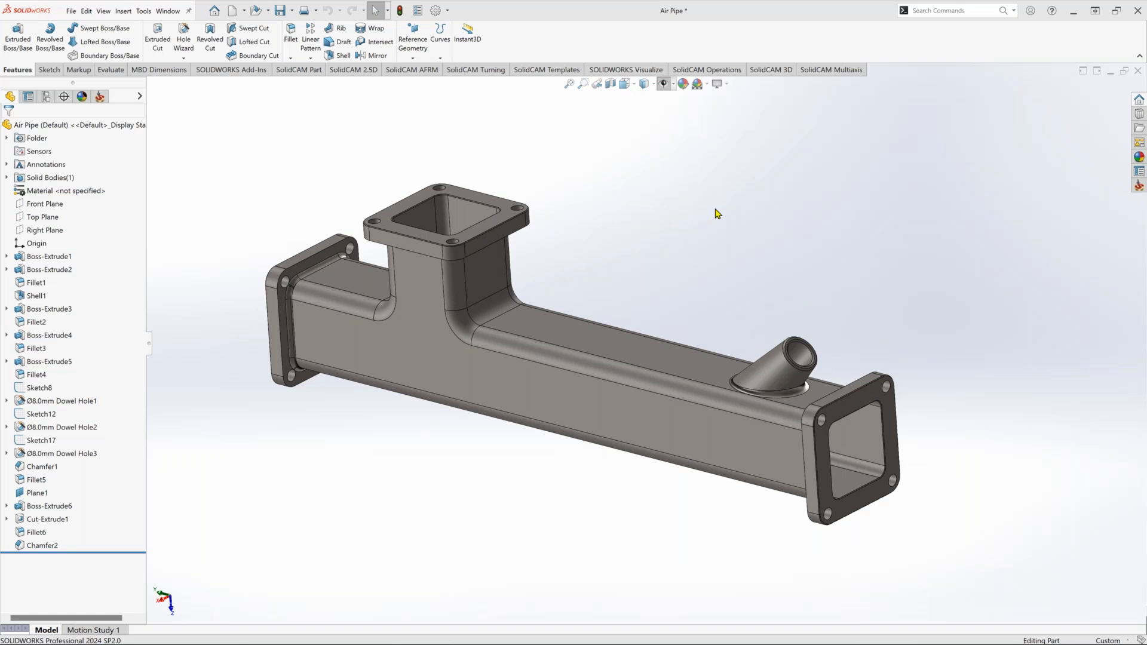
Measure the normal distance between the two end flange faces of the air pipe.
middle_click_drag(653, 280, 734, 285)
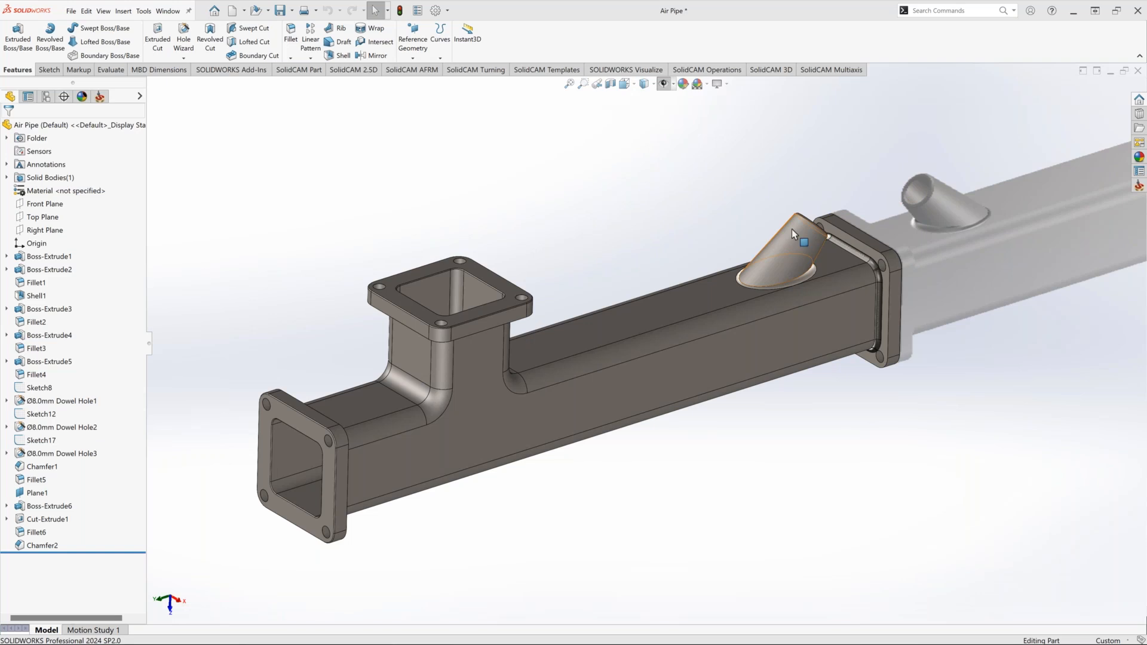
middle_click_drag(676, 230, 656, 203)
middle_click_drag(815, 343, 783, 367)
middle_click_drag(210, 411, 264, 441)
left_click(264, 443)
middle_click_drag(897, 520, 869, 427)
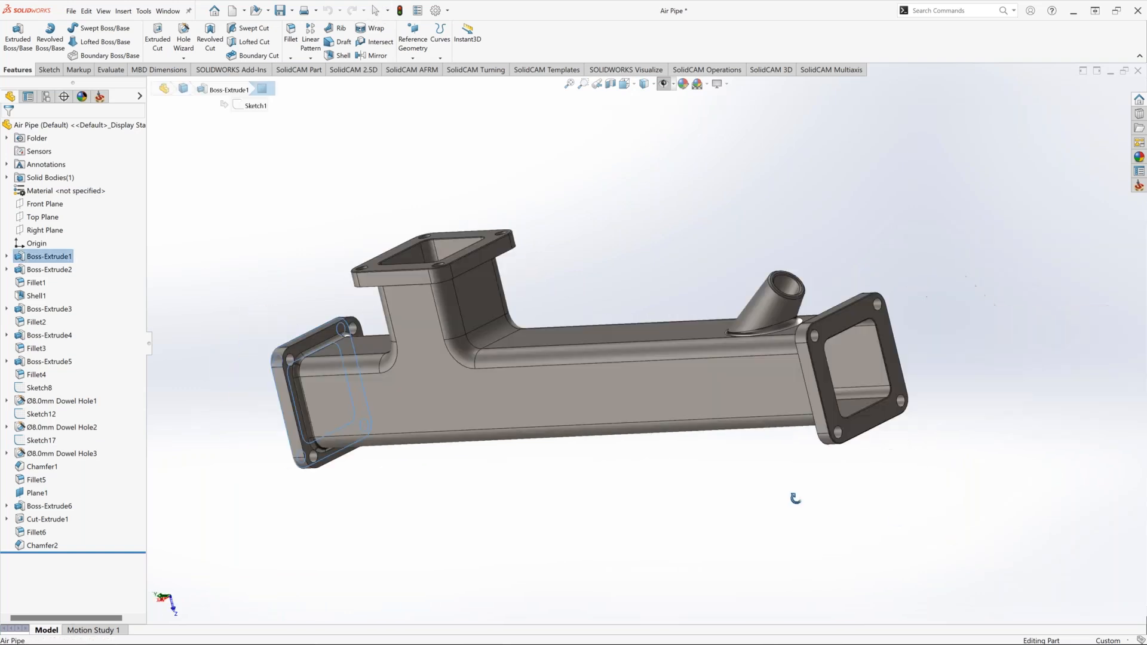
left_click(869, 427, "ctrl")
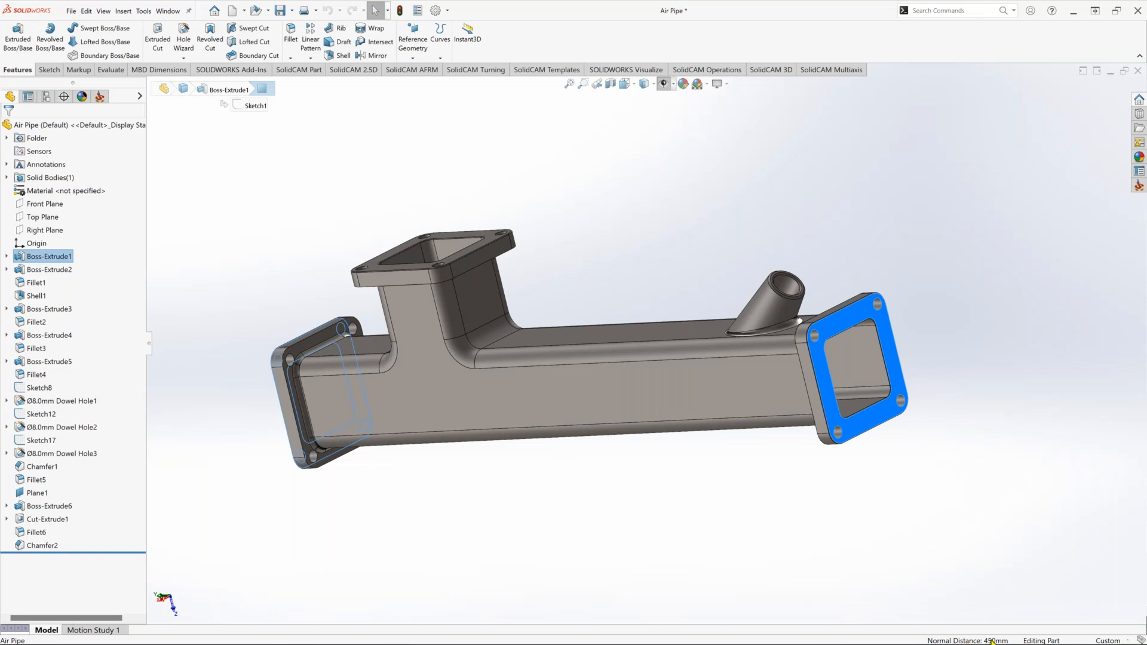
scroll(731, 504, "up", 3)
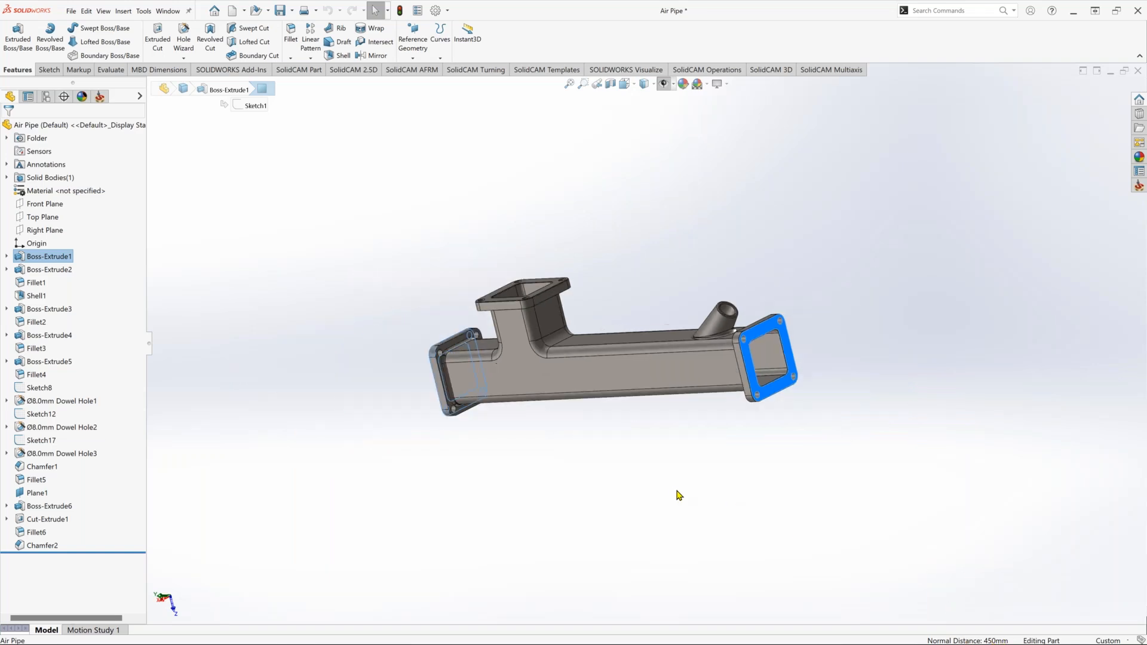
left_click(631, 451)
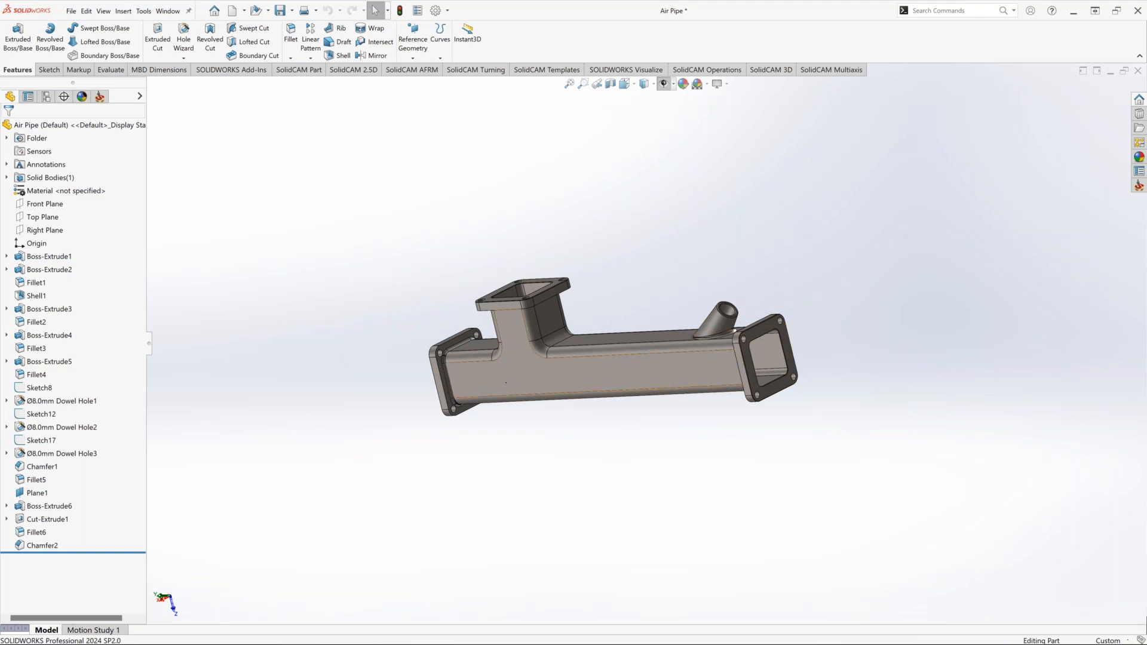
Examine the angled tube, the upper flanged outlet and the long body of the pipe from the side.
middle_click_drag(460, 377, 520, 378)
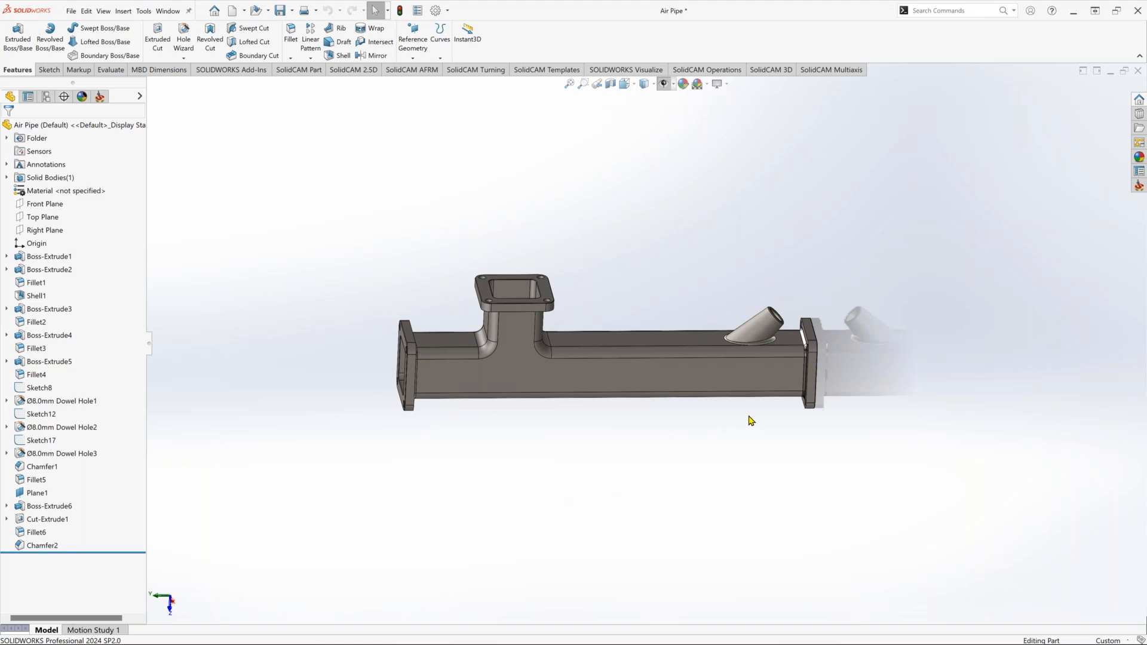
scroll(914, 305, "down", 5)
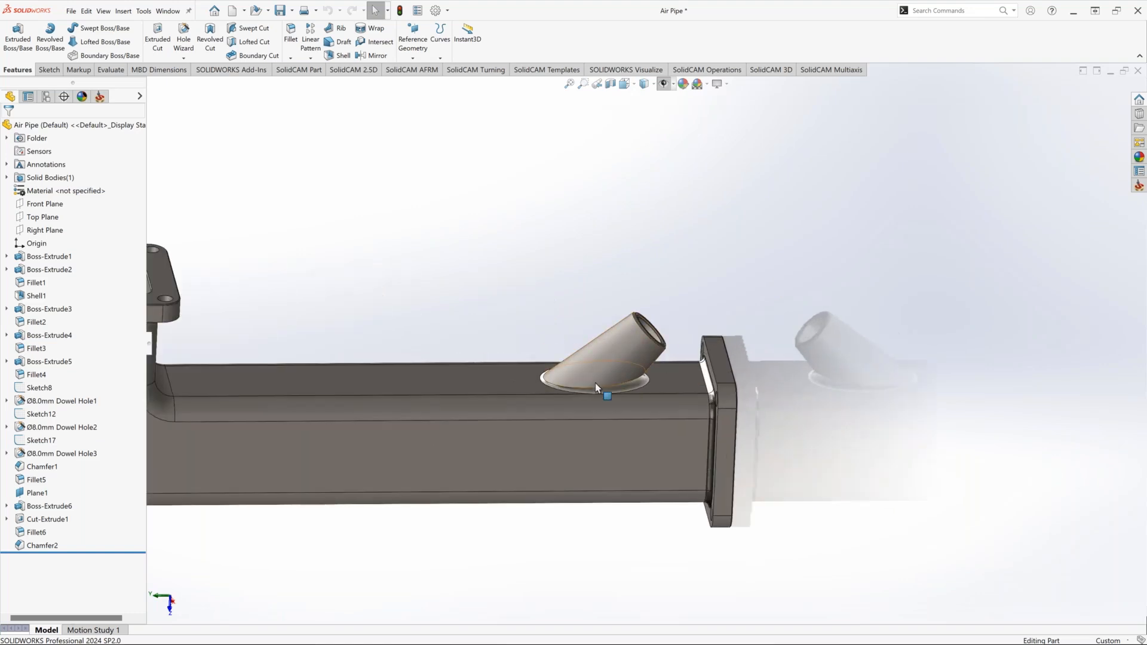
scroll(741, 366, "up", 3)
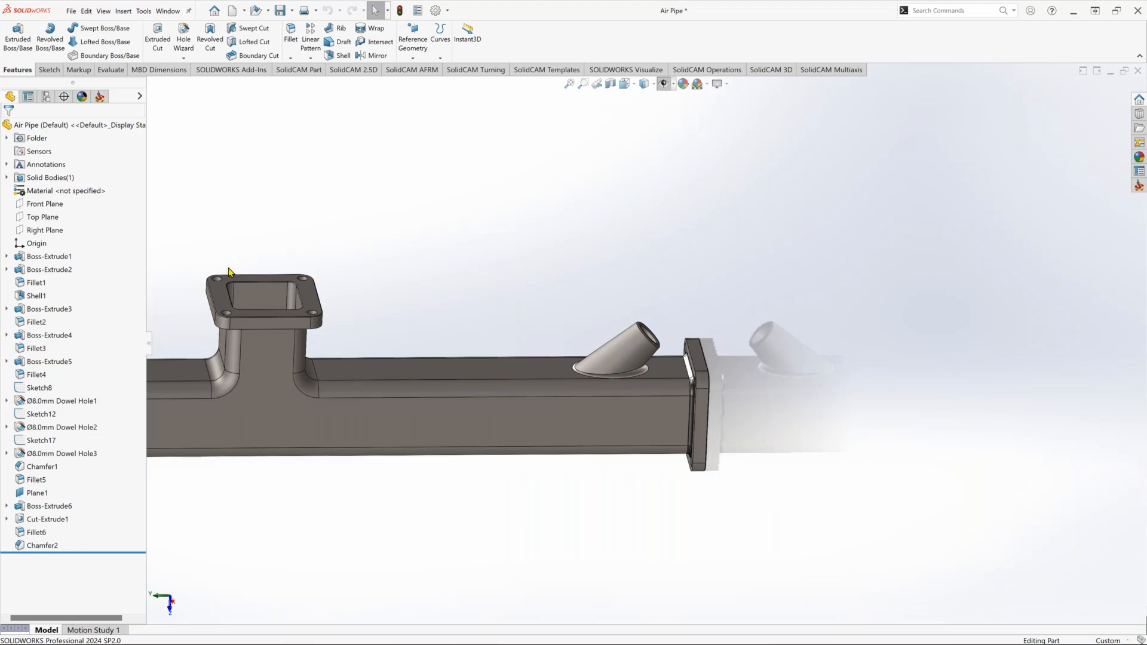
scroll(230, 281, "up", 2)
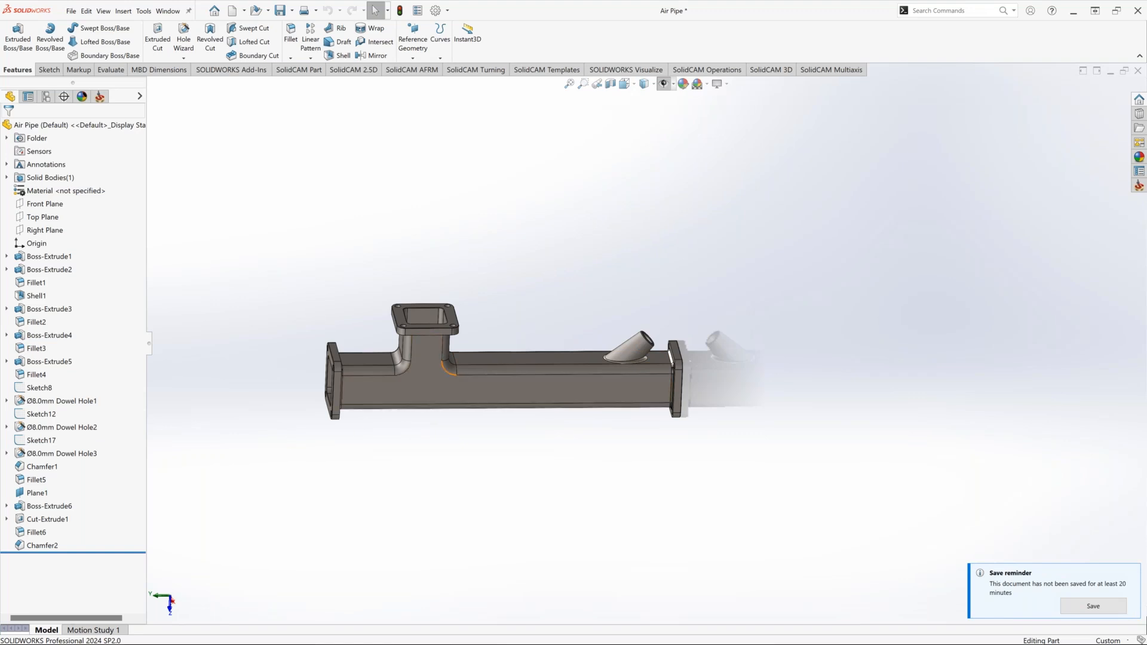
scroll(496, 368, "down", 2)
mouse_move(550, 337)
middle_mouse_down()
mouse_move(524, 312)
mouse_move(518, 322)
mouse_move(550, 307)
mouse_move(546, 325)
middle_mouse_up()
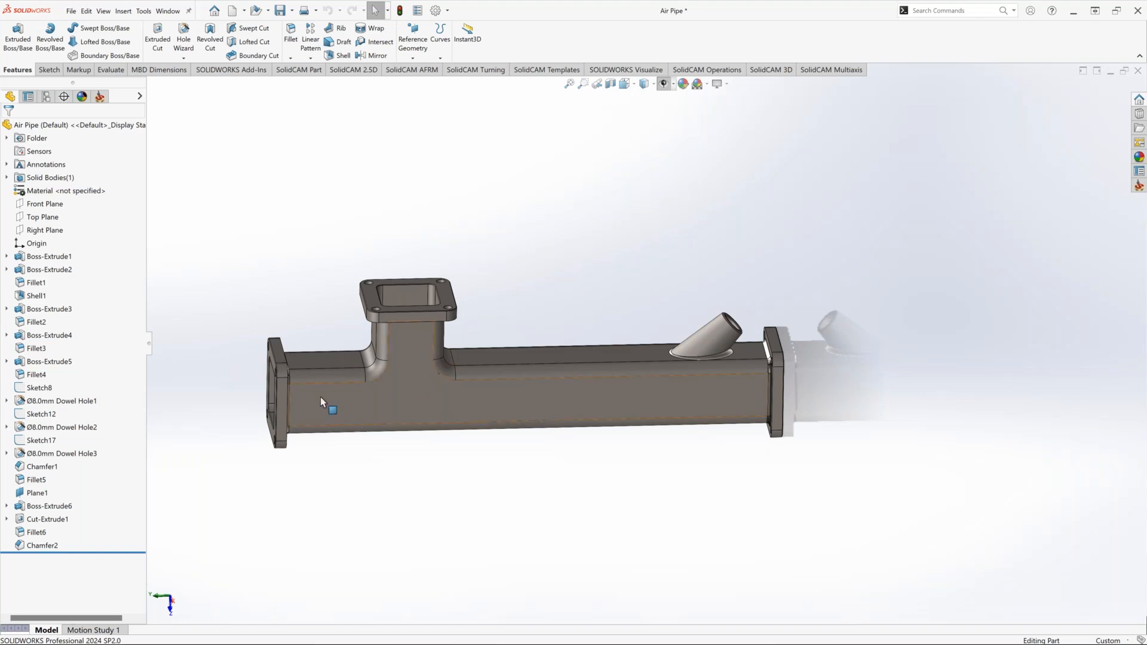
middle_click_drag(698, 296, 668, 289)
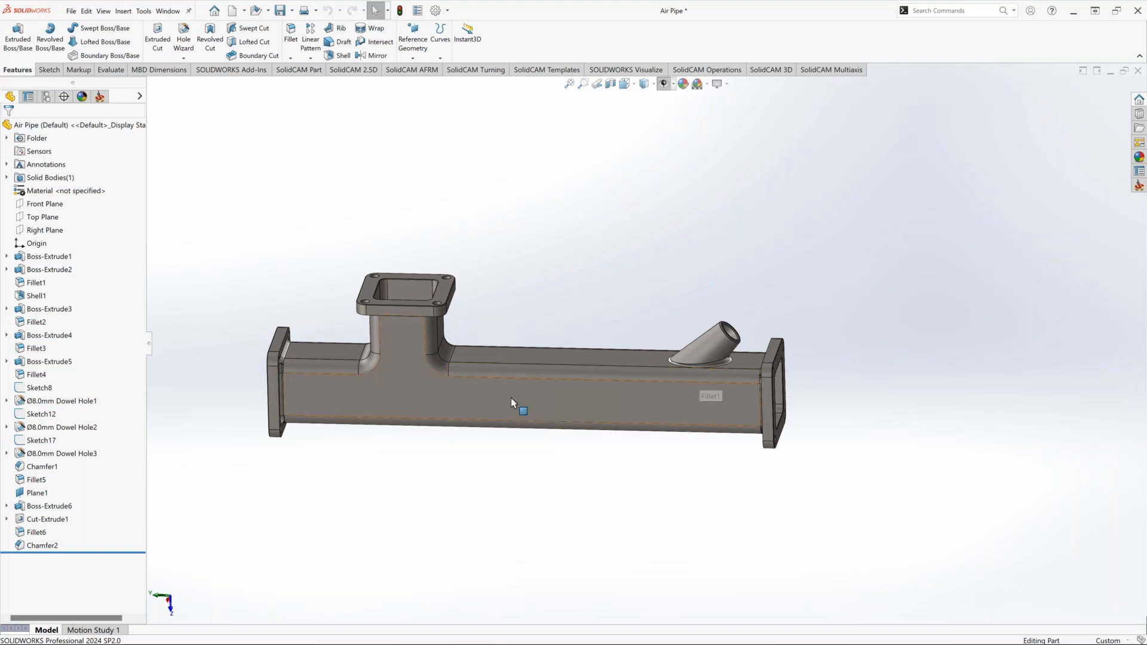
scroll(526, 405, "down", 2)
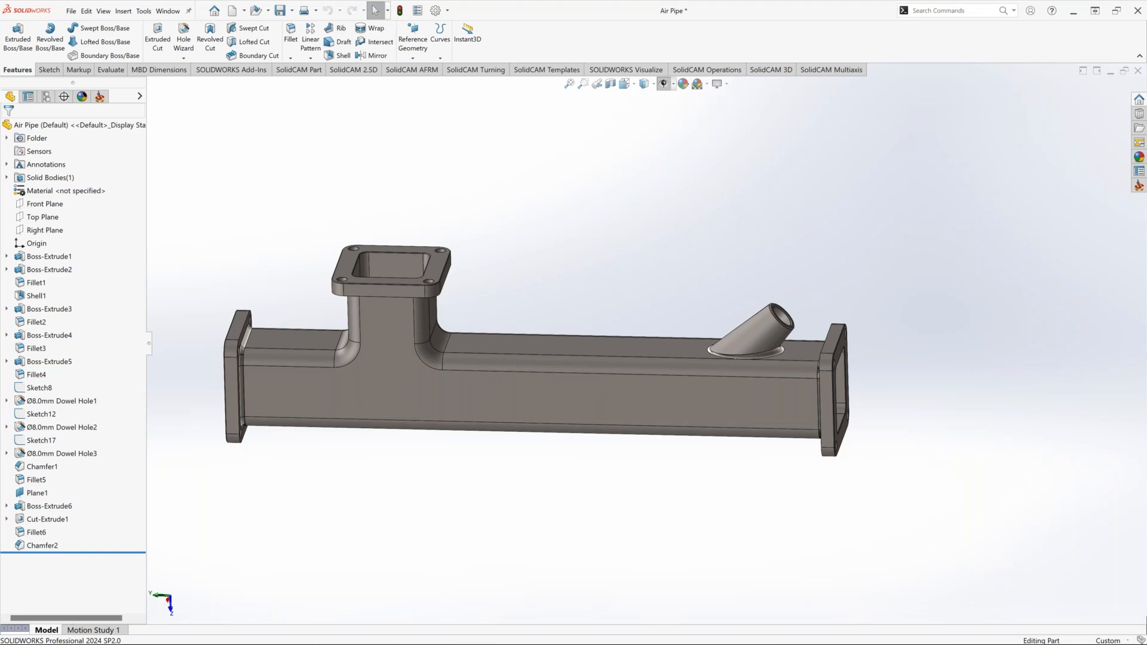
Switch to Chrome and open the TA.CP Series product page on the OMG website.
left_click_drag(0, 158, 323, 1)
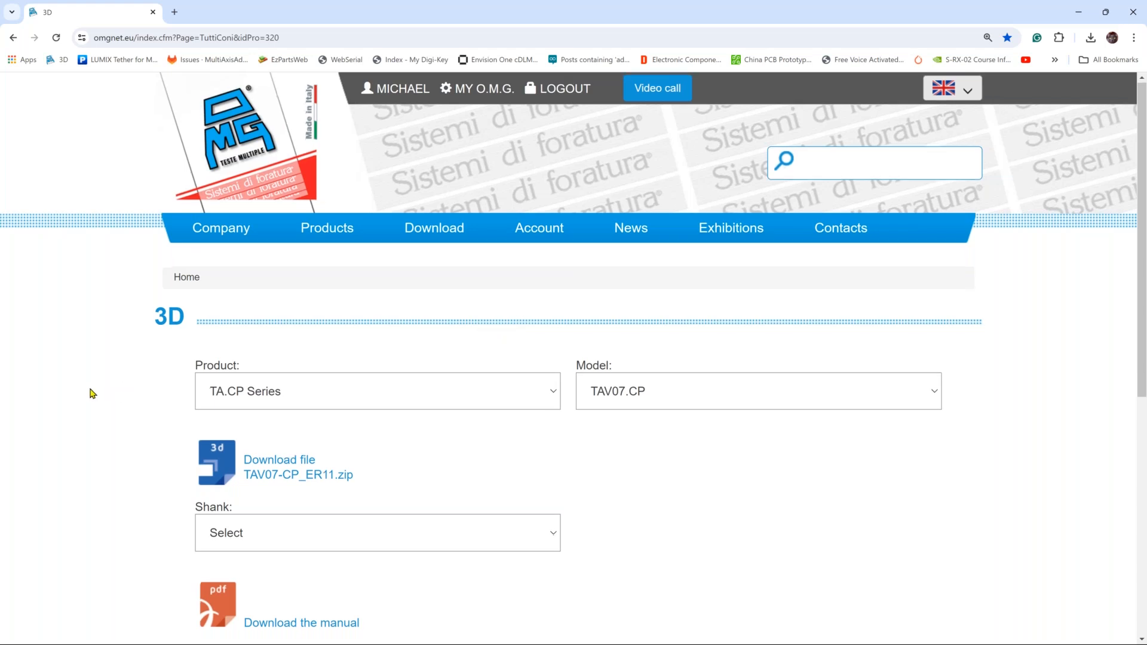
scroll(218, 436, "down", 1)
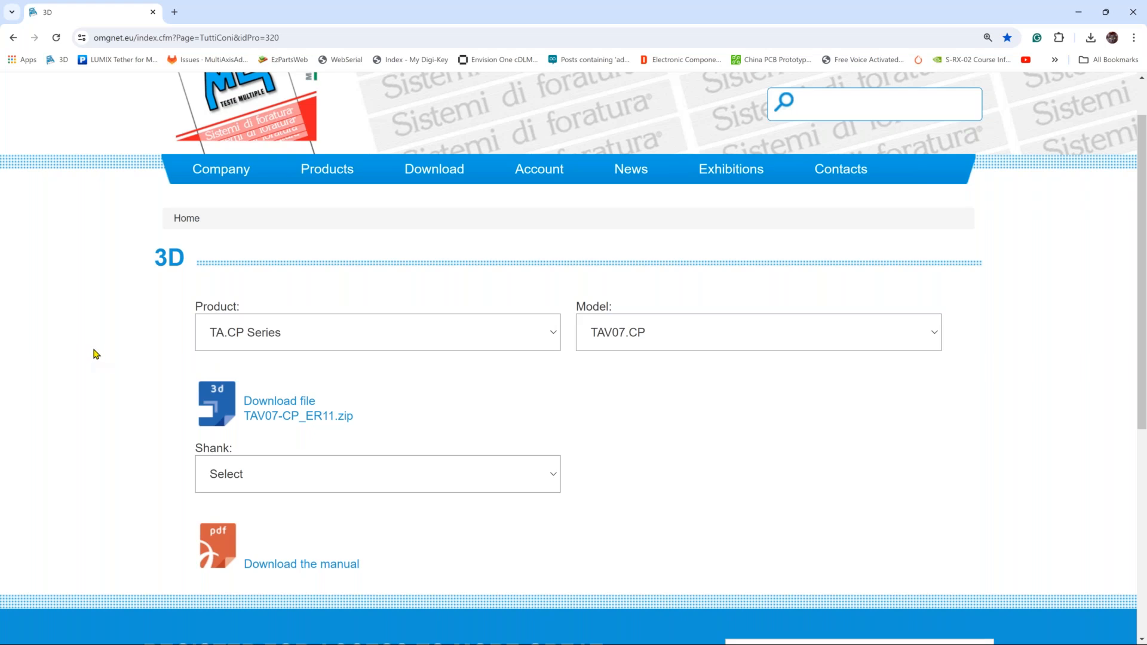
scroll(94, 354, "down", 2)
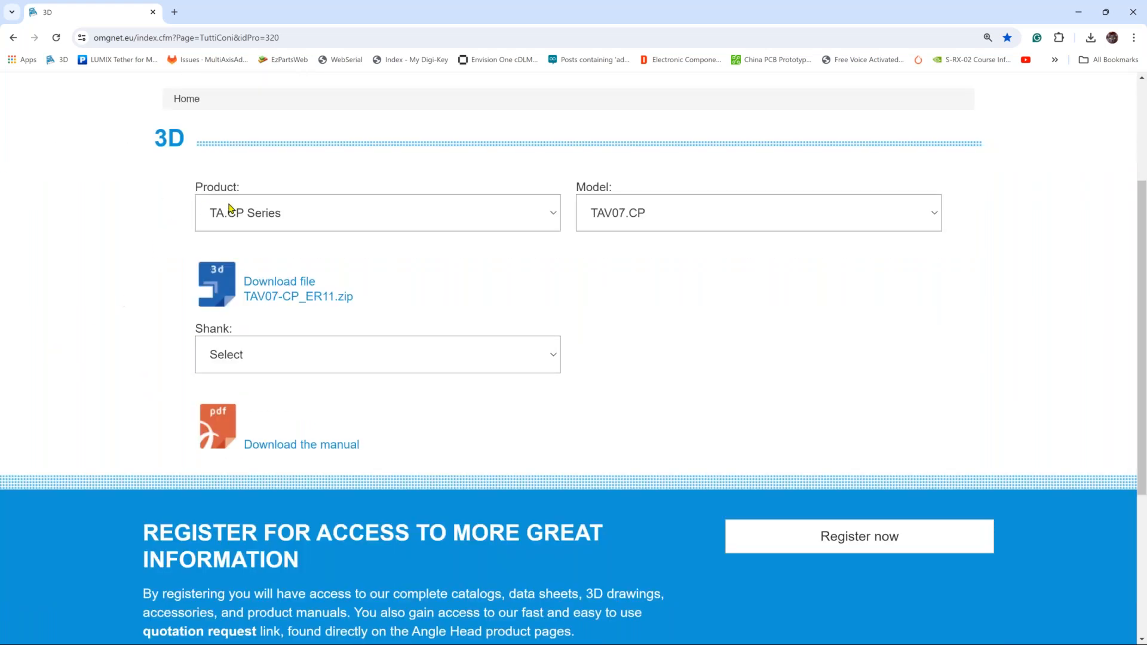
scroll(469, 251, "up", 1)
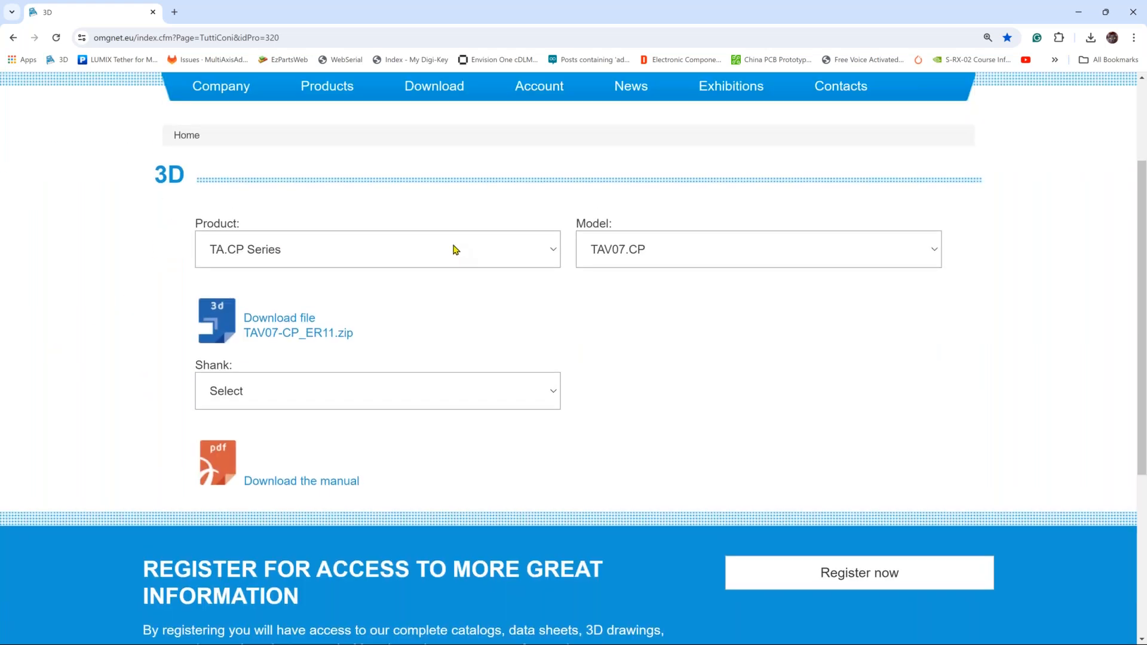
scroll(456, 250, "up", 3)
mouse_move(328, 230)
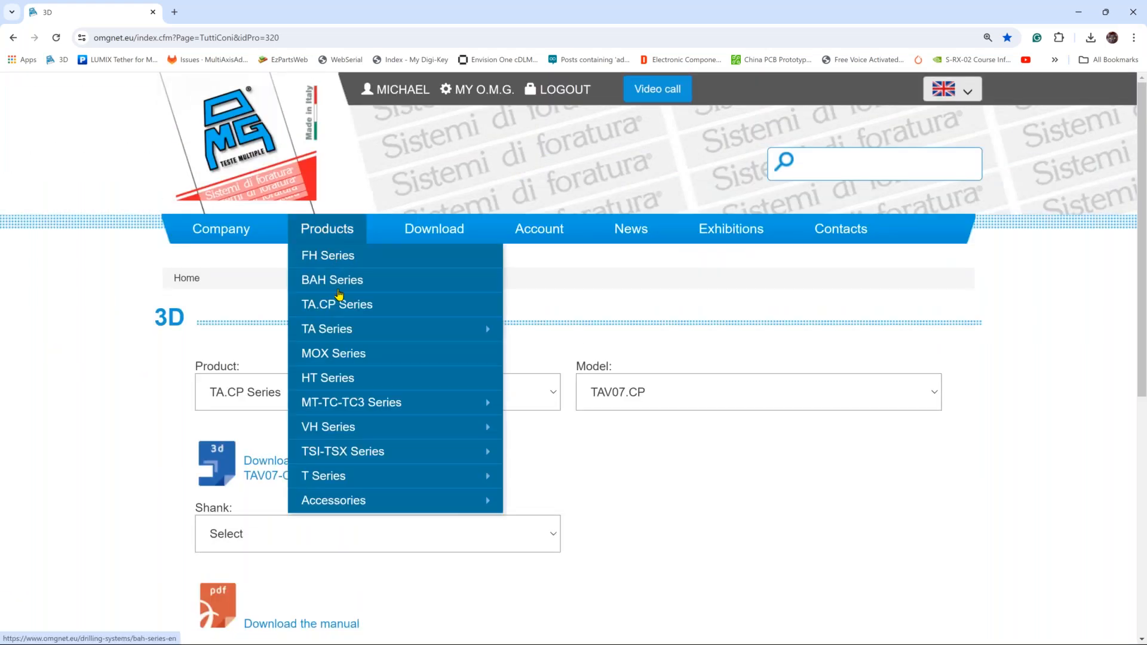
left_click(312, 312)
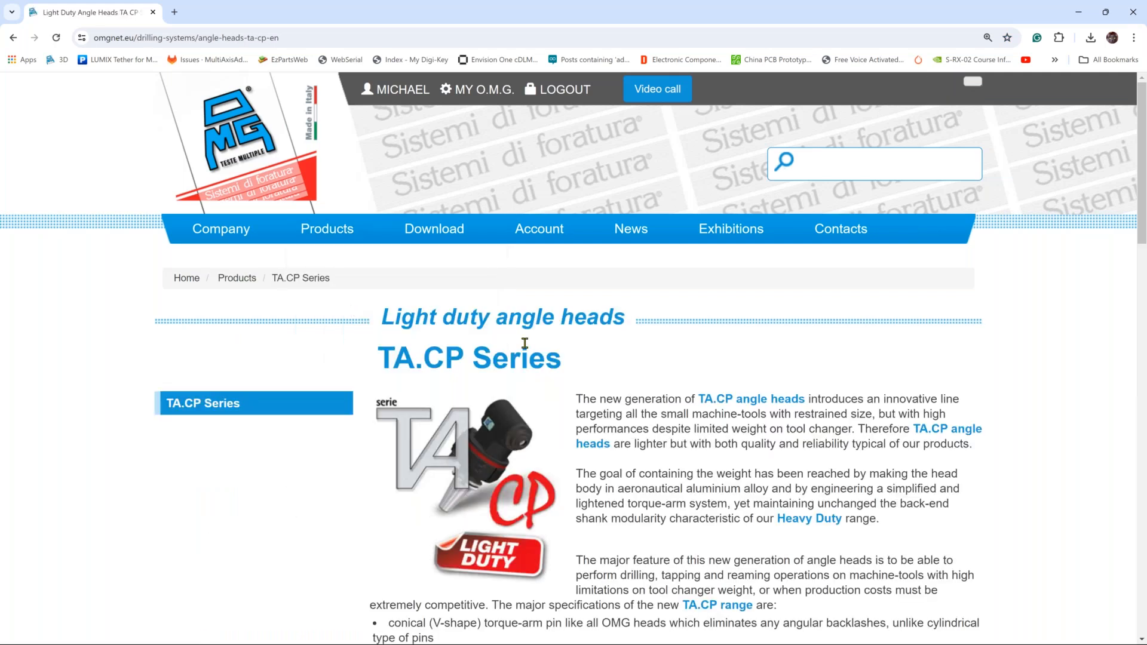
Find the TA16.CP angle head in the series and open its product page in a new browser tab.
scroll(525, 343, "down", 12)
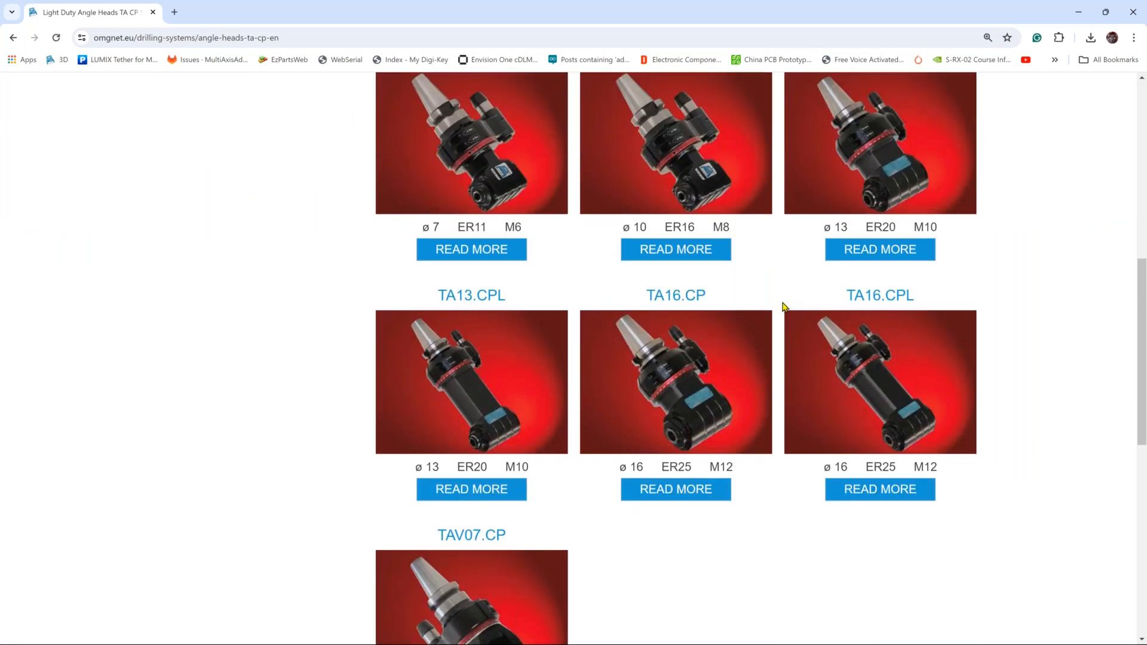
scroll(783, 359, "down", 2)
scroll(770, 419, "up", 2)
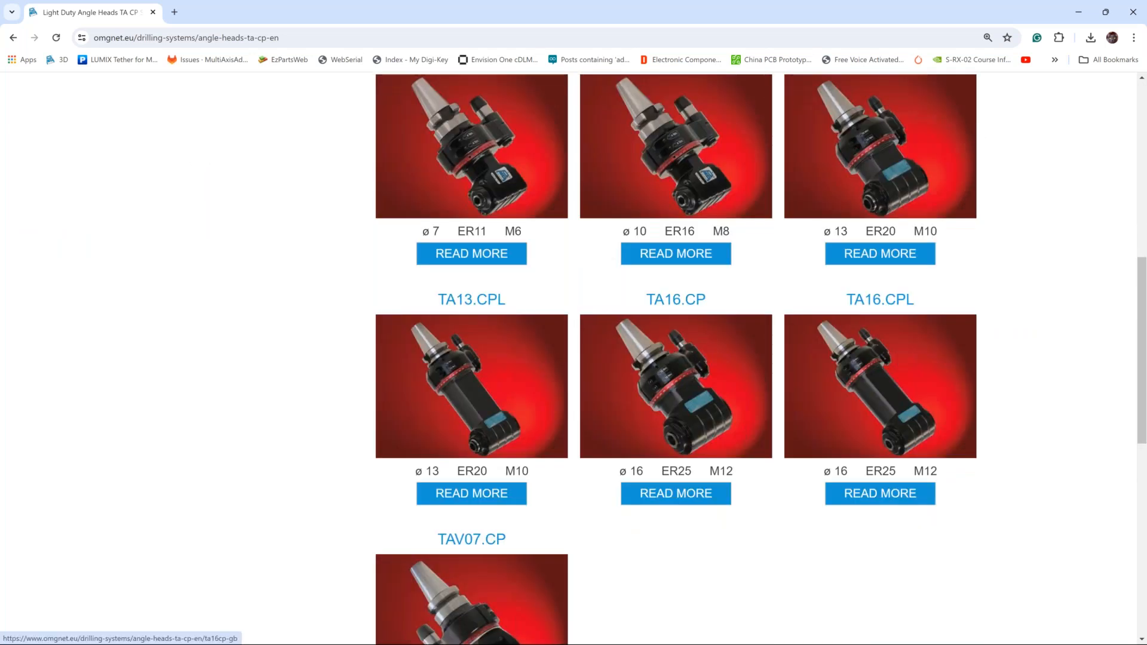
middle_click(688, 420)
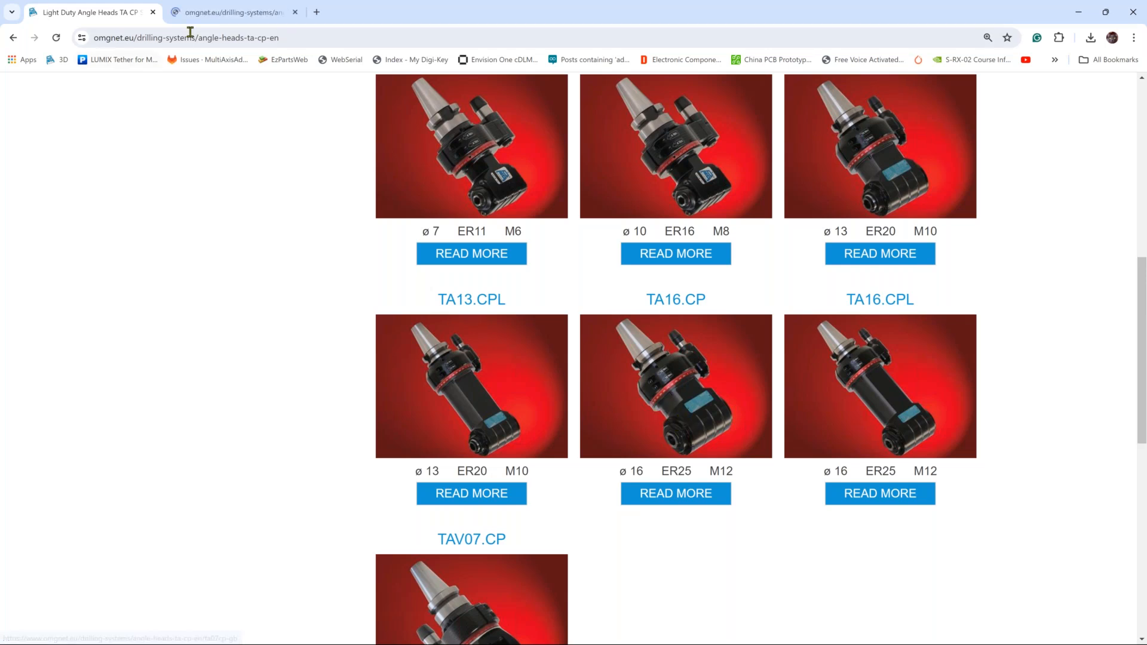
left_click(226, 18)
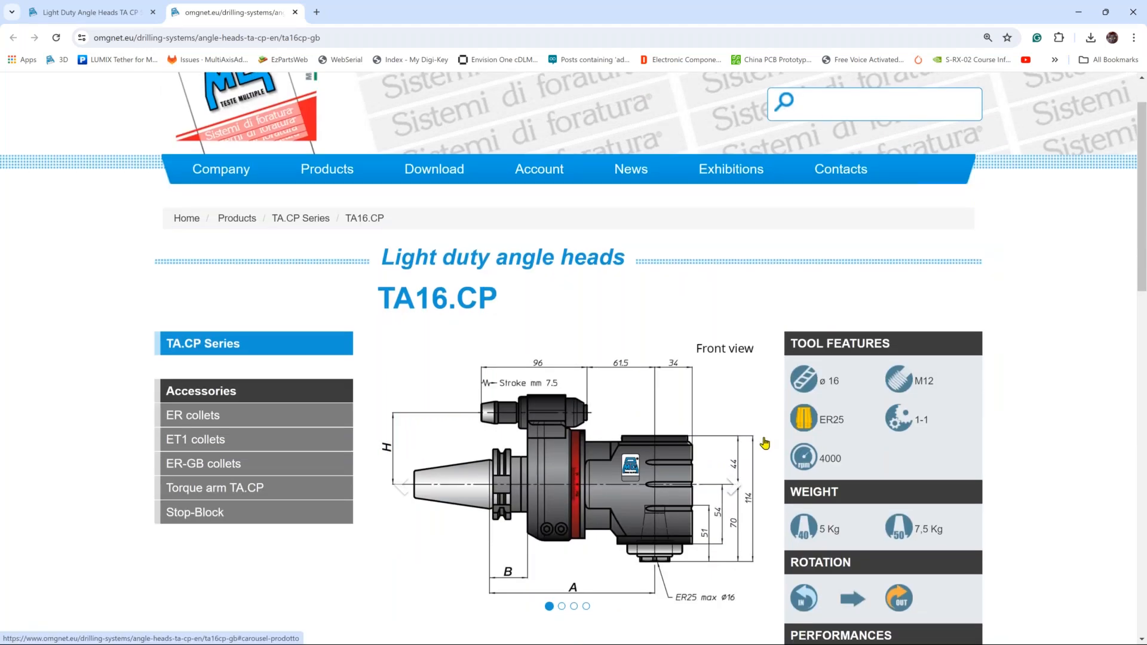
Review the TA16.CP drawings, tool features, weight, rotation, performance chart and shank dimension table.
scroll(765, 443, "down", 3)
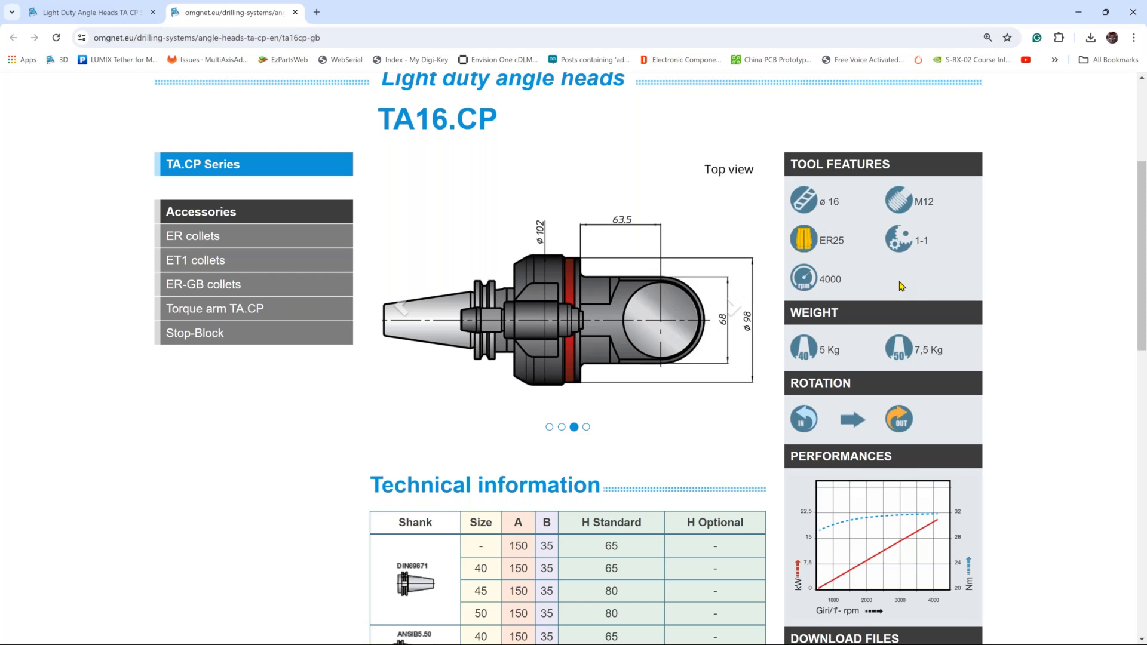
scroll(901, 286, "down", 1)
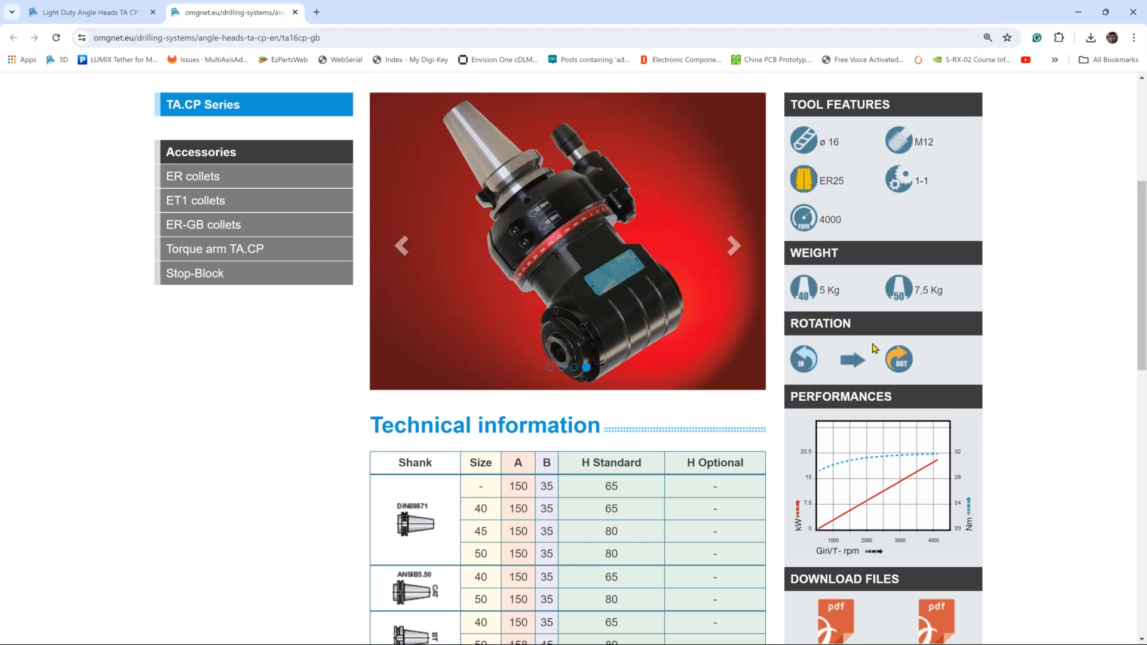
scroll(877, 352, "down", 2)
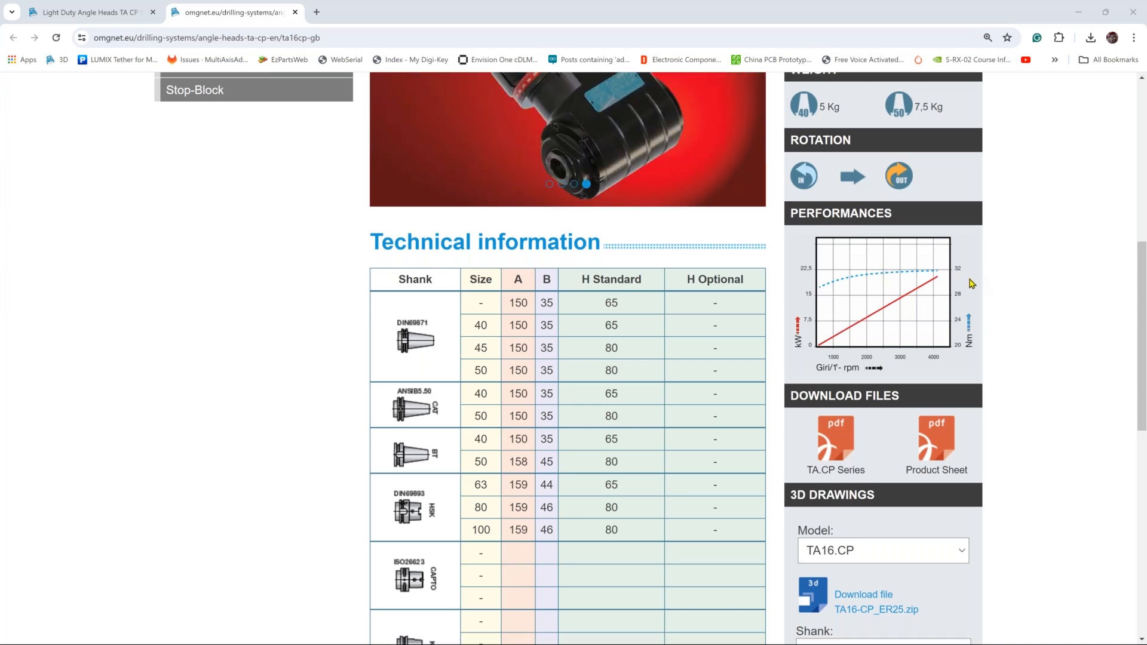
scroll(956, 302, "down", 3)
scroll(933, 321, "up", 2)
scroll(936, 327, "up", 5)
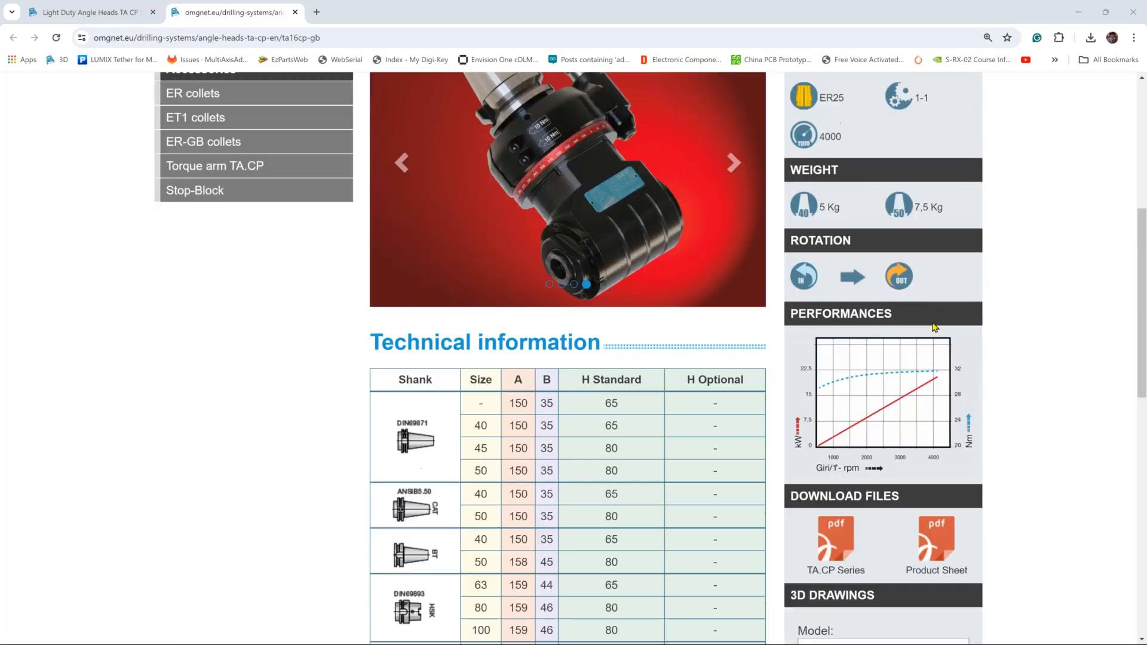
scroll(662, 321, "down", 7)
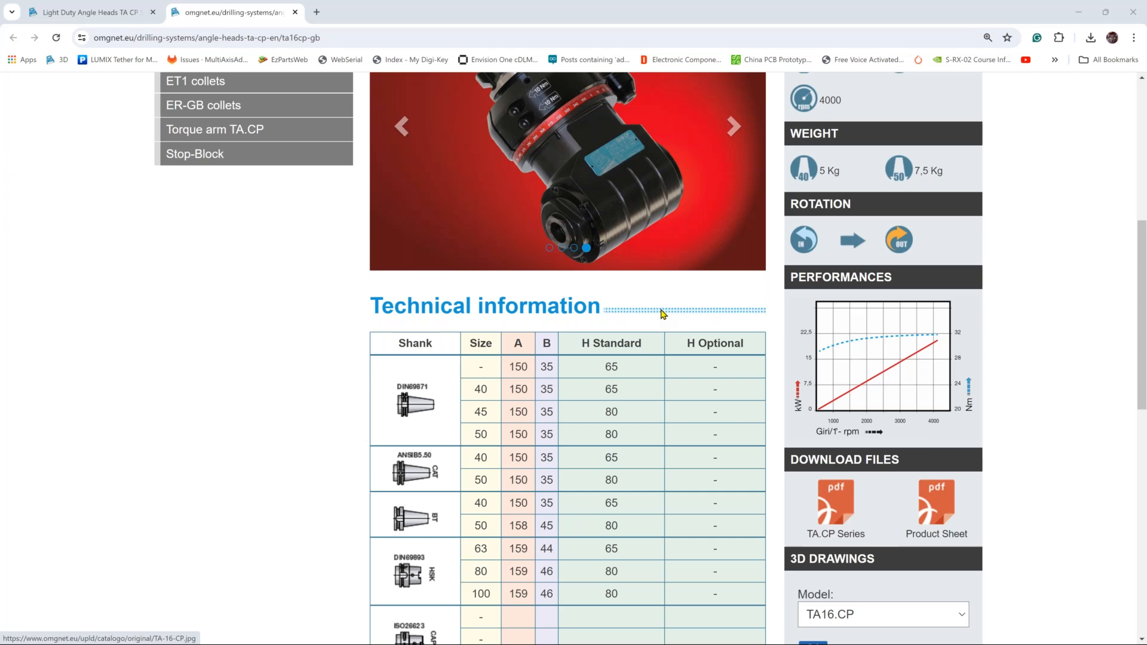
Download the 3D files TA16-CP_ER25.zip for the head and IDX40-CP_MAS403_BT40.zip for the MAS403-BT40 shank.
scroll(896, 369, "down", 1)
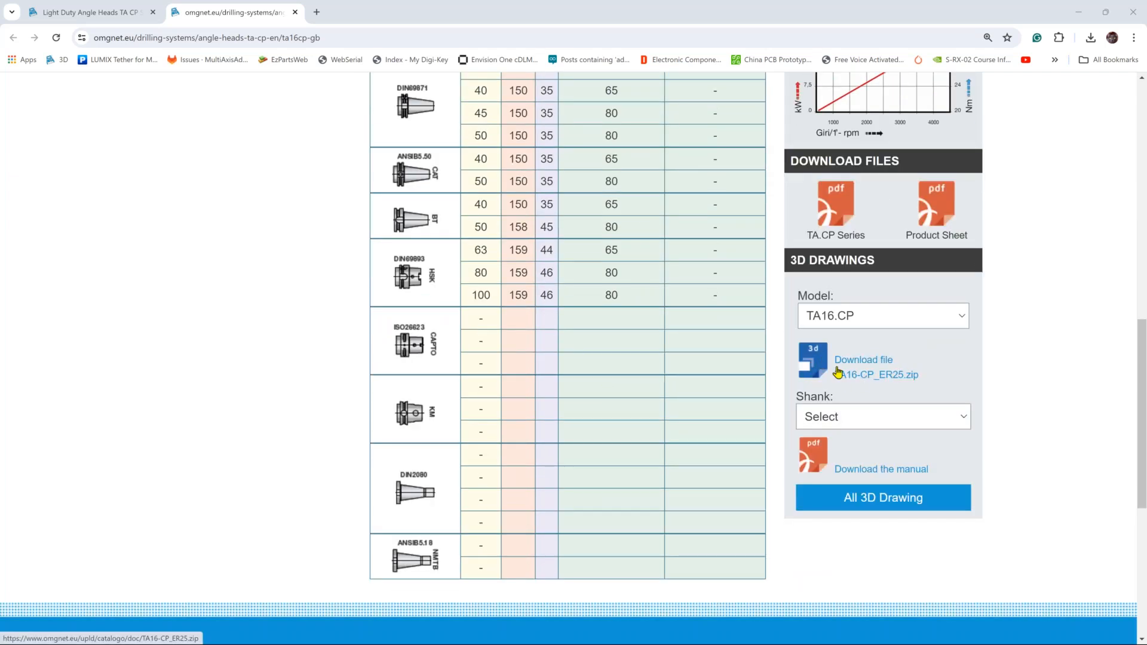
left_click(857, 376)
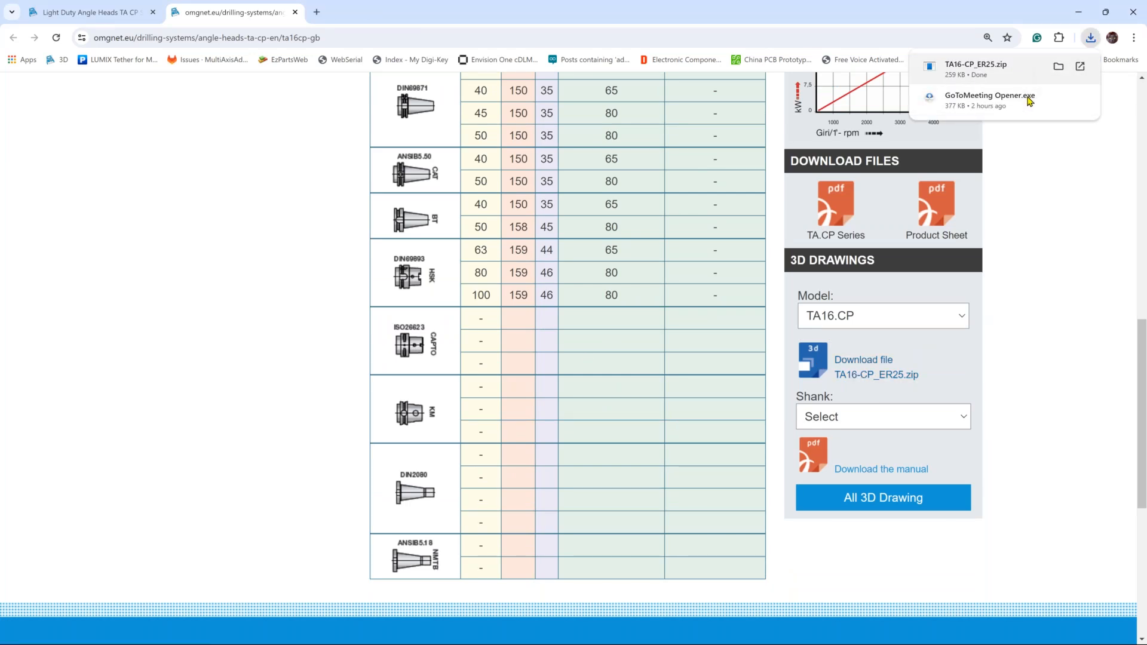
left_click(915, 423)
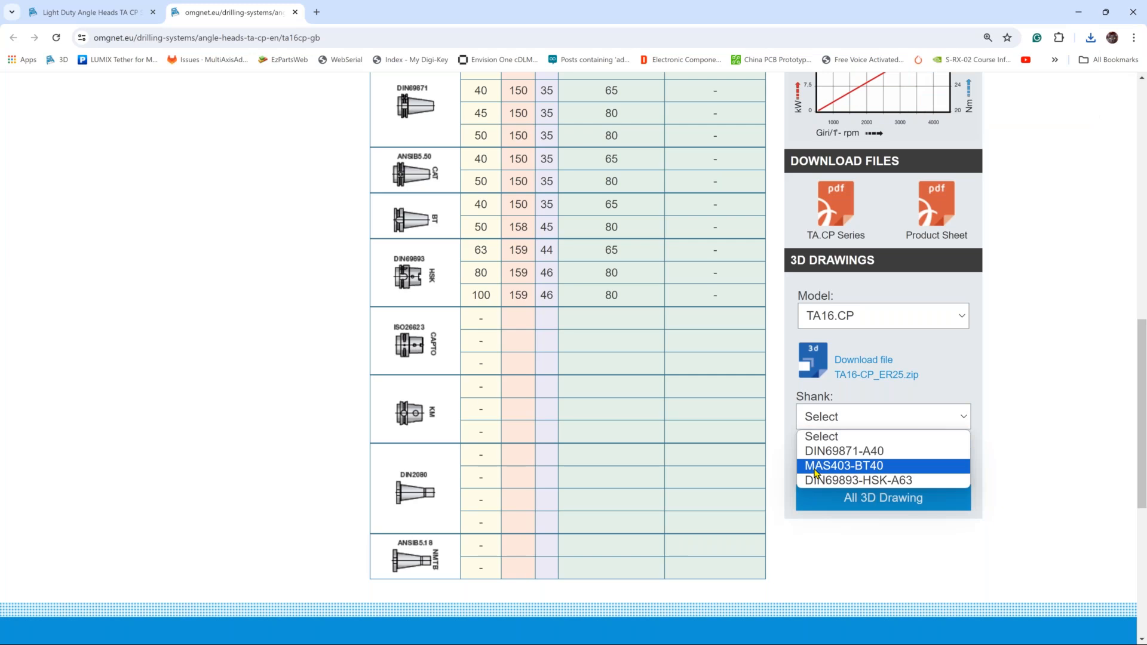
left_click(898, 470)
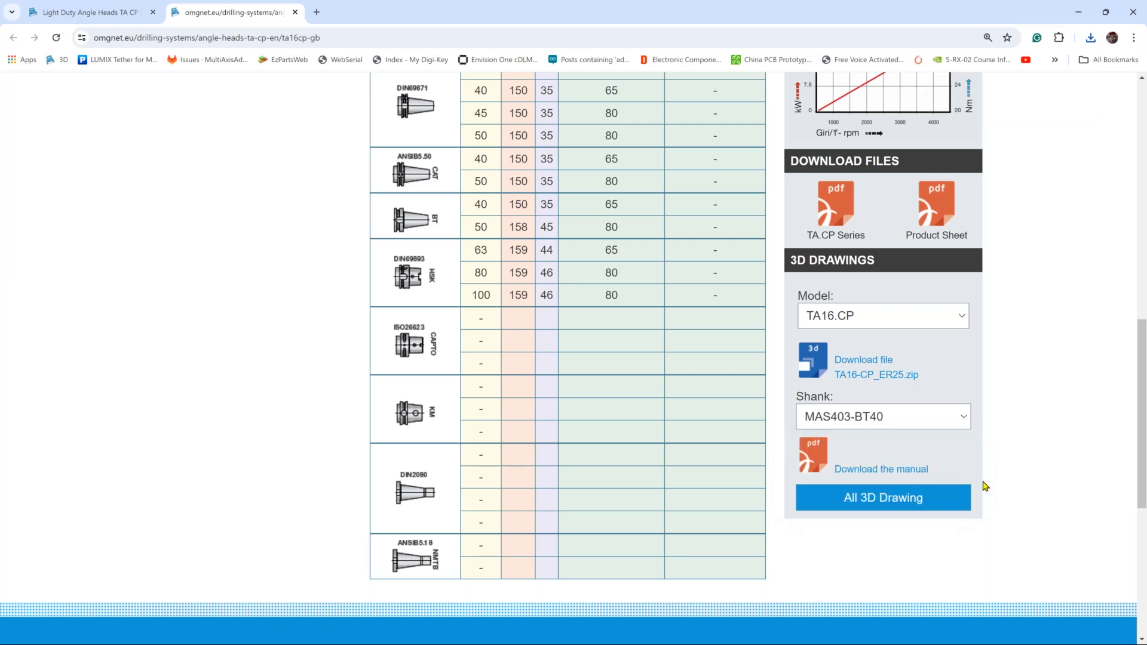
left_click(893, 469)
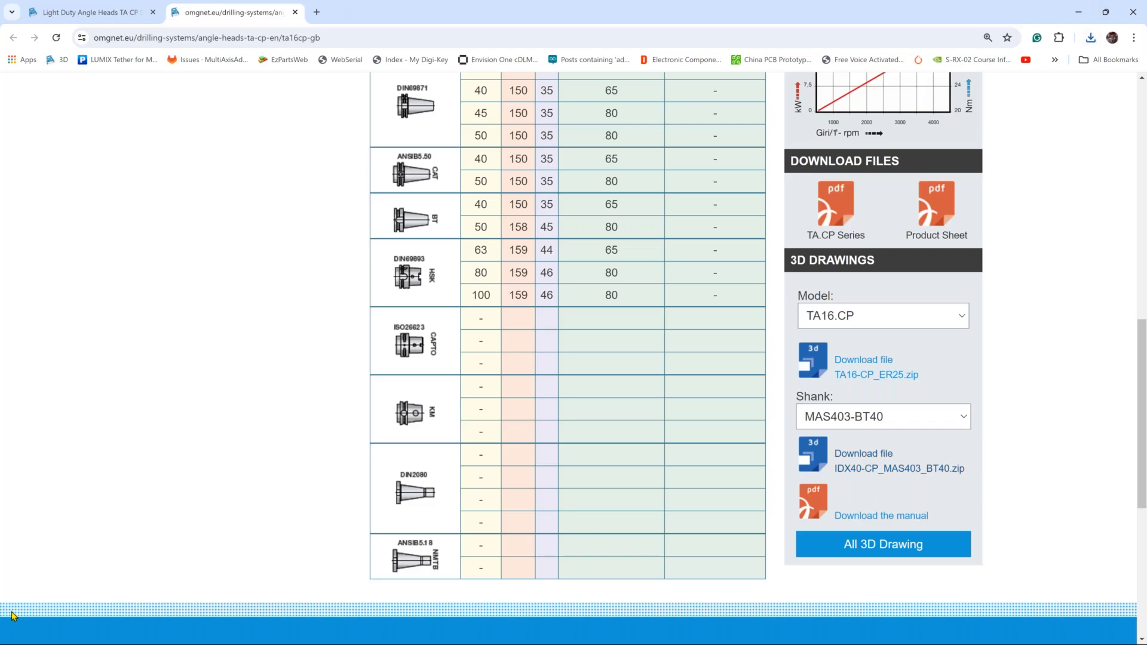
Switch from Chrome to SOLIDWORKS with the Air Pipe part.
mouse_move(270, 627)
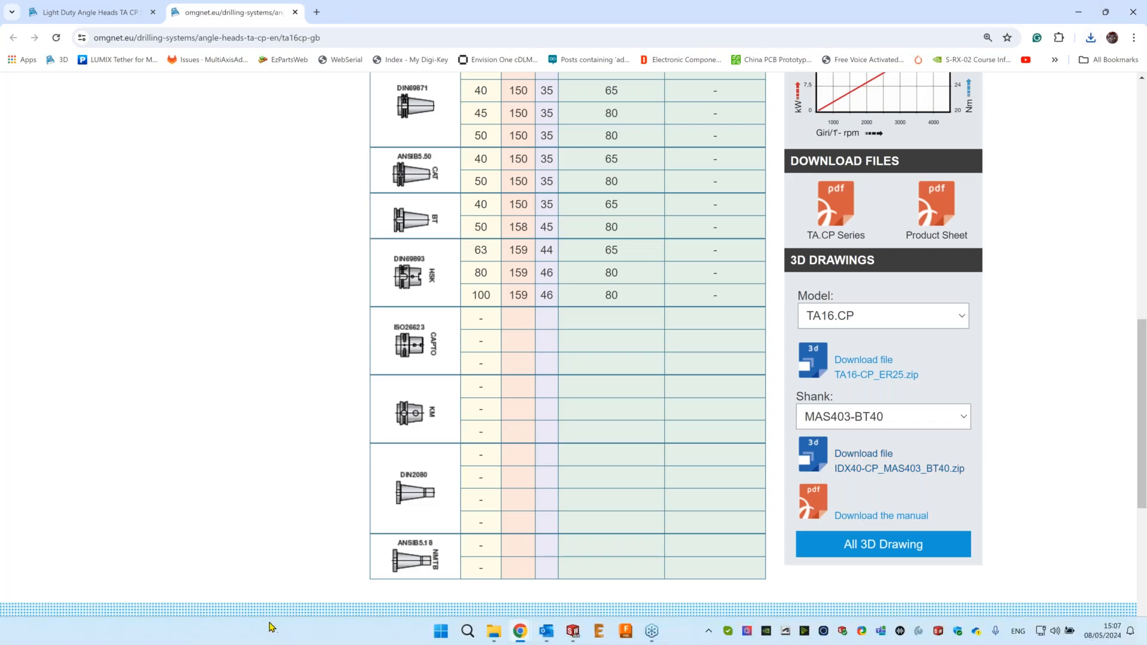
key("alt+Tab")
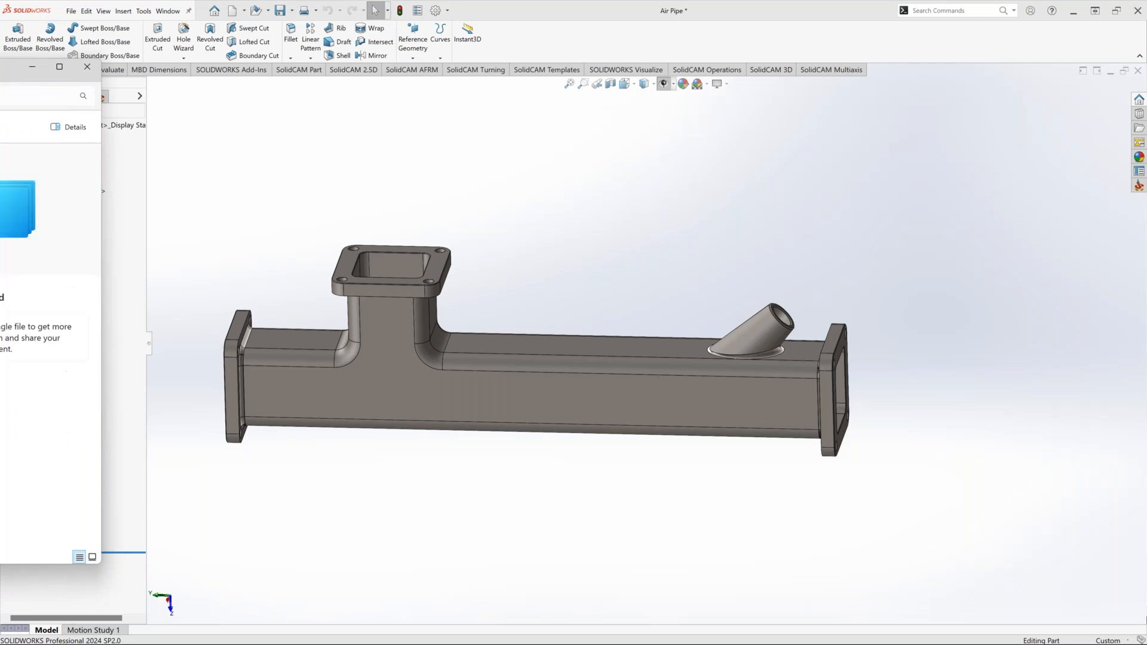
Try to open the IDX40-CP_MAS403_BT40 zip archive directly from the Downloads folder.
left_click(72, 10)
left_click(89, 42)
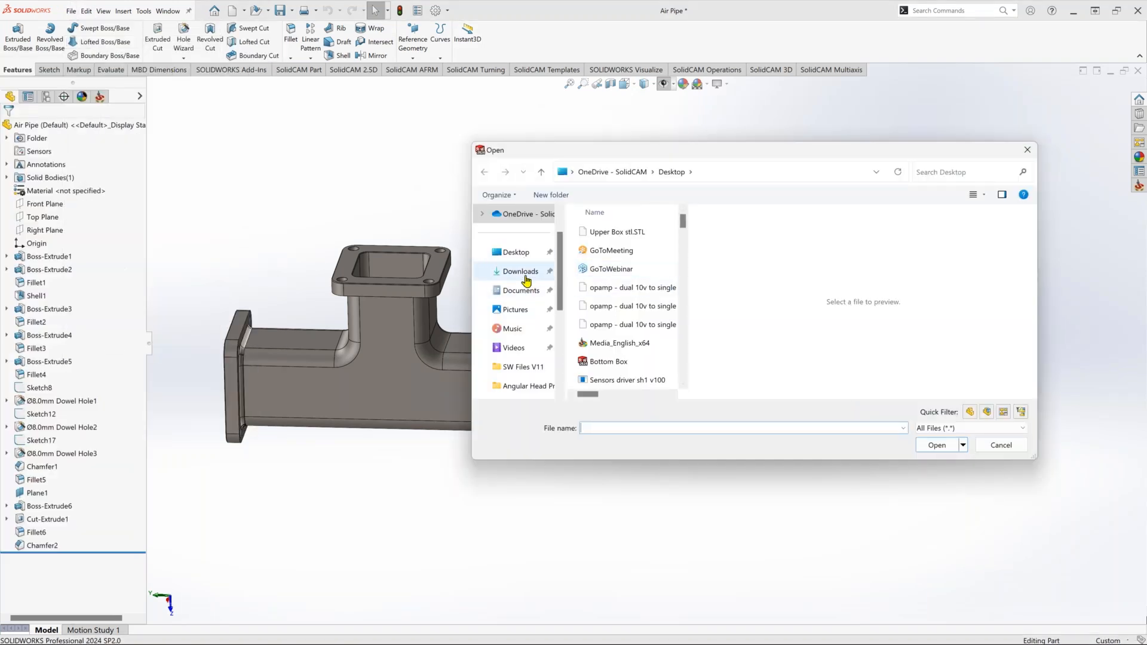
left_click(526, 272)
left_click(603, 246)
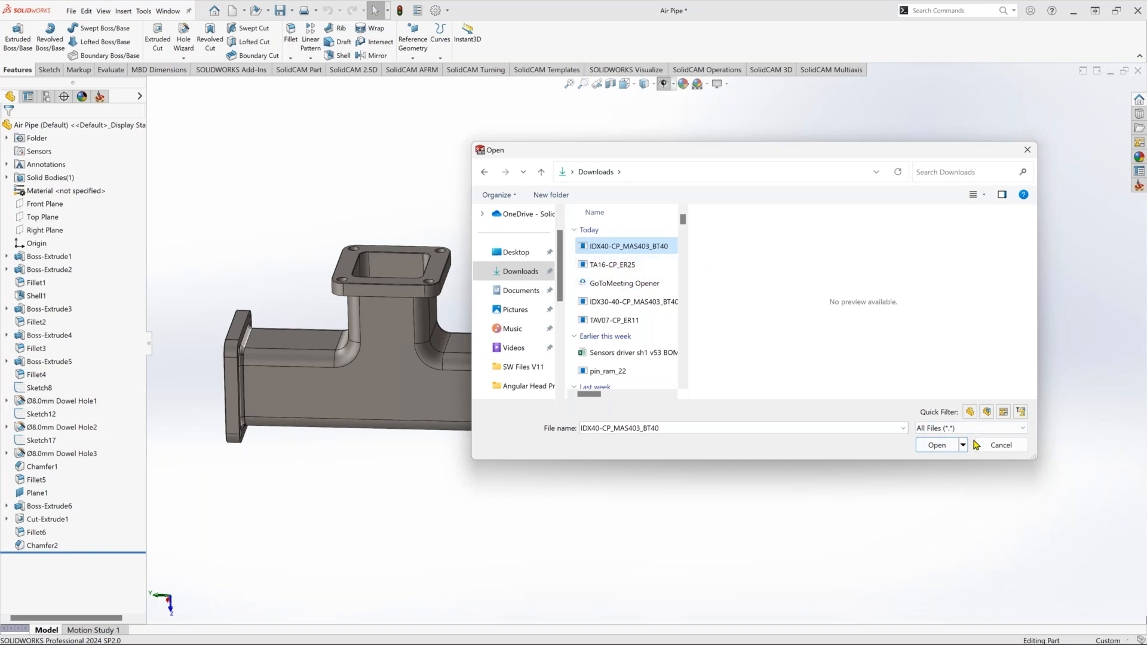
left_click(937, 445)
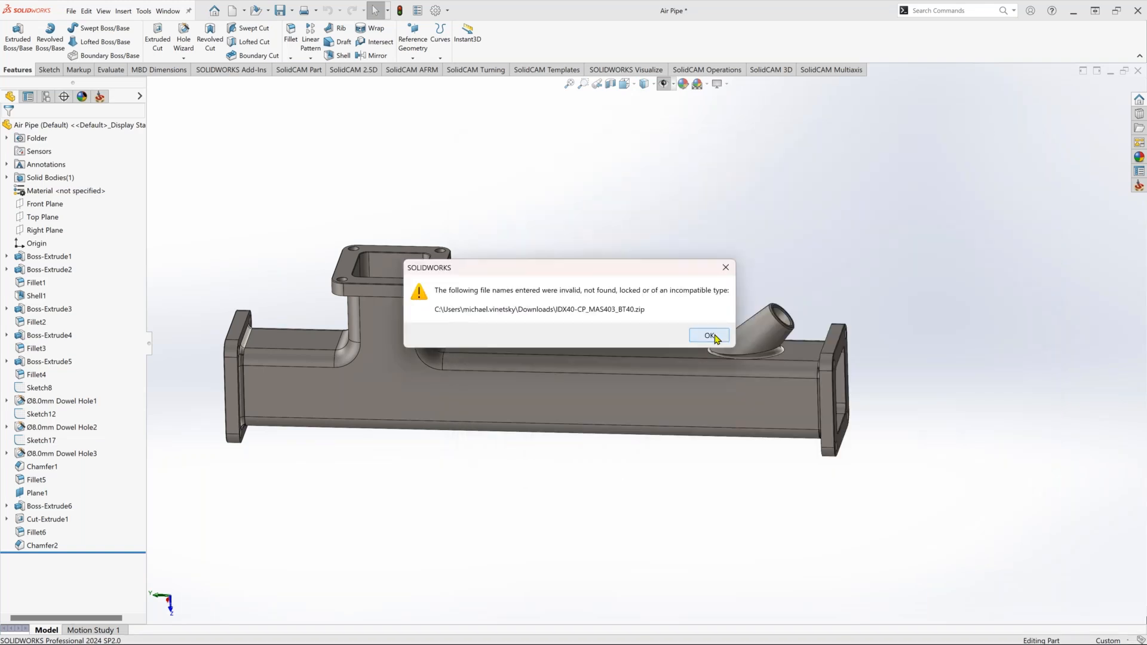
left_click(710, 336)
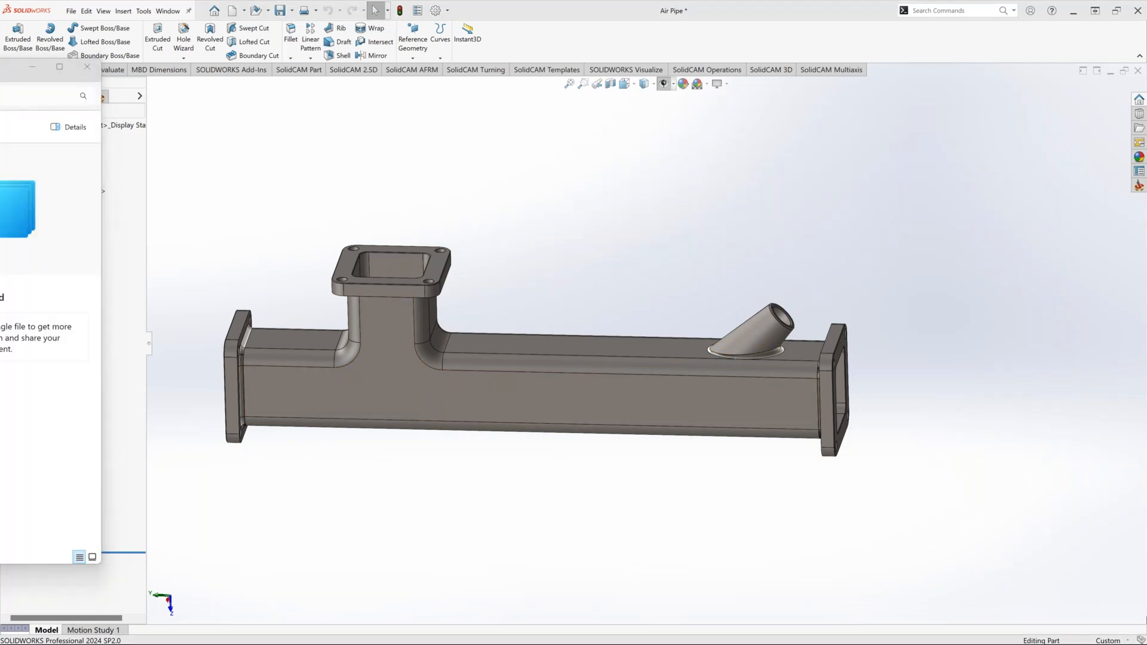
Extract the IDX40-CP_MAS403_BT40 archive into its own folder in Downloads.
left_click(678, 454)
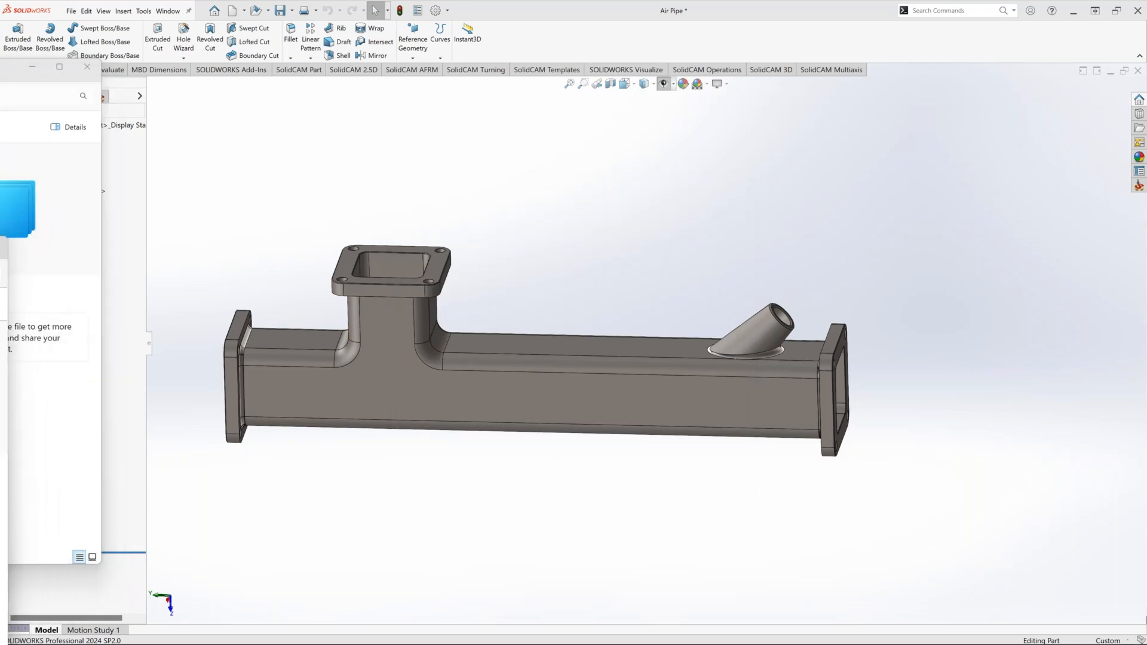
left_click_drag(641, 264, 644, 263)
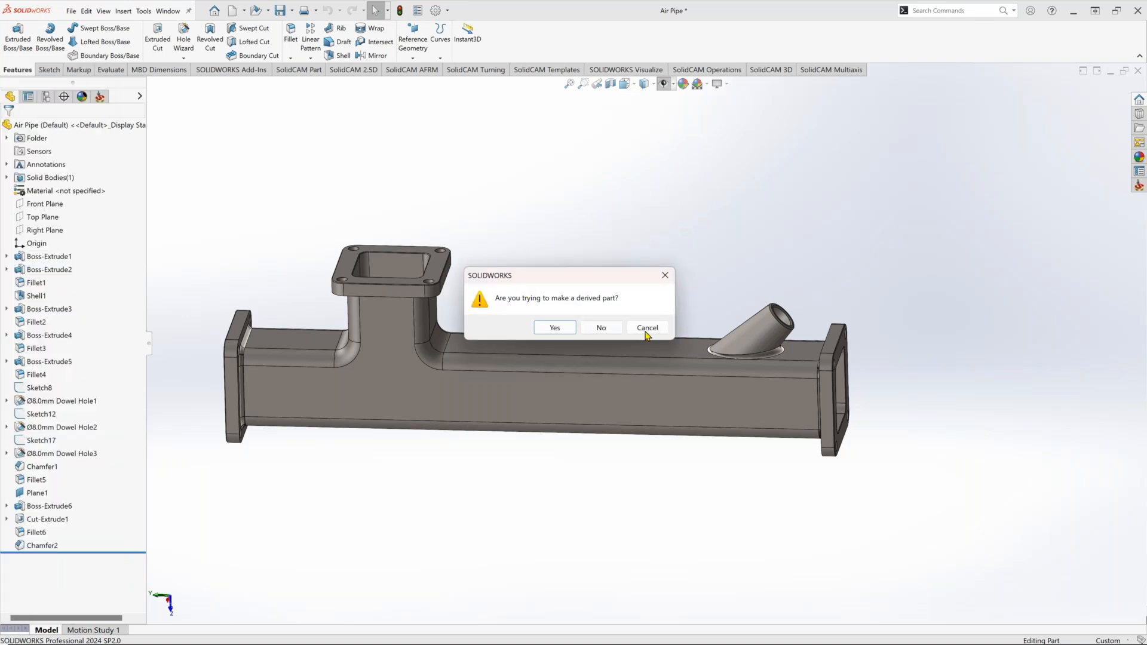
left_click(600, 328)
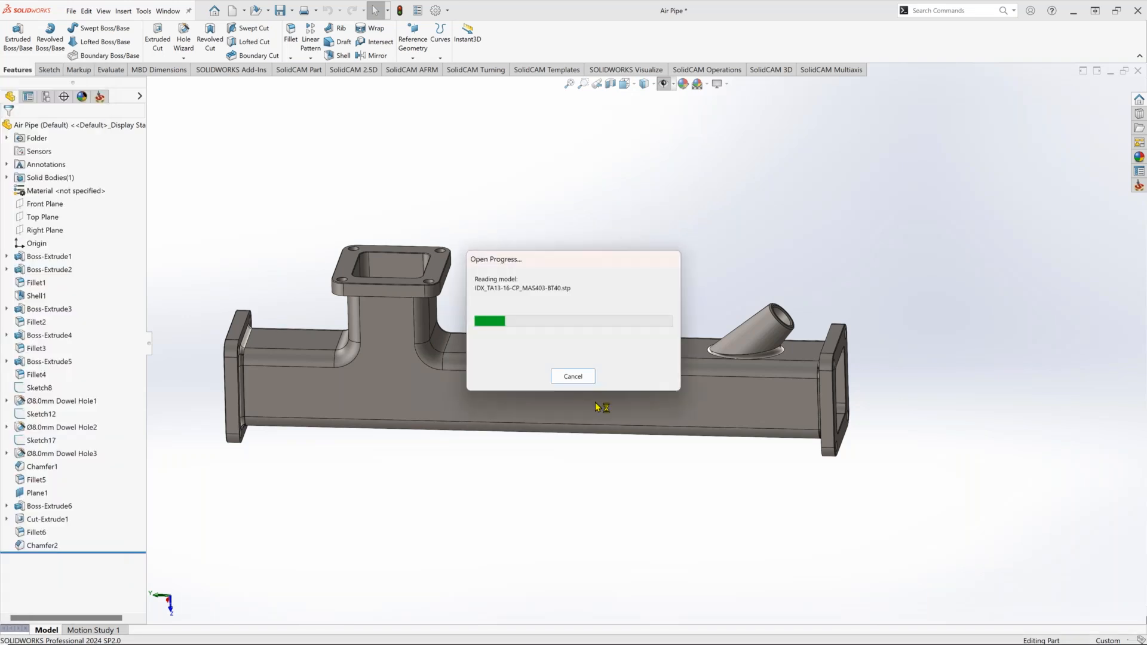
left_click(575, 377)
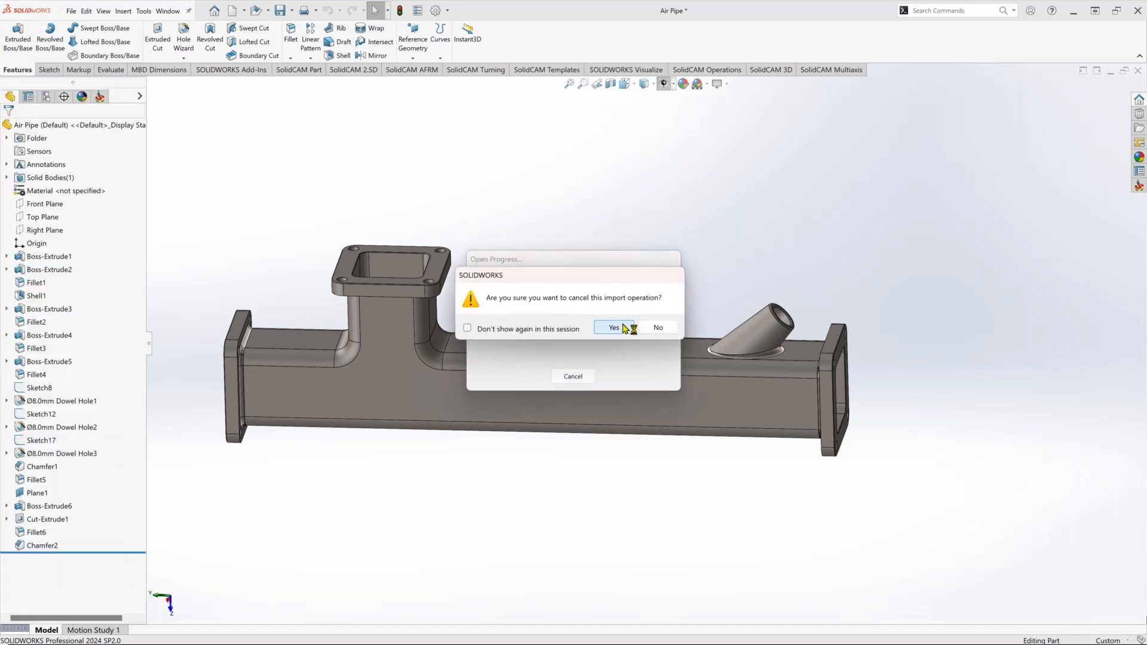
left_click(614, 327)
Open the IDX_TA13-16-CP_MAS403-BT40 shank model from the extracted IDX40-CP_MAS403_BT40 folder and select its origin.
left_click(71, 11)
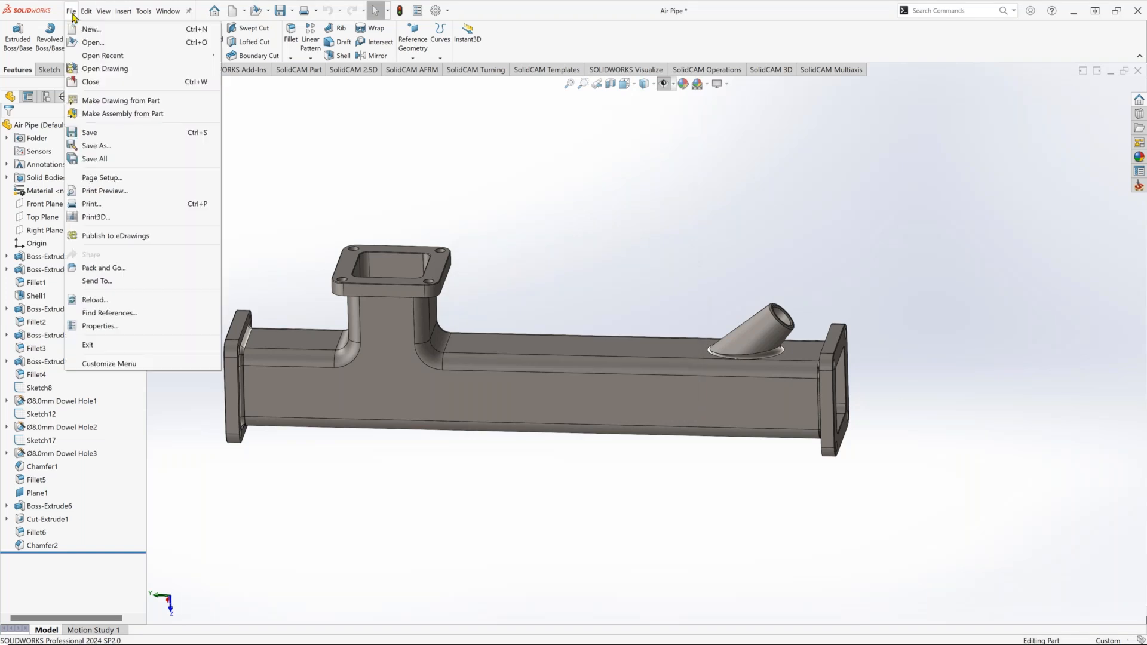
left_click(110, 43)
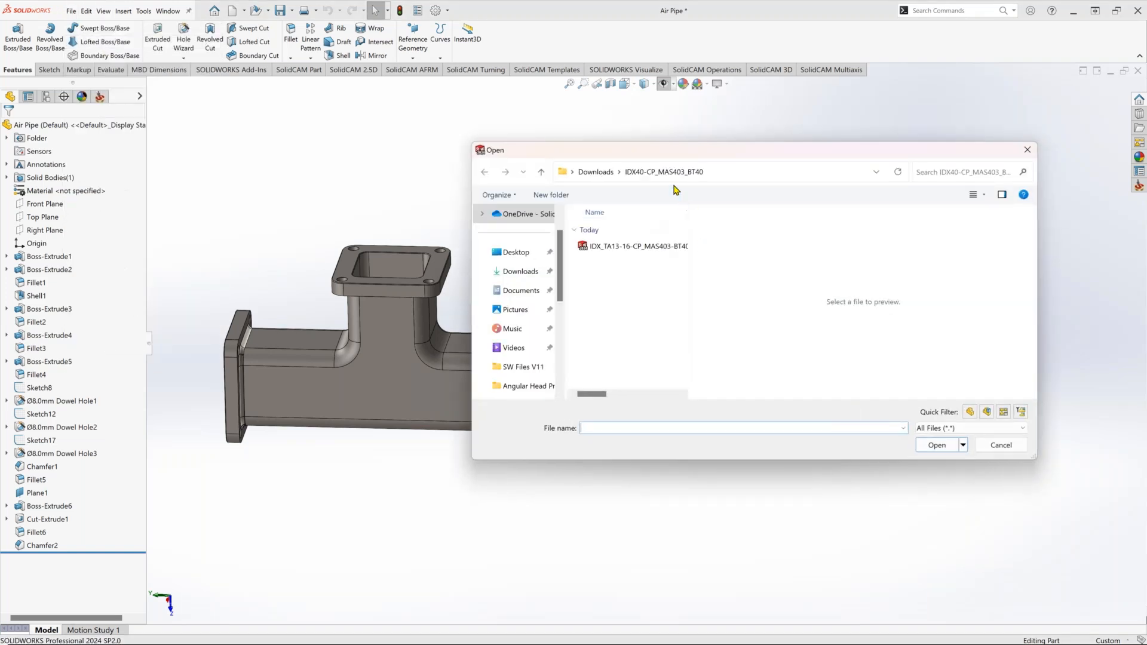
left_click(636, 246)
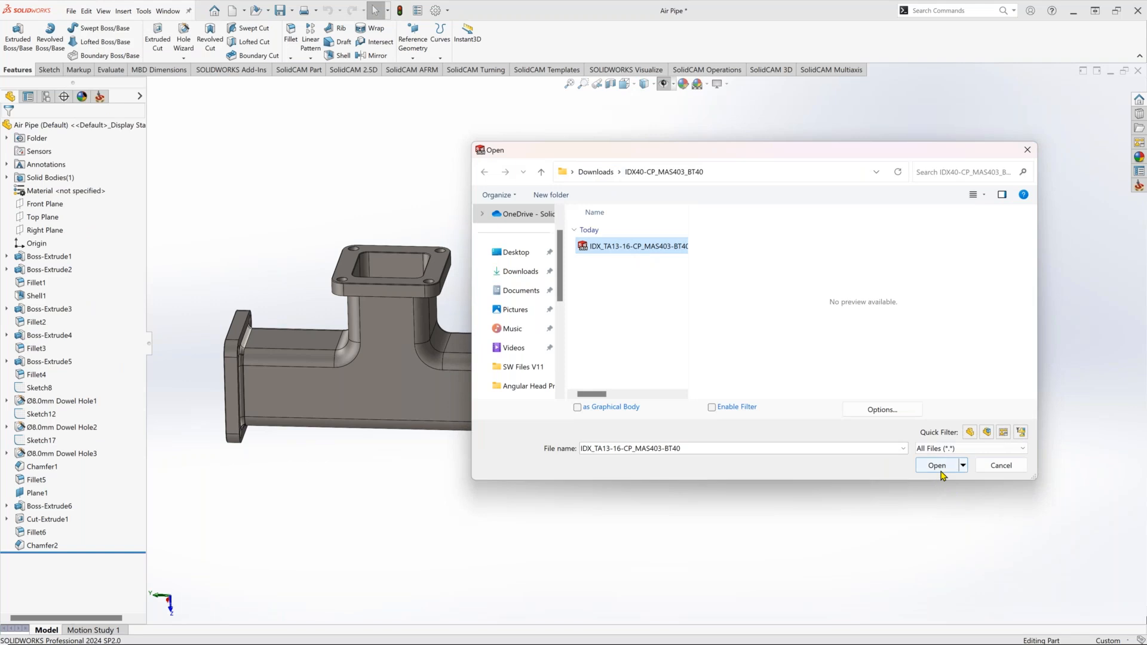
left_click(939, 469)
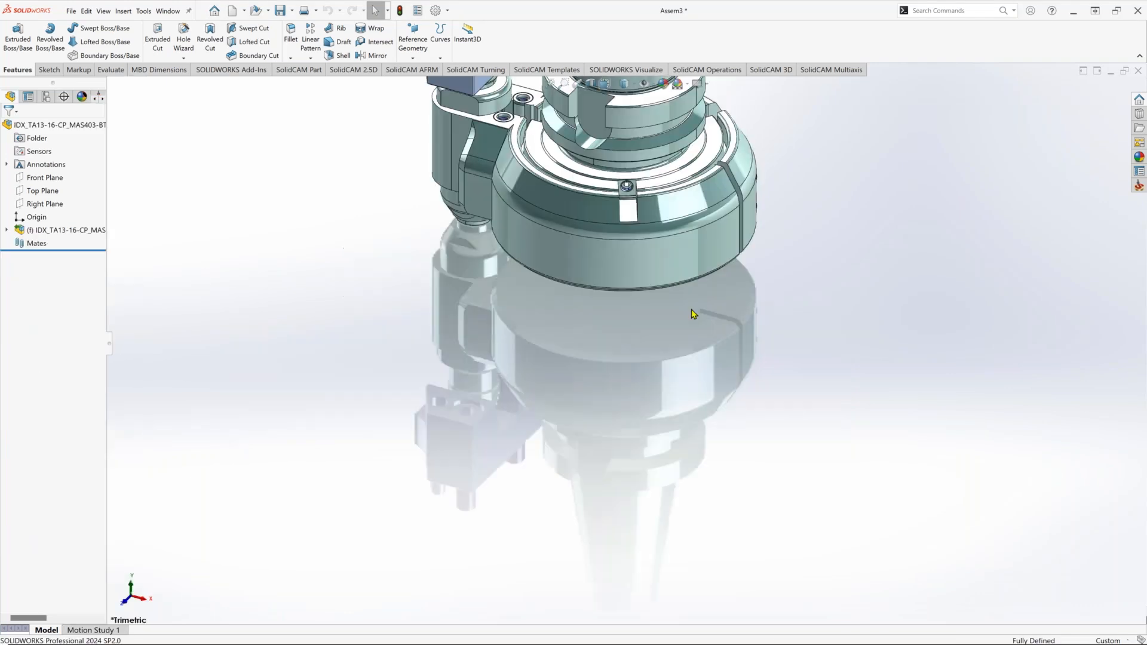
middle_click_drag(804, 332, 541, 372)
left_click(62, 218)
middle_click_drag(614, 303, 612, 347)
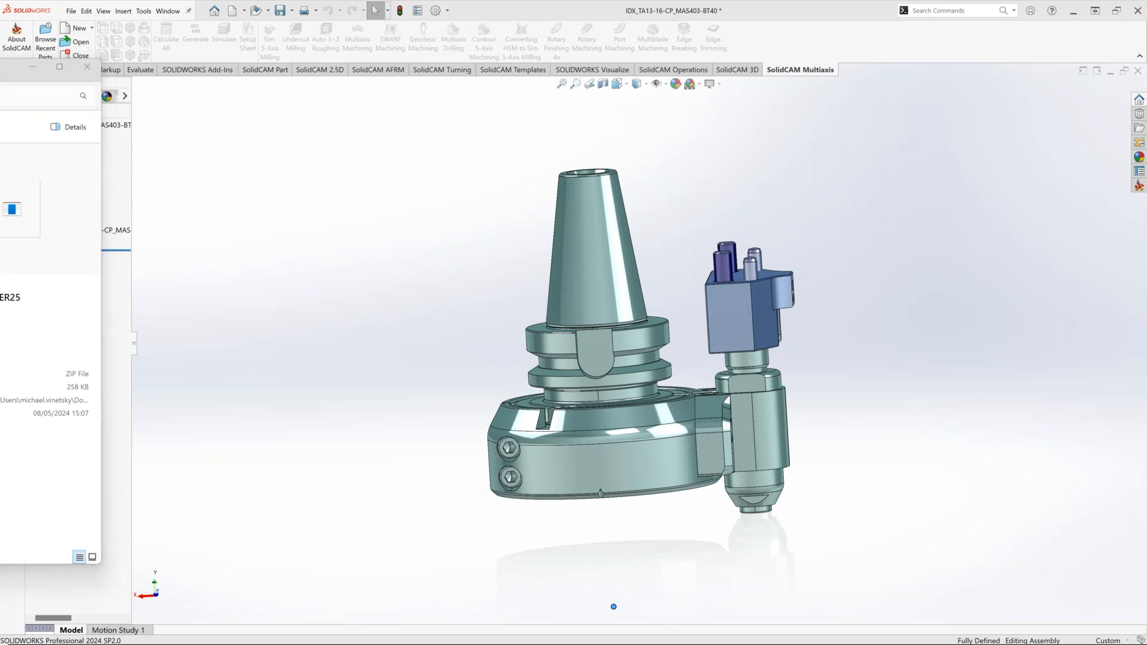
Extract the TA16-CP_ER25 archive in Downloads and open the angle head model from the extracted folder.
left_click(671, 452)
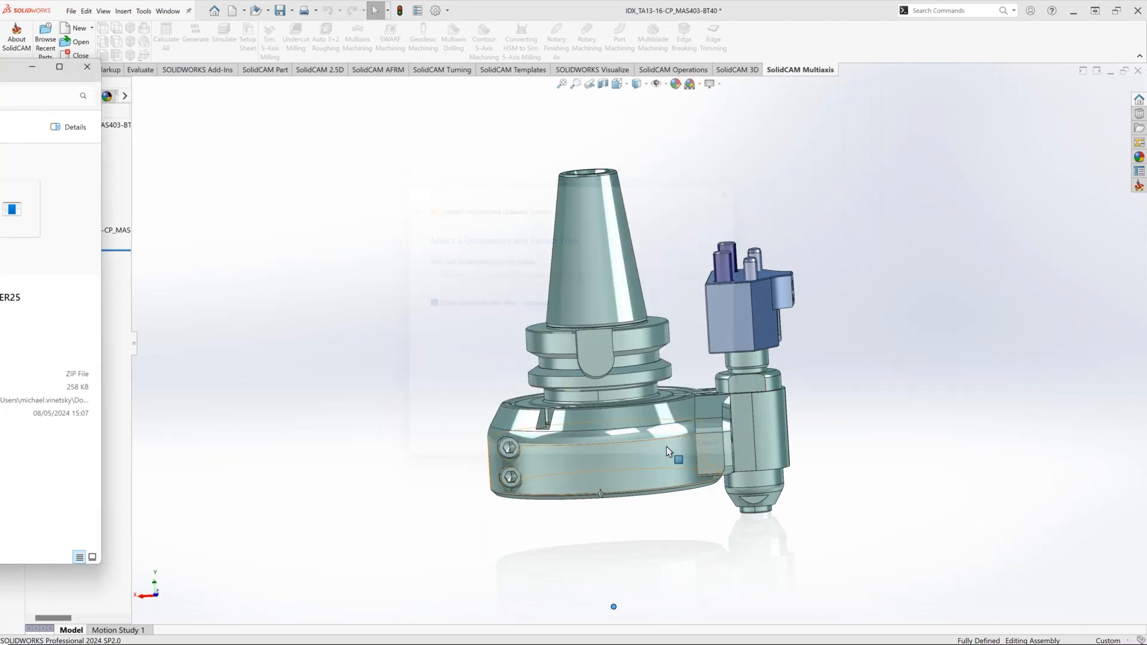
left_click(73, 17)
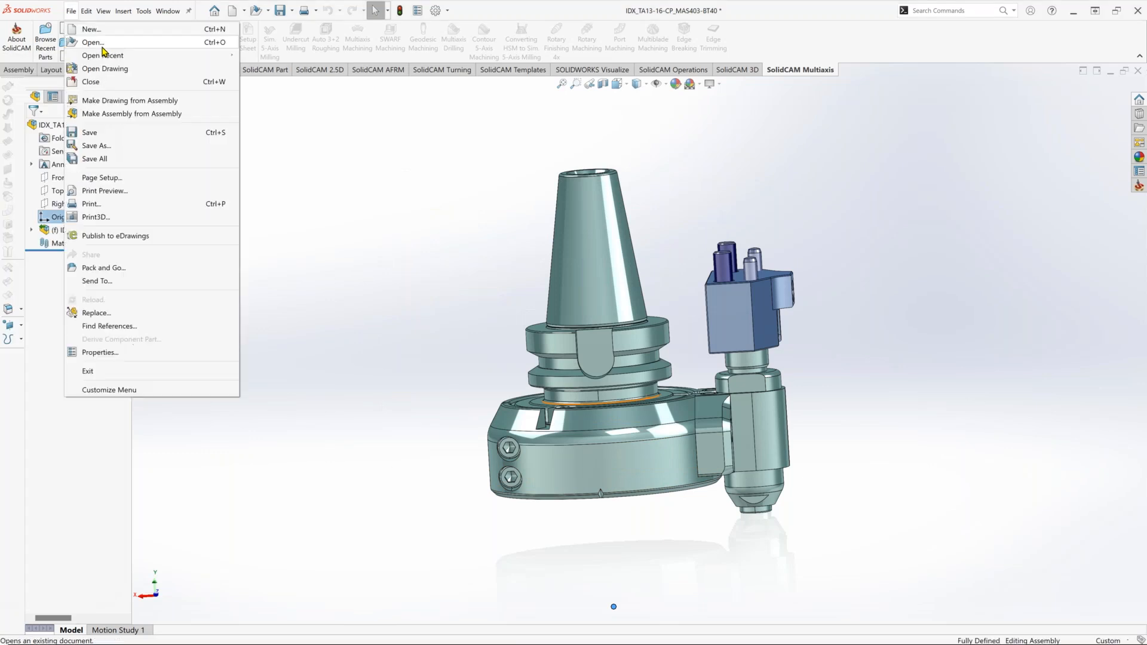
left_click(79, 41)
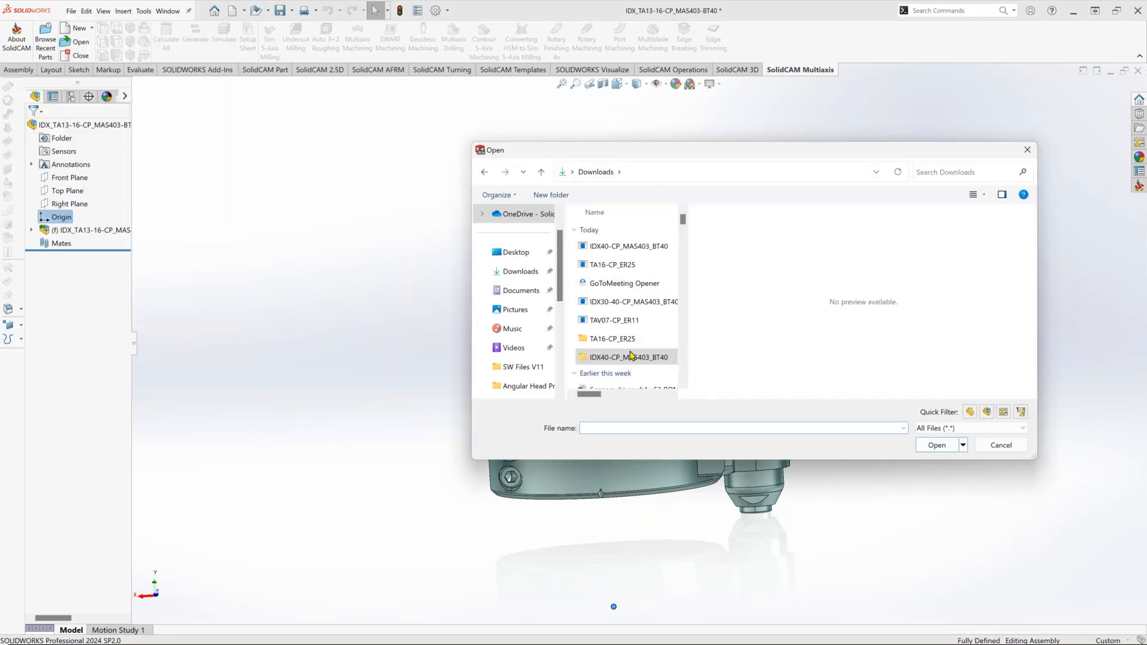
double_click(636, 342)
left_click(613, 246)
left_click(947, 471)
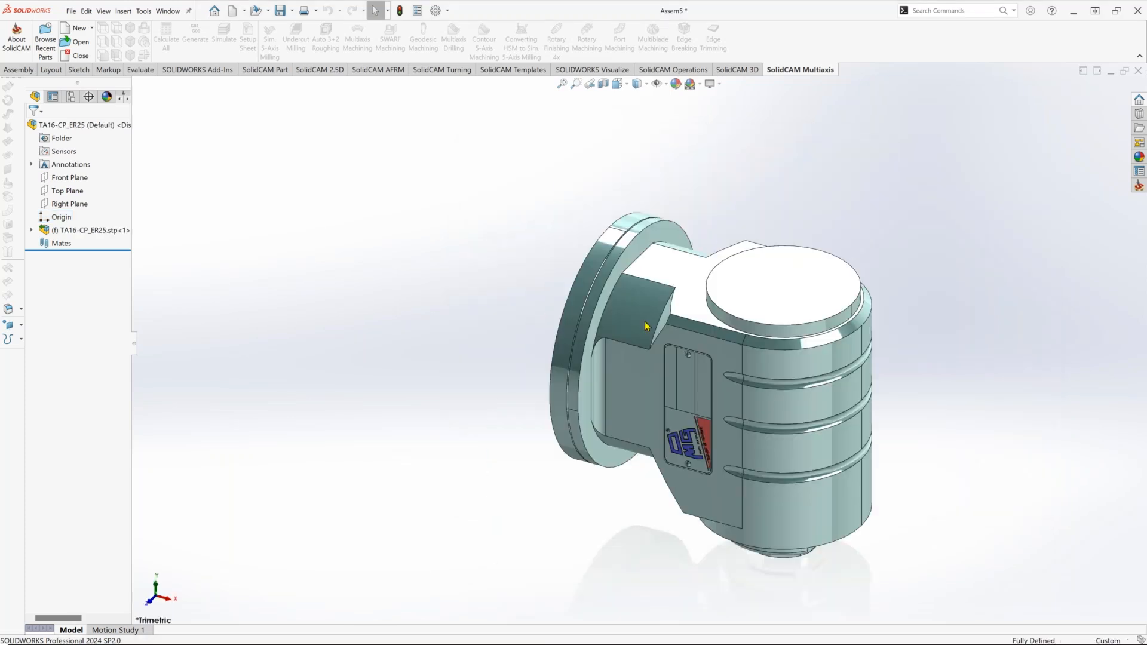
middle_click_drag(648, 328, 619, 413)
scroll(806, 170, "up", 2)
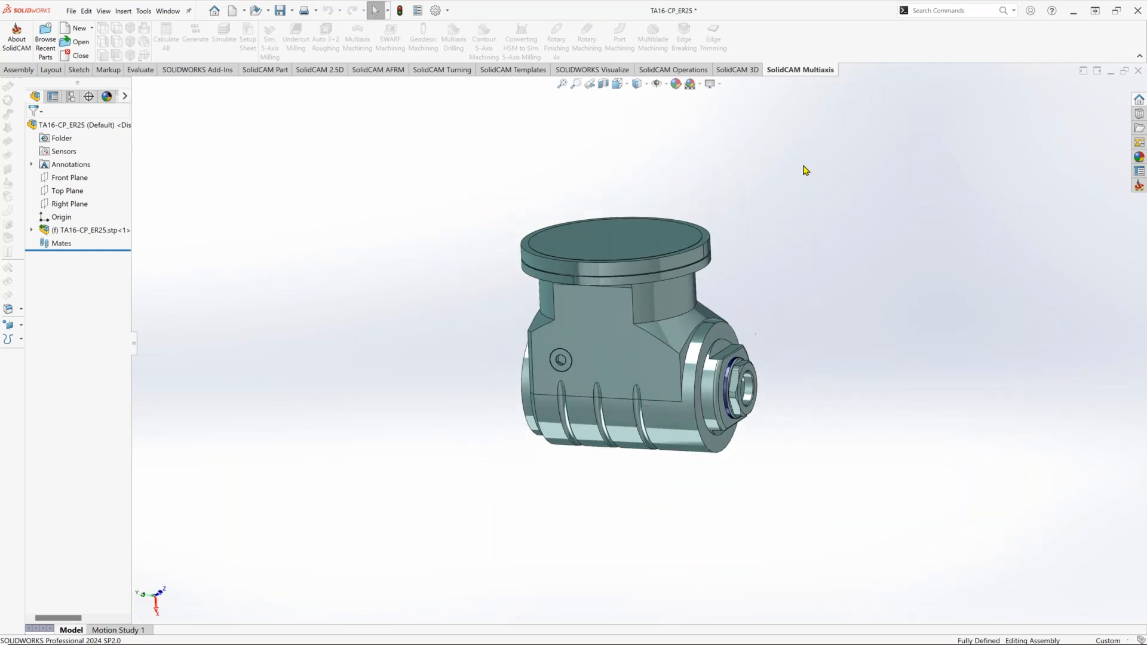
mouse_move(806, 170)
middle_mouse_down()
mouse_move(776, 169)
mouse_move(787, 172)
middle_mouse_up()
scroll(787, 171, "down", 1)
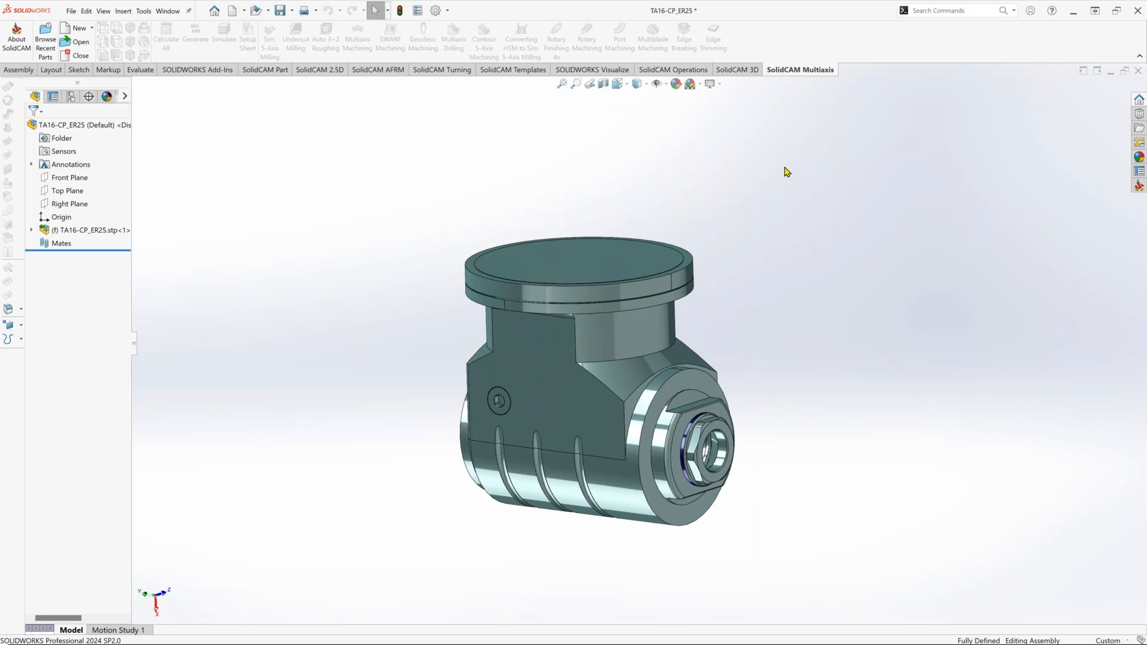
middle_click_drag(561, 299, 598, 281)
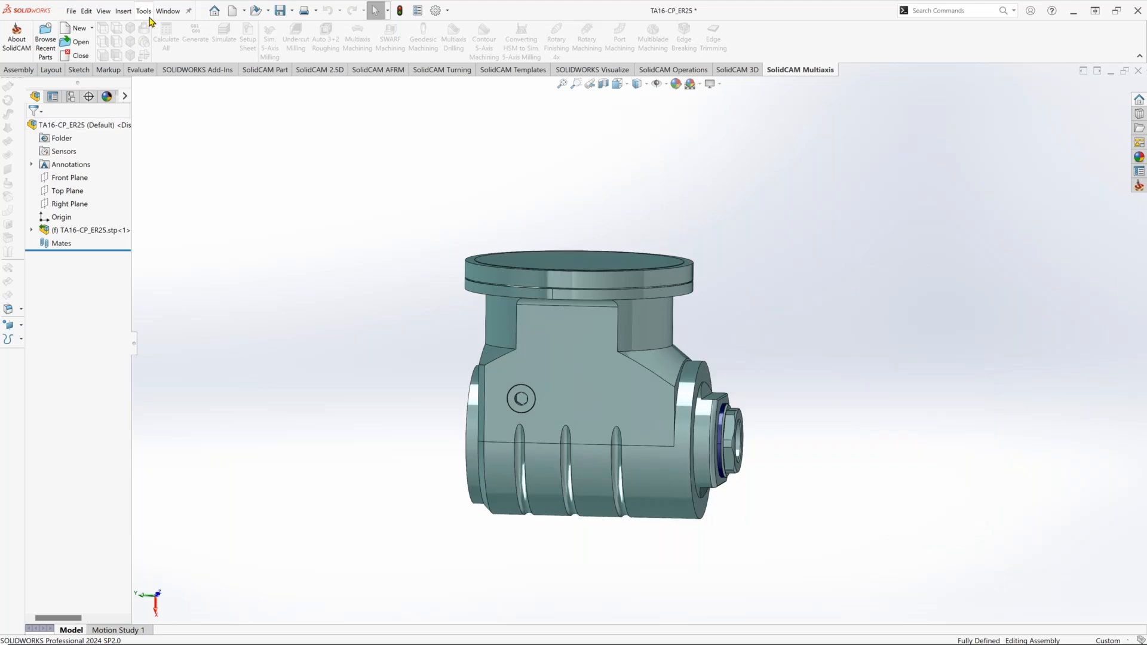
Switch to the open IDX_TA13-16-CP_MAS403-BT40 shank assembly.
left_click(166, 12)
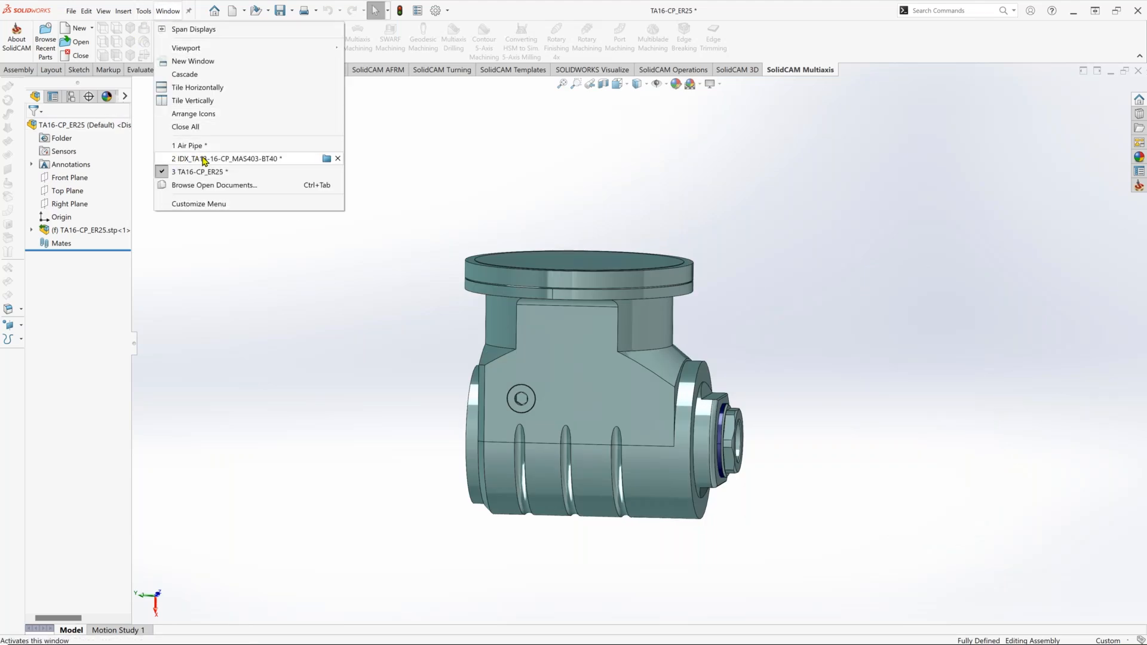
left_click(181, 160)
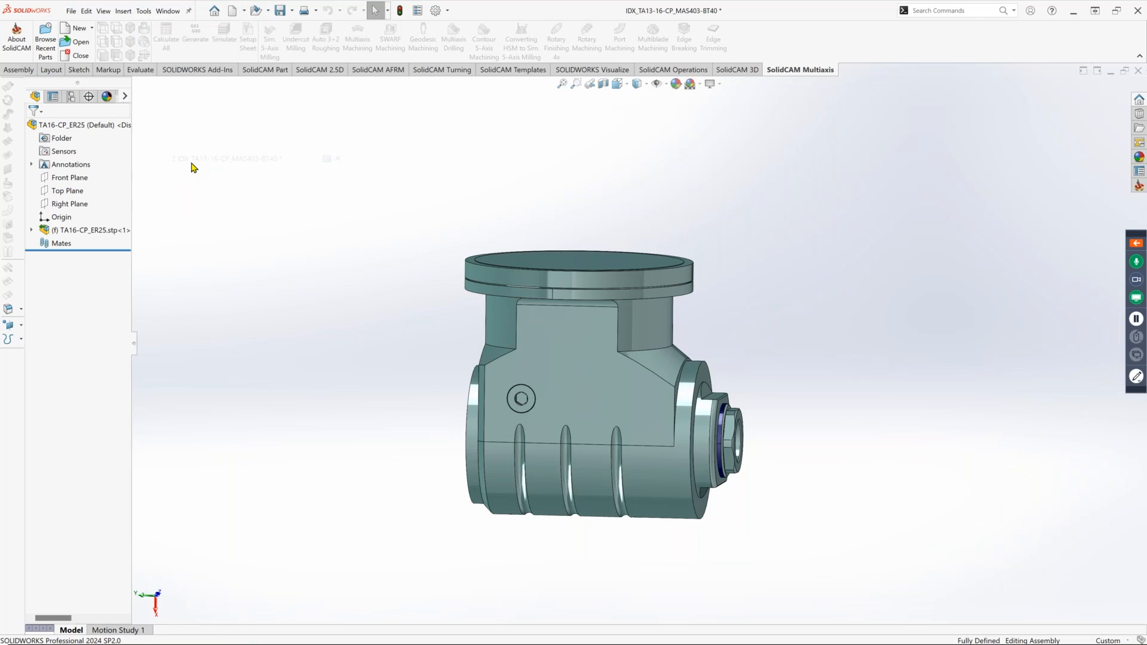
Try to insert an existing part or assembly as a component into the shank assembly.
left_click(123, 11)
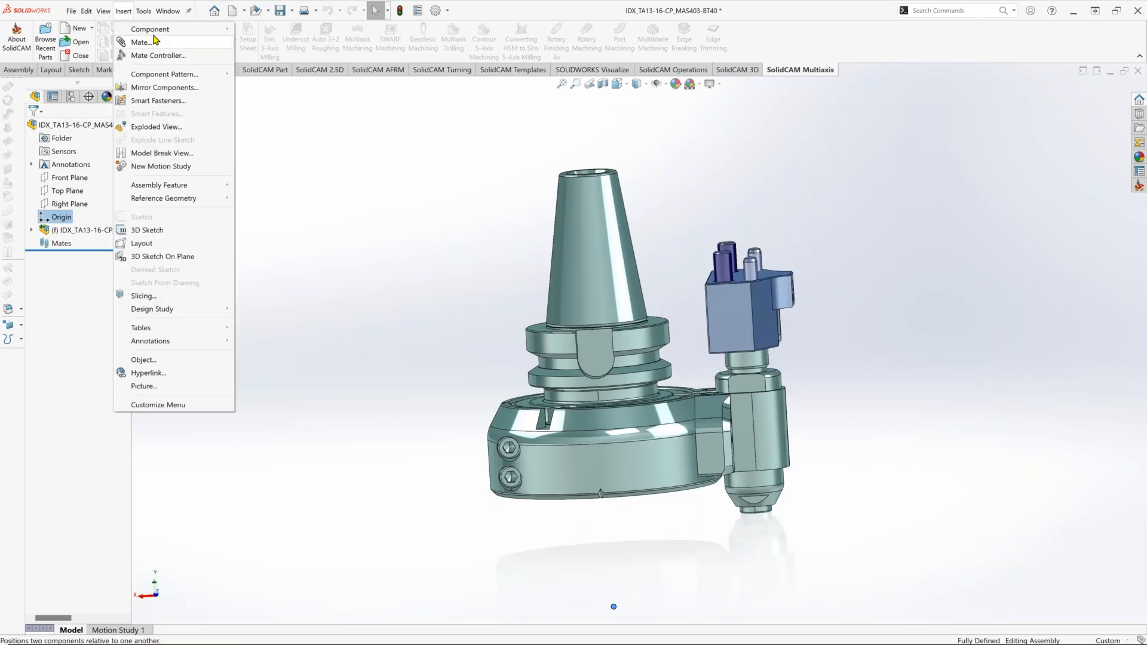
mouse_move(159, 31)
left_click(288, 28)
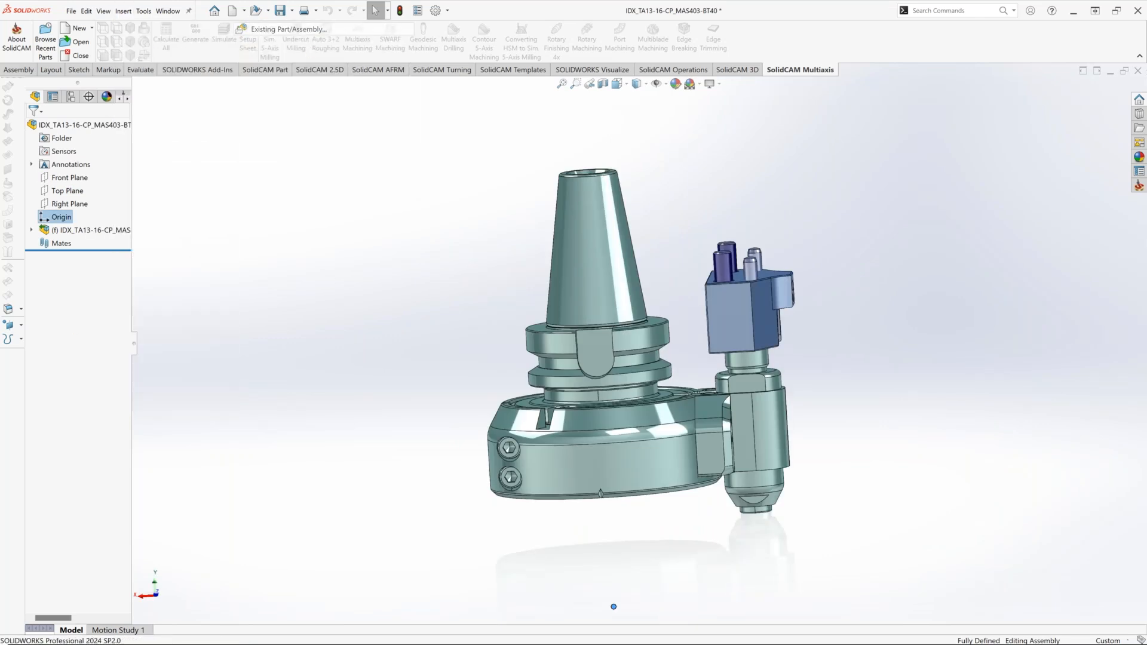
left_click(79, 365)
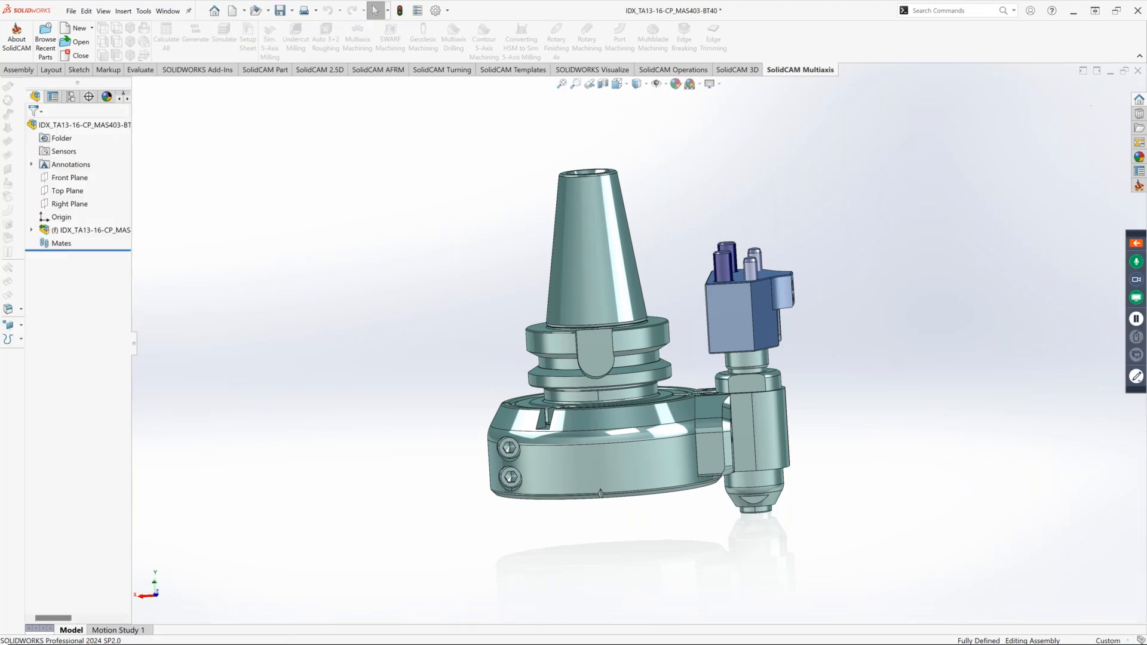
Save the shank assembly as IDX_TA13-16-CP_MAS403-BT40 in a new Desktop folder named "Angulat head".
left_click(86, 11)
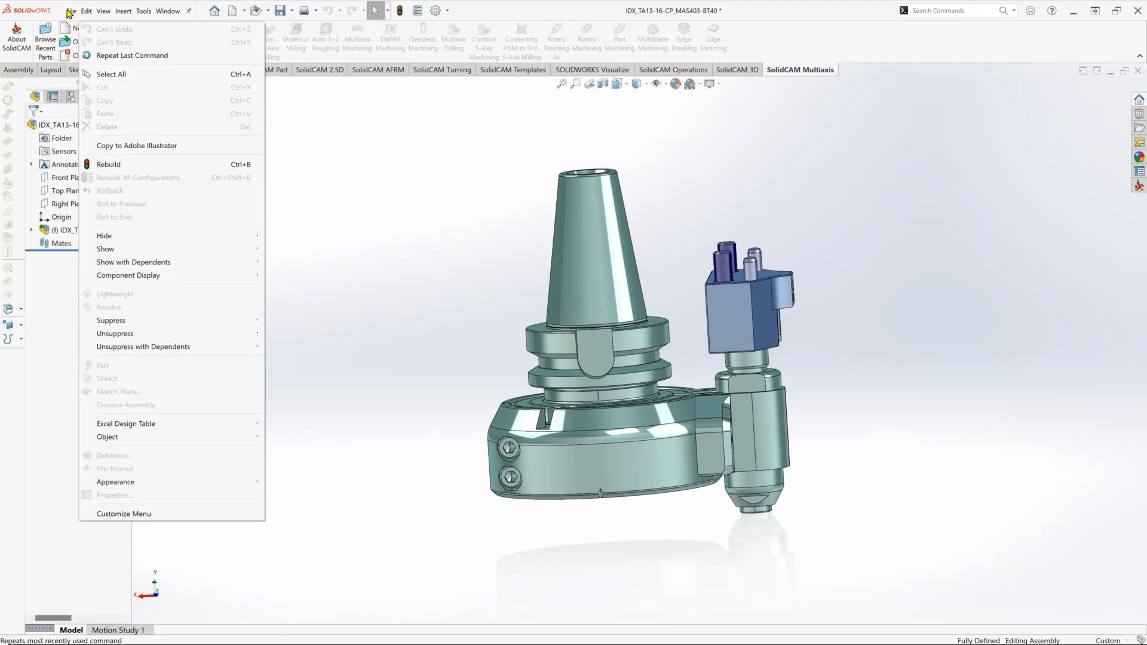
mouse_move(71, 11)
left_click(96, 132)
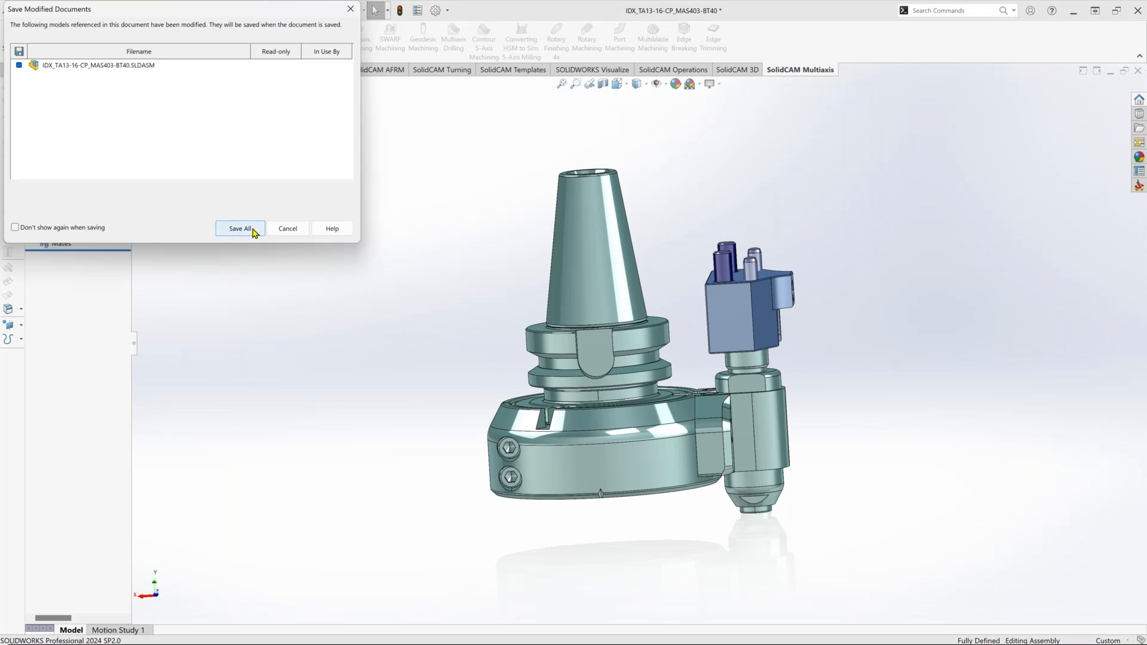
left_click(248, 232)
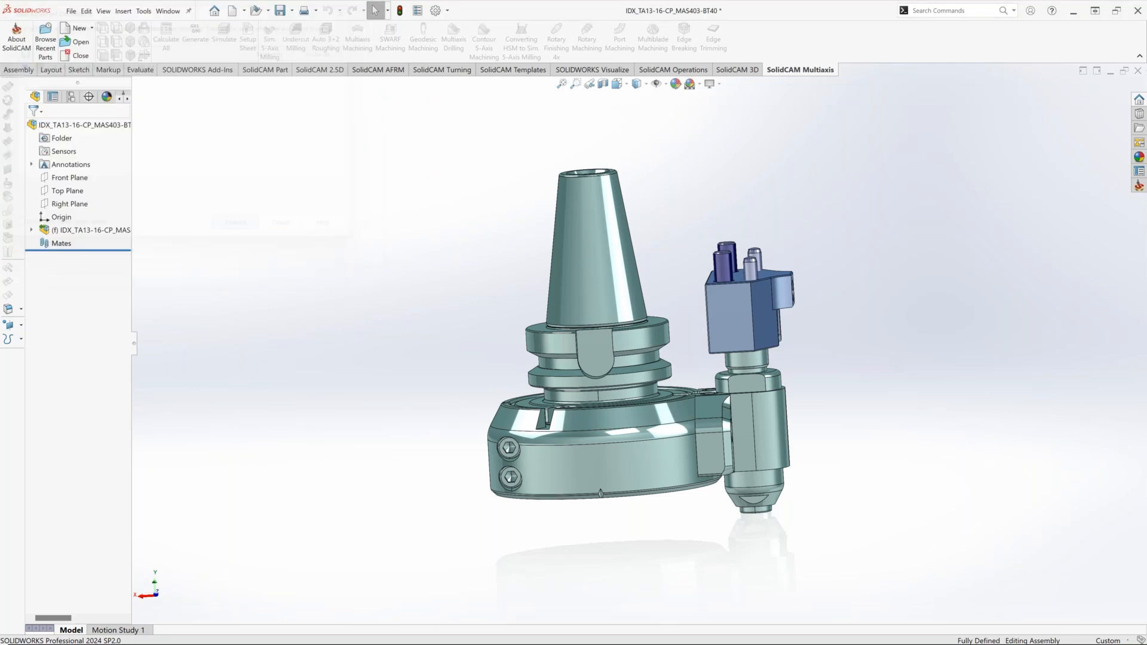
left_click(266, 255)
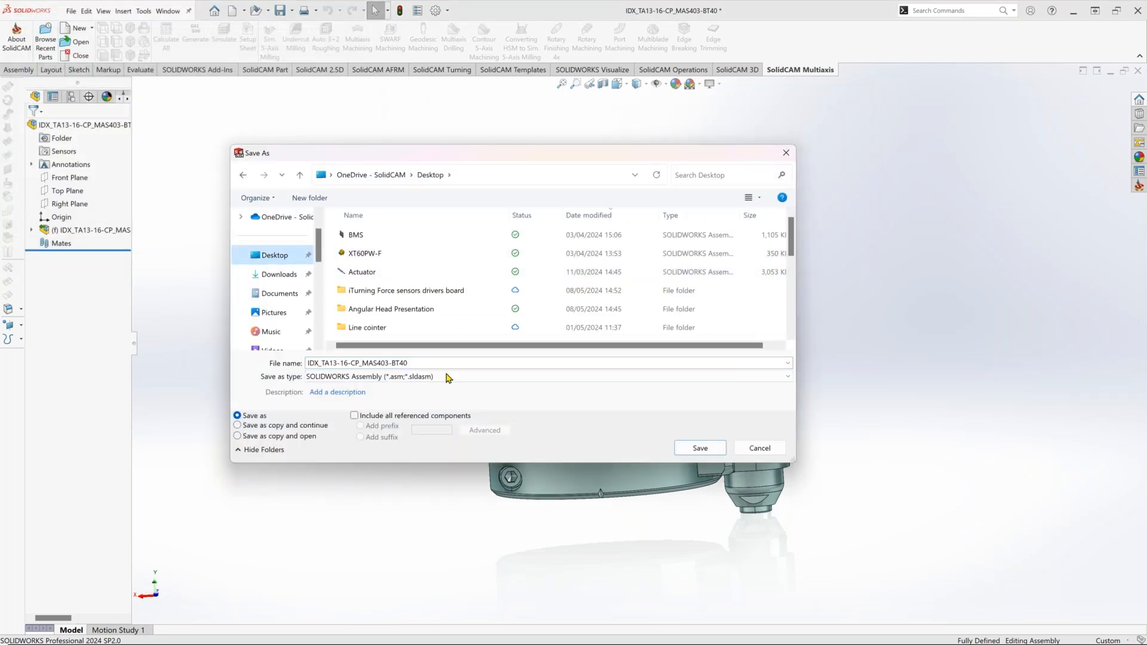
right_click(777, 325)
mouse_move(813, 477)
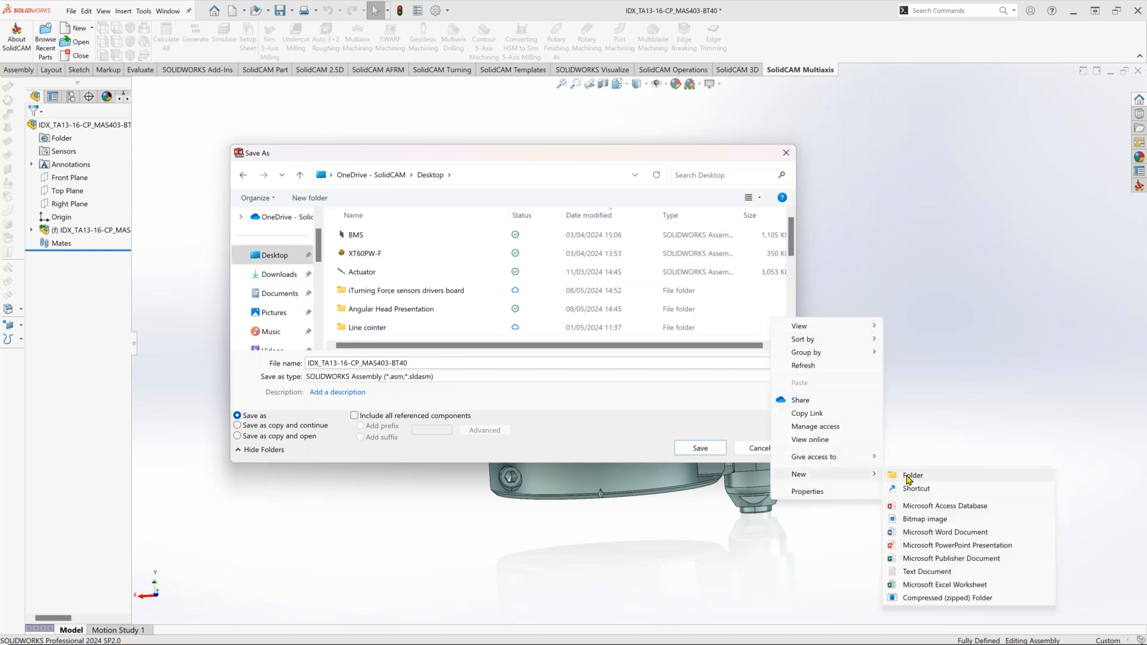
left_click(913, 477)
type("An")
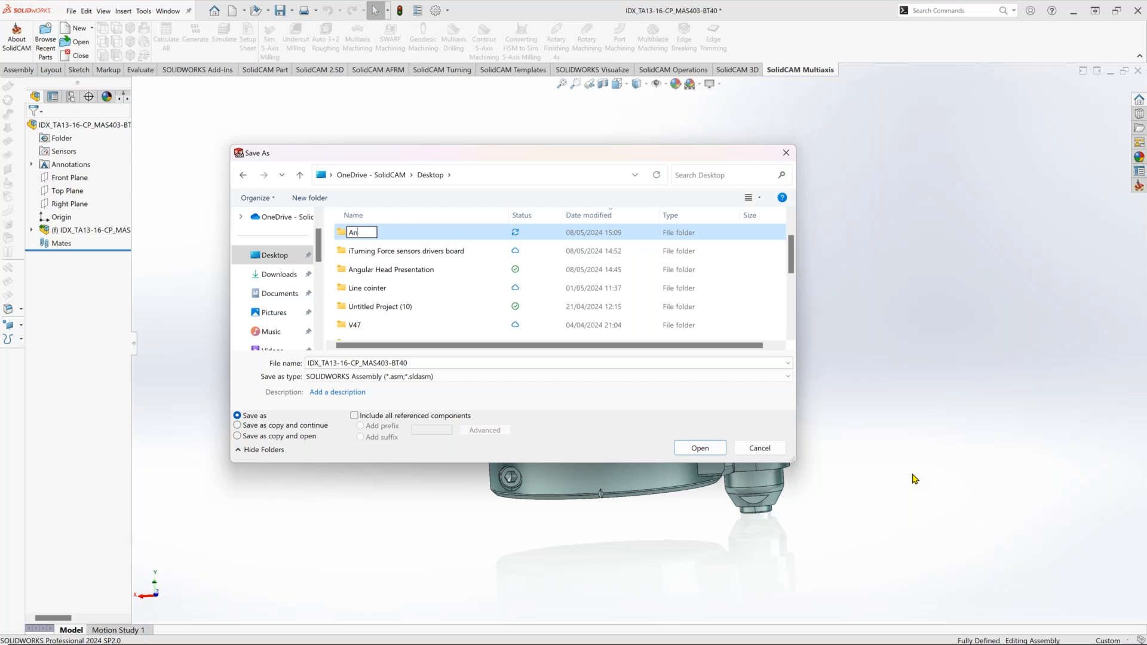
type("gulat head")
key("Return")
key("Return")
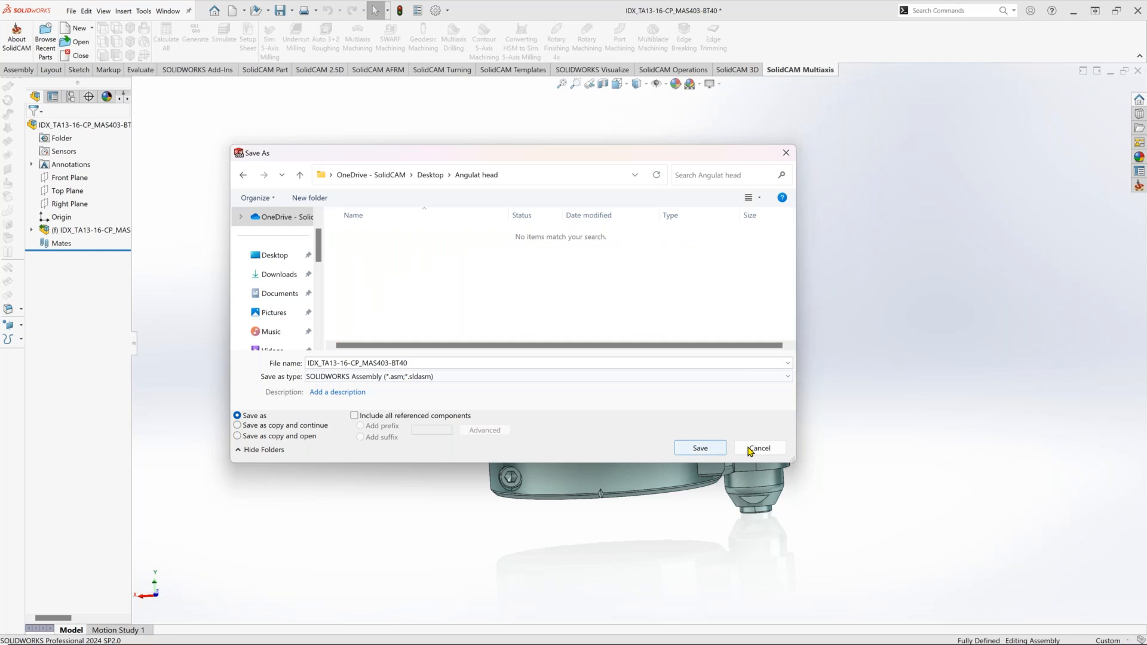
left_click(705, 448)
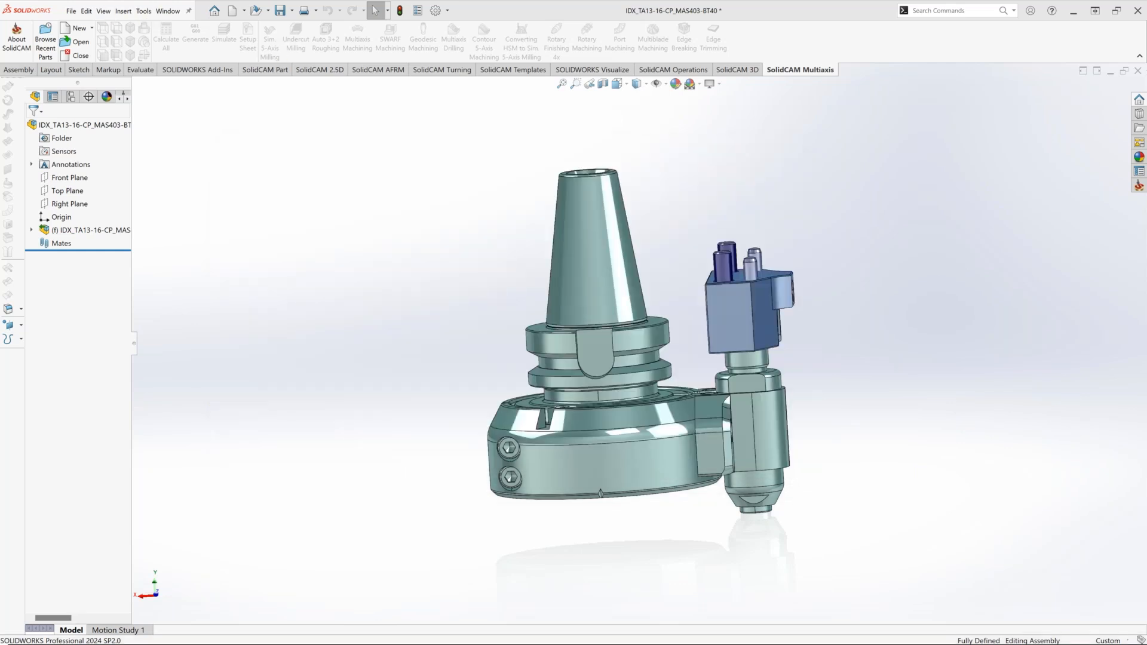
Switch to the open angle head assembly and save it as TA16-CP_ER25 in the "Angulat head" folder.
left_click(167, 13)
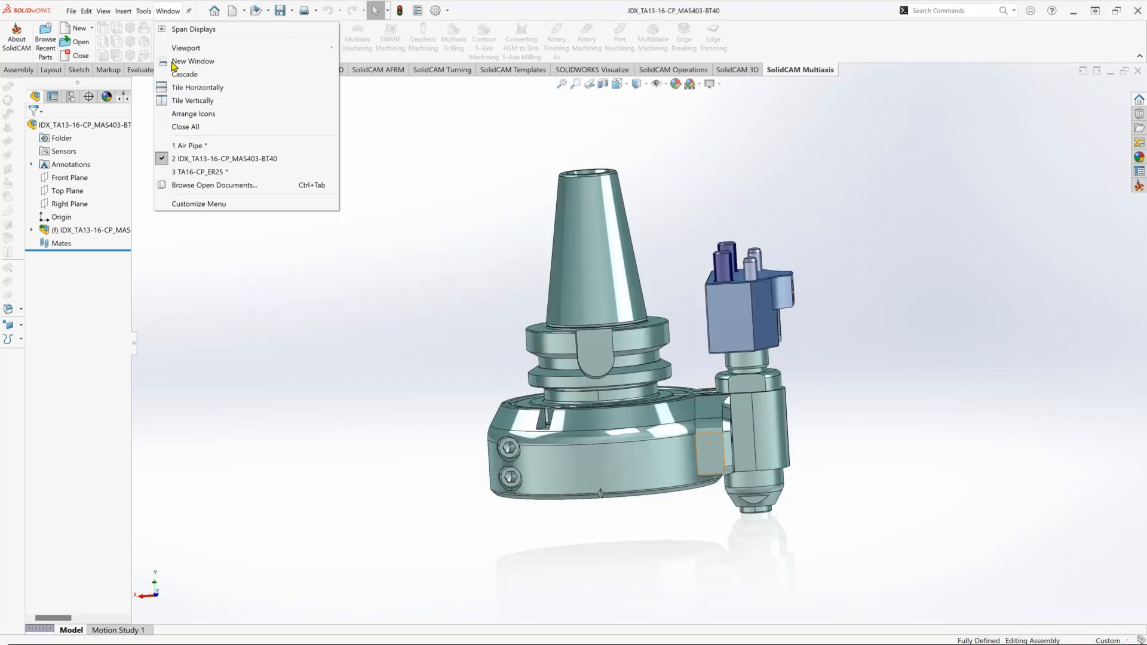
left_click(202, 173)
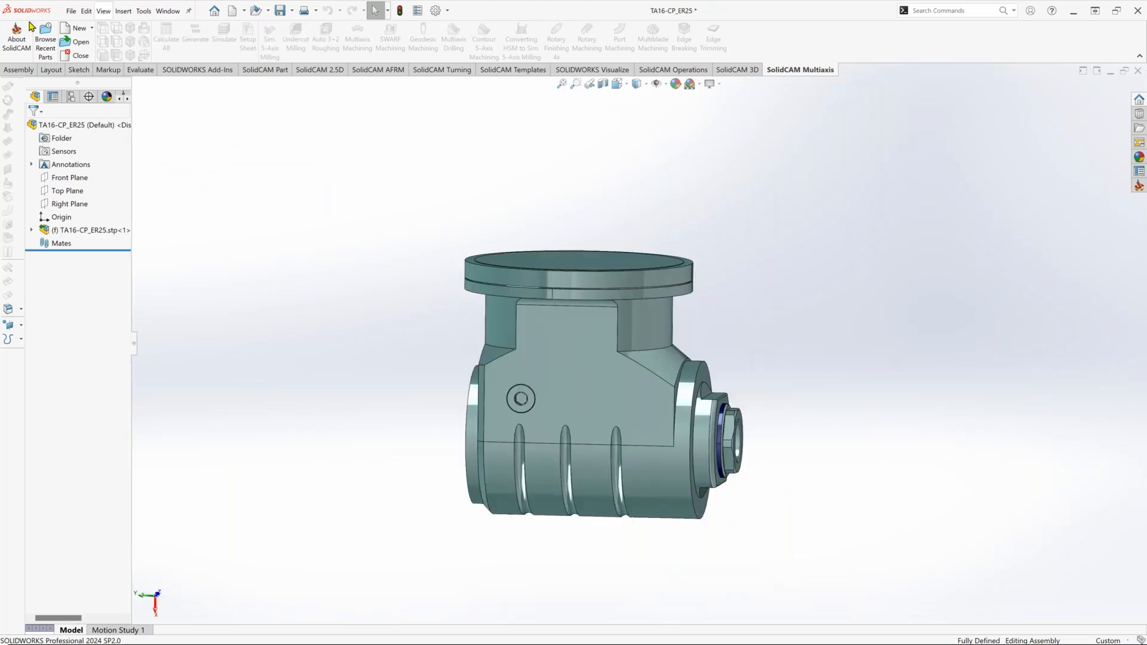
left_click(76, 13)
left_click(67, 144)
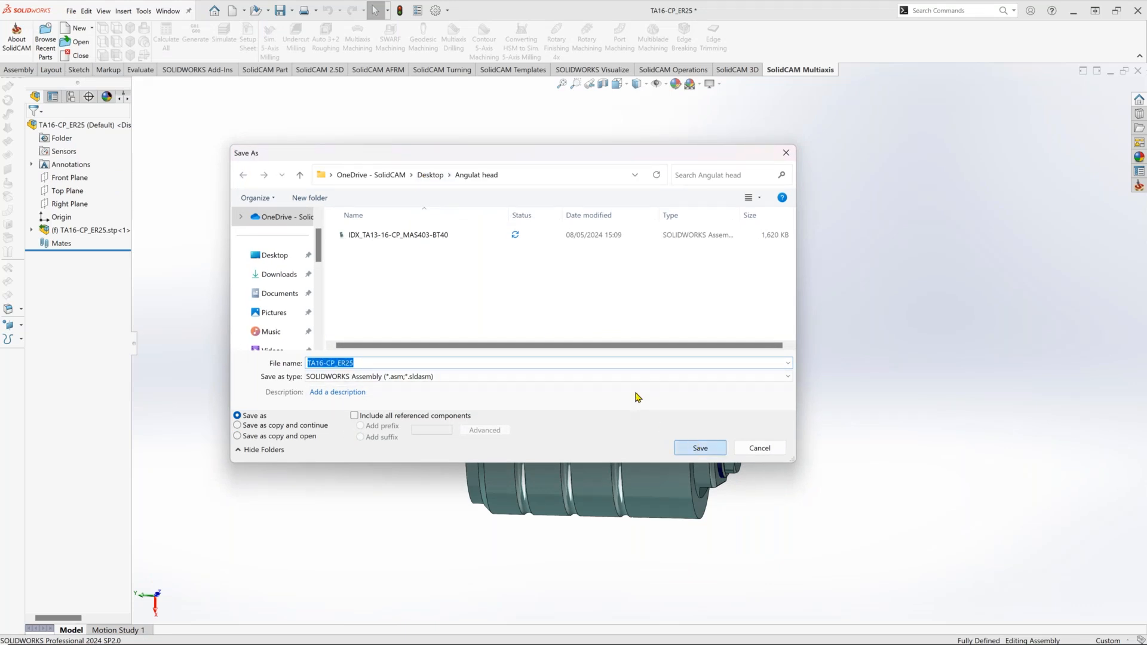
key("Return")
Return to the IDX_TA13-16-CP_MAS403-BT40 assembly and insert TA16-CP_ER25 as a component just below the shank.
left_click(167, 11)
left_click(195, 160)
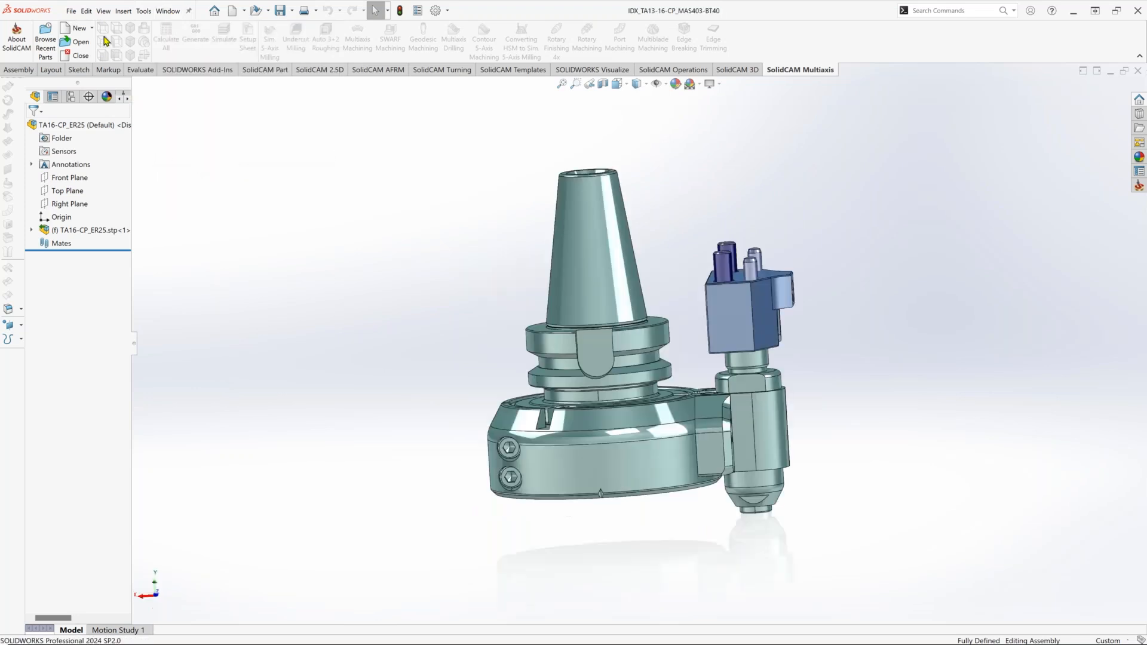
left_click(63, 41)
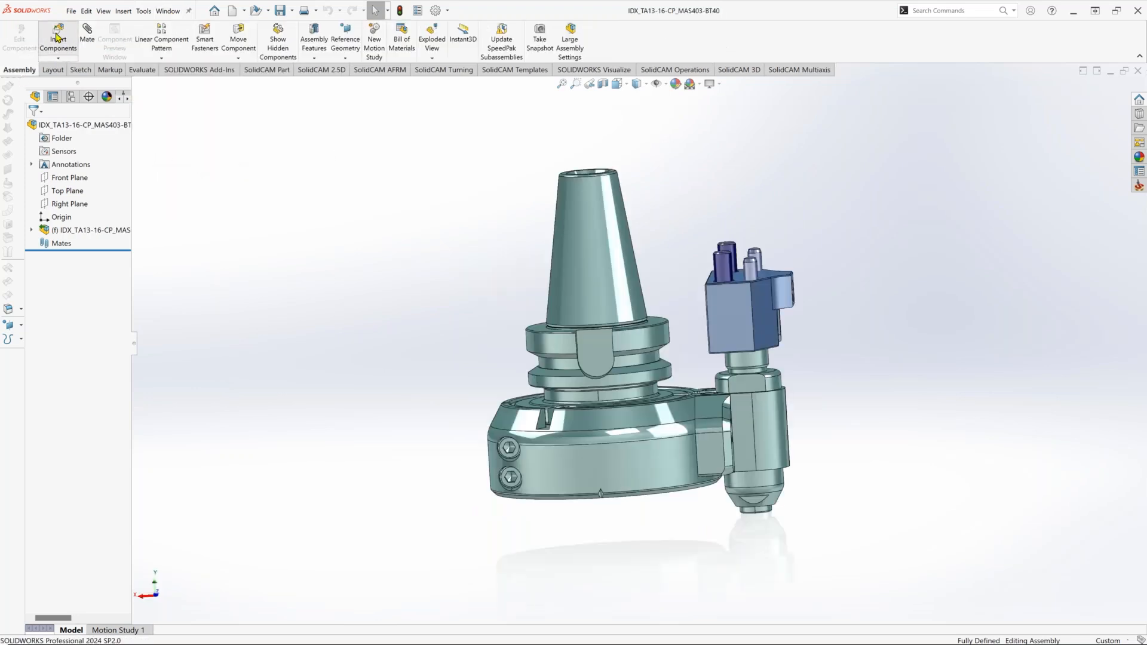
left_click(59, 269)
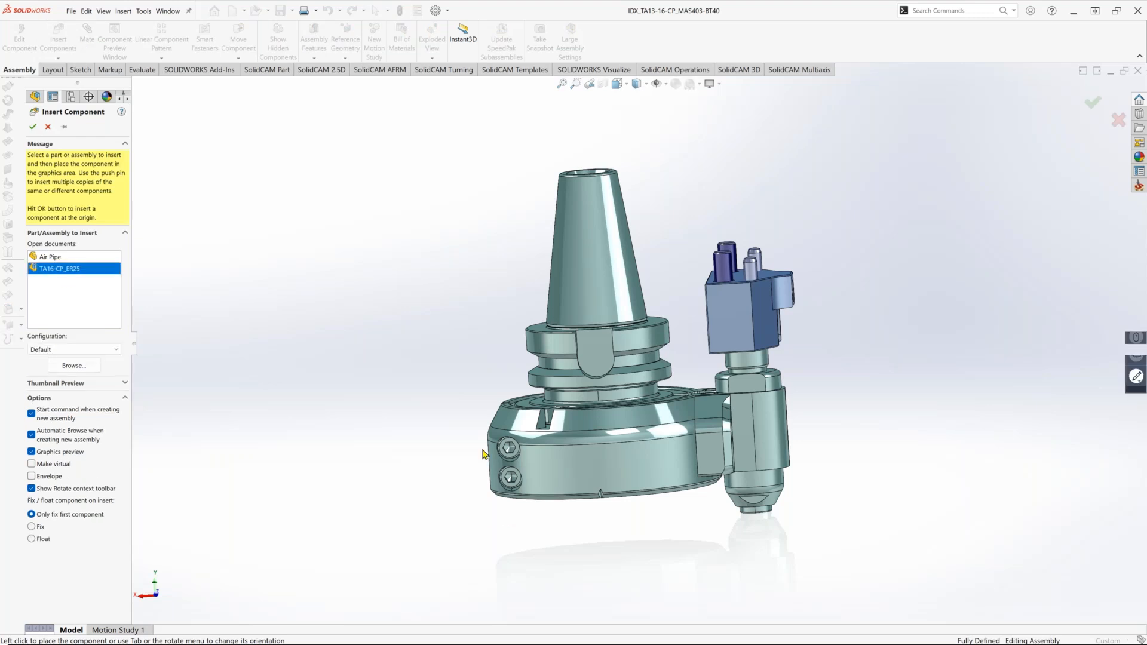
scroll(869, 527, "up", 3)
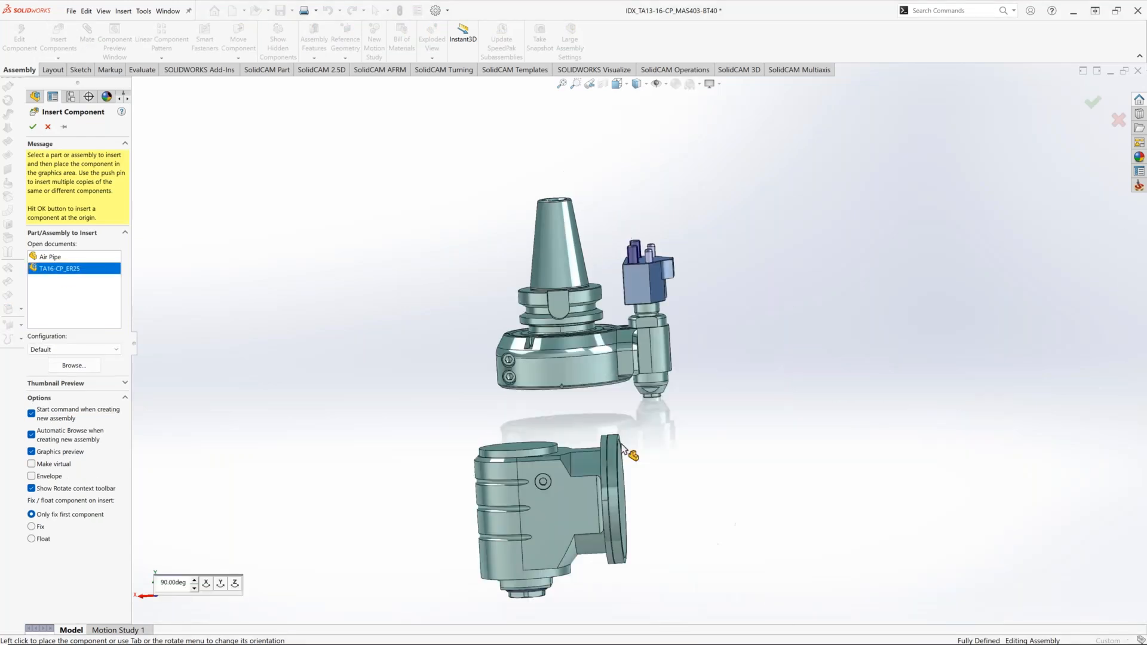
left_click(623, 446)
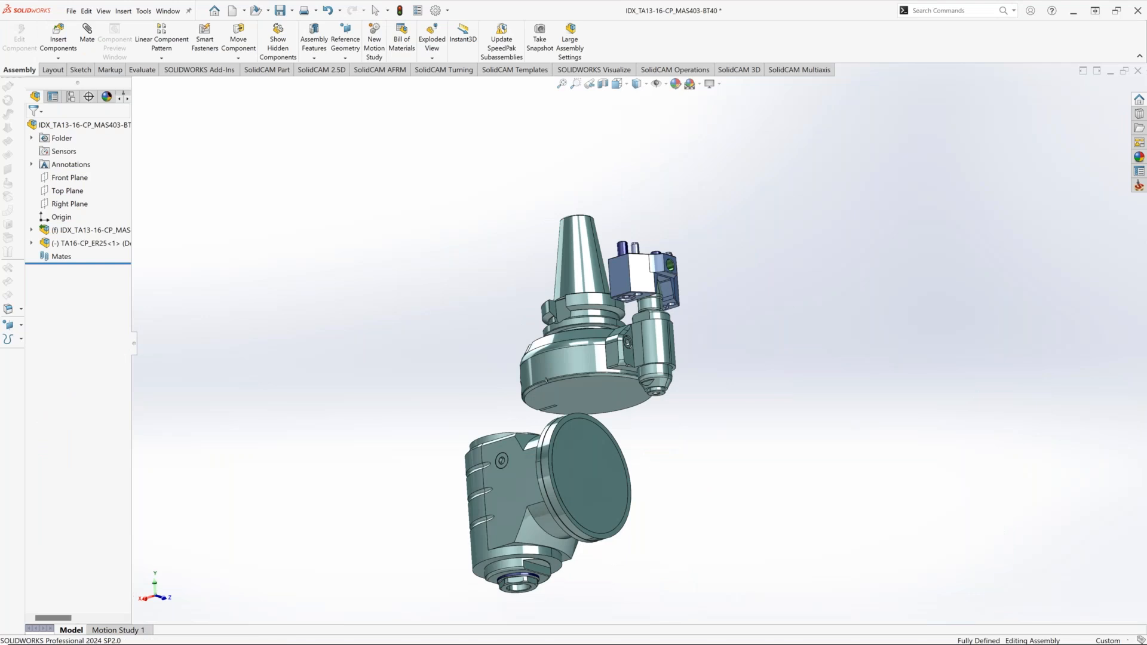
Add a coincident mate between the angle head's round mounting face and the underside of the shank ring.
left_click(605, 469)
left_click(596, 404, "ctrl")
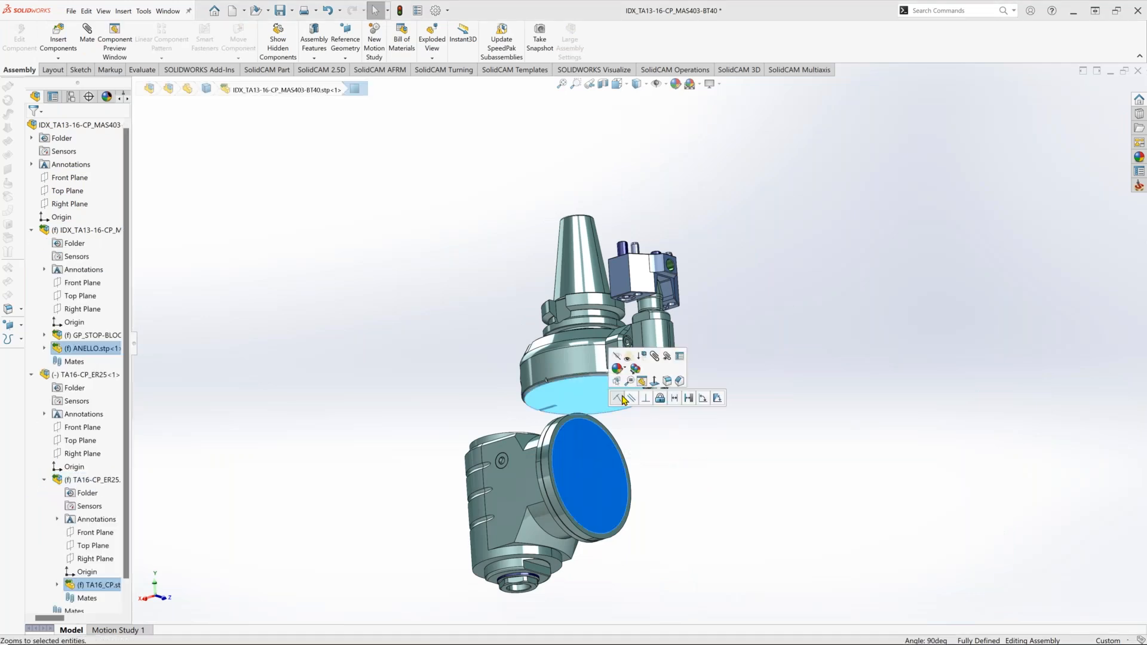
left_click(622, 399)
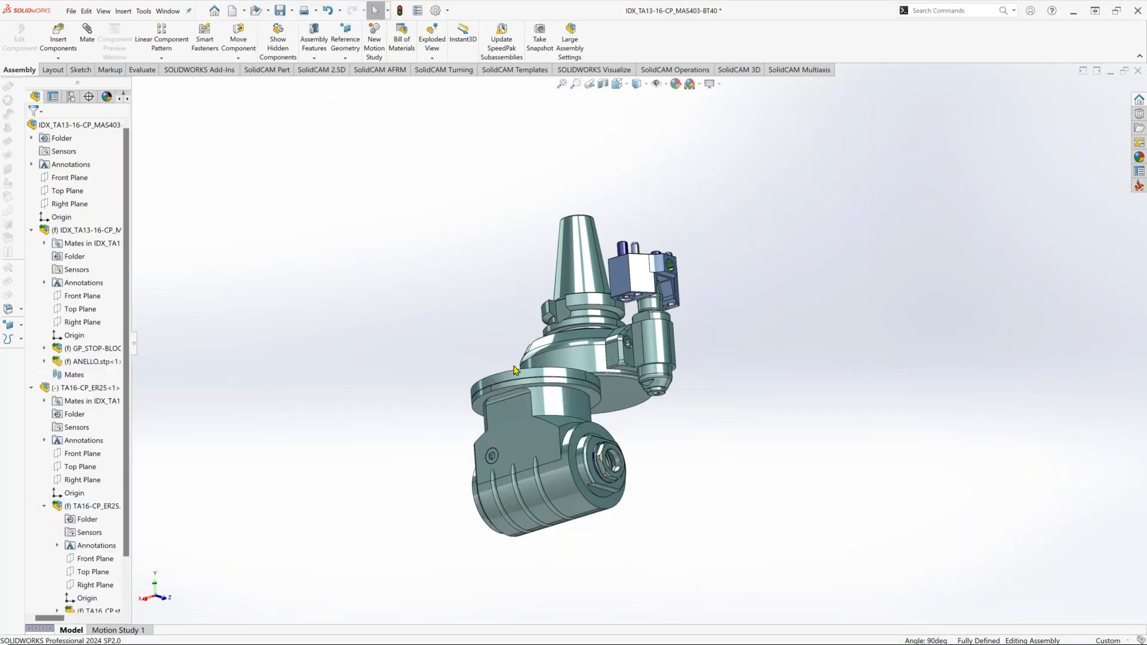
Add a concentric mate between the angle head's flange and the cylindrical shank ring.
middle_click_drag(518, 368, 535, 391)
left_click(532, 399)
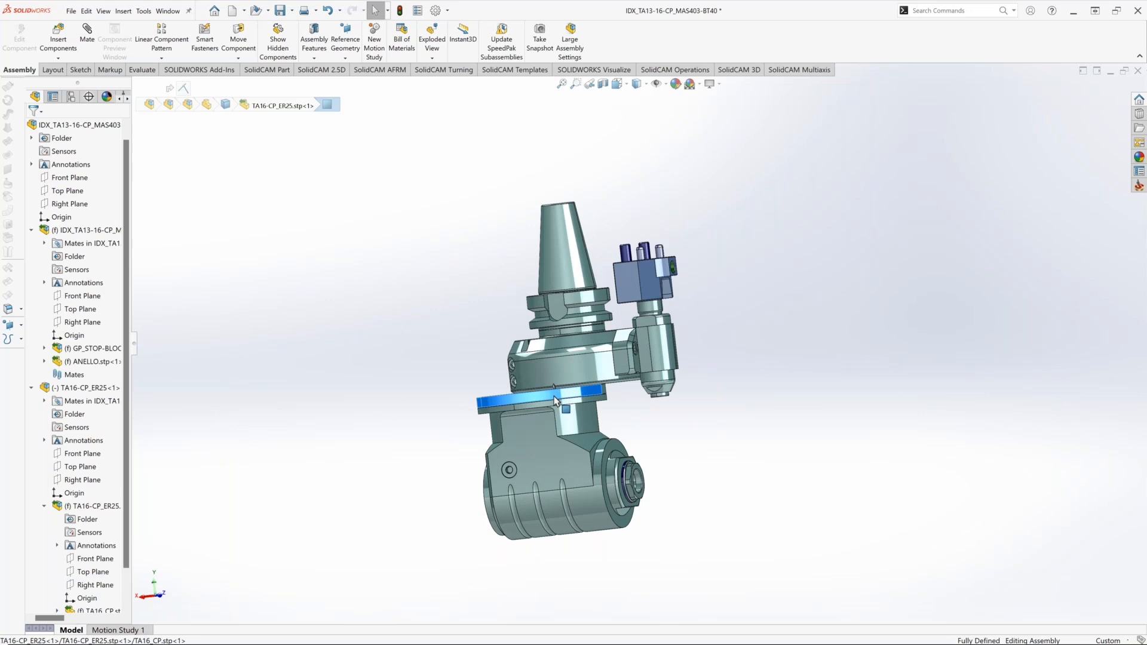
left_click(533, 367, "ctrl")
left_click(450, 476)
Rotate the angle head about the shank axis to bring its OMG nameplate side to the front.
middle_click_drag(481, 438, 446, 456)
scroll(565, 465, "down", 3)
middle_click_drag(573, 378, 662, 430)
left_click(590, 458)
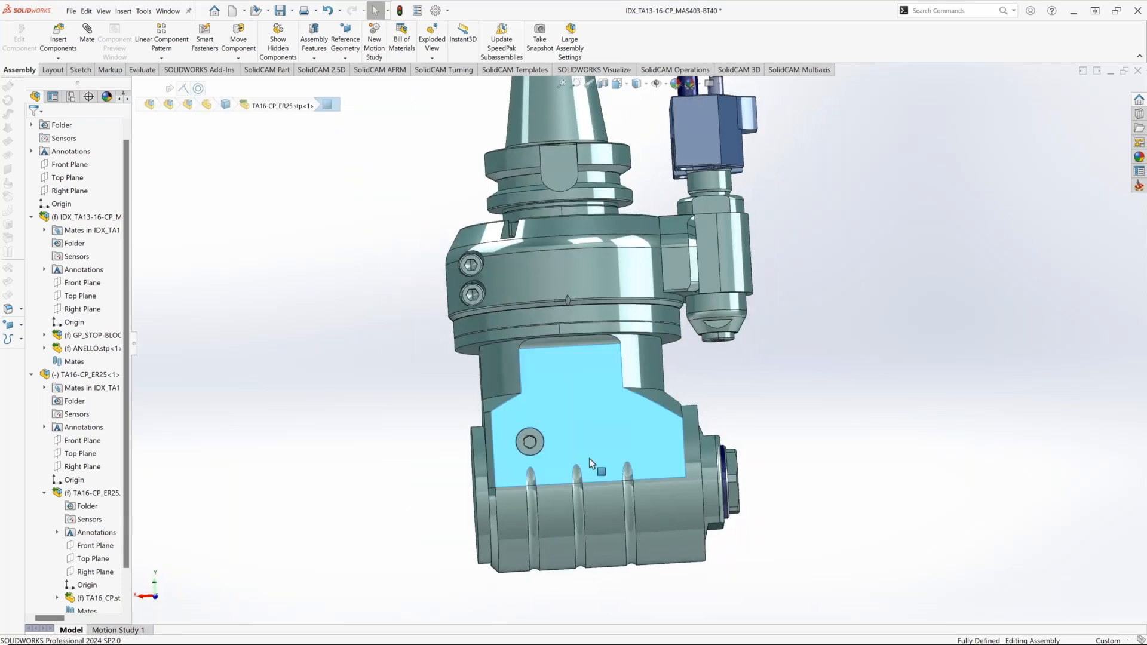
left_click_drag(590, 457, 568, 442)
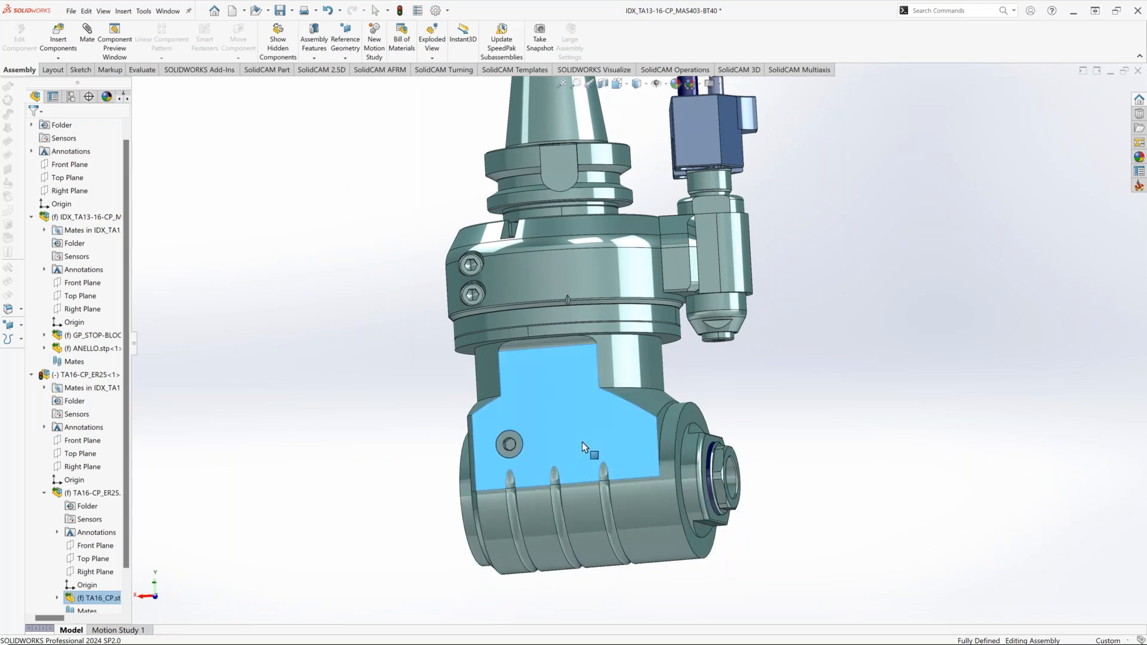
left_click_drag(691, 452, 311, 464)
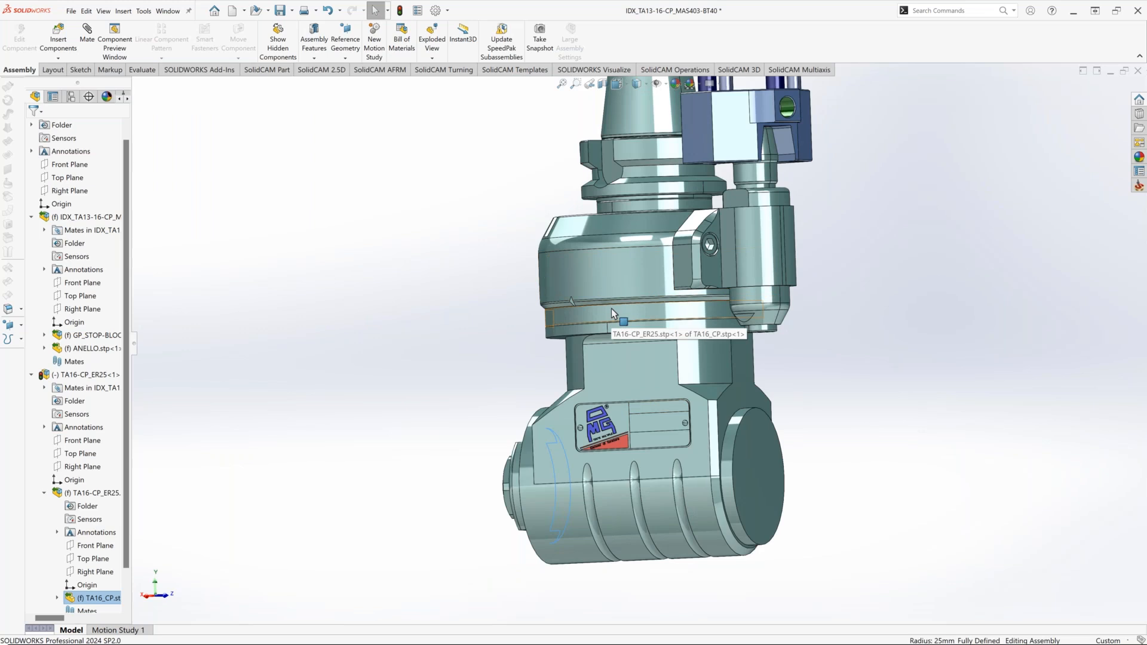
Turn the angle head to roughly line up its flange mark with the notch on the shank ring.
scroll(610, 308, "down", 3)
scroll(611, 308, "down", 2)
middle_click_drag(610, 308, 665, 388)
scroll(664, 387, "up", 5)
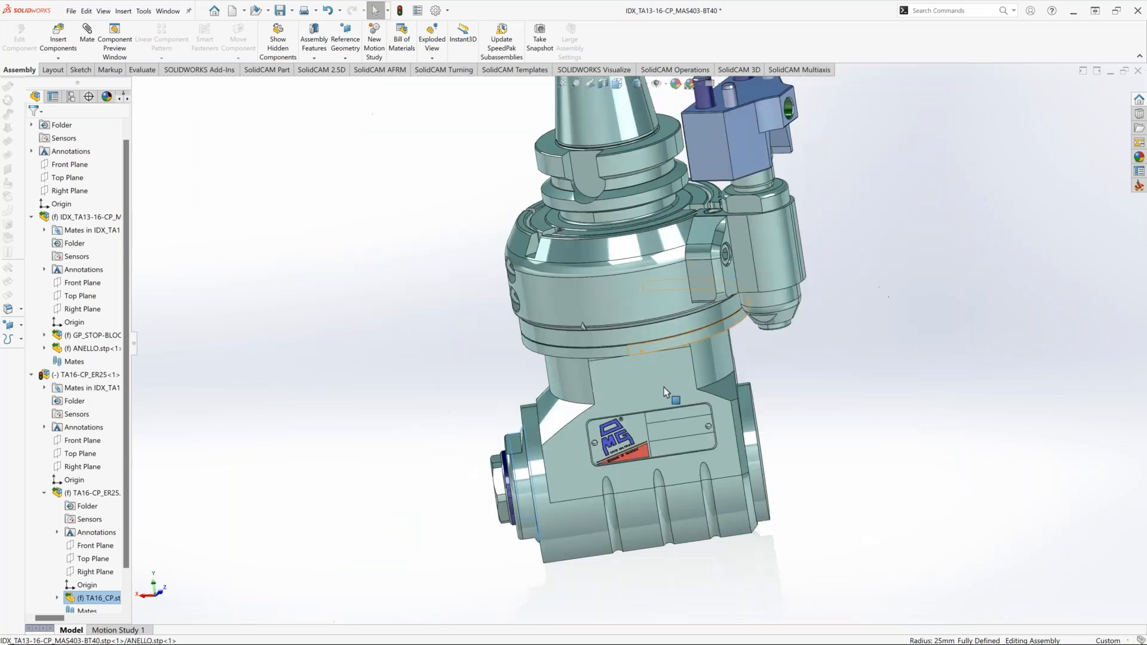
mouse_move(716, 405)
left_mouse_down()
mouse_move(694, 416)
mouse_move(730, 388)
left_mouse_up()
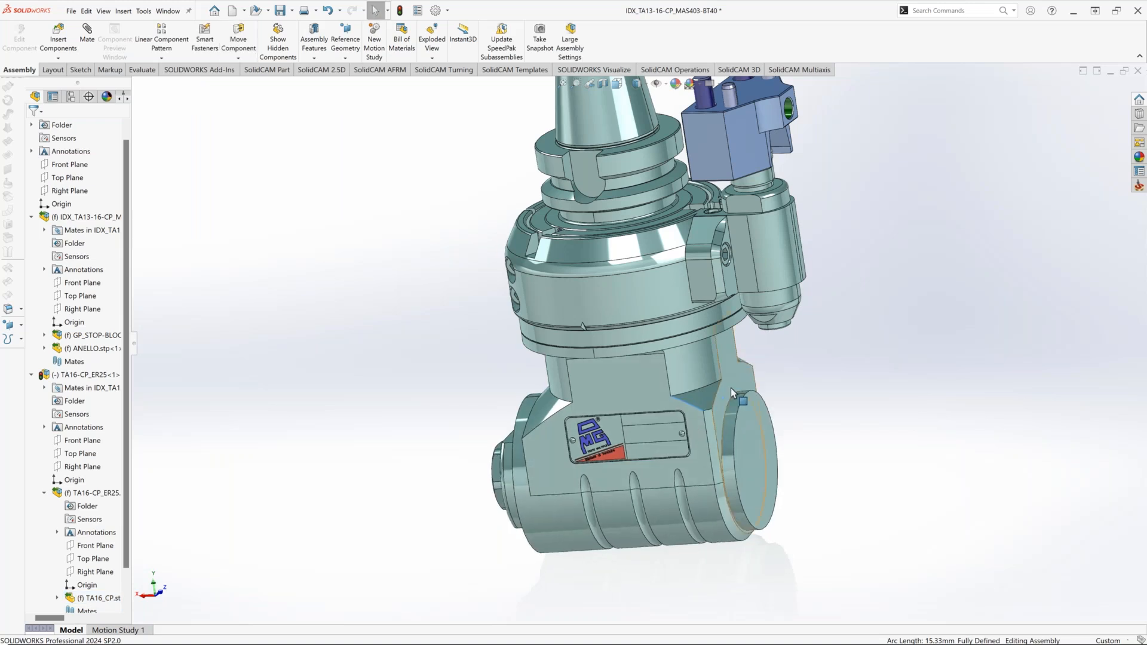
middle_click_drag(731, 389, 662, 253)
scroll(662, 254, "down", 5)
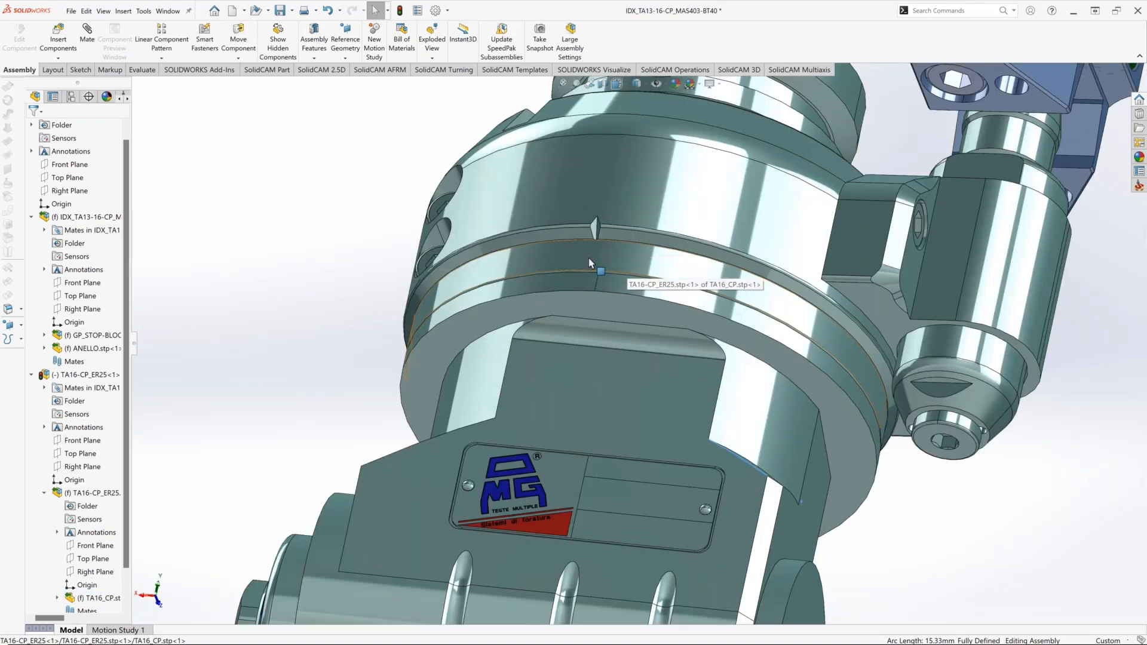
scroll(590, 258, "up", 5)
middle_click_drag(438, 291, 672, 389)
left_click_drag(665, 390, 618, 391)
Try a parallel mate between the angle head's nameplate face and the assembly's Front Plane.
left_click(618, 391)
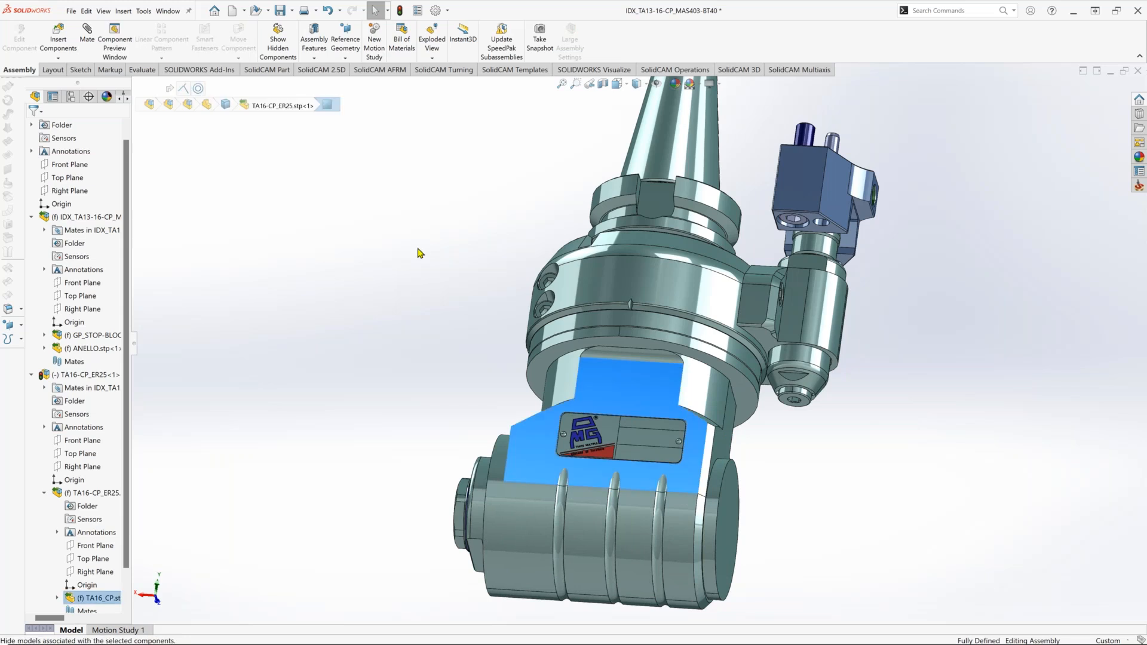
scroll(49, 172, "up", 1)
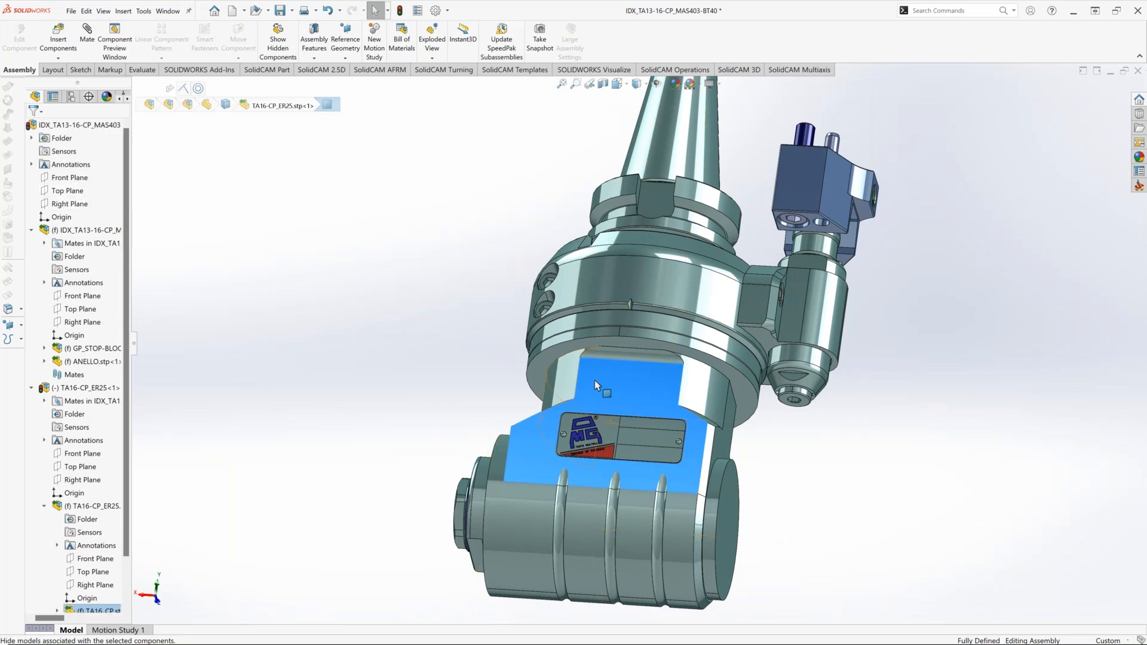
middle_click_drag(574, 287, 538, 284)
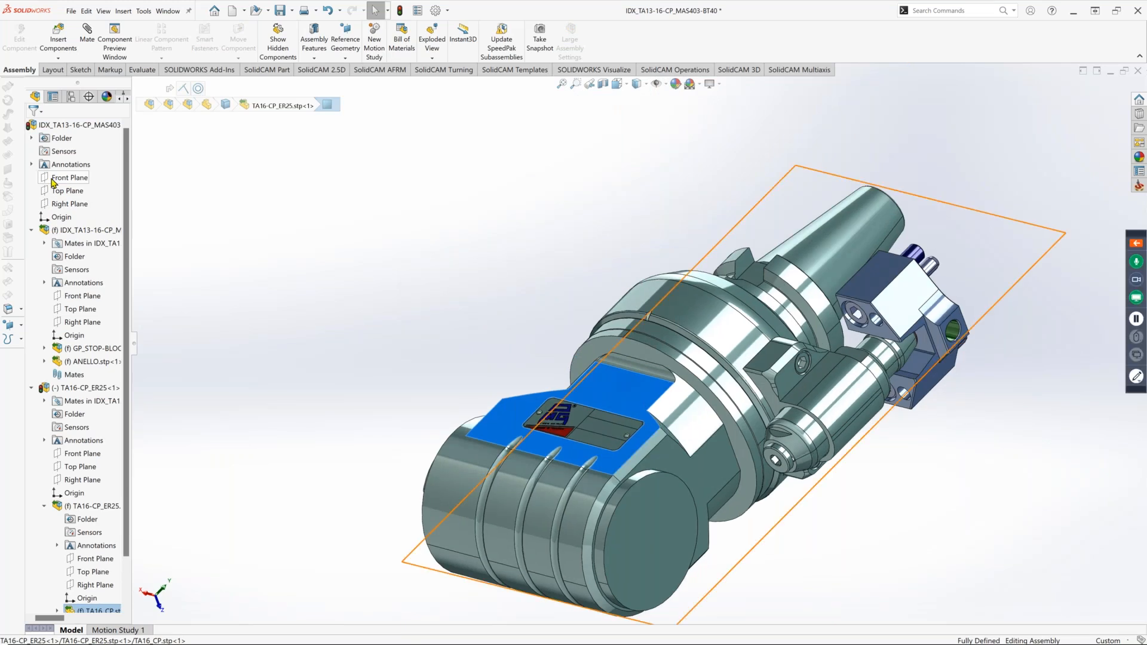
left_click(66, 177)
left_click(88, 33)
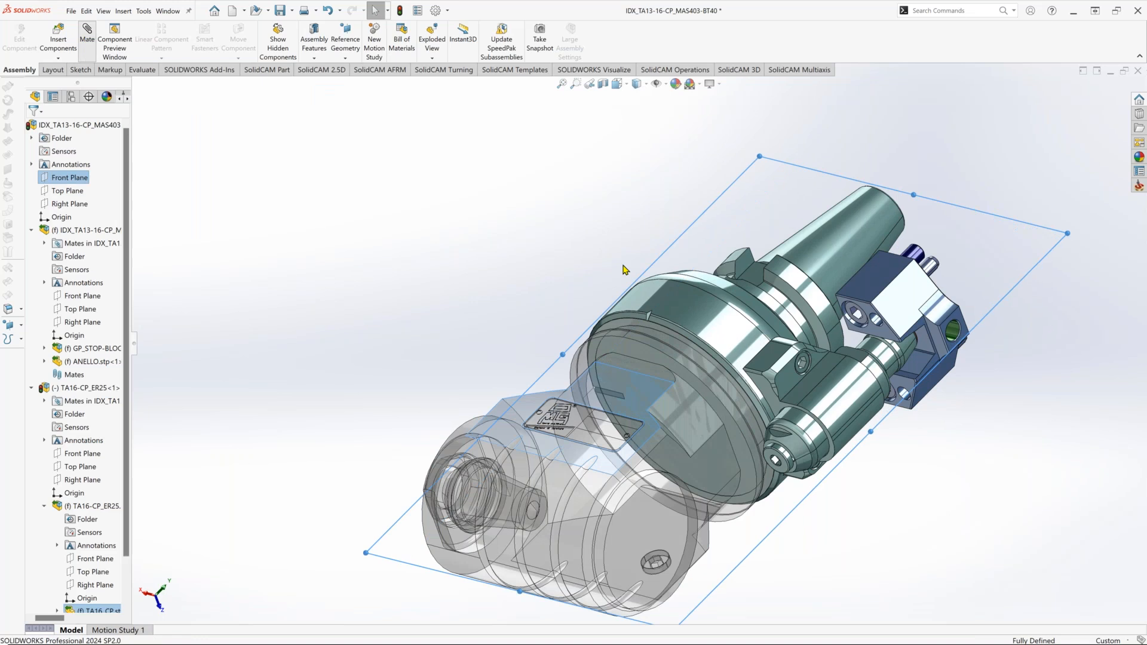
left_click(643, 335)
left_click(750, 316)
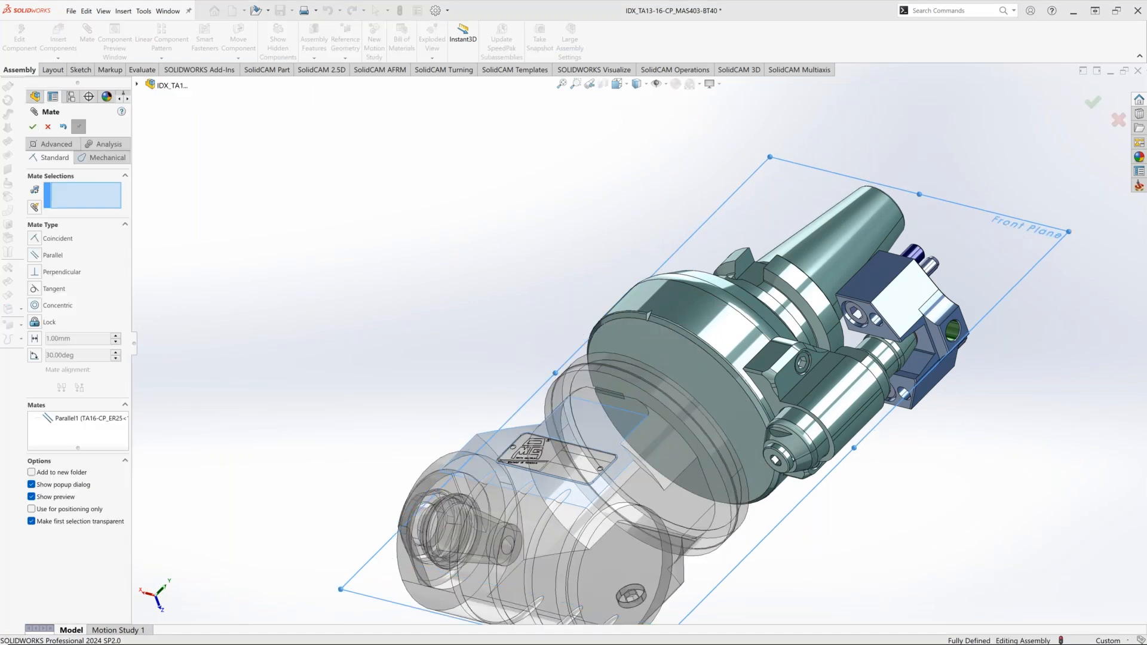
middle_click_drag(750, 316, 597, 334)
left_click(33, 127)
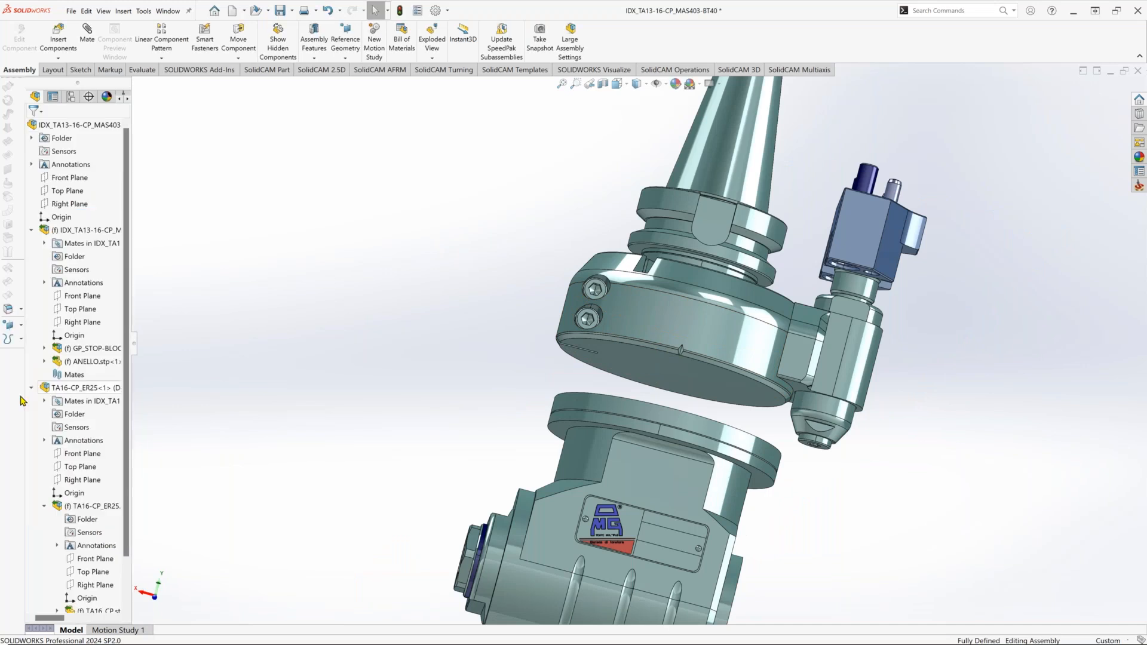
Delete the parallel mate between the nameplate face and the Front Plane.
left_click(719, 452)
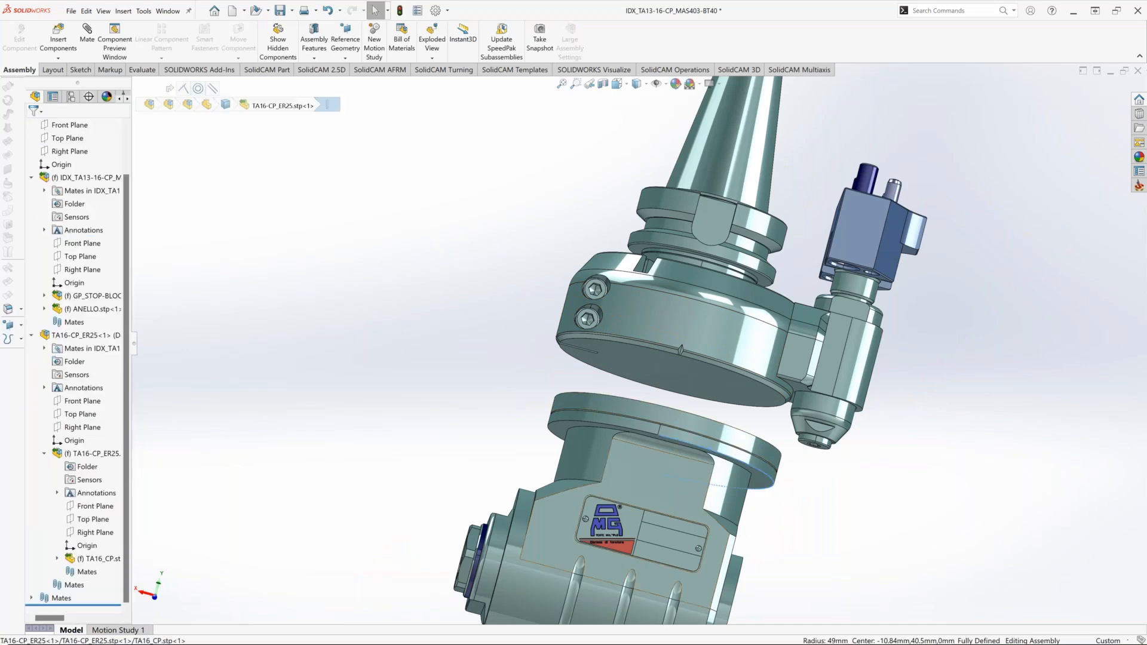
left_click(663, 478)
left_click(31, 598)
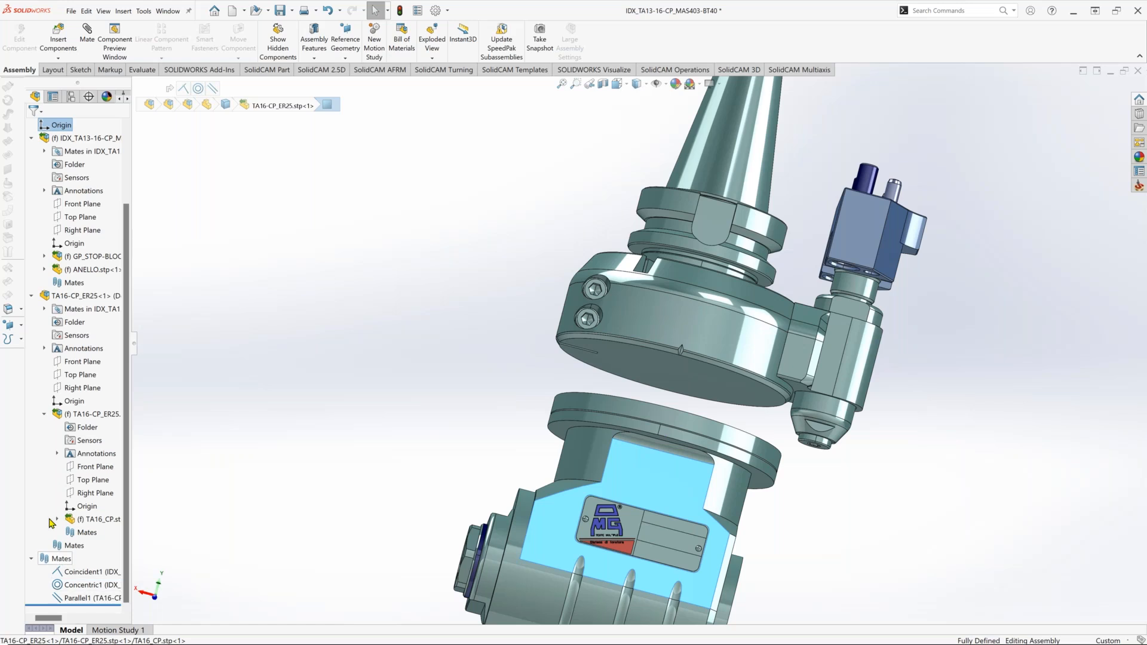
left_click(82, 599)
key("Delete")
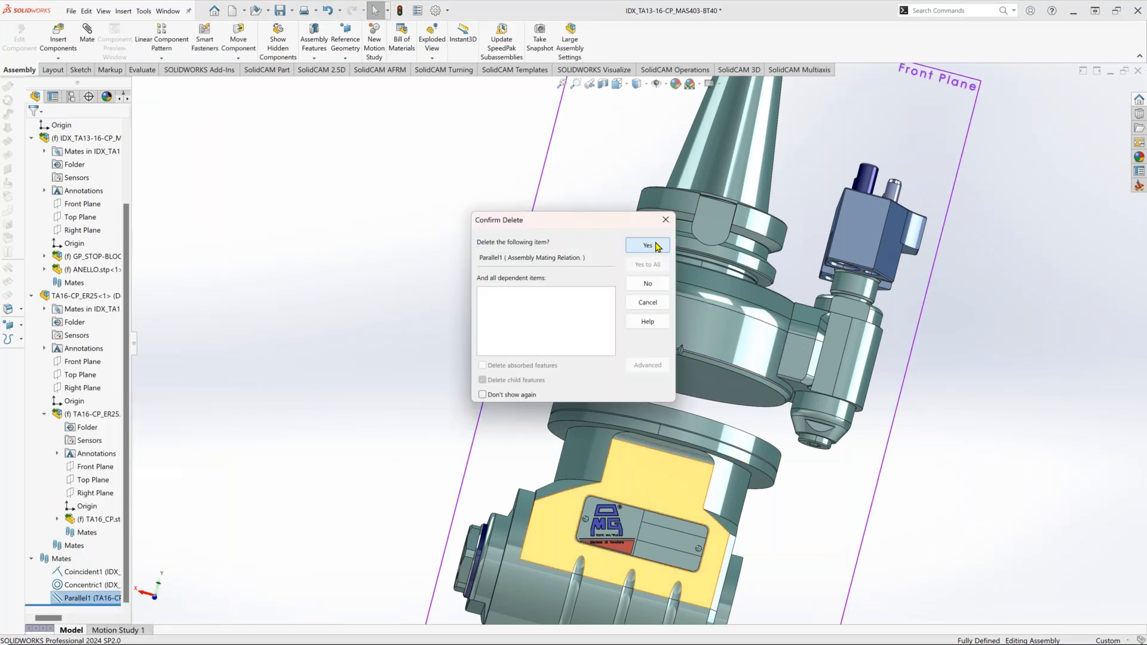
left_click(651, 247)
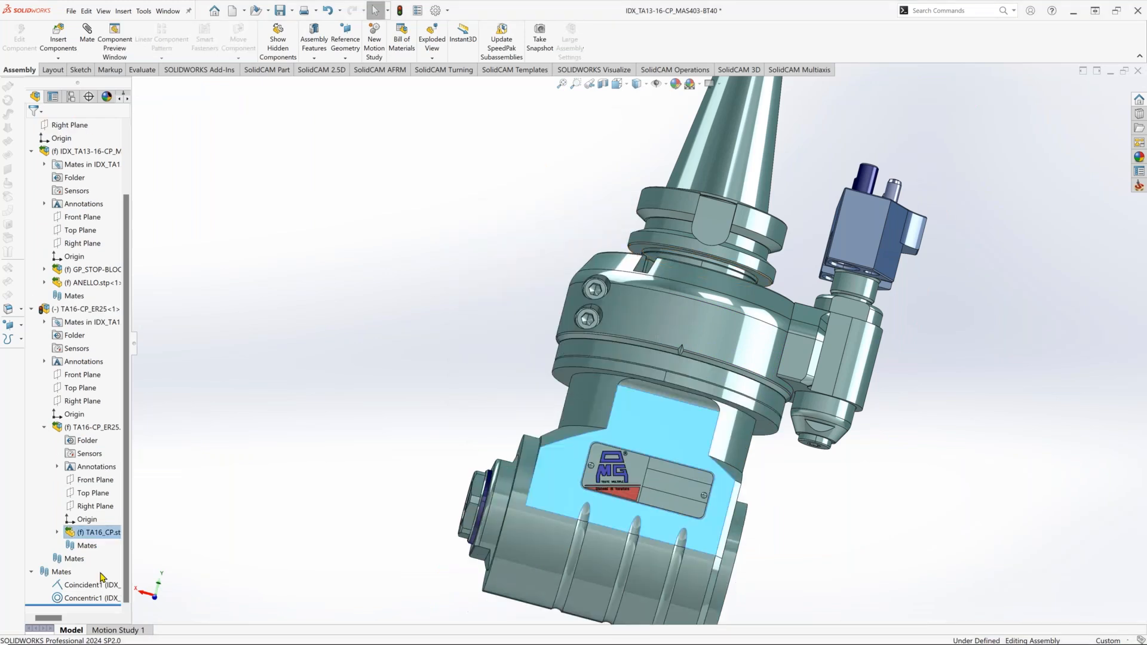
Add a parallel mate between the upper edge of the nameplate face and the drive-slot face on the shank's flange.
left_click(583, 406)
left_click(676, 449)
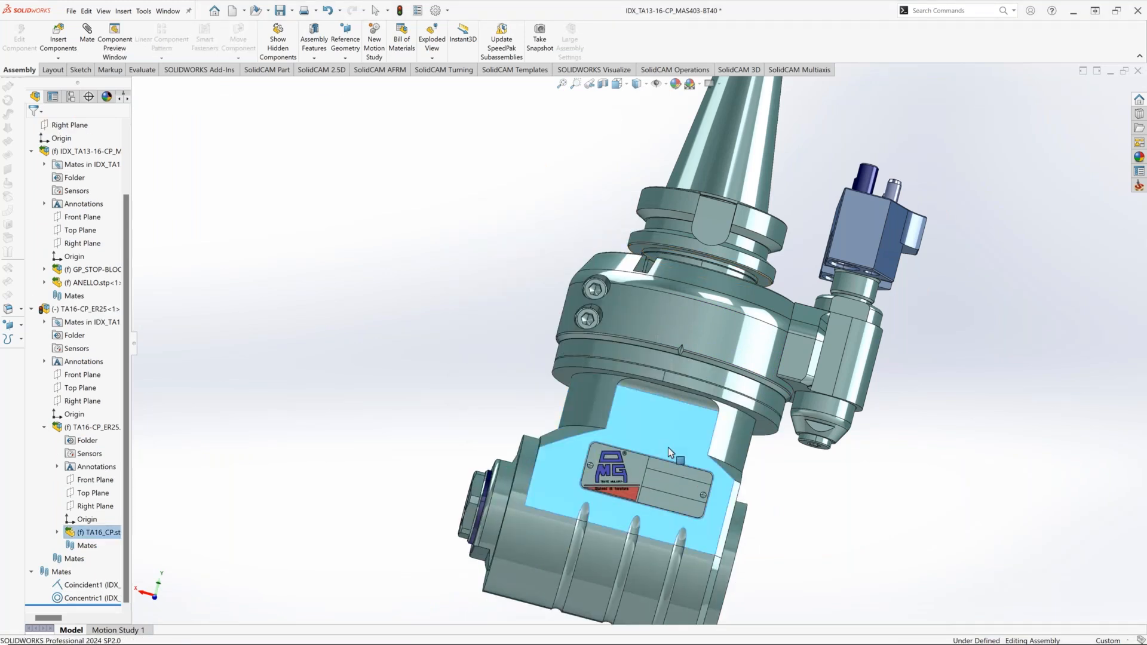
key("Escape")
left_click(666, 398)
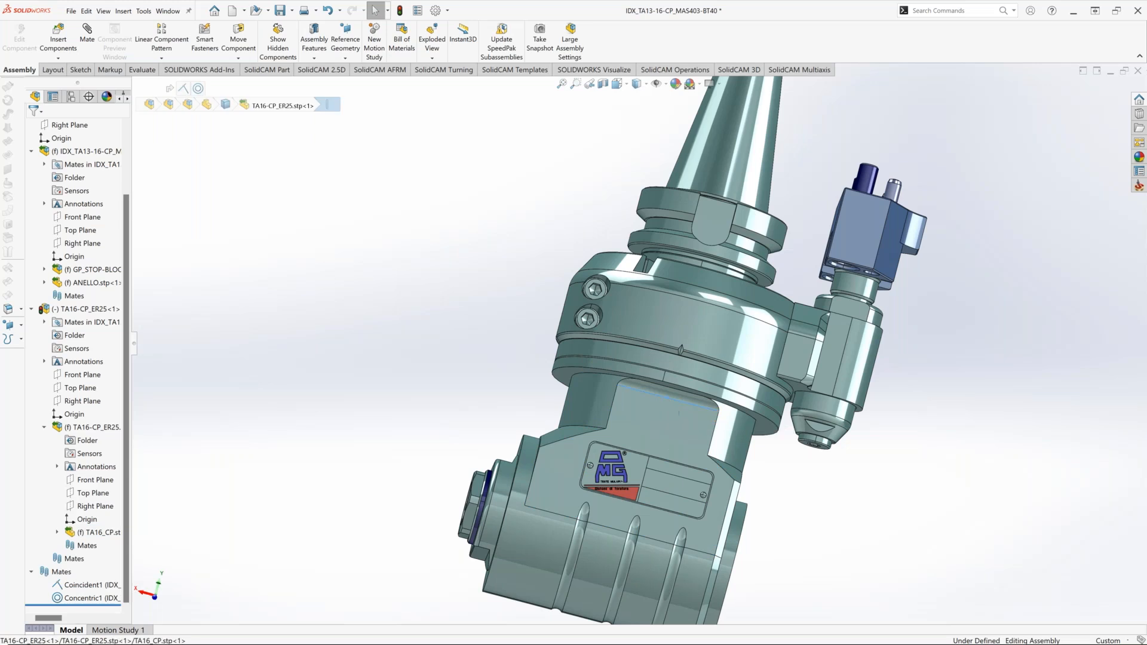
middle_click_drag(589, 407, 597, 335)
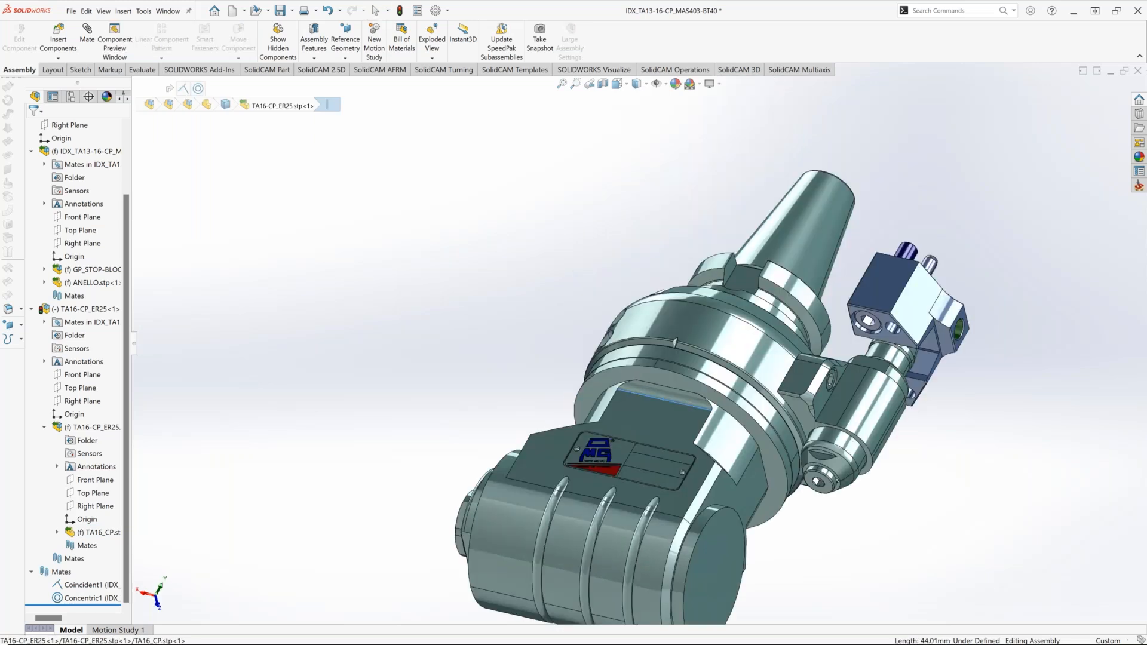
left_click(742, 280, "ctrl")
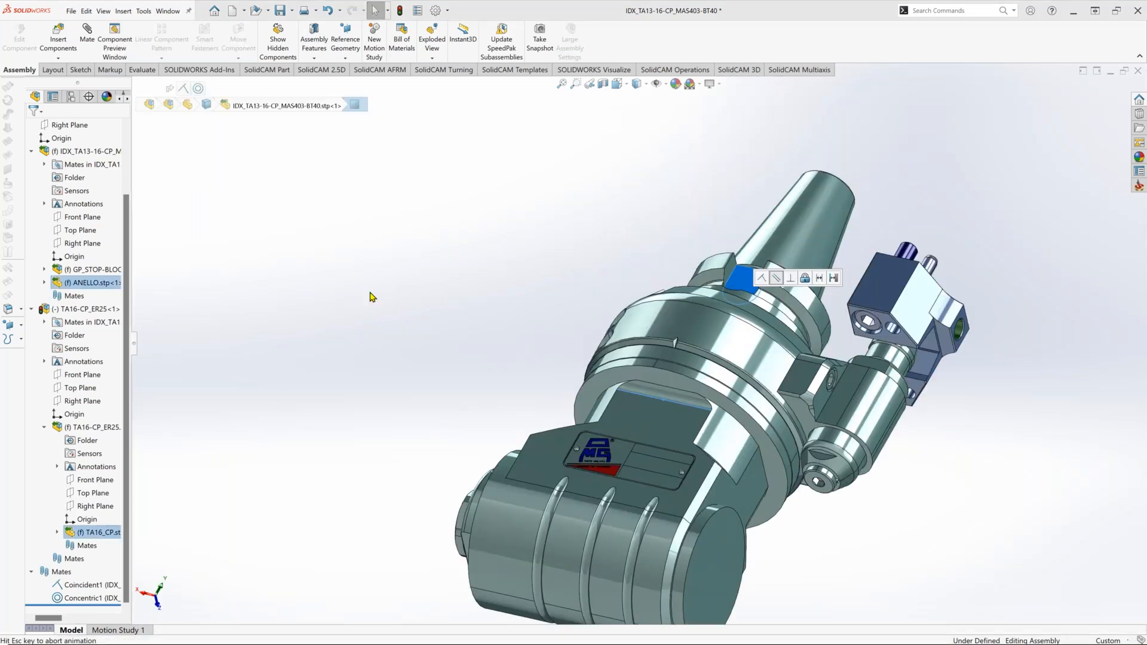
middle_click_drag(372, 297, 419, 287)
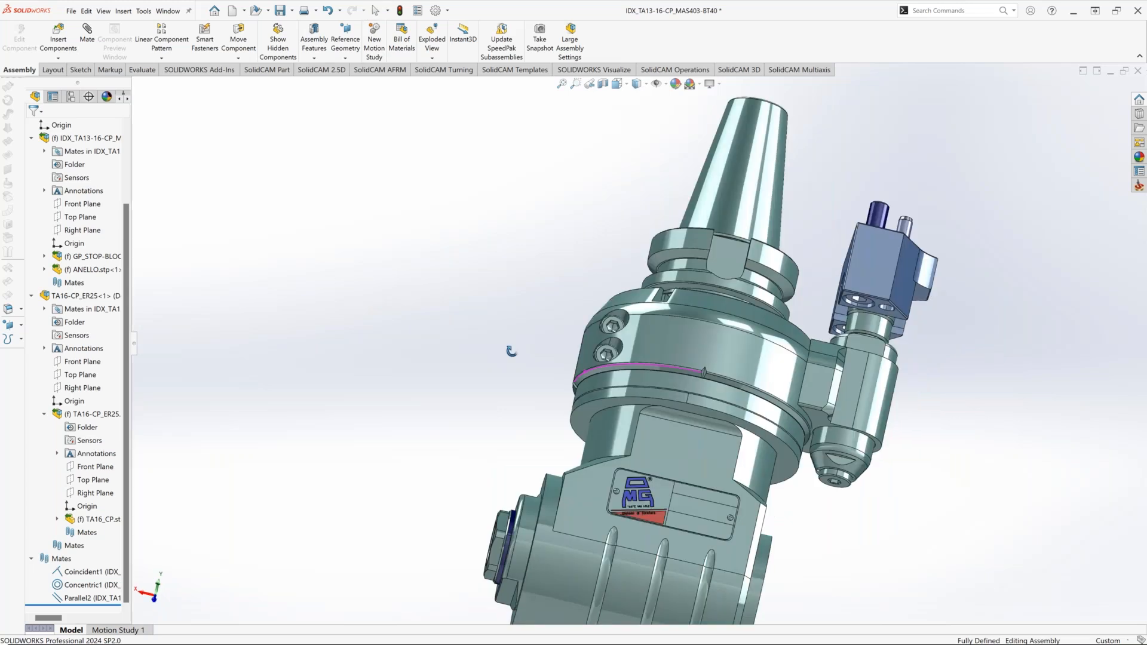
Examine the mated angle head and shank from the other side, up to the BT40 flange and taper.
left_click(598, 454)
middle_click_drag(492, 291, 395, 377)
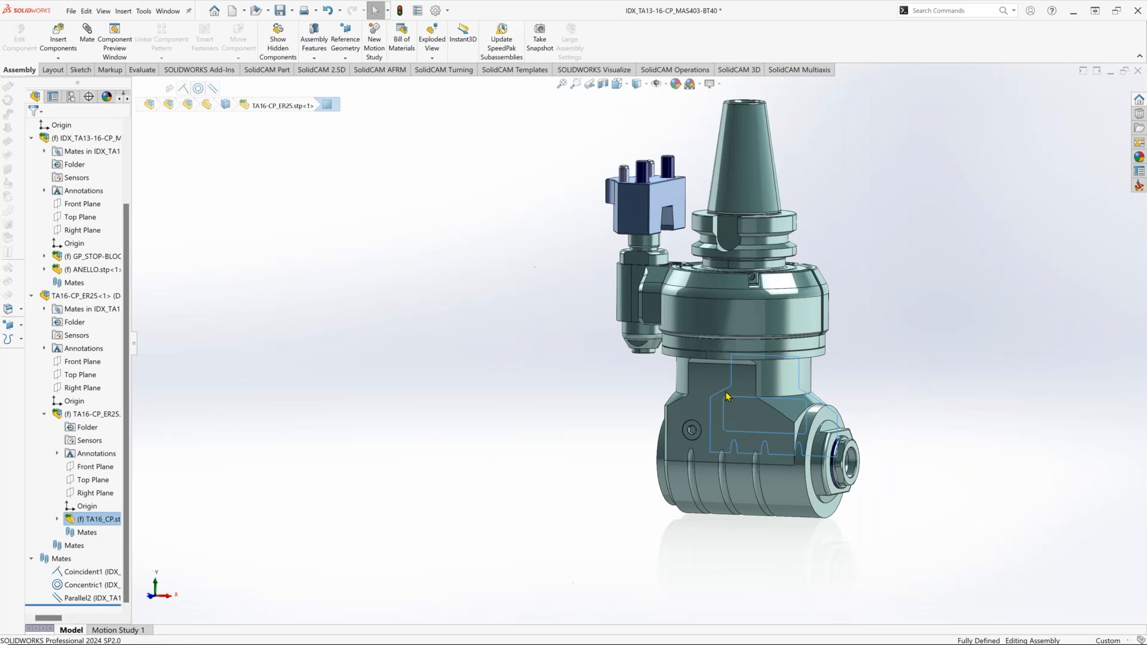
left_click(884, 254)
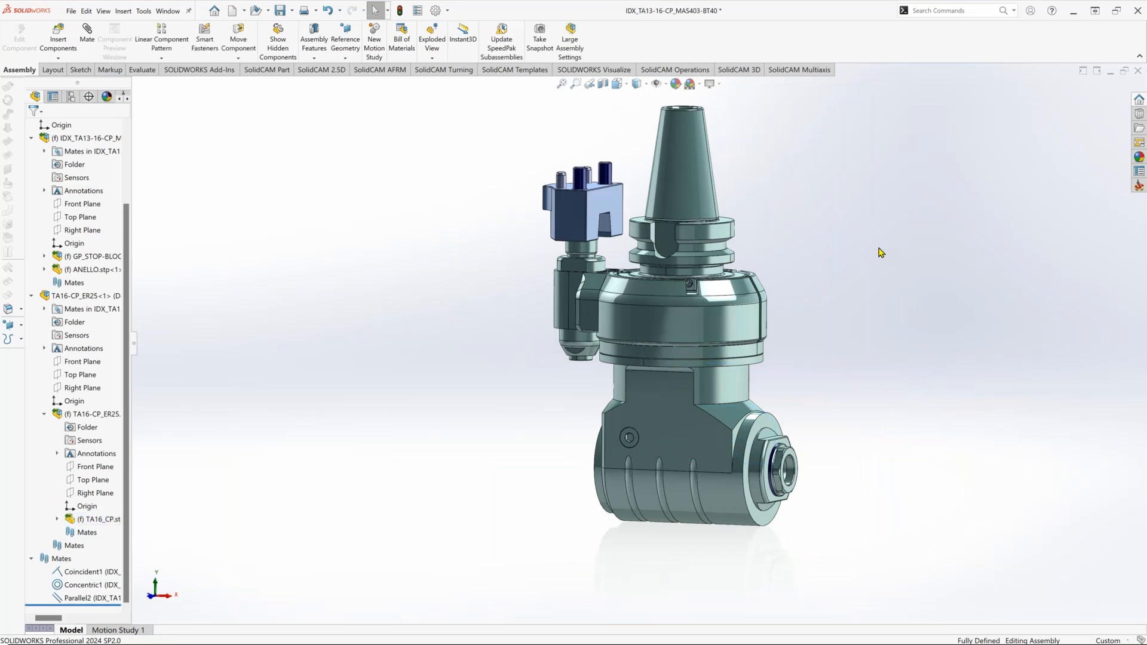
scroll(833, 238, "down", 5)
left_click(582, 229)
middle_click_drag(583, 228, 476, 242)
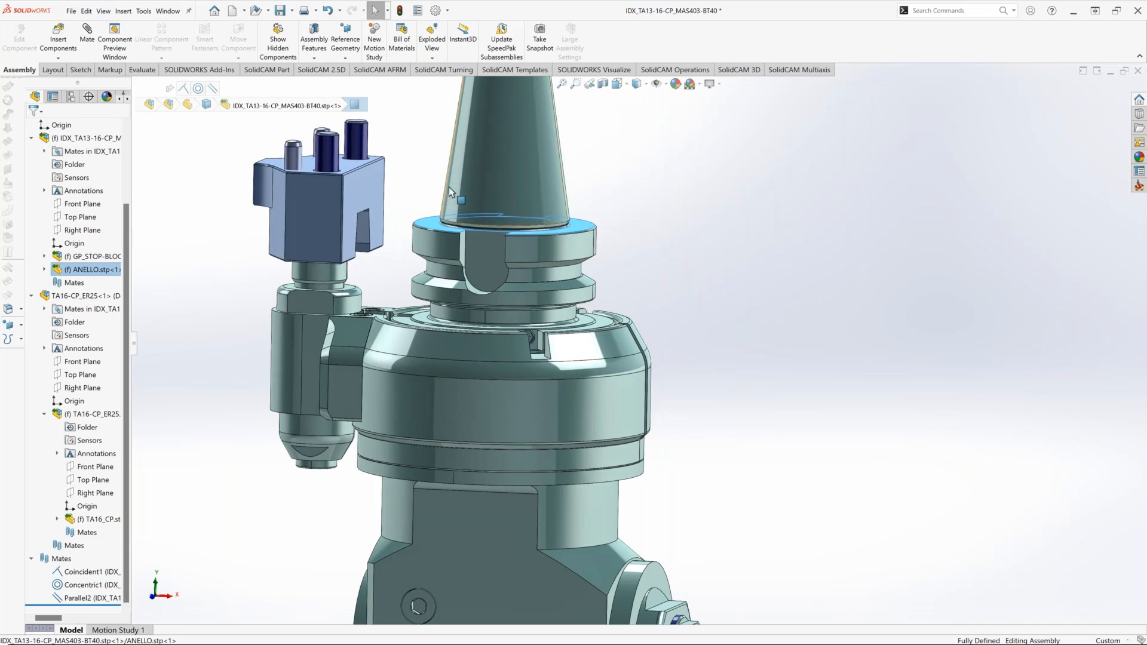
Start a sketch on the top face of the shank's BT40 flange and draw a vertical line from the origin.
scroll(449, 188, "down", 2)
scroll(449, 188, "down", 2)
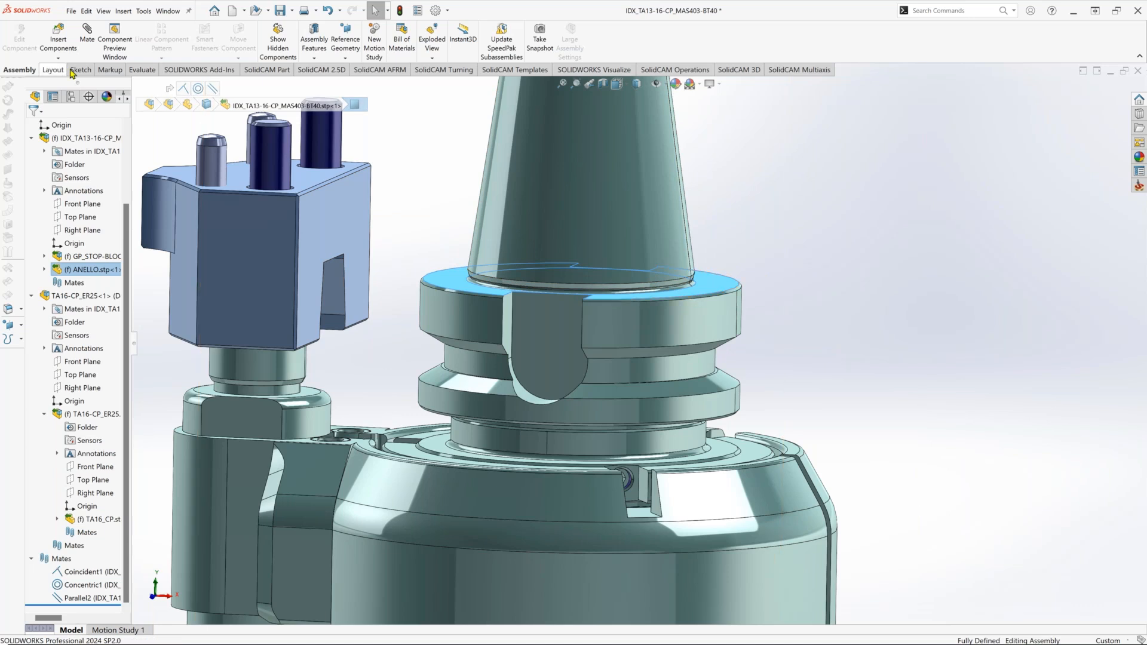
right_click(457, 282)
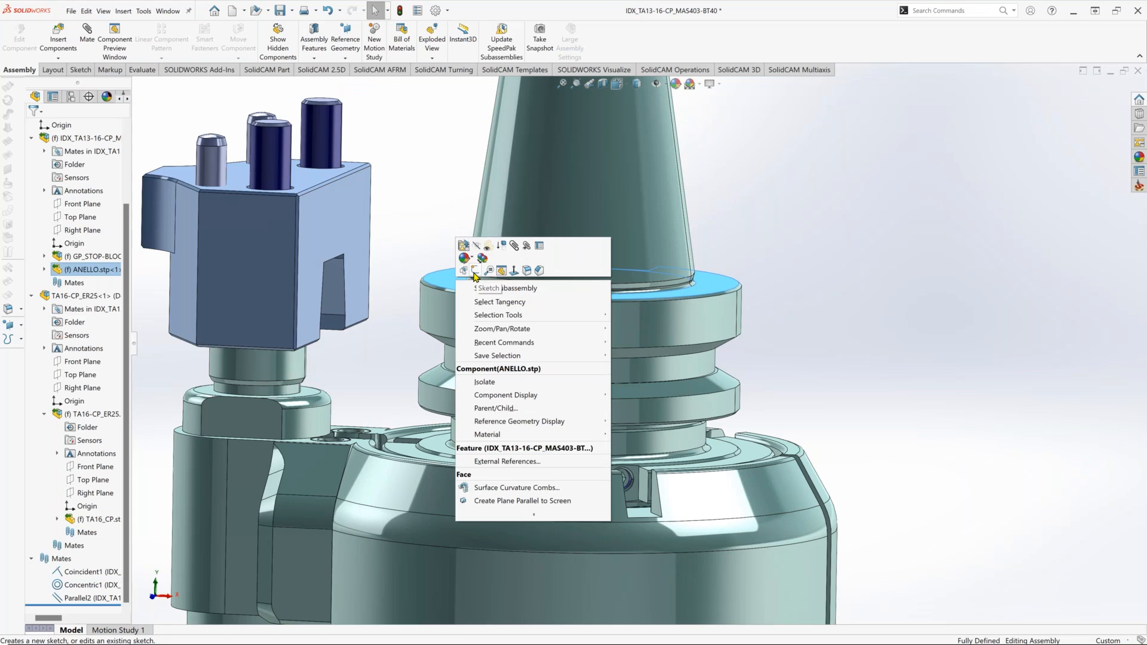
left_click(476, 271)
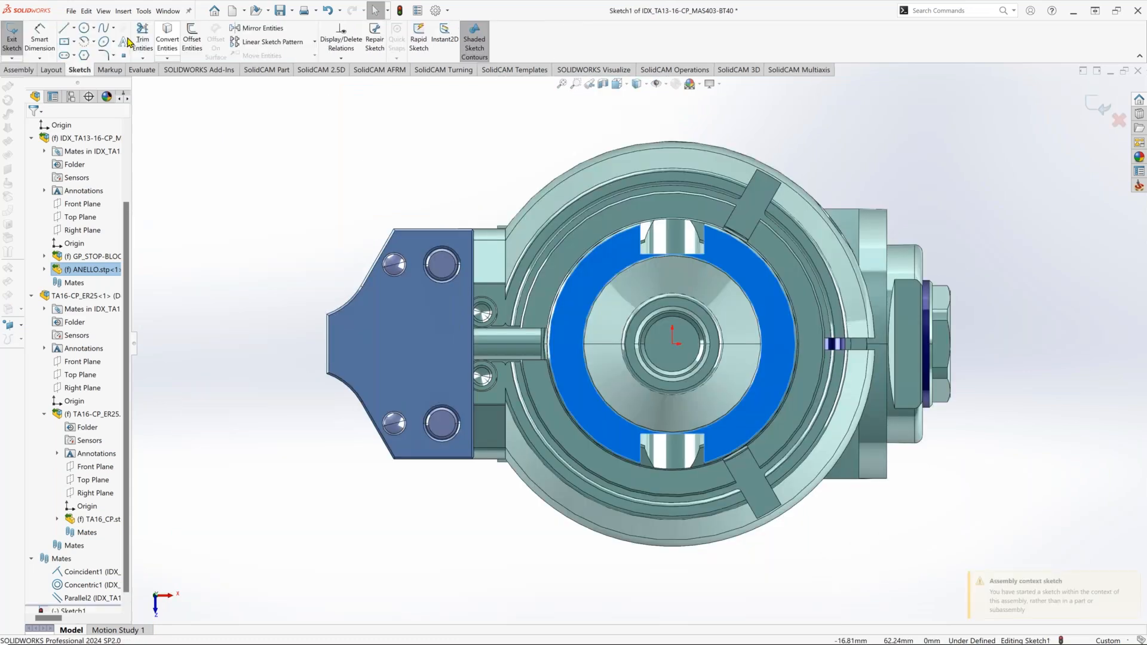
left_click(63, 27)
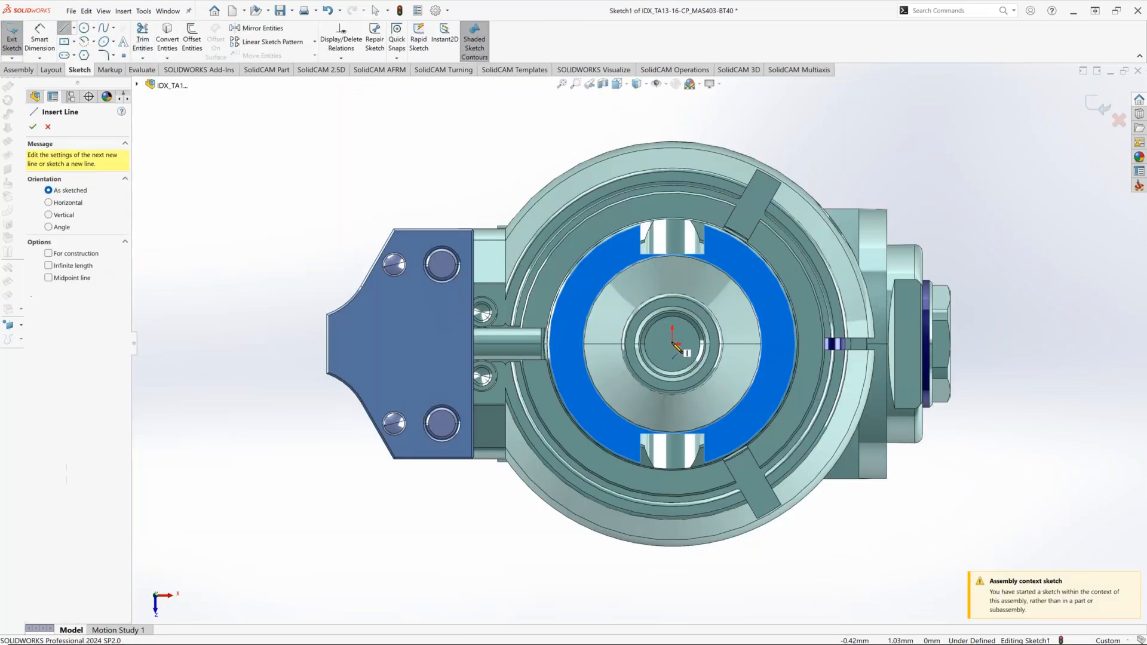
left_click(673, 416)
key("Escape")
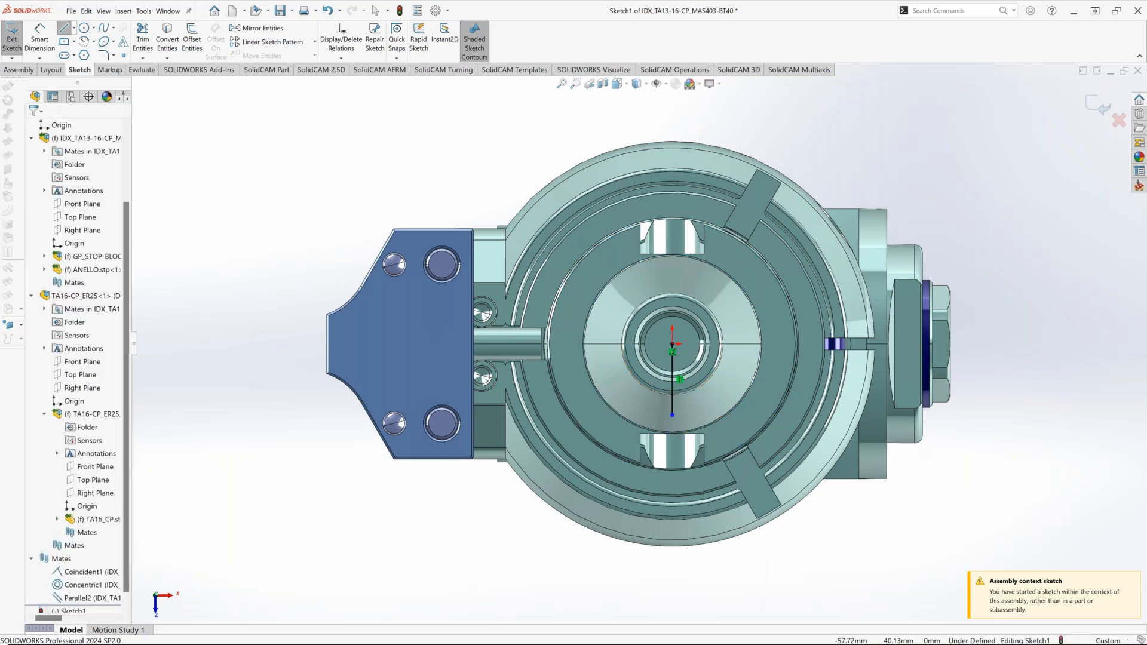
Draw a horizontal line from the origin towards the stop block and close the flange sketch.
left_click(65, 28)
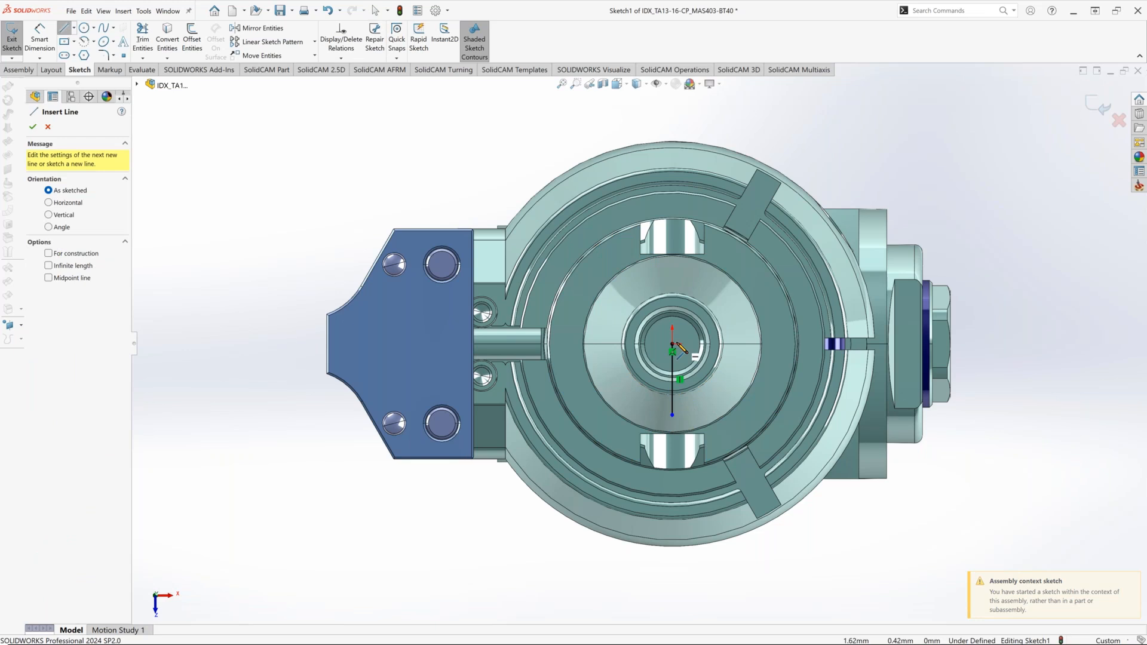
left_click(673, 344)
left_click(594, 345)
key("Escape")
mouse_move(594, 345)
middle_mouse_down()
mouse_move(665, 243)
mouse_move(811, 120)
middle_mouse_up()
double_click(812, 119)
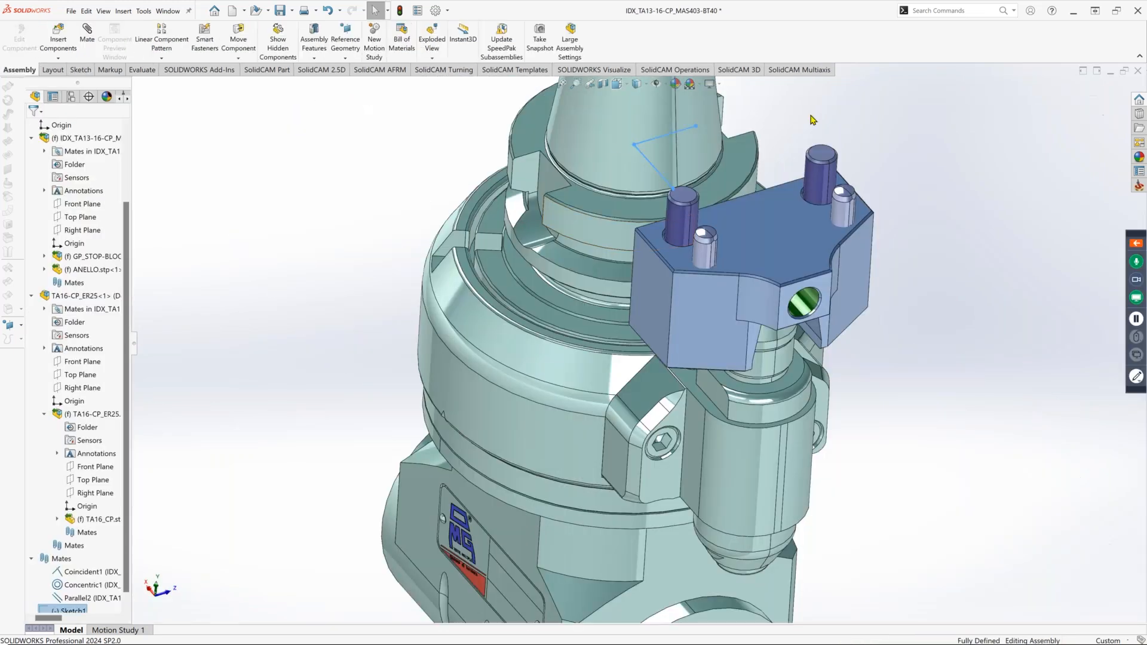
Create a coordinate system at the sketch lines' corner, with X along the line towards the stop block and Y along the perpendicular line.
left_click(346, 58)
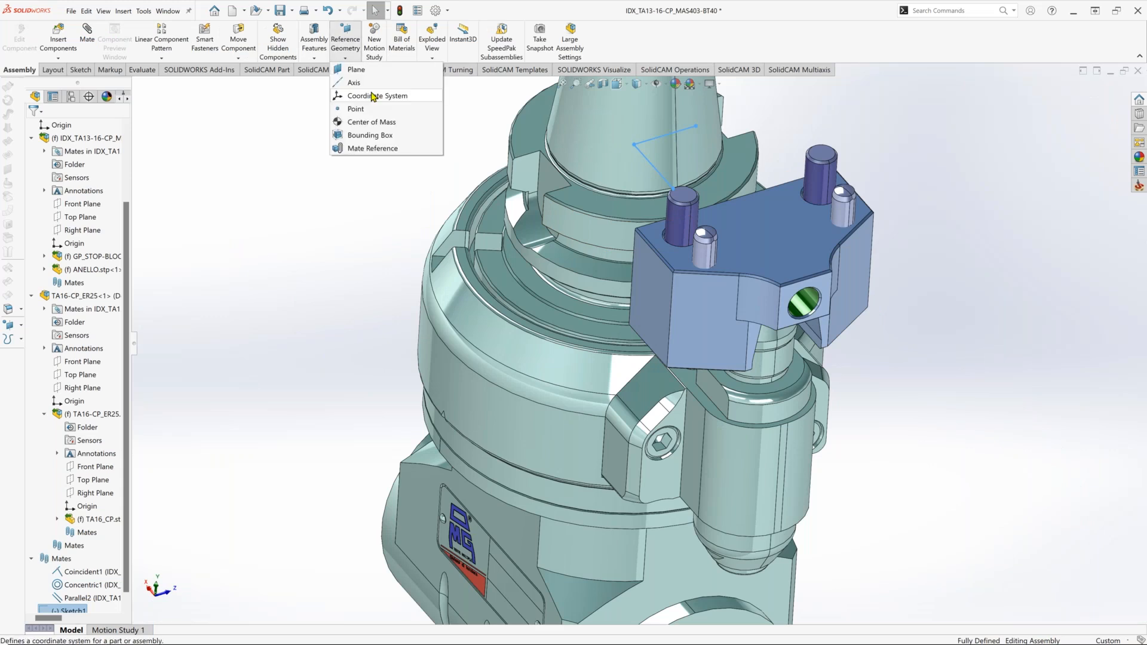
left_click(373, 97)
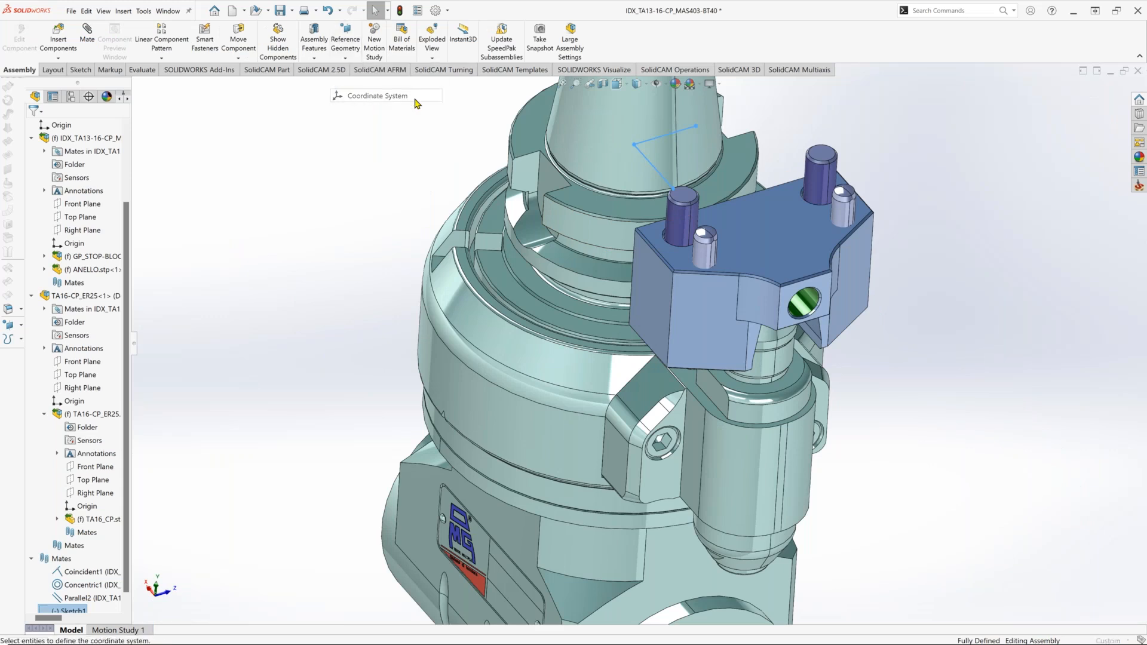
middle_click_drag(466, 190, 502, 173)
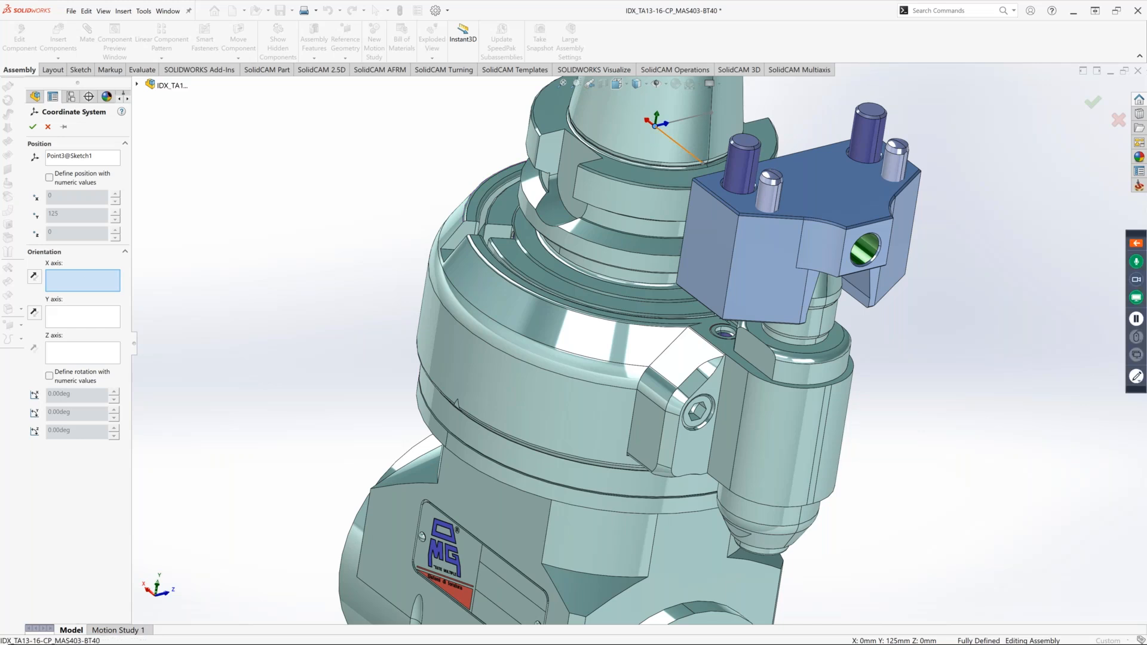
left_click(688, 148)
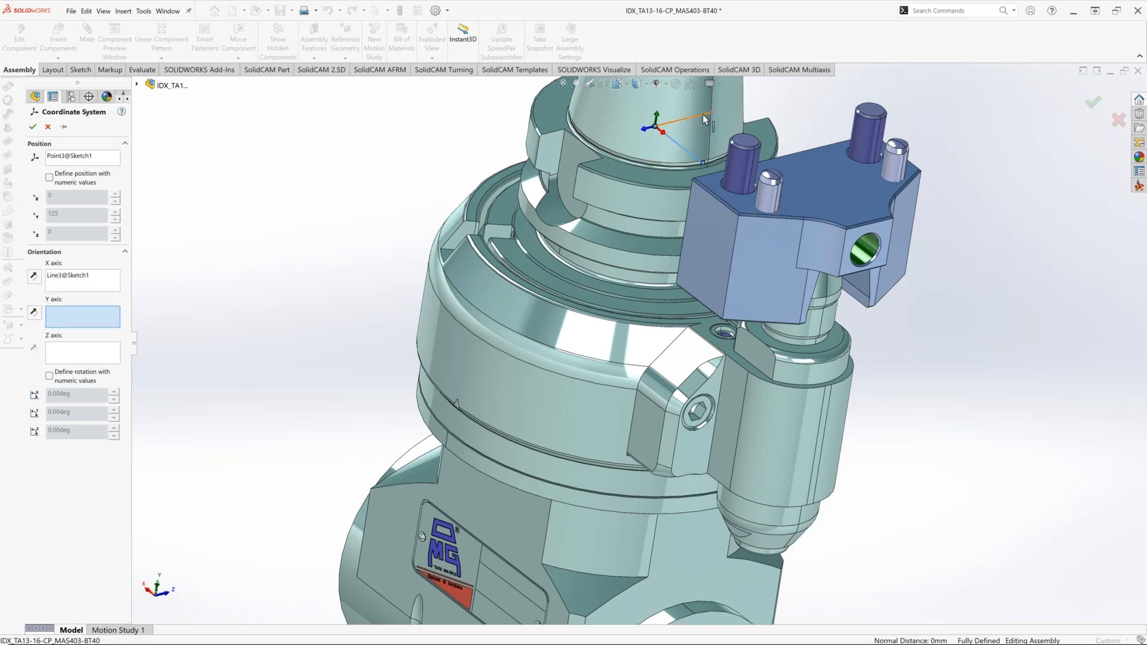
left_click(687, 118)
middle_click_drag(418, 206, 628, 197)
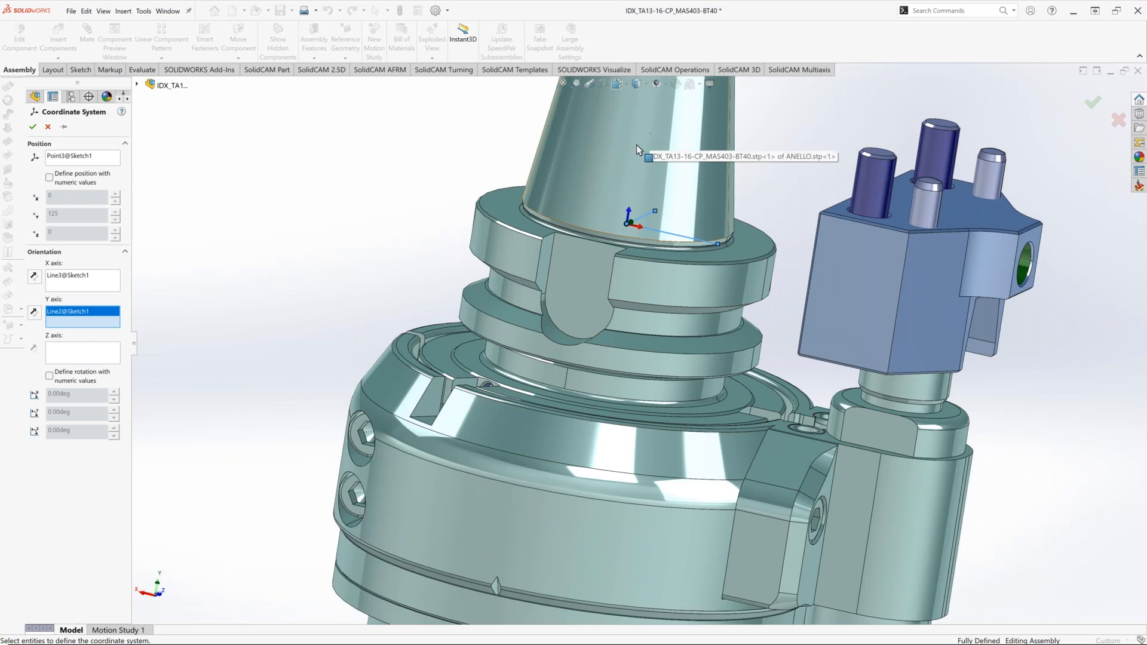
scroll(637, 145, "up", 5)
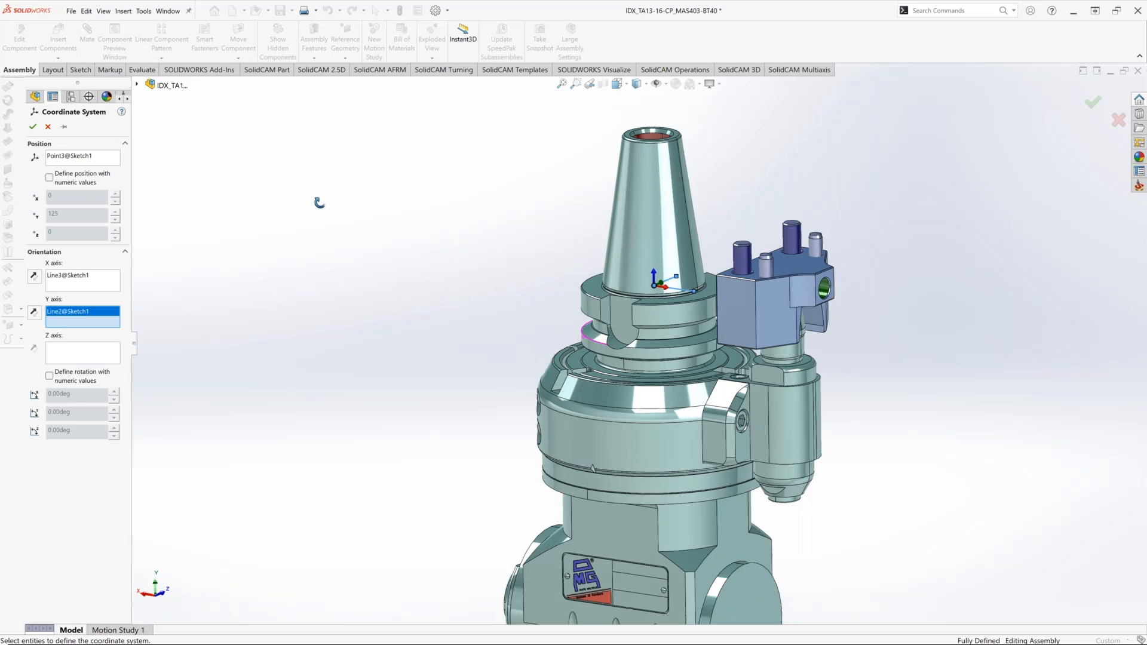
middle_click_drag(317, 202, 311, 209)
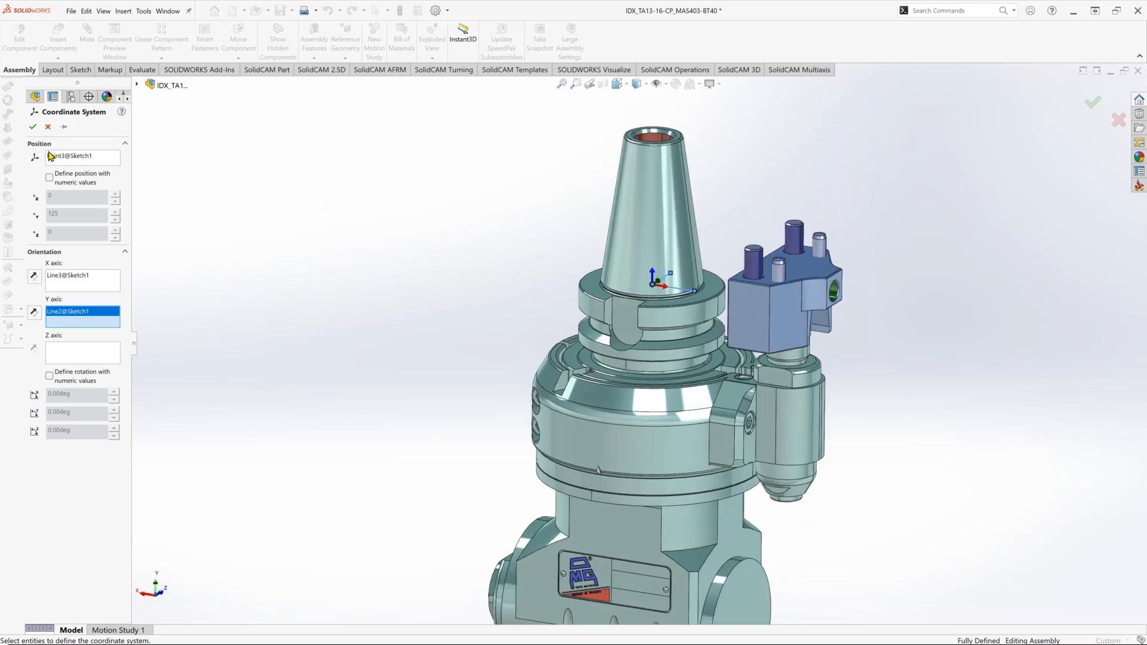
left_click(32, 127)
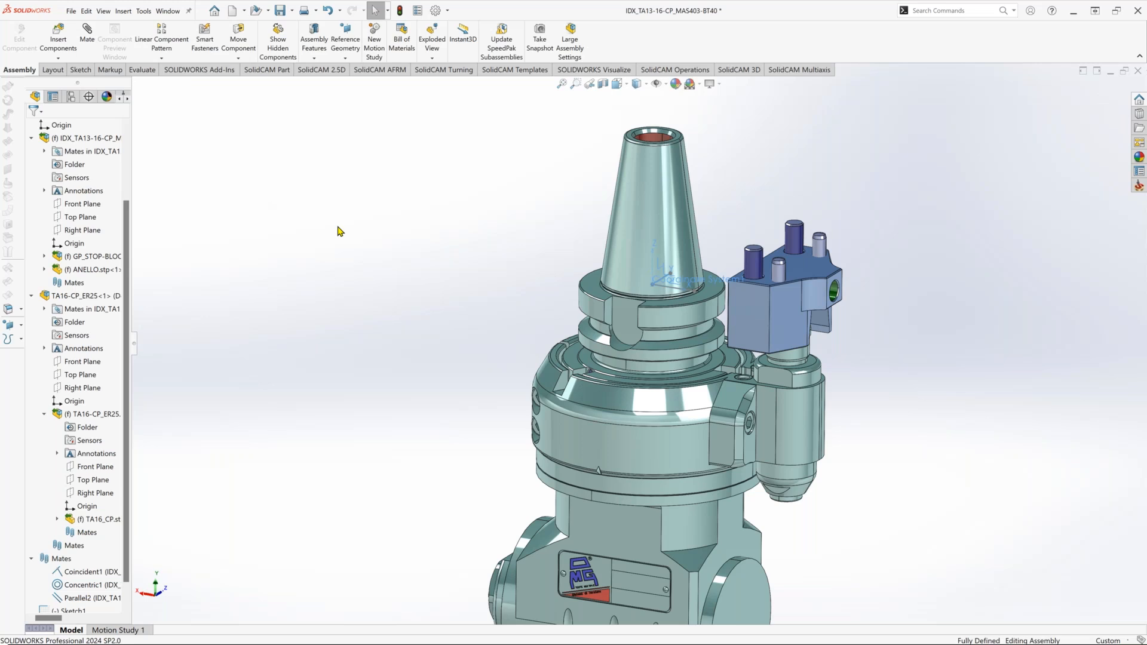
Hide the ANELLO component and start a sketch on the exposed circular top face of the angle head.
scroll(454, 223, "down", 3)
scroll(685, 487, "down", 2)
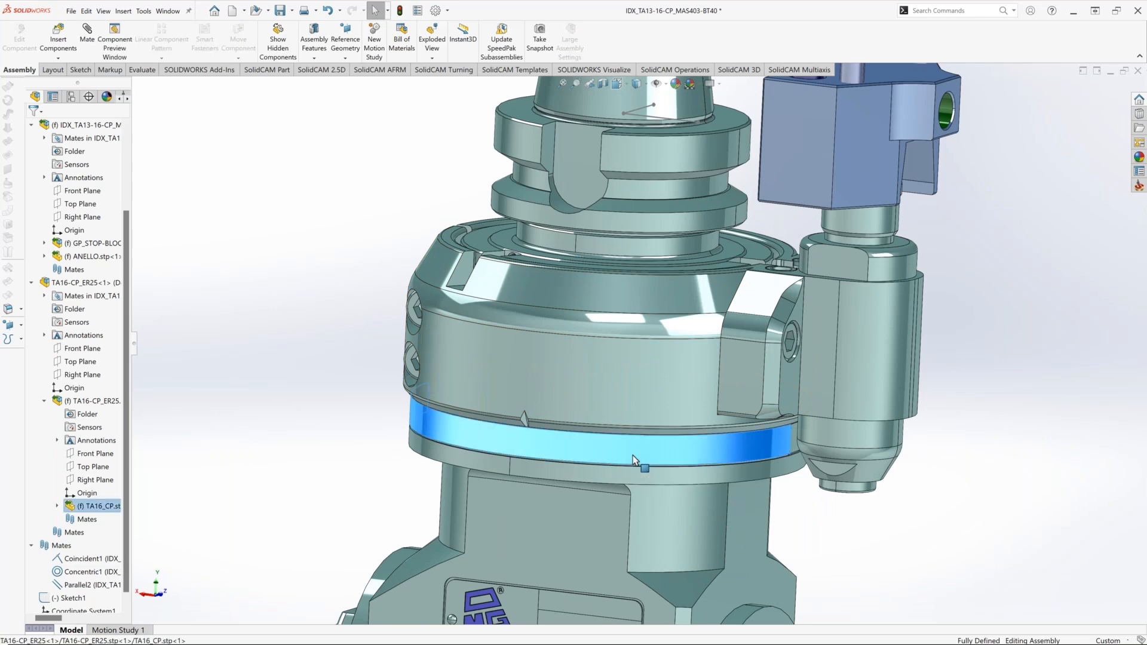
right_click(509, 323)
left_click(542, 333)
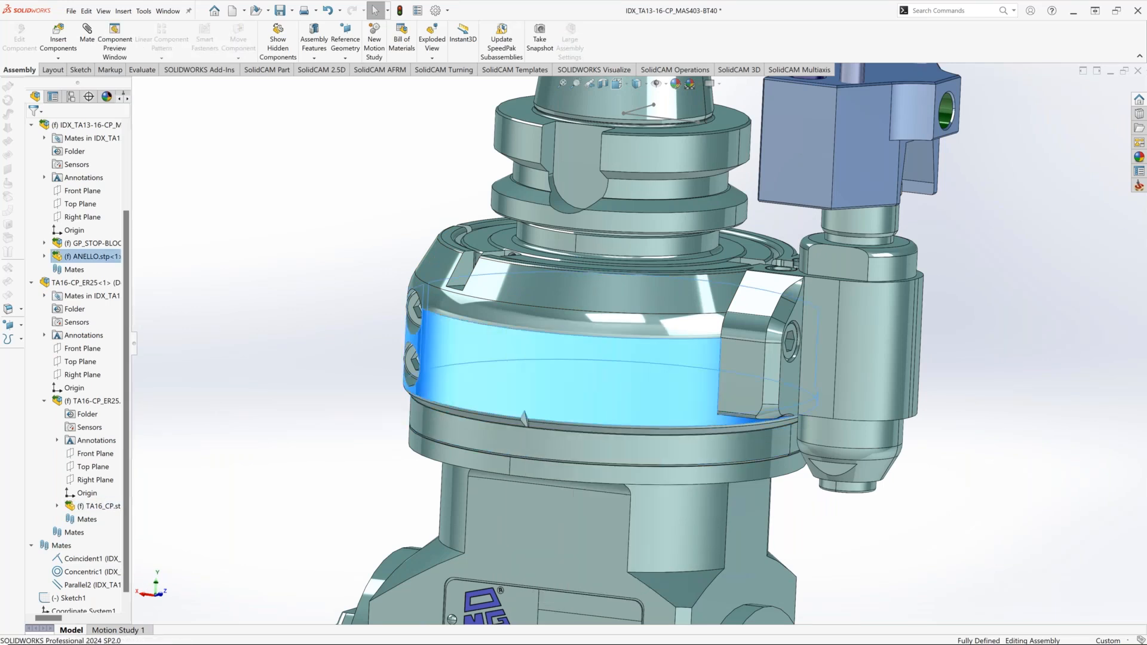
left_click(574, 393)
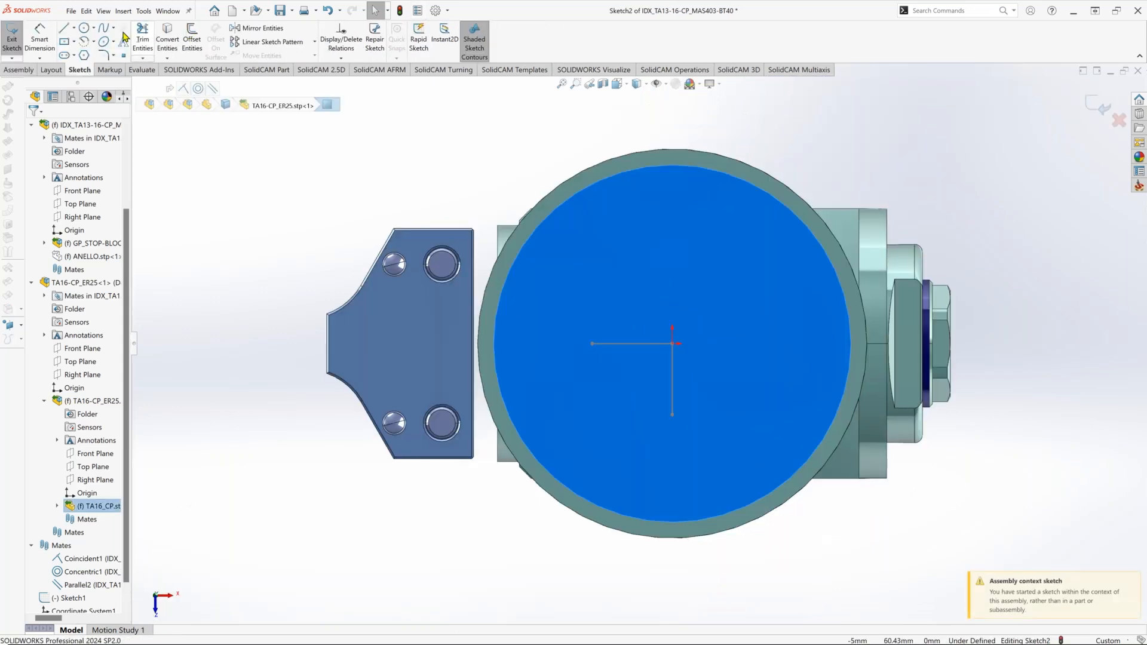
Convert the two perpendicular lines of the flange sketch into the angle head sketch and close it.
left_click(64, 28)
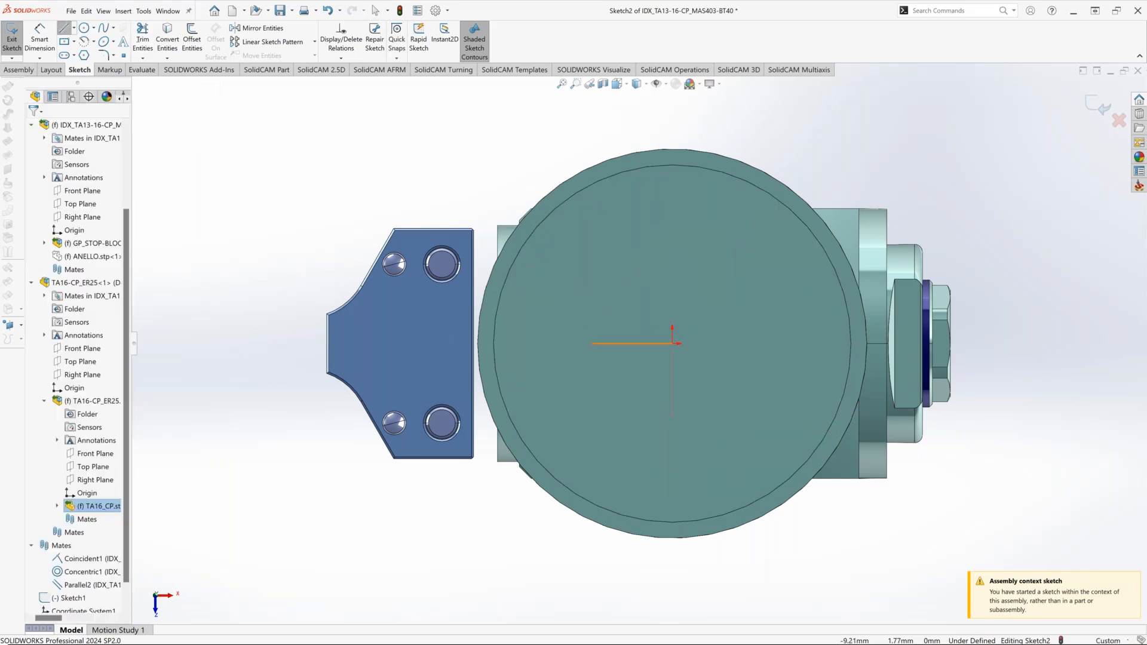
key("Escape")
left_click(641, 352)
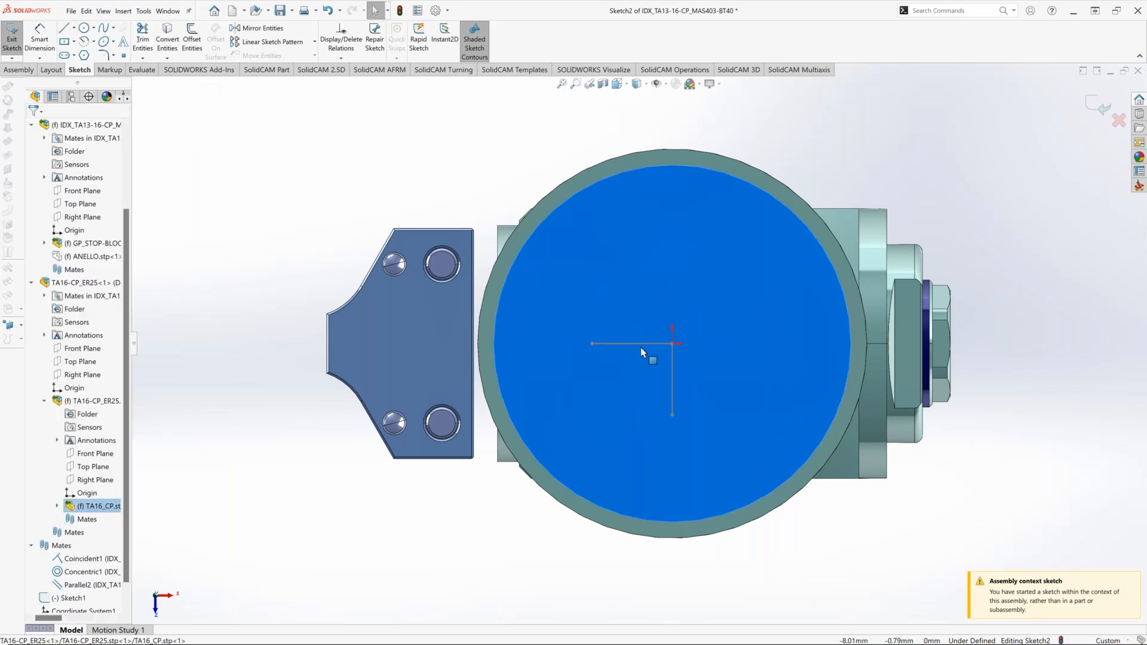
left_click(660, 344)
key("Escape")
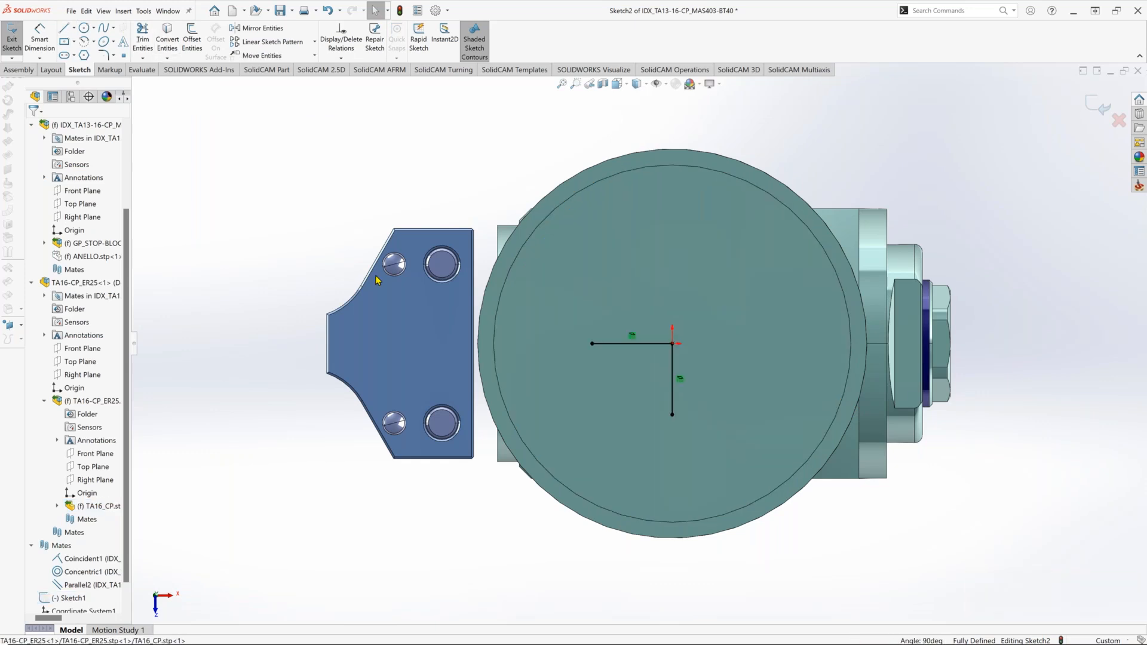
middle_click_drag(378, 280, 340, 396)
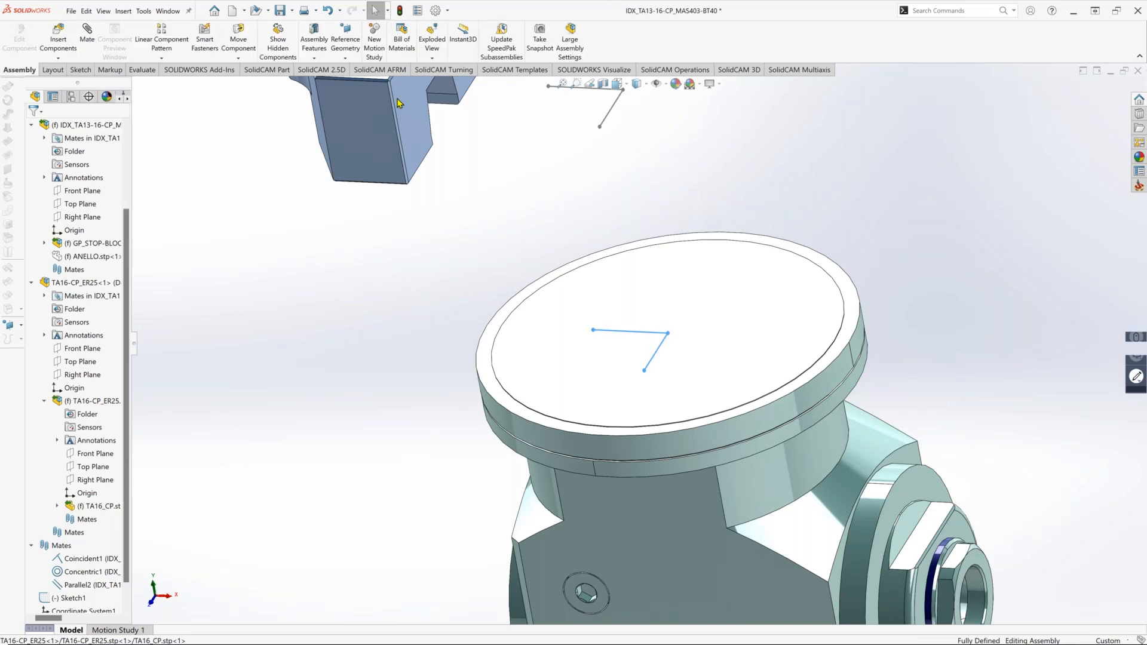
Start a coordinate system with its origin at the corner of the two lines on the angle head's top face.
left_click(345, 43)
left_click(369, 98)
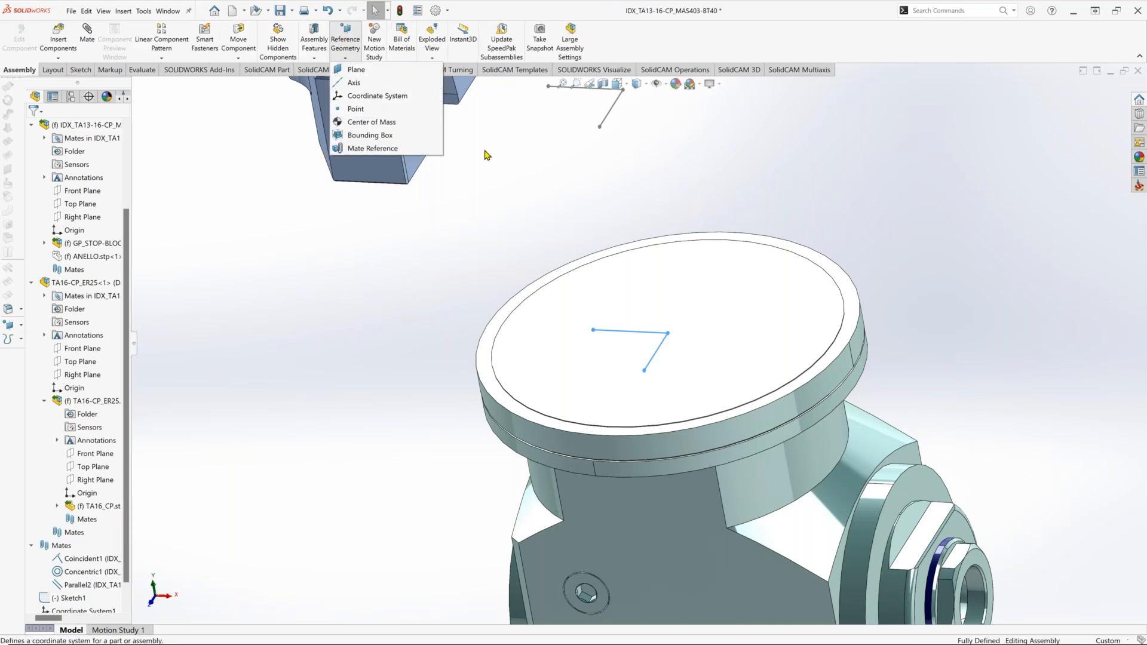
left_click(669, 333)
Try to set the X and Y axes using the angle head's circular face and the sketch lines.
left_click(652, 360)
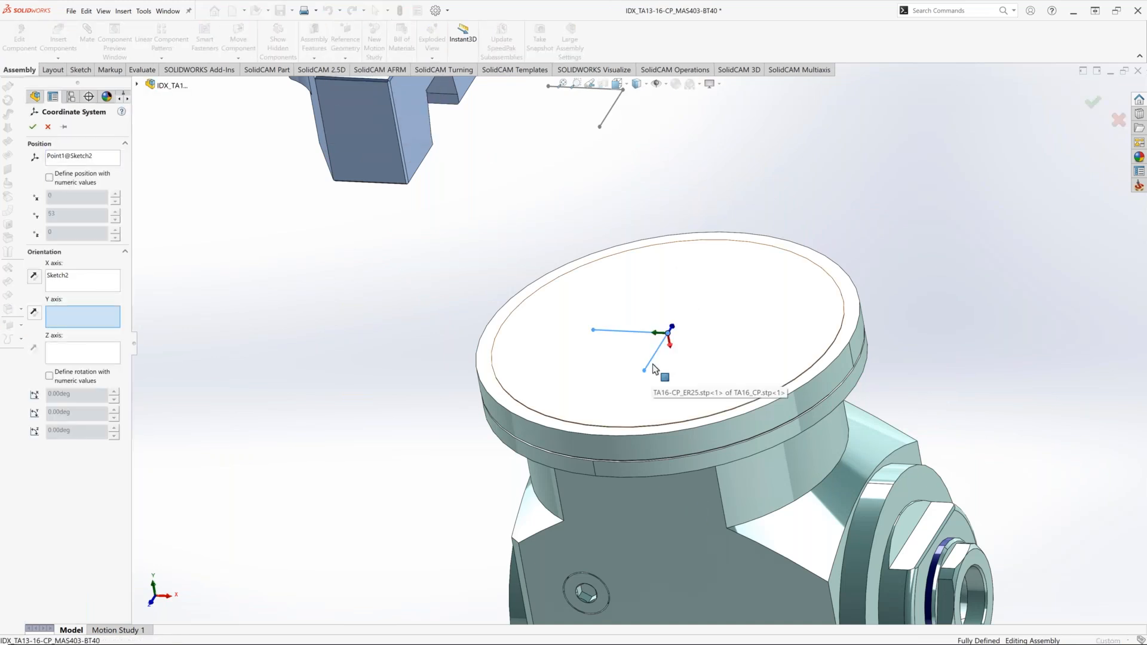
left_click(634, 338)
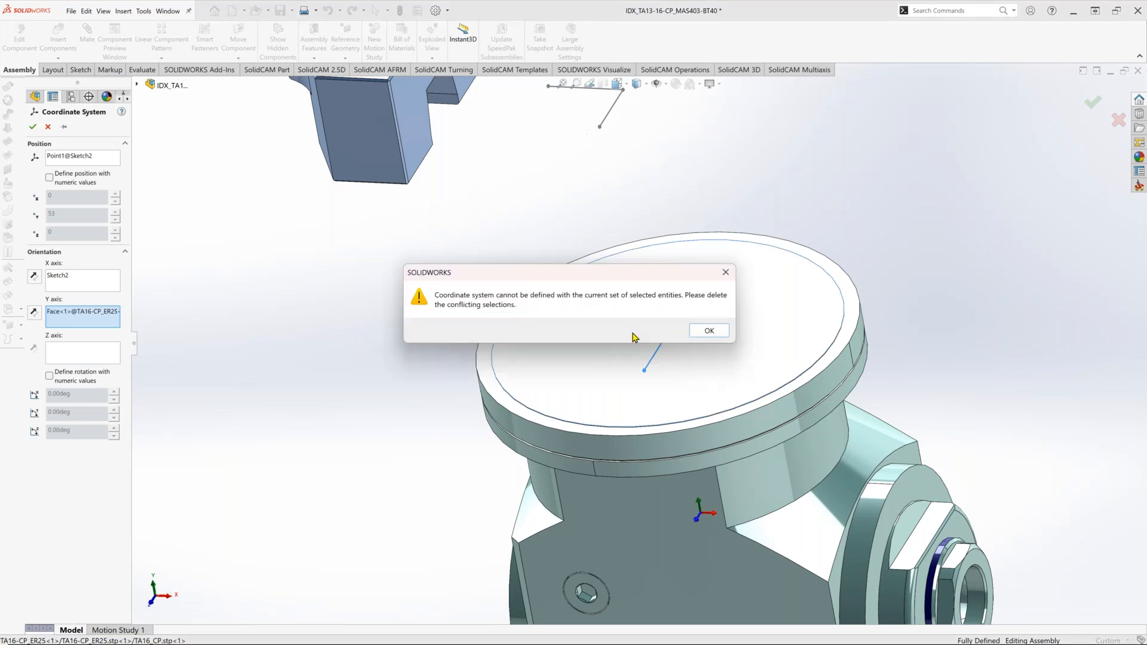
key("Return")
left_click(654, 332)
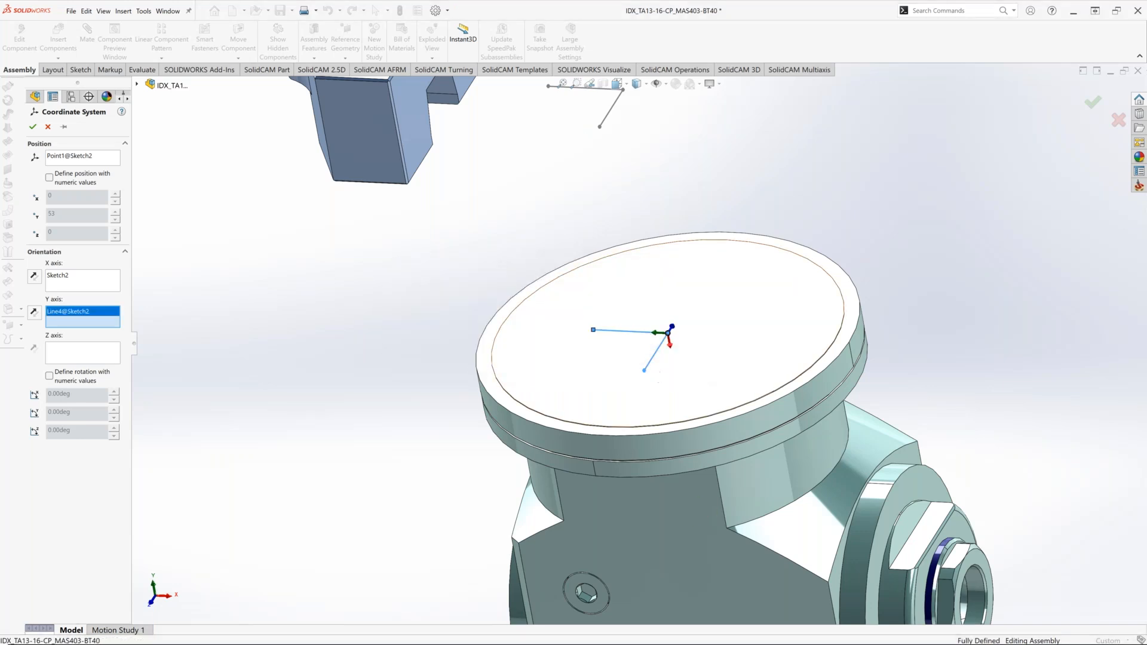
left_click(83, 291)
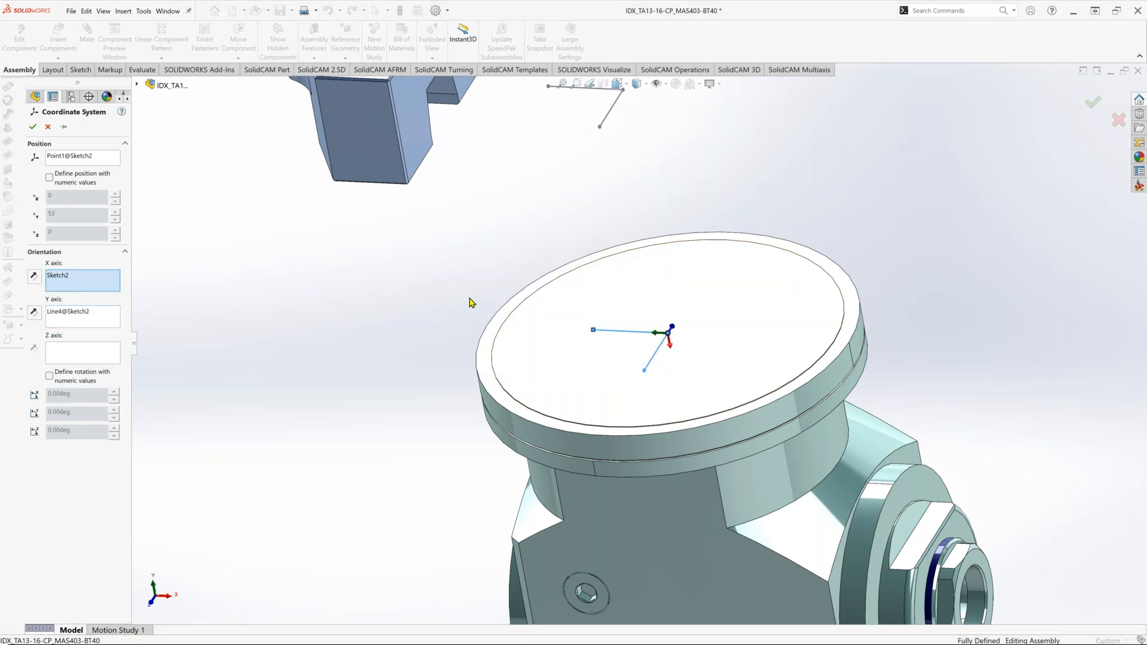
left_click(597, 336)
left_click(84, 318)
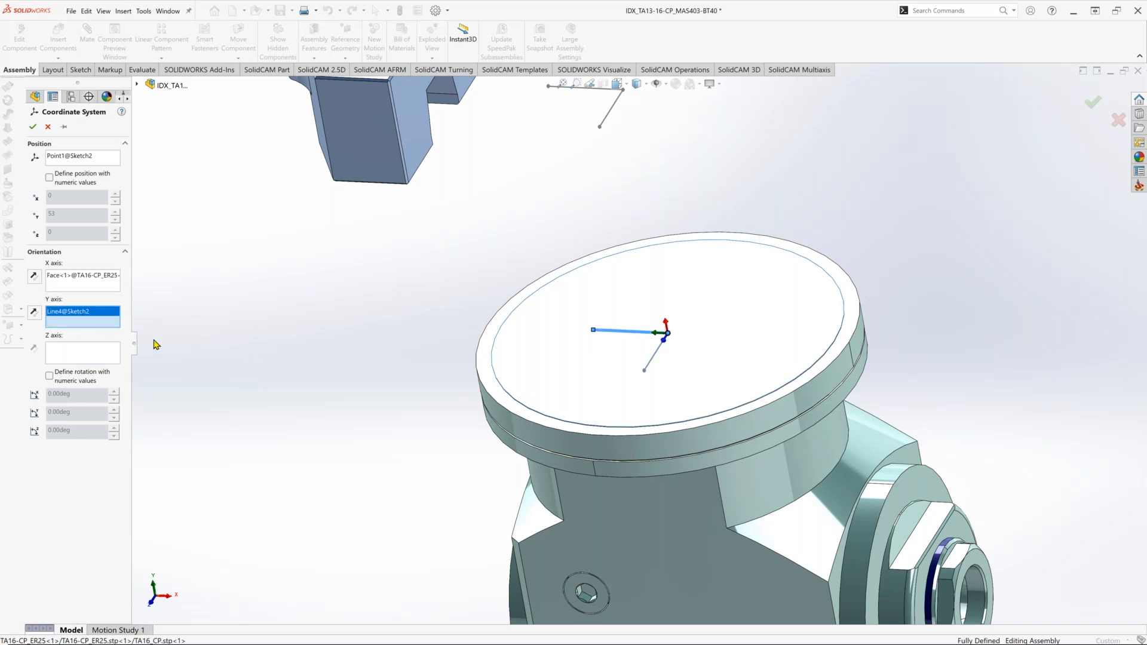
left_click(656, 355)
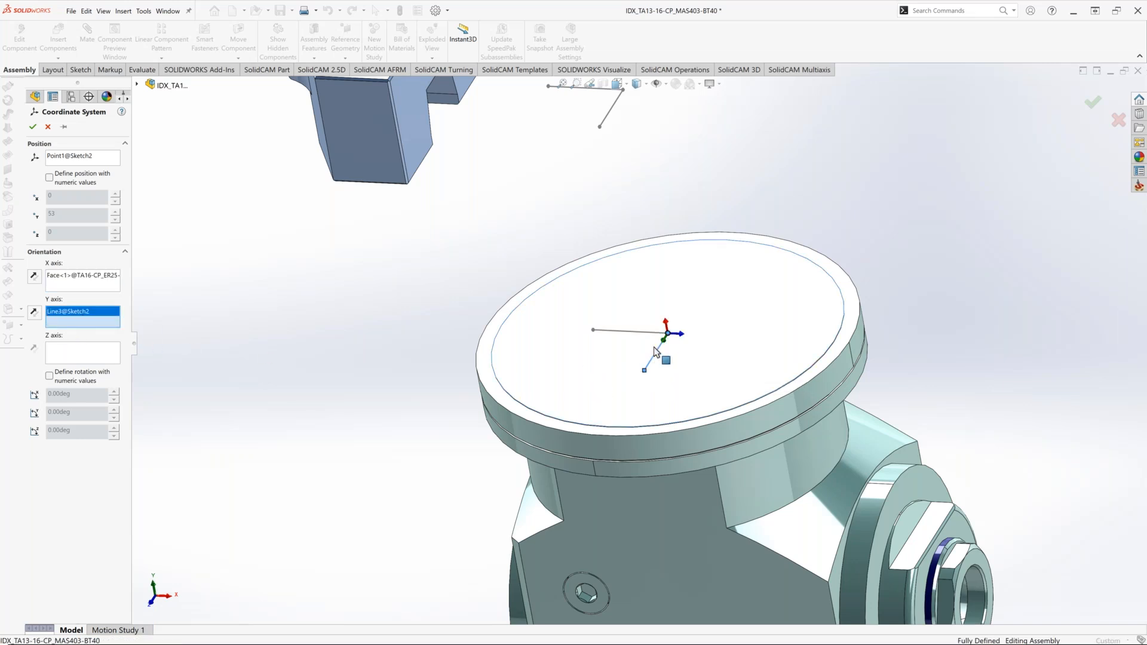
middle_click_drag(658, 341, 624, 341)
Clear the X and Y axis references of the angle head's coordinate system.
left_click(78, 277)
left_click(34, 312)
right_click(63, 316)
left_click(77, 323)
right_click(74, 281)
left_click(90, 287)
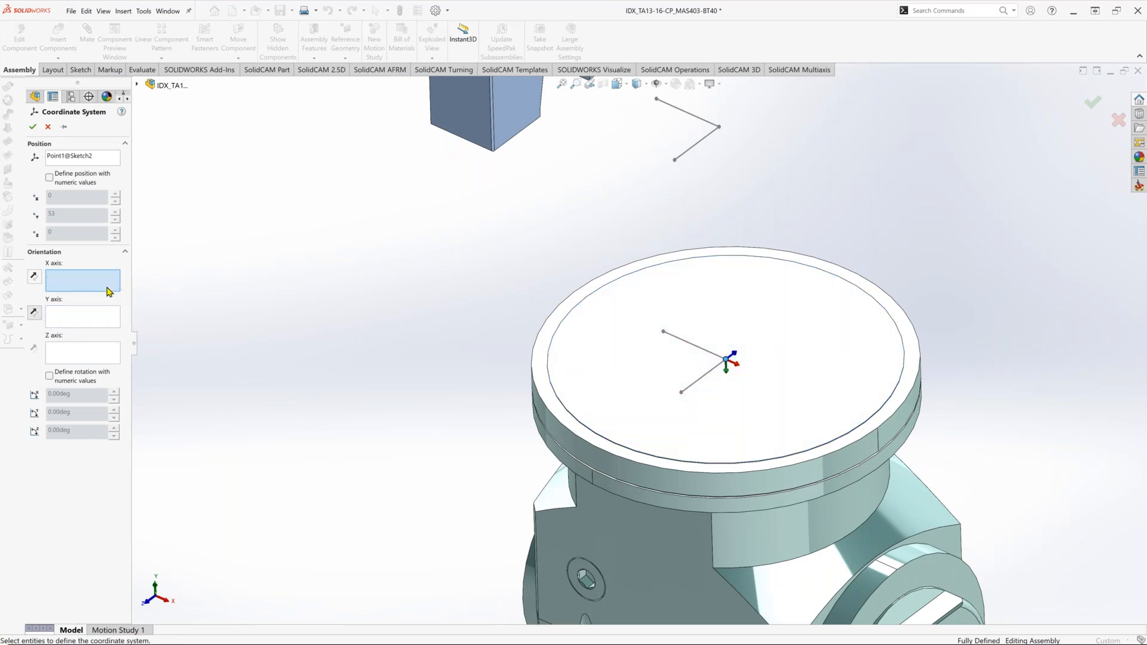
Align X with the line towards the stop block and Y with the perpendicular line, with Z pointing up, and finish the coordinate system.
left_click(688, 342)
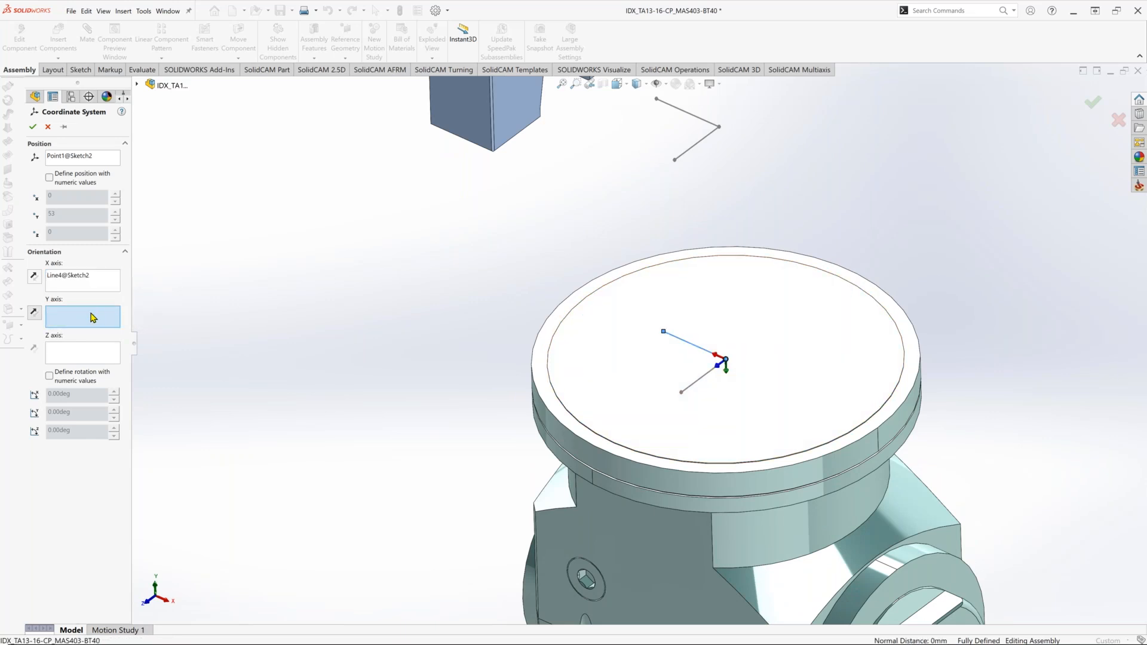
left_click(711, 370)
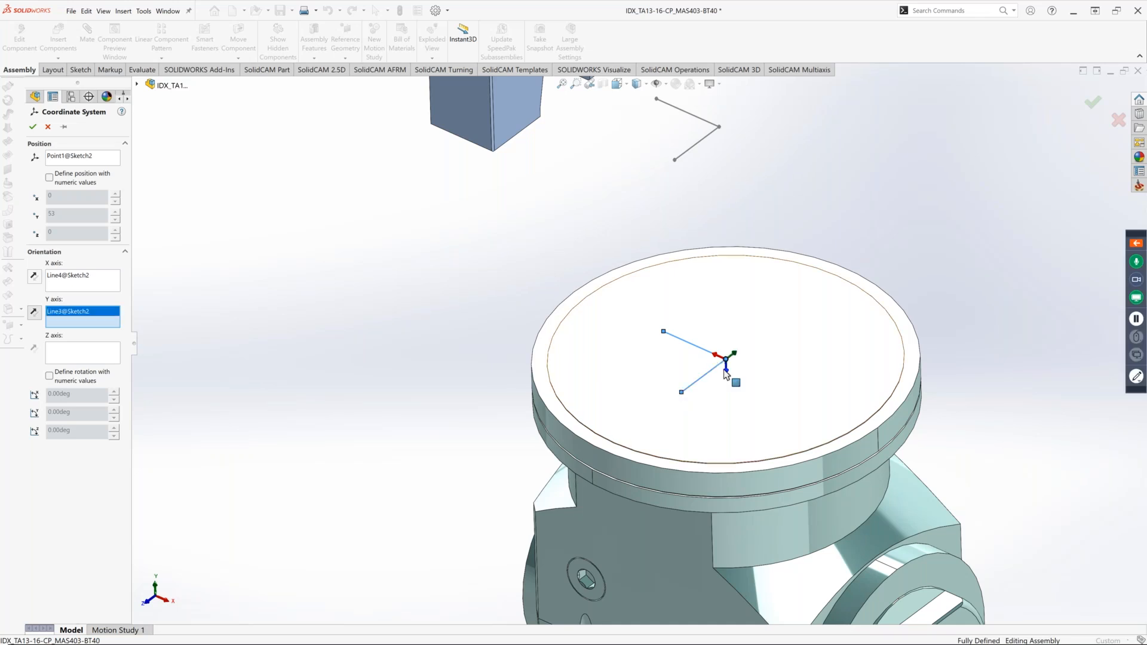
middle_click_drag(725, 366, 573, 263)
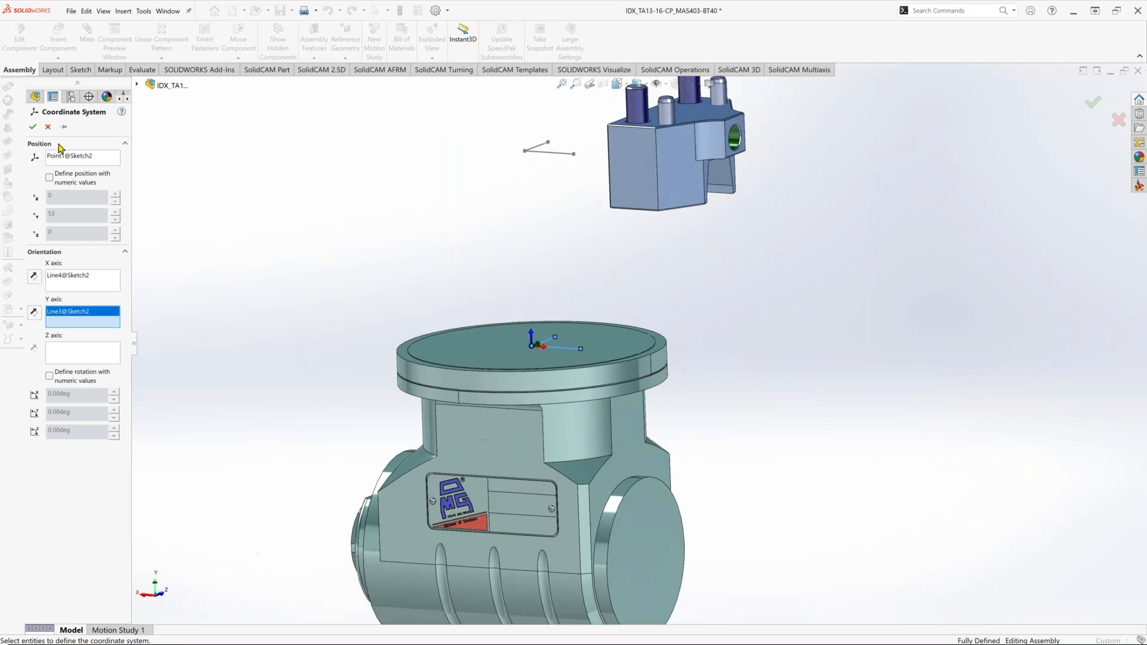
left_click(33, 127)
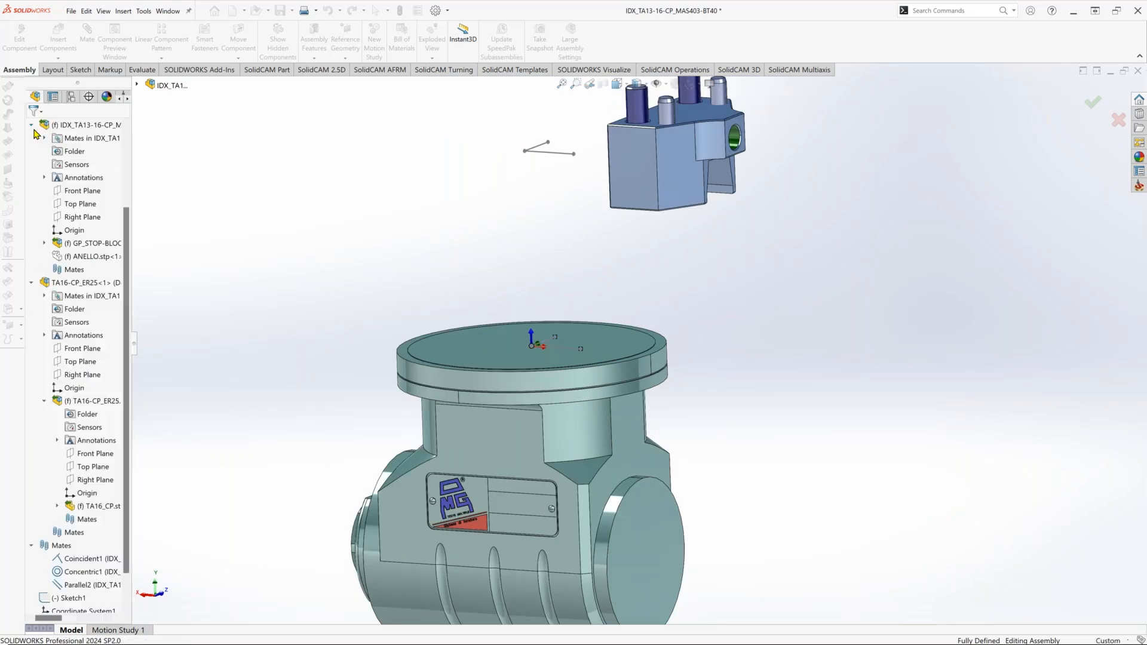
scroll(669, 338, "up", 3)
middle_click_drag(668, 338, 717, 385)
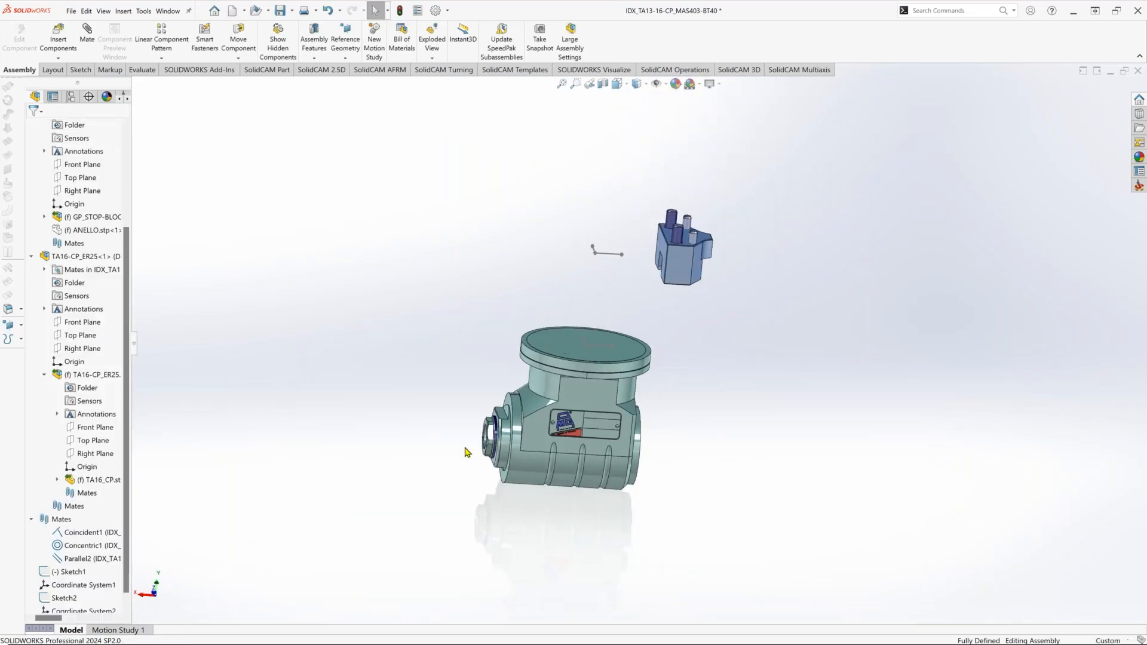
Start a sketch on the angle head's spindle end face and draw a vertical line about 21 mm up from the bore centre.
scroll(467, 452, "down", 5)
middle_click_drag(529, 422, 592, 358)
scroll(593, 357, "down", 4)
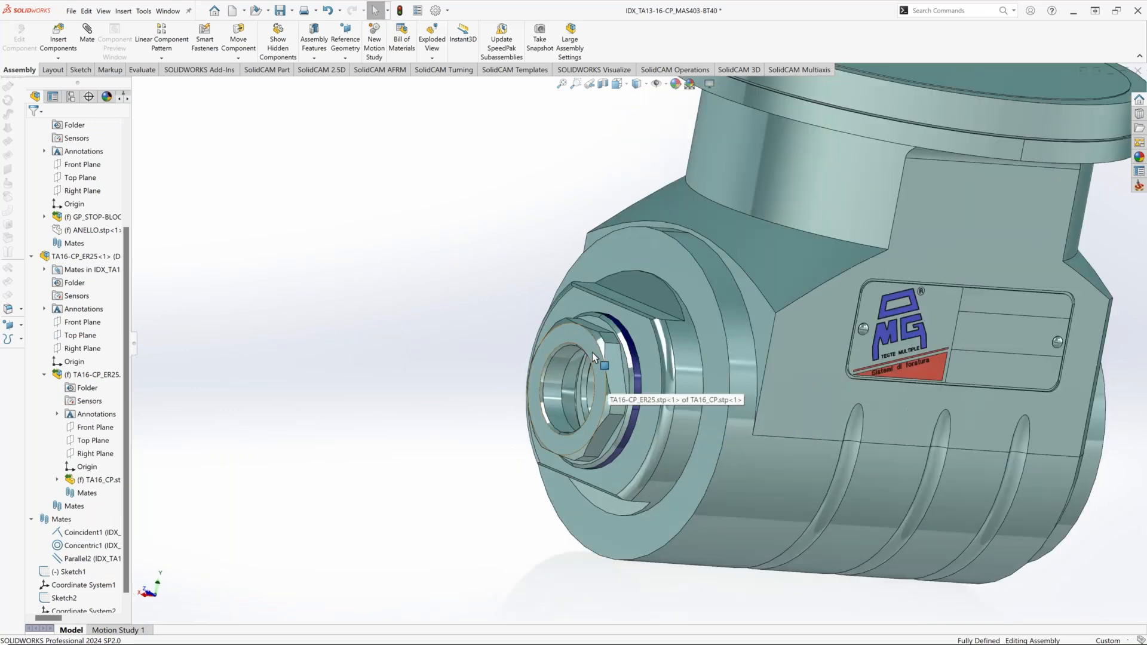
left_click(593, 361)
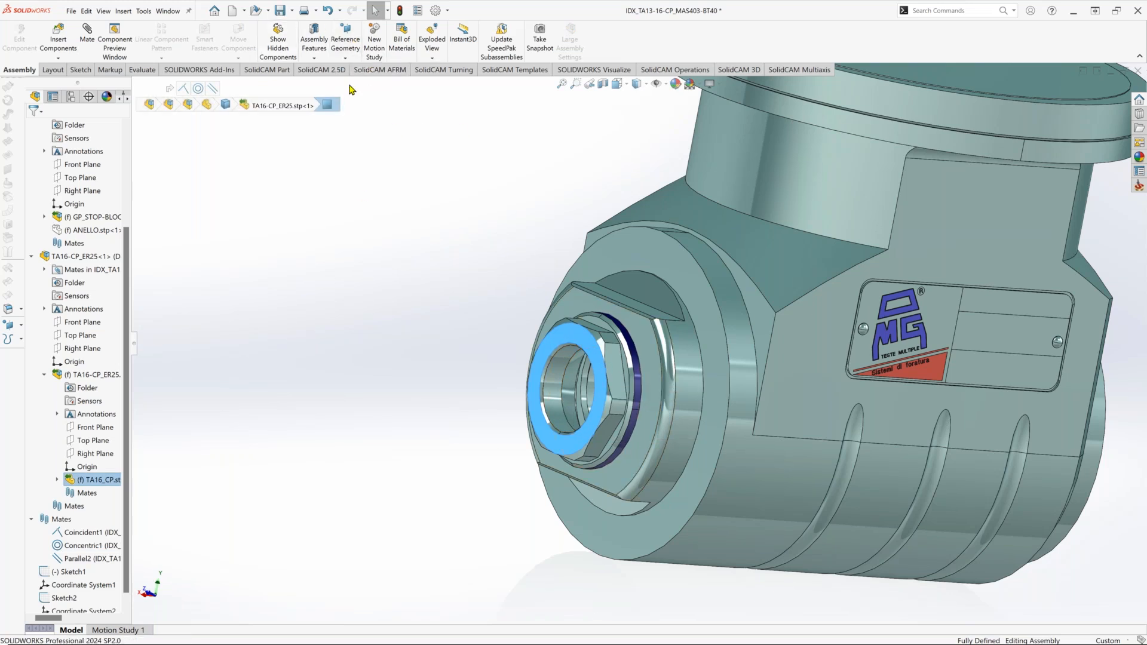
left_click(80, 70)
left_click(11, 35)
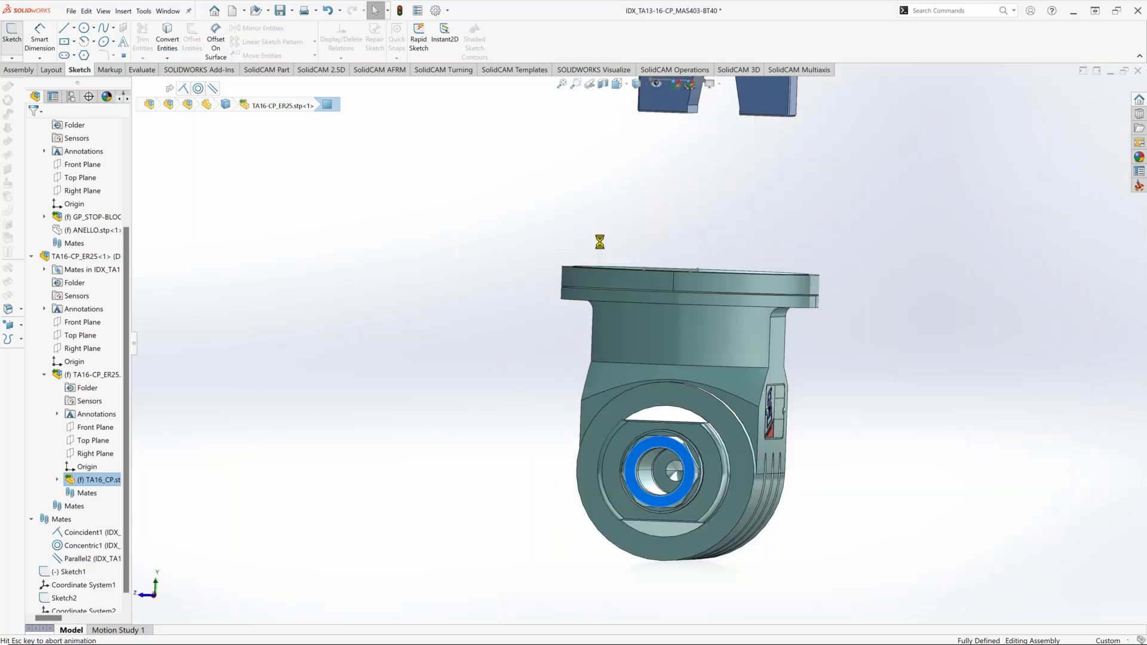
left_click(64, 28)
scroll(650, 553, "down", 3)
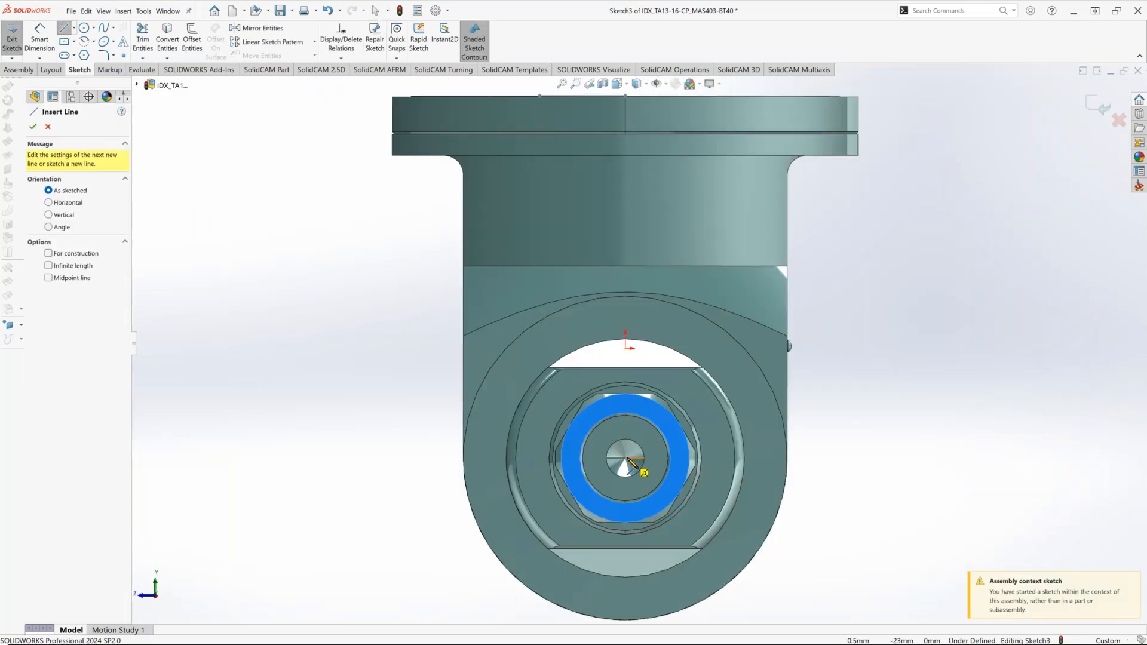
left_click(625, 459)
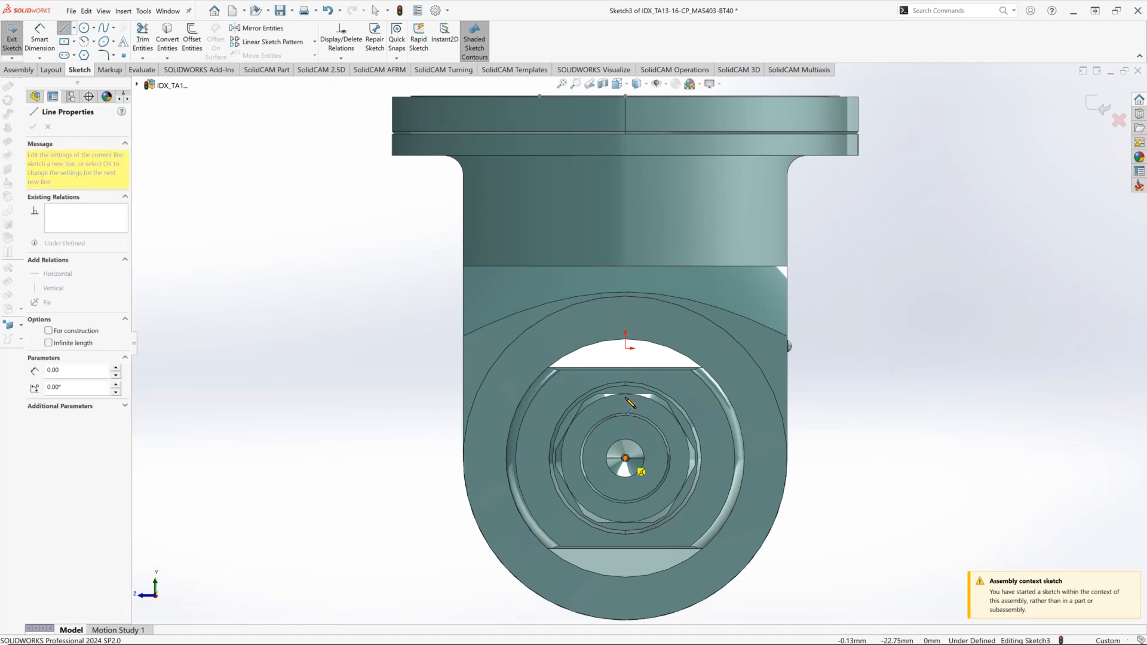
double_click(626, 360)
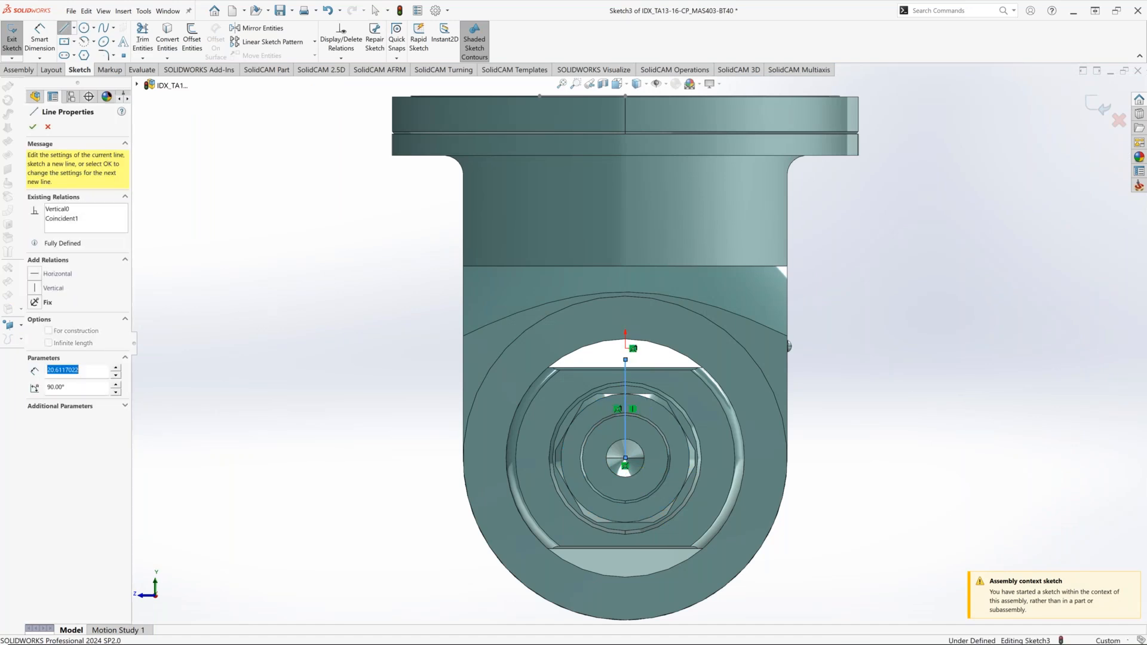
key("Escape")
Draw a horizontal line about 46 mm long from the bore centre, away from the side with the nameplate.
mouse_move(626, 360)
middle_mouse_down()
mouse_move(612, 480)
mouse_move(601, 478)
middle_mouse_up()
key("l")
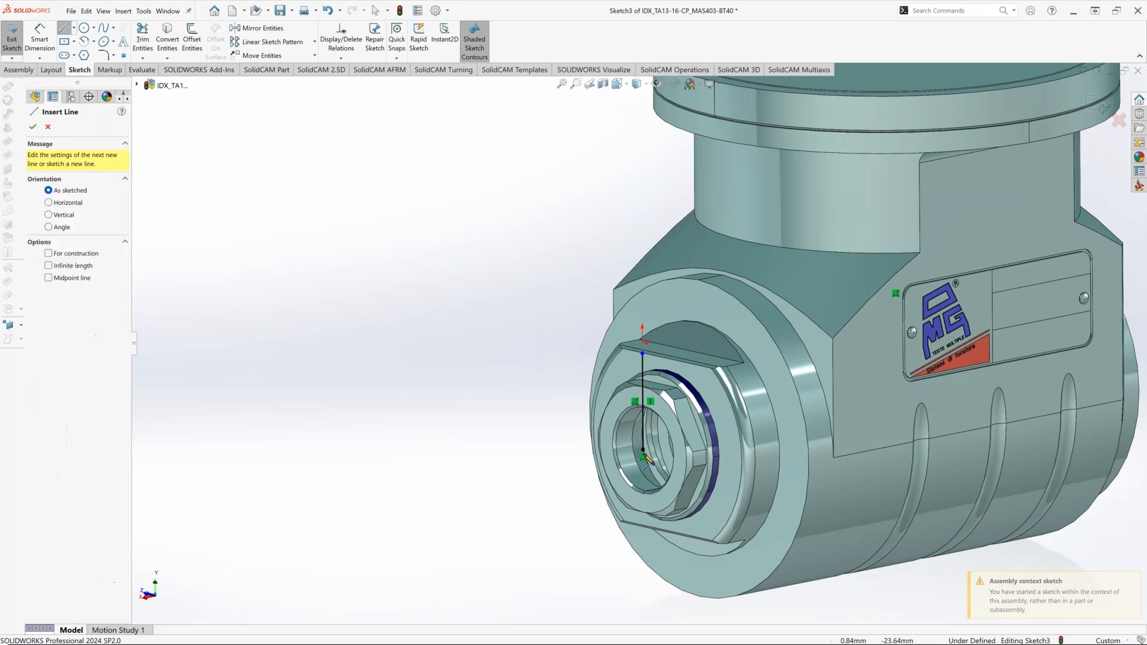
left_click(643, 450)
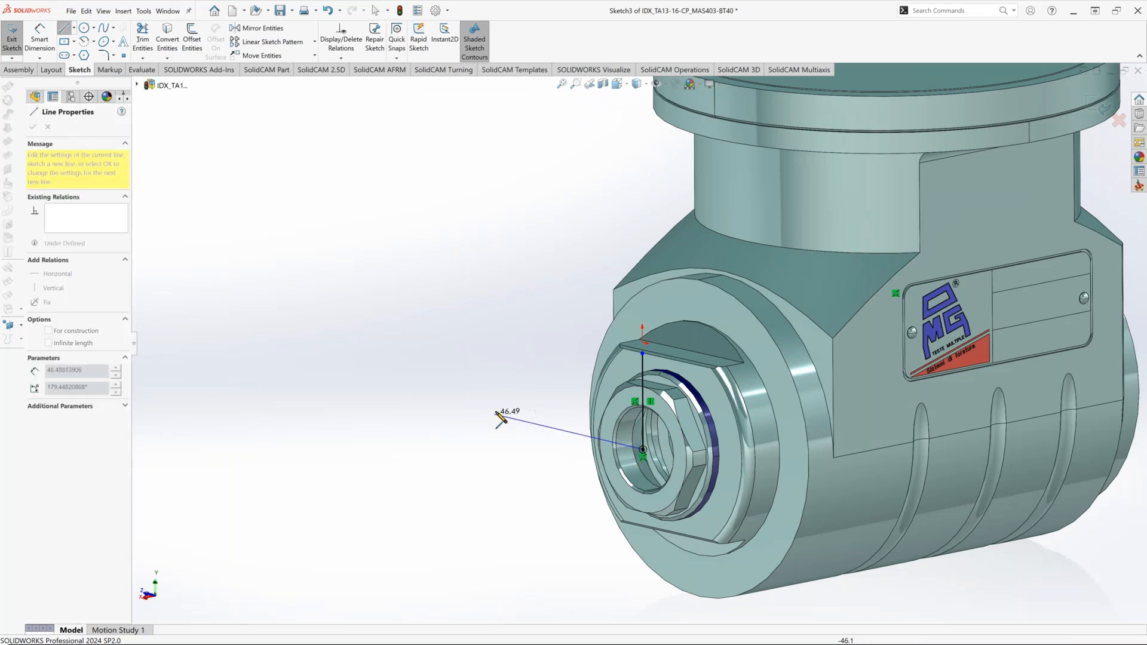
double_click(495, 417)
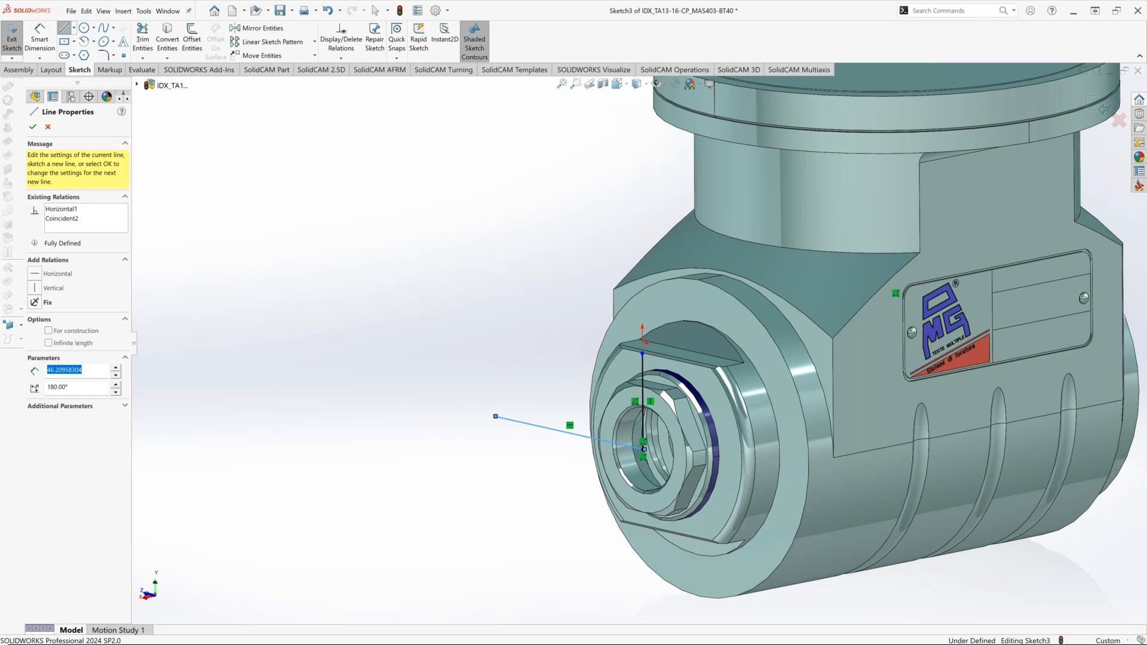
key("Escape")
Merge the horizontal line's inner endpoint with the vertical line's lower endpoint and exit the sketch.
scroll(641, 469, "down", 8)
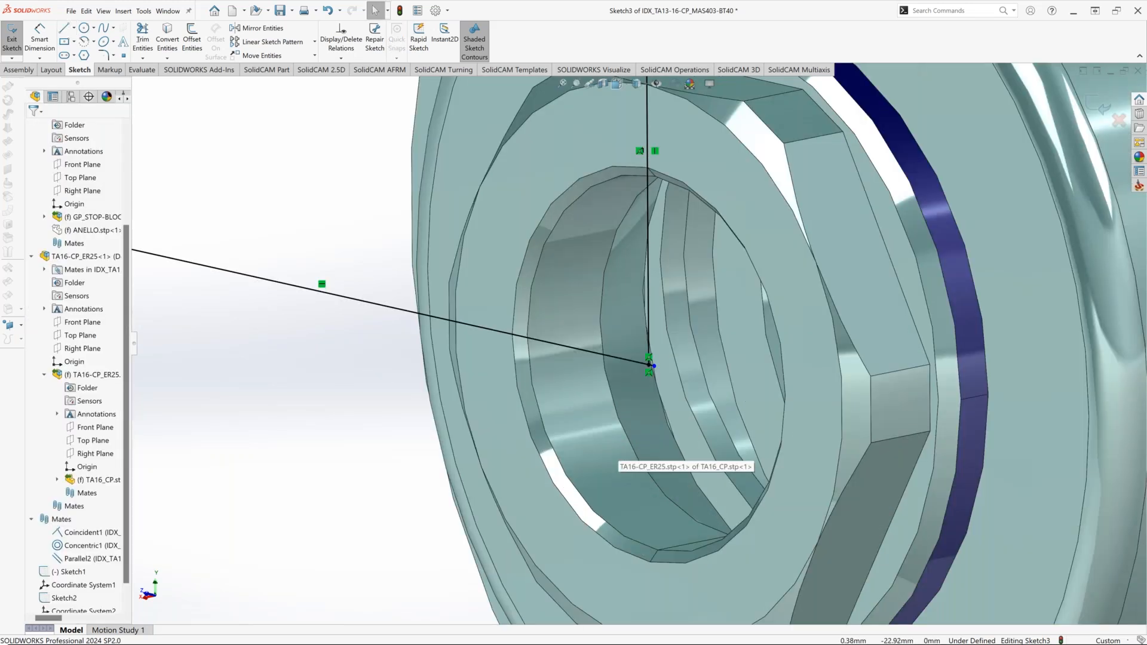
left_click(650, 364)
key("Escape")
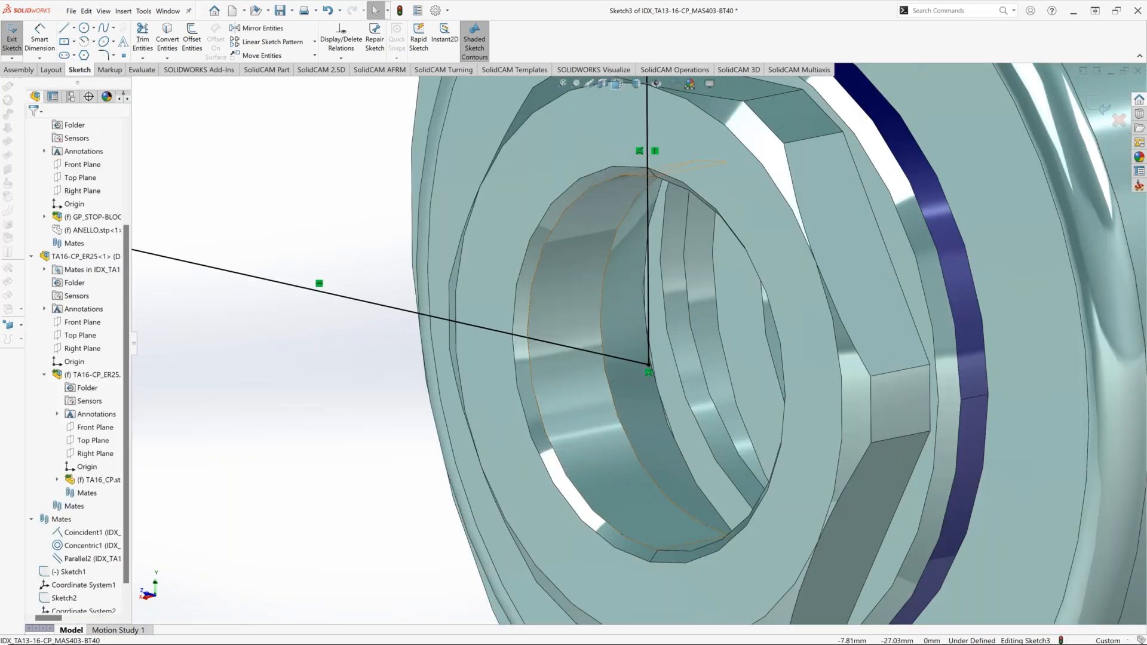
scroll(638, 344, "up", 6)
left_click(1106, 103)
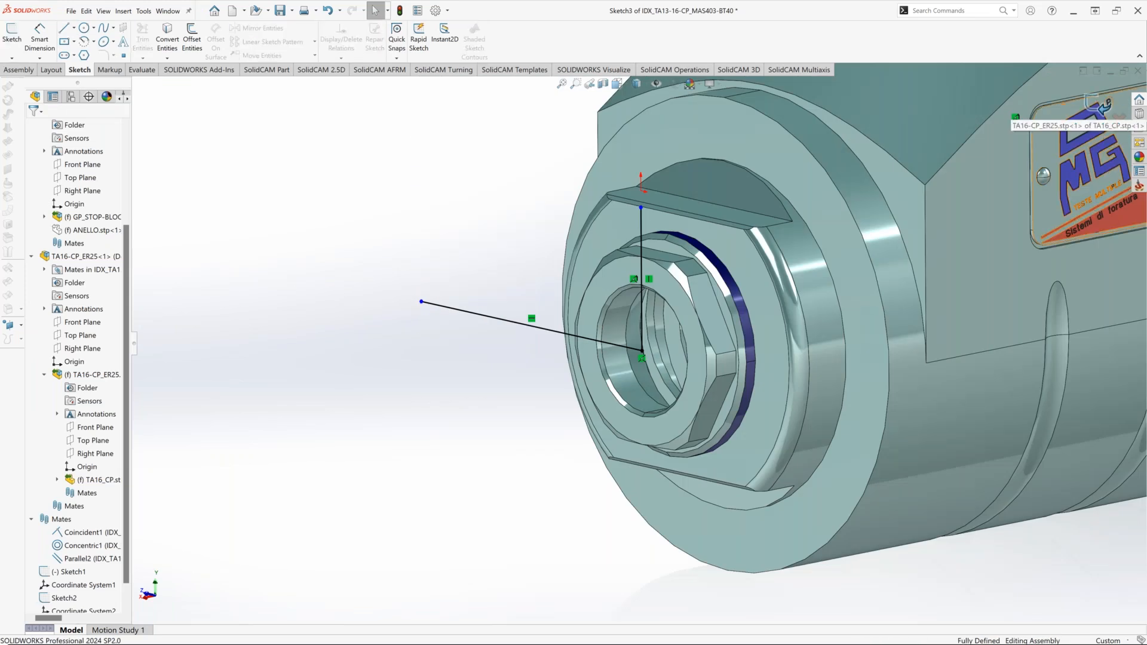
Start a coordinate system with its origin at the corner of the two lines at the spindle bore centre.
left_click(345, 58)
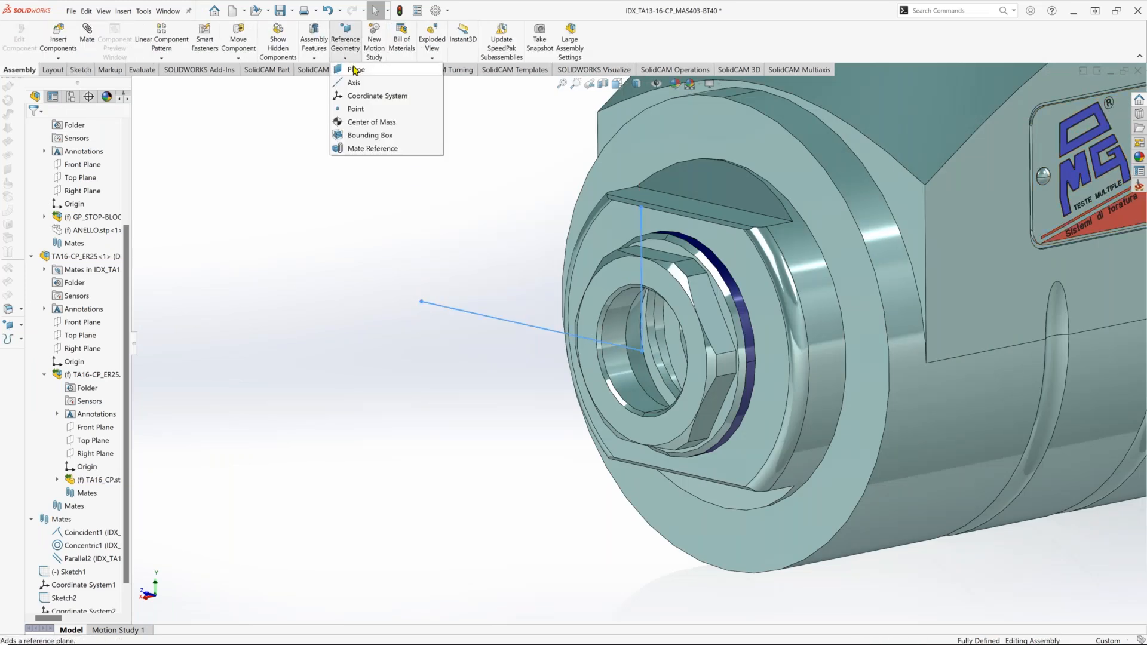
left_click(361, 97)
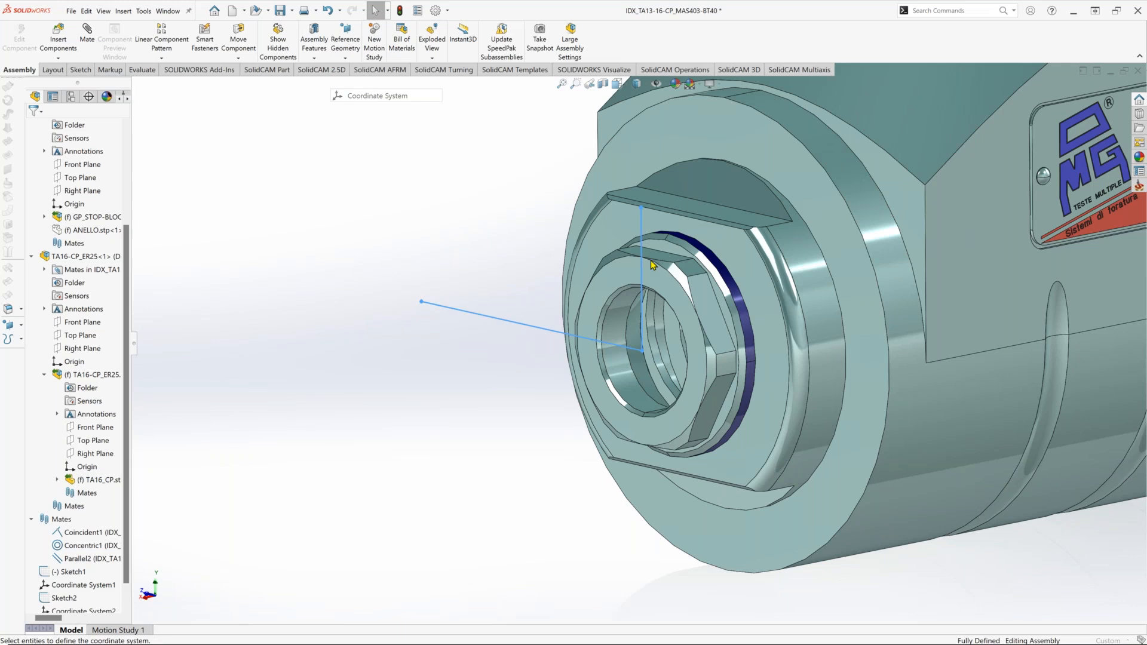
left_click(642, 351)
middle_click_drag(387, 438, 454, 438)
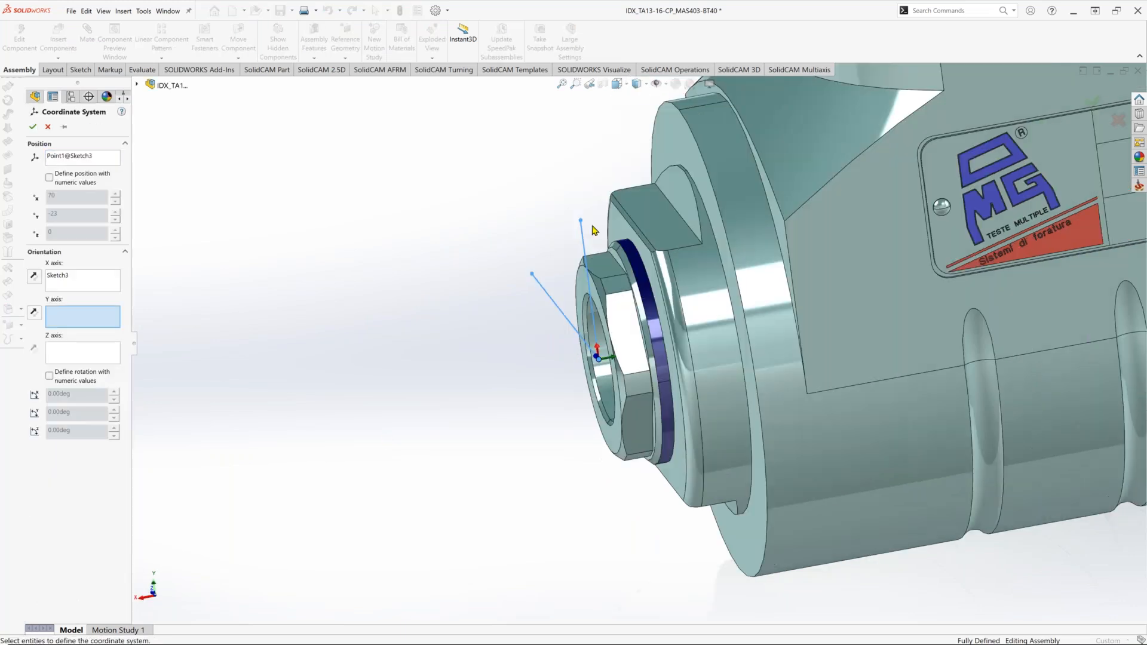
Align X with the vertical line and Y with the horizontal line, reverse Y so Z points into the head, and finish the coordinate system.
left_click(70, 282)
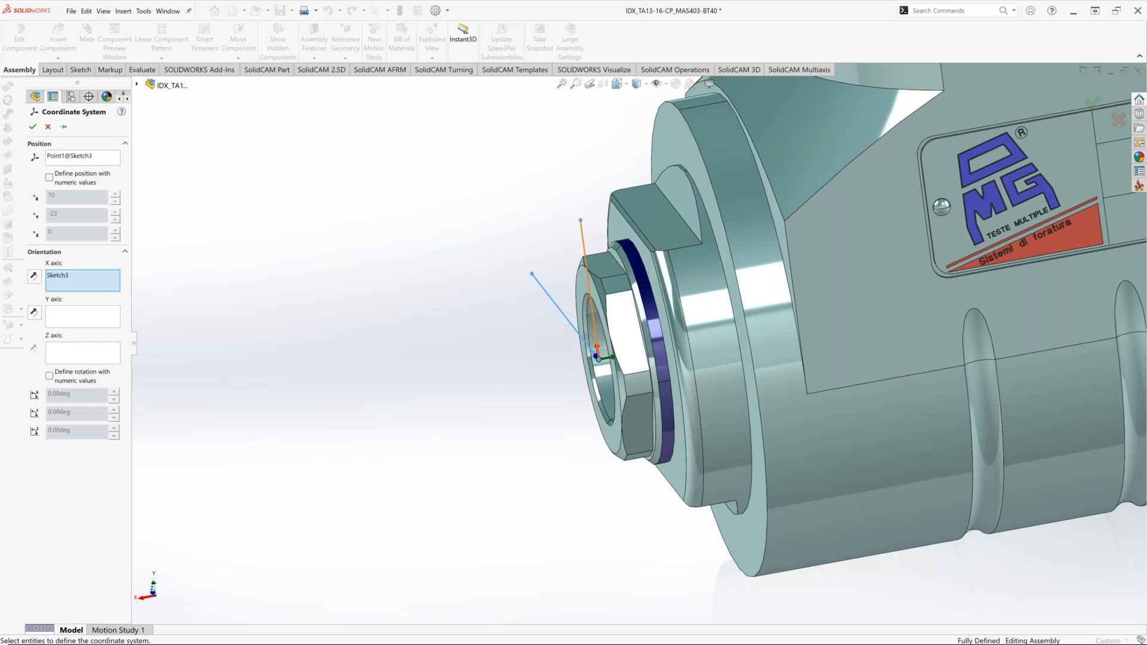
left_click(584, 242)
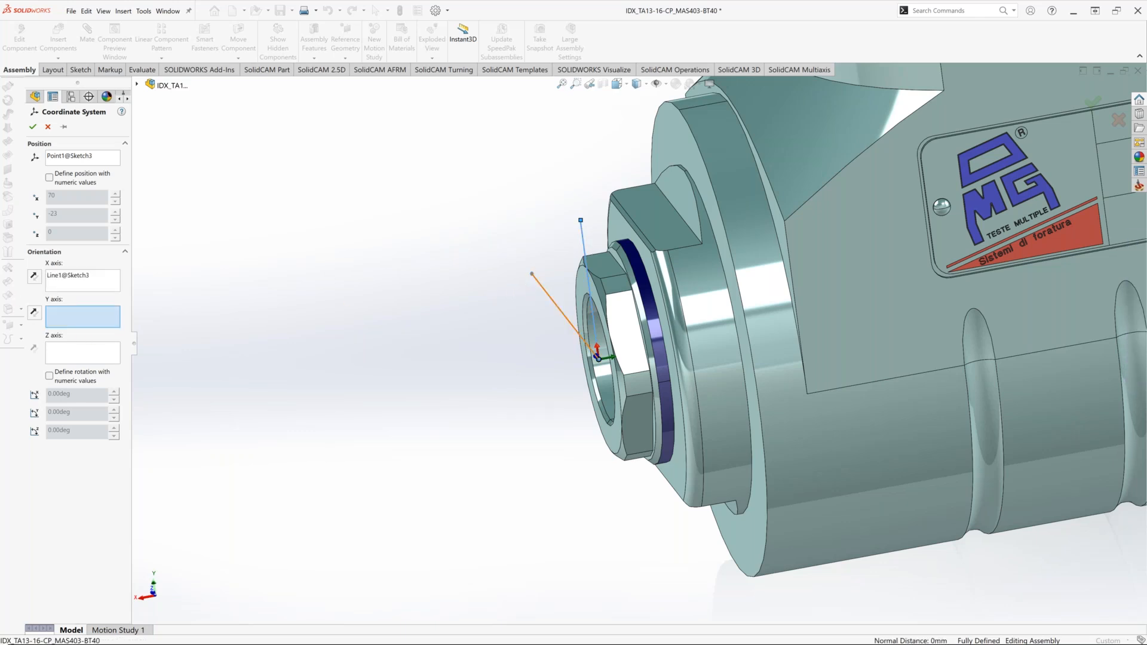
left_click(558, 308)
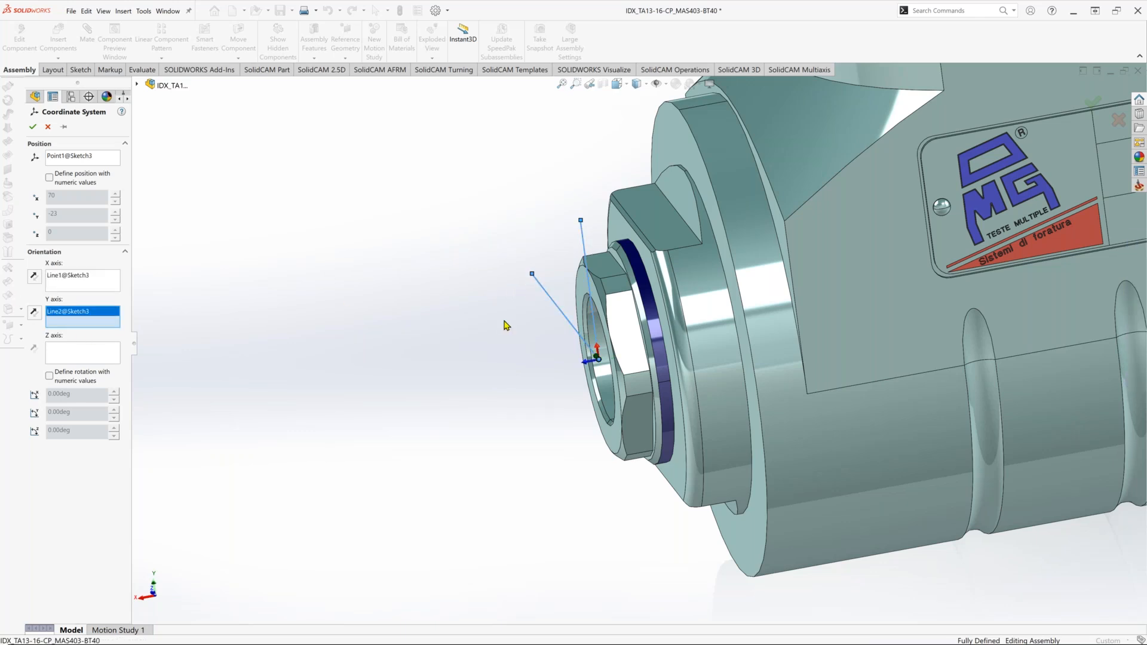
scroll(577, 350, "down", 3)
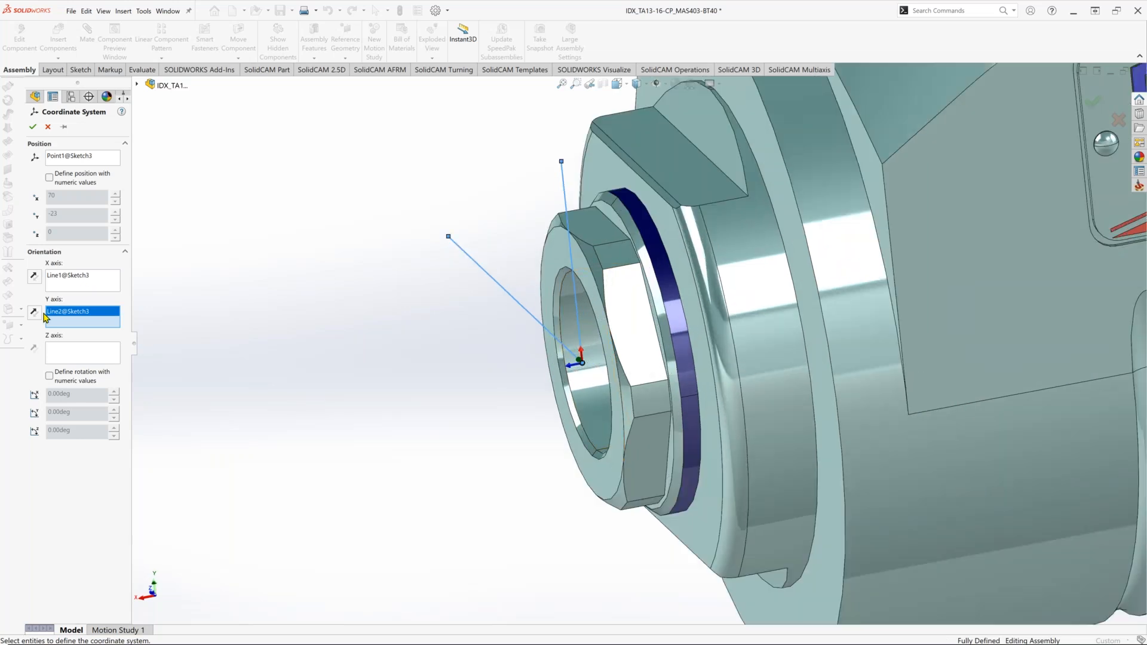
left_click(34, 312)
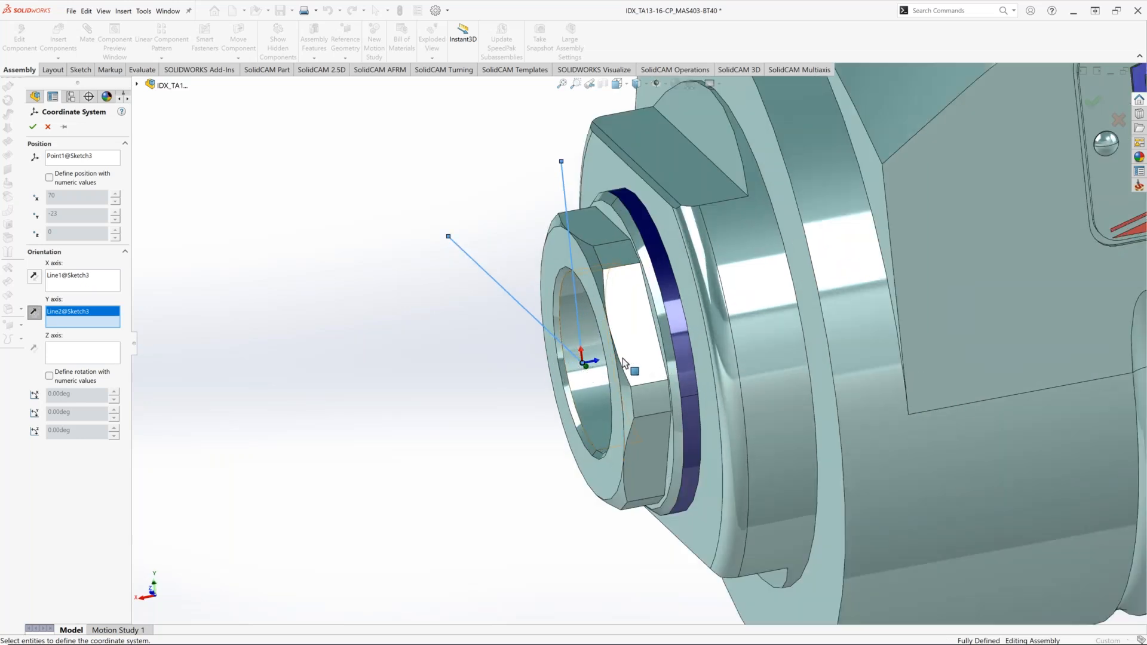
scroll(583, 363, "down", 2)
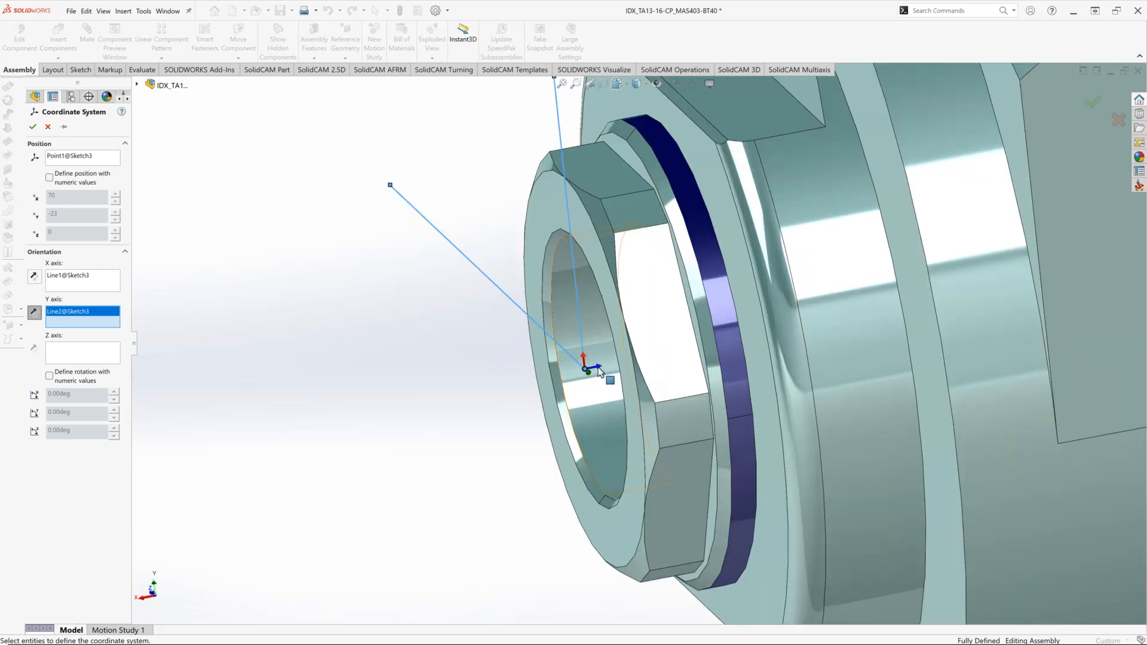
scroll(866, 349, "up", 2)
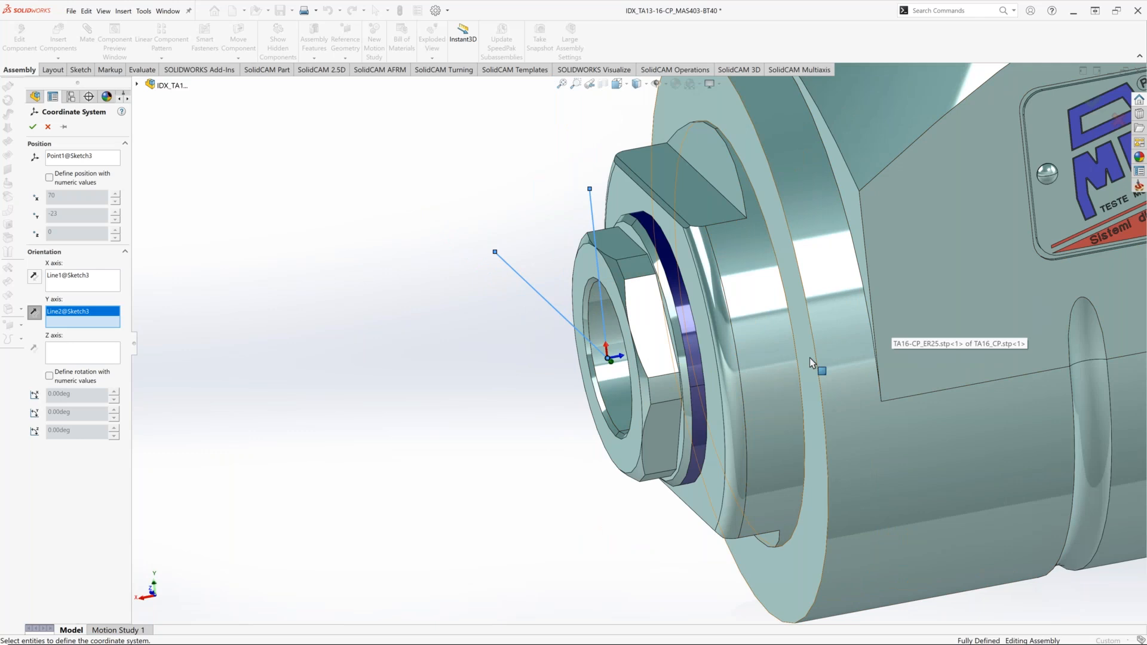
scroll(705, 358, "up", 10)
scroll(707, 346, "down", 5)
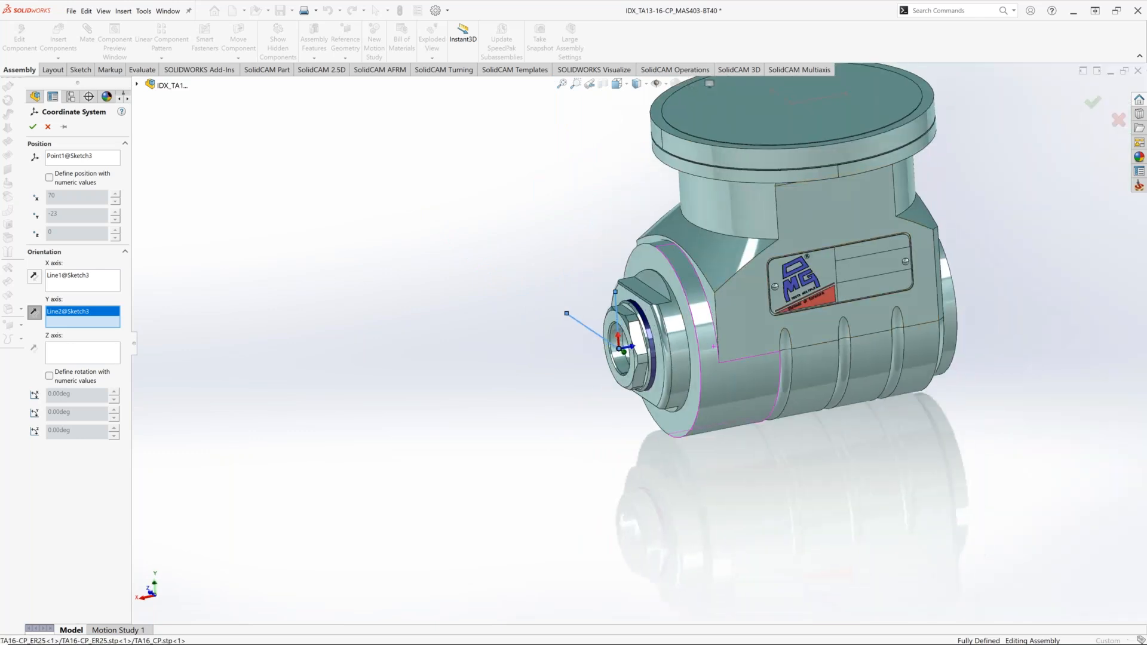
left_click(31, 130)
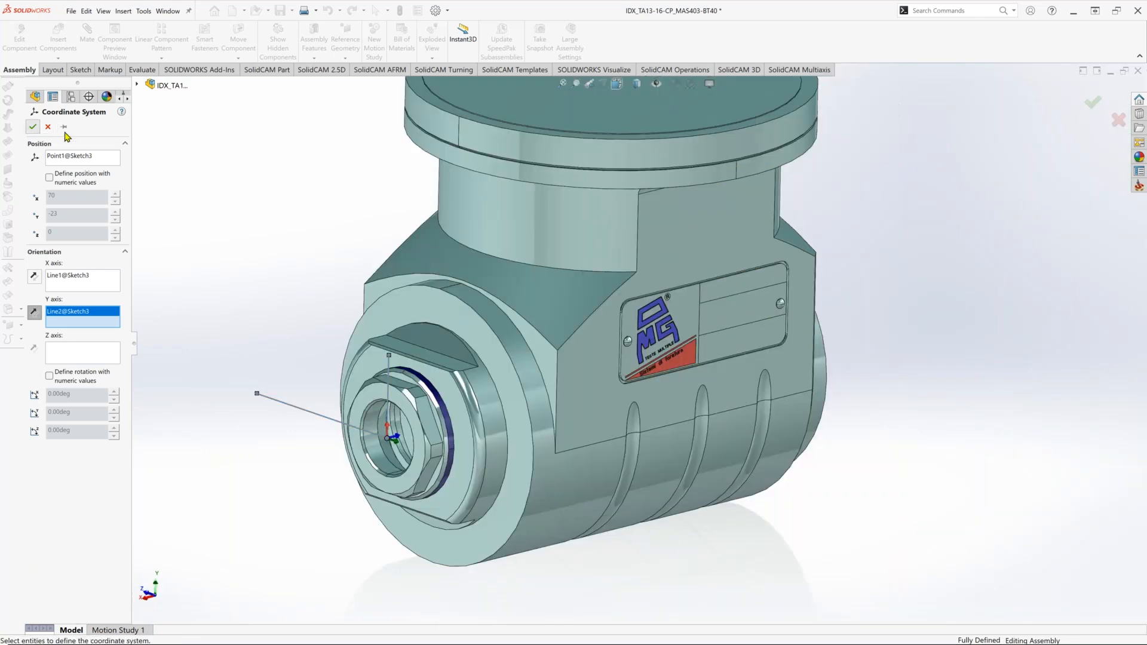
Show the hidden BT40 shank subassembly and its ANELLO.stp ring again, and save the assembly.
scroll(351, 217, "up", 5)
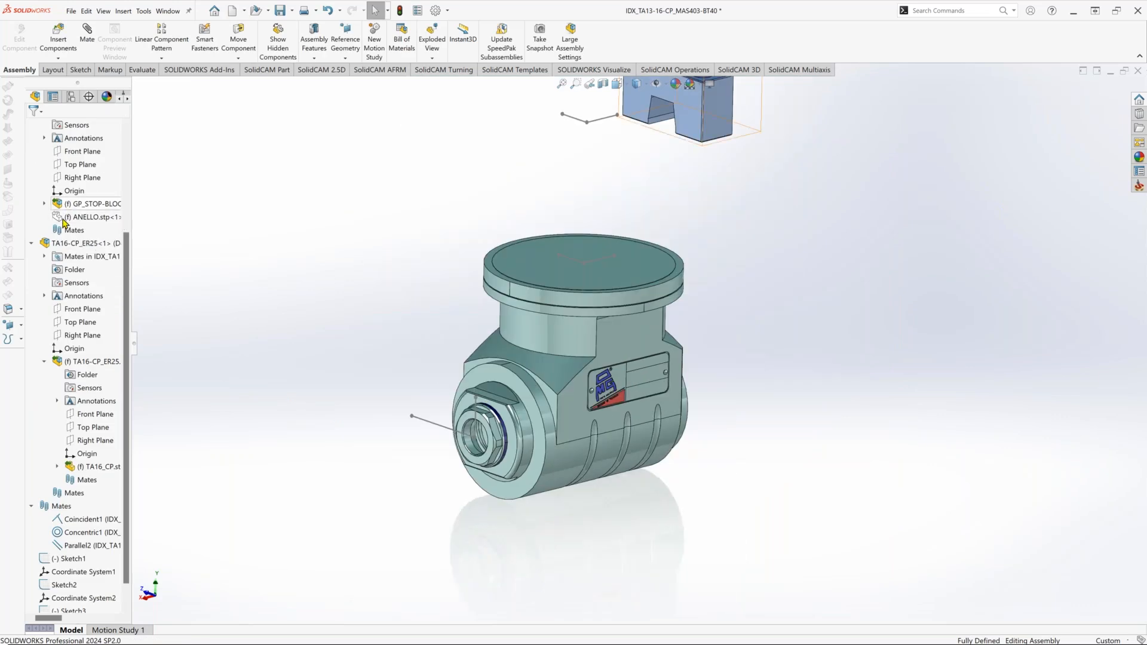
scroll(75, 215, "up", 4)
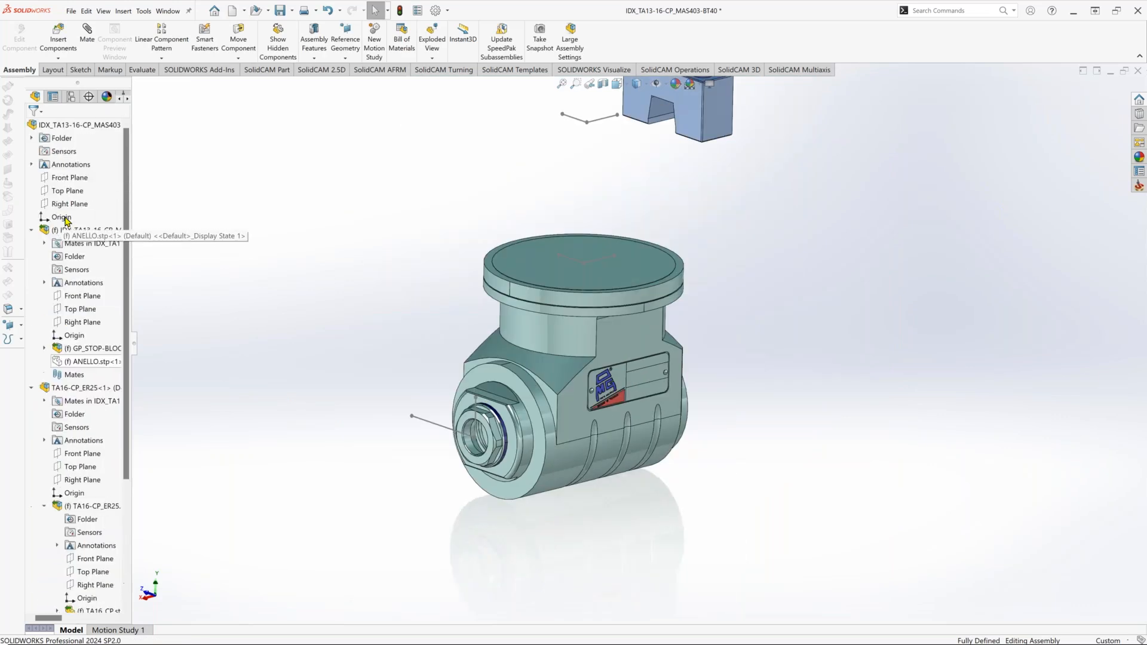
right_click(70, 231)
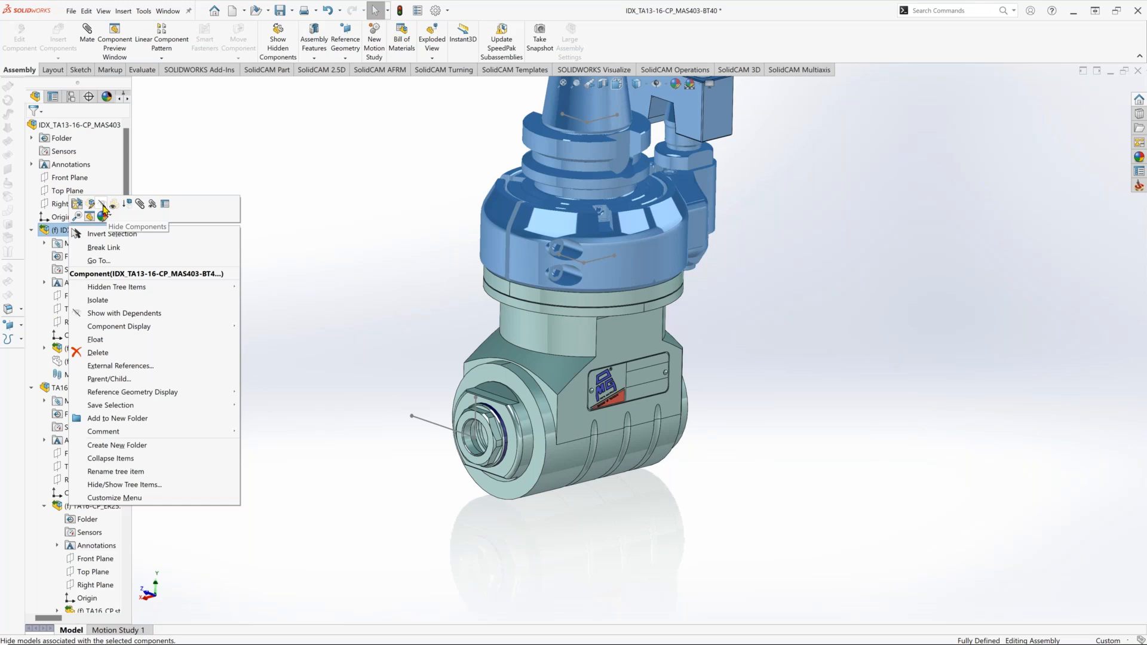
left_click(105, 208)
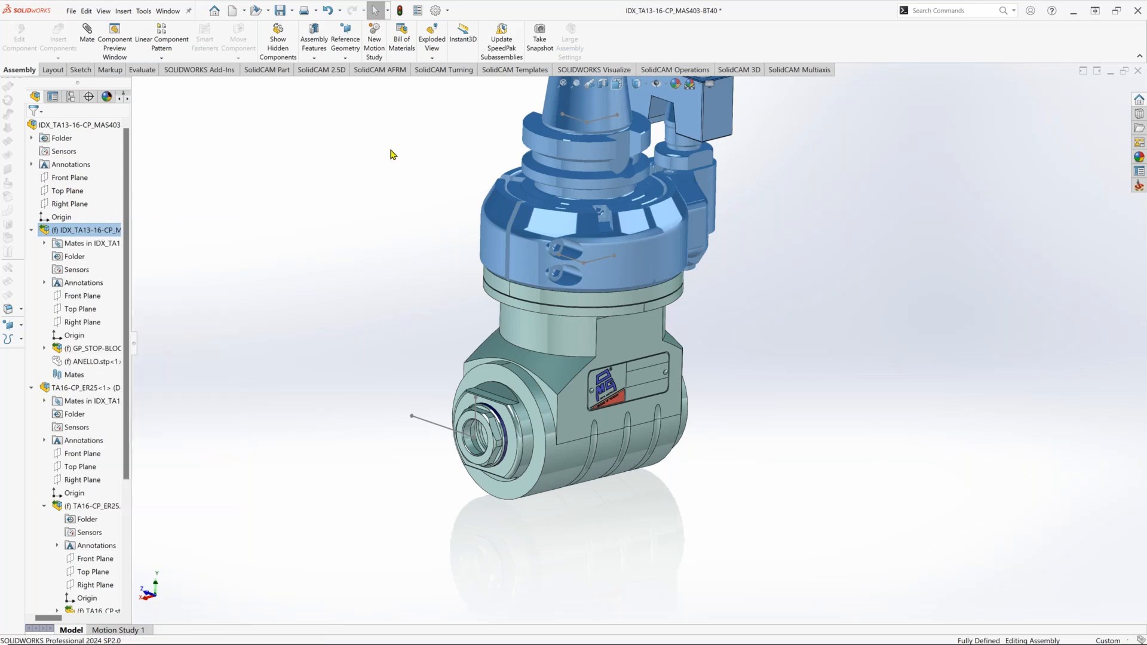
right_click(85, 363)
left_click(103, 345)
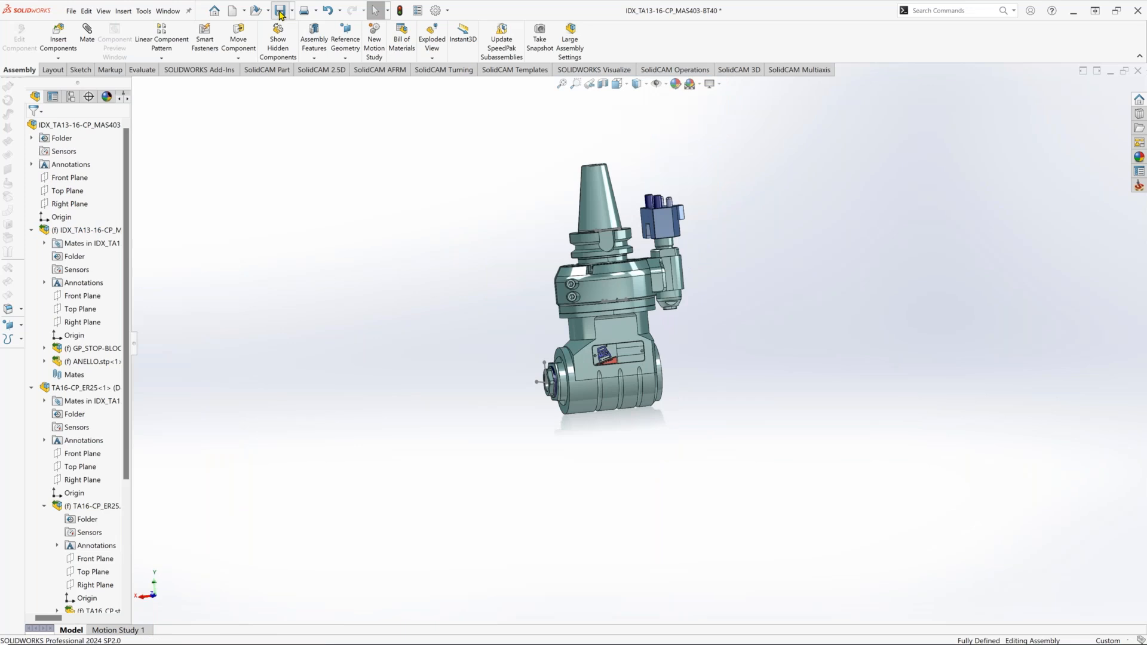
left_click(280, 10)
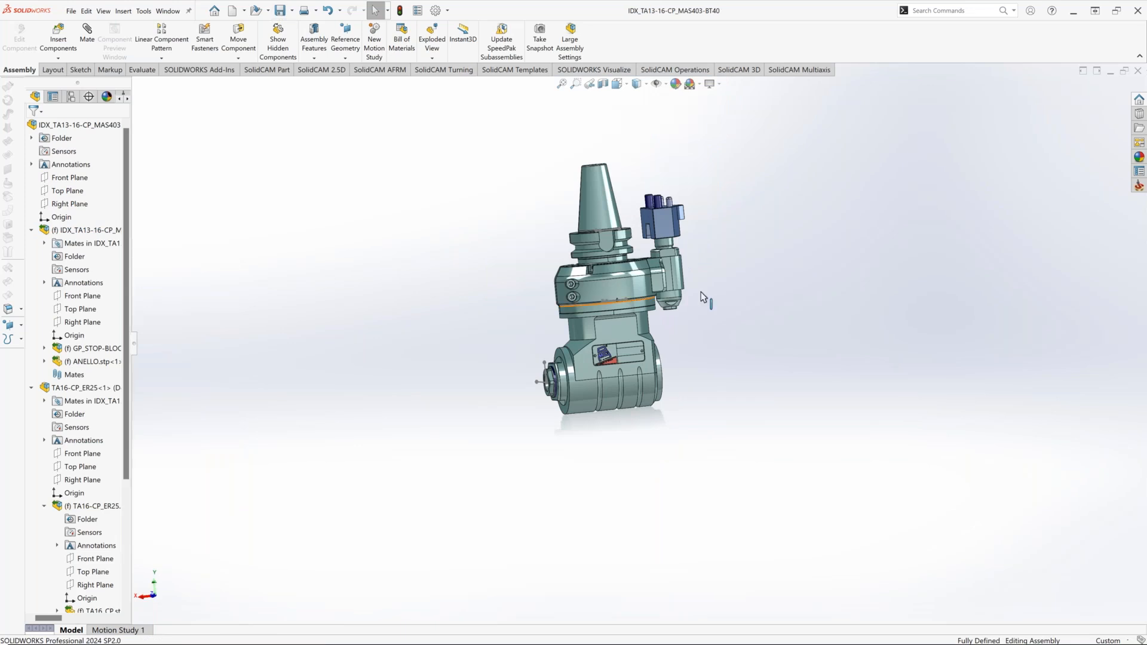
Create a new SolidCAM ToolKit library for tool assemblies.
middle_click_drag(715, 289, 773, 292)
scroll(723, 197, "down", 2)
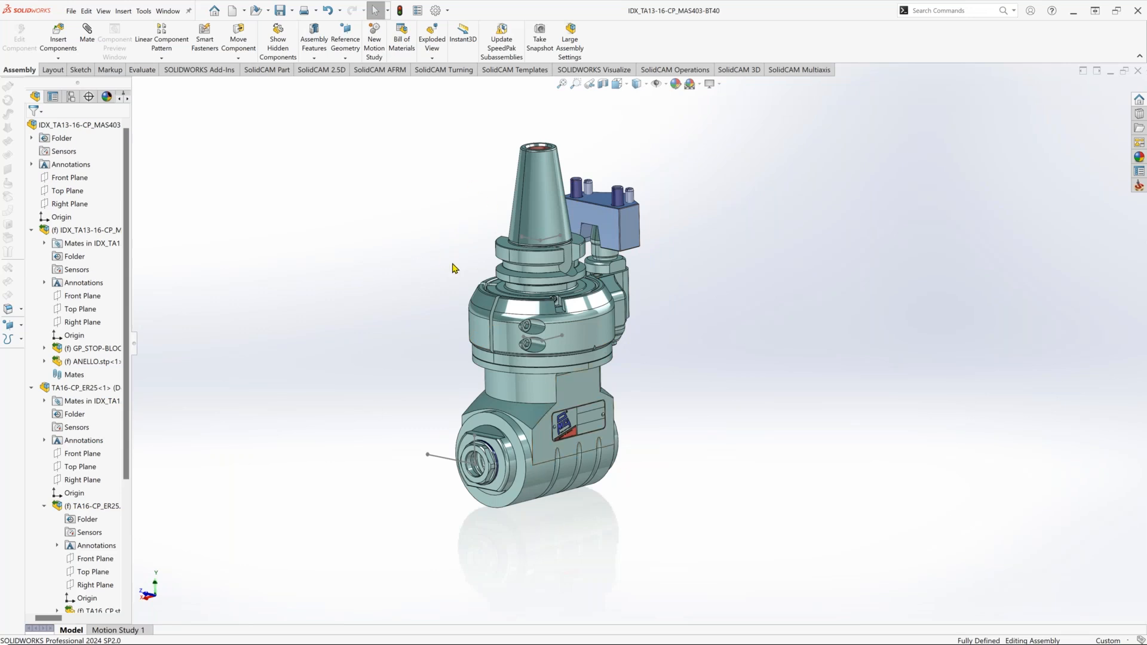
left_click(124, 14)
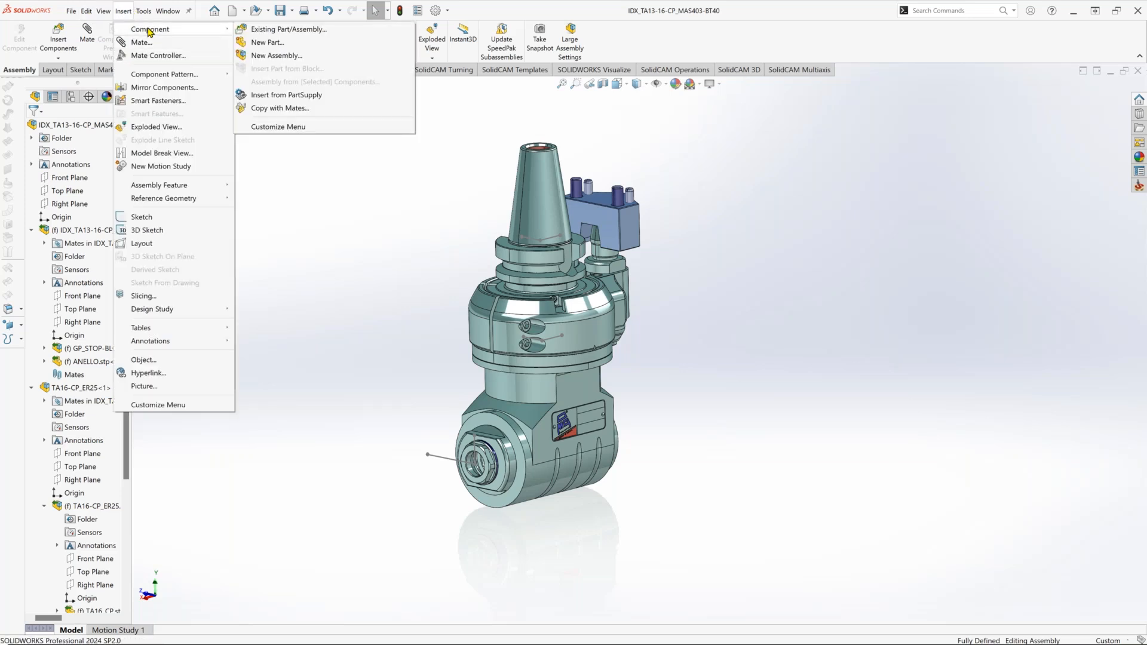
mouse_move(144, 11)
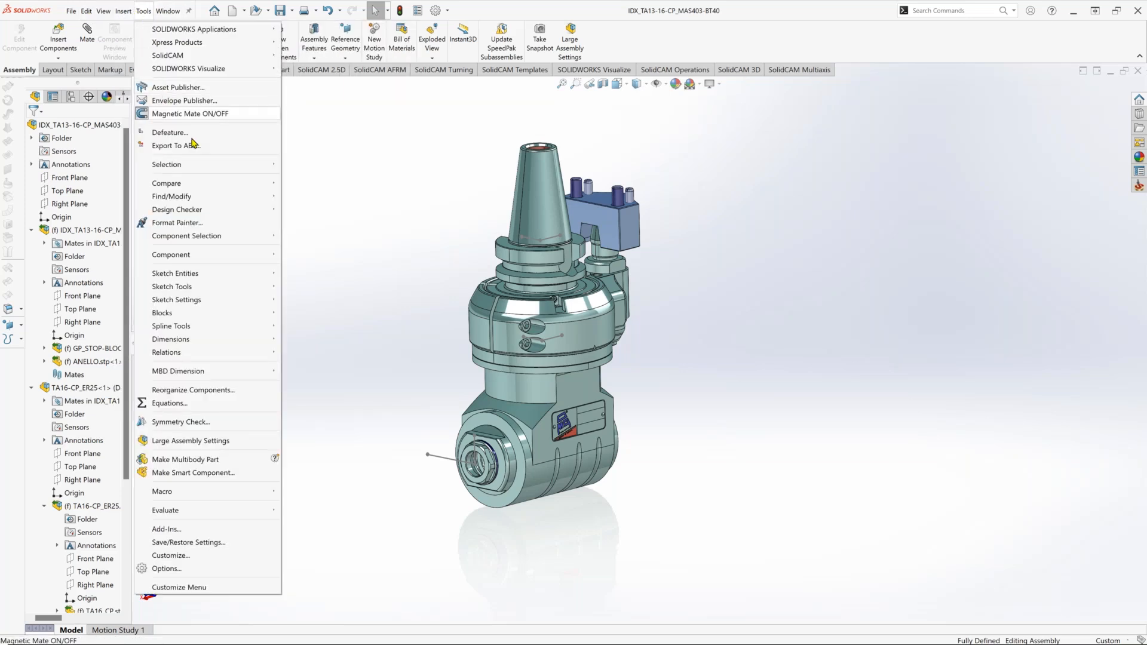
mouse_move(180, 55)
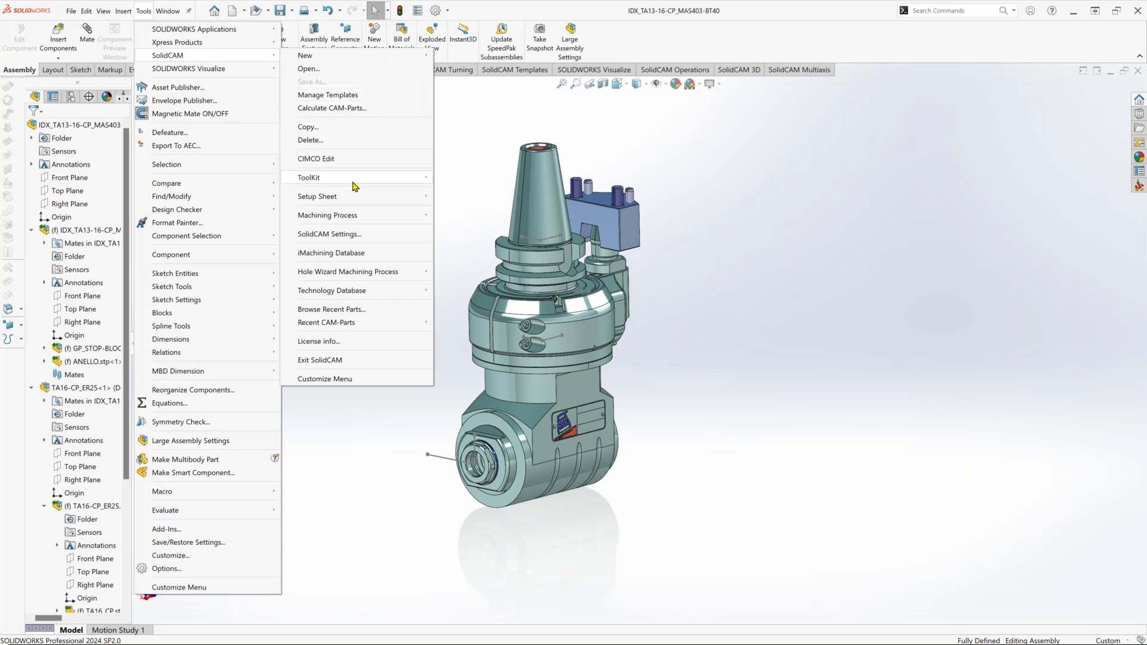
mouse_move(370, 177)
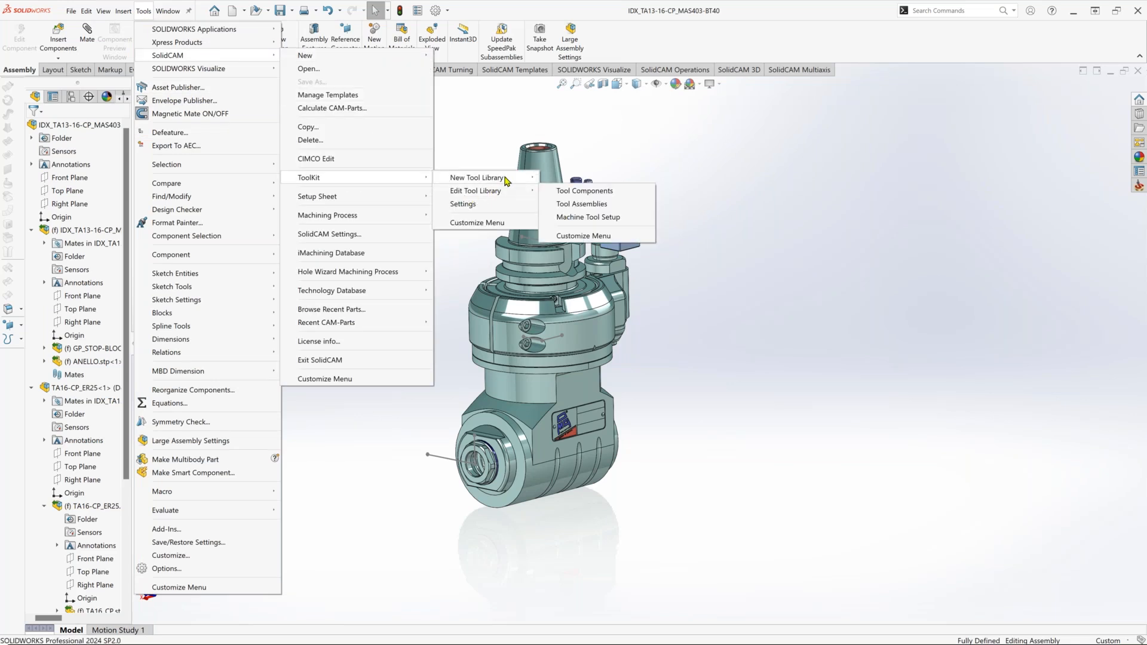
mouse_move(509, 182)
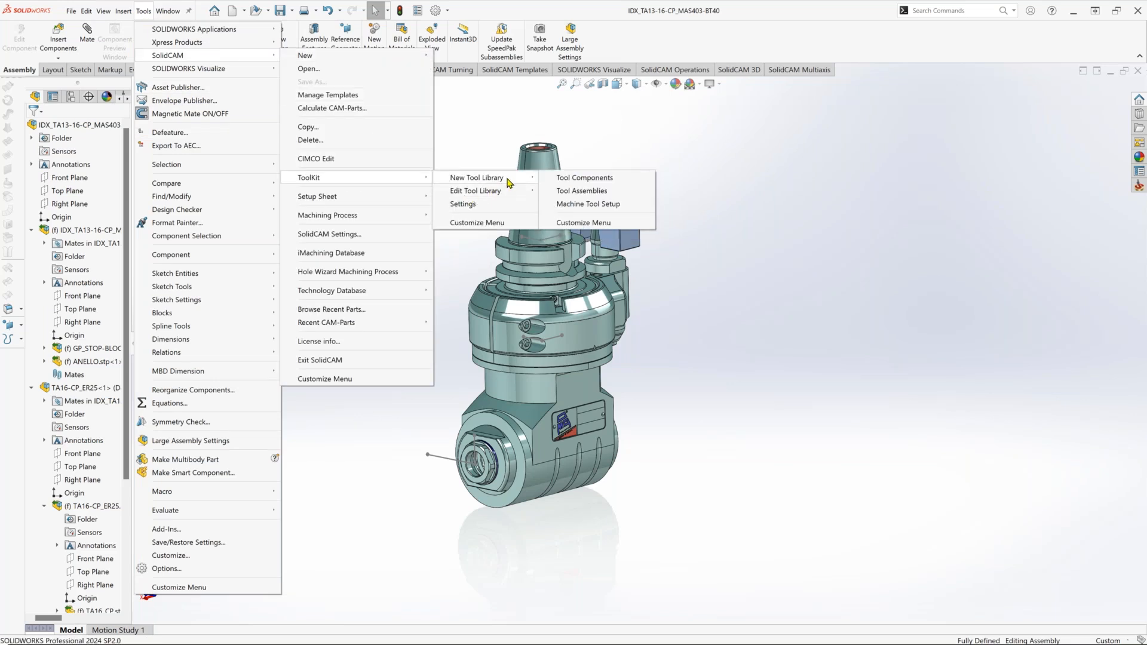
left_click(607, 197)
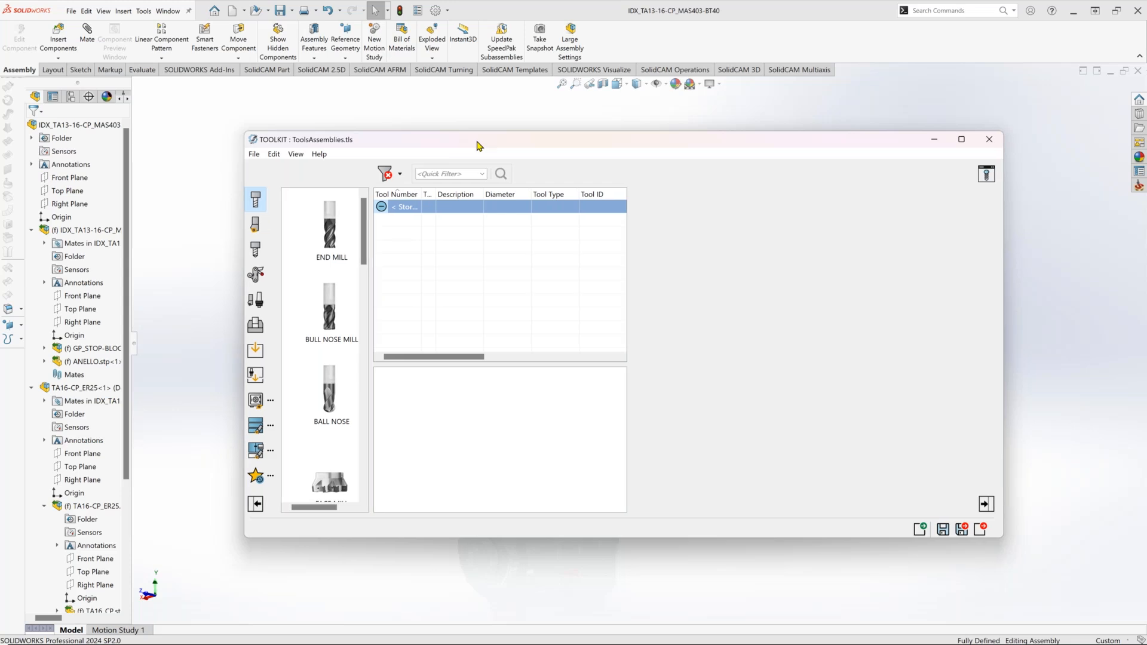
Place the tool library beside the angle head model and start importing a tool assembly from the open CAD file.
left_click_drag(476, 143, 543, 184)
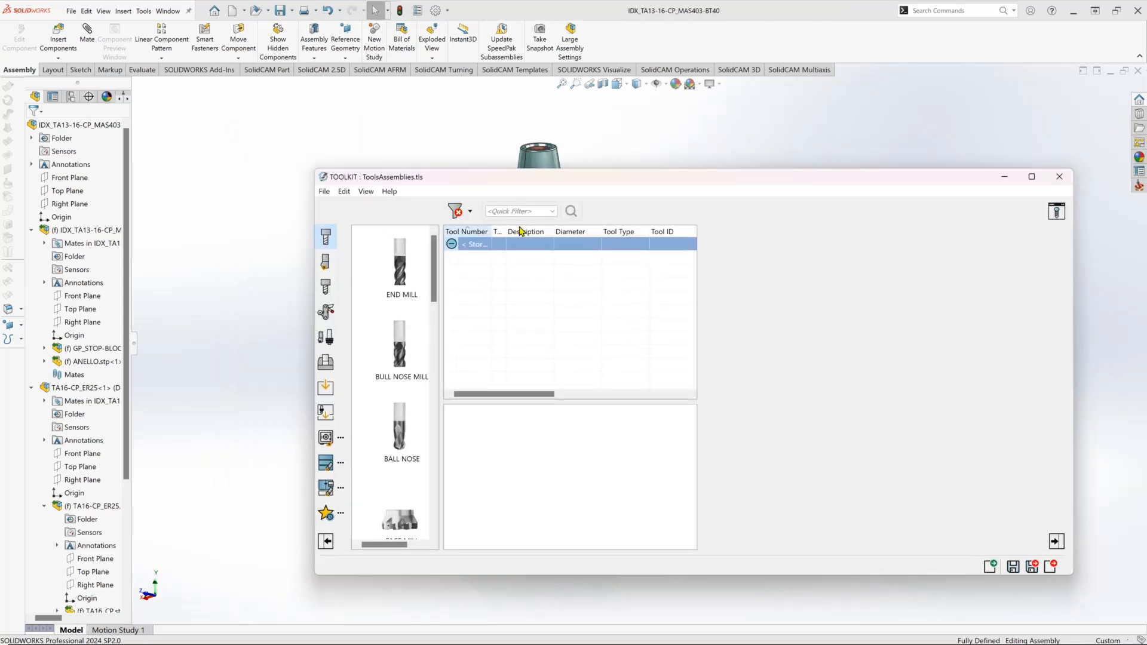
right_click(560, 249)
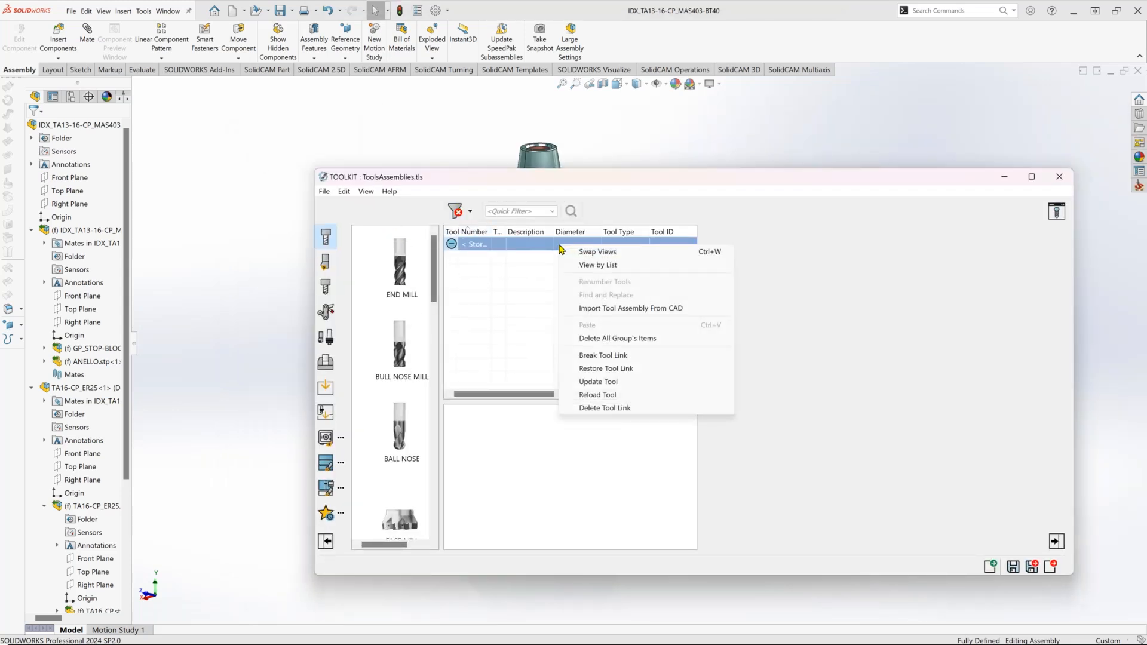
left_click(508, 186)
left_click_drag(508, 186, 777, 206)
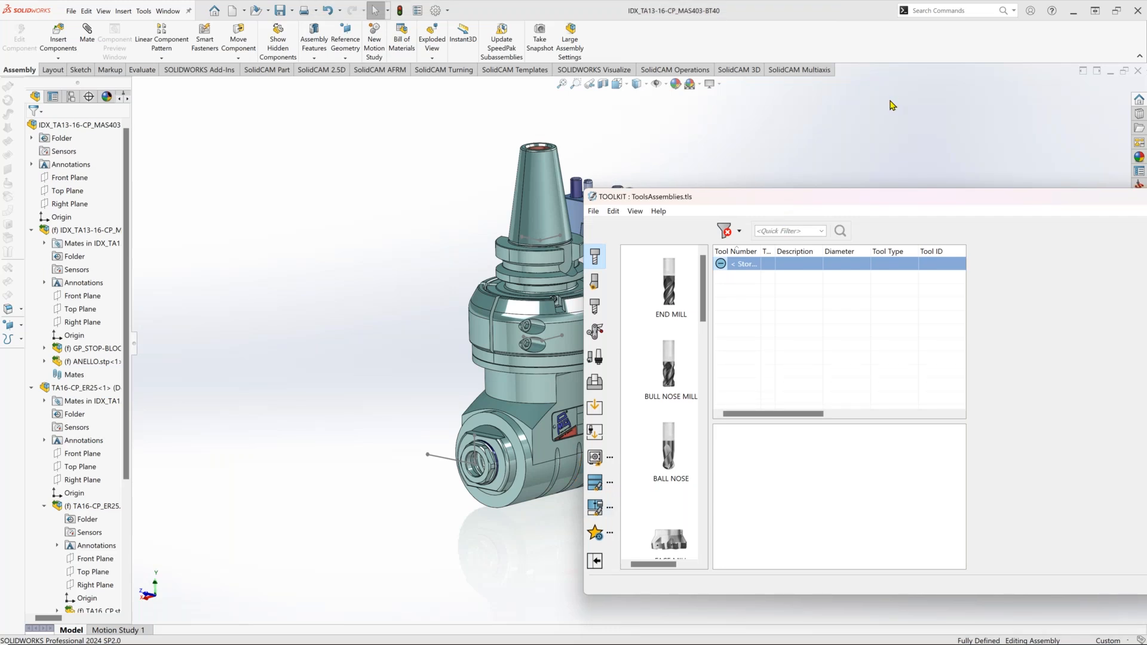
scroll(884, 128, "down", 2)
scroll(458, 607, "up", 2)
scroll(458, 607, "down", 2)
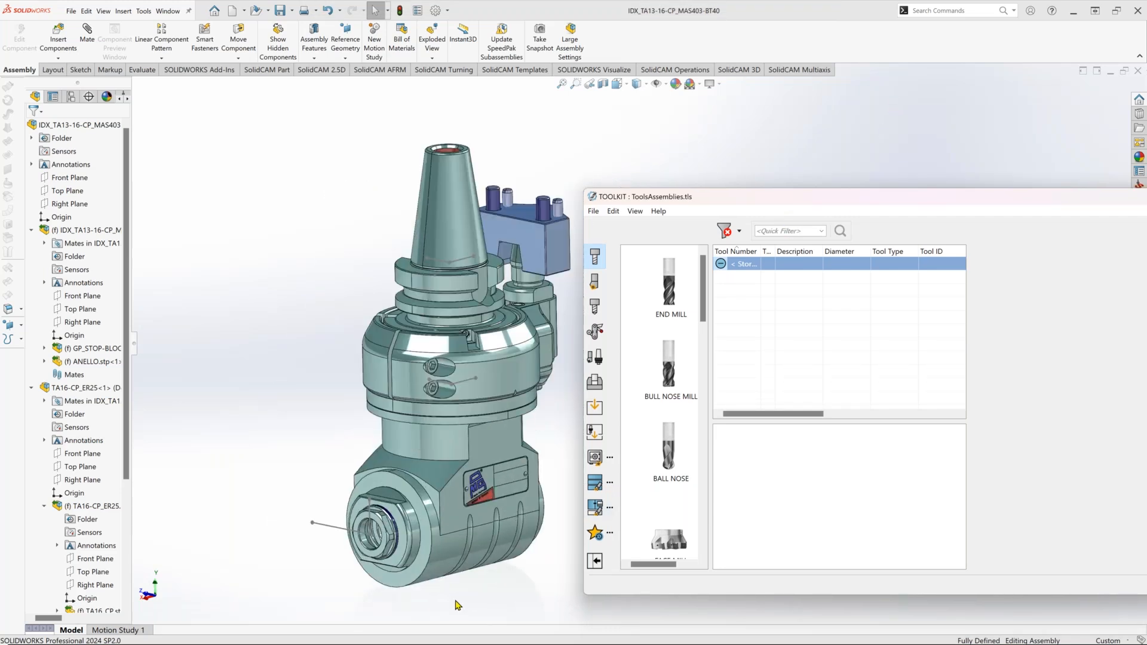
right_click(798, 265)
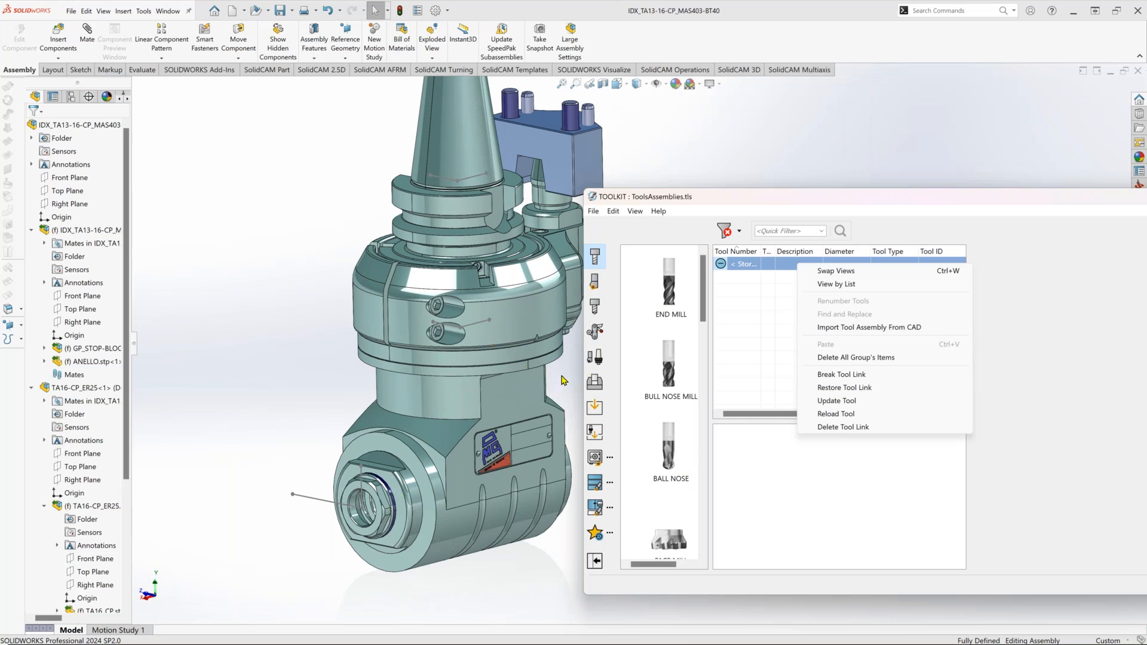
left_click(846, 329)
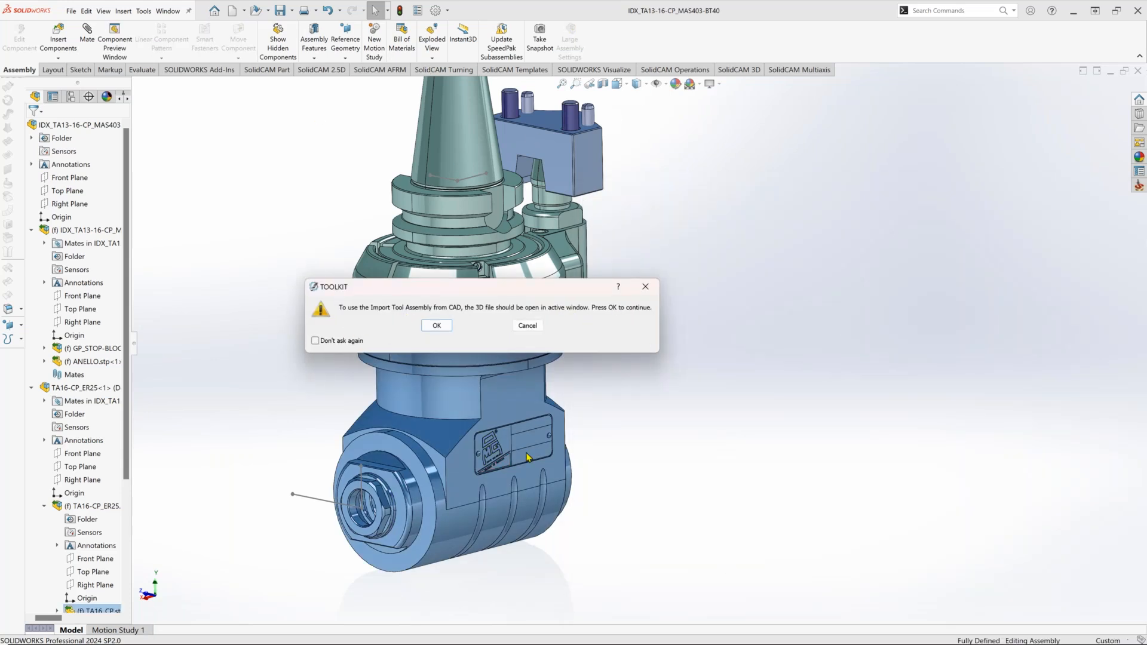
left_click(437, 326)
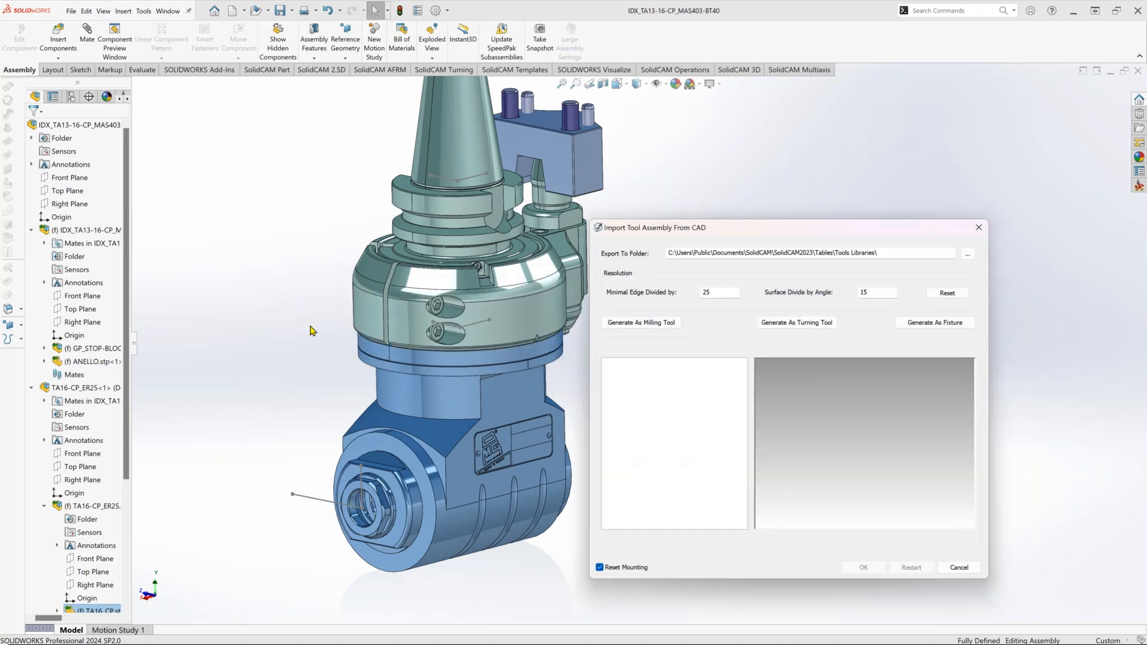
Generate the imported angle head assembly as a milling tool.
left_click_drag(831, 230, 877, 181)
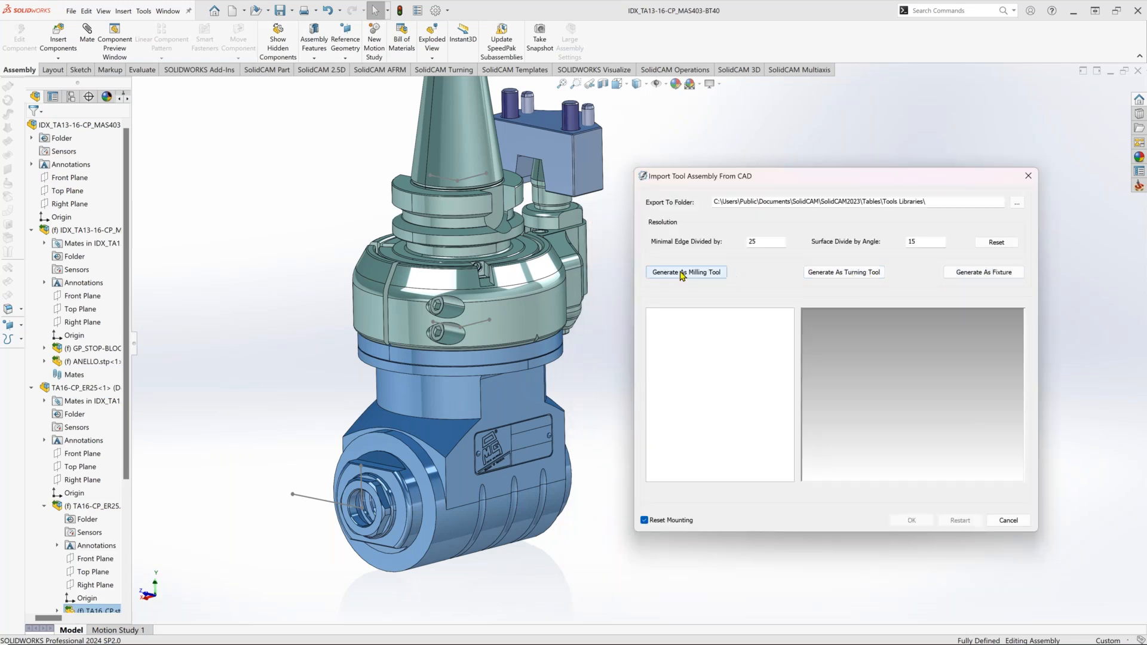
left_click(684, 274)
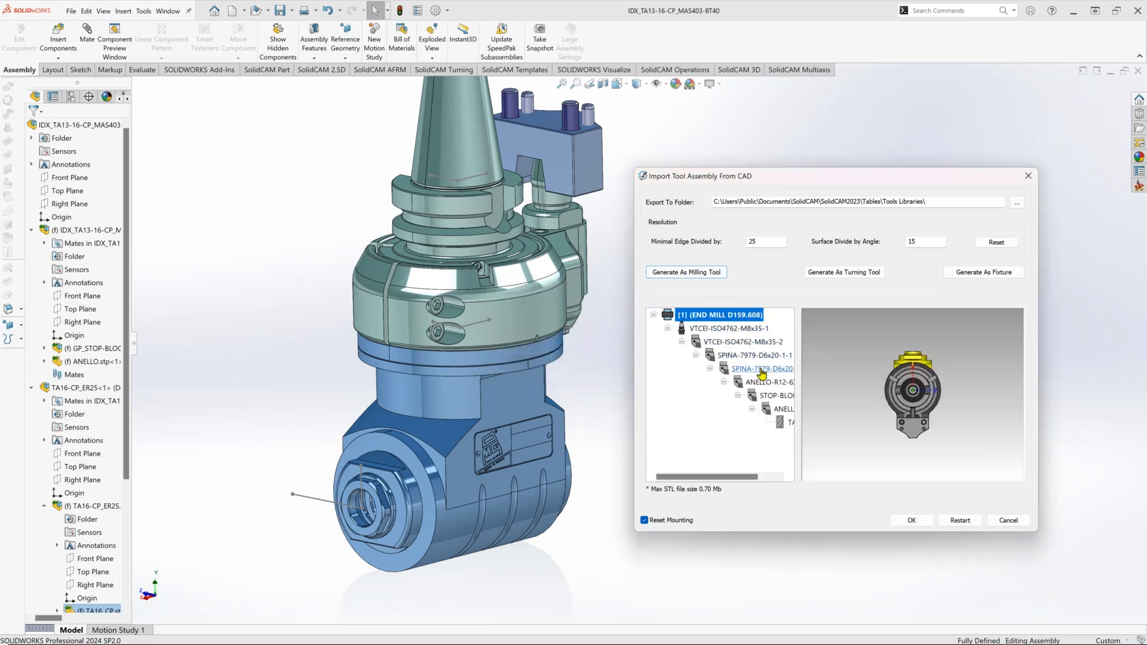
left_click_drag(899, 406, 933, 377)
scroll(724, 388, "down", 2)
Union all components from VTCEI-ISO4762-M8x35-1 through ANELLO-1 into one holder, leaving out TA16-CP-1.
left_click(699, 330)
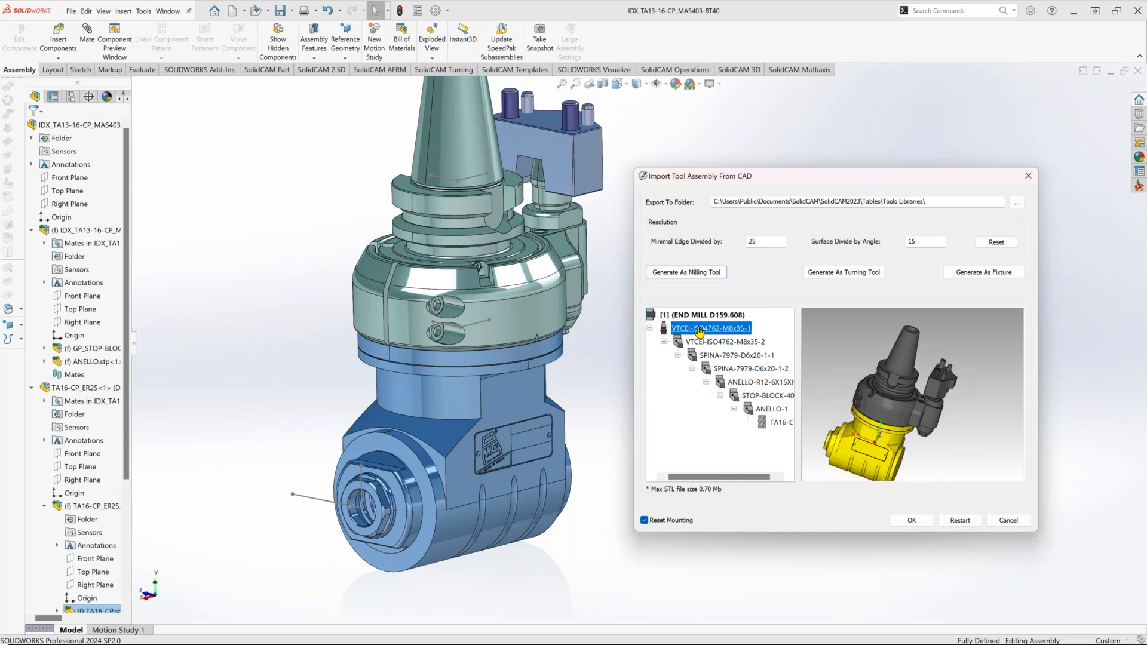
scroll(706, 339, "down", 2)
left_click(712, 341, "ctrl")
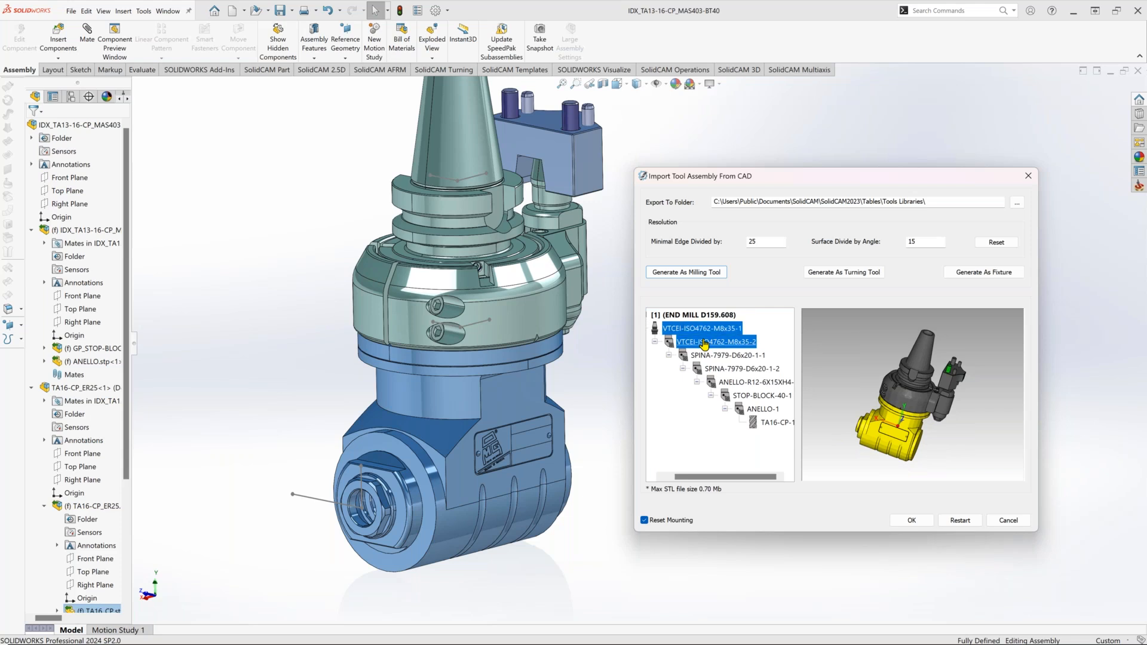
left_click(717, 355, "ctrl")
left_click(727, 369, "ctrl")
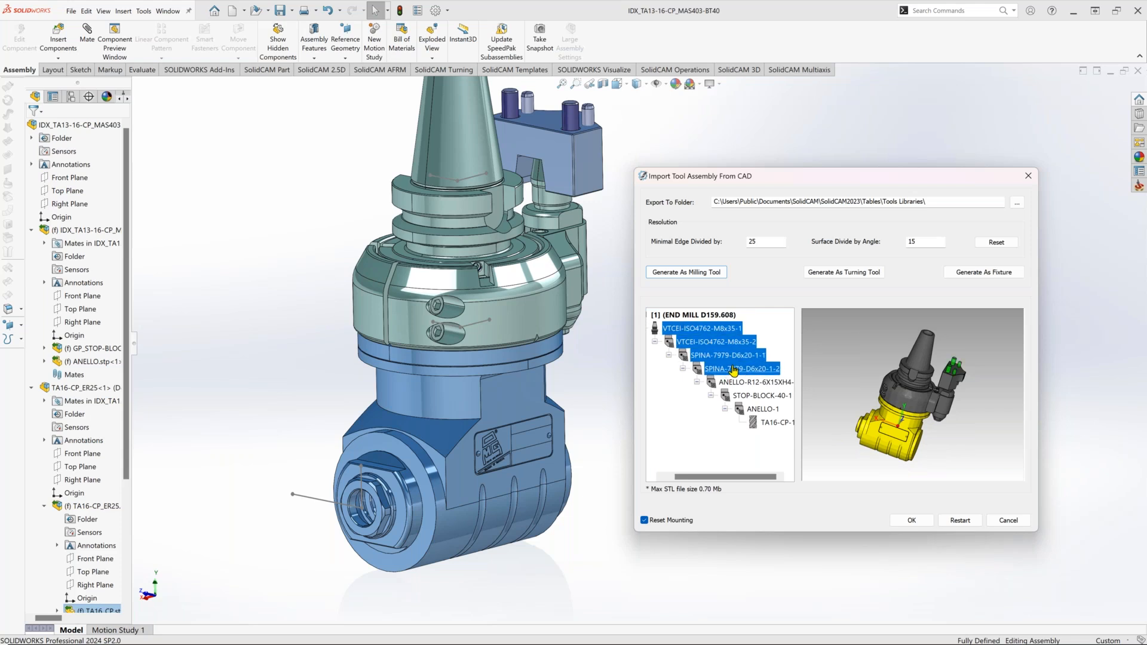
left_click(741, 382, "ctrl")
left_click(749, 396, "ctrl")
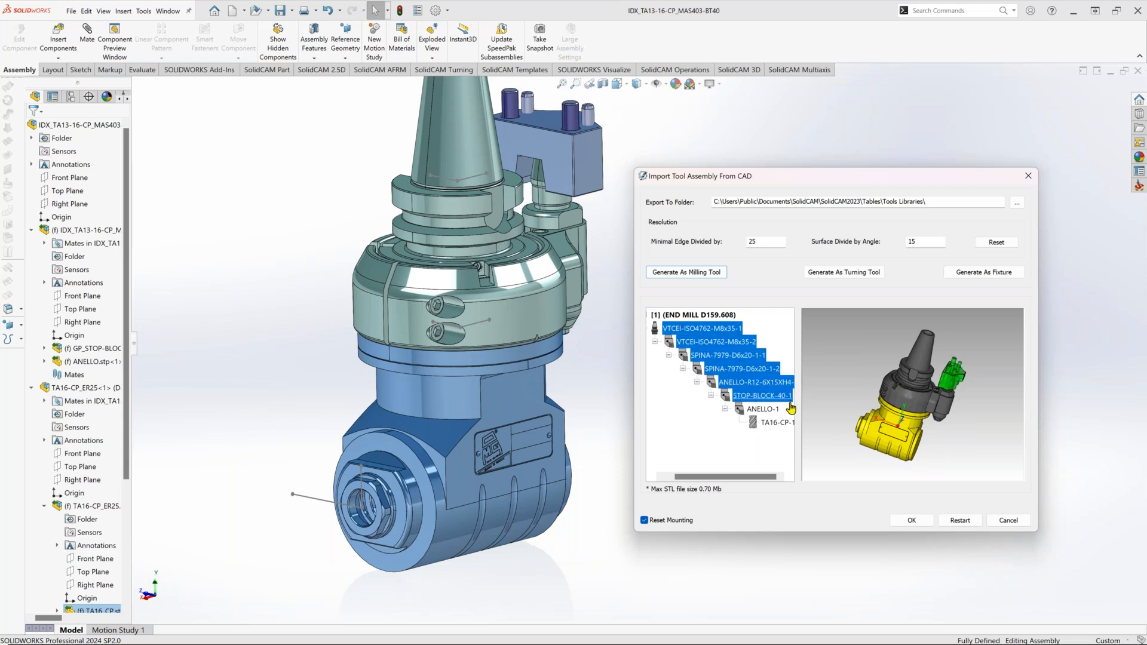
left_click(768, 411, "ctrl")
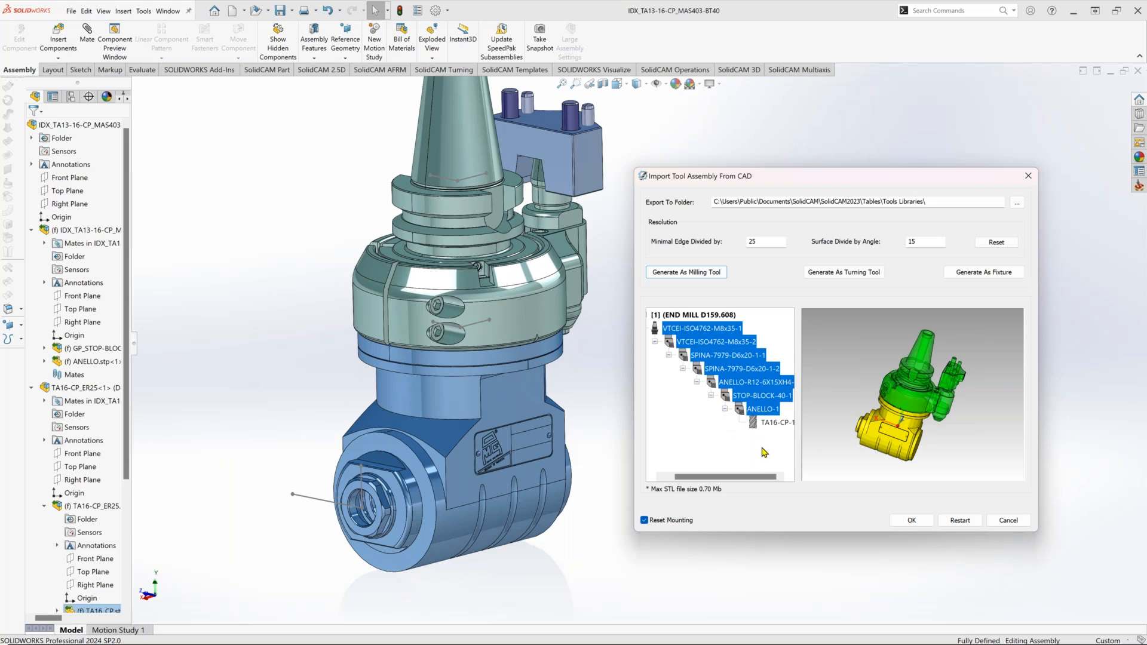
right_click(726, 373)
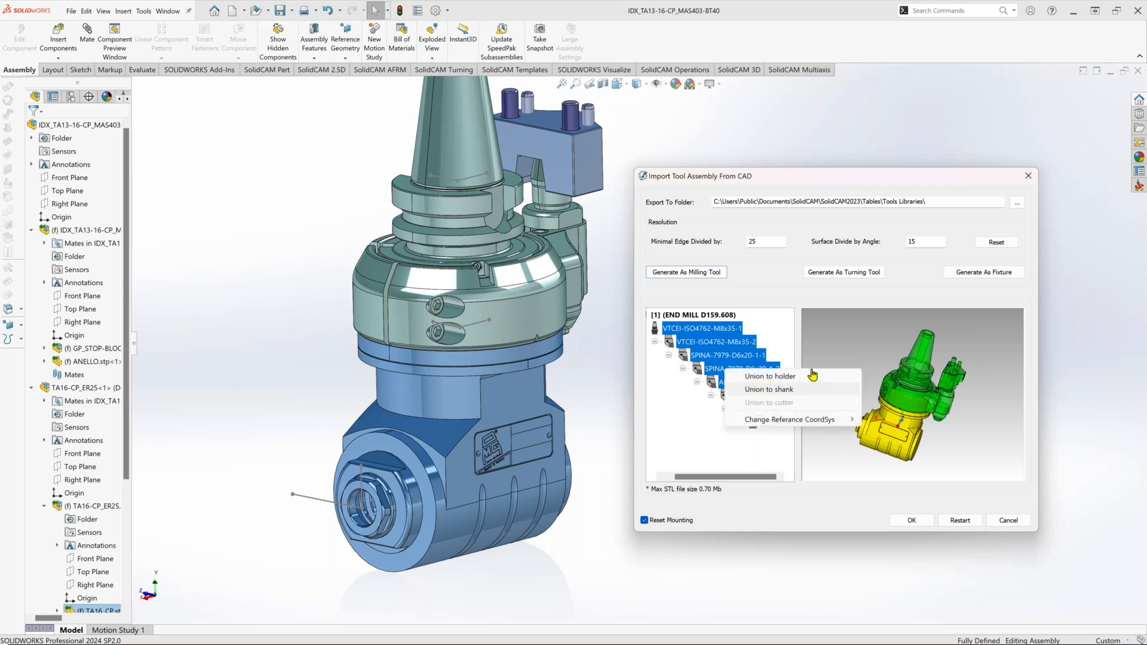
left_click(795, 377)
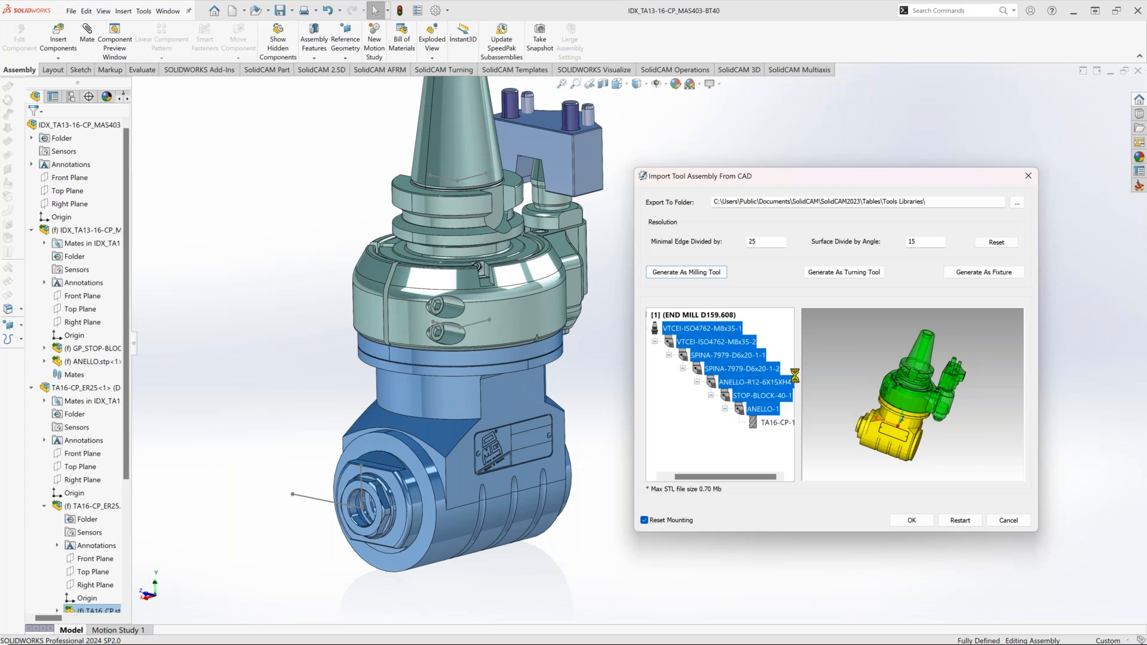
Change the TA16-CP-1 component from a cutter to a holder.
left_click(717, 342)
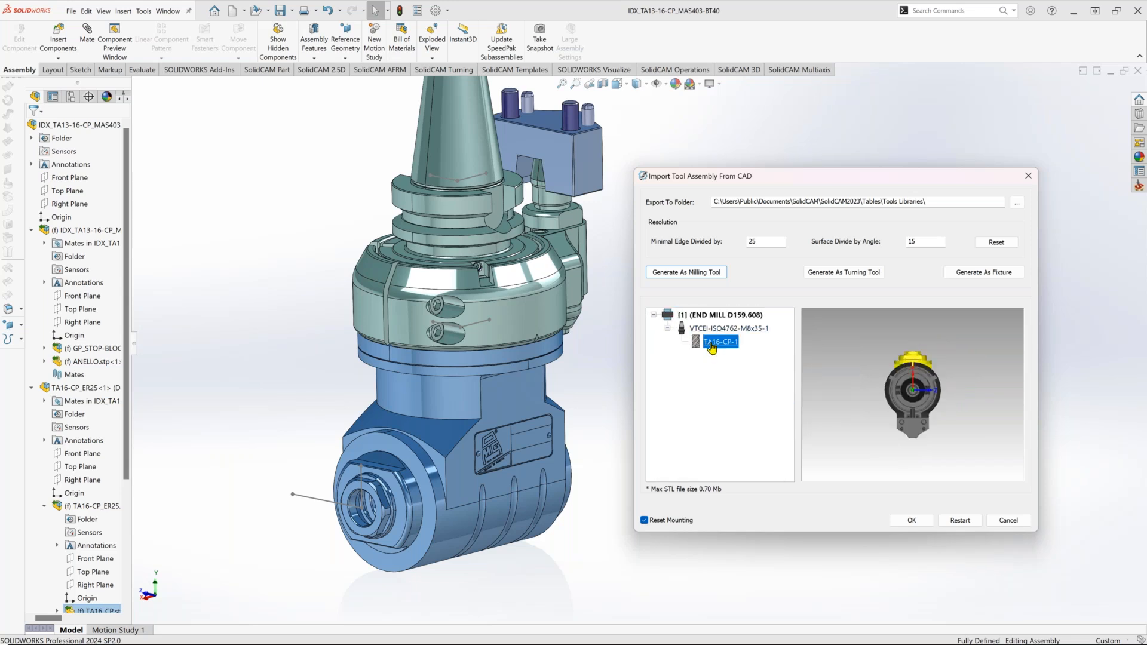
right_click(714, 347)
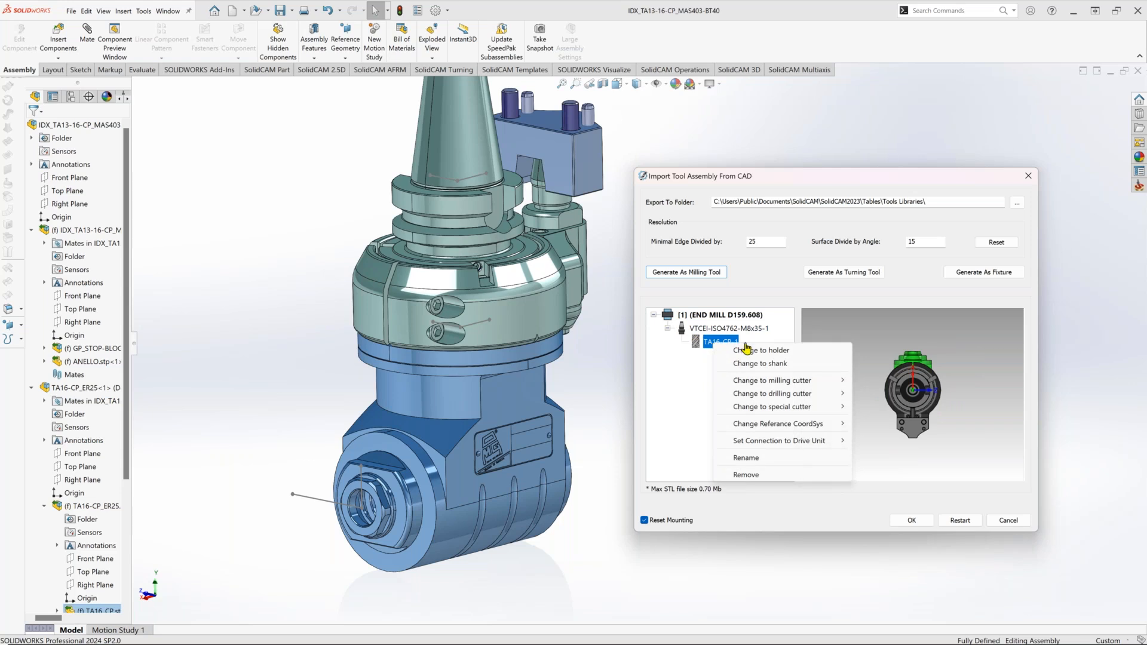
left_click(790, 352)
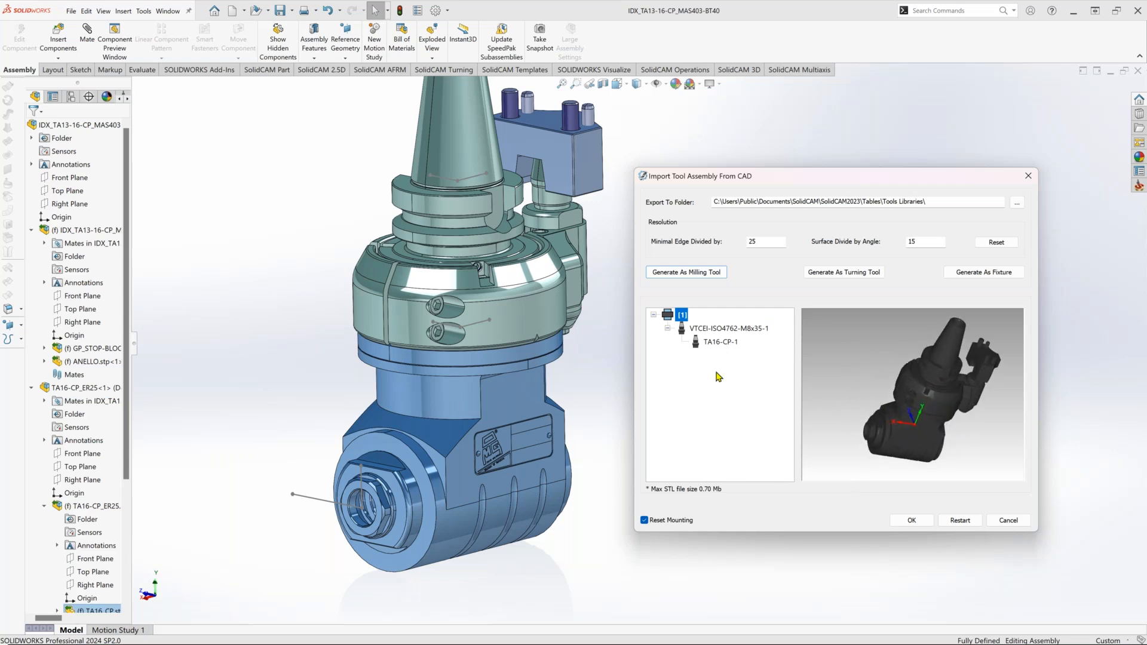
Examine in the preview which parts of the angle head the VTCEI-ISO4762-M8x35-1 and TA16-CP-1 holders cover.
scroll(905, 445, "up", 2)
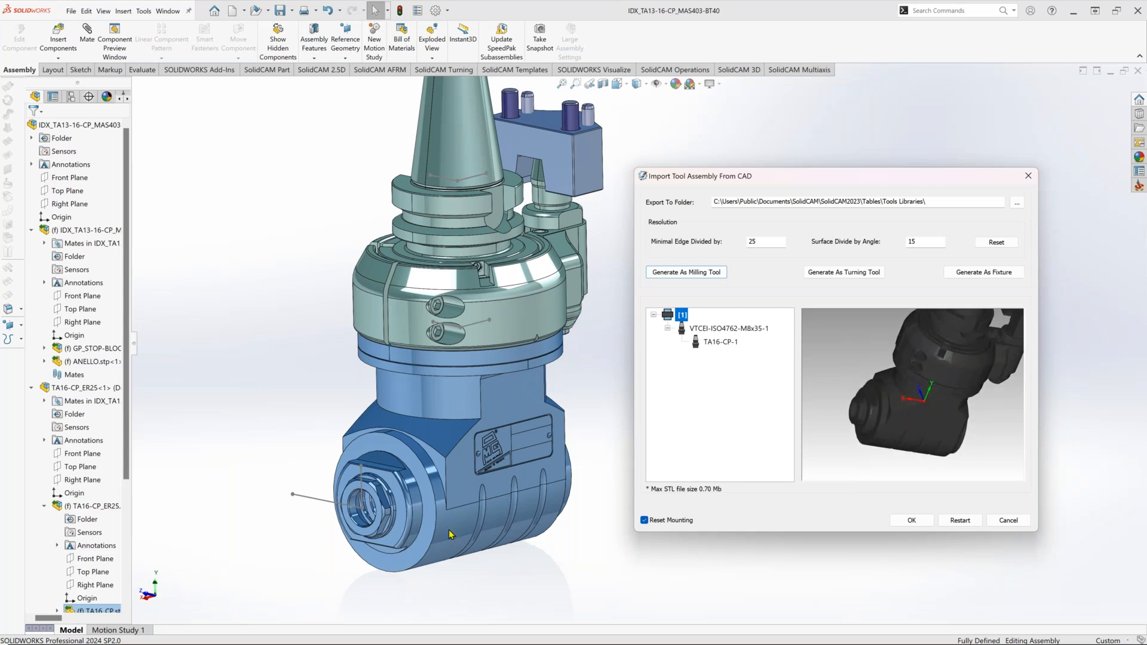
middle_click_drag(976, 400, 981, 352)
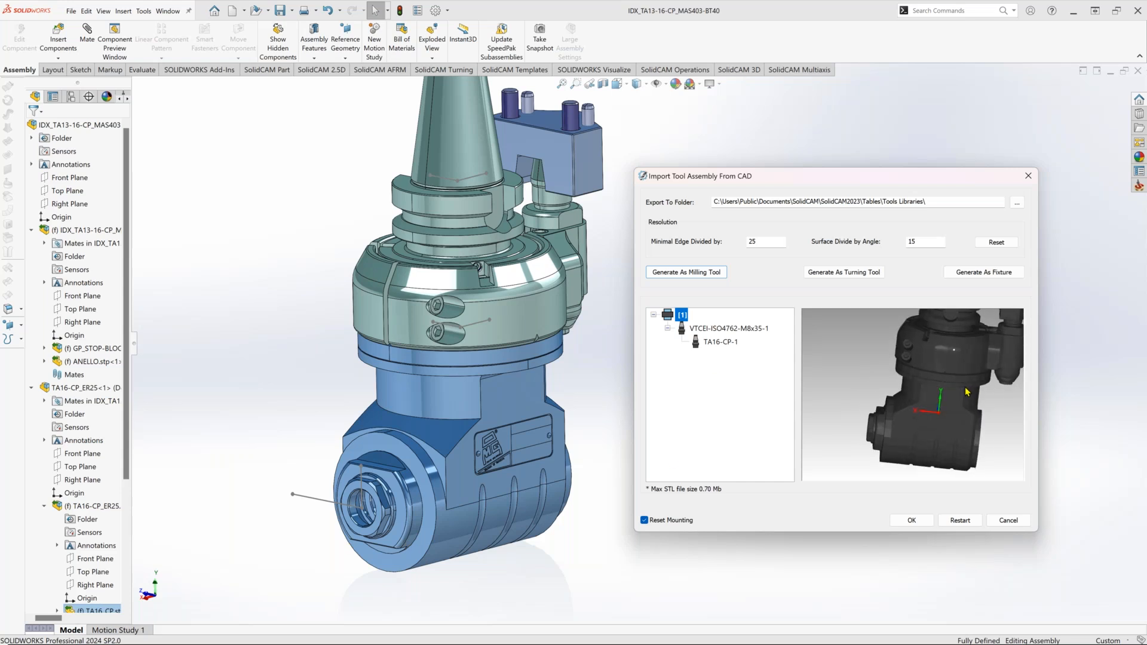
scroll(980, 352, "down", 2)
scroll(980, 351, "up", 3)
left_click(703, 329)
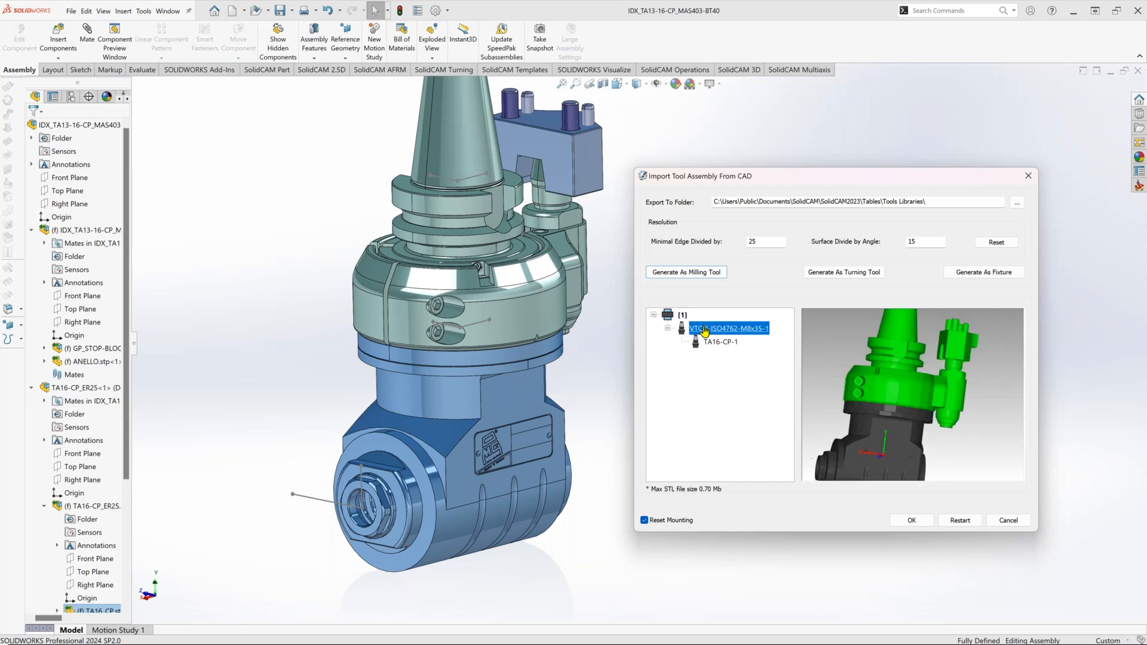
left_click(717, 342)
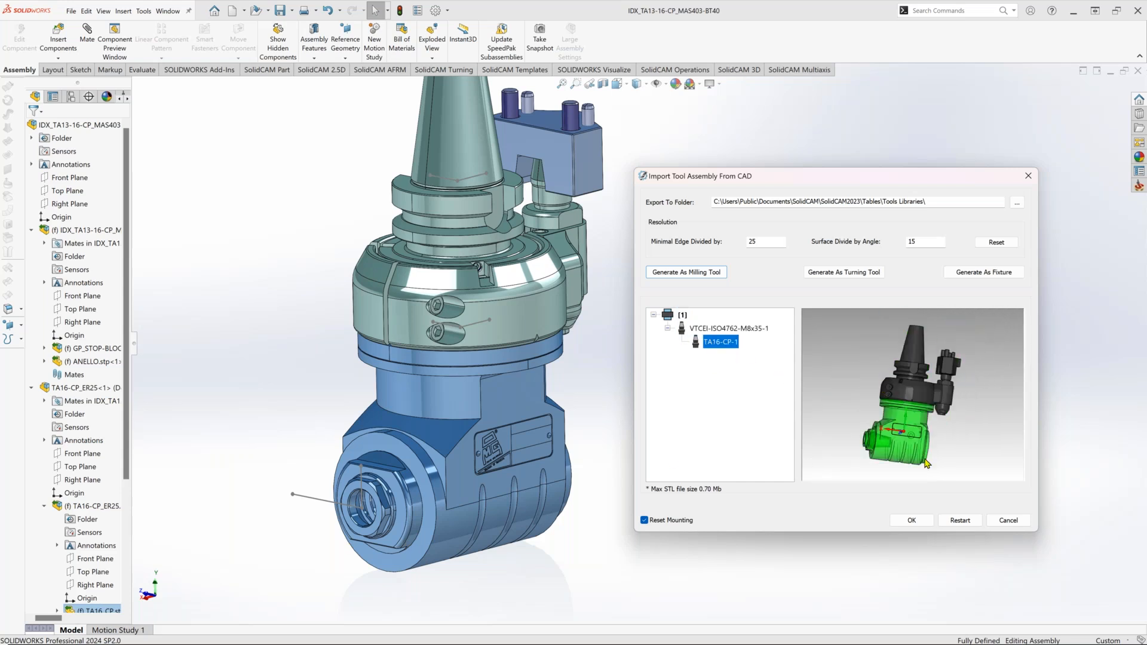
scroll(911, 395, "up", 1)
mouse_move(910, 399)
middle_mouse_down()
mouse_move(935, 418)
mouse_move(923, 388)
middle_mouse_up()
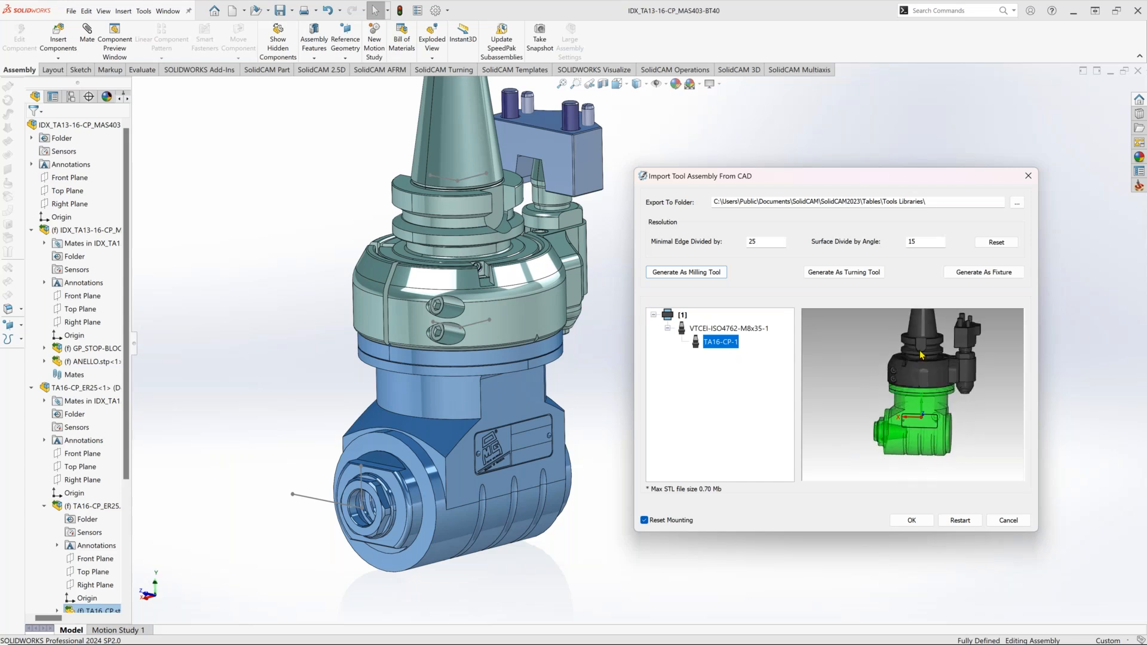
left_click(711, 328)
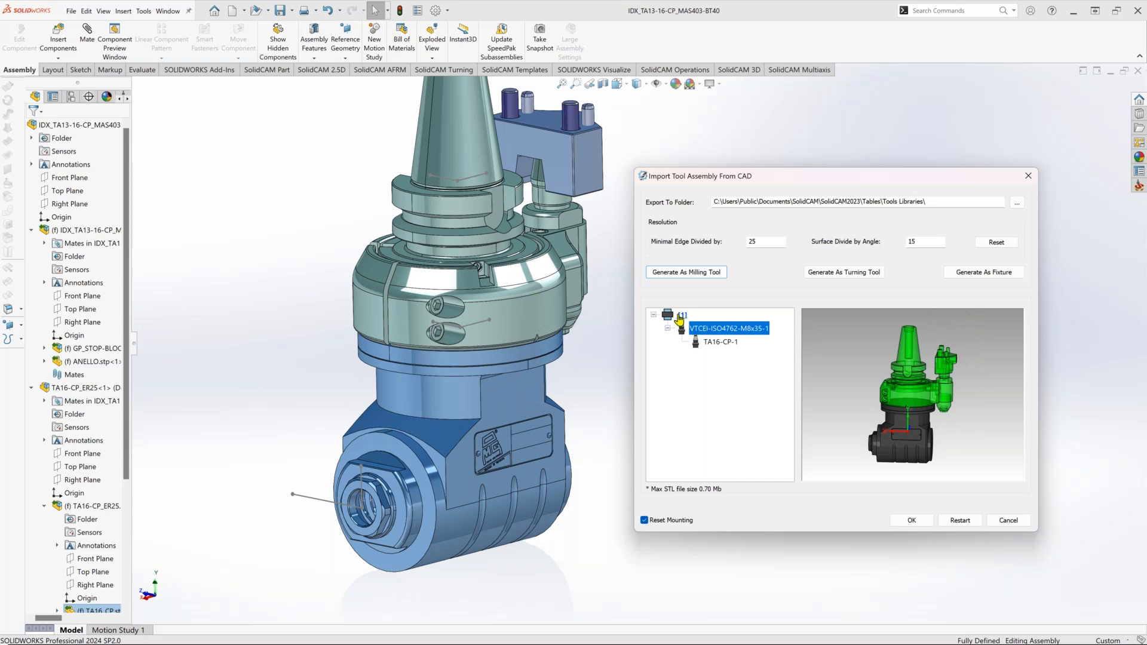
left_click(681, 316)
Set the reference coordinate system of the VTCEI-ISO4762-M8x35-1 holder to Coordinate System1.
right_click(725, 327)
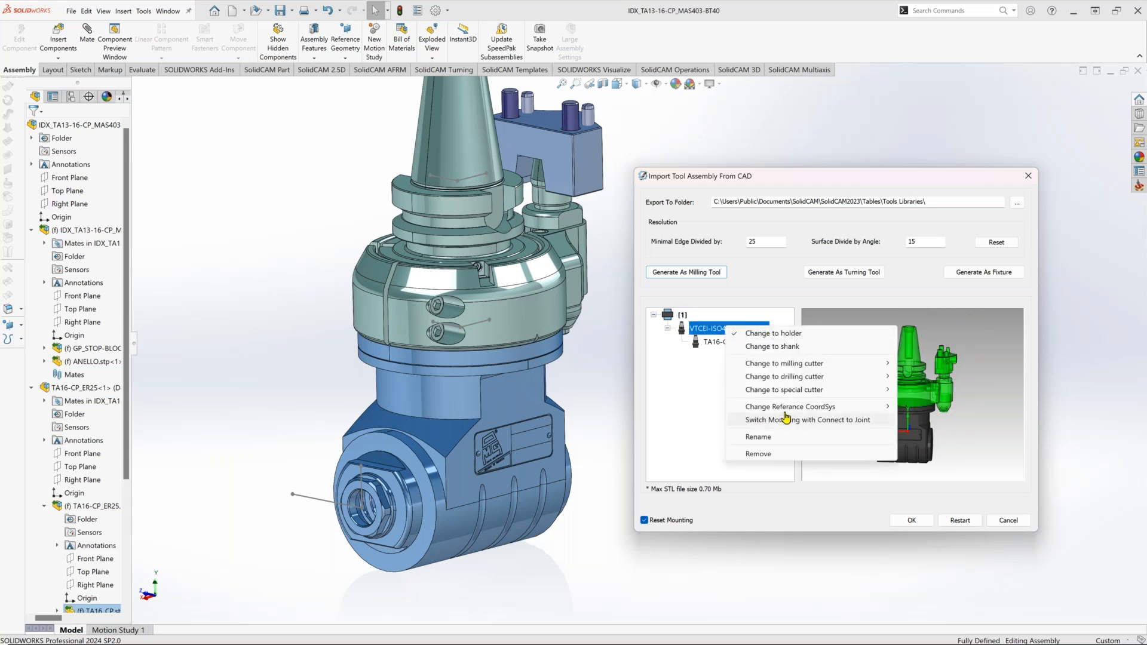
mouse_move(859, 408)
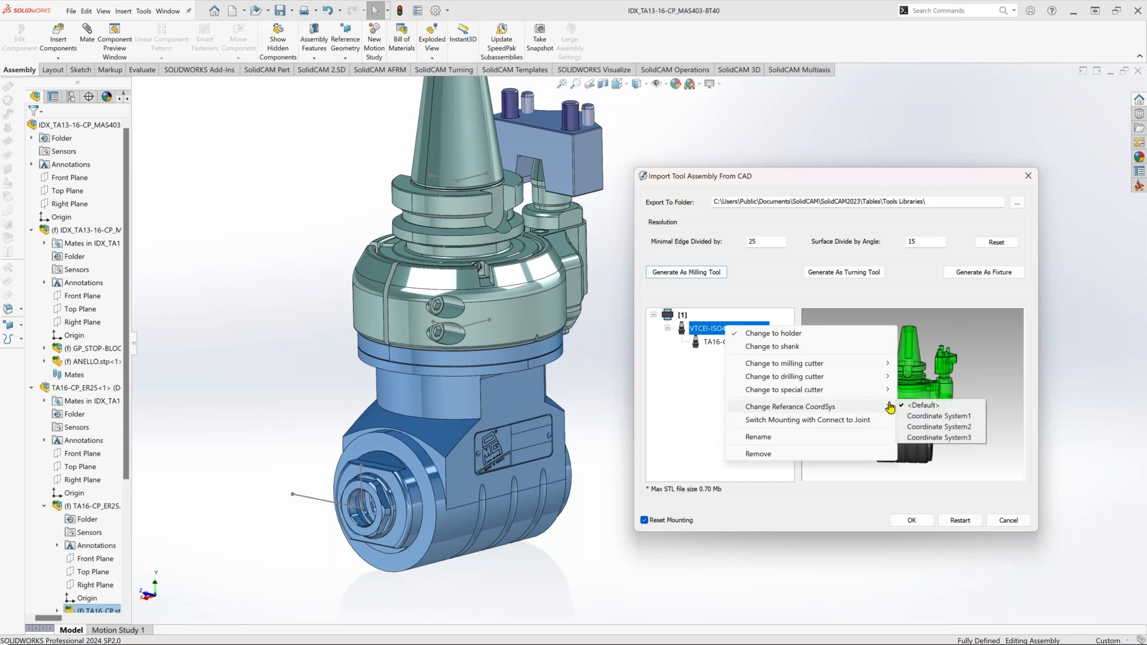
left_click(922, 417)
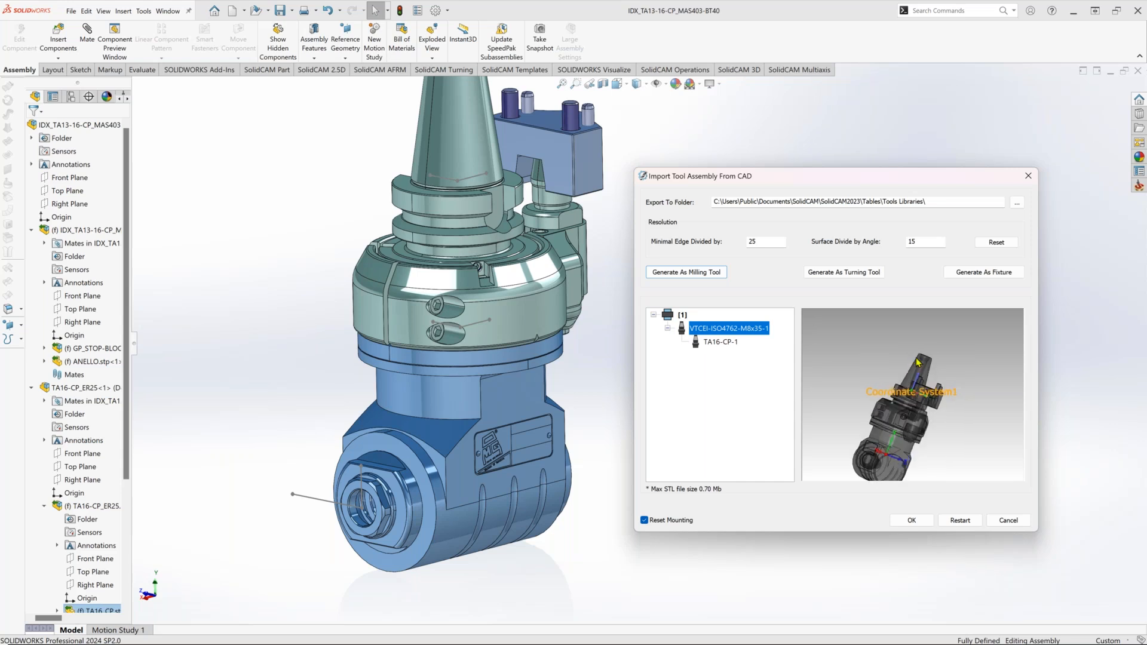
Set the reference coordinate system of the TA16-CP-1 holder to Coordinate System2 and check its position in the preview.
scroll(930, 389, "up", 2)
middle_click_drag(930, 390, 905, 386)
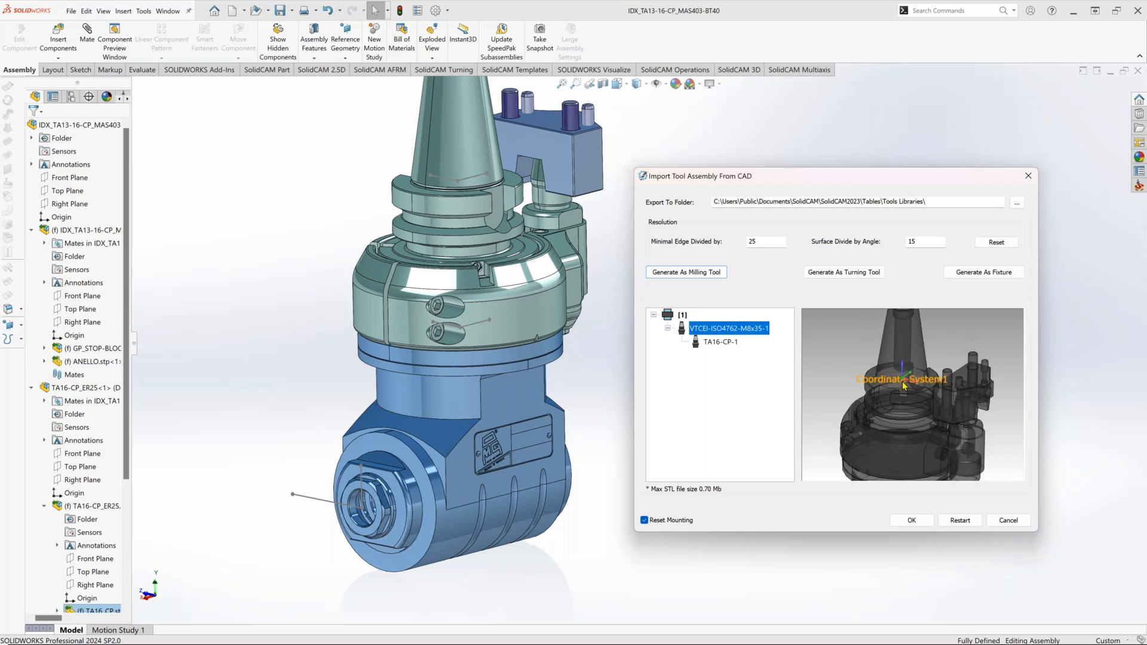
right_click(709, 344)
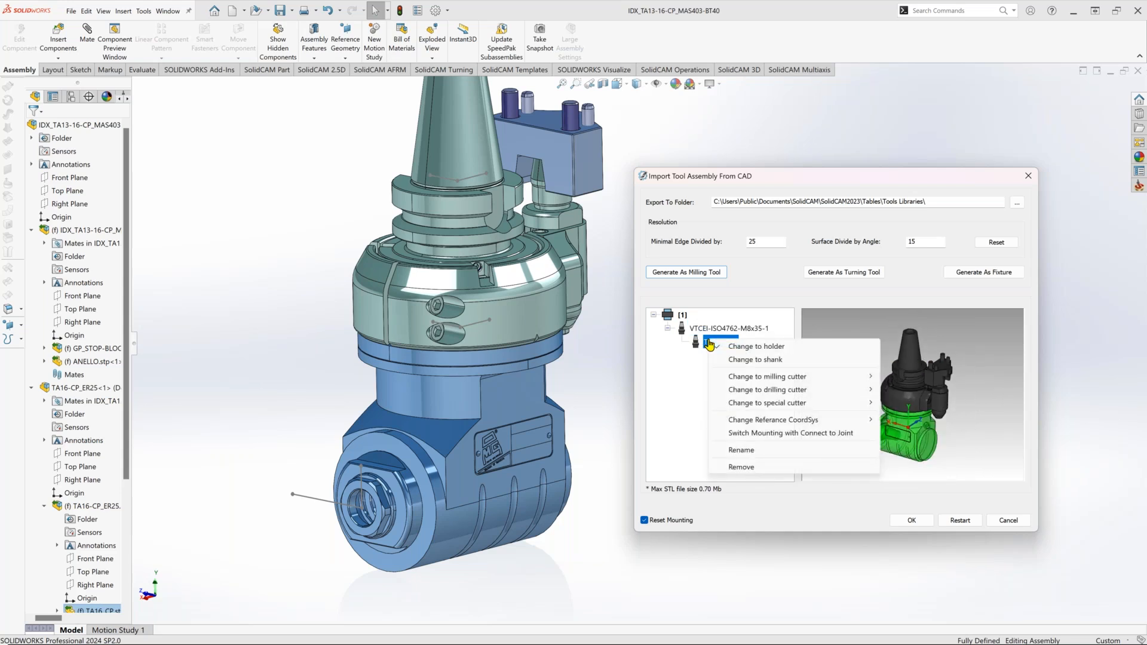
mouse_move(833, 423)
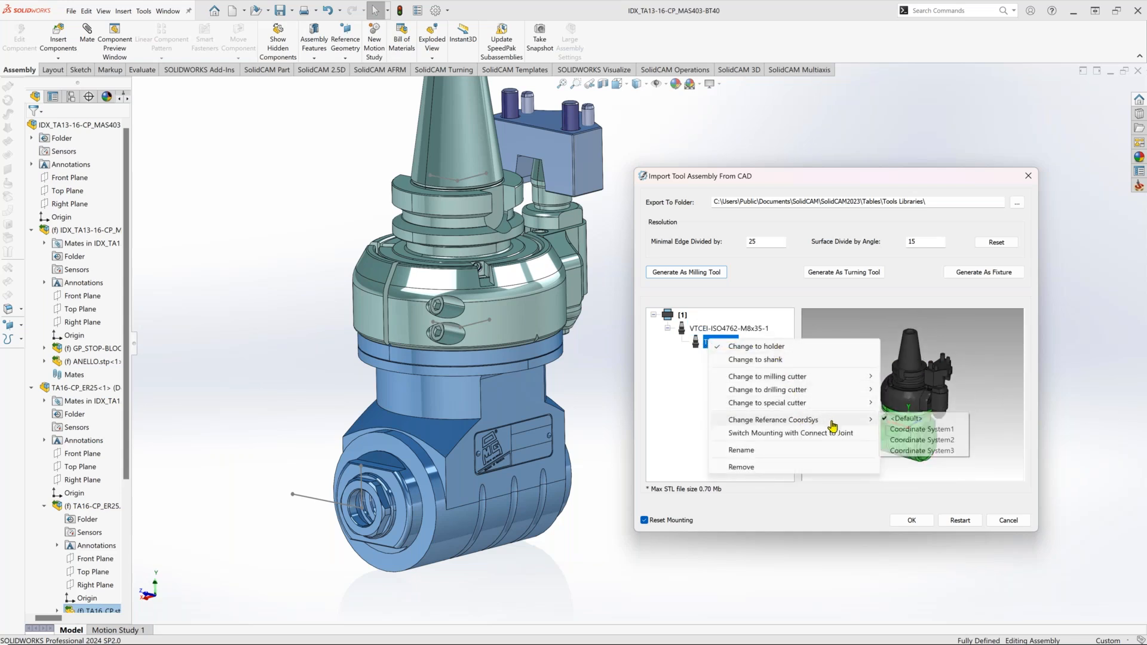
left_click(913, 441)
scroll(879, 431, "up", 6)
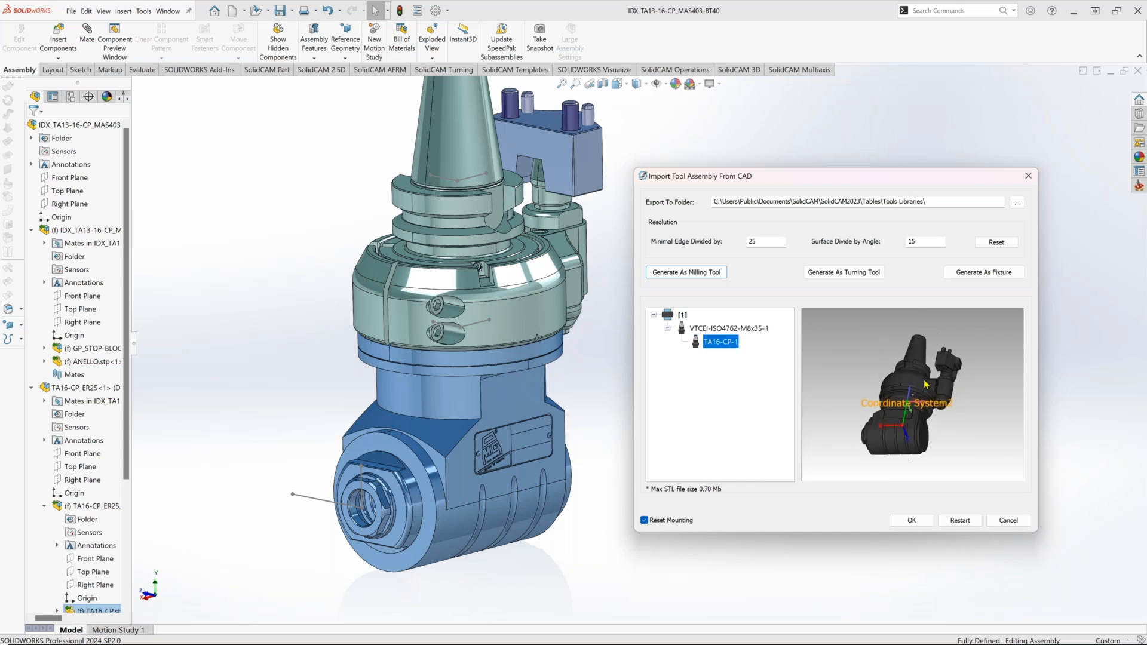
middle_click_drag(879, 418, 890, 416)
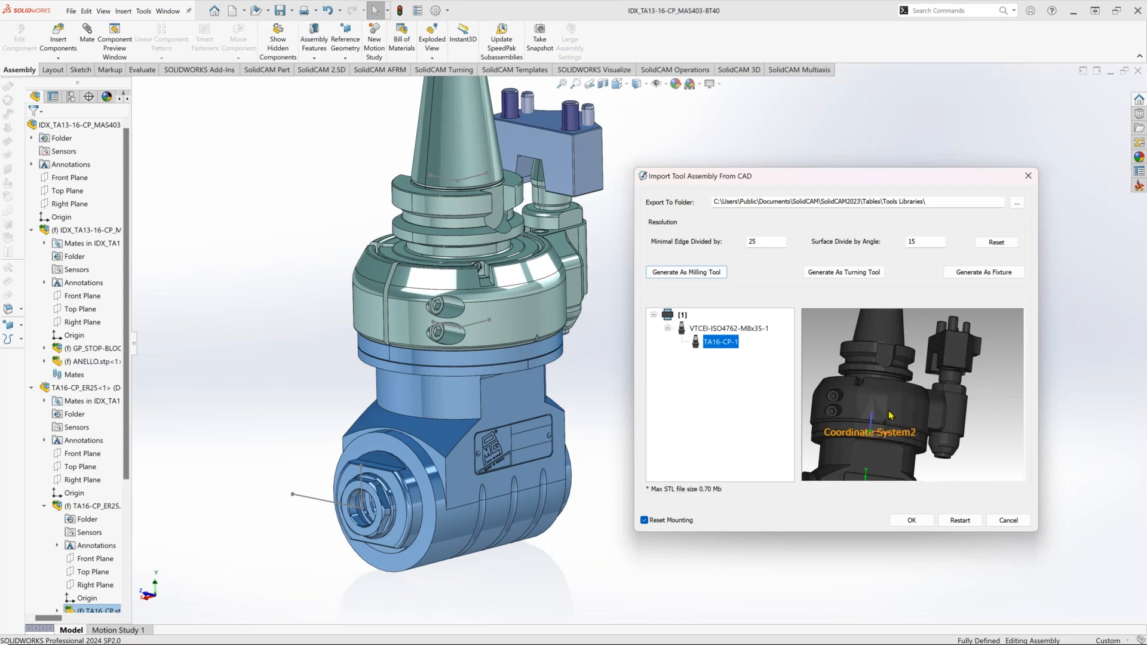
scroll(870, 435, "down", 4)
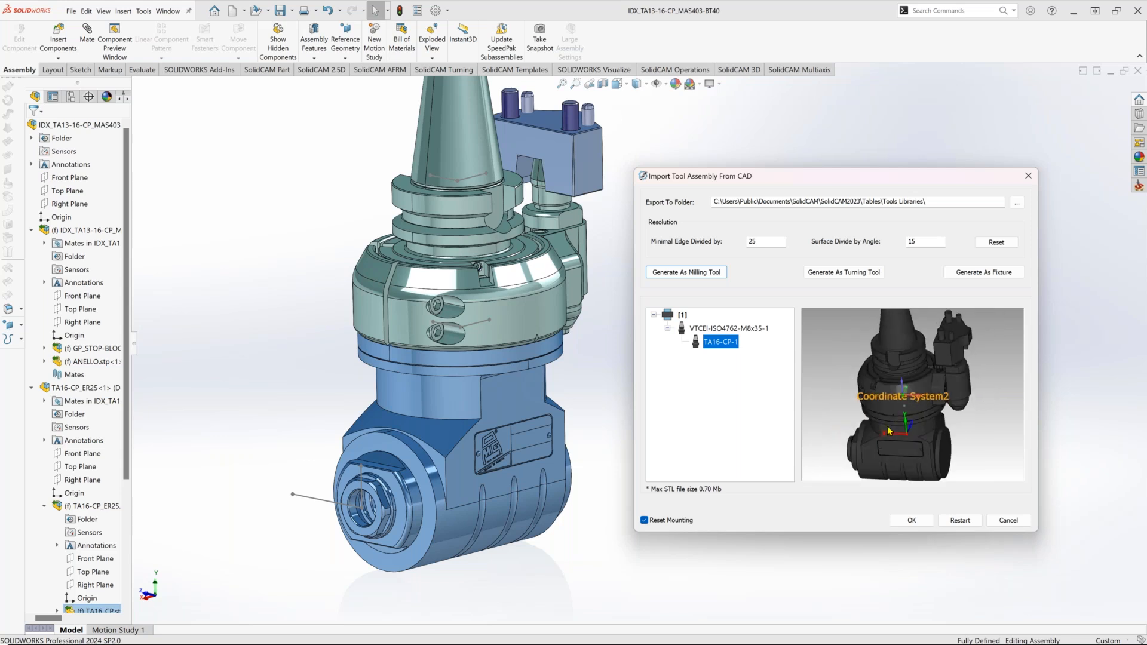
Try to import the configured holder assembly into the tool library.
right_click(711, 343)
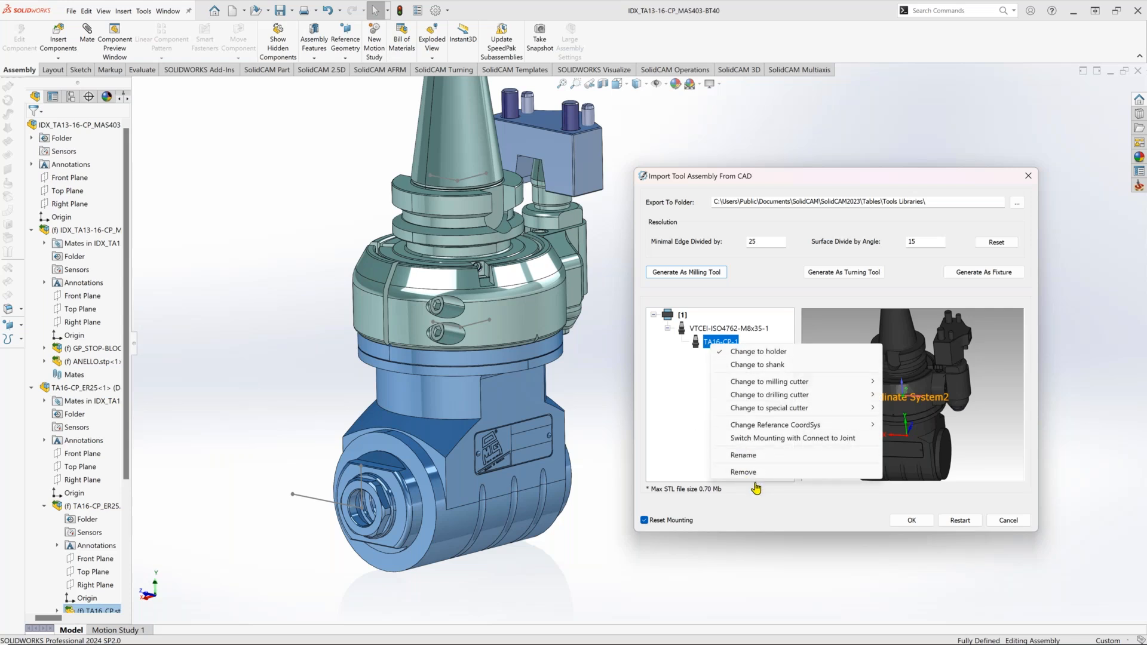
left_click(680, 441)
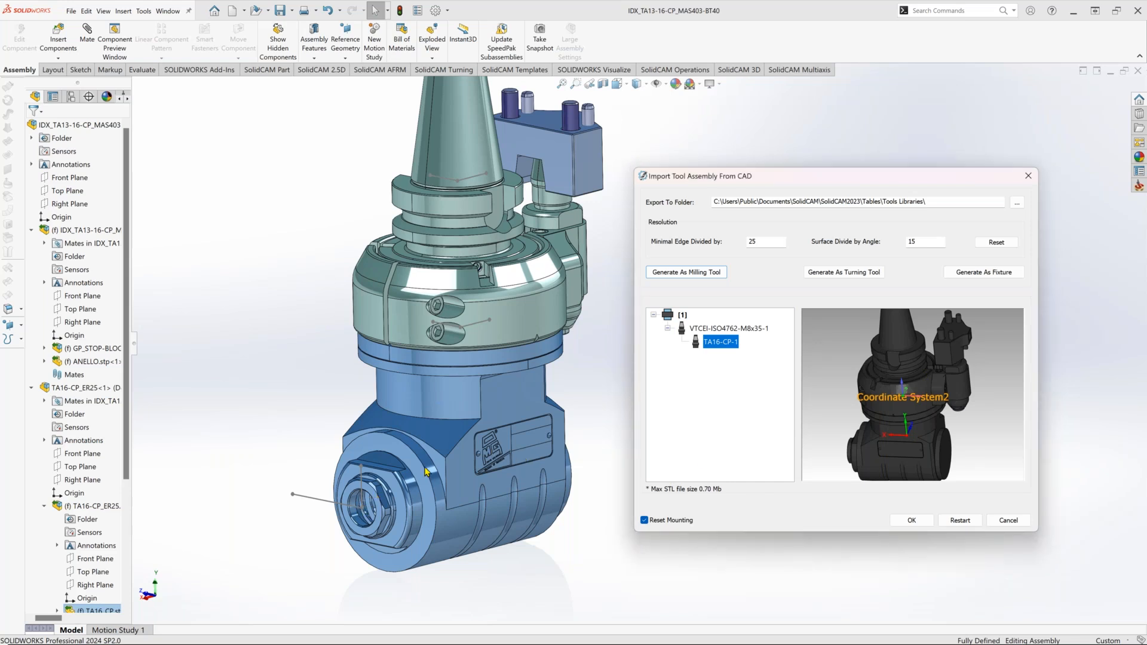
left_click(913, 521)
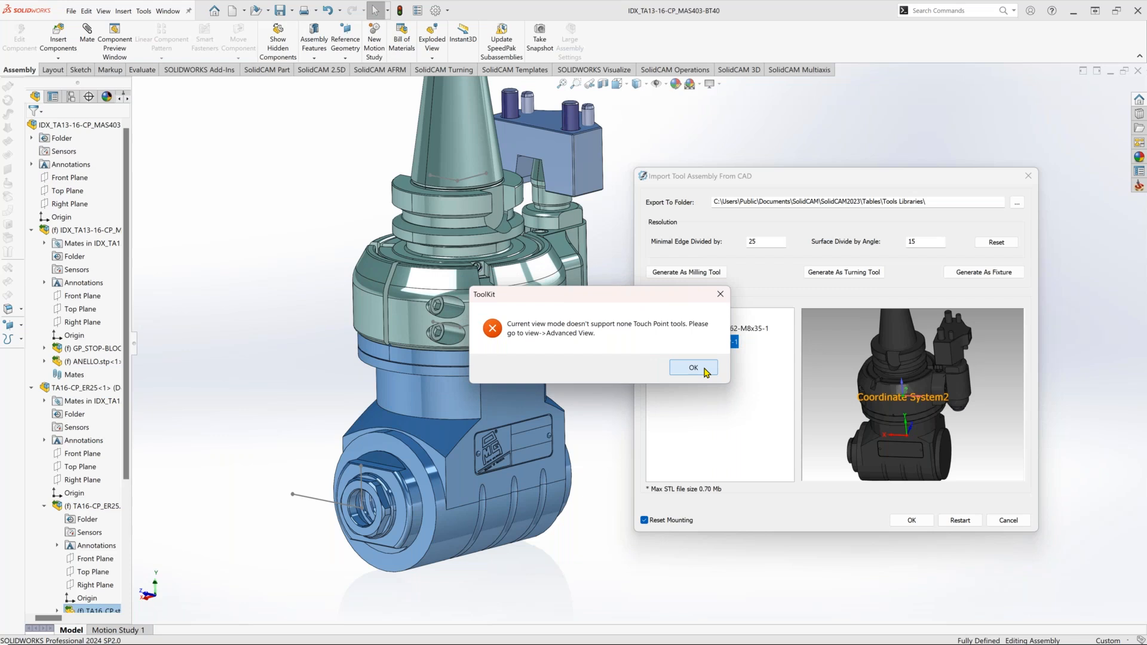
left_click(694, 367)
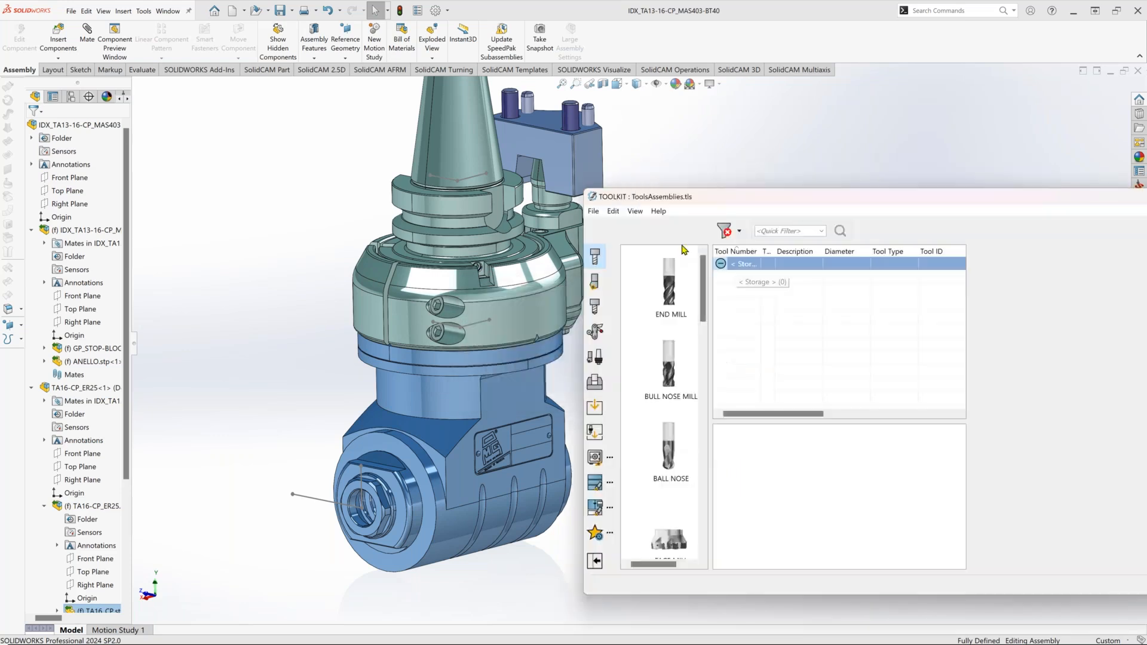
Switch the toolkit to Advanced View and generate the CAD assembly again as a milling tool.
left_click(636, 211)
left_click(674, 238)
left_click(753, 166)
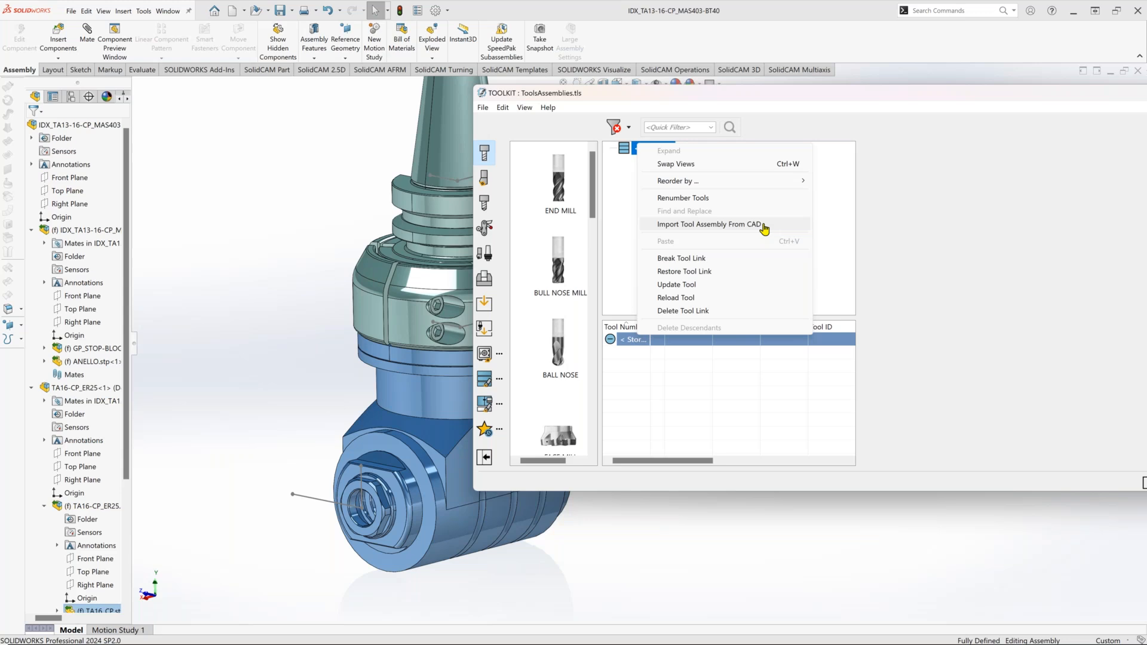
left_click(764, 225)
left_click(440, 326)
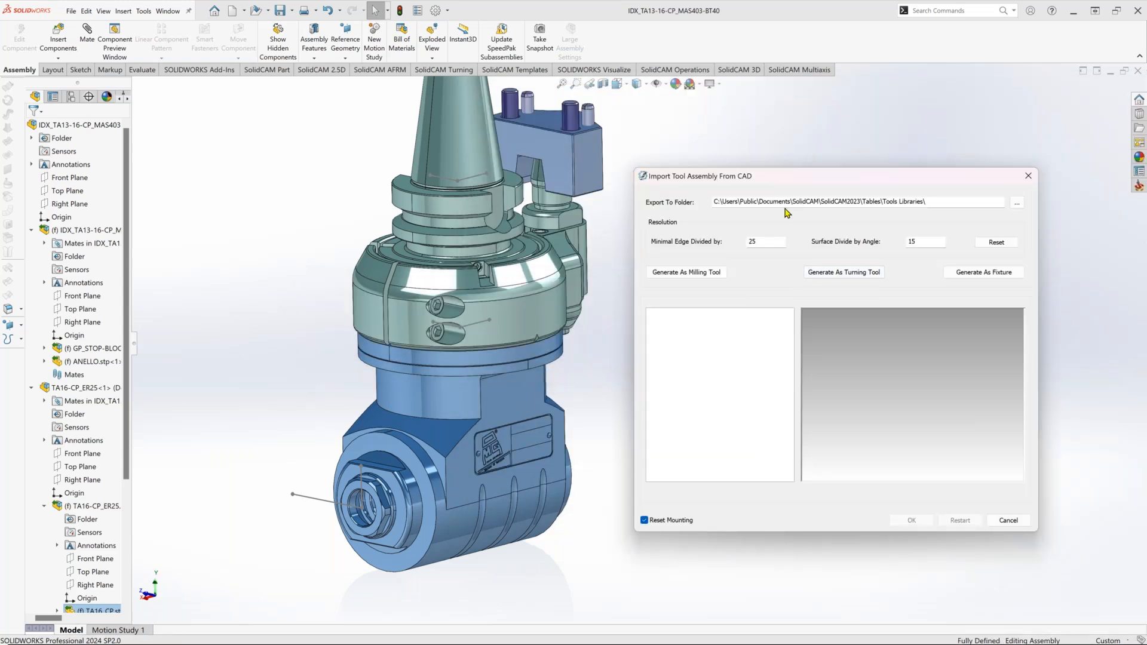
left_click(720, 274)
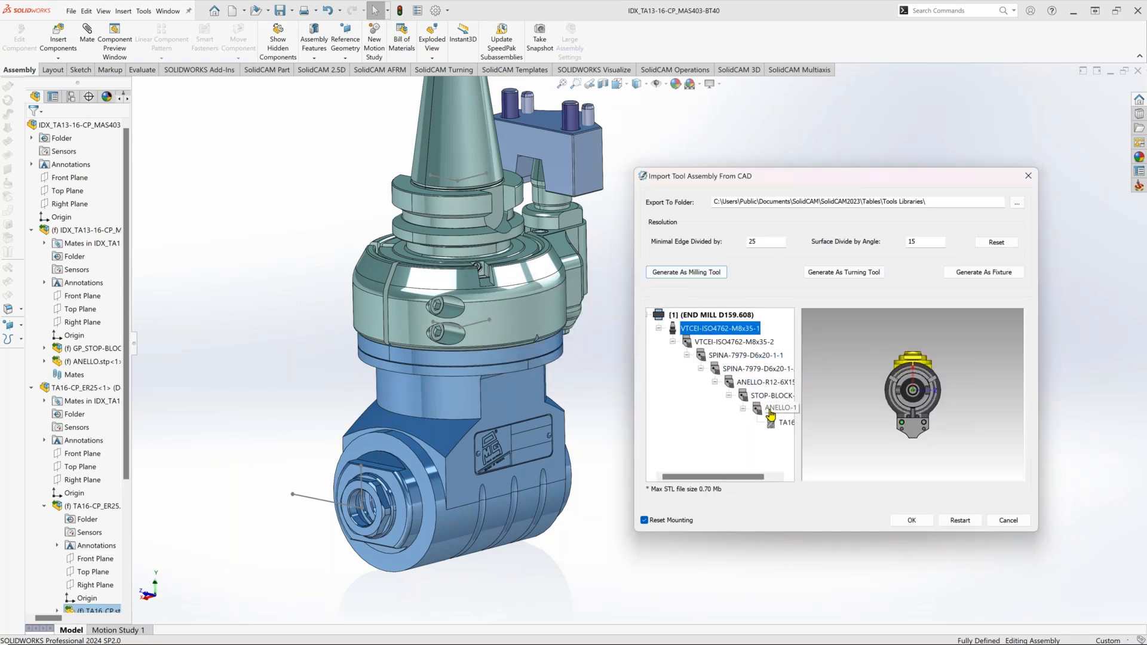
Union the components from VTCEI-ISO4762-M8x35-1 through ANELLO-1 into one holder and change TA16-CP-1 to a holder.
left_click(763, 408, "shift")
right_click(768, 409)
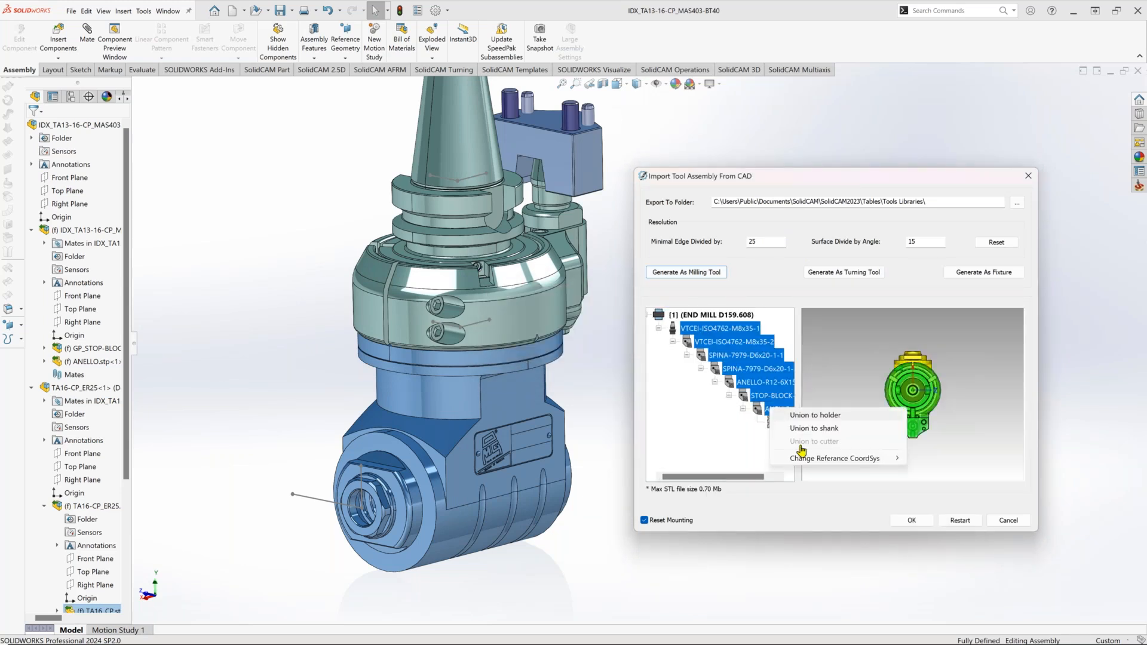
left_click(840, 415)
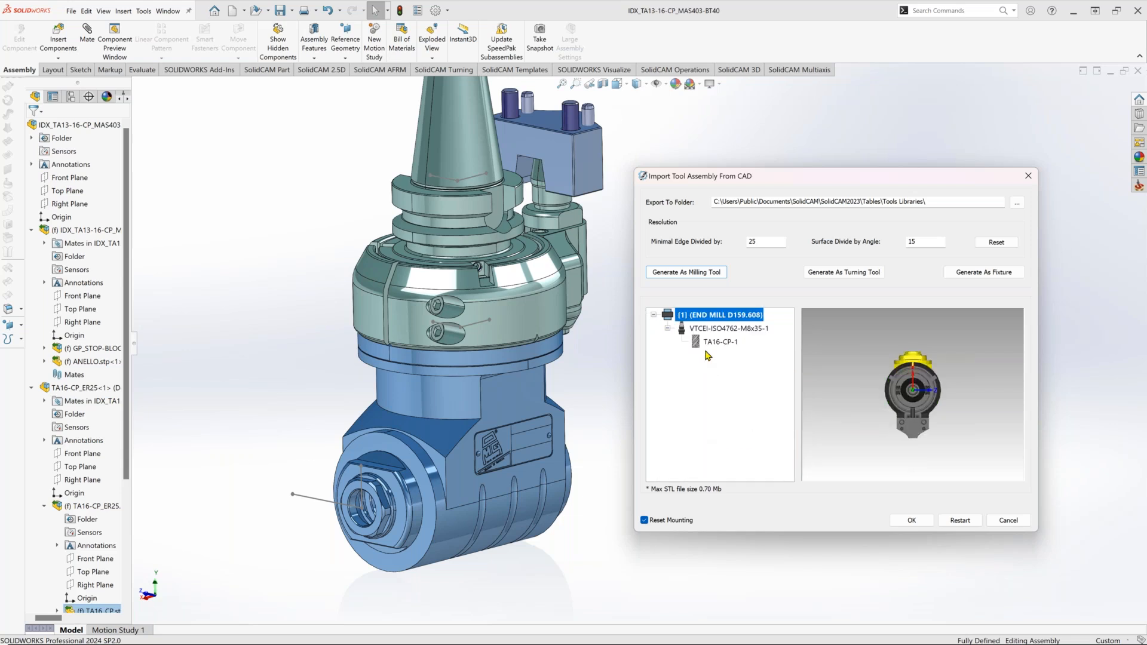
right_click(714, 345)
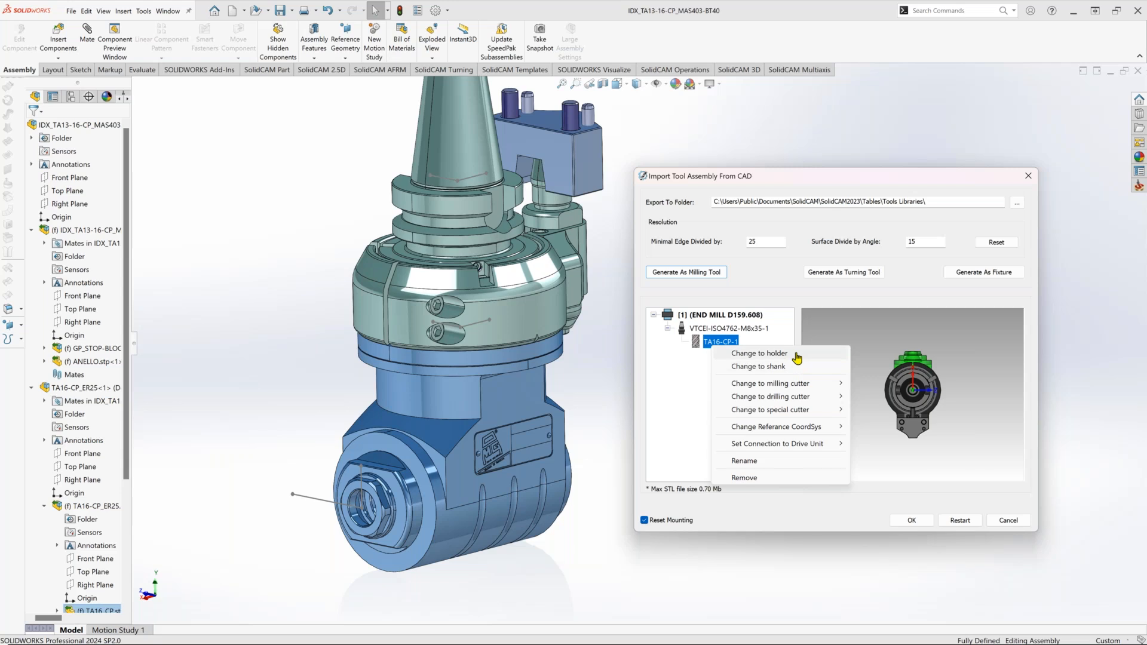
left_click(759, 353)
Assign Coordinate System1 as the reference coordinate system of the VTCEI-ISO4762-M8x35-1 holder.
left_click(731, 329)
right_click(731, 329)
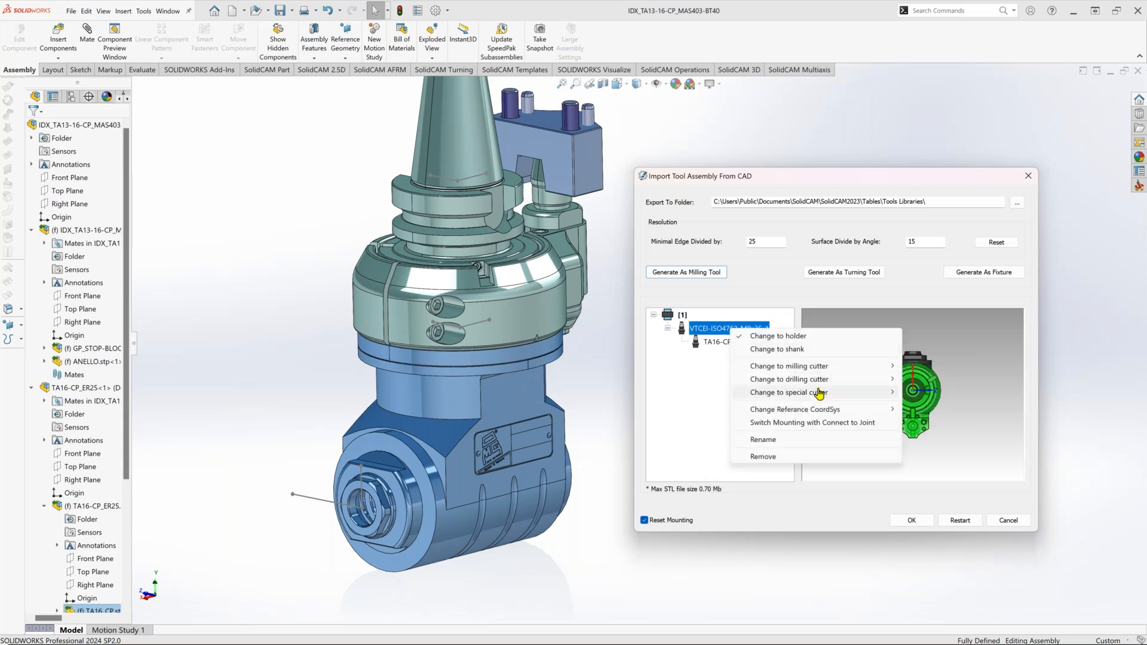
mouse_move(834, 412)
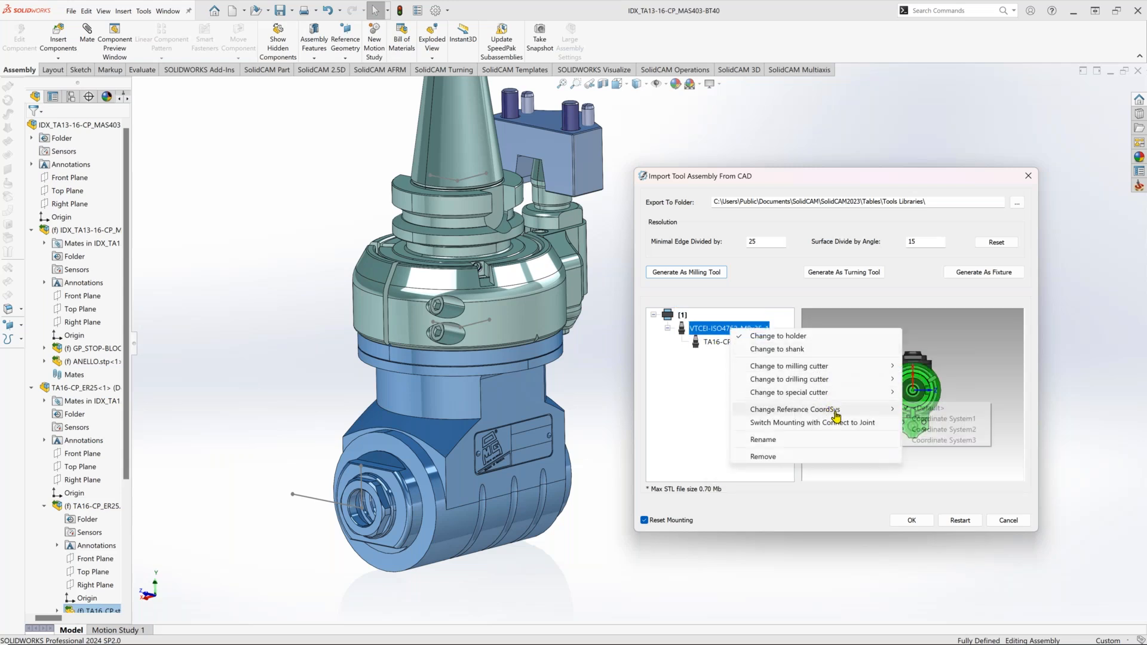
left_click(923, 419)
Assign Coordinate System2 as the reference of the TA16-CP-1 holder and import the assembly into the tool library.
left_click(719, 343)
right_click(721, 344)
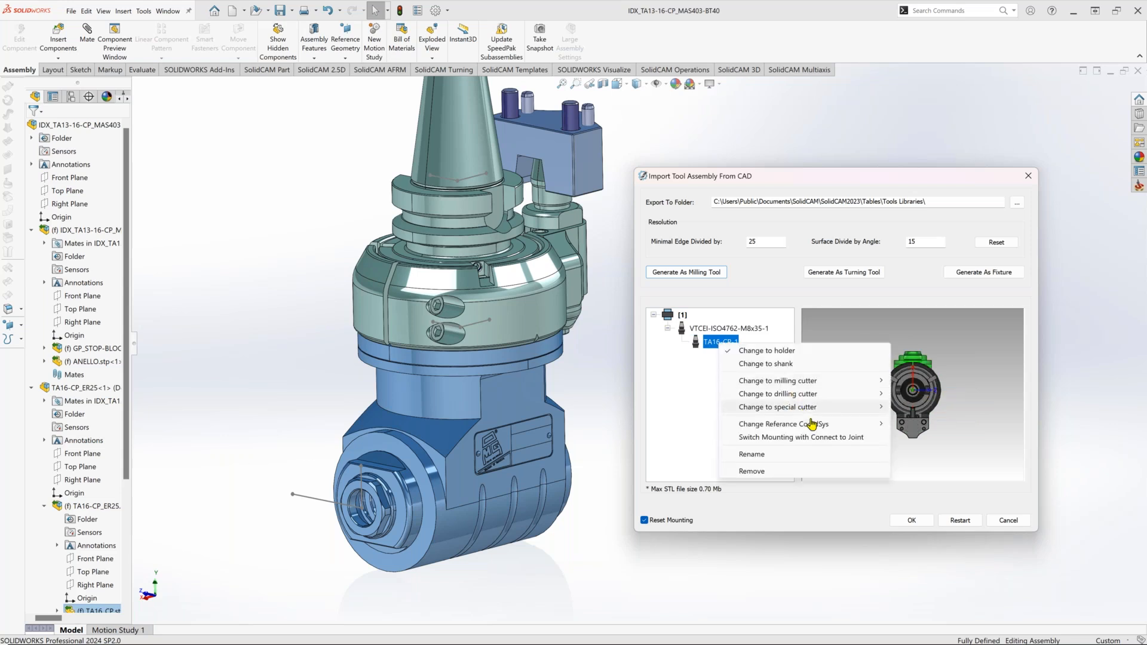
mouse_move(830, 426)
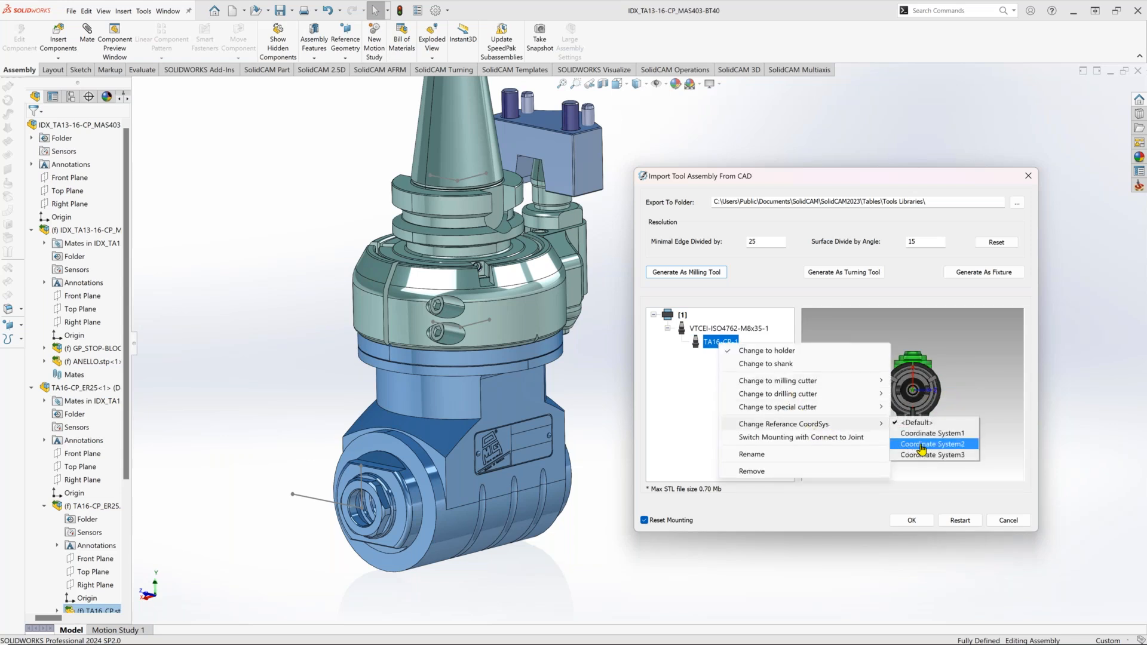
left_click(923, 445)
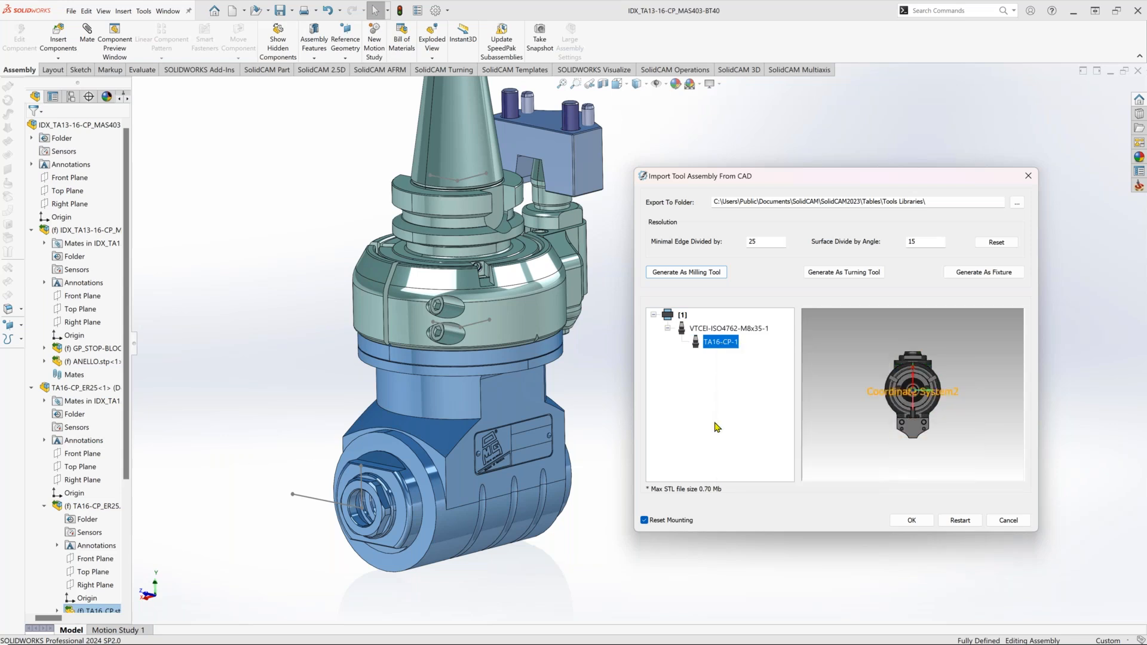
left_click(912, 521)
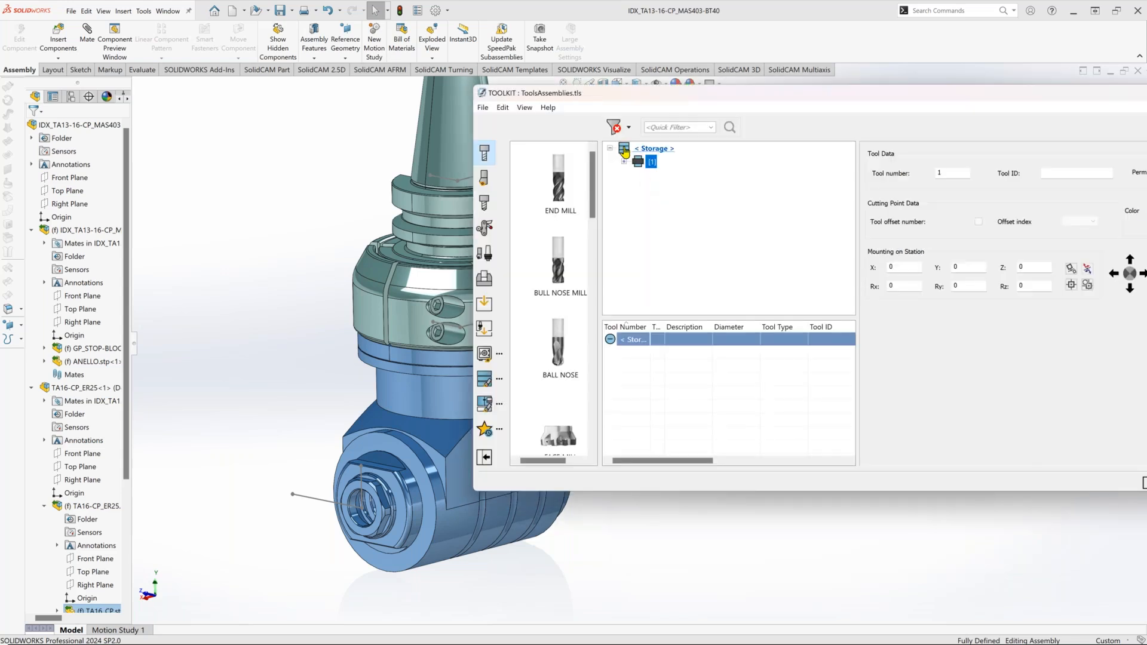
Expand the imported tool 1 in the storage and show the TA16-CP-1 holder in the Tool Viewer.
left_click(625, 162)
left_click(638, 175)
left_click(699, 175)
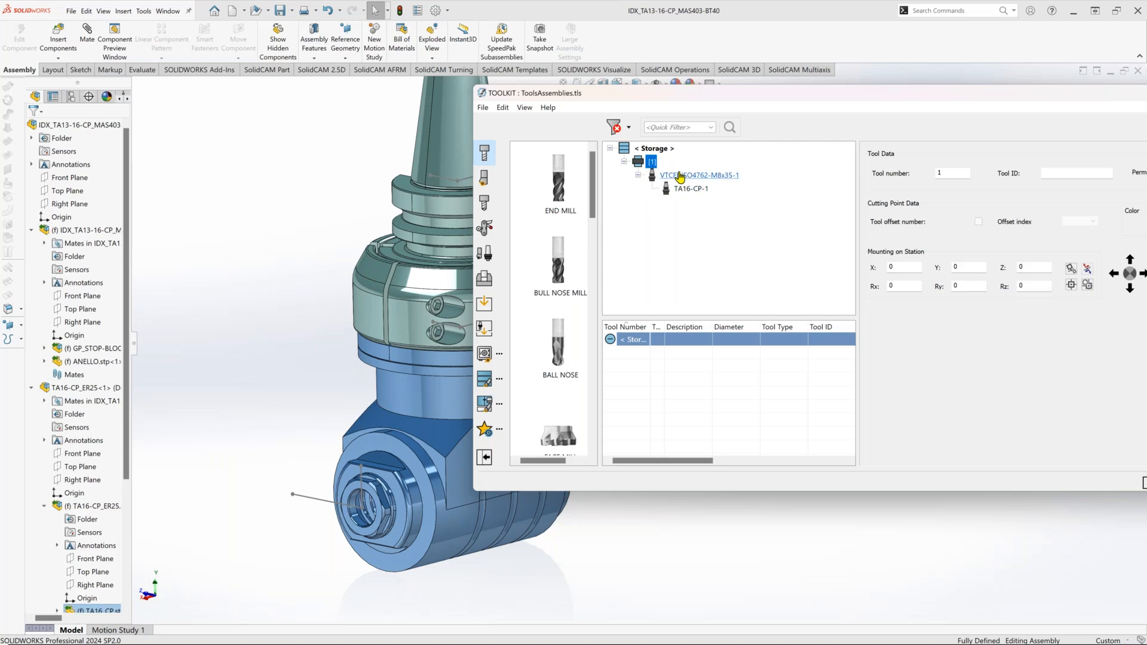
left_click(692, 189)
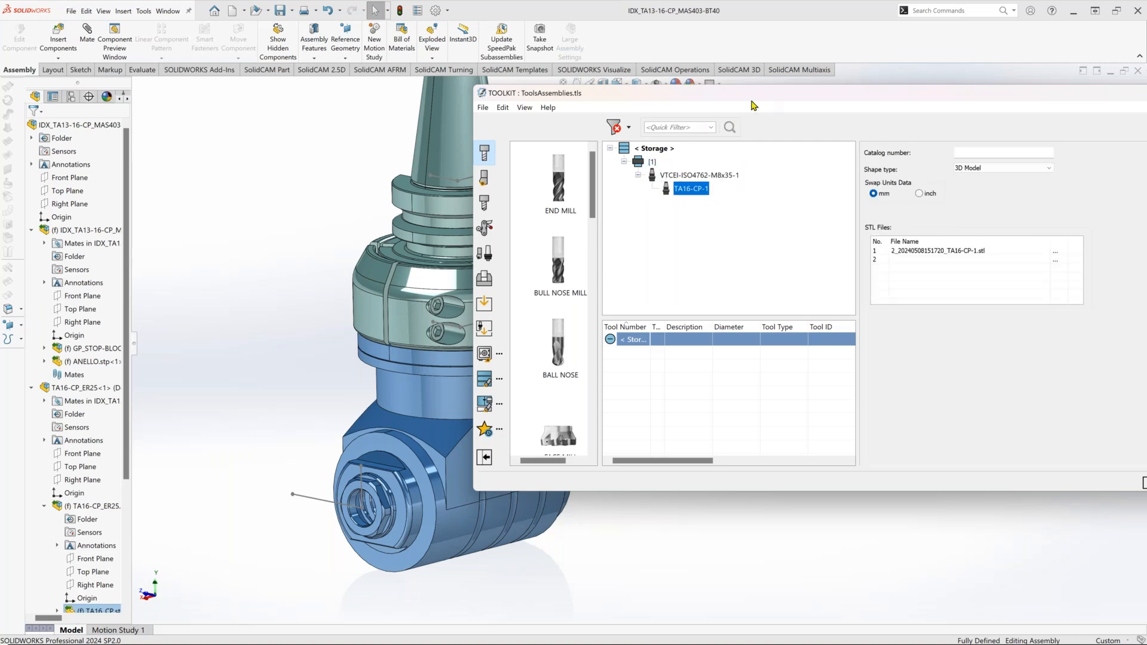
left_click_drag(758, 95, 543, 183)
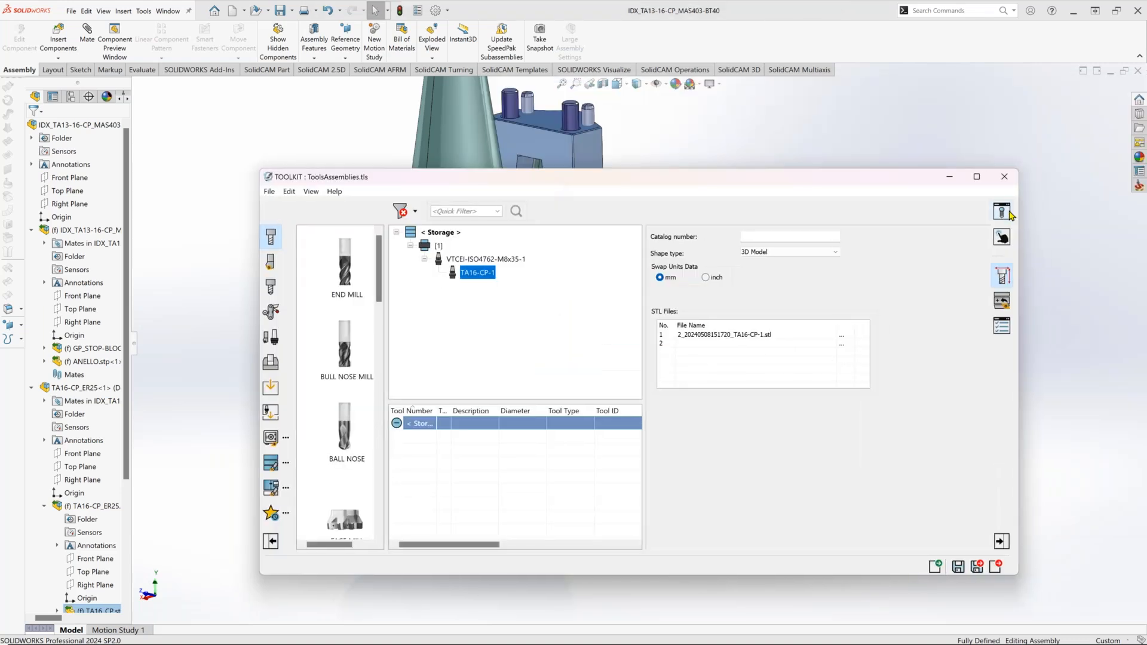
left_click_drag(710, 225, 1034, 494)
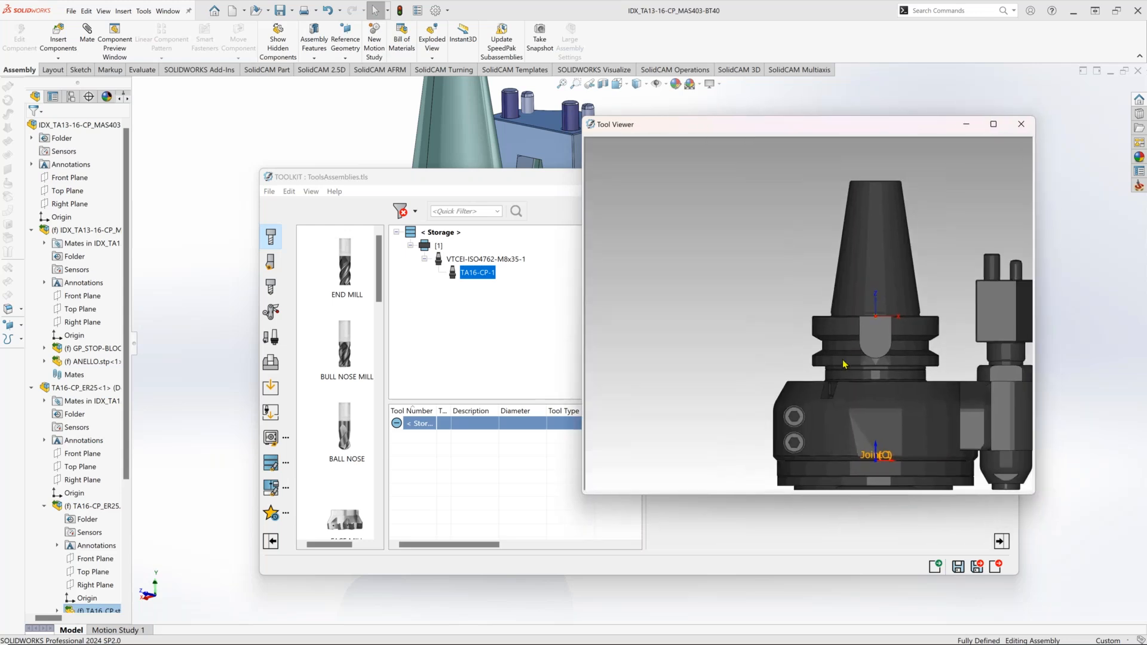
Compare the joint locations of the VTCEI-ISO4762-M8x35-1 and TA16-CP-1 holders in the Tool Viewer.
left_click(477, 259)
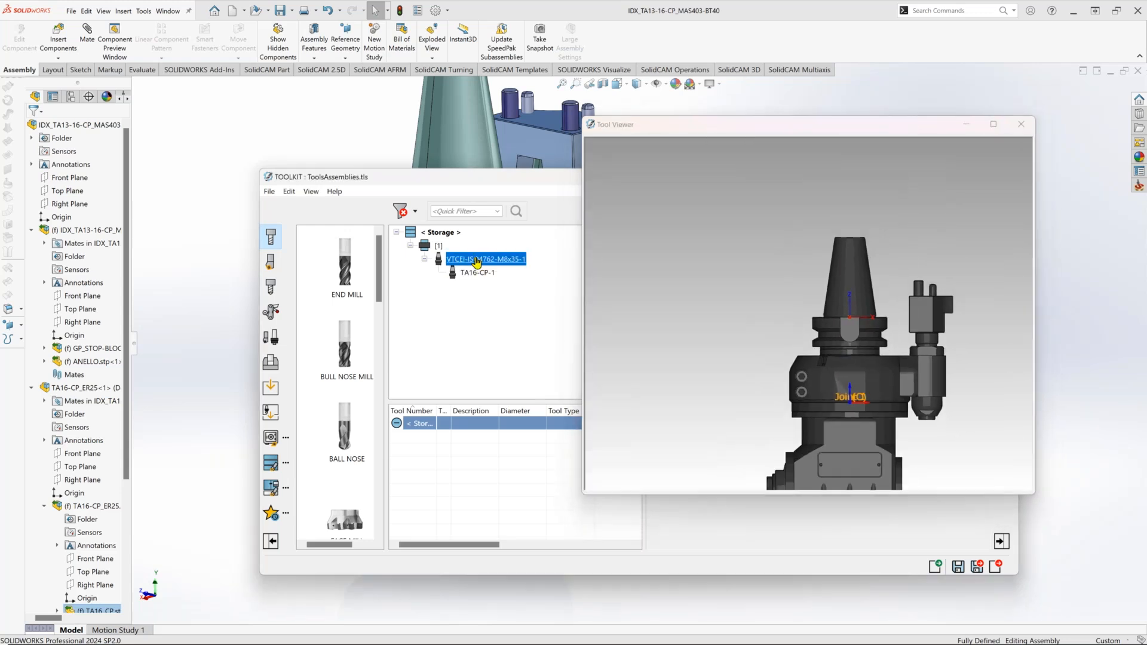
middle_click_drag(855, 318, 855, 372)
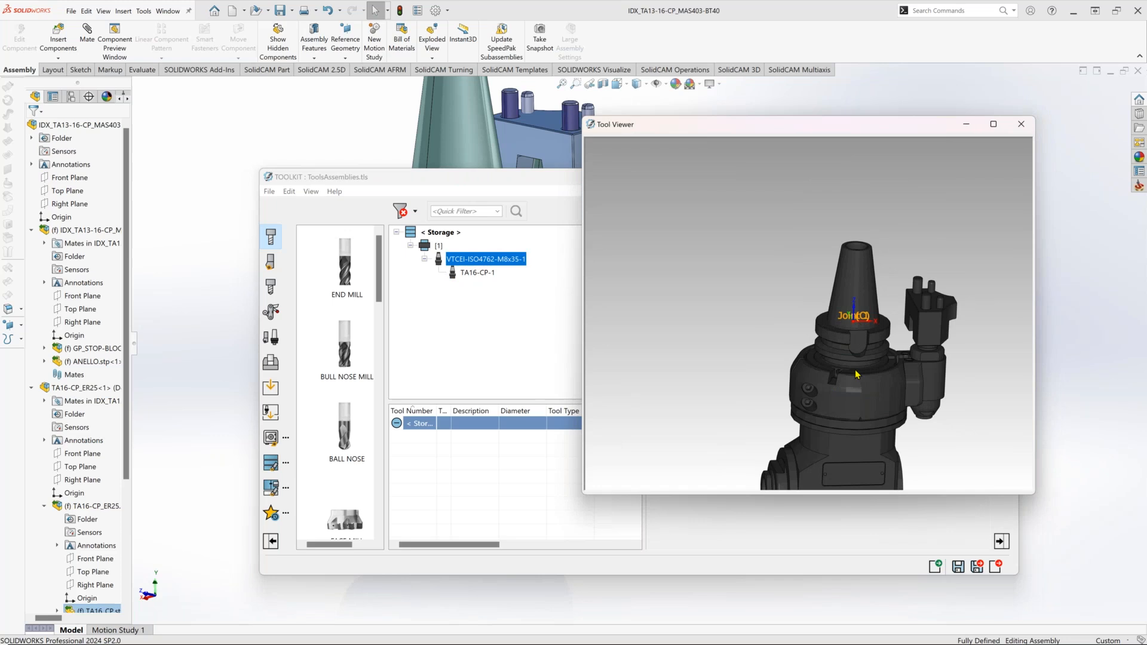
left_click(471, 275)
middle_click_drag(822, 394, 822, 444)
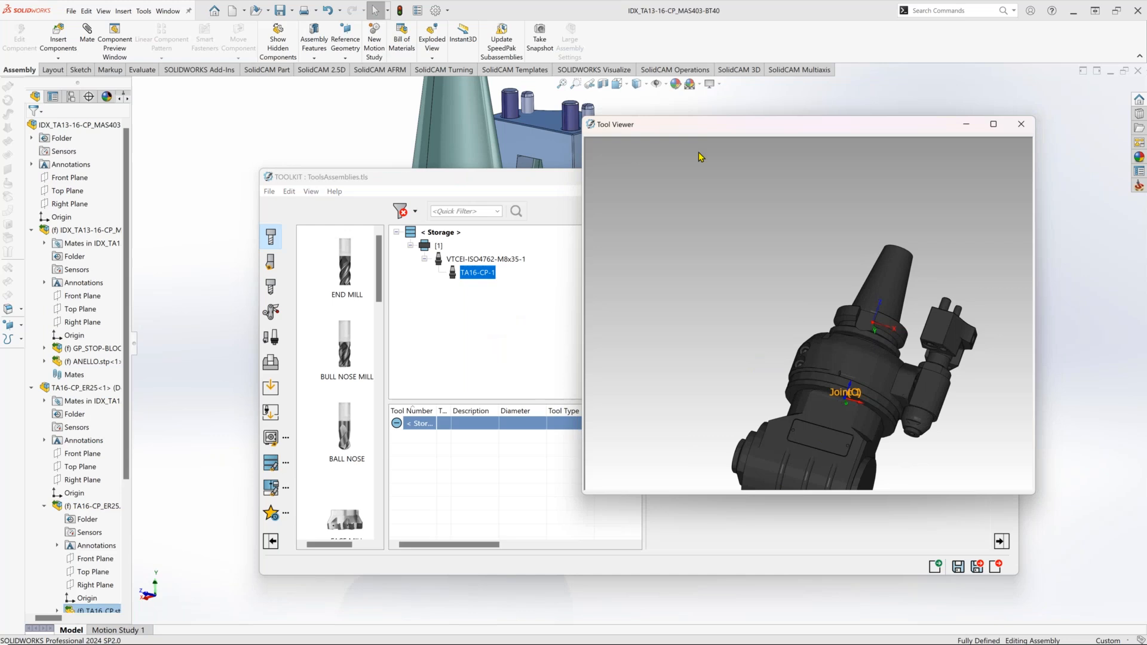
Show the mounting and joint settings of the TA16-CP-1 holder alongside the Tool Viewer.
left_click_drag(704, 125, 270, 302)
left_click(1004, 303)
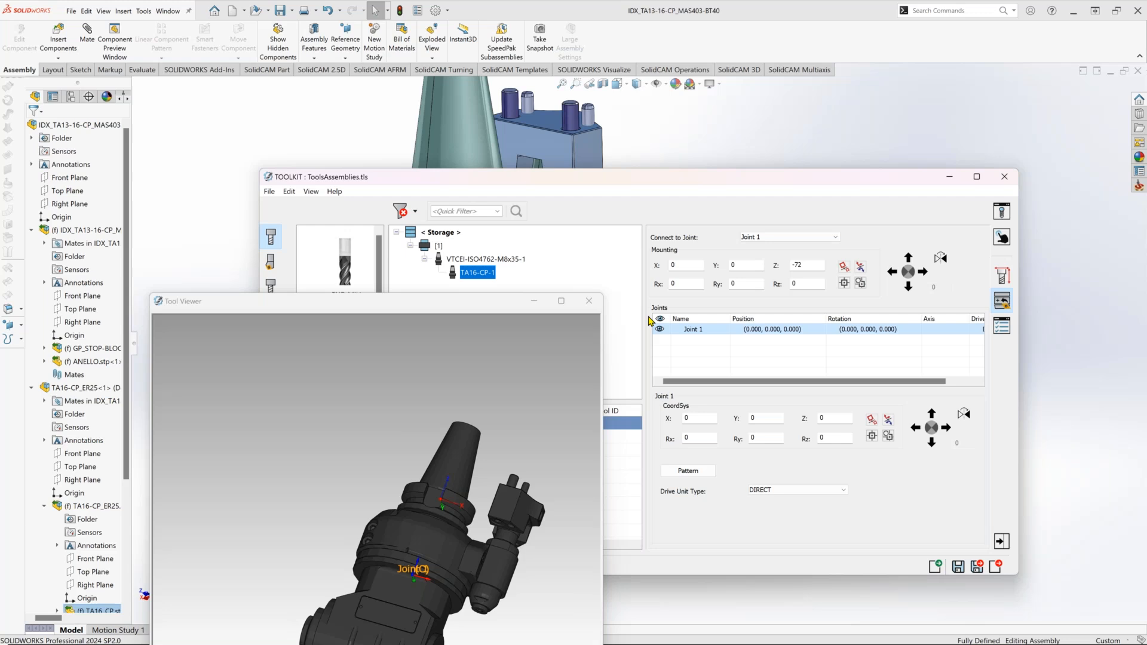
left_click_drag(437, 311, 363, 288)
left_click_drag(363, 335, 385, 335)
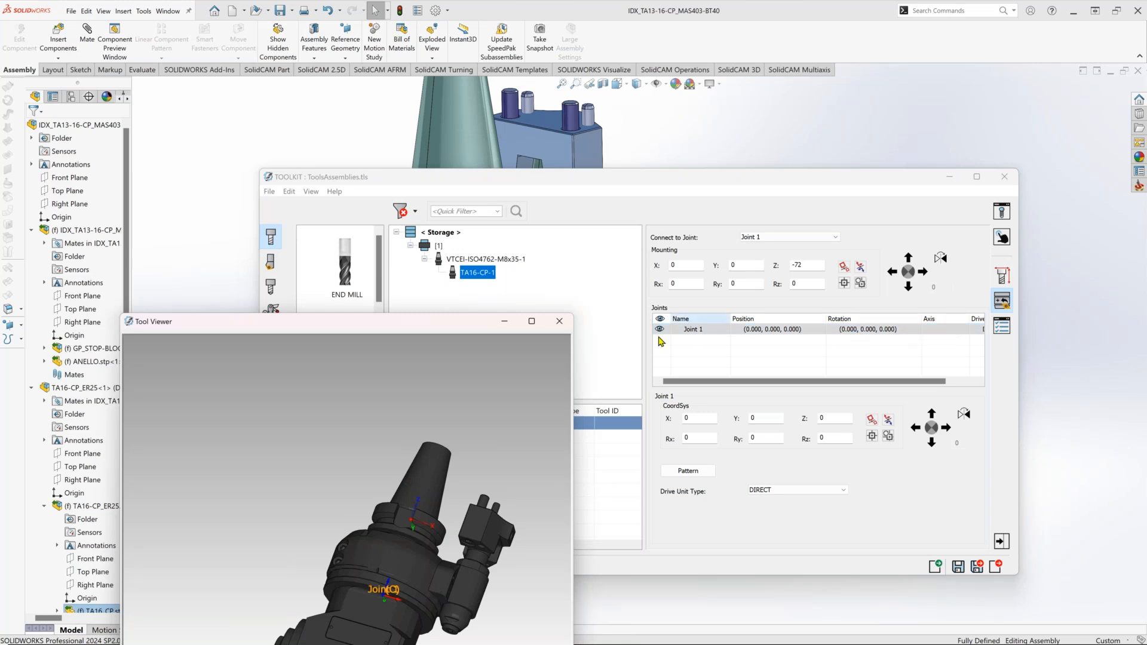
Start a measurement on the assembly with Coordinate System2 as the measuring reference, keeping the toolkit and viewer windows clear of the model.
left_click_drag(443, 178, 822, 324)
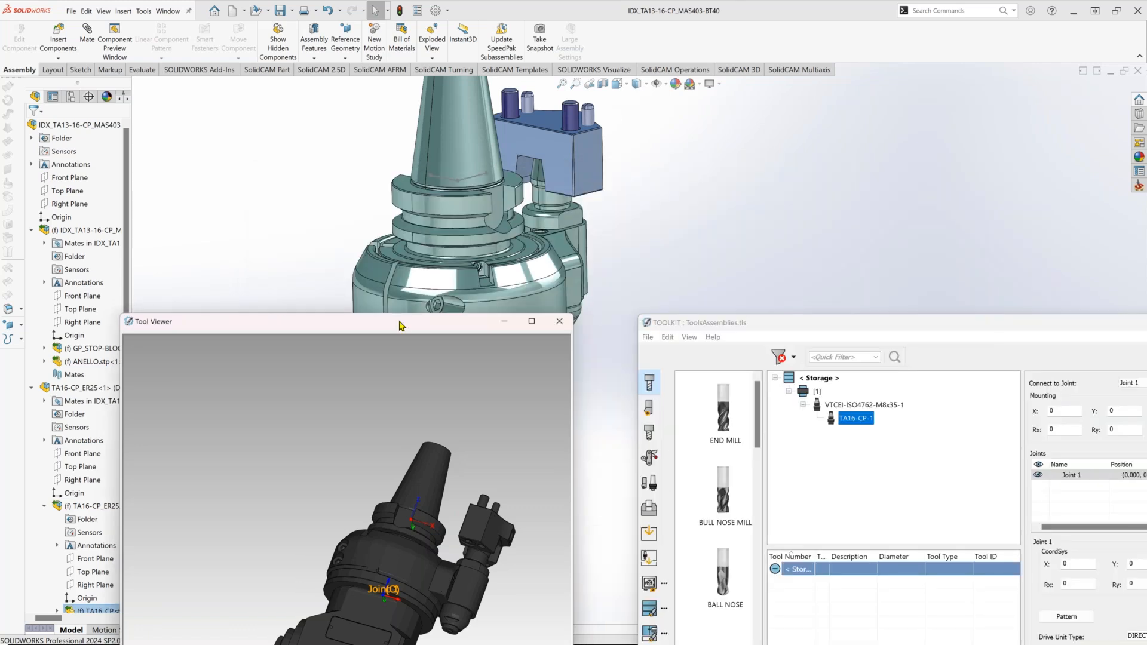
left_click_drag(400, 325, 786, 329)
middle_click_drag(348, 458, 338, 476)
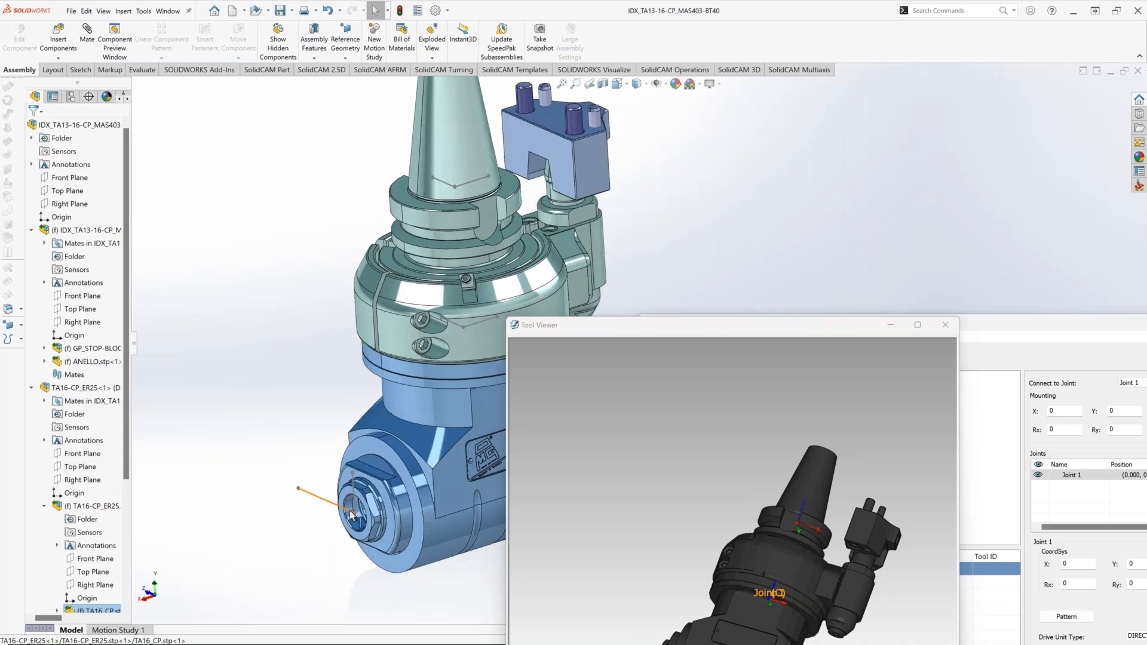
left_click(144, 70)
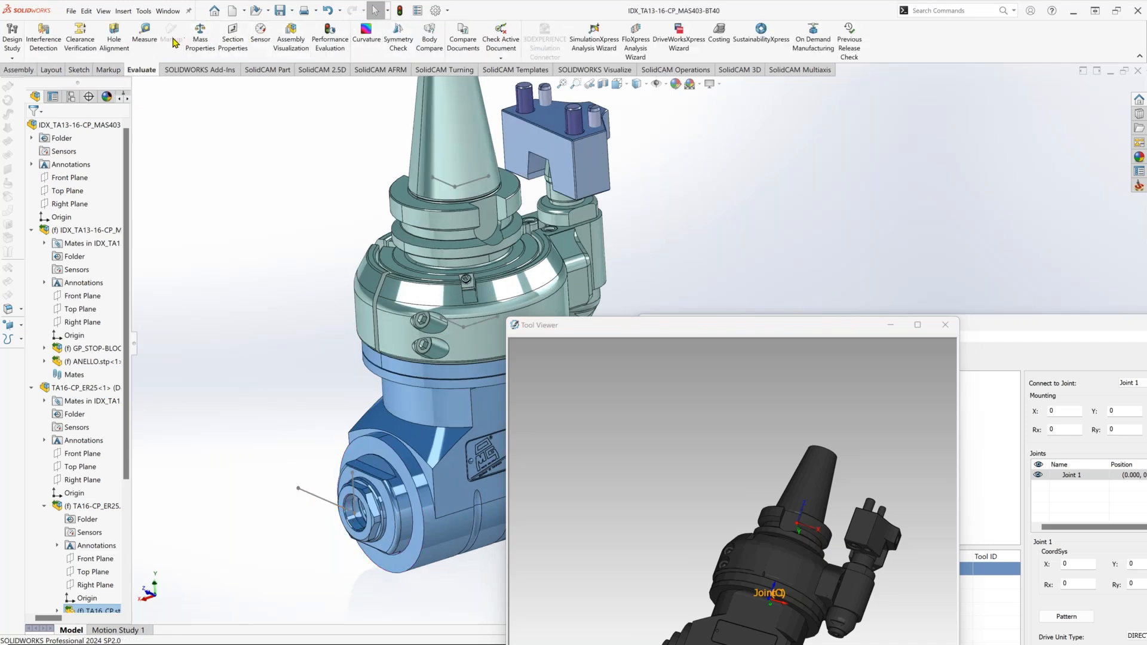
left_click(148, 41)
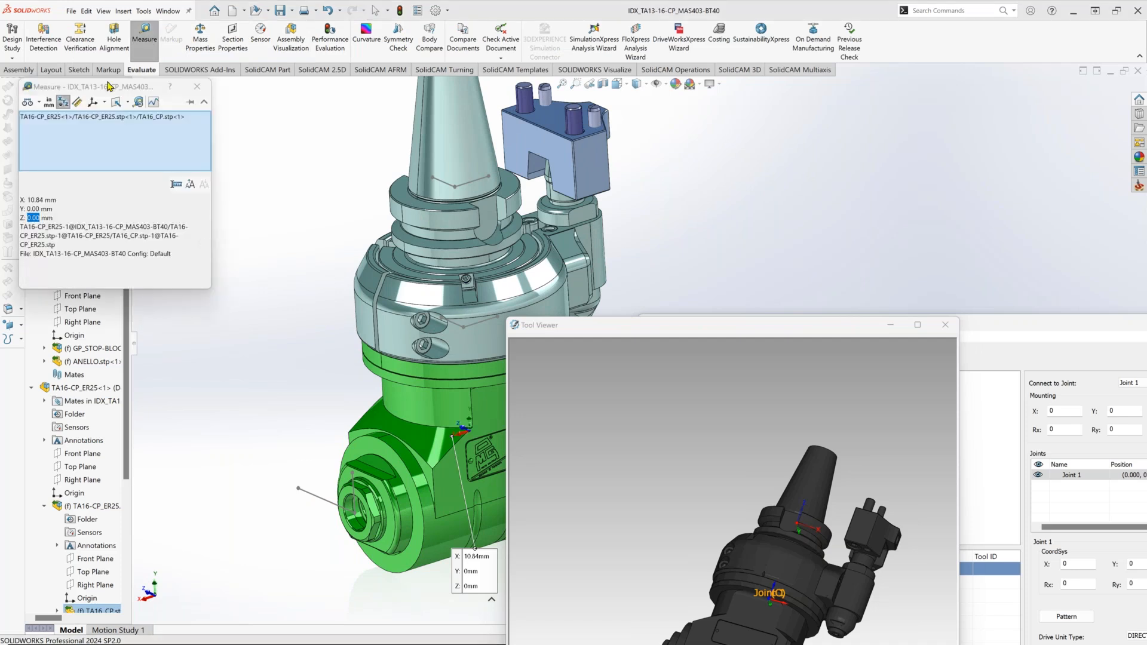
left_click(105, 102)
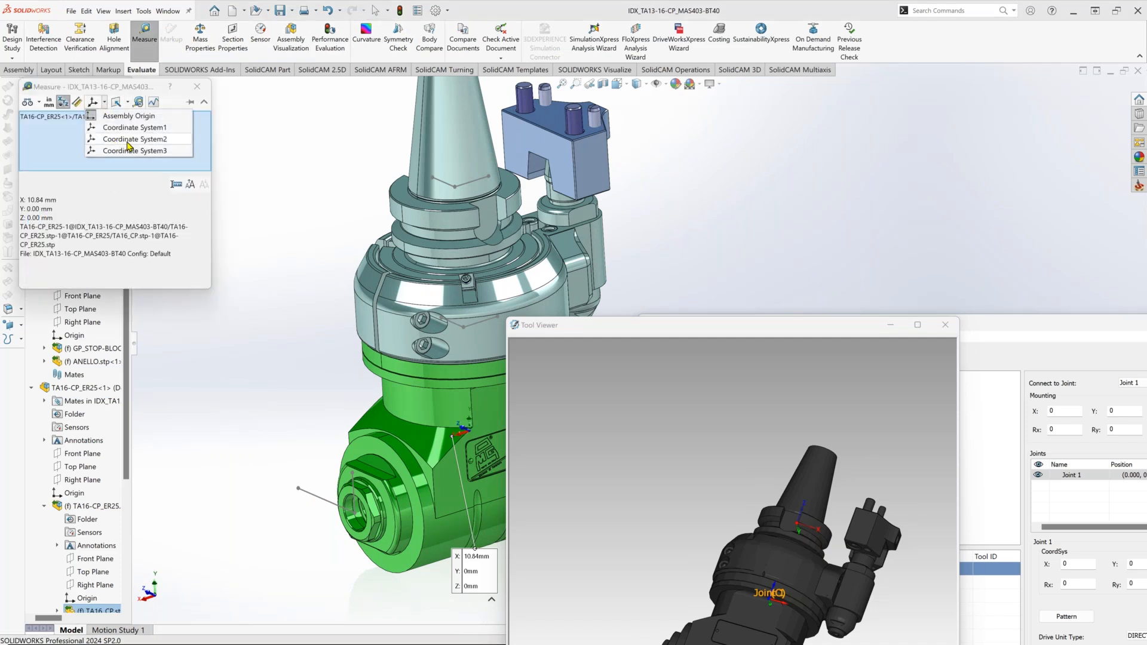
left_click(127, 143)
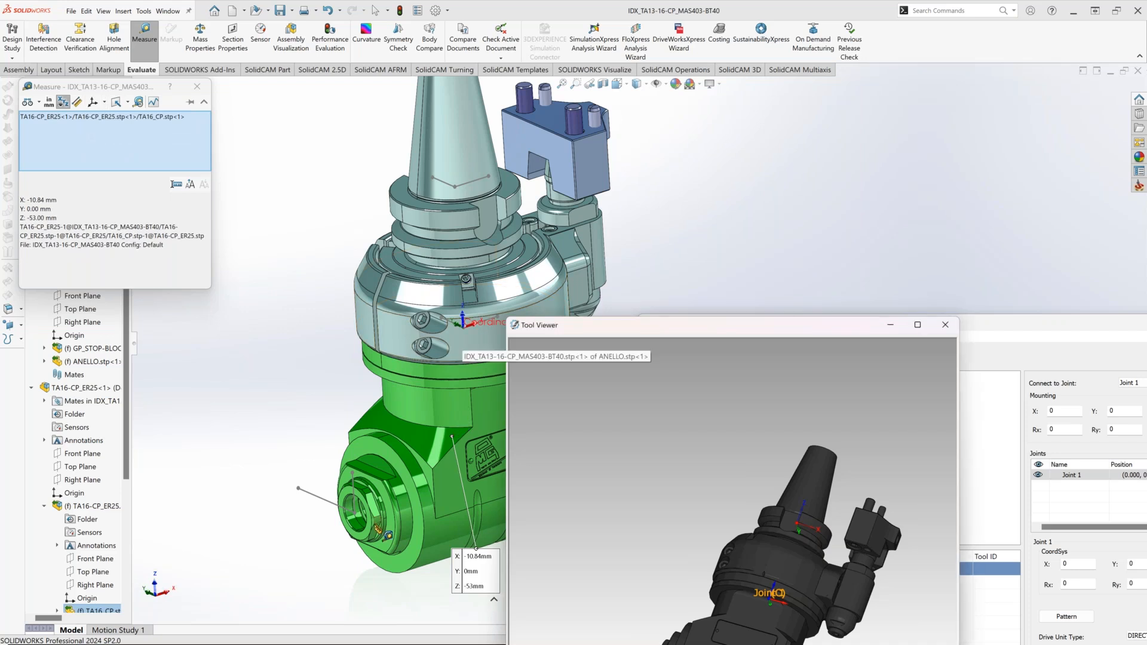
scroll(355, 515, "down", 3)
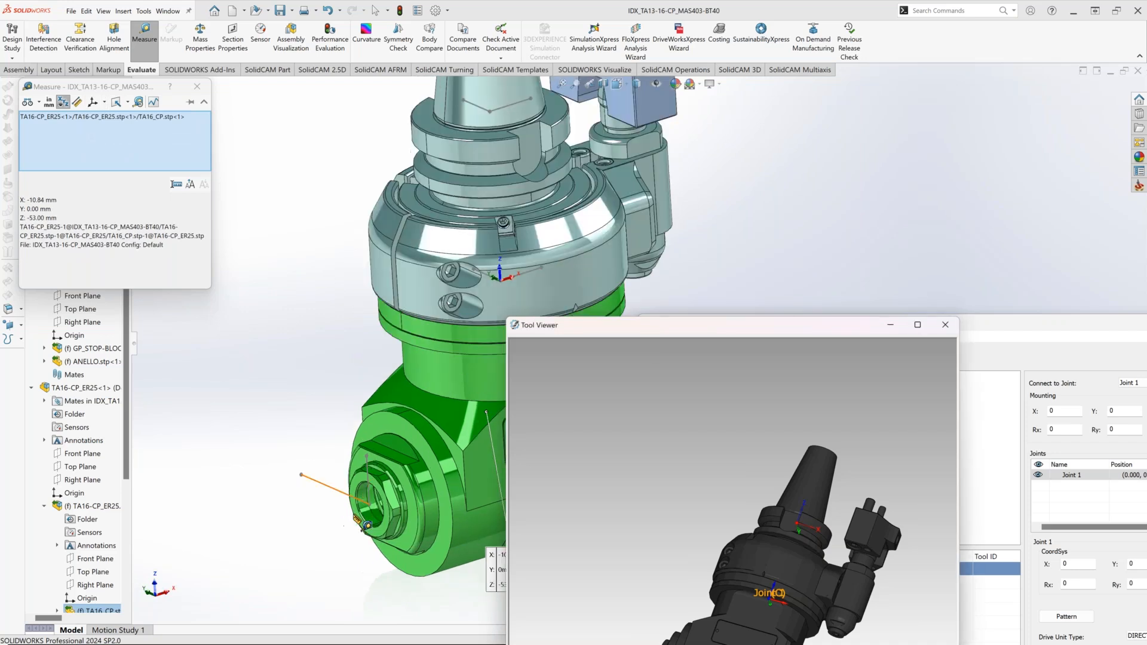
scroll(356, 520, "down", 3)
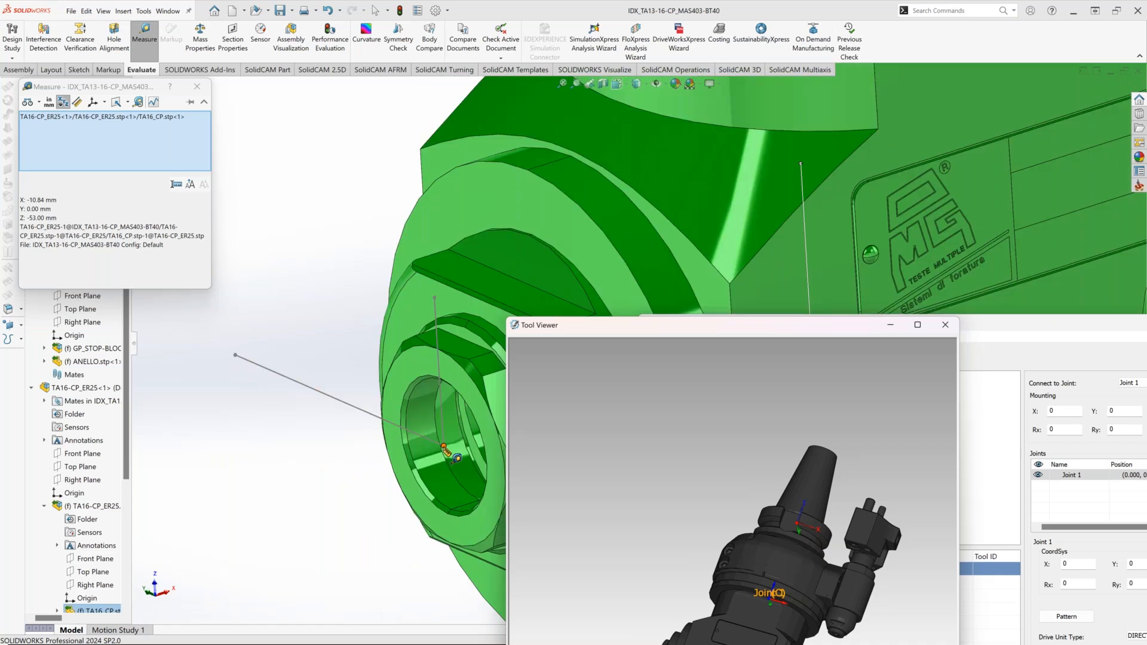
left_click(444, 446)
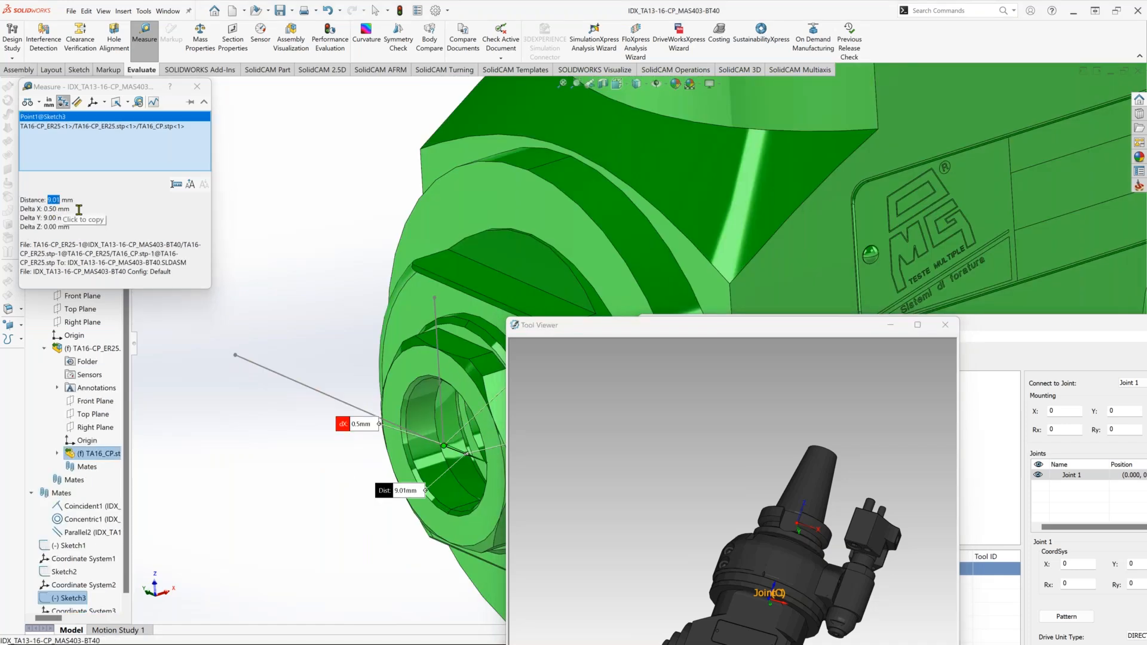
right_click(129, 127)
left_click(130, 126)
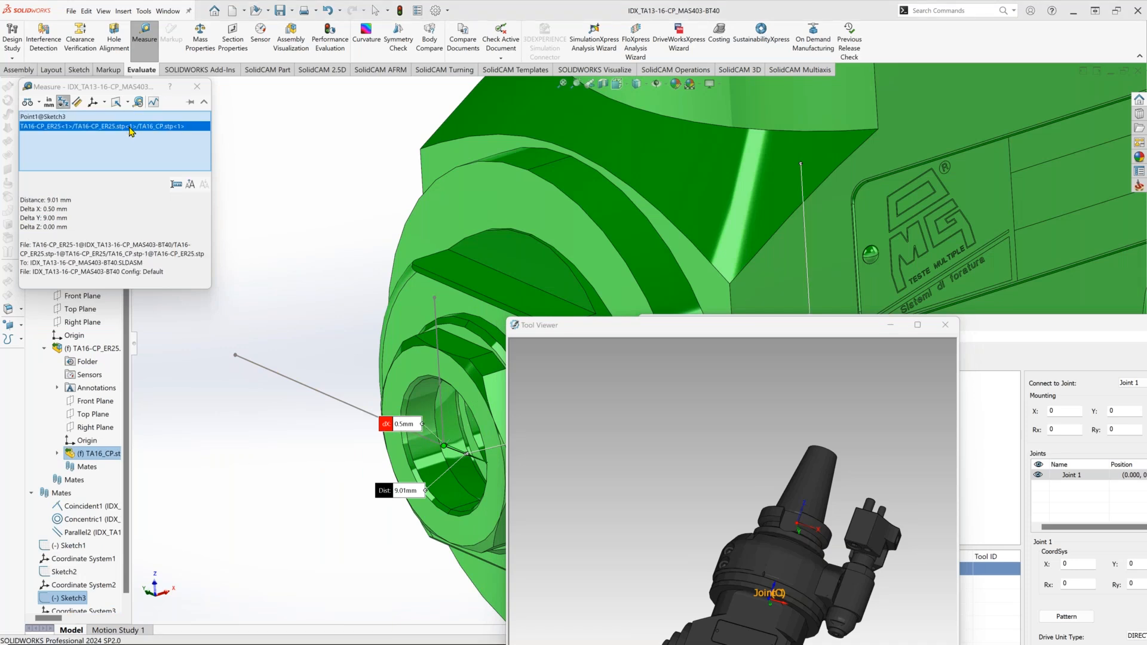
scroll(524, 297, "up", 5)
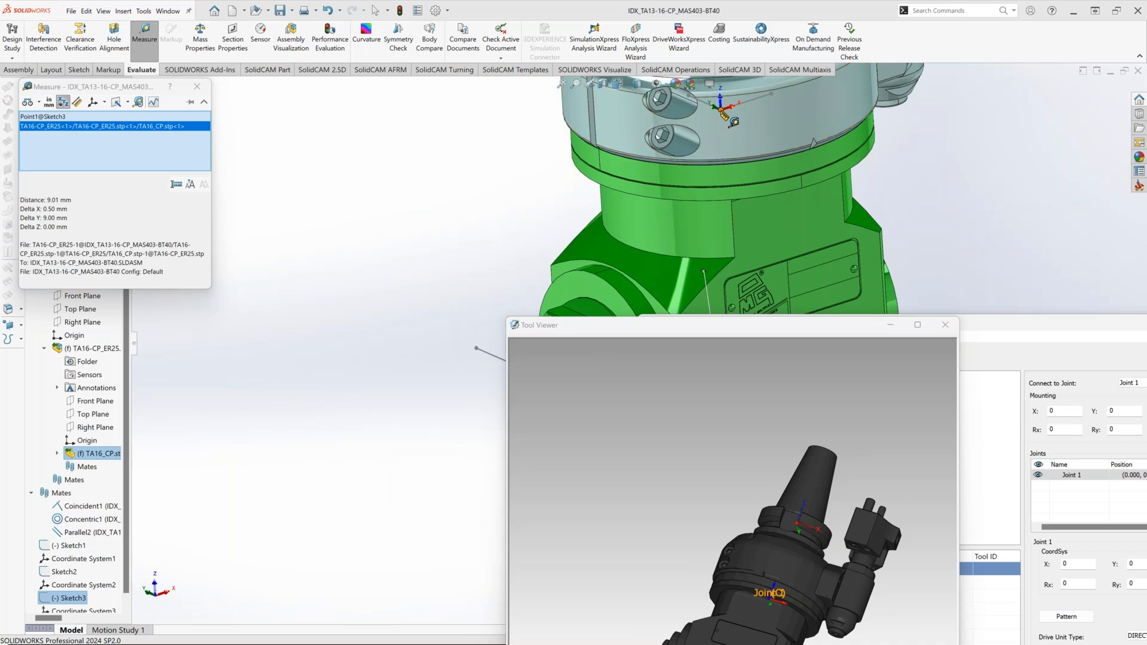
right_click(107, 164)
left_click(154, 172)
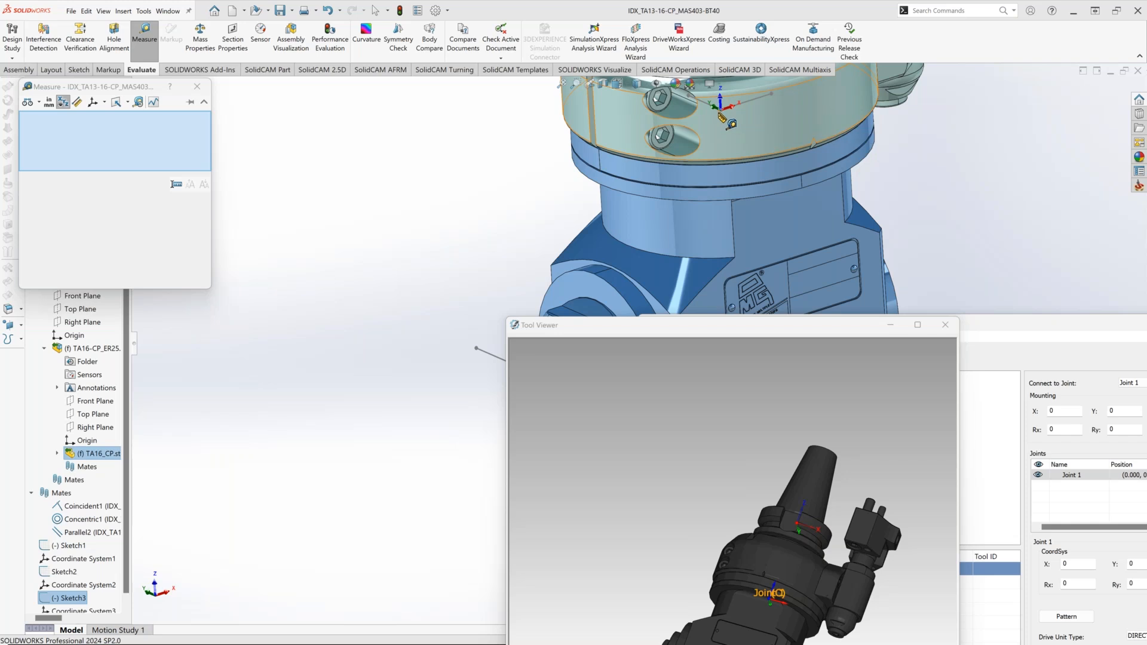
Measure the position of the Sketch3 point inside the angle head's collet nut opening relative to Coordinate System2.
scroll(471, 332, "down", 3)
scroll(472, 335, "up", 6)
left_click_drag(753, 335, 1051, 354)
scroll(896, 277, "down", 5)
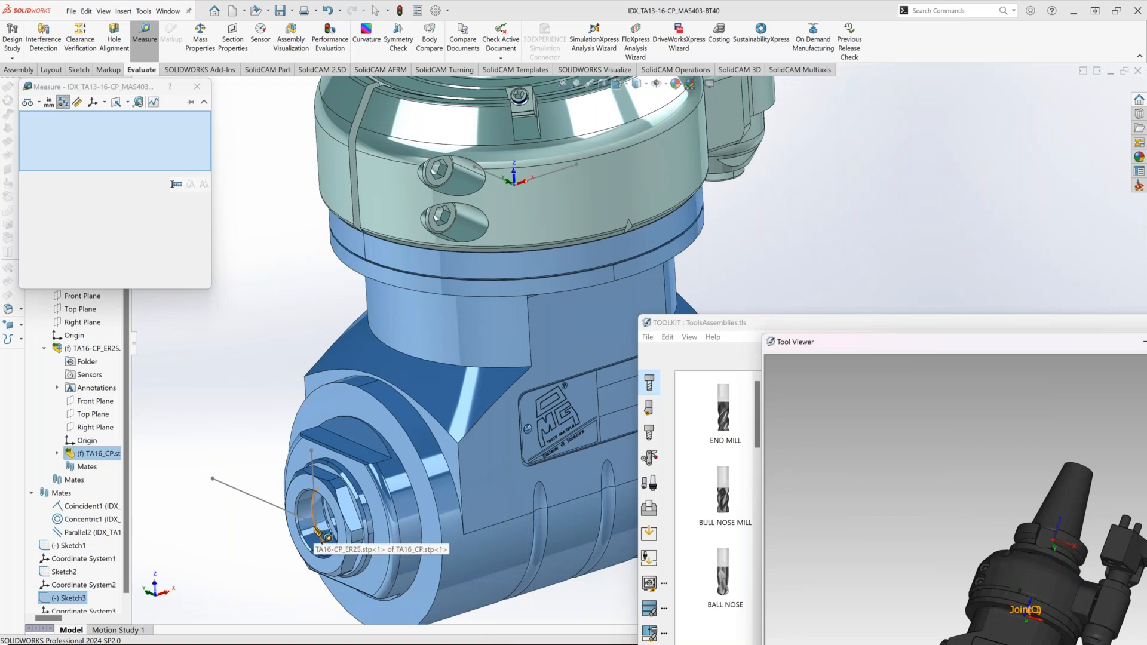
scroll(322, 541, "down", 5)
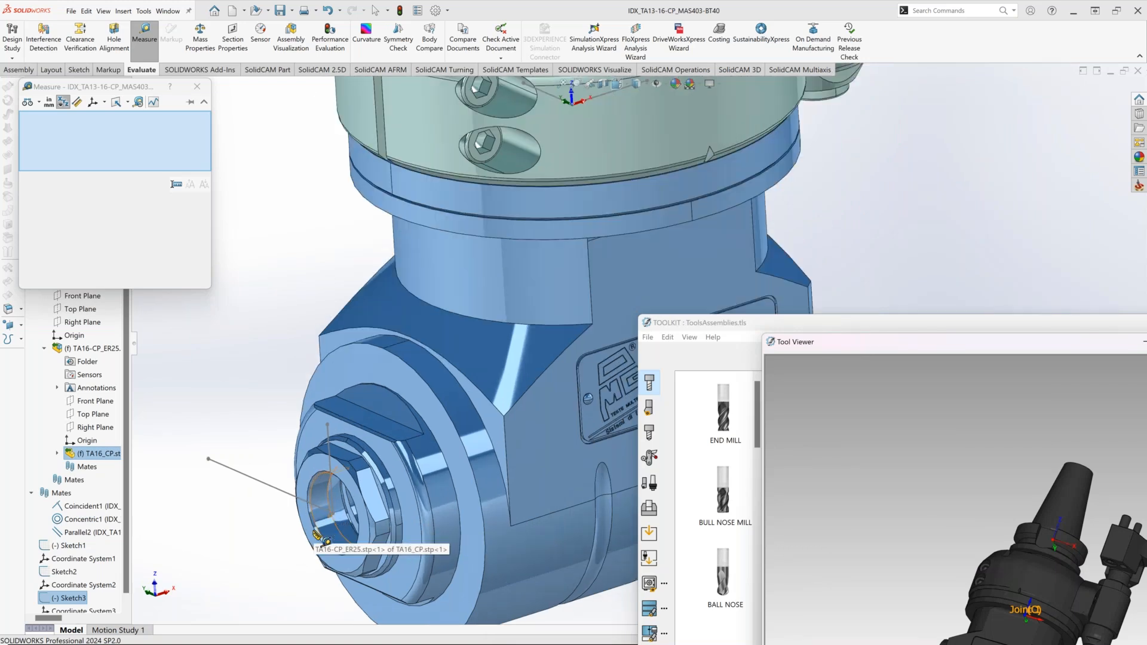
scroll(405, 496, "down", 3)
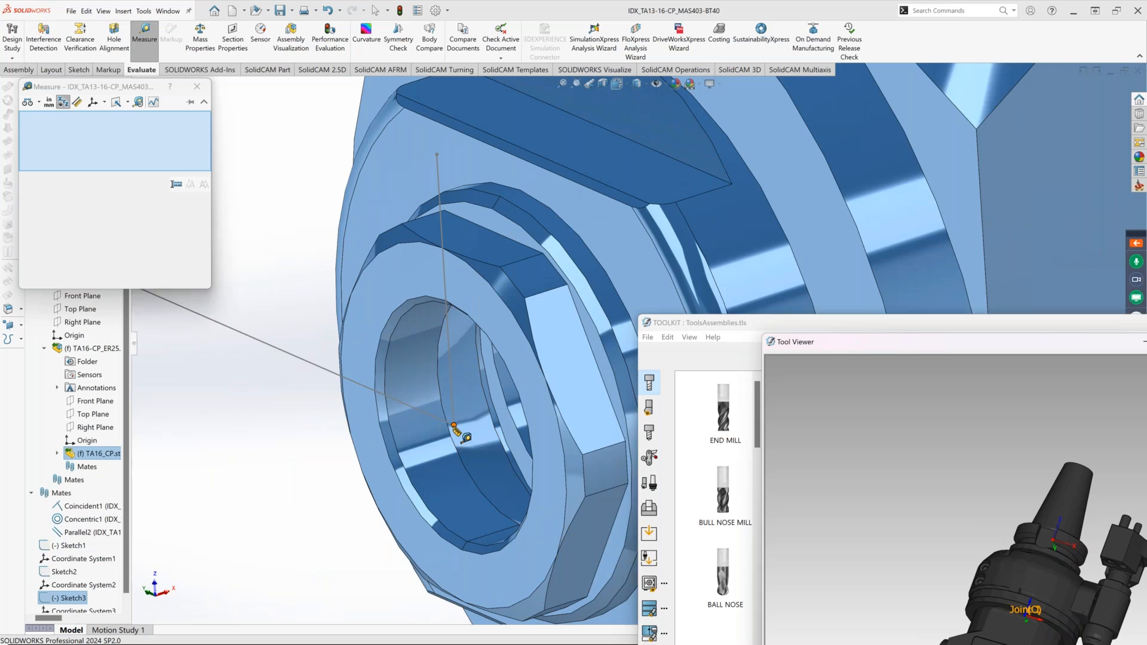
left_click(454, 425)
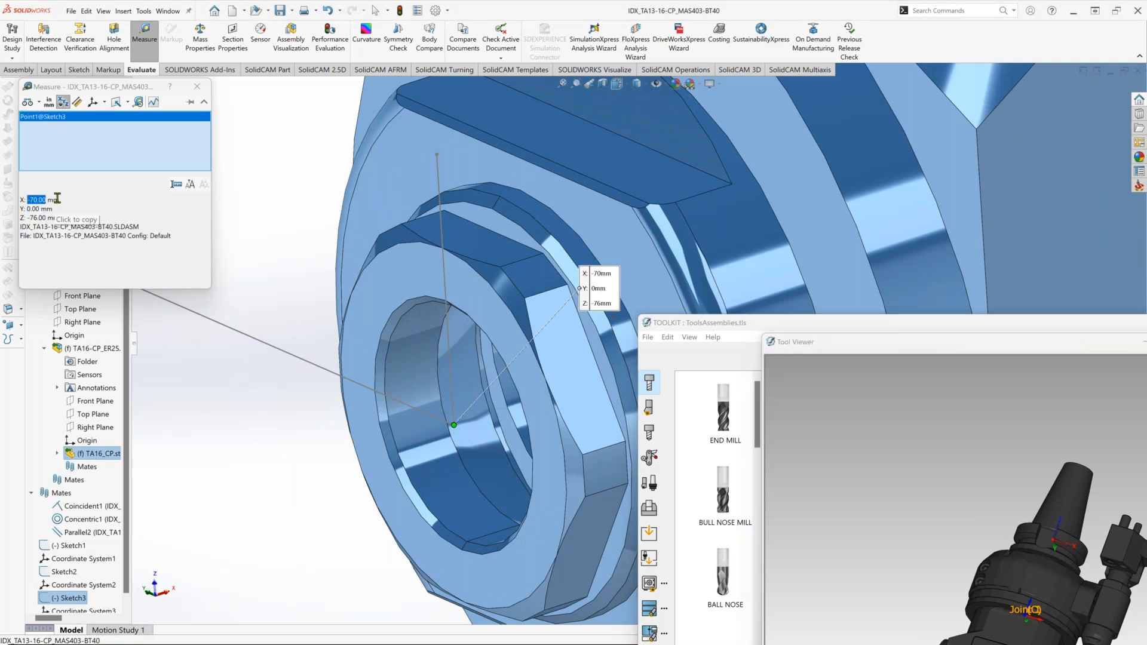
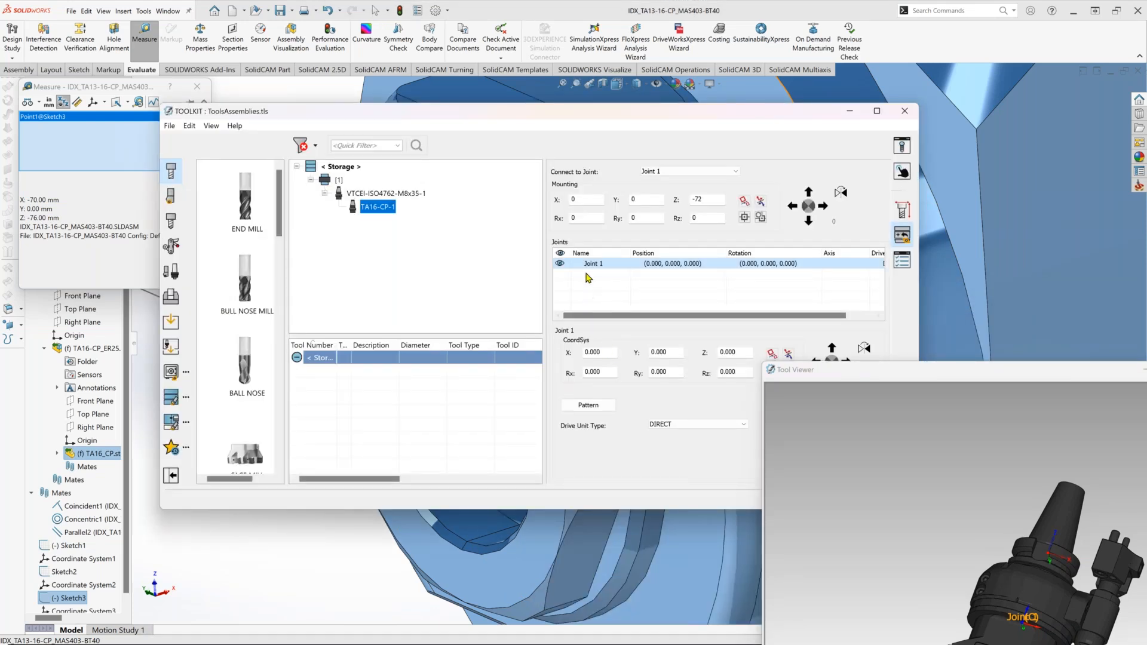
Set the TA16-CP-1 holder's Joint 1 coordinates to X -70 and Z 76.
double_click(610, 352)
type("-70")
left_click(909, 393)
double_click(732, 352)
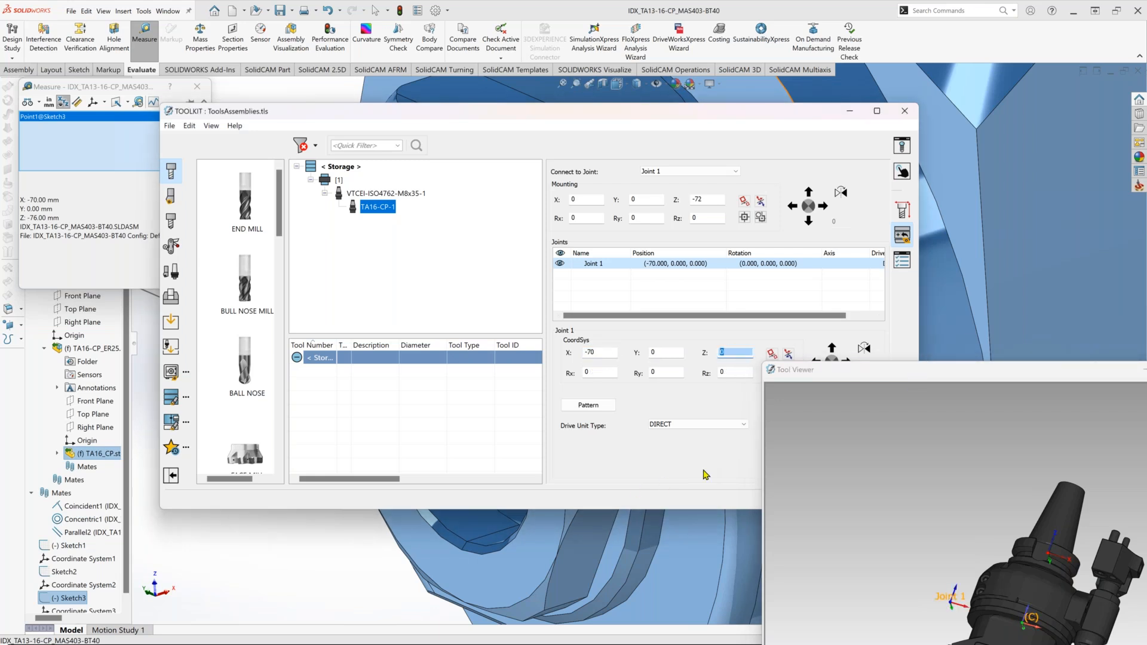
double_click(737, 374)
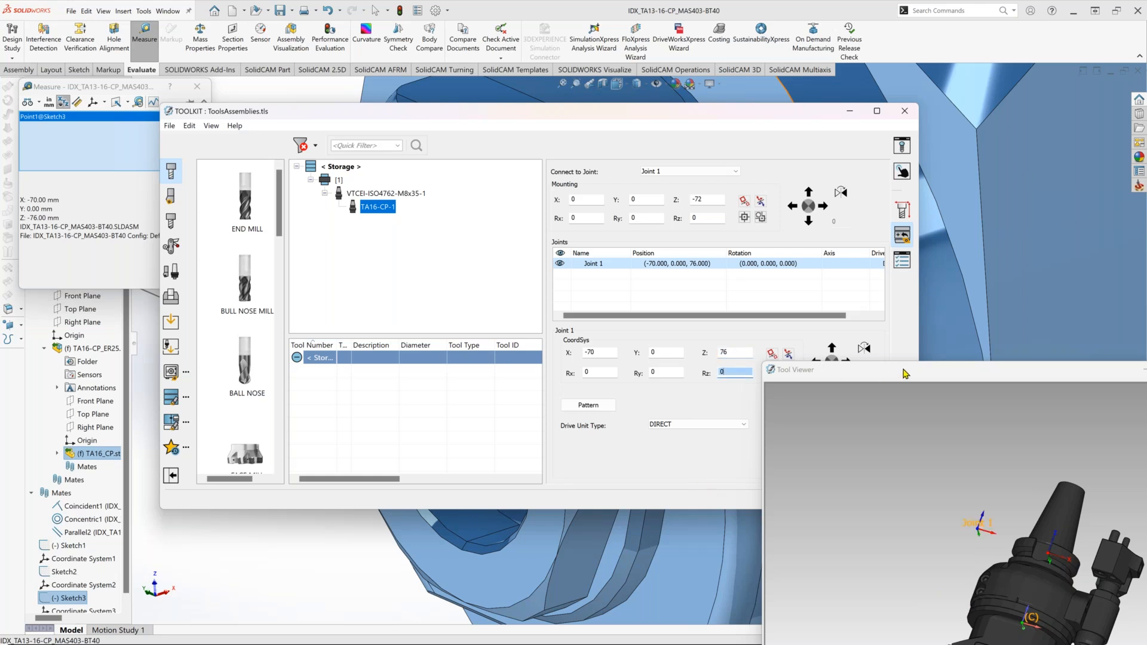
Set Joint 1's Z coordinate to -76 and inspect the joint at the collet nut in the Tool Viewer.
left_click_drag(904, 372, 904, 358)
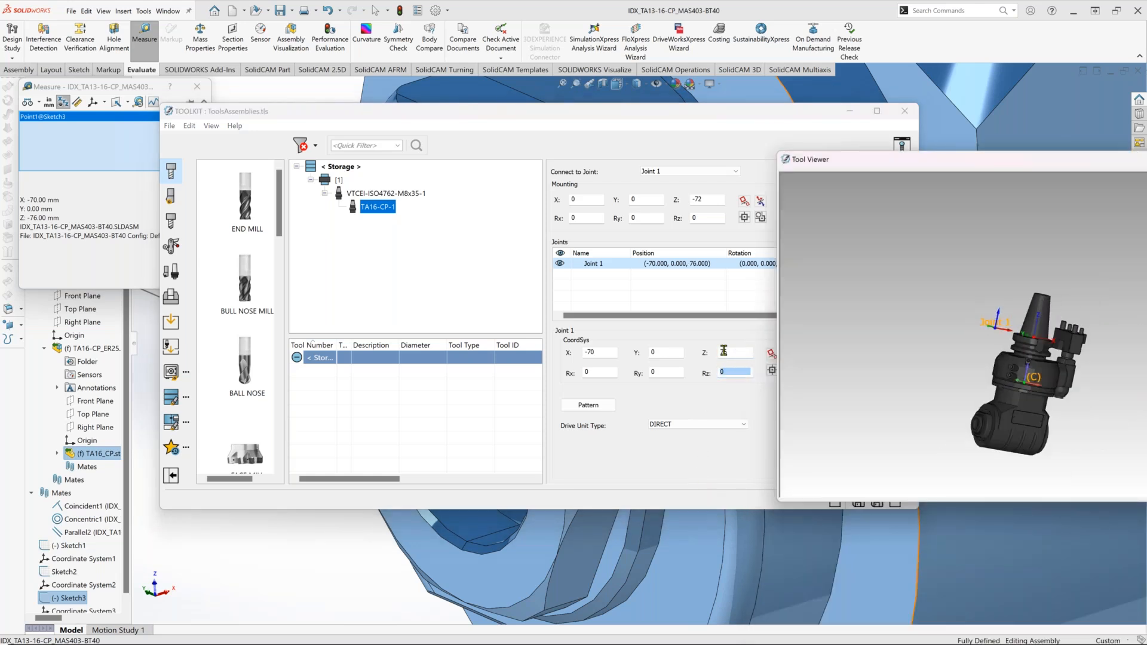
double_click(723, 352)
left_click(981, 486)
left_click_drag(734, 352, 666, 361)
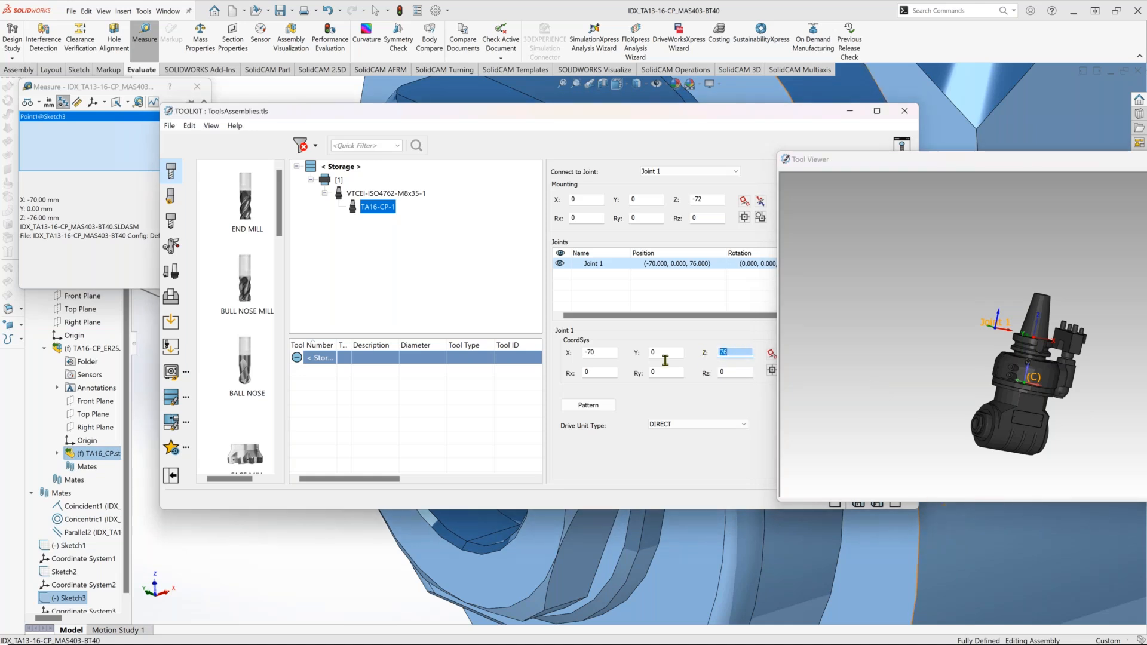
type("-")
key("Return")
left_click(982, 468)
scroll(983, 467, "up", 3)
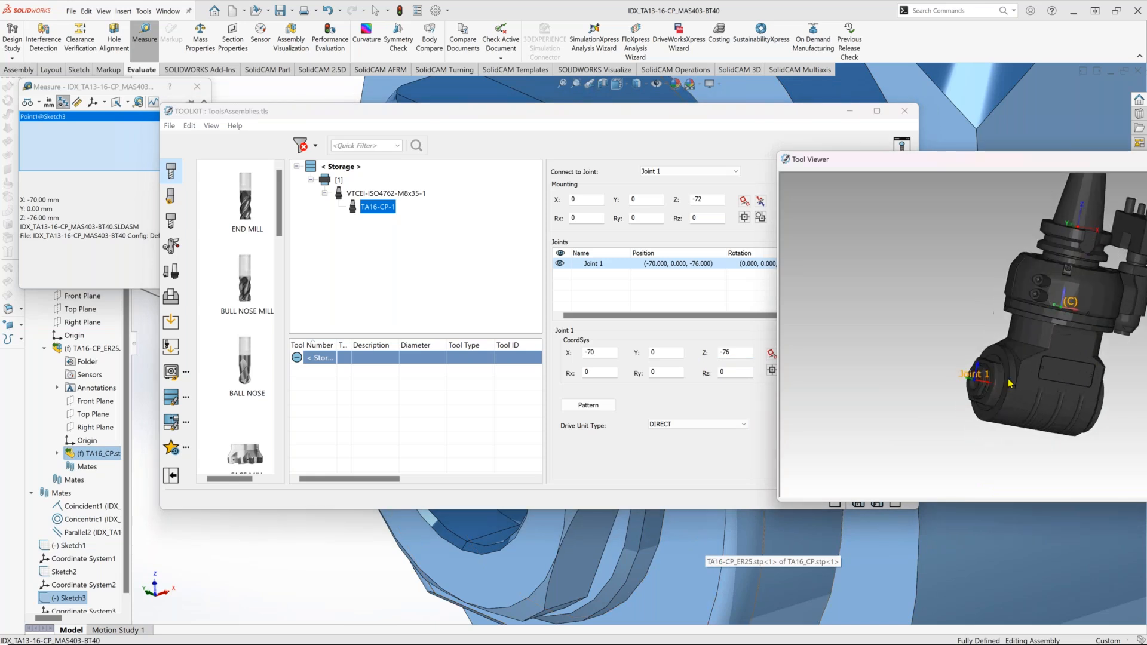
scroll(1010, 383, "up", 6)
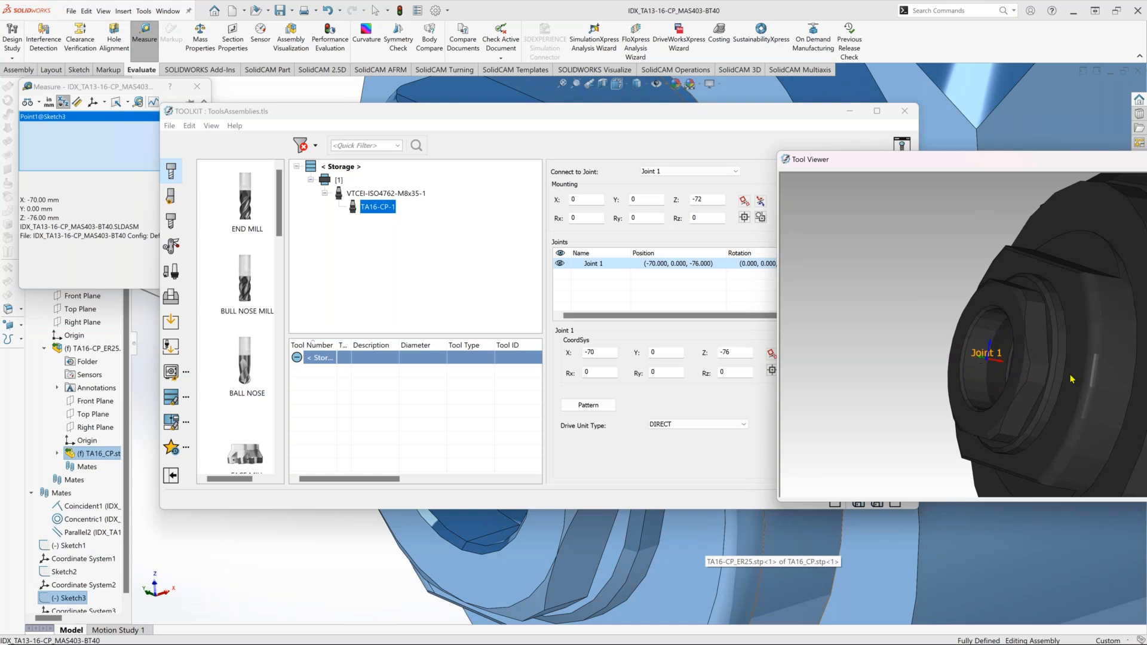
mouse_move(1073, 370)
middle_mouse_down()
mouse_move(1079, 380)
mouse_move(1058, 378)
middle_mouse_up()
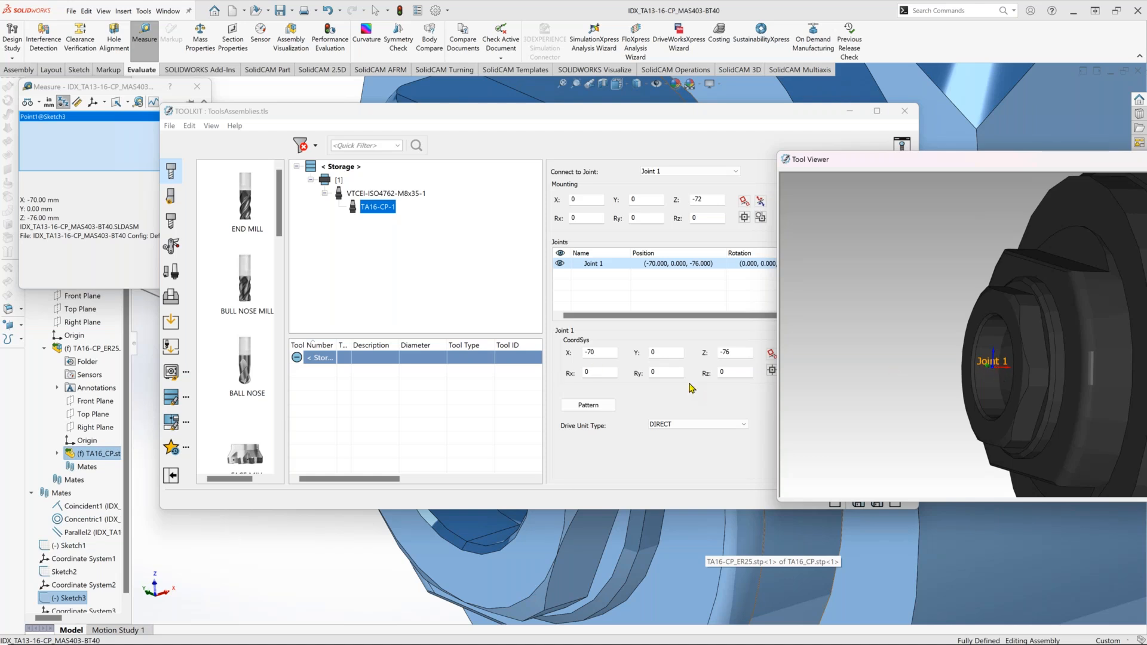
Rotate Joint 1 by setting Ry to 90 and check its orientation on the whole holder assembly.
double_click(675, 374)
type("90")
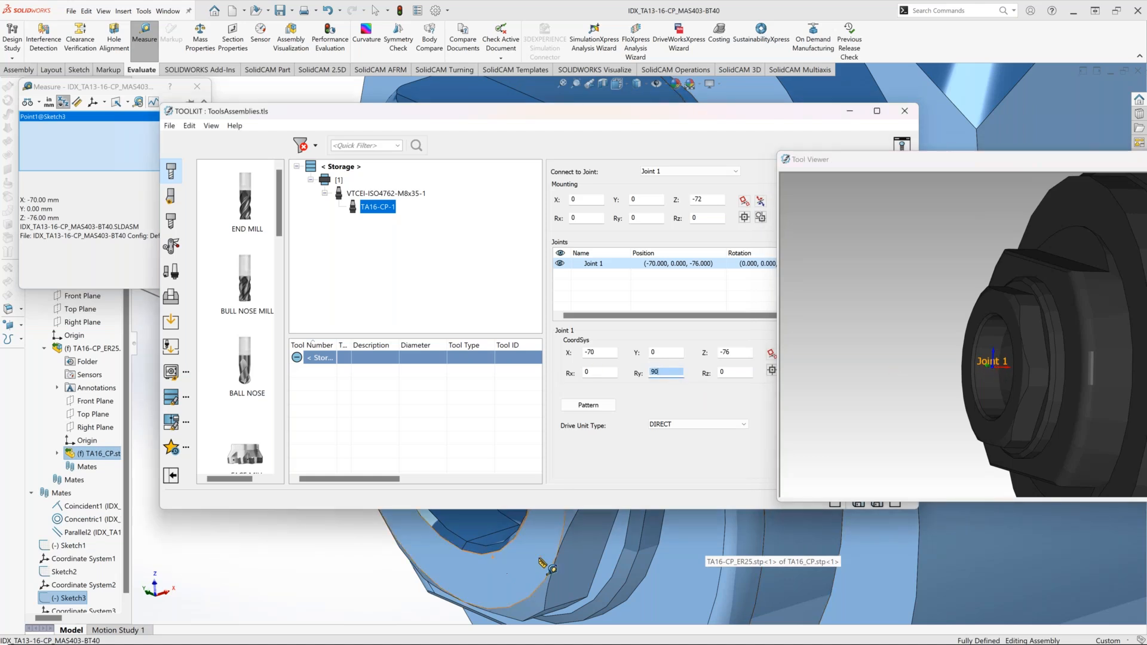
left_click(595, 372)
middle_click_drag(1017, 406, 996, 382)
scroll(997, 386, "down", 8)
scroll(1068, 256, "up", 2)
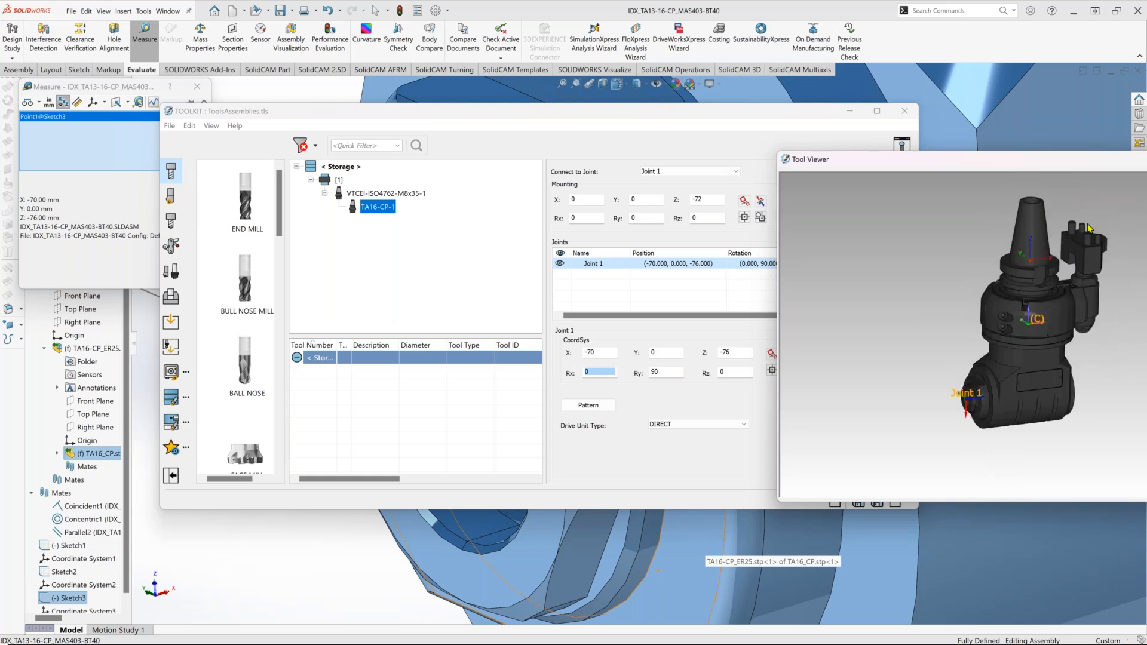
scroll(1037, 341, "down", 2)
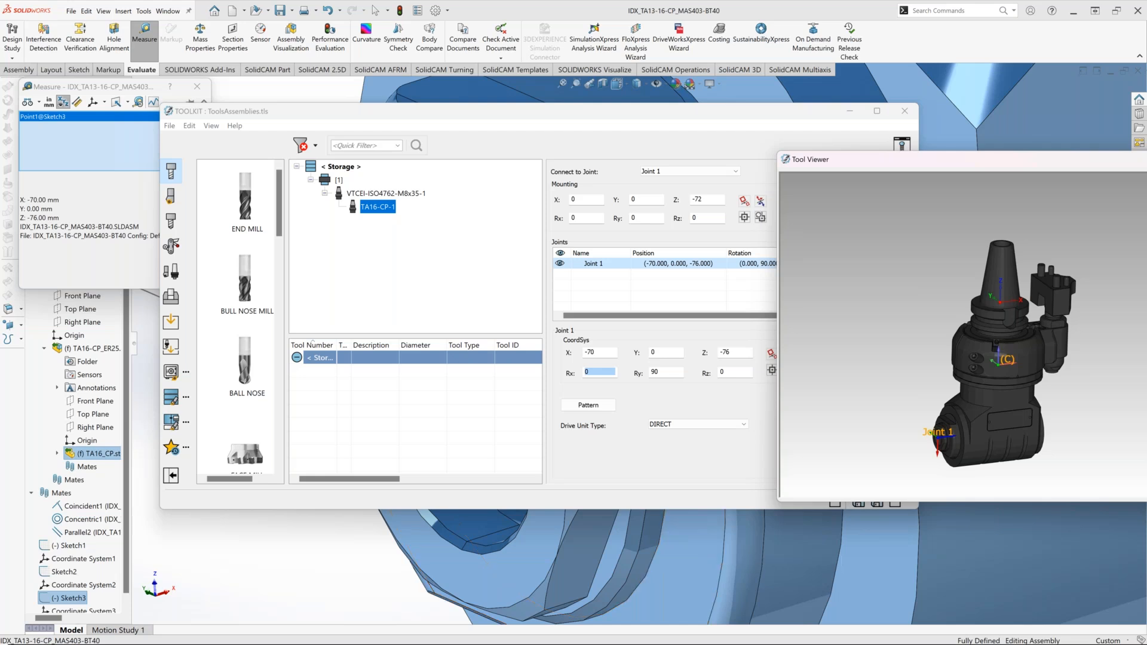
Save the tool library in the Tools Libraries folder under the name OMG Attachmens and close the toolkit.
left_click(170, 126)
left_click(202, 269)
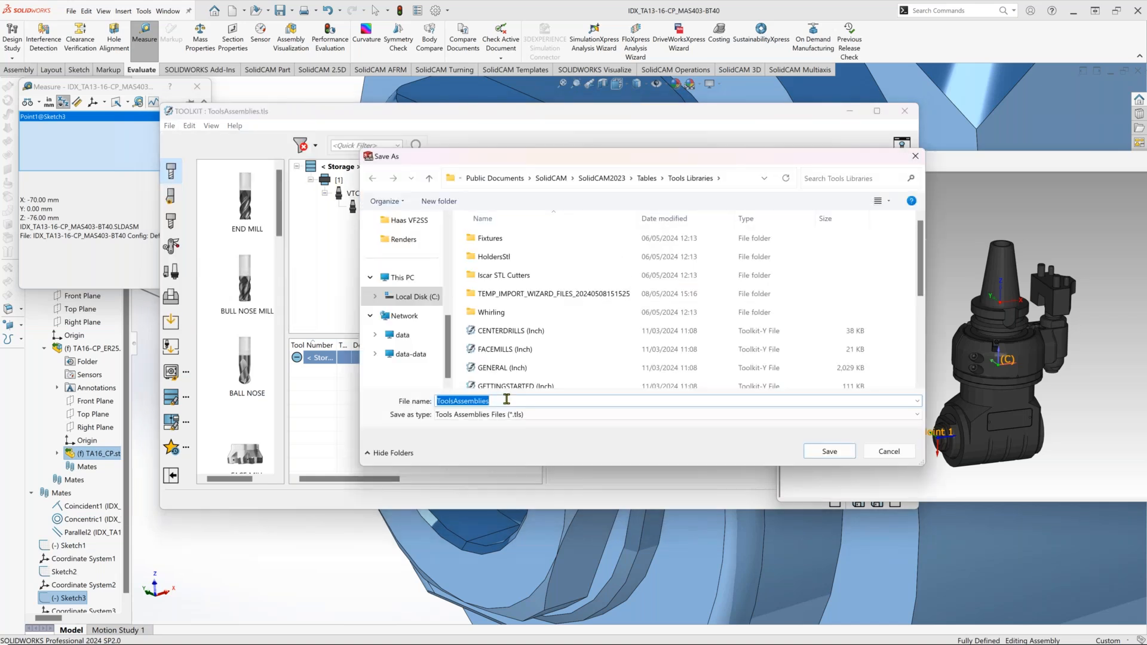
type("OMG Attachmens")
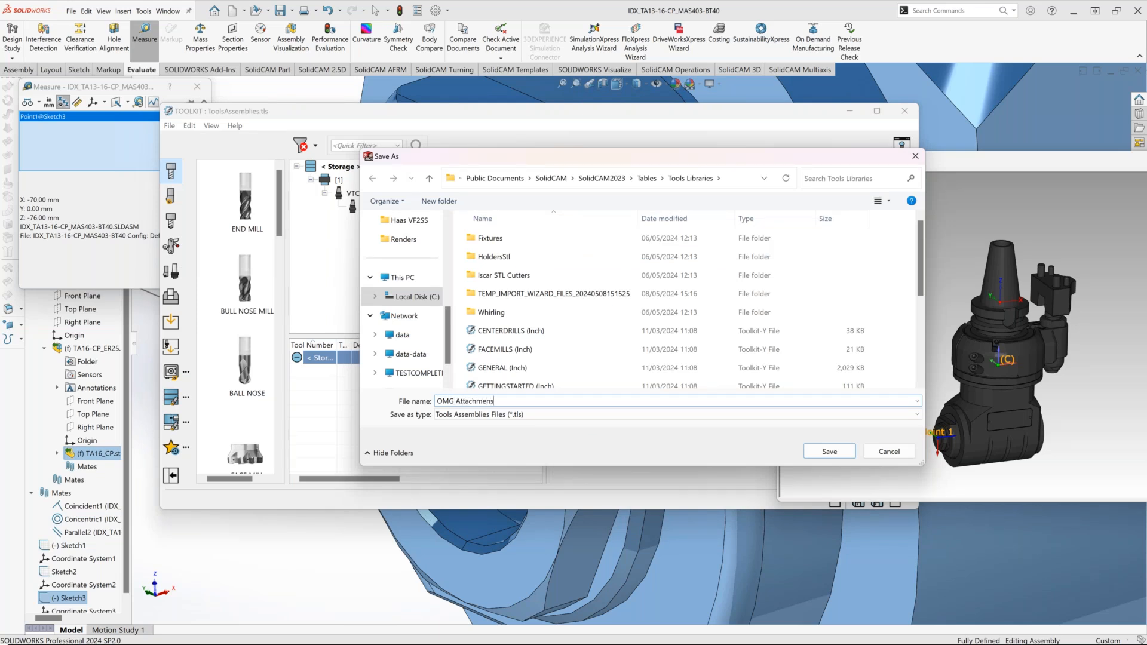
left_click(837, 452)
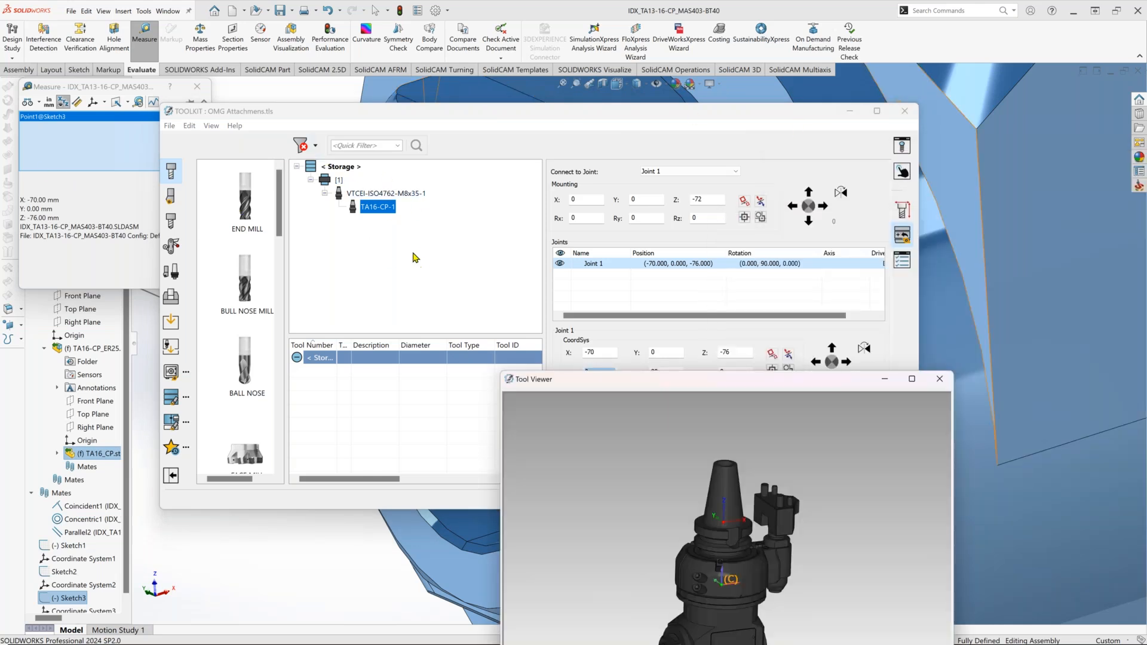
left_click(906, 117)
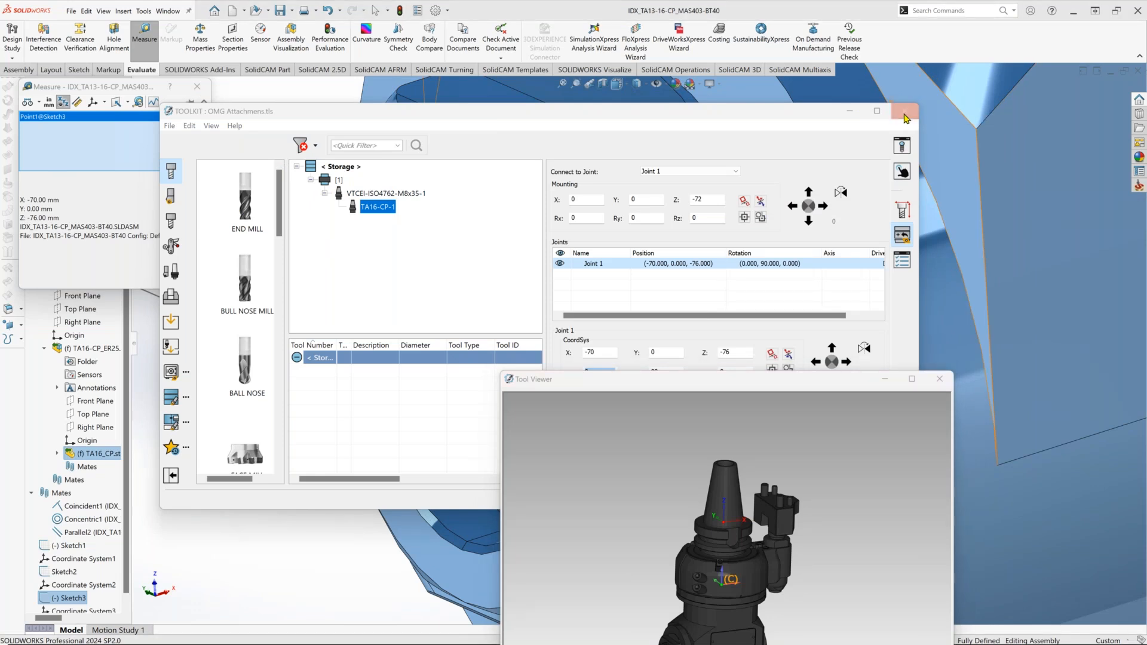
Switch to the Air Pipe part document and bring the whole pipe into view.
left_click(167, 11)
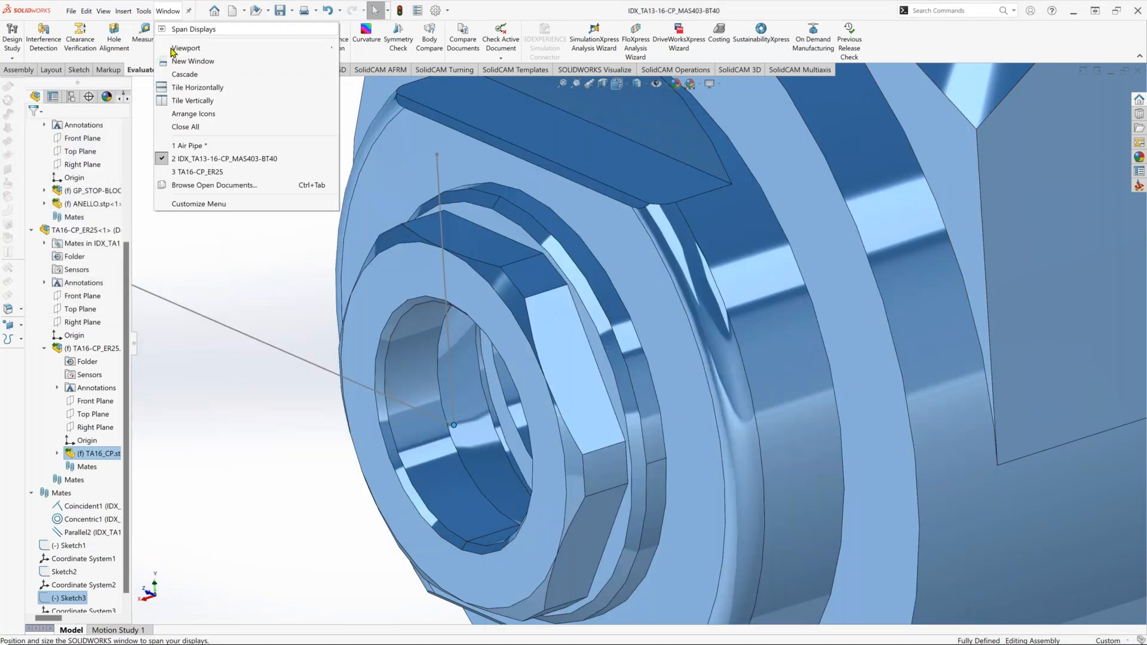
left_click(233, 157)
middle_click_drag(538, 311, 460, 317)
scroll(693, 329, "down", 3)
middle_click_drag(705, 338, 668, 374)
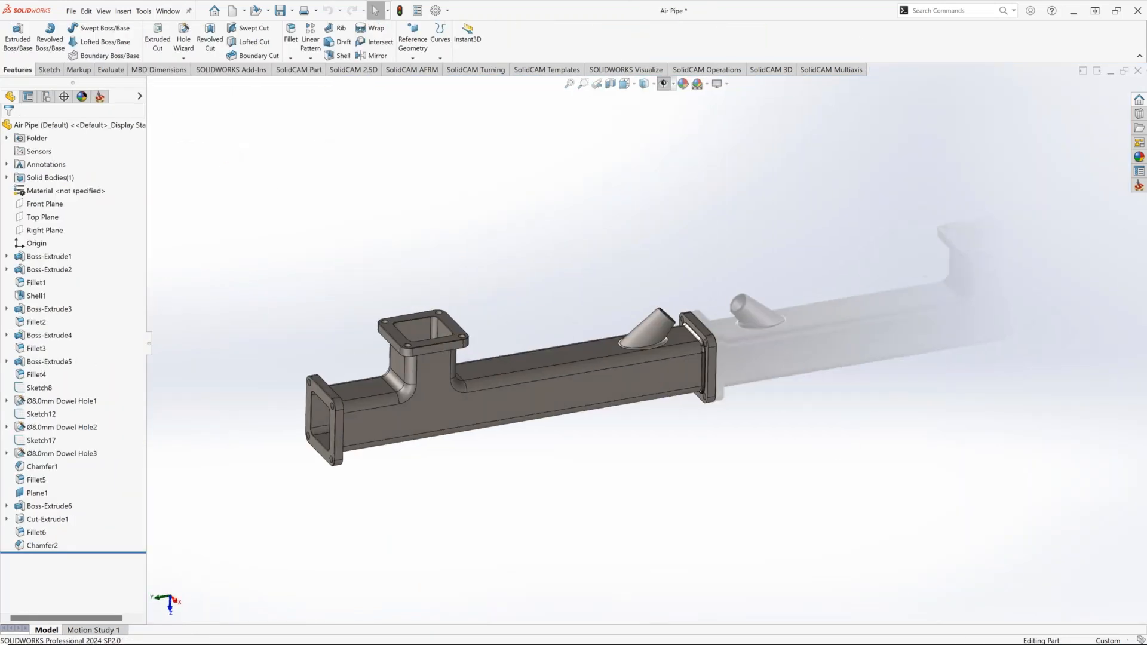
Create a new external metric SolidCAM milling part named Air Pipe-1, saving the CAD document first.
left_click(99, 97)
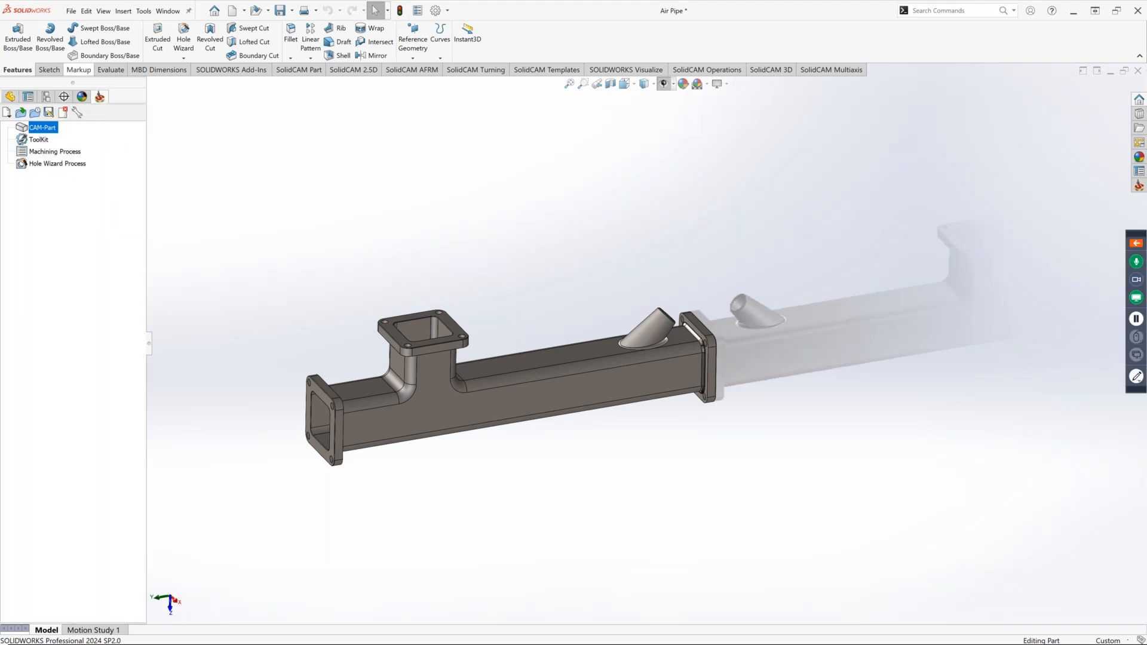
left_click(143, 11)
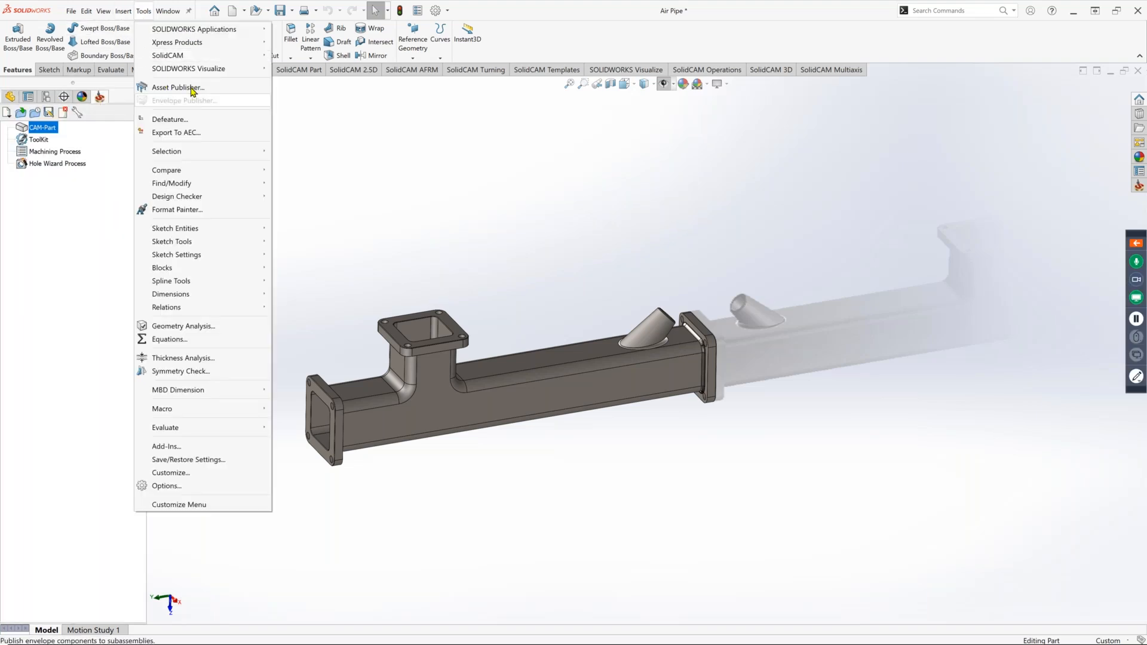
mouse_move(220, 55)
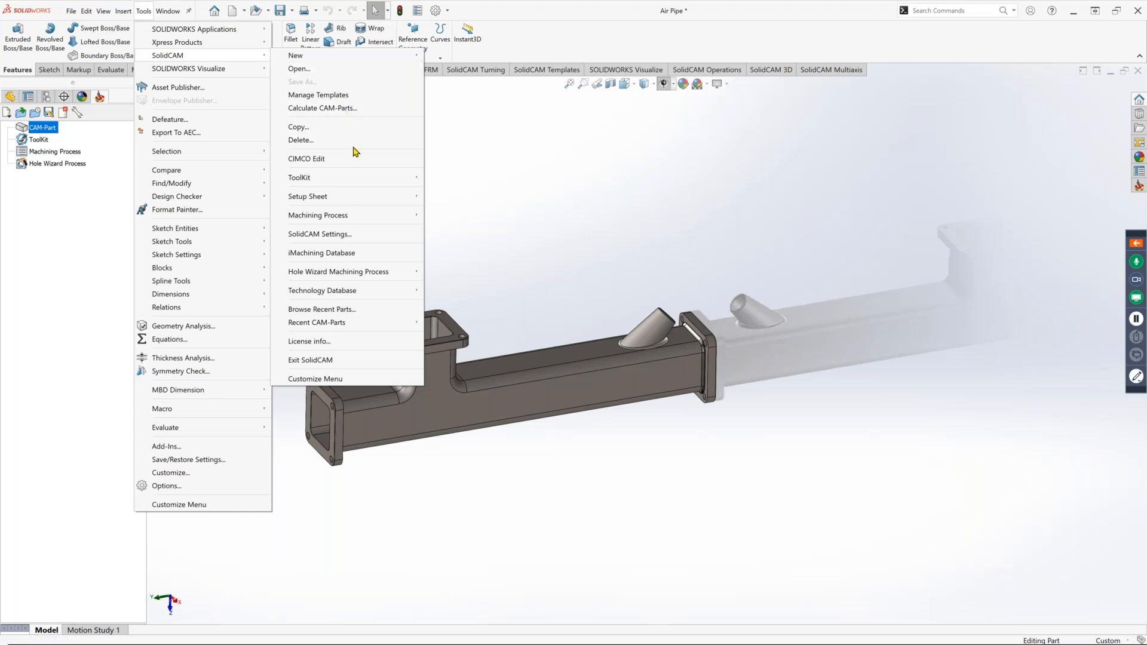
mouse_move(407, 55)
left_click(471, 82)
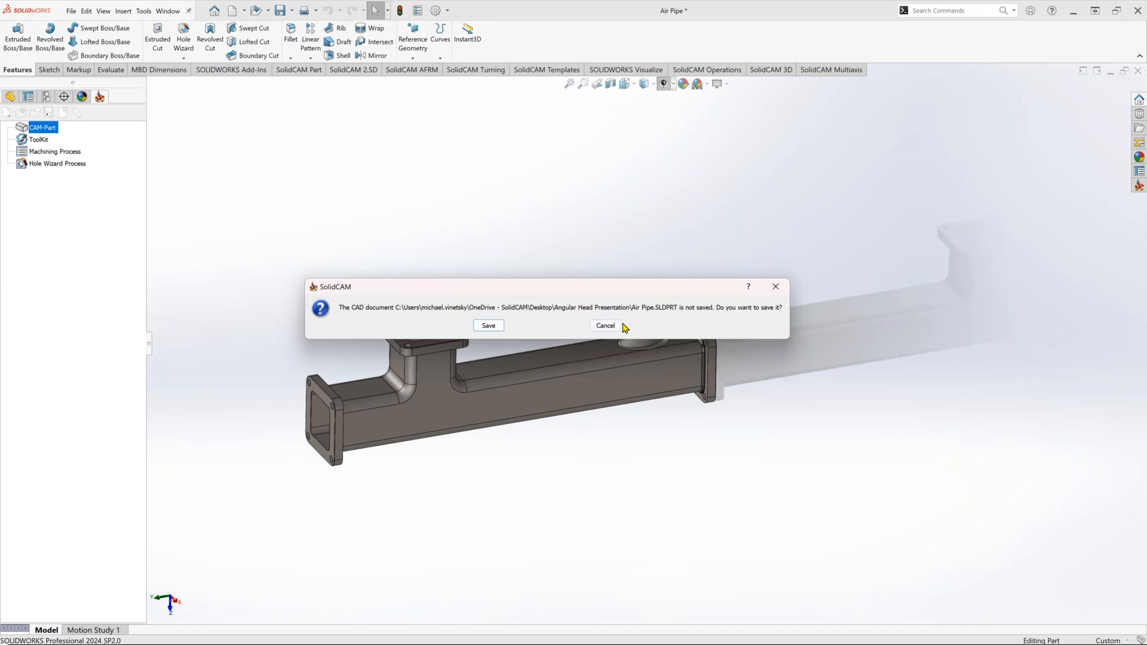
left_click(490, 326)
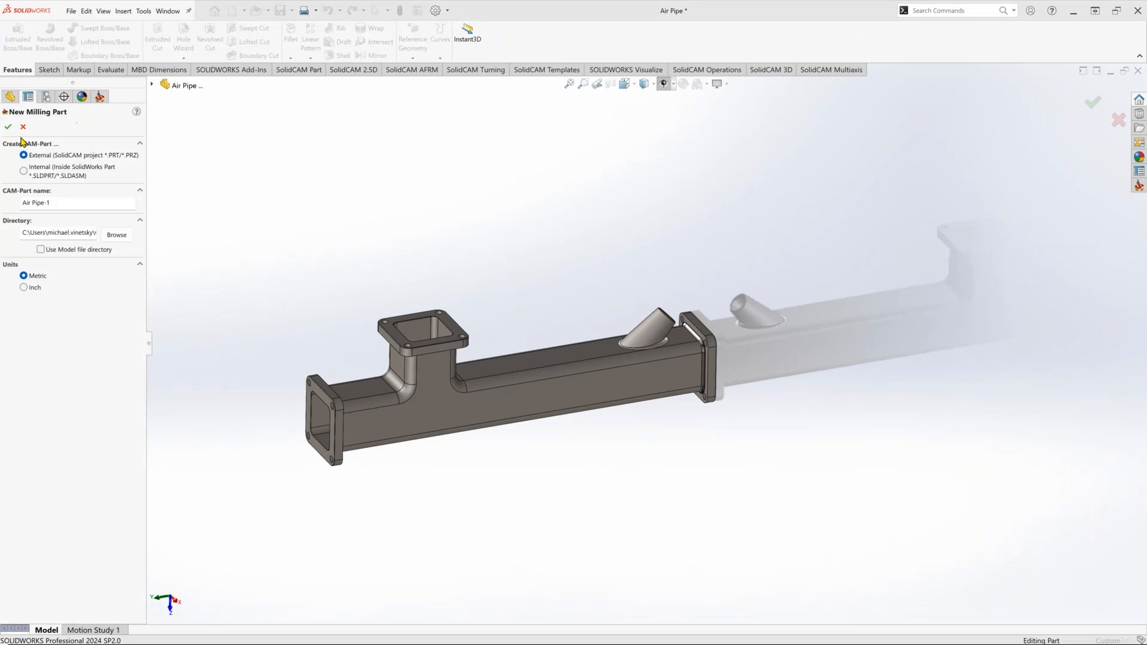
left_click(9, 128)
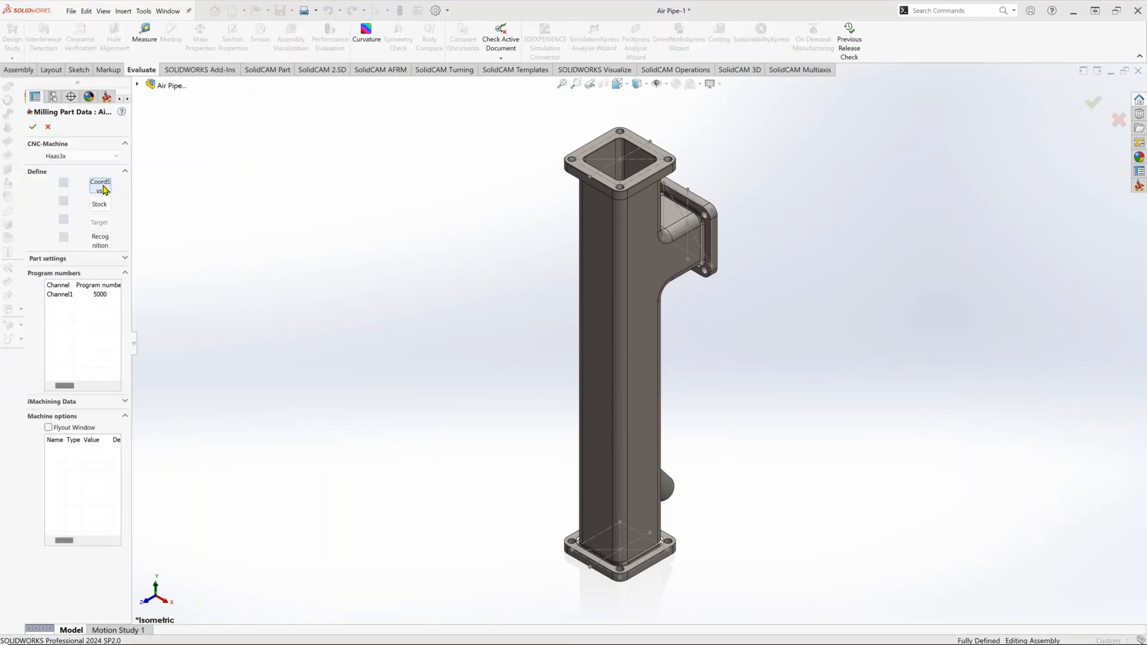
Begin defining machine coordinate system 1 by selecting the top face of the pipe's branch flange.
left_click(100, 186)
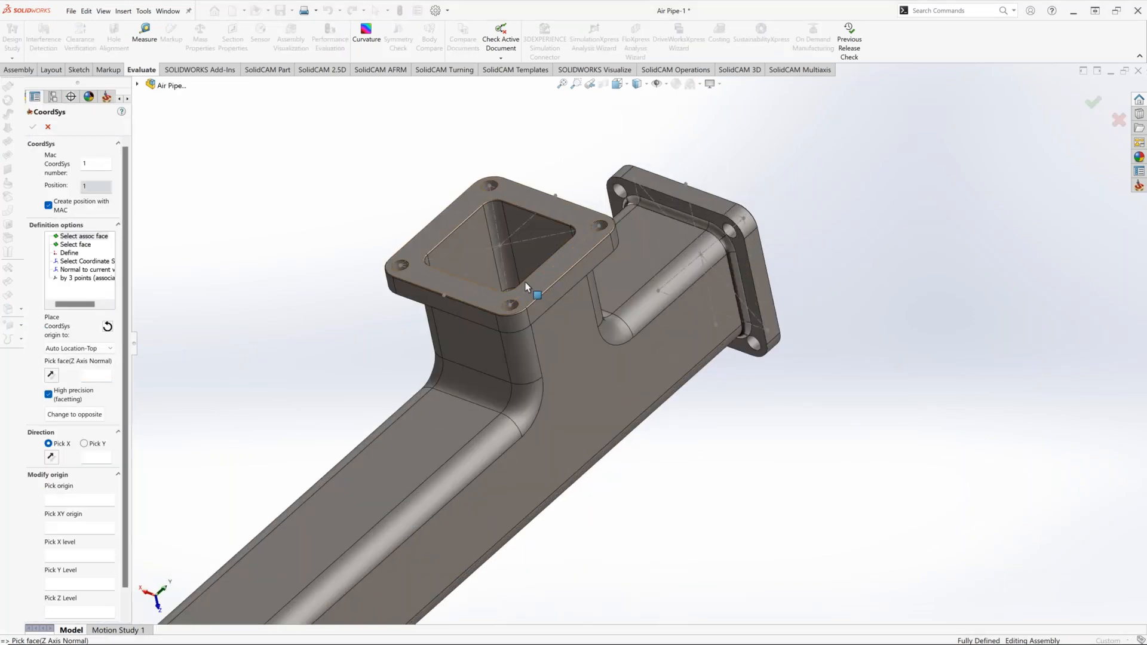
left_click(84, 245)
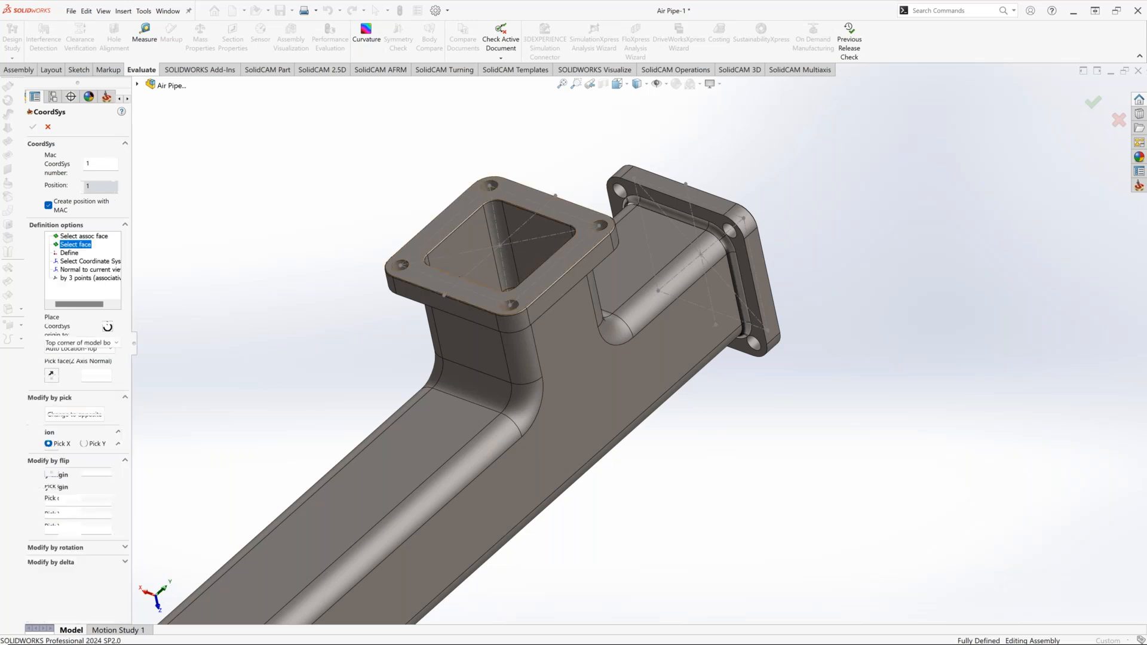
left_click(436, 250)
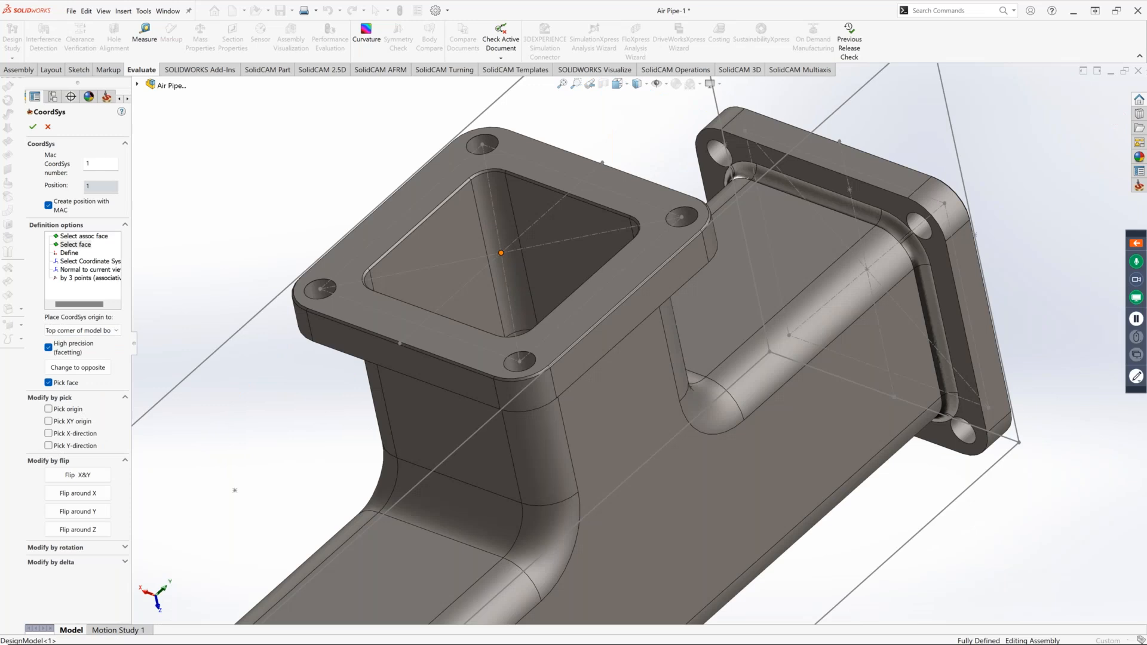
left_click(371, 299)
key("Return")
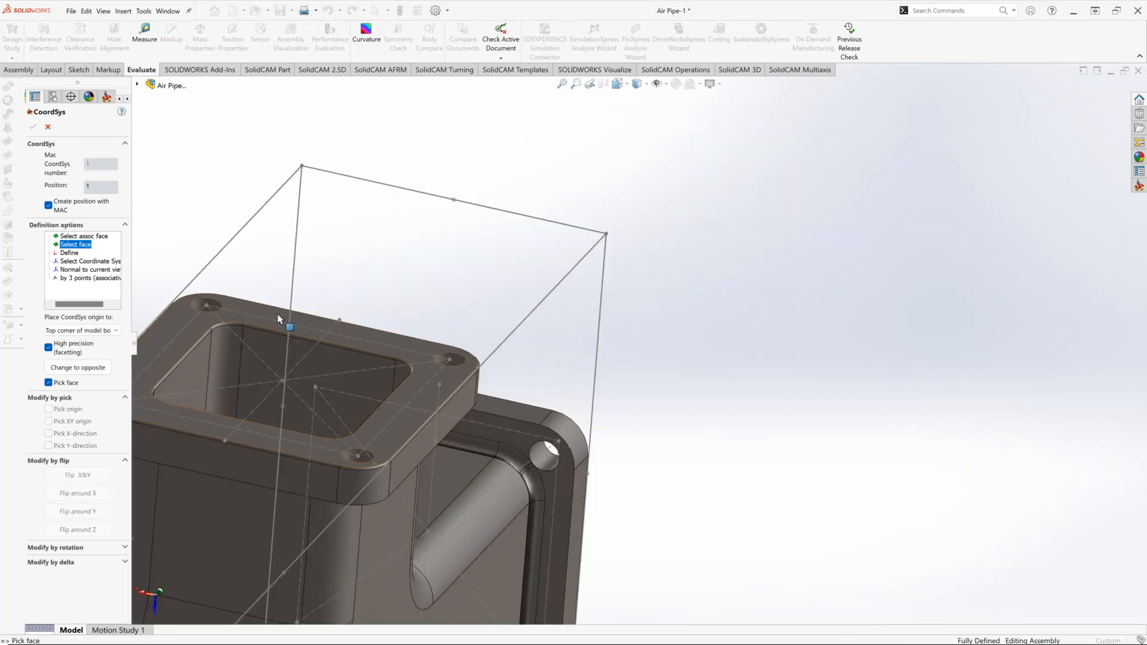
left_click(314, 324)
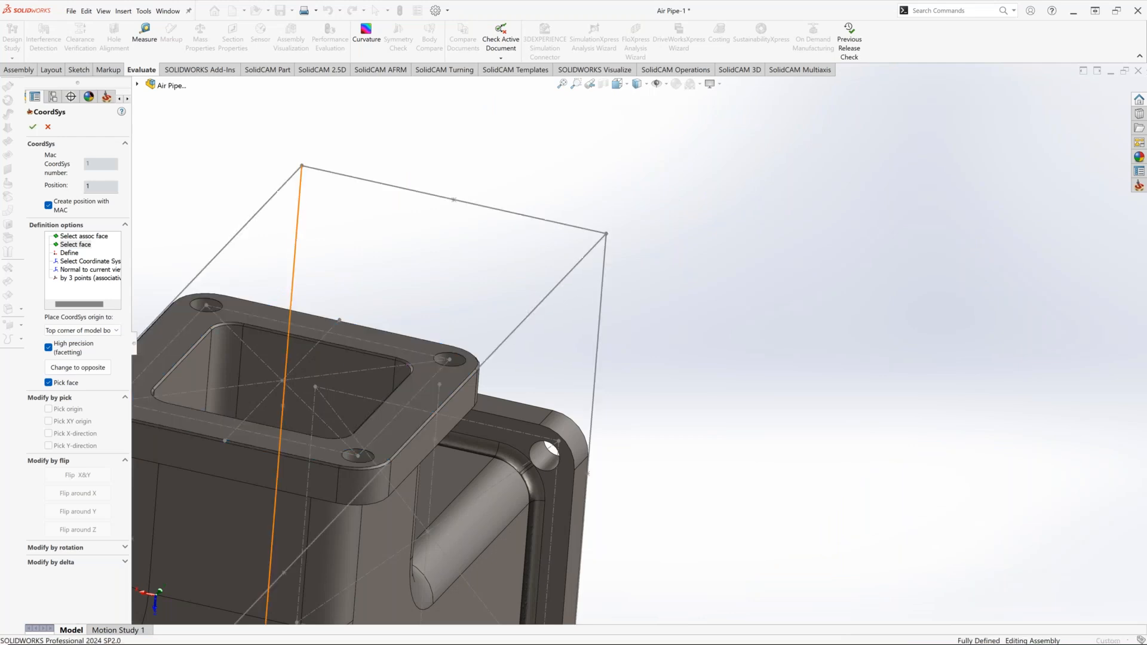
Try to pick the centre of the branch flange opening while defining machine coordinate system 1 by face.
middle_click_drag(281, 384, 259, 371)
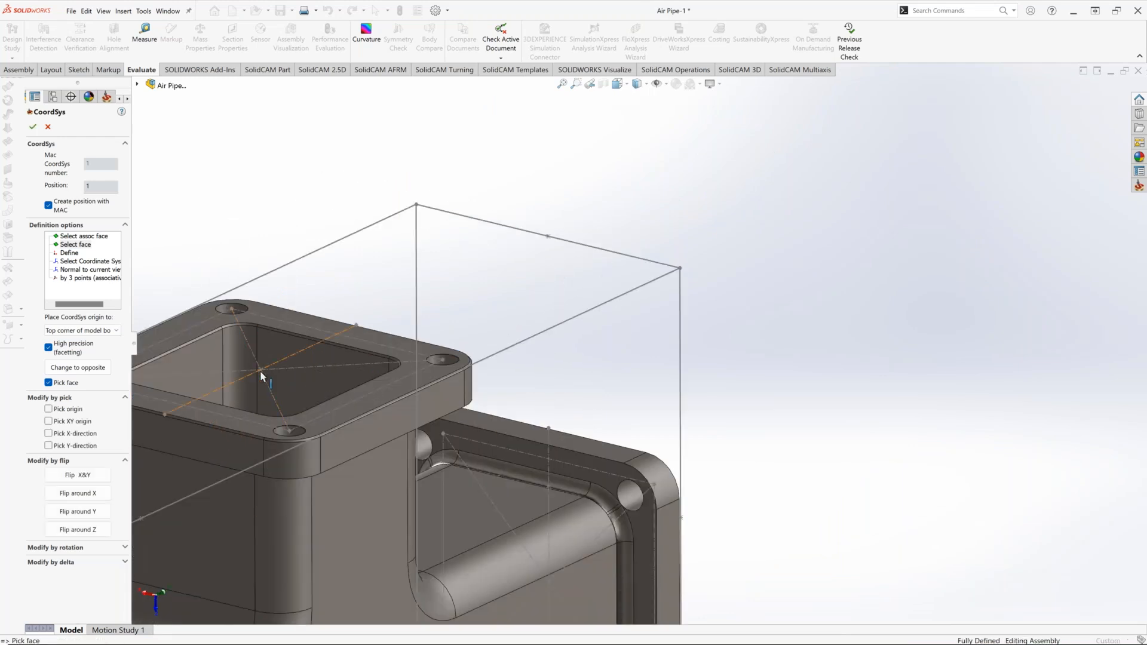
left_click(336, 392)
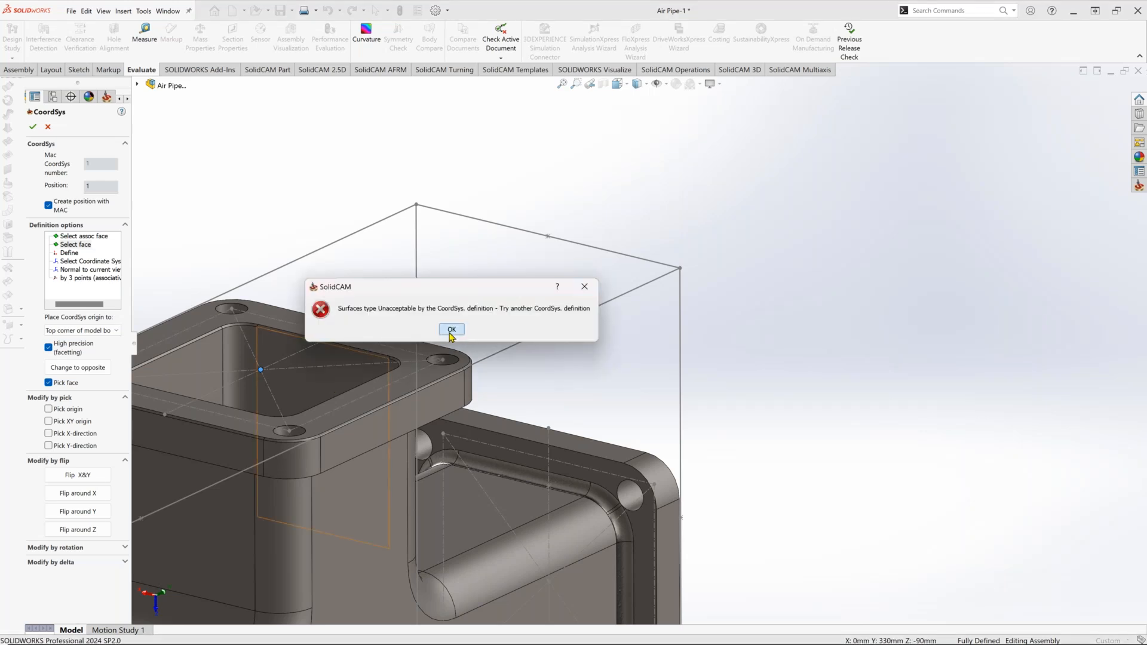
left_click(451, 332)
scroll(323, 299, "up", 5)
middle_click_drag(325, 282, 215, 358)
left_click(76, 244)
scroll(392, 317, "down", 5)
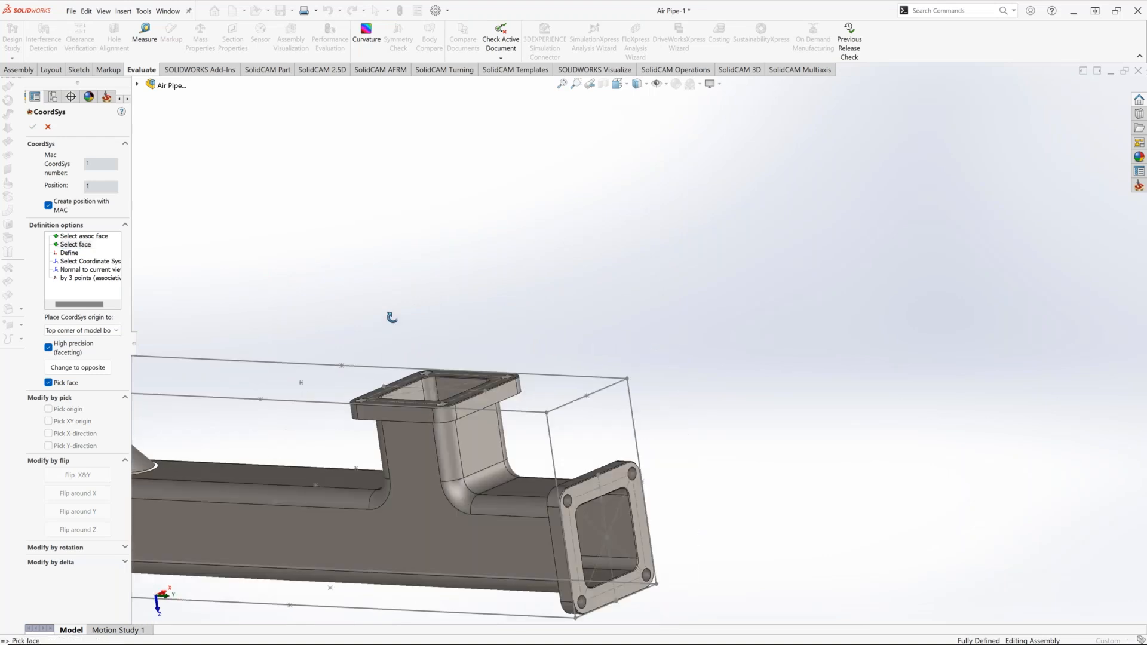
left_click(406, 461)
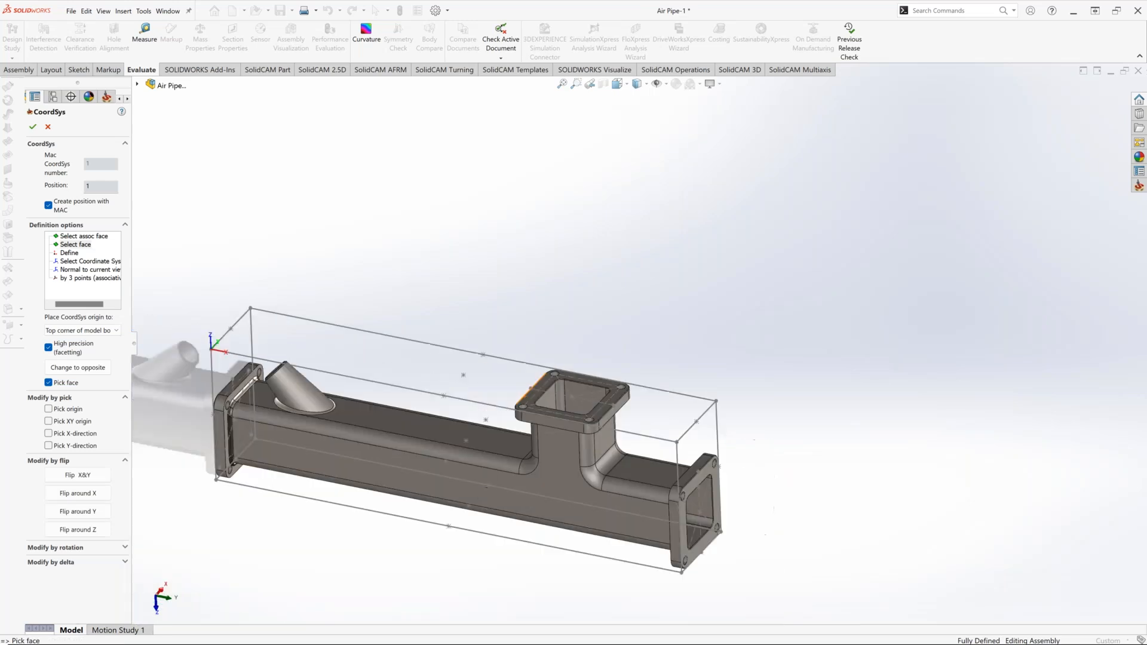
left_click(581, 435)
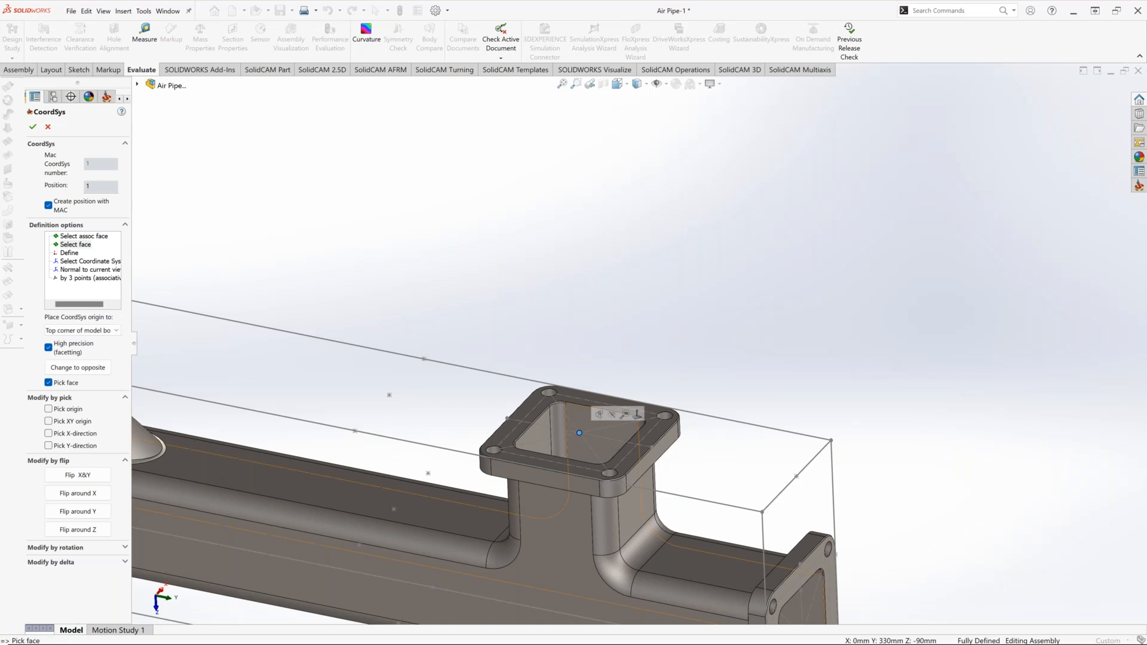
left_click(452, 329)
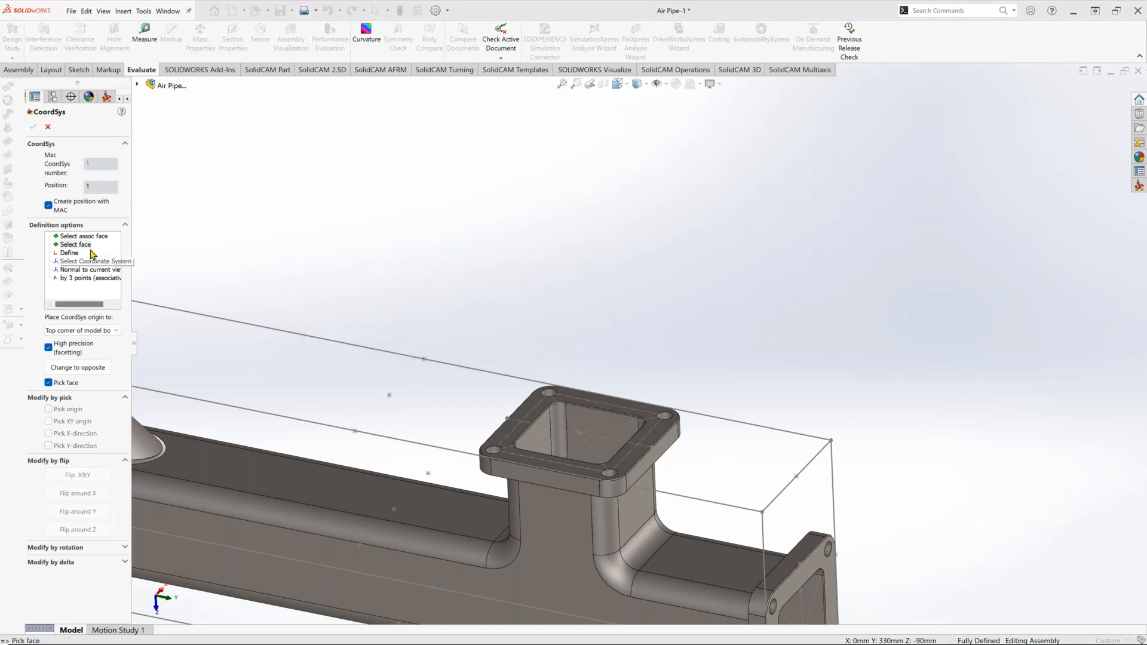
Define machine coordinate system 1 on the branch flange's top face, with its origin picked at the centre of the opening.
left_click(80, 245)
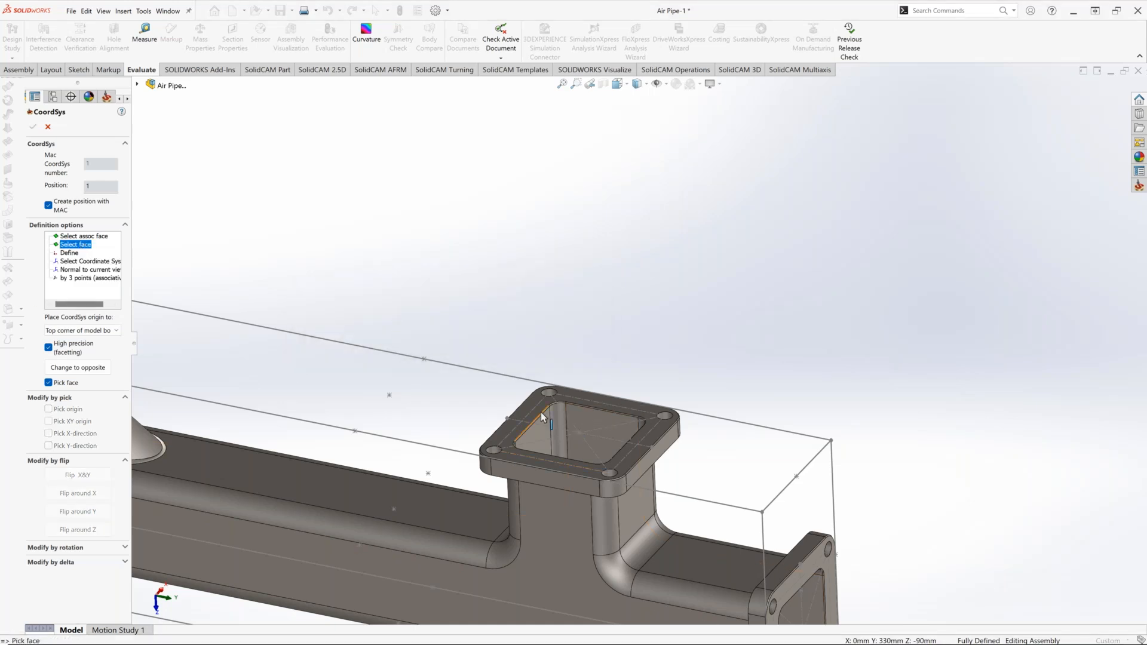
left_click(523, 417)
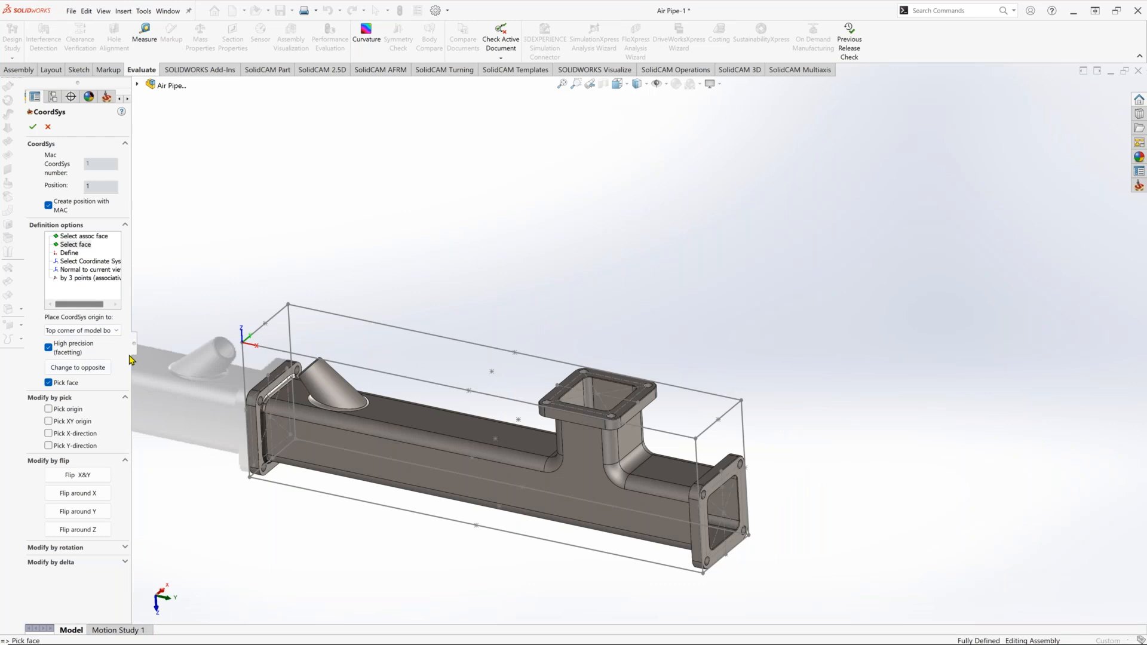
left_click(60, 408)
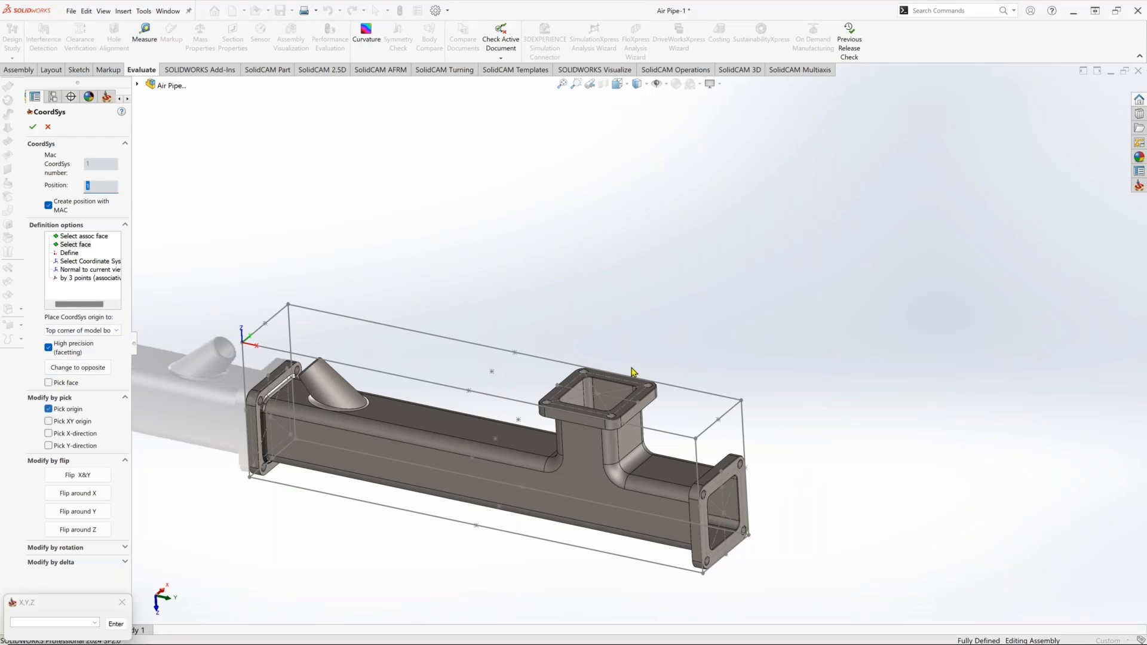
left_click(556, 408)
scroll(631, 364, "down", 5)
middle_click_drag(631, 364, 448, 346)
scroll(568, 333, "up", 4)
middle_click_drag(568, 333, 735, 340)
left_click(34, 127)
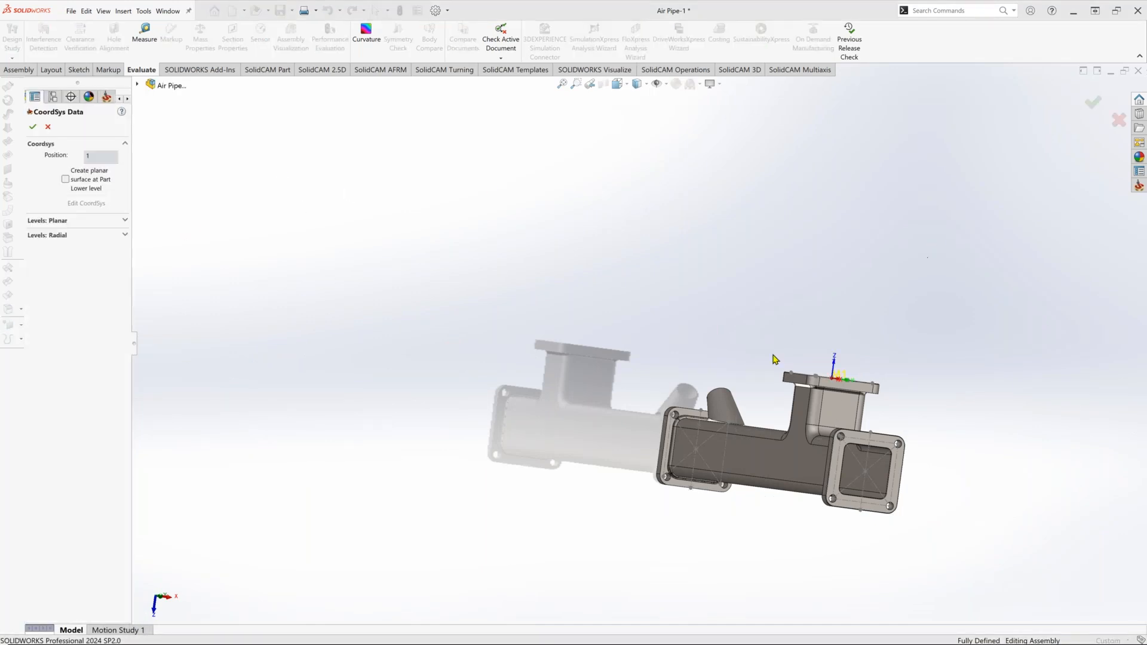
left_click(35, 129)
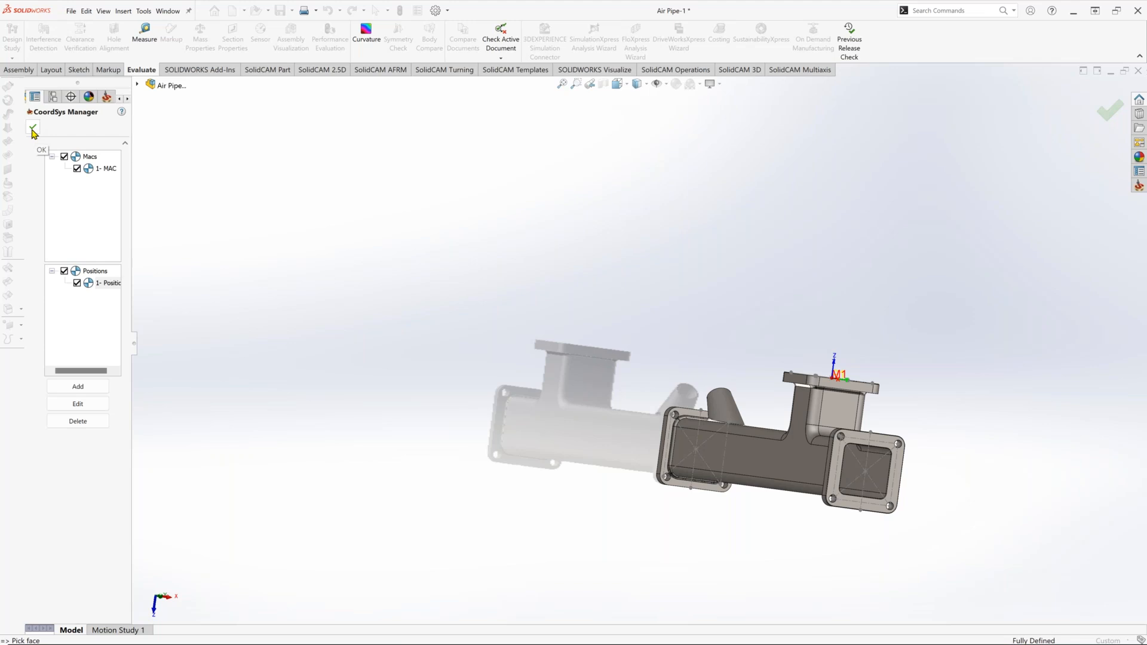
Add coordinate system position 2 from the outer face of the end flange nearest the branch.
middle_click_drag(761, 293, 1045, 476)
scroll(1045, 477, "down", 2)
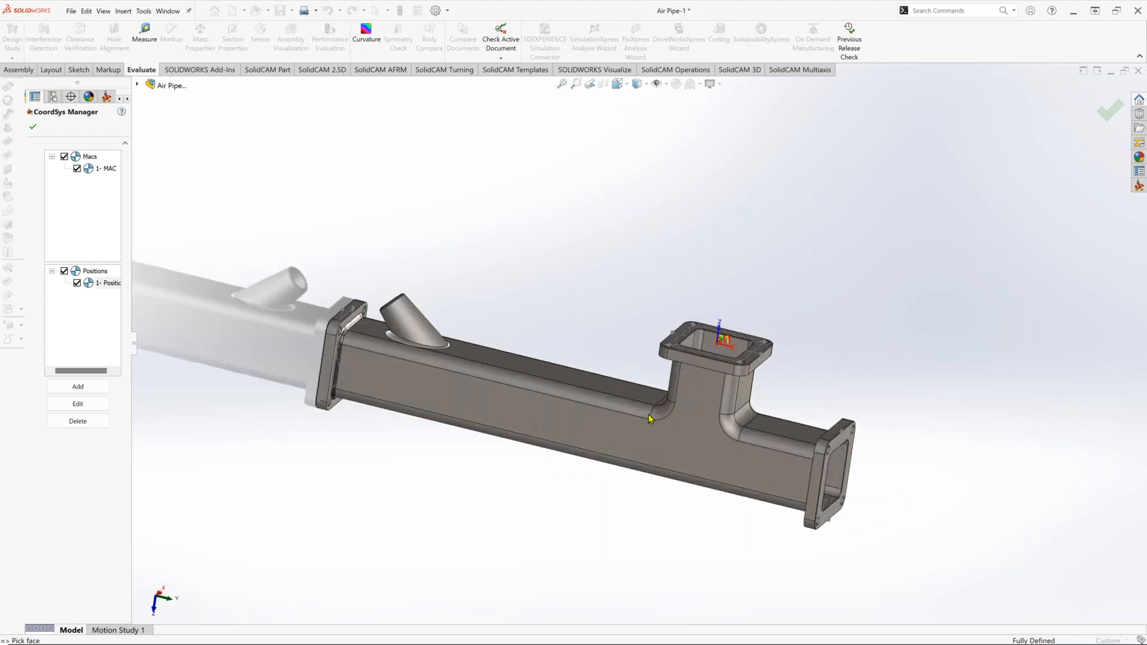
middle_click_drag(497, 345, 183, 327)
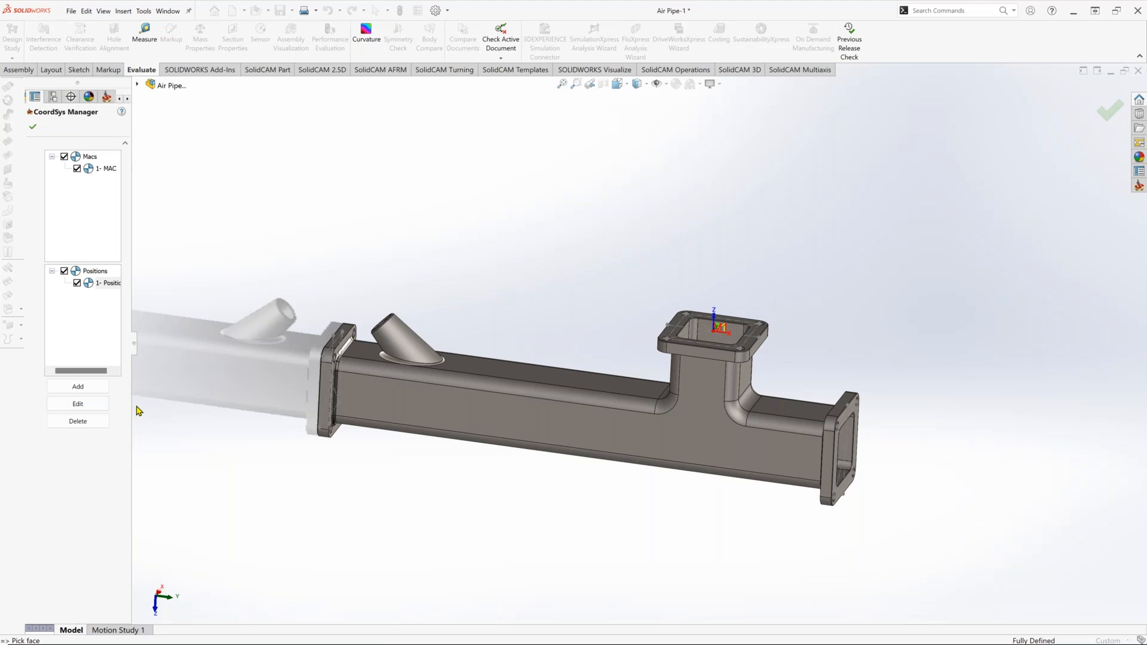
middle_click_drag(591, 351, 670, 361)
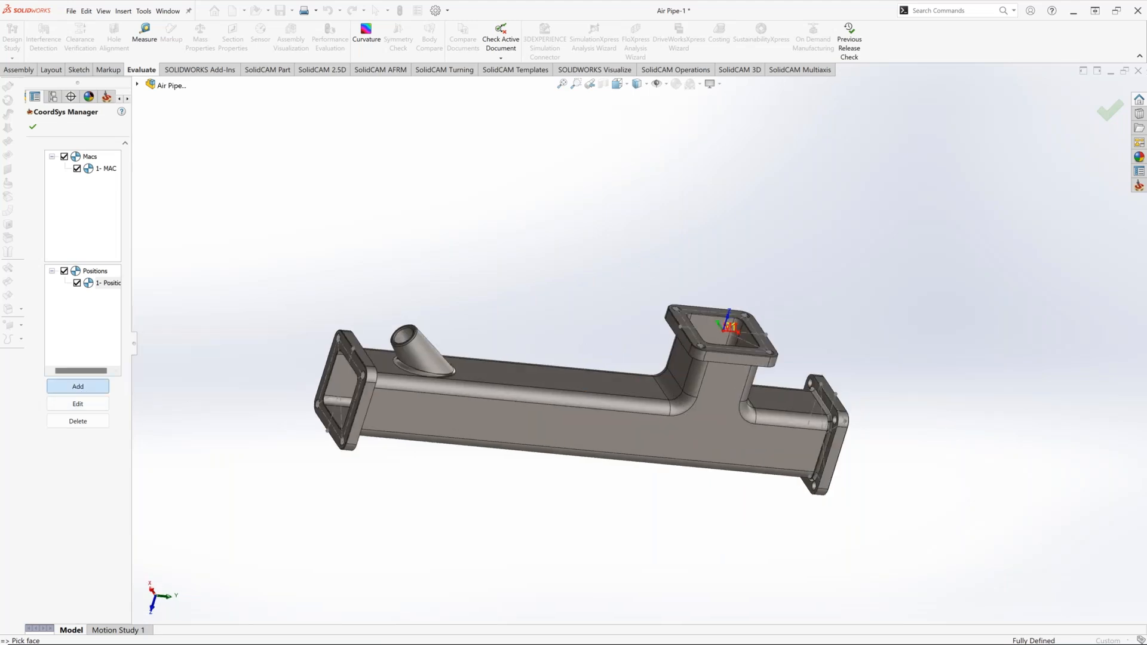
left_click(375, 396)
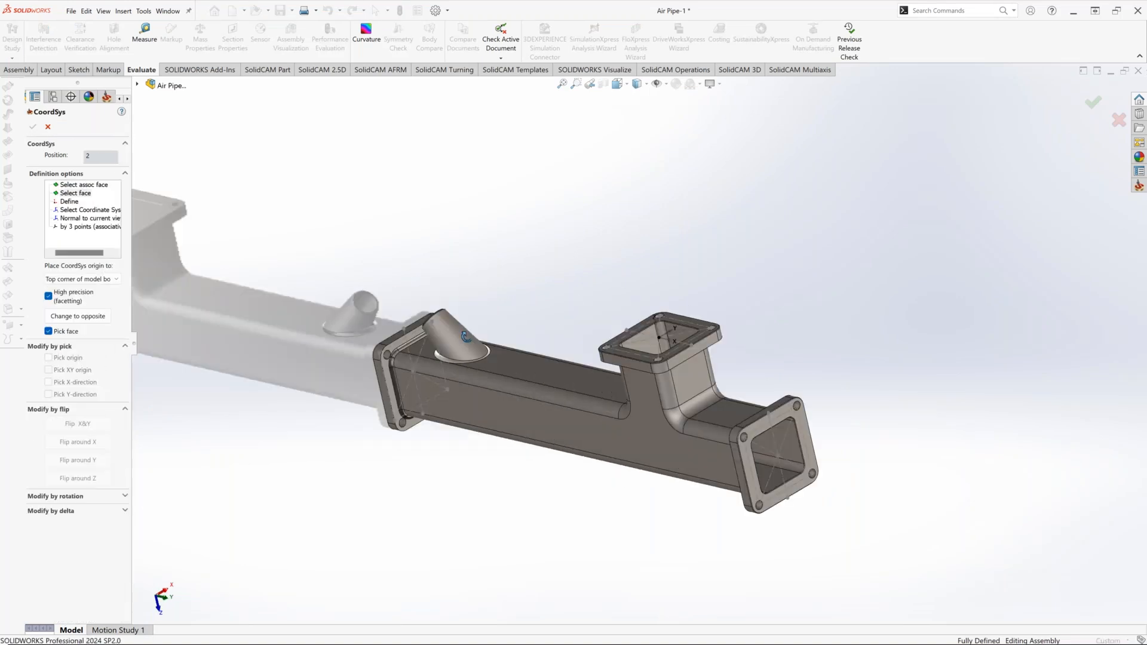
left_click(637, 386)
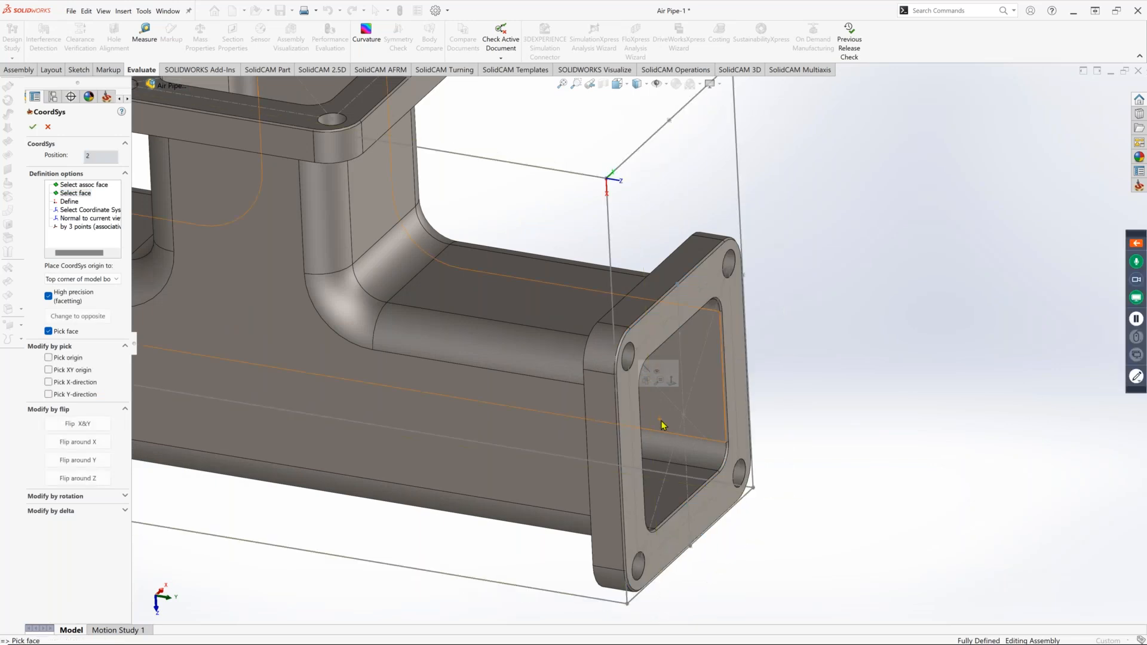
Place the position 2 origin at the centre of the end flange's opening and accept the coordinate system data.
left_click(49, 357)
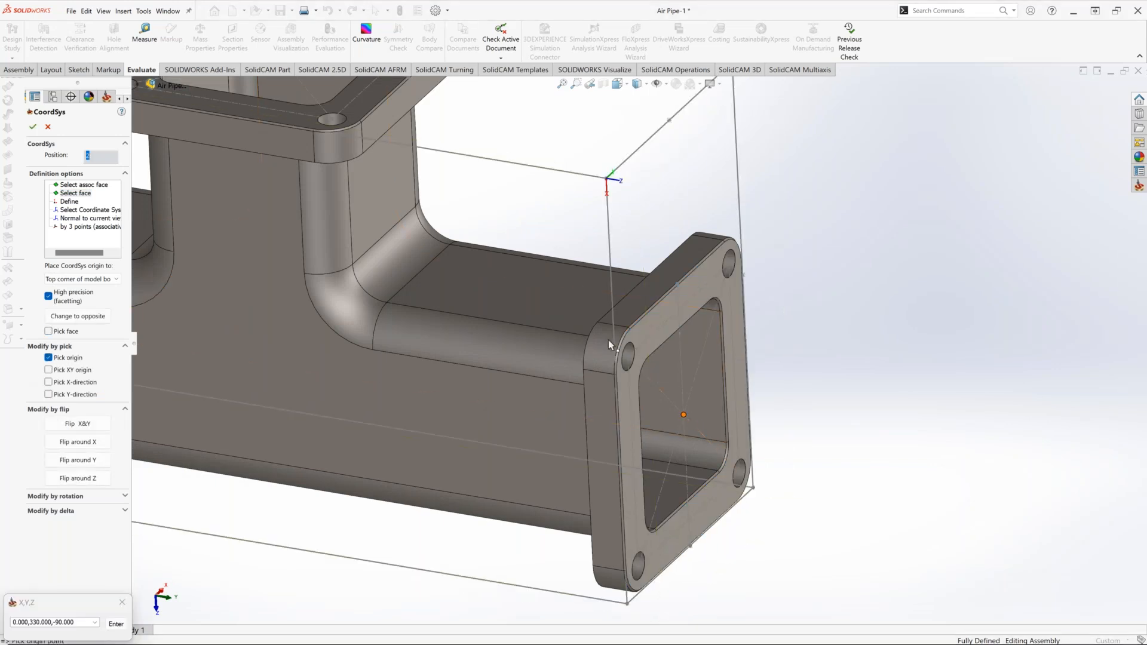
left_click(684, 415)
scroll(630, 350, "up", 10)
middle_click_drag(558, 391, 635, 389)
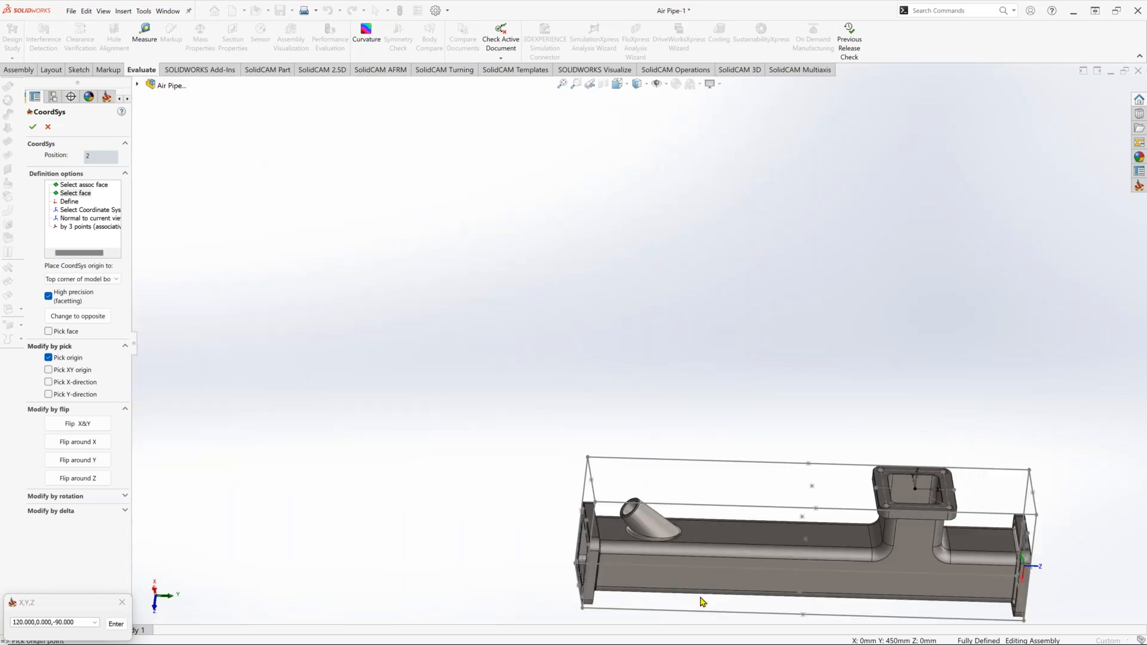
scroll(563, 551, "up", 1)
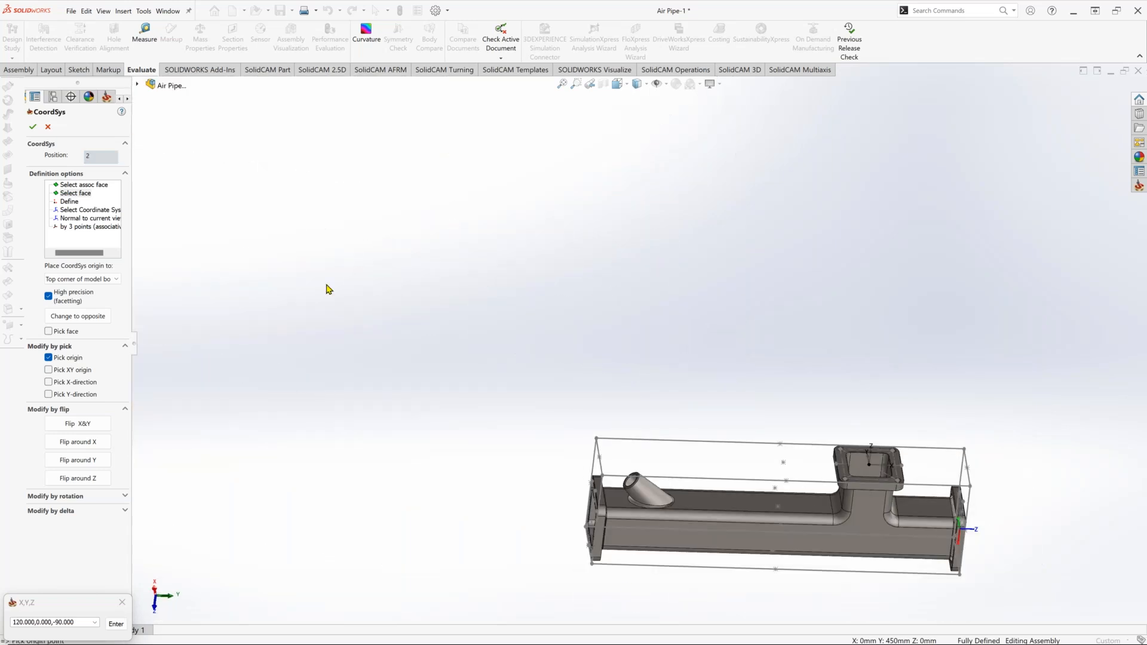
left_click(32, 129)
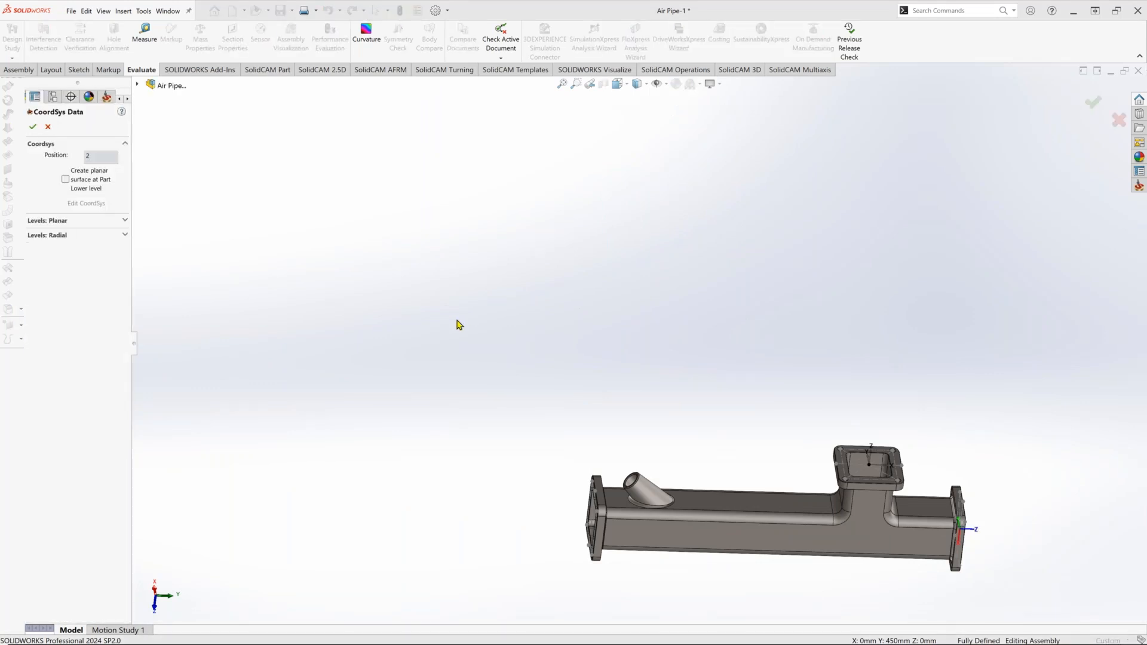
left_click(34, 128)
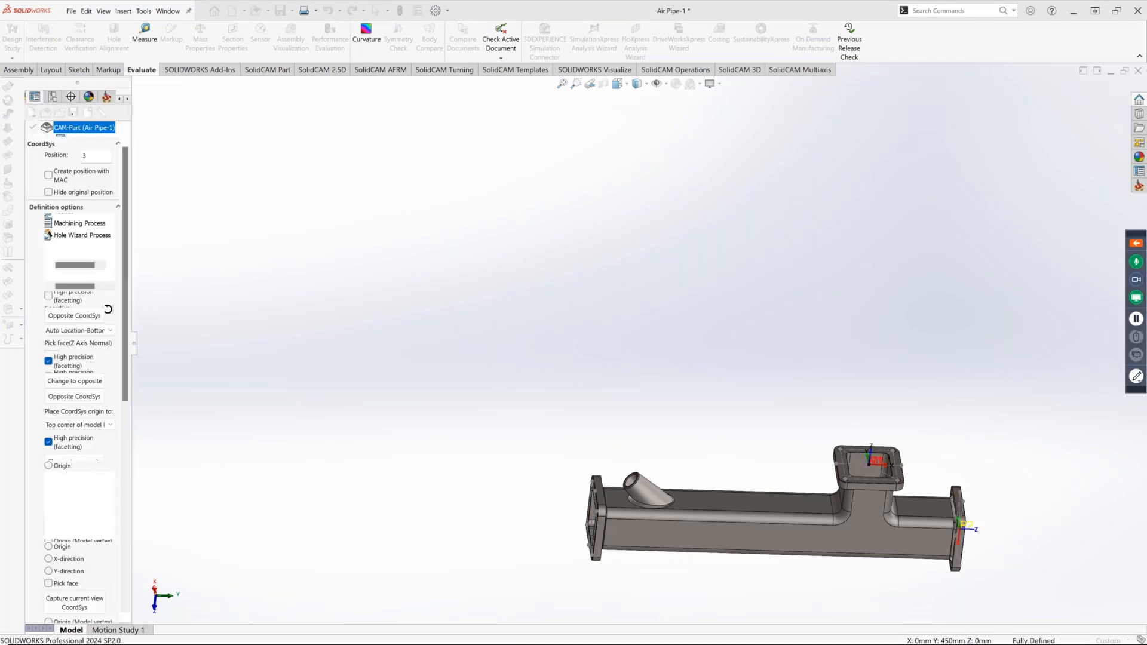
Define coordinate system position 3 by face on the outer face of the end flange nearest the angled pipe stub.
middle_click_drag(601, 525, 662, 518)
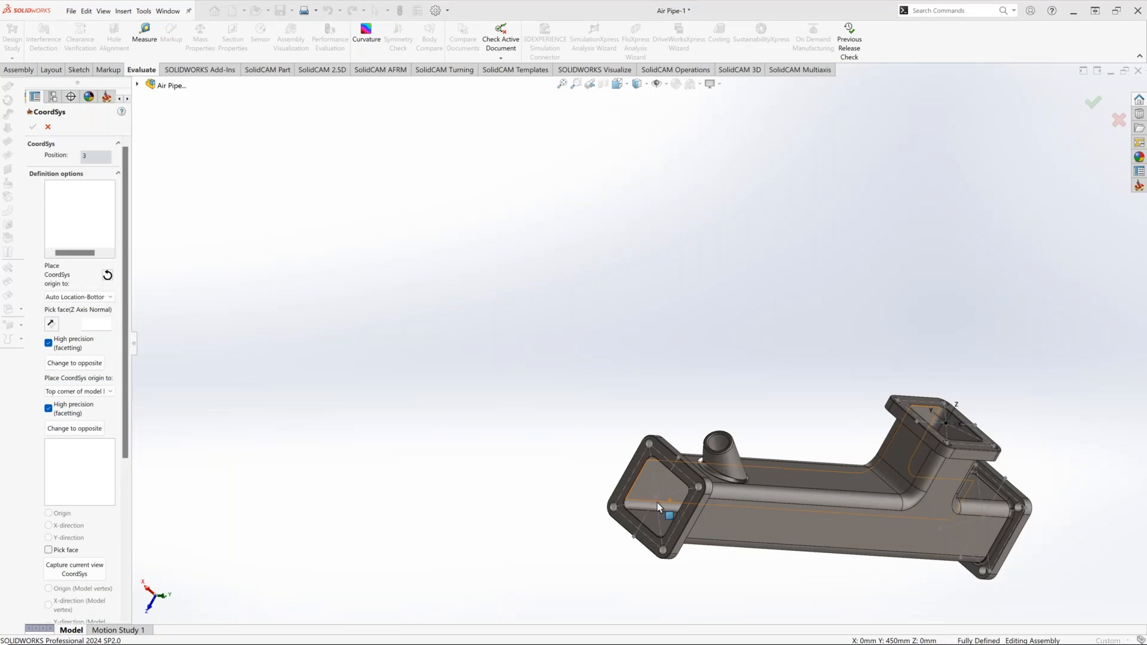
scroll(657, 503, "up", 5)
left_click(658, 363)
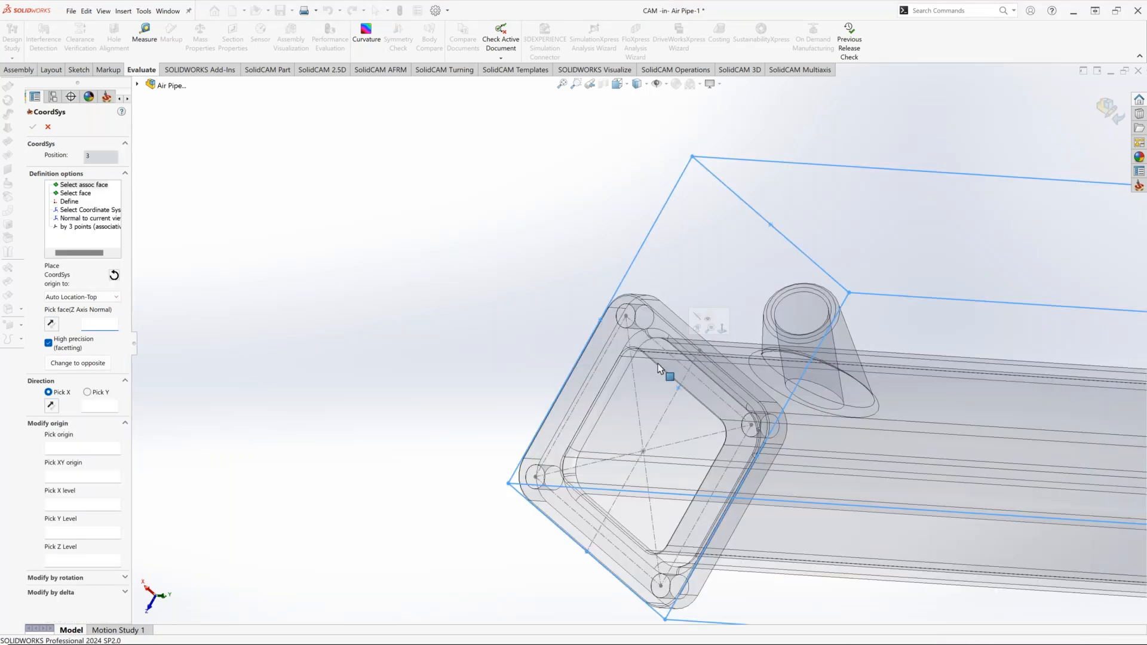
left_click(71, 193)
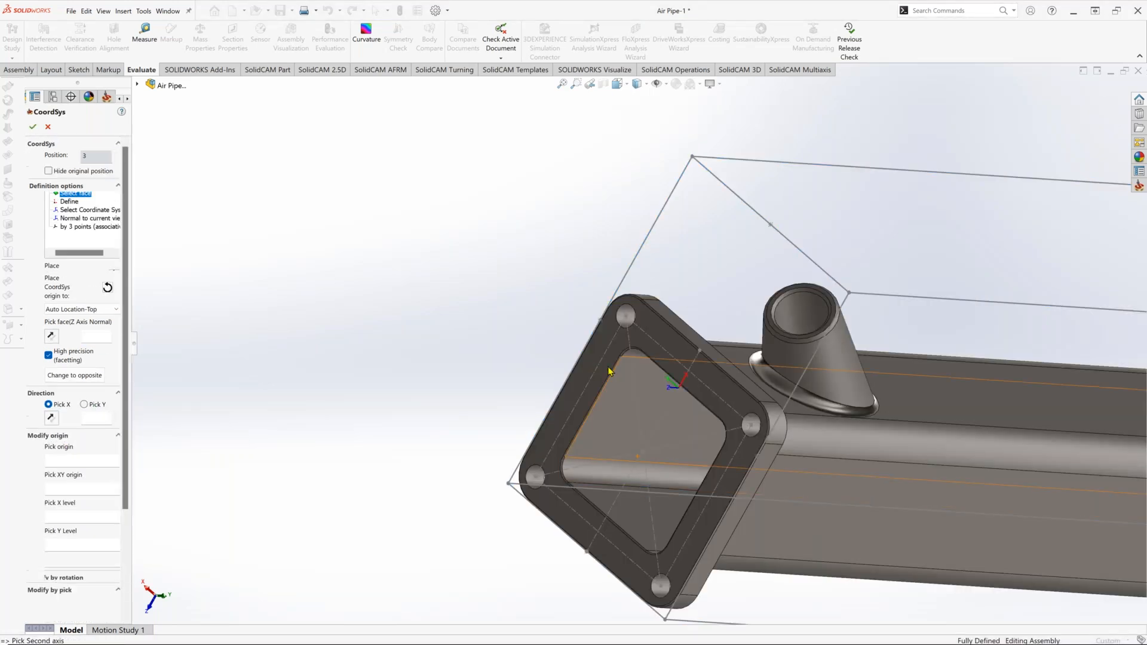
left_click(676, 345)
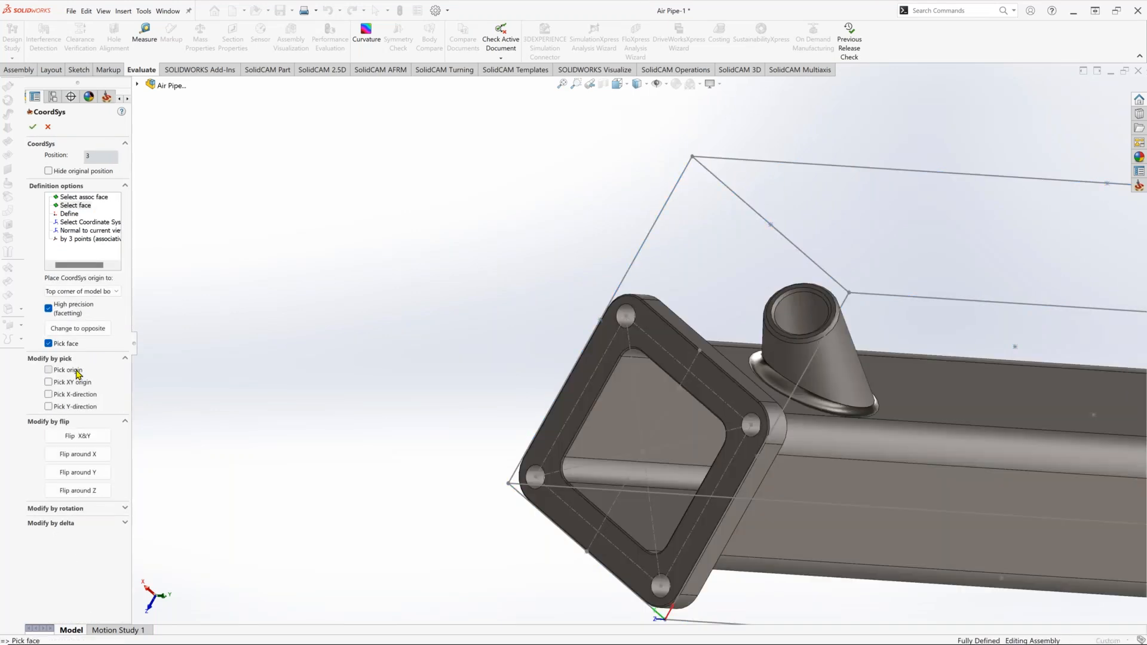
Place the position 3 origin at the centre of that flange's opening, accept its data and finish the coordinate system definitions.
left_click(643, 452)
middle_click_drag(592, 456, 478, 451)
left_click(33, 127)
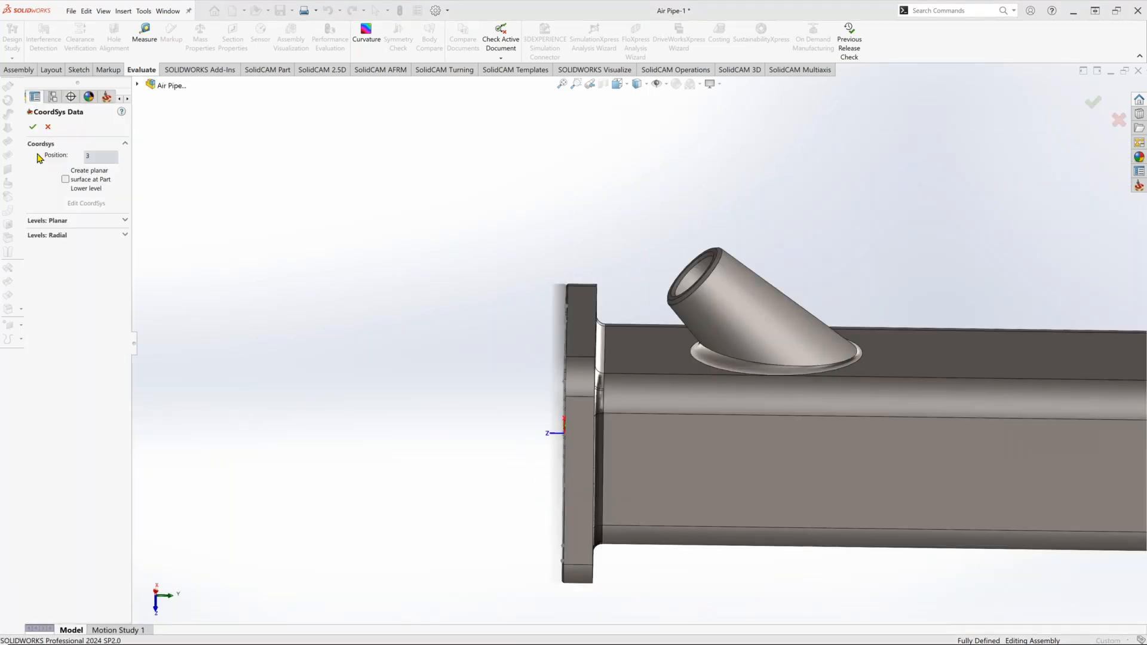
left_click(33, 127)
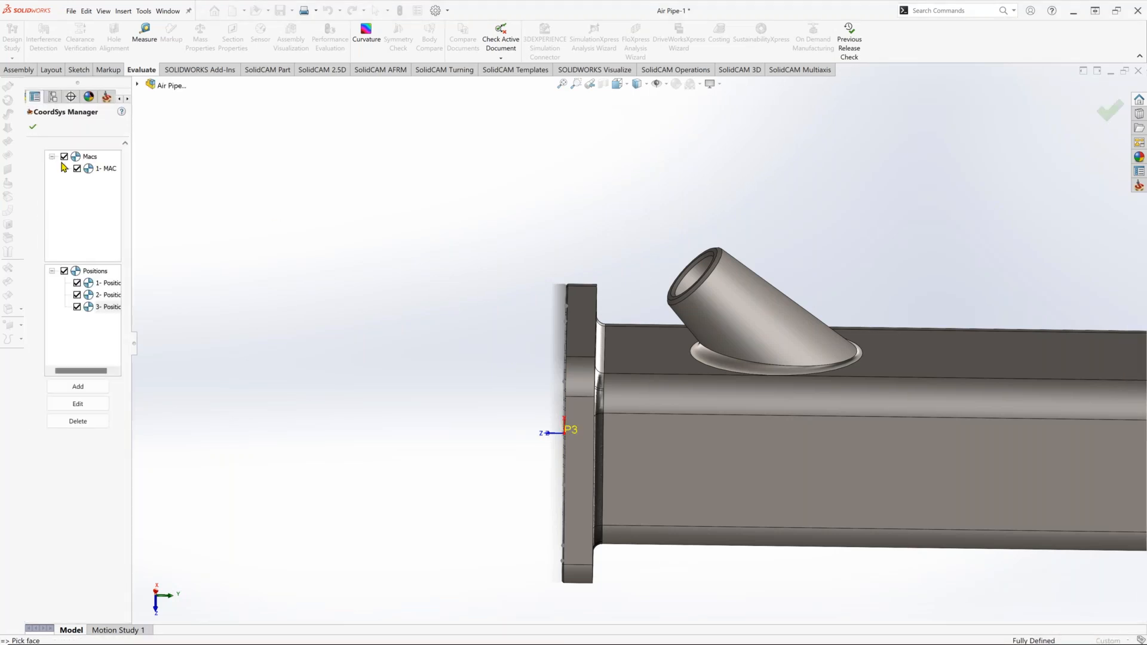
left_click(34, 127)
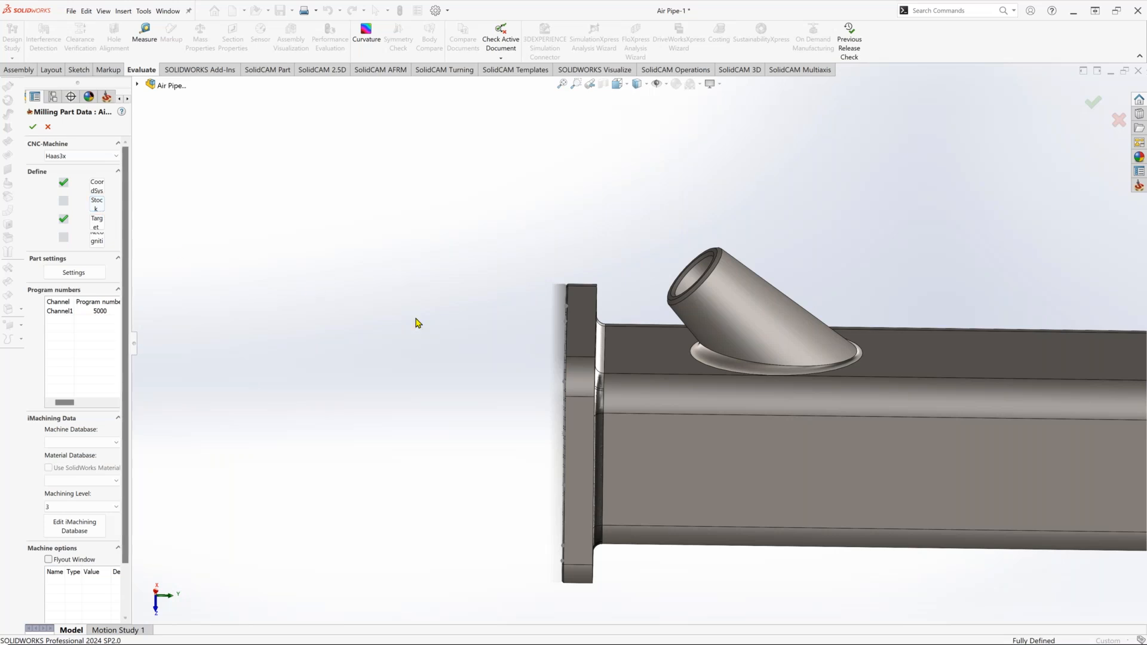
Start the stock definition for the milling part and set it to be defined by 3D Model.
left_click(97, 204)
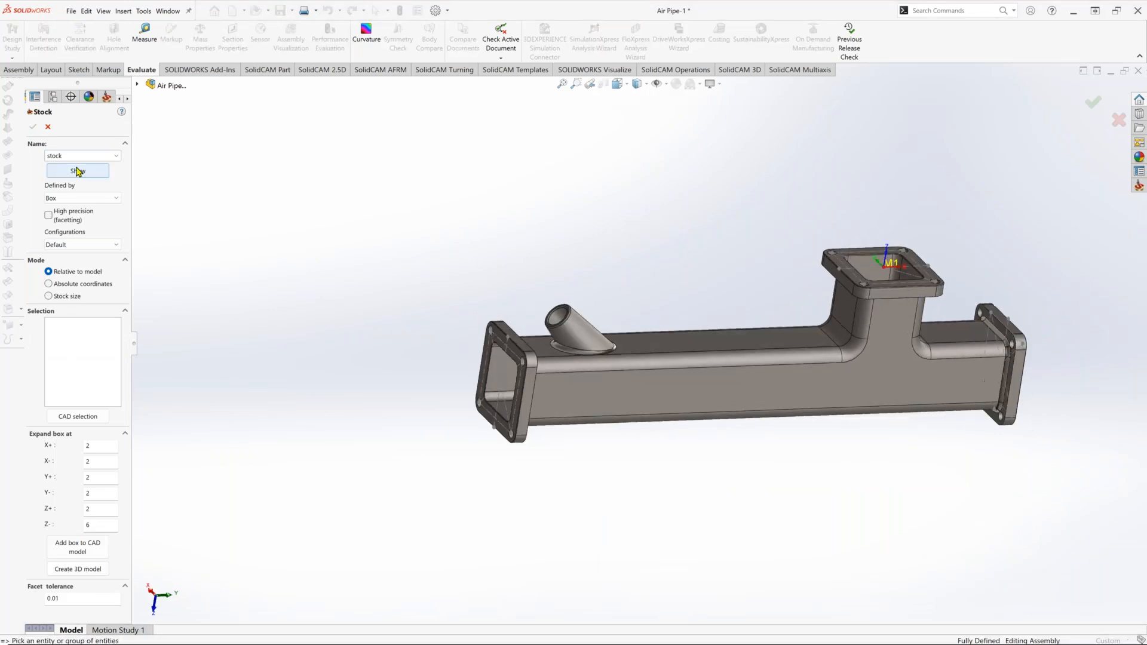
left_click(76, 247)
left_click(93, 257)
left_click(97, 200)
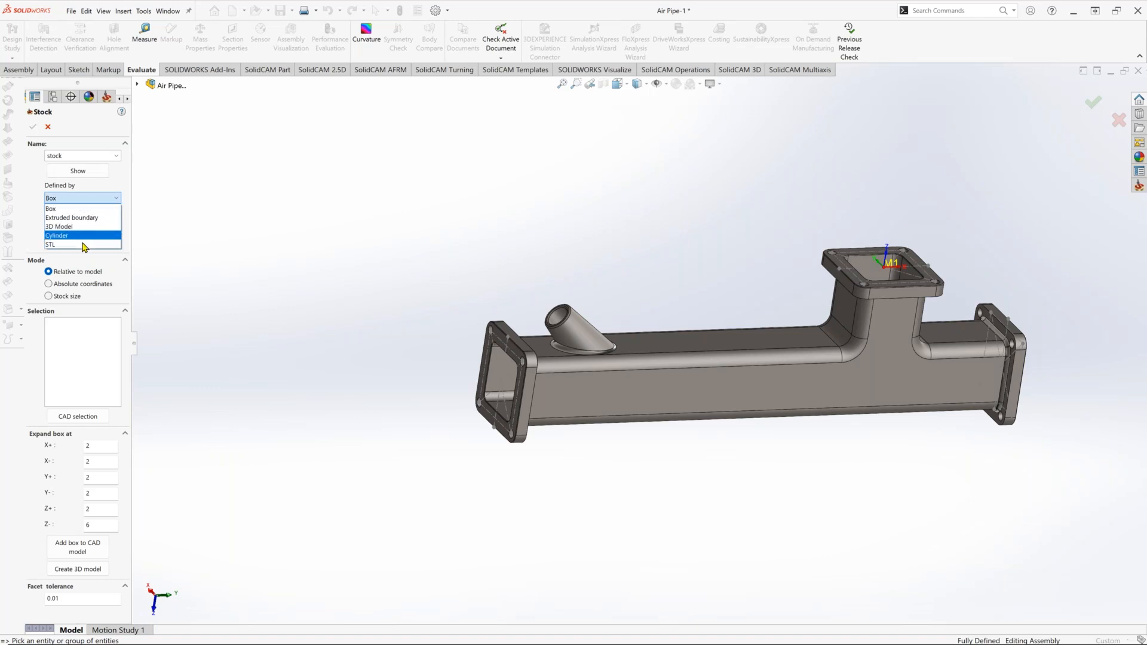
left_click(84, 219)
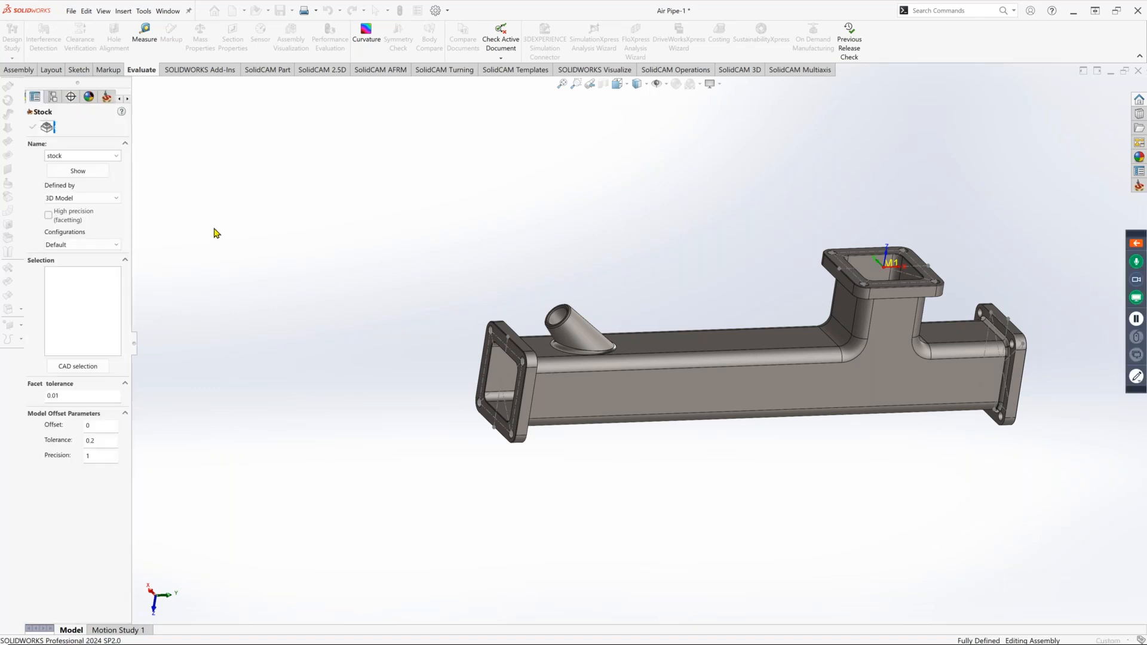
Use the stock configuration with the pipe body as the stock model, and accept the stock and milling part data.
left_click(104, 245)
left_click(63, 264)
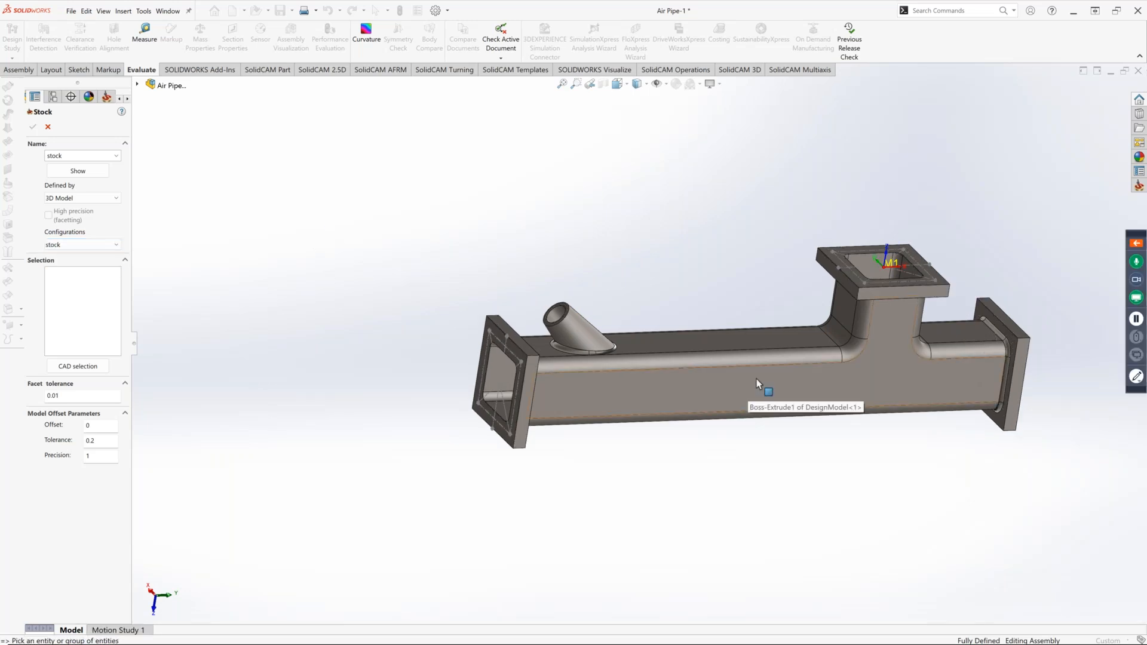
left_click(741, 391)
left_click(33, 127)
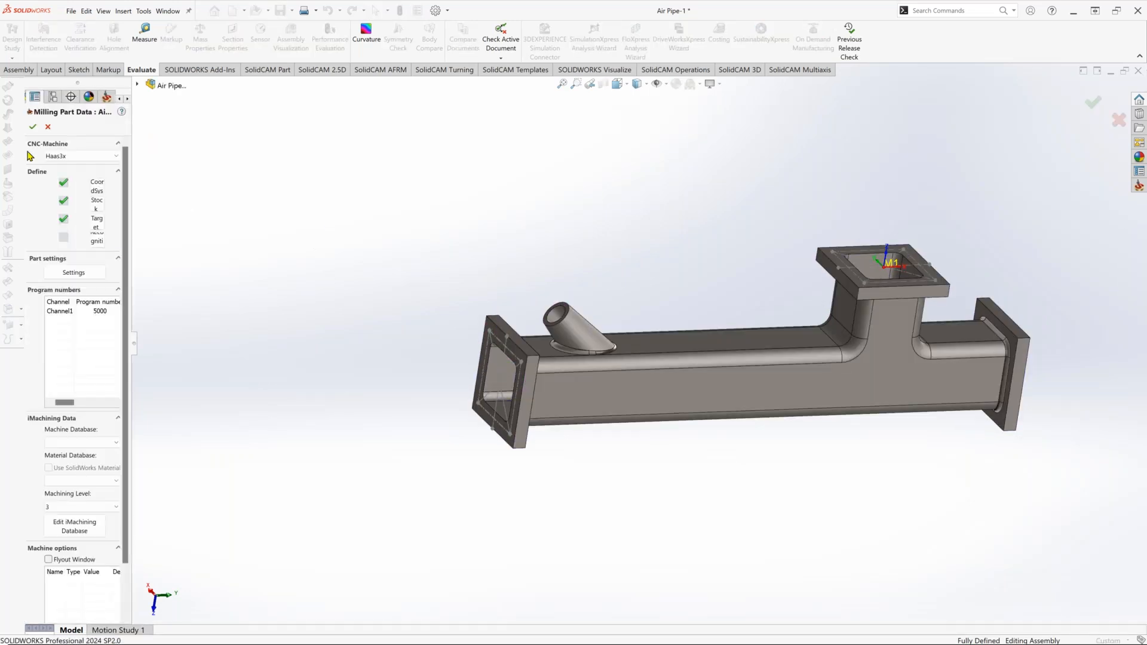
left_click(33, 128)
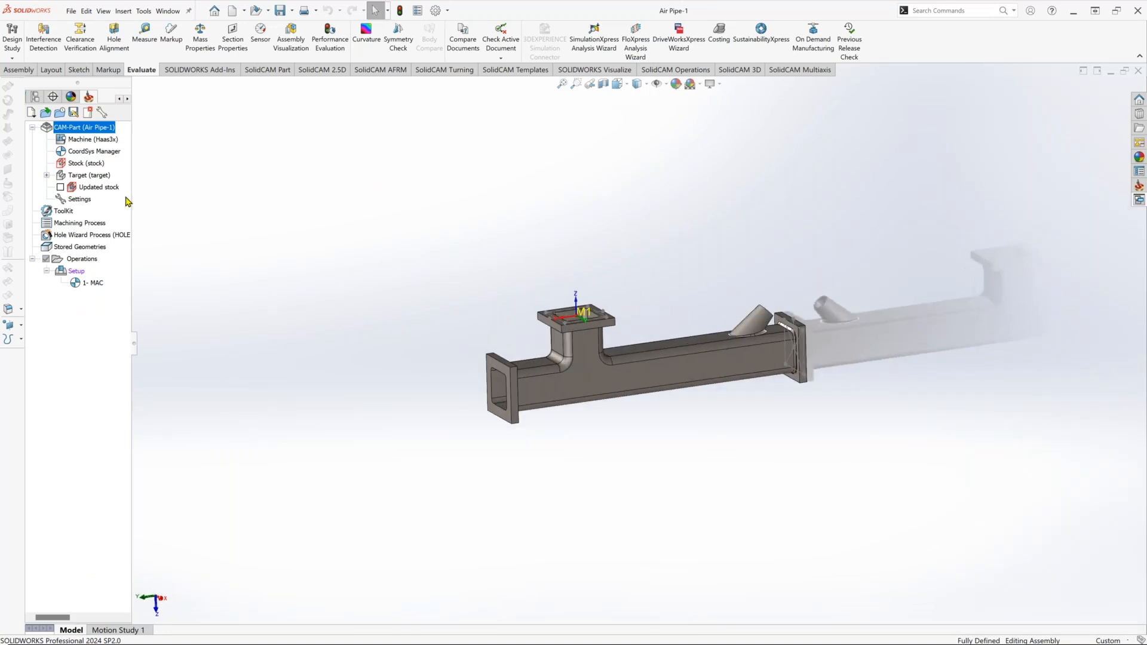
Preview the defined stock in 3D, rotate it to check its shape, and close the preview.
scroll(664, 311, "down", 3)
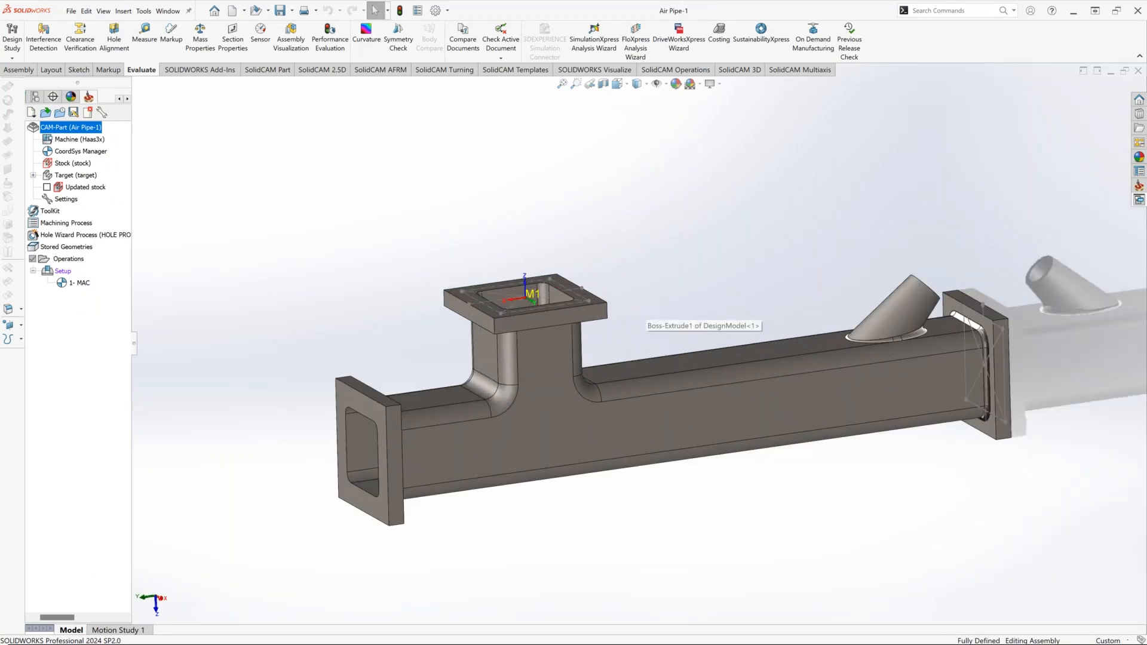
right_click(94, 166)
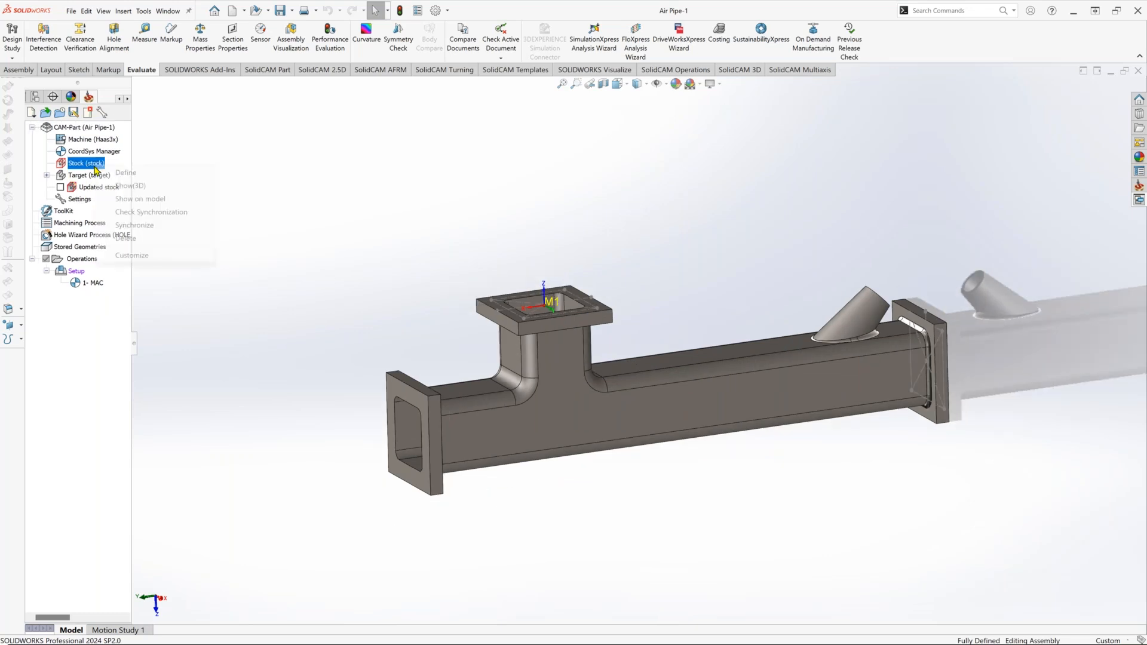
left_click(153, 186)
left_click_drag(523, 349, 568, 333)
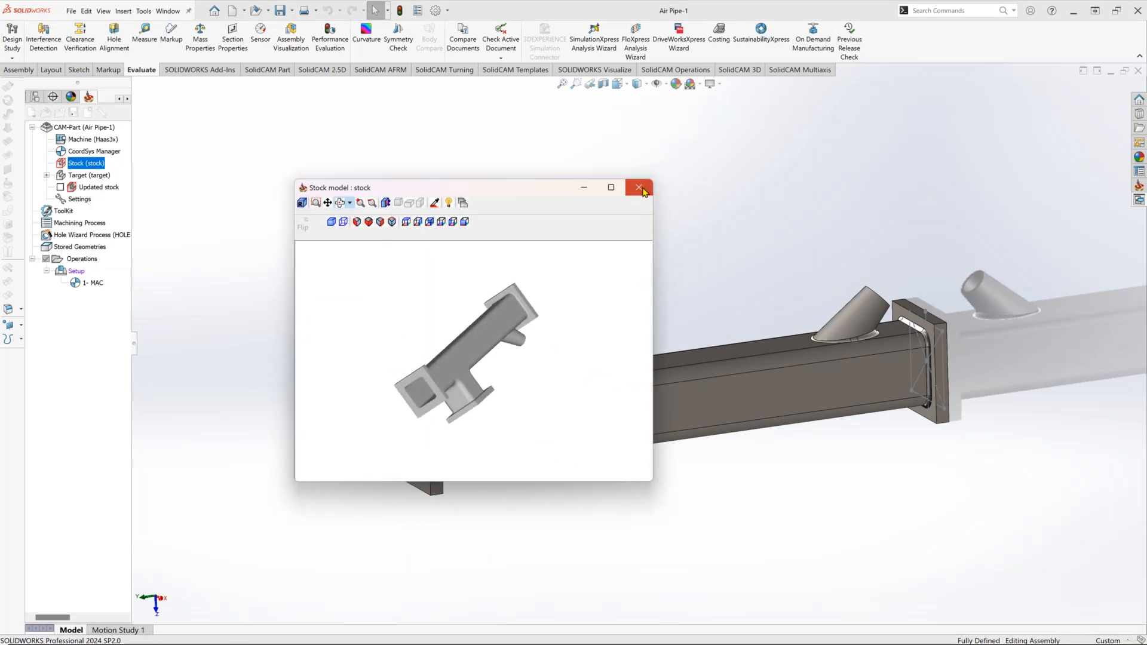
left_click(638, 188)
Preview the defined target model in 3D and close the preview.
right_click(90, 181)
left_click(145, 197)
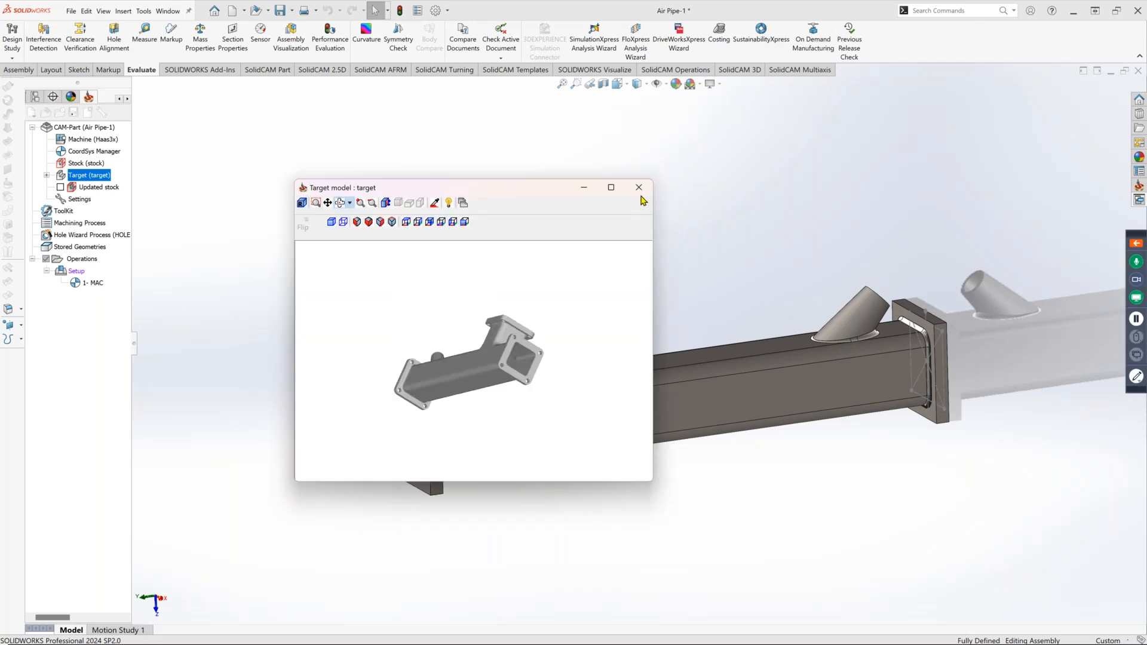
left_click(639, 187)
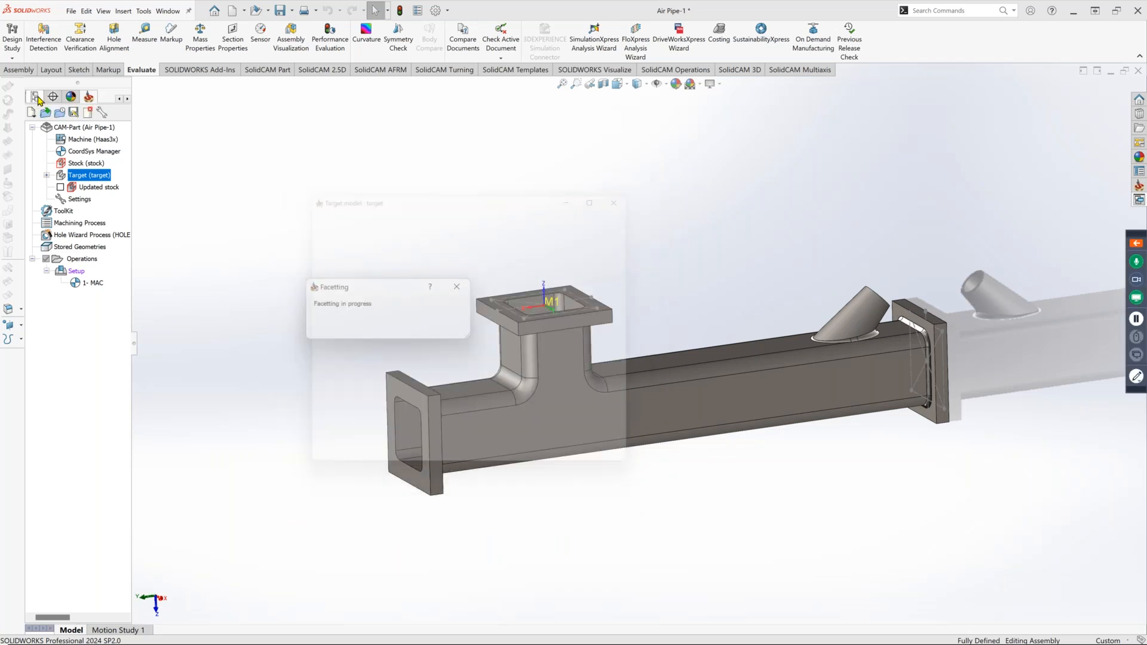
Switch the pipe model to its Default configuration with the finished, drilled flanges.
left_click(36, 97)
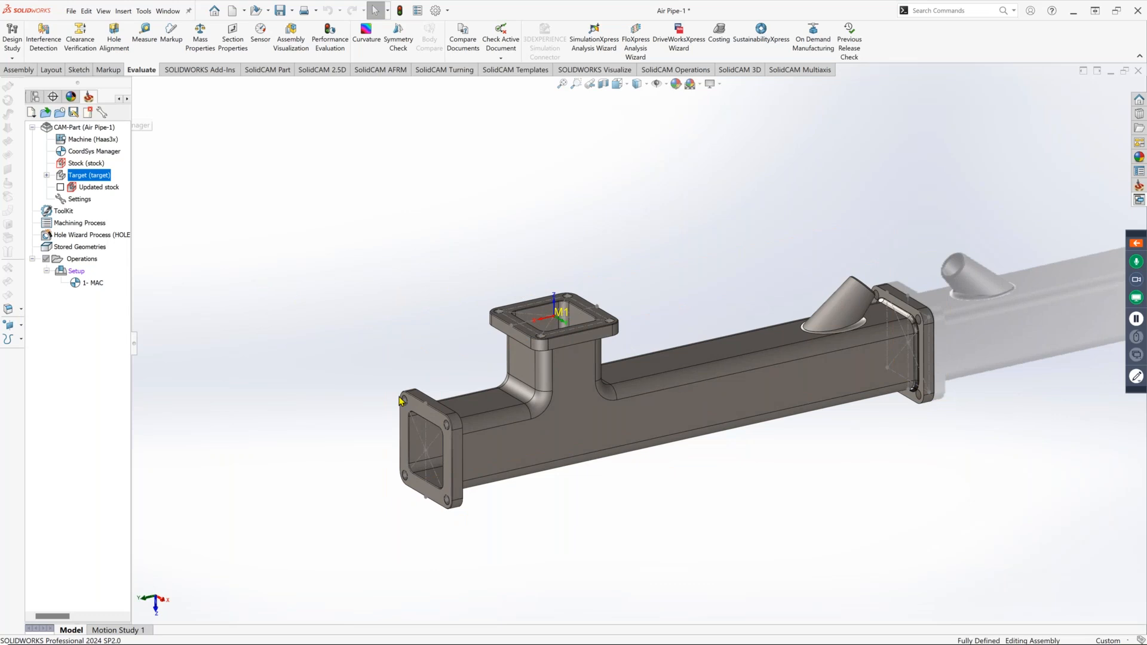
scroll(607, 367, "down", 2)
middle_click_drag(606, 367, 500, 324)
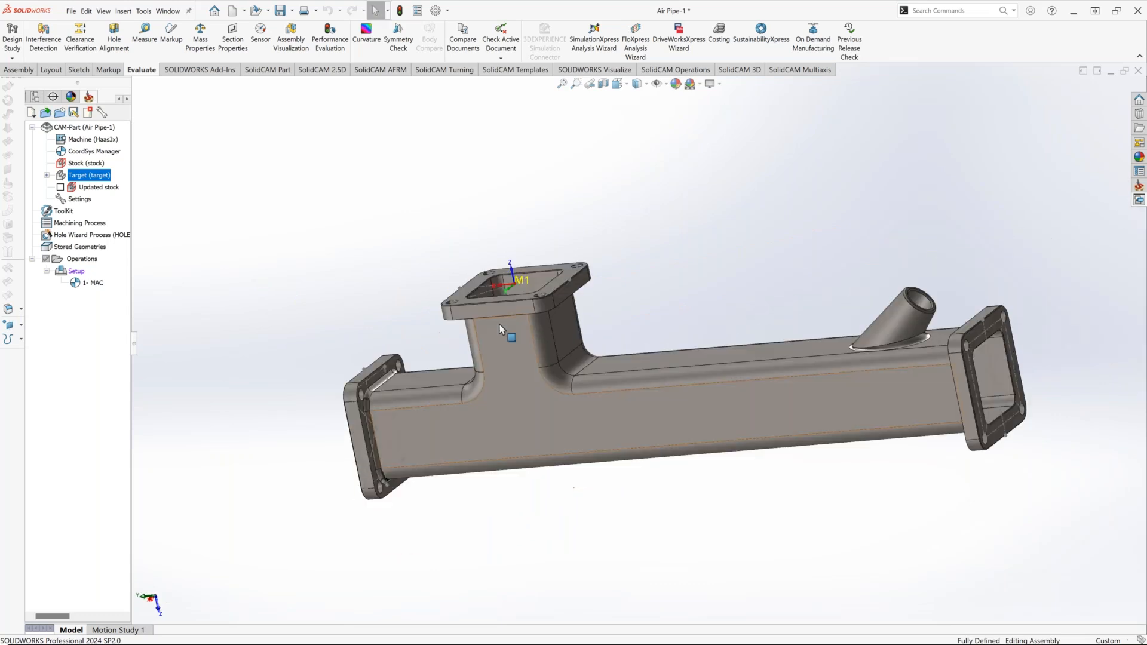
scroll(546, 263, "down", 4)
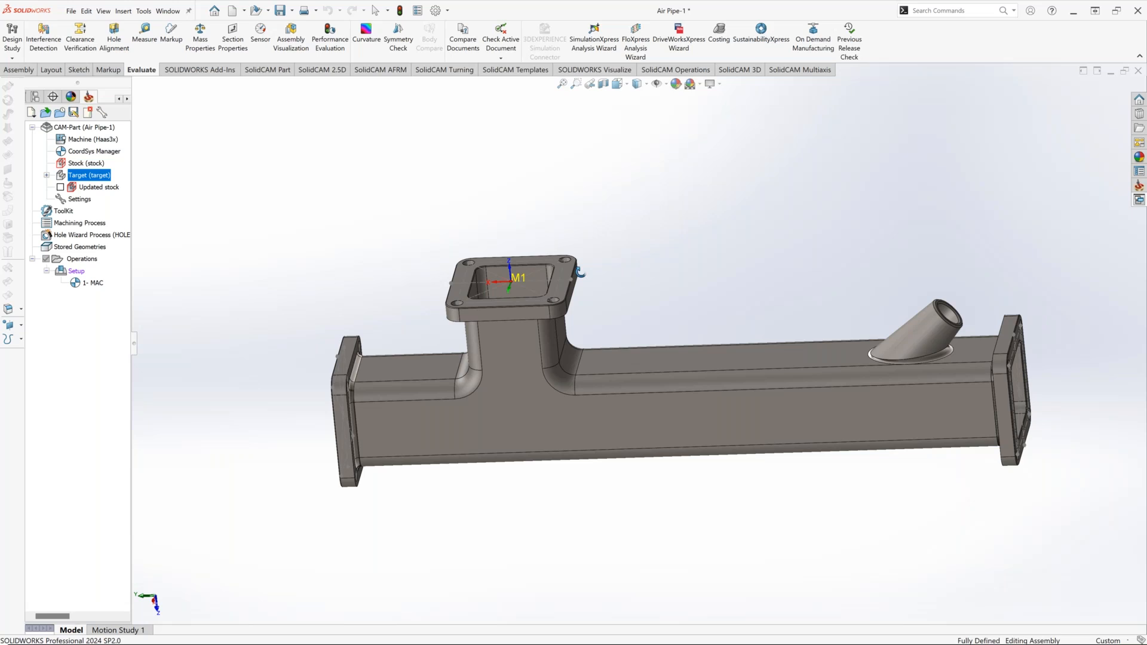
Add a Face Milling operation under machine coordinate system 1, using position 1, and start a new geometry for it.
right_click(89, 283)
mouse_move(179, 396)
left_click(323, 134)
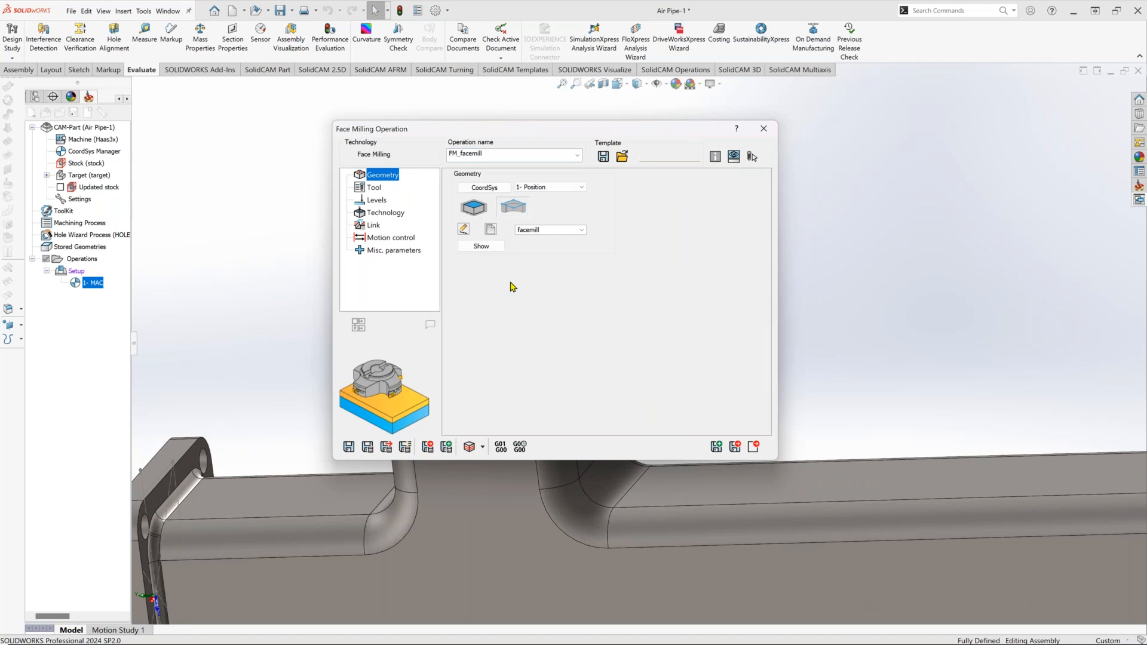
left_click(532, 349)
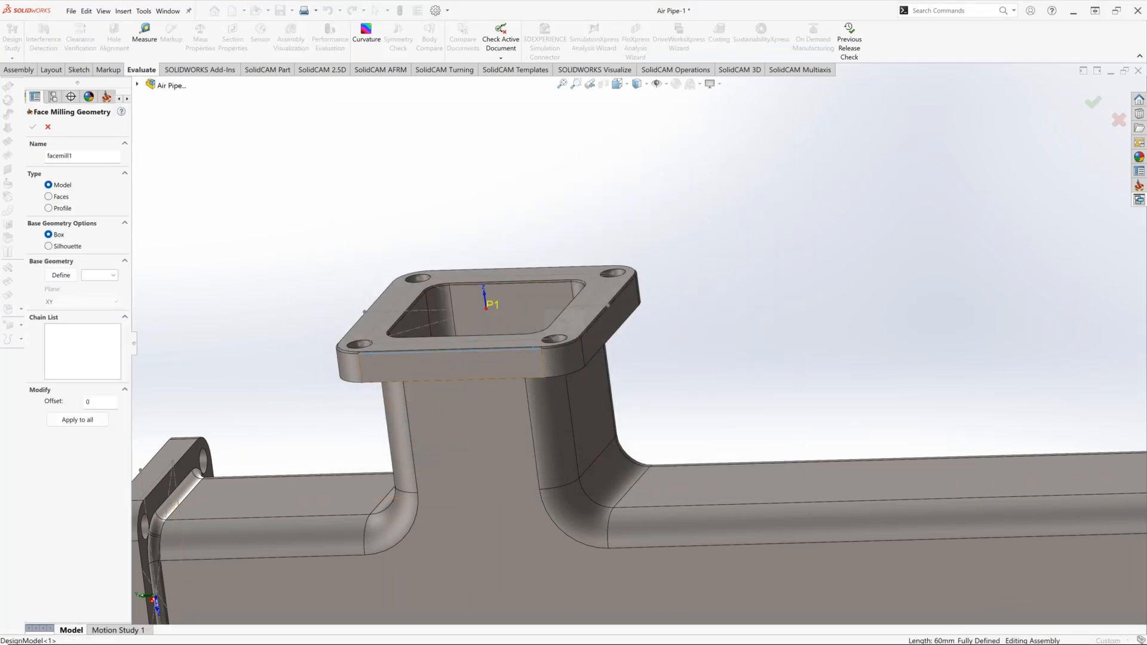
left_click(61, 275)
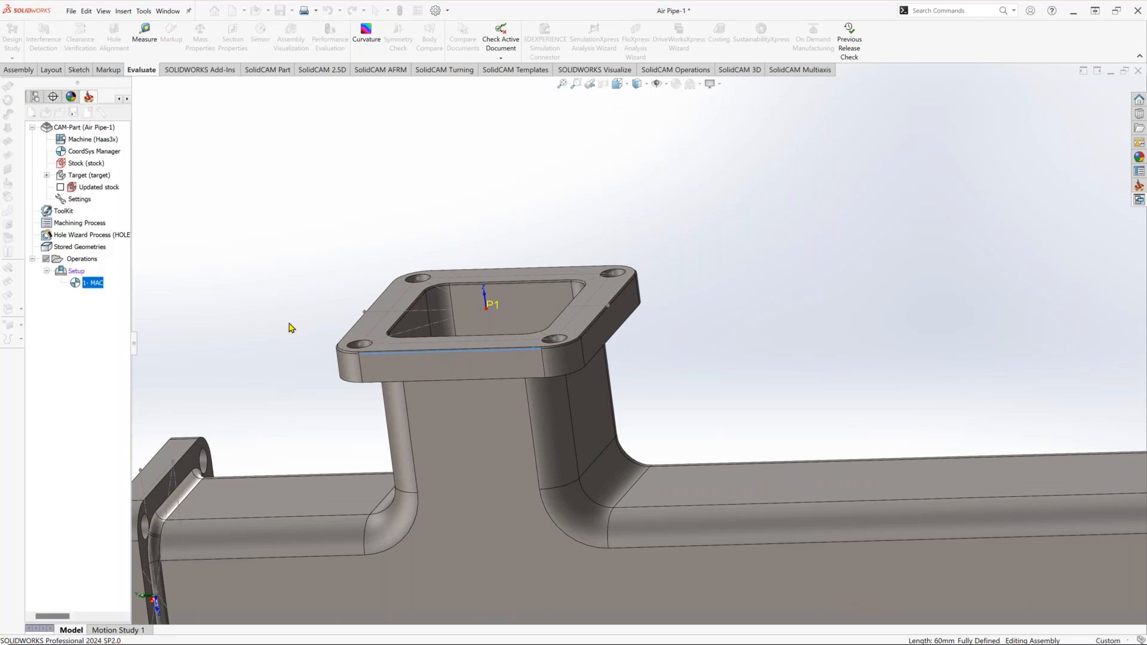
left_click(522, 306)
right_click(56, 216)
left_click(87, 226)
left_click(78, 187)
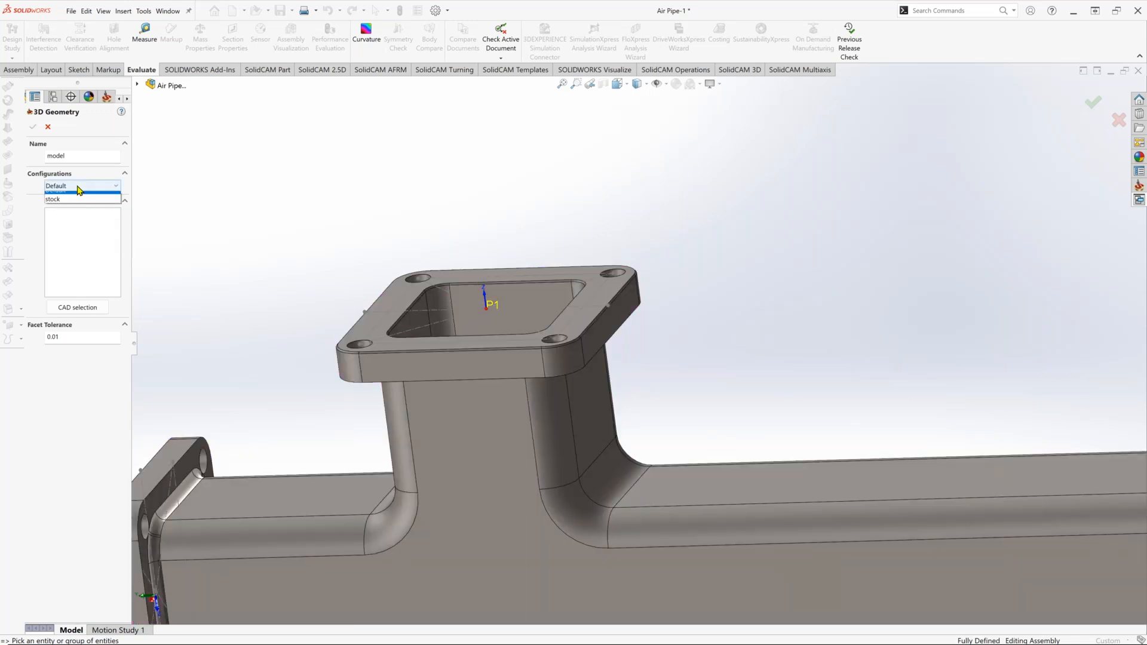
left_click(78, 191)
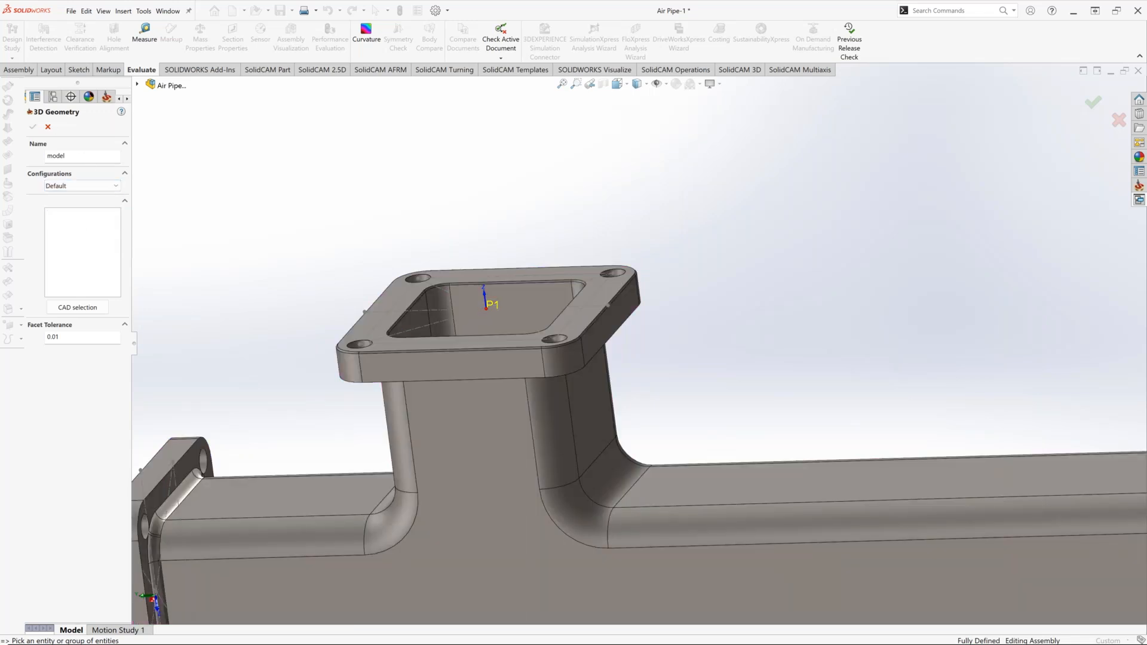
left_click(48, 127)
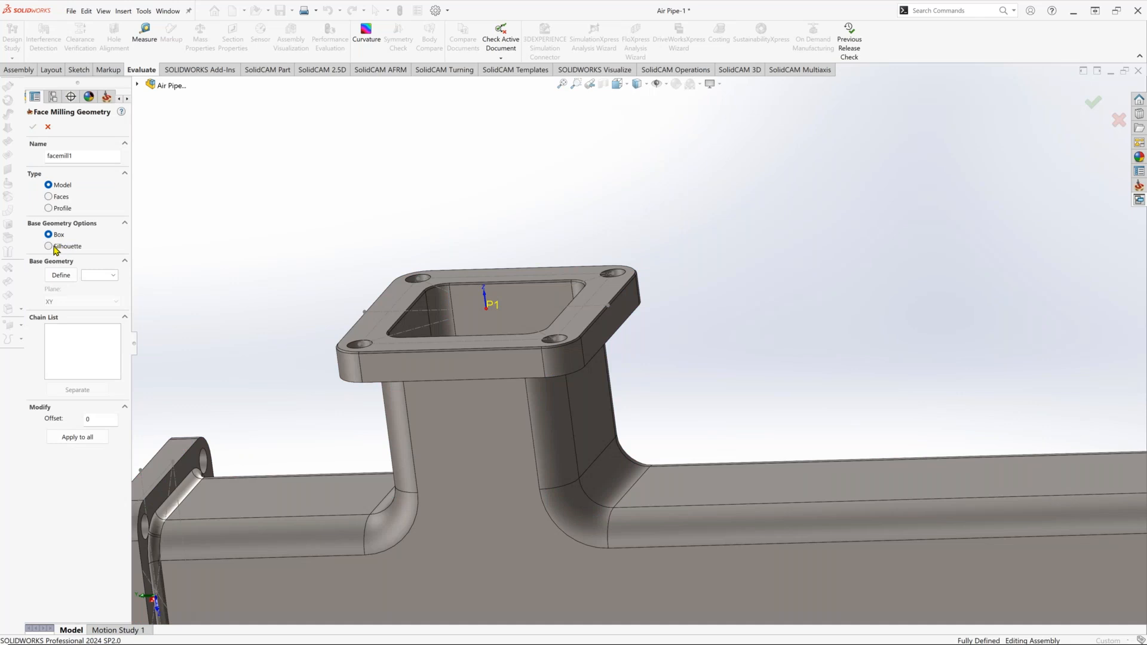
left_click(54, 247)
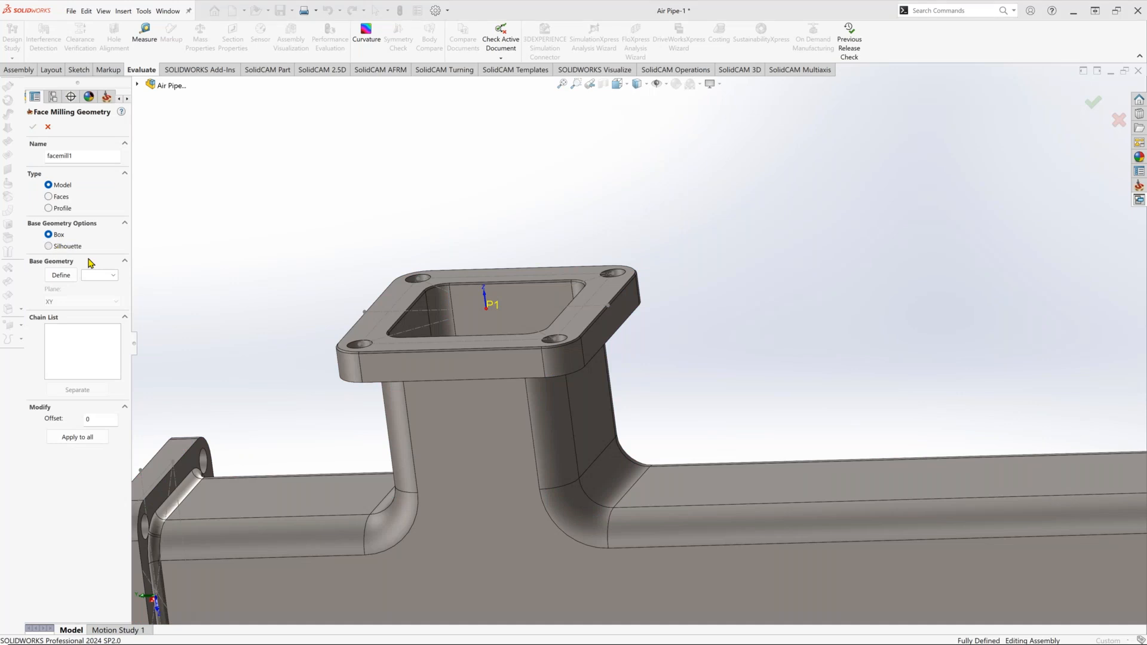
left_click(60, 277)
left_click(561, 362)
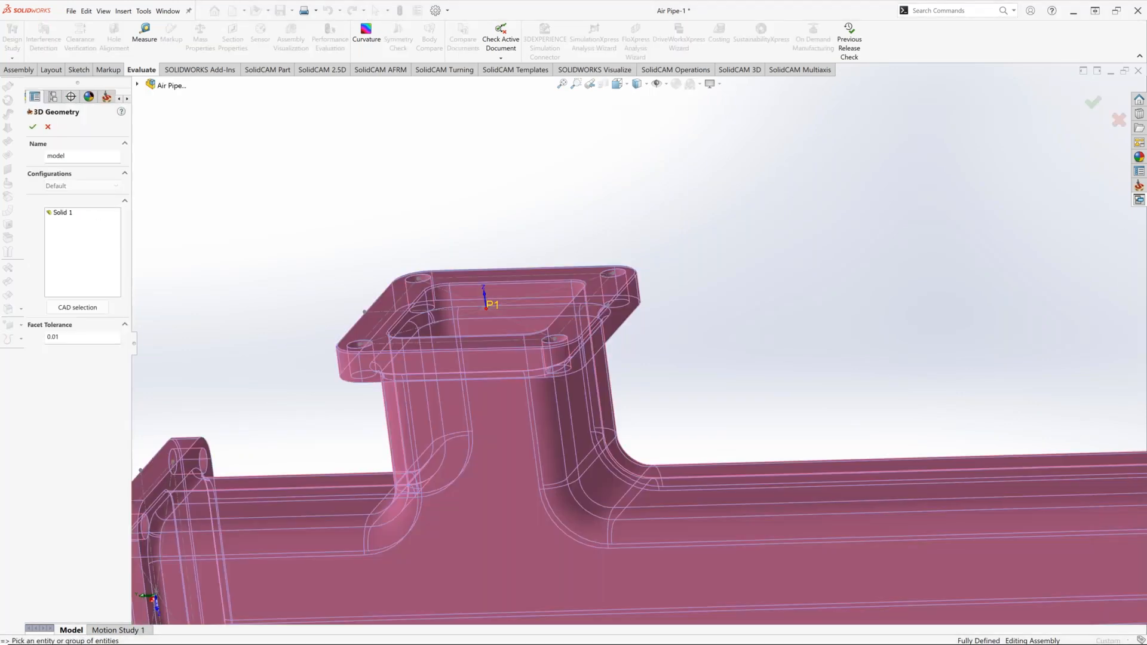
left_click(49, 126)
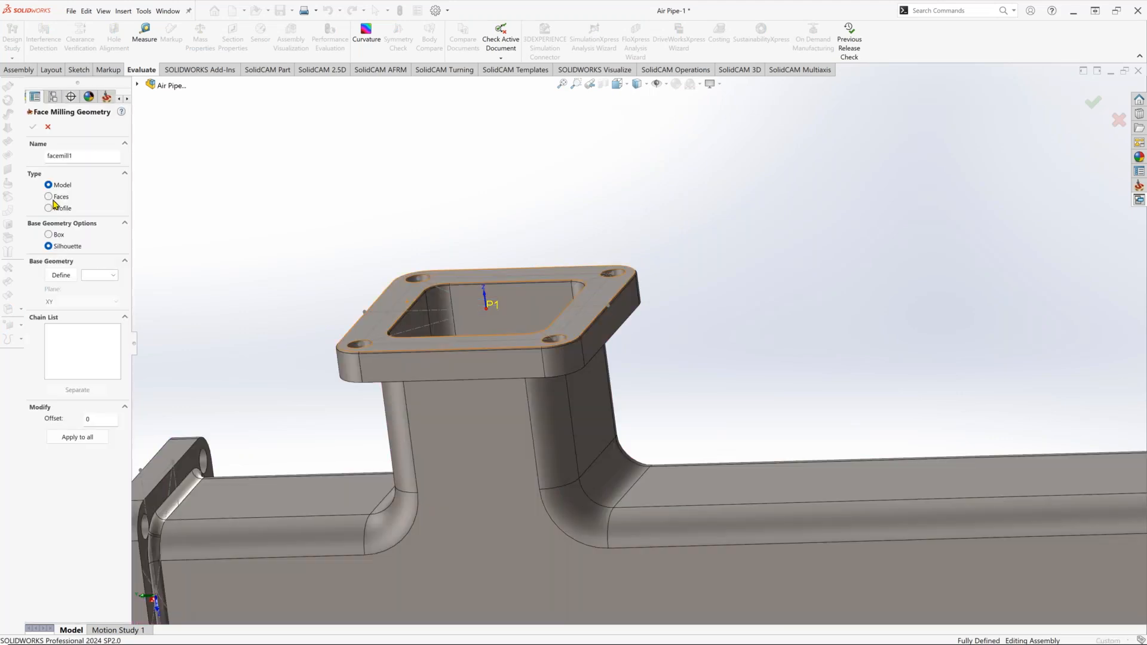
Define the face milling geometry as a Profile from the outer top edge loop of the branch flange and accept it.
left_click(48, 208)
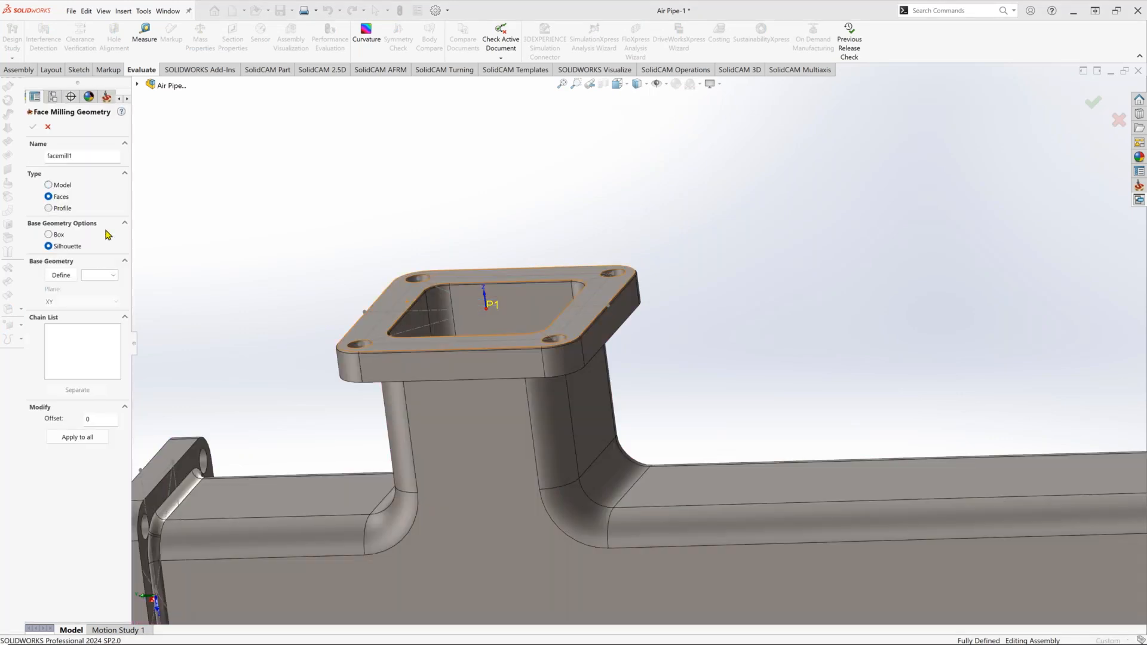
left_click(61, 252)
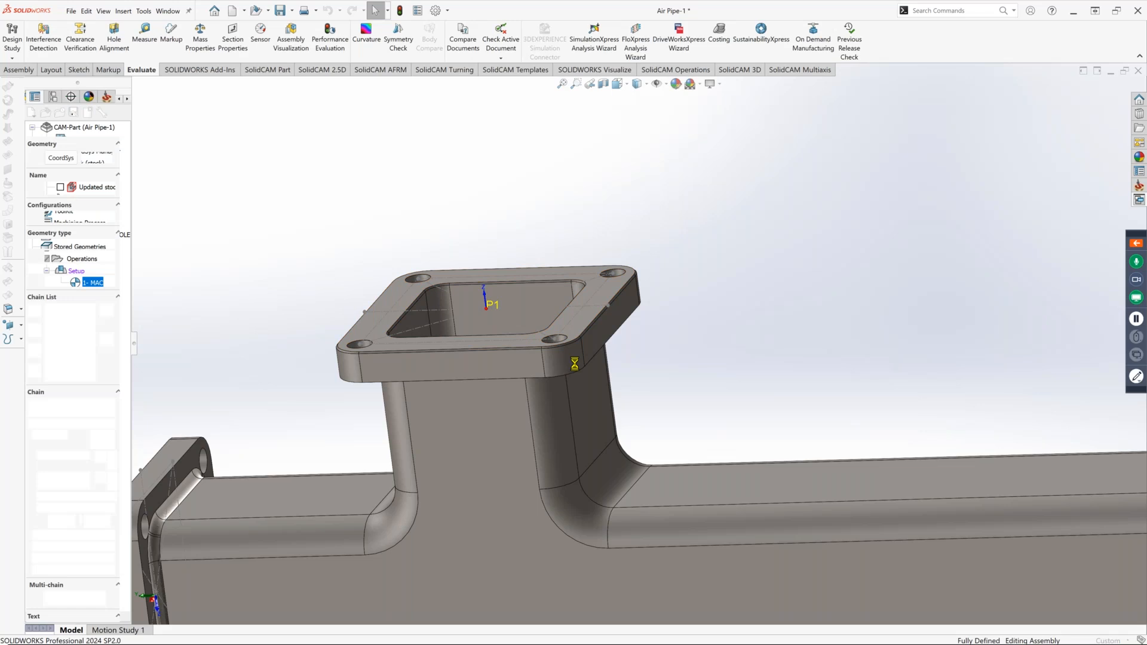
left_click(529, 350)
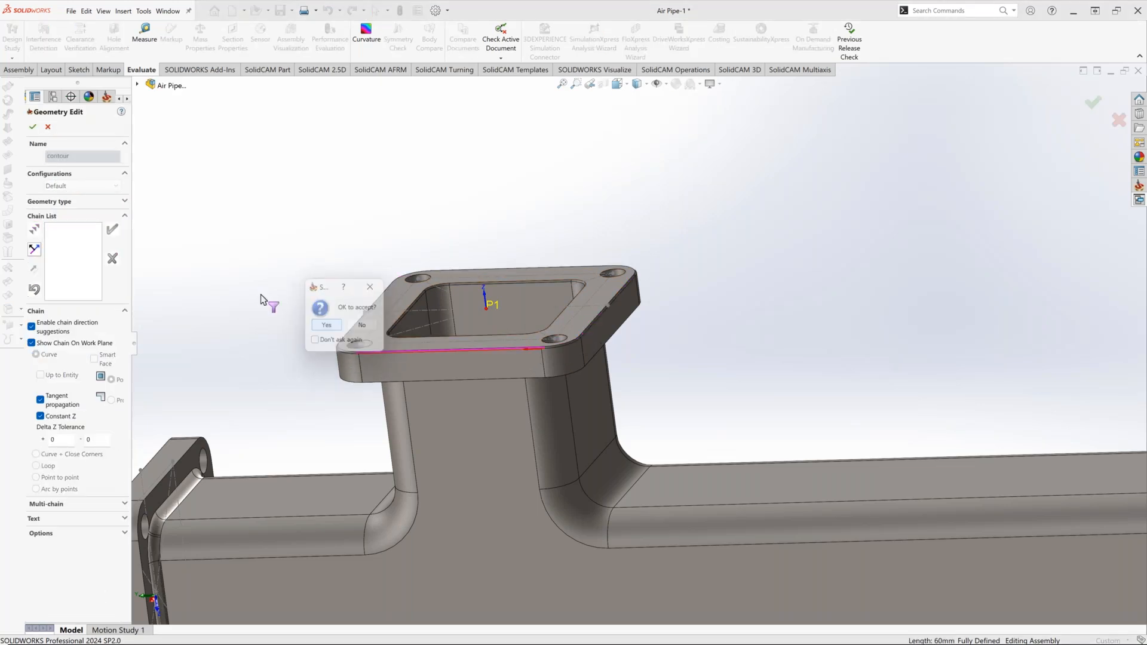
left_click(32, 127)
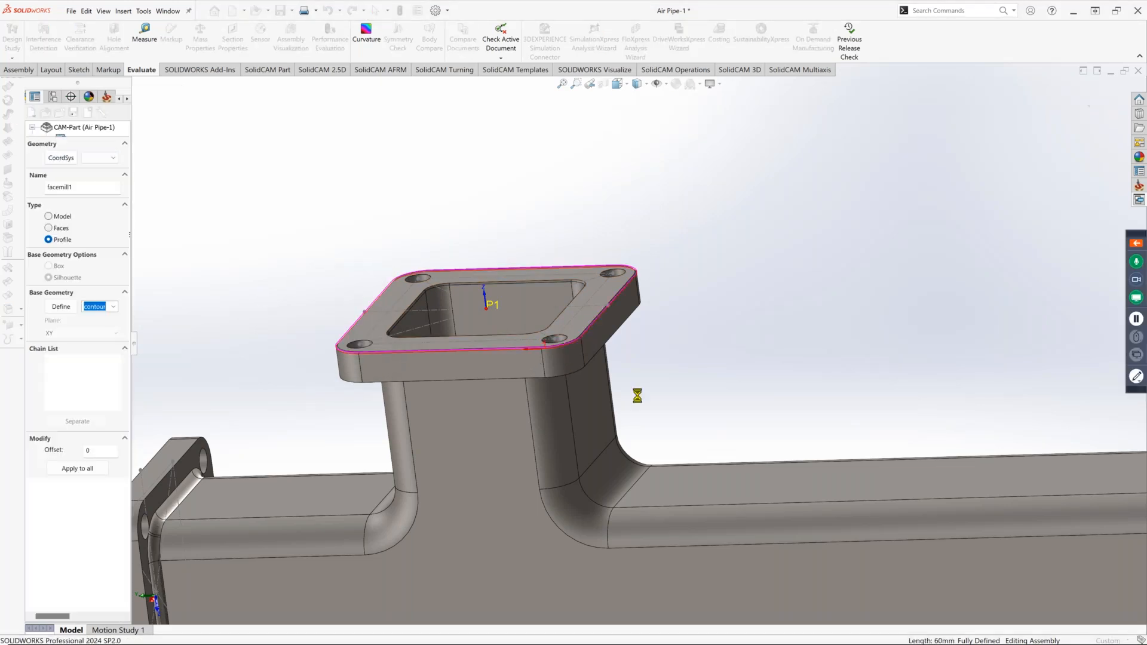
left_click(34, 128)
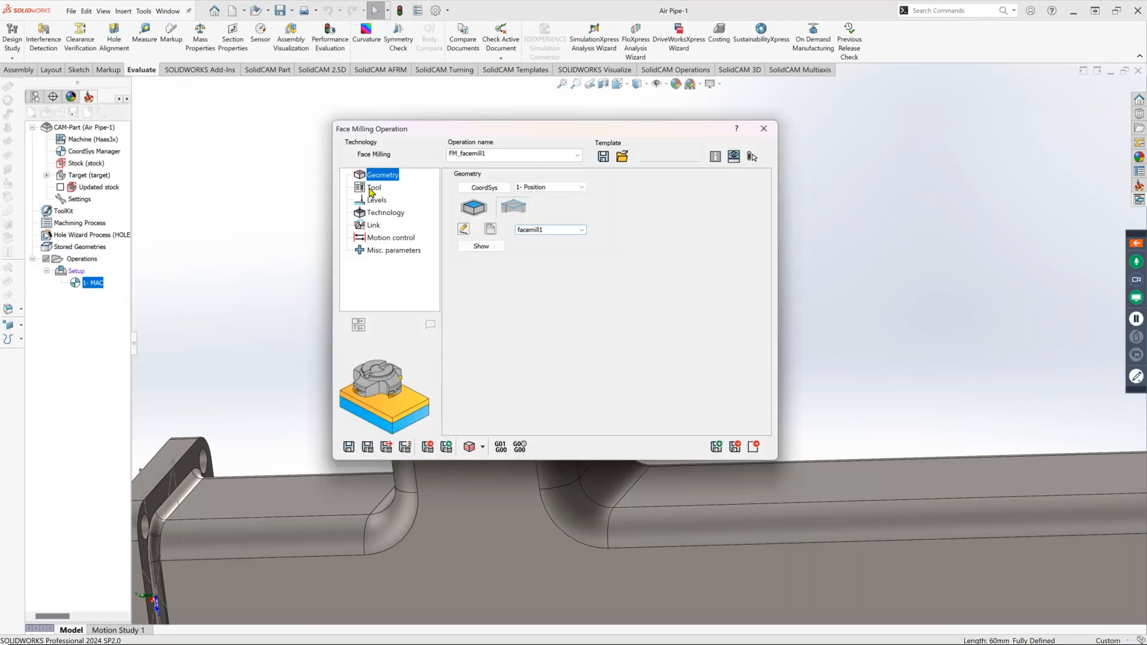
Add an end mill to the toolkit for the face milling operation and set its diameter to 12 mm.
left_click(519, 377)
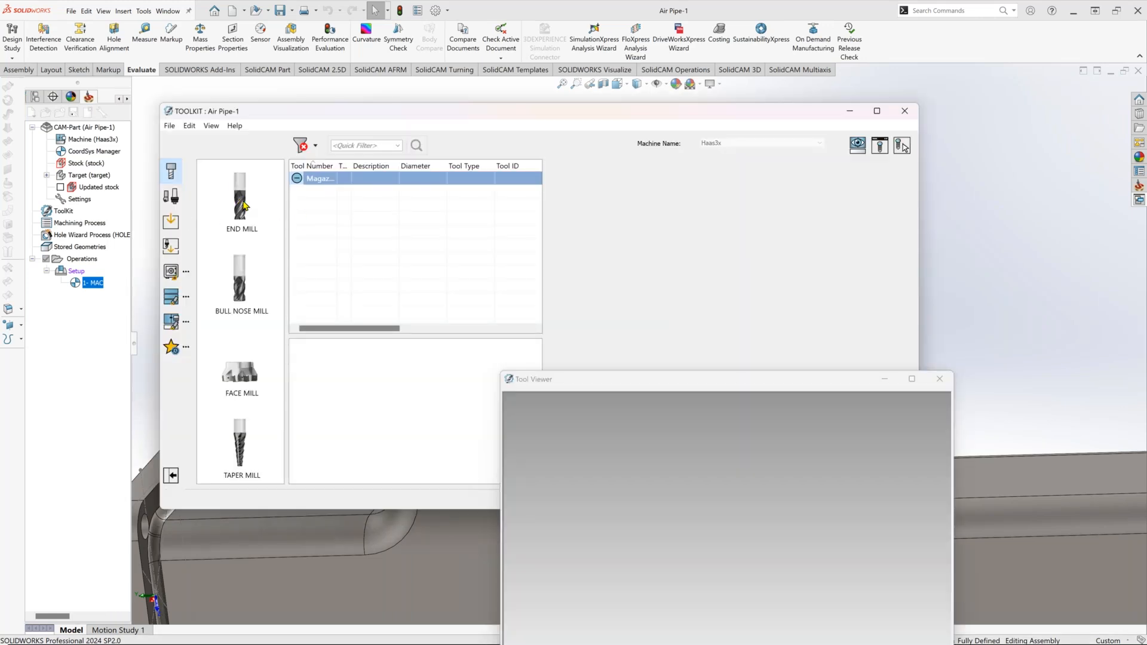
double_click(242, 203)
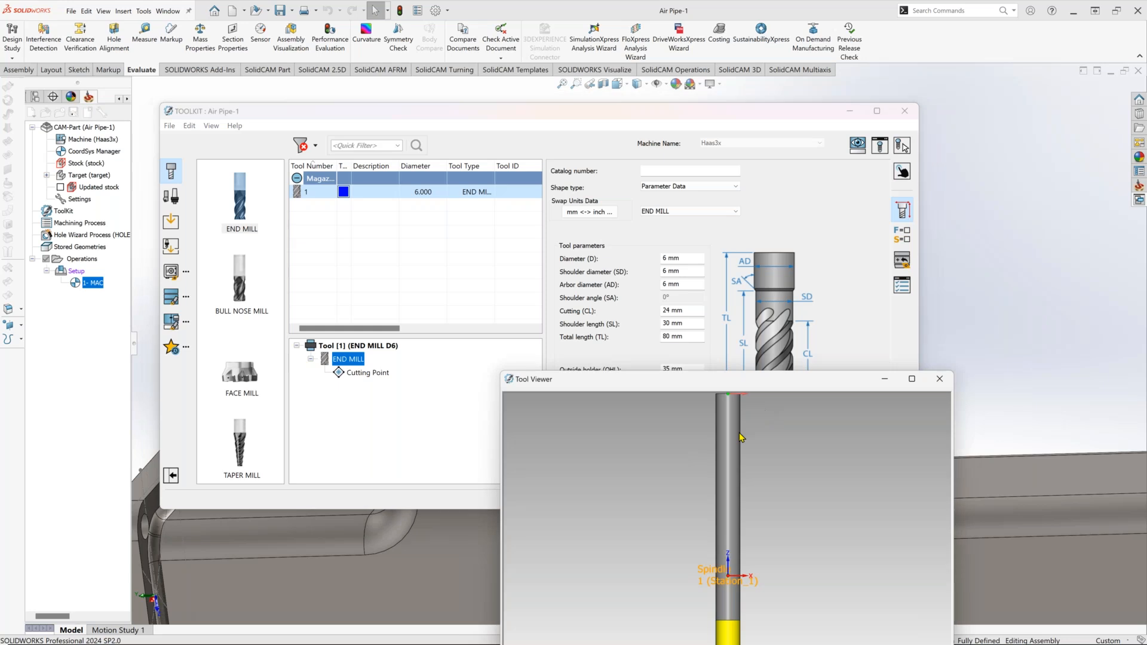
left_click(690, 258)
type("12")
key("Return")
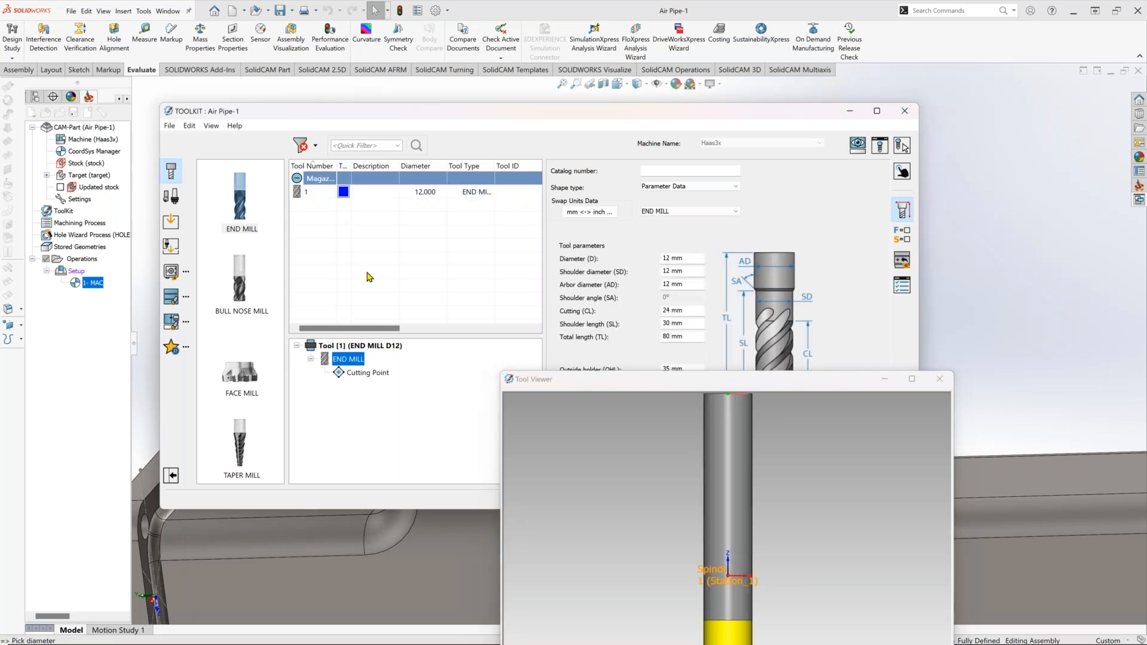
Switch the toolkit to Advanced View and open the AAA - Iscar - Generic Tools library.
left_click(211, 126)
left_click(239, 151)
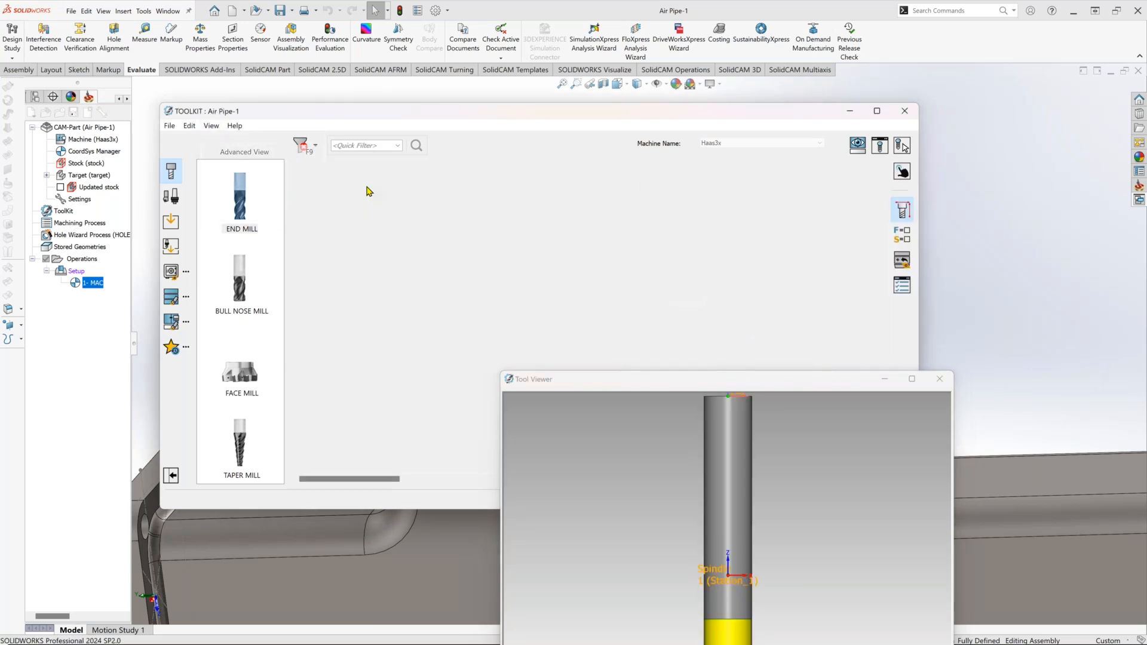
left_click(175, 272)
double_click(229, 170)
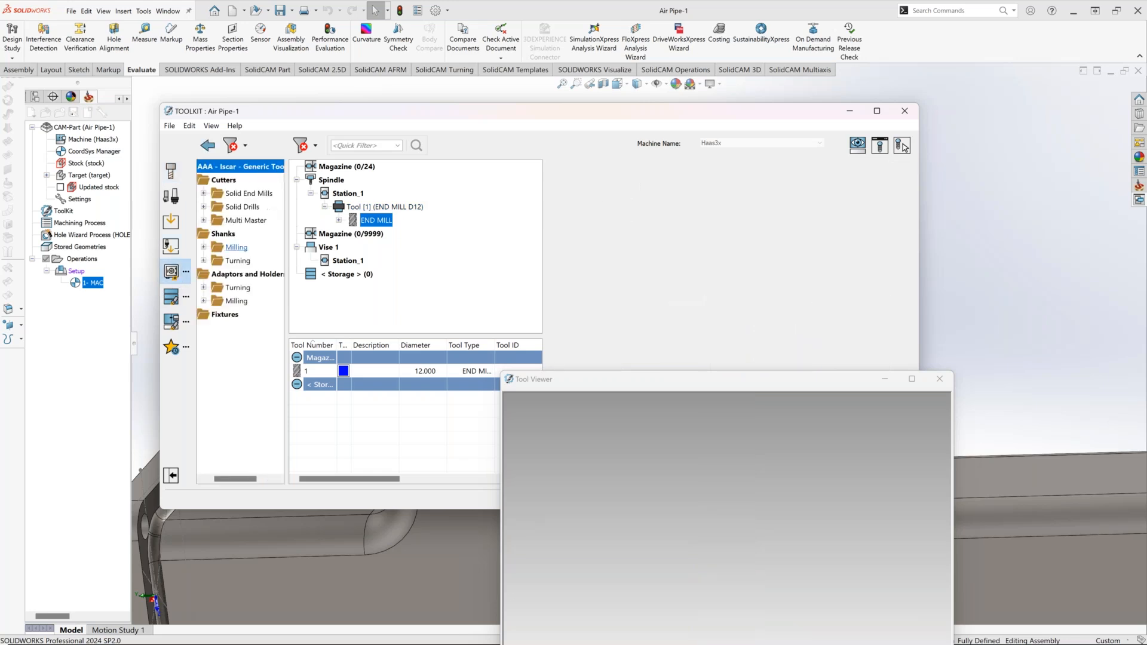
Mount the HSK A63 ER32X80 holder from the library's HSK A-ER milling adaptors on the 12 mm end mill and use the tool for the operation.
left_click(203, 301)
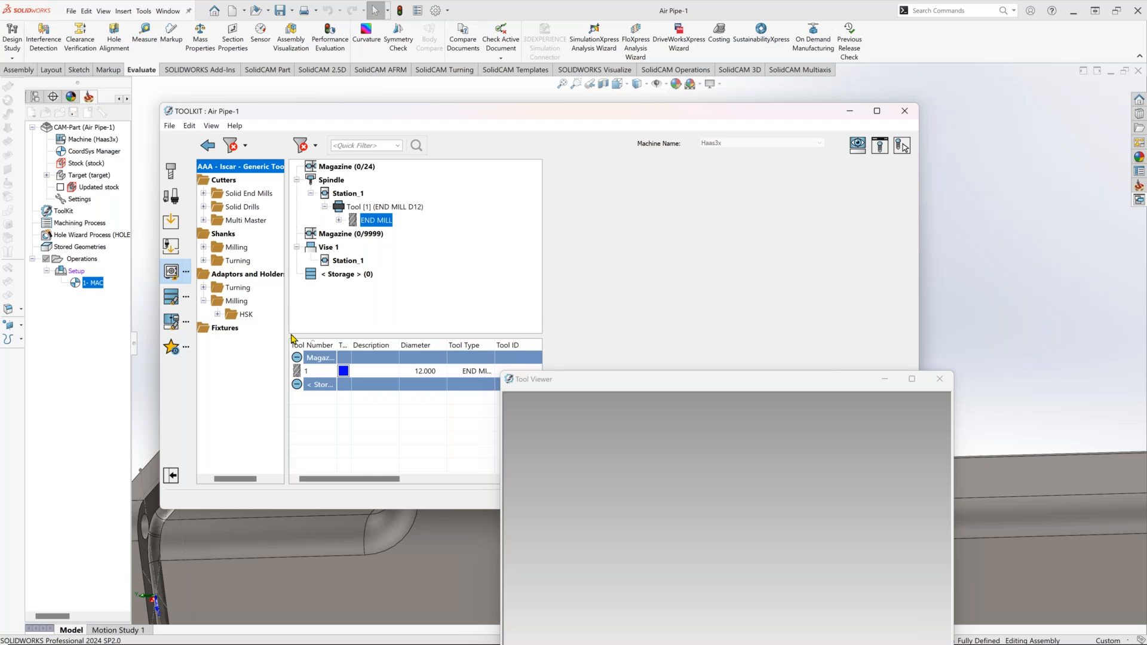
left_click(218, 315)
left_click_drag(234, 481, 245, 486)
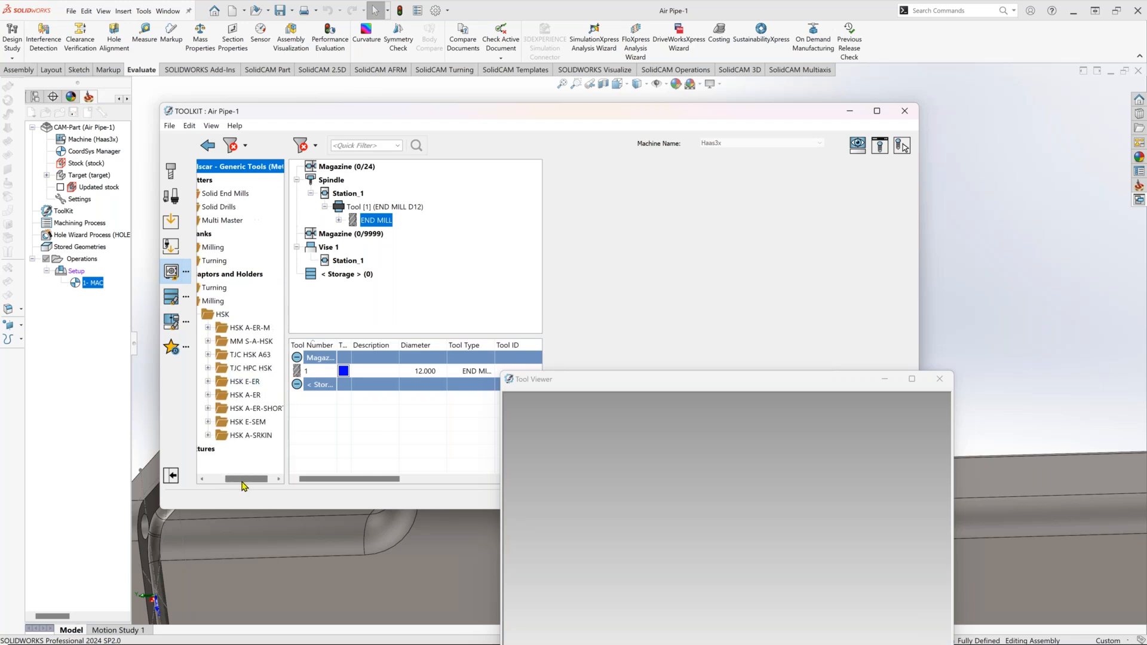
left_click(244, 396)
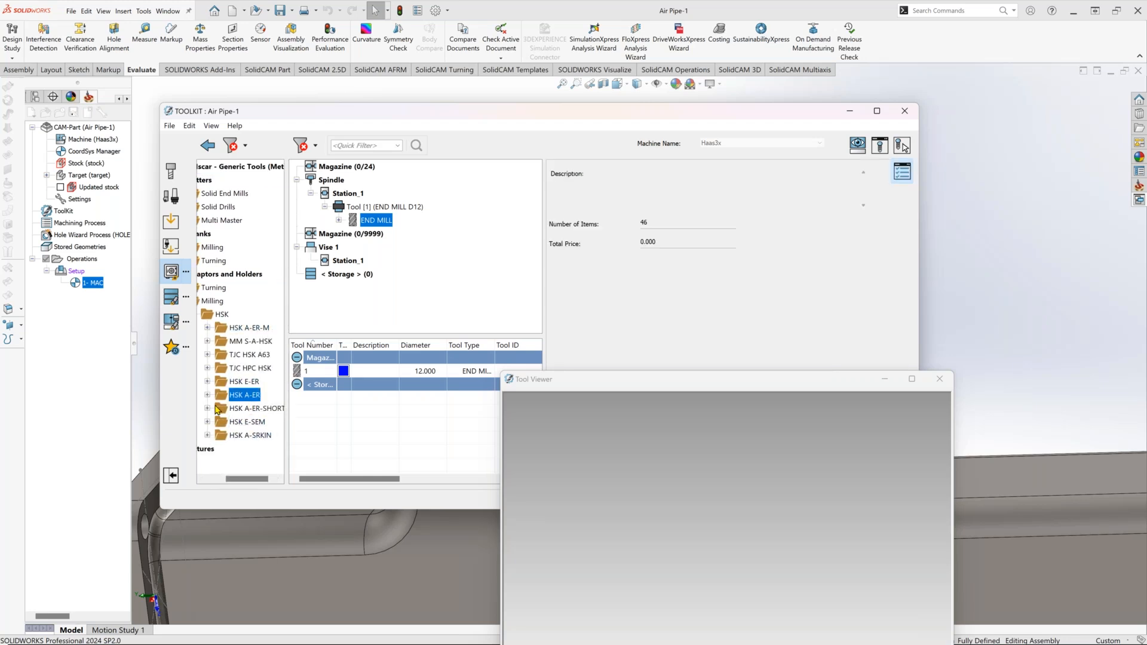
left_click(208, 396)
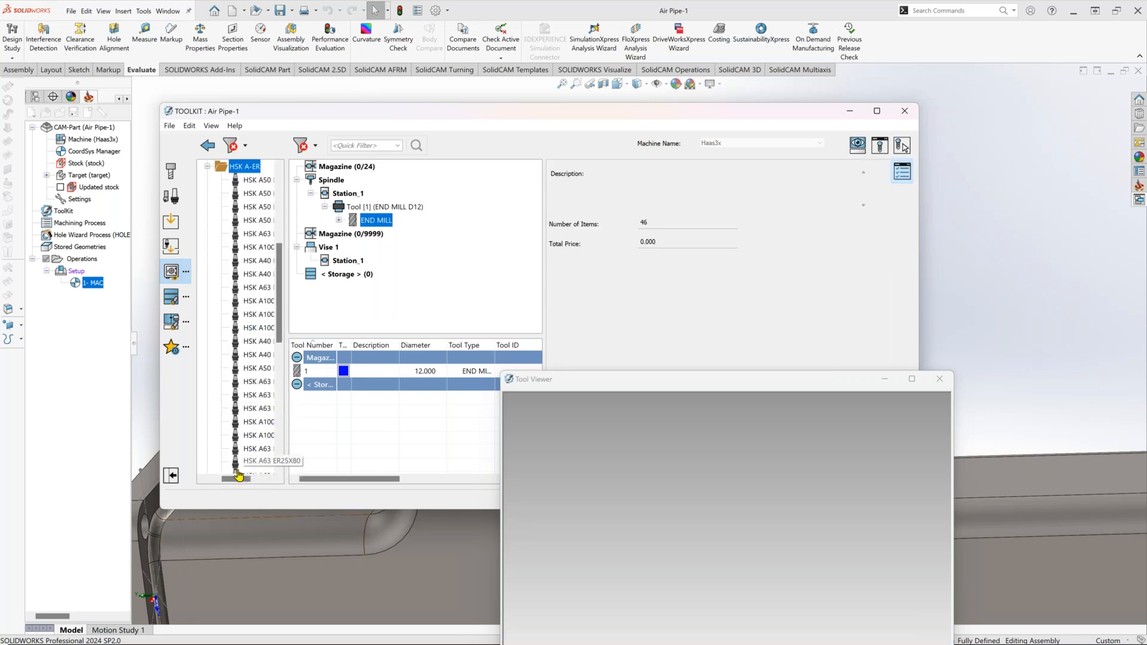
left_click_drag(244, 483, 257, 483)
scroll(235, 371, "down", 2)
scroll(236, 371, "down", 6)
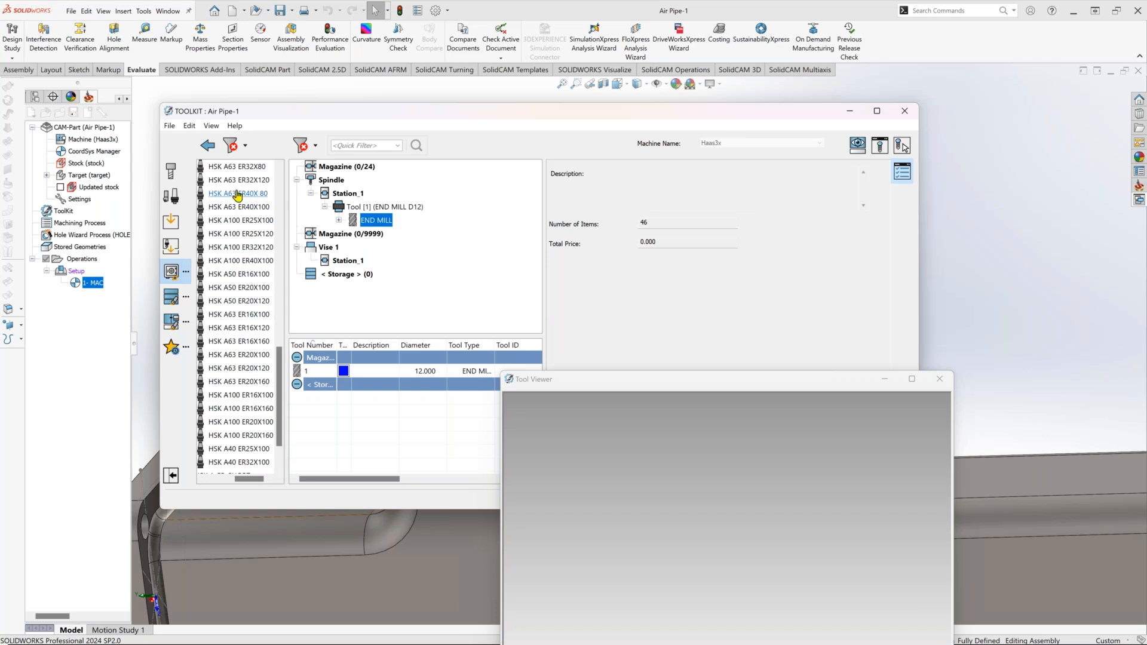
scroll(246, 179, "up", 1)
left_click_drag(239, 193, 381, 213)
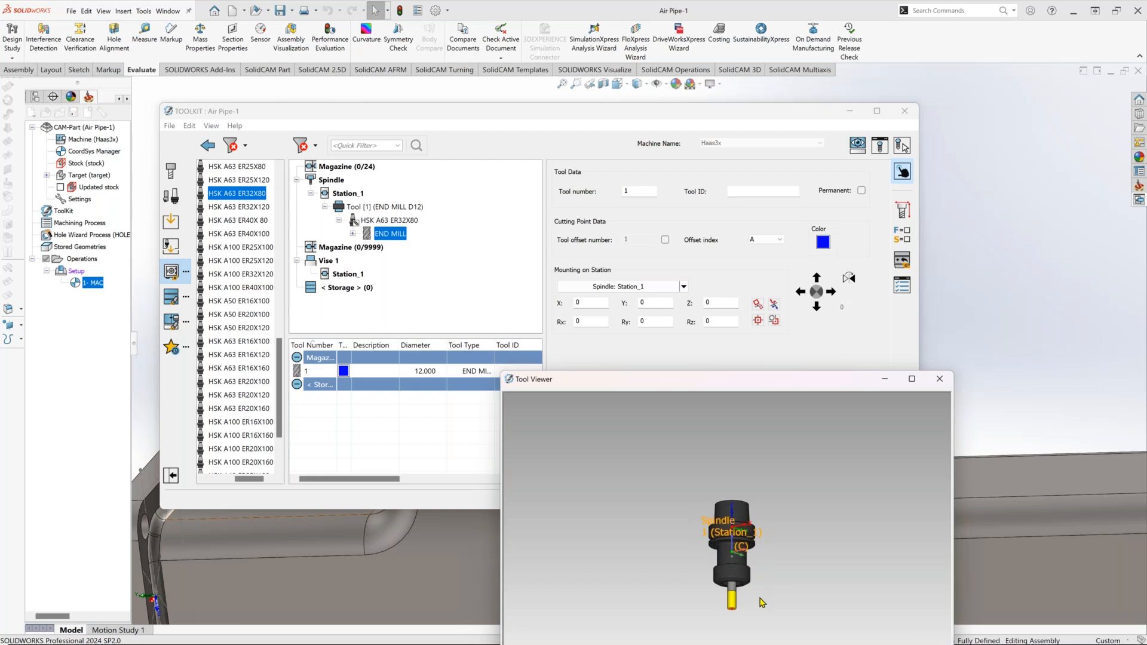
left_click_drag(725, 384, 303, 154)
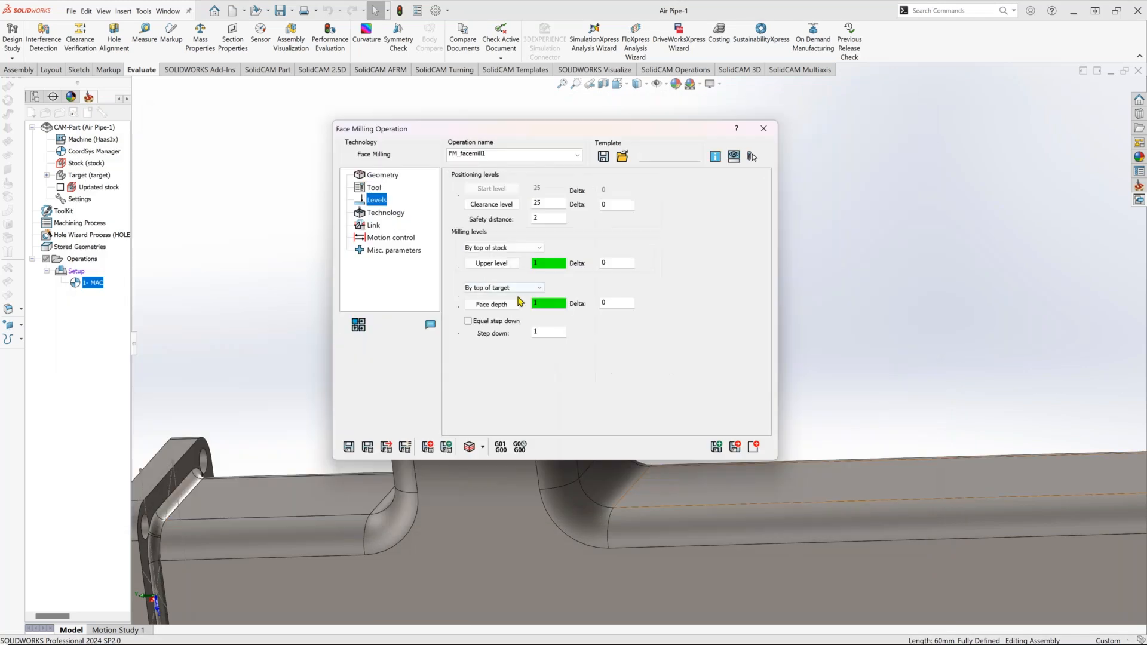
Save and calculate the face milling operation with Hatch technology, accepting the upper level above the coordinate system.
left_click(386, 213)
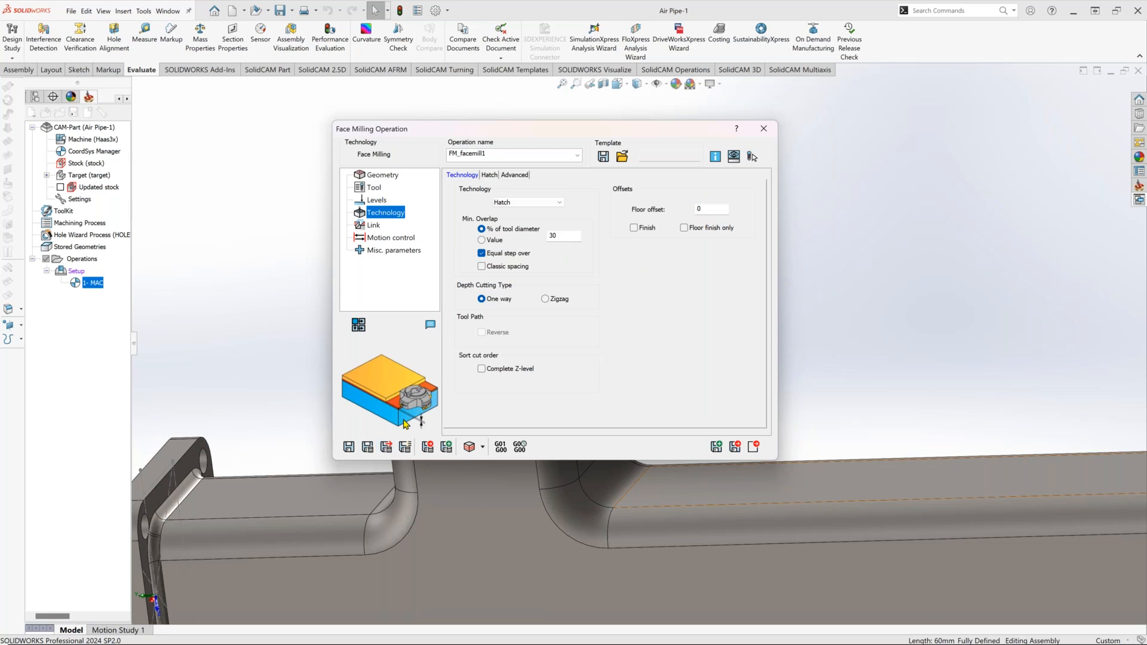
left_click(368, 448)
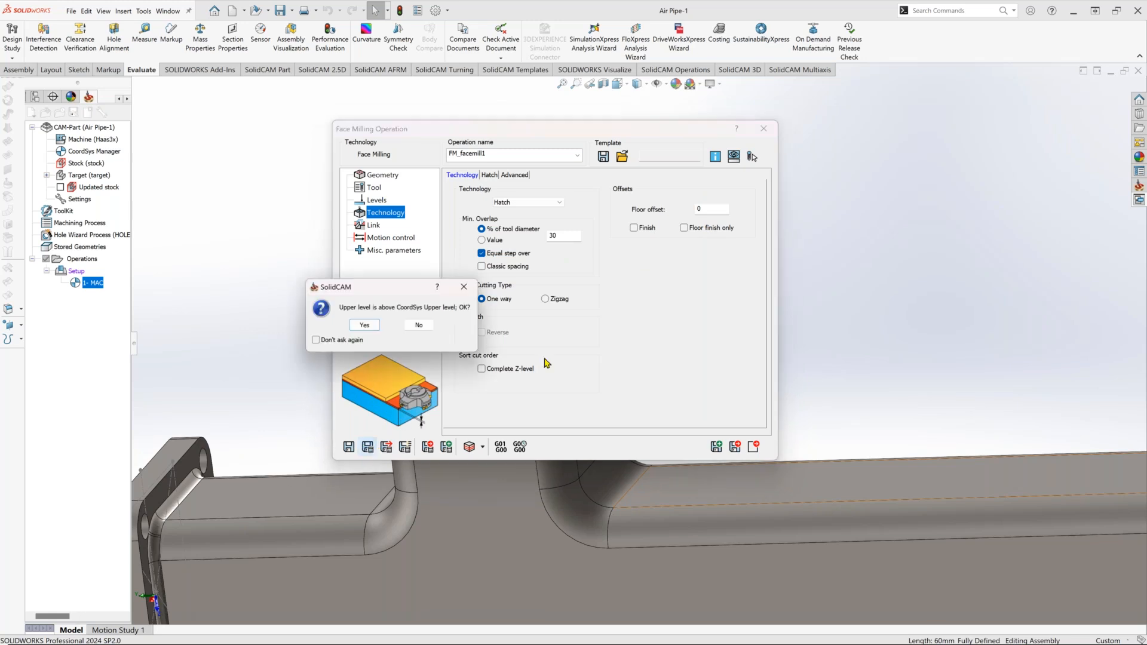
left_click(364, 326)
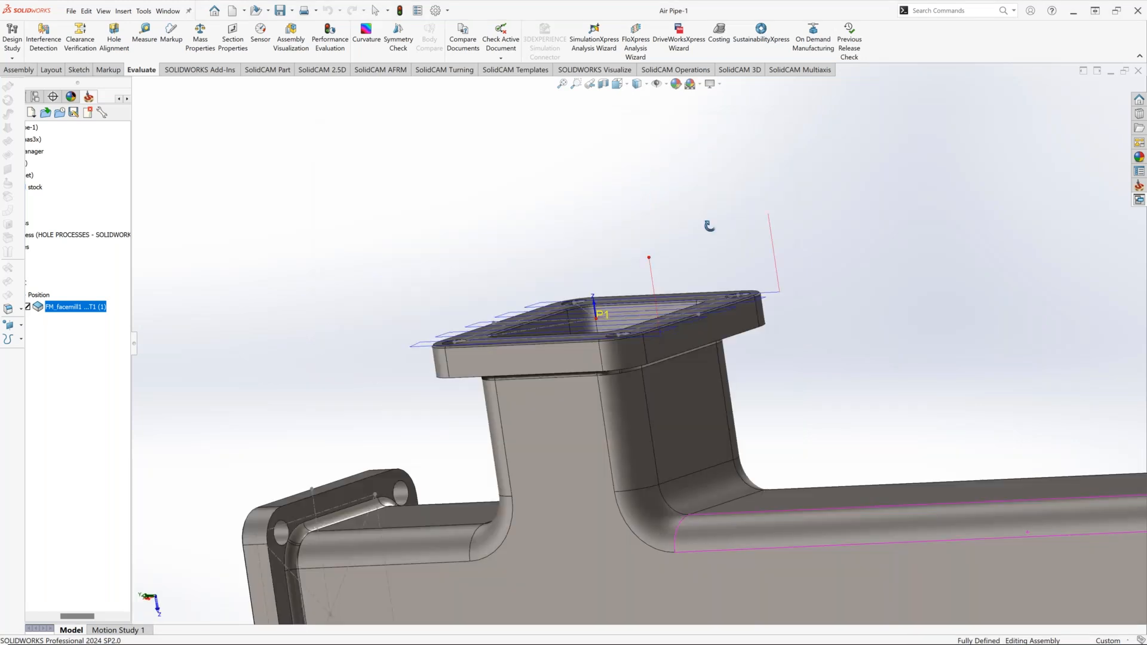
Add a Drilling operation after the face milling and define its drill geometry from the top face of the branch flange.
right_click(93, 306)
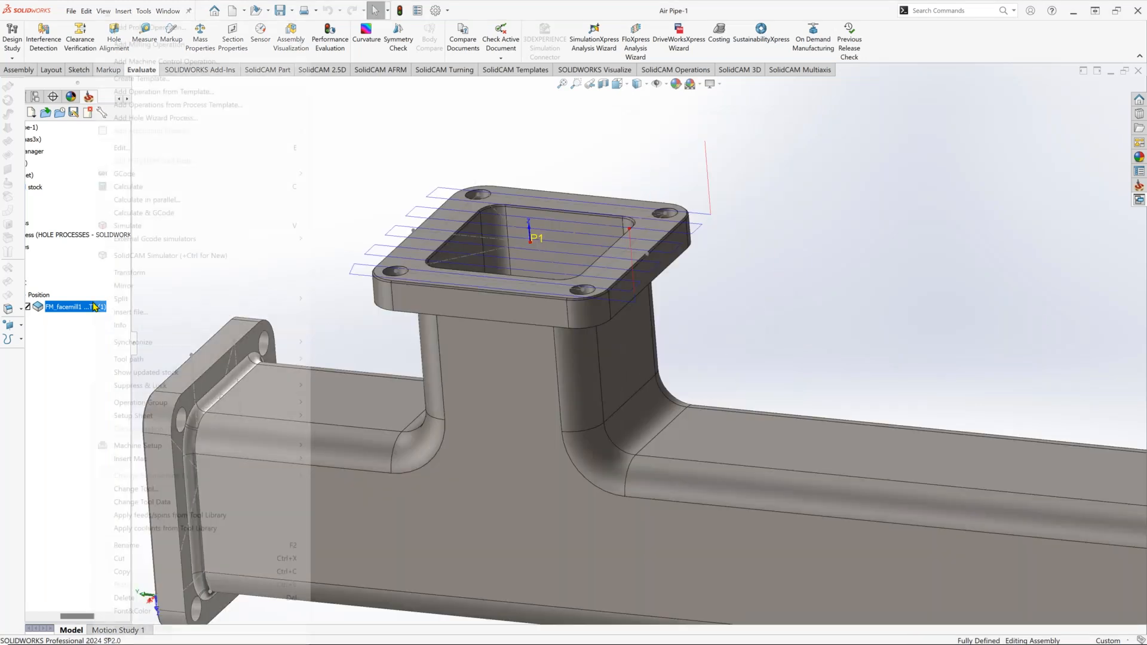
mouse_move(154, 45)
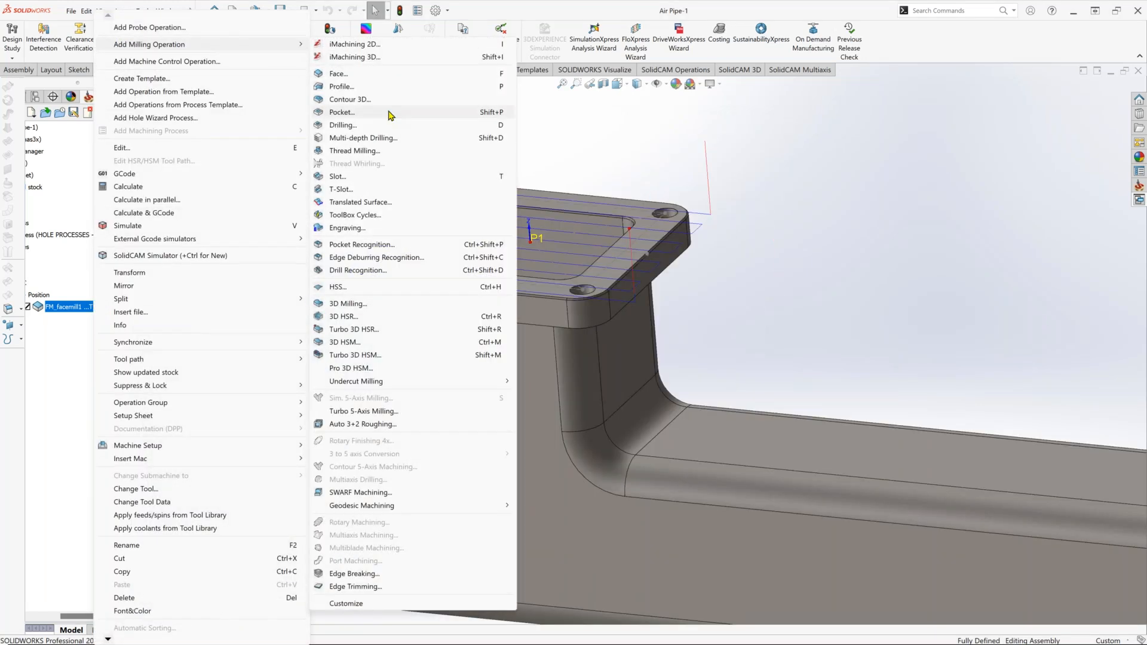
left_click(384, 126)
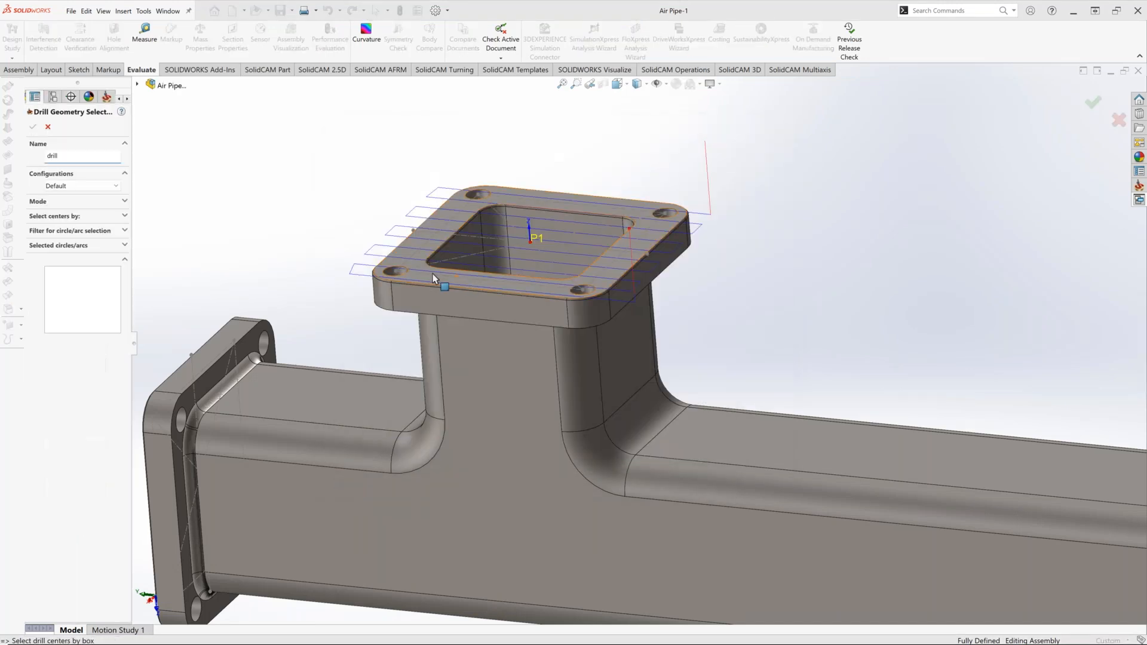
left_click(458, 265)
left_click(33, 127)
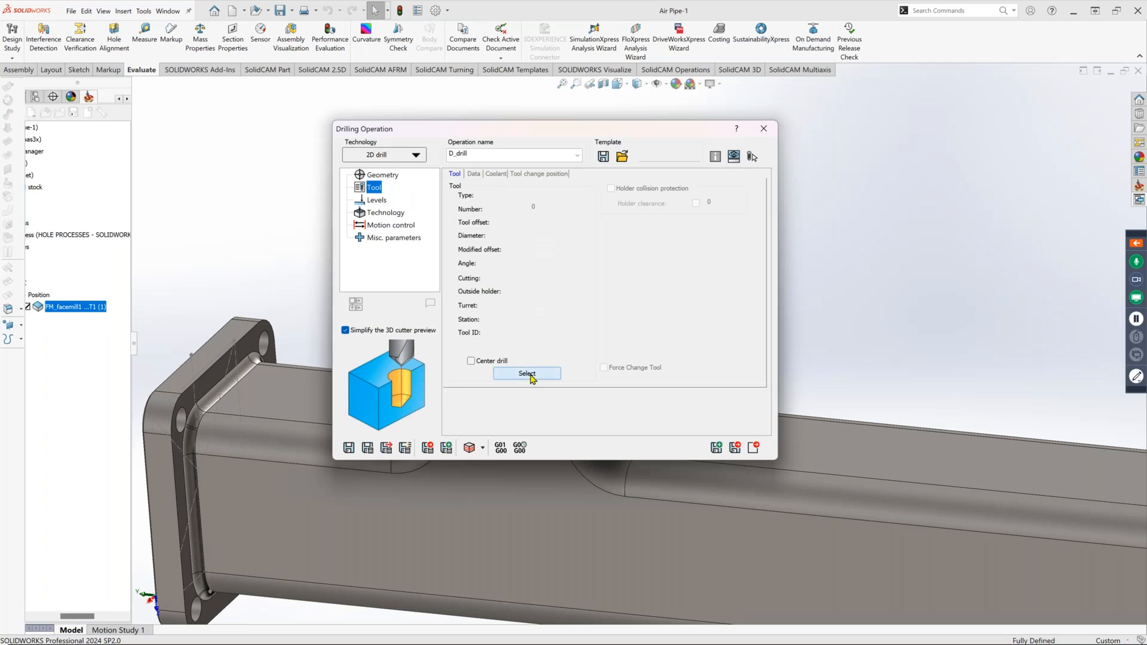
Duplicate tool 1 with its holder in the toolkit and replace the copy's end mill with a drill.
left_click(527, 374)
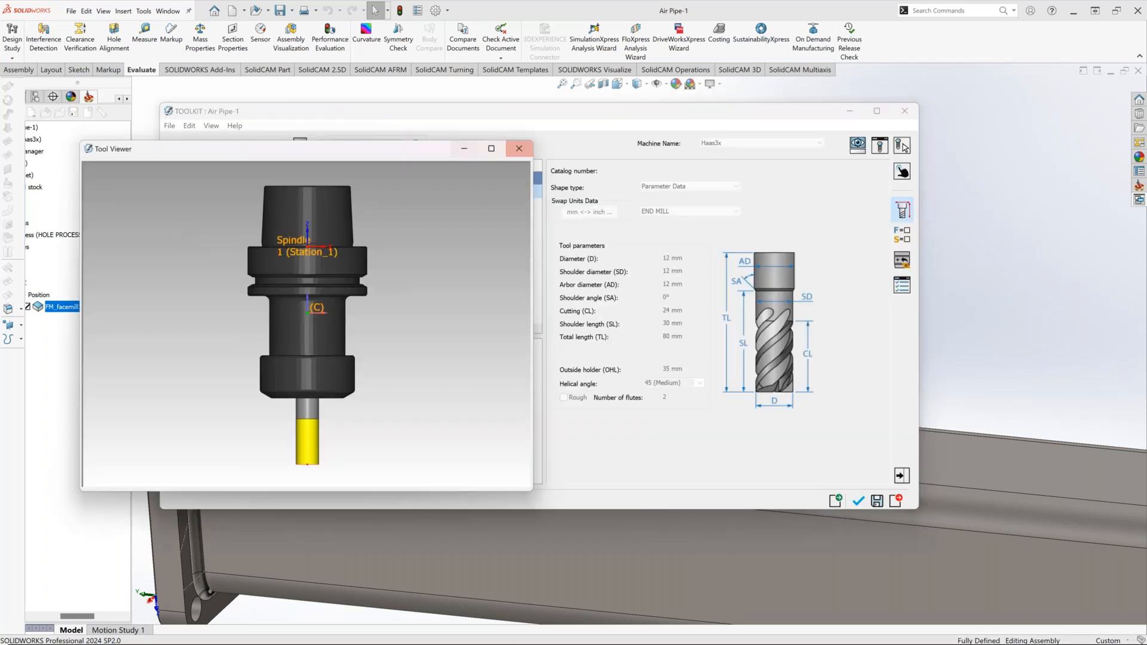
left_click_drag(416, 149, 1009, 278)
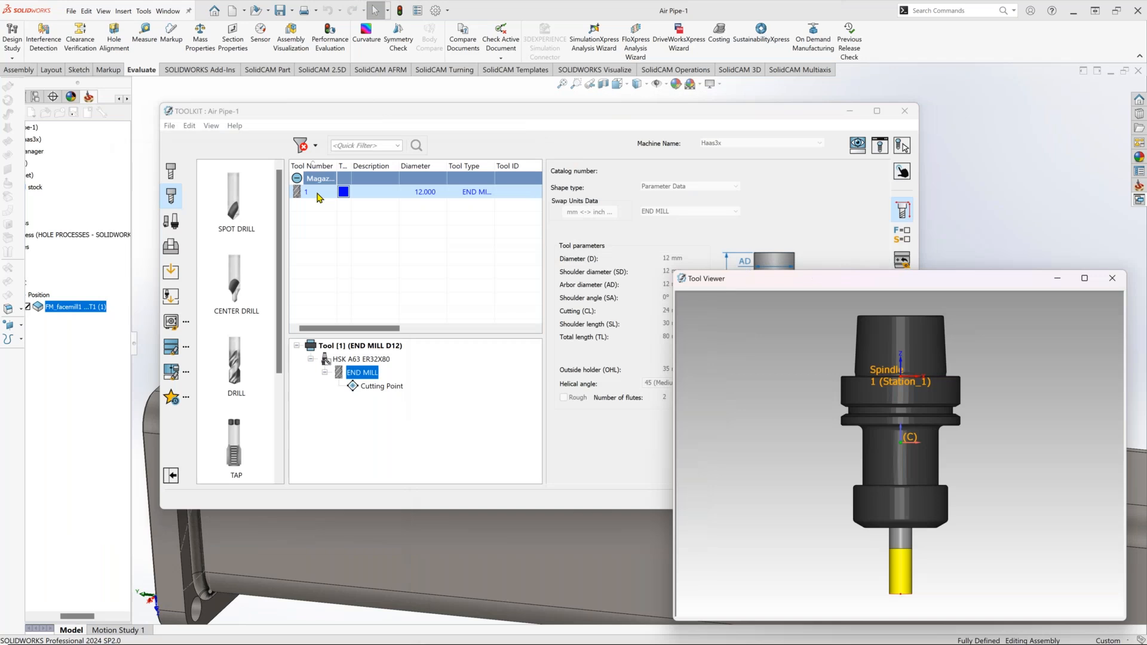
right_click(319, 195)
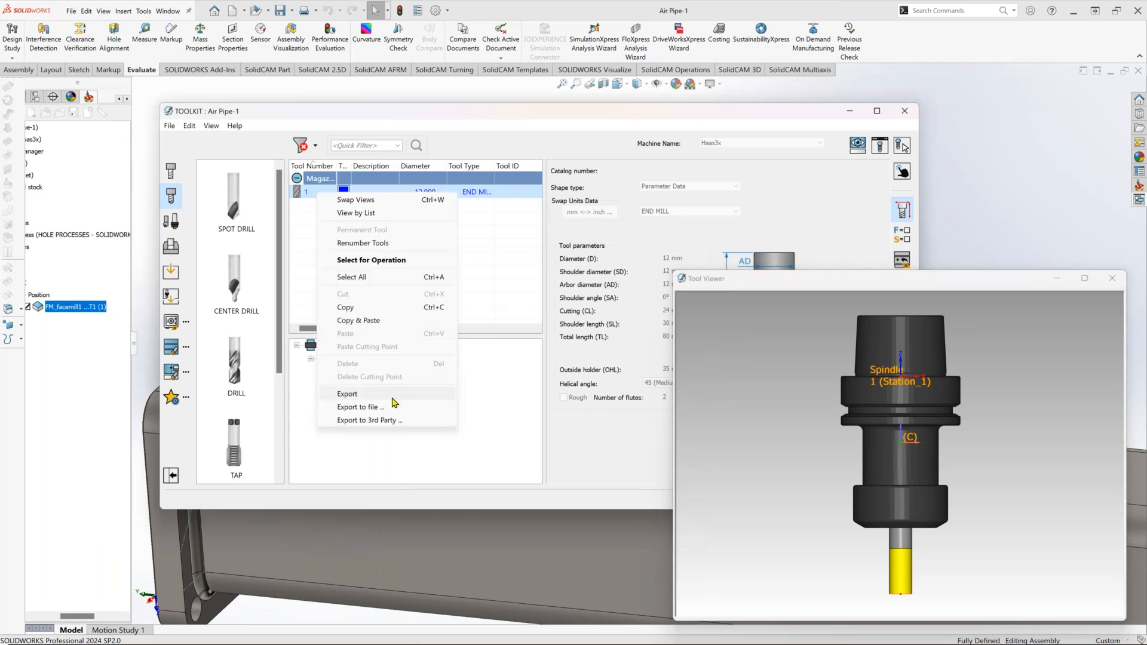
left_click(369, 321)
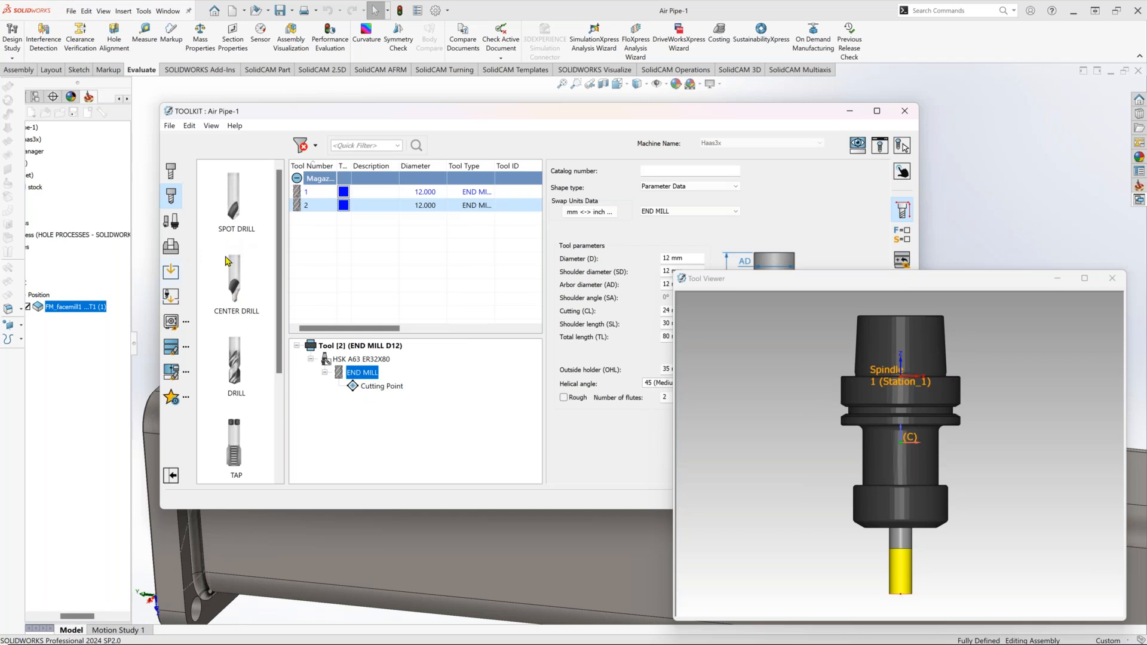
left_click_drag(236, 362, 359, 373)
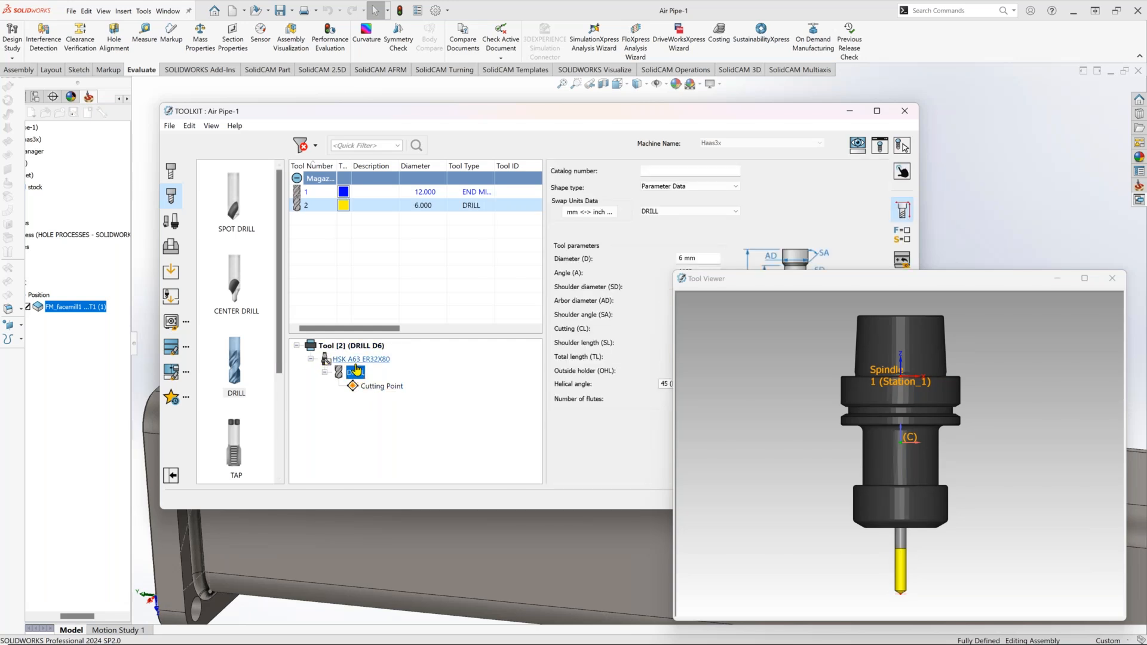
Set the drill's diameter to 8 mm and select tool 2 for the drilling operation.
left_click(838, 274)
left_click_drag(837, 274, 859, 309)
left_click(708, 261)
type("8")
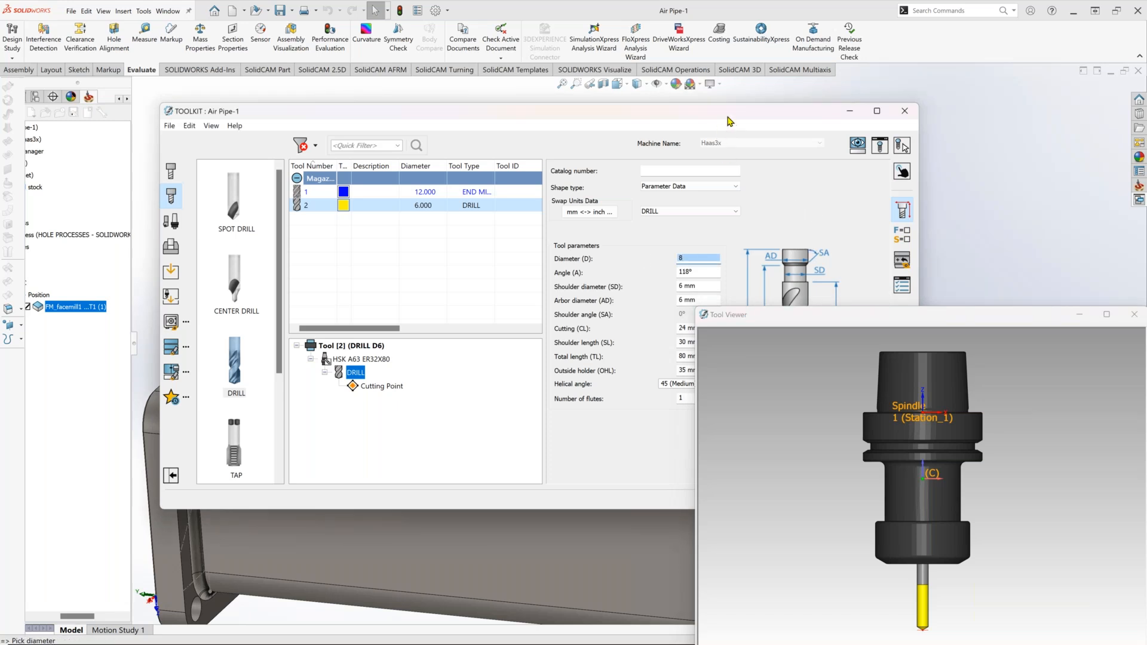
left_click_drag(695, 112, 441, 38)
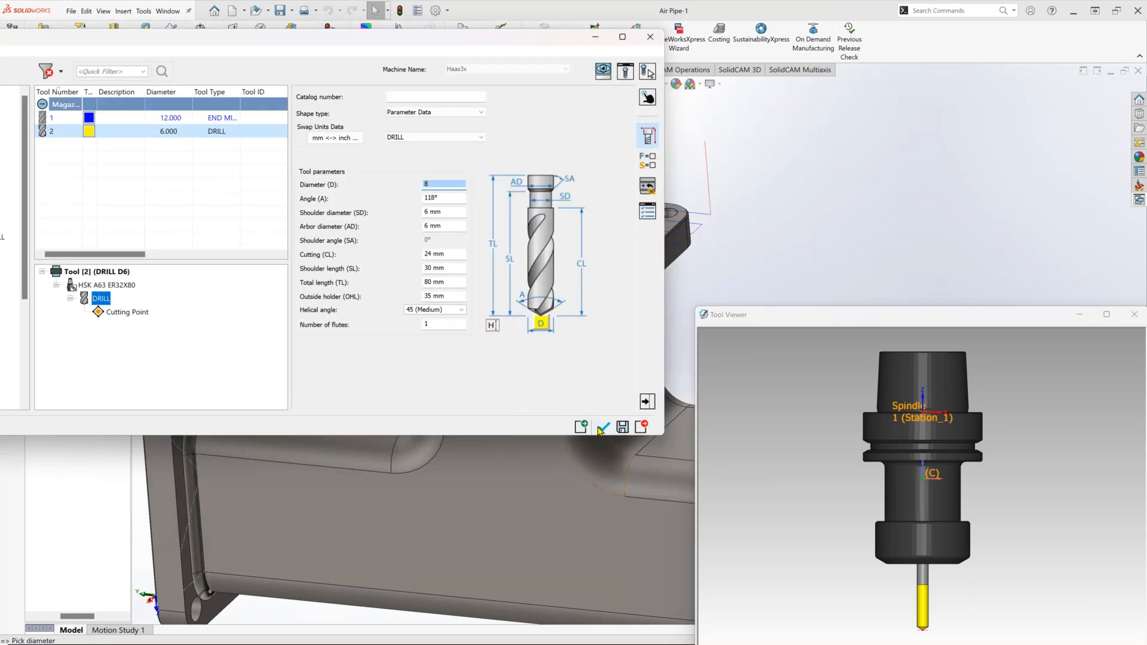
left_click(604, 428)
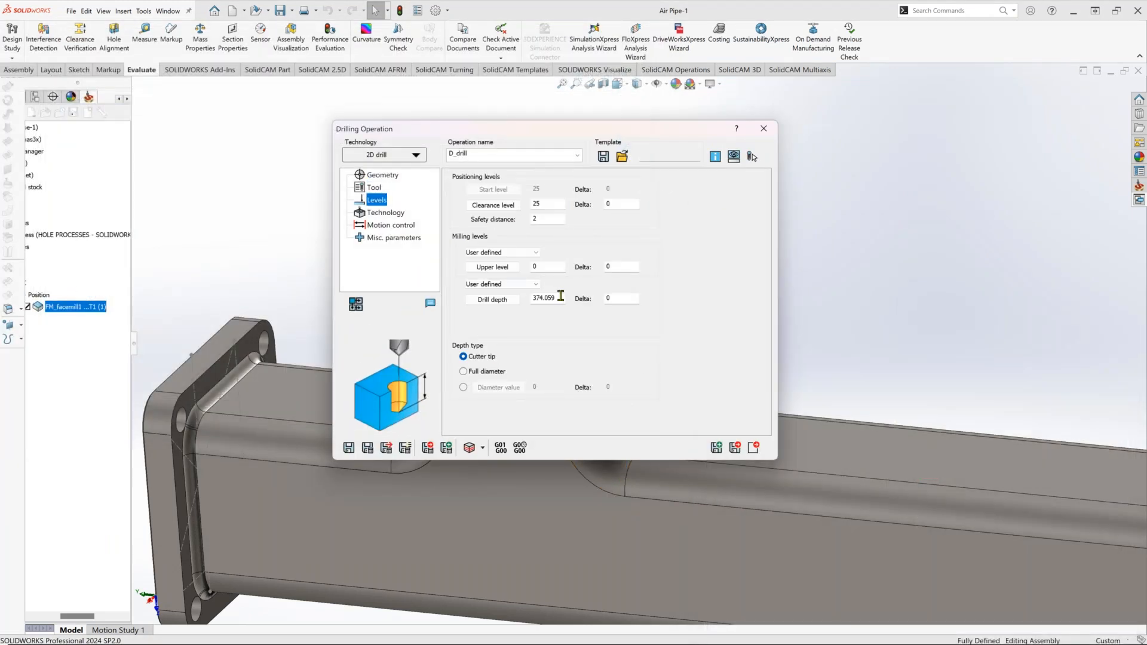
Start picking the drill depth for the drilling operation from the model.
left_click(492, 299)
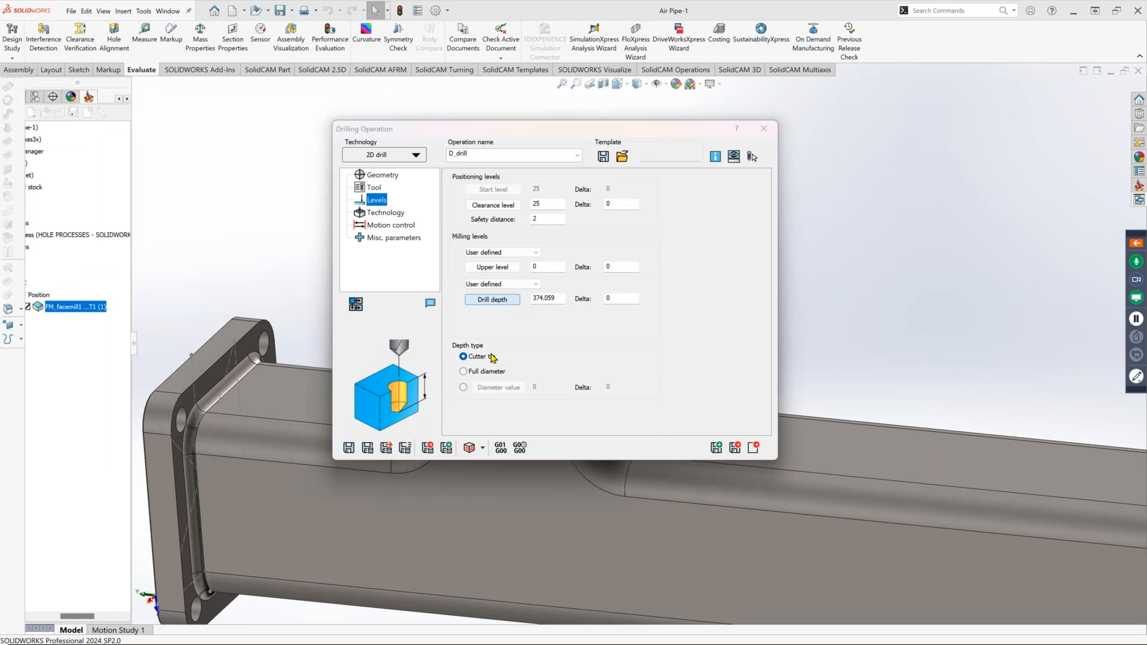
Pick the flange's underside face as the drill depth, with full-diameter depth type and a -0.5 delta, and calculate the drilling operation.
middle_click_drag(518, 384, 610, 324)
left_click(610, 324)
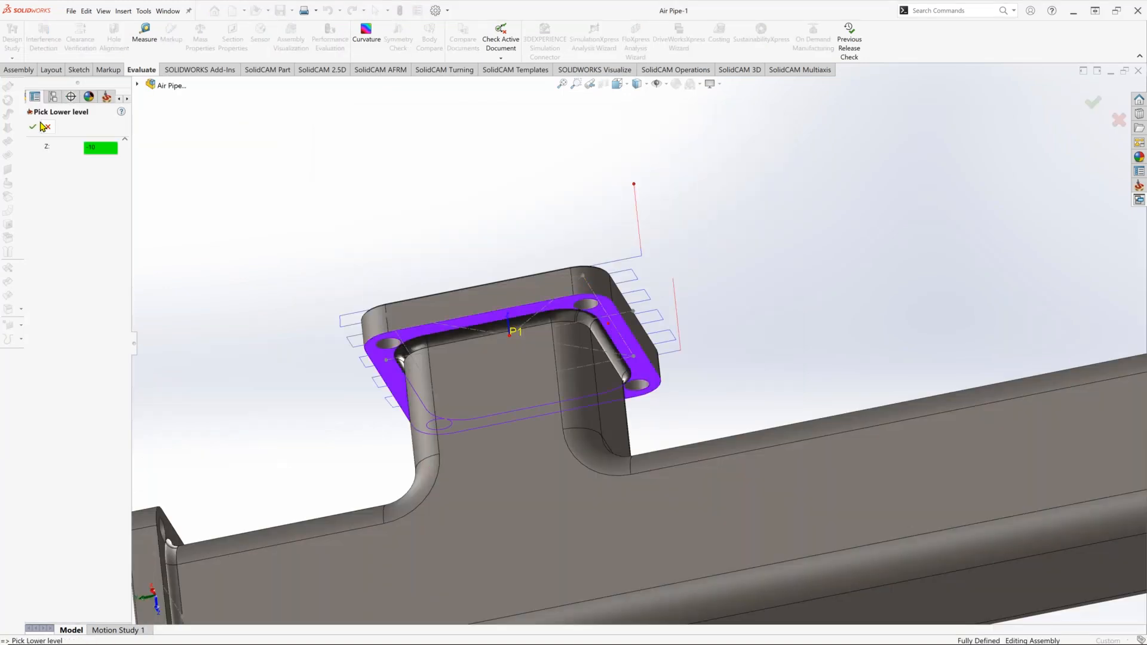
left_click(35, 128)
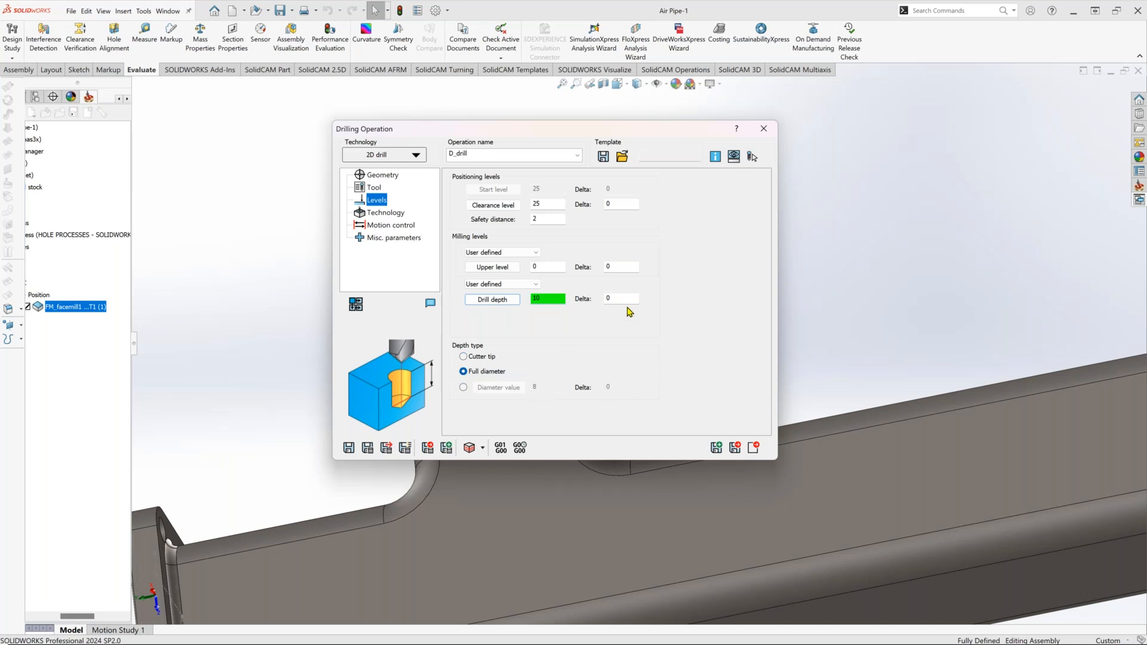
left_click(627, 299)
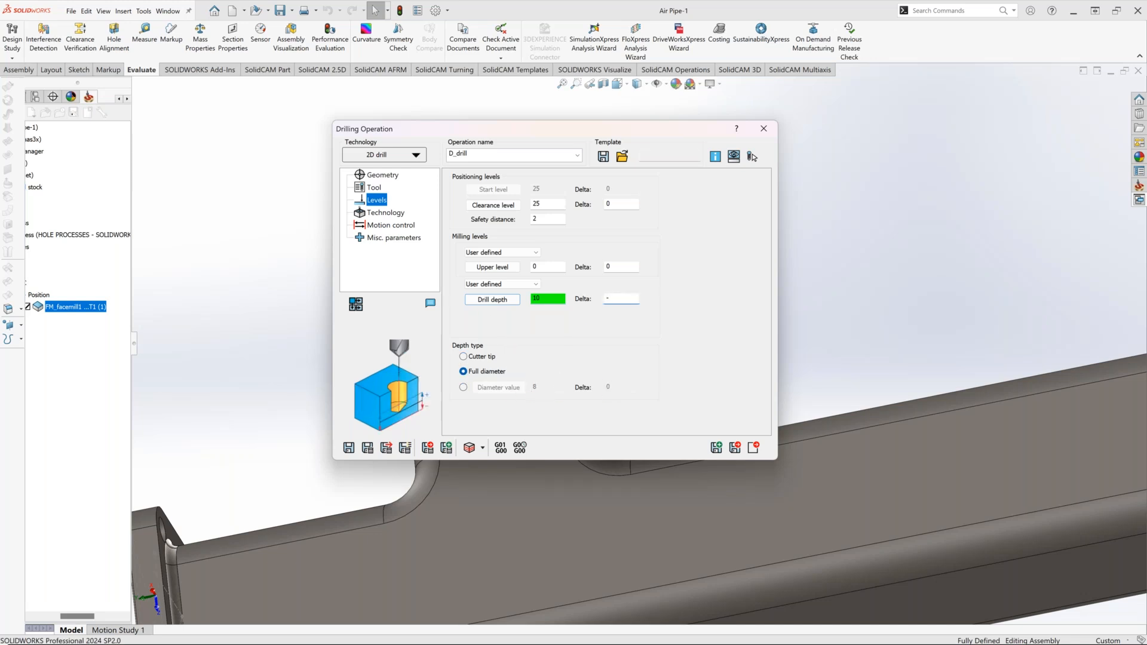
left_click(385, 450)
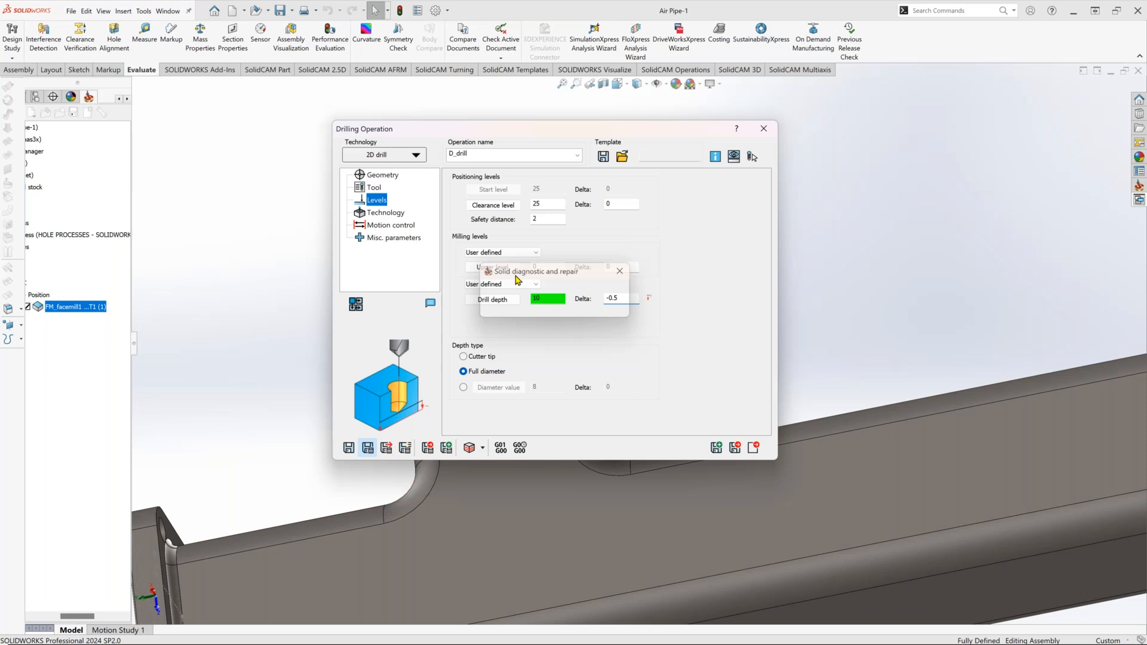
left_click(763, 129)
Add a Profile milling operation after the drilling and chain the branch flange's outer contour as its geometry.
right_click(77, 318)
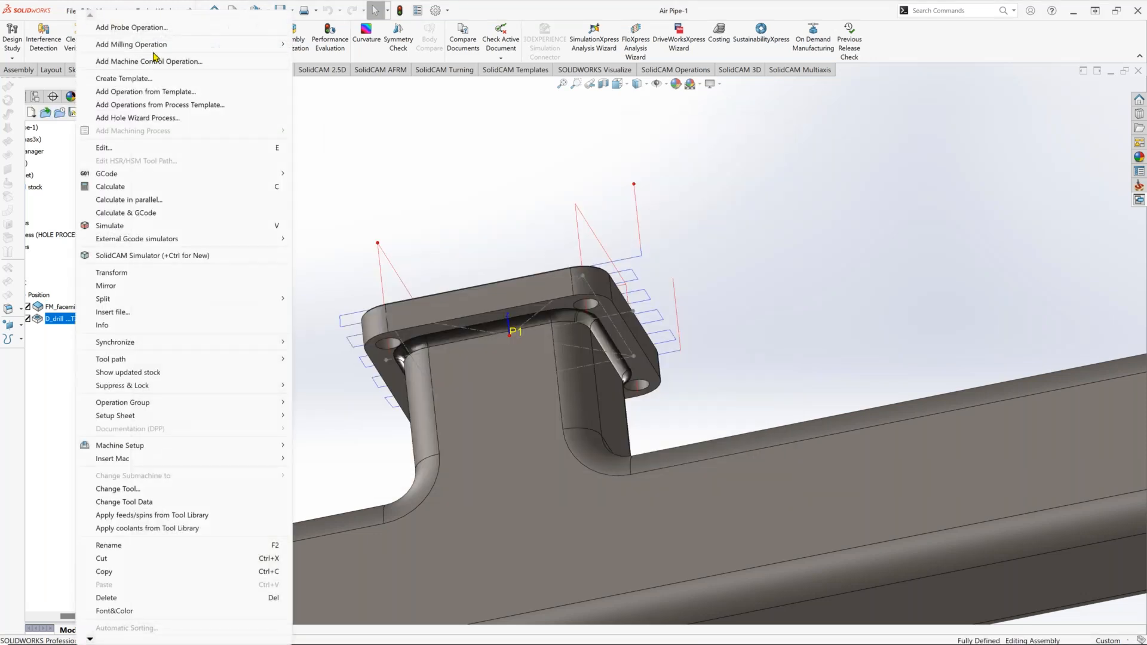
mouse_move(158, 49)
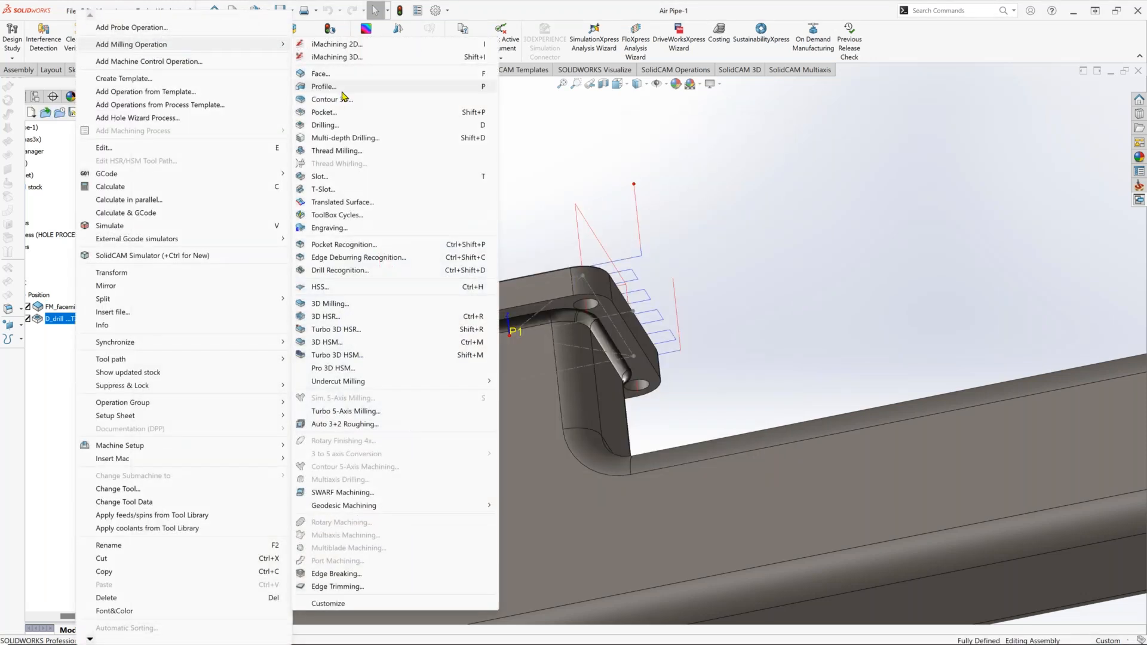
left_click(340, 89)
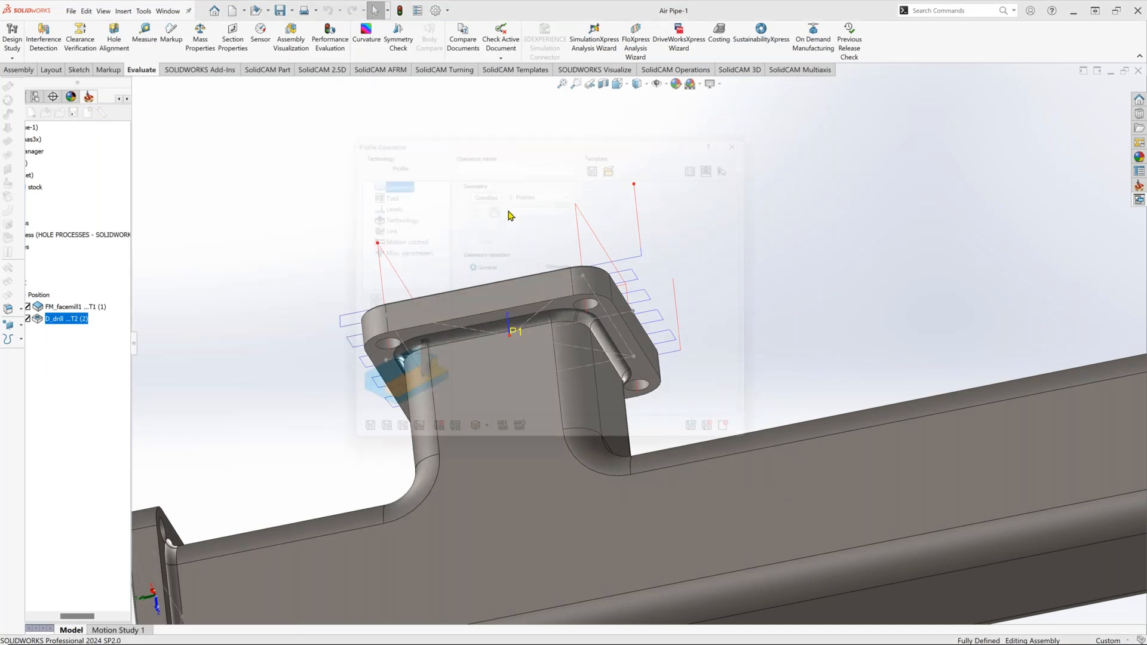
left_click(503, 228)
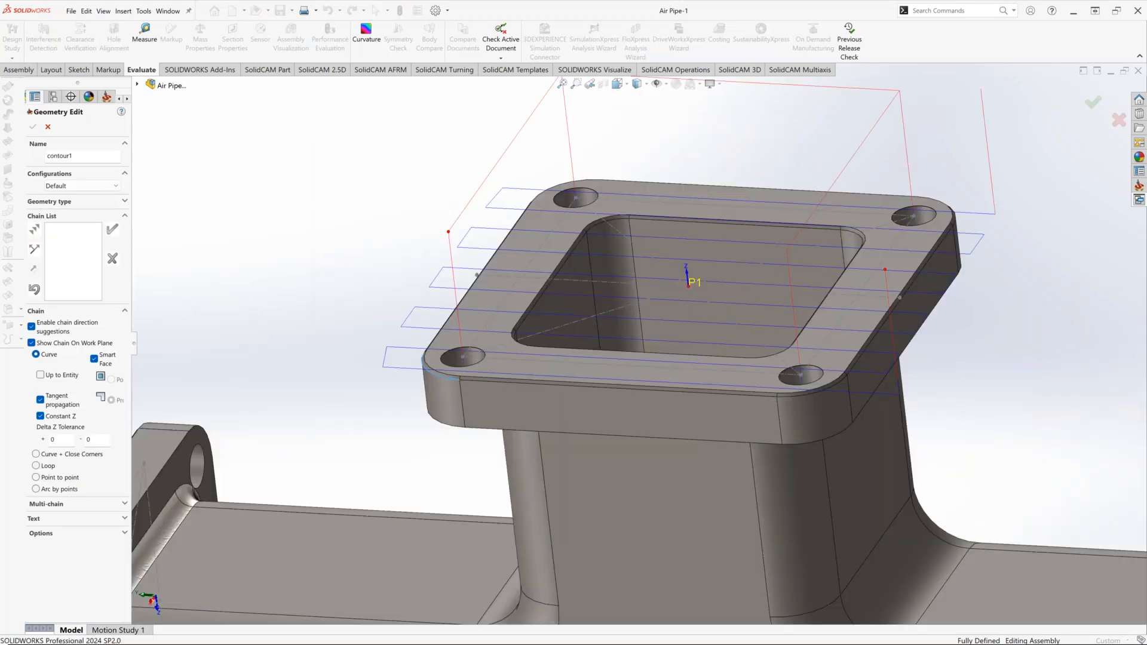
left_click(439, 375)
left_click(329, 325)
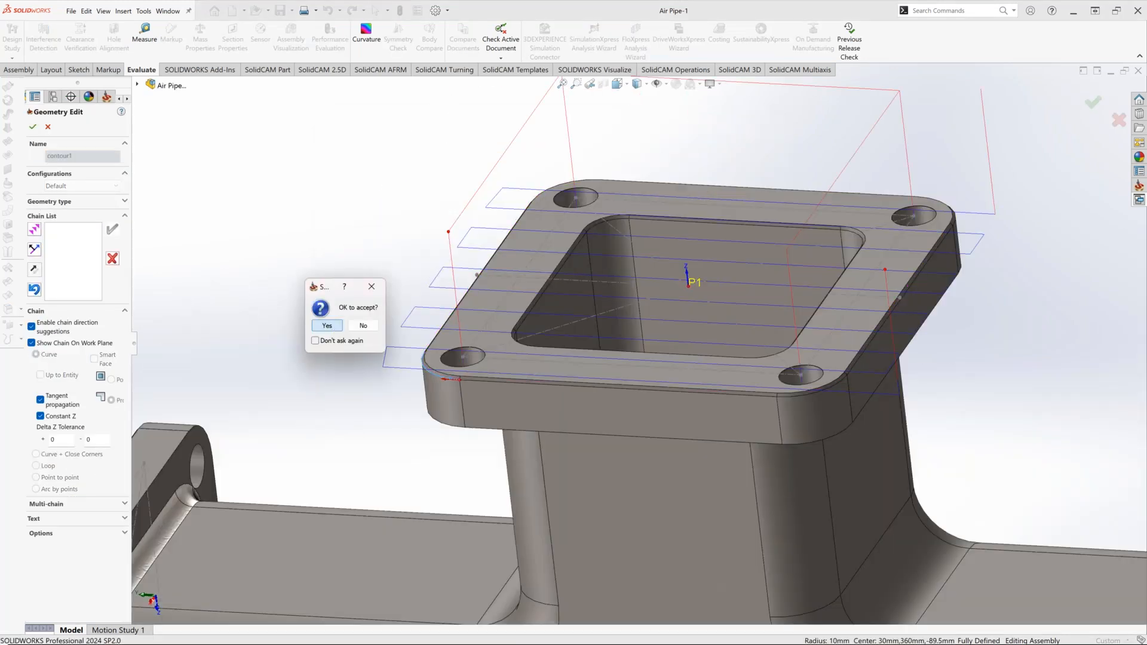
left_click(32, 130)
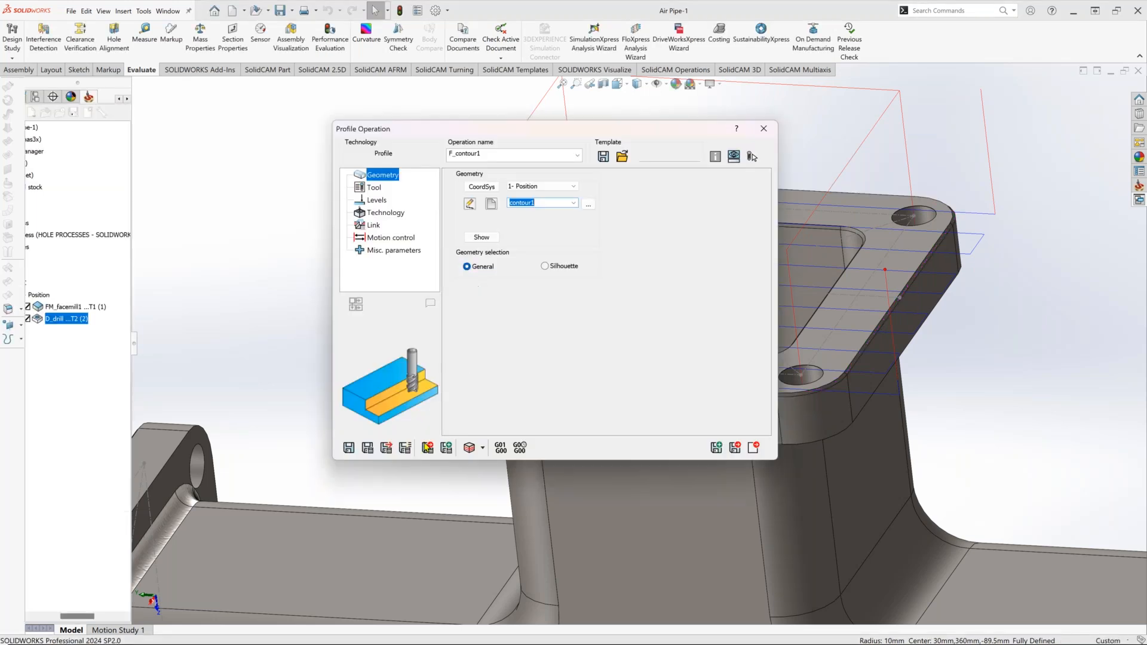
Assign the existing 12 mm end mill to the profile operation and calculate it.
left_click(375, 188)
left_click(527, 378)
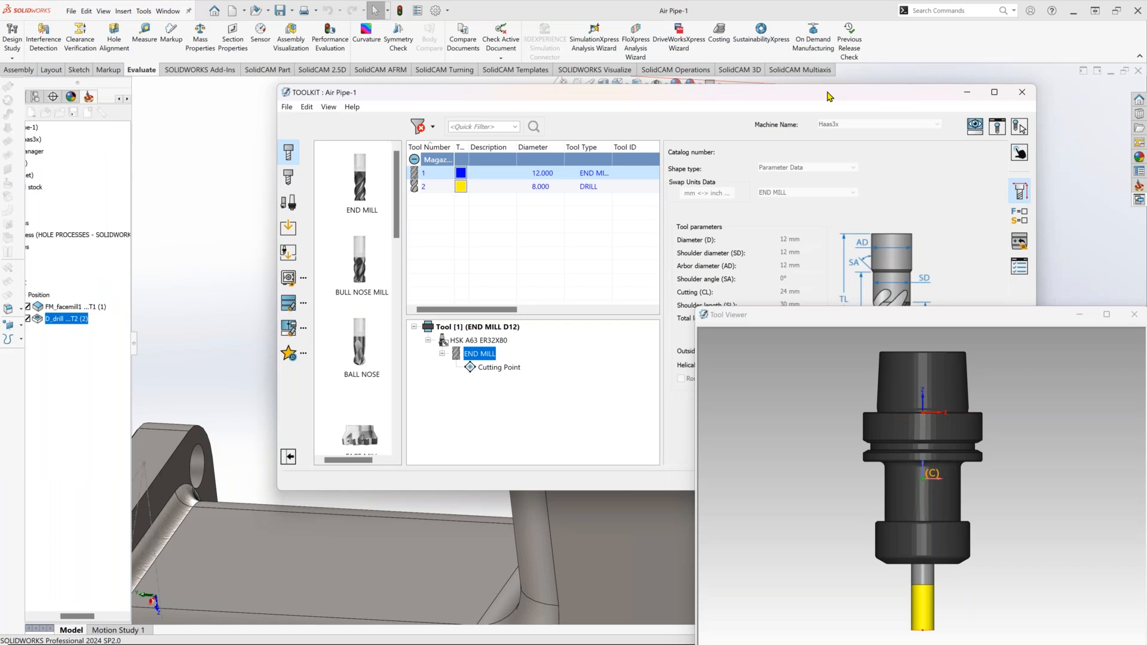
left_click_drag(830, 97, 408, 54)
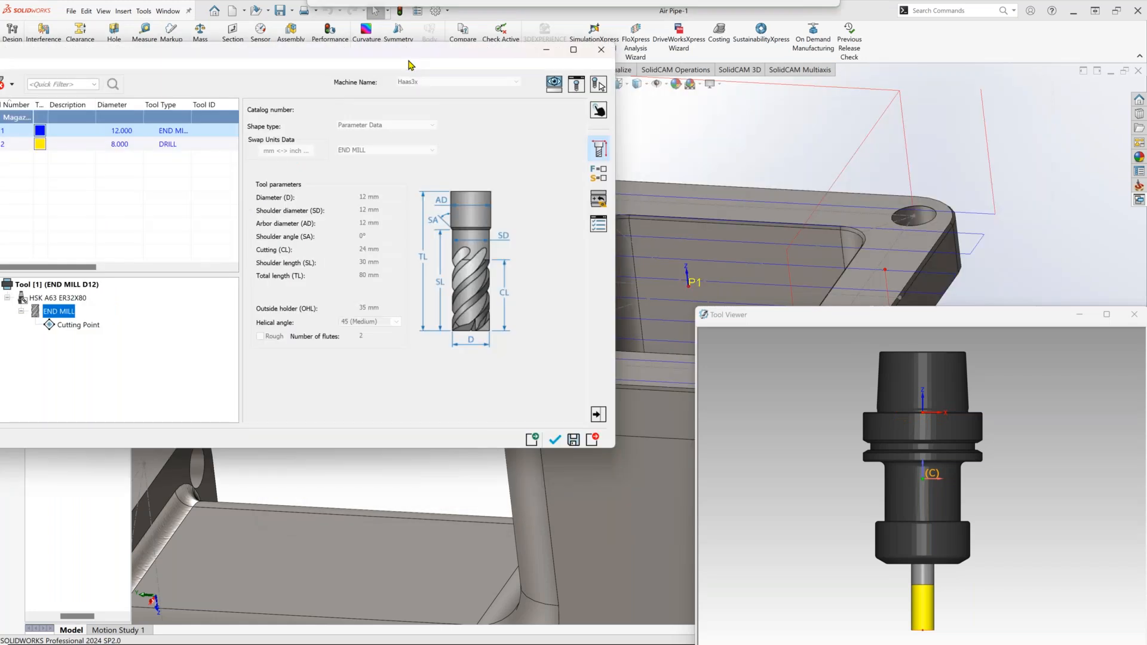
left_click(555, 441)
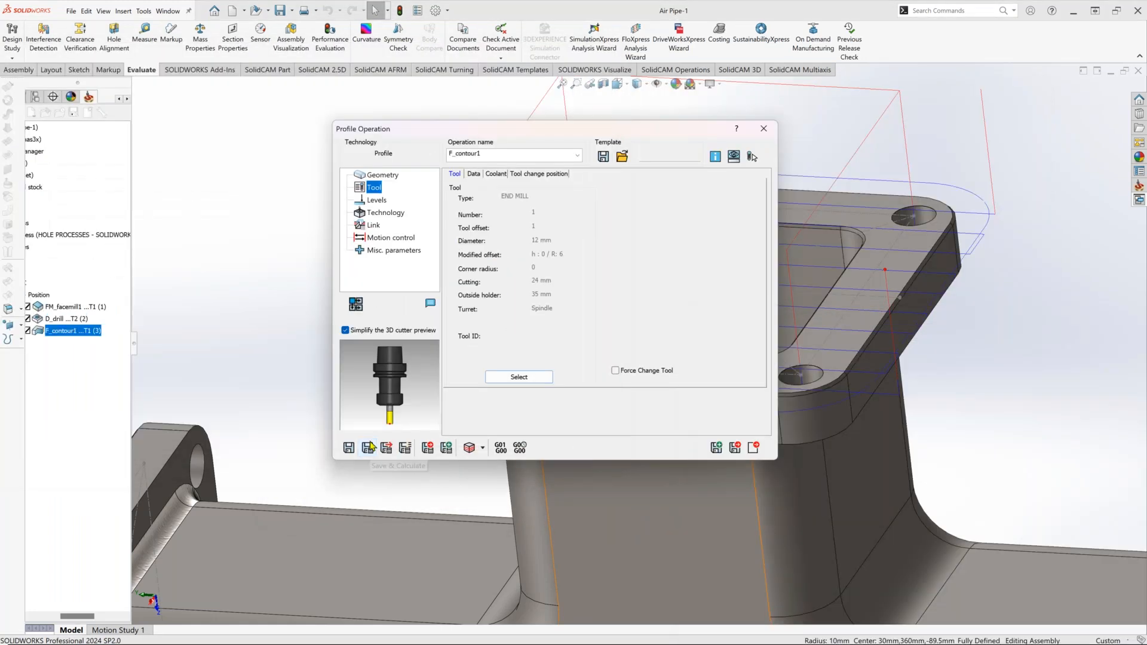
Set the profile depth to 12 in the profile operation, recalculate and close it.
left_click(377, 199)
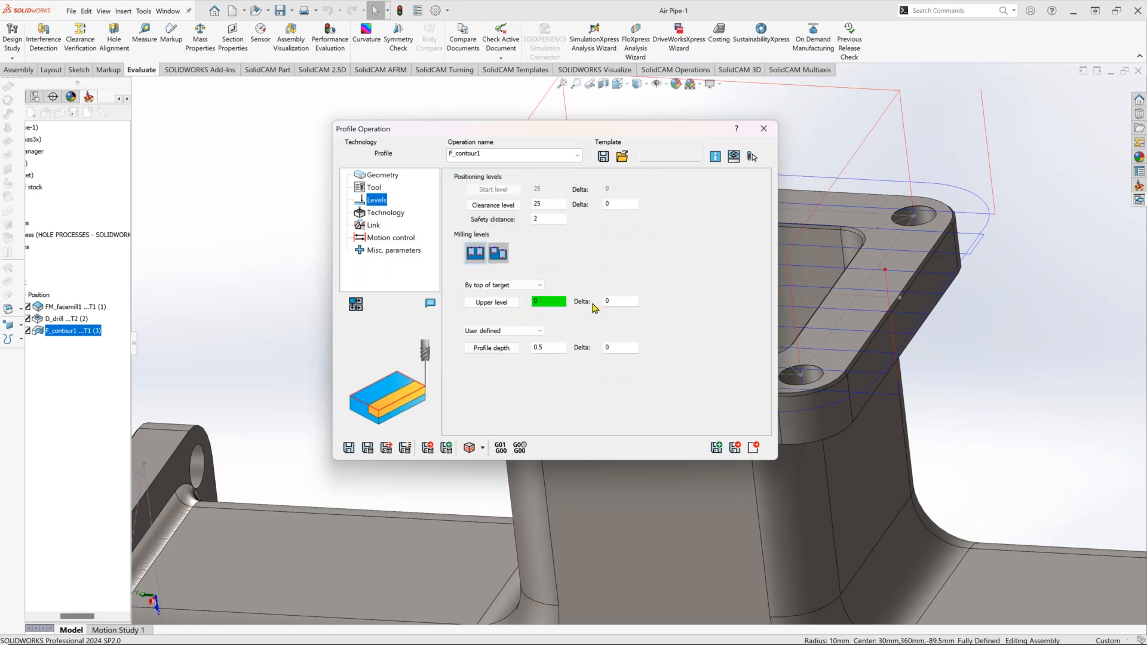
left_click(385, 213)
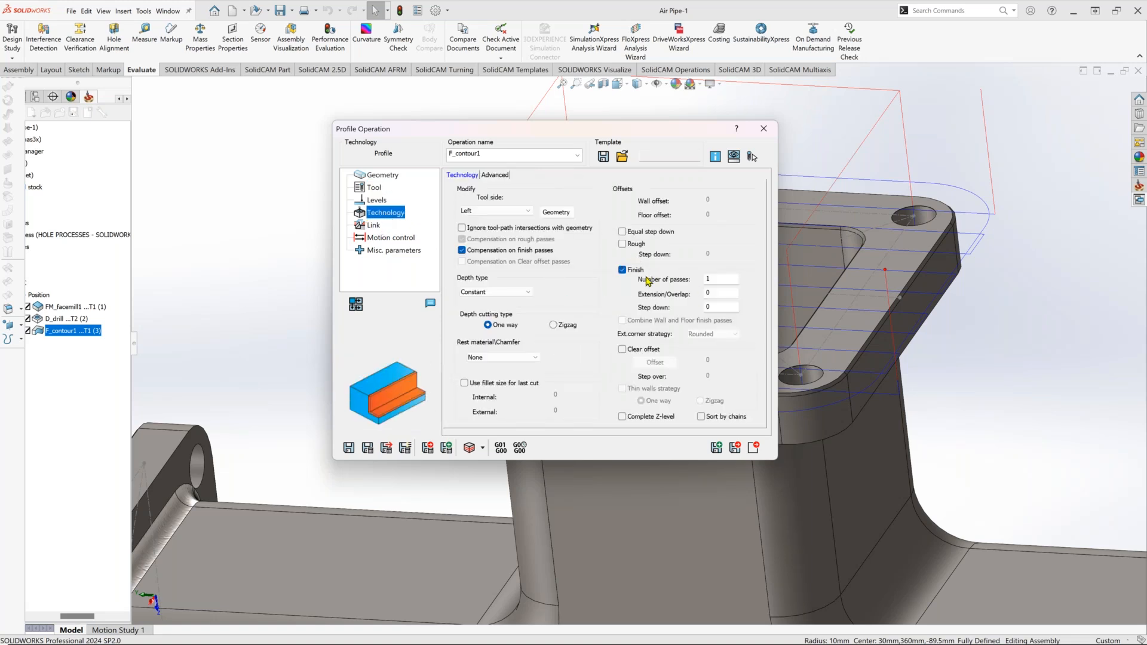
left_click(377, 201)
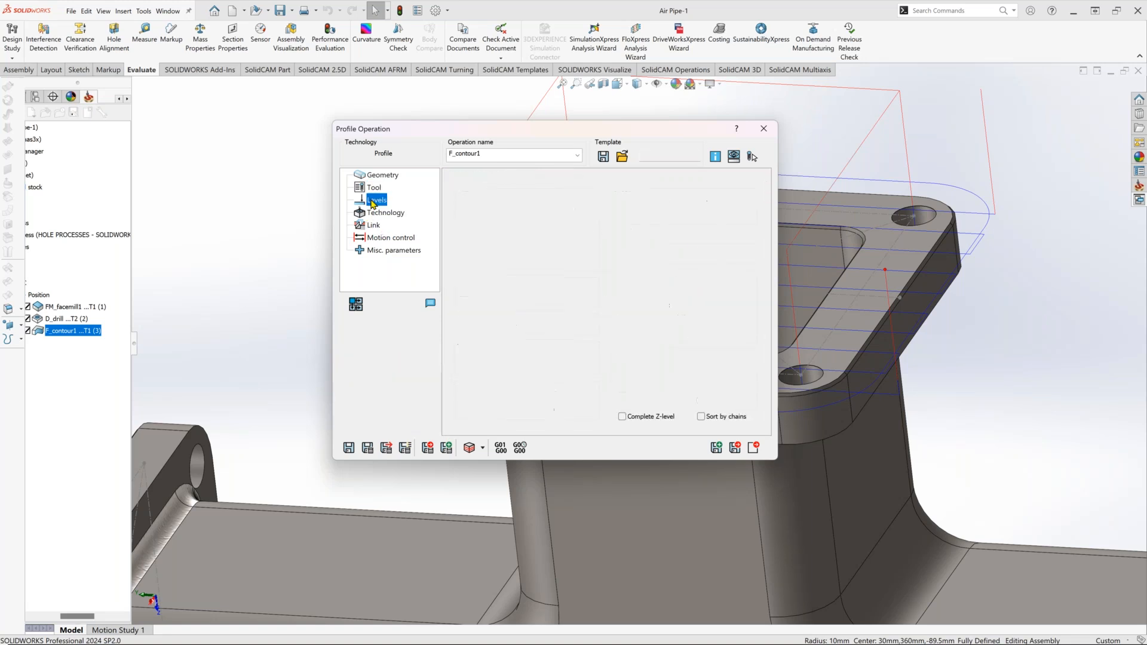
type("120")
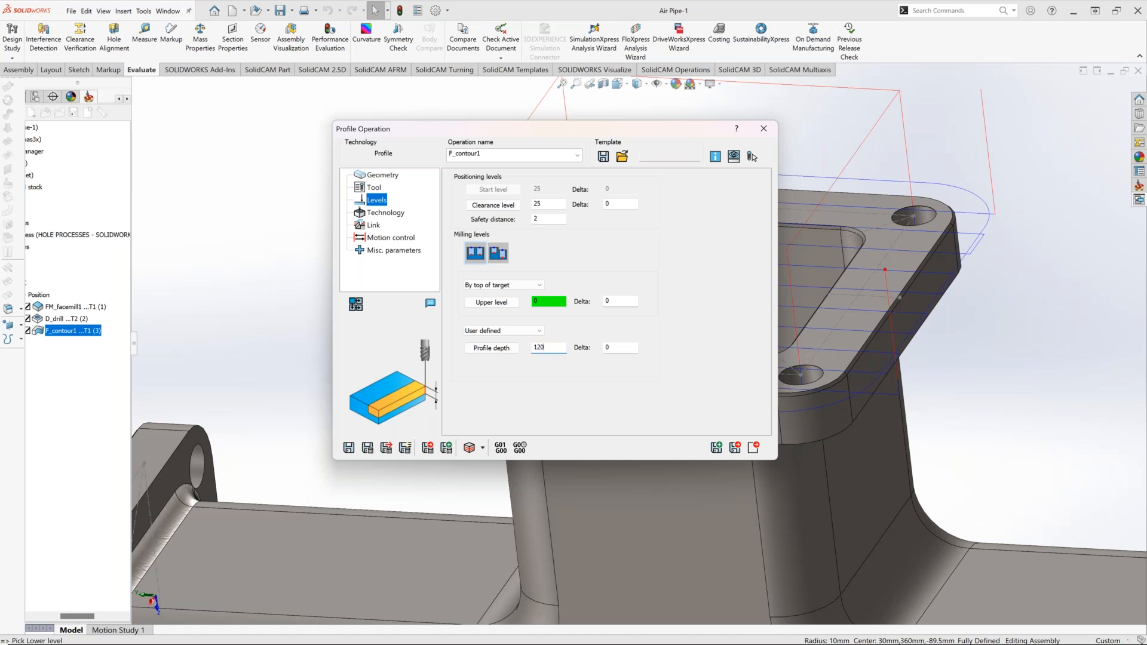
left_click(371, 445)
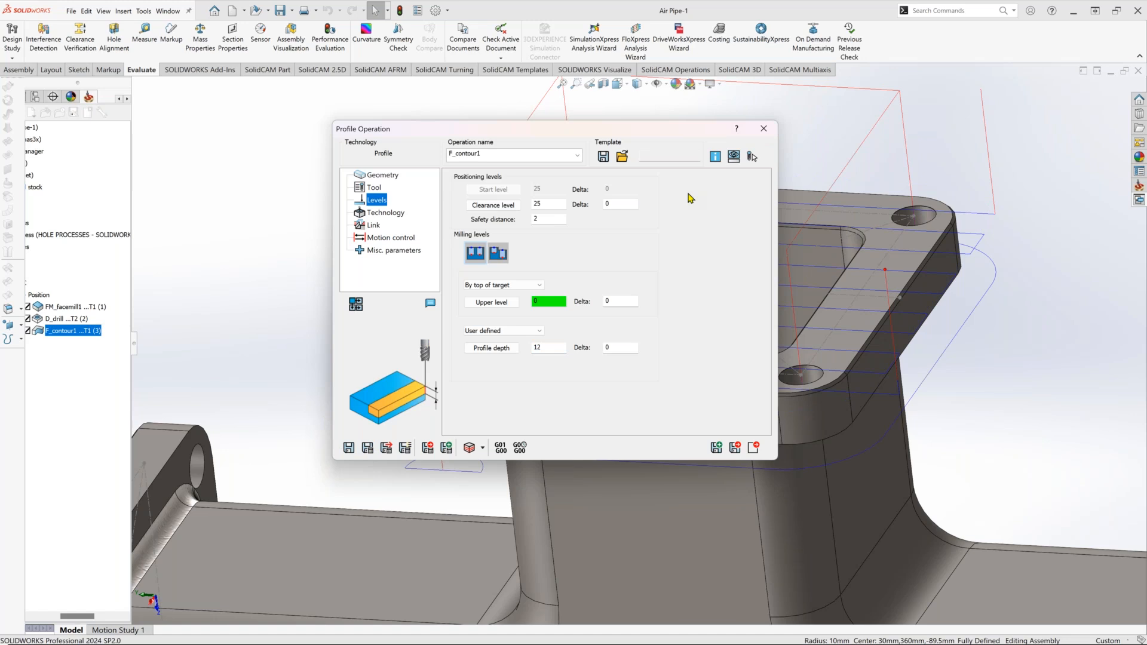
scroll(623, 261, "up", 2)
middle_click_drag(622, 261, 609, 236)
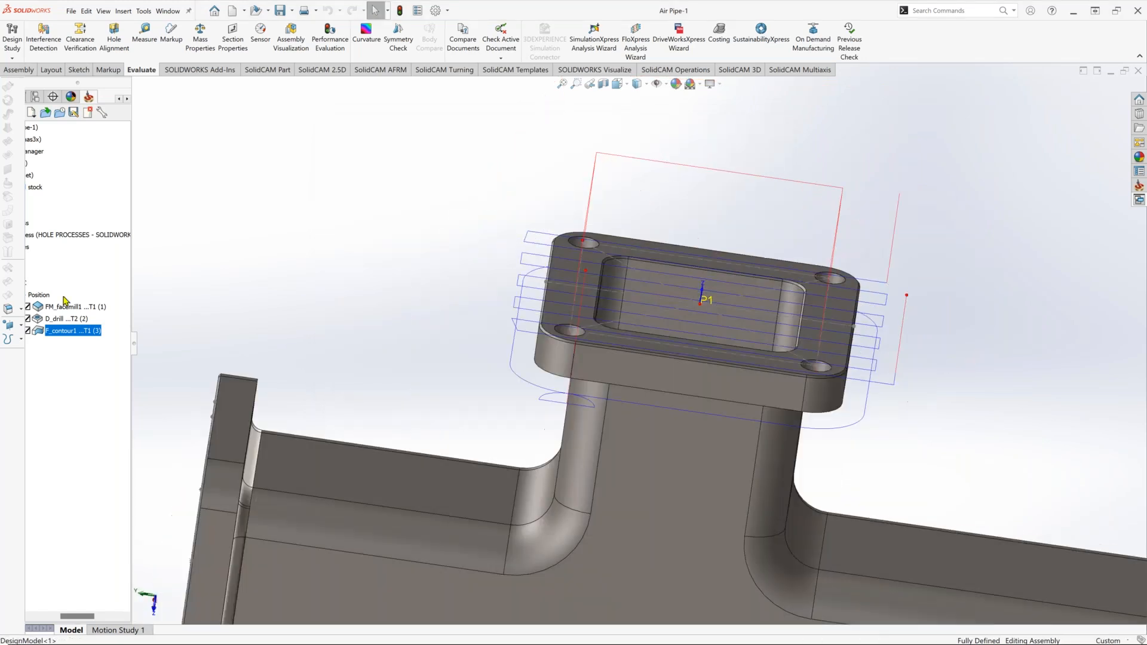
Try to copy the face mill, drill and contour operations onto the end flange nearest the branch.
middle_click_drag(670, 323, 691, 354)
scroll(598, 439, "up", 6)
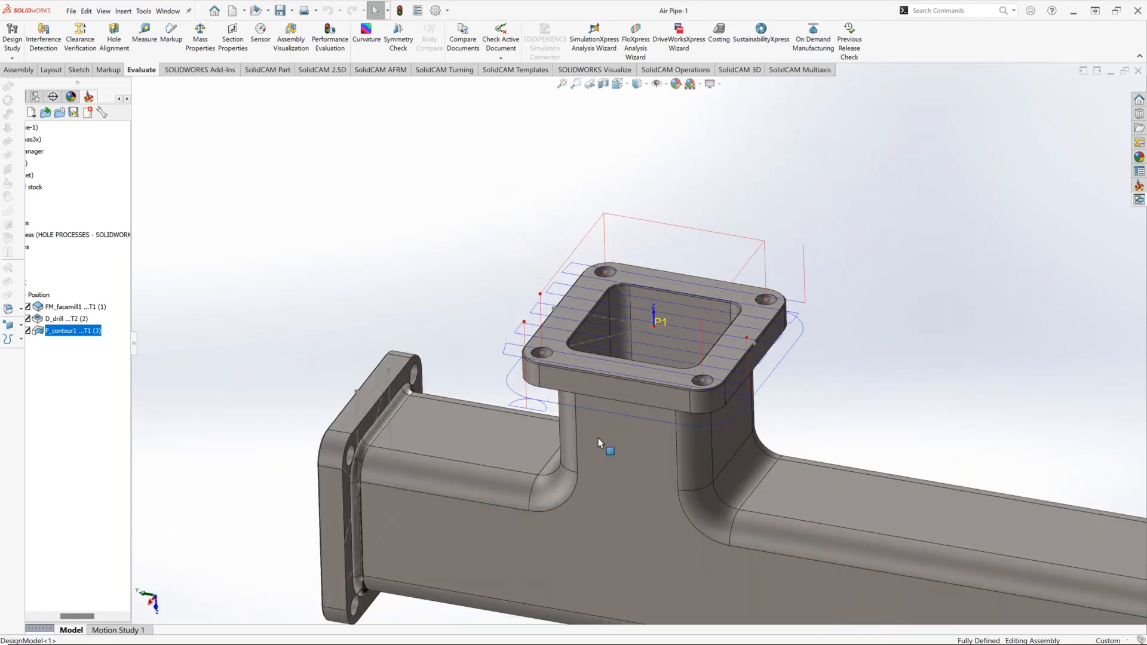
middle_click_drag(772, 300, 773, 297)
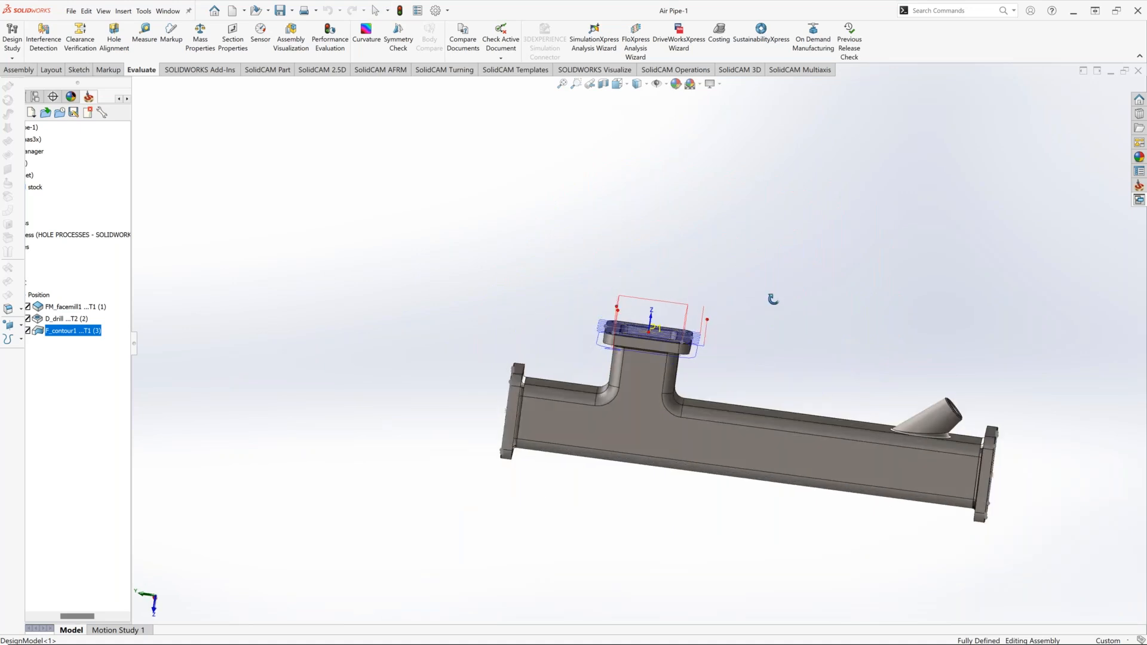
left_click_drag(71, 616, 25, 606)
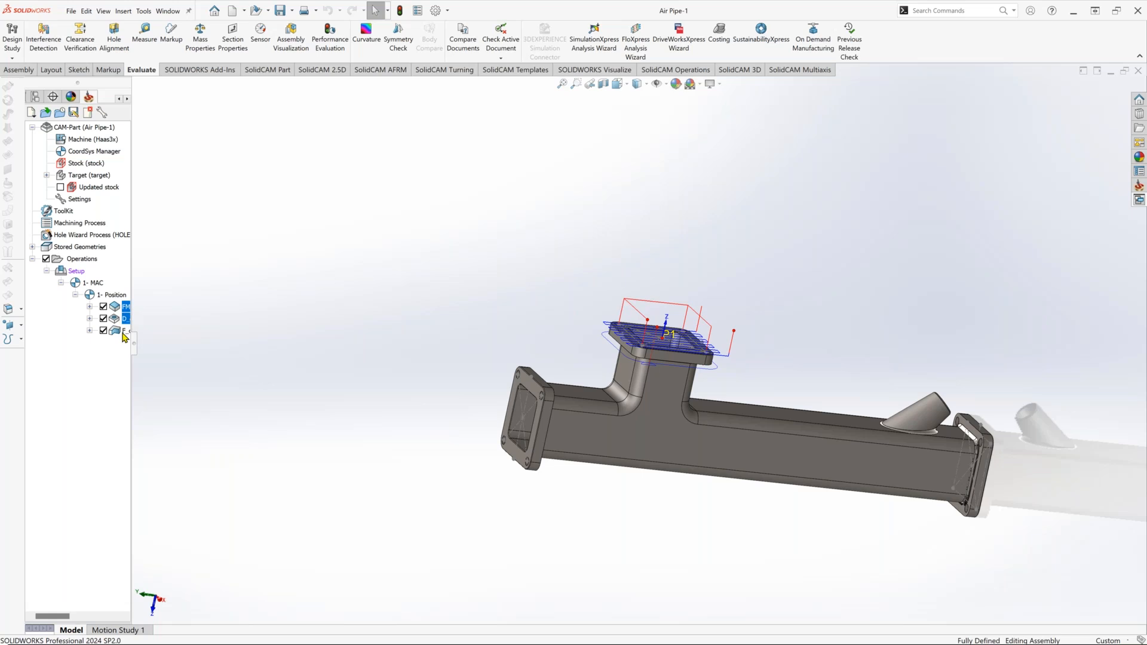
left_click(124, 332, "ctrl")
left_click_drag(116, 335, 523, 461)
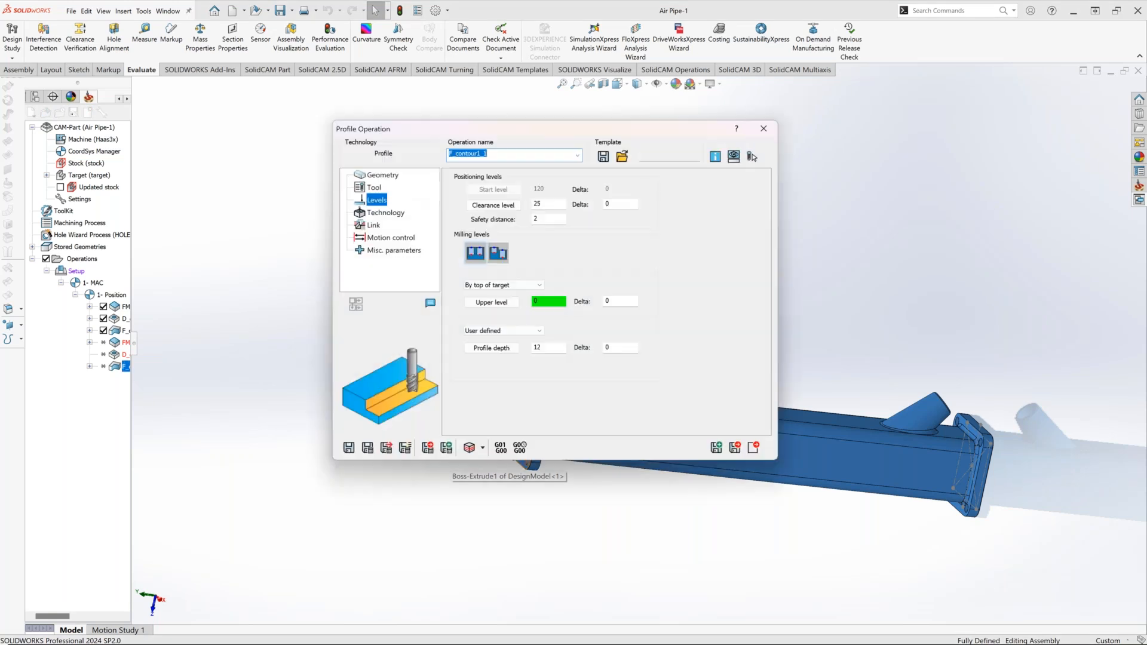
left_click_drag(649, 130, 860, 103)
left_click(958, 425)
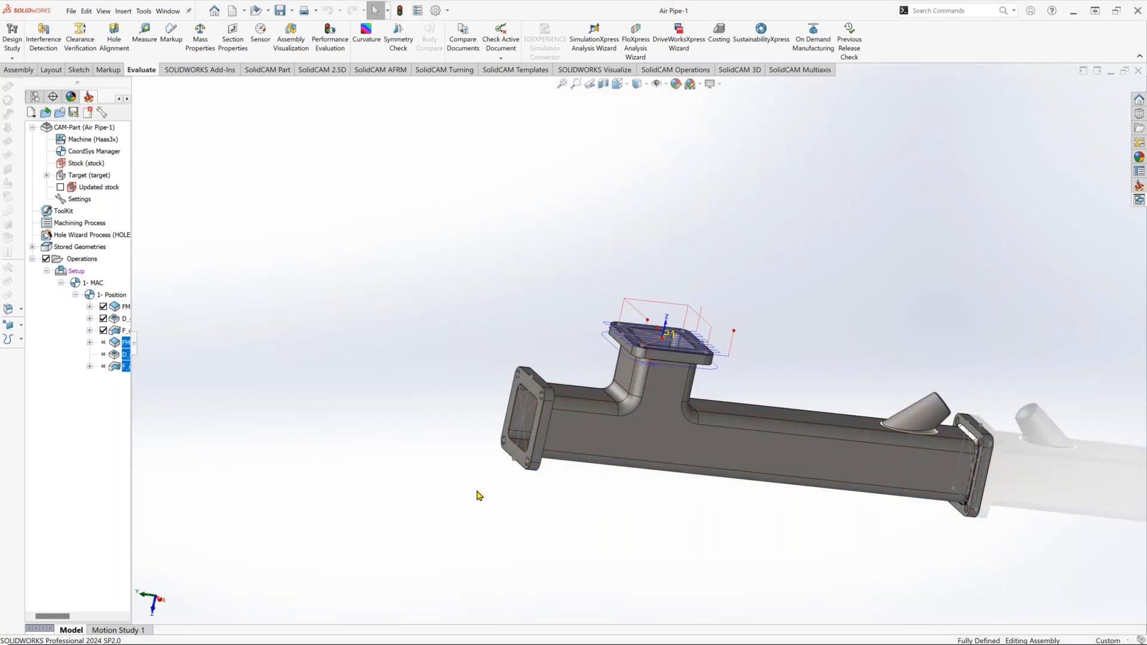
Delete the three copied operations.
key("Delete")
left_click(349, 326)
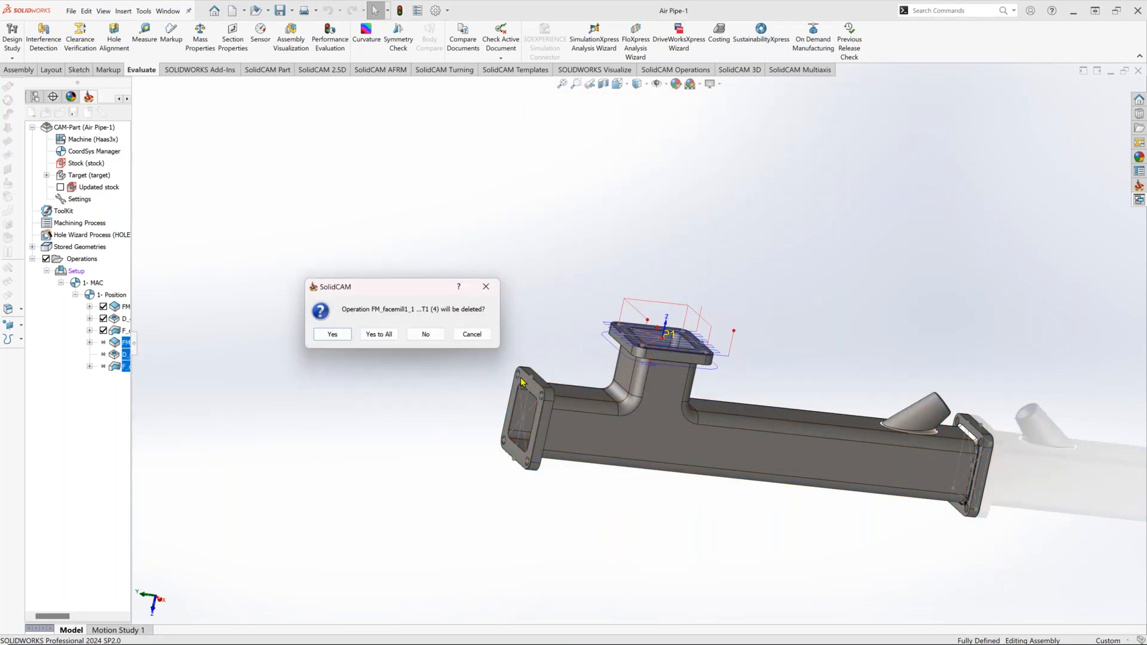
left_click(392, 333)
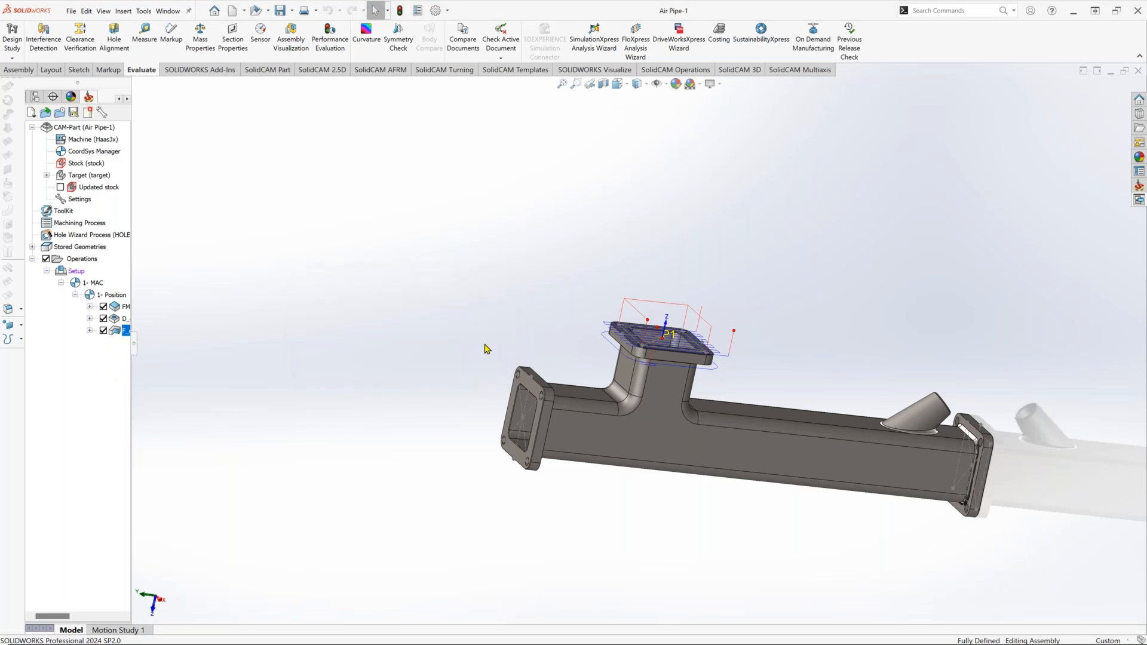
Copy the face mill, drill and contour operations onto the face of the end flange nearest the branch and check their toolpaths.
scroll(472, 426, "down", 3)
scroll(472, 421, "down", 3)
scroll(522, 389, "down", 3)
left_click(122, 307)
left_click(121, 335, "shift")
left_click(122, 335, "shift")
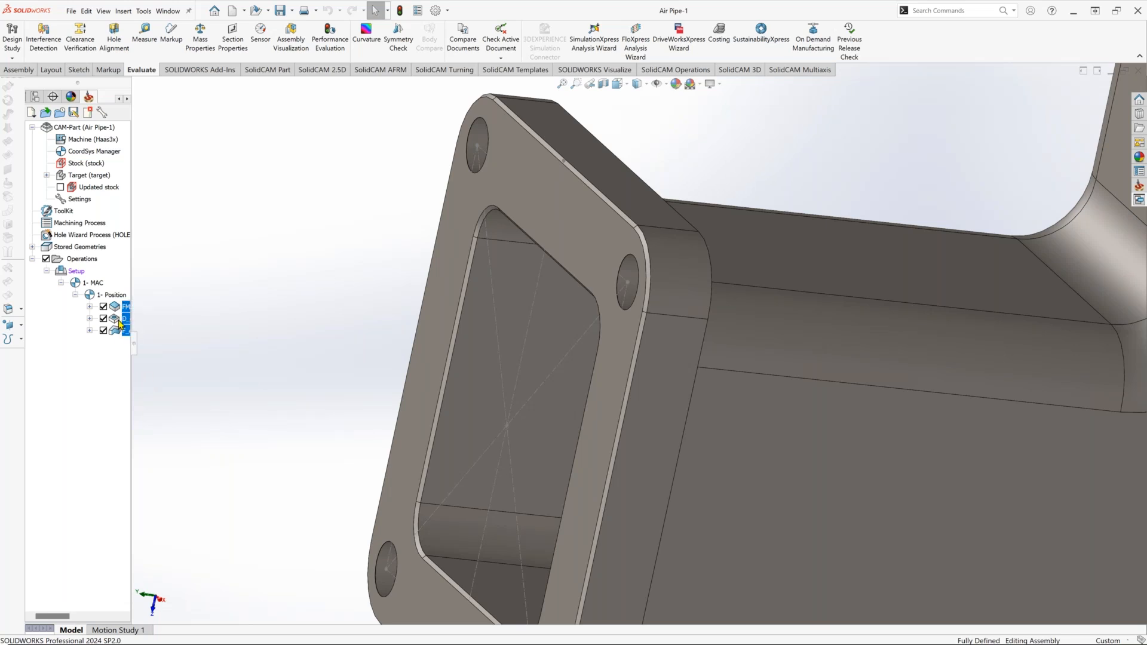
left_click_drag(117, 312, 543, 165)
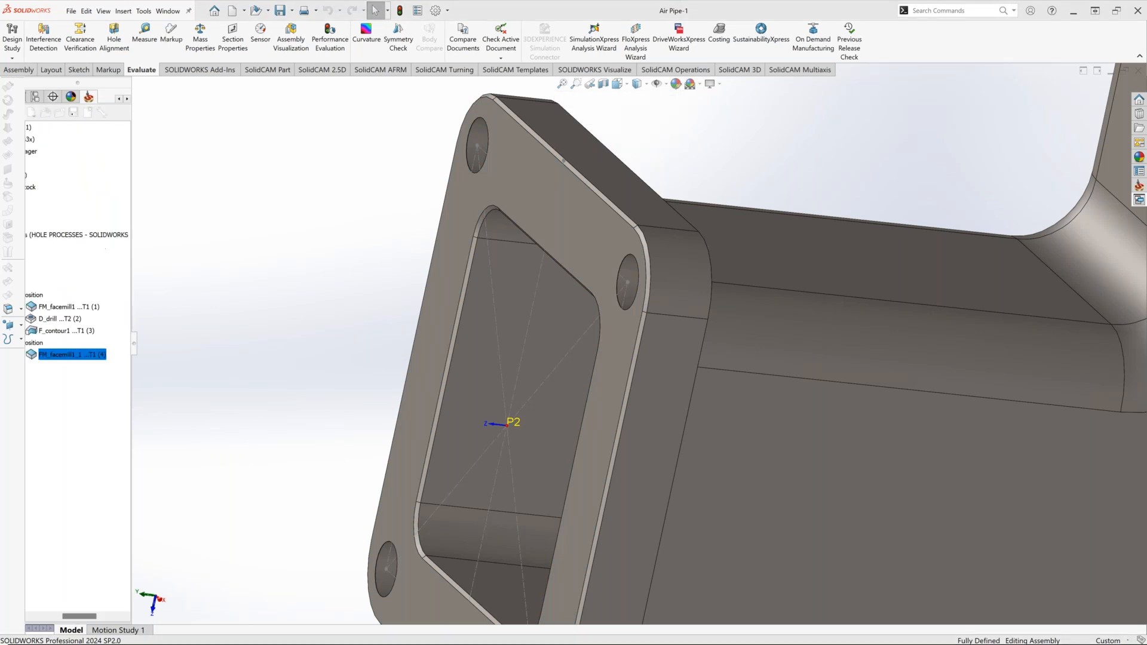
scroll(469, 423, "up", 3)
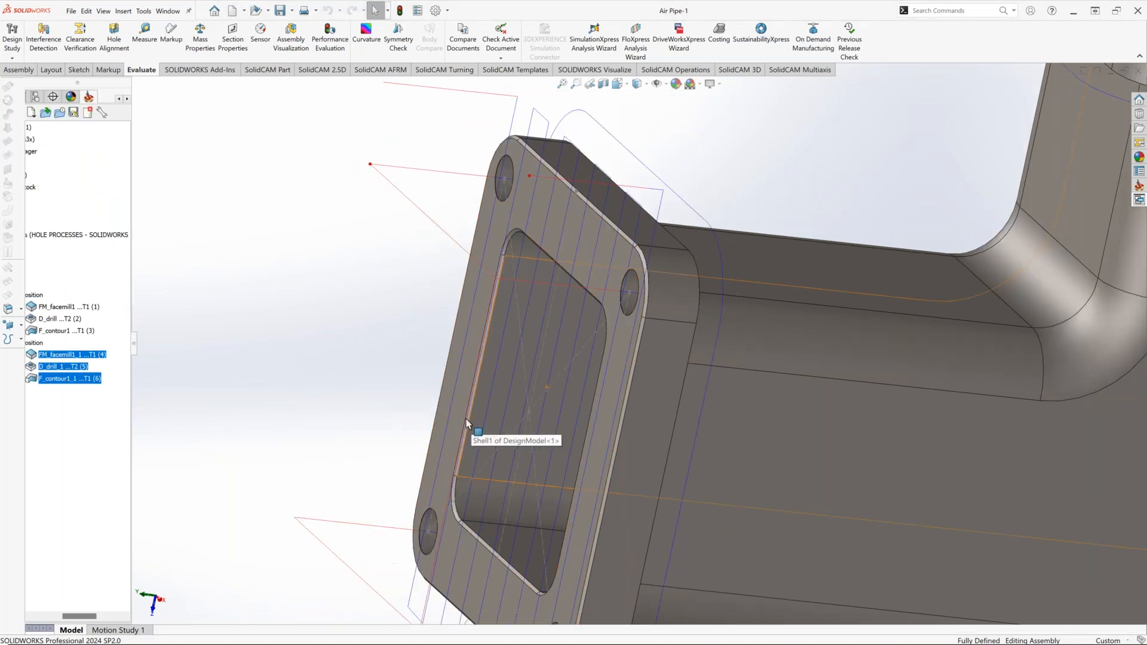
middle_click_drag(478, 412, 532, 399)
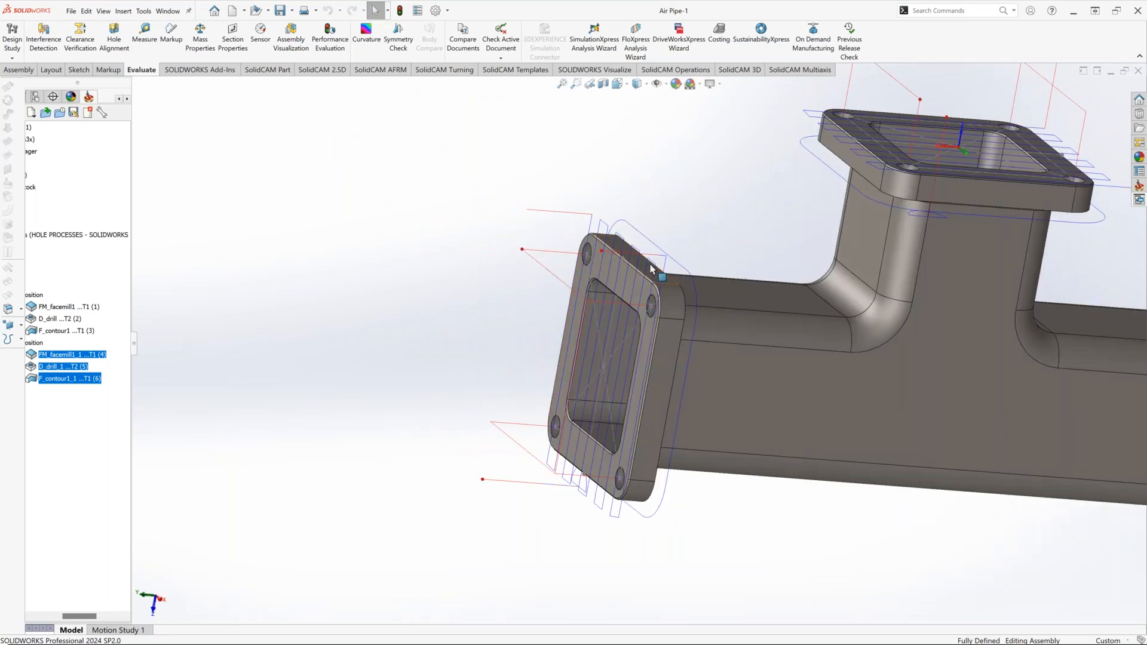
scroll(655, 270, "down", 2)
mouse_move(661, 277)
middle_mouse_down()
mouse_move(676, 261)
mouse_move(670, 289)
middle_mouse_up()
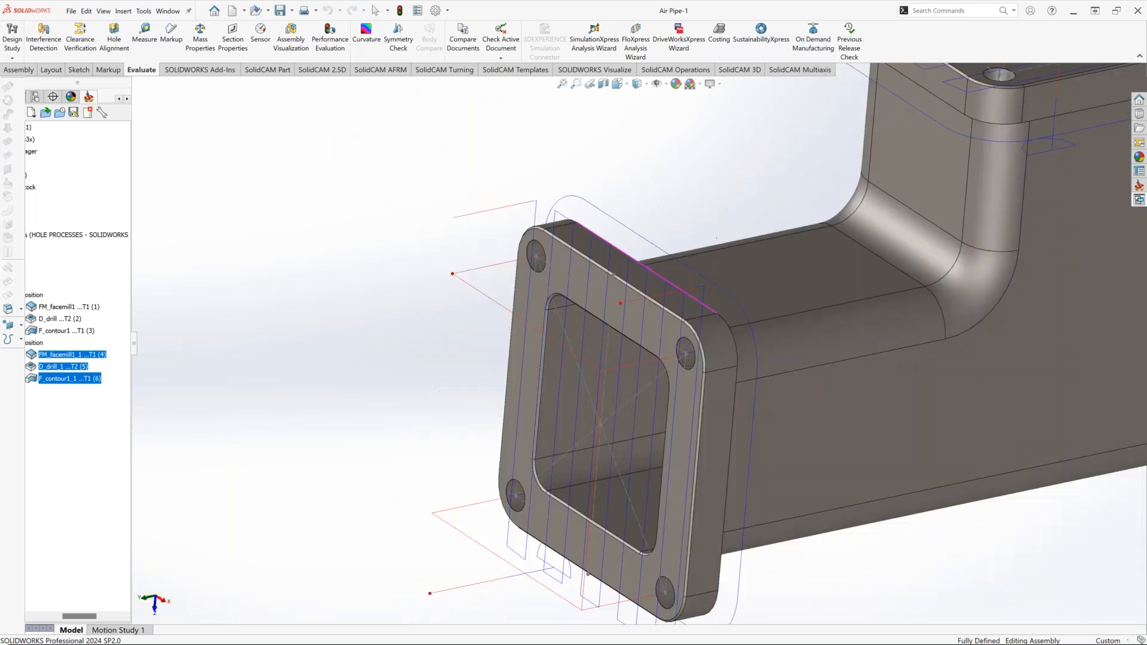
Copy the branch flange's face mill, drill and contour operations onto the opposite end flange's face, beside the angled tube.
scroll(669, 289, "up", 5)
middle_click_drag(1010, 308, 912, 318)
scroll(914, 318, "down", 4)
left_click(69, 306)
key("shift+Down")
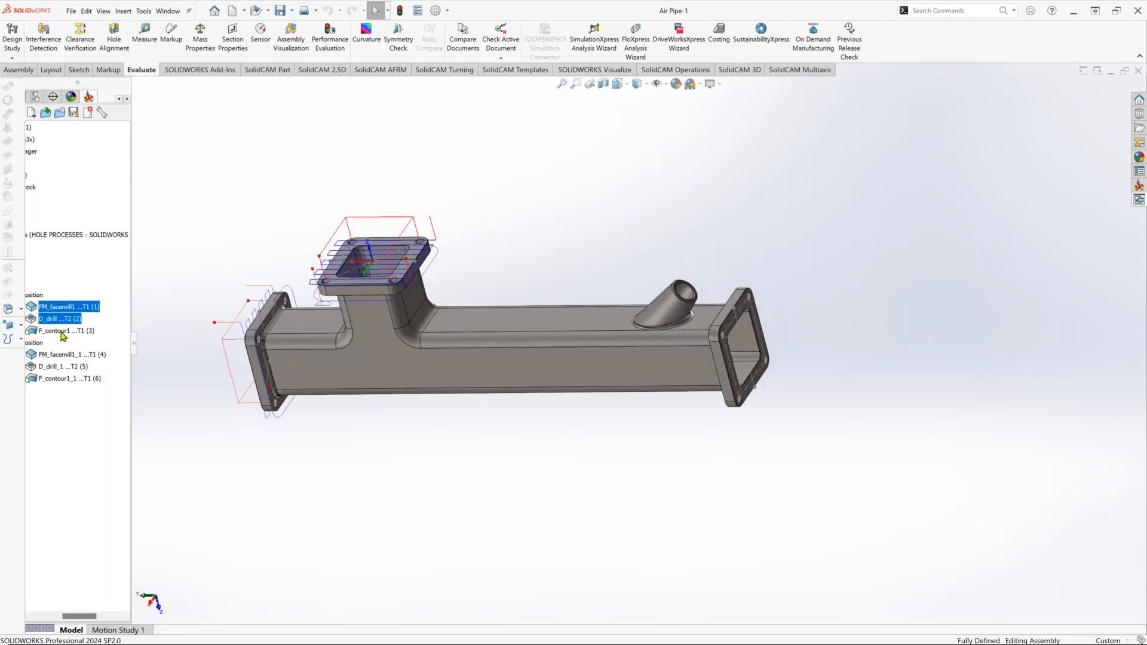
key("shift+Down")
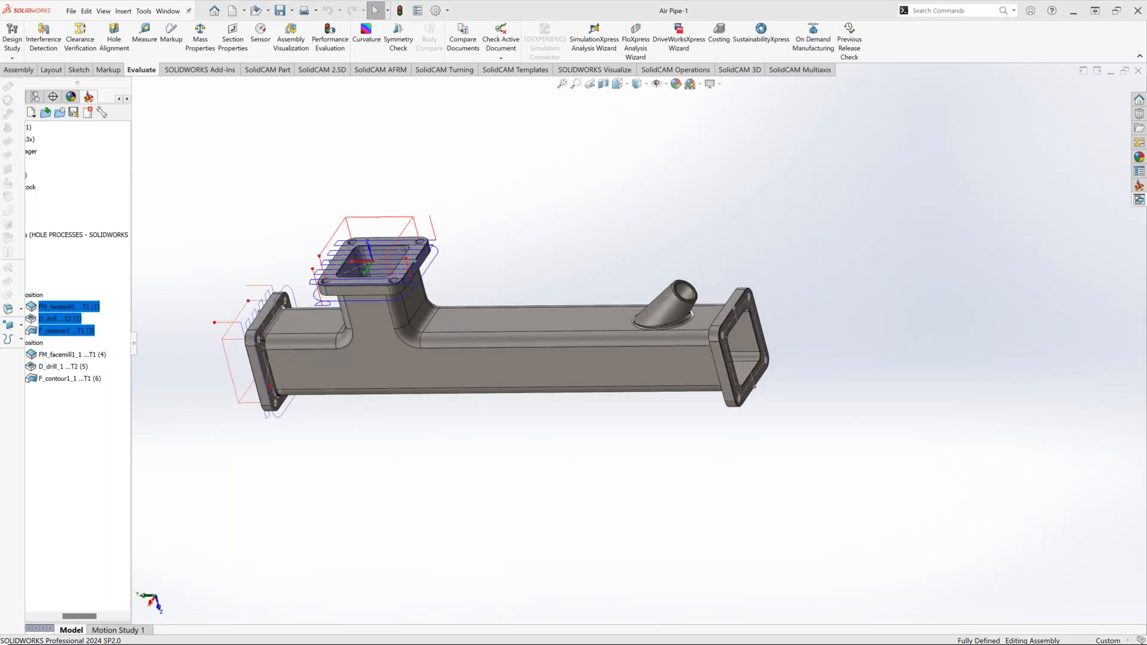
scroll(602, 454, "down", 6)
left_click(602, 455)
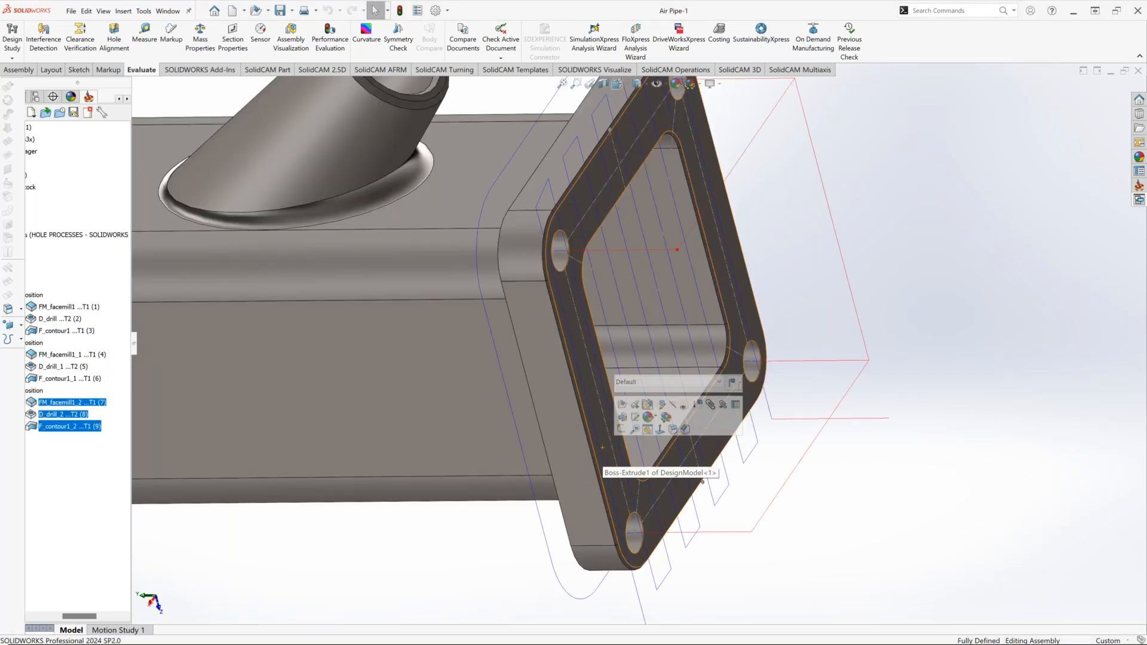
scroll(436, 468, "up", 1)
scroll(436, 469, "up", 8)
middle_click_drag(320, 328, 330, 327)
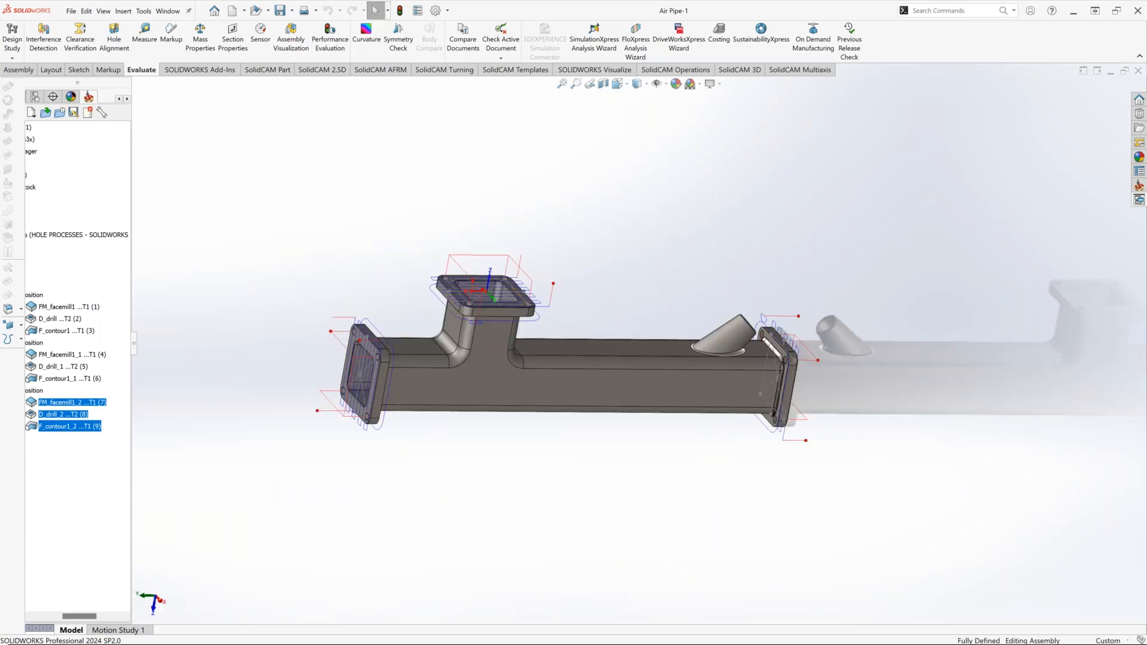
Open the machine setup with its machine preview and set the fixture mounting Z offset to 230.
scroll(480, 278, "down", 2)
middle_click_drag(323, 322, 292, 342)
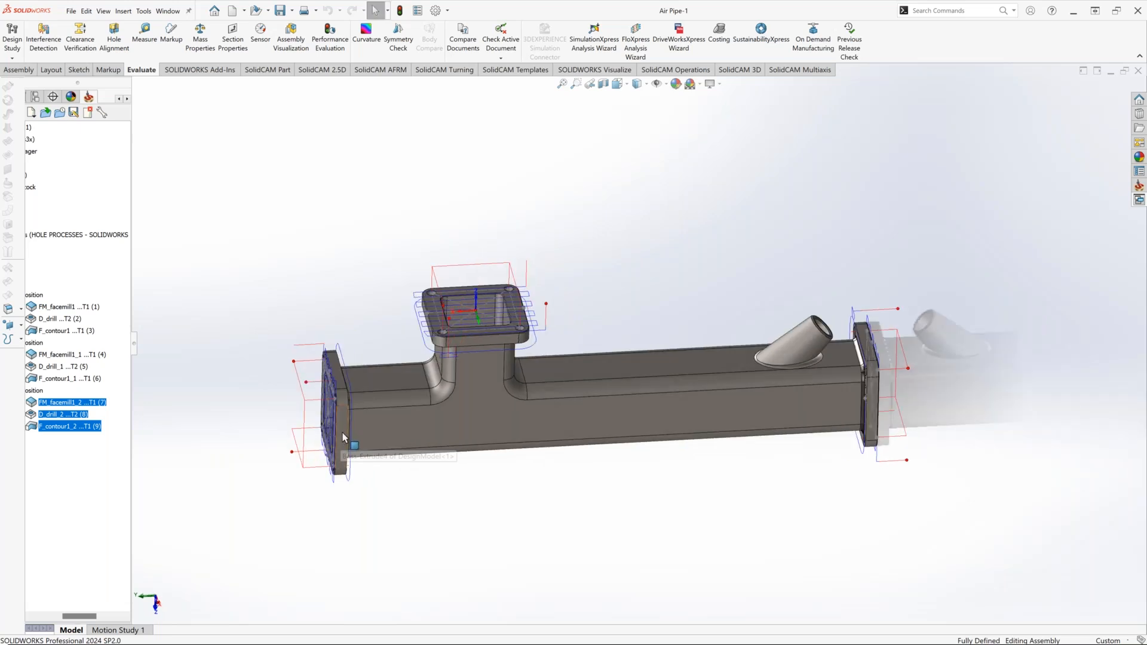
scroll(609, 436, "down", 1)
middle_click_drag(678, 423, 714, 391)
left_click_drag(79, 616, 52, 616)
double_click(74, 274)
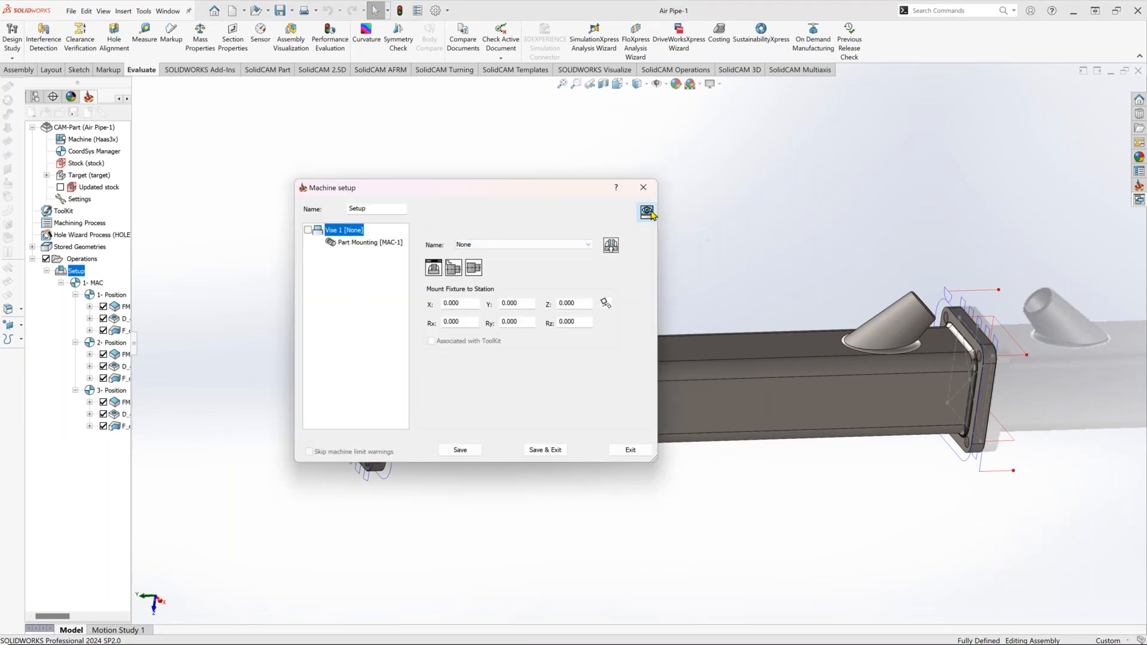
left_click(647, 212)
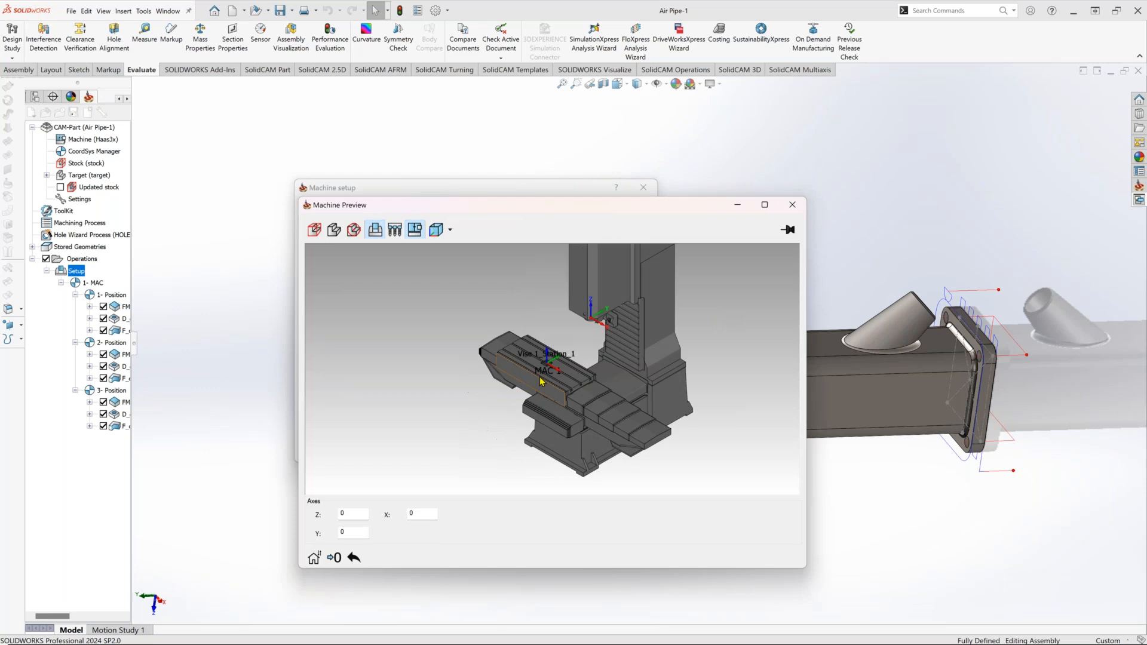
left_click_drag(603, 220, 928, 226)
double_click(573, 302)
type("230")
key("Return")
Set the fixture mounting X offset to 80 and inspect the part's placement over the machine table.
double_click(460, 304)
type("160")
key("Return")
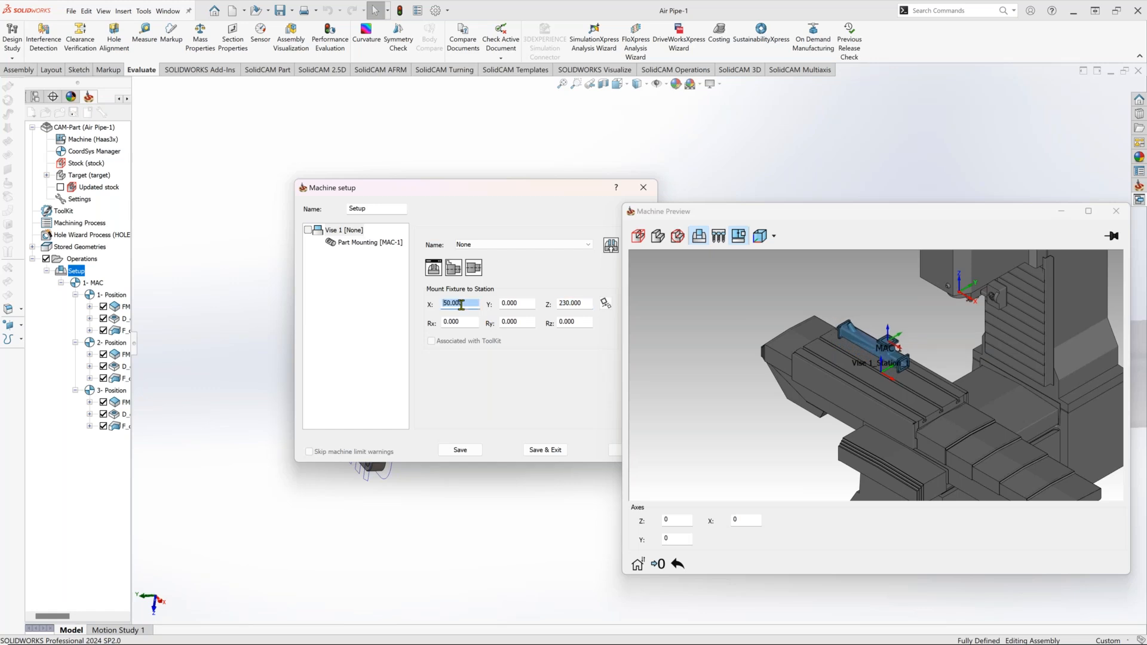
middle_click_drag(1064, 436, 828, 419)
double_click(458, 304)
type("80")
key("Return")
middle_click_drag(910, 402, 831, 330)
middle_click_drag(913, 390, 890, 383)
scroll(857, 376, "up", 2)
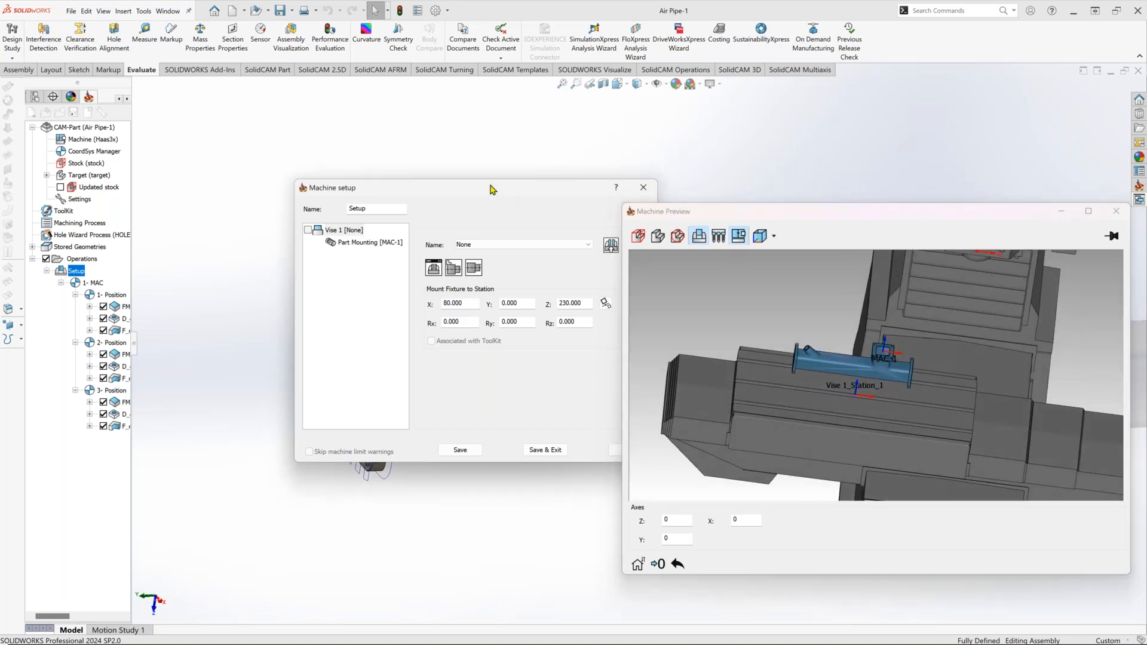
Compare the part's orientation in the machine preview with the model and save the machine setup.
left_click_drag(494, 182, 403, 142)
scroll(885, 389, "down", 2)
middle_click_drag(854, 378, 834, 353)
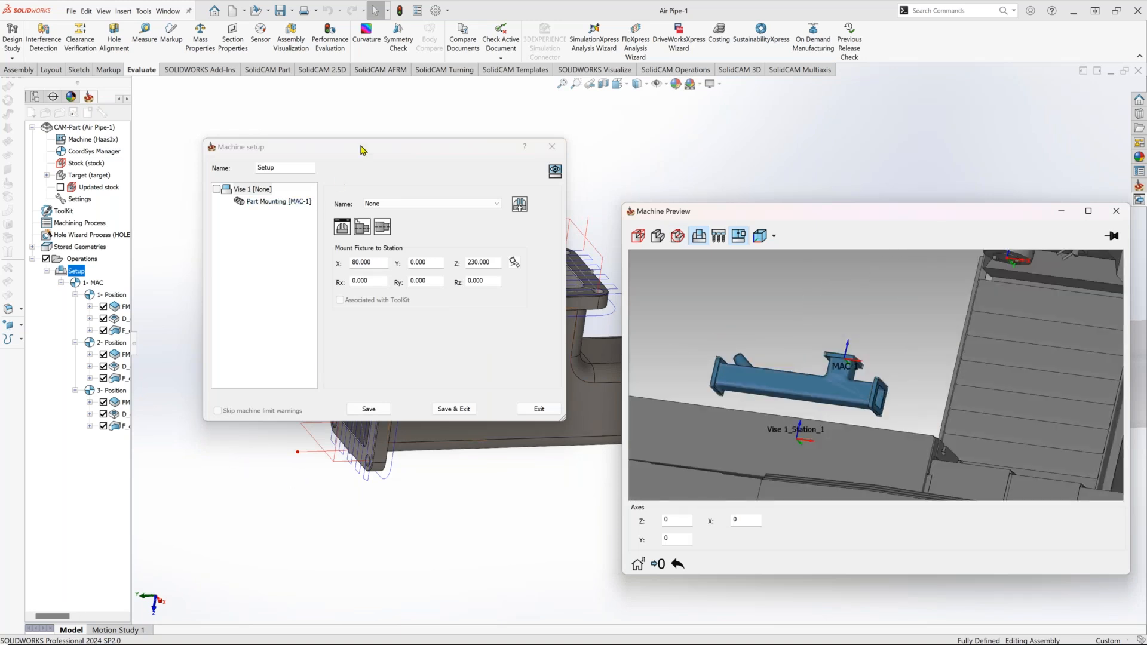
left_click_drag(371, 149, 107, 172)
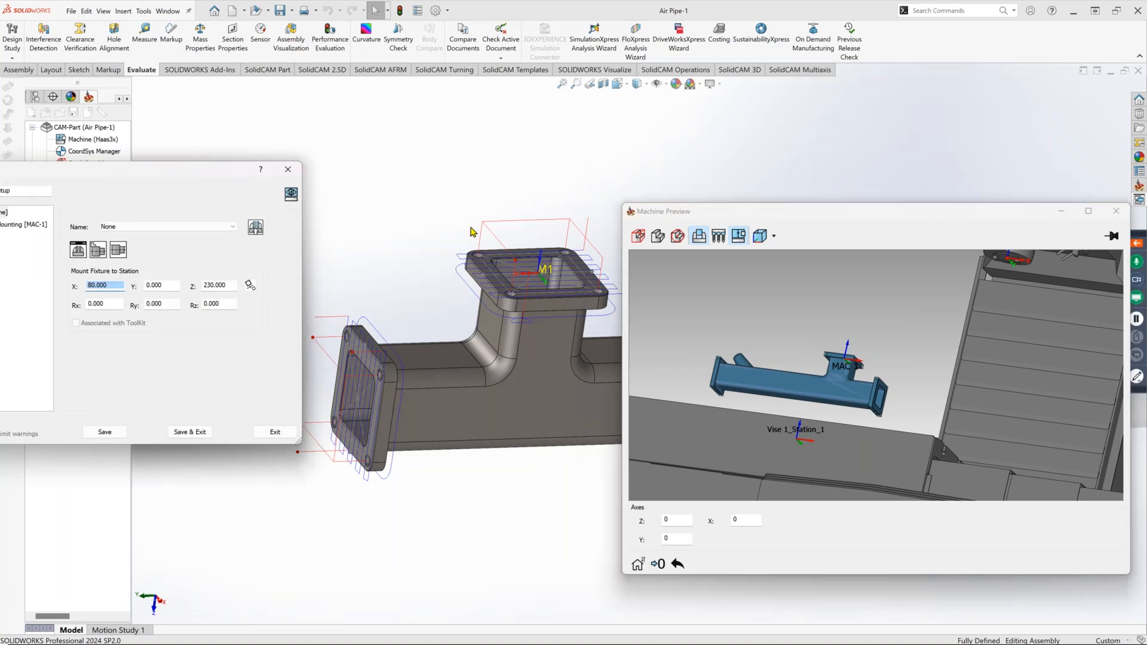
middle_click_drag(471, 232, 701, 359)
left_click_drag(818, 216, 1036, 351)
scroll(863, 392, "up", 1)
scroll(836, 377, "down", 4)
left_click_drag(972, 319, 755, 218)
middle_click_drag(861, 299, 1052, 299)
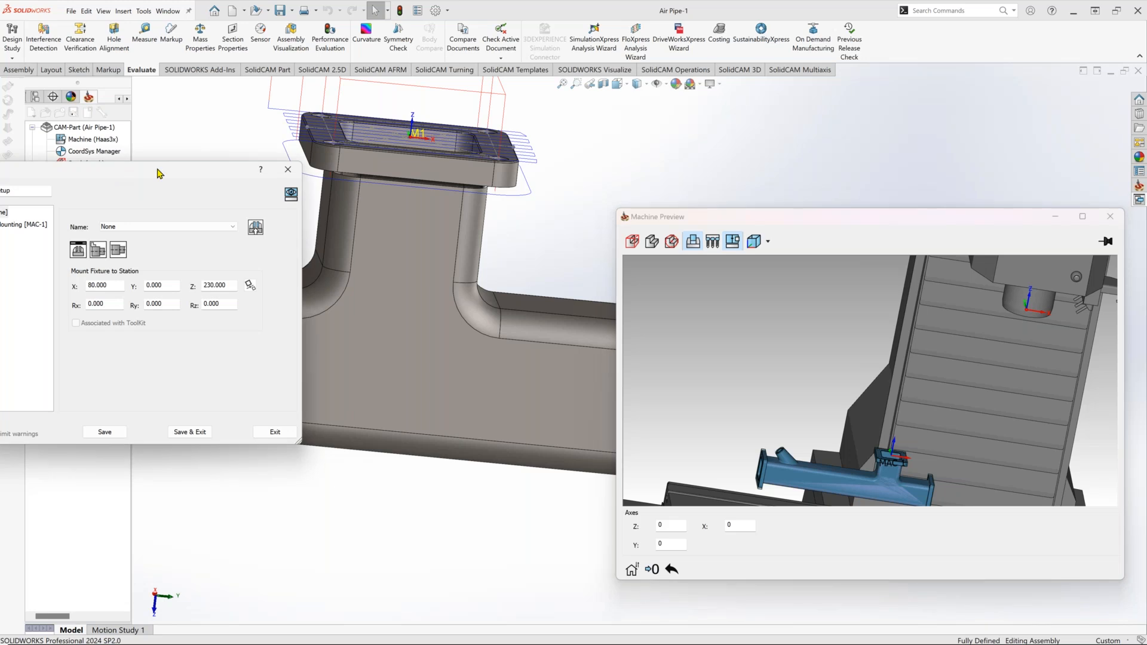
left_click_drag(117, 174, 383, 151)
left_click(442, 410)
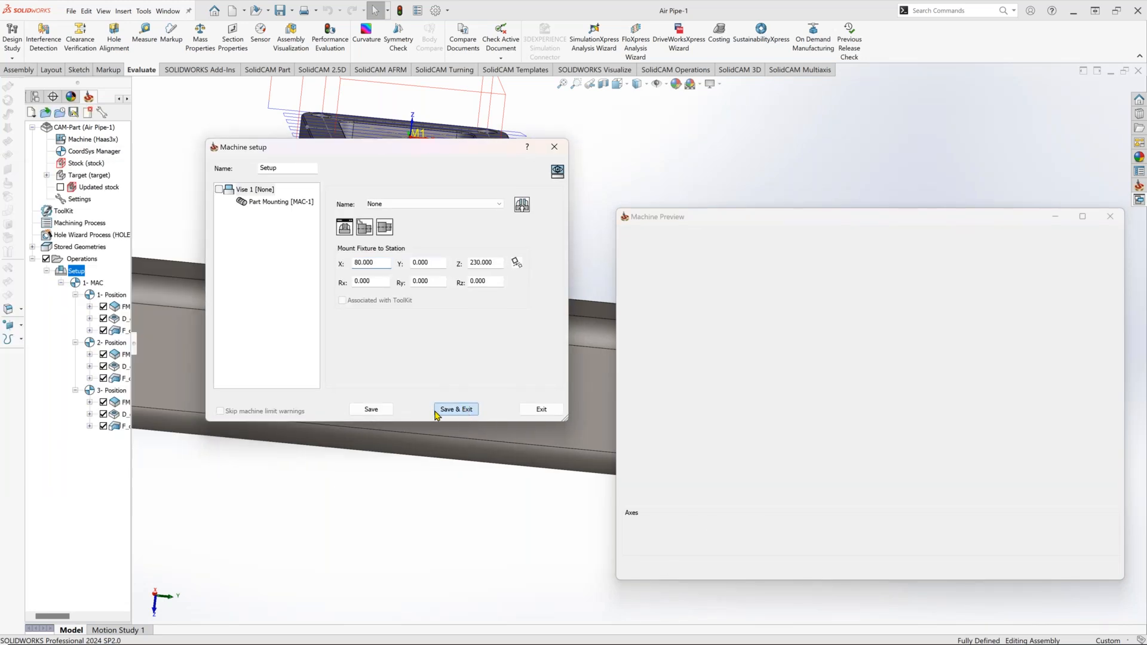
Open the part's toolkit and duplicate the 12 mm end mill of tool 1.
double_click(64, 211)
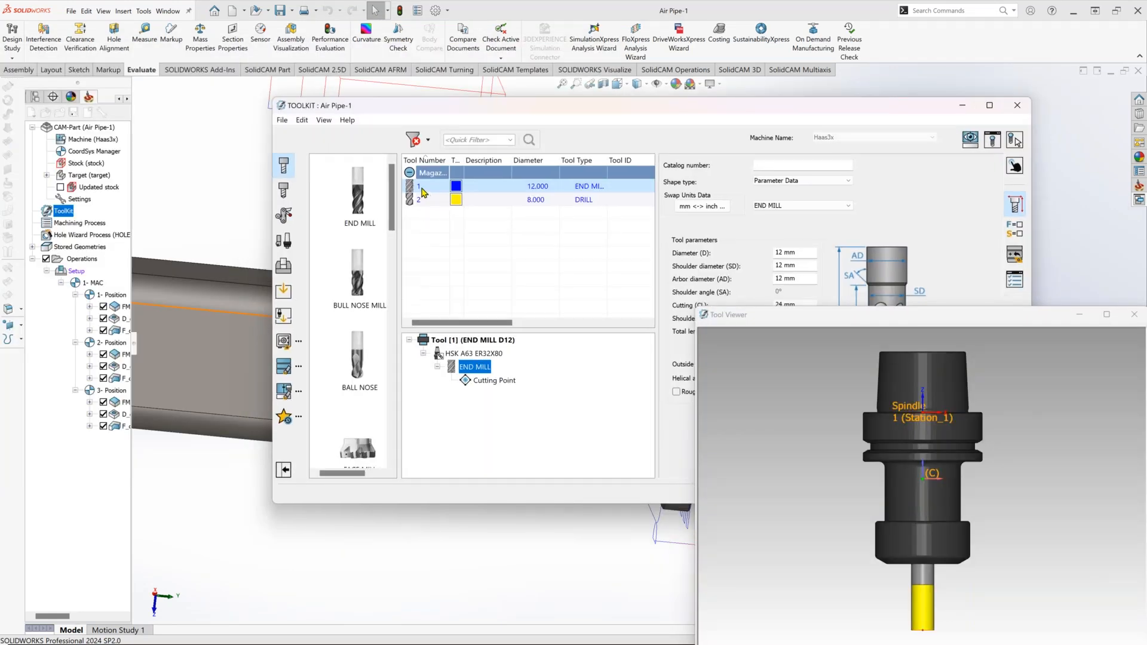
right_click(423, 190)
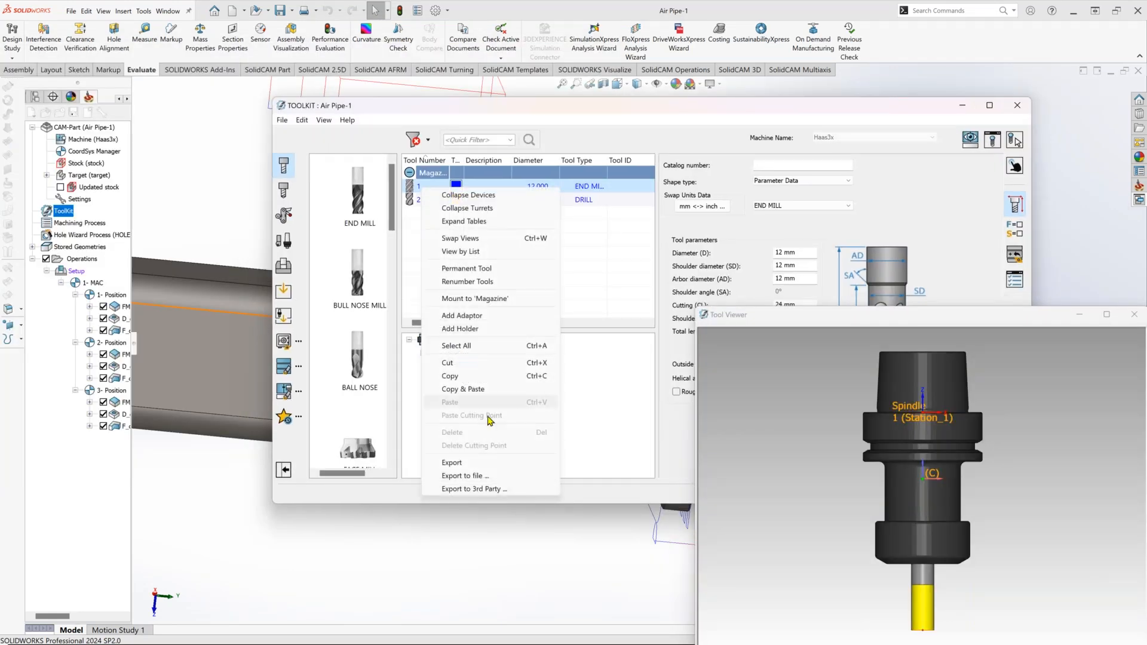
left_click(476, 389)
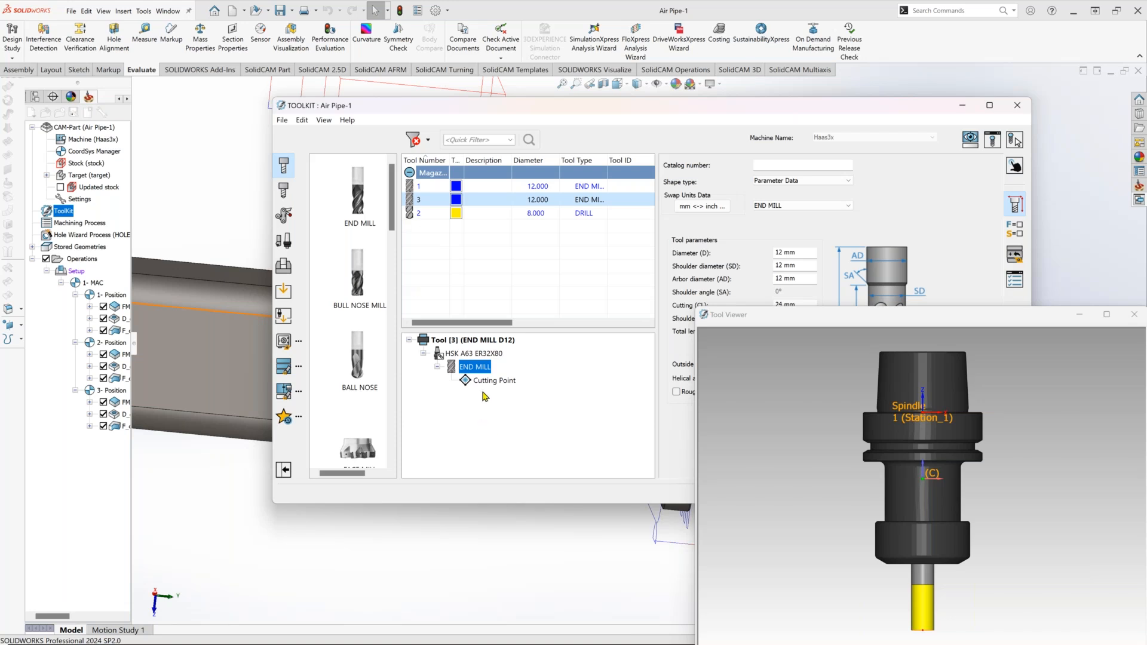
Add the VTCEI-ISO4762-M8x35-1 angle head with its TA16-CP-1 component from the OMG Attachmens library to the duplicated end mill tool.
left_click(474, 353)
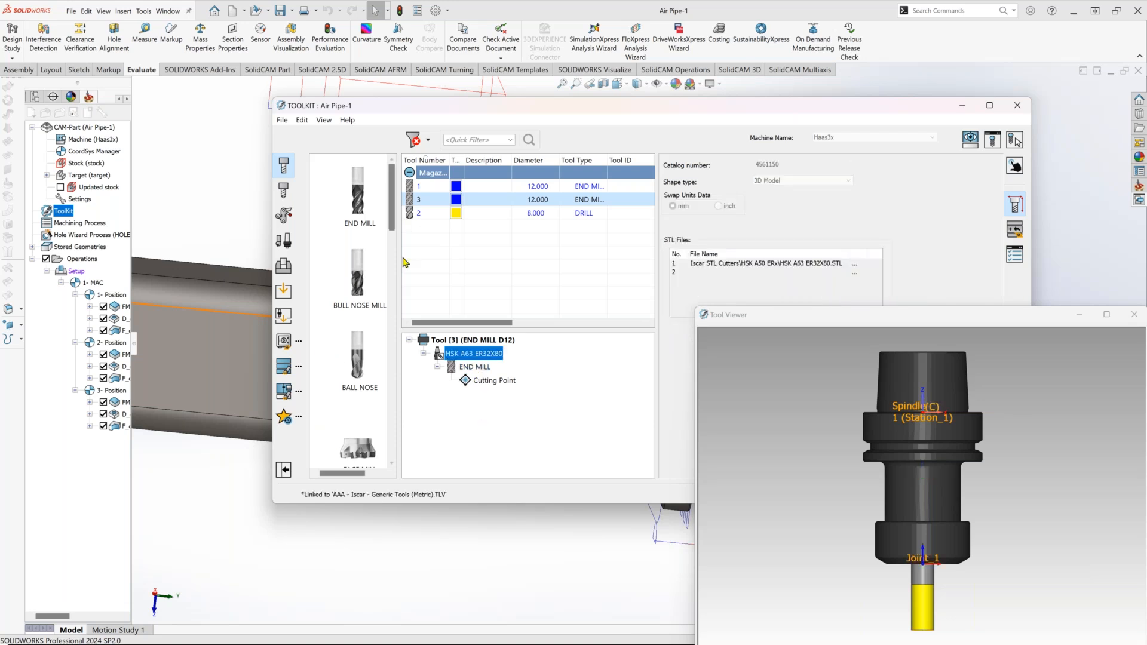
left_click(284, 366)
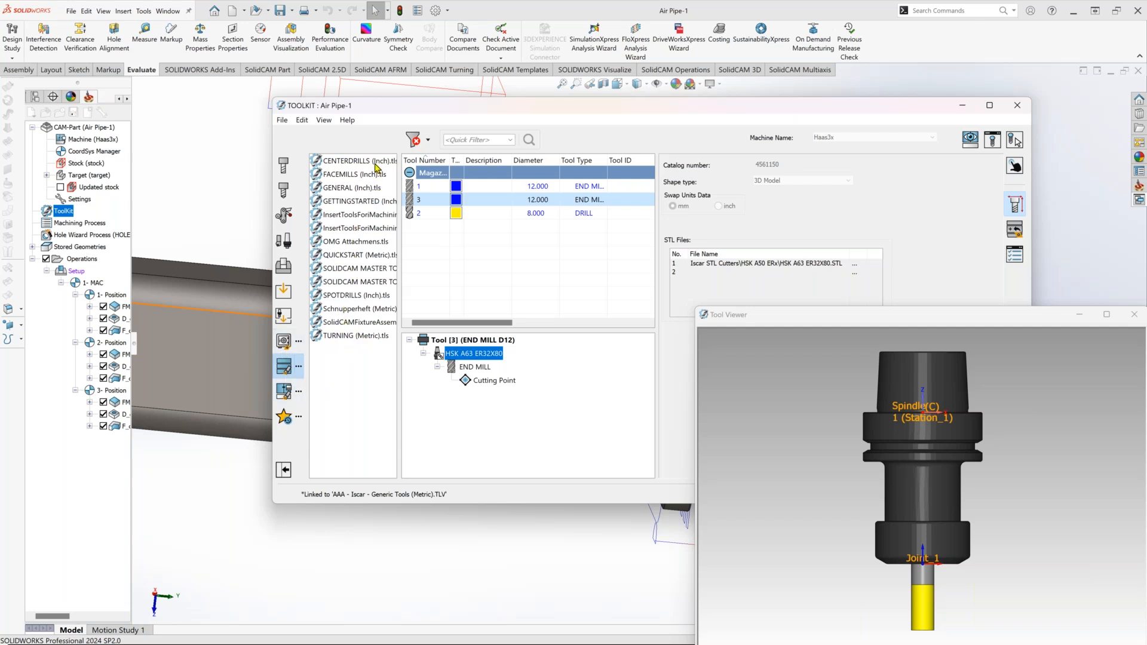
left_click(344, 243)
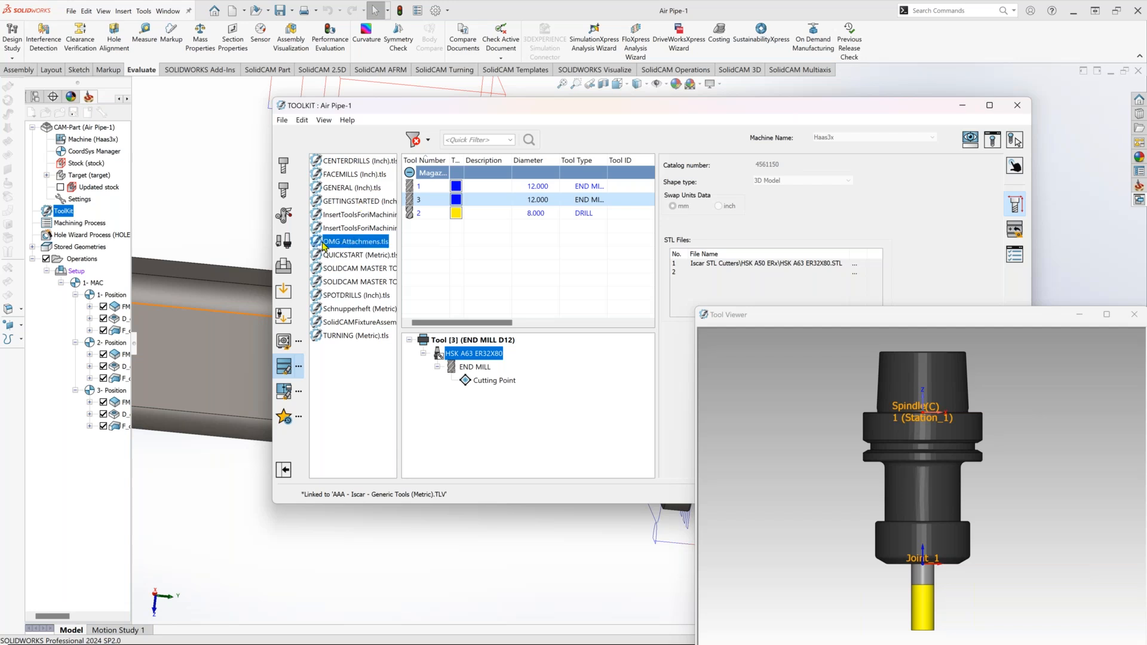
double_click(339, 242)
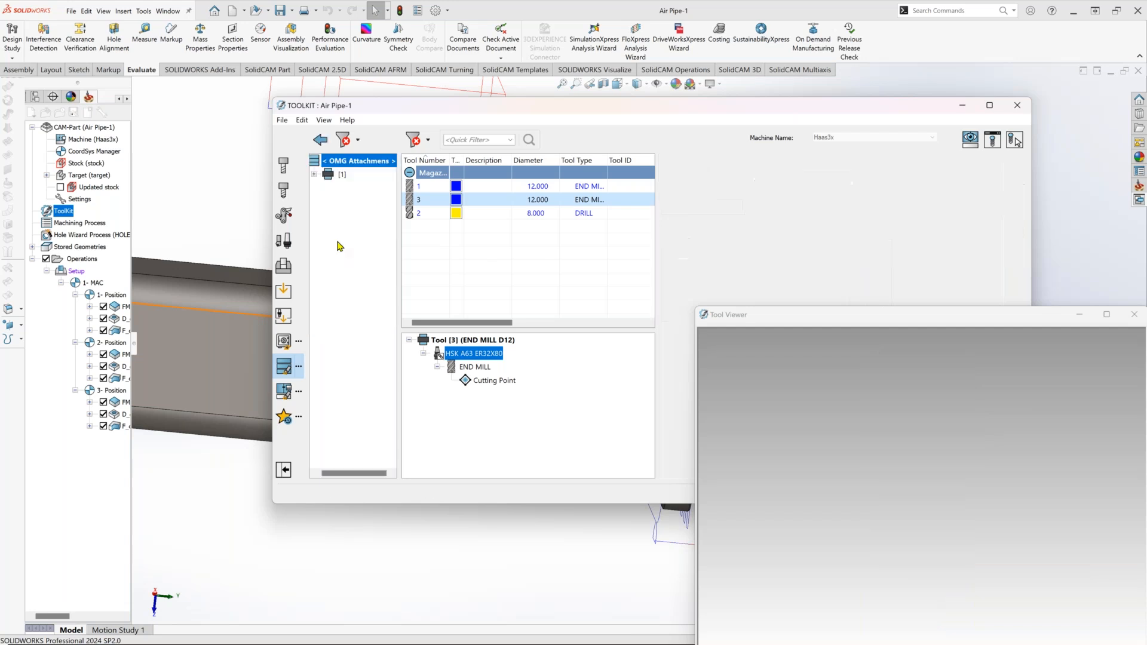
double_click(323, 176)
double_click(346, 187)
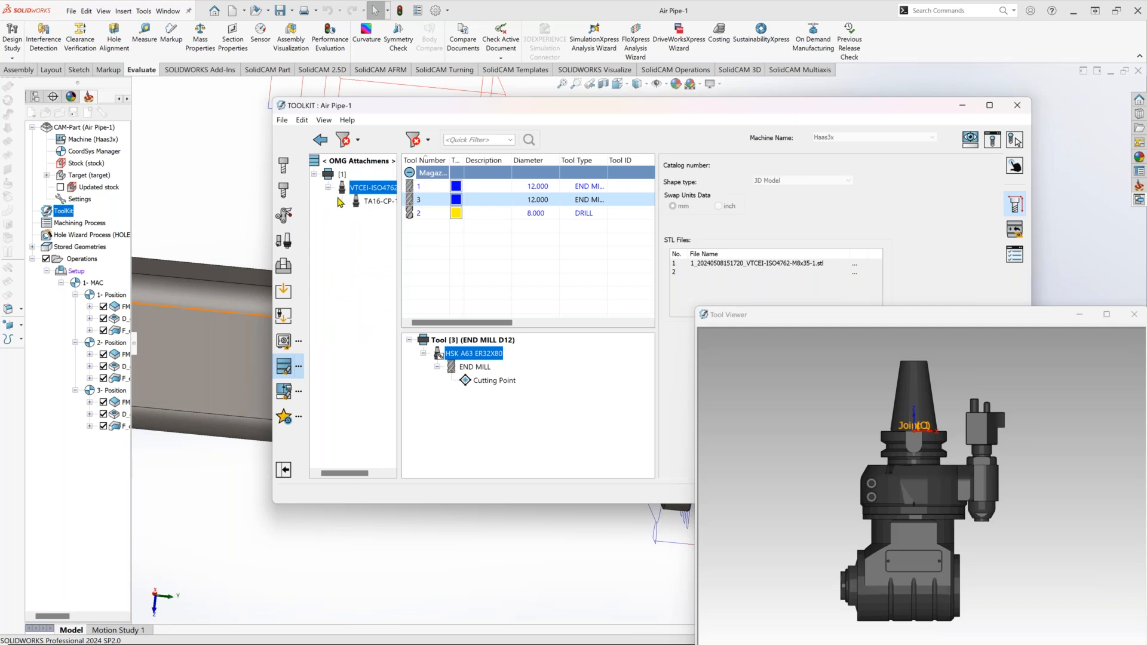
left_click_drag(346, 187, 488, 343)
left_click(490, 380)
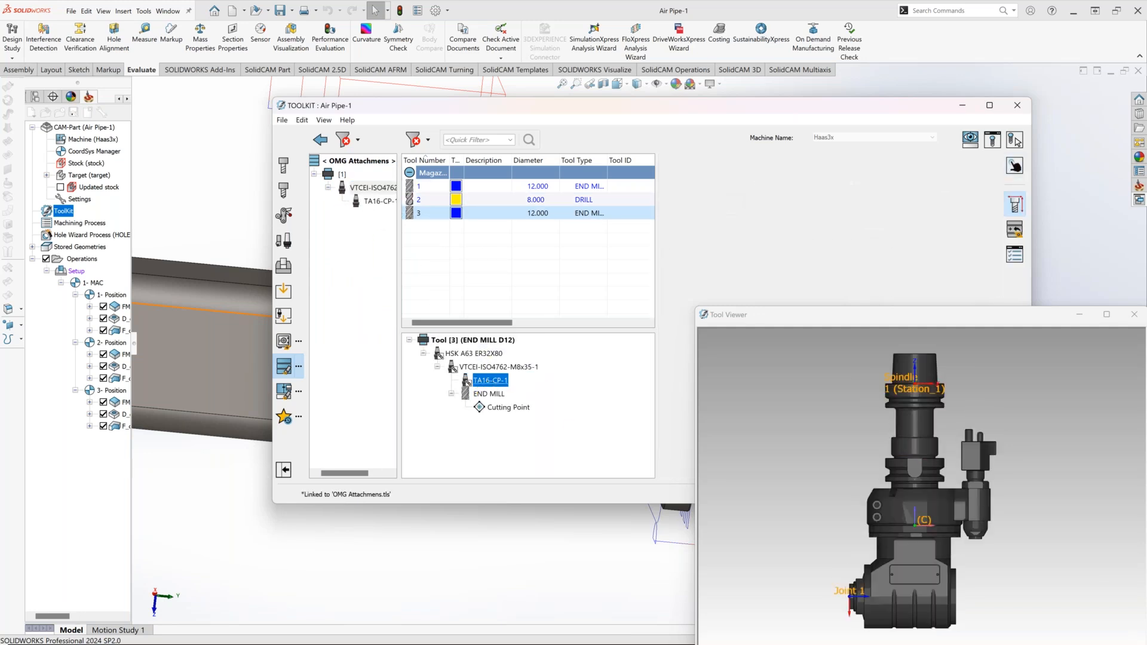
Remove the HSK A63 ER32X80 holder from tool 3.
left_click(469, 353)
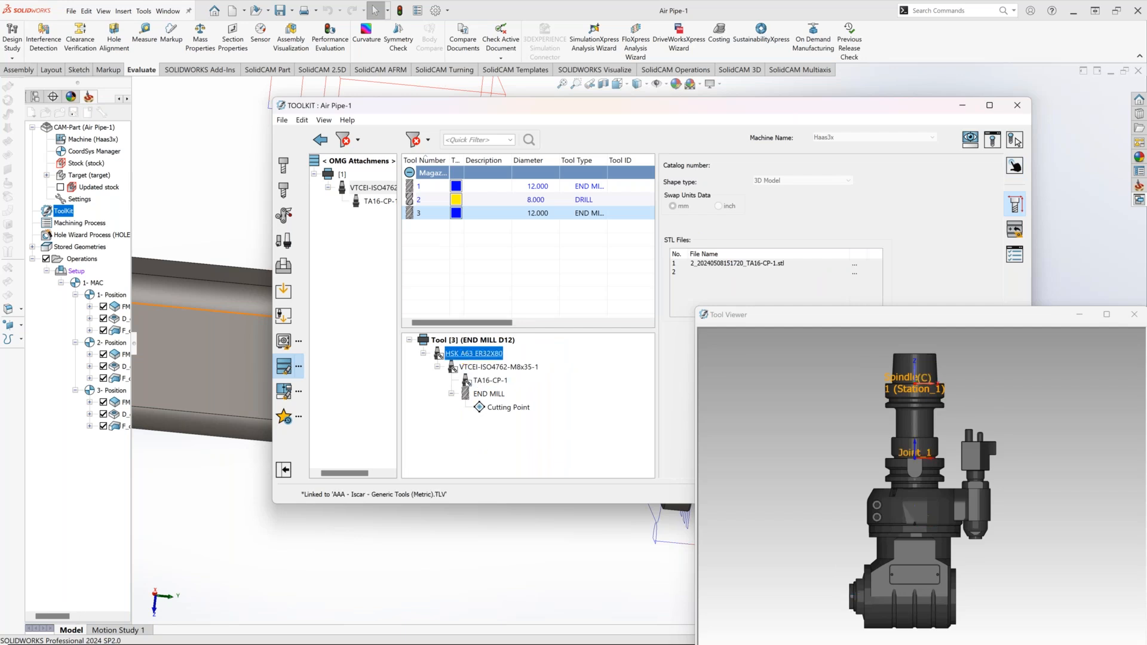
right_click(465, 353)
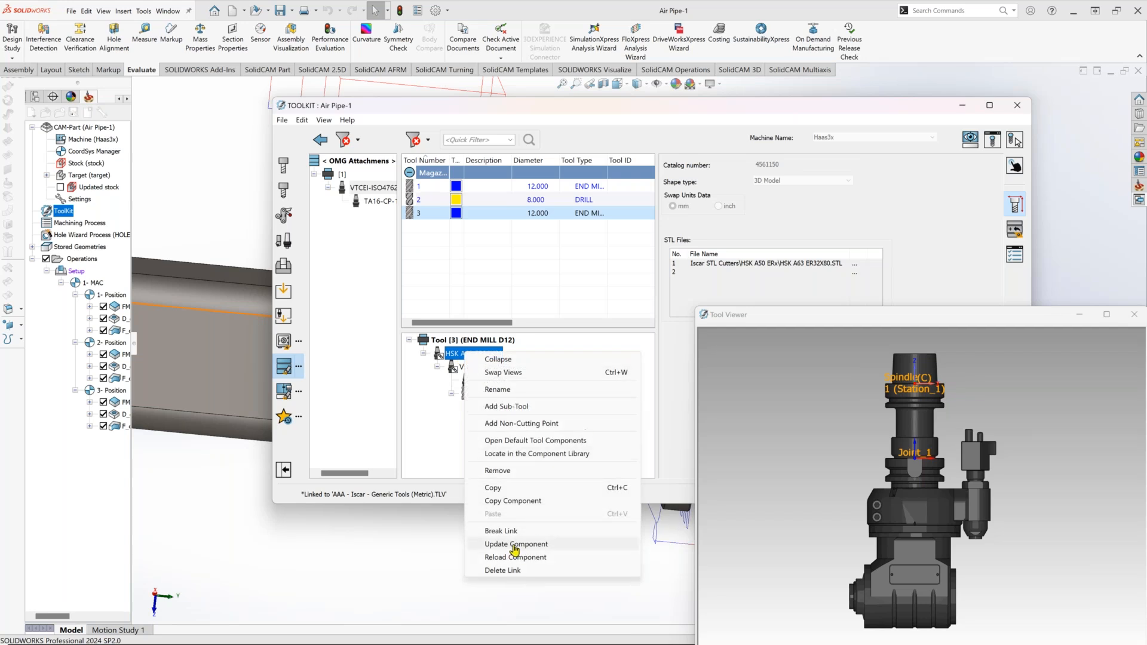
left_click(522, 472)
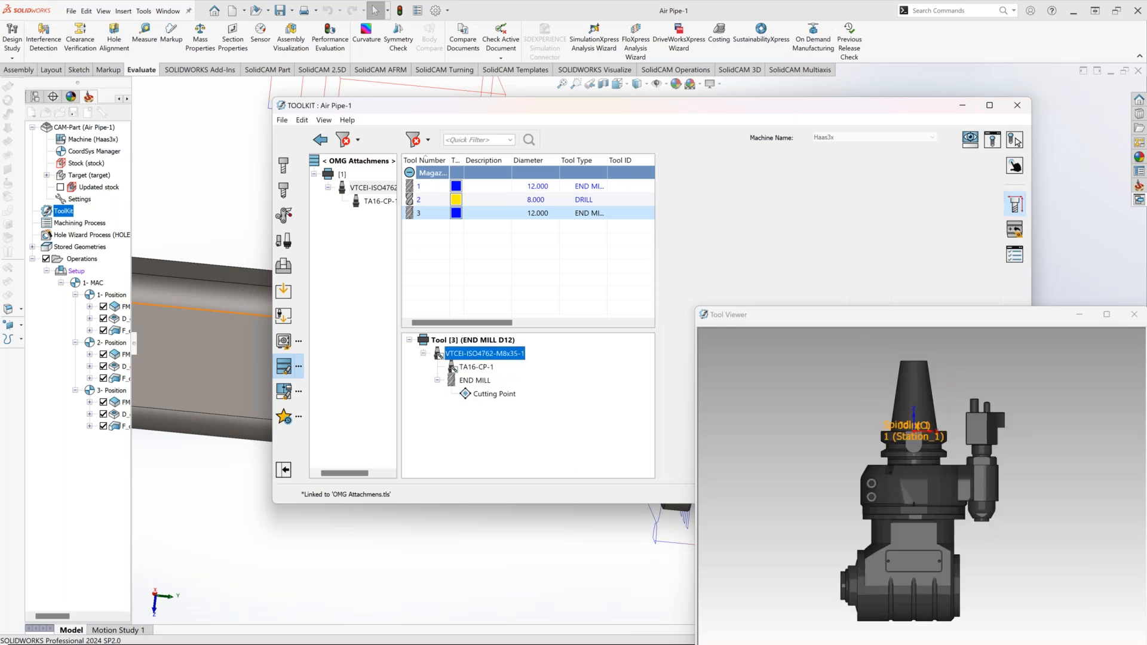
Try to move tool 3's end mill onto the TA16-CP-1 component and check that component's joint data.
left_click(475, 381)
mouse_move(475, 381)
left_mouse_down()
mouse_move(460, 379)
mouse_move(496, 369)
mouse_move(504, 385)
mouse_move(469, 380)
mouse_move(496, 368)
mouse_move(472, 366)
mouse_move(469, 341)
mouse_move(491, 390)
mouse_move(491, 367)
mouse_move(476, 369)
left_mouse_up()
left_click(473, 376)
left_click(475, 367)
left_click(1015, 230)
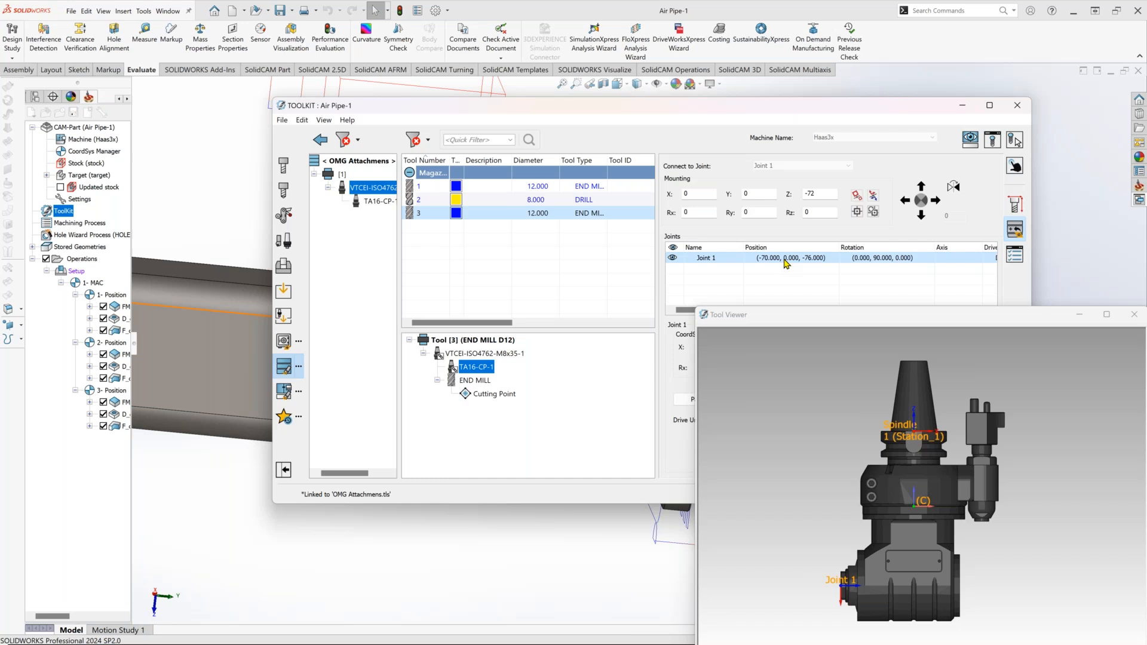
mouse_move(822, 328)
left_mouse_down()
mouse_move(927, 390)
mouse_move(881, 328)
mouse_move(832, 329)
left_mouse_up()
left_click_drag(456, 383, 489, 371)
left_click(455, 381)
Delete the end mill from tool 3's angle head assembly.
right_click(455, 383)
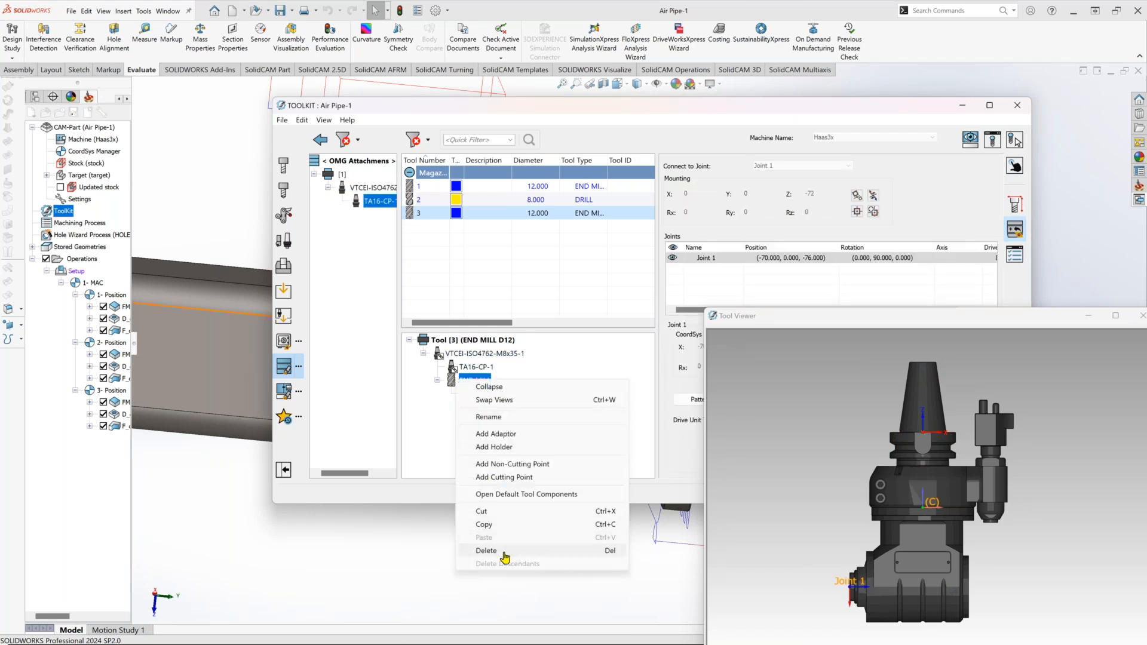
left_click(502, 550)
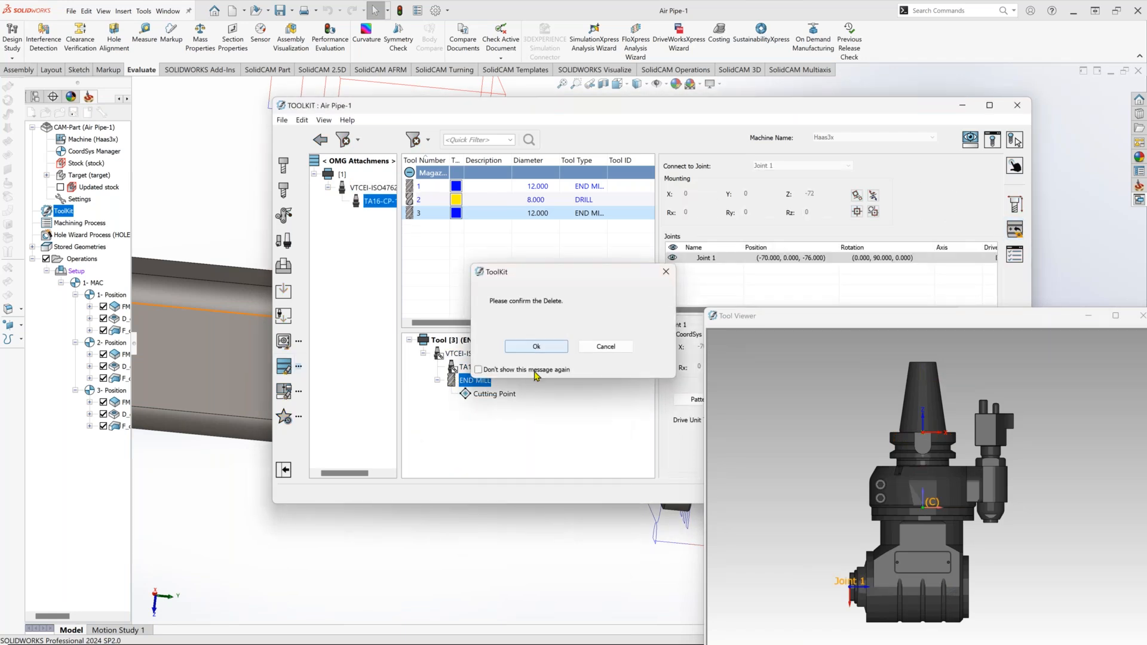
left_click(543, 343)
left_click(571, 354)
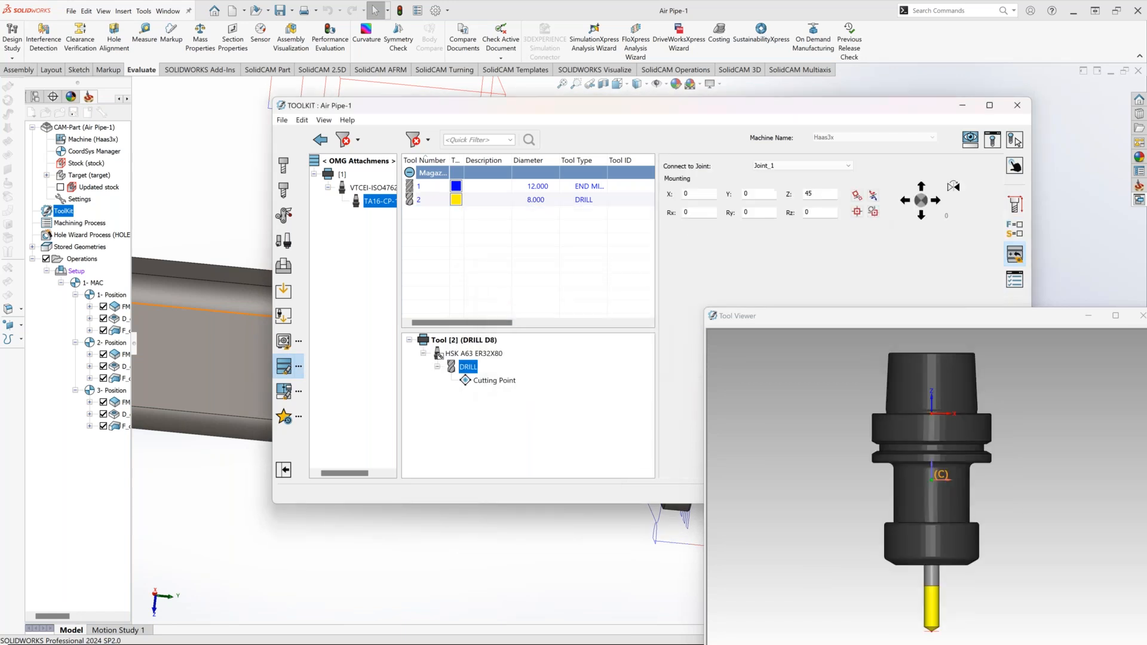
Add a new default end mill to the tool magazine.
left_click(285, 175)
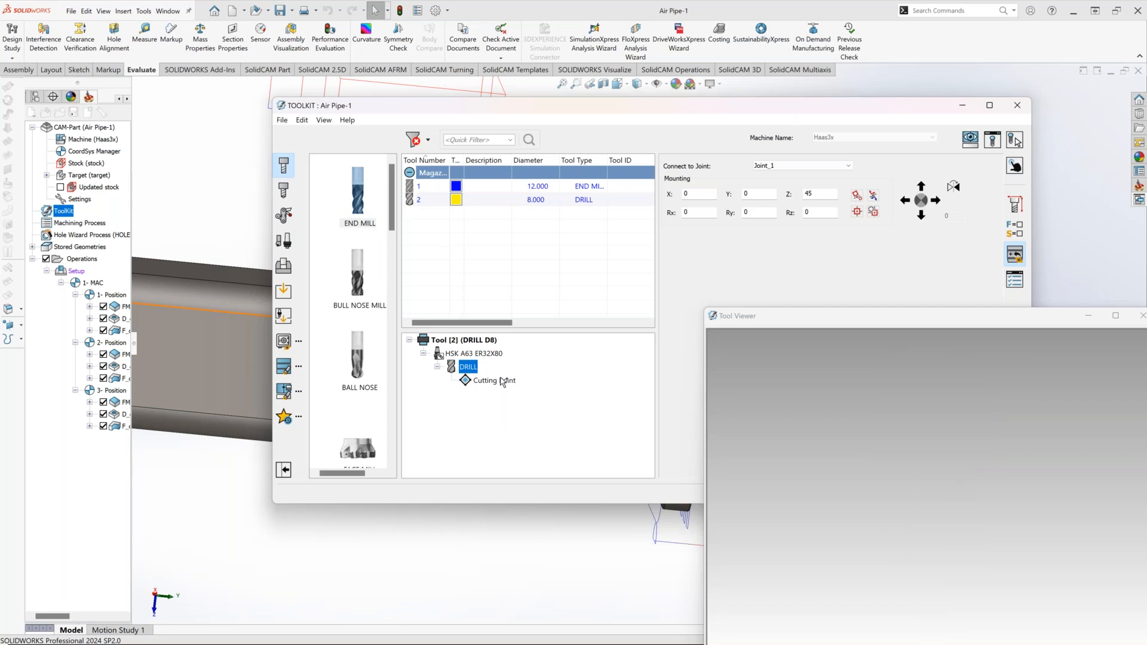
left_click_drag(502, 382, 515, 410)
left_click(420, 201)
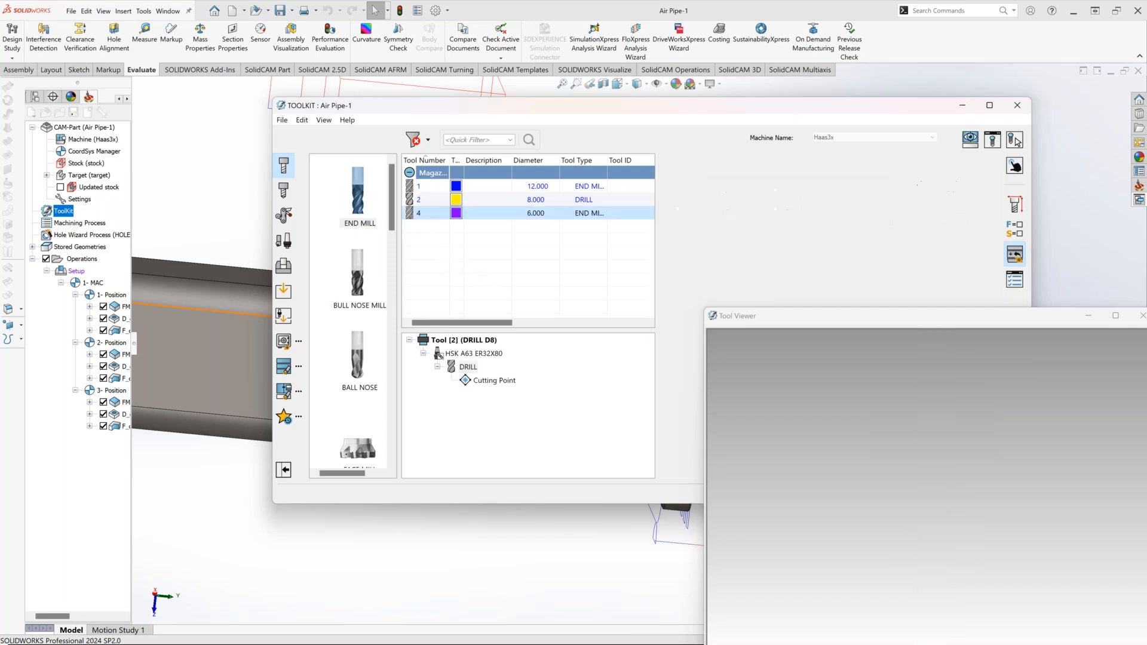
Switch the toolkit to the advanced view and mount a new end mill on tool 3's TA16-CP-1 component.
left_click(324, 120)
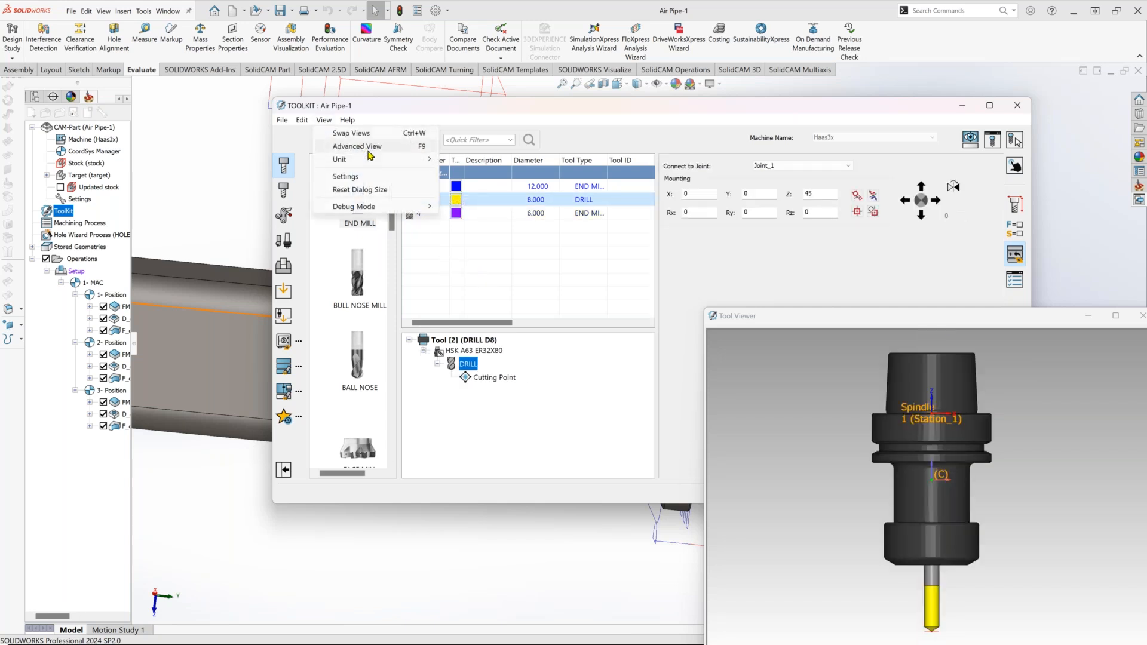
left_click(361, 147)
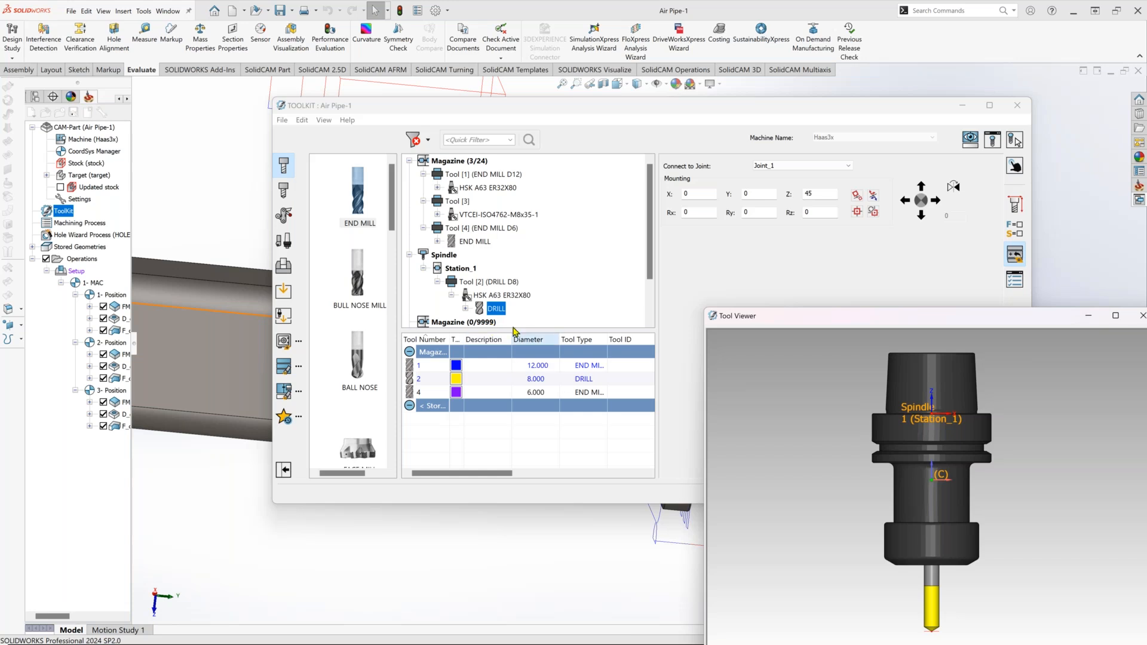
left_click(465, 202)
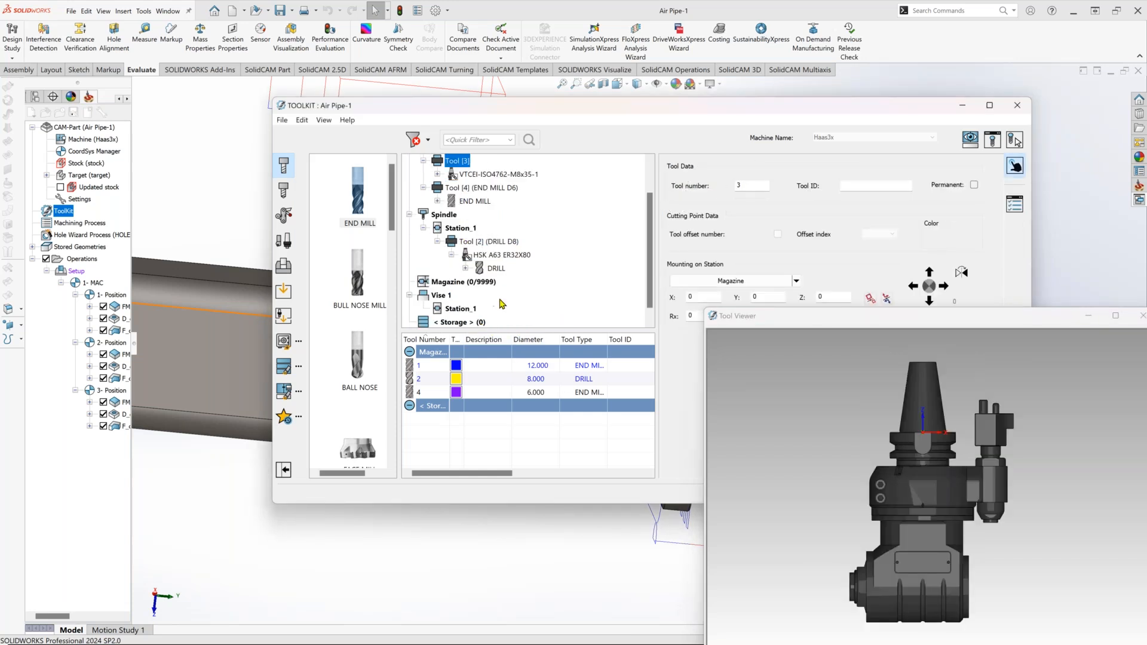
left_click(465, 216)
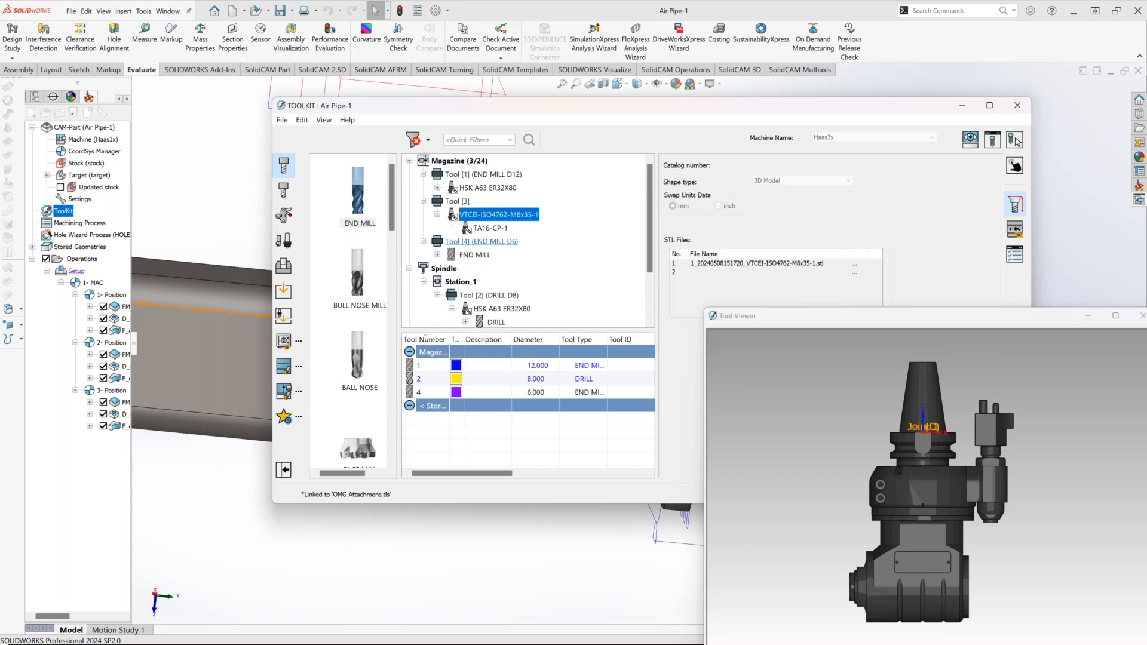
left_click(486, 229)
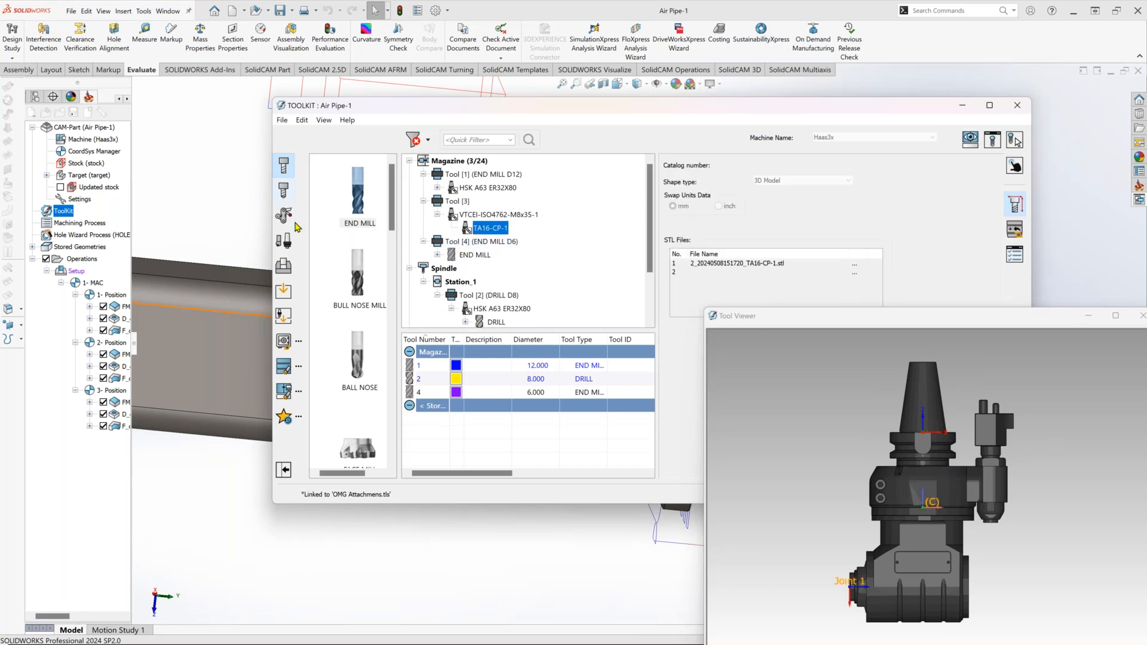
left_click_drag(353, 194, 491, 229)
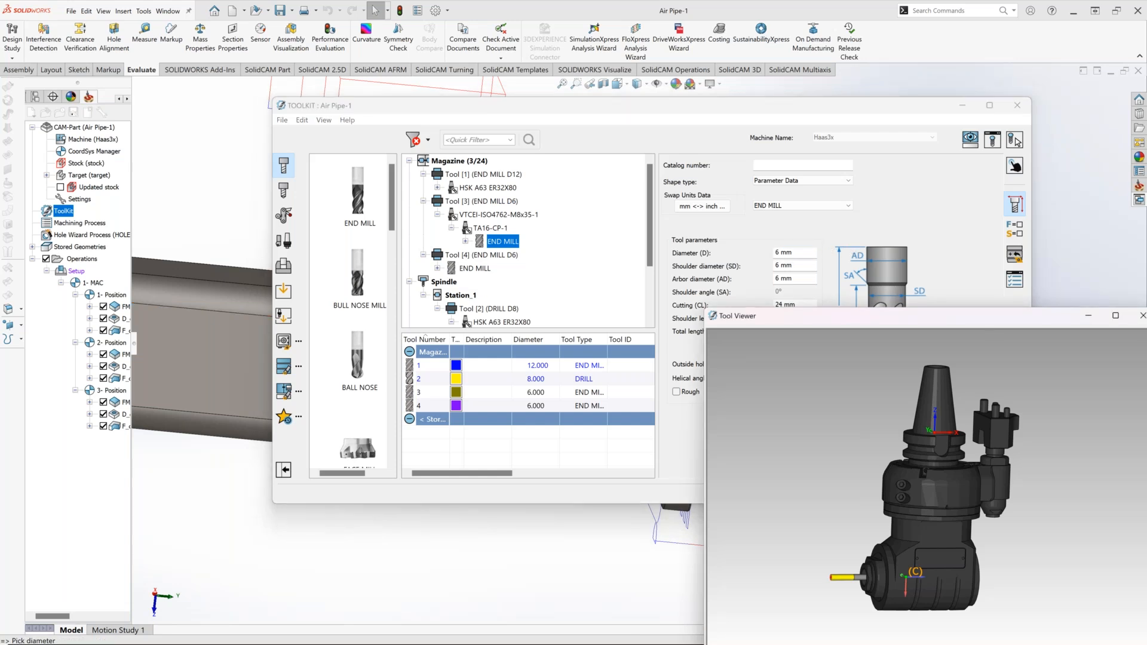
Set the diameter of the end mill on the angle head to 12 mm.
left_click(805, 252)
type("12")
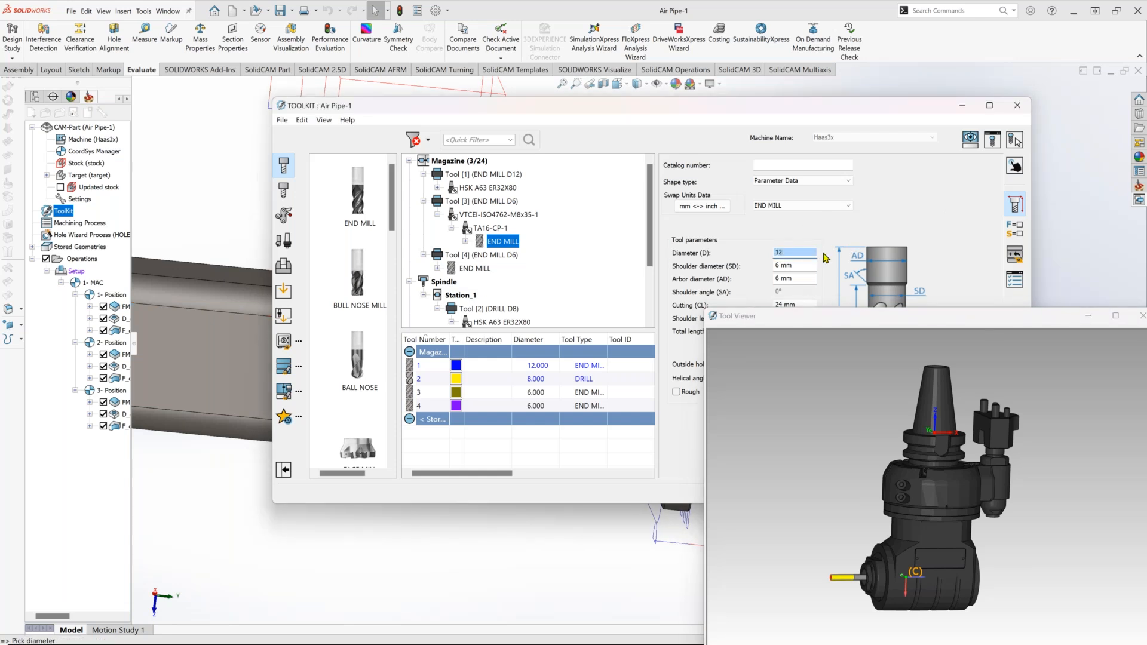
left_click(890, 338)
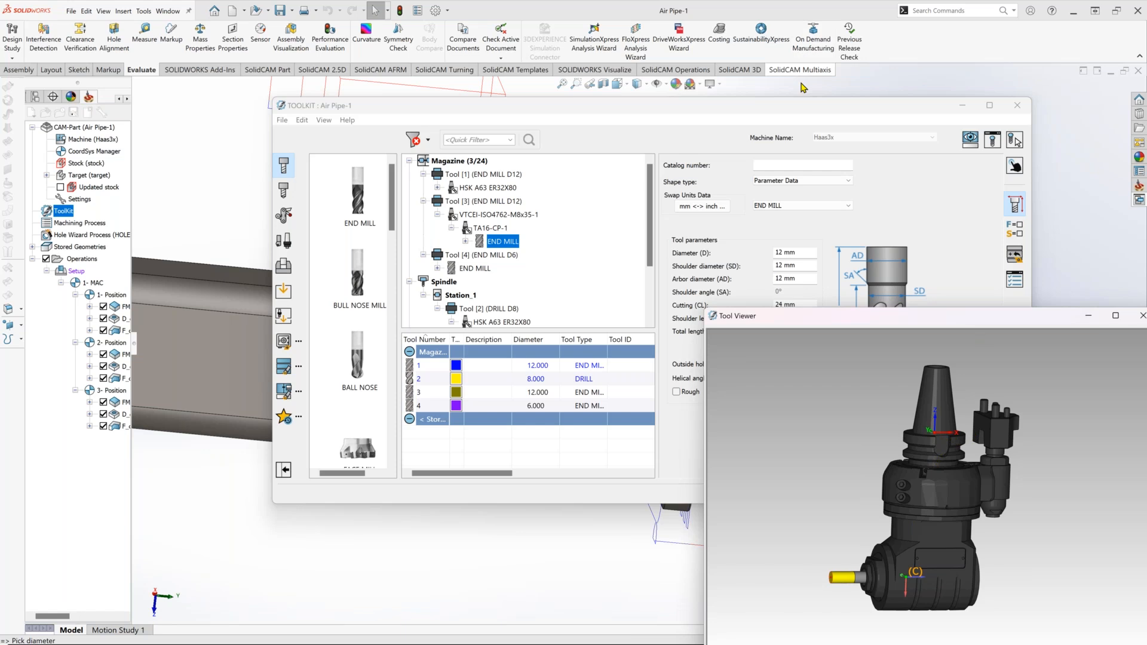
left_click_drag(804, 105, 257, 124)
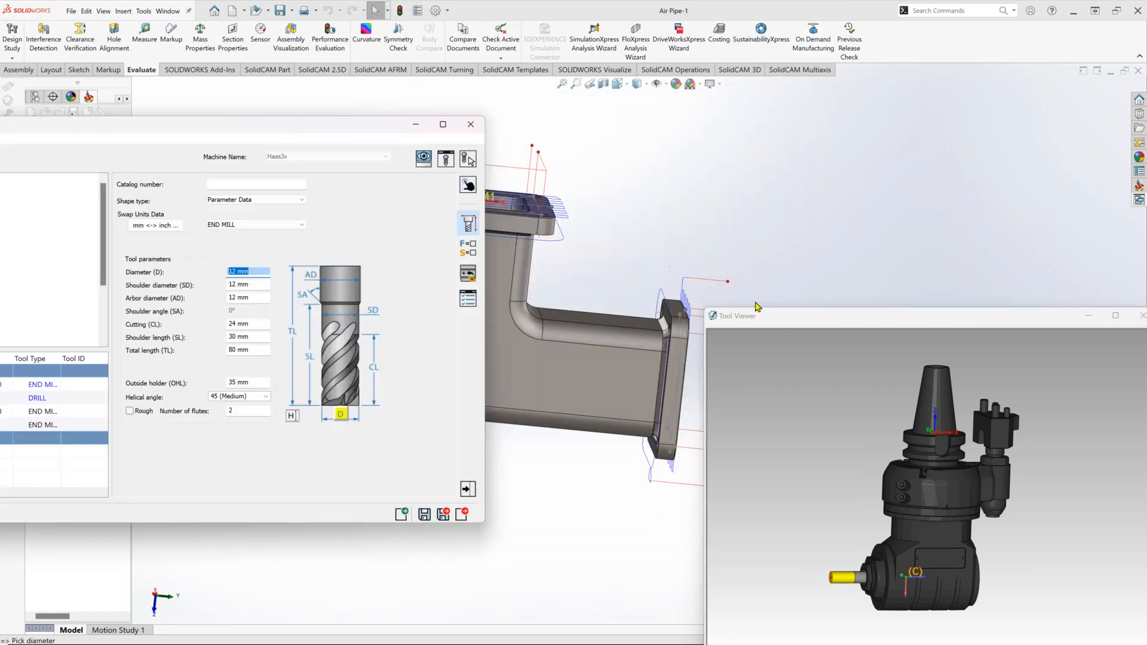
left_click(357, 132)
left_click_drag(357, 132, 818, 112)
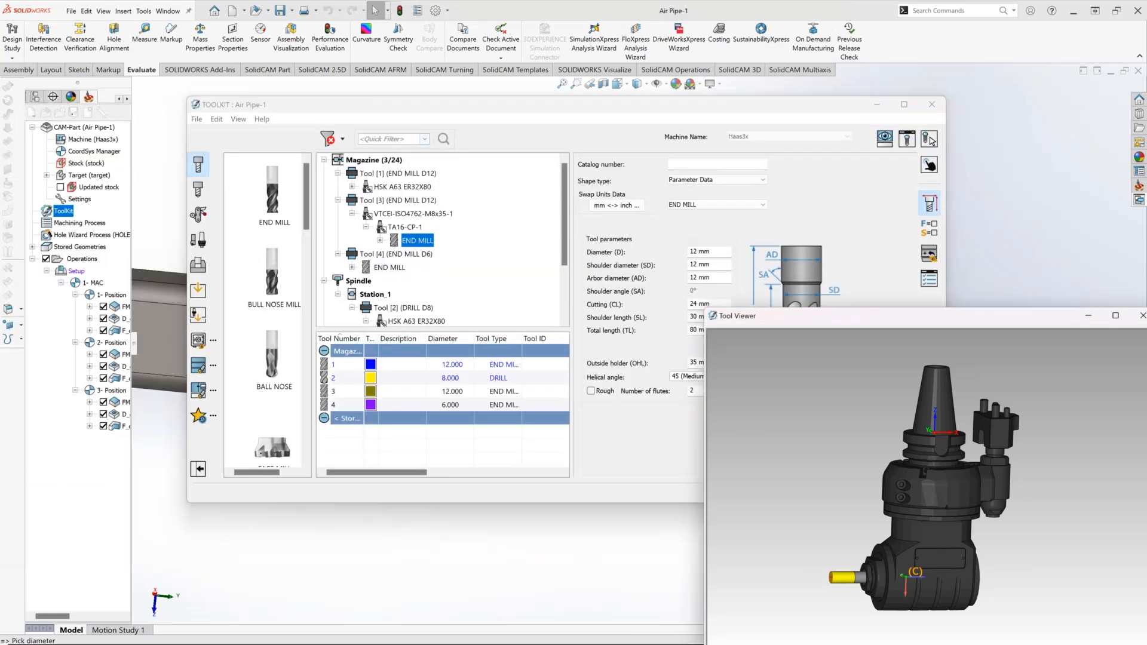
right_click(390, 190)
right_click(373, 199)
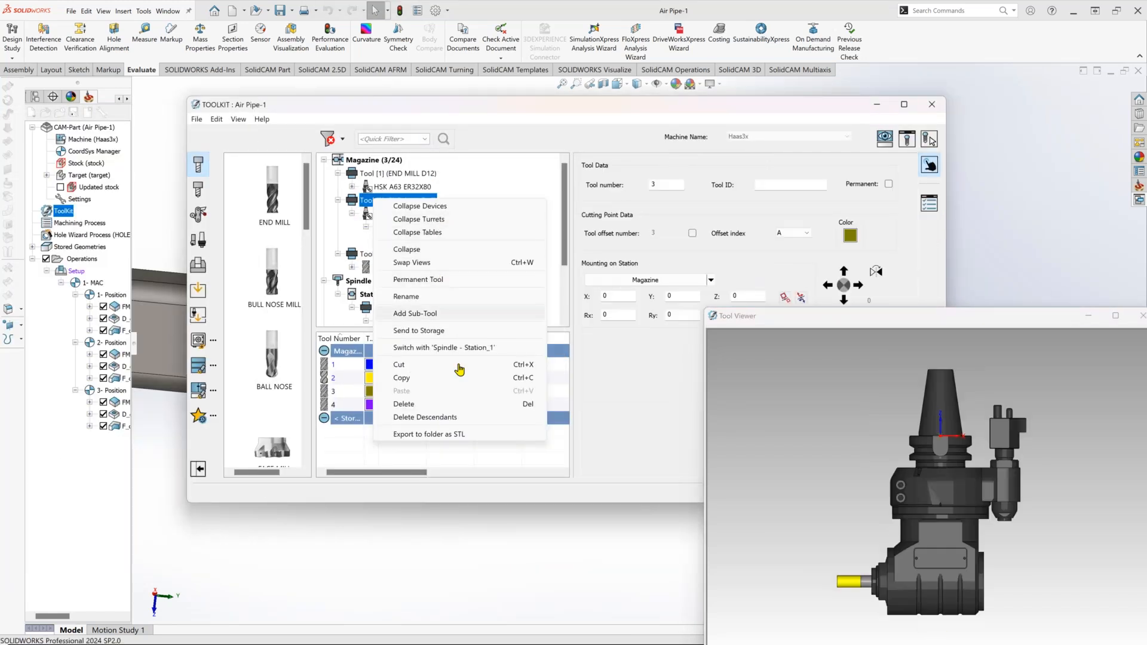
left_click(334, 217)
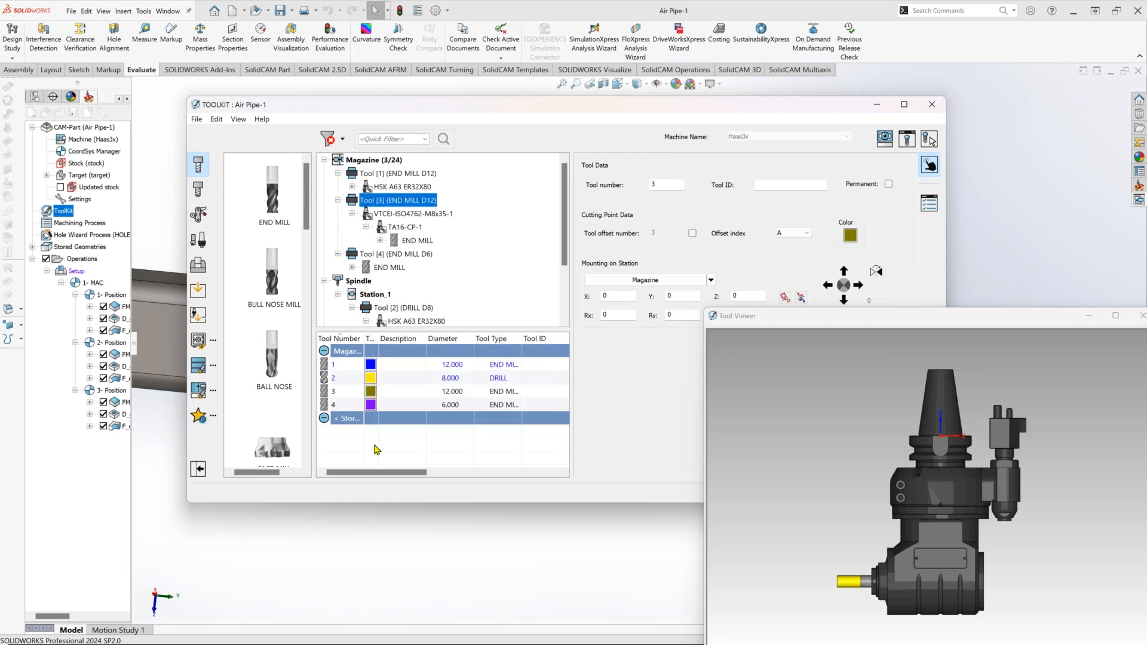
left_click(358, 394)
left_click(358, 376)
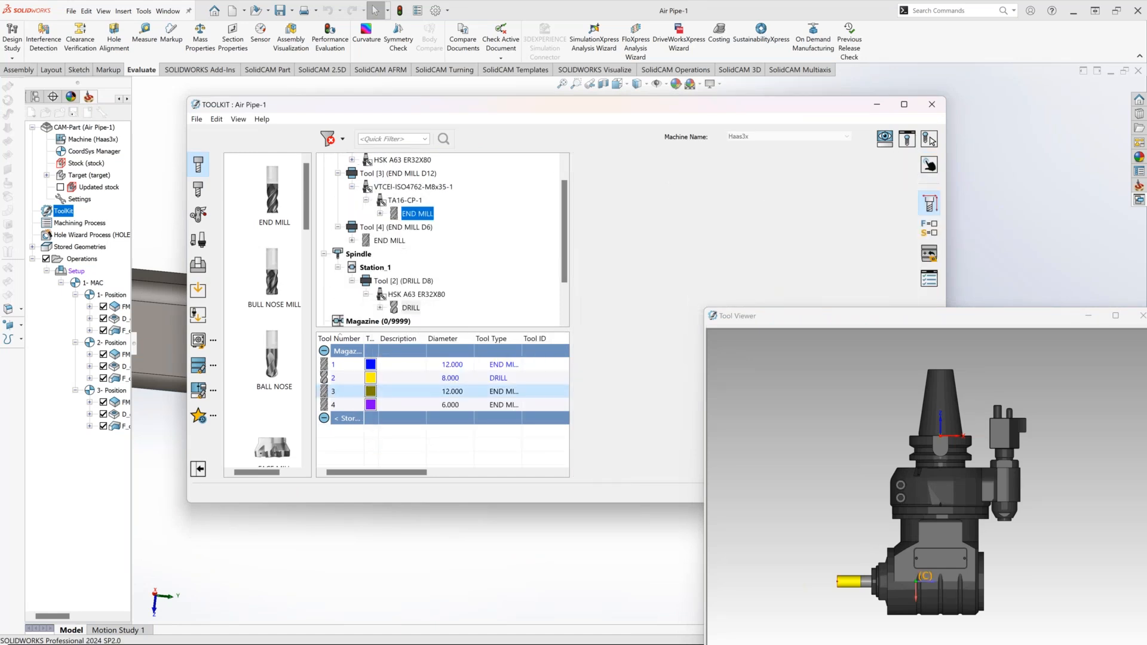
scroll(407, 224, "up", 1)
left_click(418, 202)
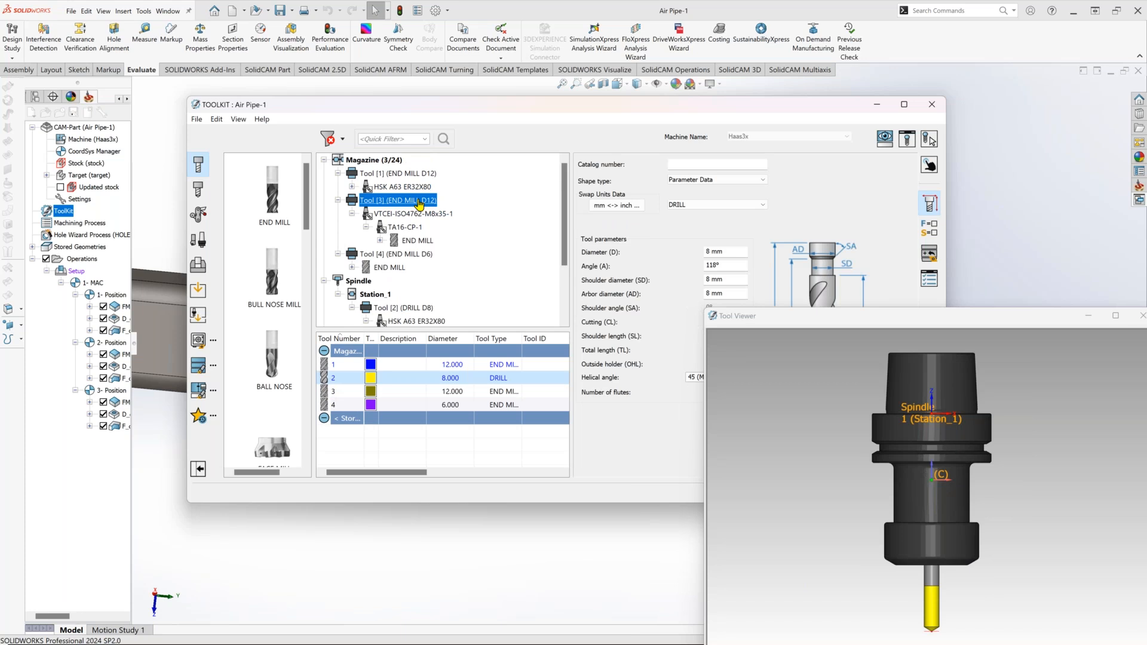
Copy tool 3, the angle head assembly with the 12 mm end mill.
left_click(345, 389)
right_click(340, 392)
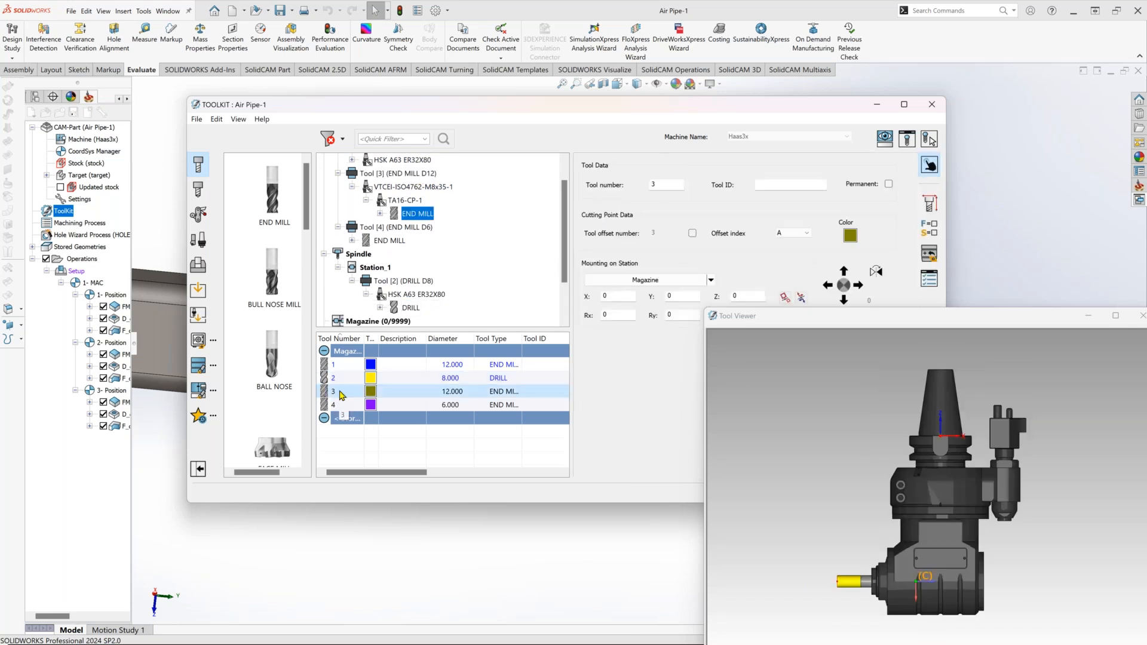
left_click(330, 393)
right_click(335, 396)
right_click(388, 174)
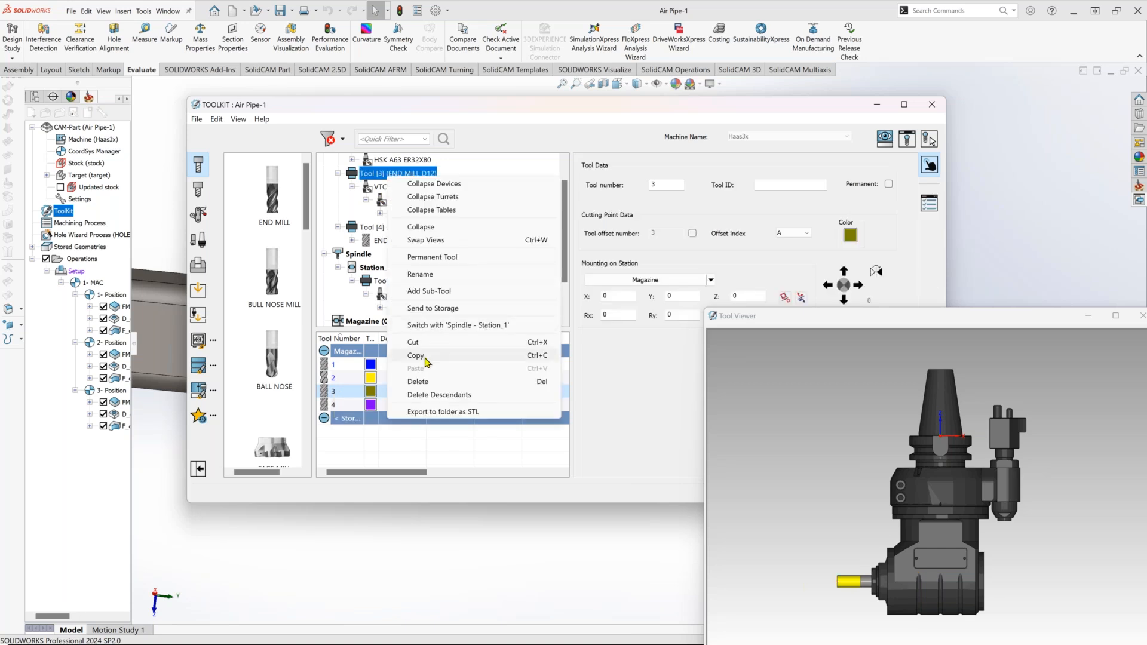
left_click(426, 358)
Paste the copied angle head assembly into the 24-place magazine as an additional tool.
scroll(367, 183, "down", 2)
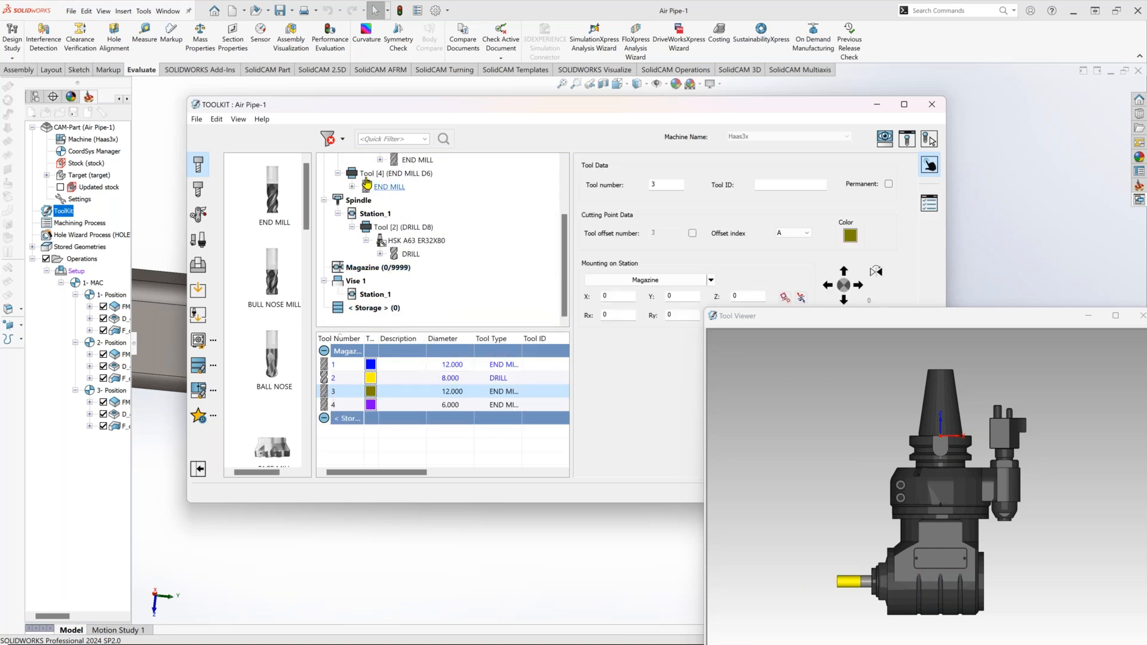
right_click(362, 204)
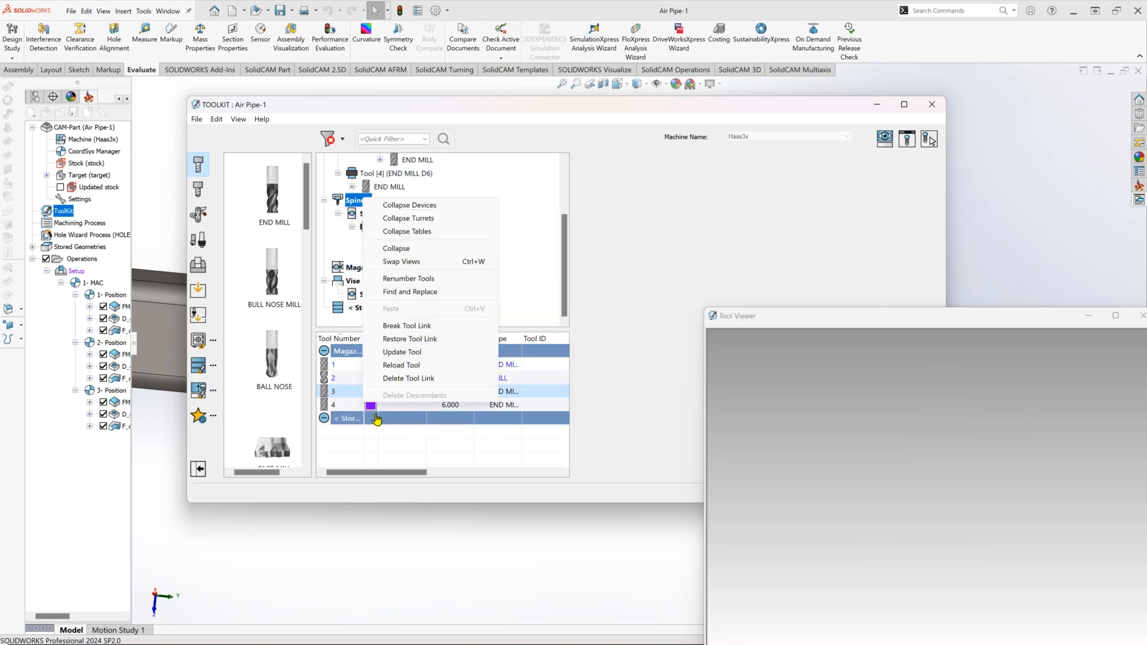
left_click(362, 449)
right_click(363, 449)
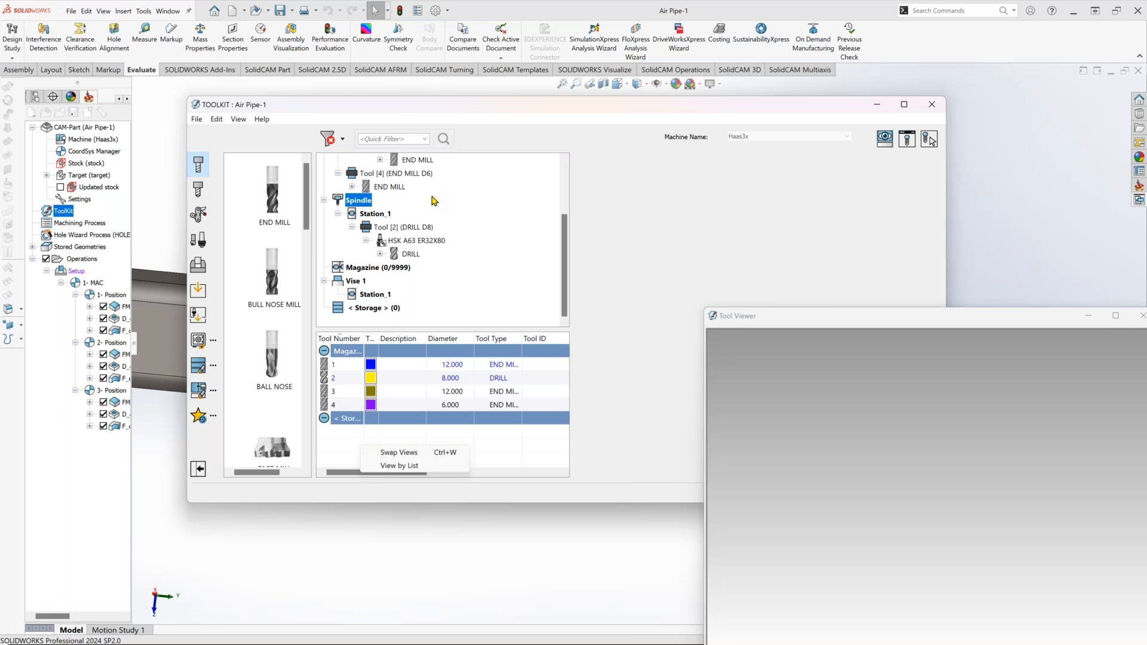
scroll(393, 215, "up", 3)
left_click(358, 159)
right_click(361, 158)
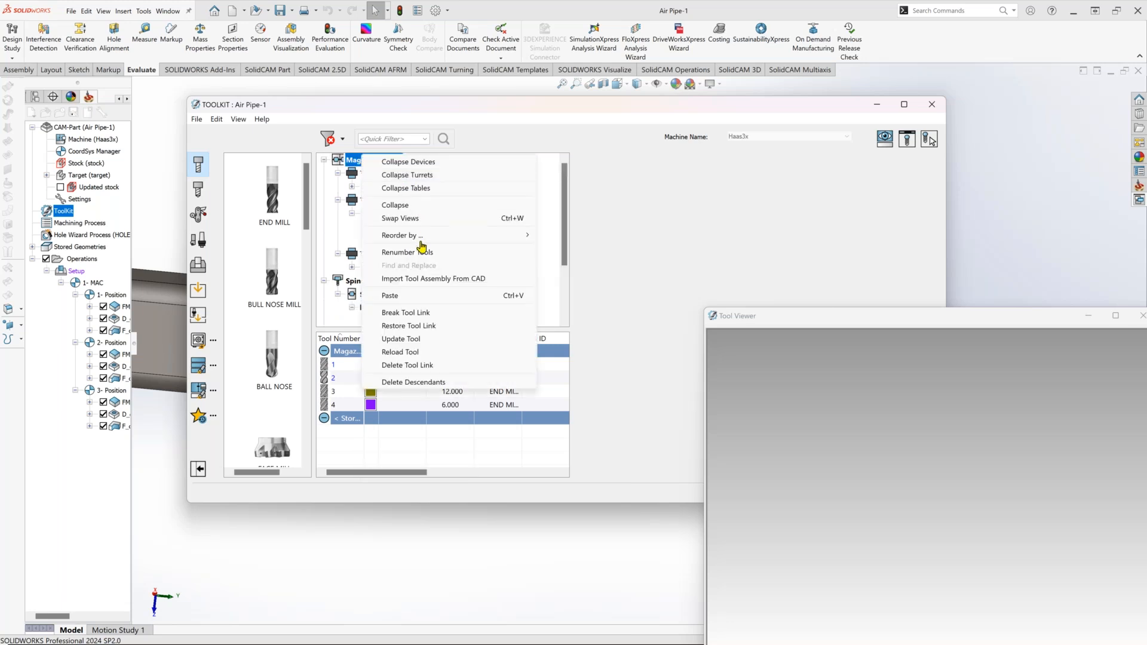
left_click(397, 296)
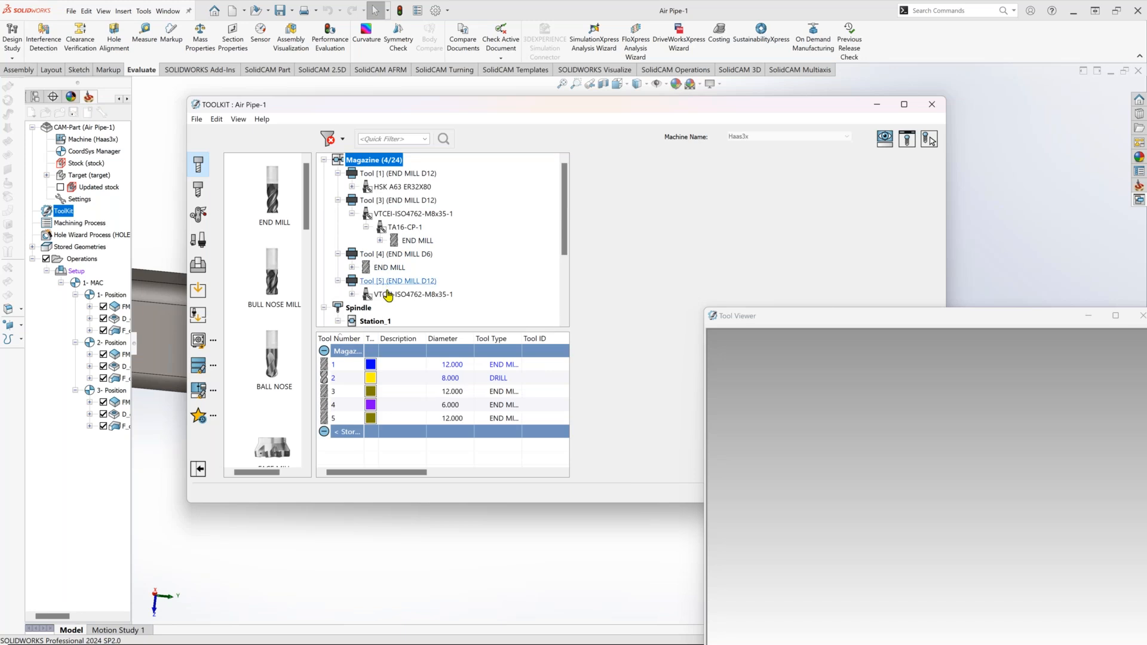
Expand the pasted tool 5 assembly and replace its end mill with a drill on the TA16-CP-1 component.
left_click(354, 294)
left_click(397, 309)
left_click(366, 308)
left_click(413, 309)
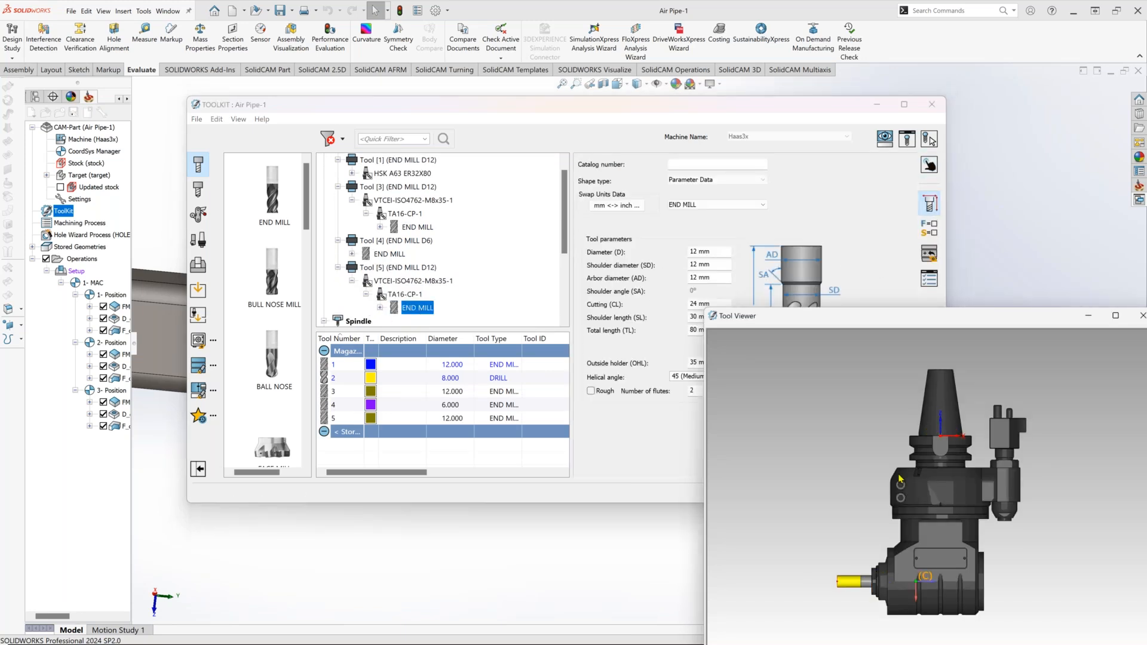
left_click(199, 192)
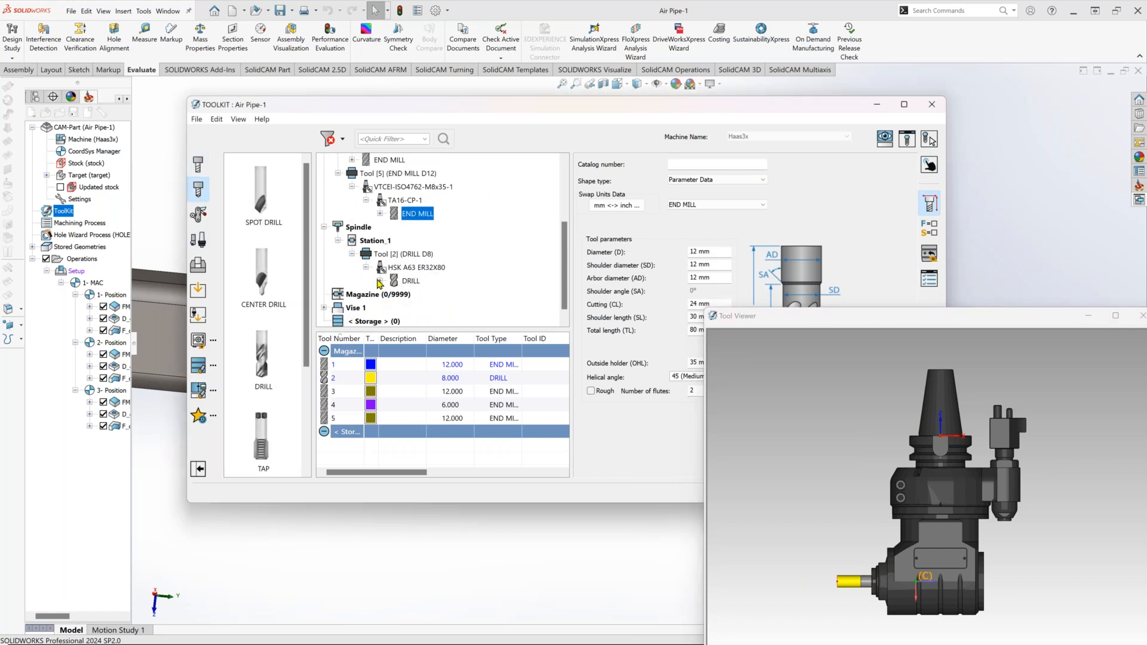
left_click(380, 281)
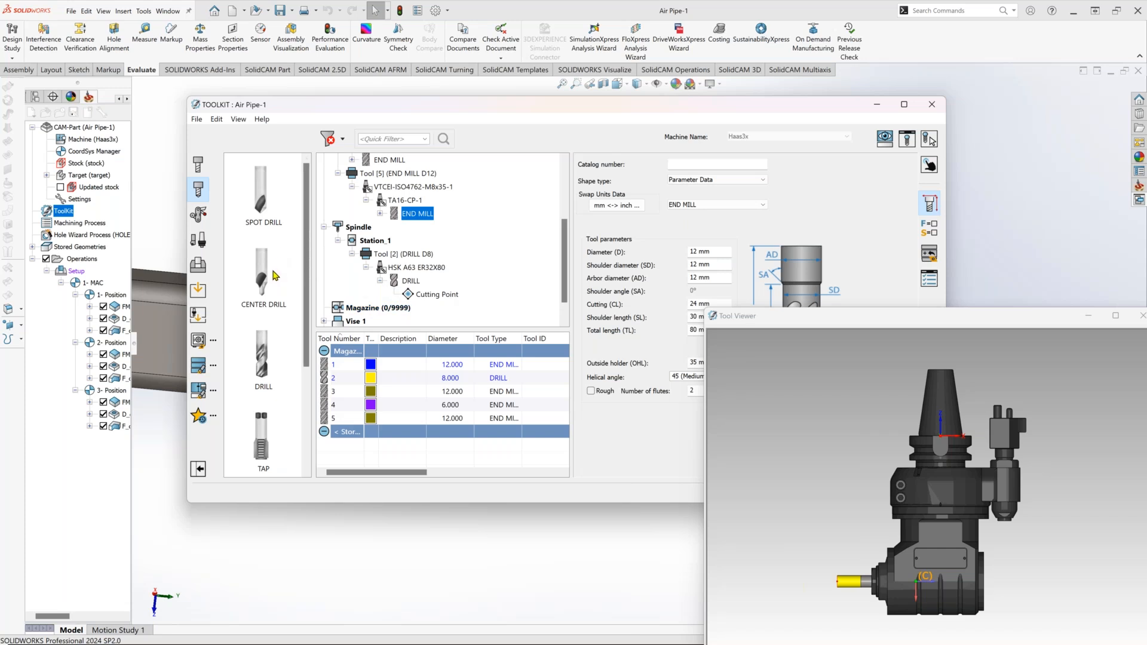
left_click_drag(263, 356, 417, 217)
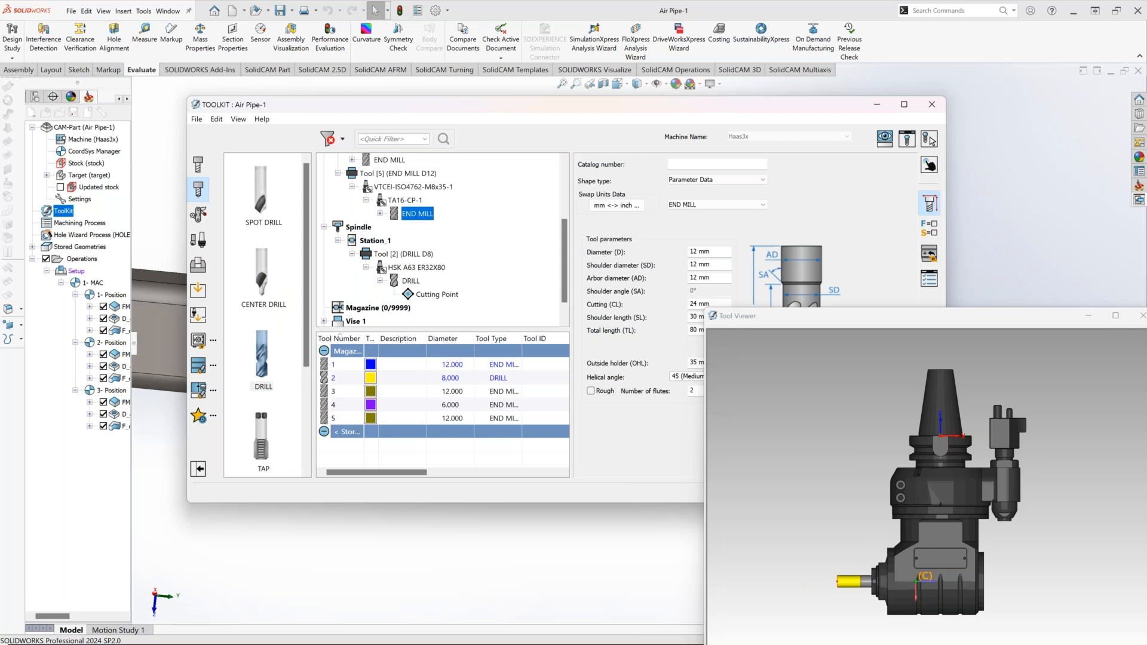
left_click(826, 580)
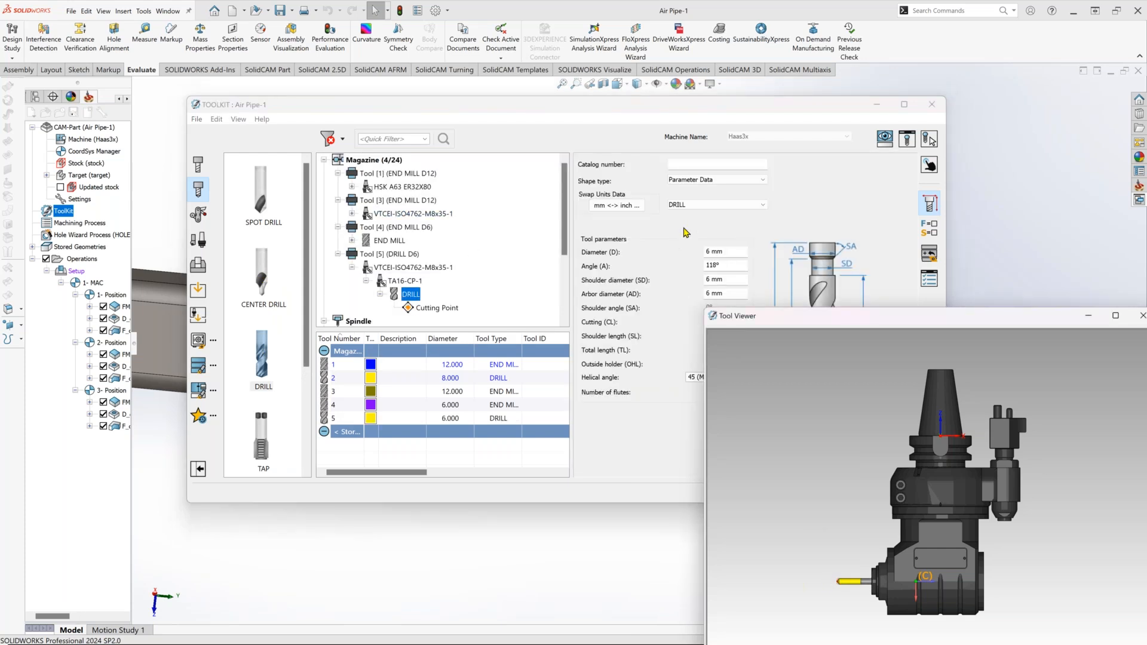
Set the diameter of the drill on tool 5's angle head to 8 mm.
left_click(738, 255)
type("8")
left_click(737, 279)
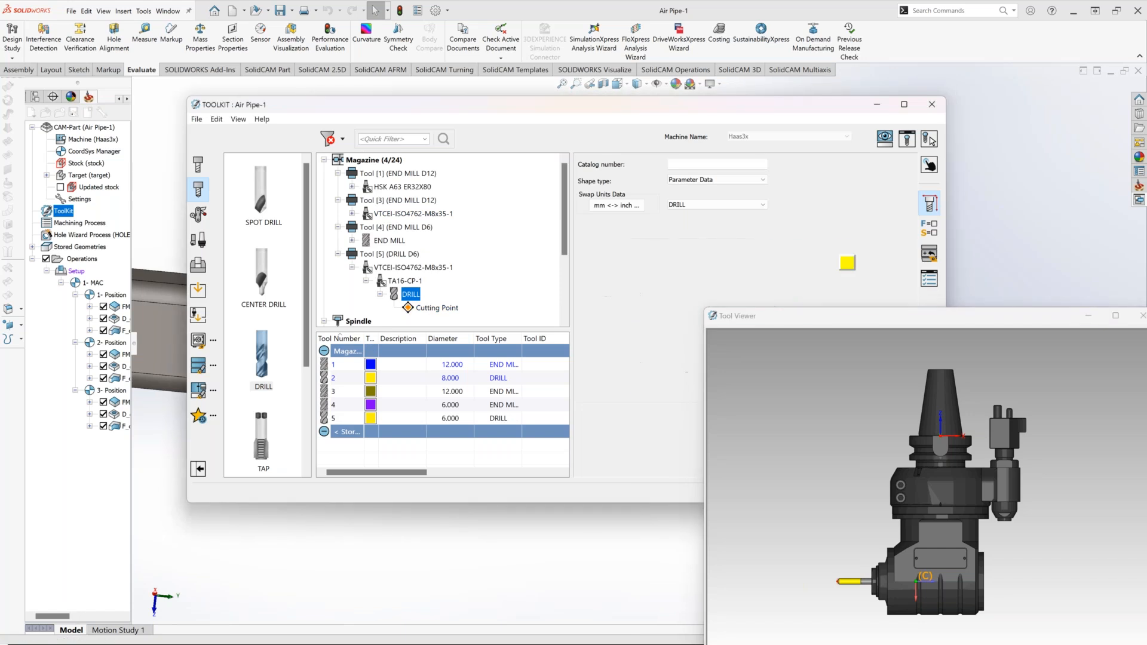
Examine the component structure of tools 3, 4 and 5 and view the two angle head assemblies in the tool viewer.
left_click(352, 241)
left_click(353, 214)
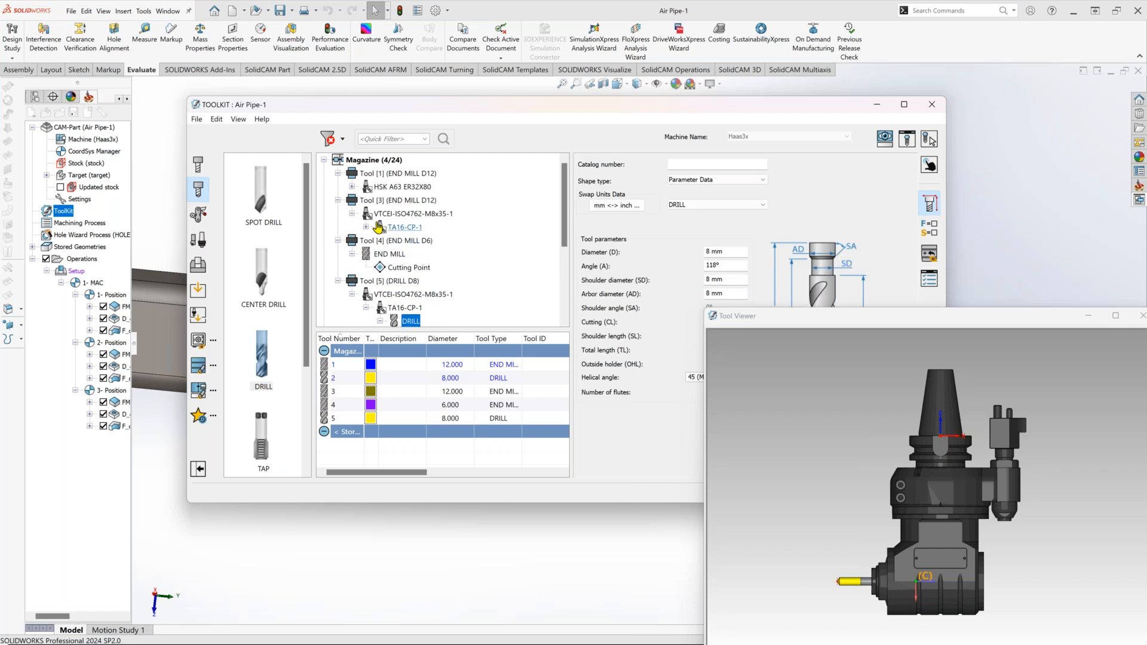
left_click(366, 227)
left_click(381, 240)
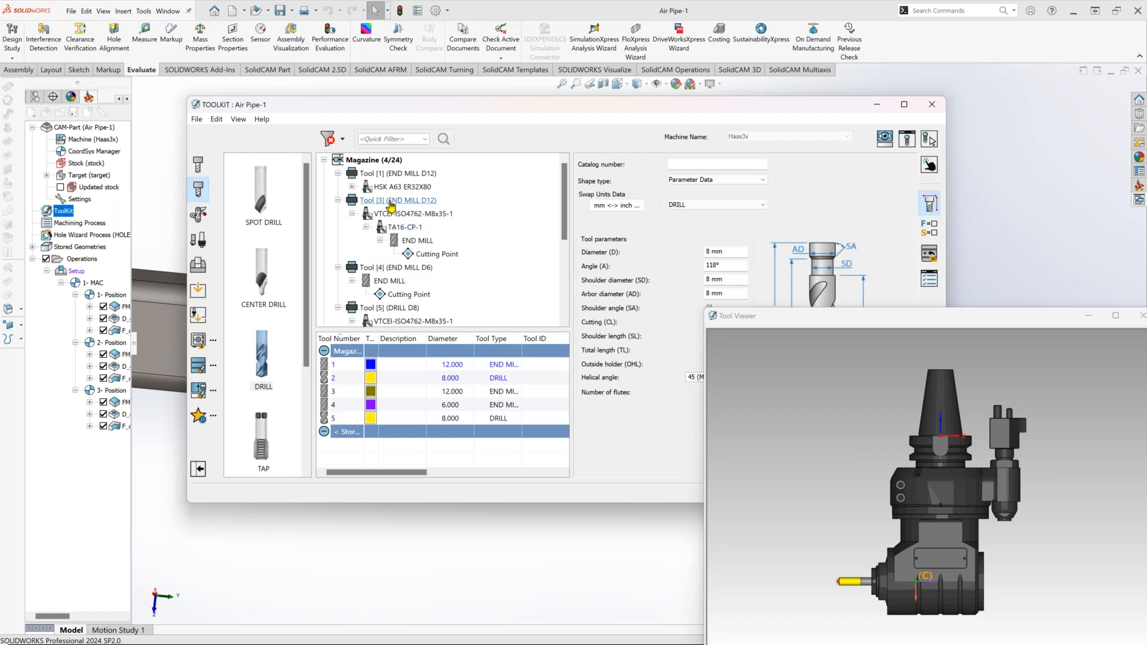
left_click(398, 201)
scroll(507, 244, "down", 1)
left_click(390, 269)
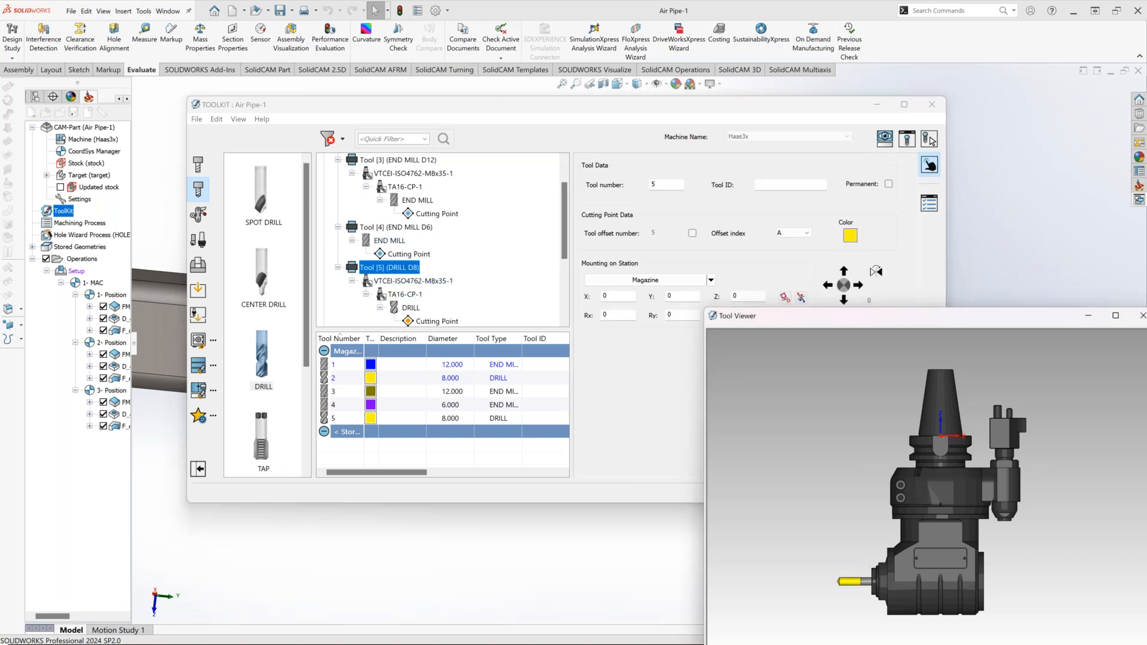
left_click_drag(494, 107, 0, 23)
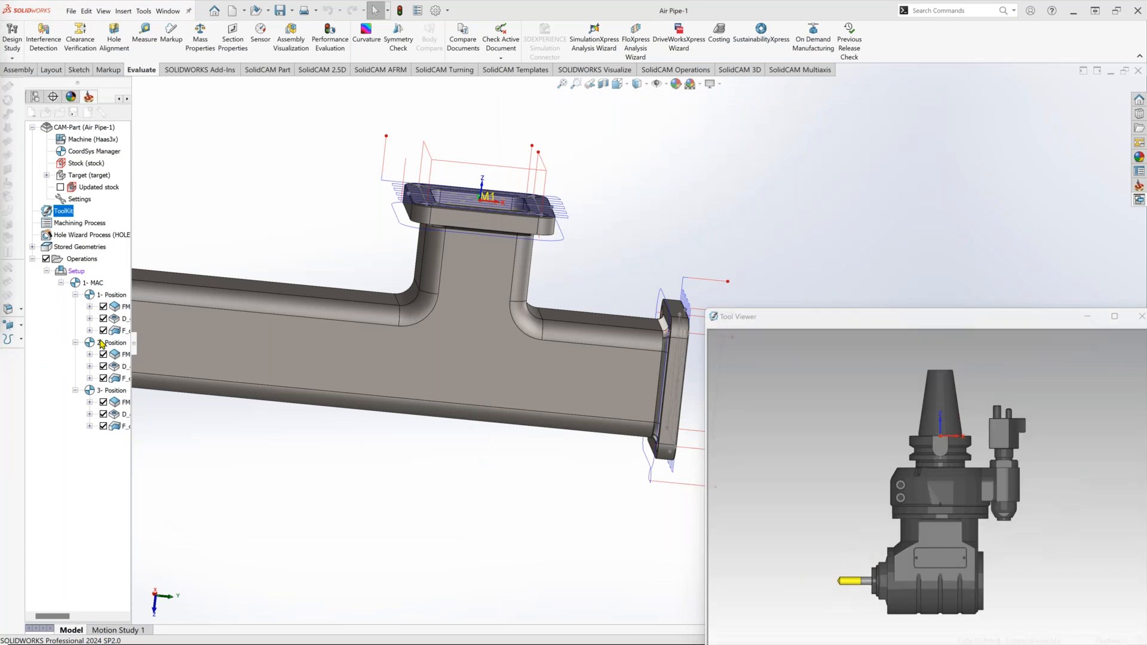
Open the face milling operation of the 2- Position and examine its current tool against the air pipe in the machine preview.
double_click(119, 355)
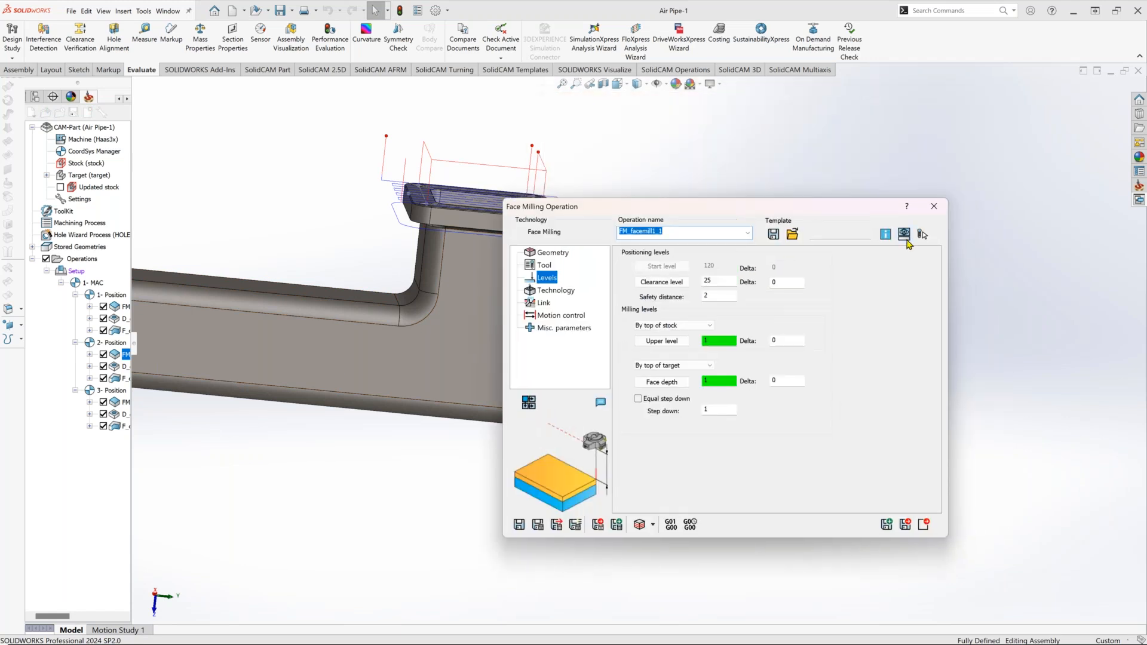
left_click(904, 234)
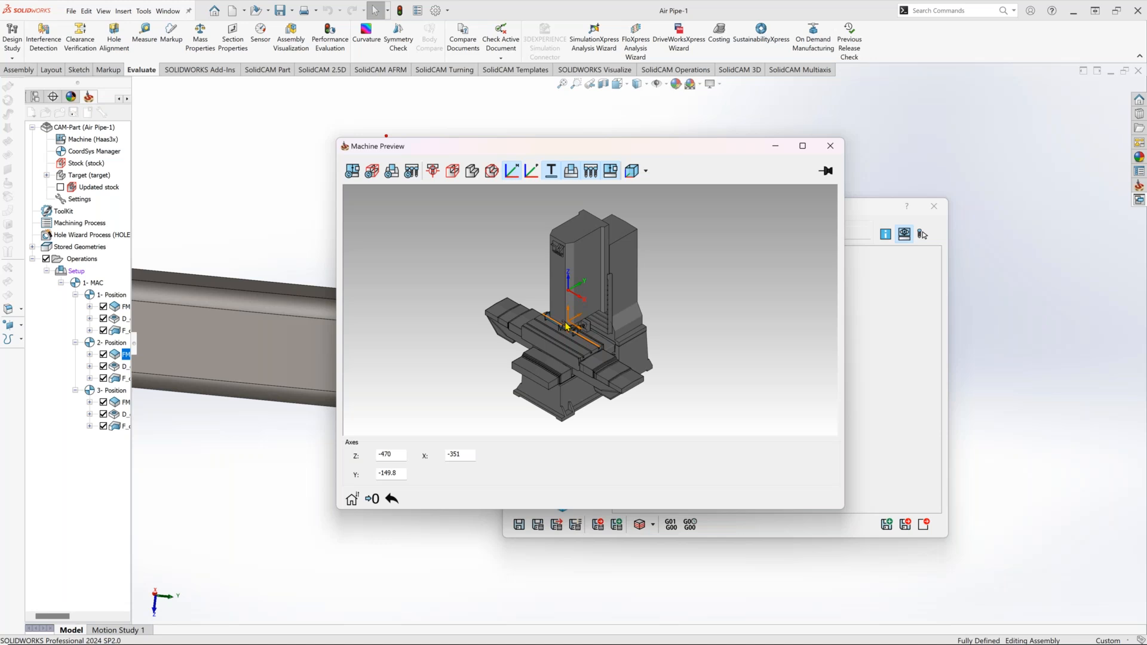
scroll(590, 320, "up", 5)
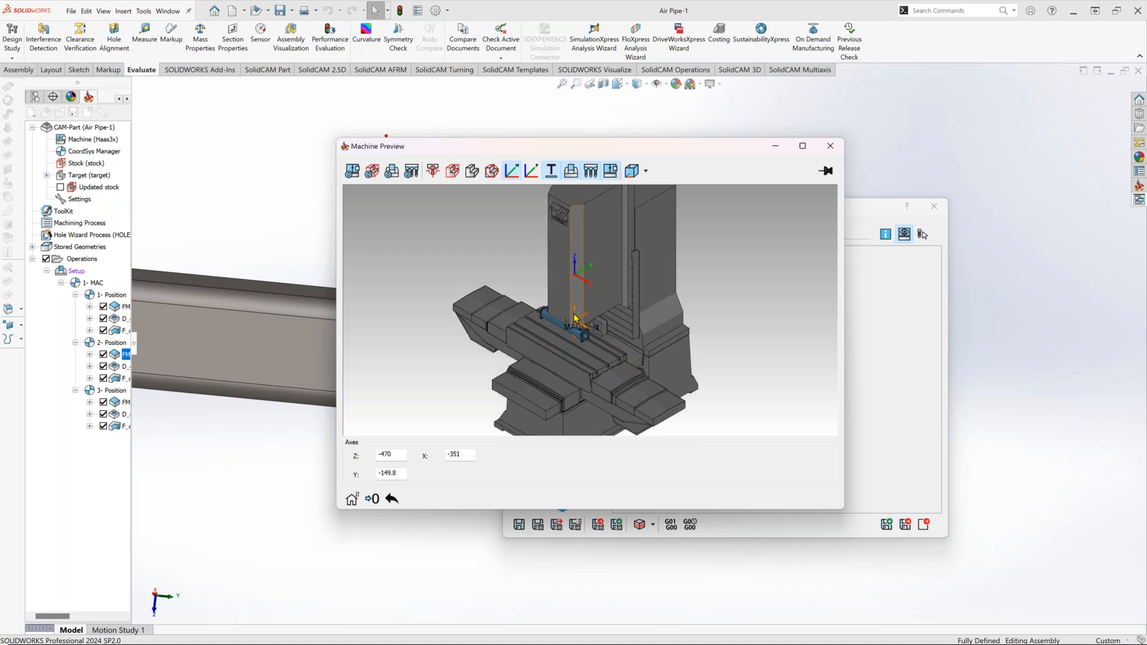
scroll(587, 314, "up", 3)
mouse_move(592, 351)
middle_mouse_down()
mouse_move(600, 337)
mouse_move(583, 382)
mouse_move(568, 371)
mouse_move(604, 354)
middle_mouse_up()
scroll(604, 353, "up", 1)
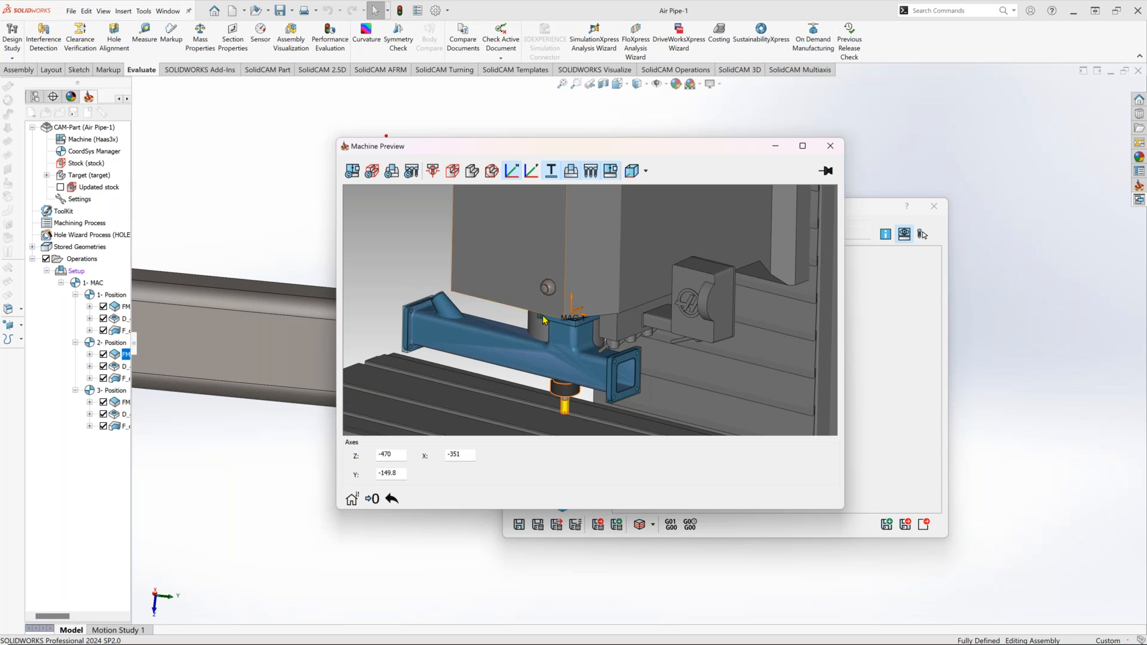
middle_click_drag(605, 341, 518, 386)
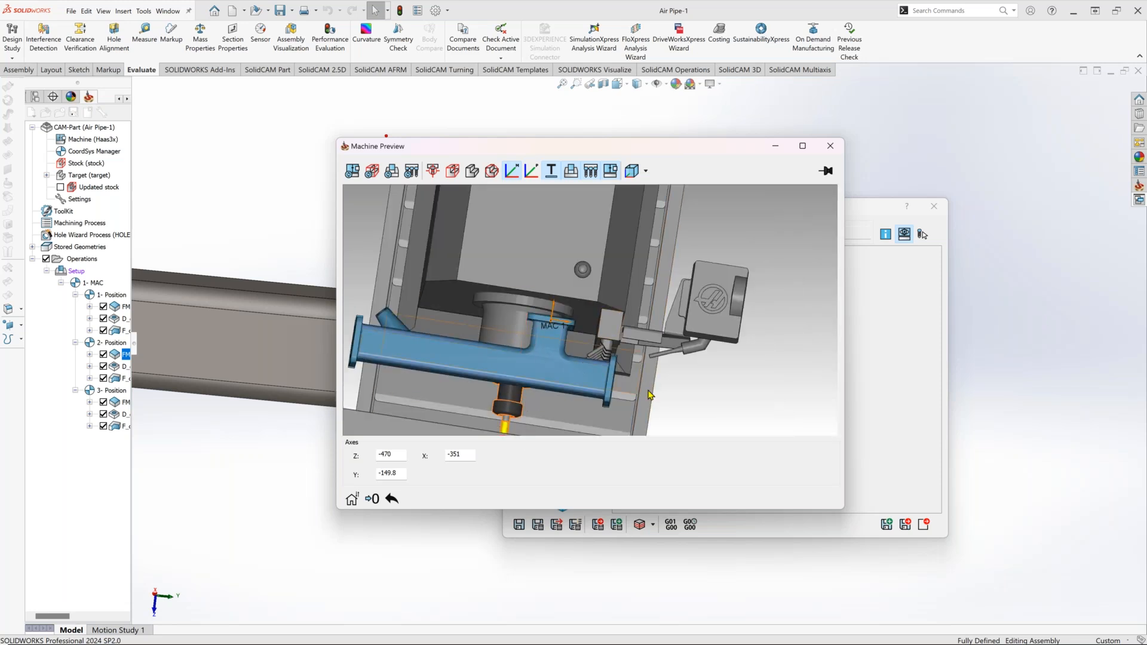
middle_click_drag(642, 421, 633, 402)
scroll(635, 391, "up", 3)
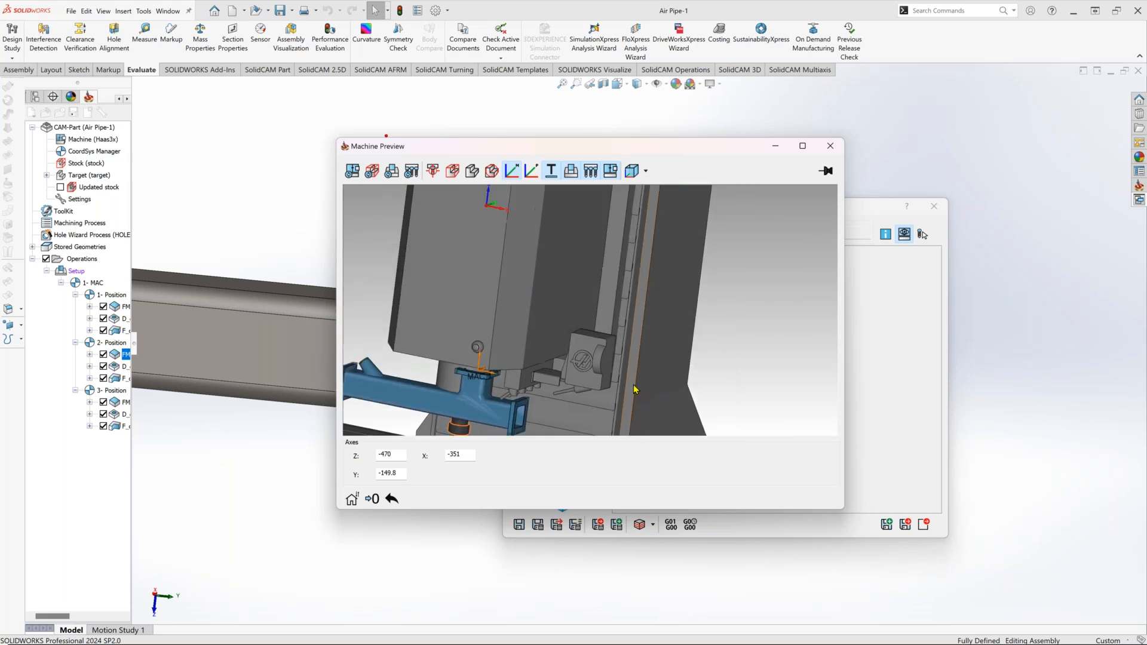
left_click(830, 146)
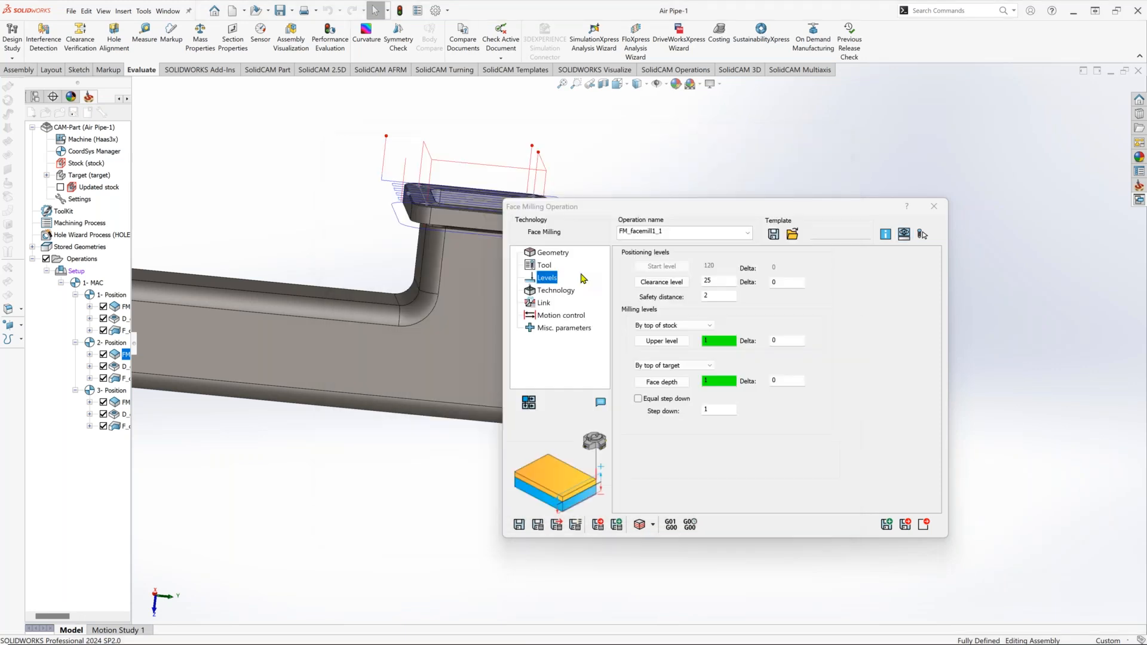
Assign tool 3, the 12 mm end mill on the angle head, to FM_facemill1_1 and inspect it in the machine preview.
left_click(545, 266)
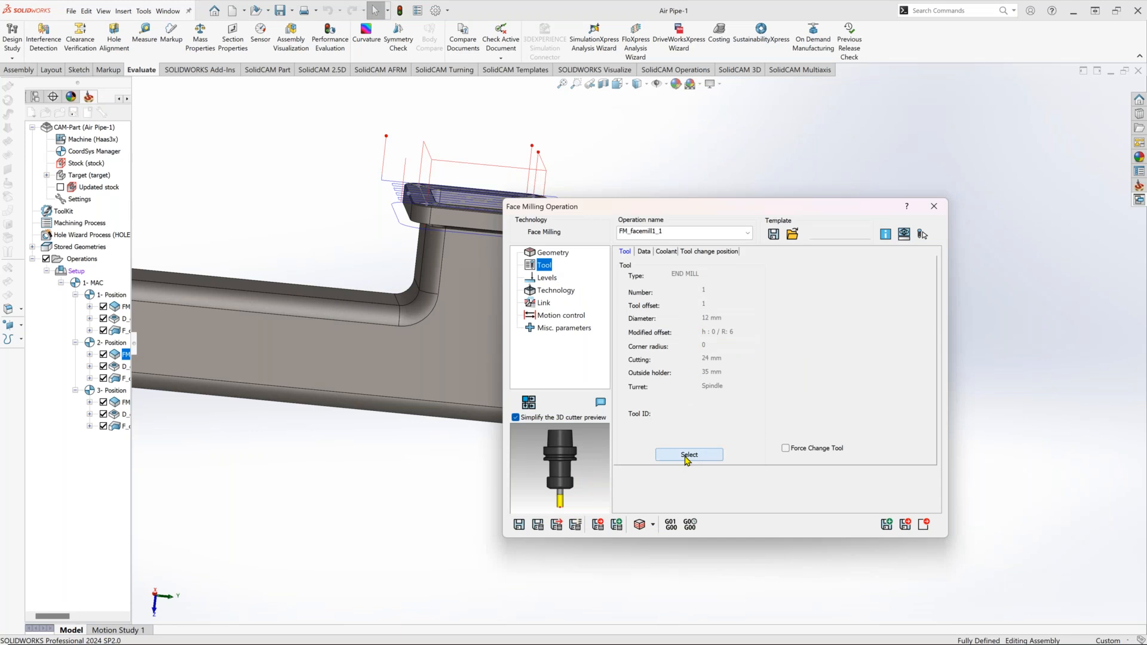
left_click(689, 455)
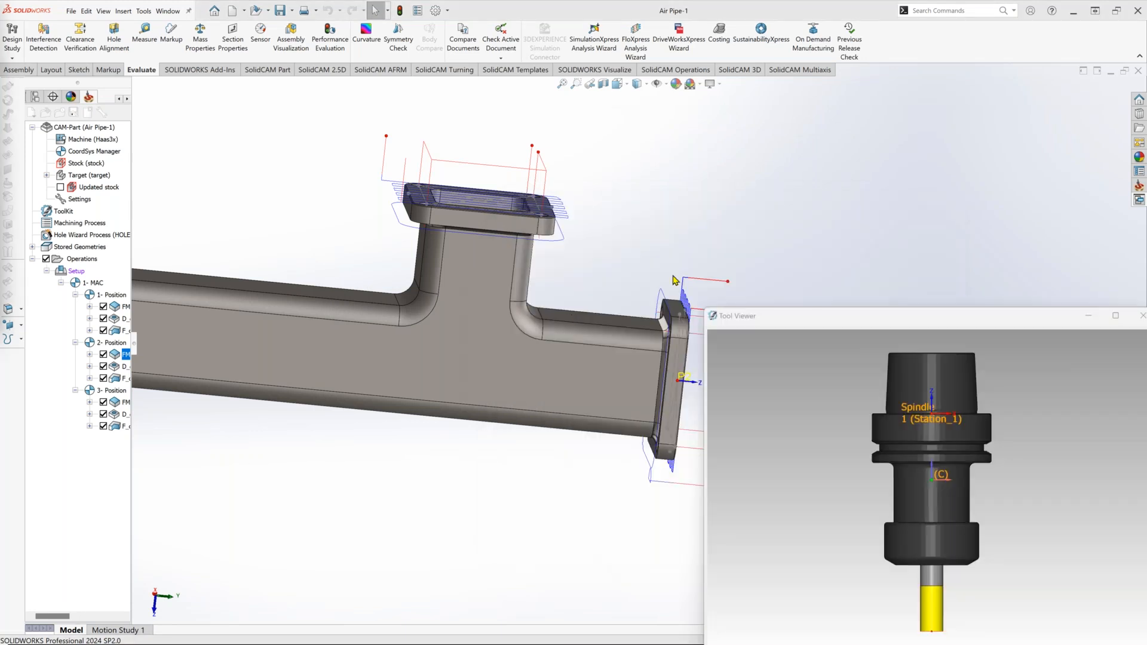
double_click(109, 209)
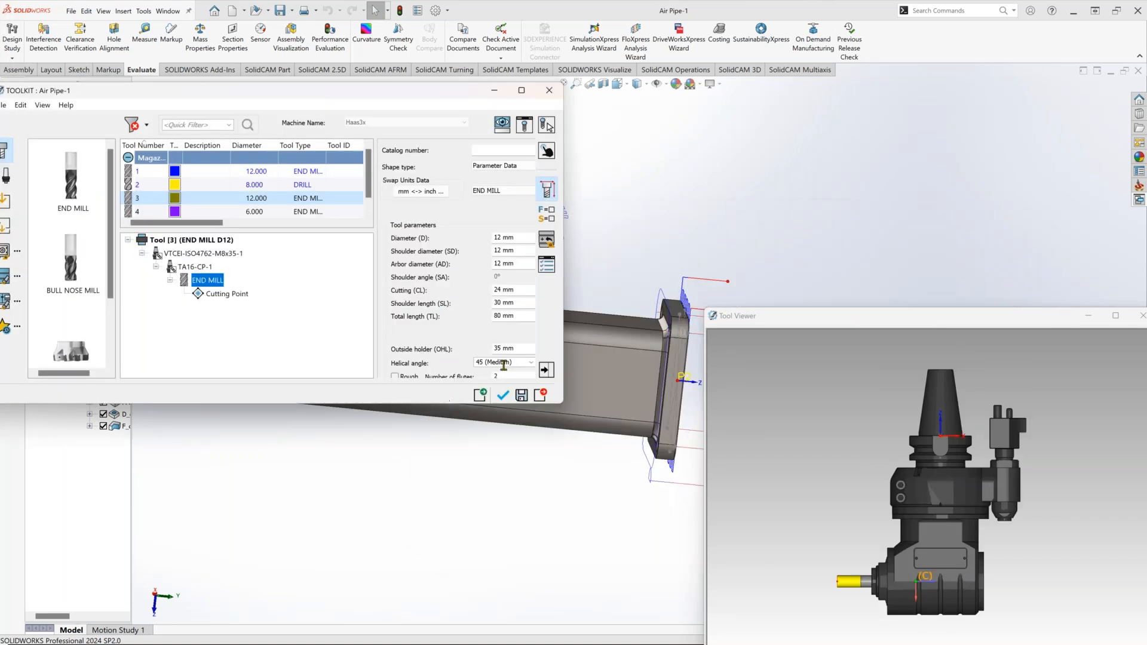
left_click(502, 395)
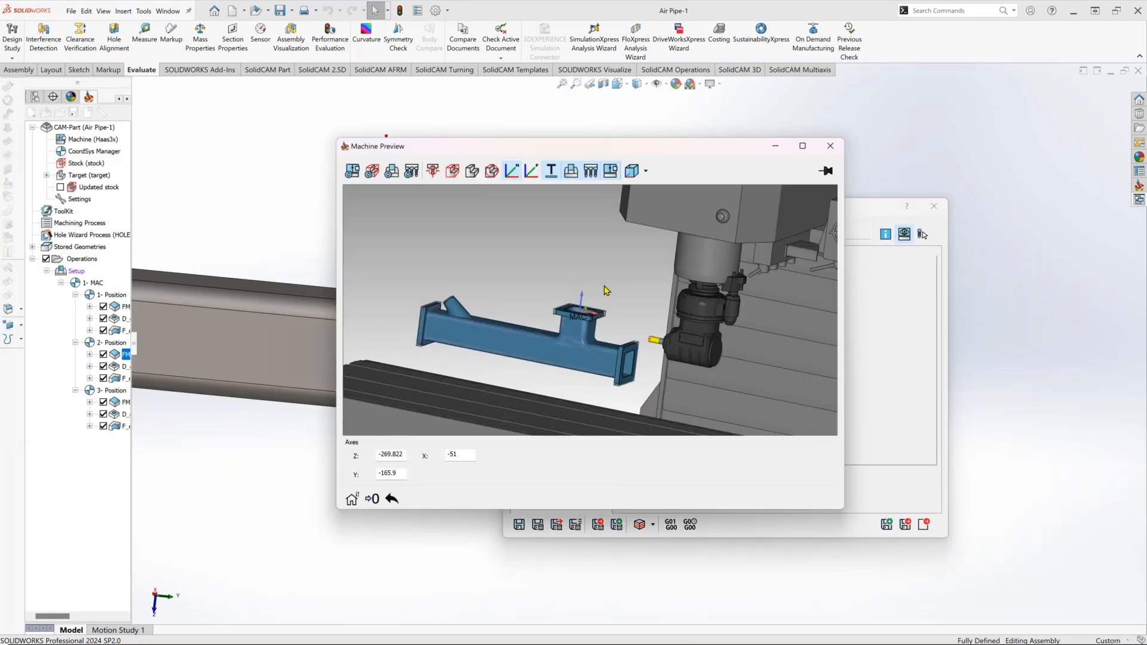
middle_click_drag(595, 311, 680, 380)
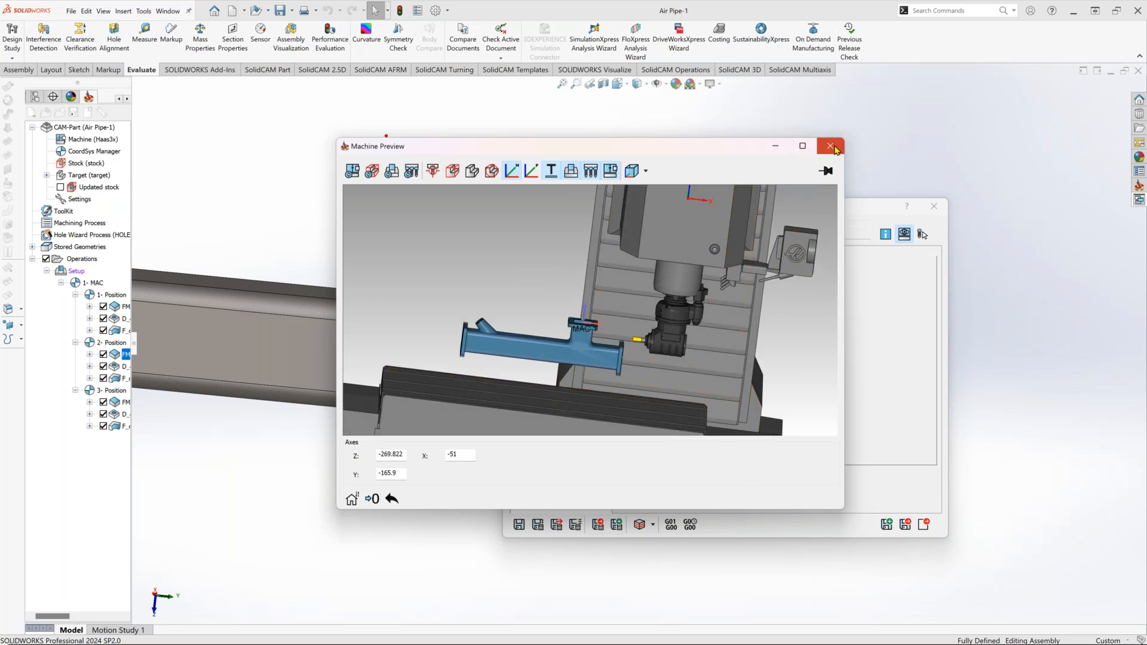
Save and calculate FM_facemill1_1, accepting its upper level above the CoordSys upper level, and close the operation.
left_click(831, 146)
left_click(594, 527)
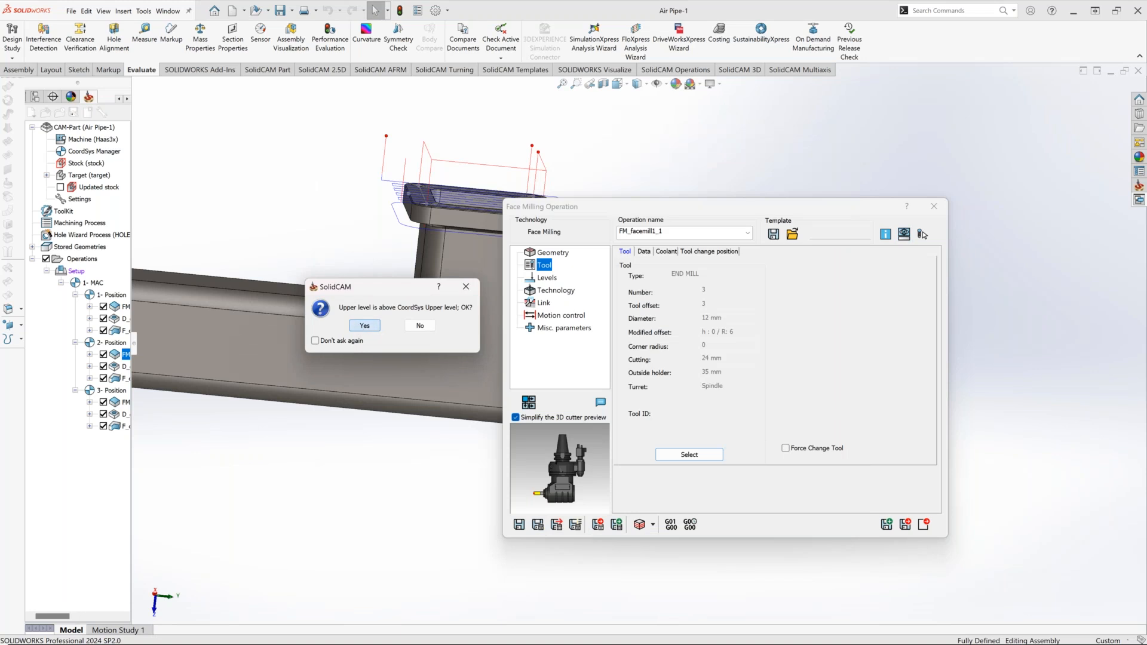
left_click(364, 326)
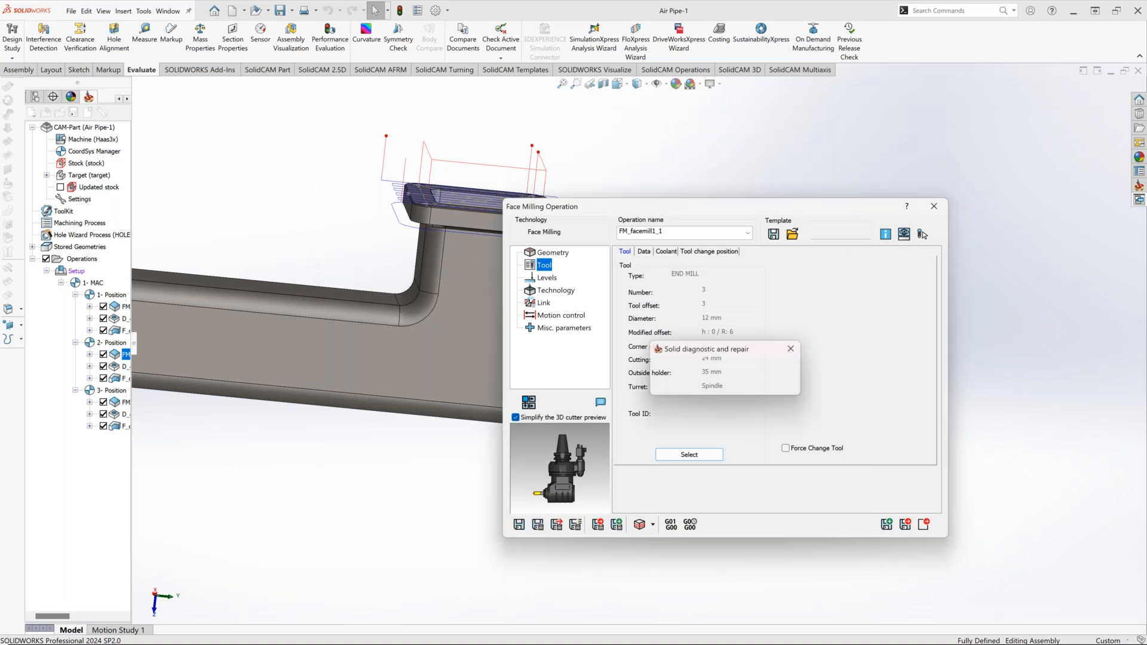
left_click(934, 207)
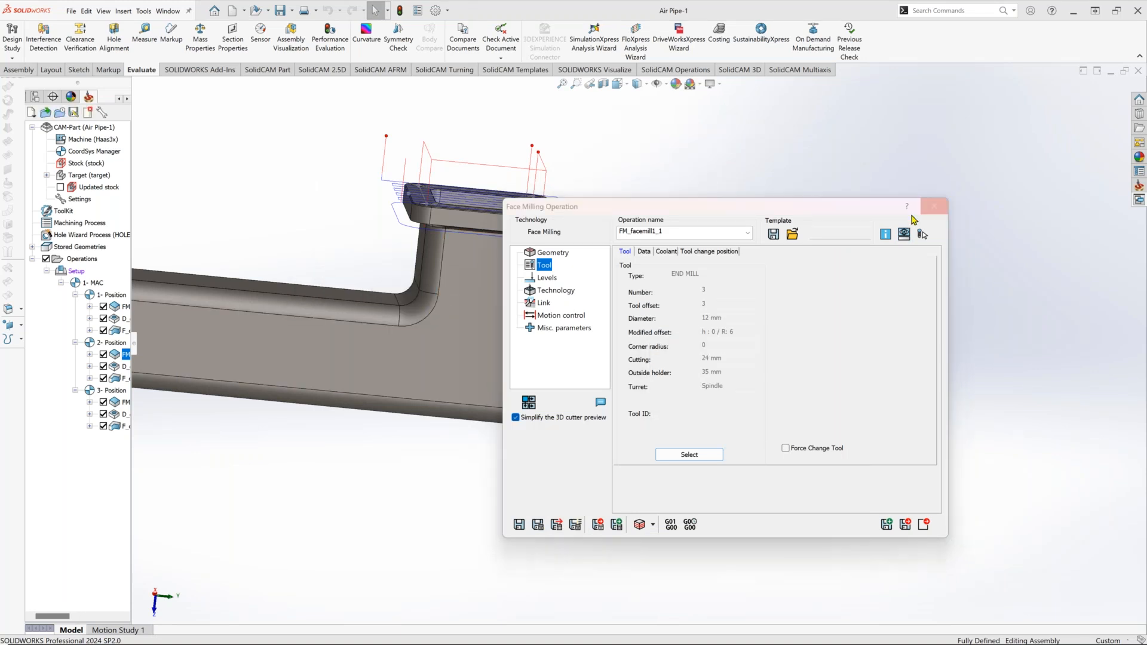
Assign tool 5, the 8 mm drill on the angle head, to the 2- Position drilling operation D_drill_1.
right_click(121, 354)
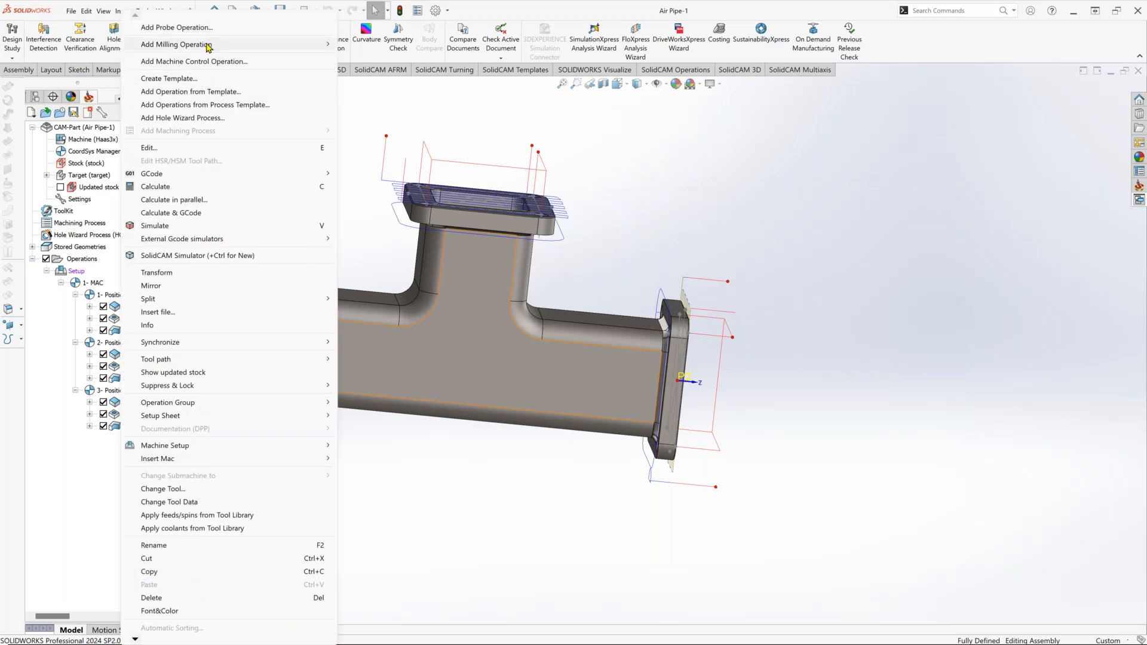
left_click(167, 147)
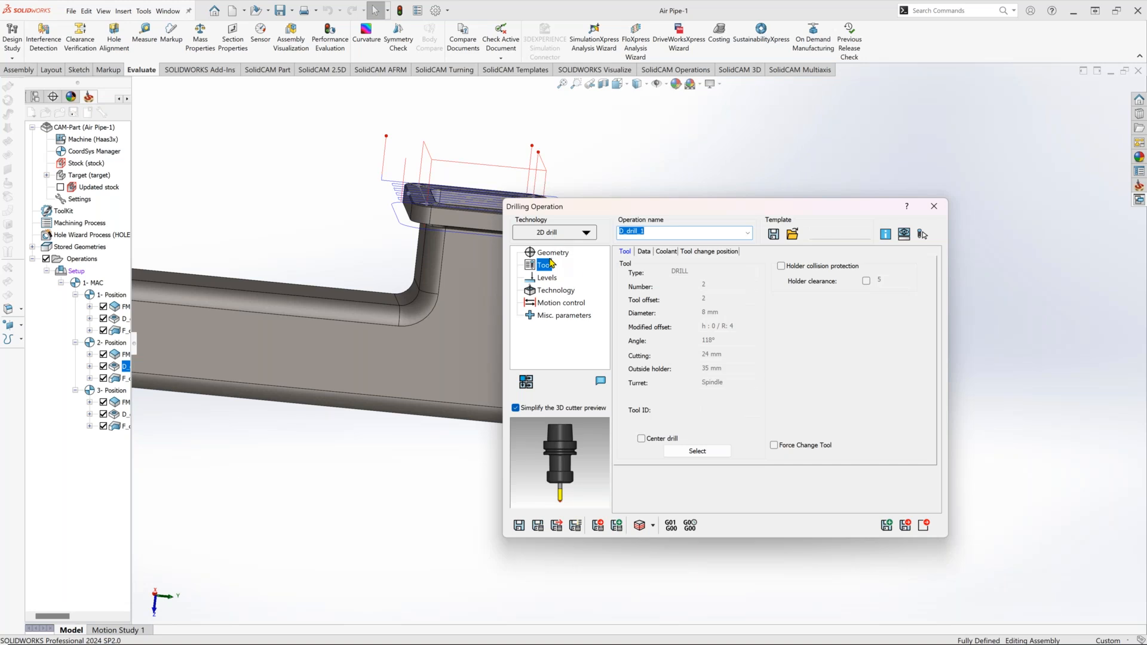
left_click(687, 459)
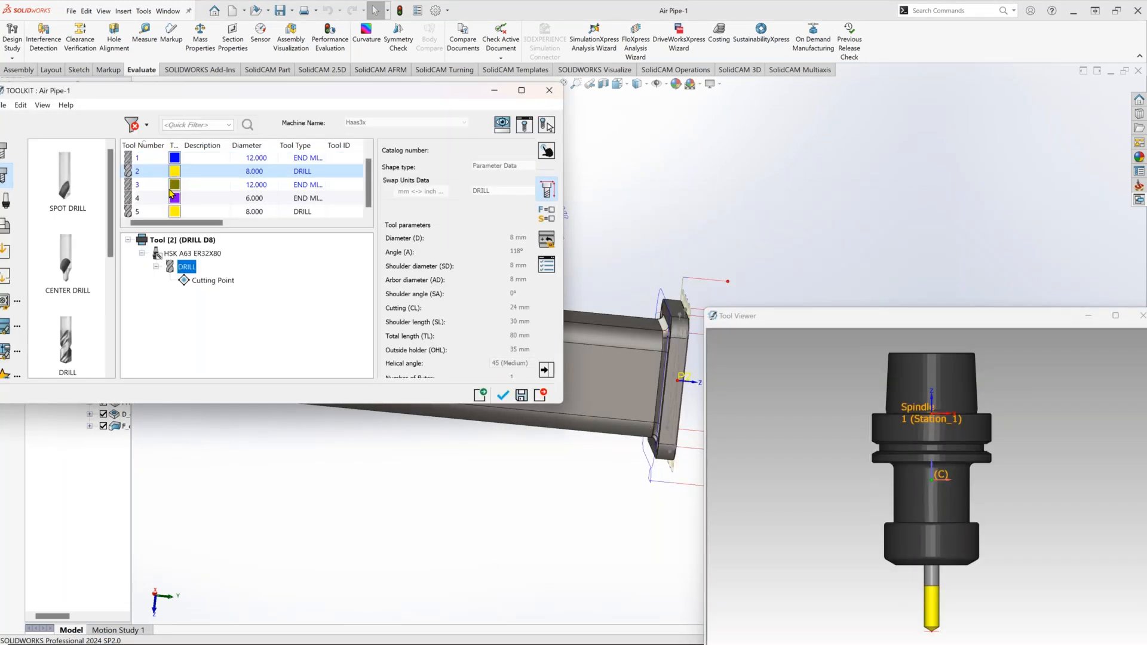
left_click(147, 209)
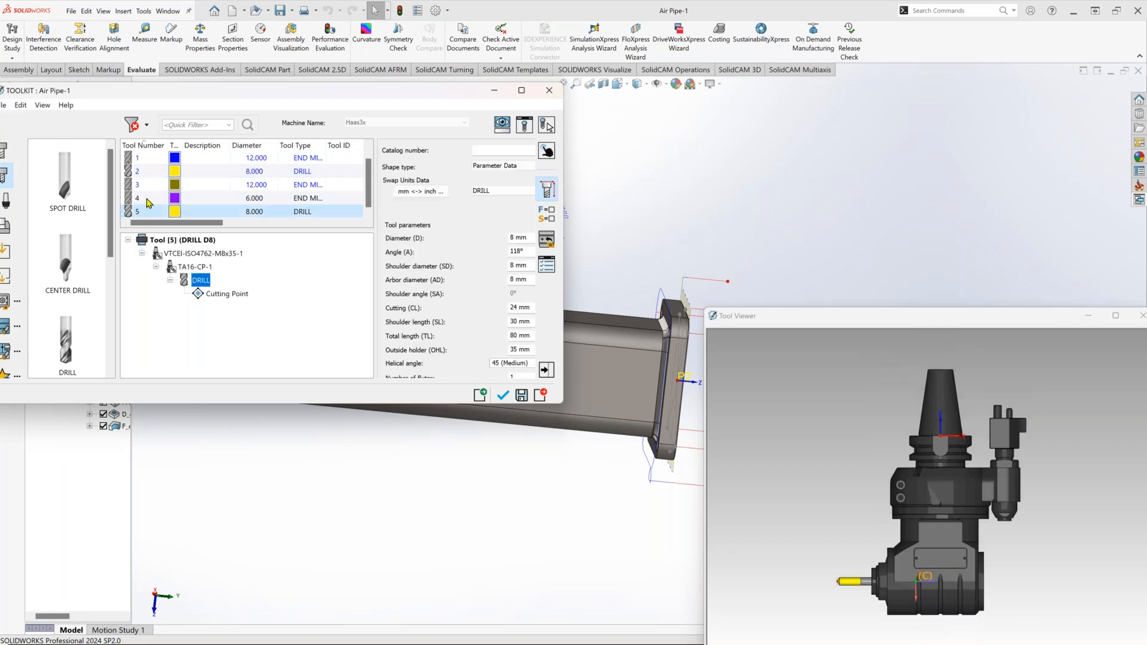
left_click(519, 397)
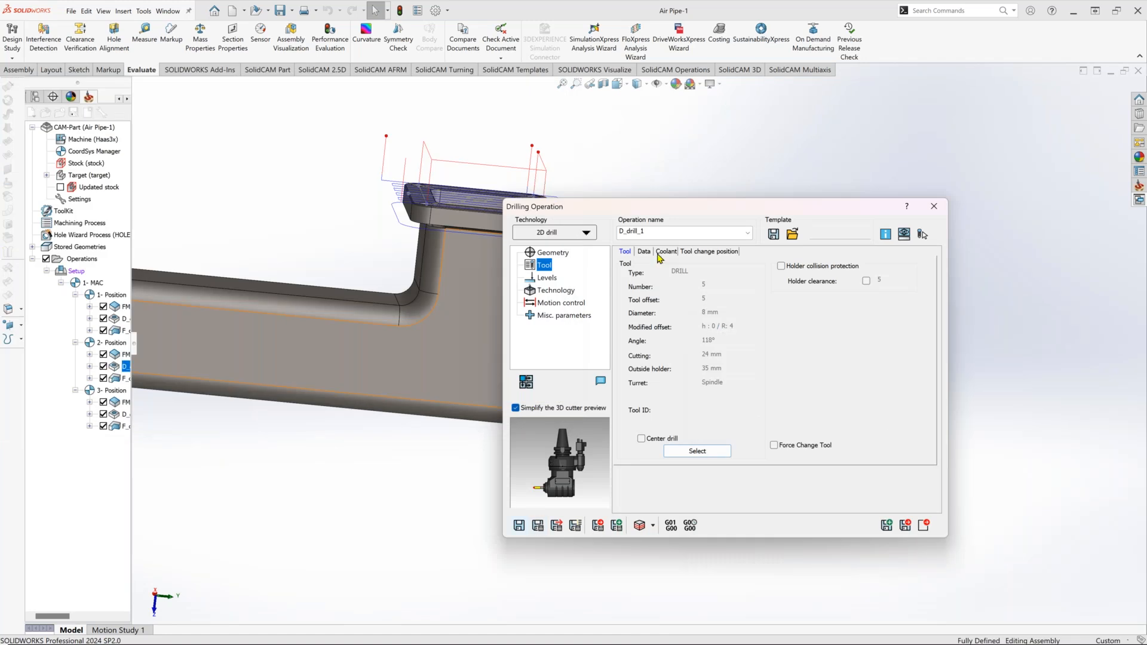
left_click_drag(665, 205, 547, 223)
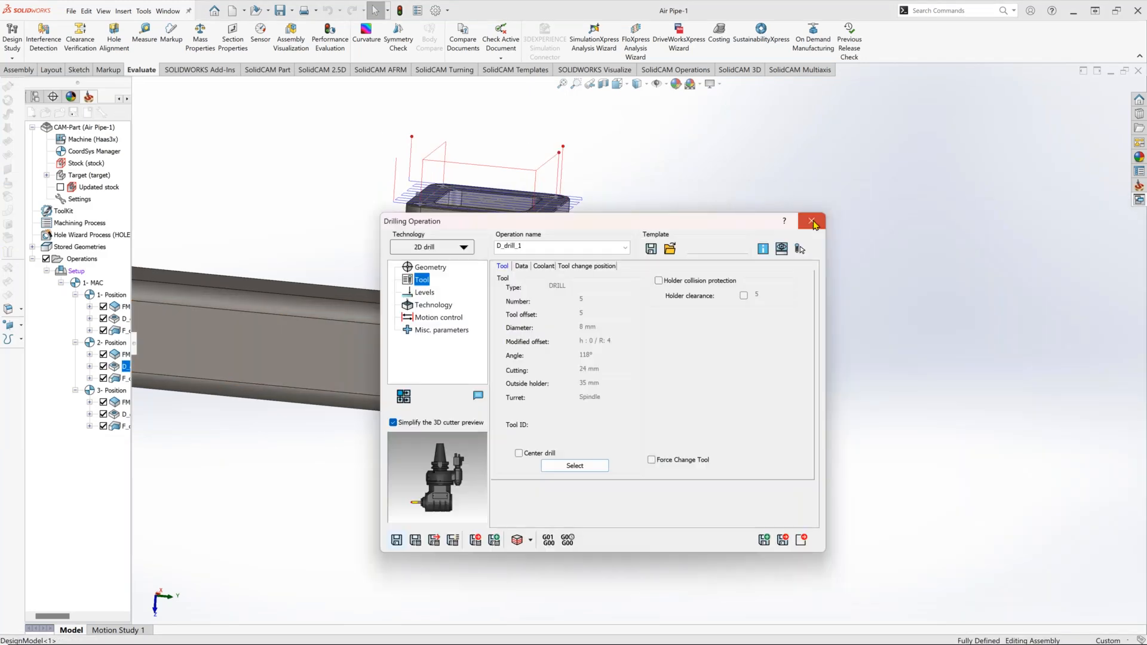
Assign tool 3, the 12 mm end mill on the angle head, to the profile operation F_contour1_1.
right_click(118, 378)
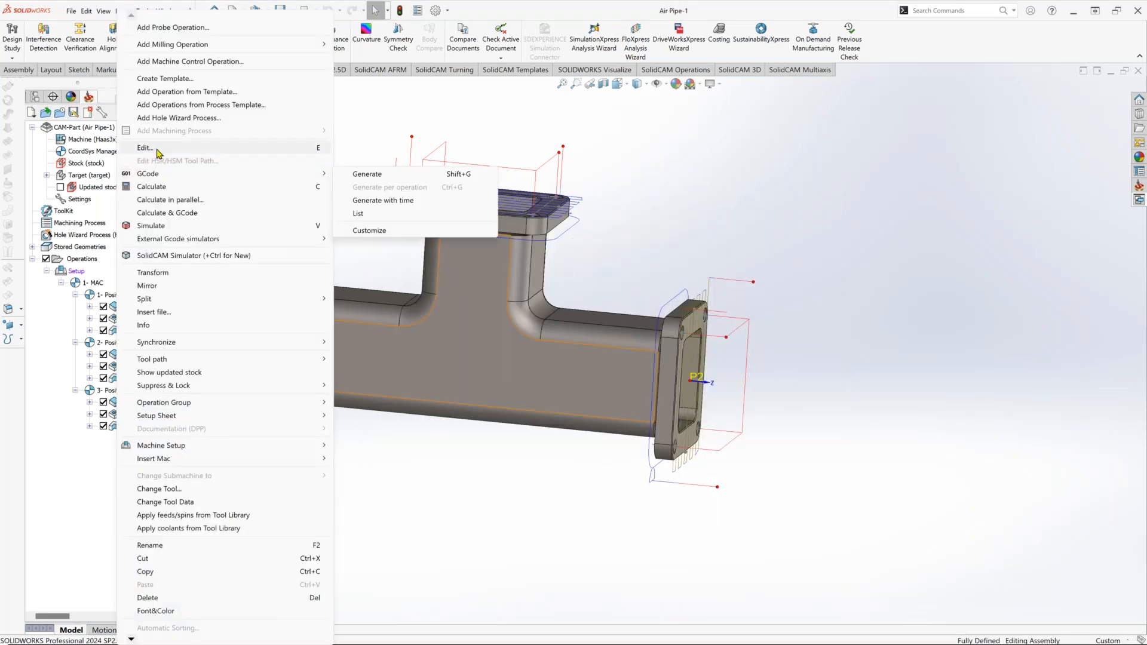
left_click(156, 152)
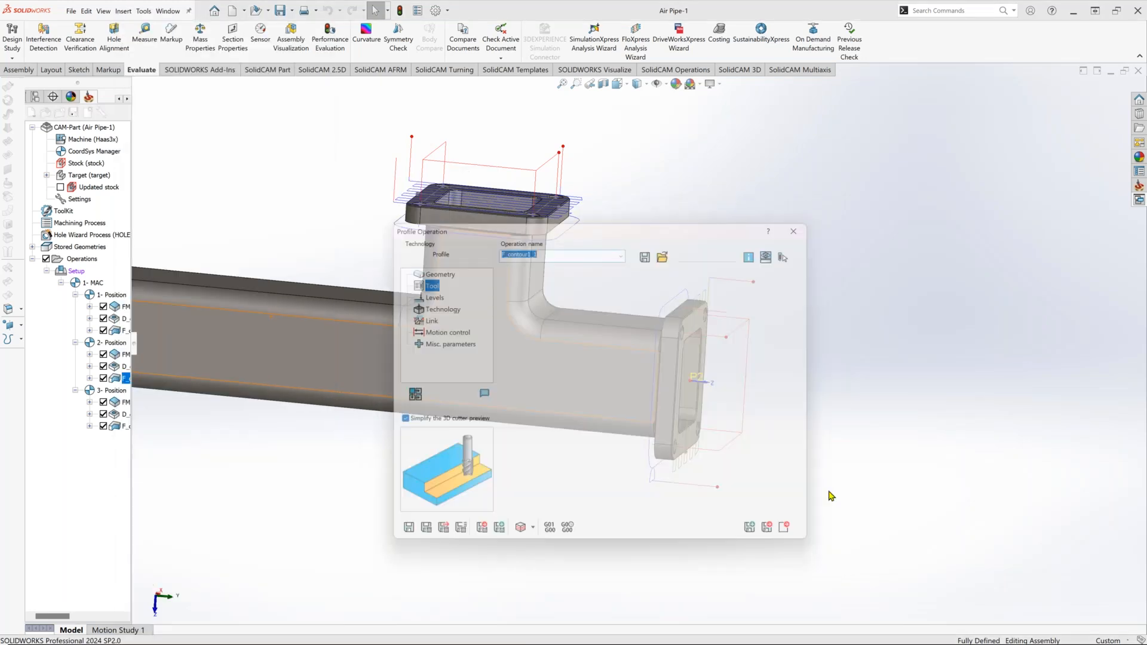
left_click(433, 306)
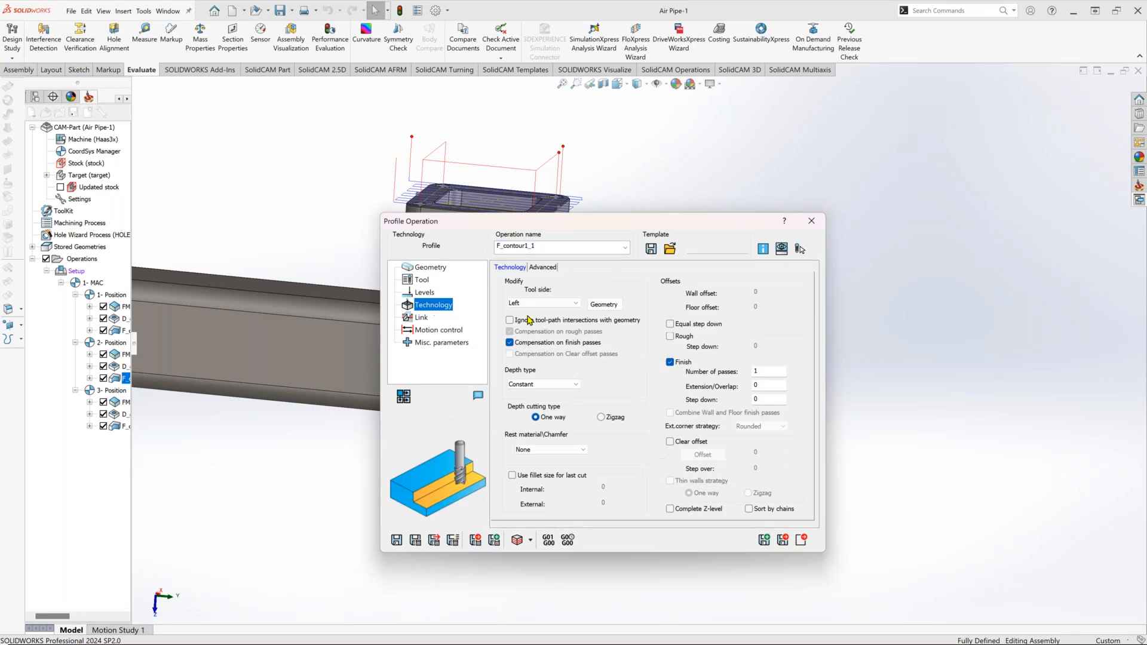
left_click(422, 280)
left_click(567, 470)
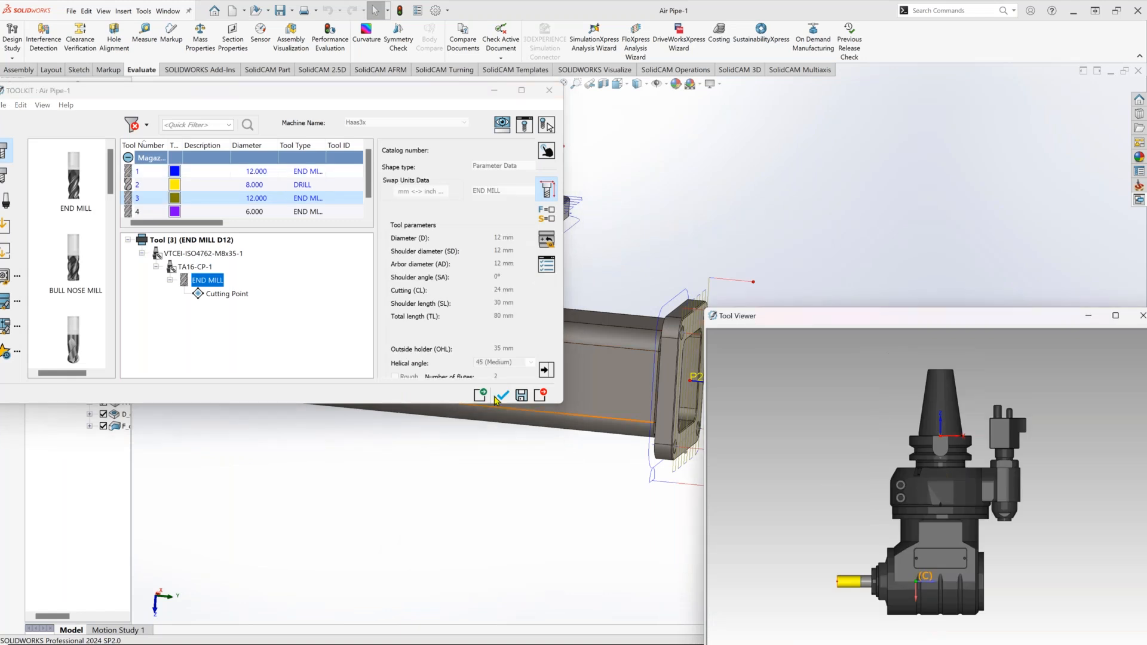
left_click(502, 396)
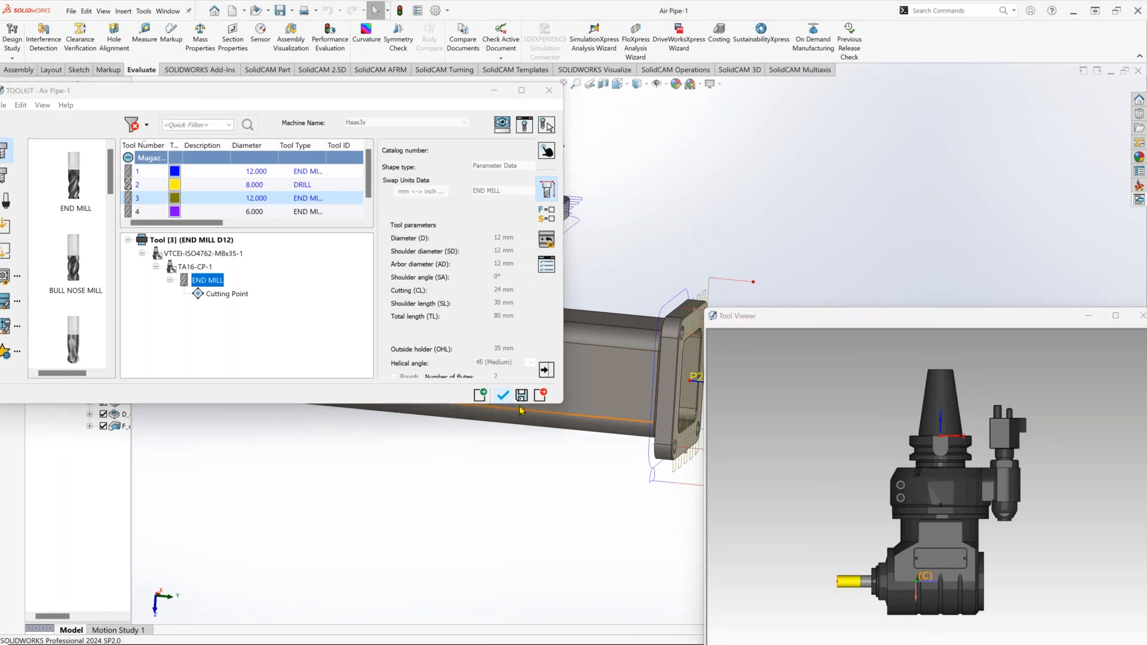
left_click(811, 221)
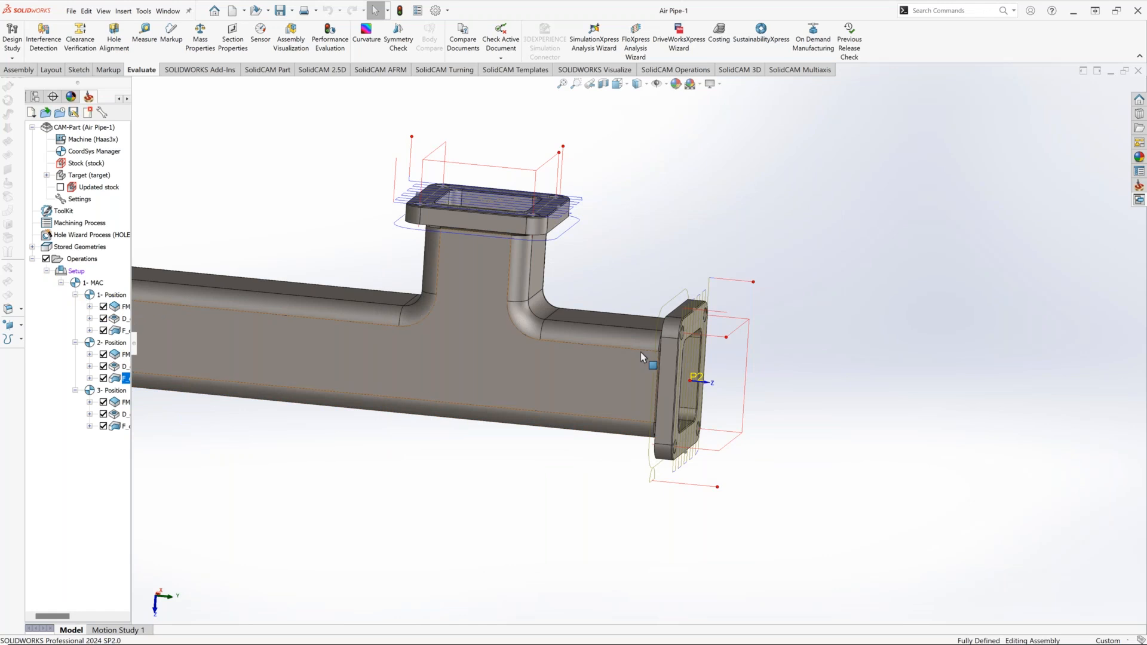
Load the six operations of the 1- Position and 2- Position into the SolidCAM Simulator.
middle_click_drag(656, 314, 652, 317)
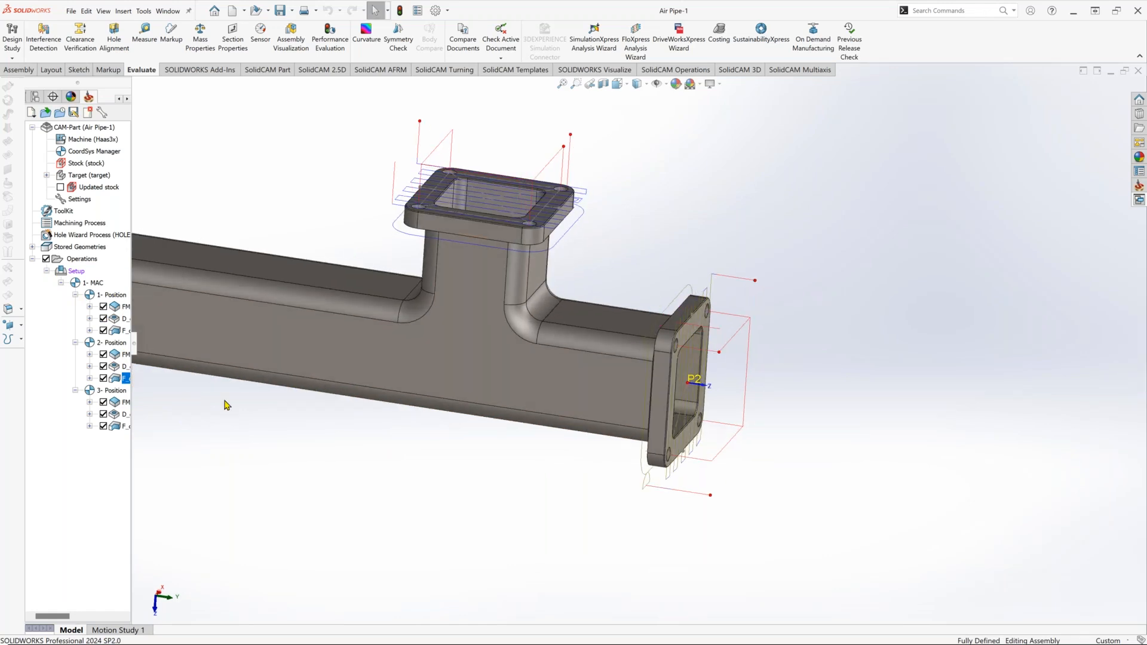
left_click(119, 307)
left_click(121, 380, "shift")
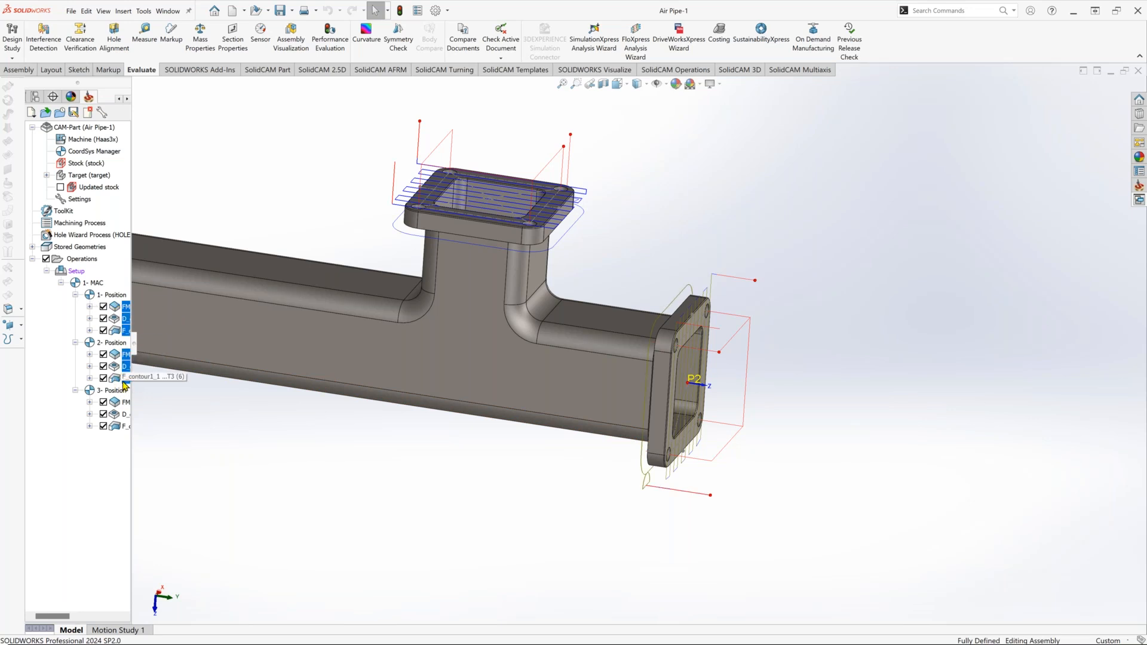
right_click(121, 382)
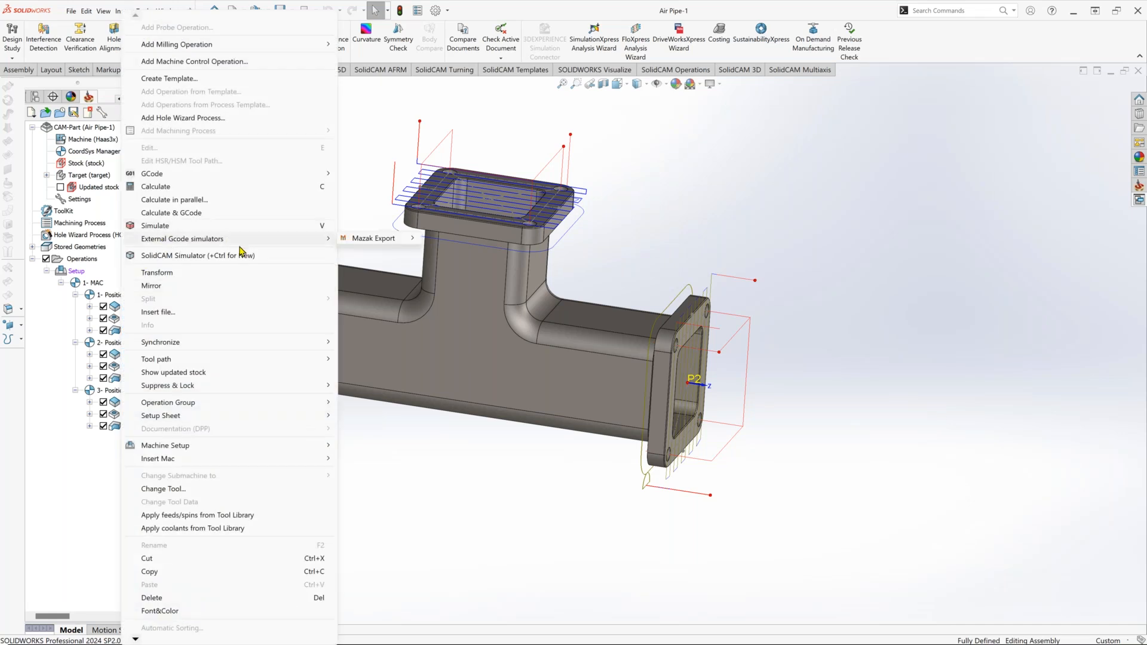
left_click(207, 256)
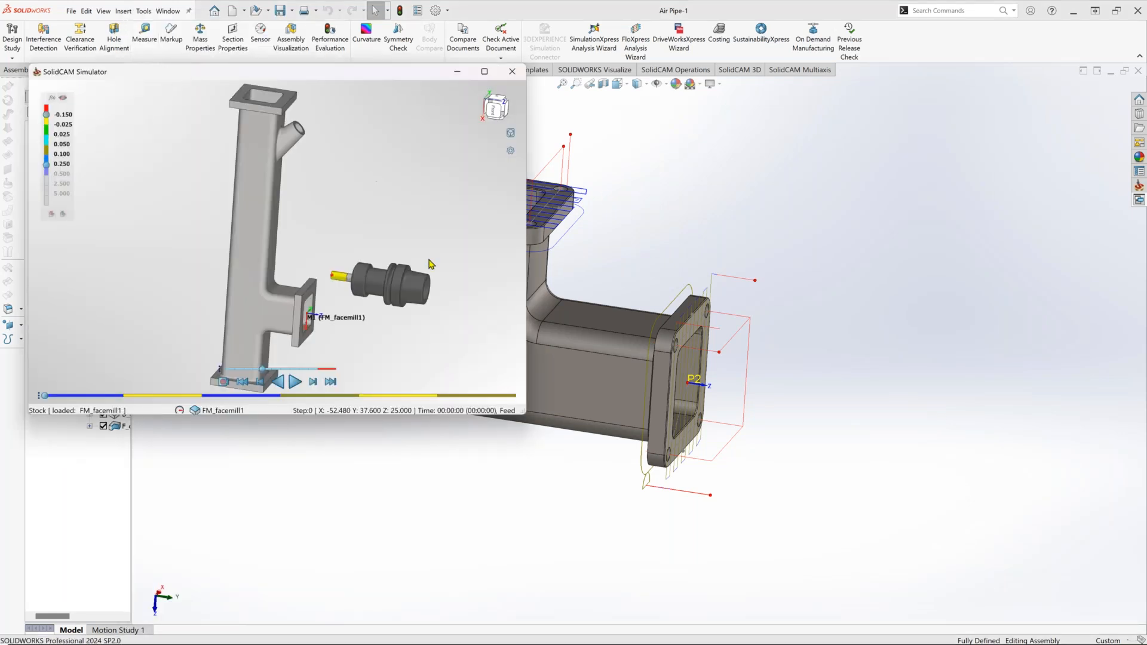
Walk through the first moves of FM_facemill1 on the pipe's upper flange one step at a time.
scroll(409, 261, "up", 3)
middle_click_drag(346, 284, 290, 251)
left_click(313, 382)
left_click(313, 382)
left_click(313, 382)
left_click(314, 382)
left_click(314, 381)
left_click(314, 382)
left_click(315, 382)
left_click(315, 381)
left_click(315, 381)
left_click(315, 381)
left_click(315, 381)
left_click(315, 381)
left_click(315, 381)
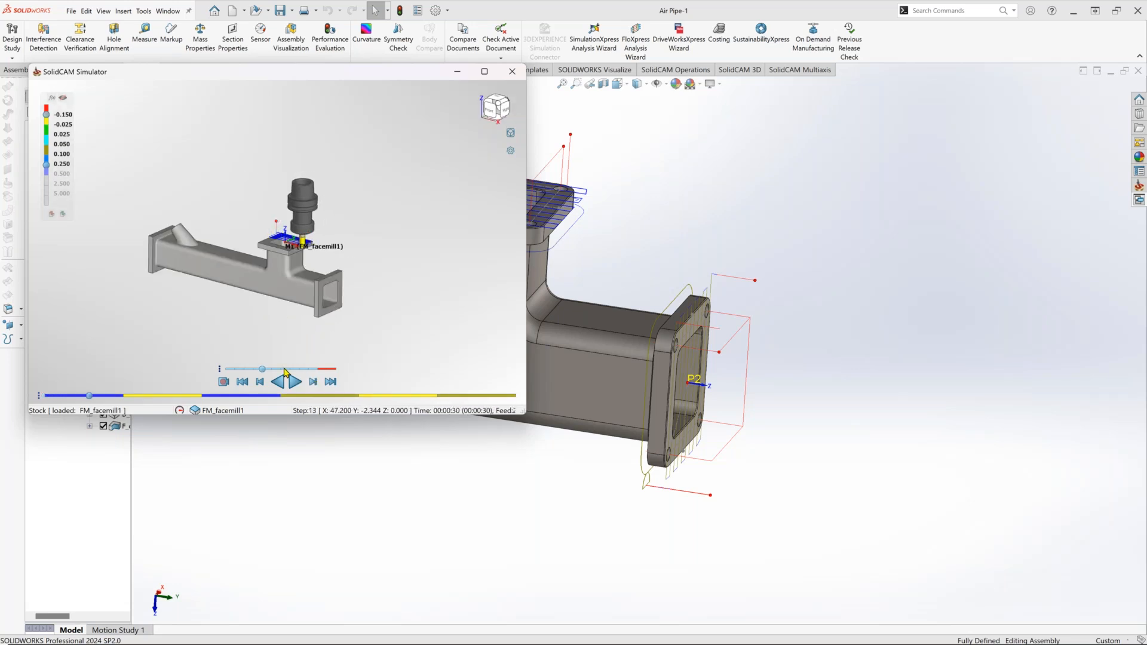
Play the remaining simulation, examine the angle head machining the end flange, and close the simulator.
left_click(294, 382)
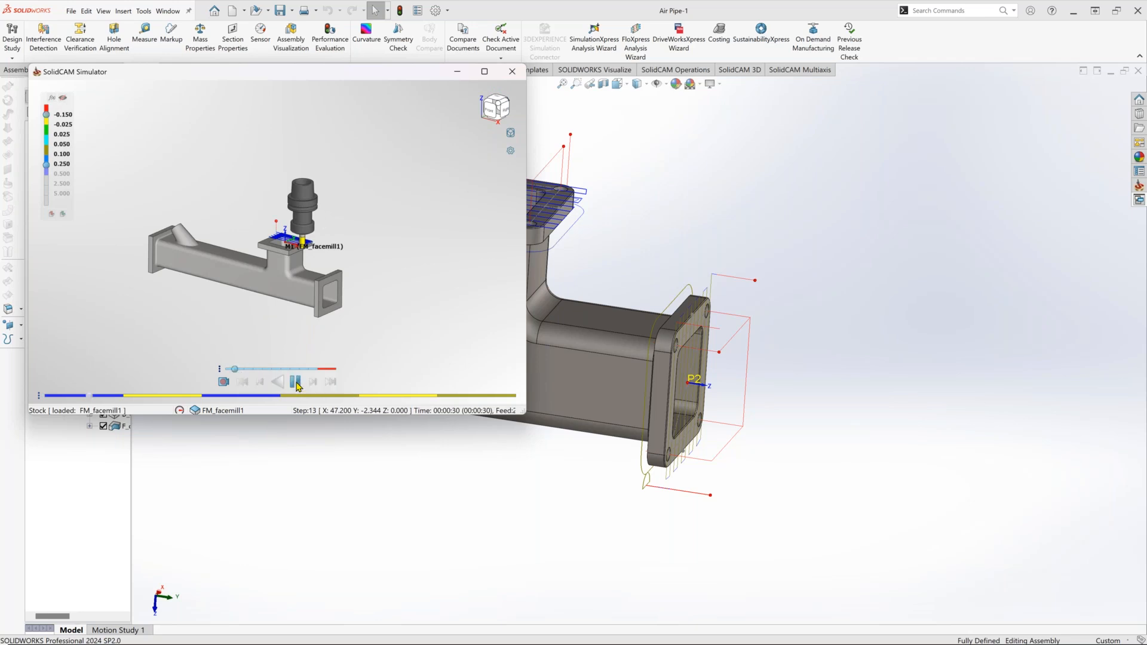
scroll(316, 287, "down", 3)
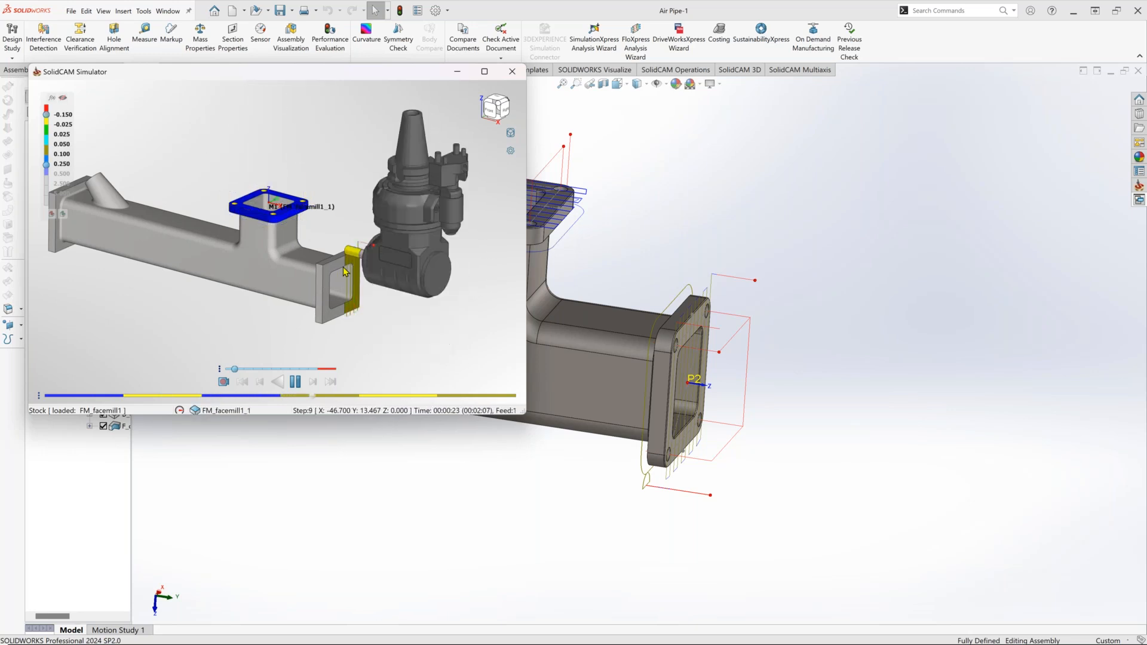
middle_click_drag(317, 272, 366, 266)
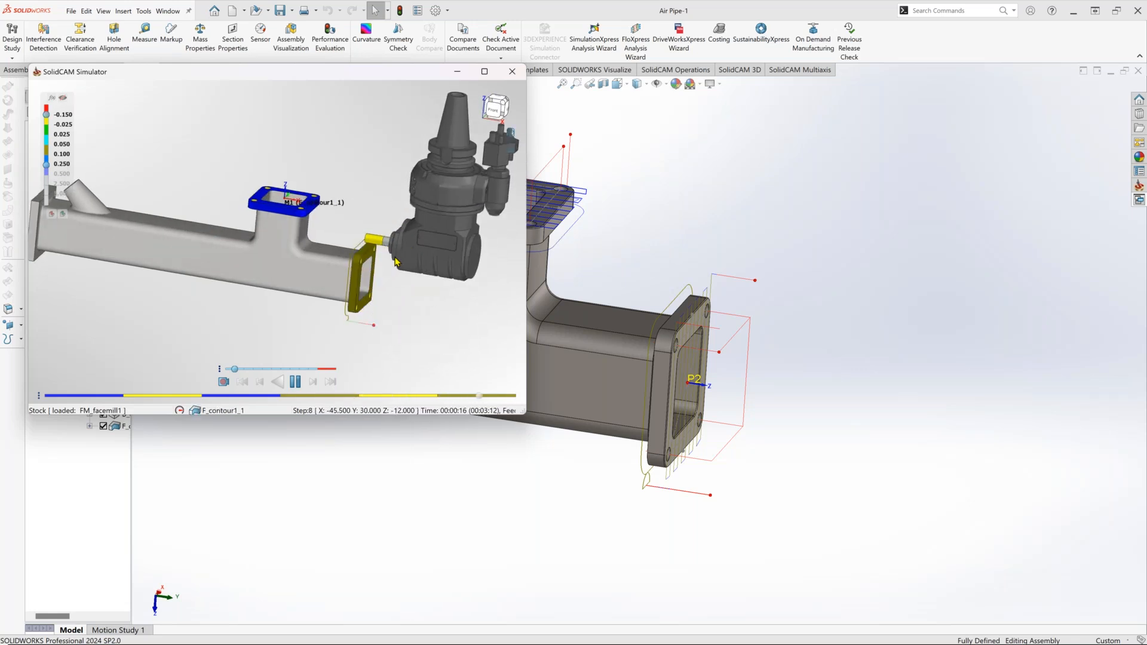
scroll(393, 260, "up", 2)
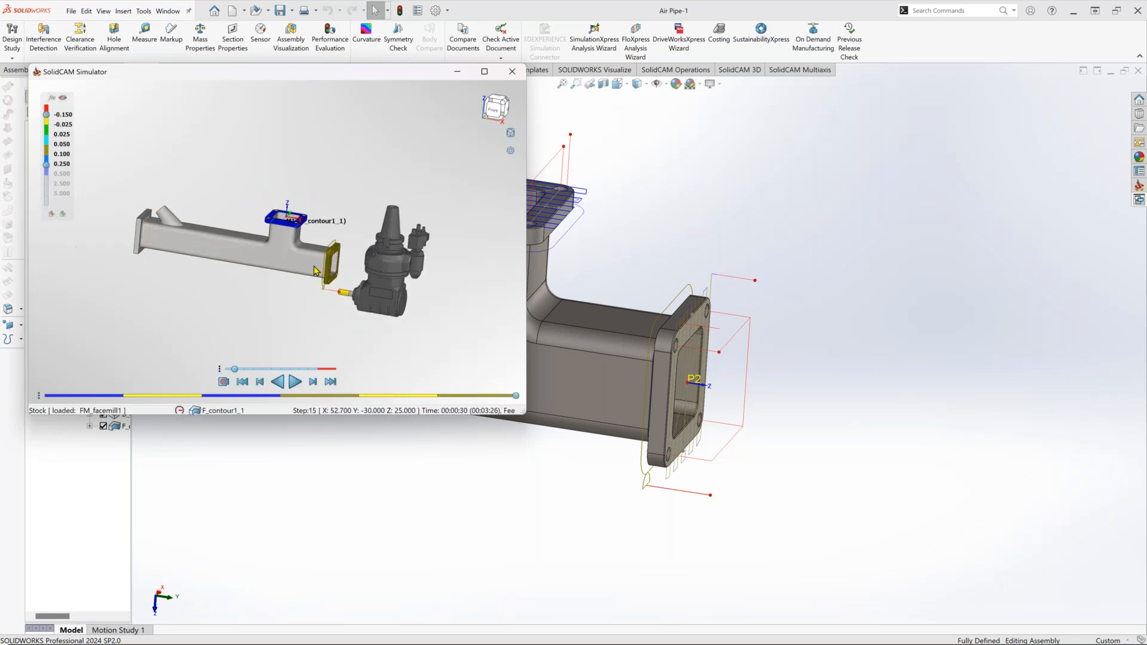
middle_click_drag(318, 262, 368, 209)
left_click(512, 71)
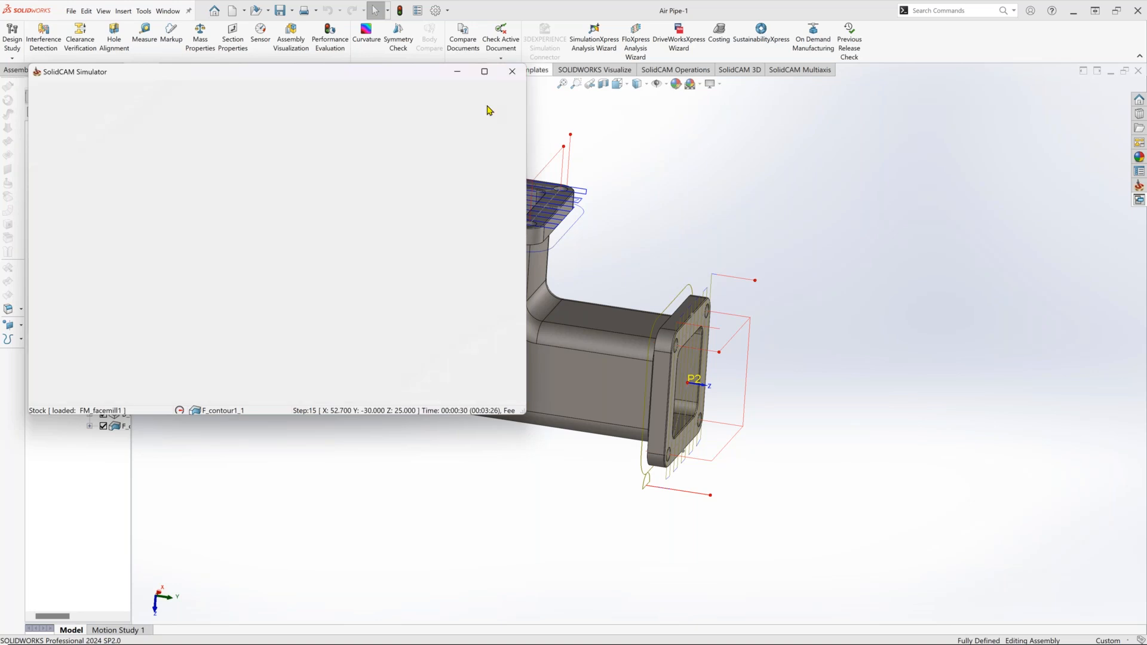
Start the machine simulation of the six operations from the 1- Position and 2- Position.
right_click(127, 359)
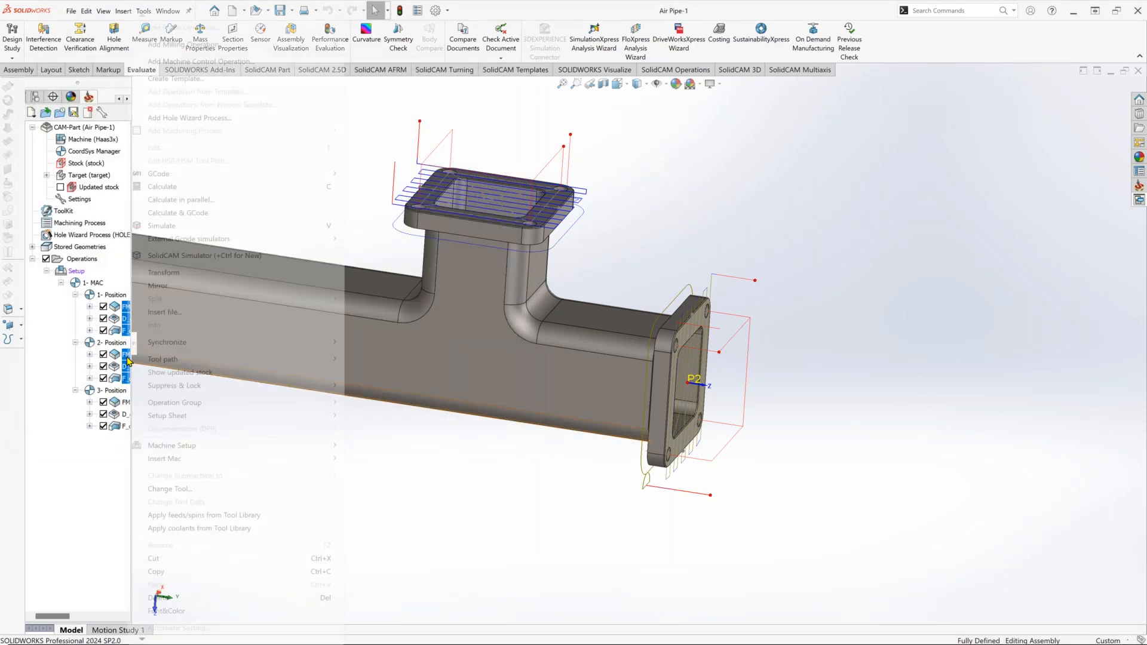
left_click(184, 227)
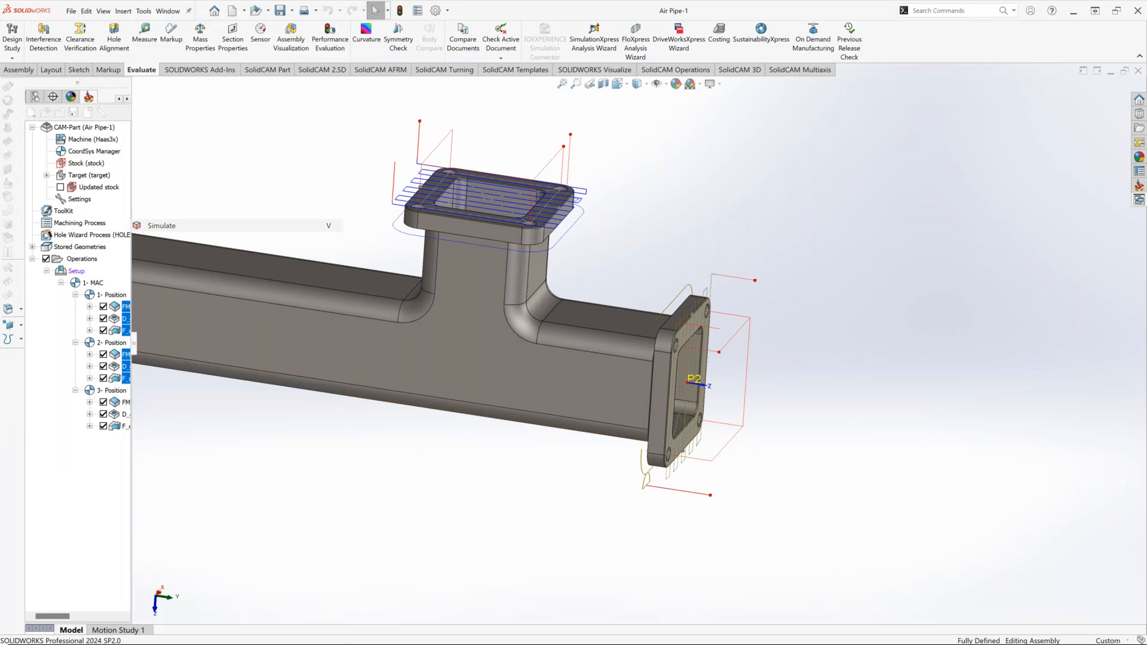
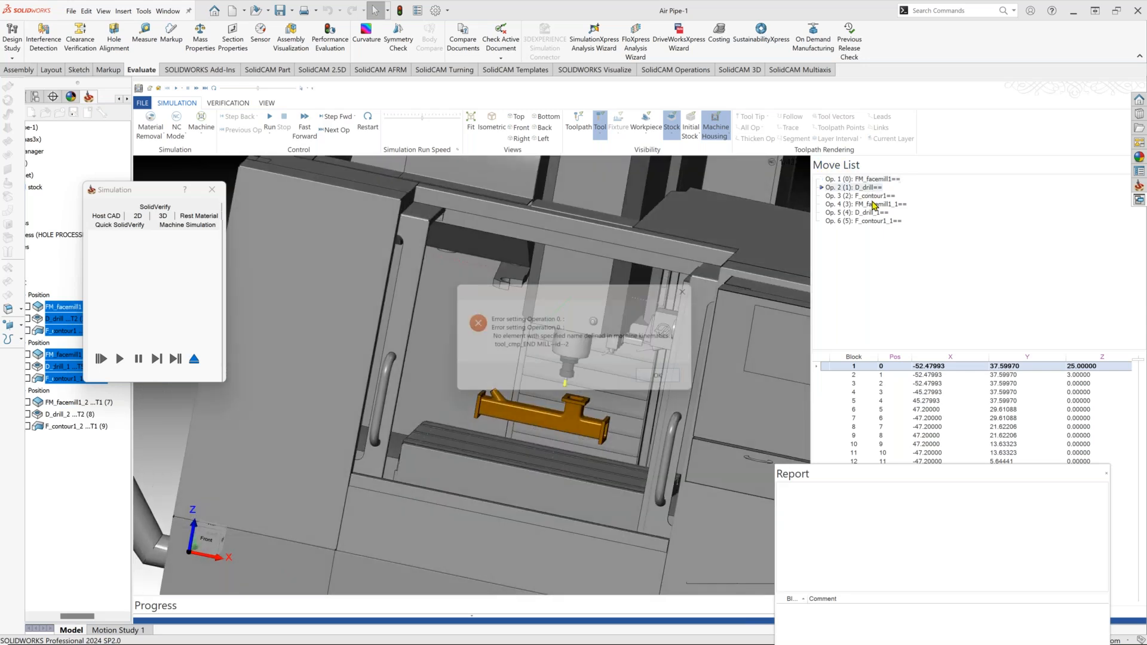
left_click(656, 380)
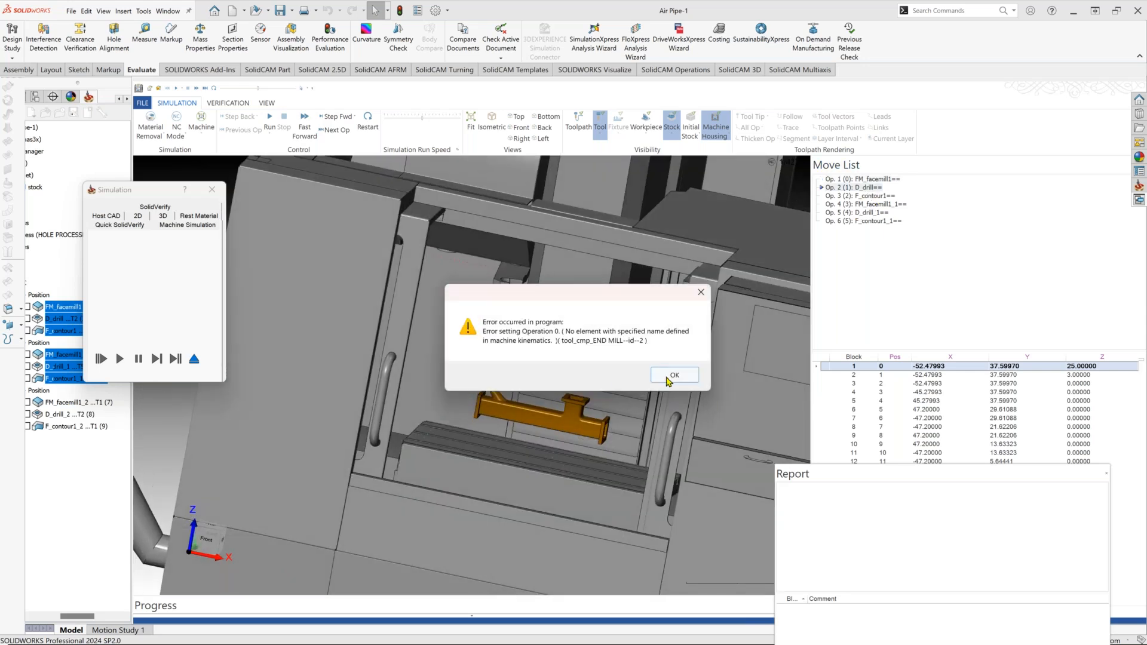
left_click(669, 378)
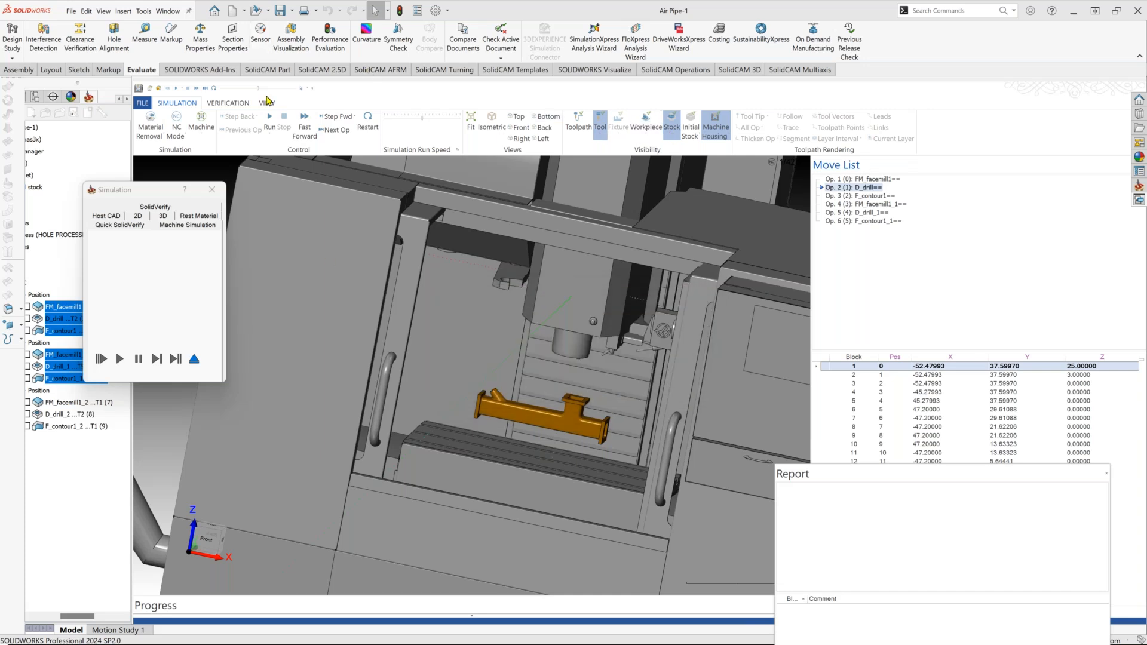
Run the machine simulation, inspect the angle head and the machined flanges up close, and exit the simulation.
left_click(269, 119)
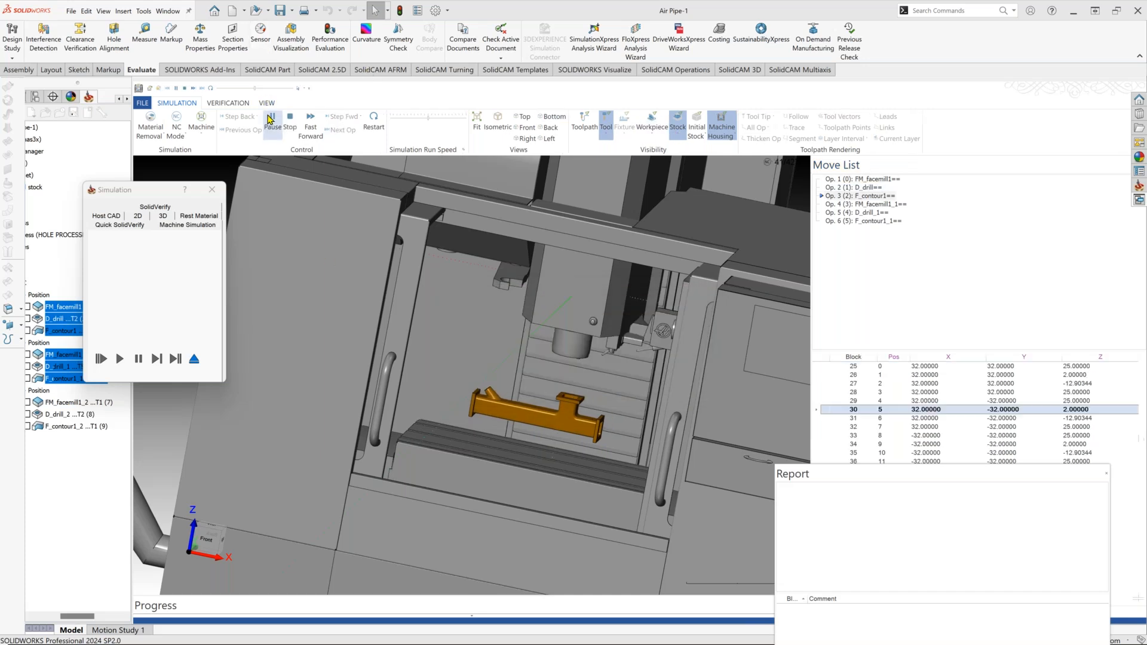
scroll(520, 418, "up", 5)
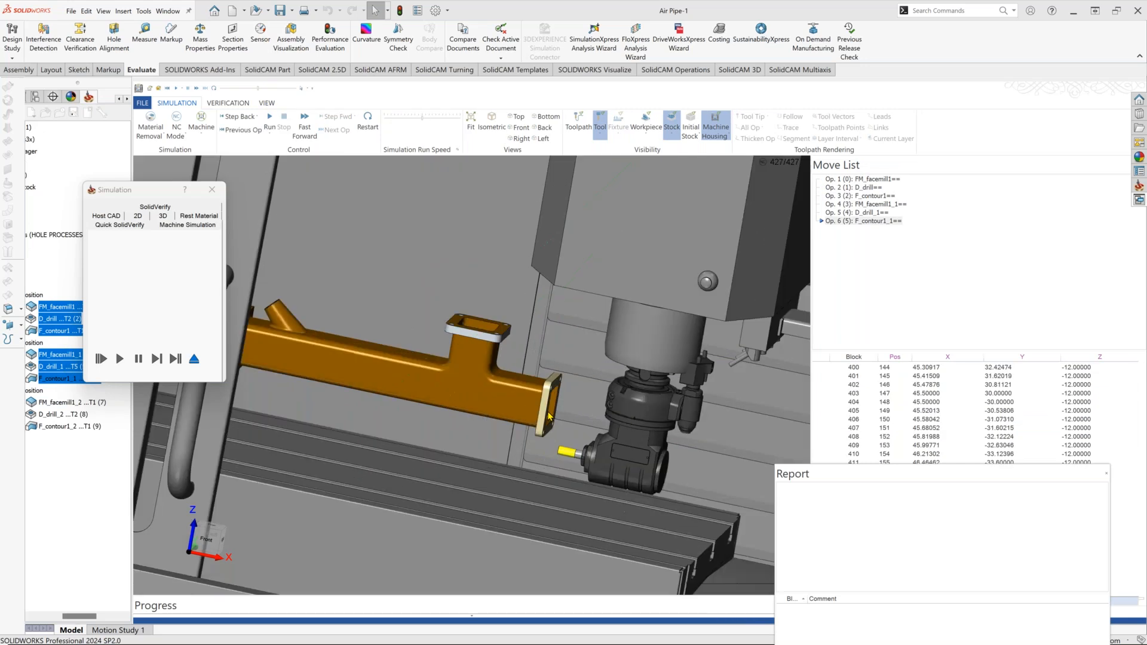
middle_click_drag(549, 413, 473, 283)
middle_click_drag(487, 378, 514, 367)
left_click(193, 358)
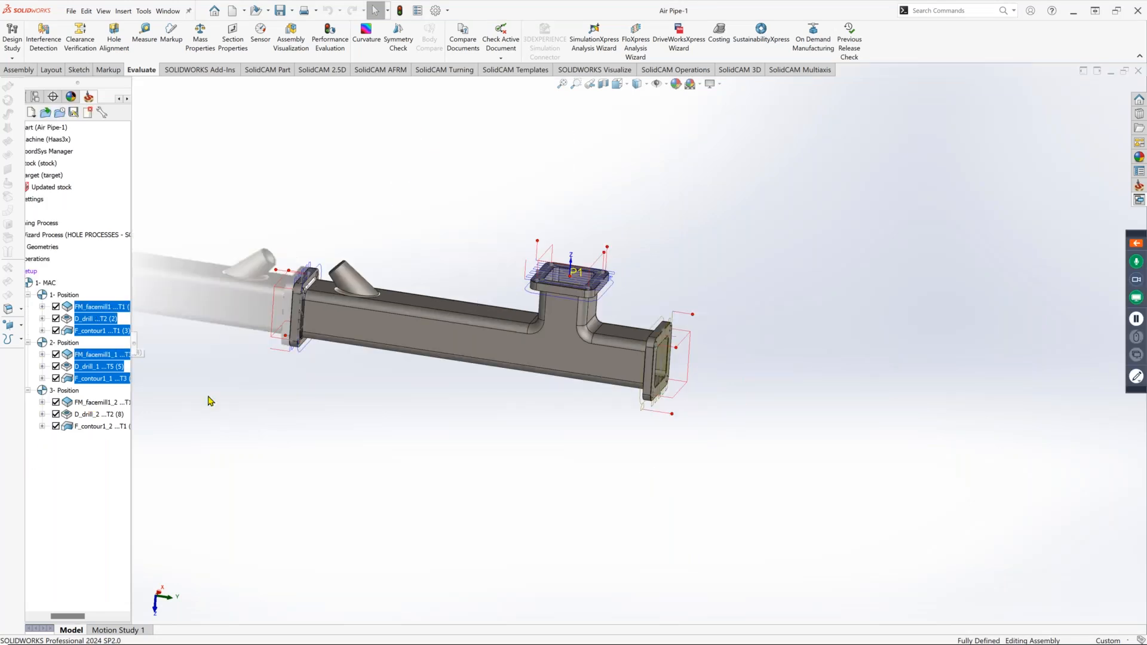
Open the part's tool kit and duplicate tool 3, the 12 mm end mill mounted in the angle head.
left_click(94, 403)
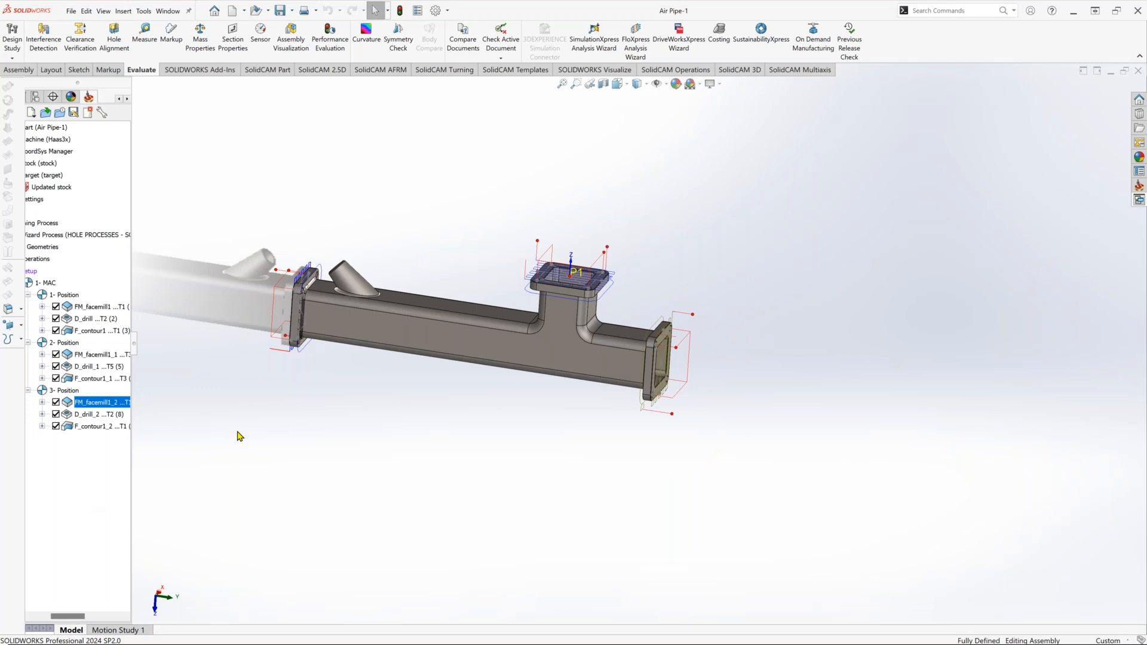
scroll(342, 288, "down", 3)
middle_click_drag(362, 302, 418, 344)
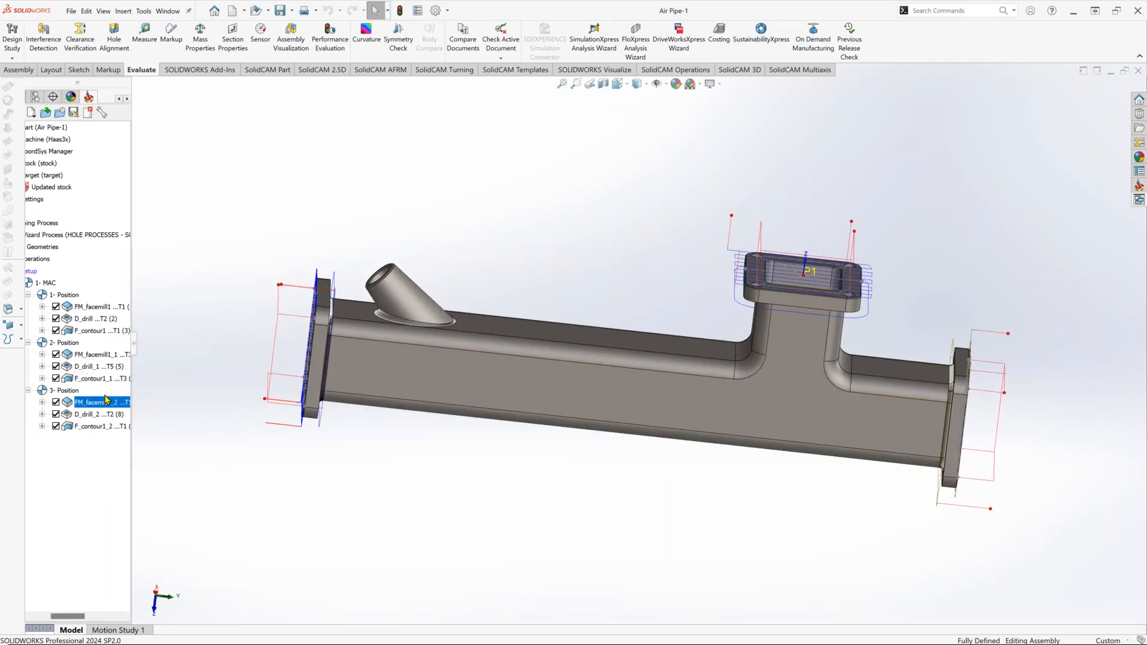
scroll(43, 210, "up", 3)
left_click(60, 211)
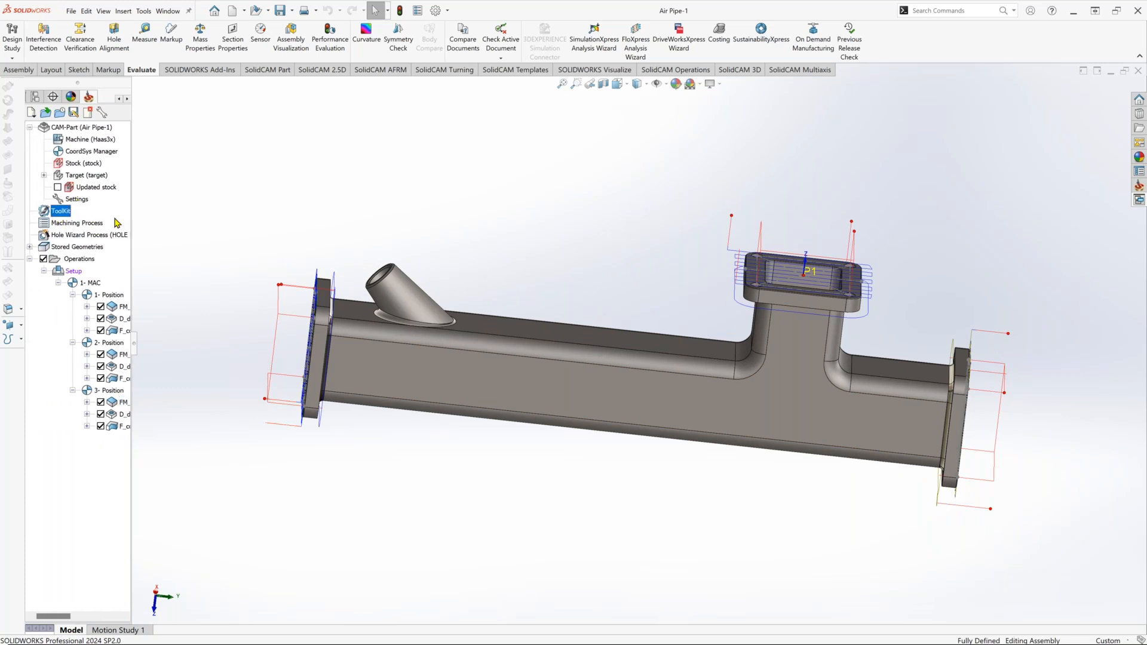
double_click(61, 212)
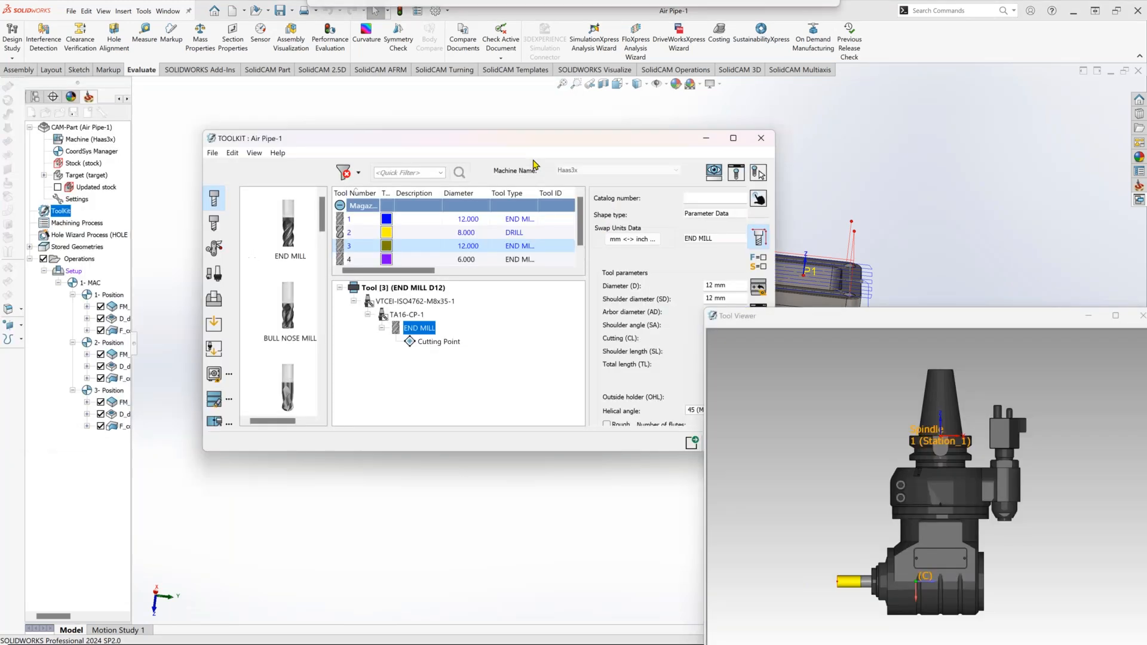
right_click(351, 249)
left_click(410, 417)
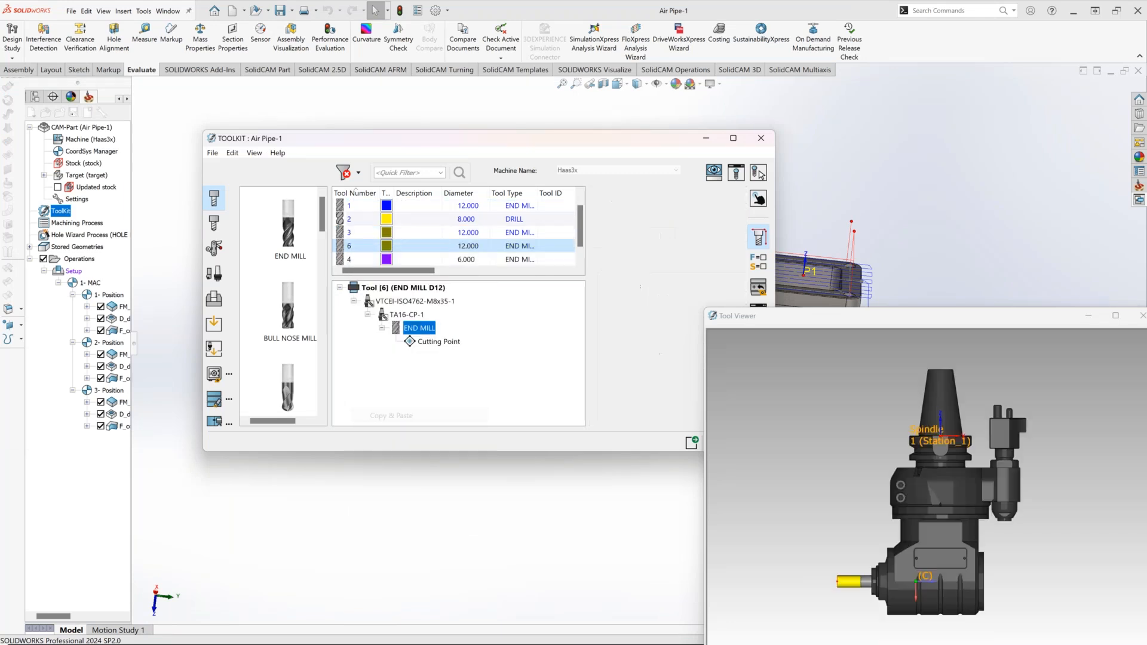
Rotate the TA16-CP-1 angle head of the copied end mill by setting its mounting rotation Rz to 180.
left_click(407, 315)
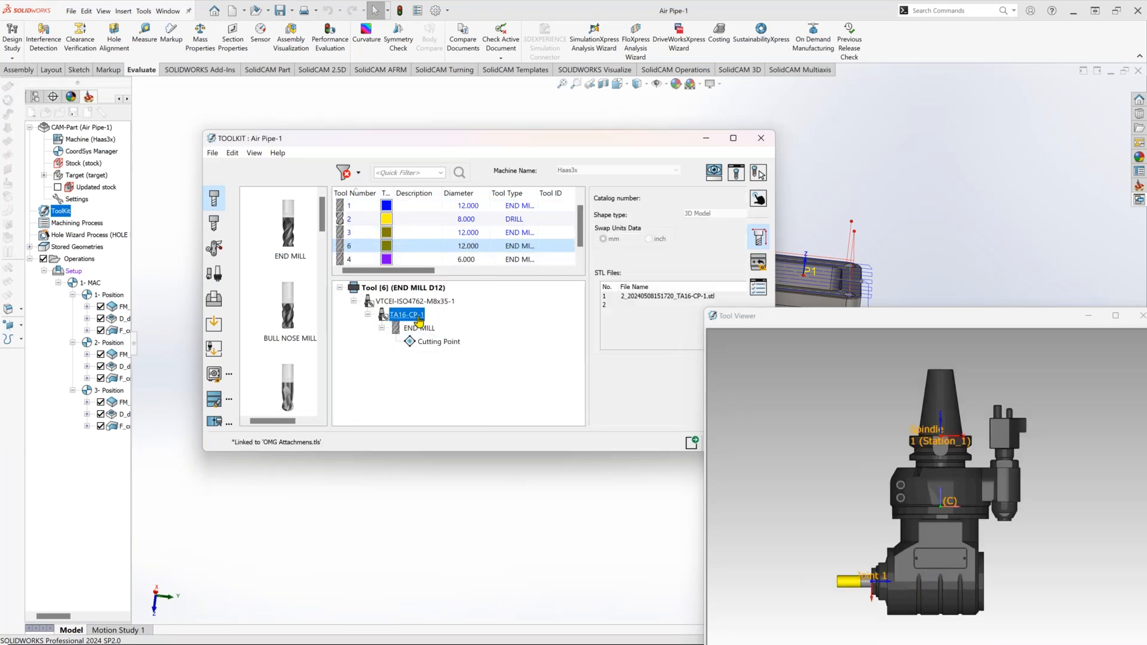
left_click(759, 263)
left_click_drag(591, 144, 461, 149)
left_click_drag(645, 240, 819, 245)
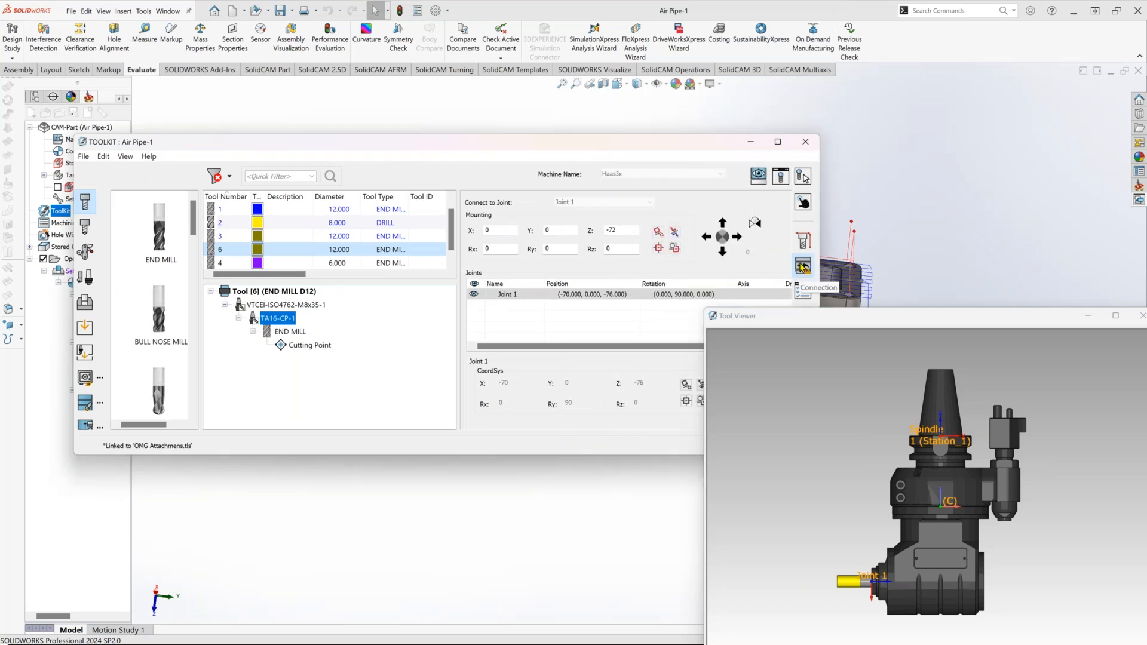
double_click(620, 249)
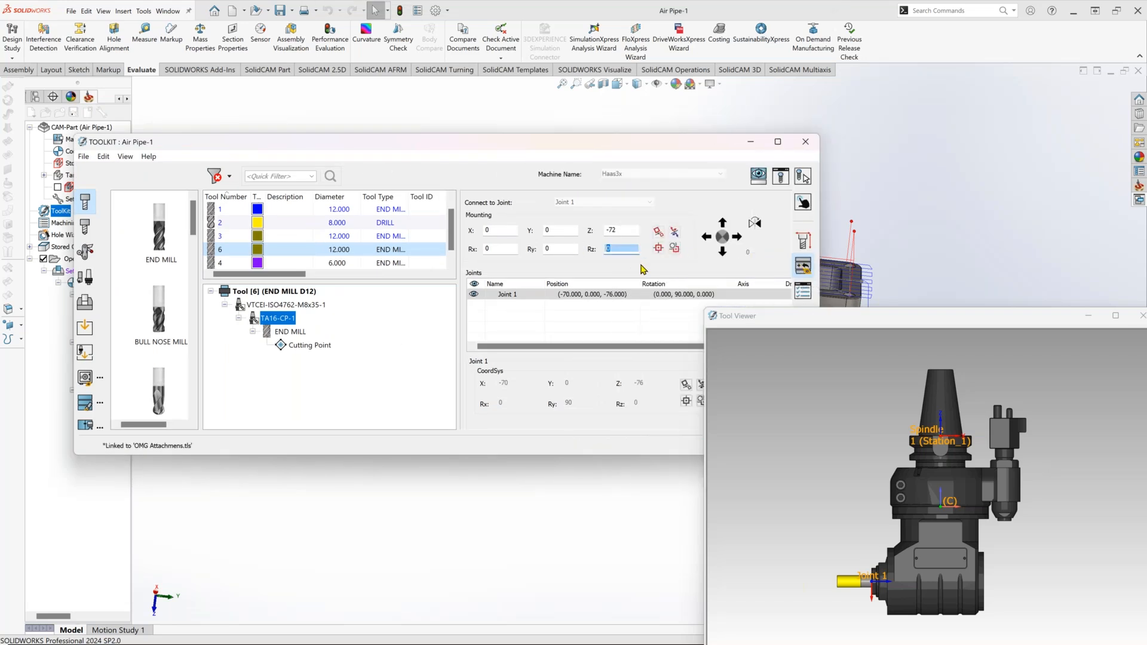
left_click(561, 249)
left_click(888, 412)
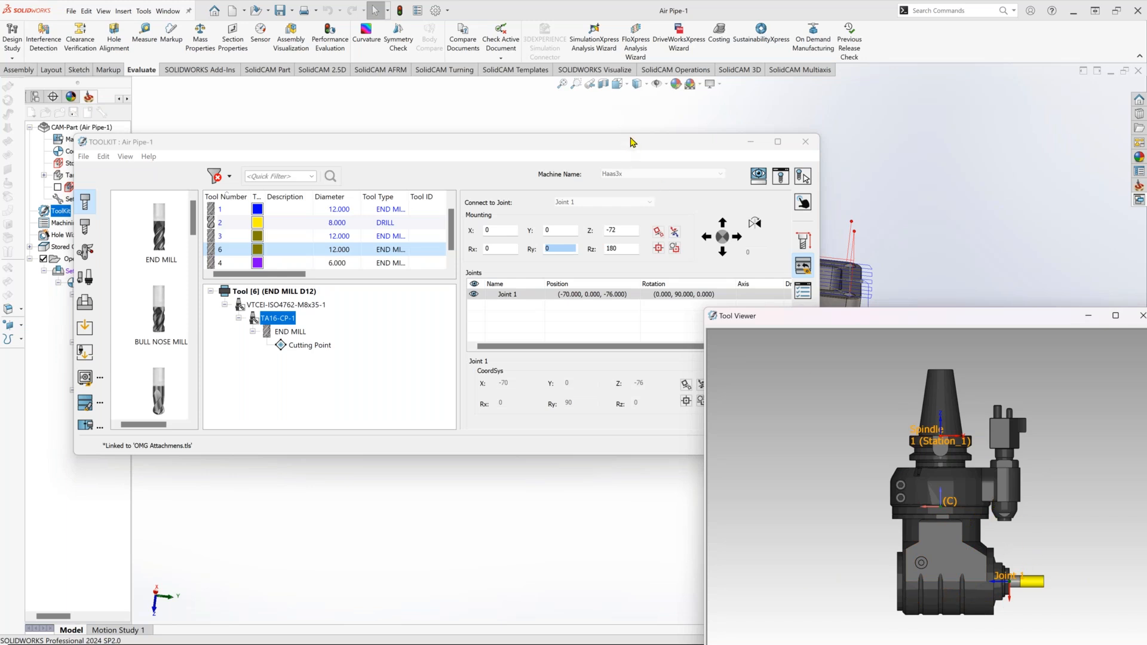
Duplicate tool 5, the 8 mm drill mounted in the angle head.
left_click_drag(632, 142, 604, 121)
scroll(202, 235, "down", 1)
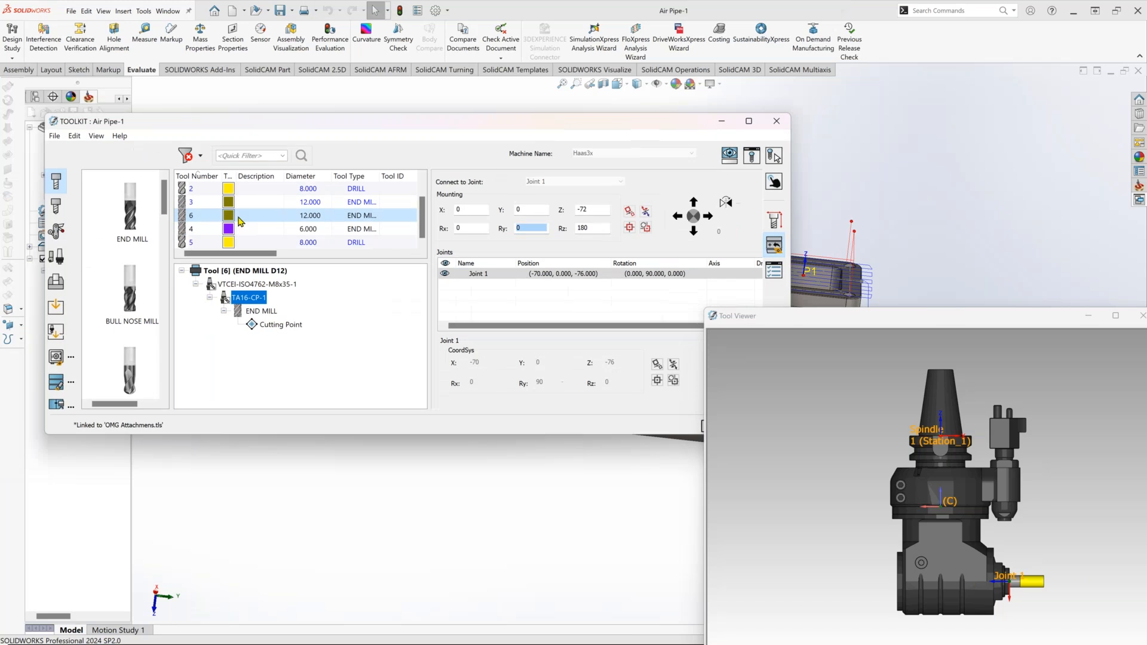
left_click(203, 242)
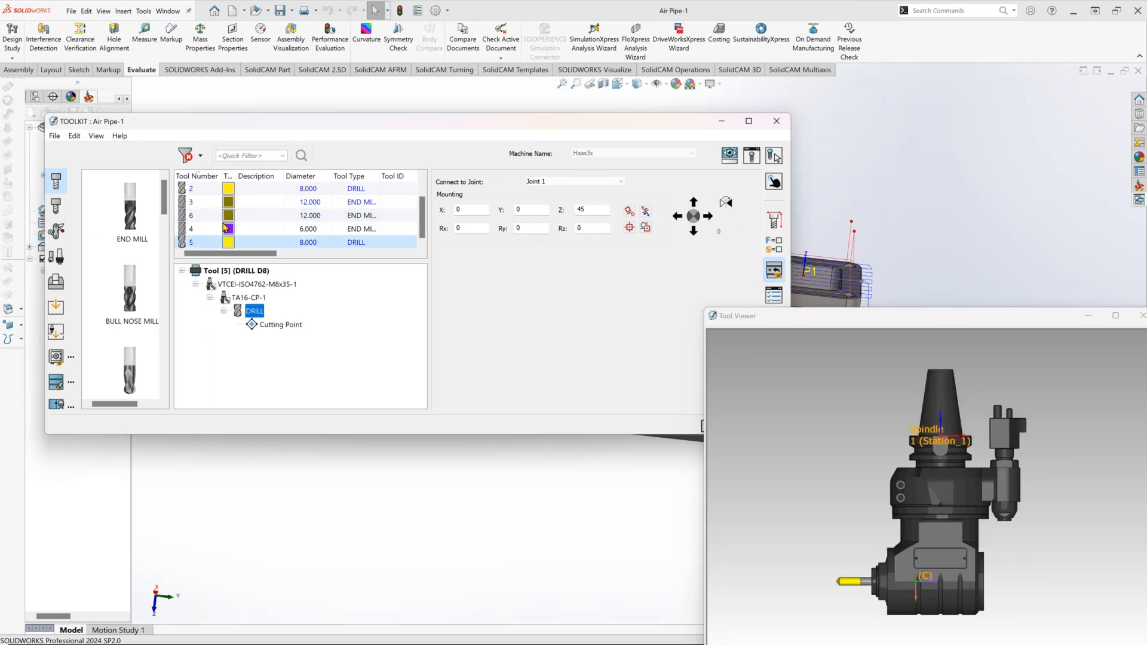
right_click(211, 242)
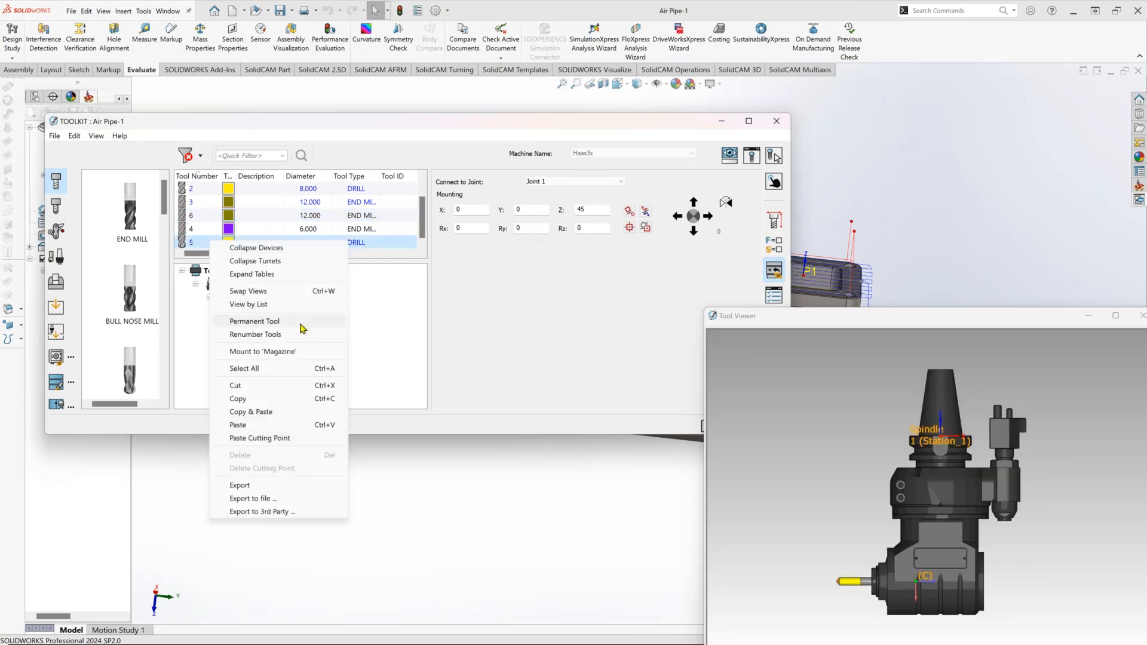
left_click(267, 417)
Set the mounting rotation Rz of the copied drill's TA16-CP-1 angle head to 180, then save and exit the tool kit.
left_click(249, 297)
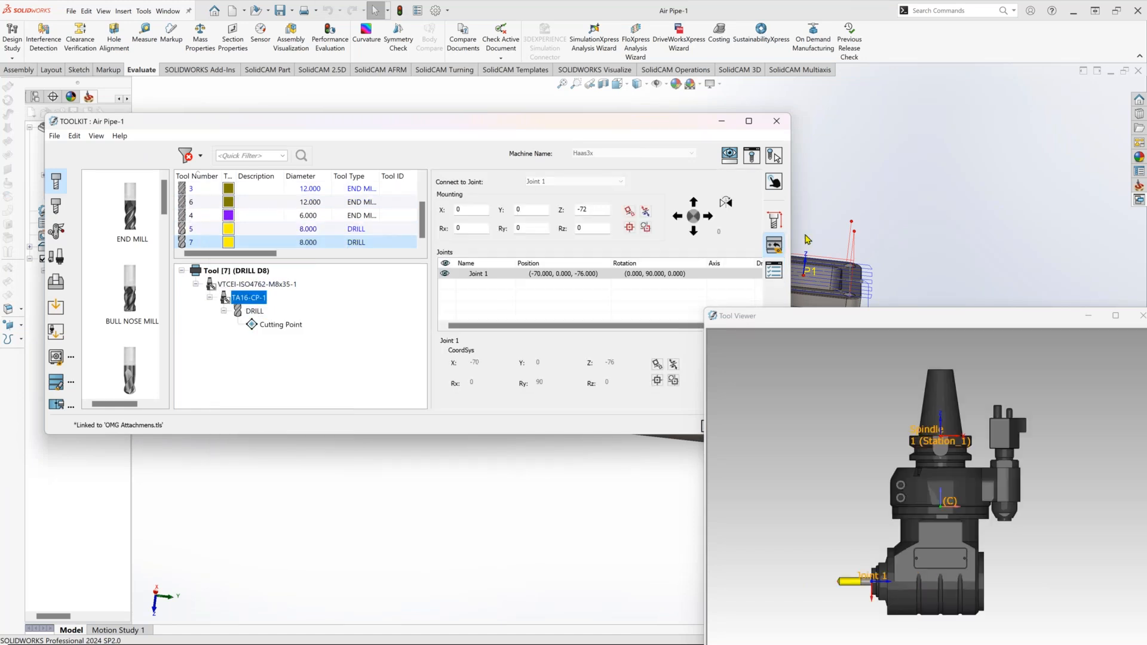
left_click(601, 228)
left_click(520, 230)
middle_click_drag(863, 392, 946, 551)
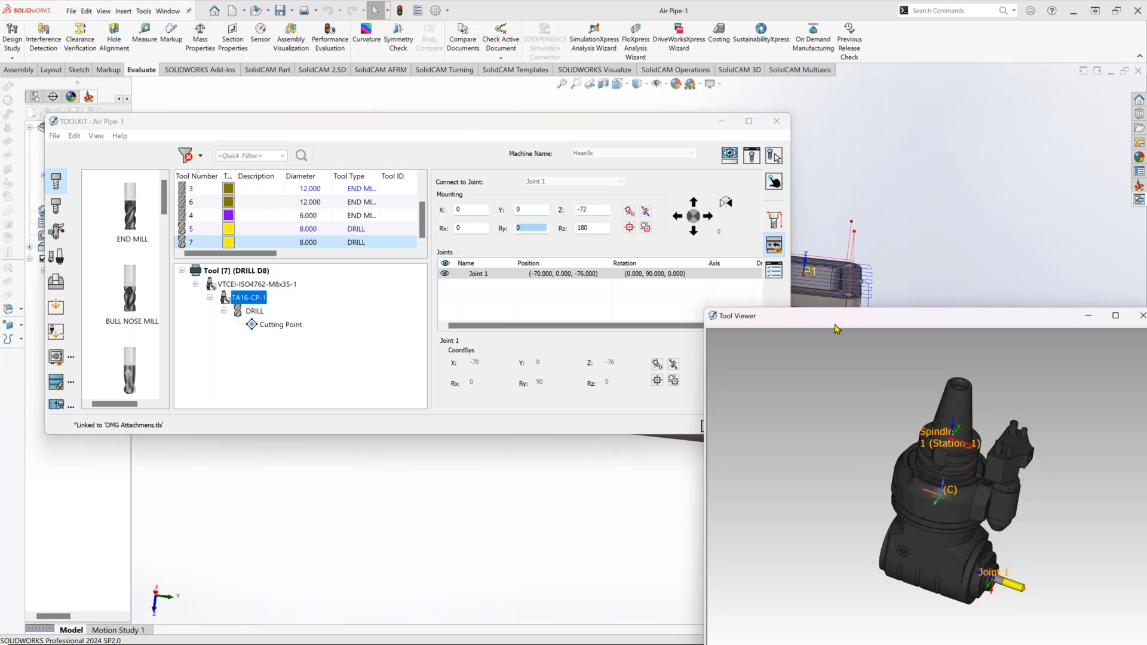
left_click_drag(837, 316, 1028, 325)
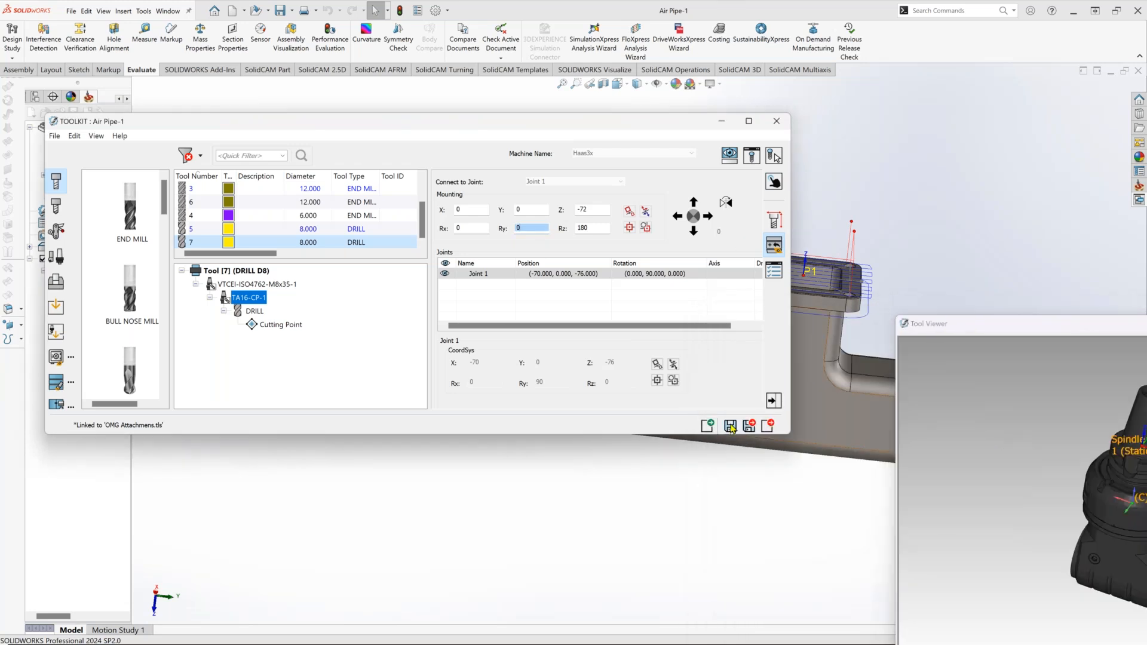
left_click(750, 428)
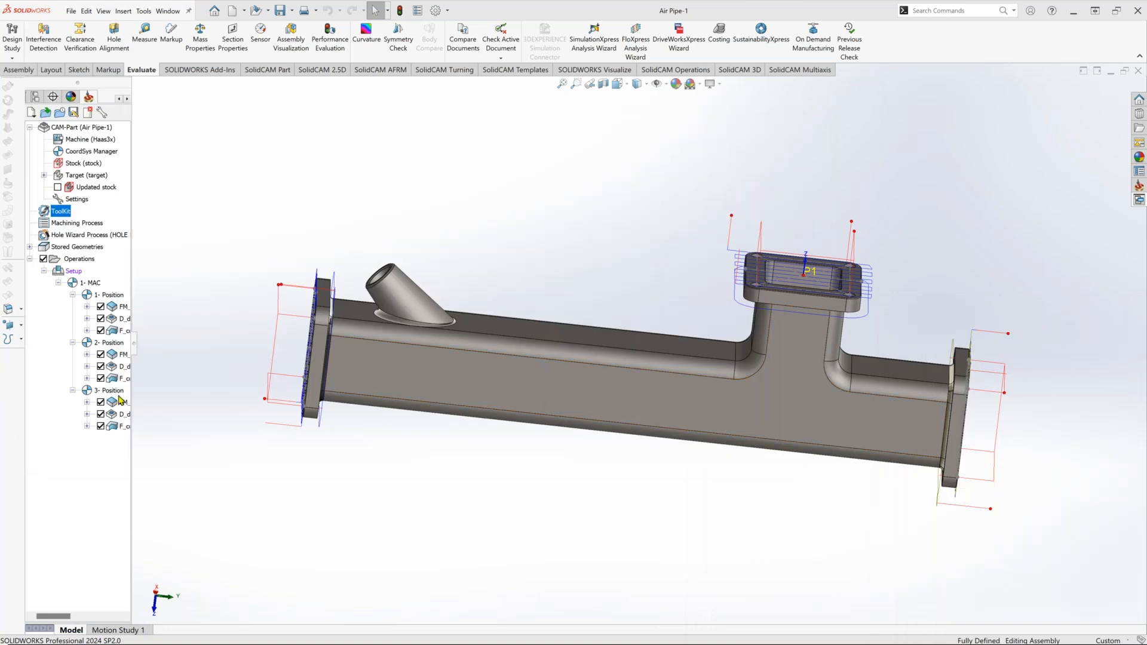
Assign tool 6, the rotated angle head end mill, to FM_facemill1_2 and recalculate it, accepting the upper level above the CoordSys level.
double_click(119, 401)
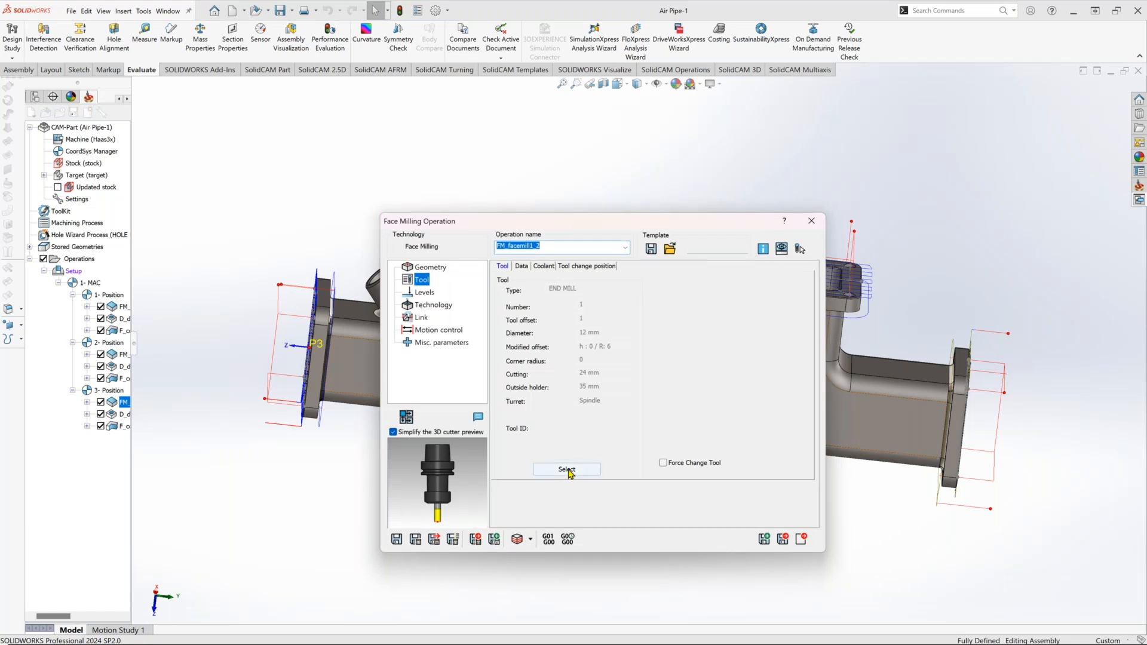
left_click(568, 470)
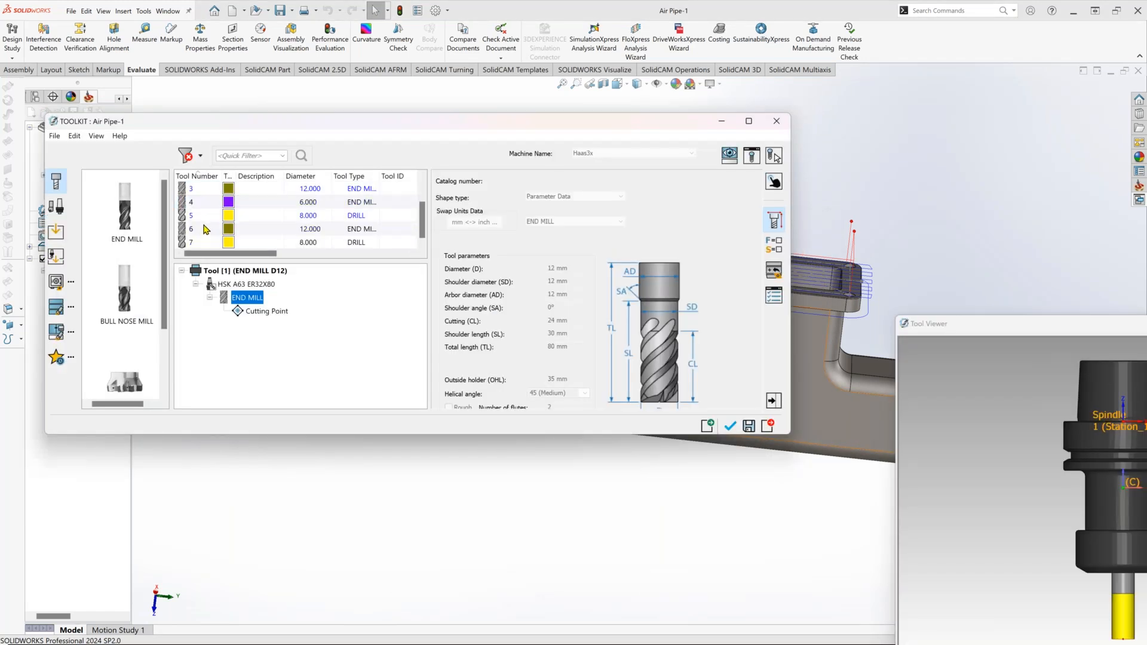
left_click(205, 229)
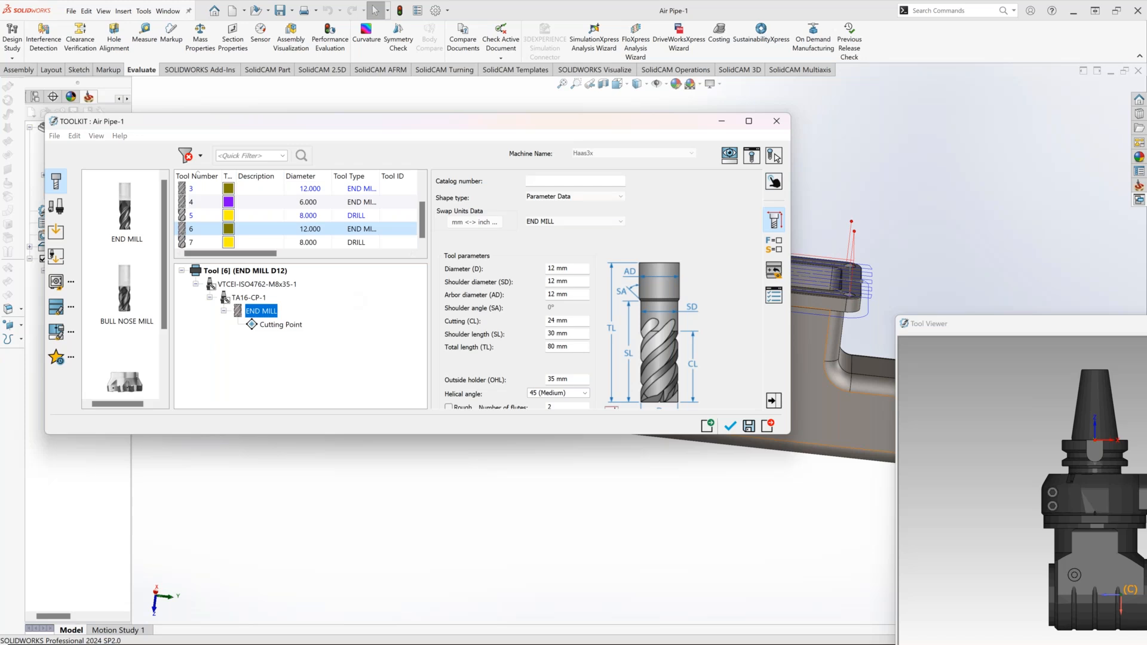
left_click(1042, 461)
left_click_drag(1101, 341, 970, 170)
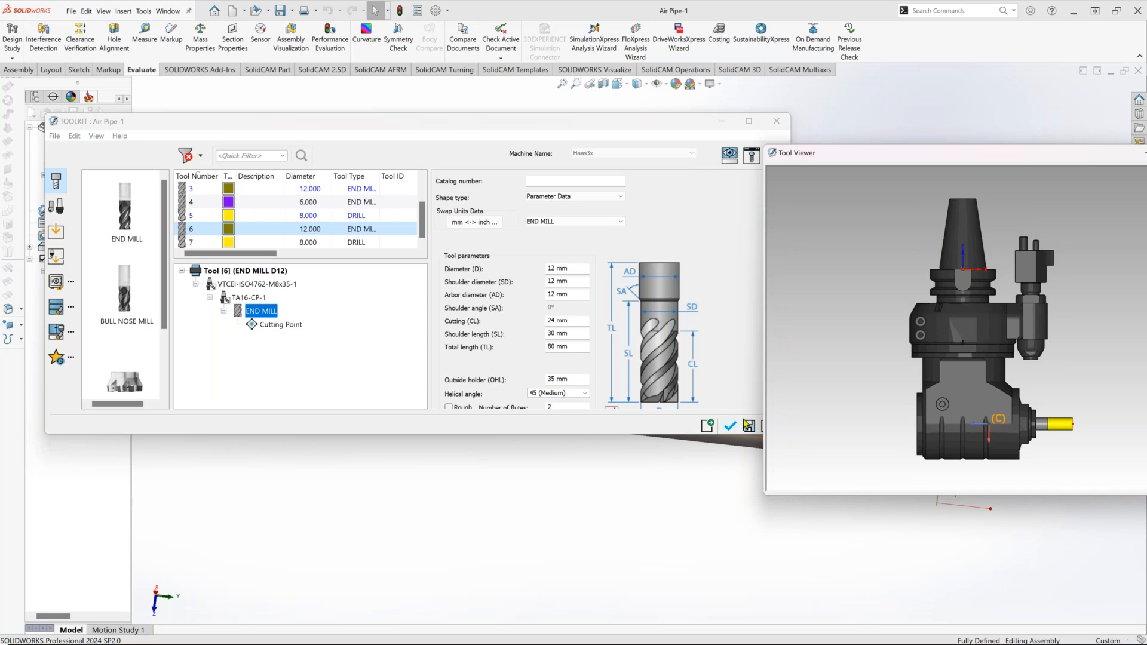
left_click(730, 427)
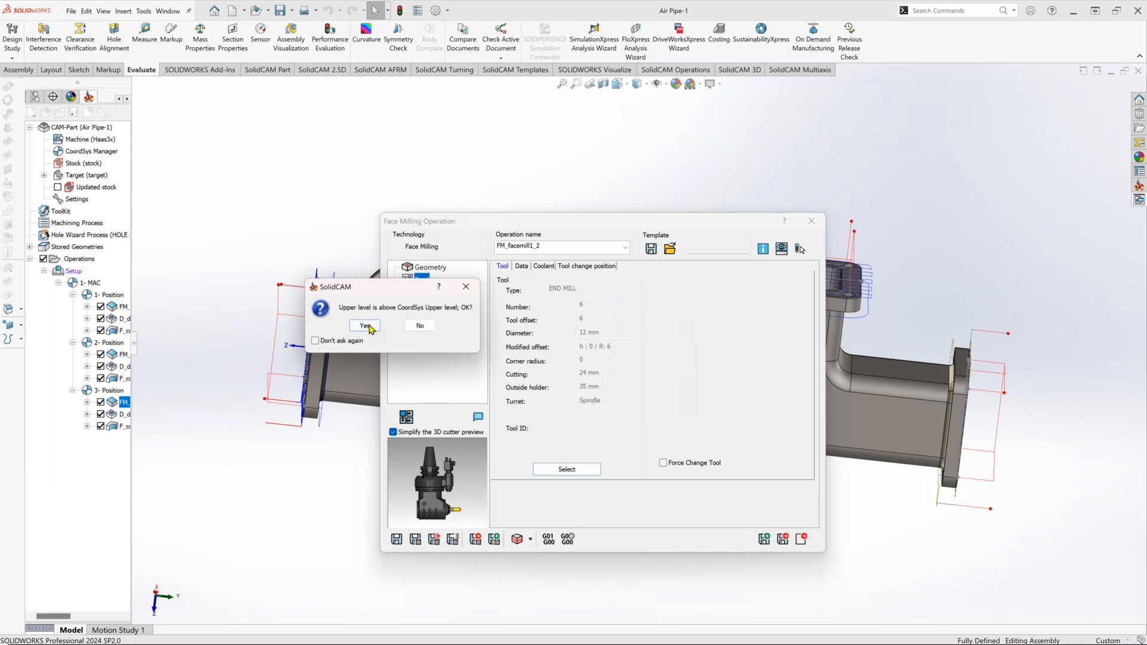
left_click(364, 325)
Assign tool 7, the rotated angle head 8 mm drill, to the D_drill_2 operation and recalculate it.
left_click(114, 414)
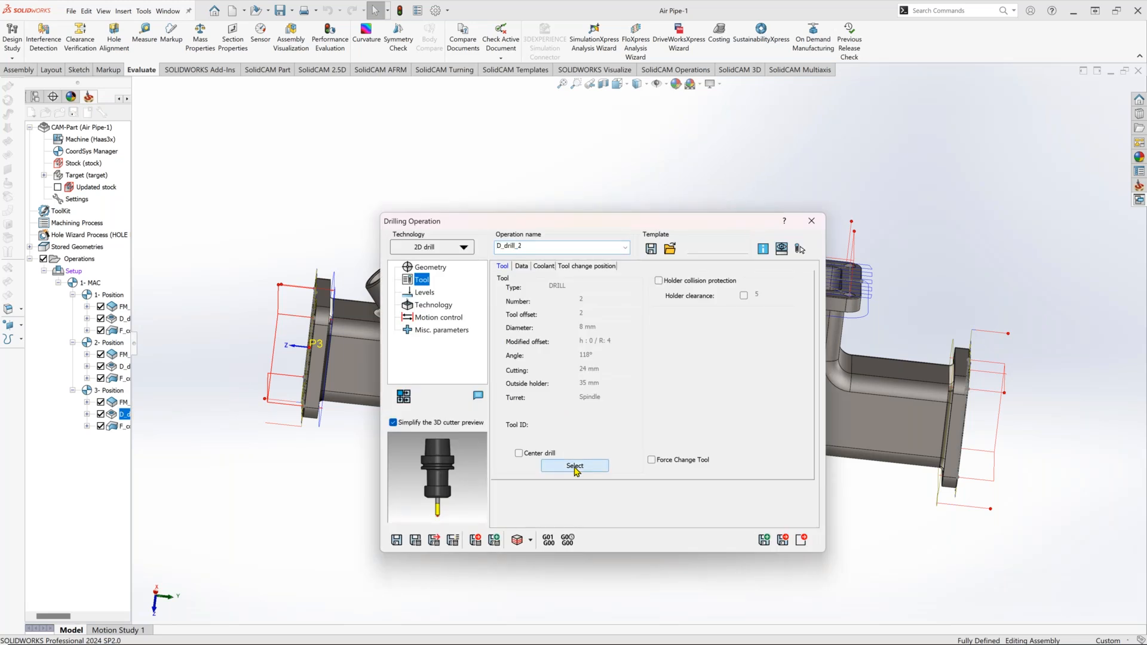
left_click(575, 466)
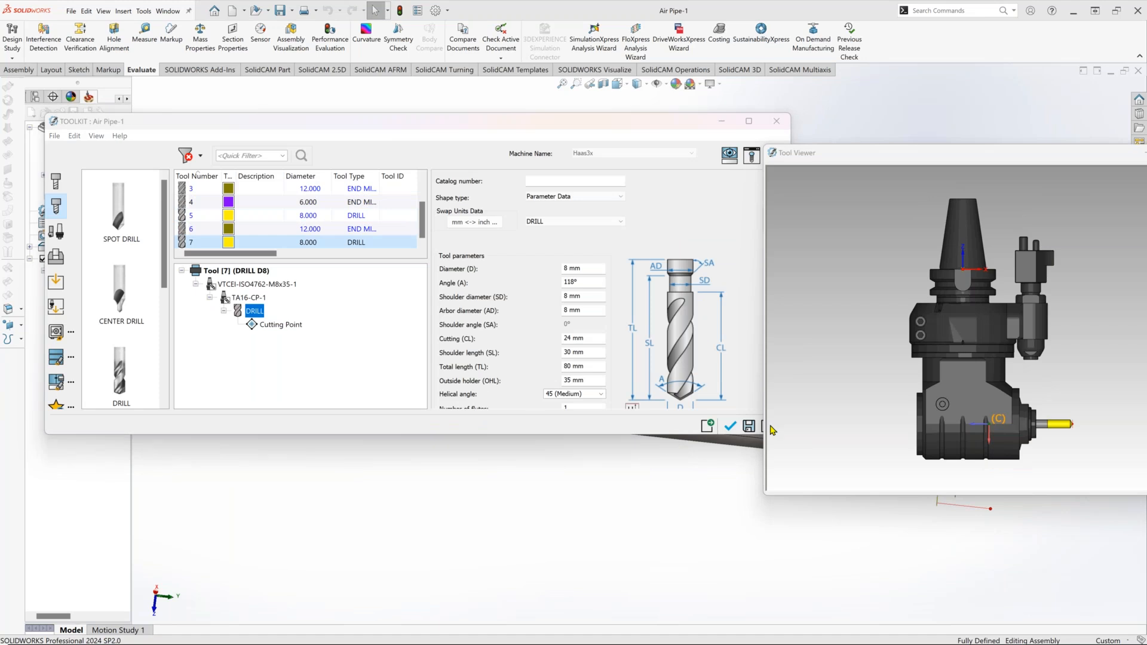
left_click(731, 429)
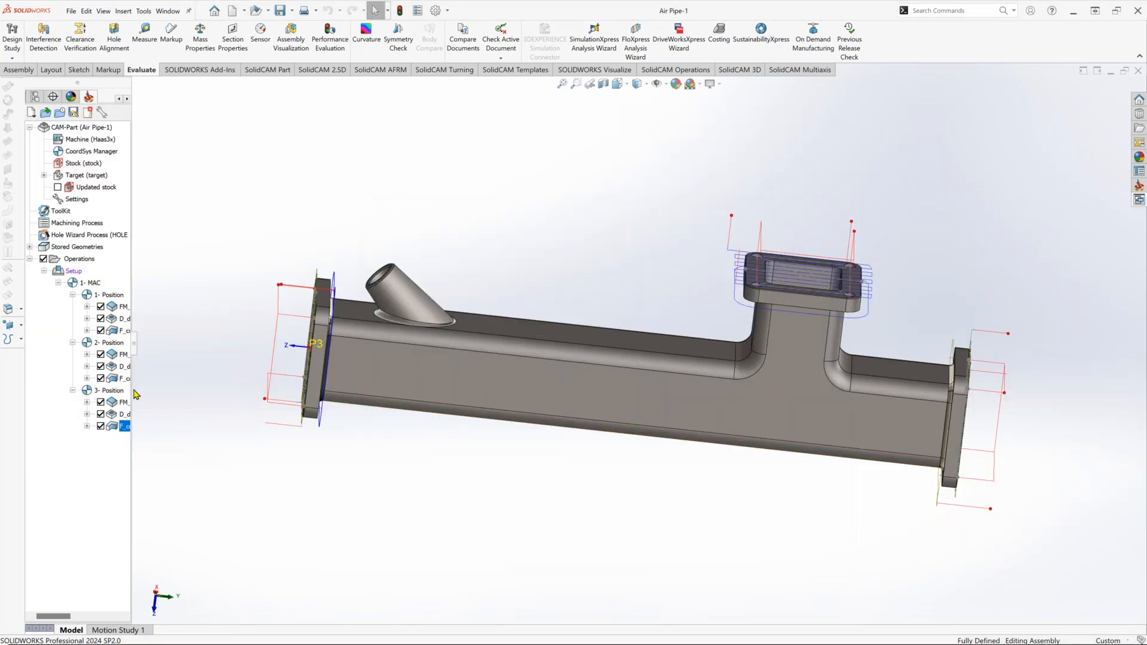
Assign tool 6, the rotated angle head 12 mm end mill, to the F_contour1_2 profile operation and recalculate it.
double_click(113, 428)
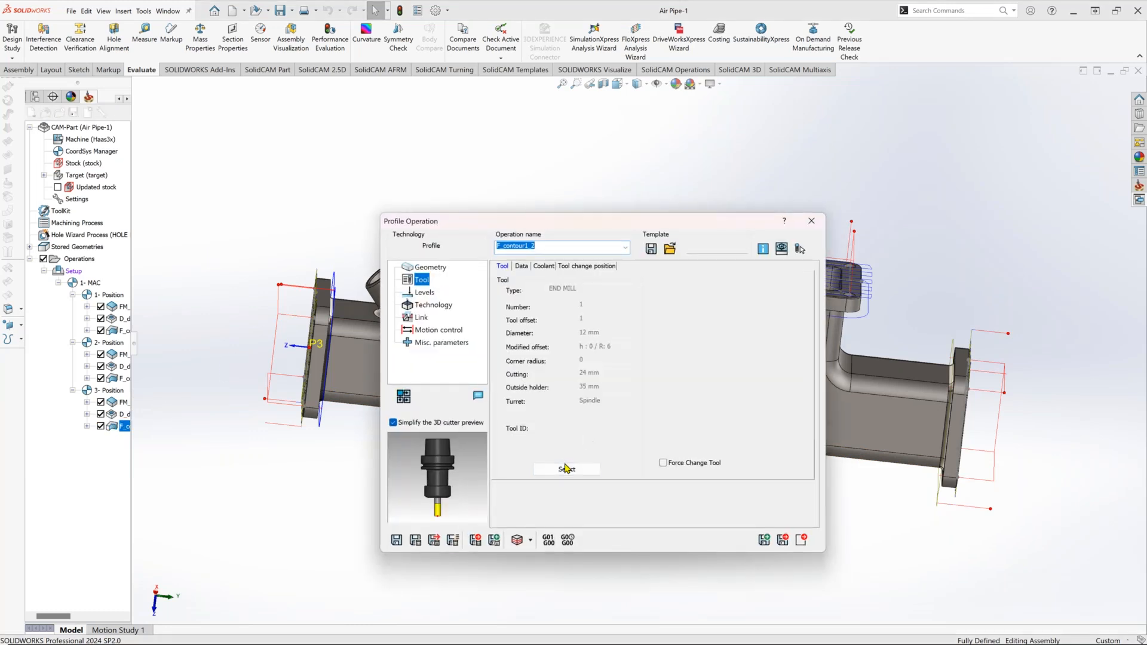
left_click(567, 468)
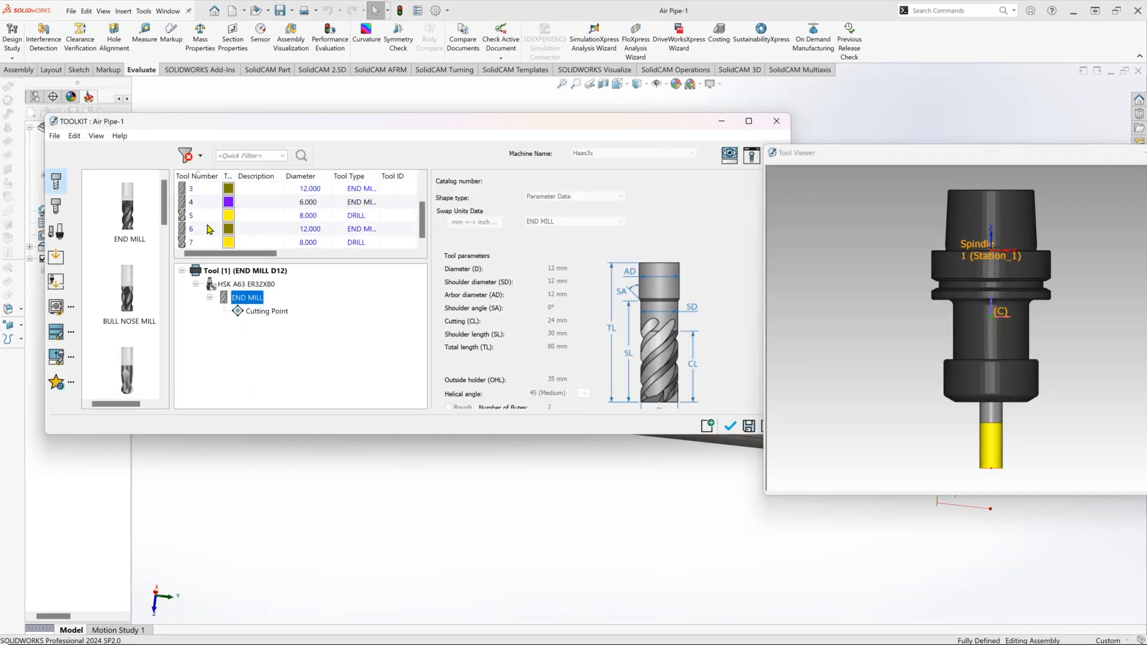
left_click(209, 229)
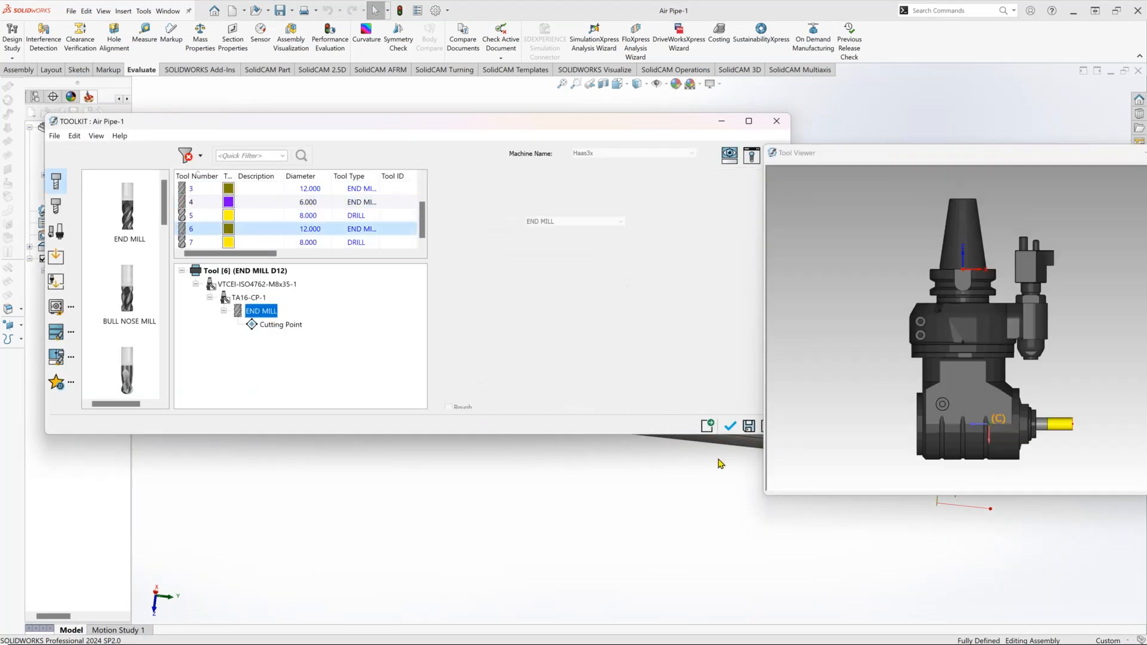
left_click(732, 430)
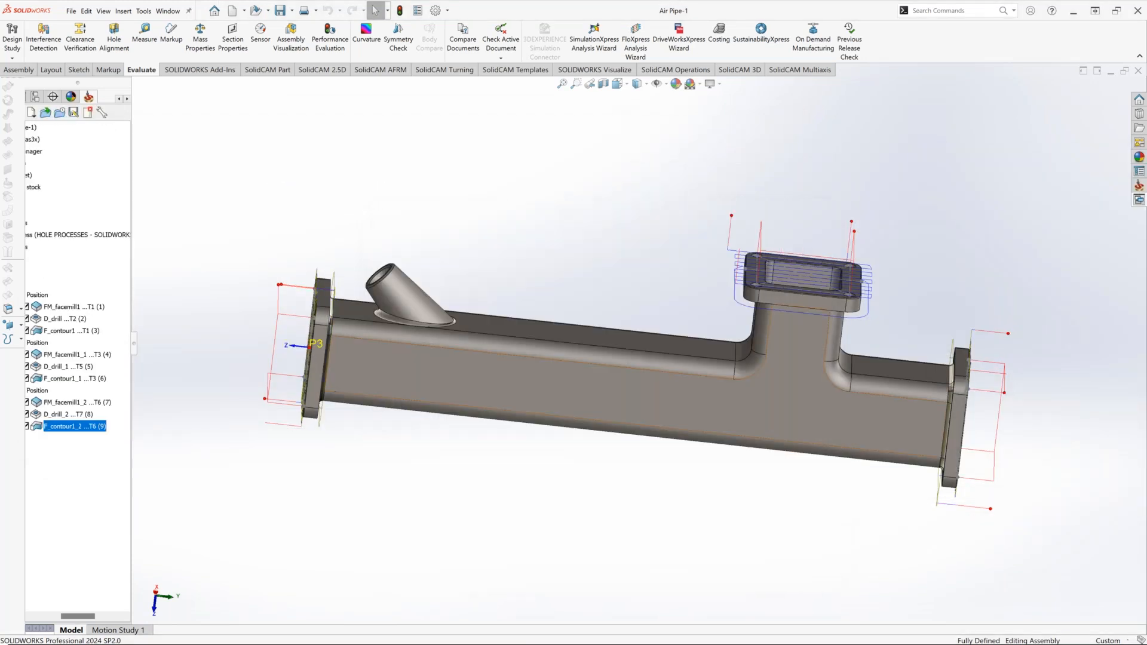
Generate the GCode for all nine operations from FM_facemill1 through F_contour1_2, accepting the file name FM_facemill1 and trace level 0.
middle_click_drag(553, 302, 556, 337)
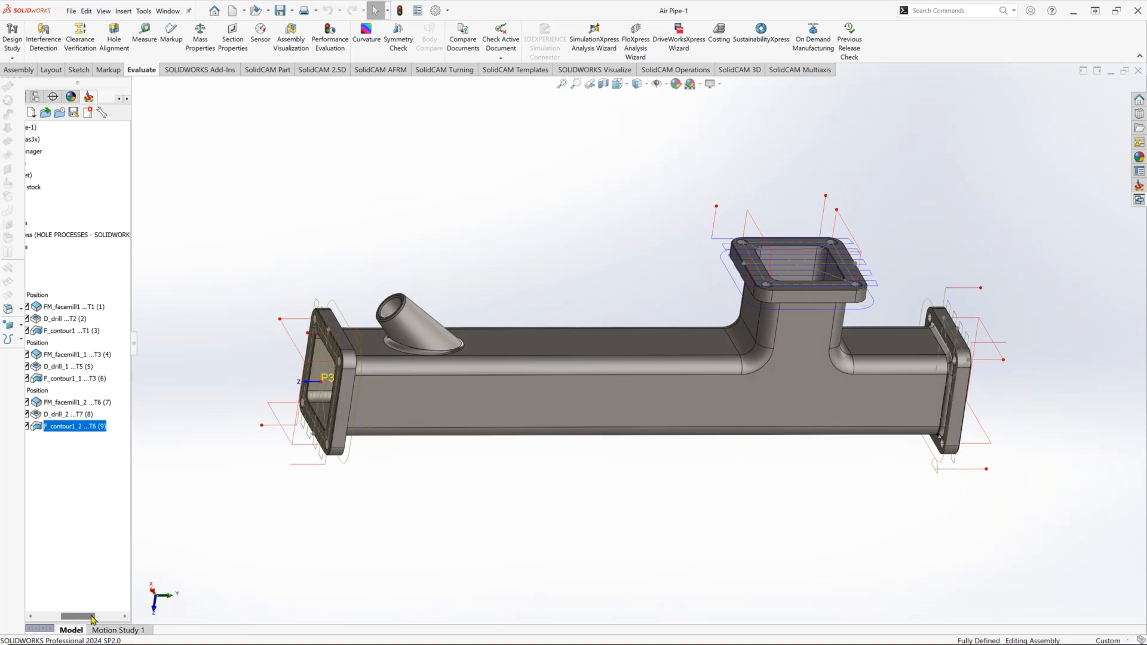
left_click_drag(72, 617, 46, 616)
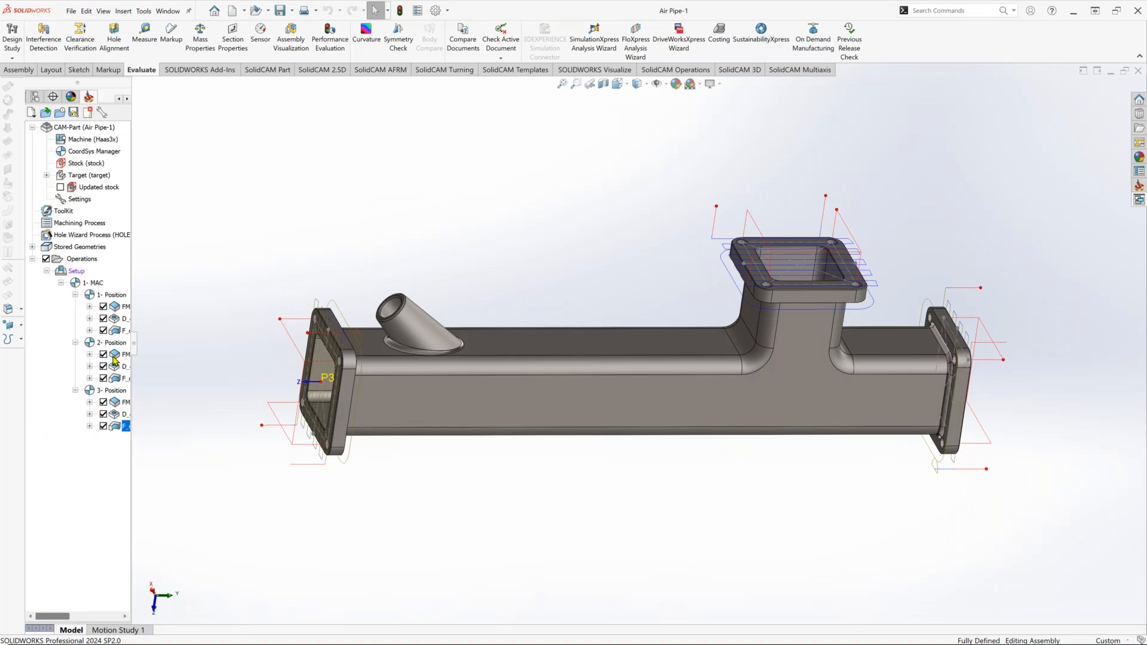
left_click(115, 310)
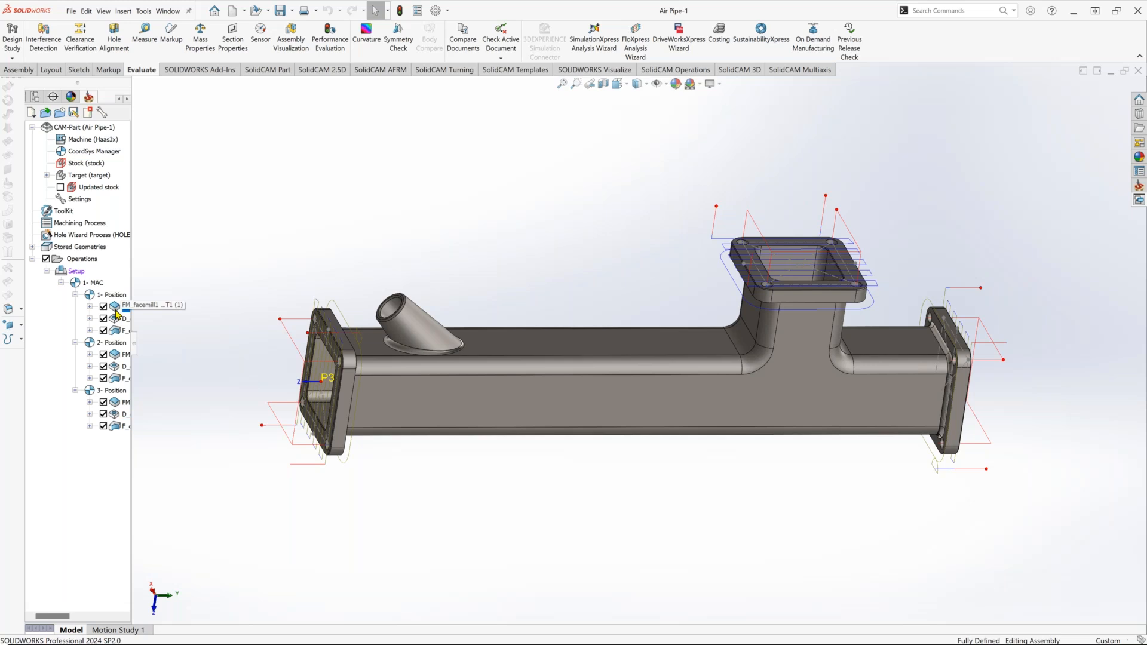
left_click(117, 426, "shift")
right_click(118, 428)
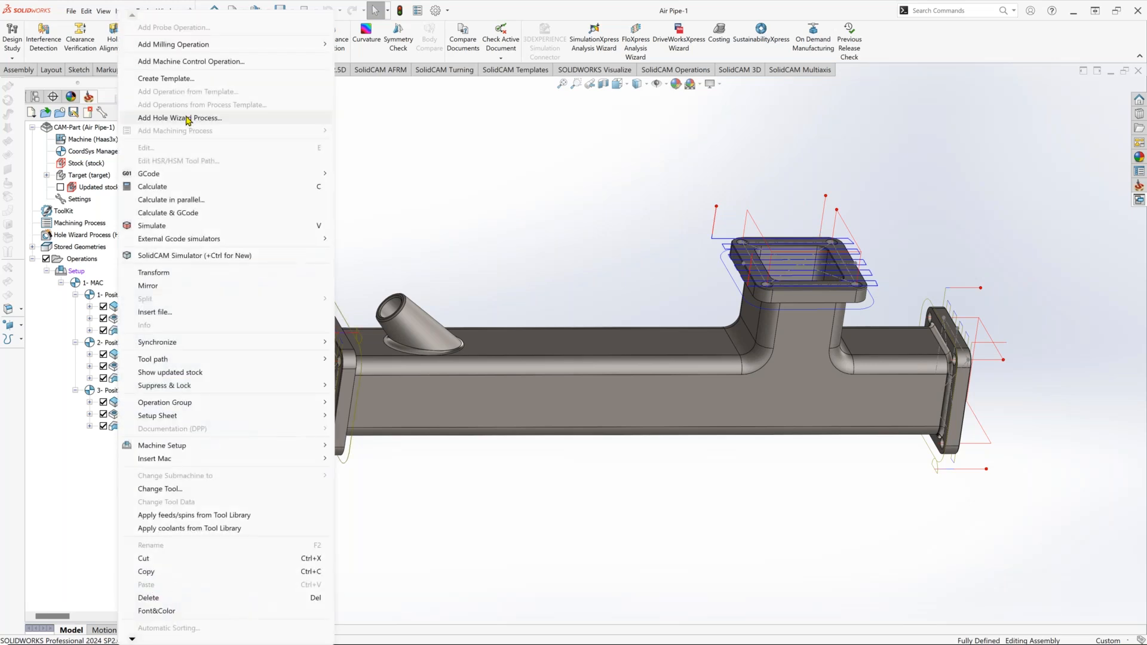
mouse_move(190, 179)
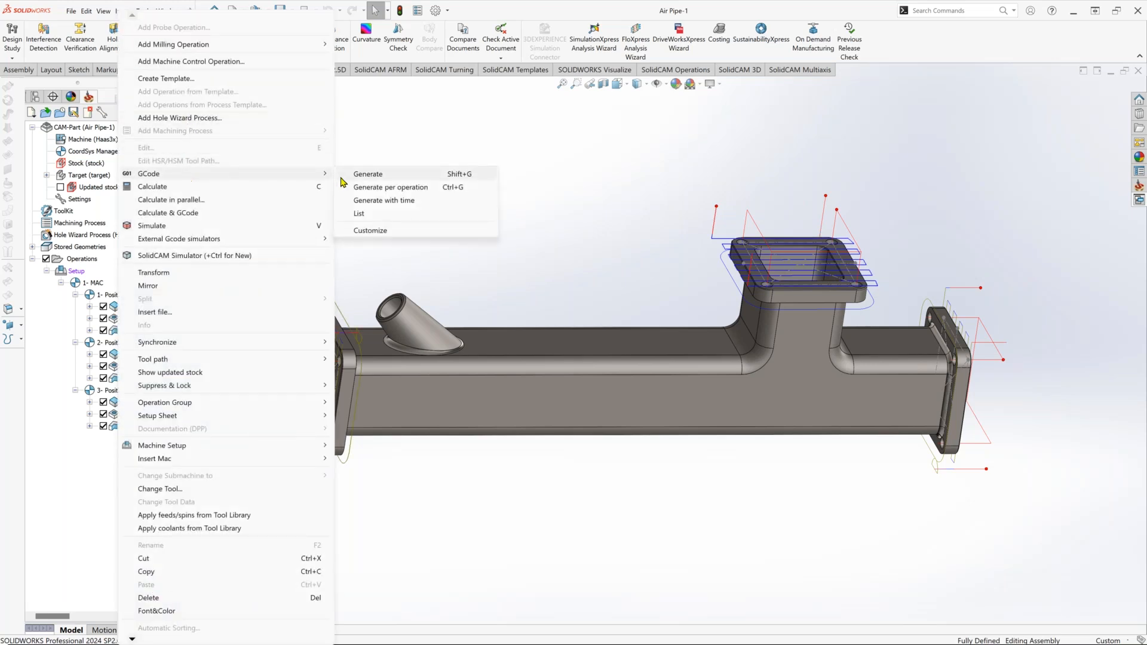
left_click(381, 177)
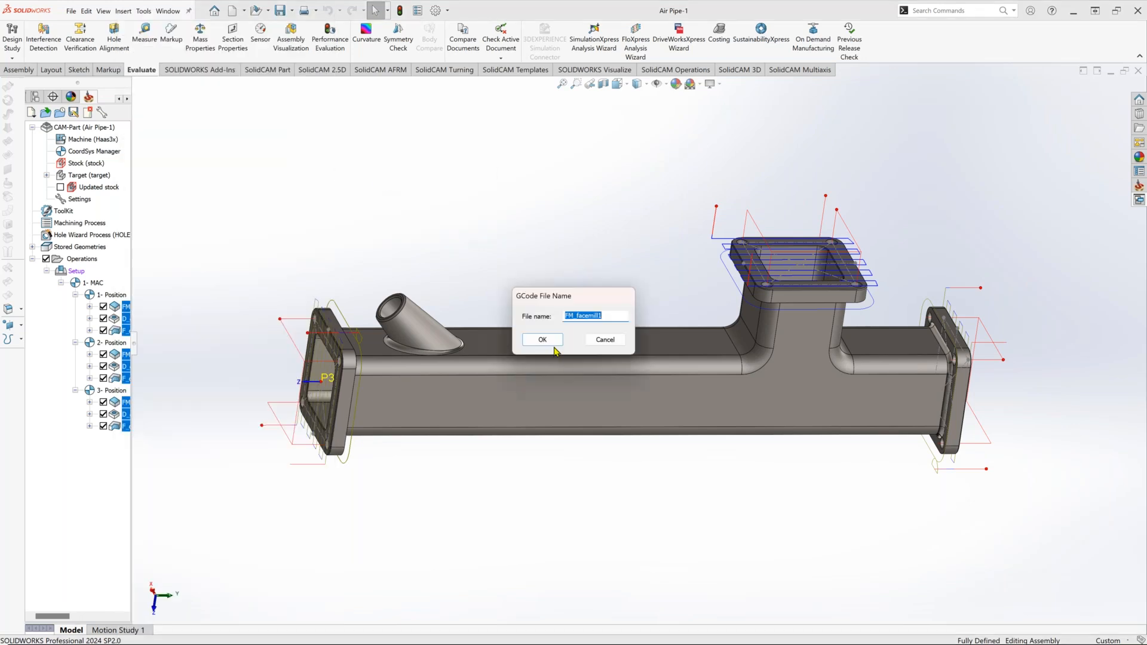
left_click(544, 342)
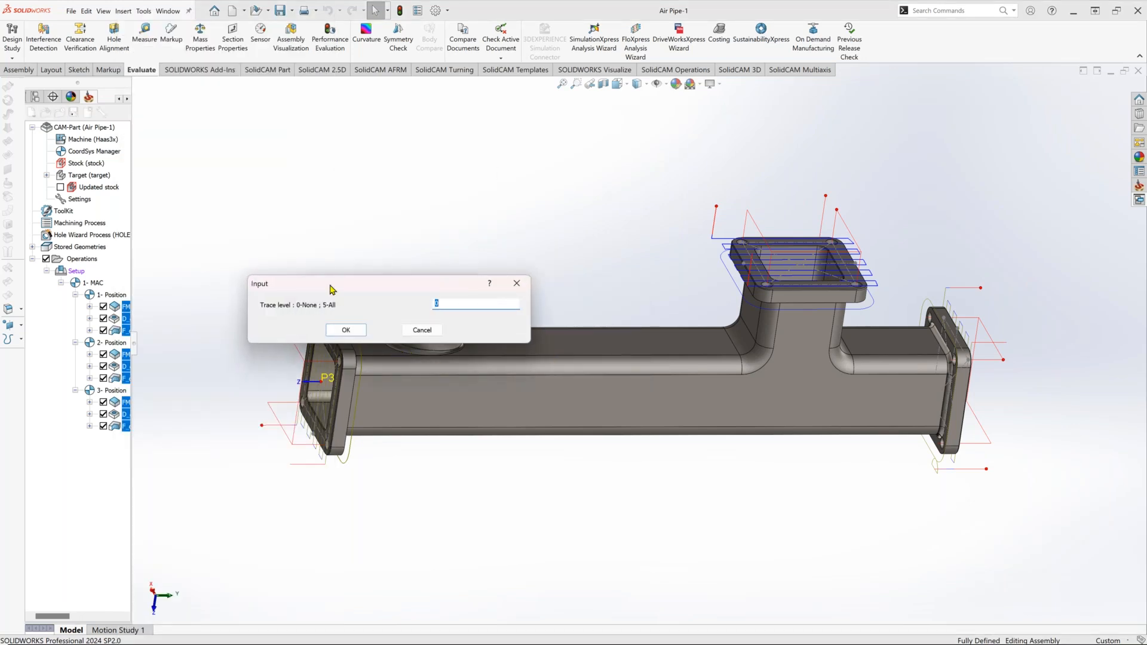
left_click(348, 330)
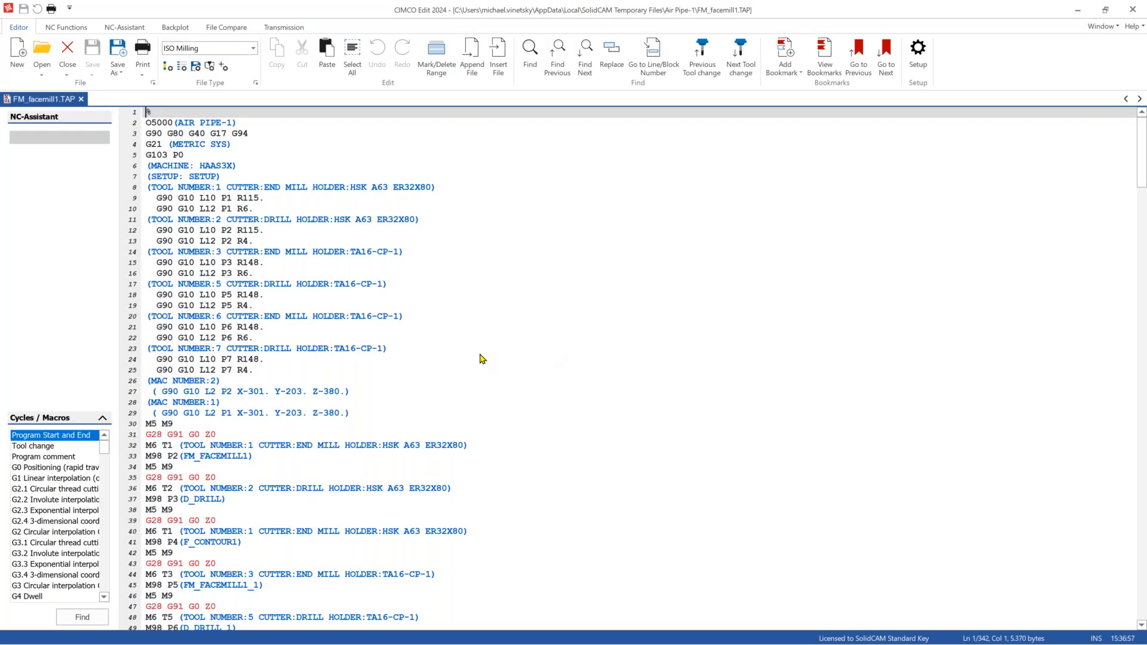
Remove the opening parentheses from the G10 L2 offset lines under MAC NUMBER:2 and MAC NUMBER:1 in the NC program.
scroll(483, 358, "down", 5)
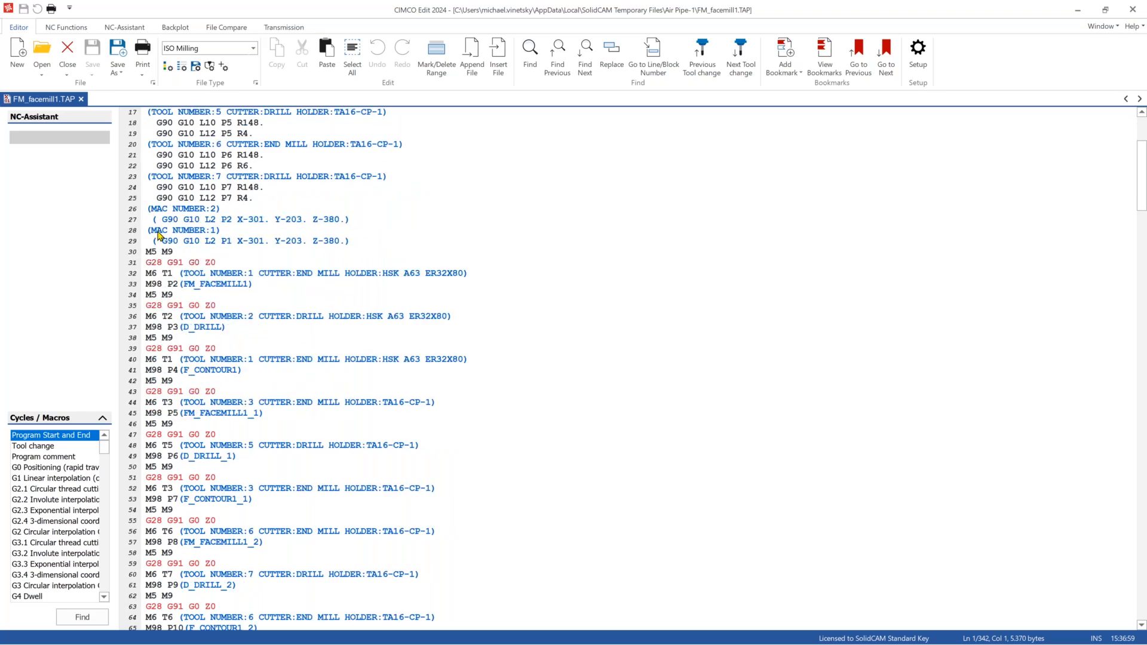
left_click(160, 220)
key("Delete")
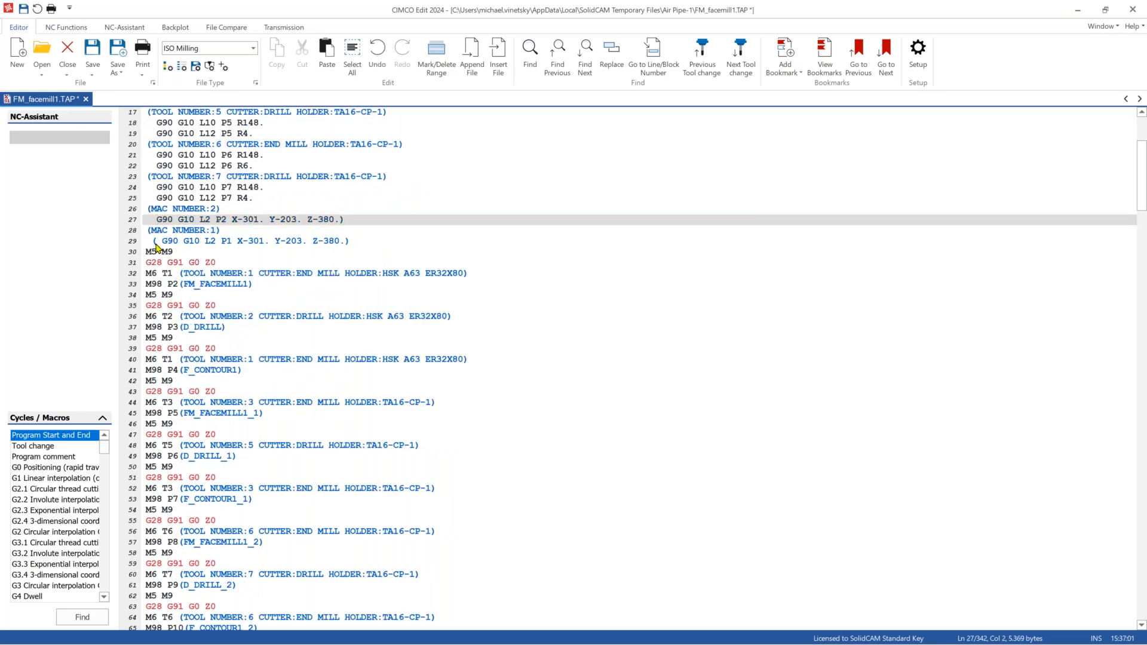
left_click(158, 243)
key("Delete")
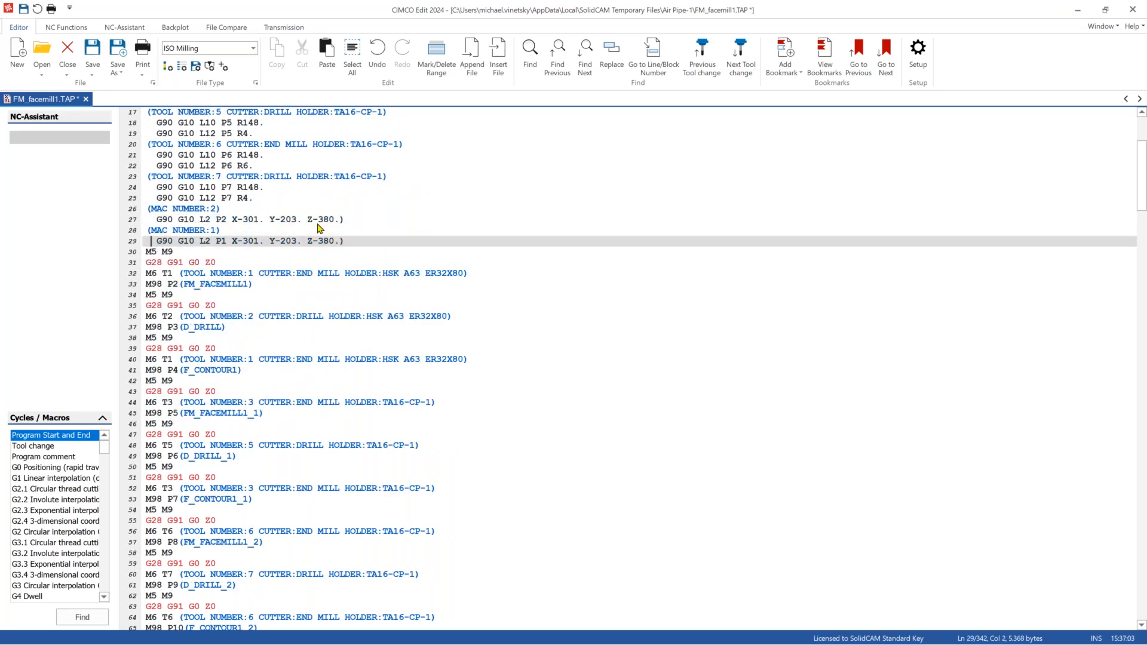
scroll(205, 272, "up", 5)
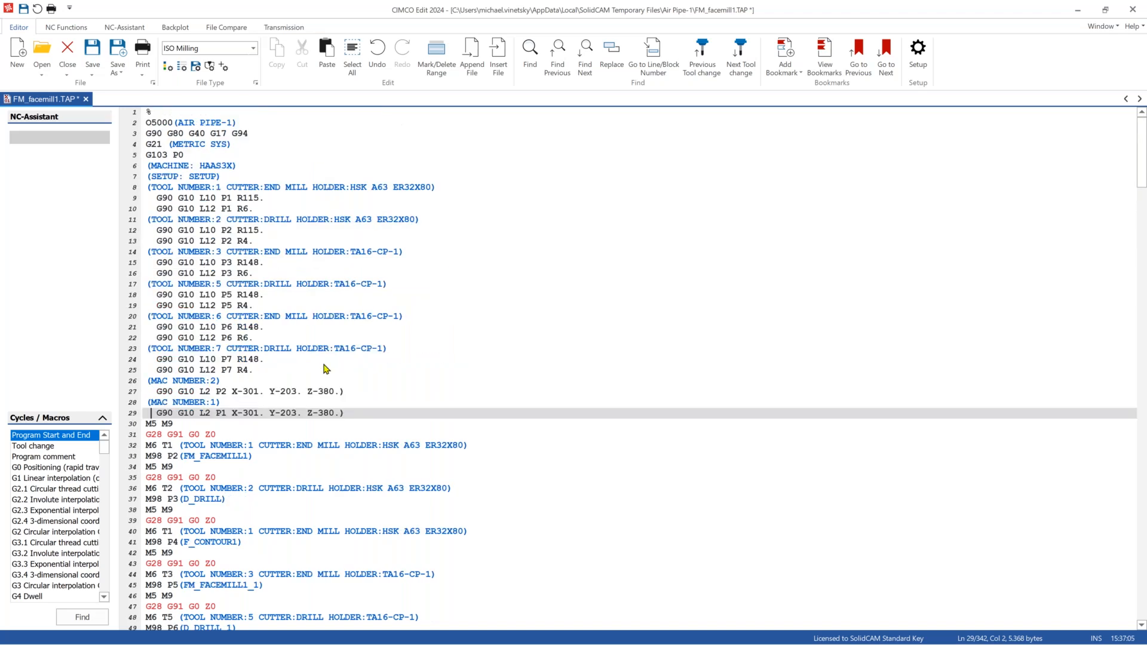
Backplot the NC program and examine the tool paths of the three flanges.
left_click(175, 28)
left_click(28, 61)
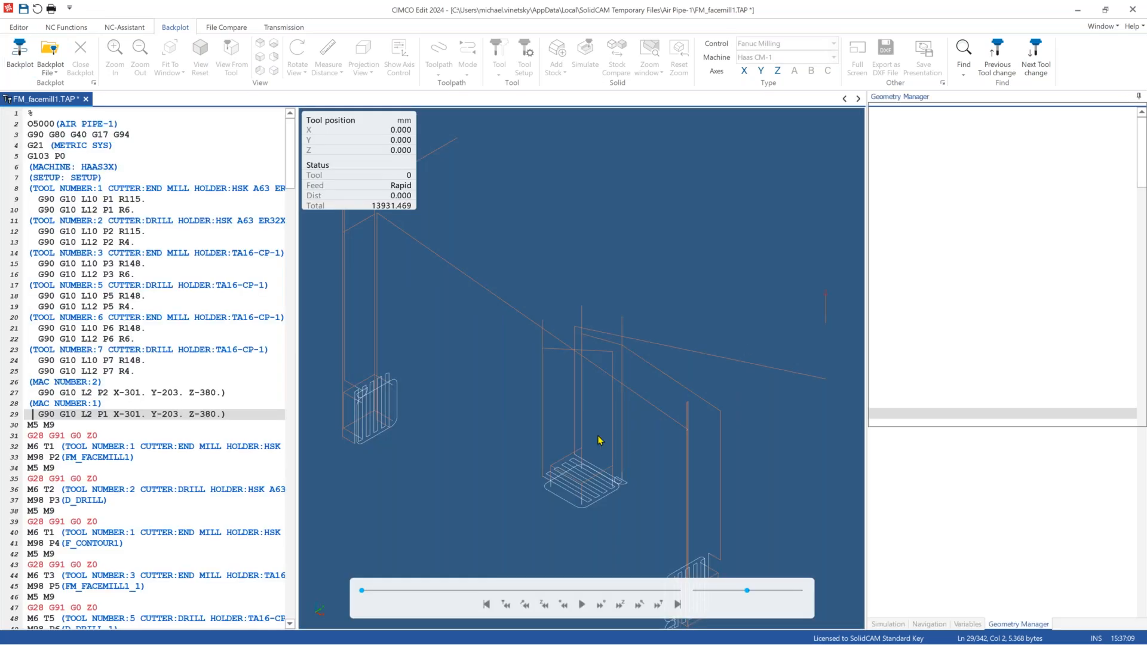
scroll(591, 454, "down", 3)
left_click_drag(561, 448, 556, 476)
scroll(556, 476, "up", 3)
scroll(456, 482, "down", 2)
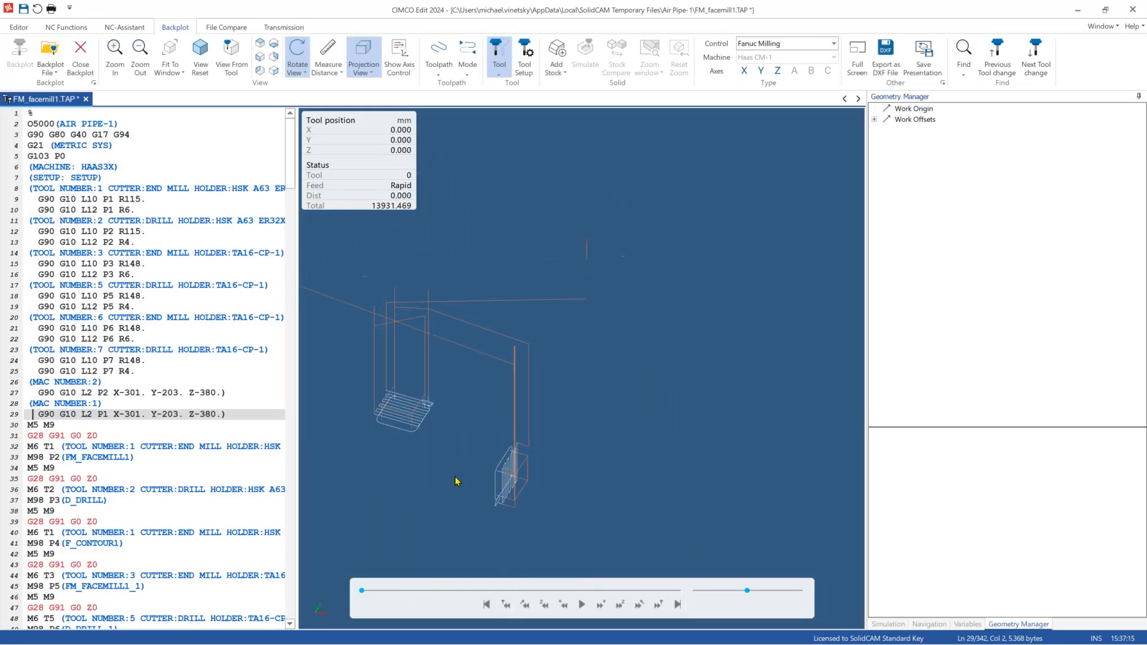
scroll(374, 446, "down", 3)
left_click_drag(374, 441, 418, 340)
scroll(419, 345, "up", 6)
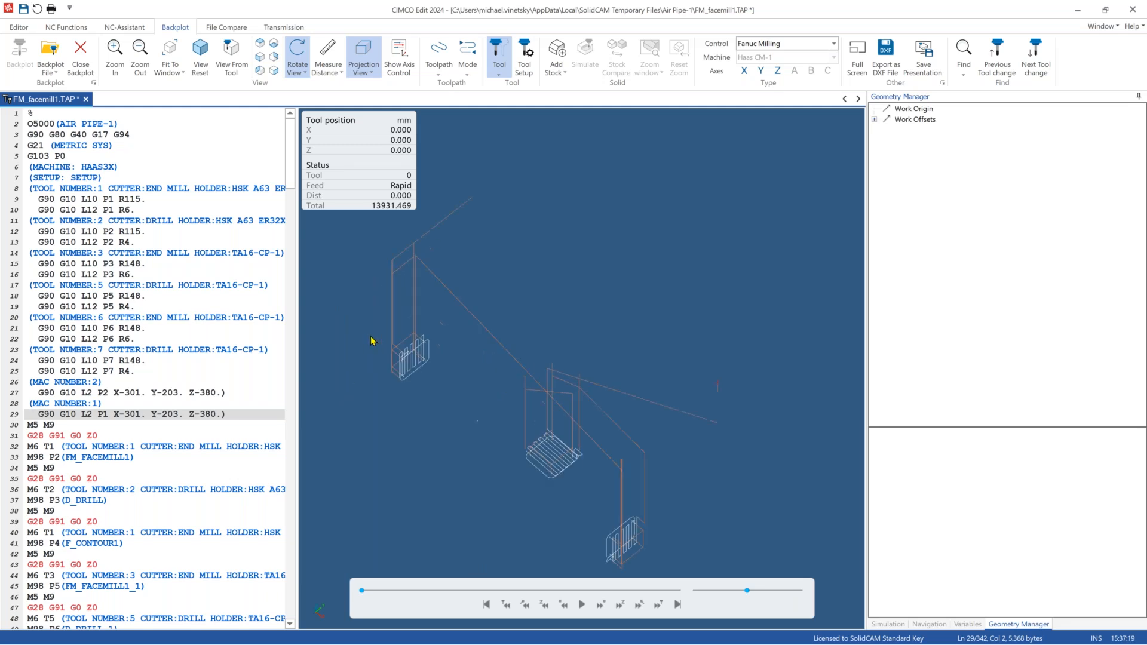
scroll(435, 367, "up", 2)
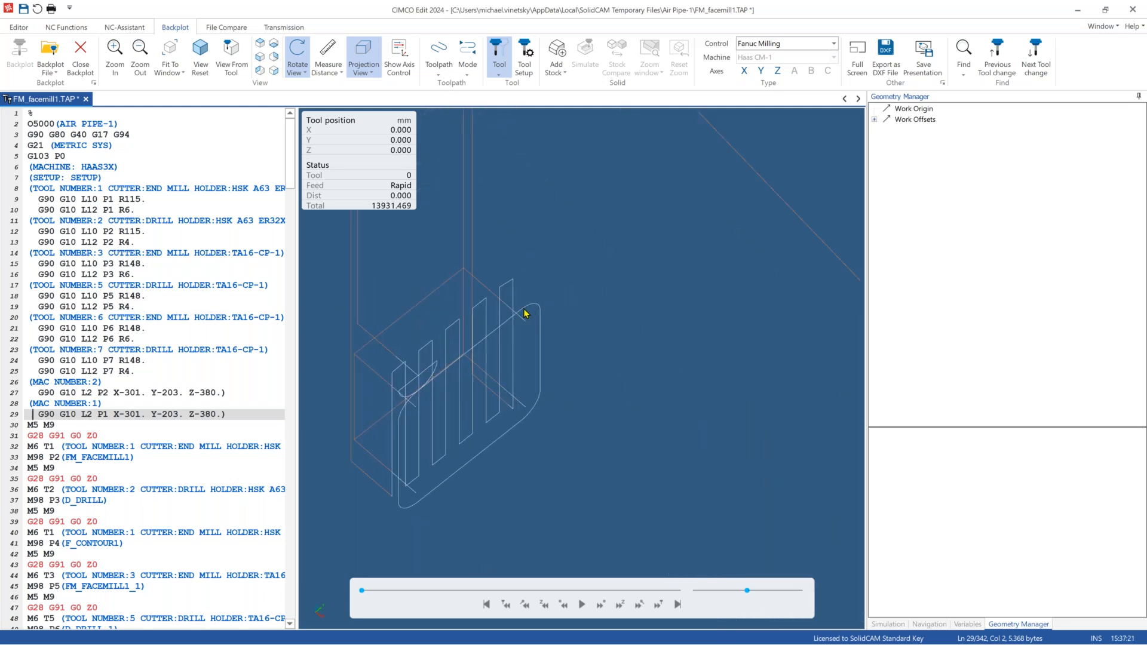
Examine the F-CONTOUR1-2 profile code against its backplotted path, checking the arc lines, the G19 plane and the G42 compensation.
left_click(541, 311)
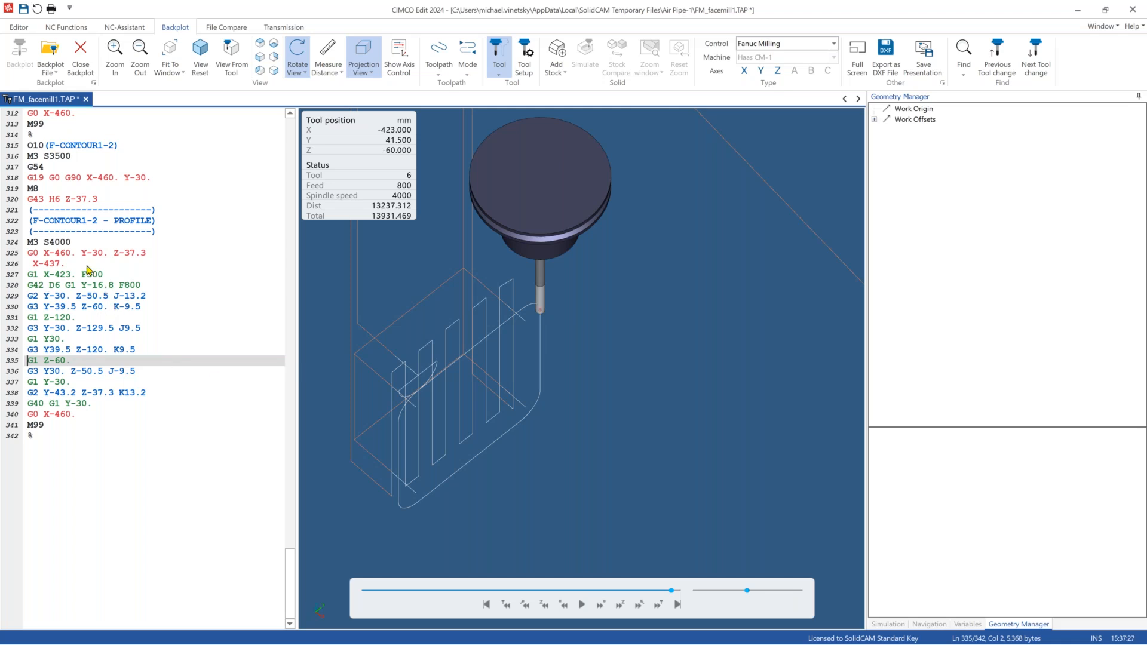
left_click(31, 351)
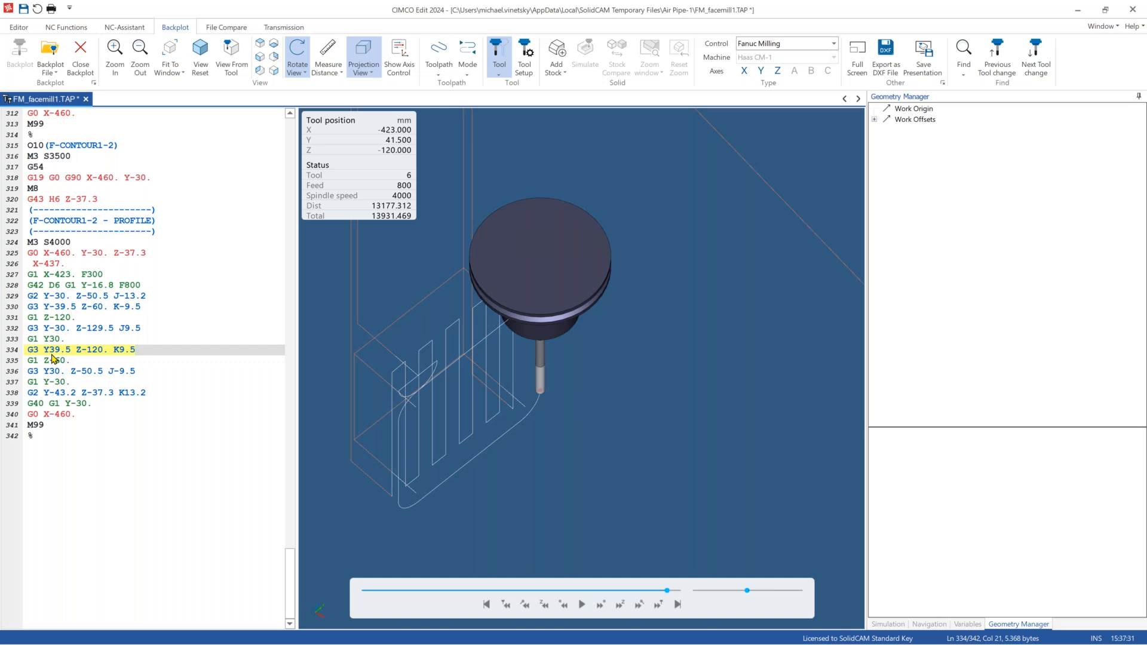
left_click(118, 354)
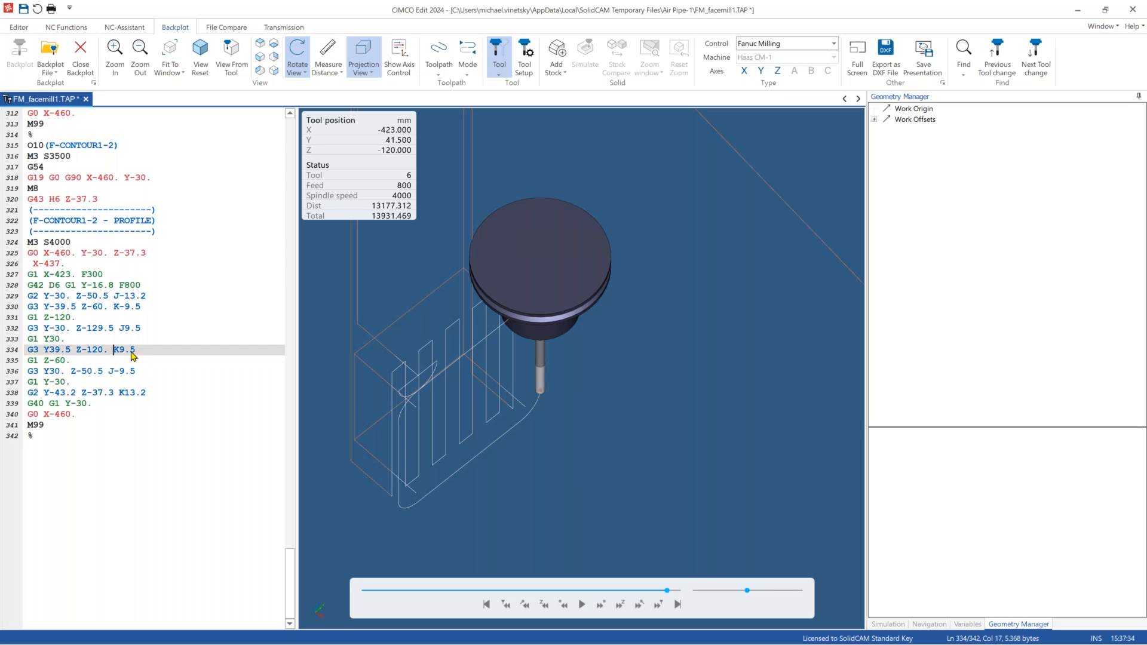
left_click(121, 296)
left_click(122, 307)
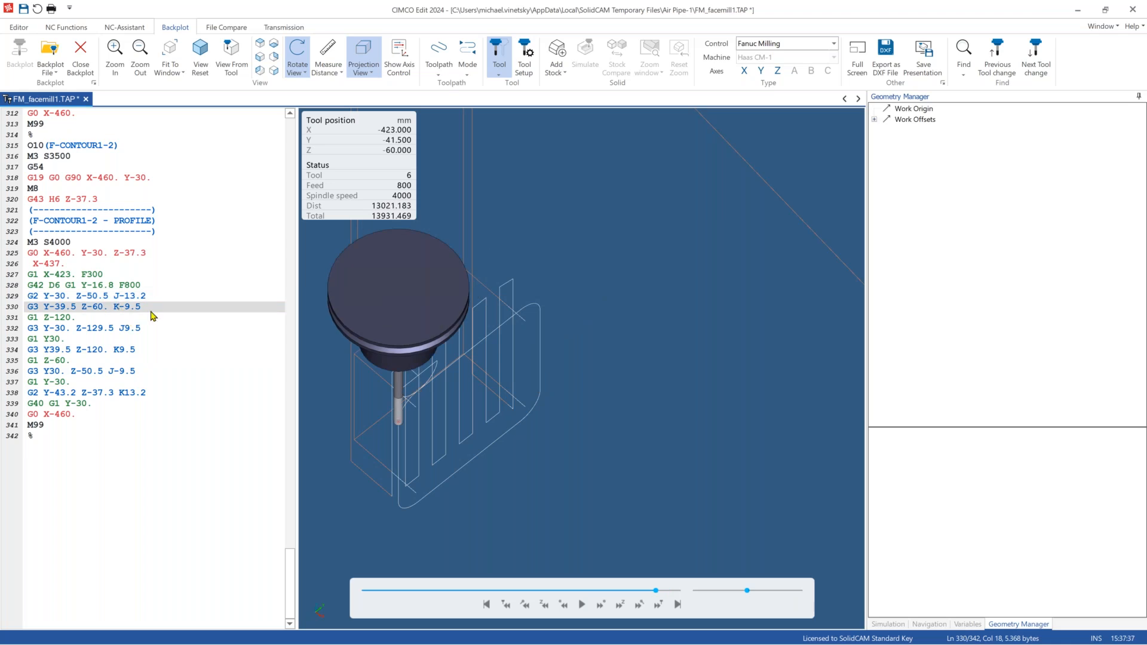
left_click(50, 180)
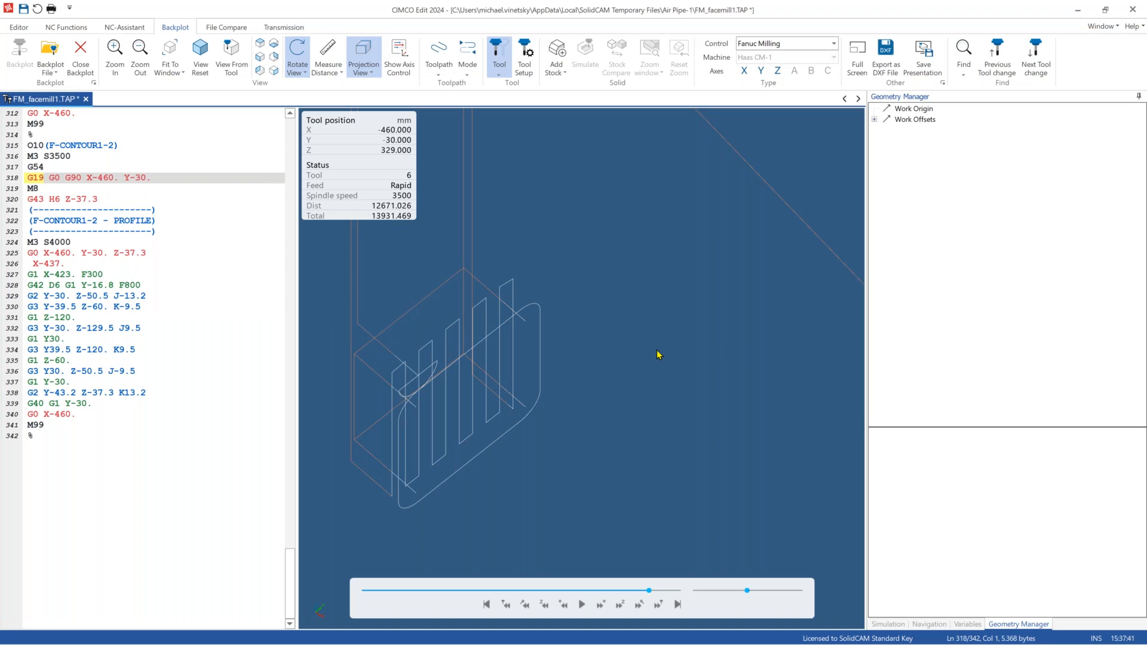
left_click(47, 287)
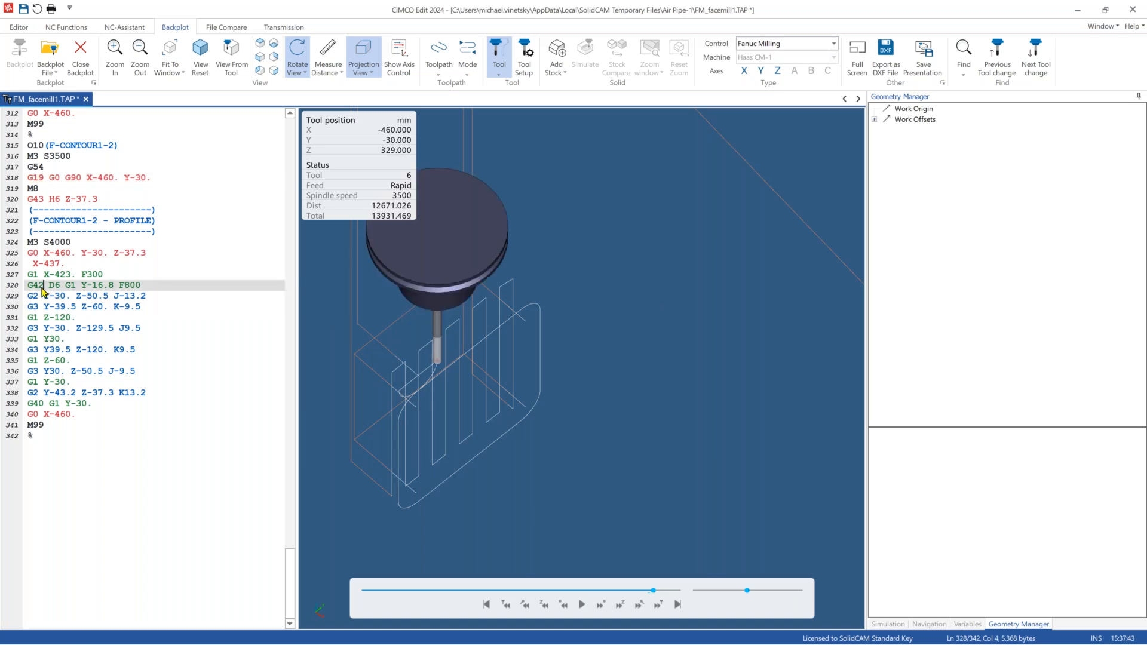
scroll(448, 324, "up", 4)
scroll(454, 324, "down", 5)
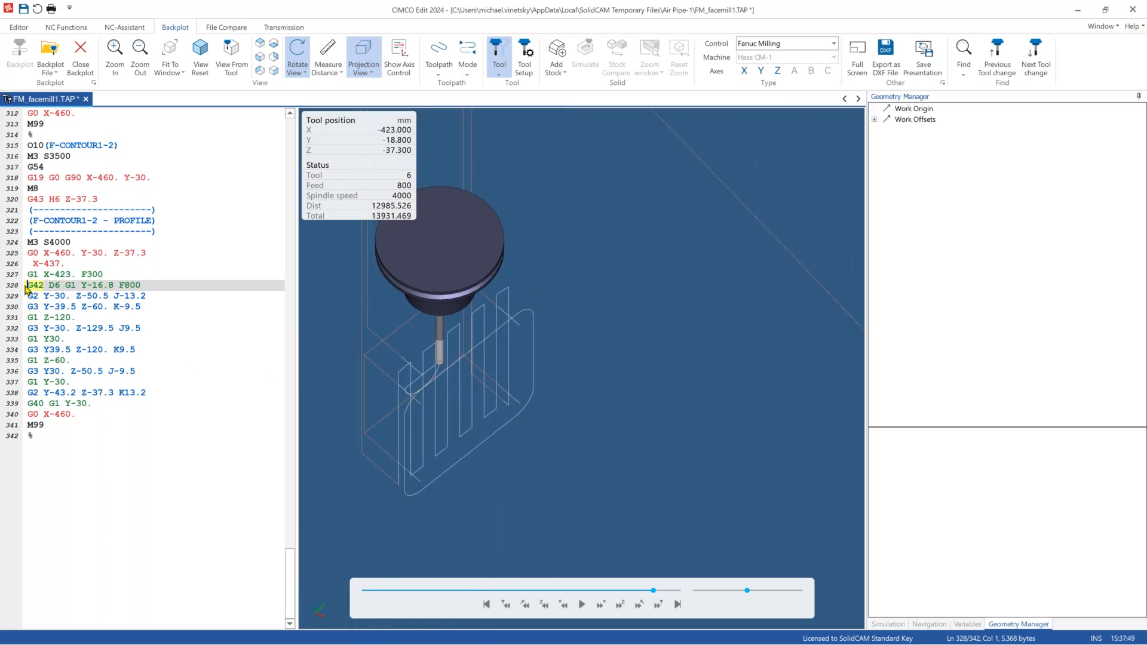
Locate the F-CONTOUR1-1 profile code by picking the contour path on the opposite flange in the backplot.
scroll(734, 385, "down", 4)
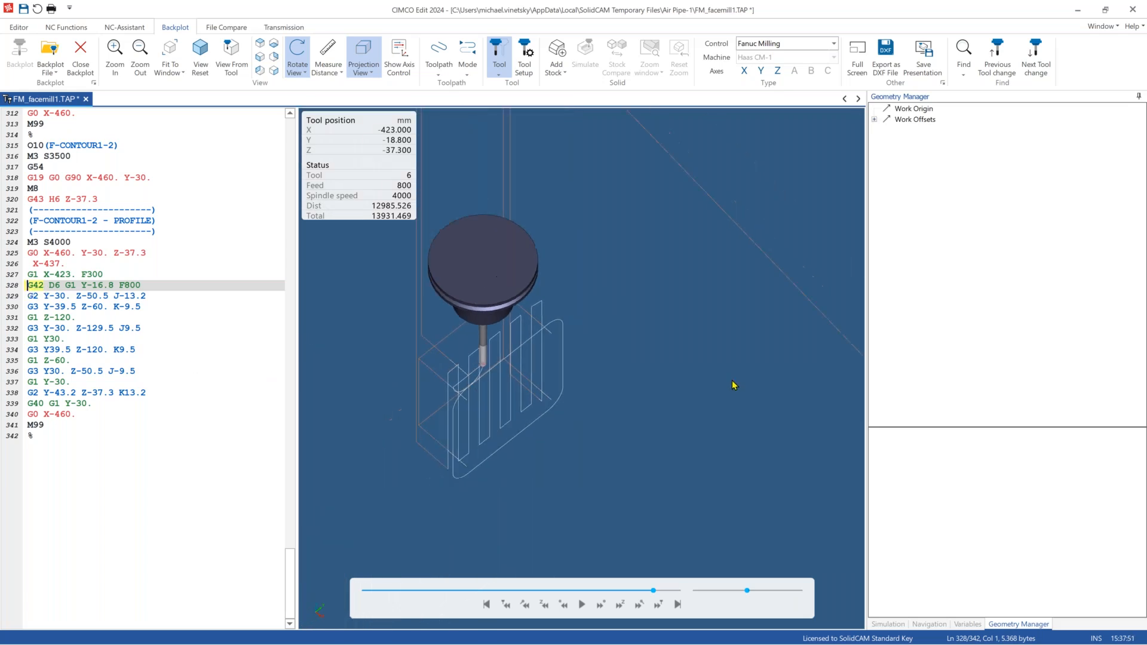
scroll(736, 383, "down", 5)
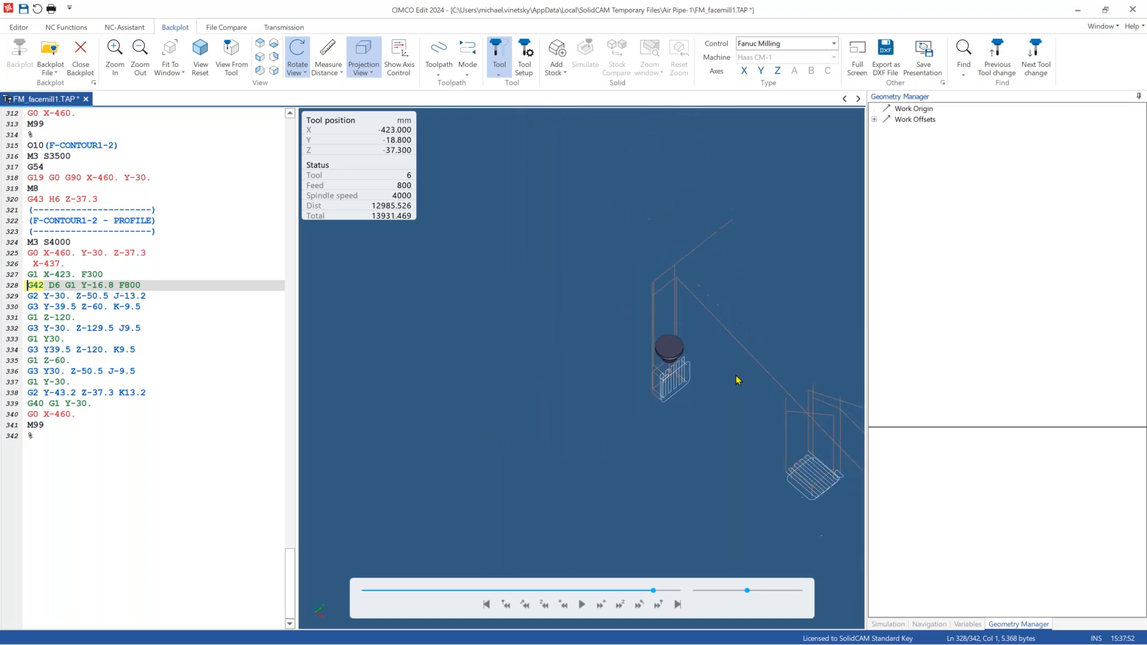
scroll(831, 455, "up", 10)
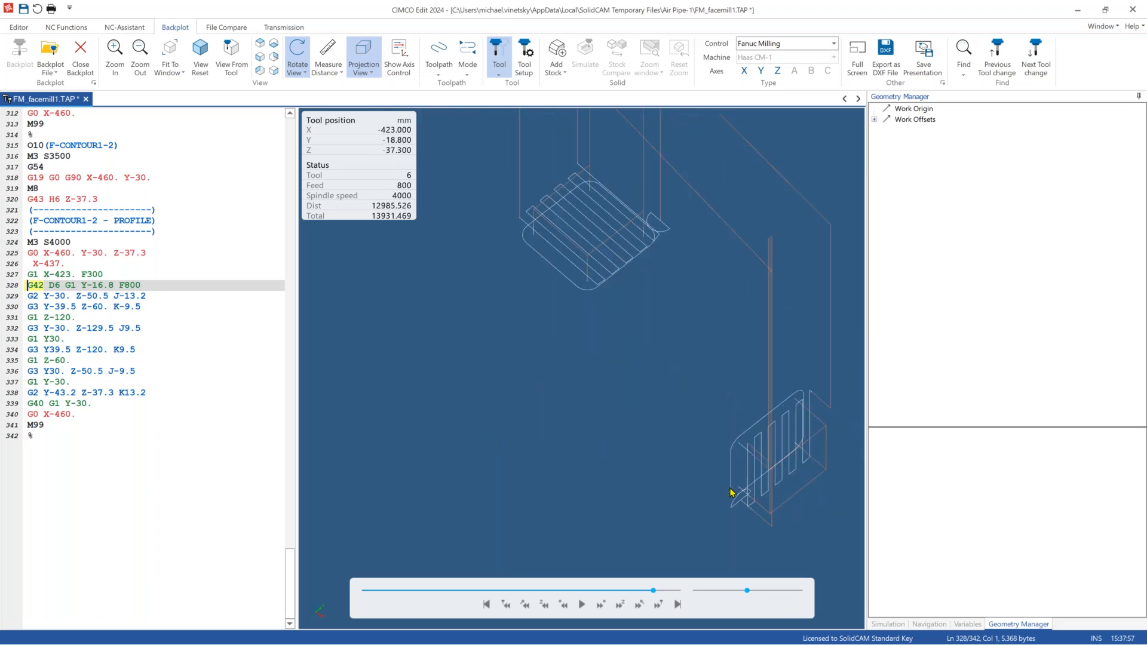
scroll(21, 329, "up", 6)
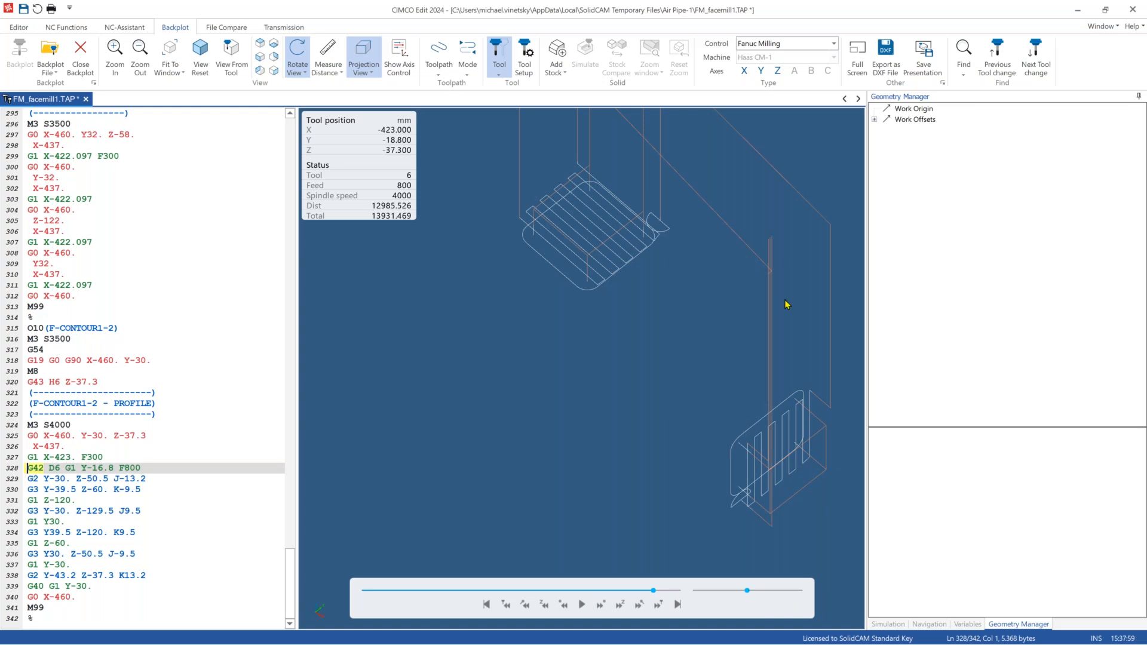
left_click(734, 455)
left_click(734, 455)
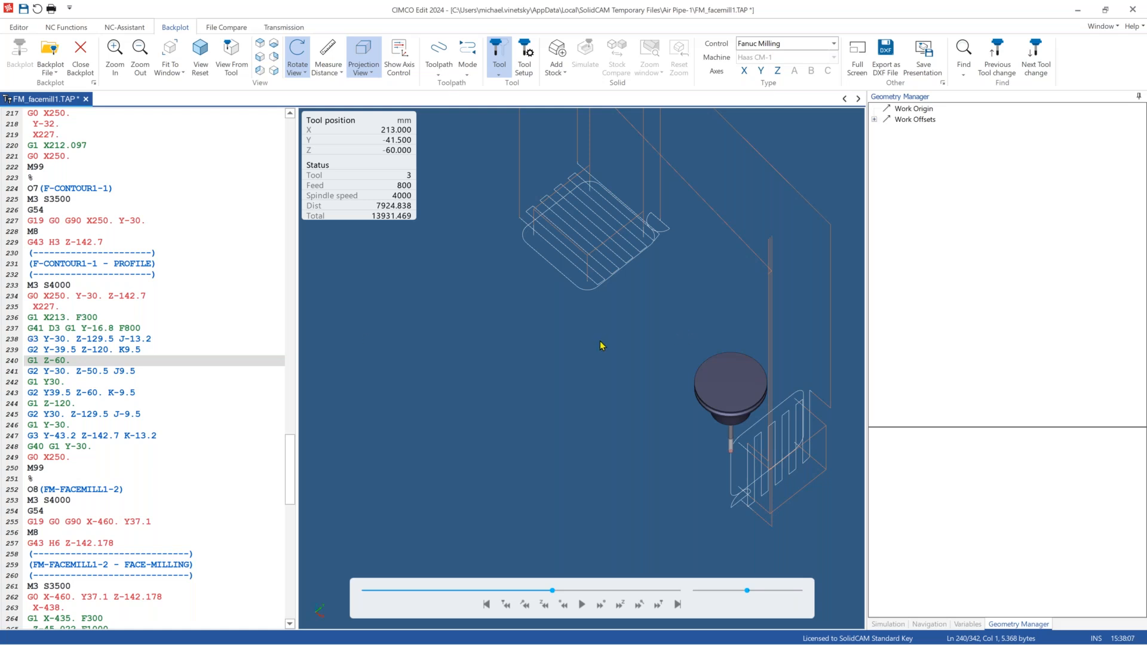
Compare the backplotted paths of all three flanges and close the NC editor without saving the file changes.
scroll(574, 296, "down", 3)
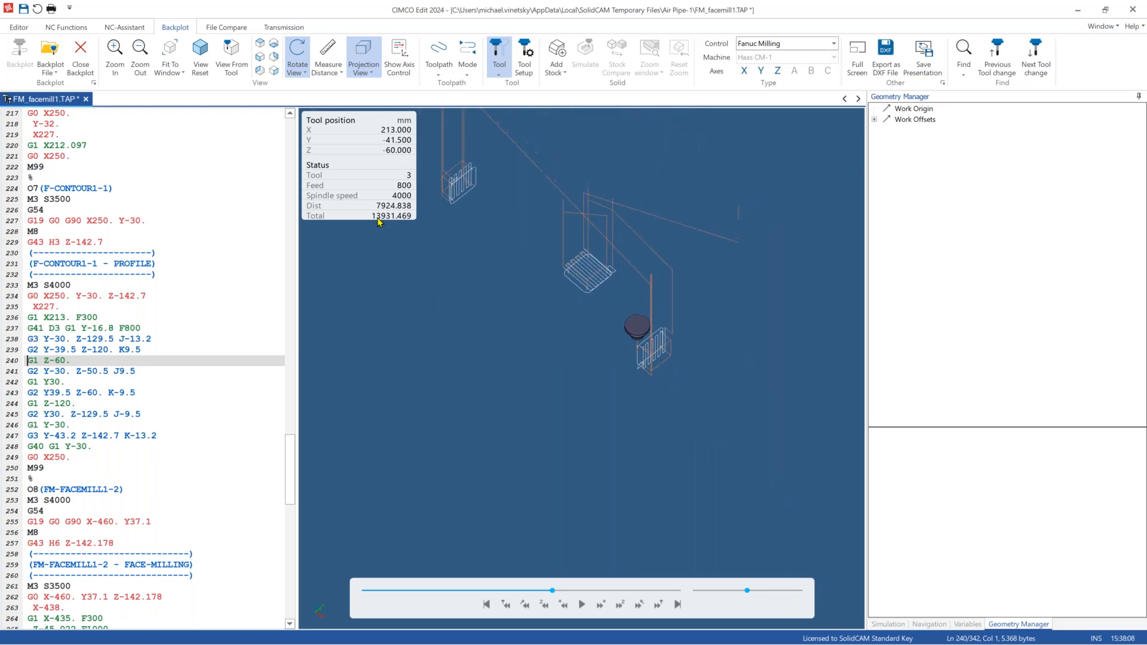
left_click_drag(544, 200, 482, 412)
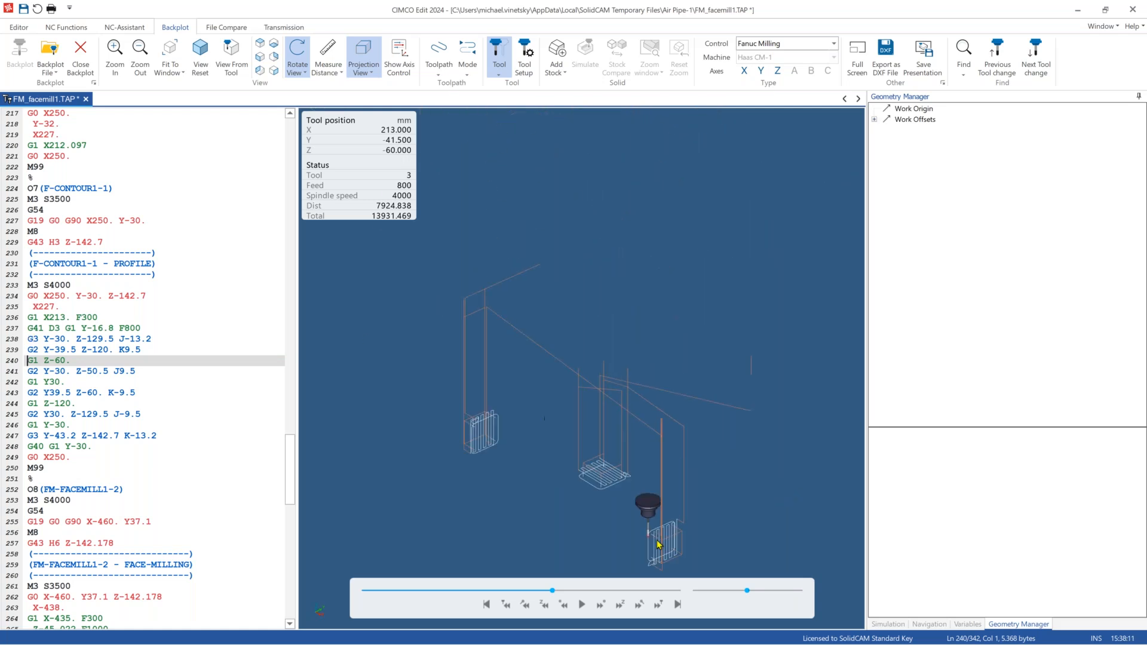
left_click_drag(652, 524, 675, 525)
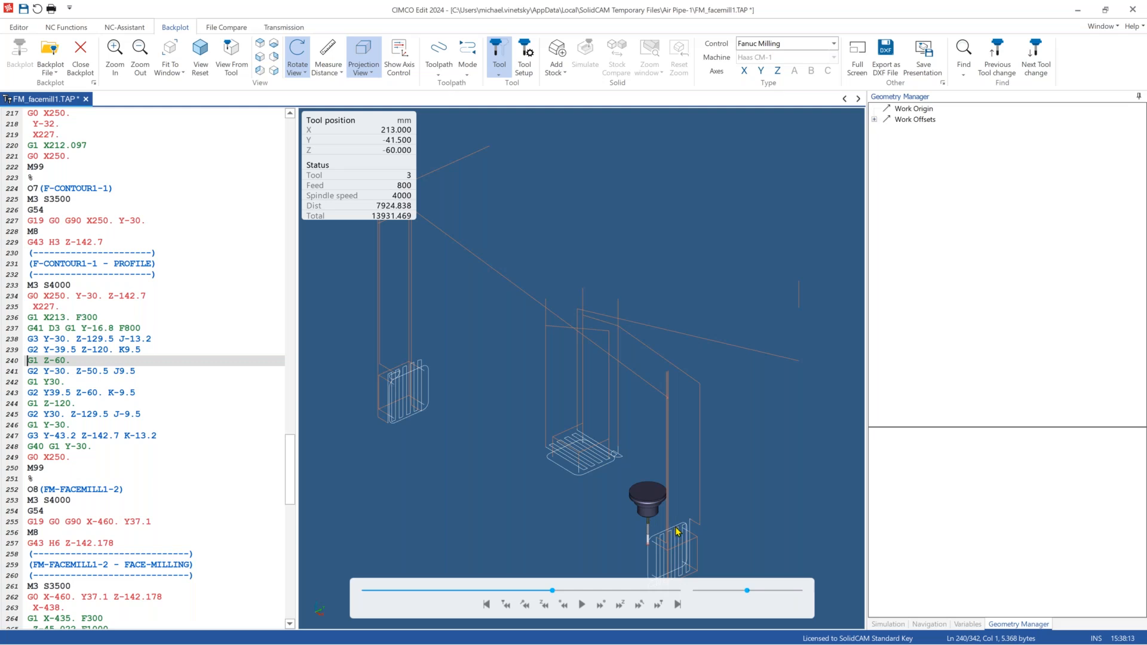
mouse_move(432, 392)
left_mouse_down()
mouse_move(443, 404)
mouse_move(425, 410)
left_mouse_up()
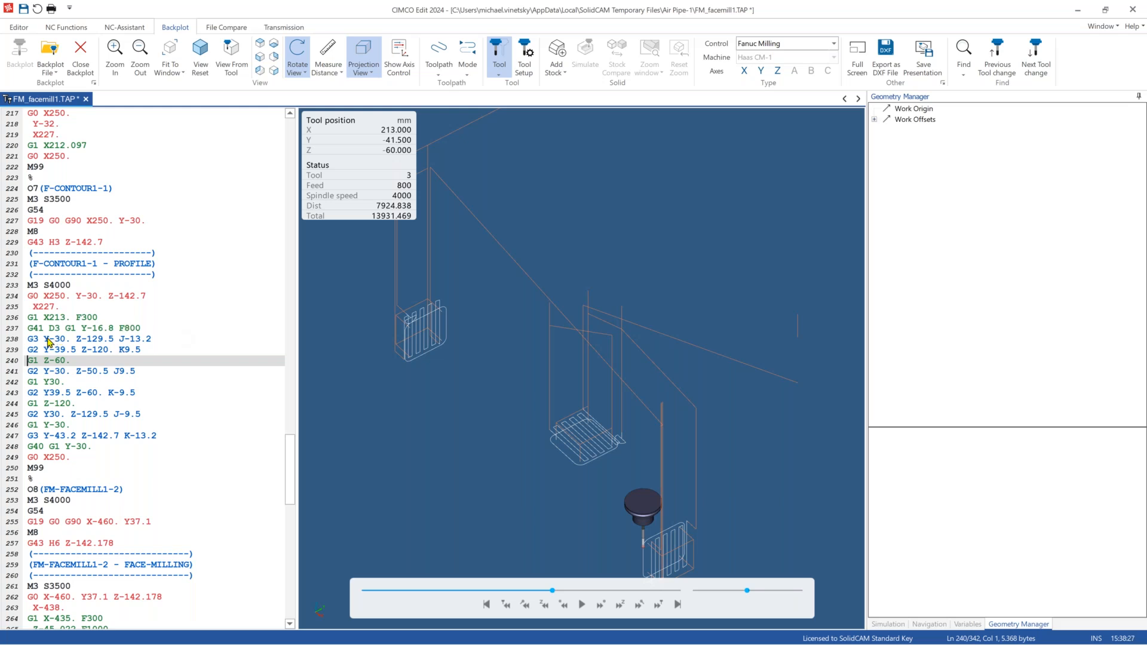
left_click(1132, 10)
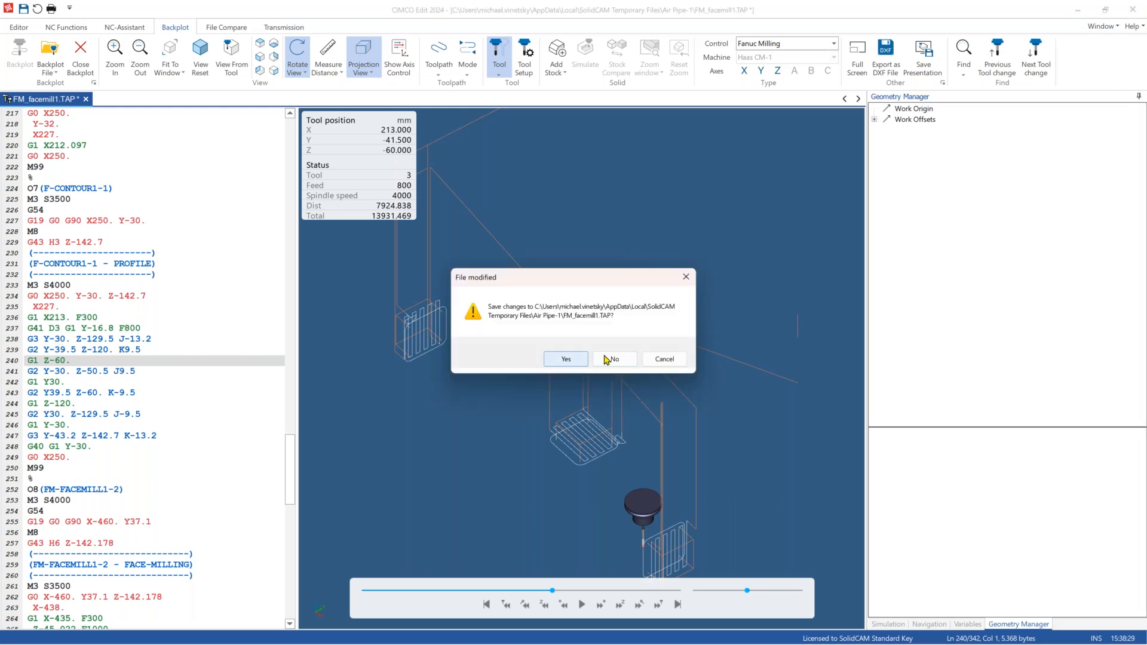
left_click(615, 359)
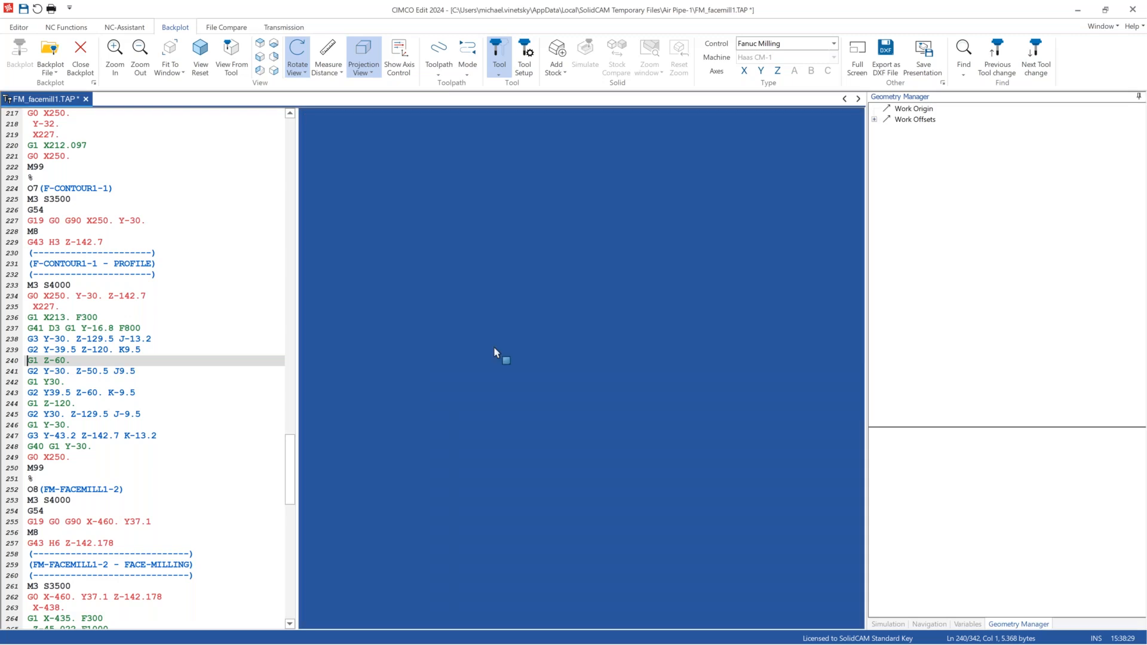
Set the workpiece Z offset to 20 in the setup's part mounting and view the part in the machine preview.
double_click(77, 272)
left_click(271, 203)
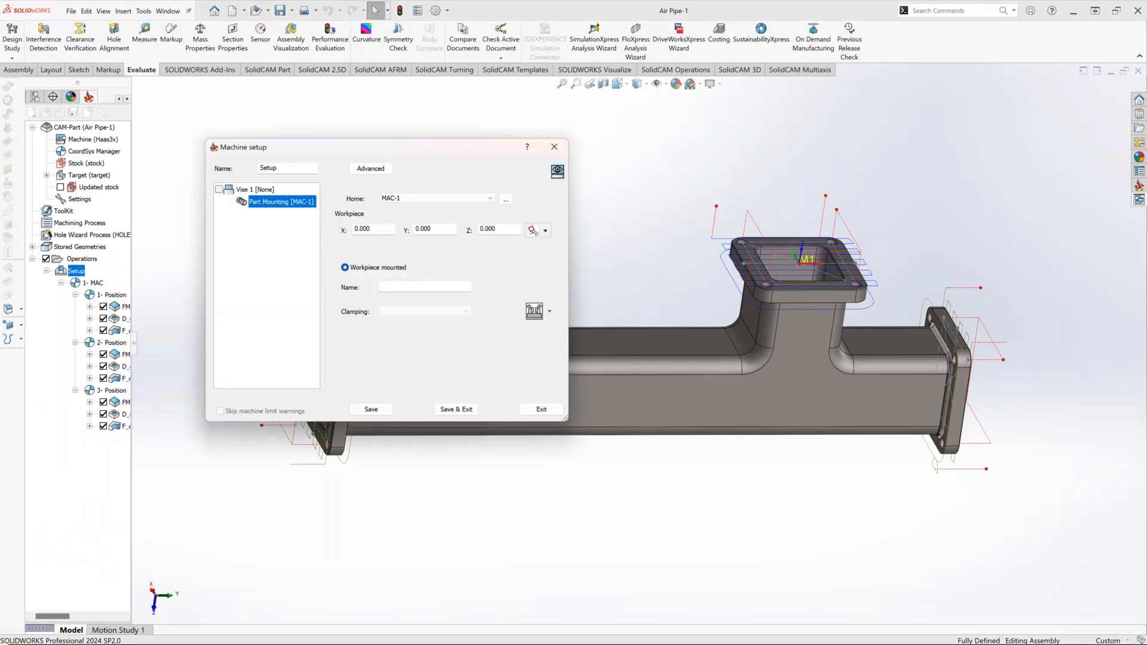
double_click(494, 231)
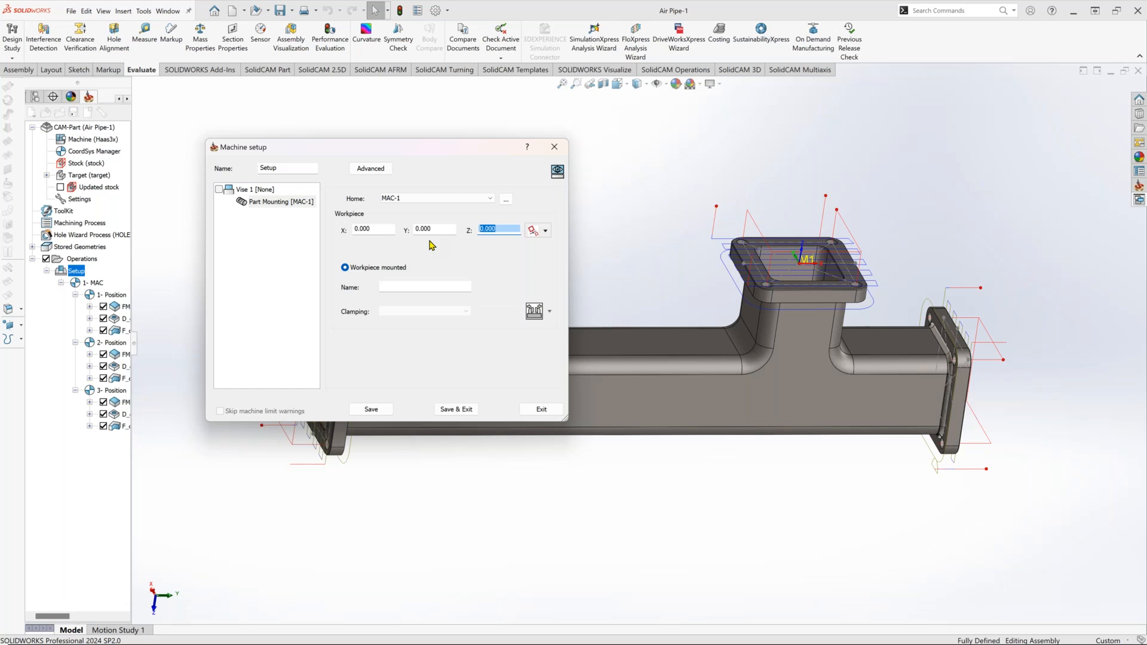
type("20")
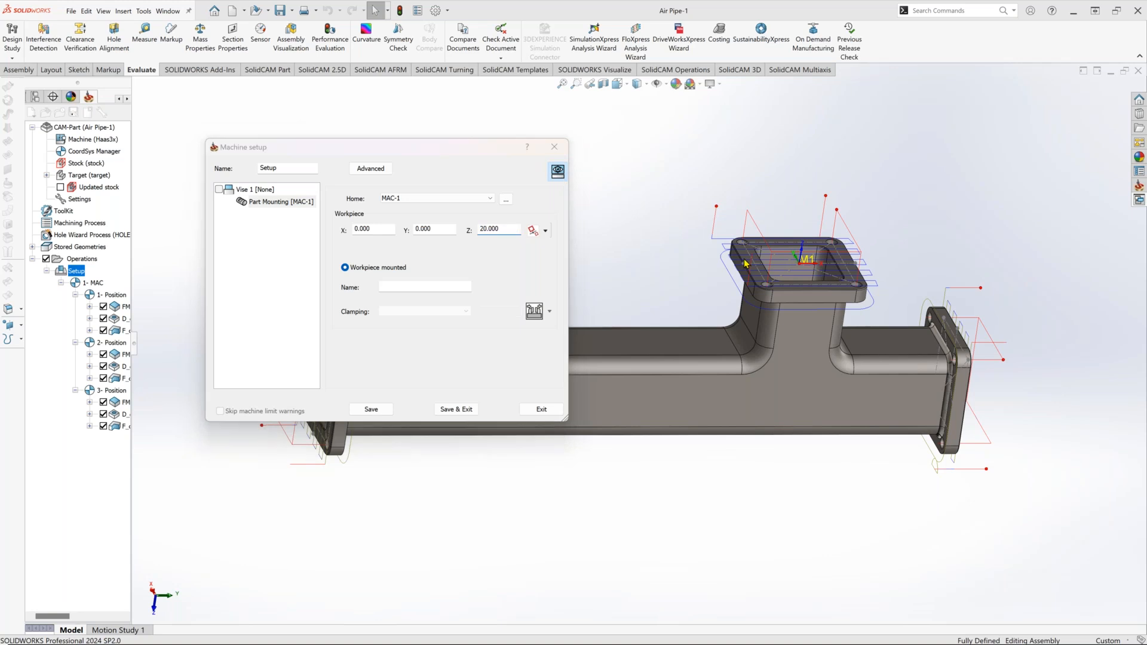
scroll(848, 389, "down", 2)
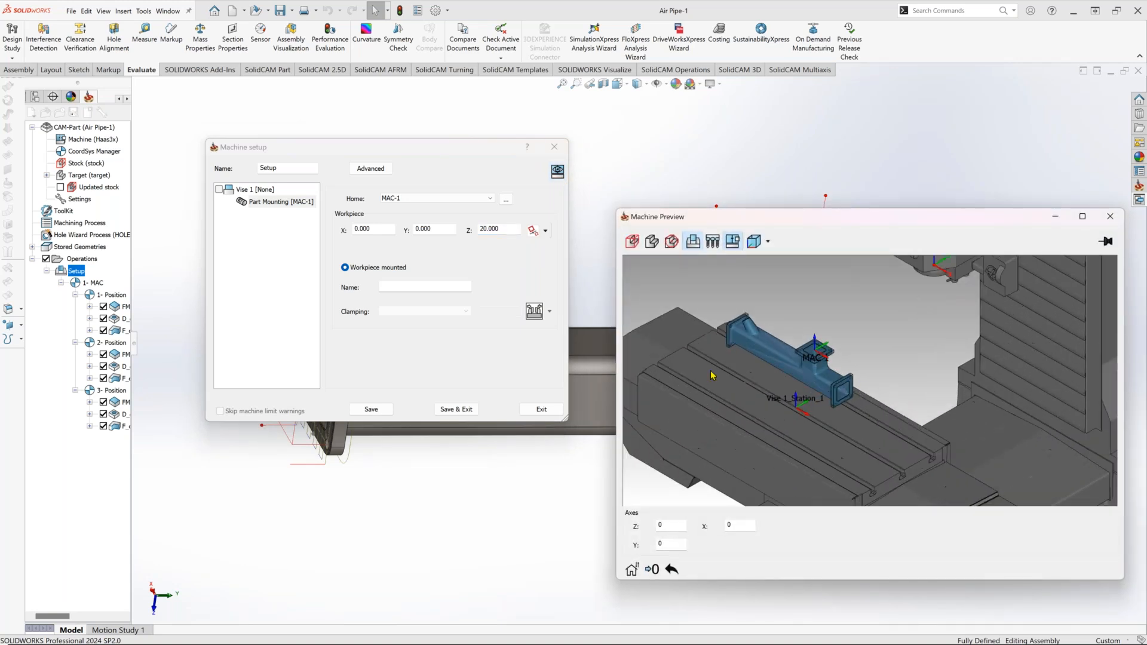
left_click(435, 231)
mouse_move(866, 411)
middle_mouse_down()
mouse_move(868, 421)
mouse_move(848, 417)
middle_mouse_up()
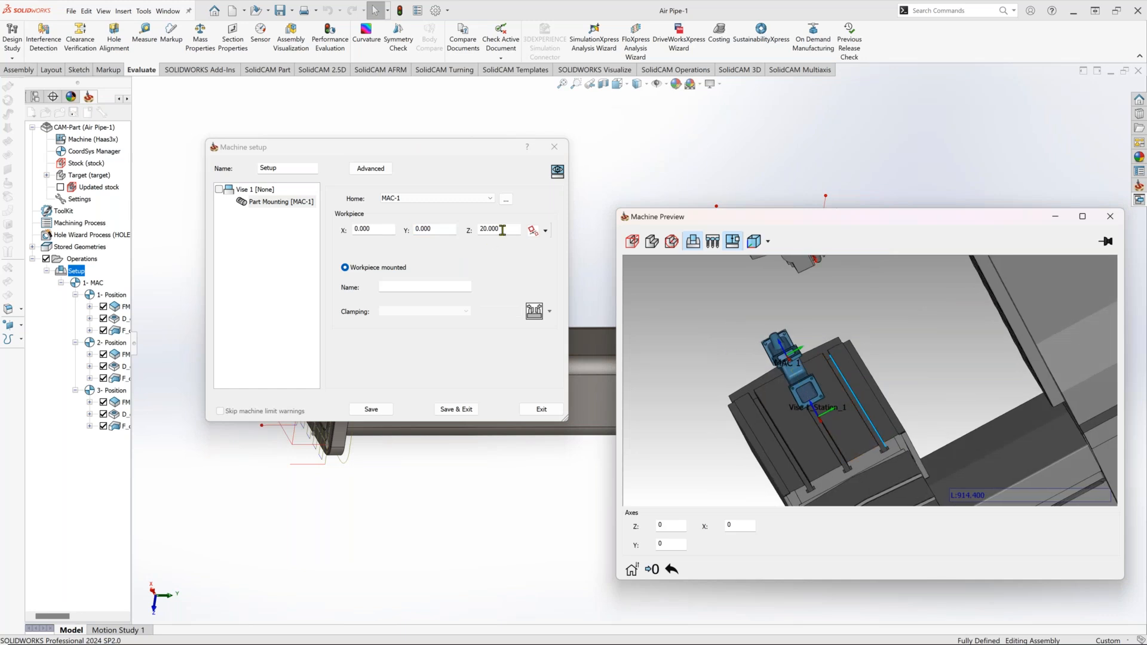
Change the workpiece Z offset to 40 and inspect the part's height above the machine table.
left_click(502, 230)
type("40")
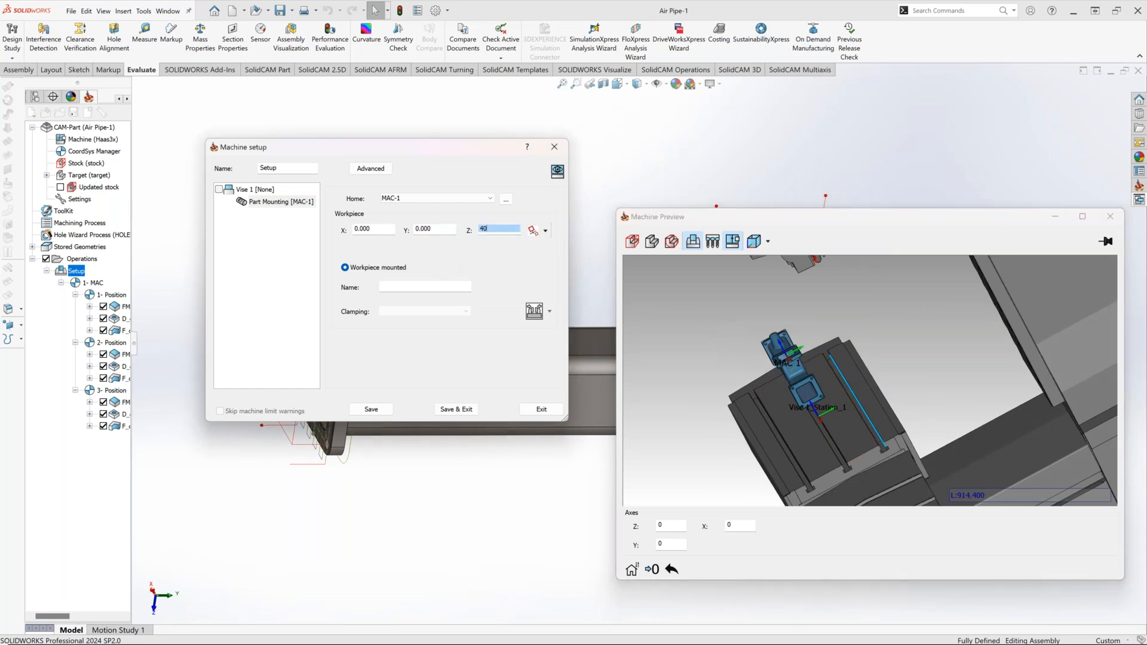
left_click(434, 229)
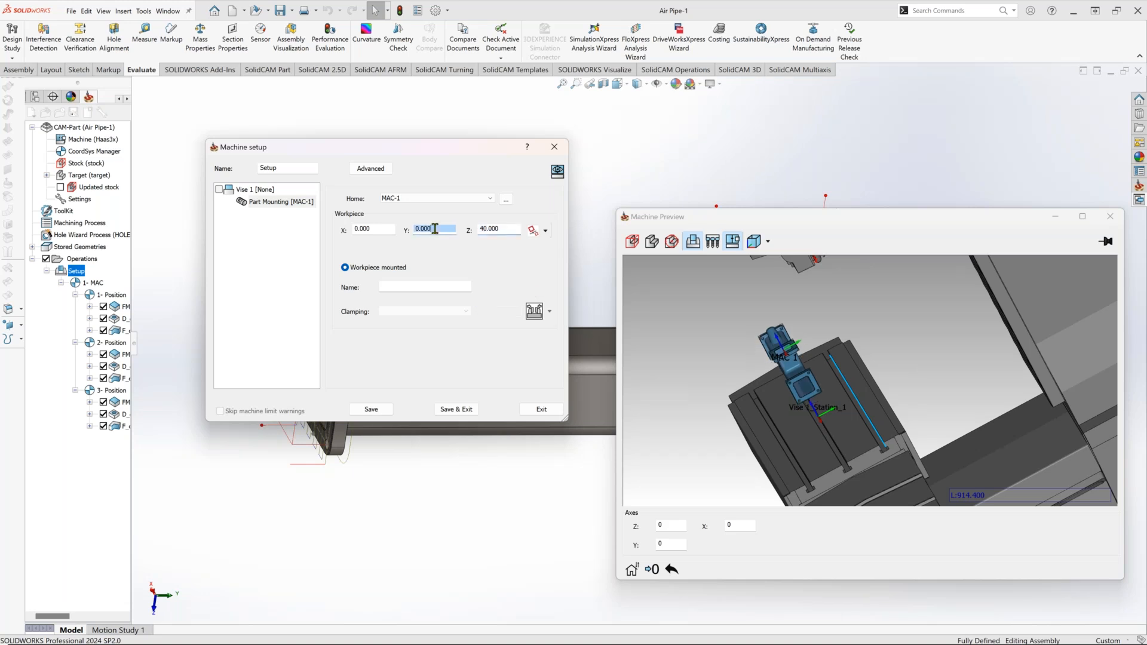
left_click(792, 342)
middle_click_drag(790, 342, 661, 272)
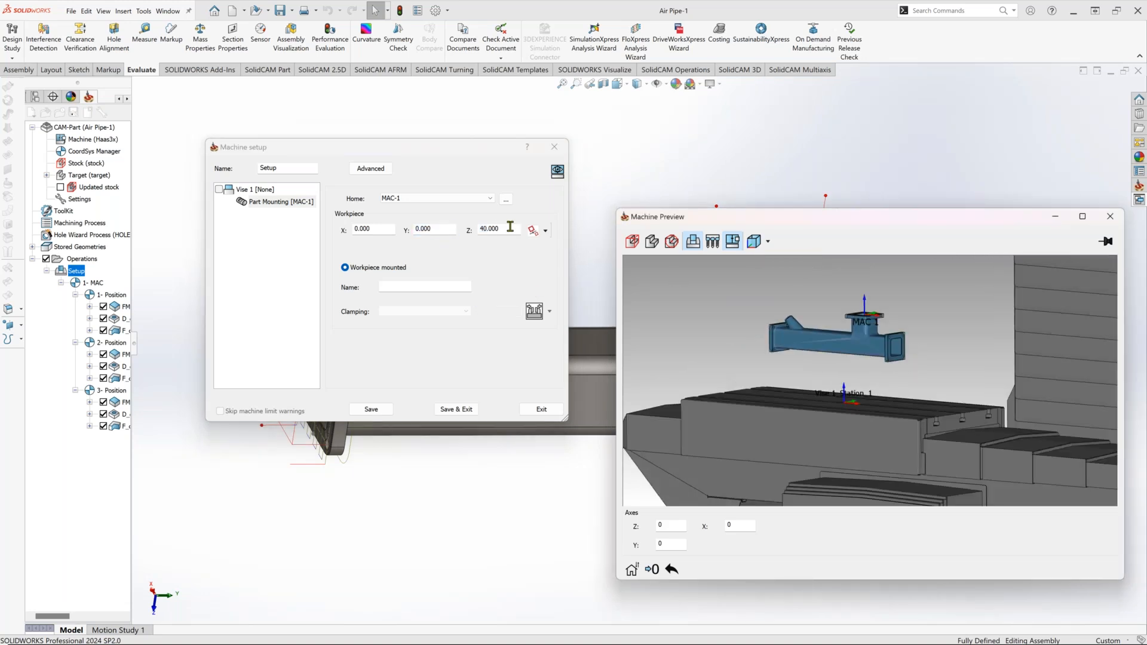
Reset the workpiece Z offset to 0, try an Rz rotation of 30, and close the machine setup without saving.
left_click_drag(510, 229, 472, 226)
type("0")
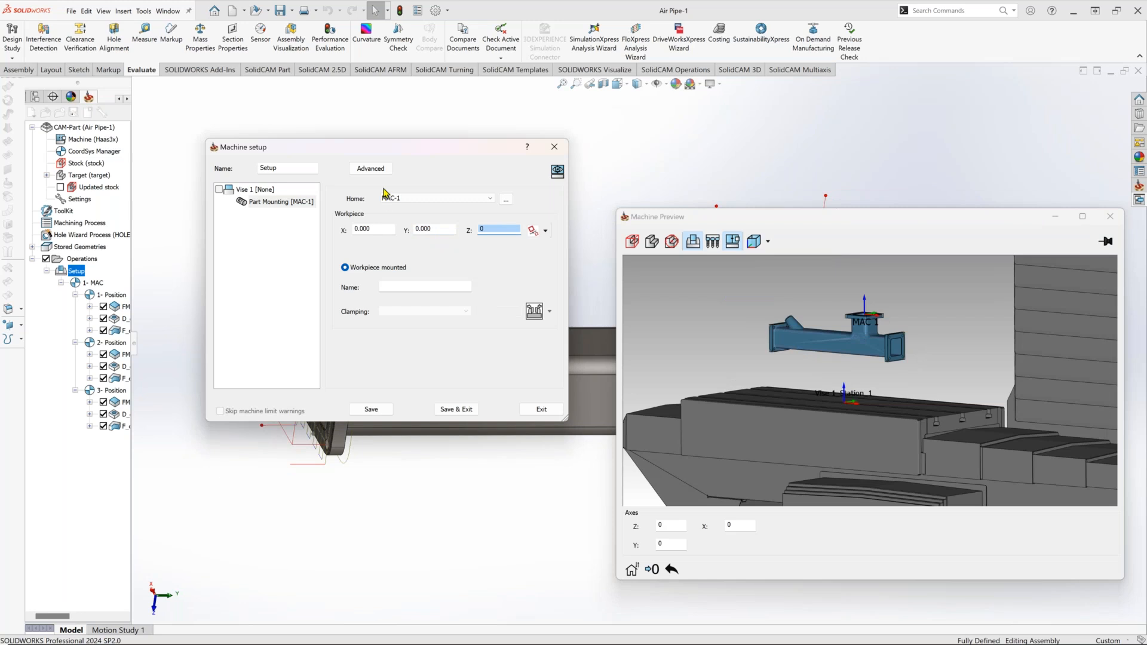
left_click(370, 168)
left_click_drag(509, 247, 434, 248)
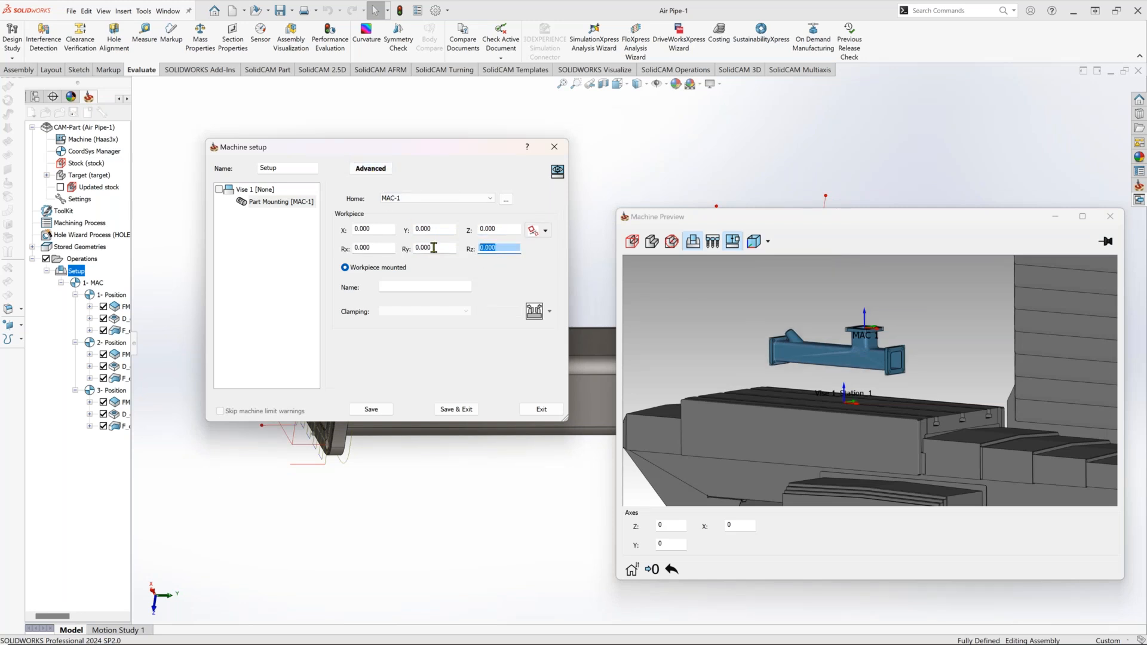
type("30")
left_click(428, 248)
left_click(789, 346)
middle_click_drag(789, 347, 962, 341)
scroll(960, 346, "down", 3)
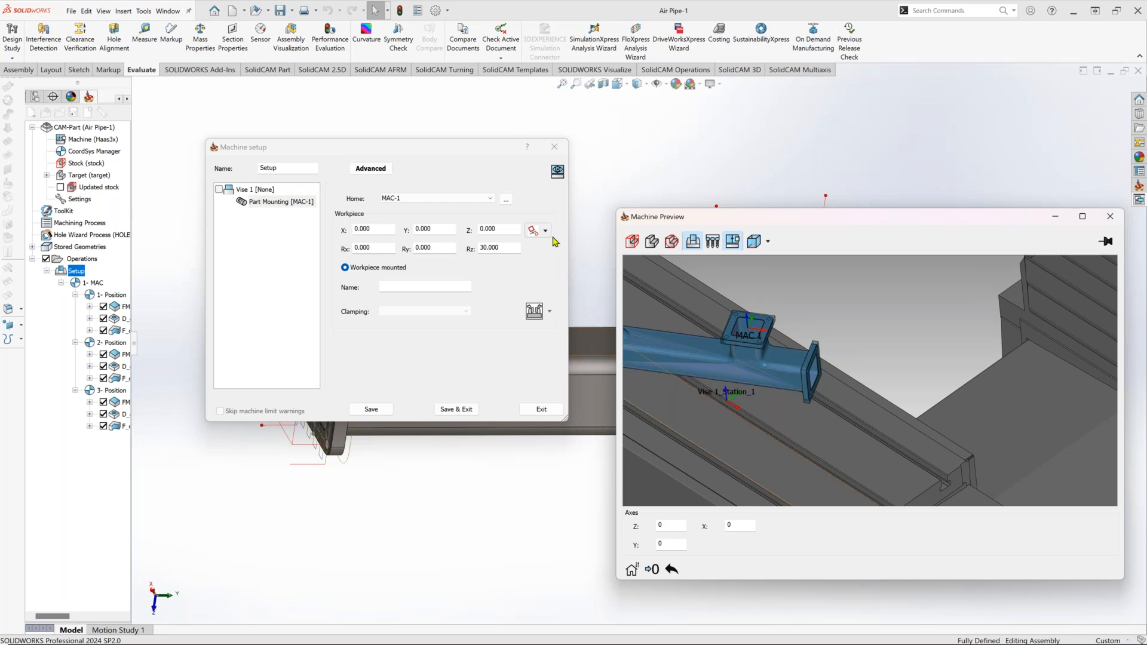
left_click(555, 147)
Examine the joint position and mounting data of the TA16-CP-1 angle head used by the F_contour1_1 operation's tool 3.
double_click(119, 357)
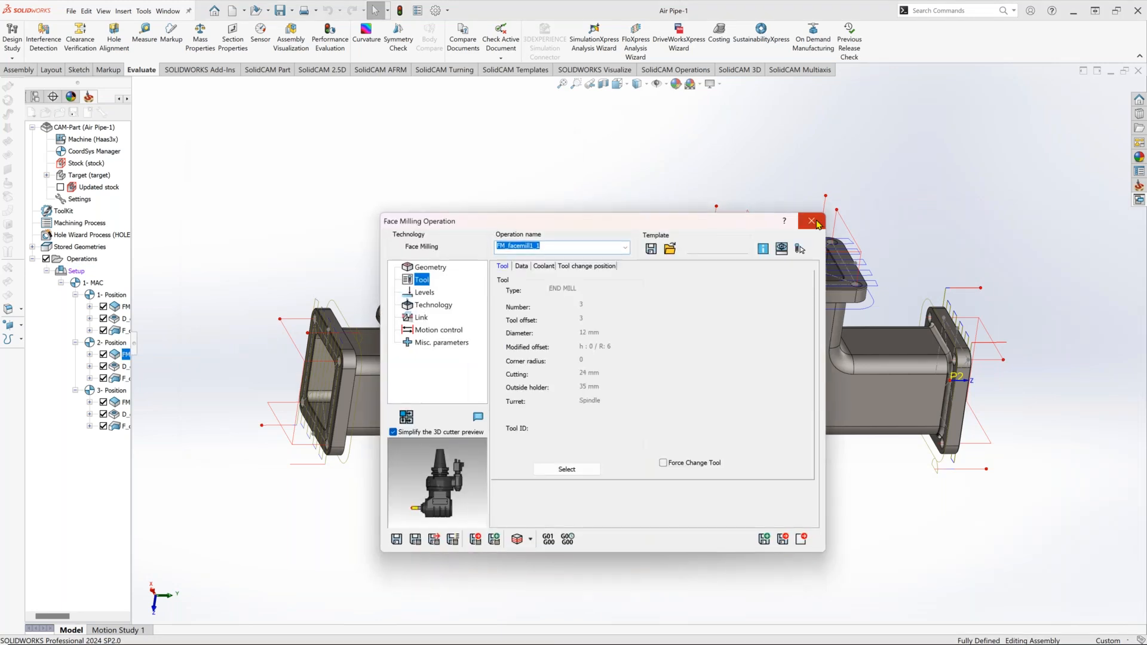
double_click(125, 377)
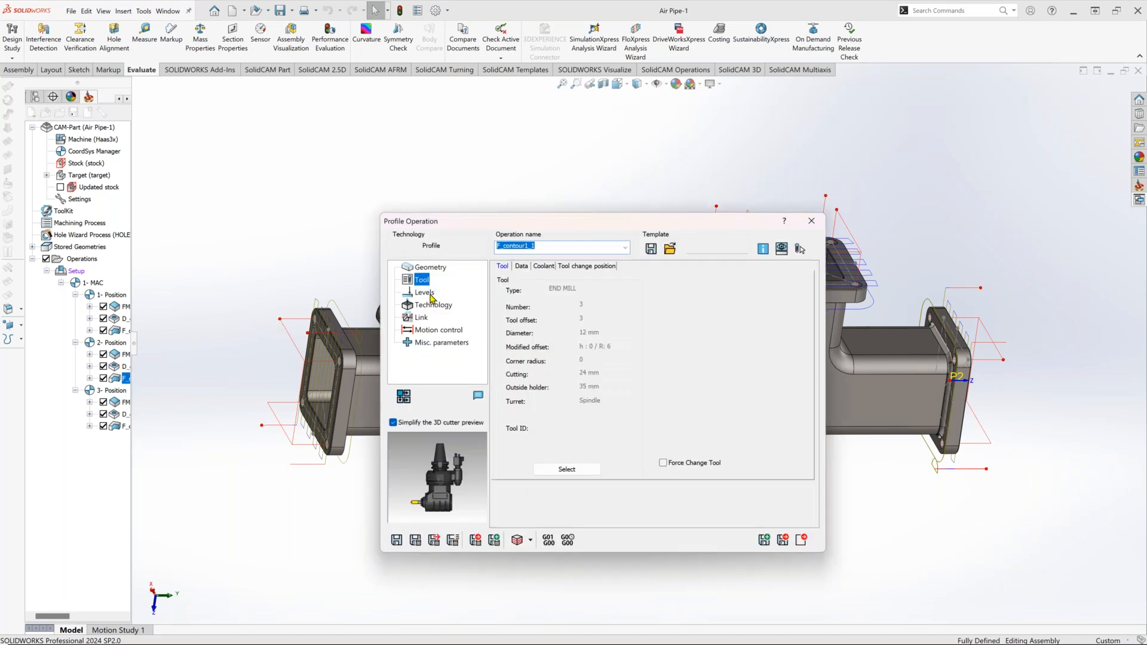
left_click(566, 469)
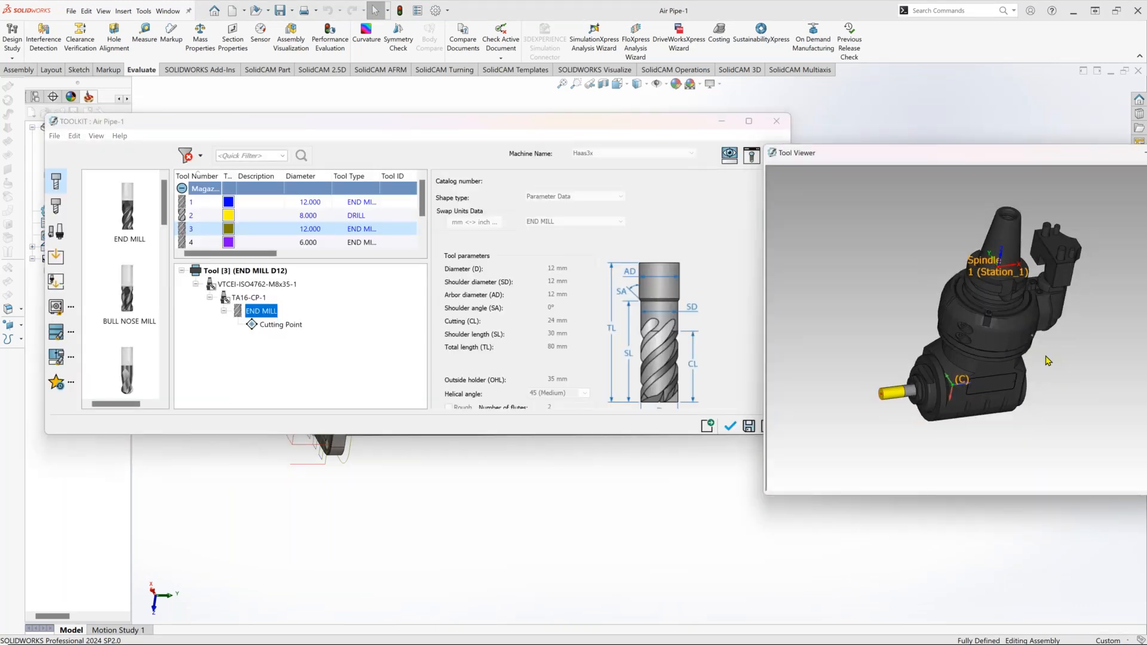
left_click(256, 299)
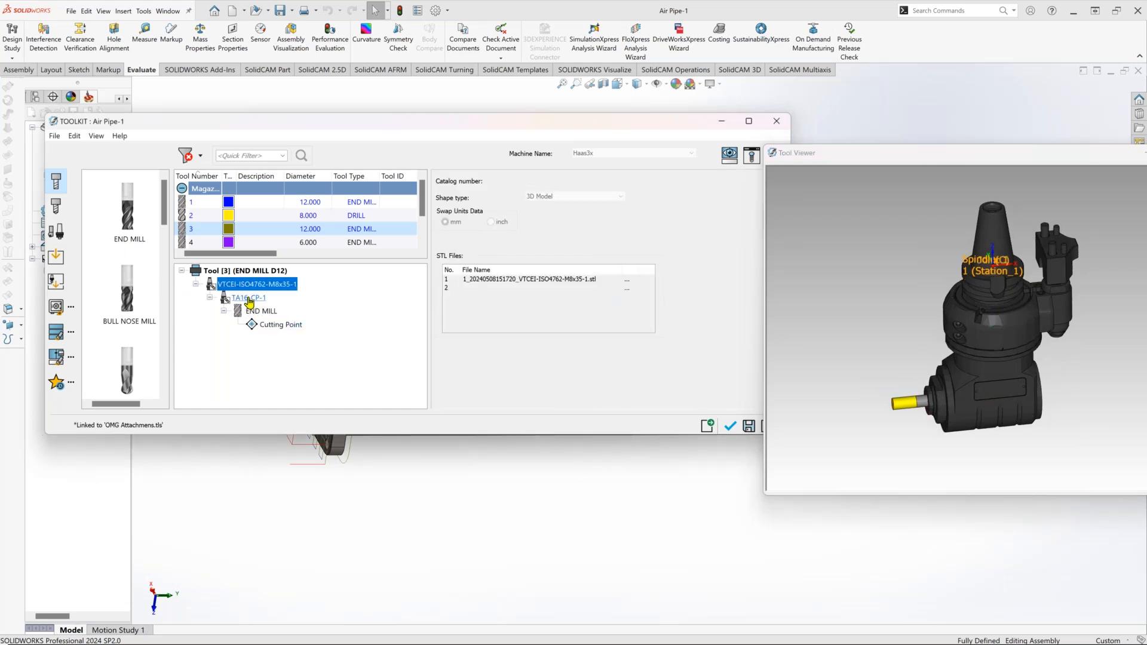
left_click_drag(868, 153, 943, 148)
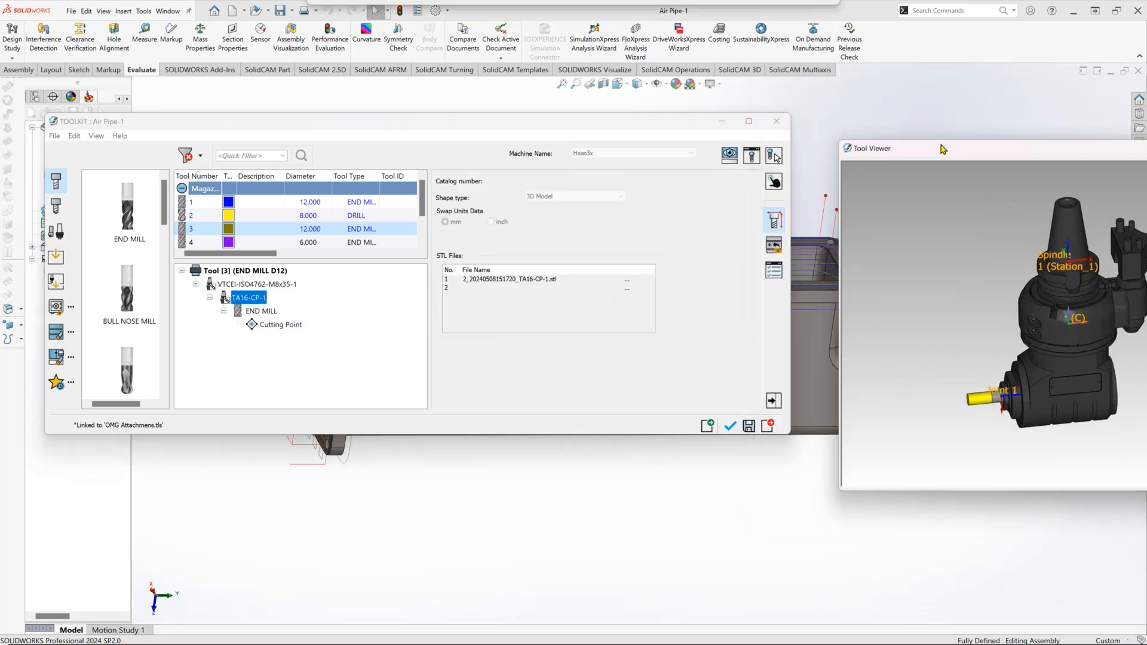
left_click(773, 245)
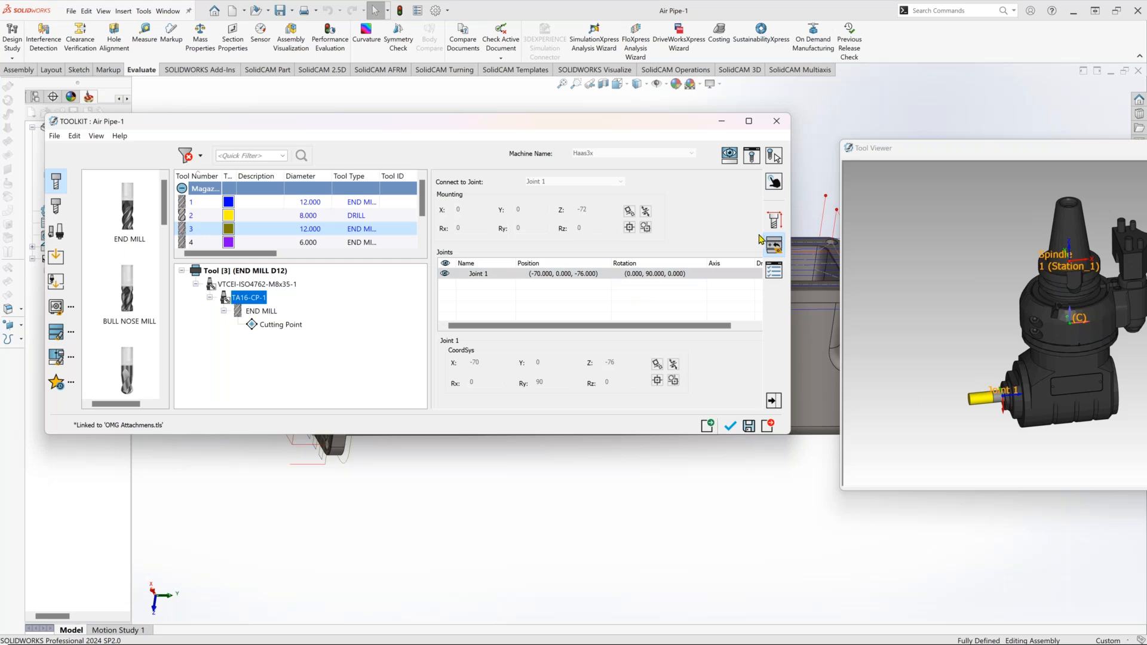
left_click(779, 122)
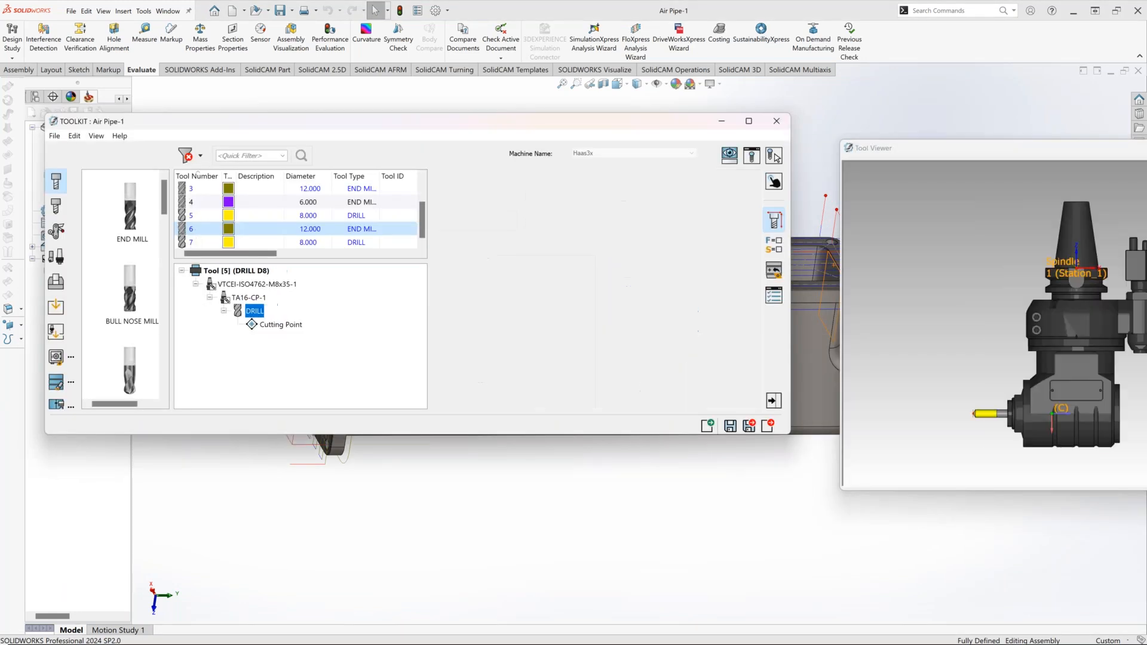
Set the mounting Rz rotation of tool 3's TA16-CP-1 angle head to 30 in the toolkit, then save and exit.
left_click(197, 207)
scroll(195, 209, "up", 1)
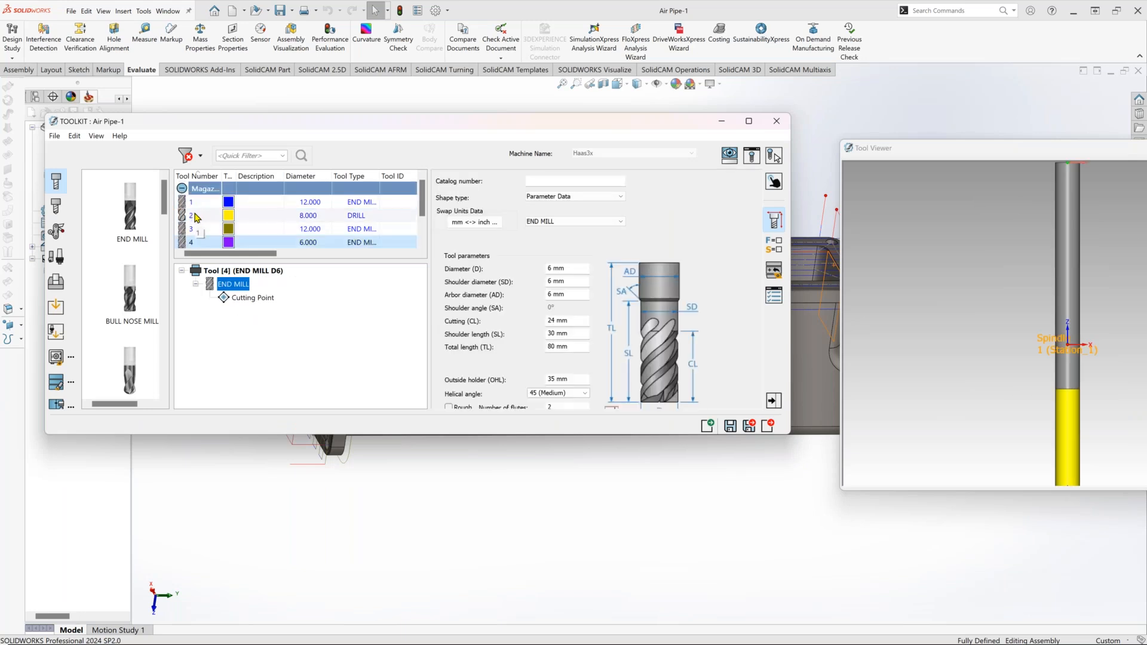
left_click(198, 229)
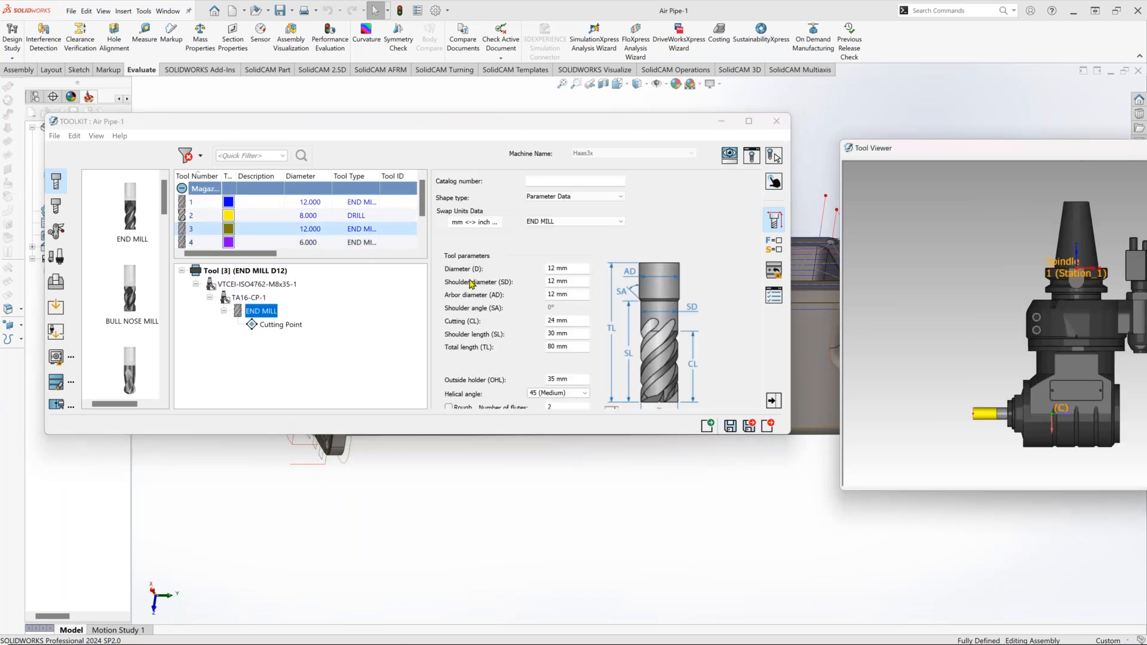
left_click(772, 272)
left_click(774, 273)
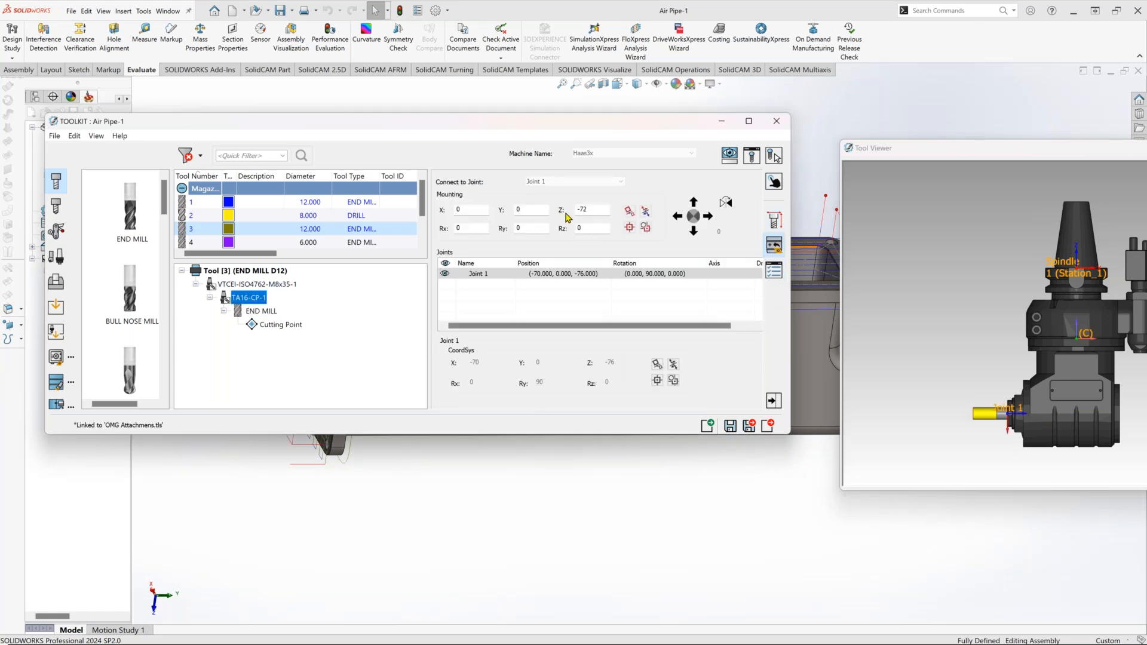
double_click(592, 229)
double_click(528, 229)
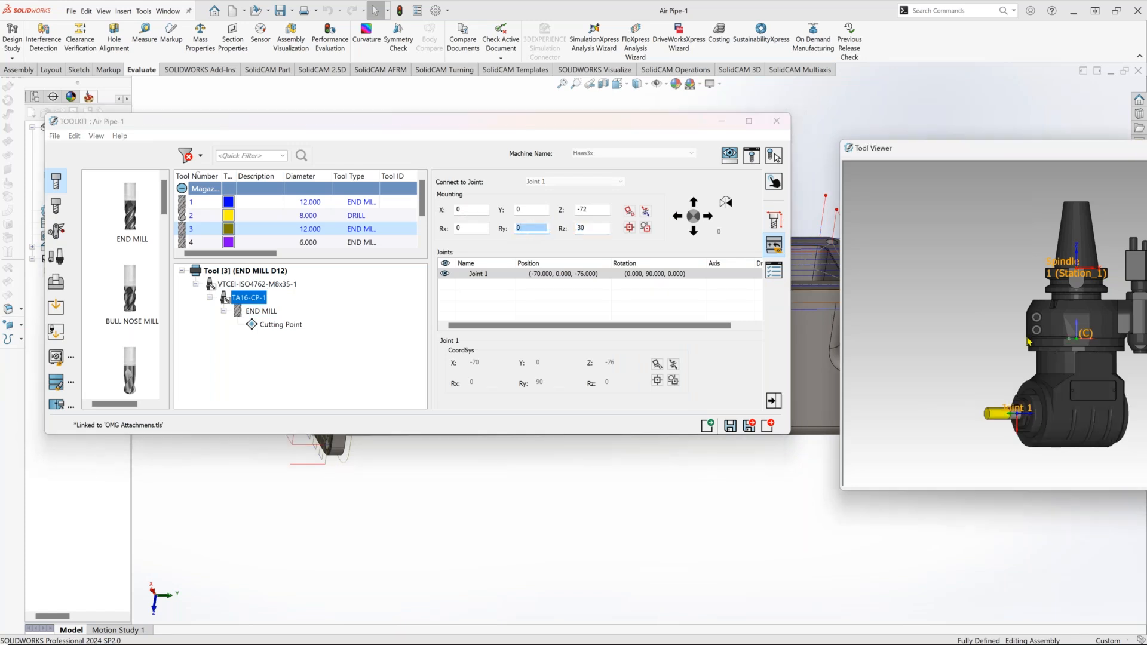
middle_click_drag(1028, 341, 1032, 353)
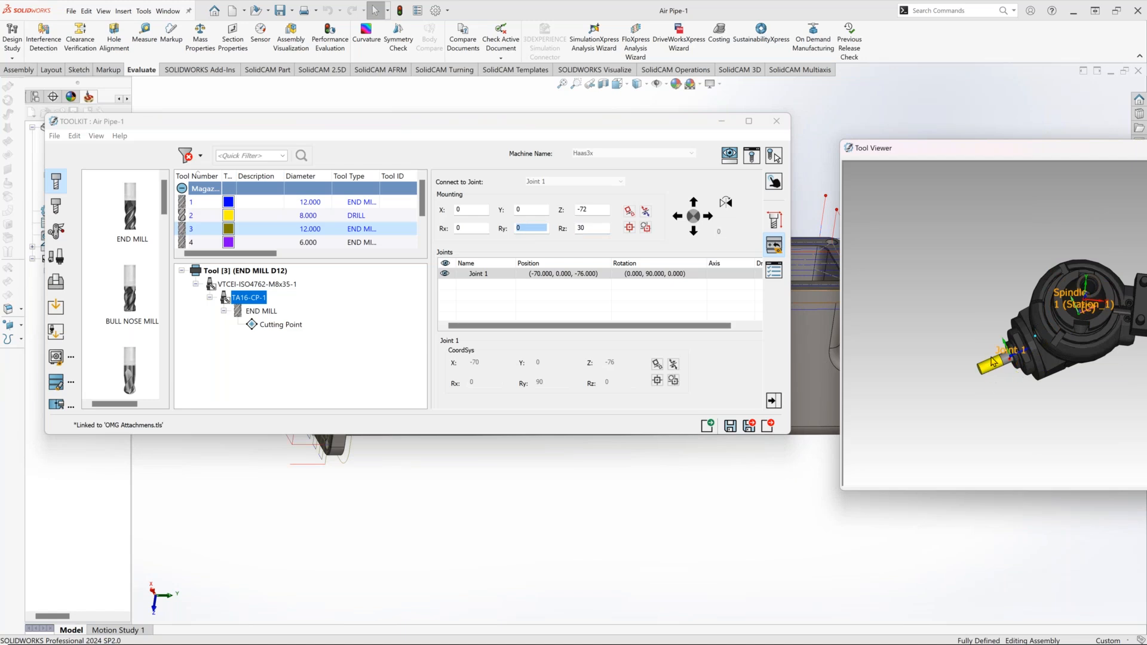
left_click(751, 428)
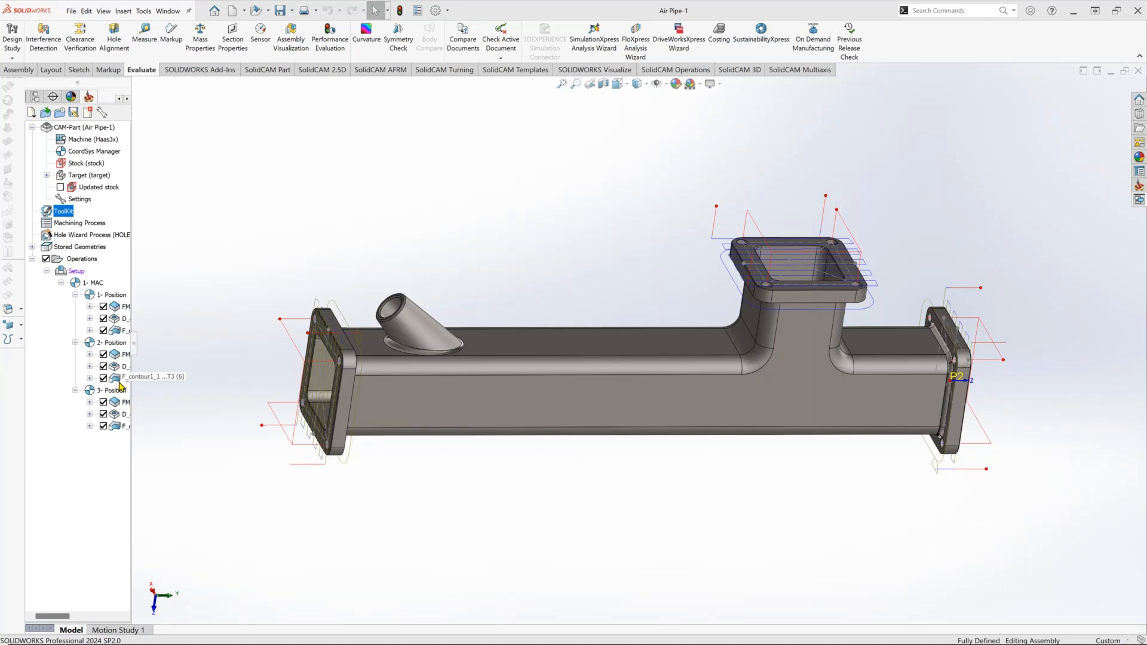
Inspect the rotated angle head against the part in the F_contour1_1 operation's machine preview, then close the operation.
double_click(121, 378)
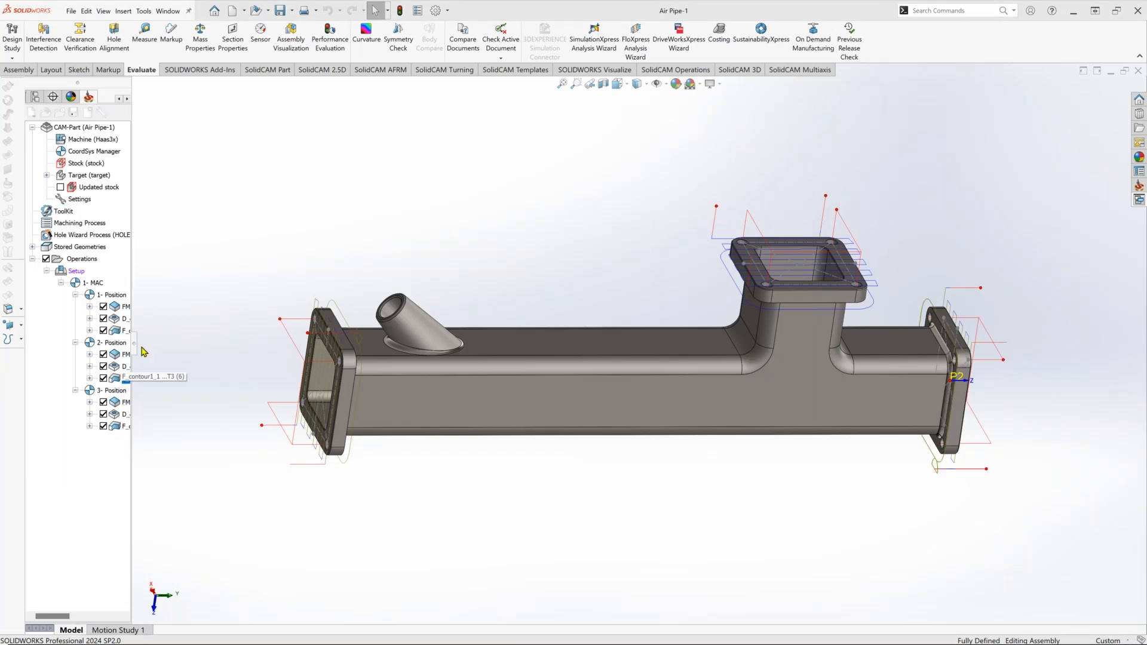
middle_click_drag(443, 467, 448, 512)
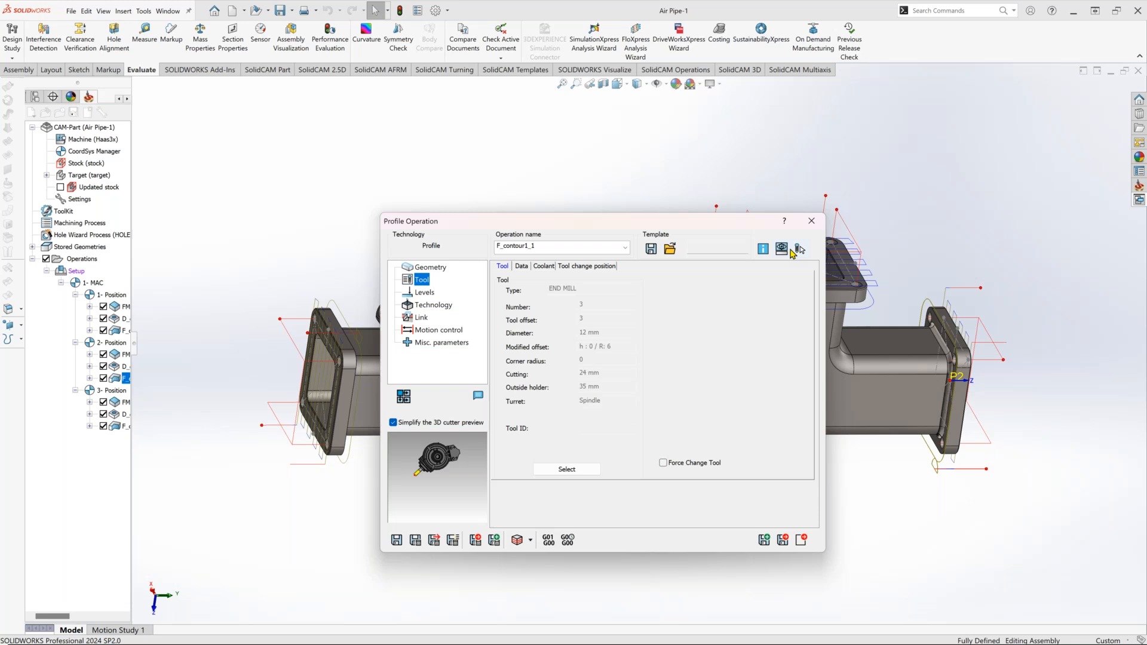
left_click(784, 252)
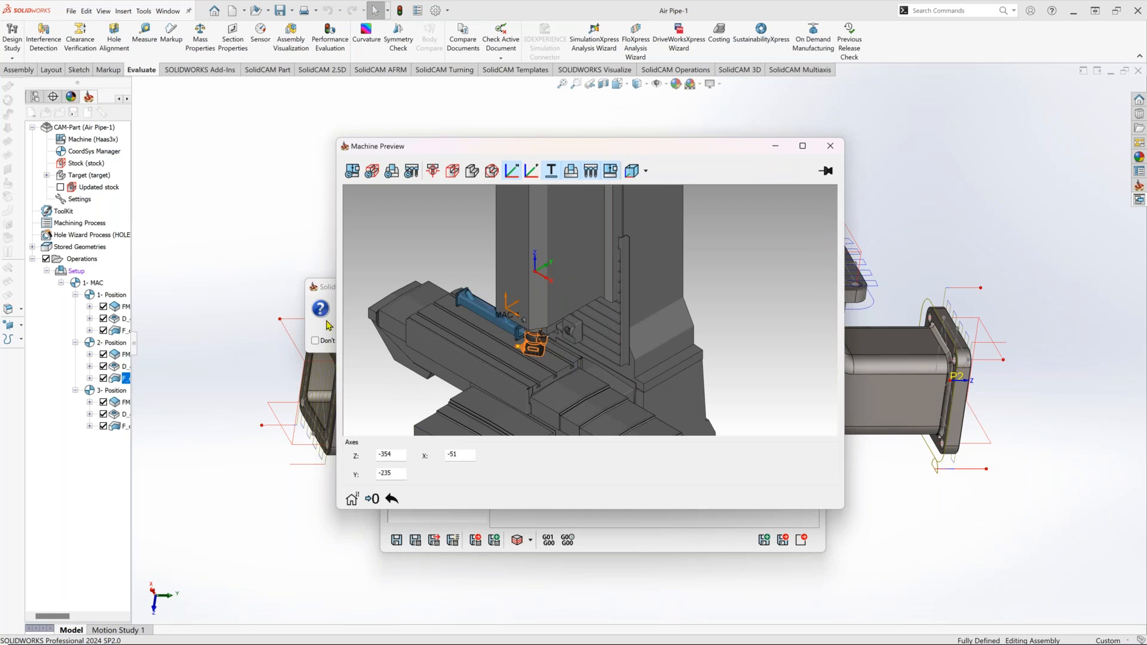
left_click(326, 320)
left_click(390, 334)
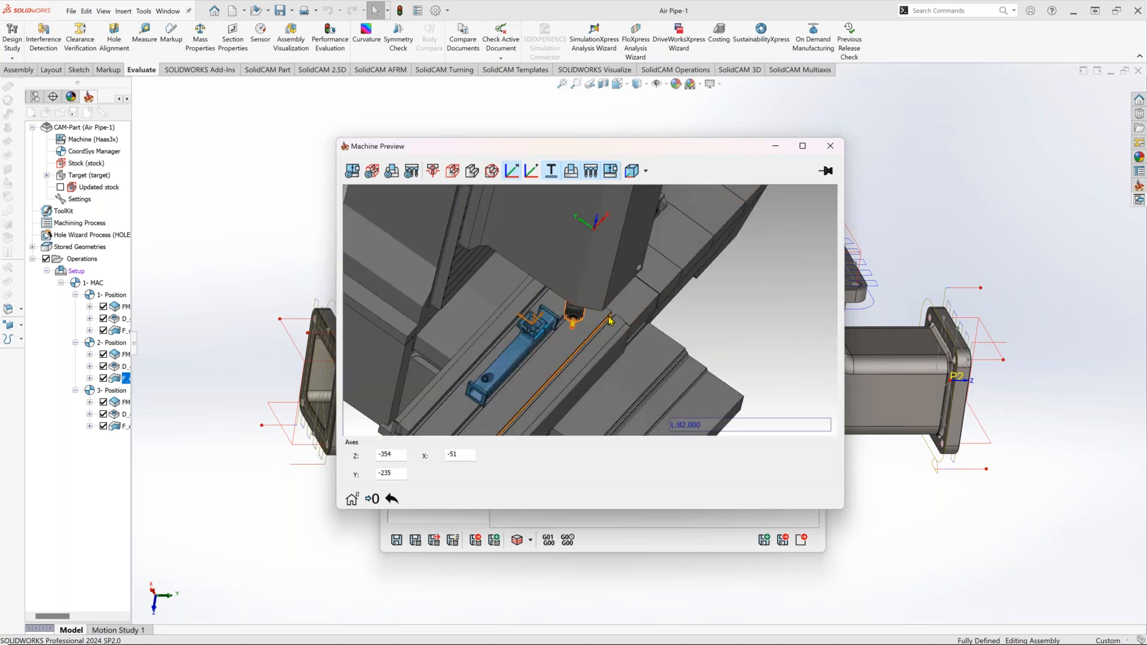
left_click(609, 321)
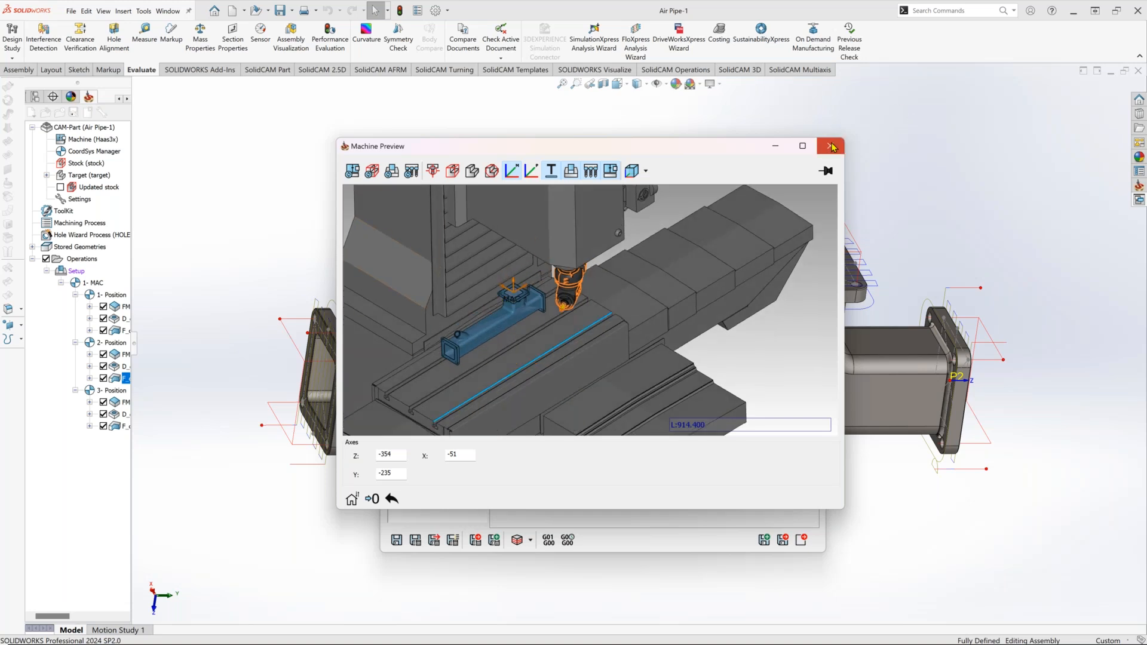
left_click(831, 146)
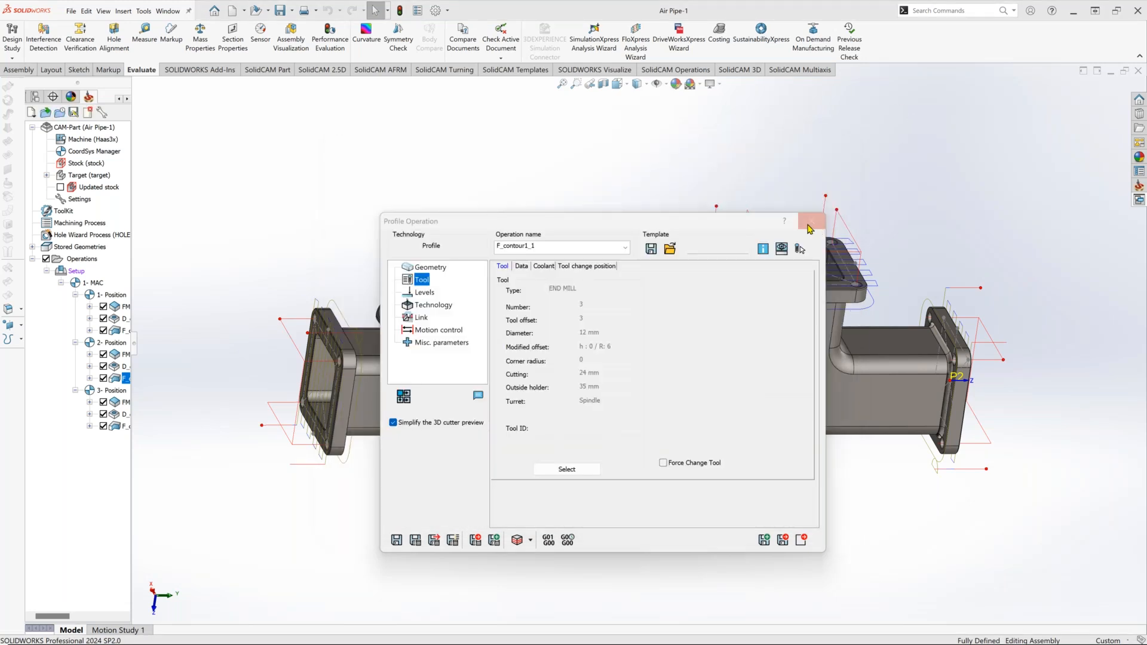
left_click(810, 229)
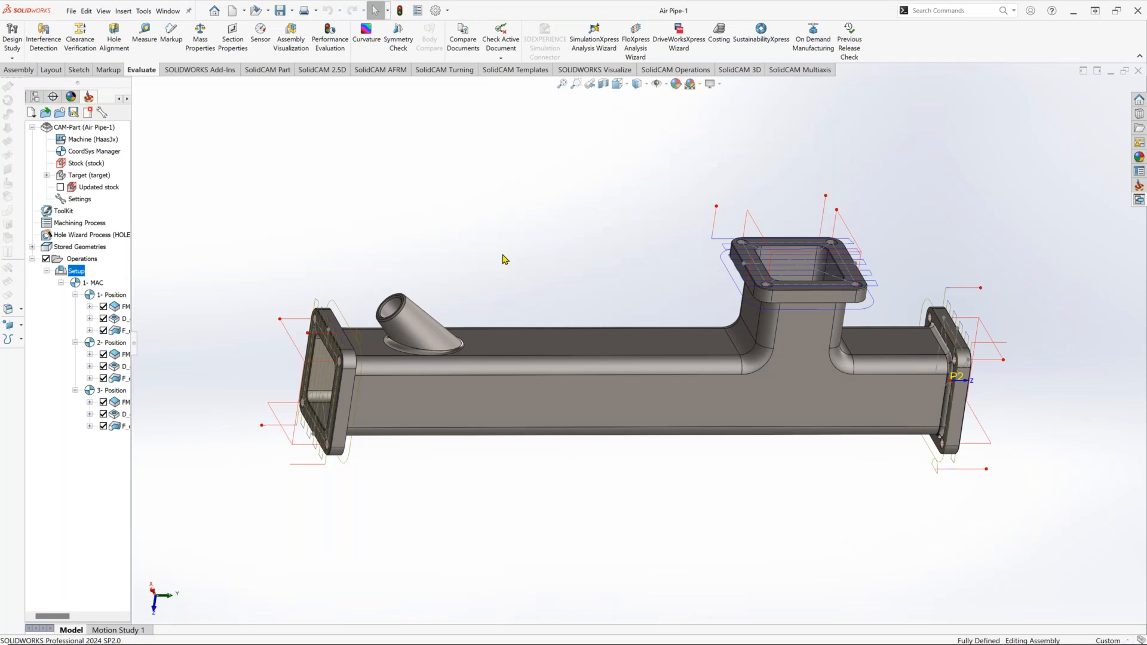
Set the Rz rotation of the Vise 1 fixture mounting to 30 in the machine setup, then save and exit.
double_click(75, 272)
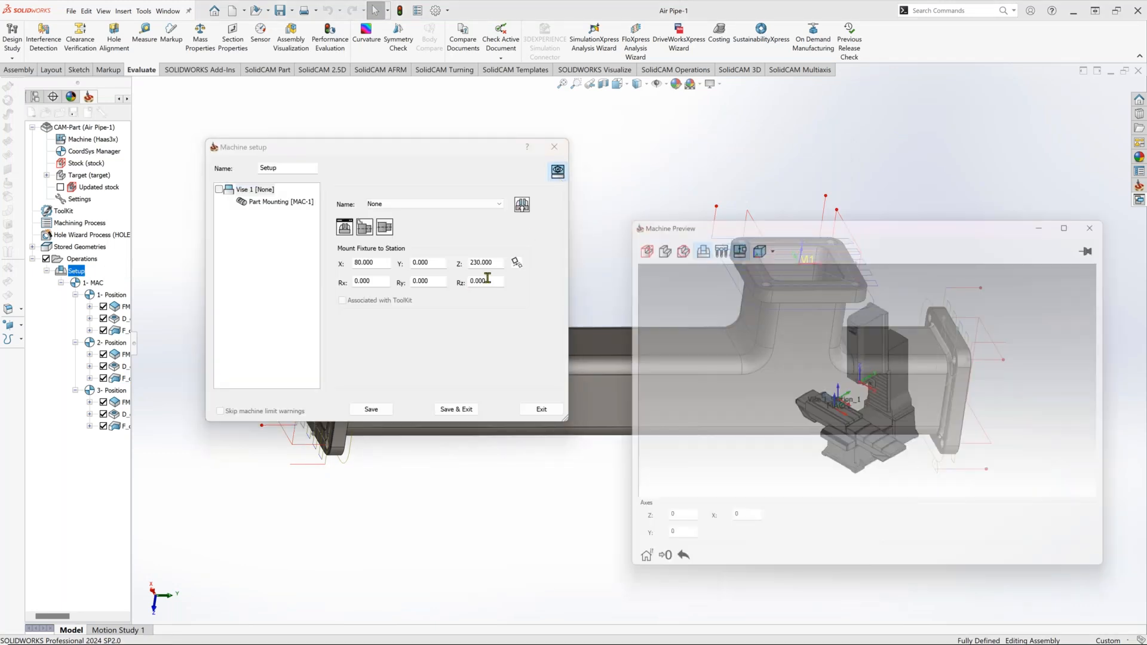
left_click(263, 201)
left_click(257, 190)
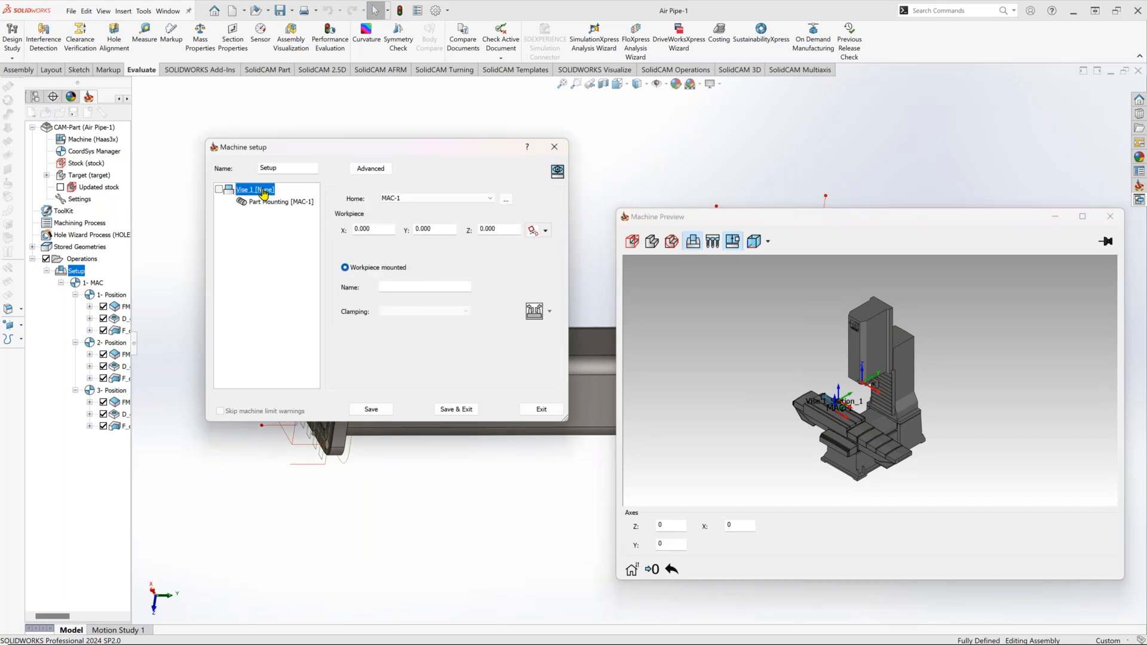
left_click(652, 290)
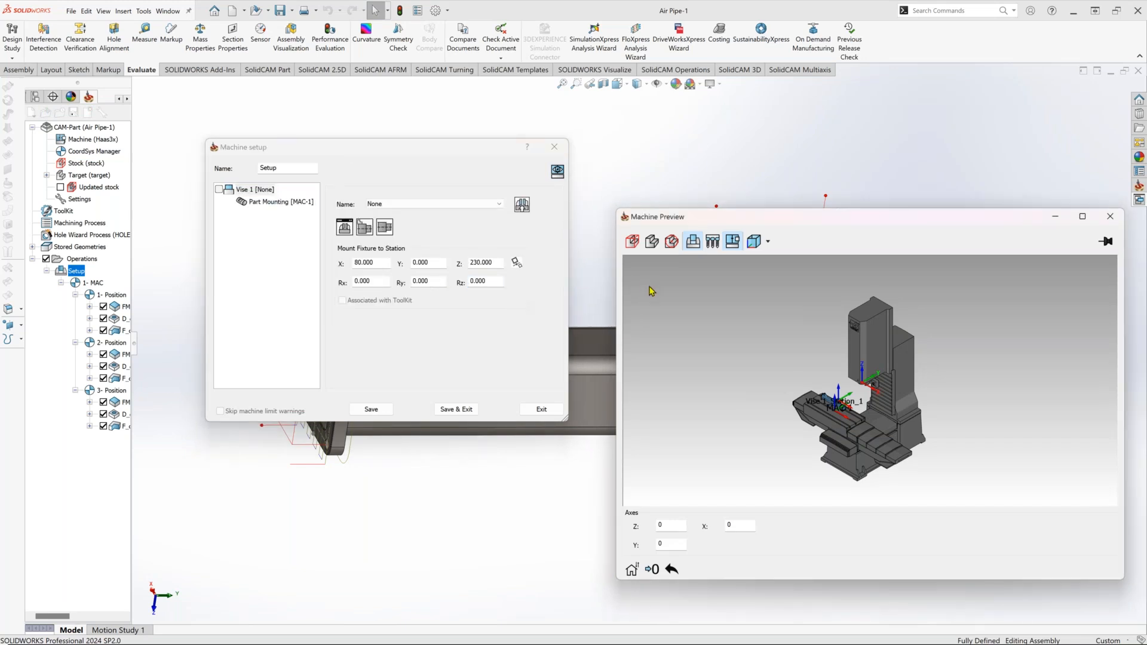
scroll(871, 469, "up", 4)
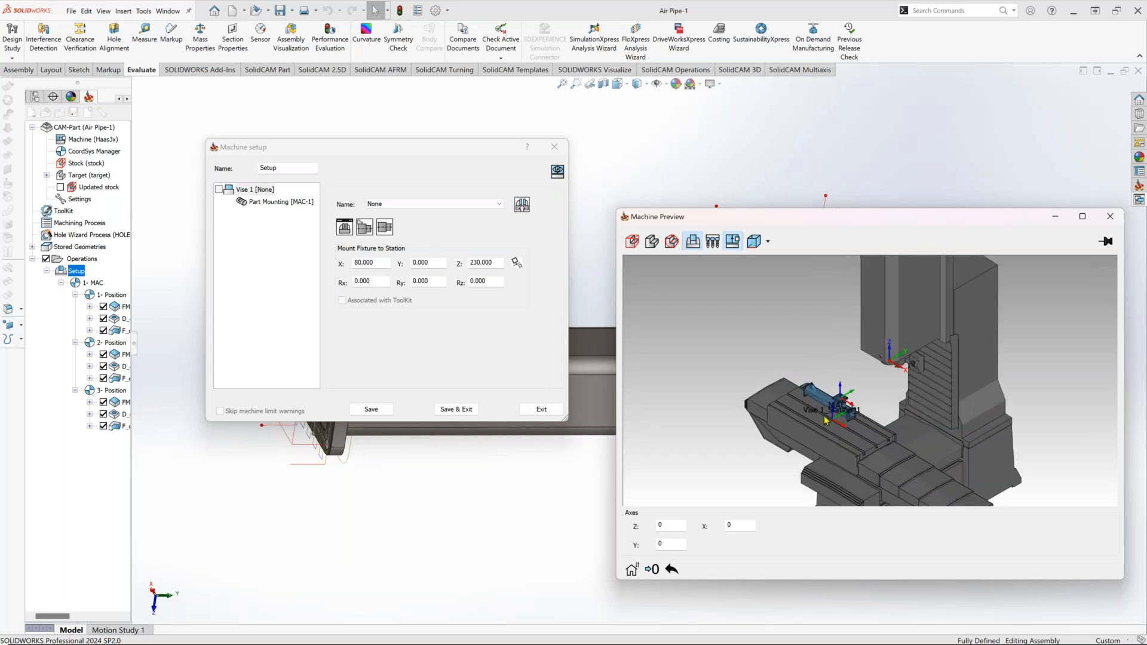
left_click(493, 282)
type("30")
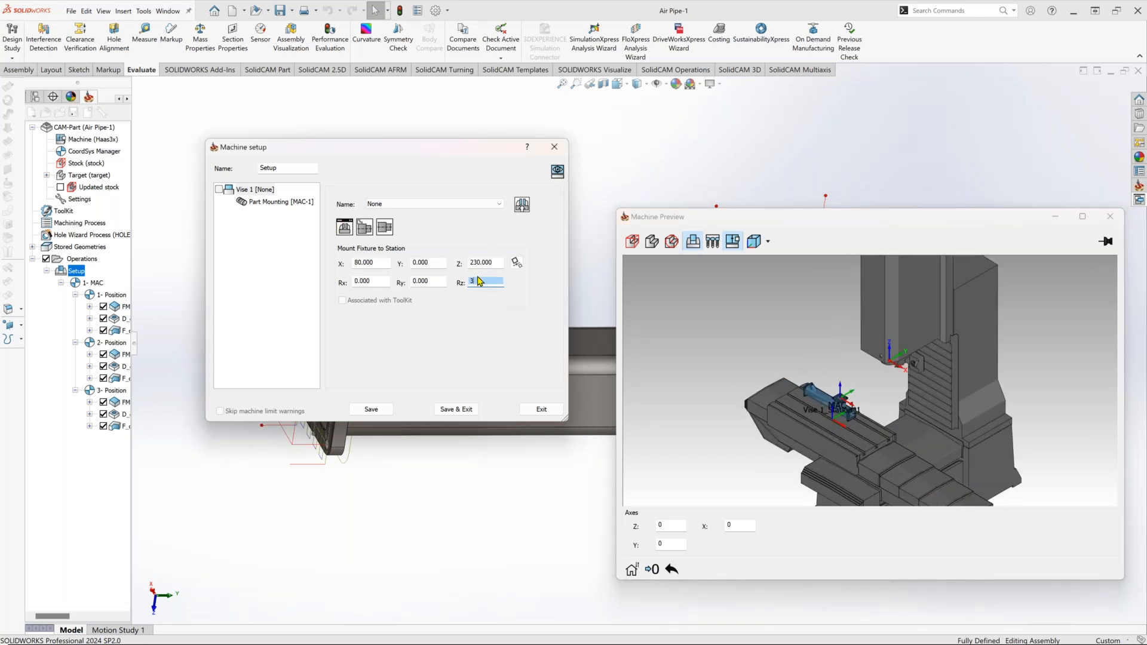
left_click(429, 281)
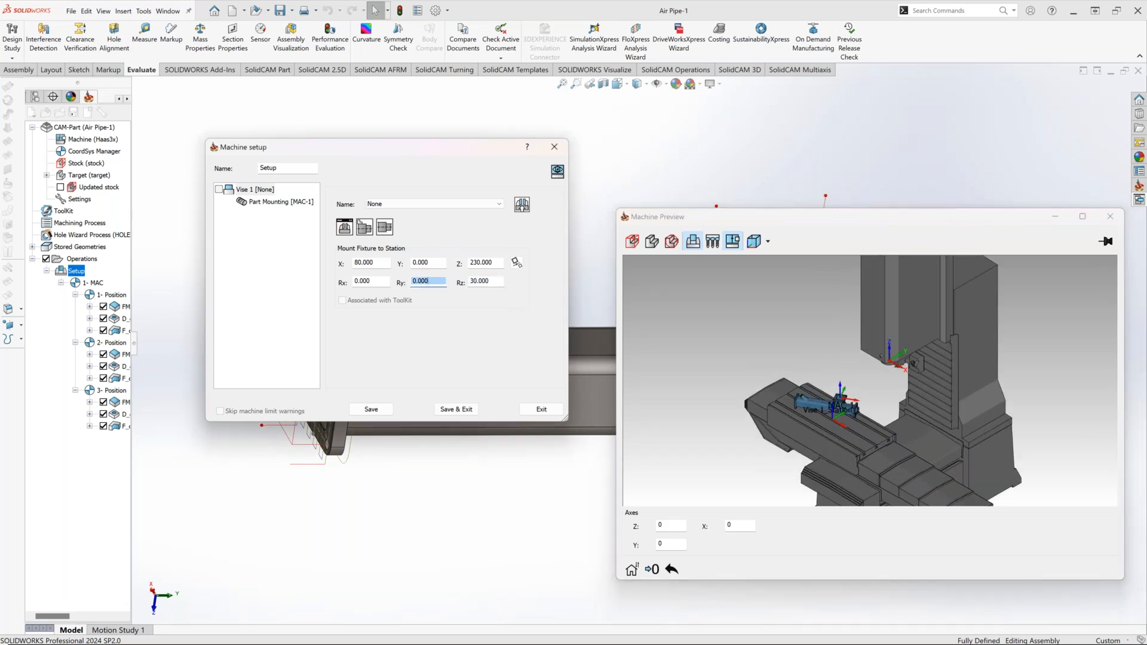
left_click(466, 412)
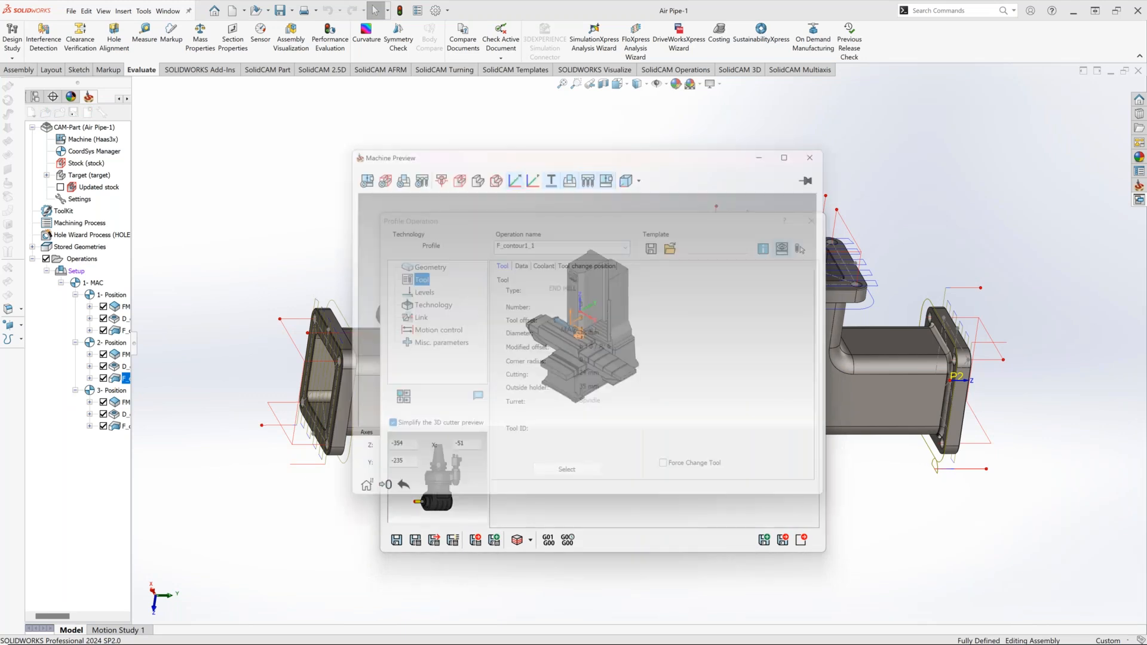
Close the F_contour1_1 operation and check the rotated part mounting in the machine setup's preview, then exit the setup.
left_click(830, 147)
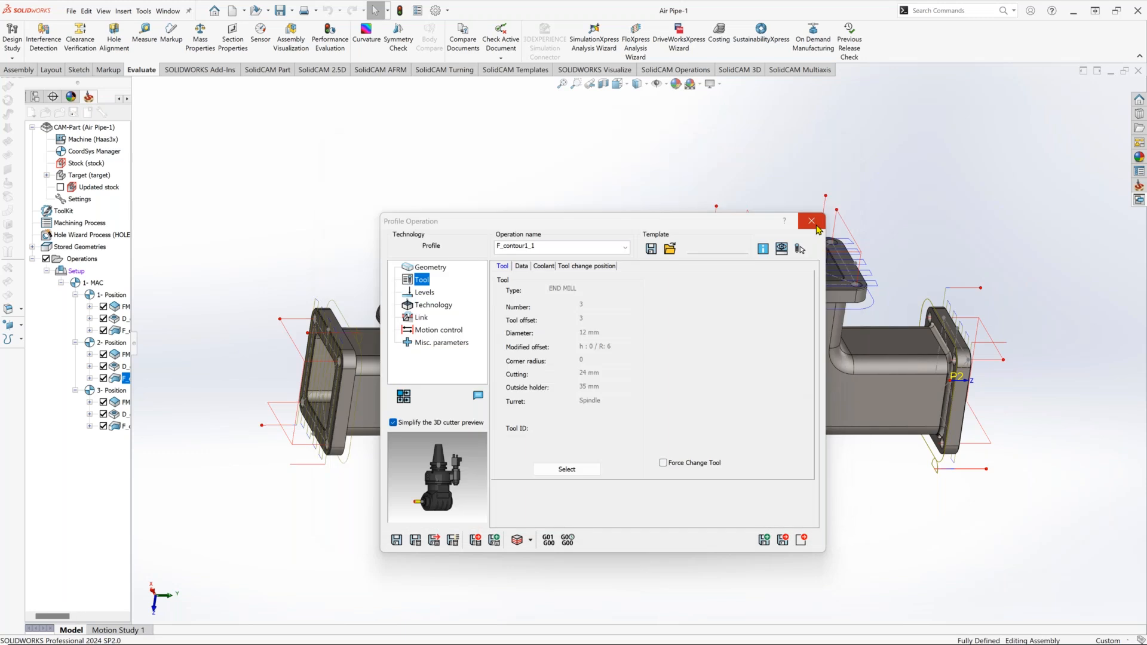
left_click(811, 221)
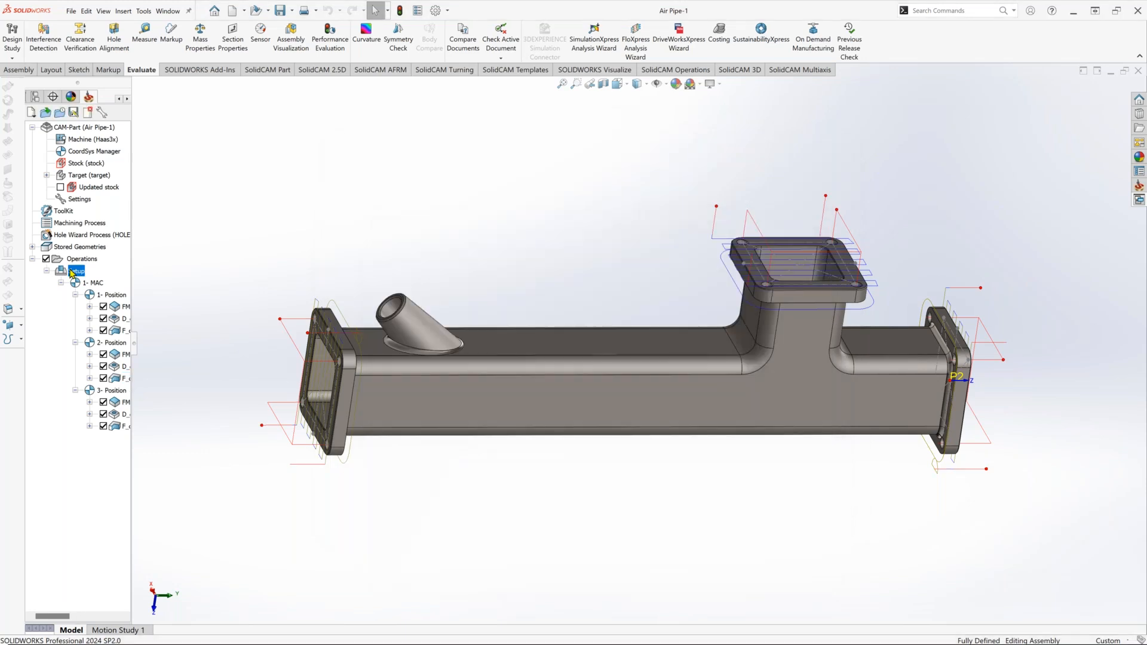
double_click(75, 272)
left_click(281, 201)
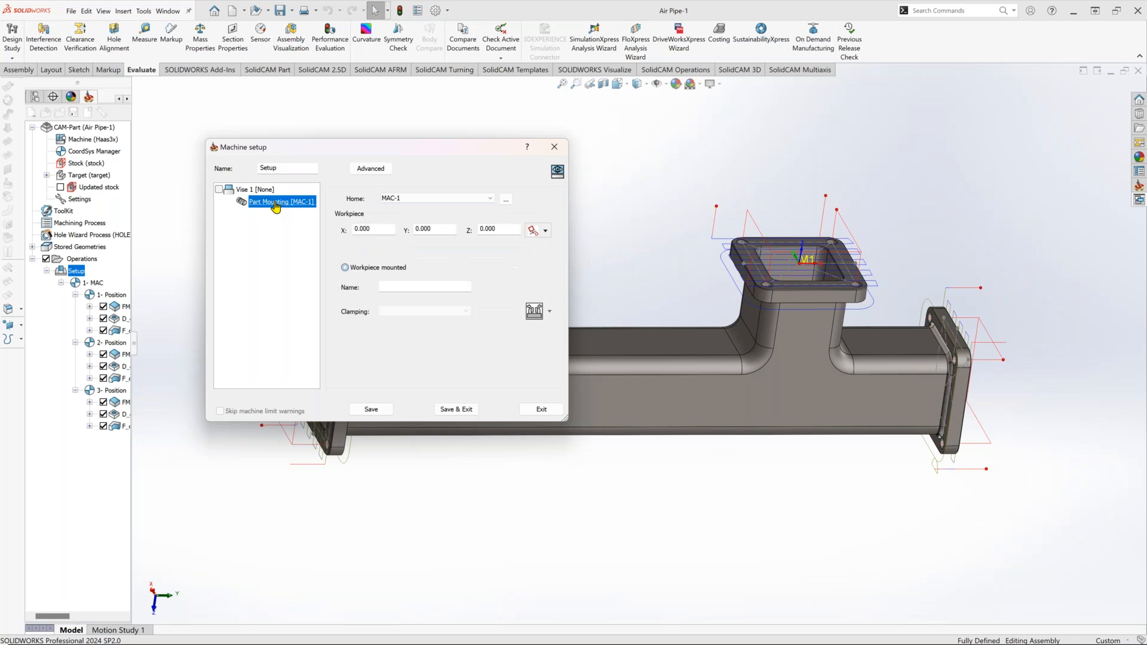
left_click(557, 171)
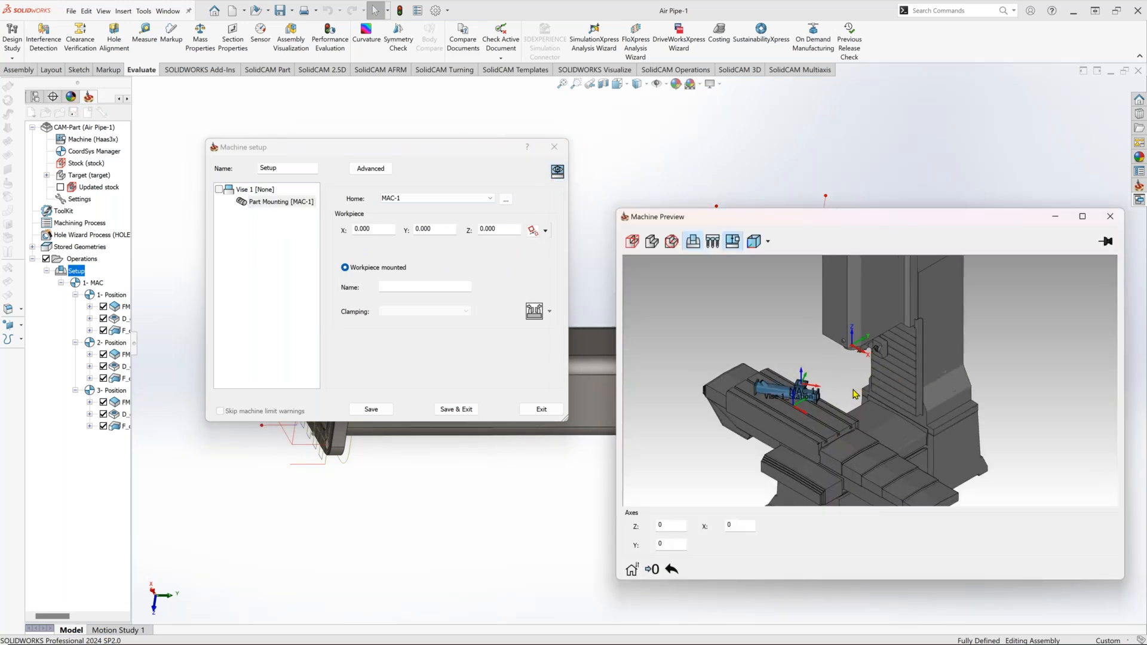
left_click(537, 409)
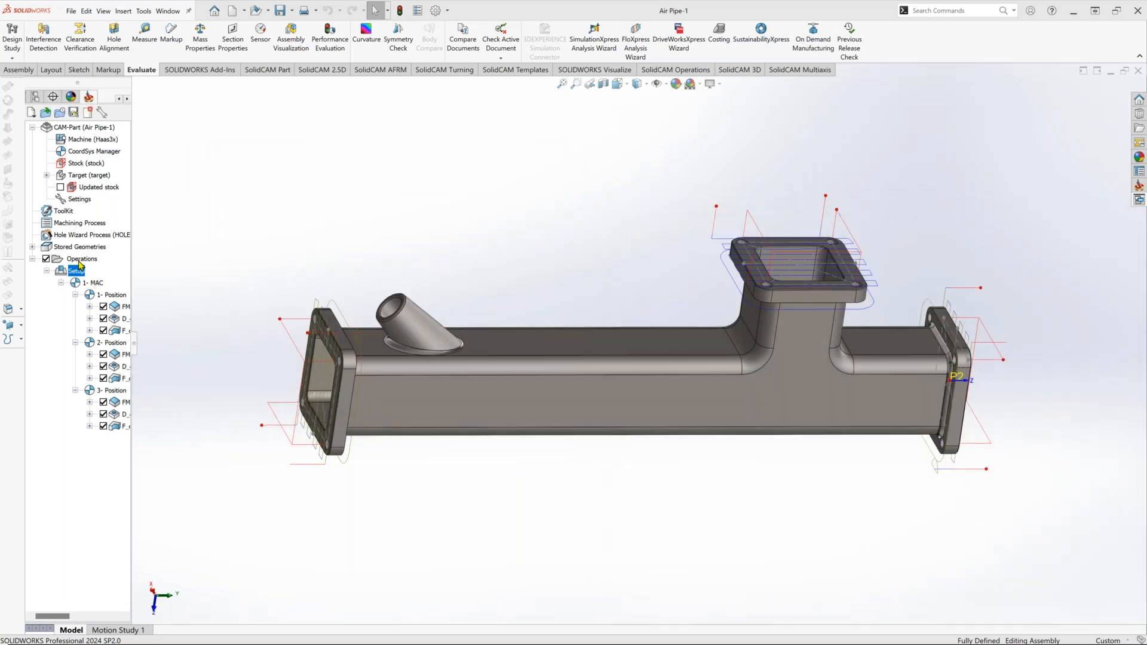
Recalculate all operations of the CAM part.
right_click(79, 261)
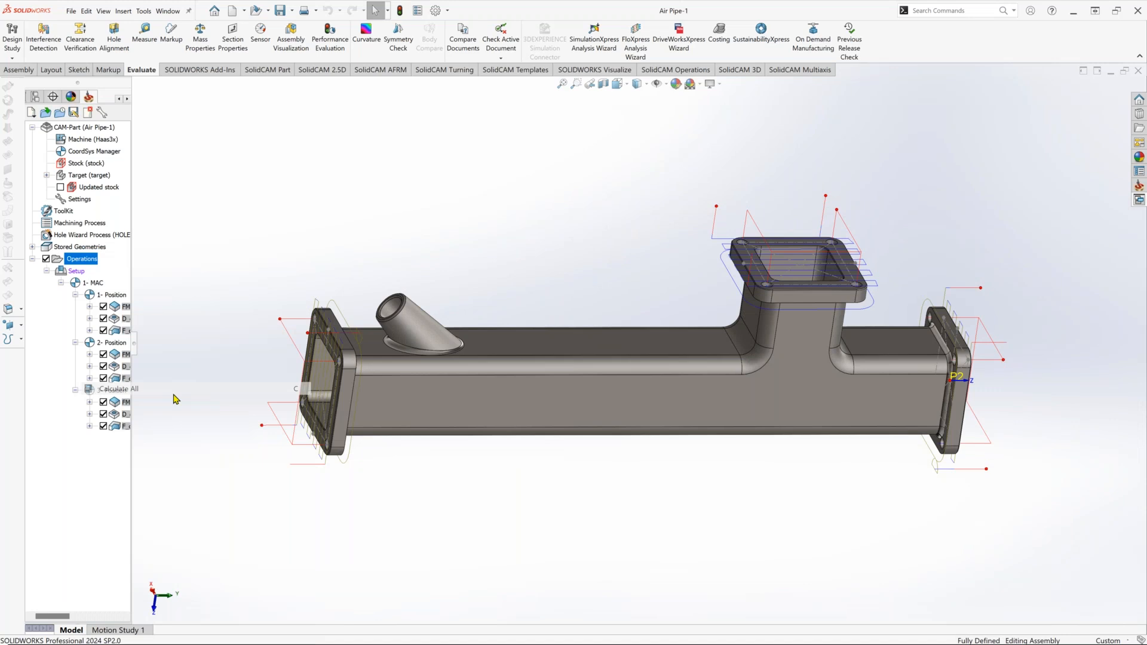
left_click(119, 389)
left_click(374, 469)
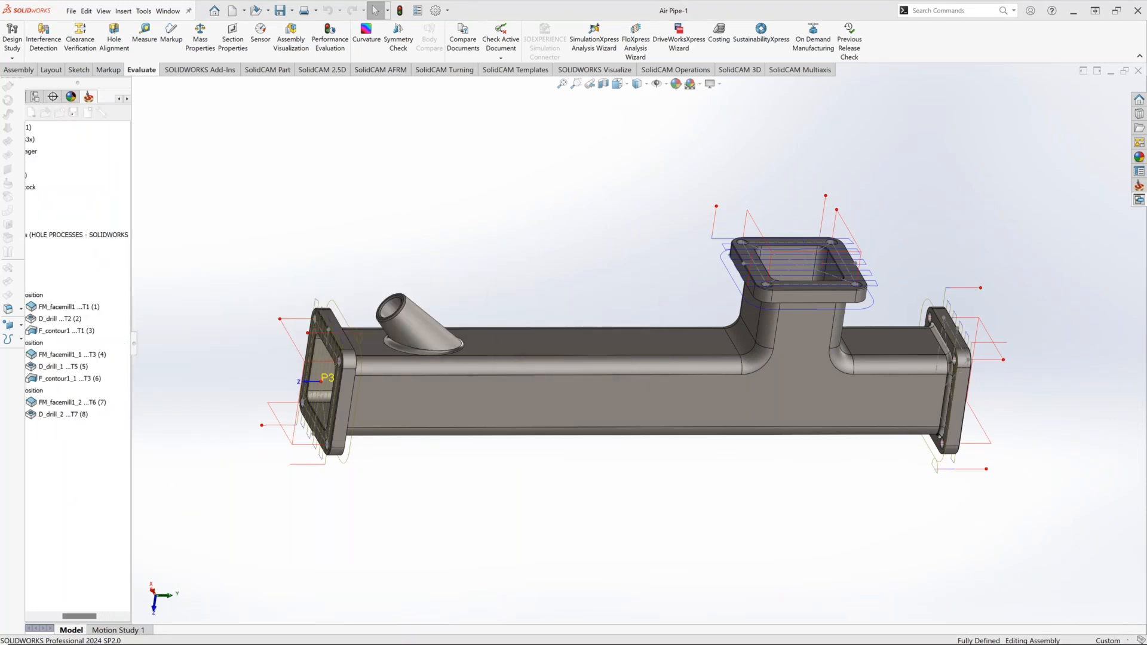
Inspect the angle head's alignment with the rotated pipe in the F_contour1_1 operation's machine preview, then close the preview.
left_click(68, 379)
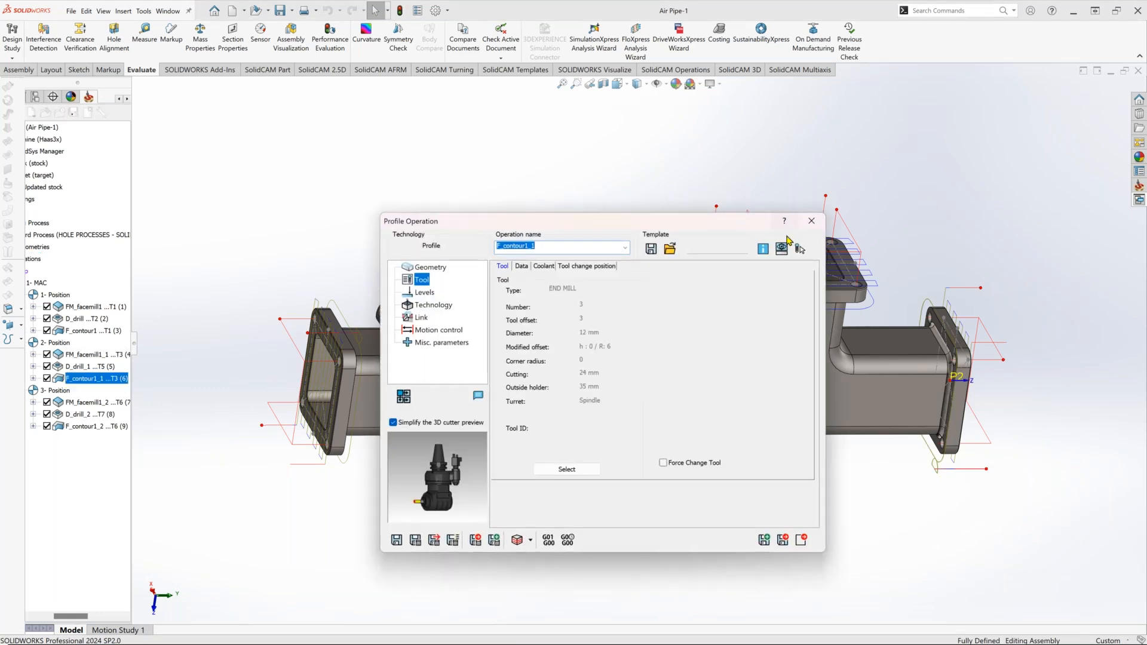
left_click(782, 249)
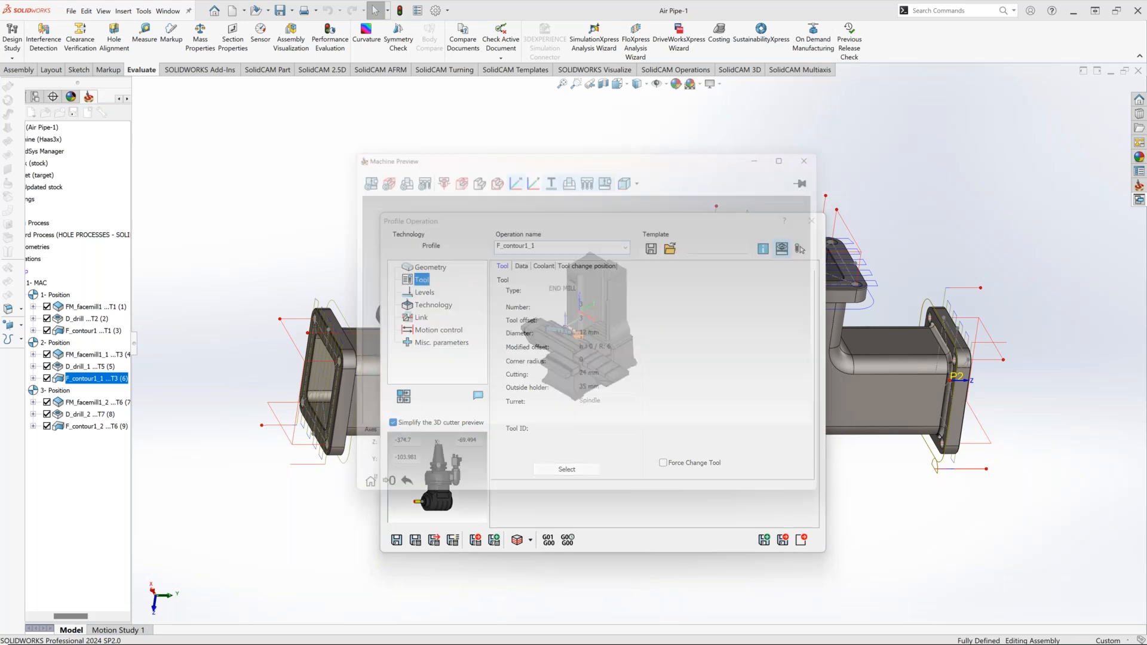
scroll(604, 322, "up", 10)
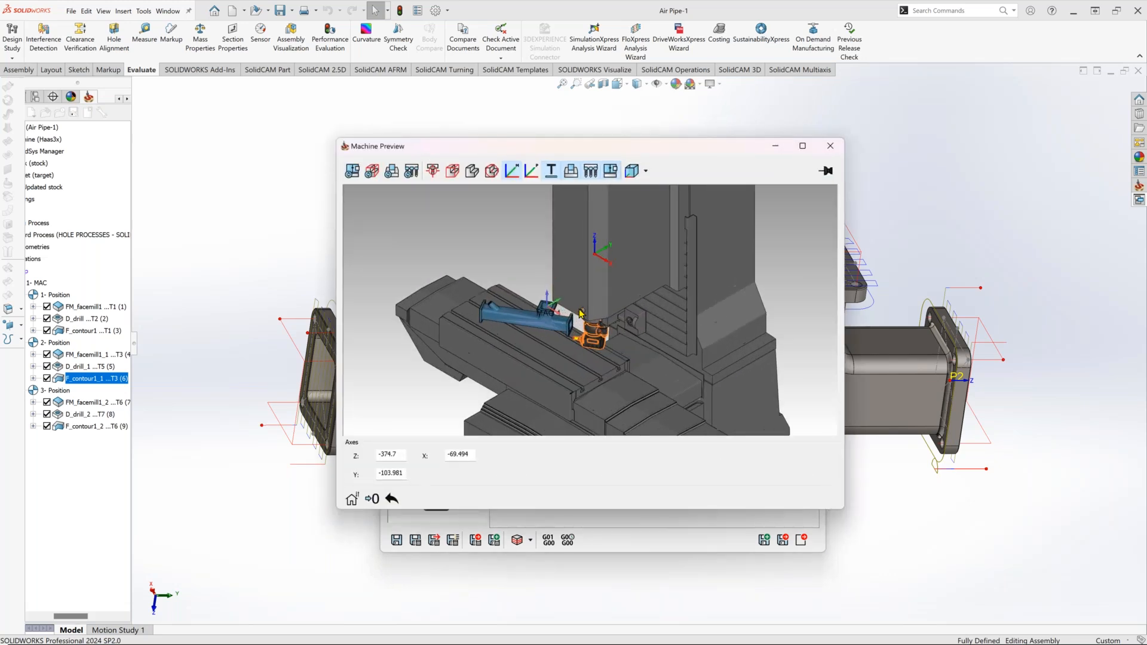
middle_click_drag(547, 345, 534, 305)
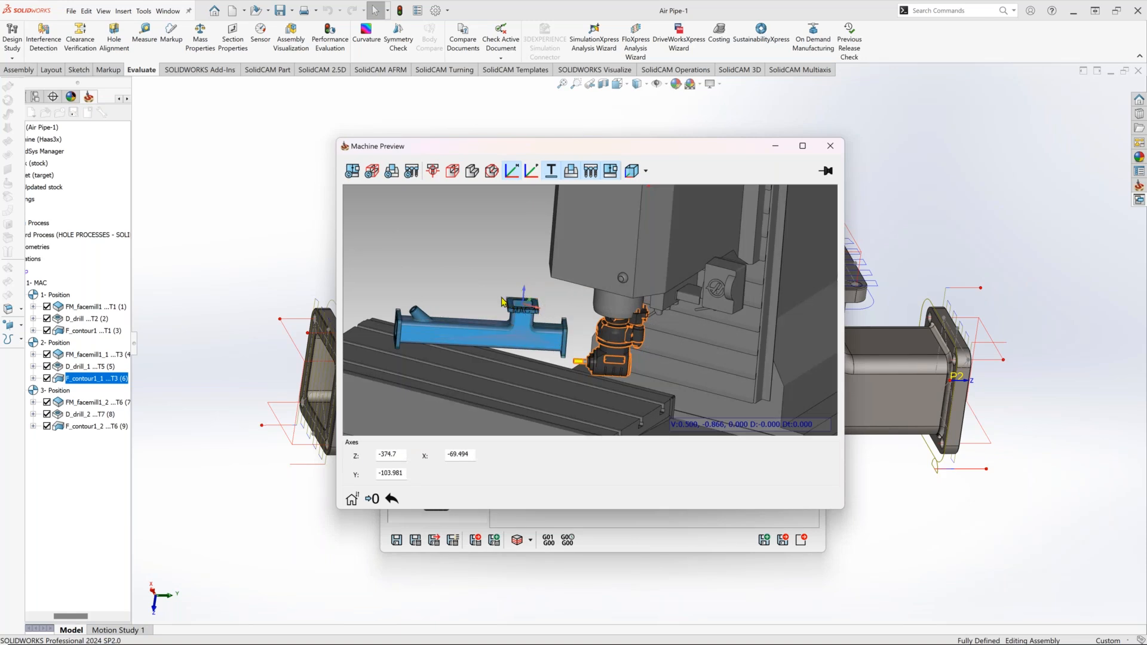
middle_click_drag(541, 345, 584, 314)
left_click(830, 146)
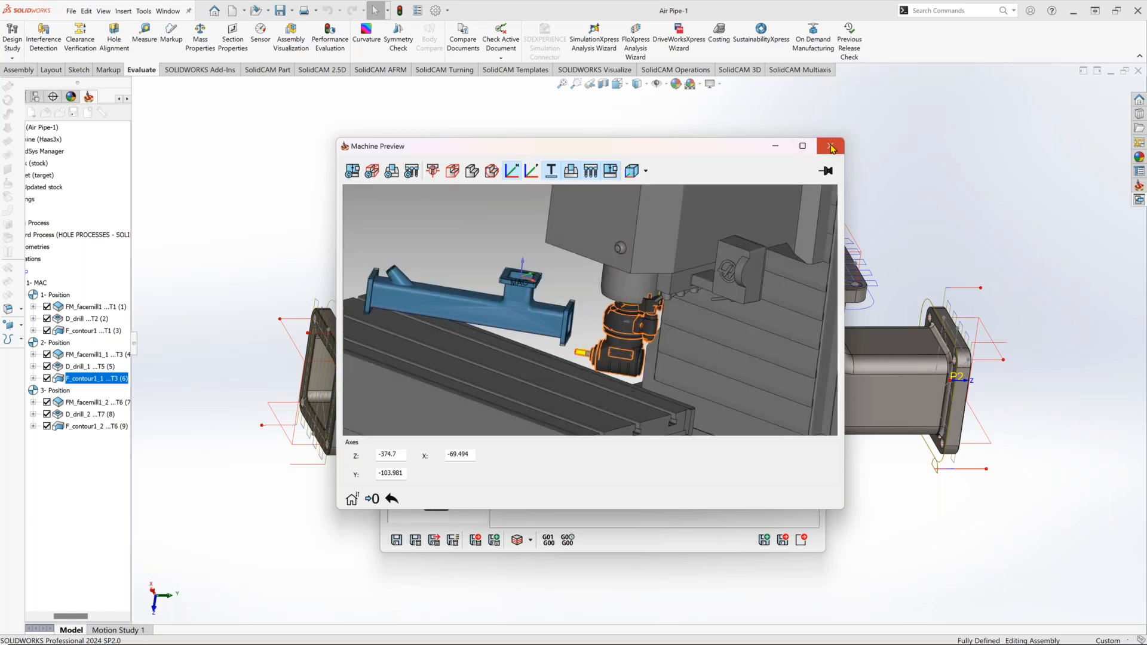
Open the machine simulation of F_contour1_1, step through its moves around the pipe's end flange, and exit the simulation.
left_click(517, 541)
left_click(181, 217)
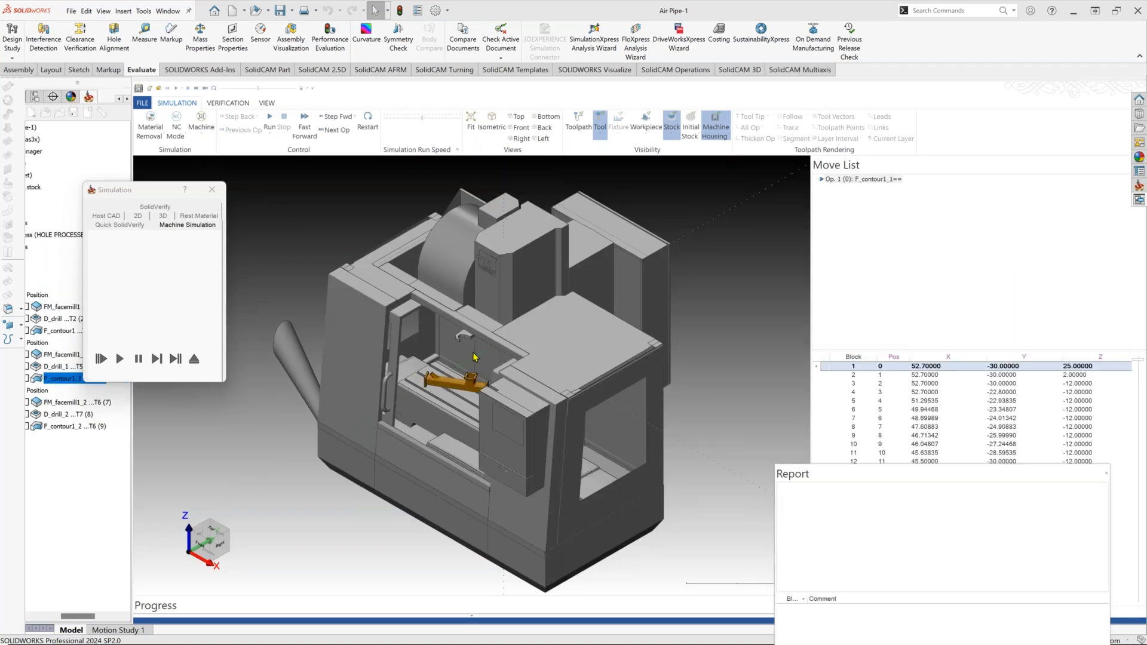
middle_click_drag(430, 383, 466, 376)
scroll(467, 376, "up", 3)
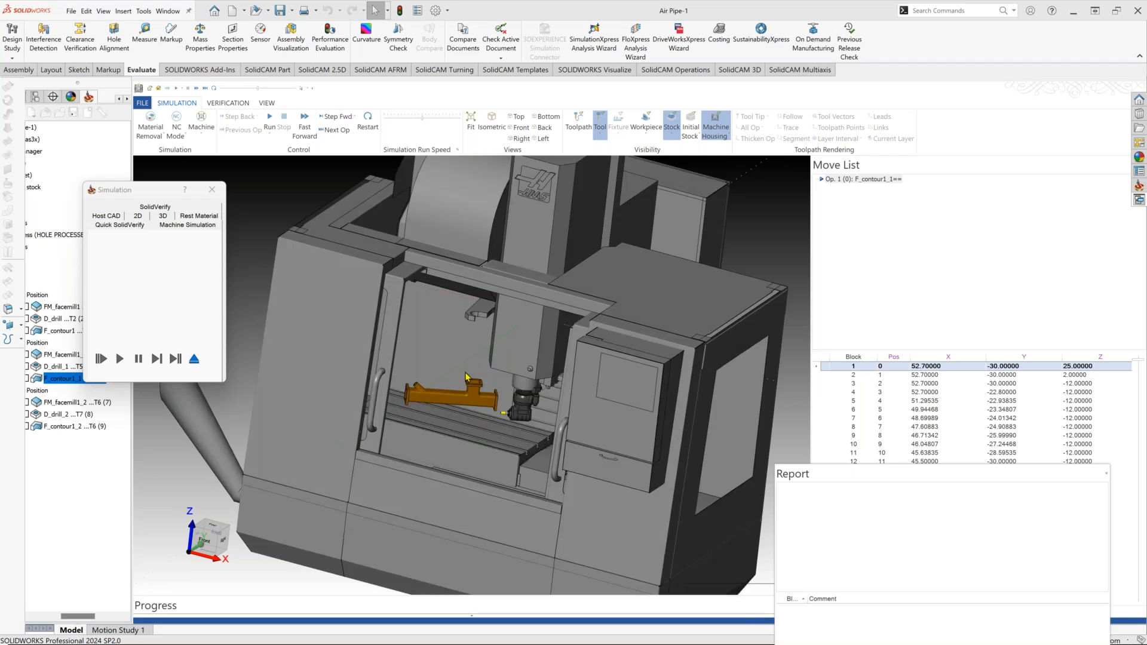
scroll(467, 377, "up", 2)
left_click_drag(904, 475, 842, 561)
scroll(901, 399, "down", 6)
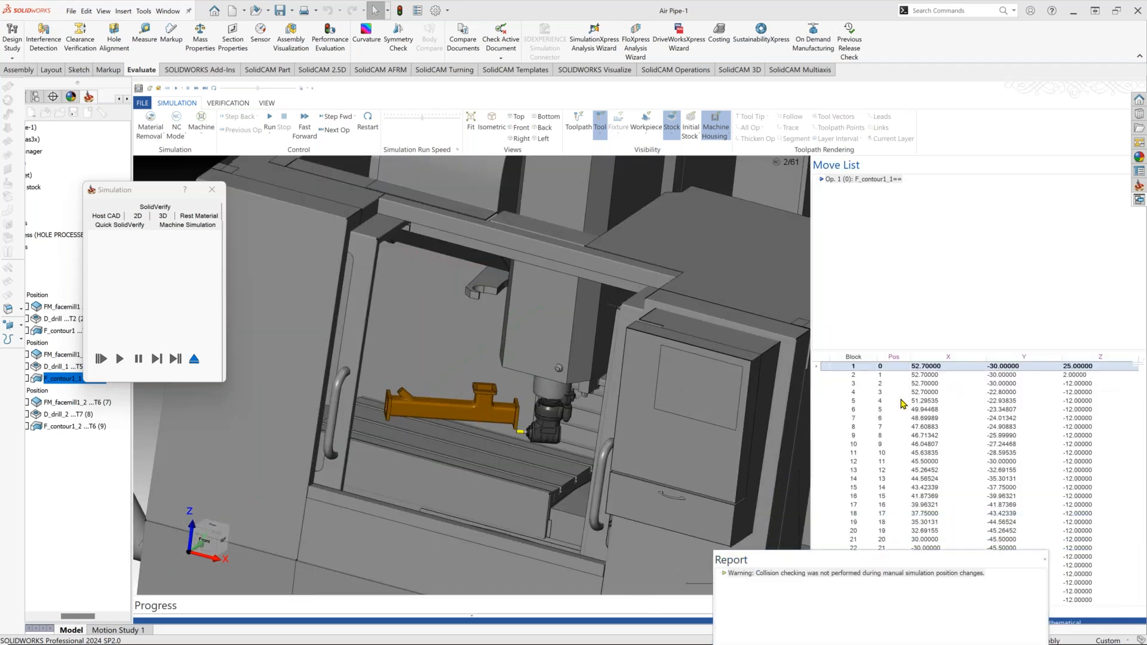
scroll(901, 410, "down", 6)
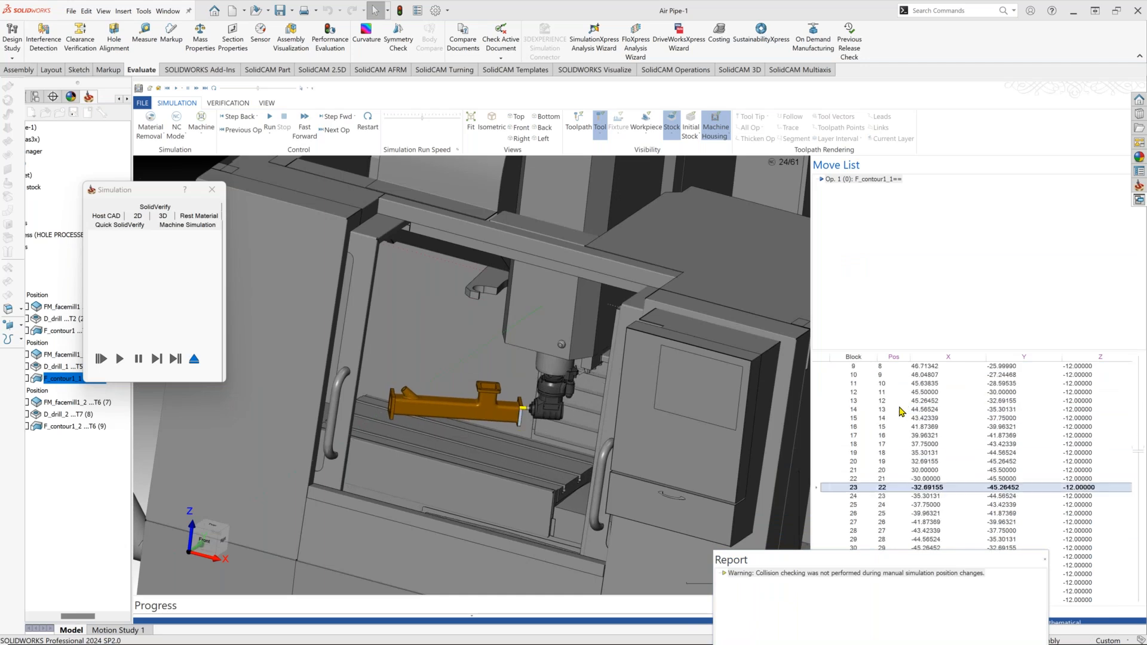
scroll(897, 415, "down", 2)
left_click(190, 363)
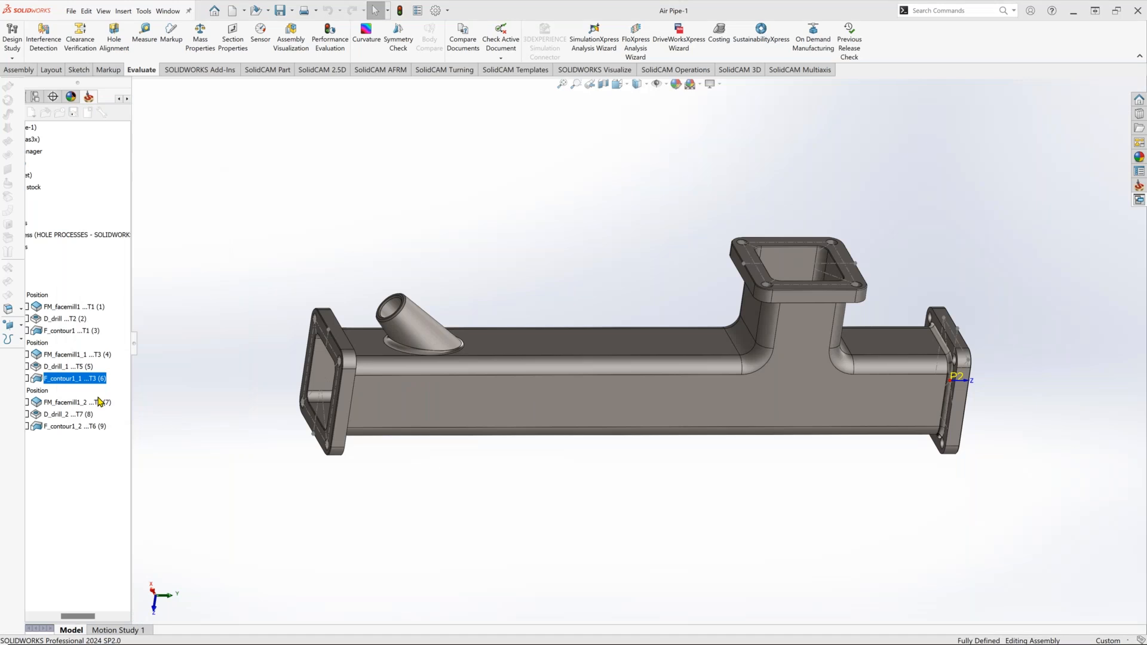
Generate the GCode of the F_contour1_1 operation with trace level 0, view the listing and close it.
double_click(70, 381)
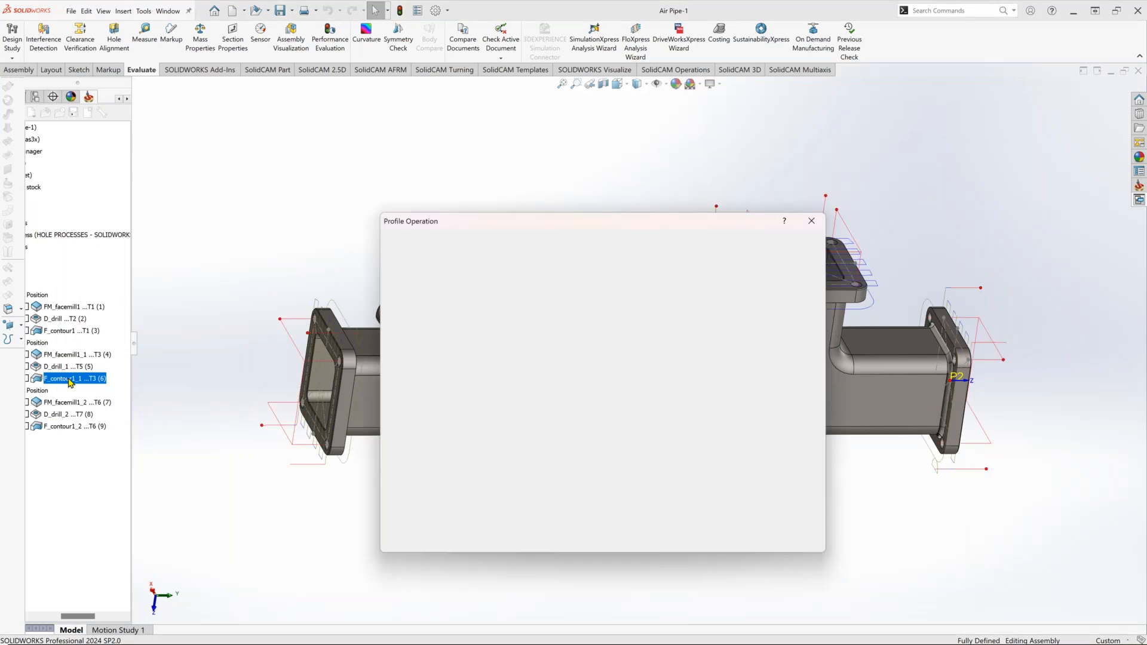
left_click(549, 540)
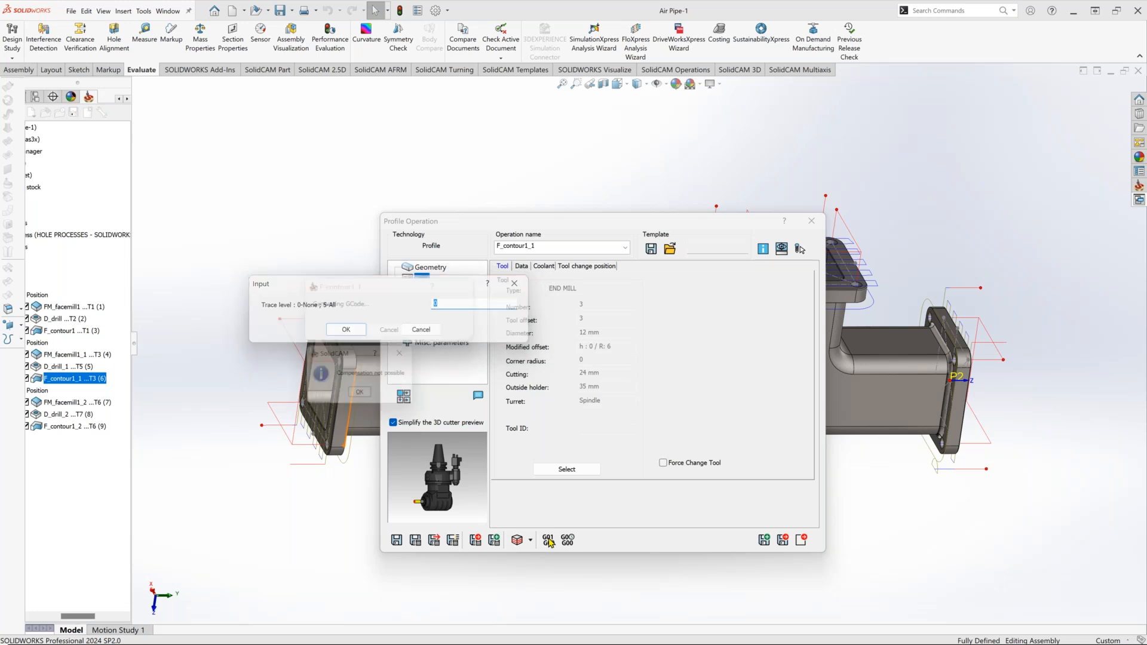
key("Return")
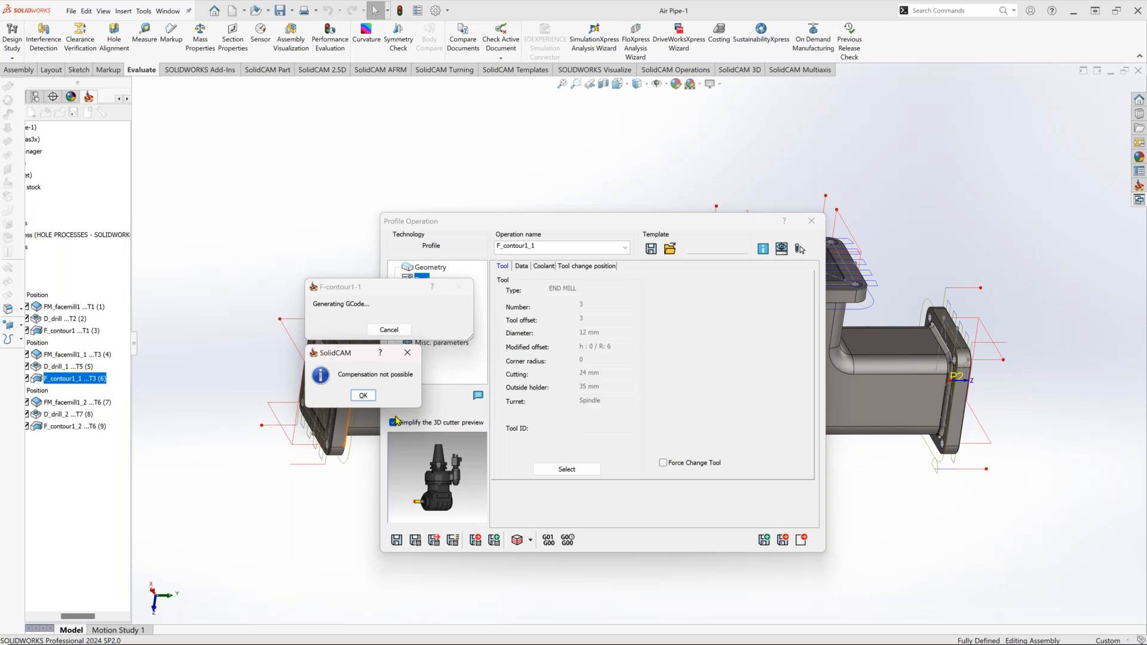
left_click(369, 395)
left_click(364, 396)
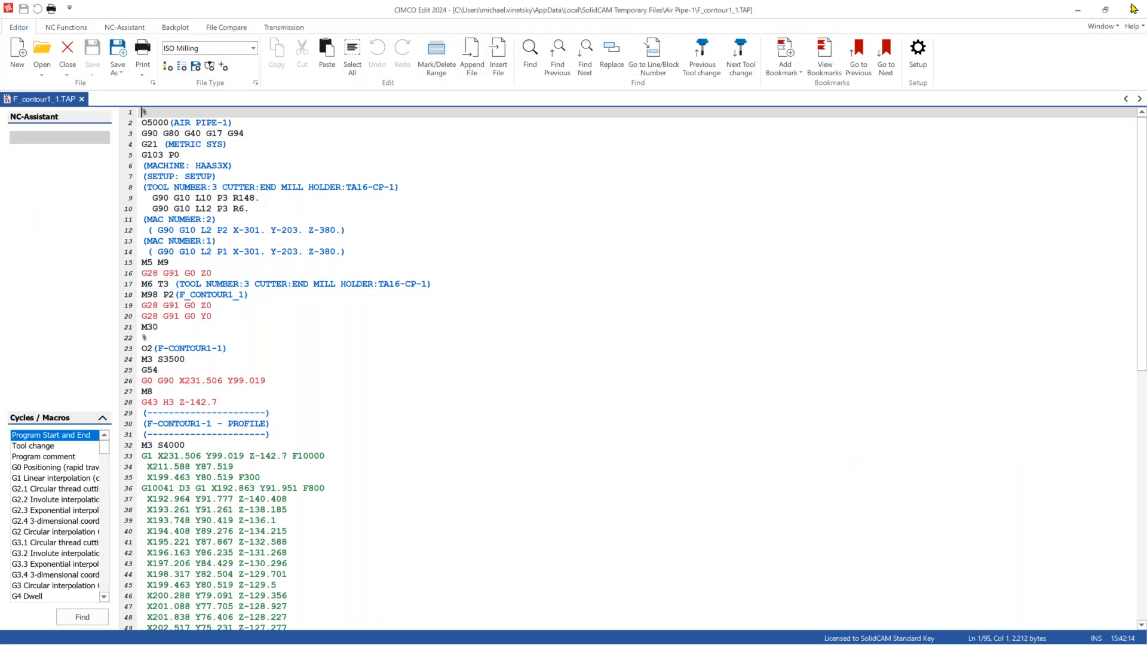
left_click(1134, 8)
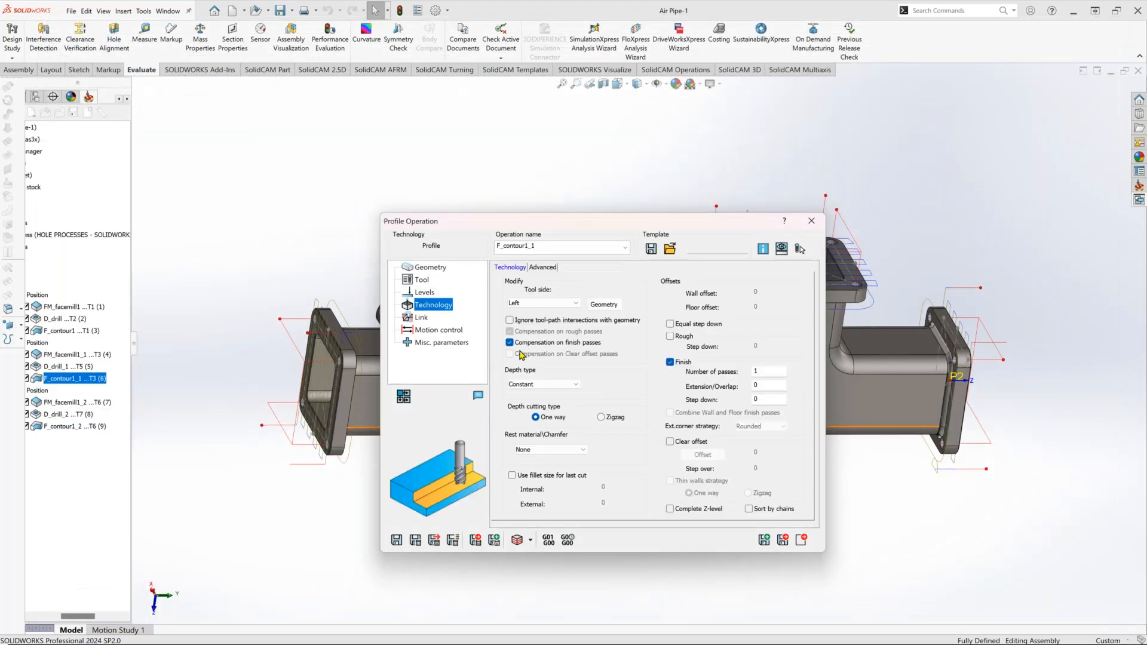
Turn off compensation on finish passes for F_contour1_1, save and calculate the operation, and regenerate its GCode.
left_click(510, 343)
left_click(415, 540)
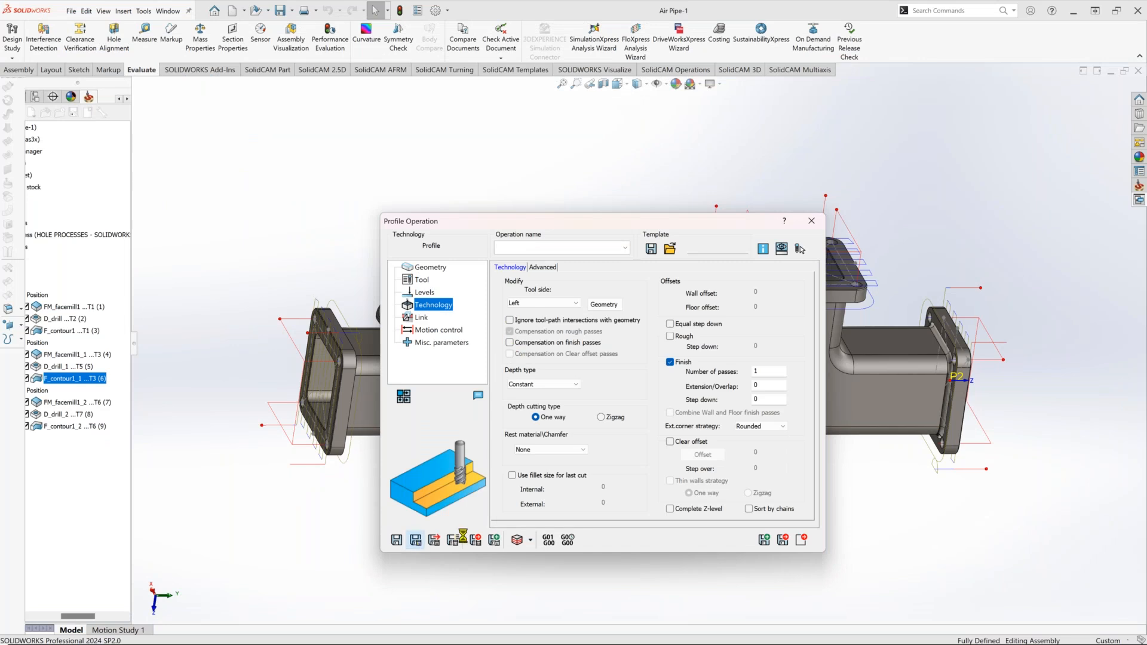
left_click(540, 538)
key("Return")
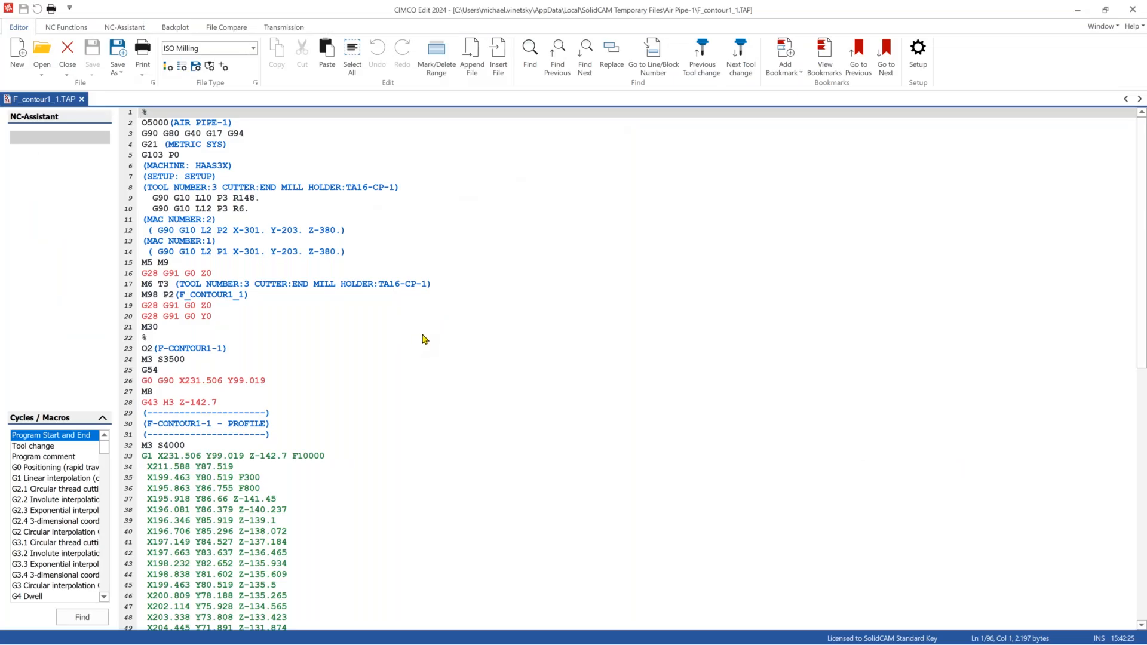
Examine the X, Y and Z coordinates of the F_contour1_1 profile moves throughout the regenerated GCode.
scroll(428, 333, "down", 5)
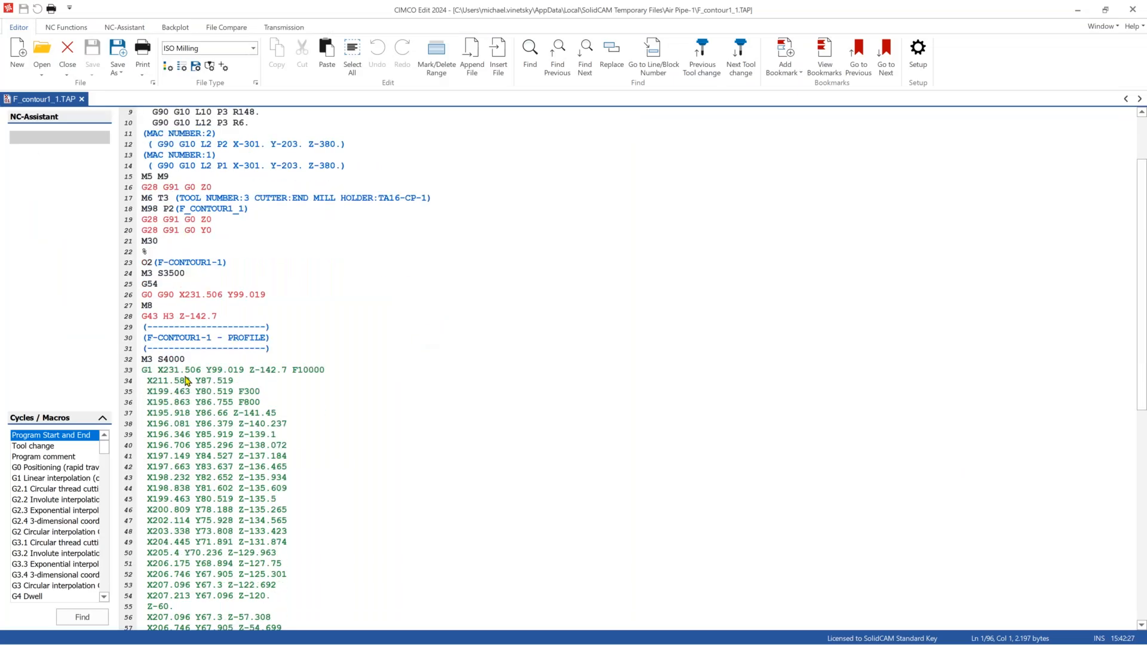
scroll(187, 380, "down", 10)
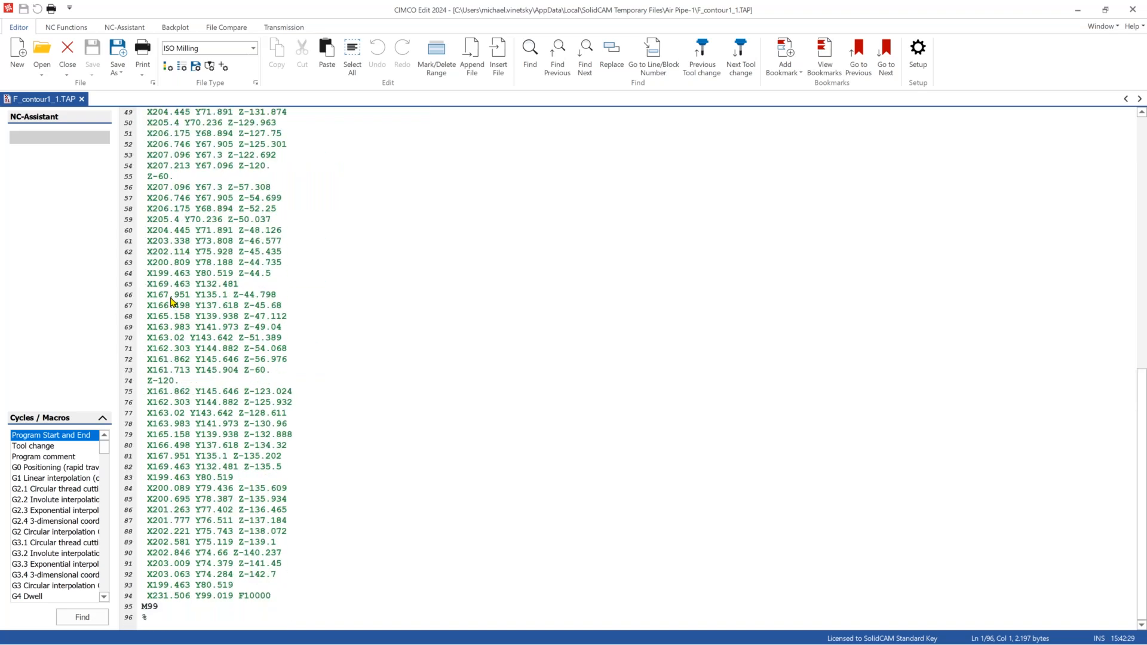
left_click(406, 575)
left_click_drag(223, 563, 144, 221)
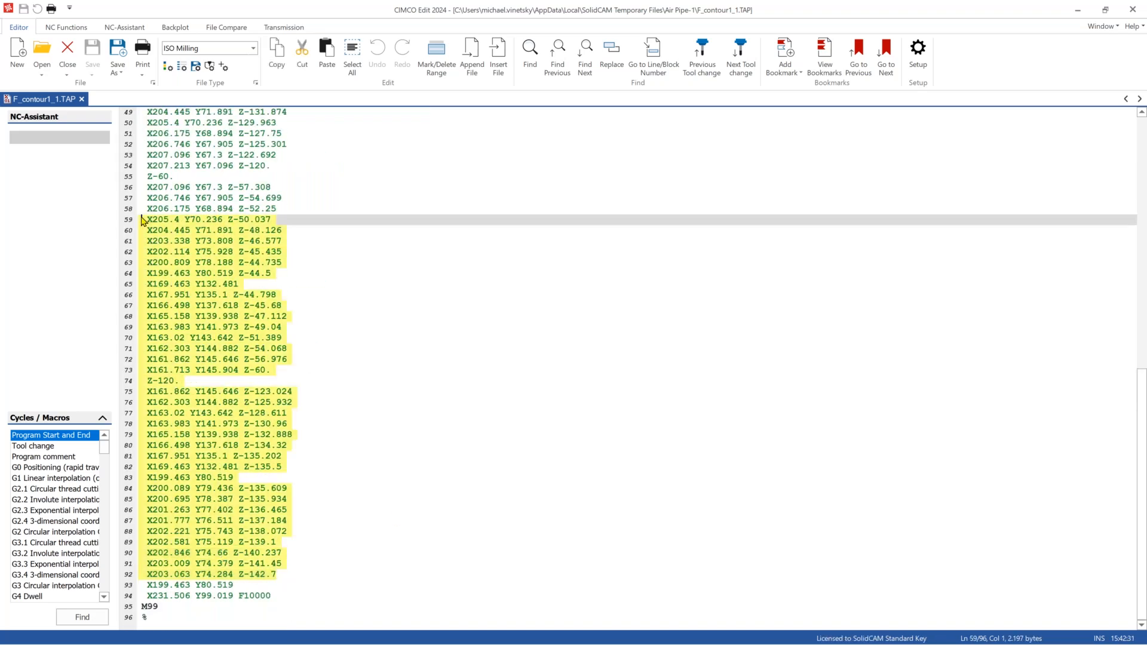
scroll(154, 289, "up", 10)
left_click_drag(142, 285, 345, 574)
scroll(360, 403, "up", 4)
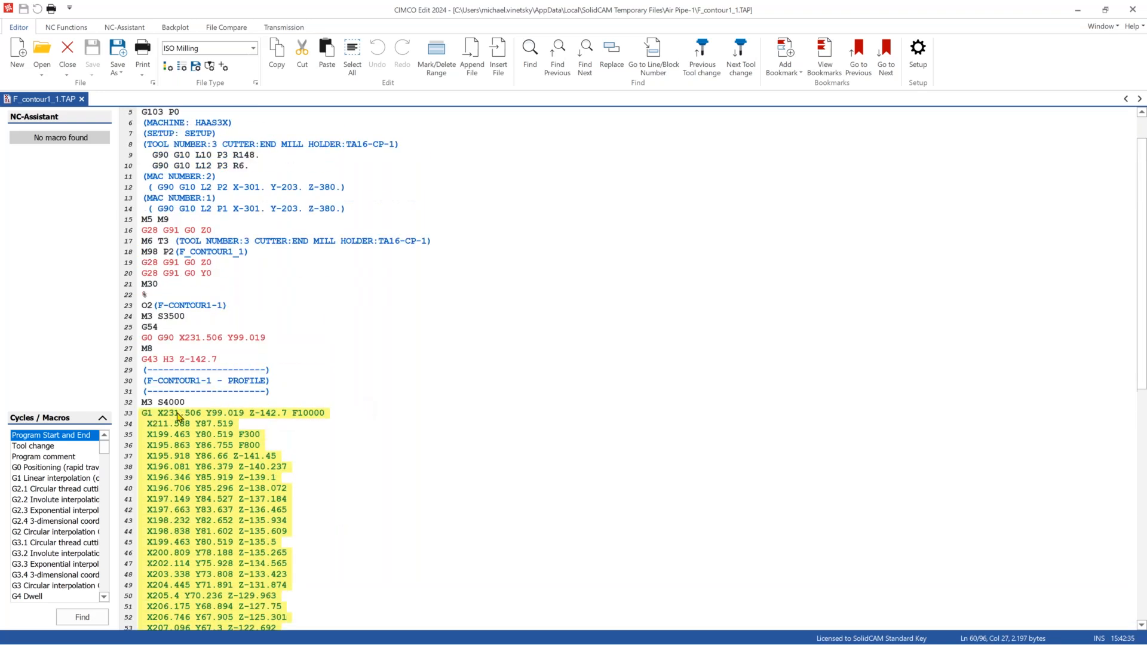
Review the spindle start, G54 work offset and approach positioning lines of the F_contour1_1 subprogram.
left_click(207, 413)
left_click(213, 448)
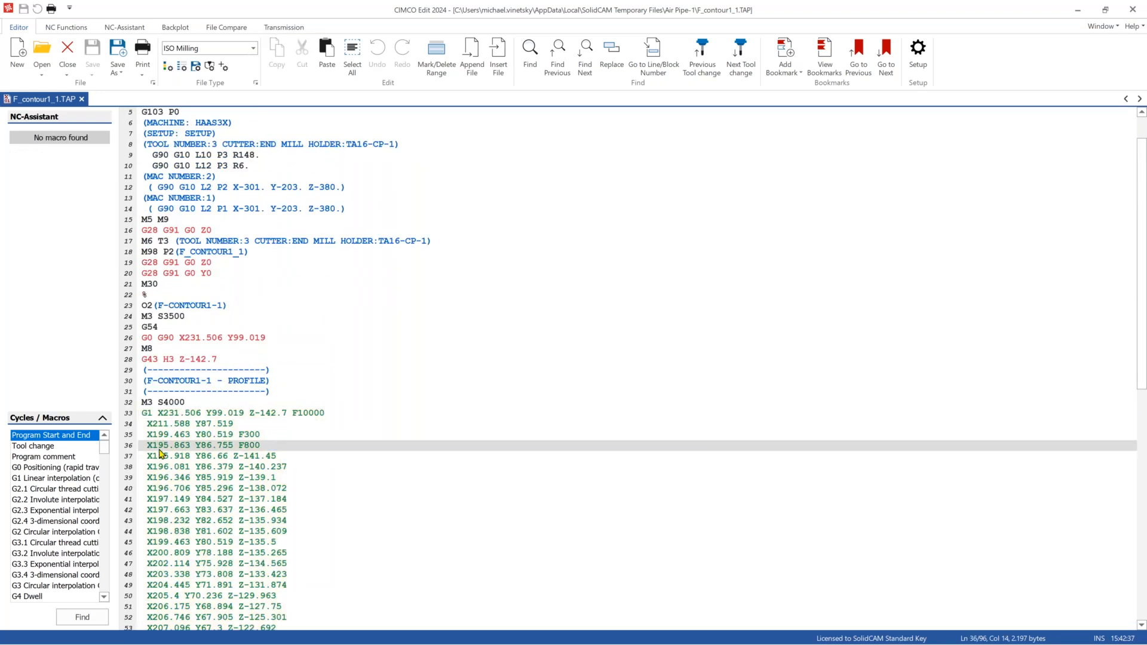
scroll(353, 471, "down", 5)
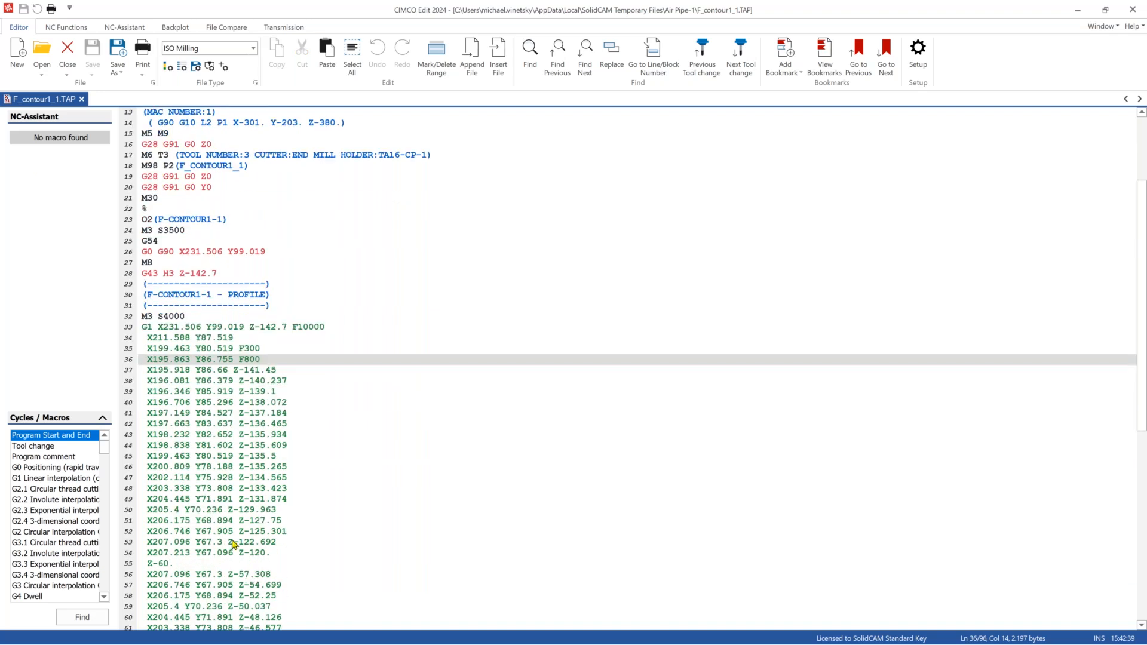
scroll(299, 397, "down", 5)
scroll(443, 363, "up", 12)
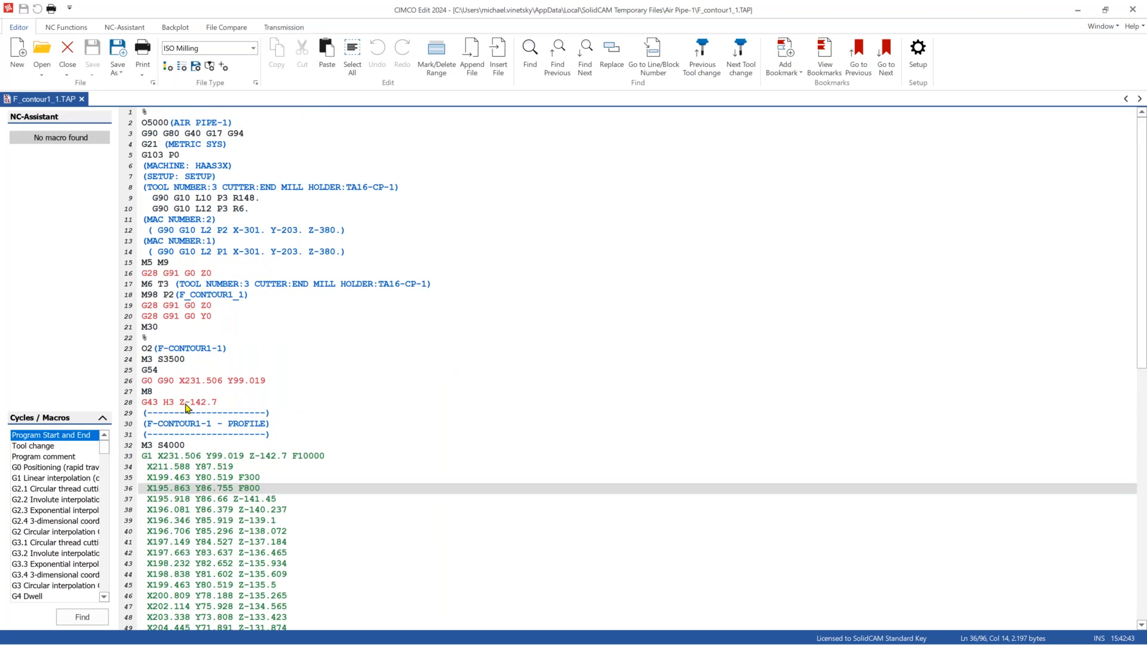
left_click(270, 372)
key("shift+Up")
key("shift+Home")
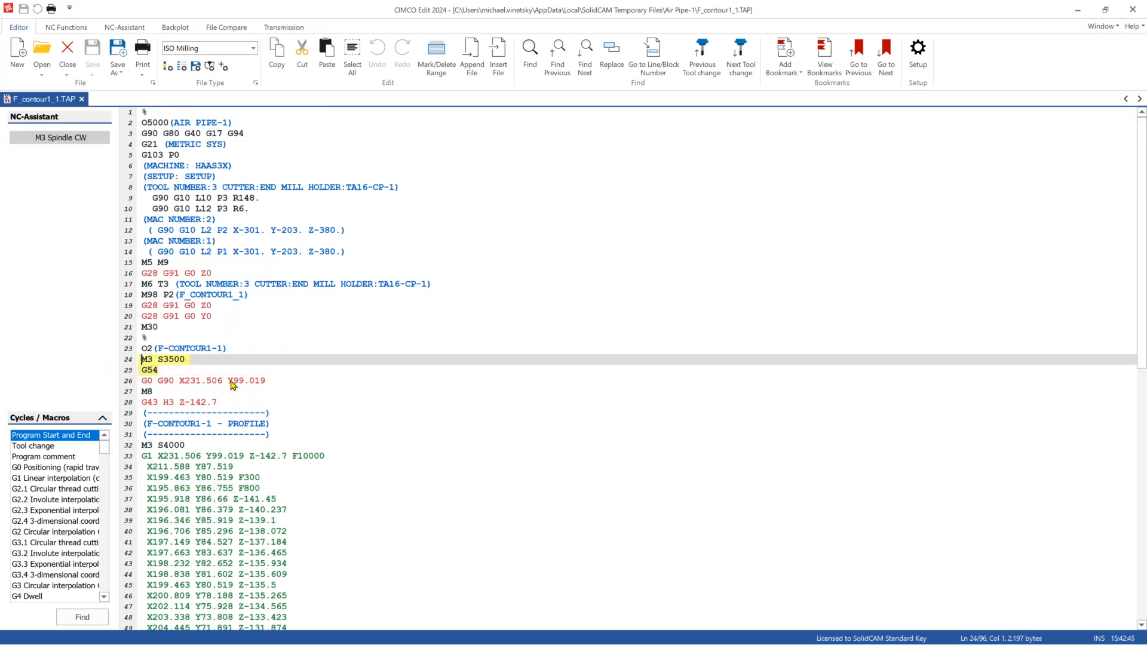
left_click(180, 393)
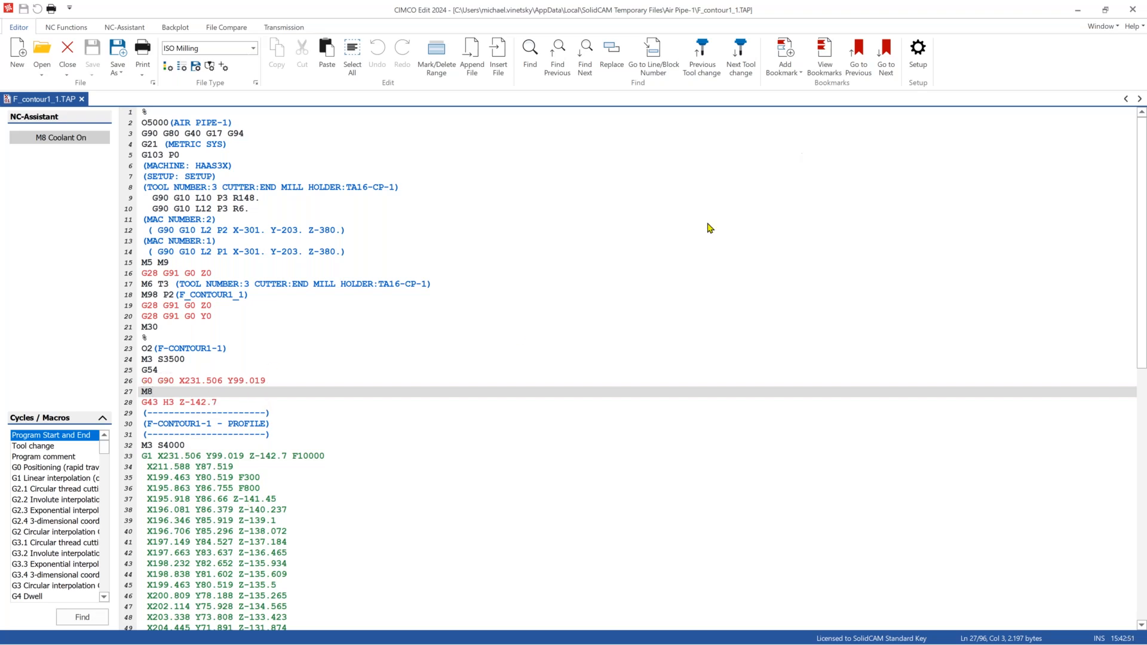
Recheck the F_contour1_1 profile moves from the G1 line onward, and close the GCode listing and the operation.
scroll(277, 435, "down", 12)
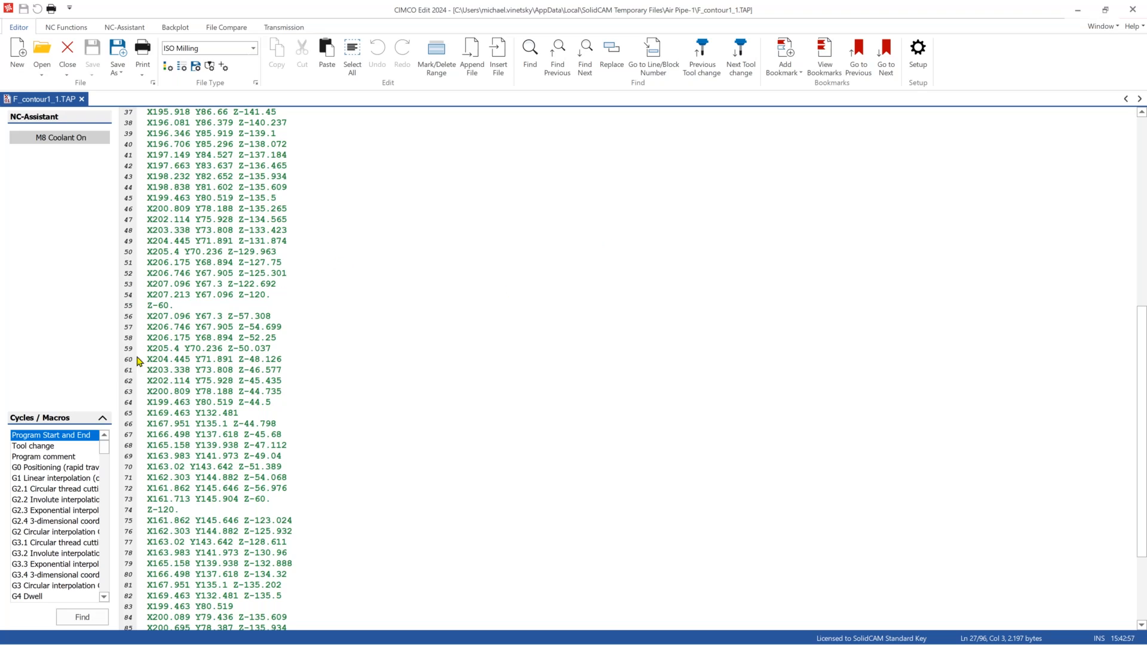
scroll(358, 328, "up", 7)
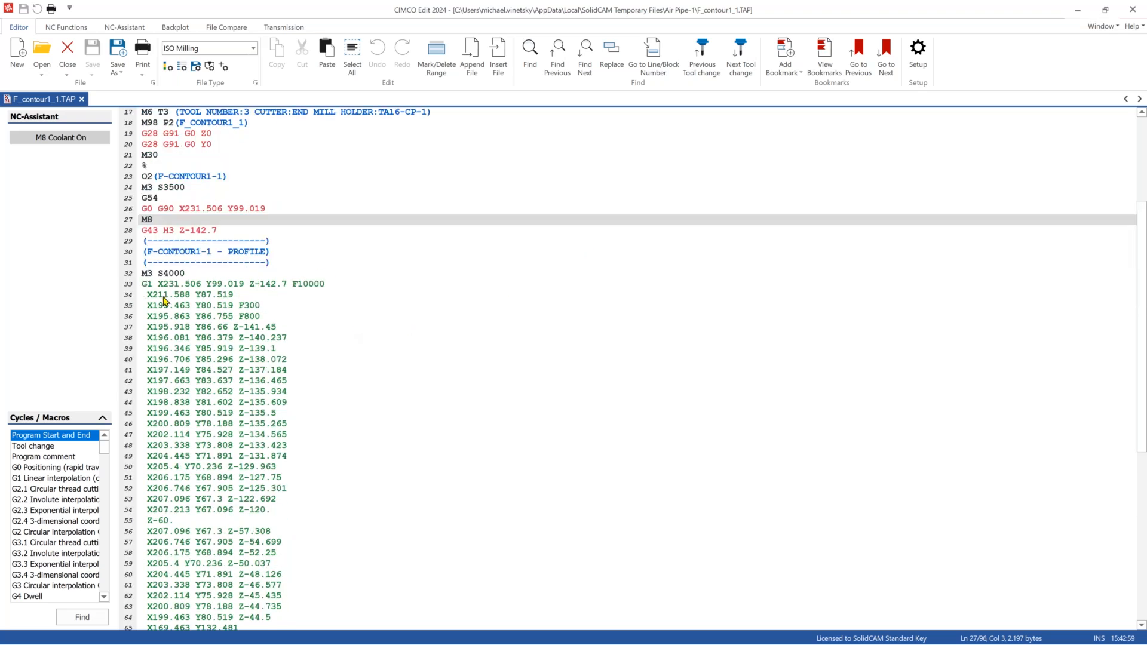
left_click_drag(142, 284, 320, 530)
scroll(312, 505, "down", 5)
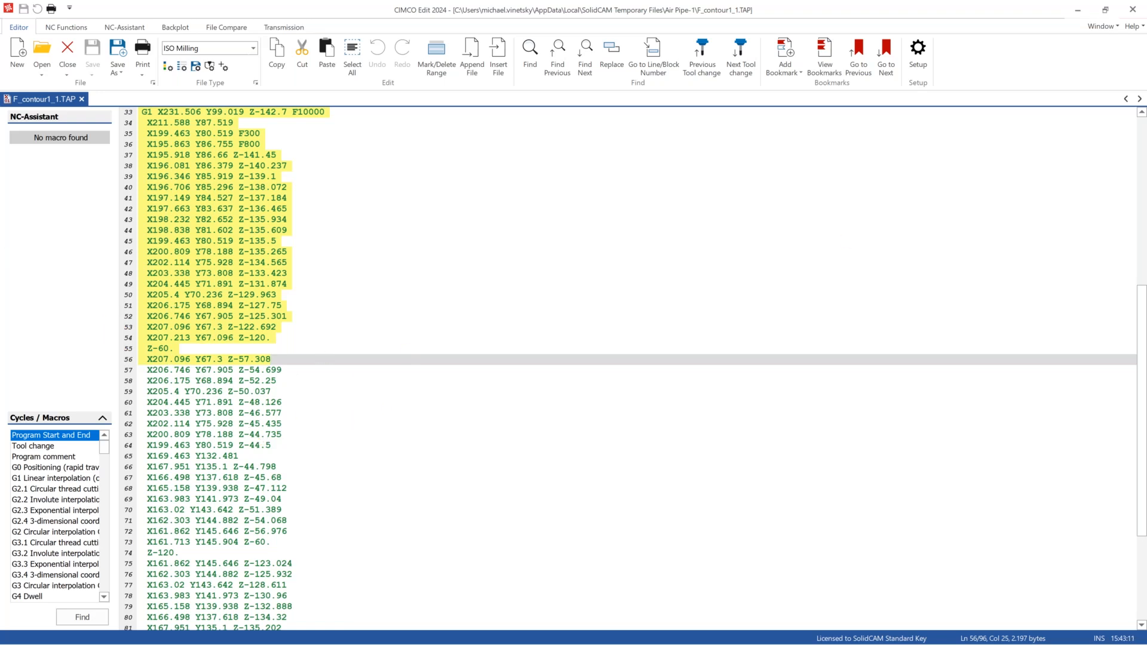
left_click(238, 262)
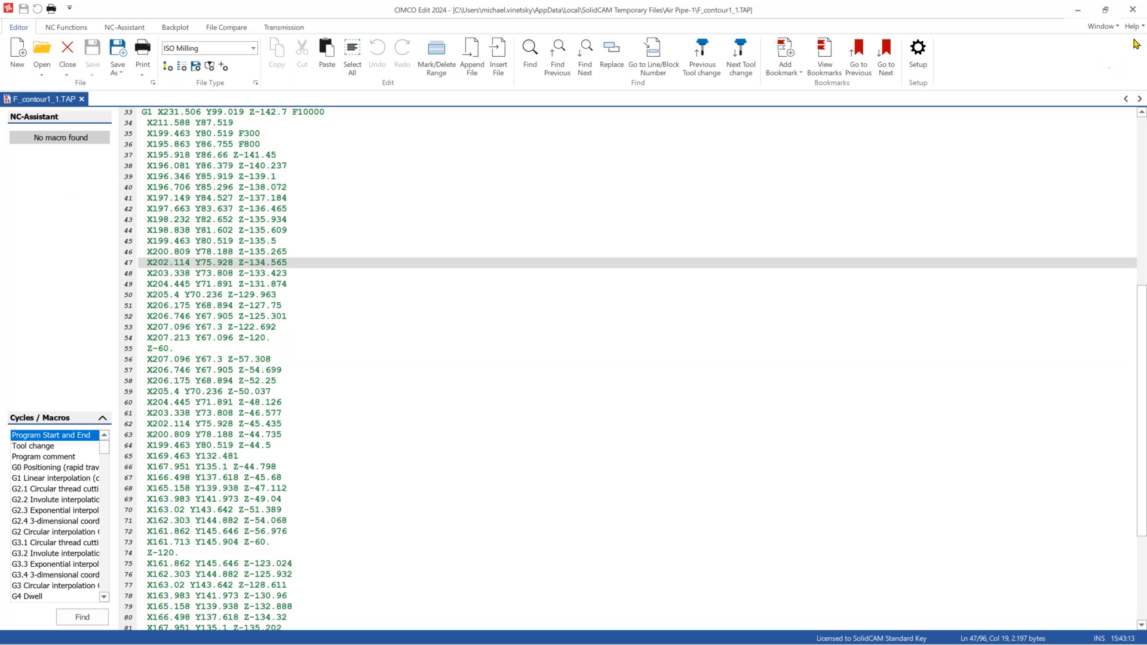
left_click(1133, 9)
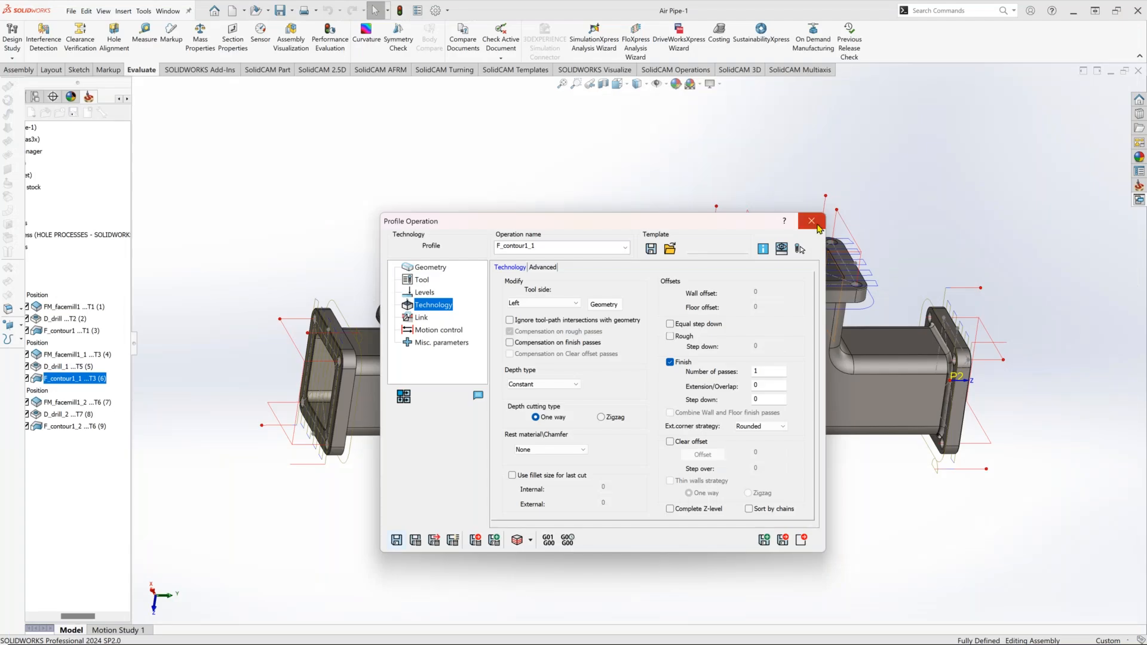
left_click(818, 226)
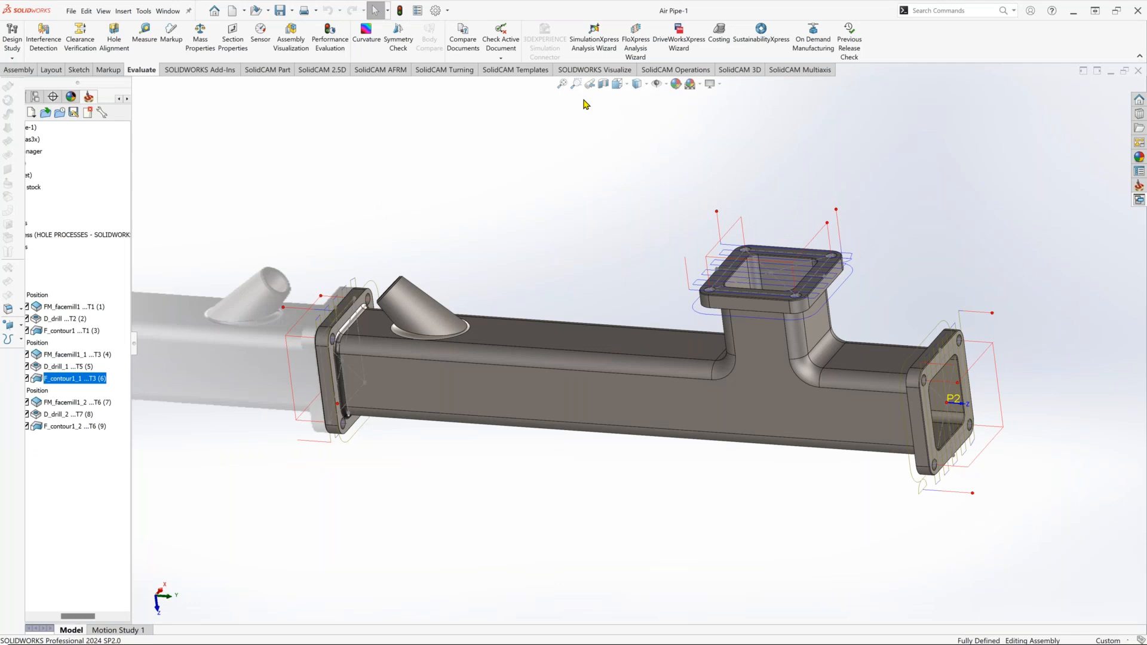
Reopen F_contour1_1 and its machine preview, hide the MAC coordinate system and show the POS coordinate system.
left_click_drag(85, 618, 59, 619)
mouse_move(616, 441)
middle_mouse_down()
mouse_move(633, 406)
mouse_move(611, 431)
middle_mouse_up()
left_click_drag(134, 343, 182, 343)
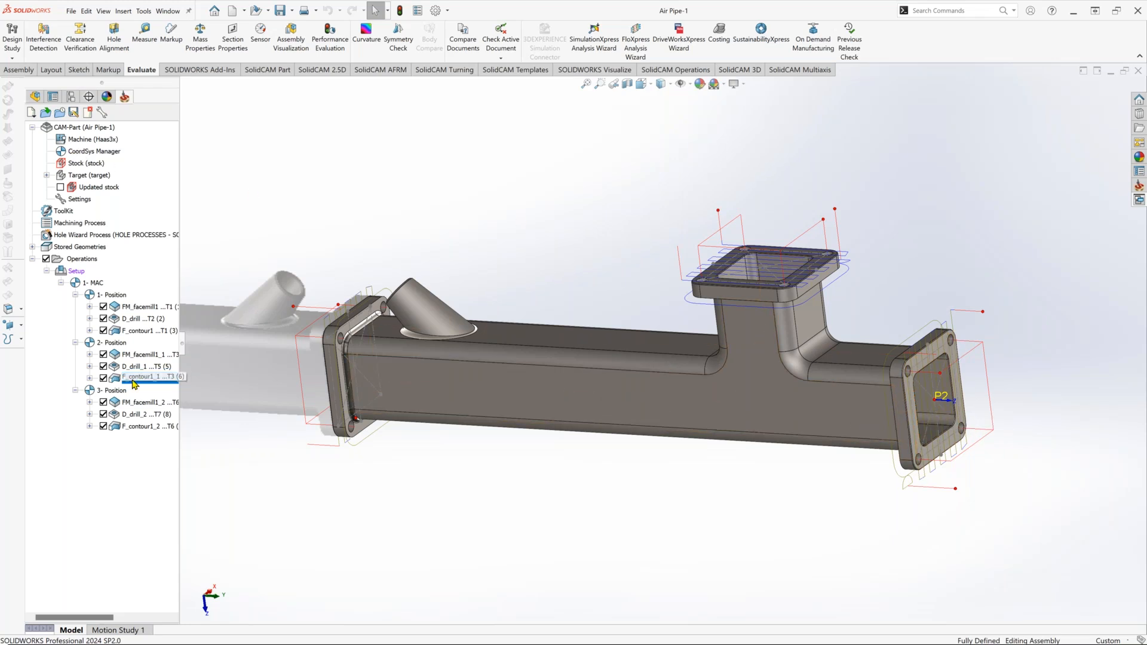
double_click(715, 295)
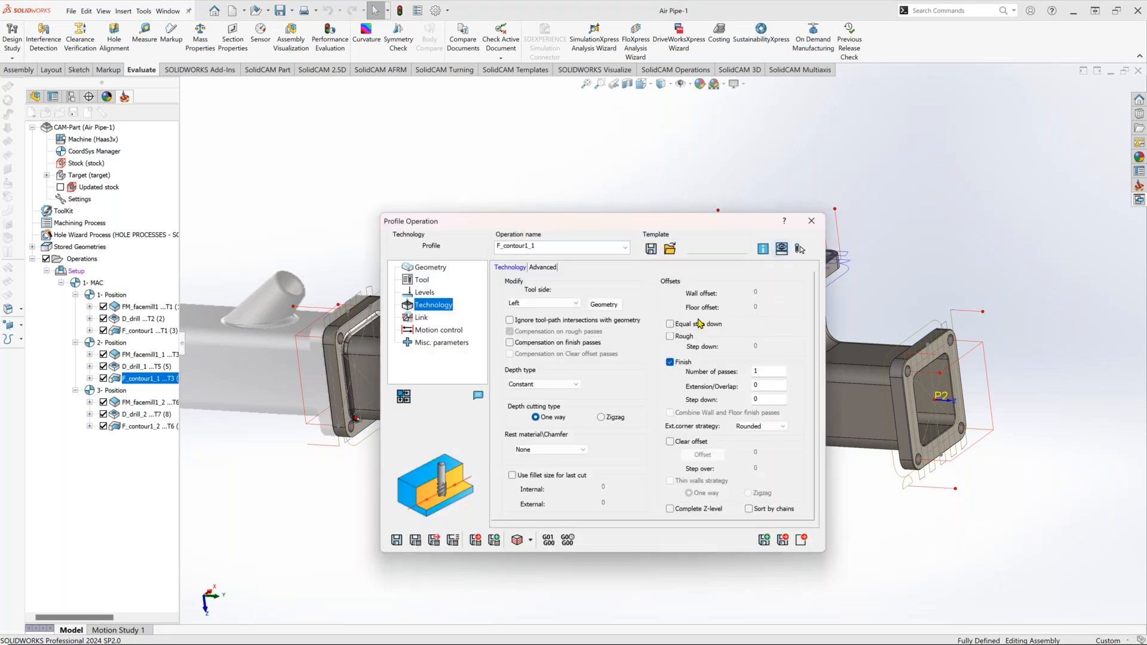
left_click(781, 249)
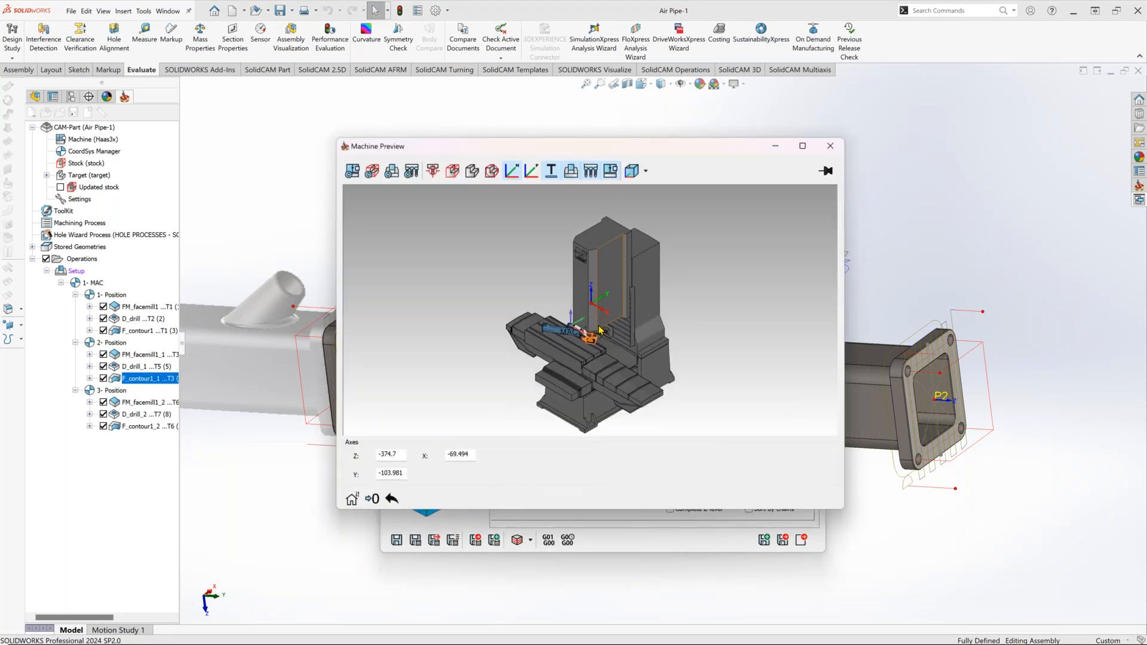
scroll(574, 325, "up", 3)
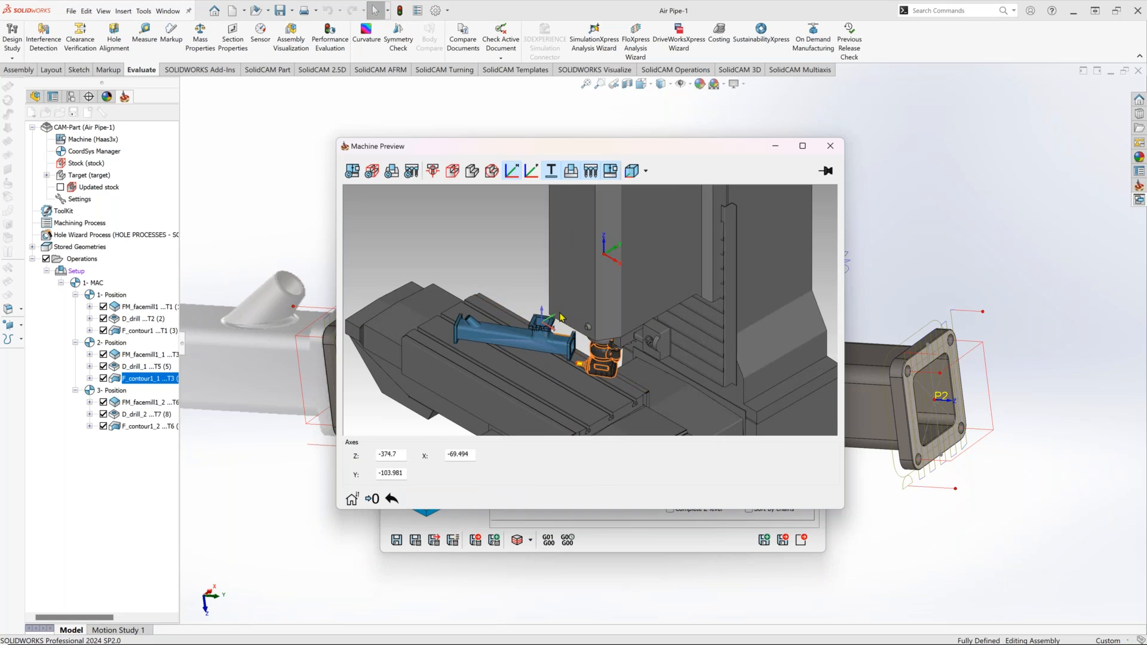
left_click(512, 173)
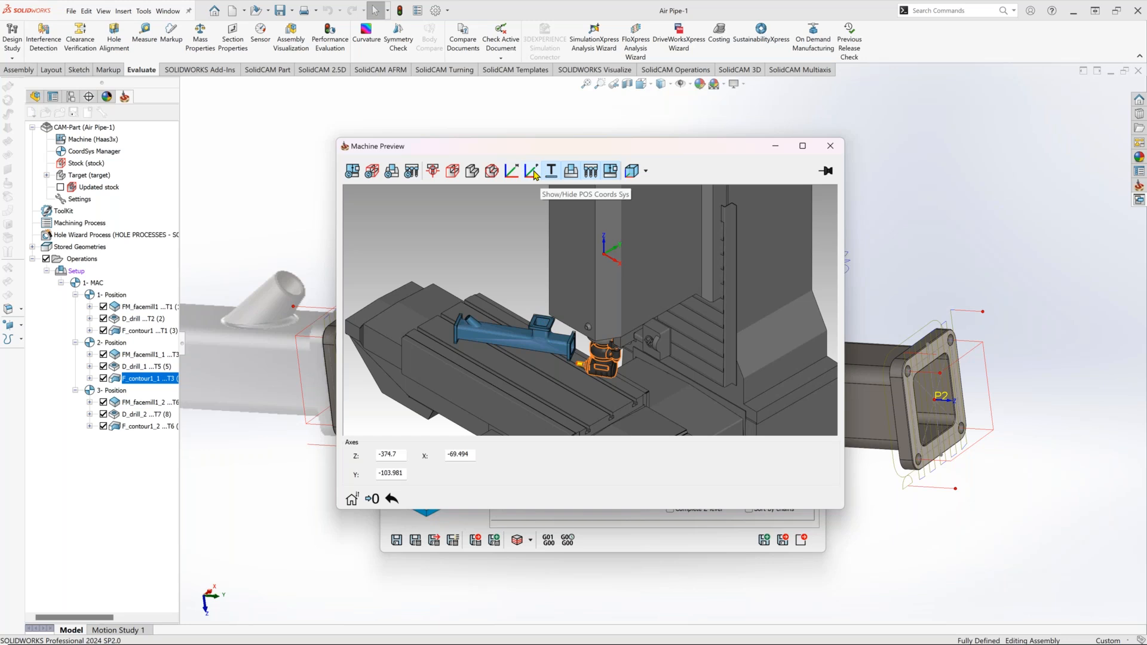
left_click(534, 173)
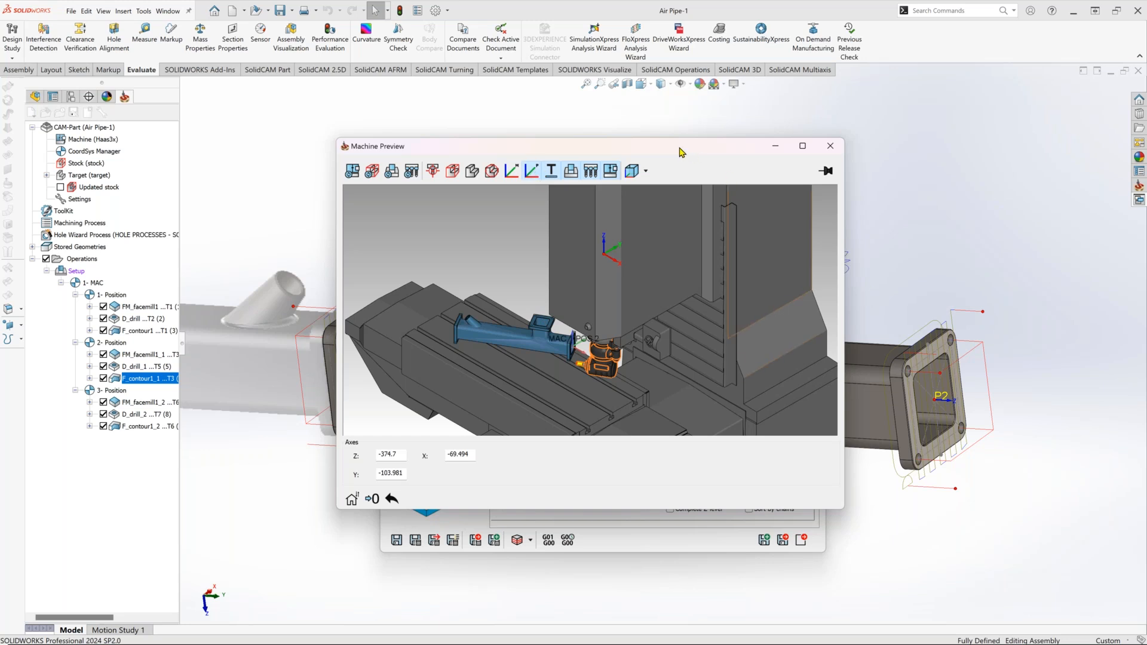
Compare the POS 2 coordinate system at the pipe's end flange with the model, and close the preview and the operation.
left_click_drag(679, 150, 371, 145)
scroll(978, 410, "down", 3)
middle_click_drag(887, 388, 904, 389)
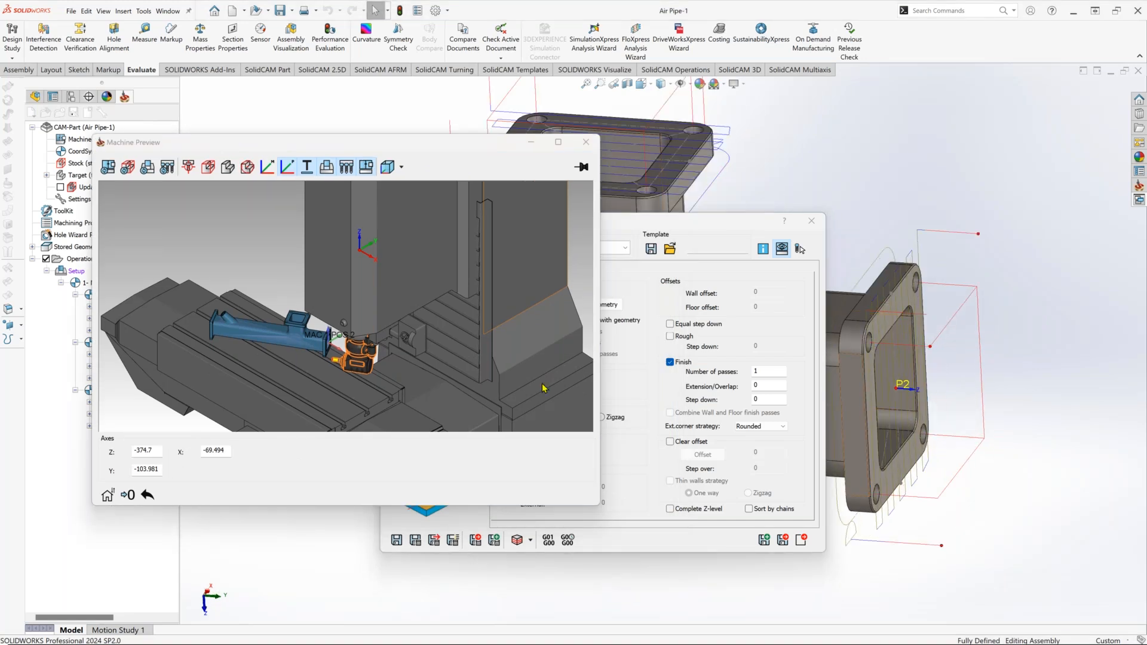
scroll(365, 327, "up", 6)
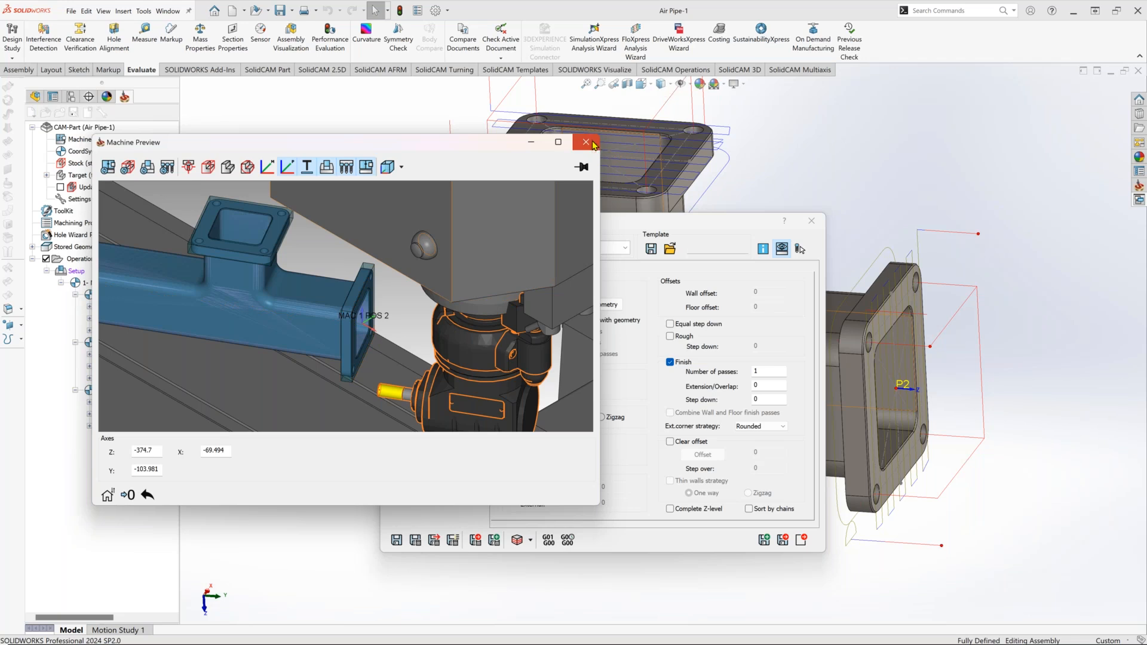
left_click(586, 142)
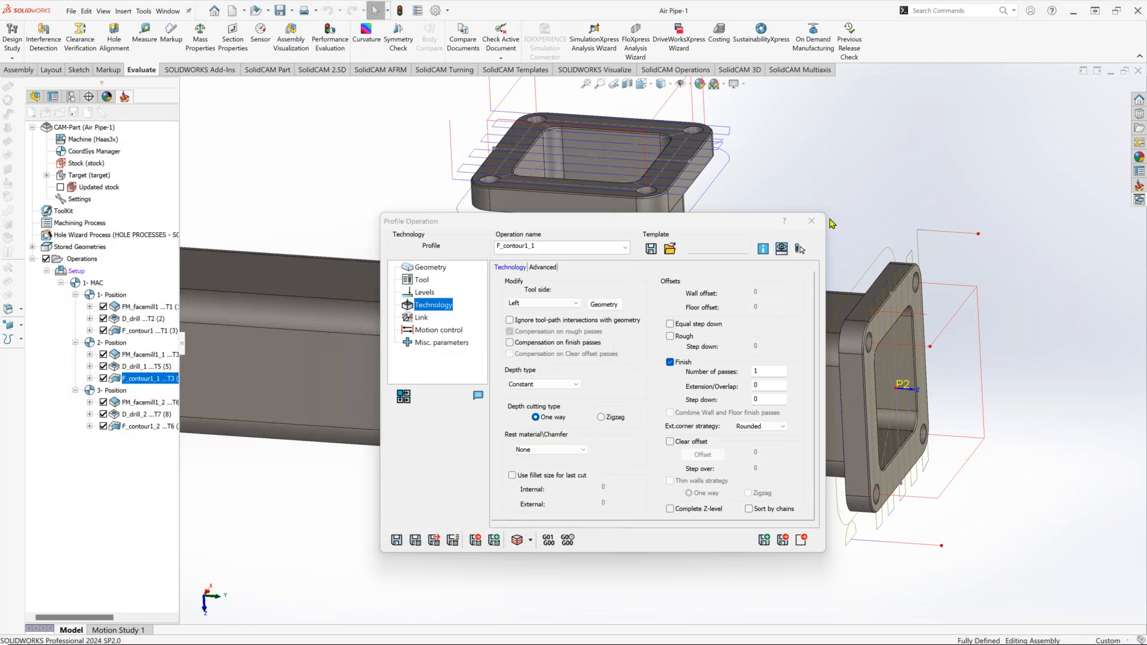
left_click(811, 221)
Open the Haas3x controller's Tilting Plane and TCP Definition and set the Rotation Type to Customize.
double_click(103, 141)
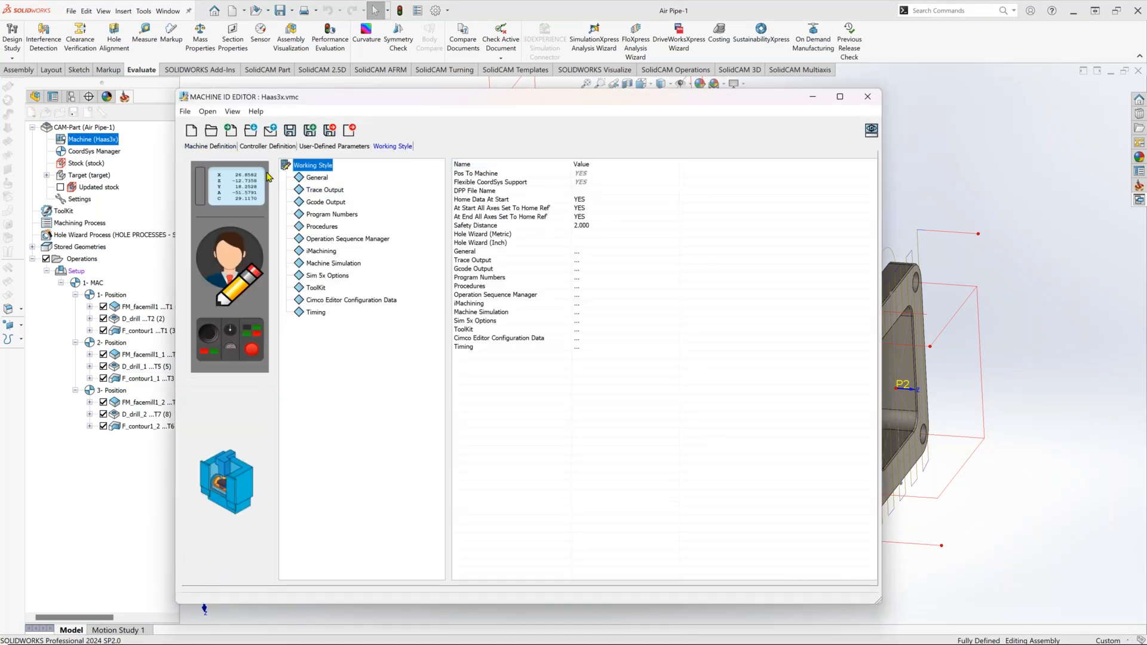
left_click(267, 147)
left_click(347, 190)
left_click(615, 175)
left_click(615, 175)
left_click(608, 190)
Set the first, second and third rotation axes to X, Y' and Z'', and save and exit the machine definition.
left_click(605, 182)
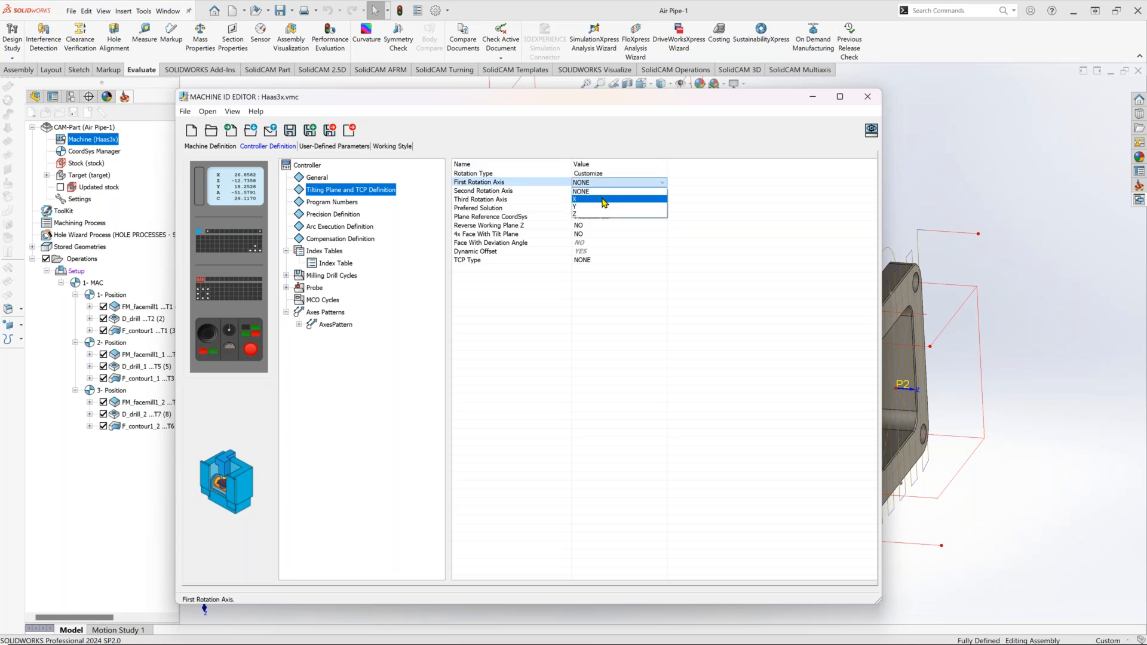
left_click(603, 199)
left_click(604, 191)
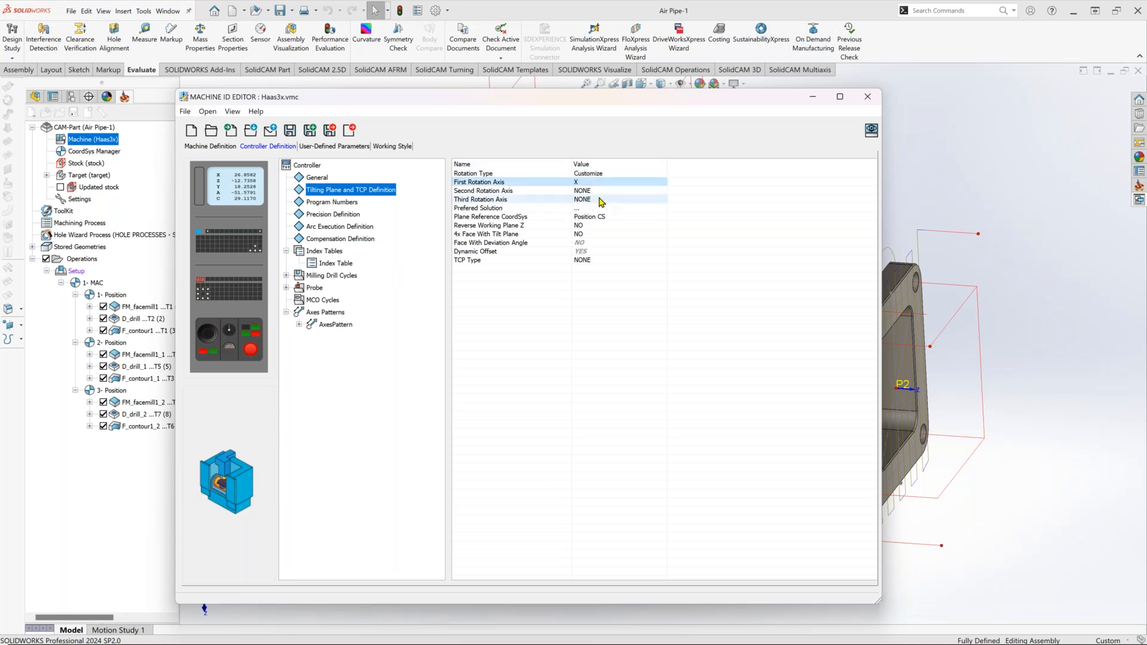
left_click(603, 191)
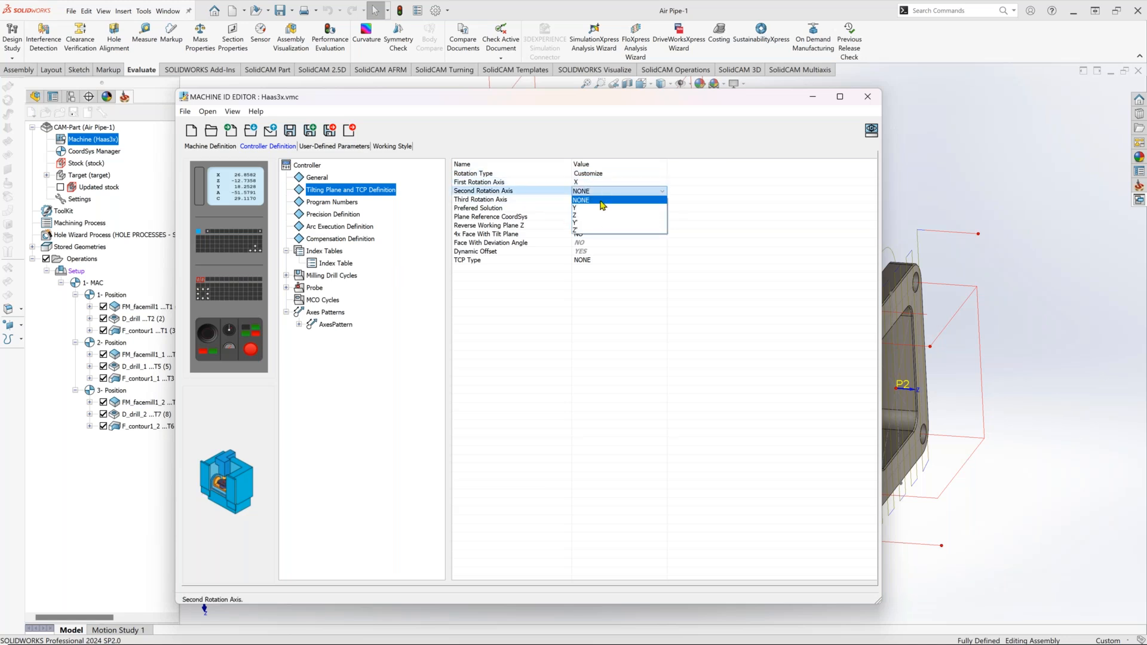
left_click(595, 224)
left_click(596, 200)
left_click(597, 200)
left_click(592, 240)
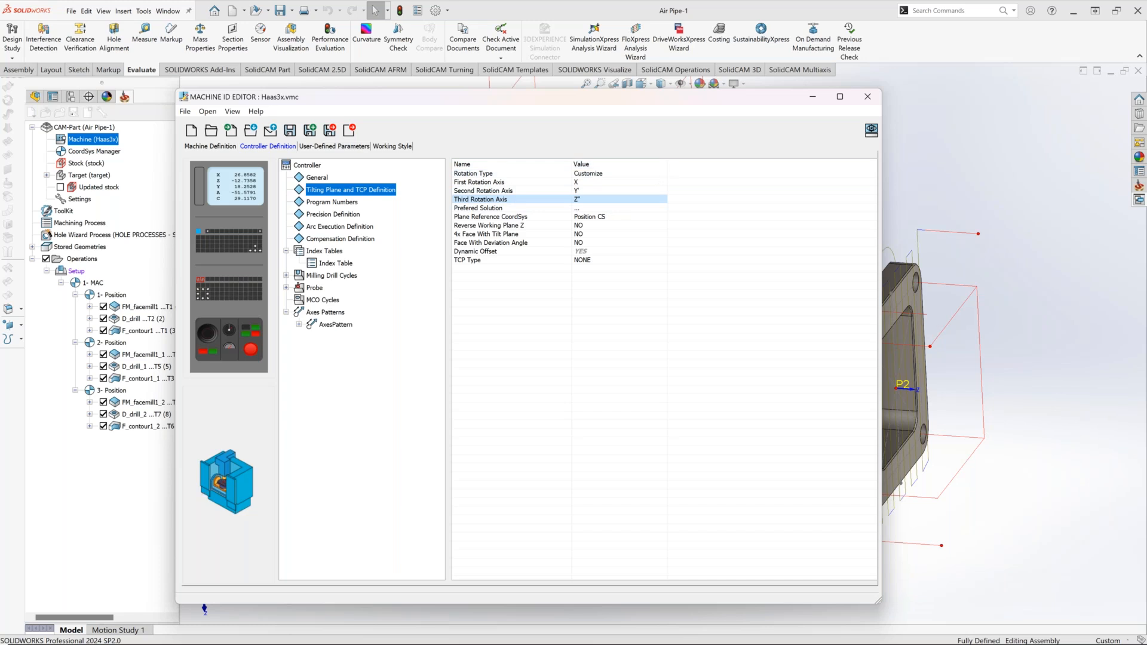
left_click(330, 131)
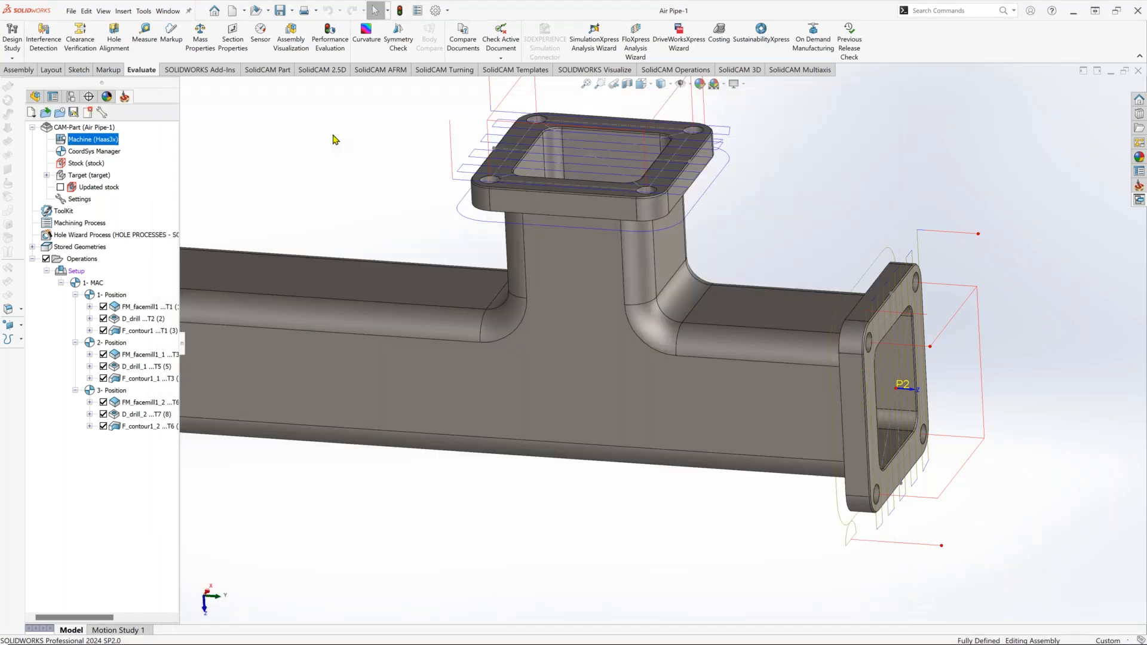
Reopen F_contour1_1, inspect the angle head and MAC 1 POS 2 axes at the flange in the machine preview, and close it.
left_click(138, 378)
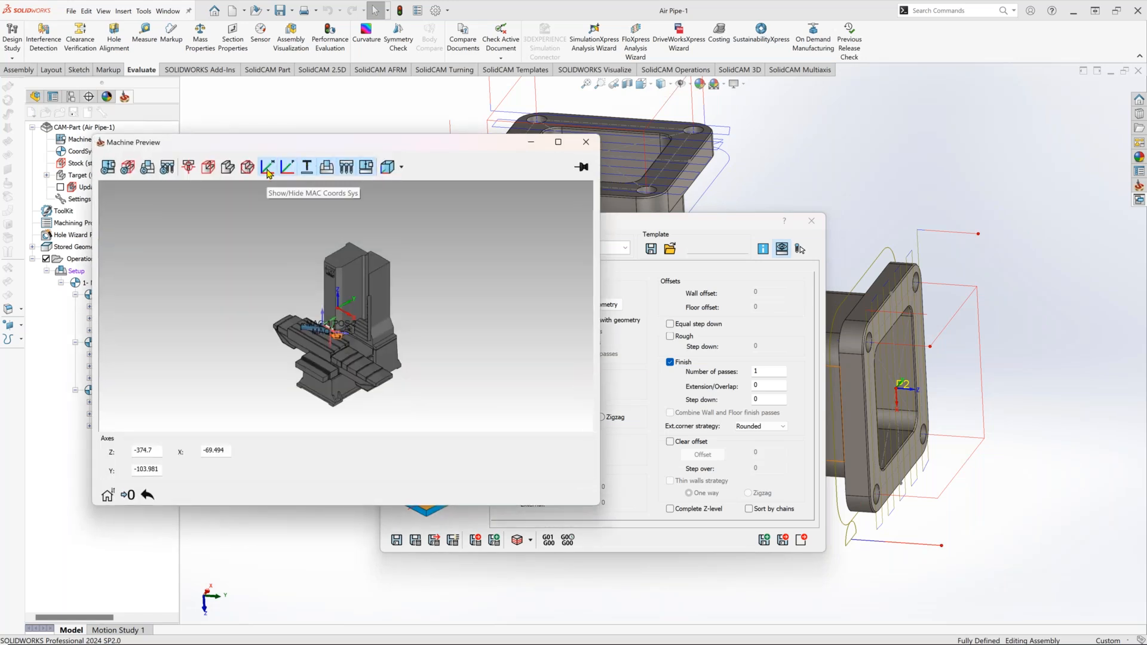
scroll(342, 311, "up", 5)
scroll(341, 312, "up", 10)
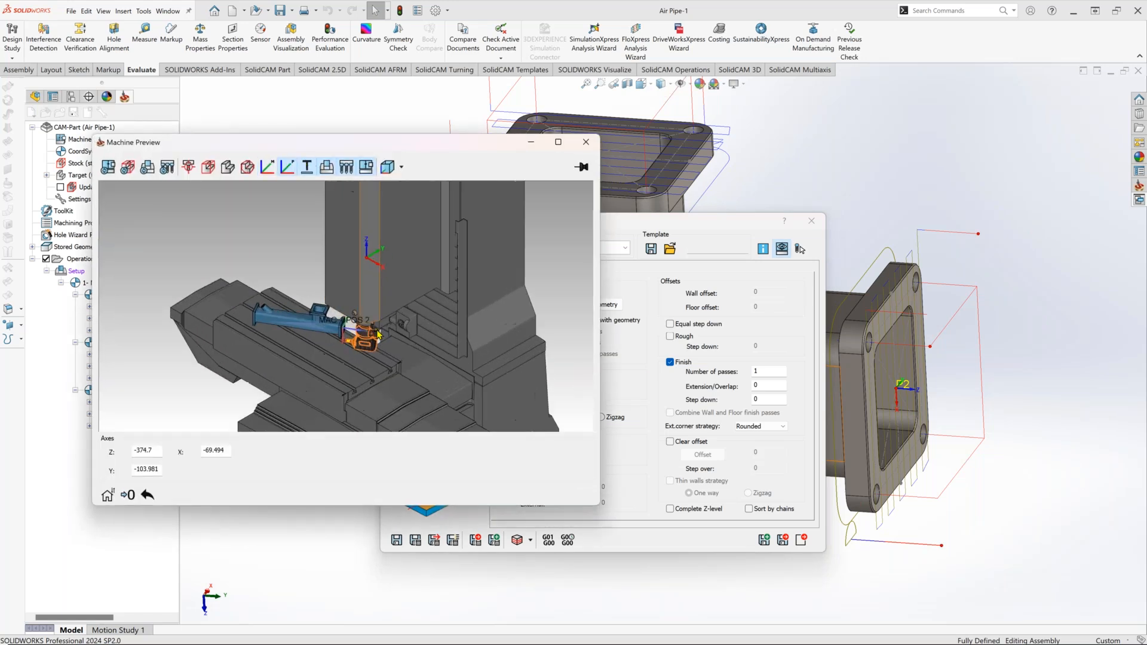
scroll(333, 318, "up", 3)
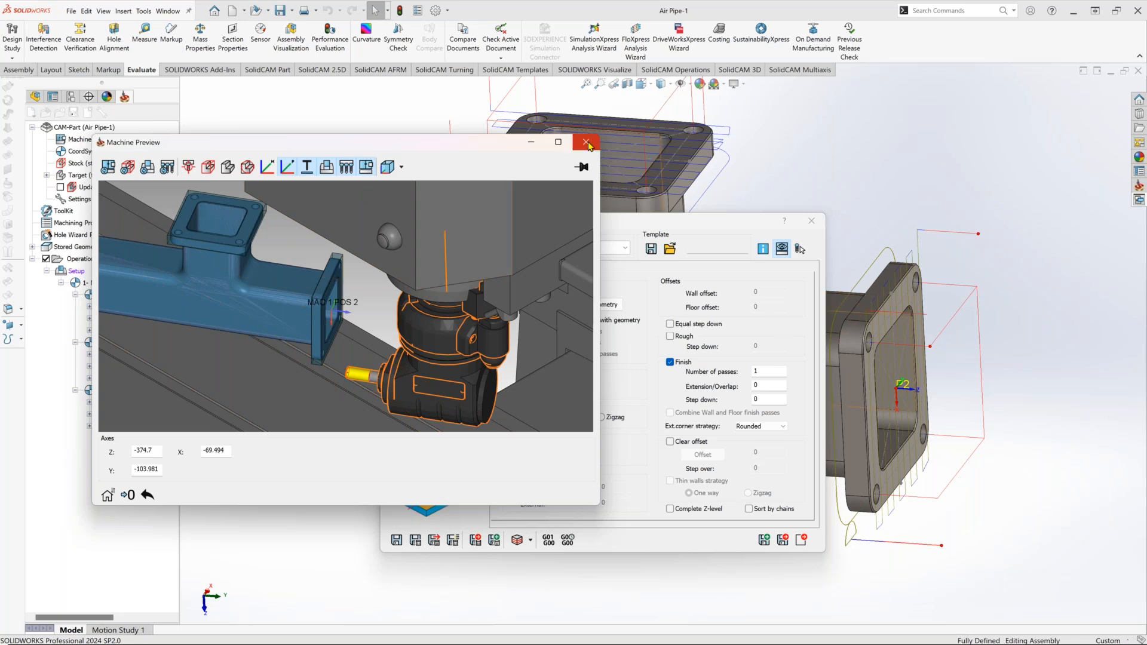
left_click(586, 143)
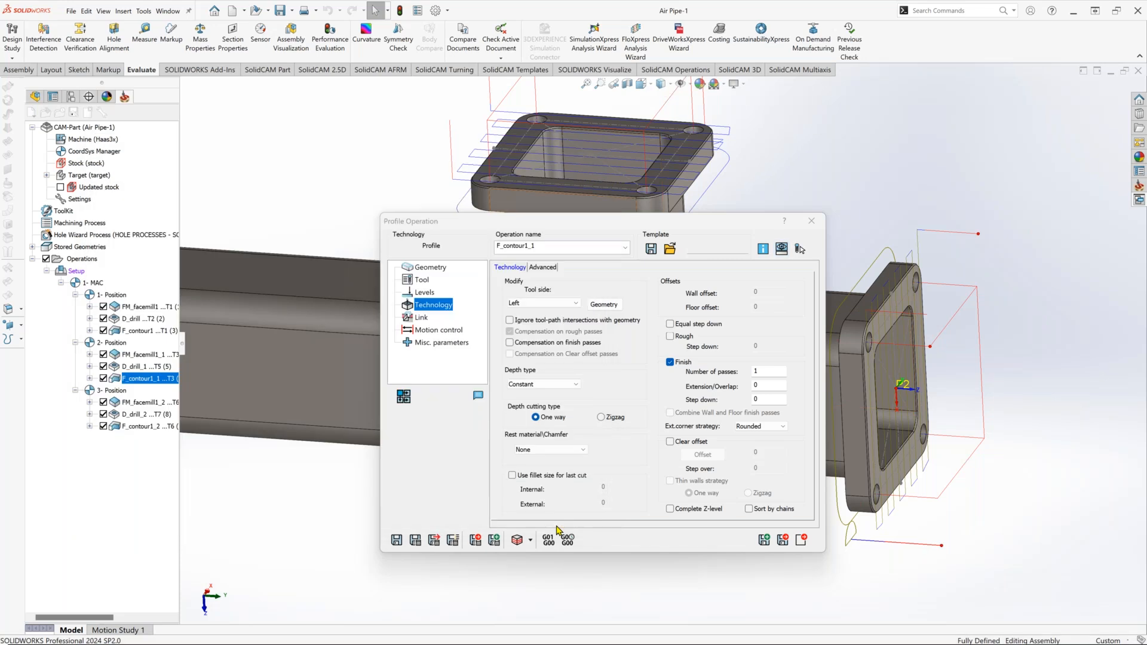
Generate the GCode of F_contour1_1 with the new rotation axes, examine its linear and circular profile moves, and close the listing.
left_click(549, 539)
key("Return")
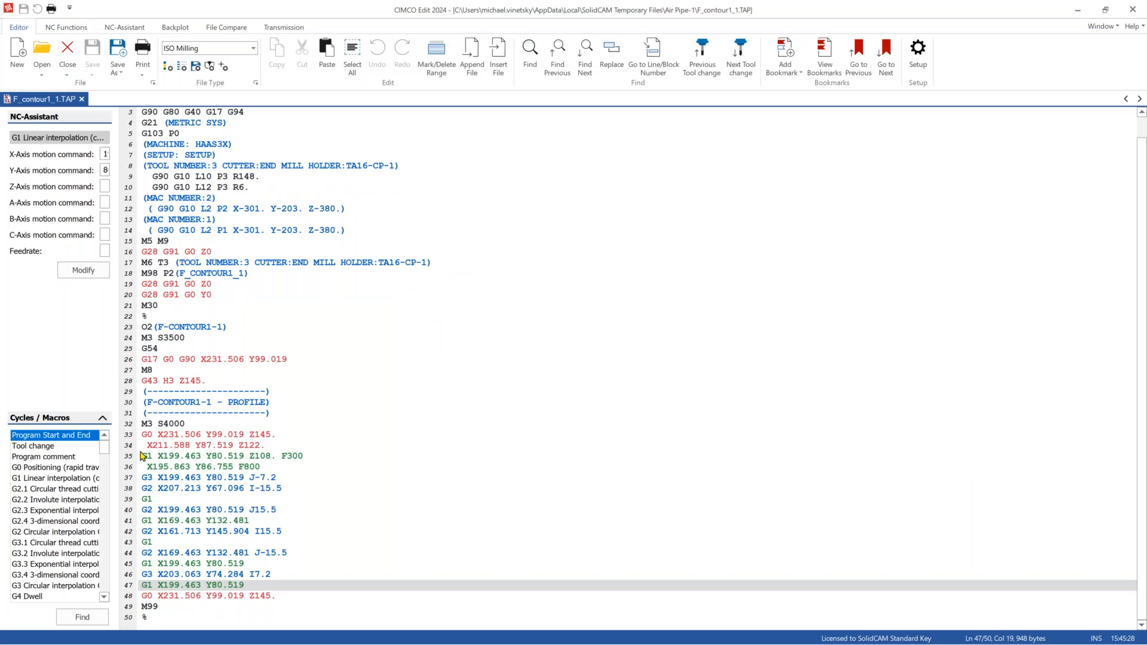
left_click_drag(139, 445, 245, 585)
left_click(156, 546)
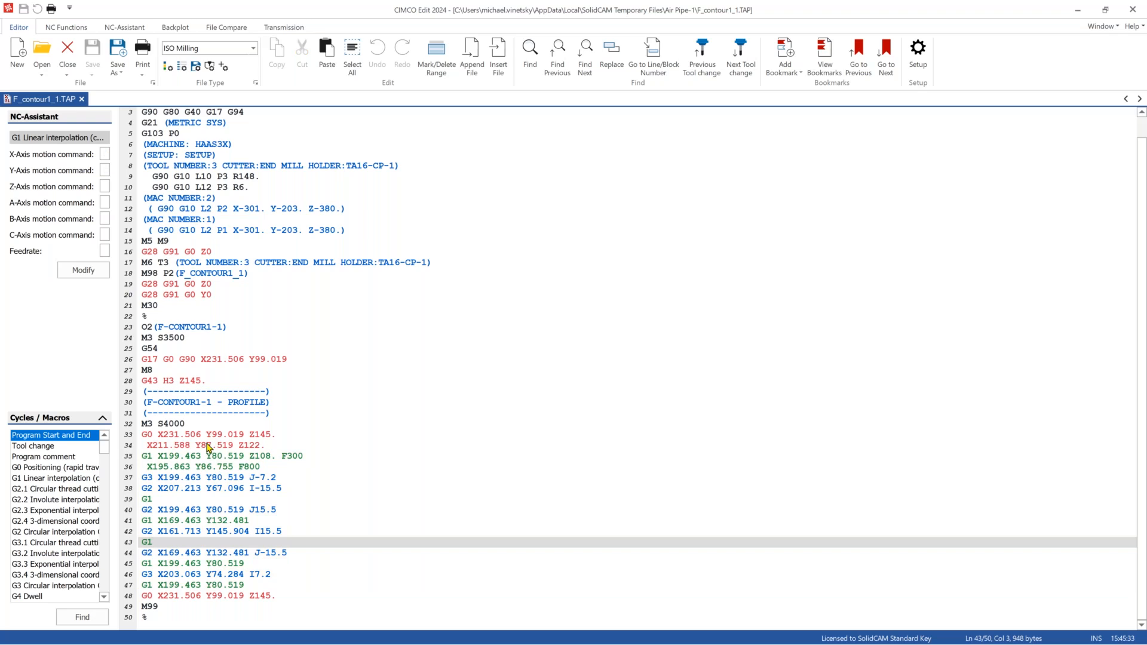
left_click(226, 486)
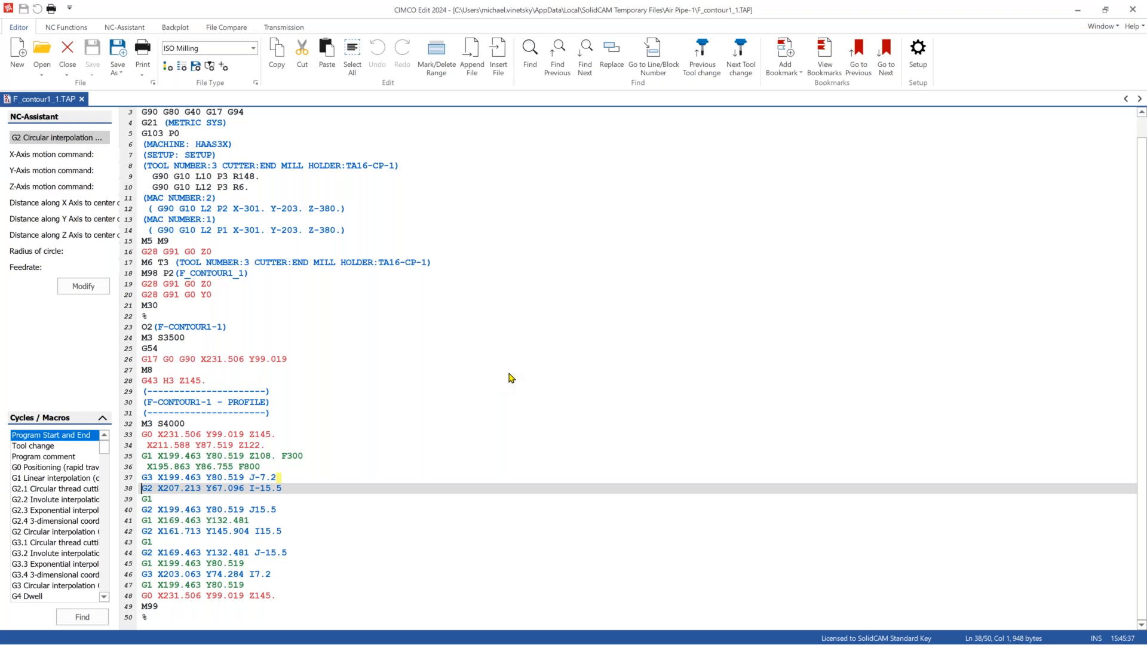
left_click(1135, 9)
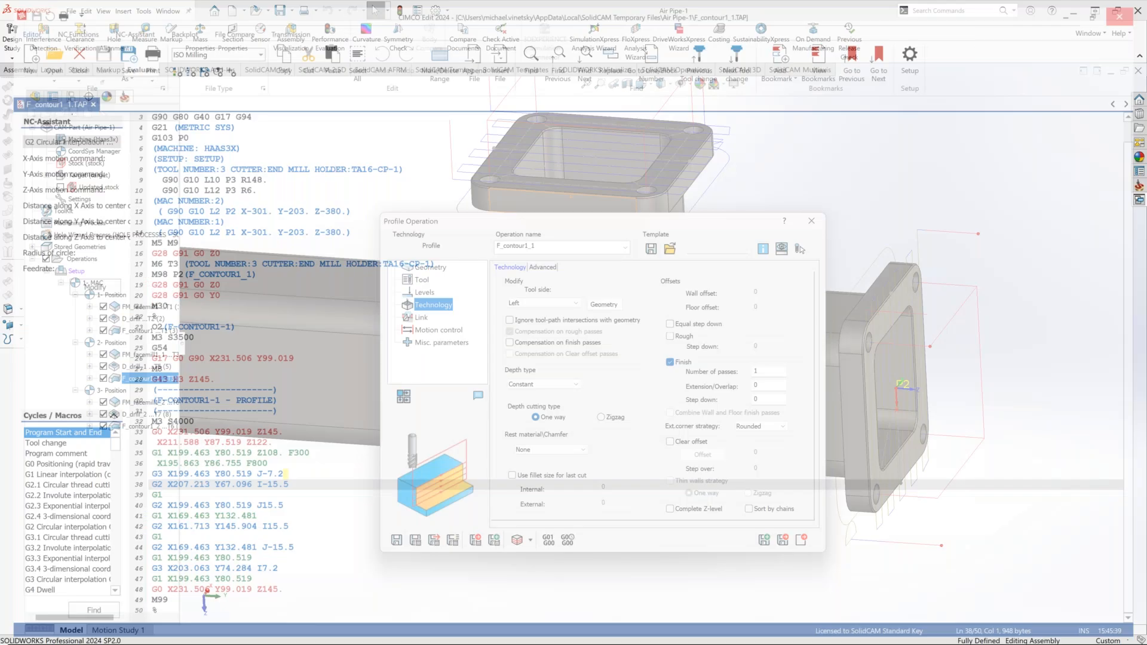
left_click(77, 141)
double_click(74, 141)
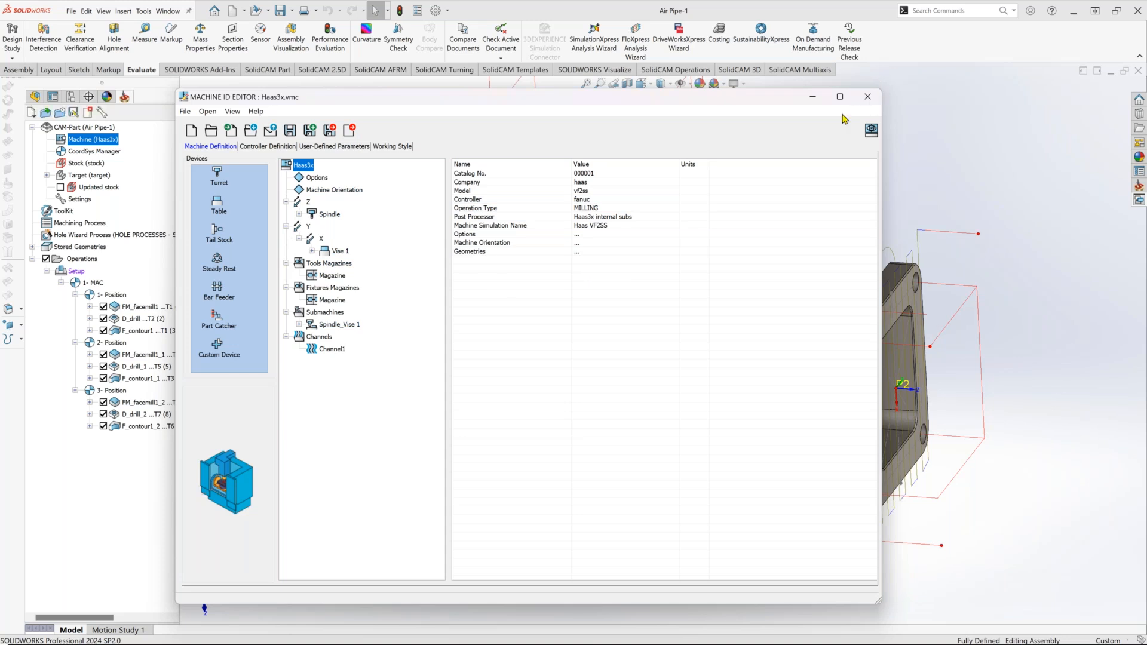
left_click(868, 96)
Set the Vise 1 fixture mounting rotation Rz to 0 in the machine setup, check the machine preview, and save and exit.
left_click(77, 272)
double_click(76, 271)
left_click_drag(490, 280, 389, 279)
type("0")
left_click(493, 261)
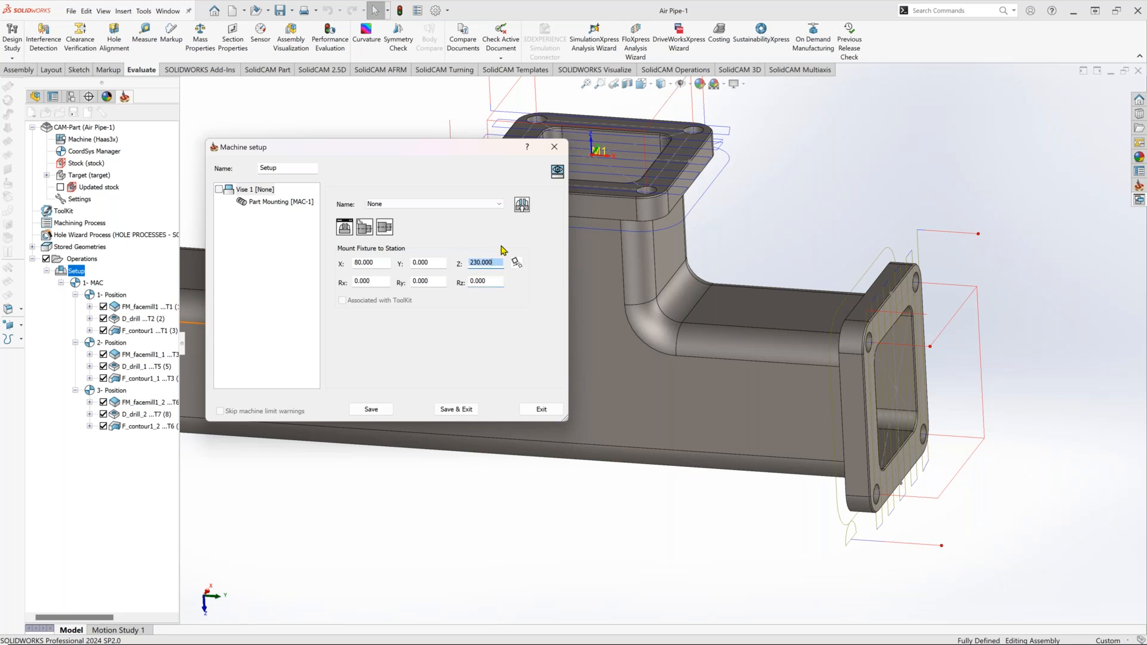
left_click(558, 172)
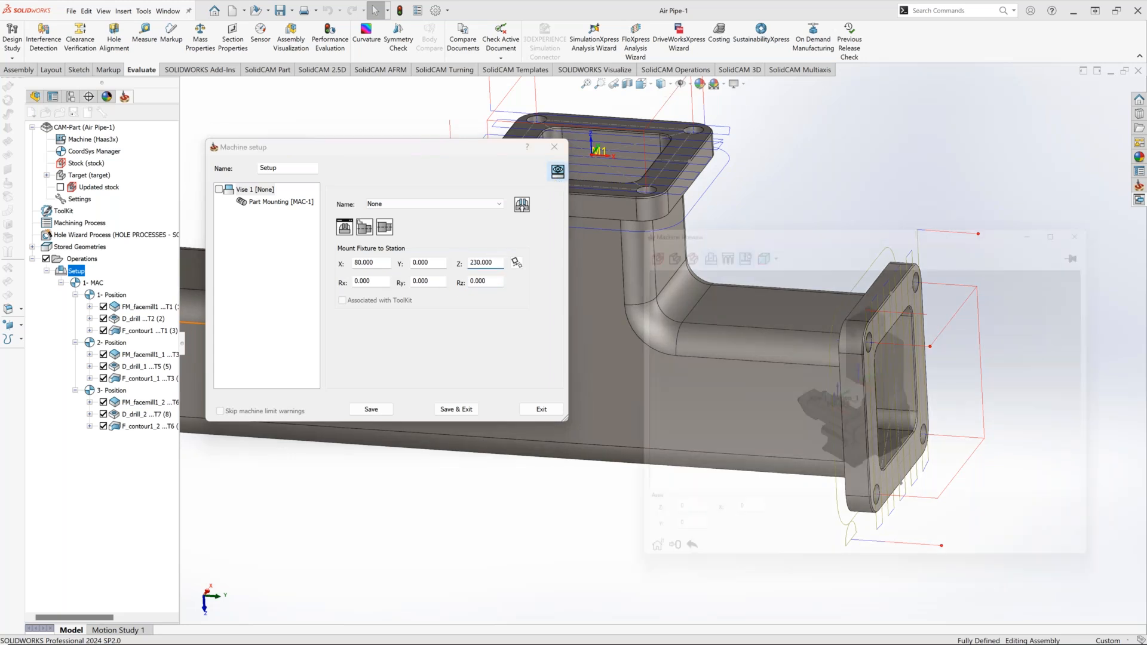
left_click(371, 409)
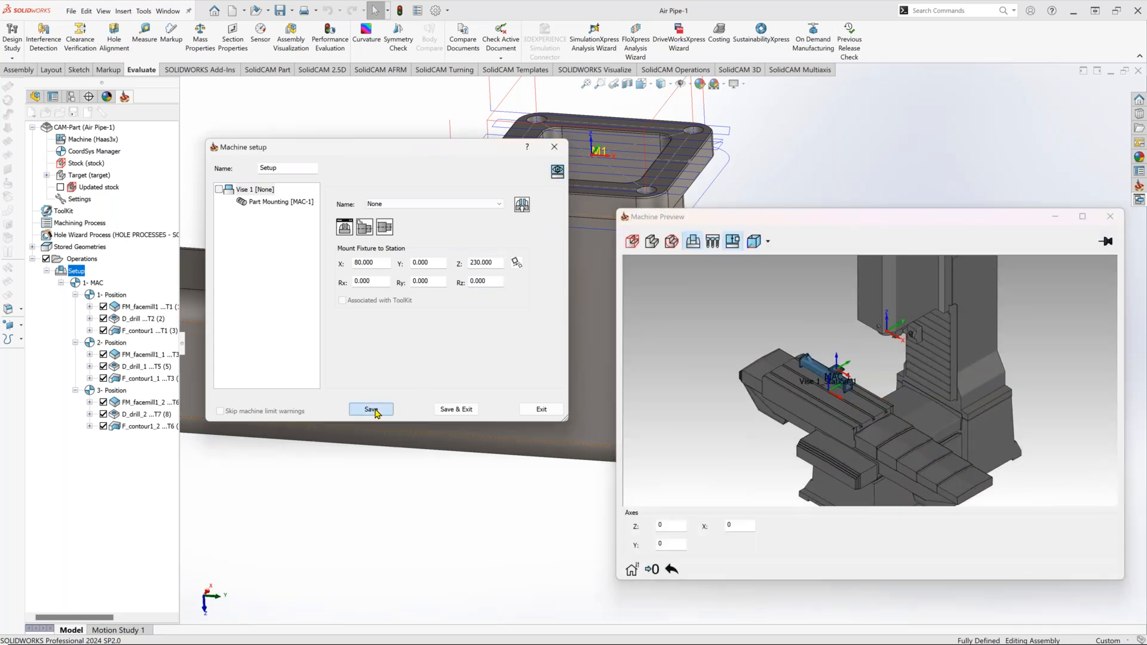
left_click(454, 410)
Reset the mounting rotation of tool 3's TA16-CP-1 angle head to 0 in the ToolKit, and save and exit.
left_click(62, 211)
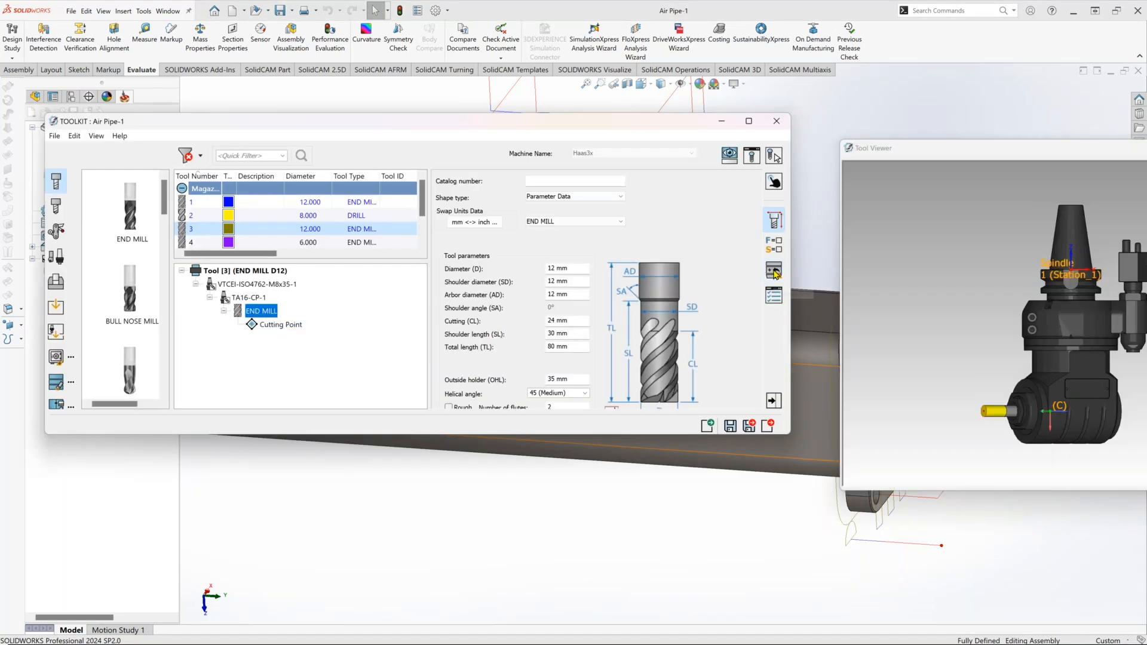
key("Up")
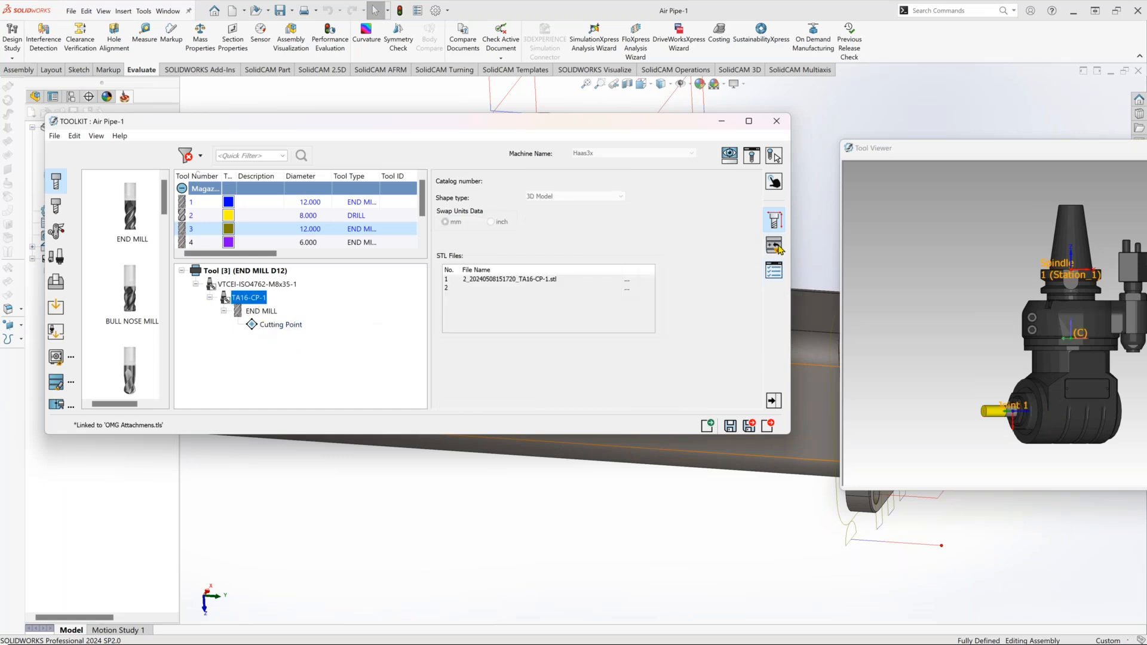
left_click(777, 246)
left_click(530, 226)
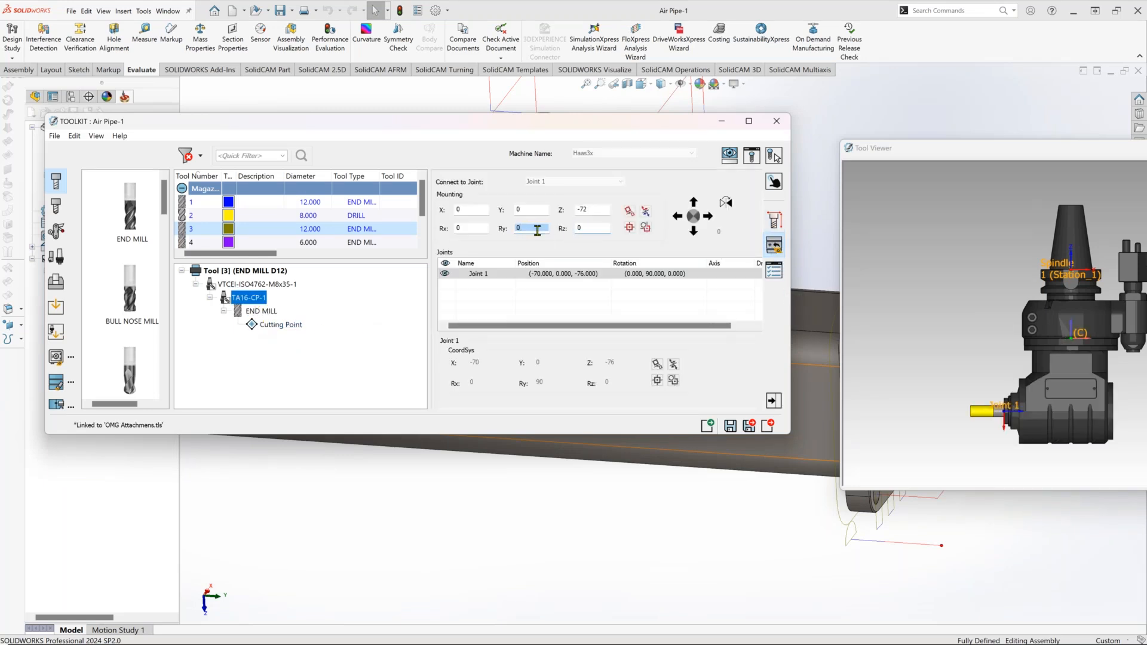
left_click(750, 427)
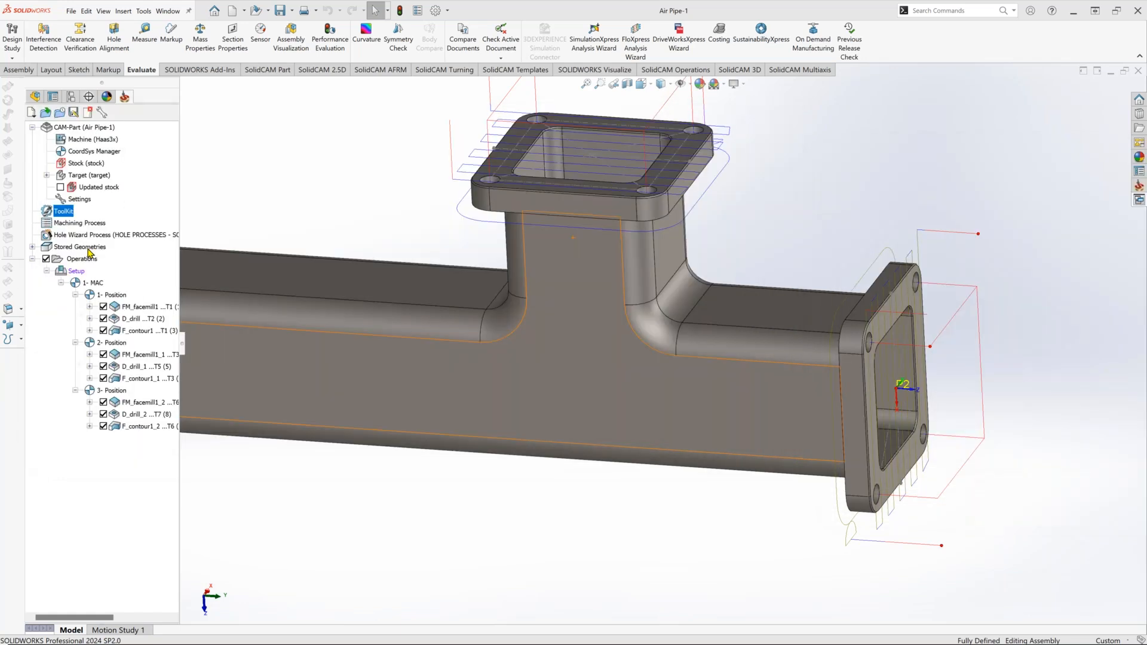
Recalculate all operations of the CAM part.
right_click(83, 259)
left_click(176, 395)
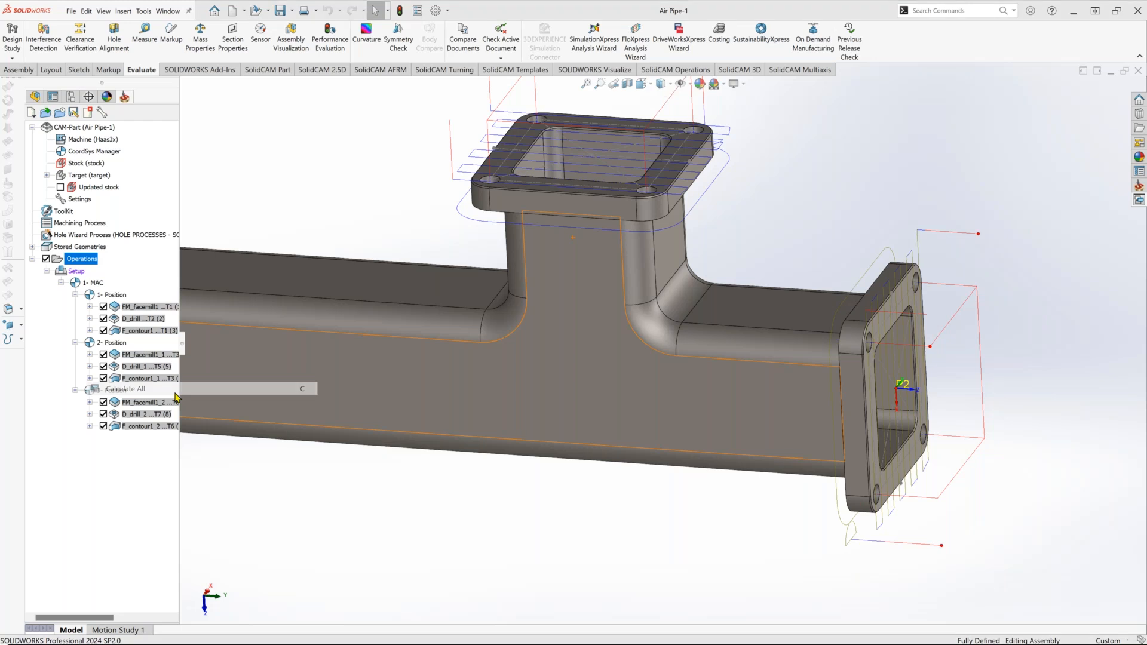
left_click(371, 326)
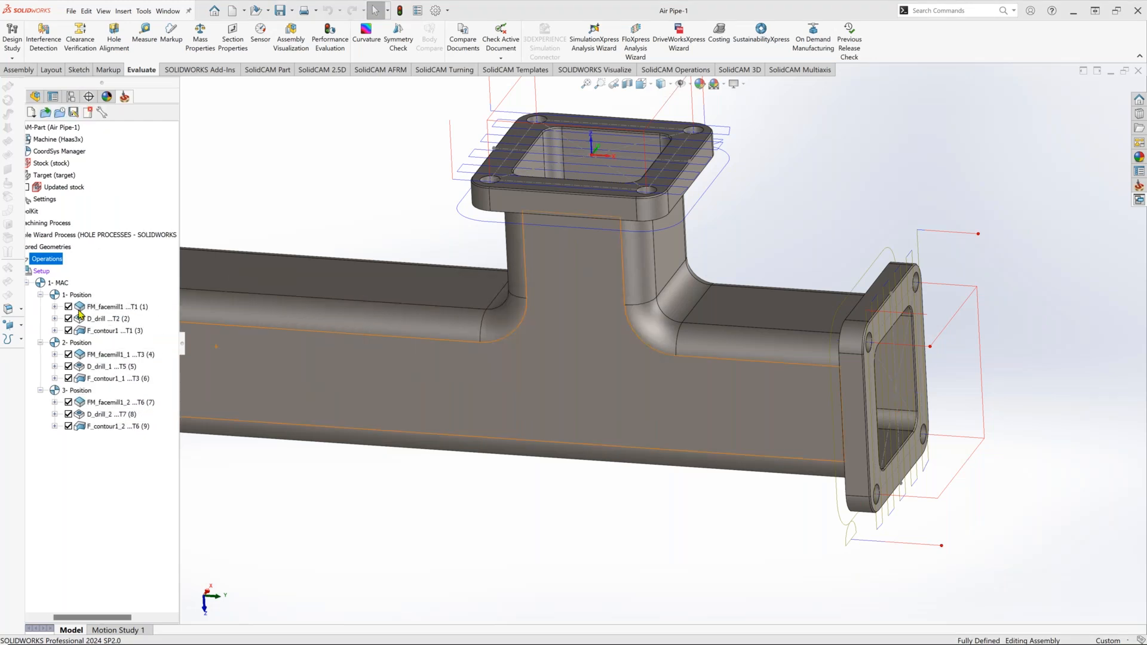
Set the controller's first, second and third rotation axes to NONE in the Tilting Plane and TCP Definition, and save and exit.
double_click(88, 141)
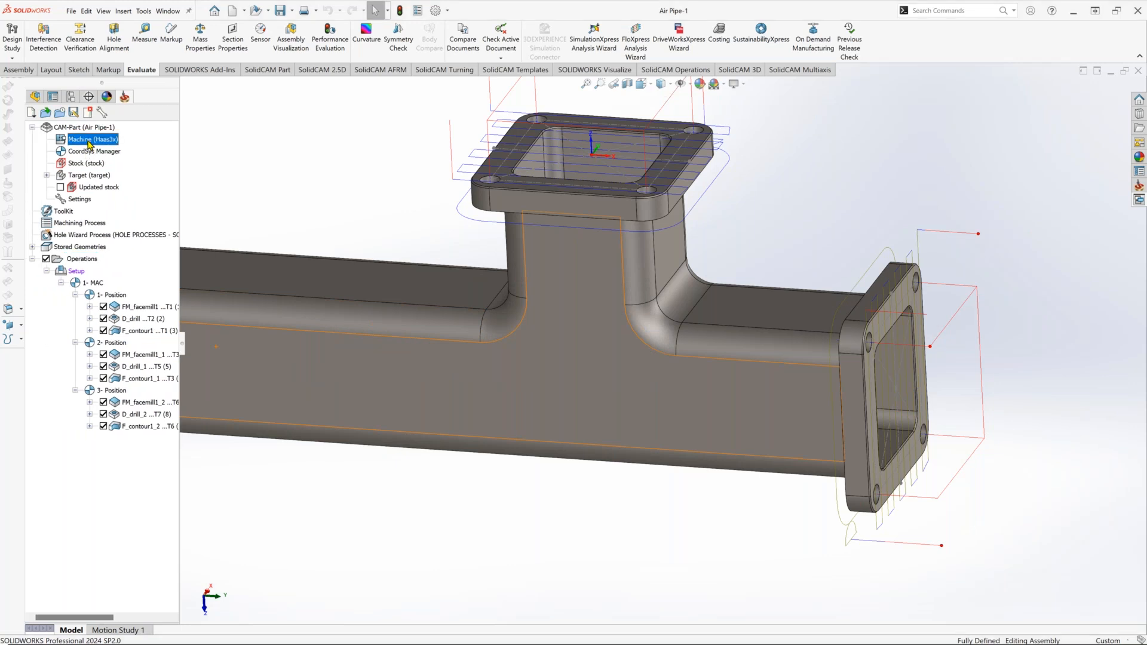
left_click(276, 146)
left_click(329, 190)
left_click(622, 173)
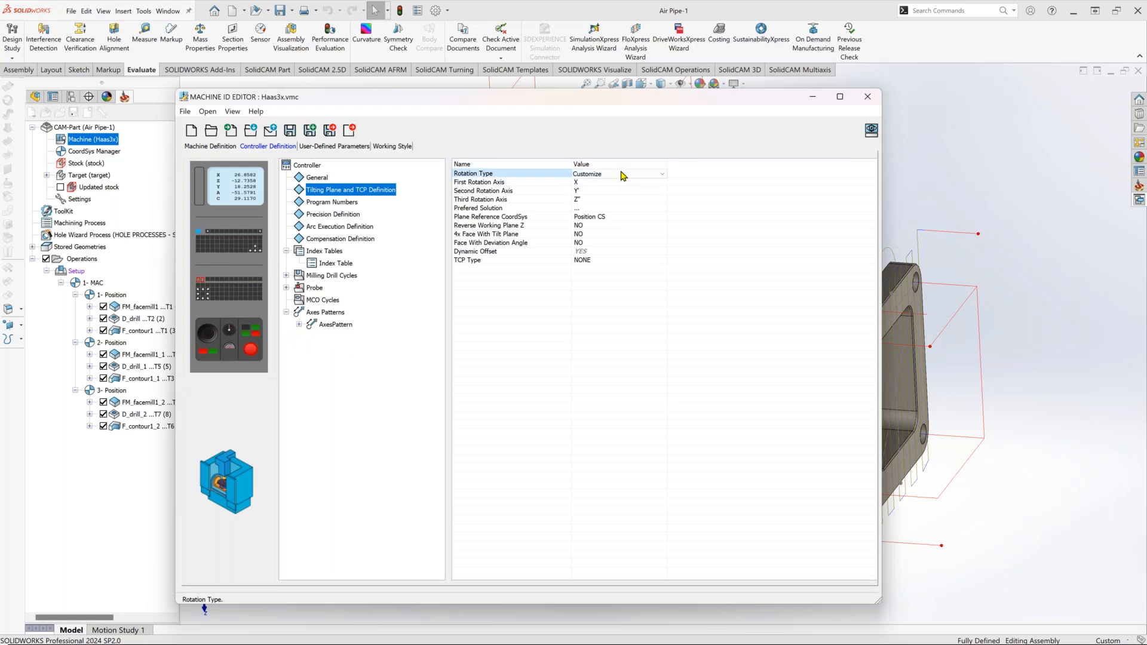
left_click(622, 173)
left_click(618, 190)
left_click(597, 183)
left_click(597, 182)
left_click(591, 192)
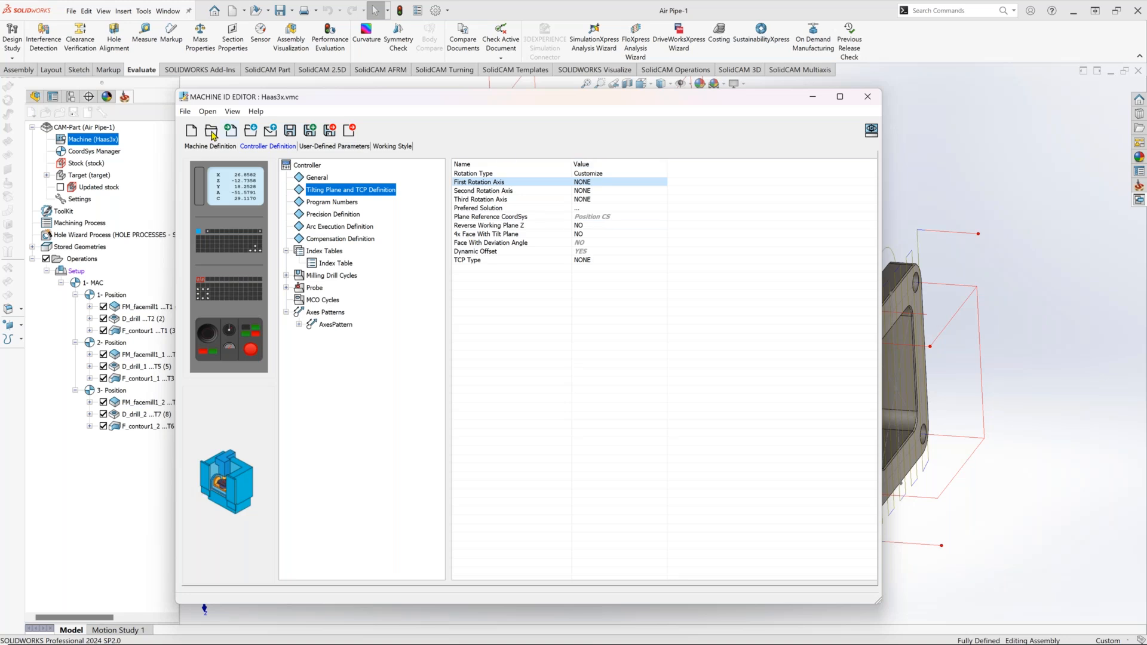
left_click(330, 130)
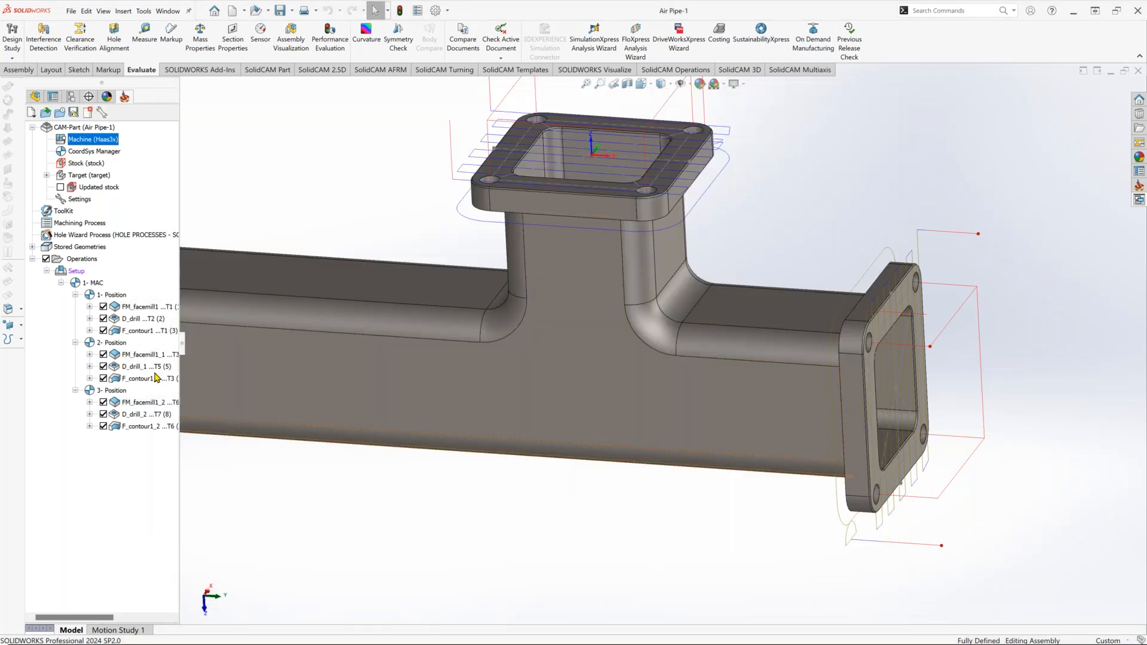
middle_click_drag(930, 463, 985, 203)
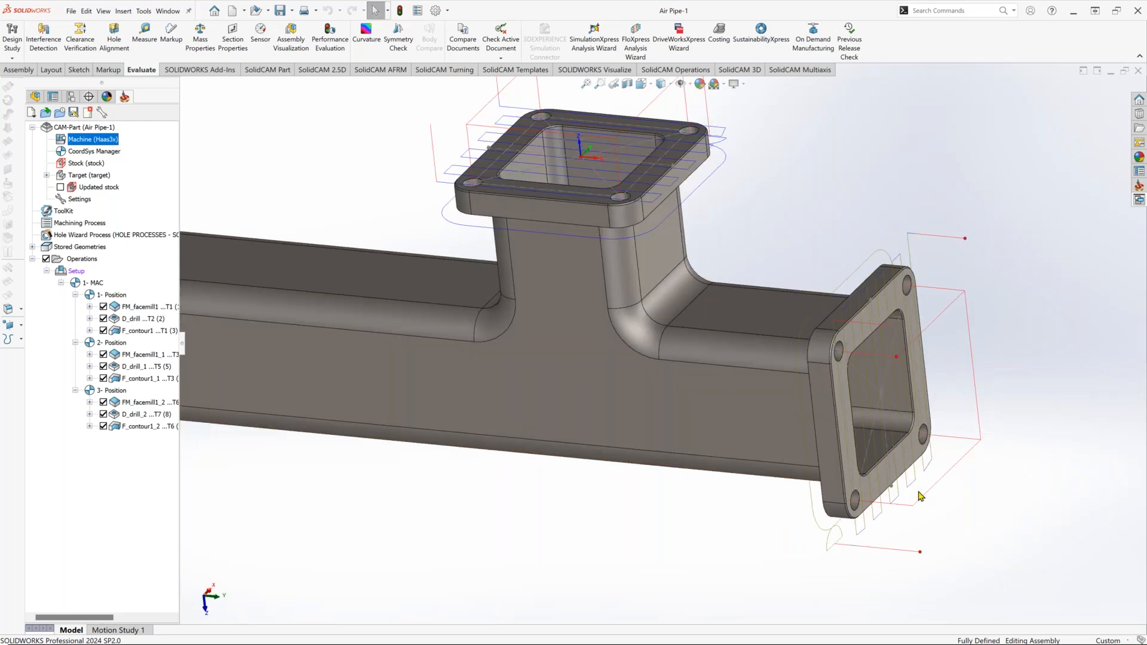
left_click(836, 403)
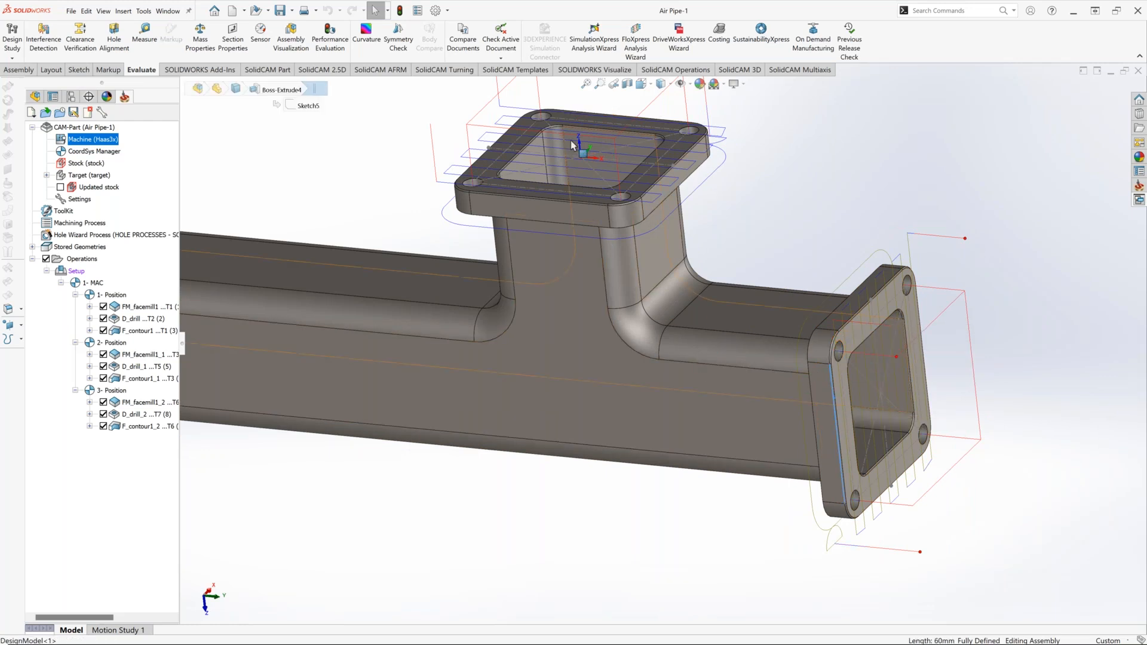
mouse_move(568, 201)
middle_mouse_down()
mouse_move(585, 194)
mouse_move(575, 190)
middle_mouse_up()
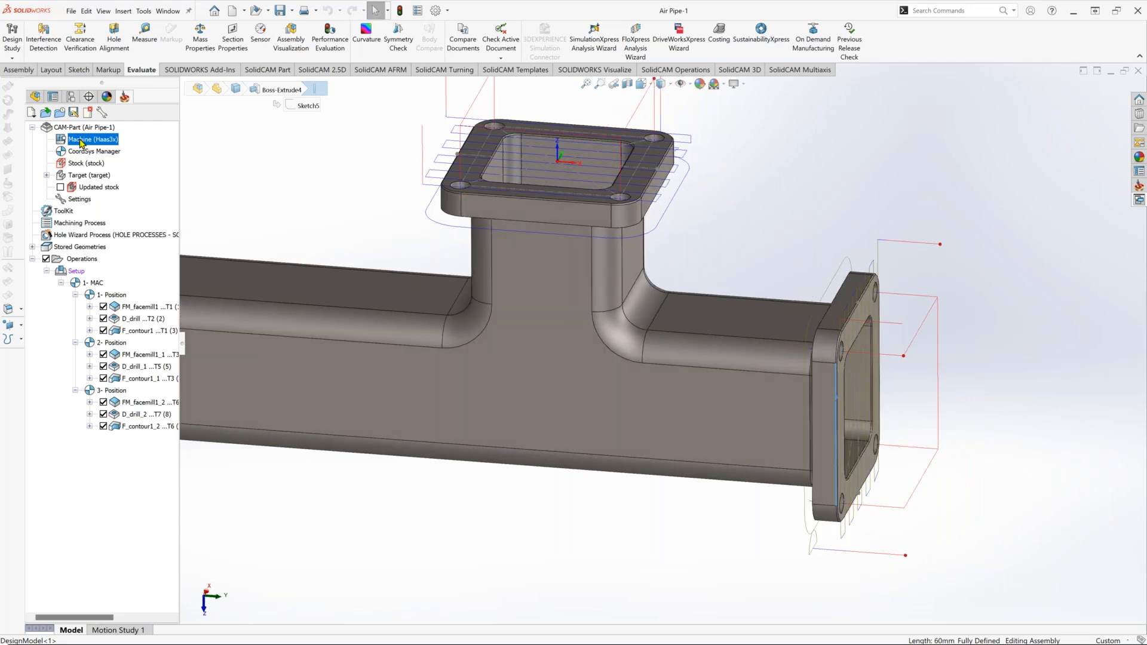
Set Arcs in ZX/YZ Plane to NO in the Haas3x controller's Arc Execution Definition, and save and exit the machine definition.
double_click(81, 140)
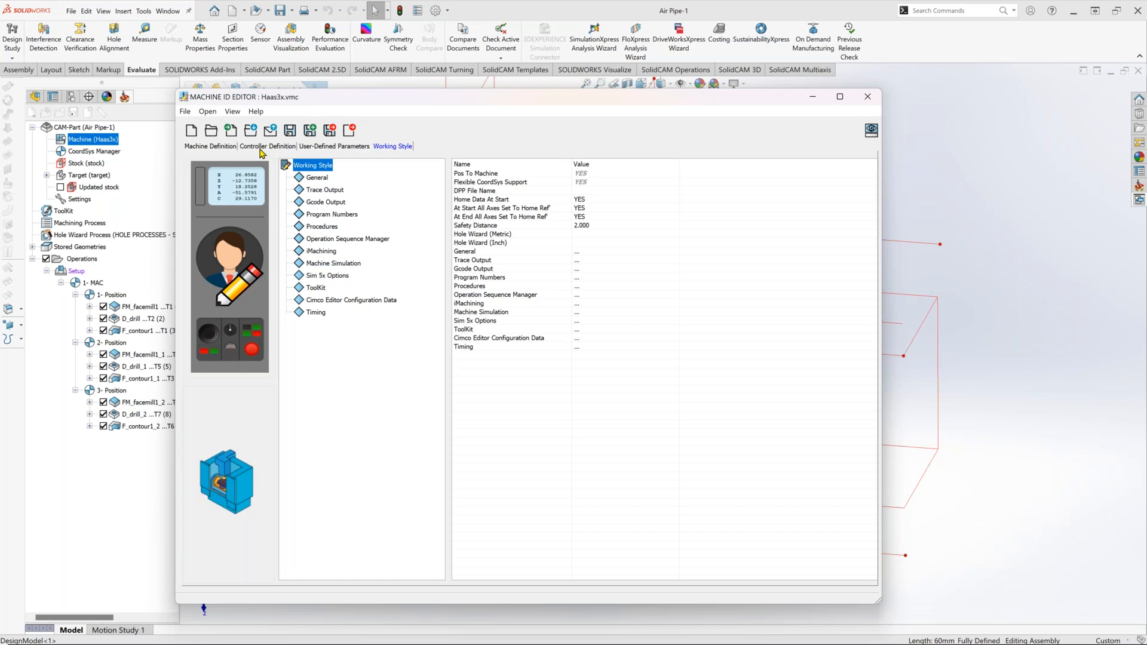
left_click(263, 148)
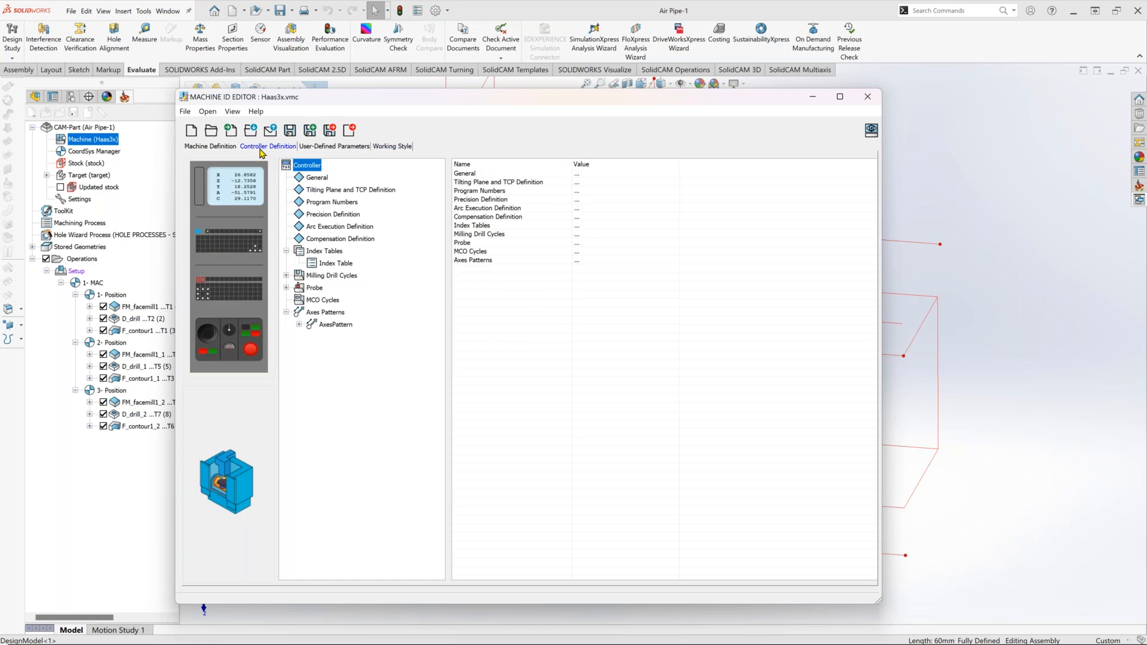
left_click(340, 227)
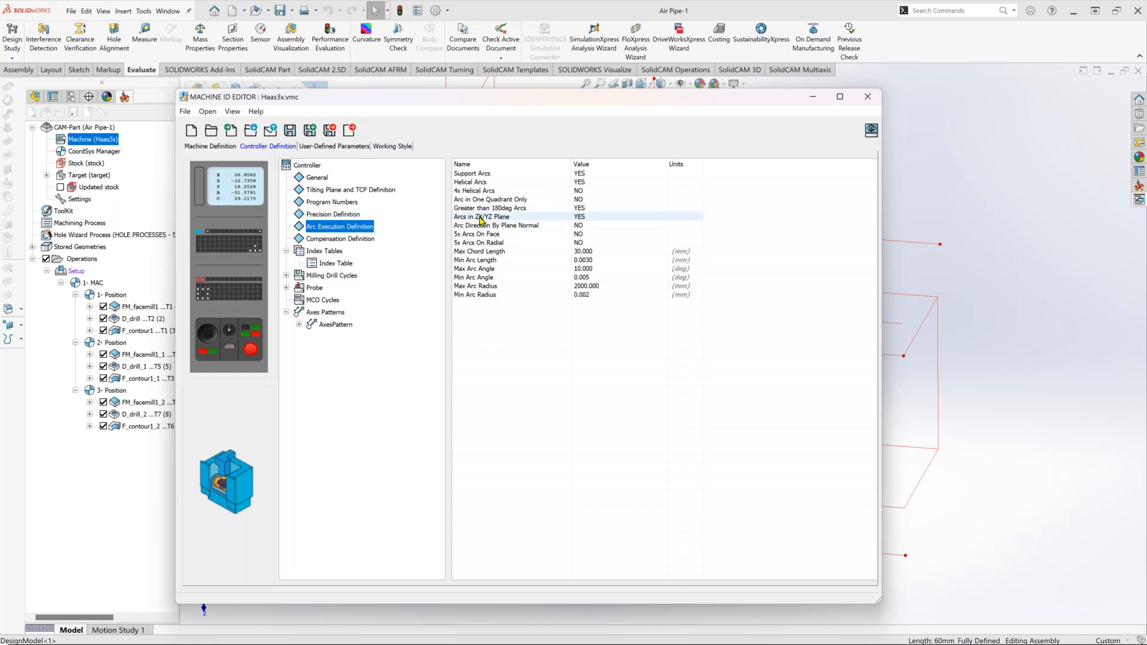
left_click(575, 218)
left_click(575, 218)
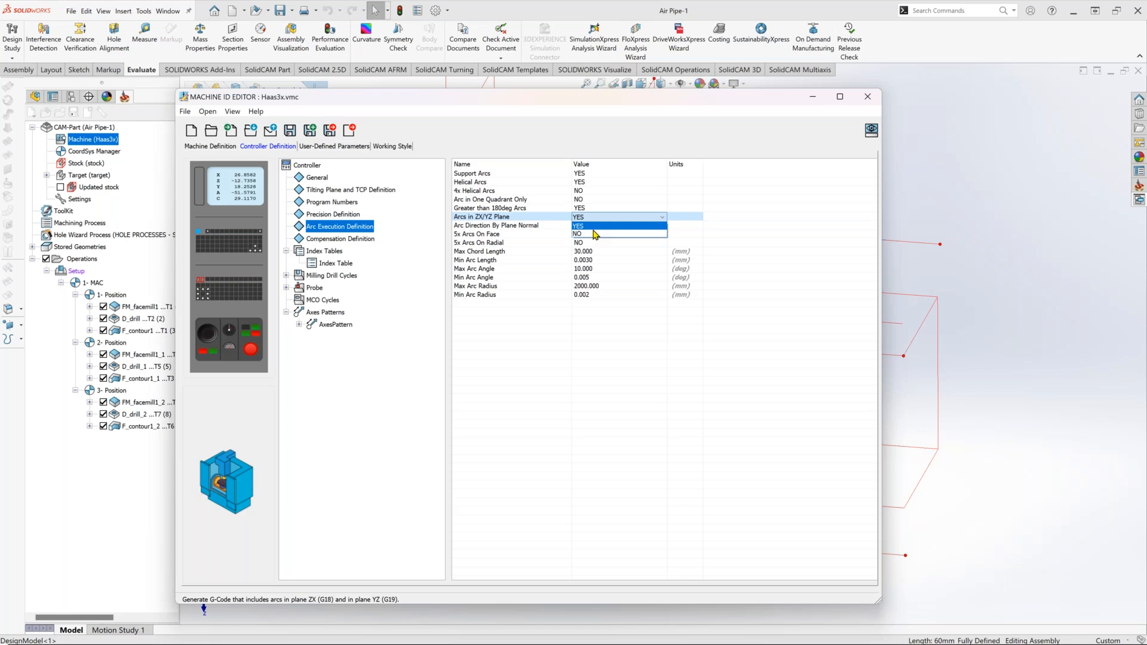
left_click(579, 234)
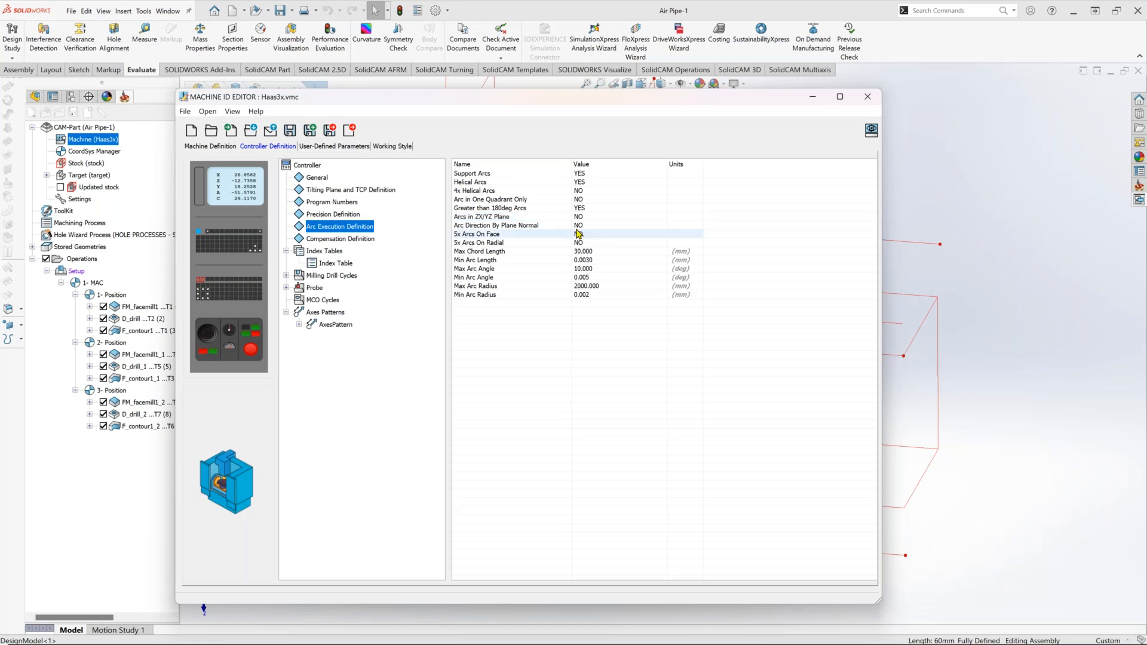
left_click(332, 133)
Generate the GCode of the second position's FM_facemill1_1, D_drill_1 and F_contour1_1 operations with trace level 0.
left_click(144, 354)
left_click(148, 379, "shift")
right_click(148, 379)
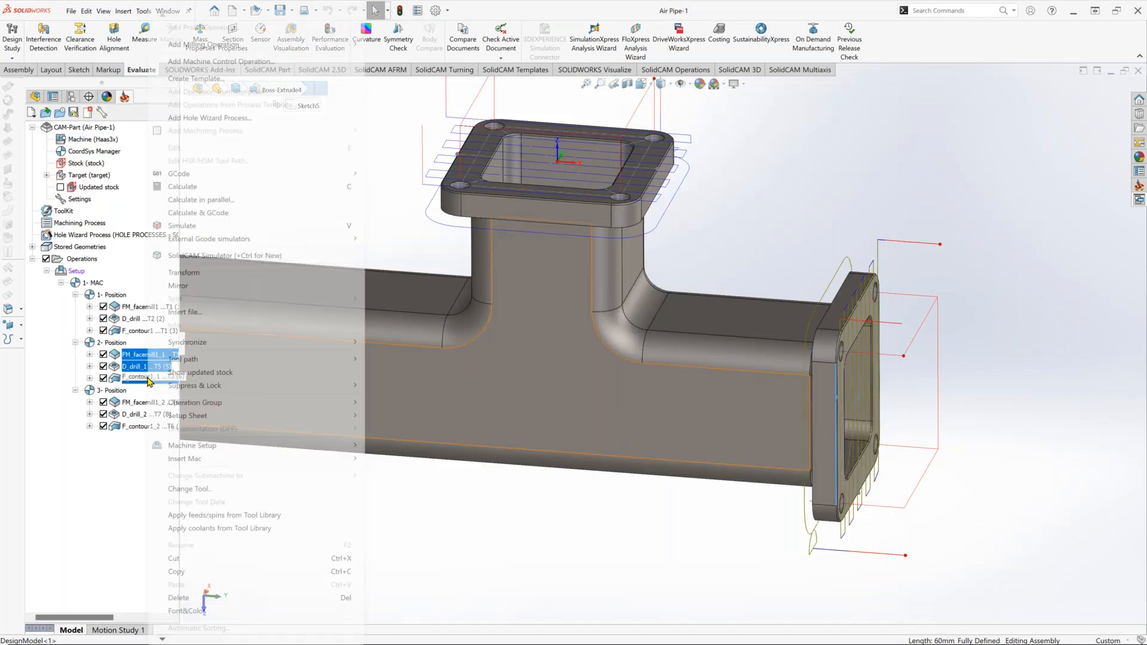
mouse_move(224, 175)
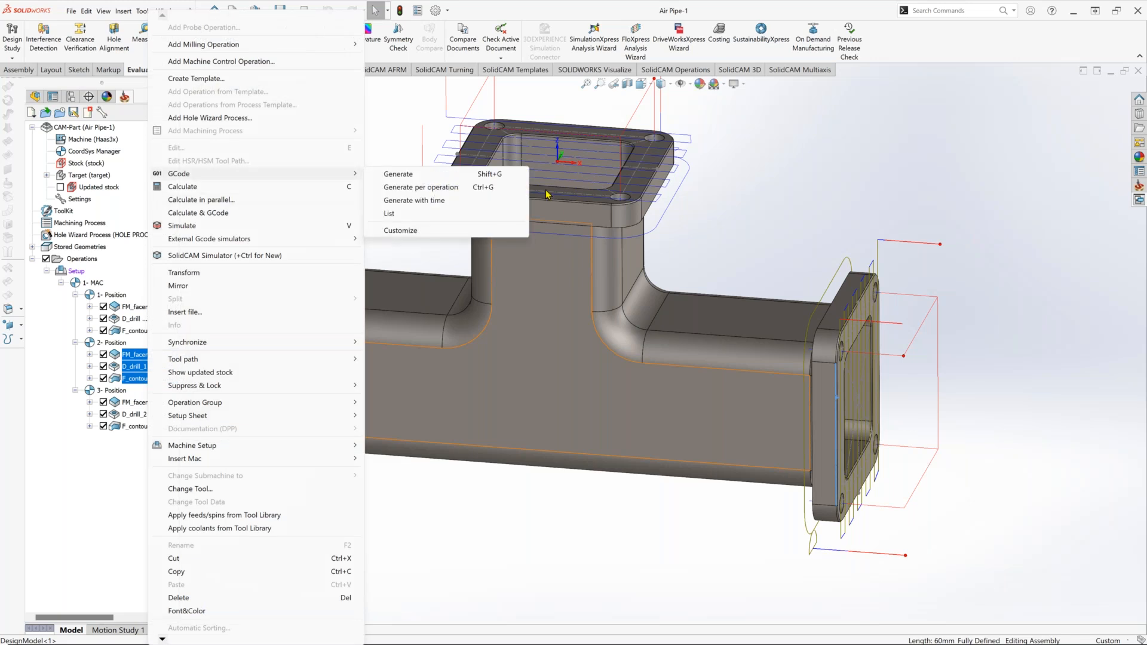
left_click(482, 174)
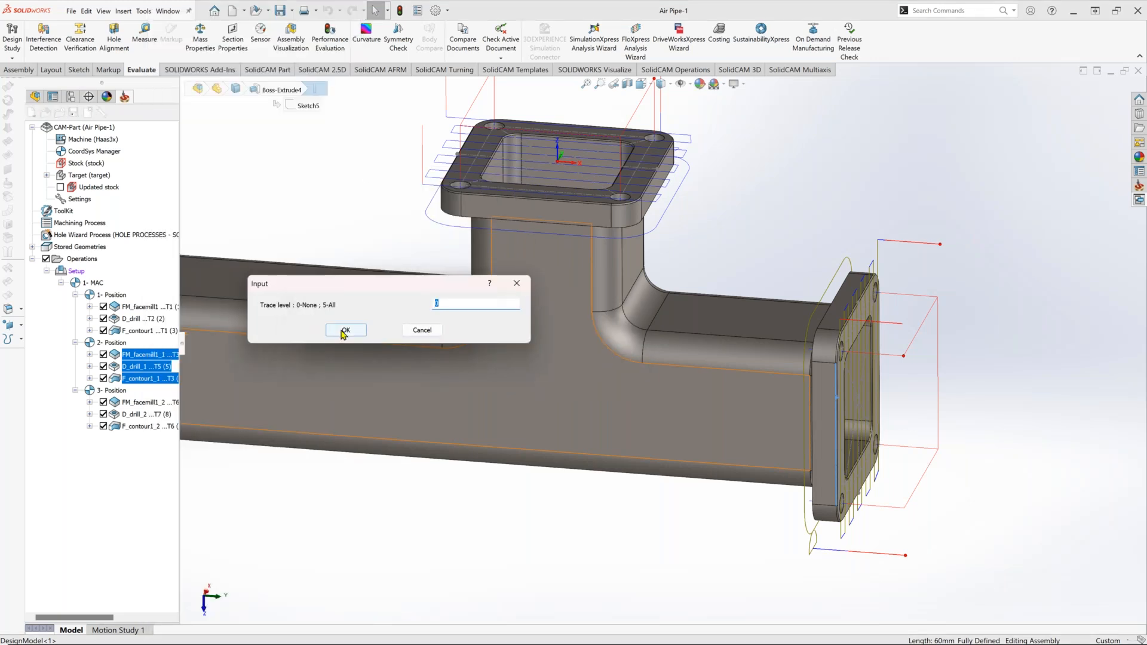
left_click(345, 331)
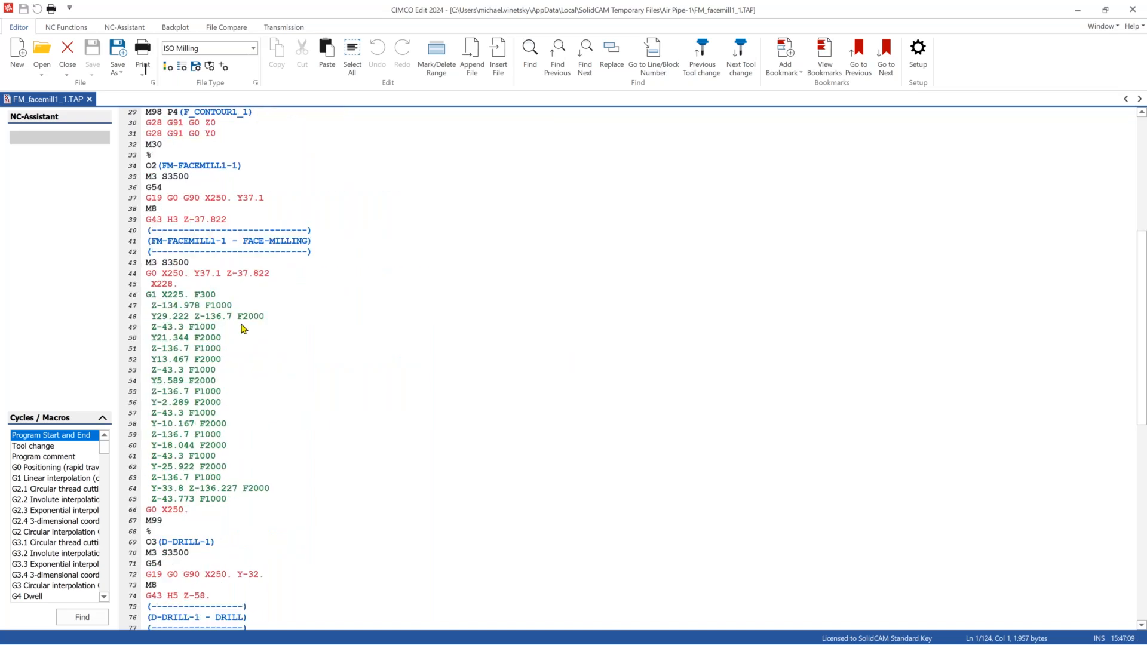
Examine the face-milling and drilling moves in the generated GCode, highlight the face-milling block, and close the listing.
scroll(243, 329, "down", 7)
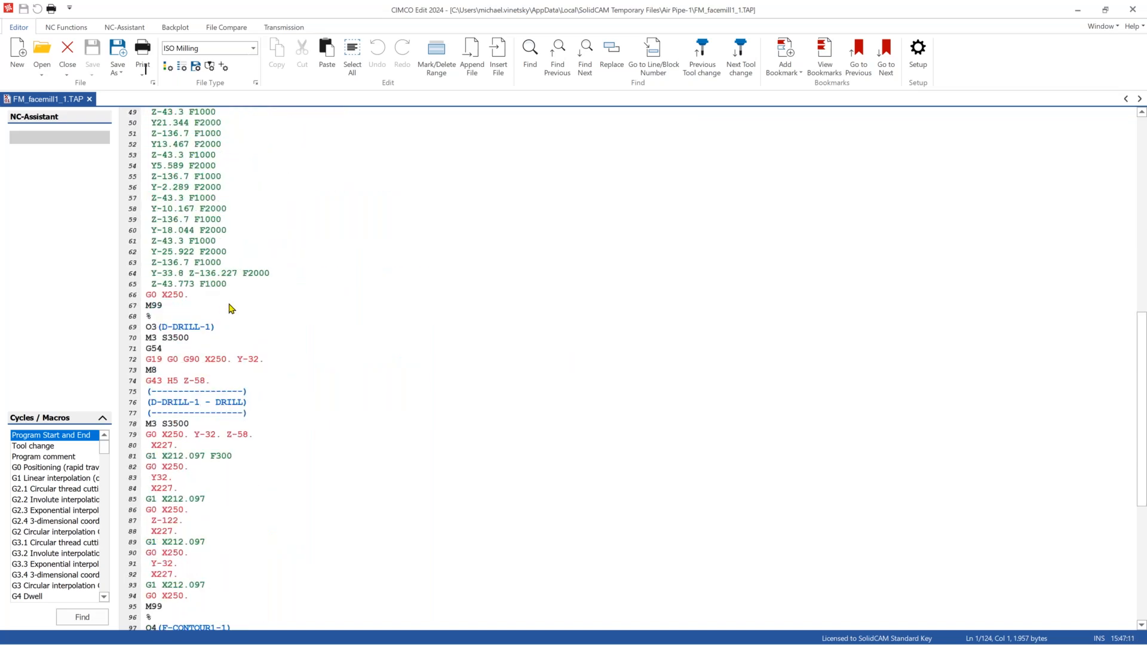
scroll(298, 327, "up", 3)
left_click_drag(263, 373, 119, 155)
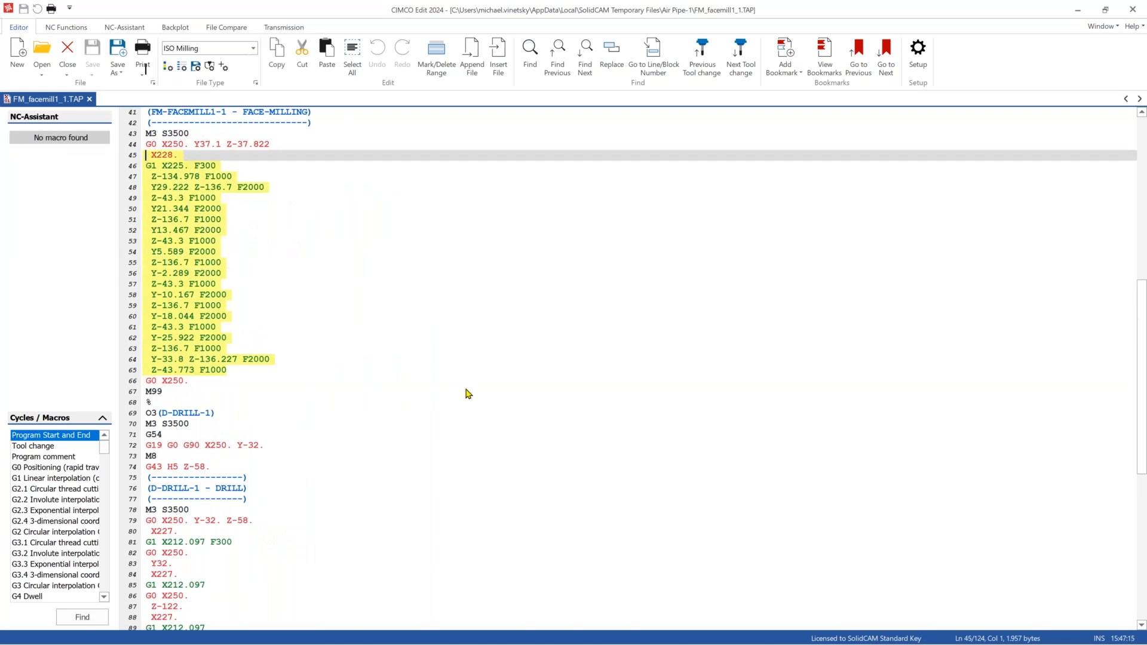
left_click(1141, 9)
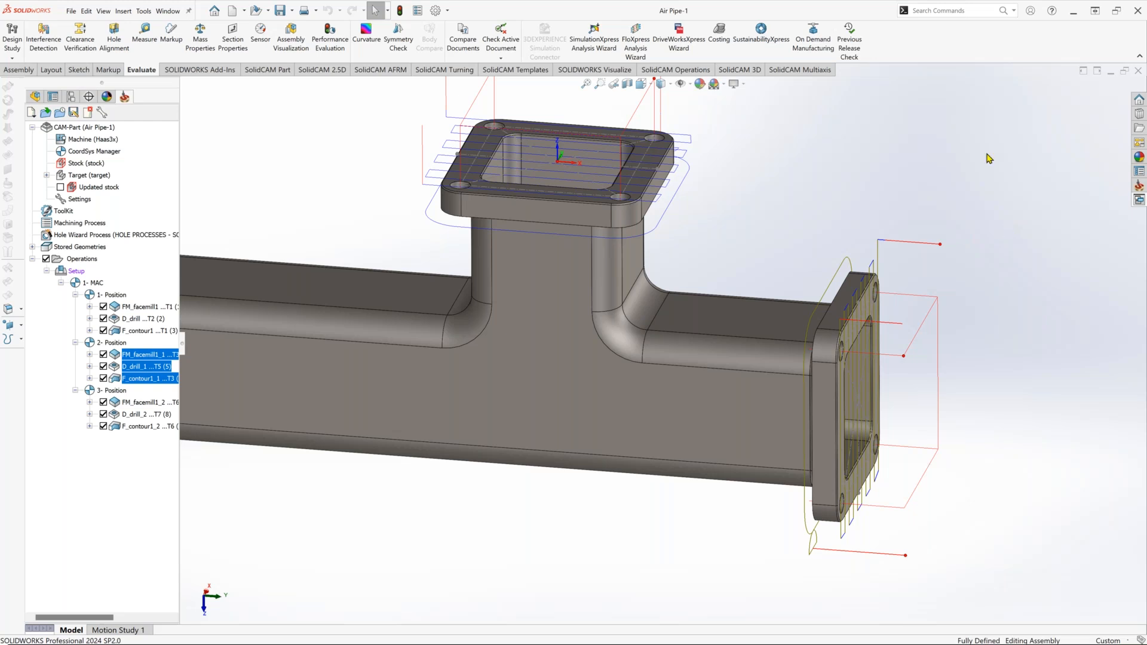
Open the simulation of all operations and switch it to Machine Simulation.
key("z")
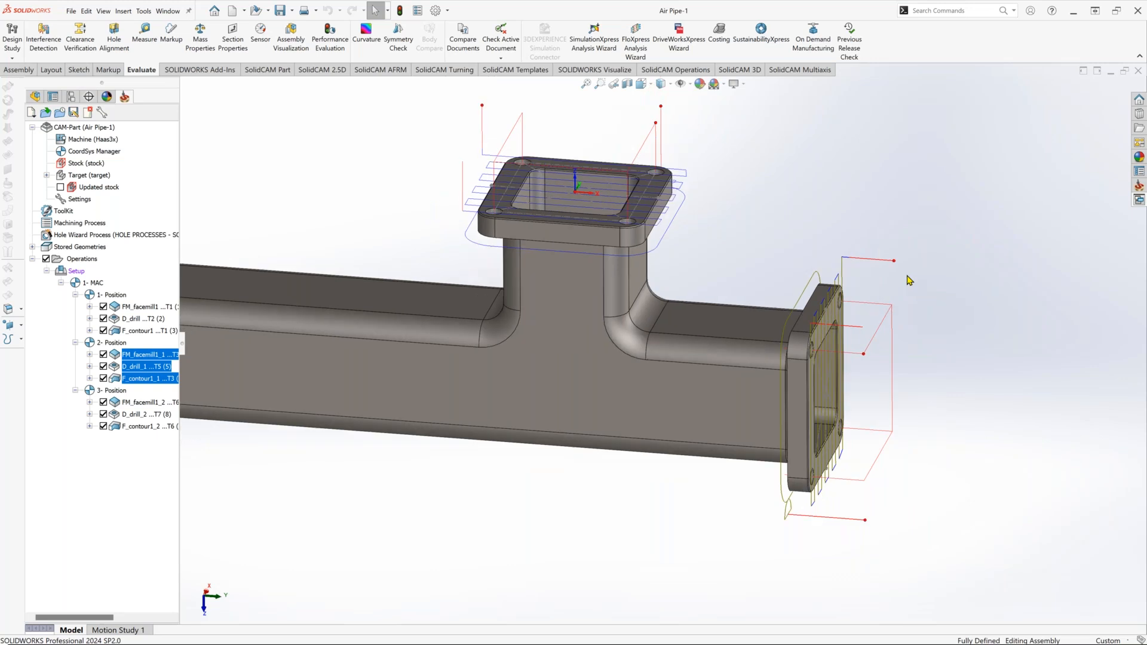
key("z")
right_click(74, 259)
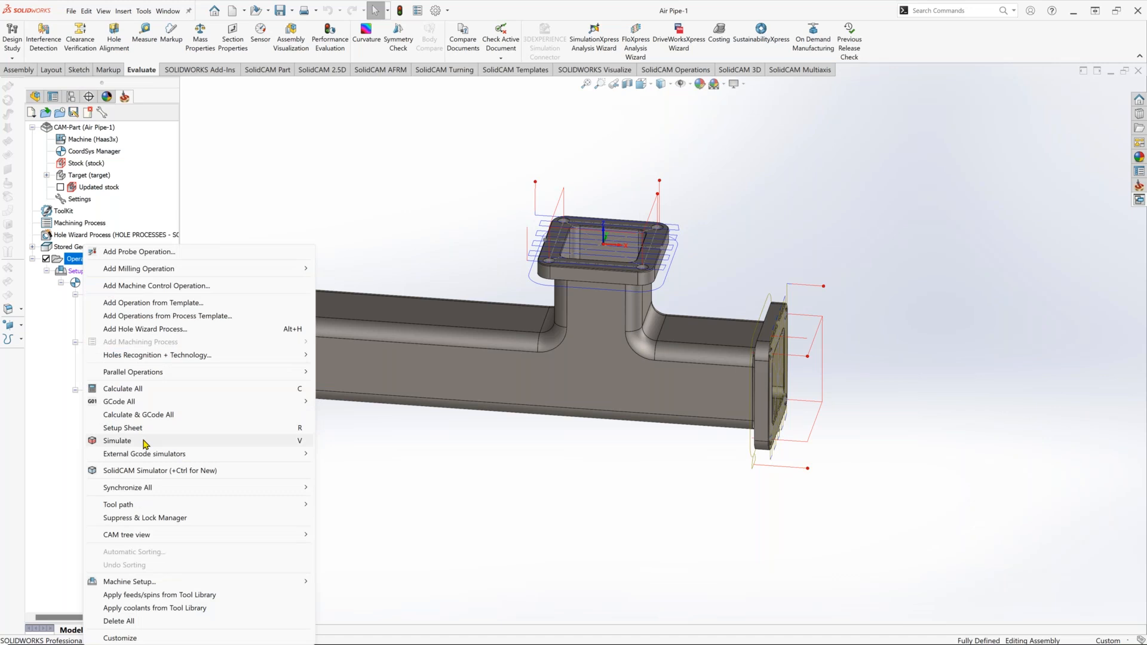
left_click(154, 444)
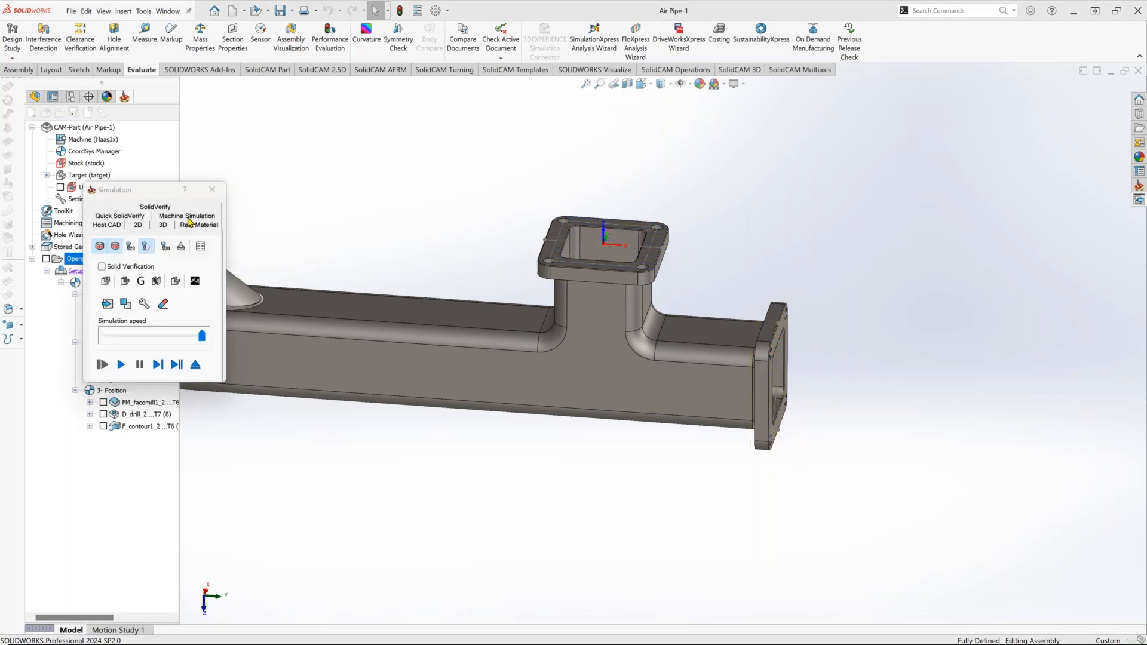
left_click(188, 218)
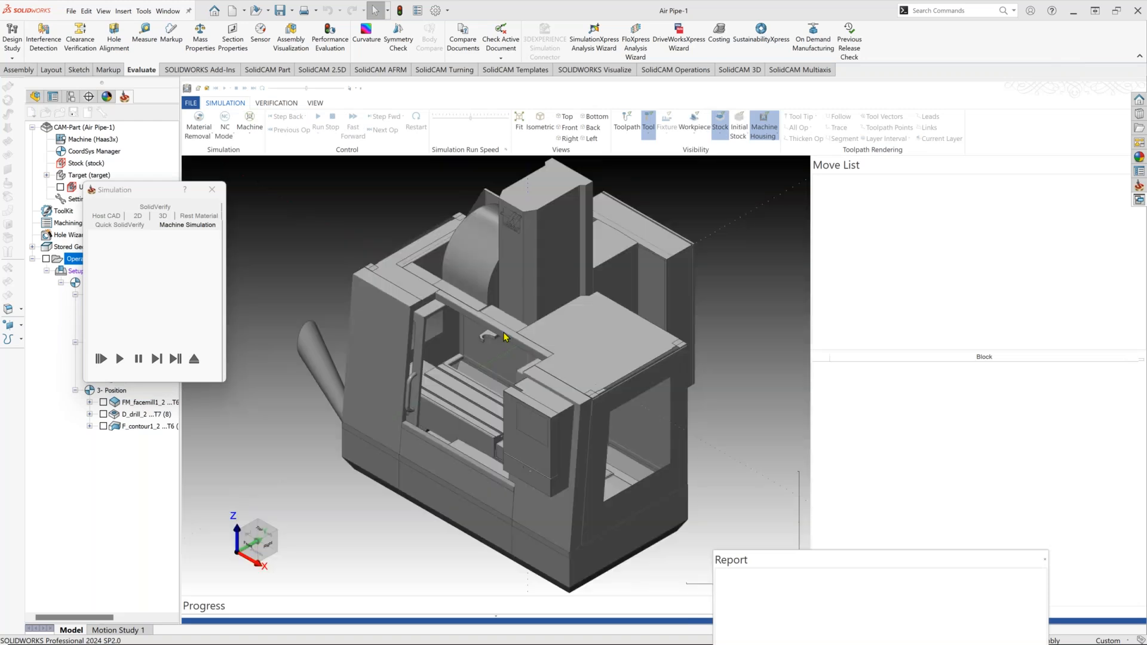
Bring the pipe inside the machine housing into close view and run the machine simulation of the operations.
scroll(526, 420, "down", 4)
scroll(418, 362, "up", 1)
middle_click_drag(424, 358, 441, 327)
scroll(454, 386, "up", 2)
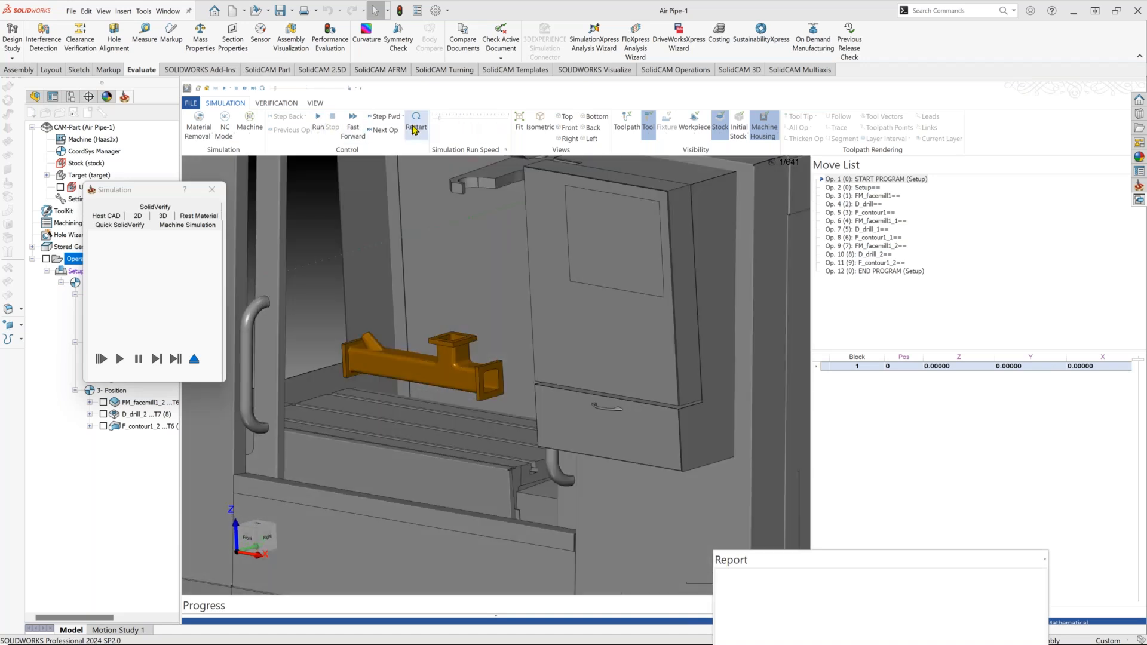
left_click(318, 121)
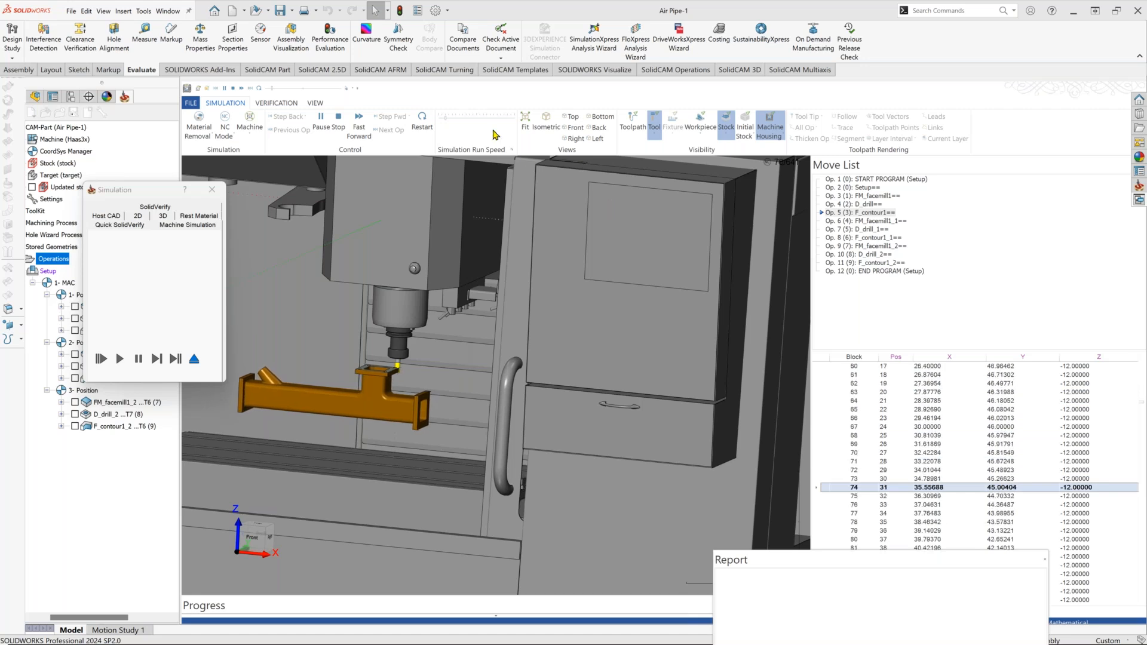
Speed up the machine simulation through the remaining operations, examine the machined flanges and angle head, and exit the simulation.
left_click_drag(445, 120, 464, 120)
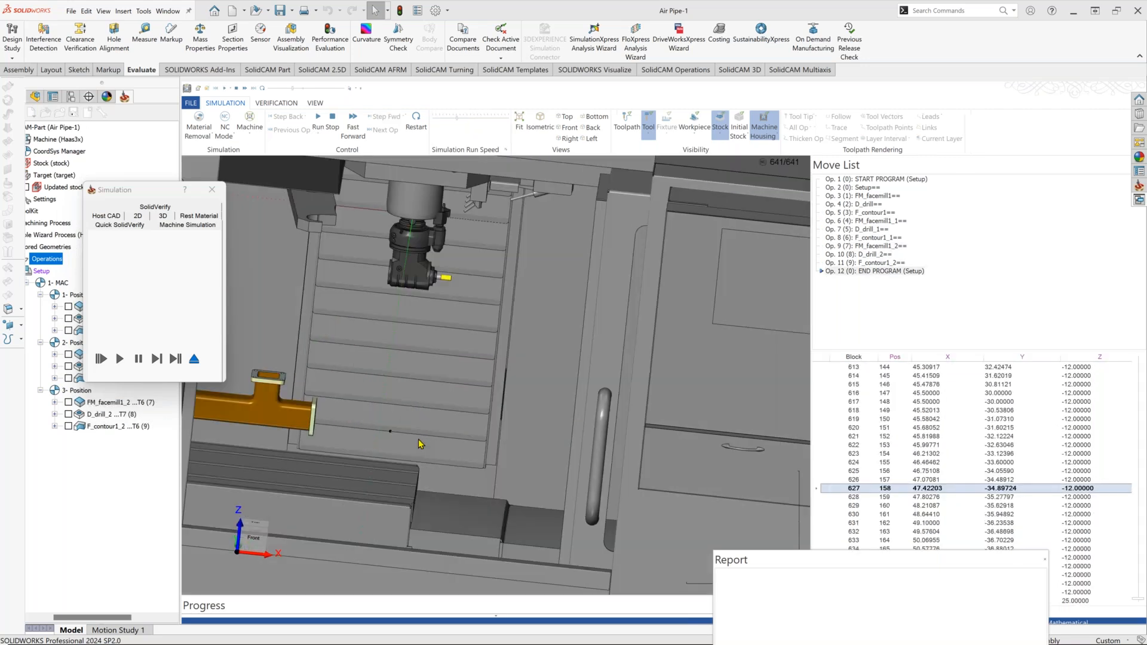
scroll(317, 393, "down", 5)
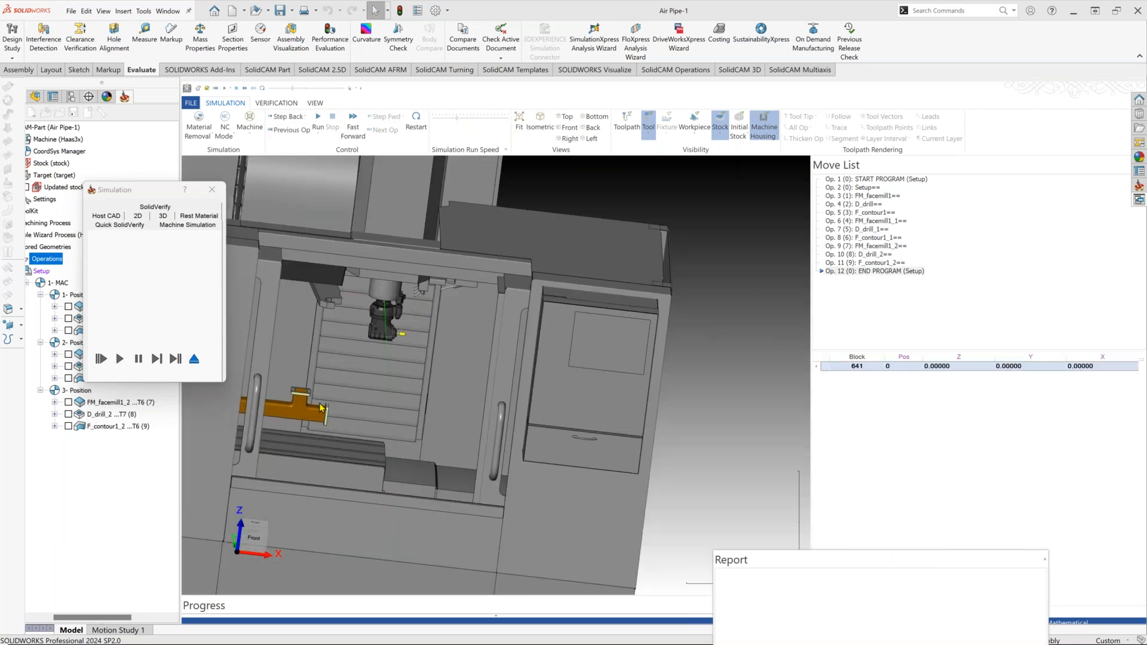
scroll(297, 413, "up", 5)
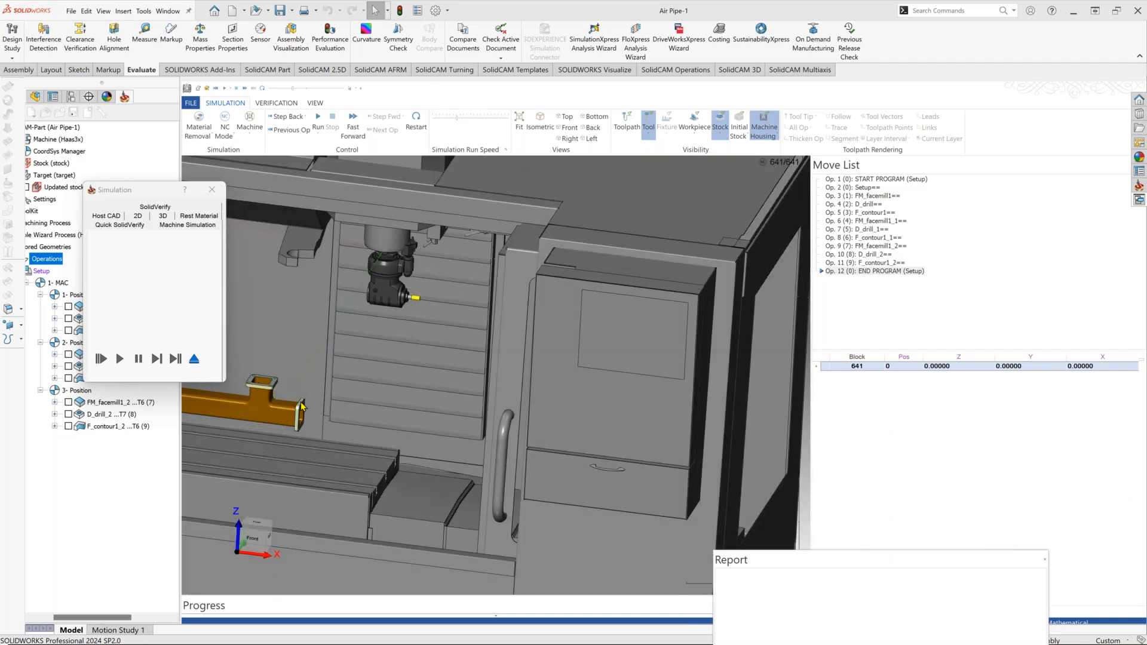
scroll(302, 406, "down", 5)
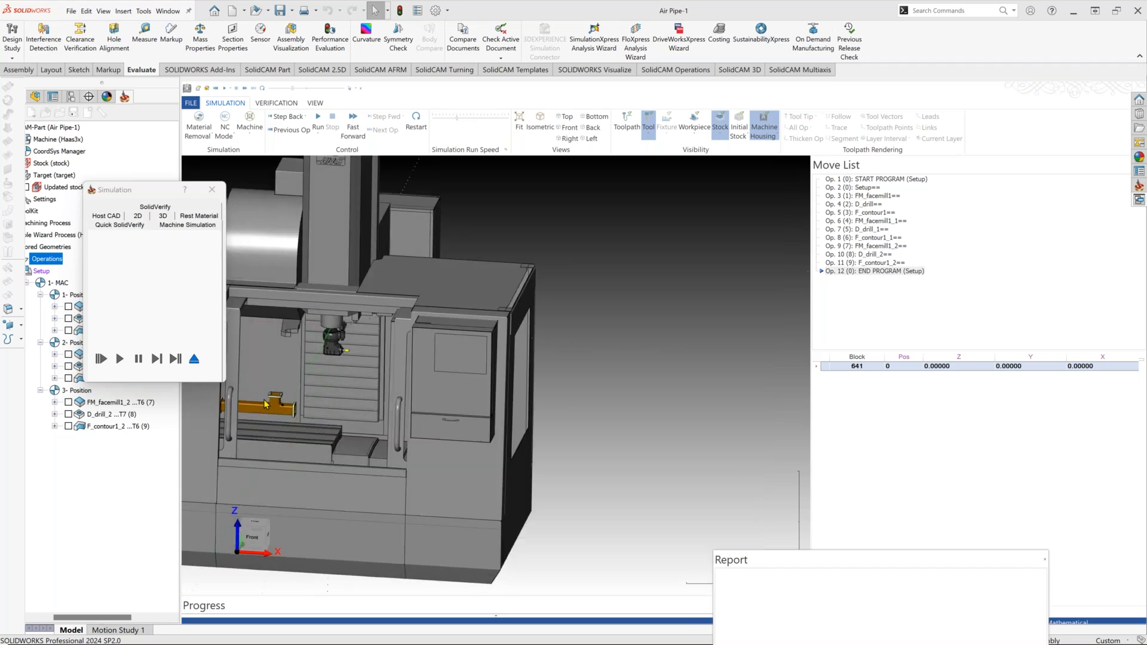
scroll(266, 404, "up", 3)
scroll(302, 407, "up", 4)
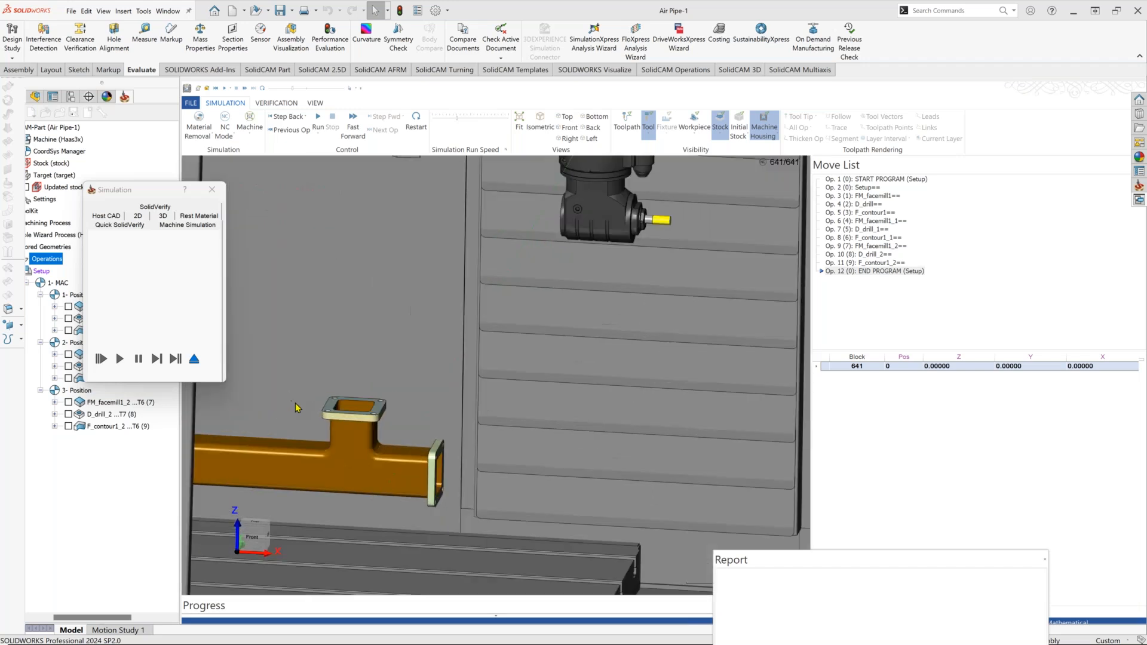
scroll(307, 411, "down", 2)
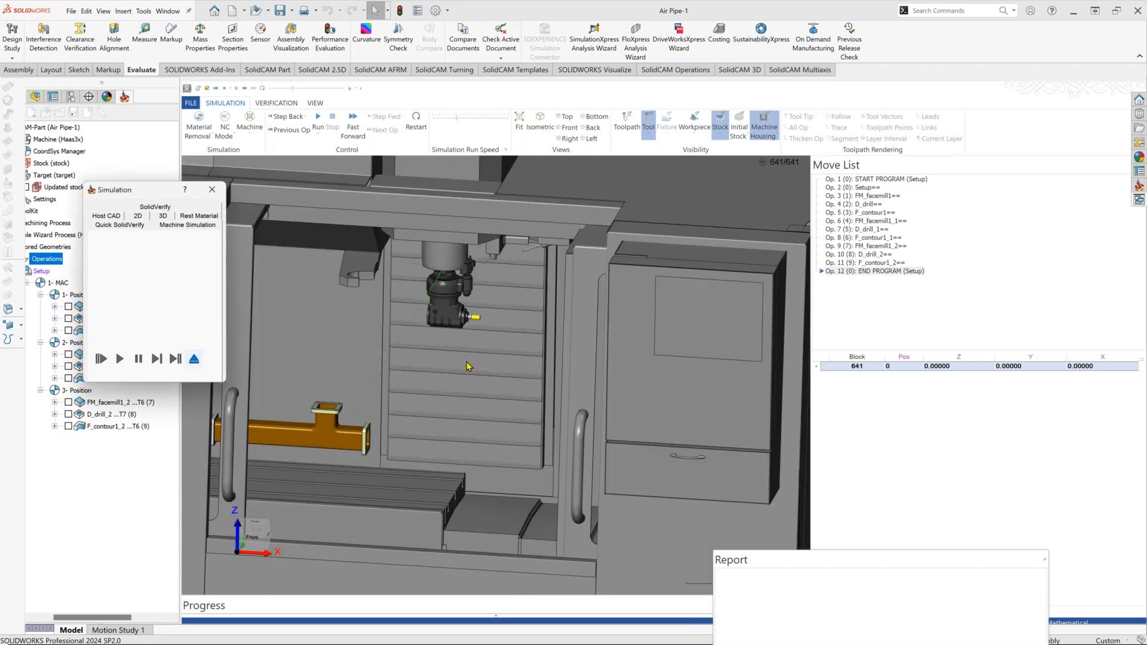
left_click(195, 361)
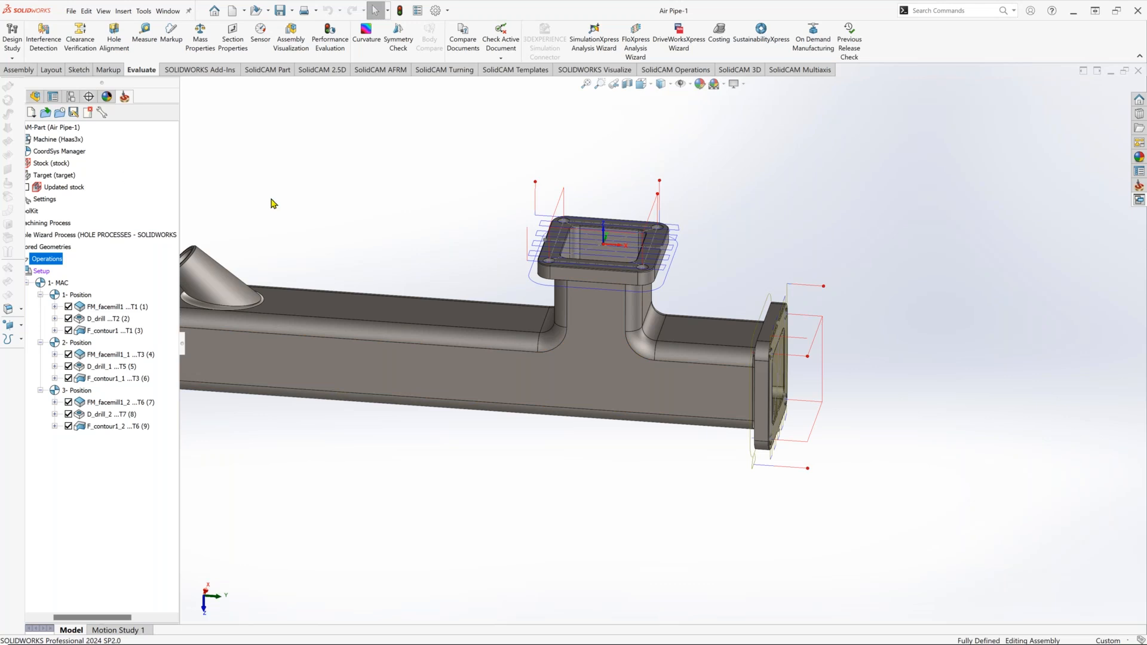
Examine the angled round outlet next to the pipe's end flange in close view.
scroll(478, 205, "up", 5)
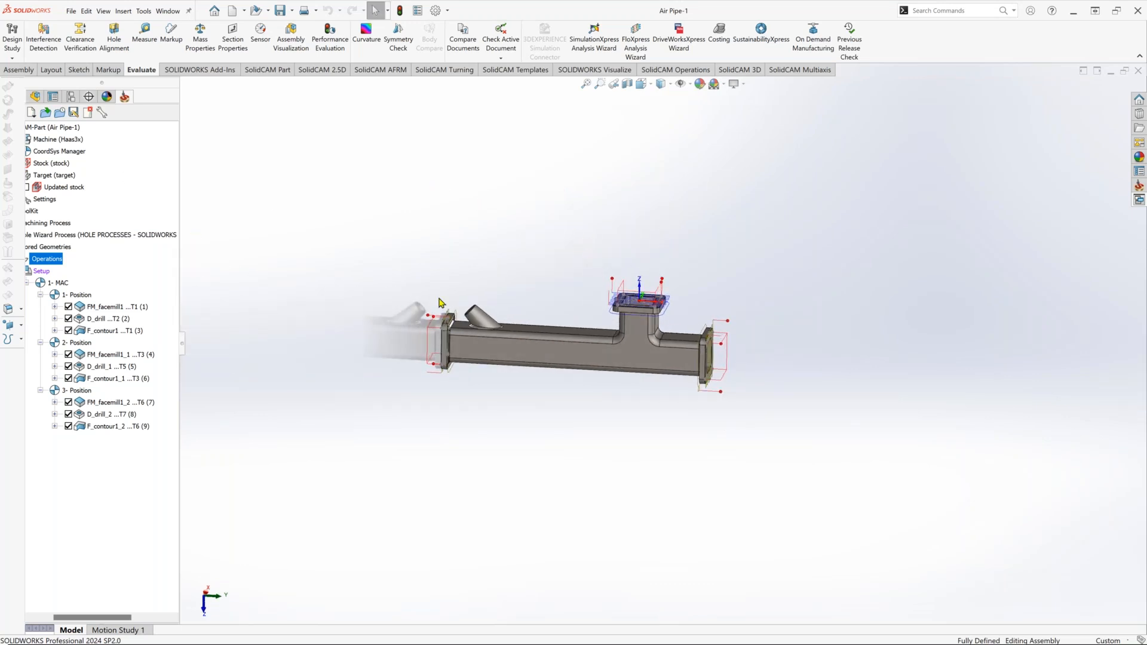
scroll(502, 320, "down", 3)
scroll(495, 332, "down", 3)
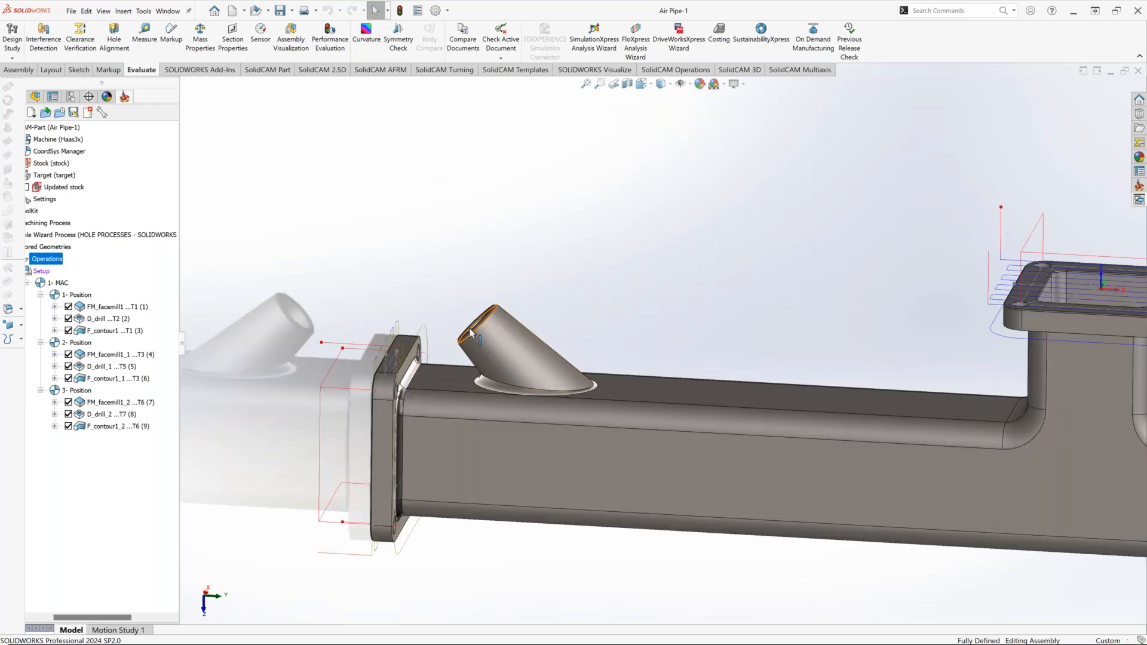
scroll(493, 308, "down", 3)
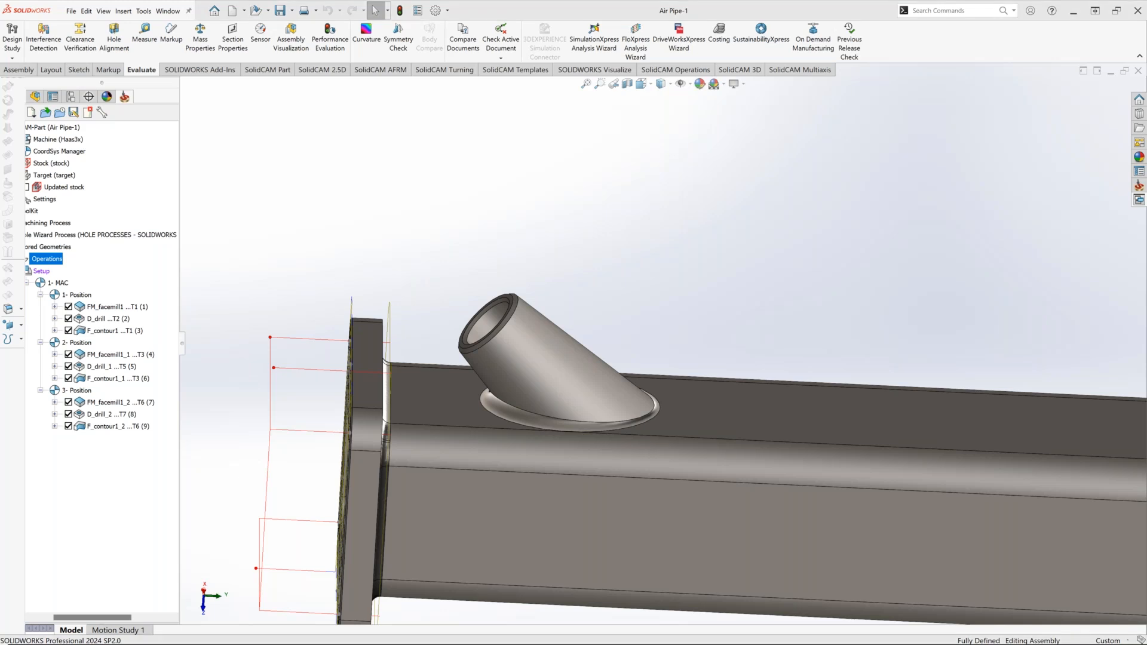
Switch to the OMG website in the browser, go to the TA.CP Series, and open the TAV07.CP product page.
key("alt+Tab")
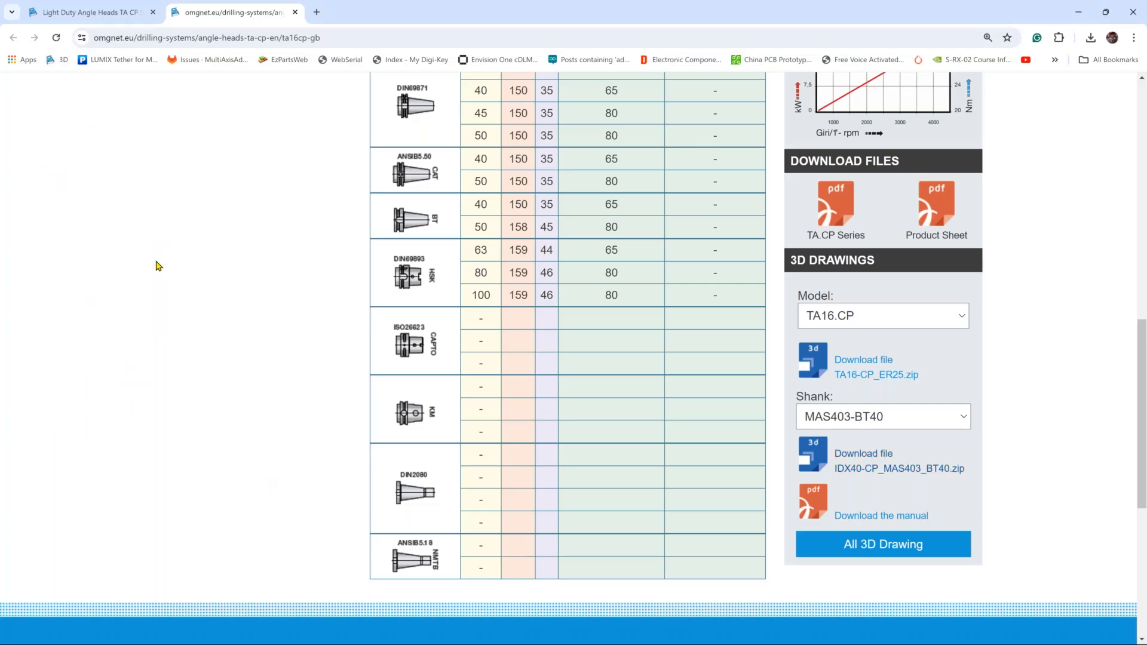
scroll(289, 238, "up", 5)
scroll(288, 238, "up", 7)
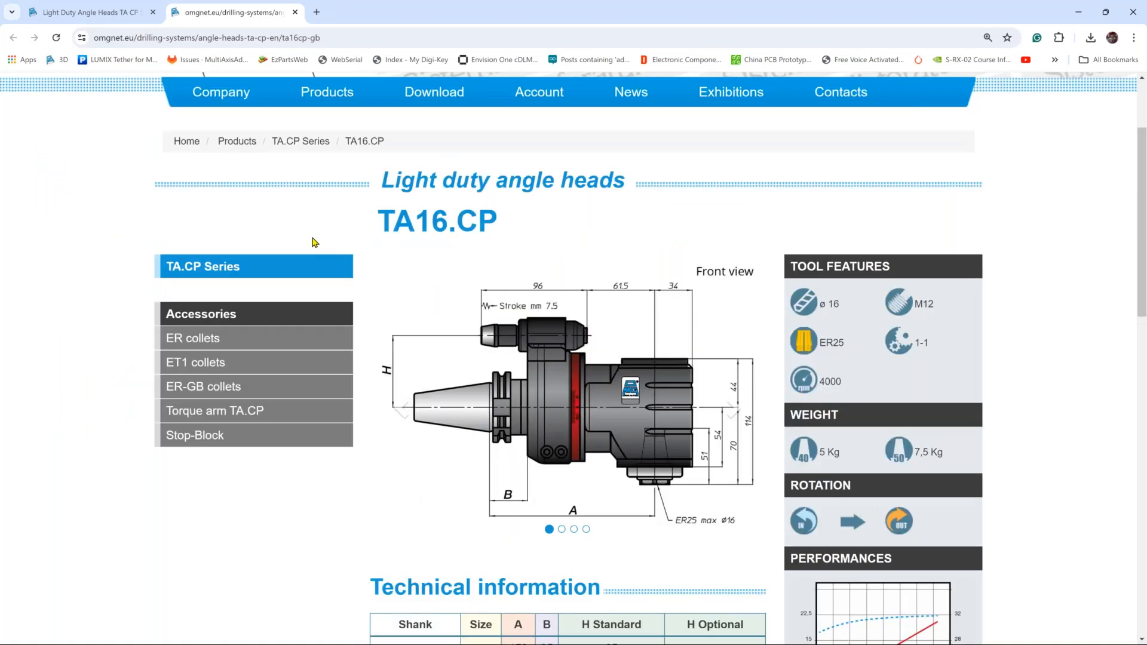
mouse_move(331, 229)
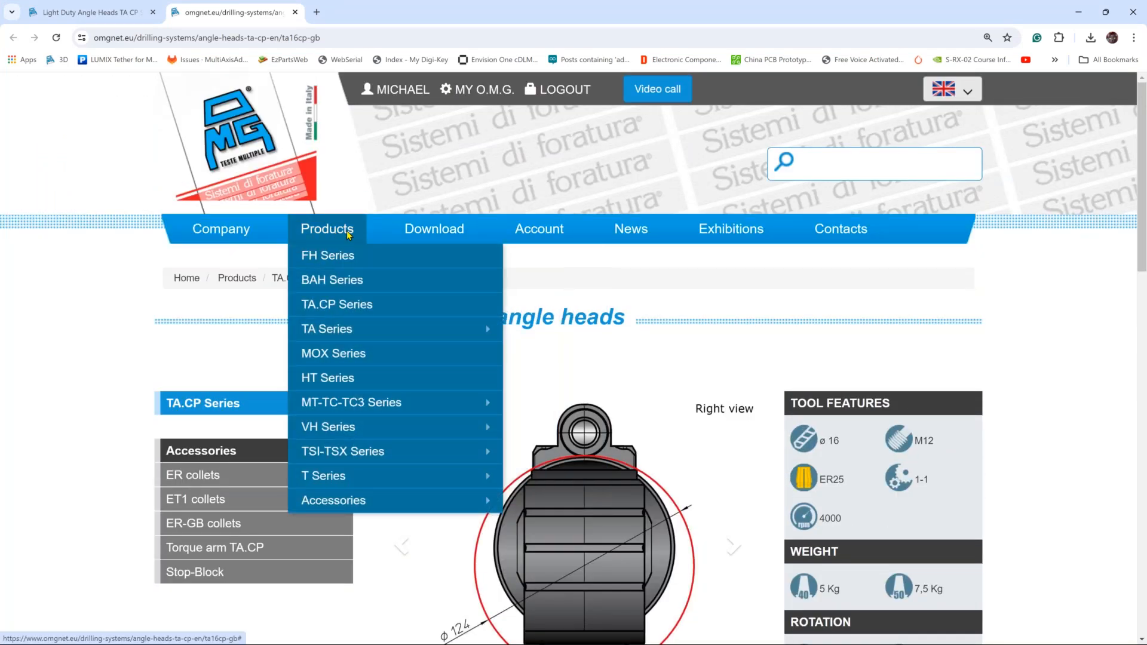
left_click(357, 308)
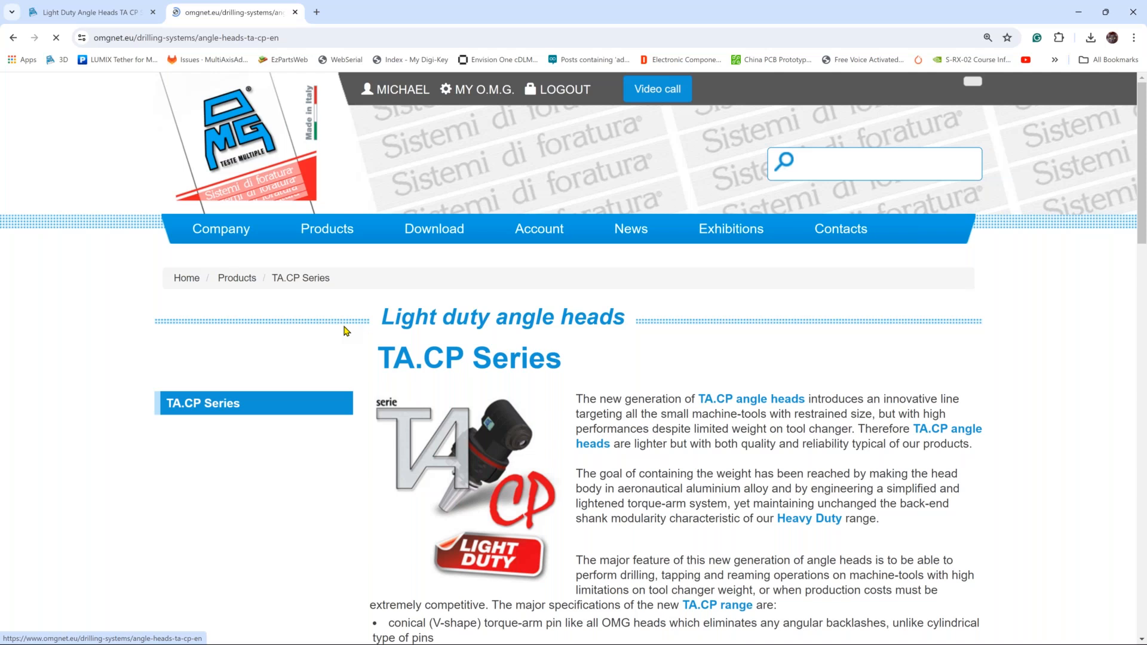
scroll(636, 359, "down", 15)
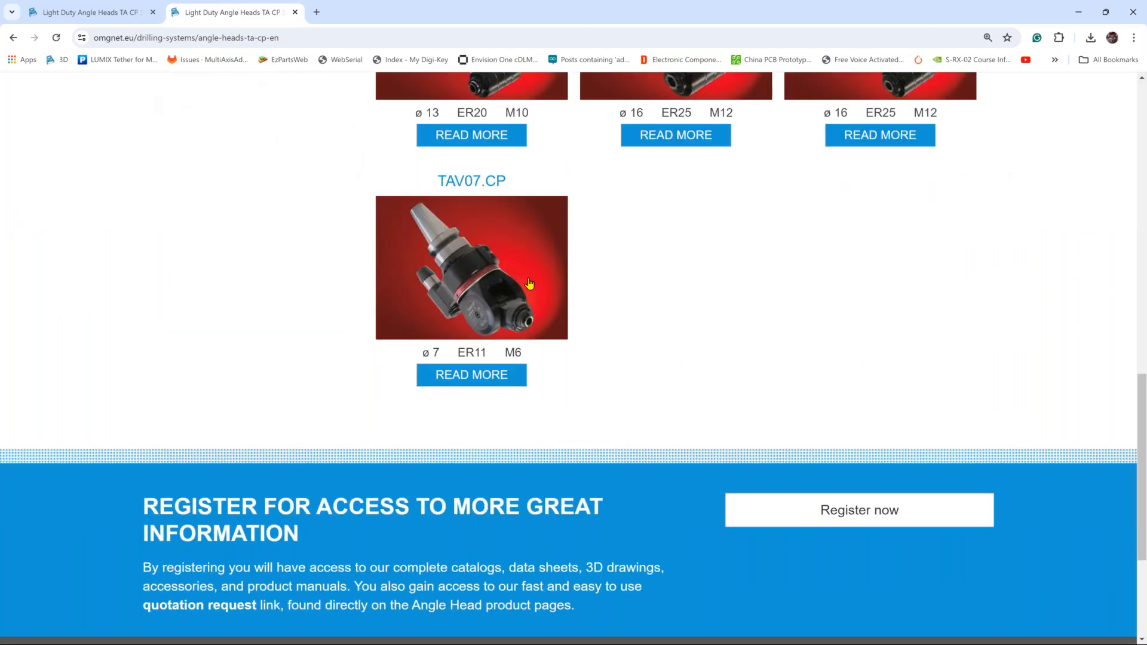
scroll(538, 287, "up", 2)
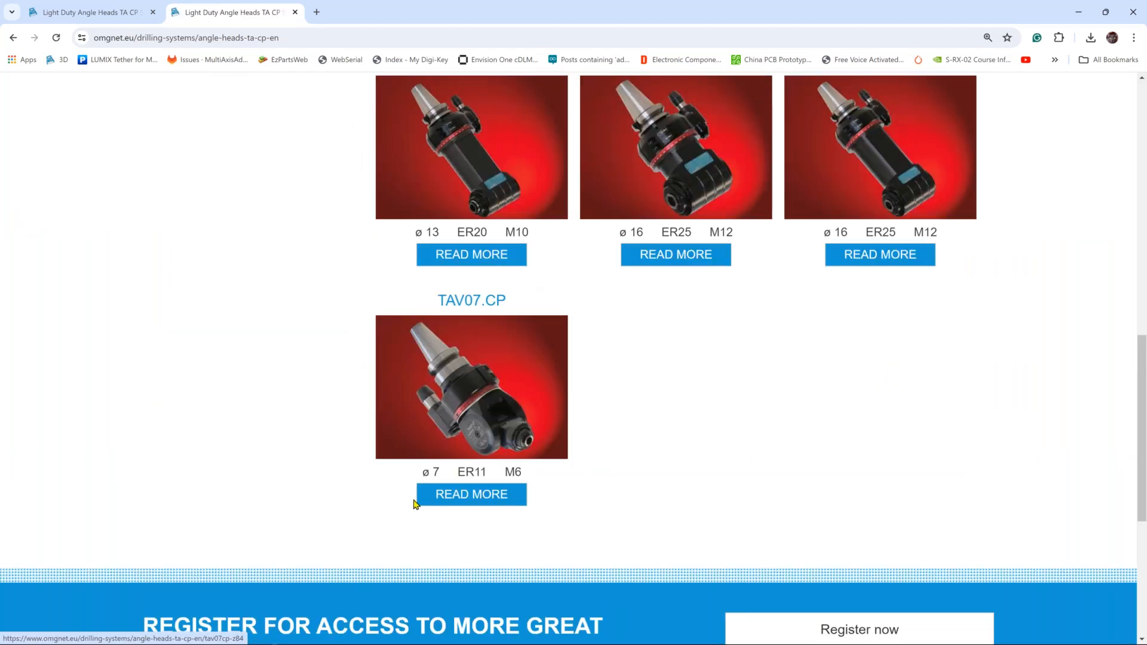
left_click(426, 496)
scroll(564, 367, "down", 4)
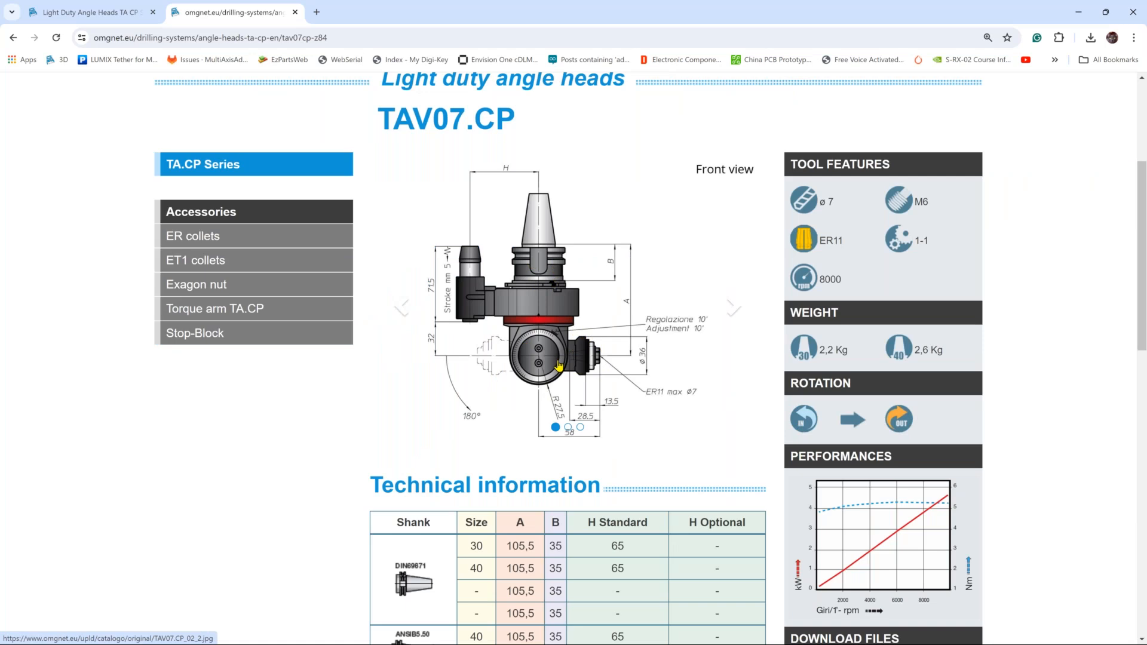
scroll(705, 271, "down", 5)
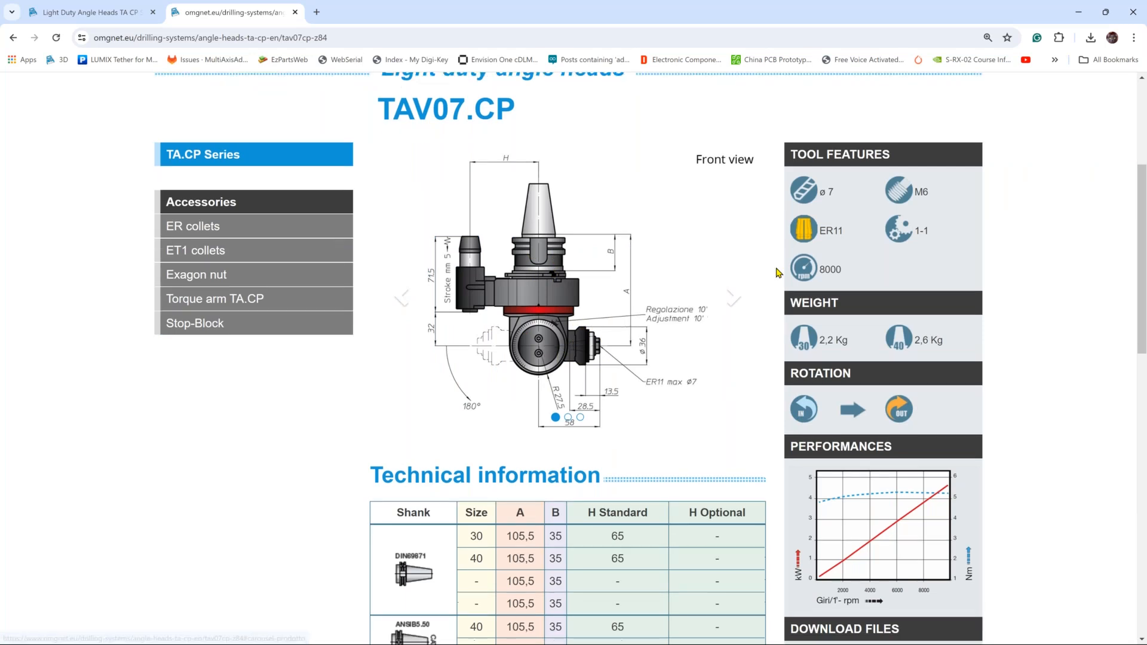
Choose the MAS403-BT40 shank for TAV07.CP and download TAV07-CP_ER11.zip and IDX30-40-CP_MAS403_BT40.zip.
scroll(956, 448, "down", 1)
left_click(920, 537)
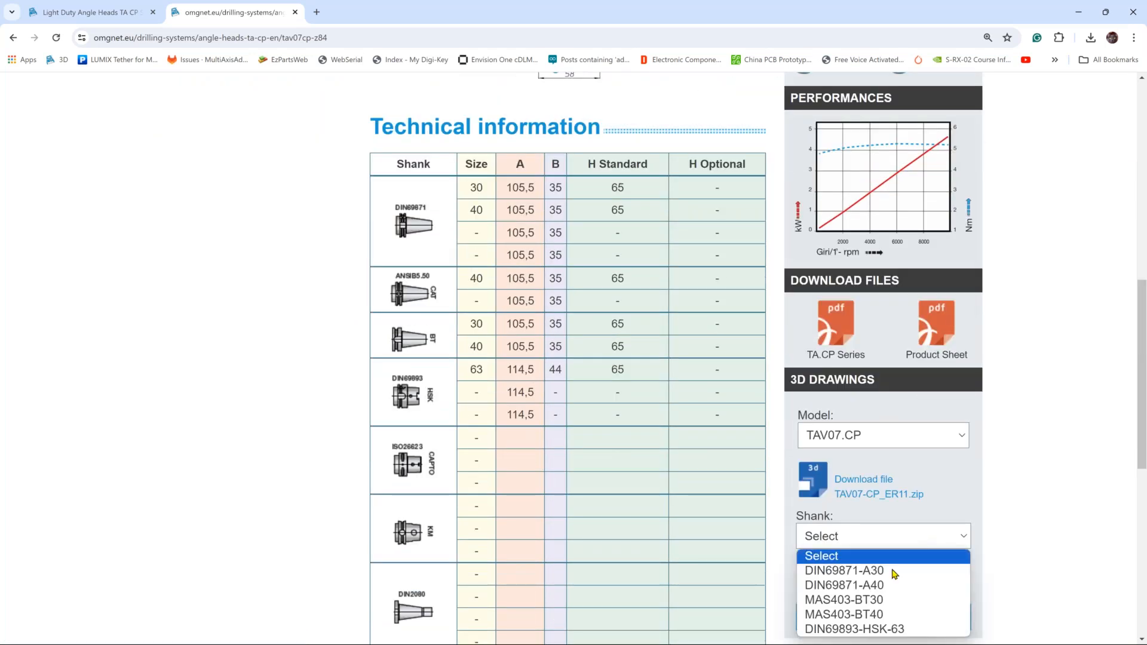
left_click(902, 615)
scroll(1019, 490, "down", 3)
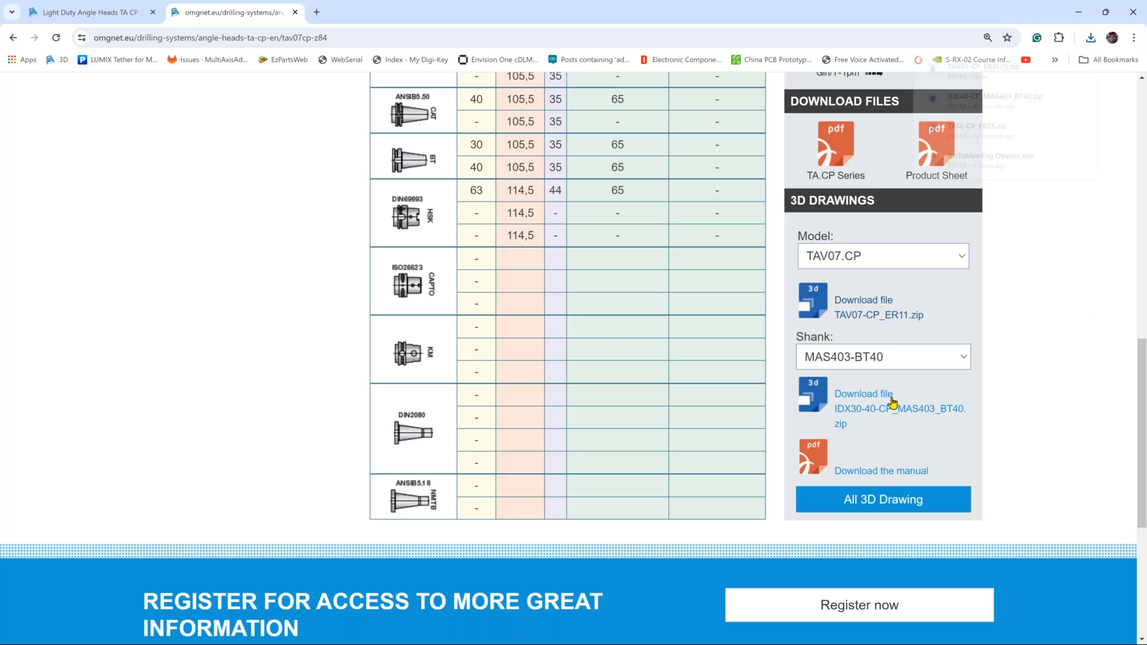
left_click(888, 403)
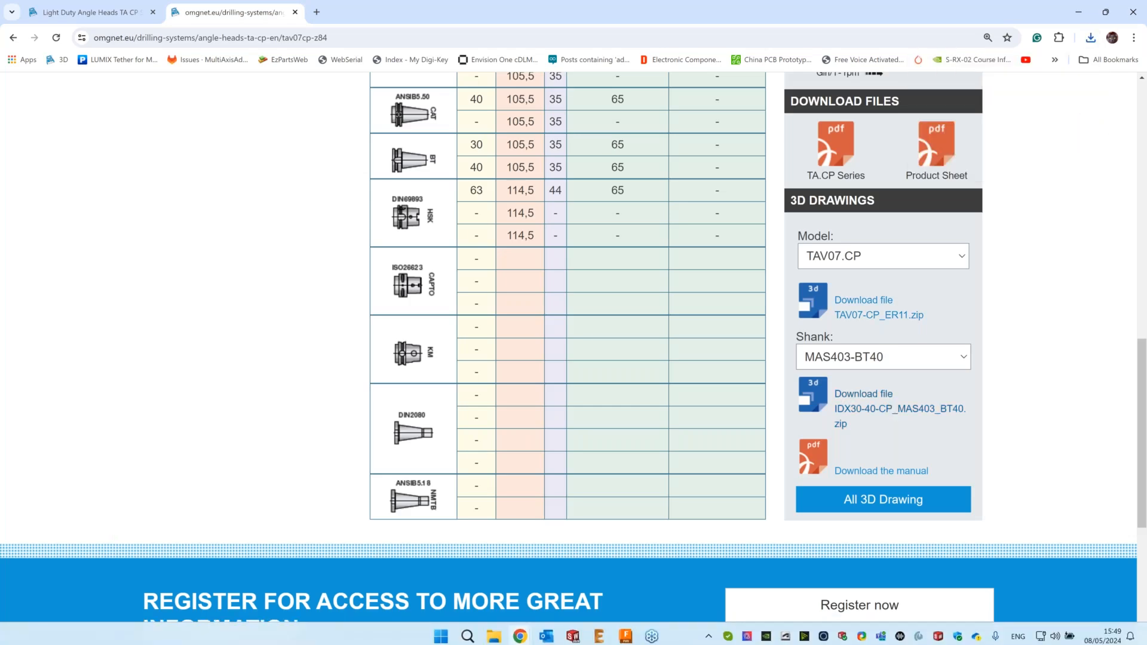
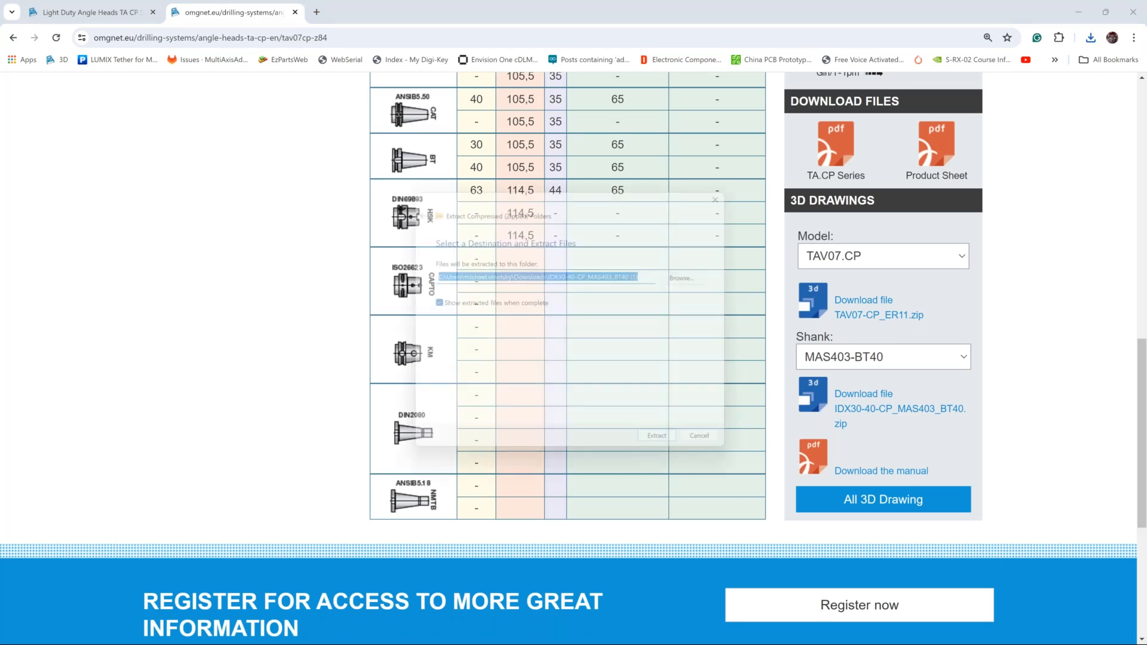
Extract the downloaded head and shank archives and return to SOLIDWORKS.
left_click(684, 454)
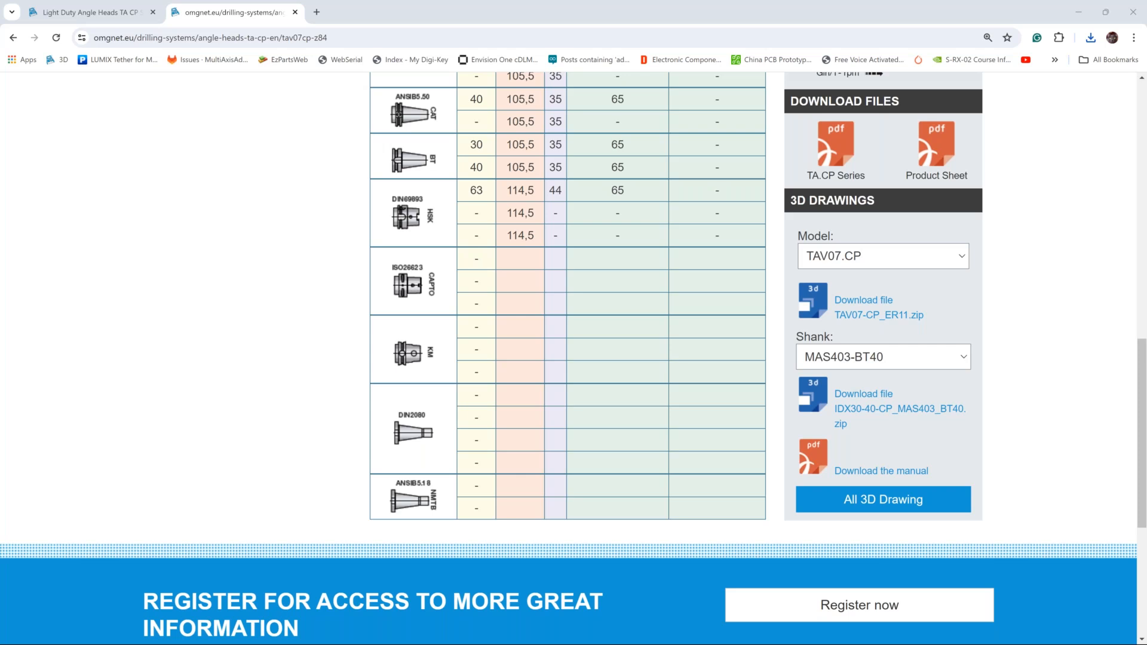
left_click(668, 449)
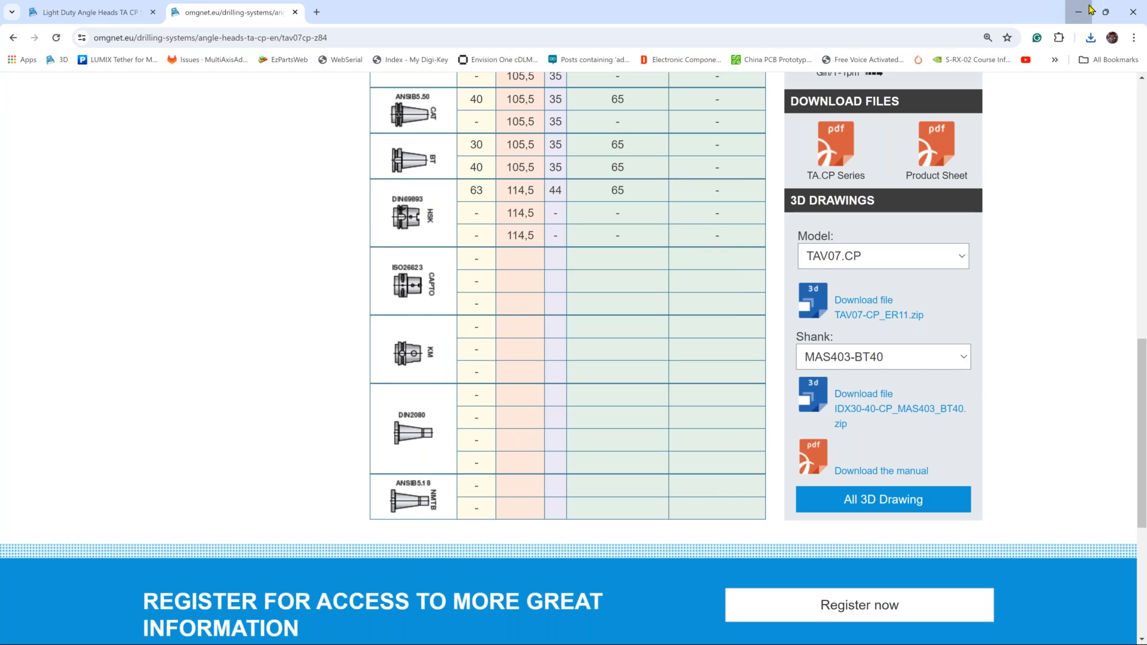
left_click(1079, 13)
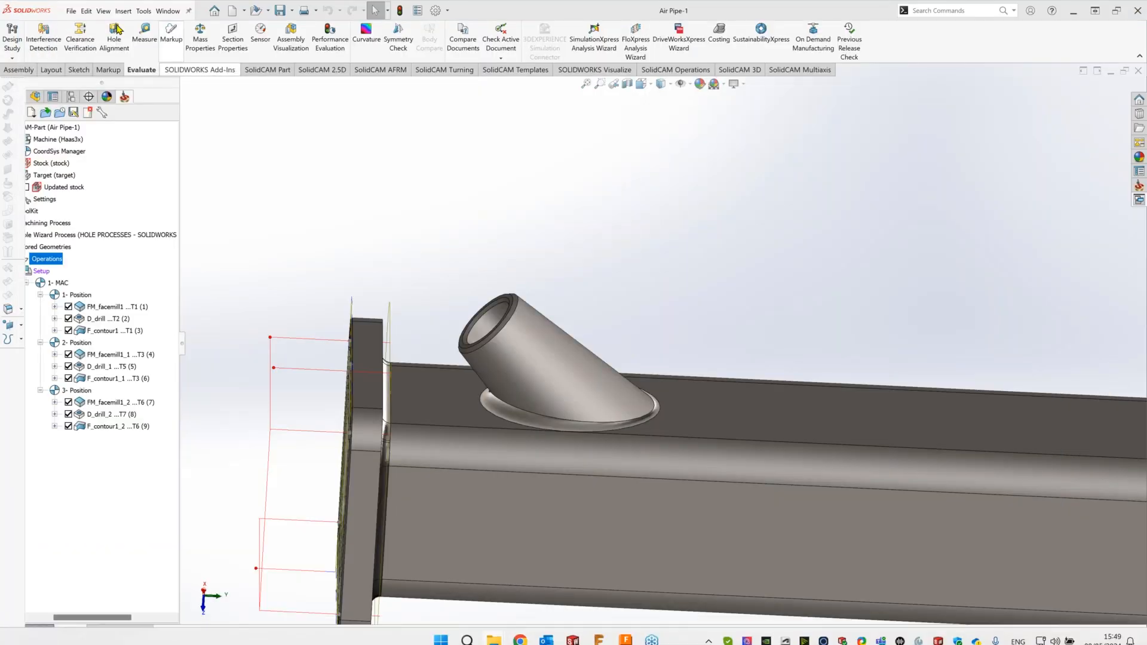
Start opening a file in SOLIDWORKS and browse to the Documents folder.
left_click(70, 11)
left_click(106, 42)
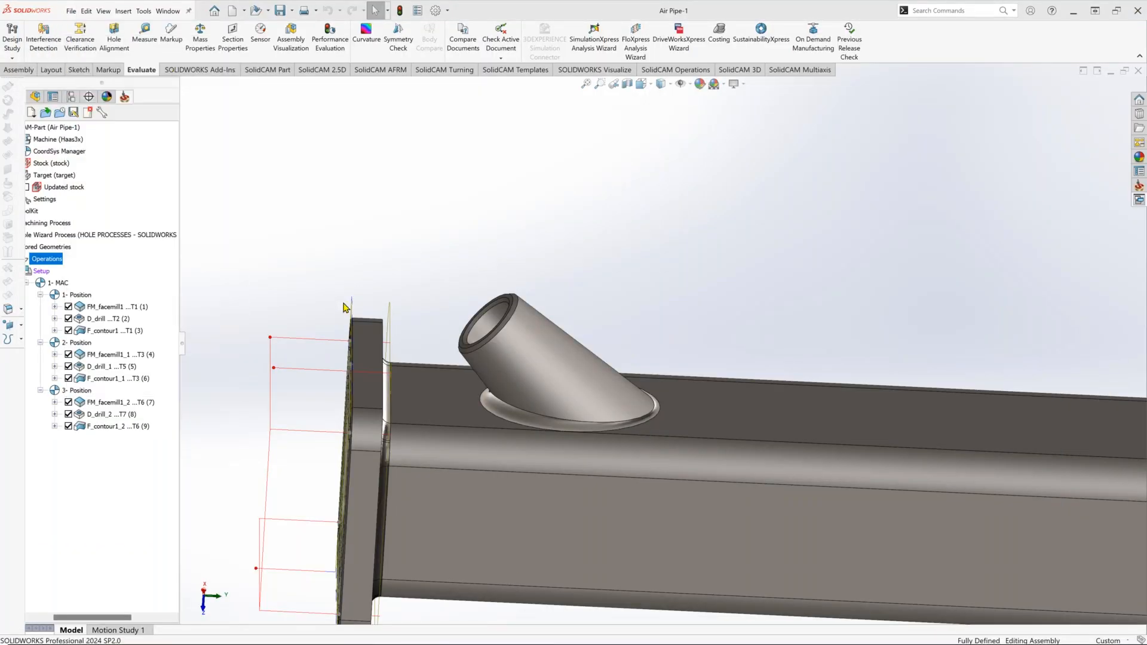
left_click(520, 290)
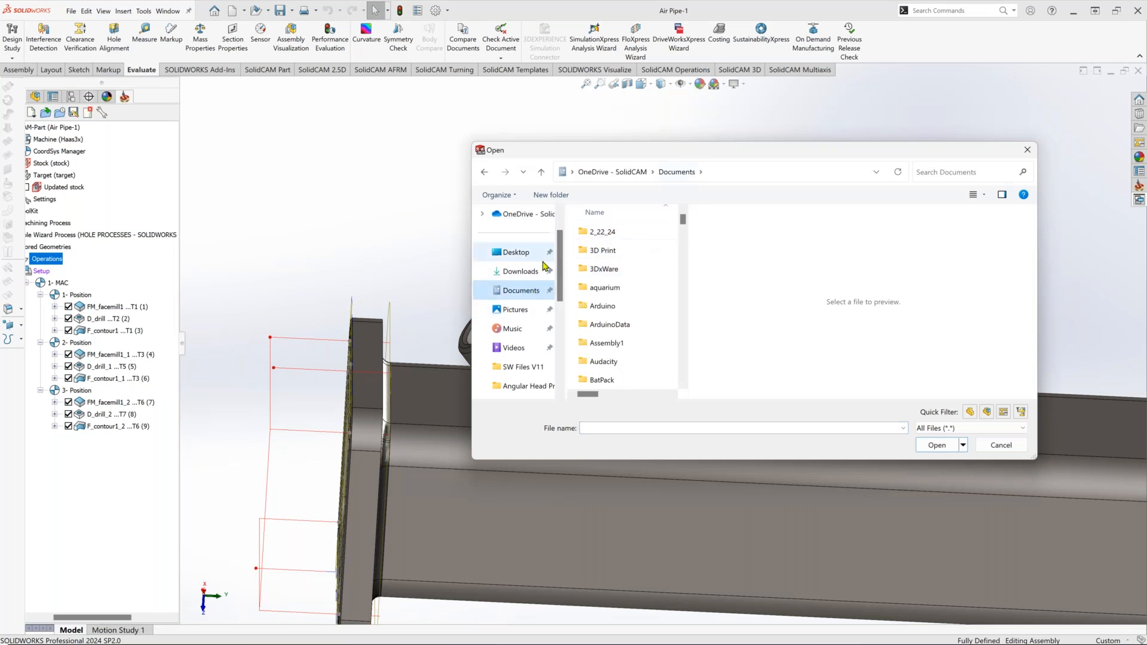
Open the IDX_TA13-16-CP_MAS403-BT40 model from the IDX40-CP_MAS403_BT40 folder in Downloads and view it upright.
left_click(528, 274)
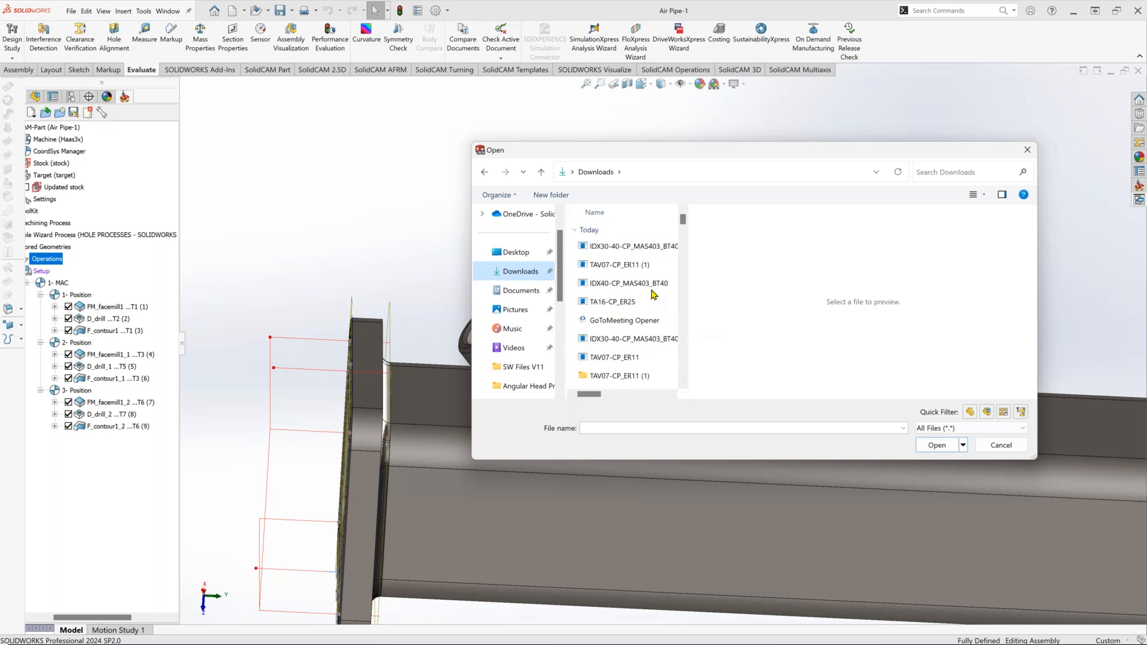
scroll(657, 254, "down", 2)
left_click(630, 331)
double_click(630, 330)
left_click(638, 247)
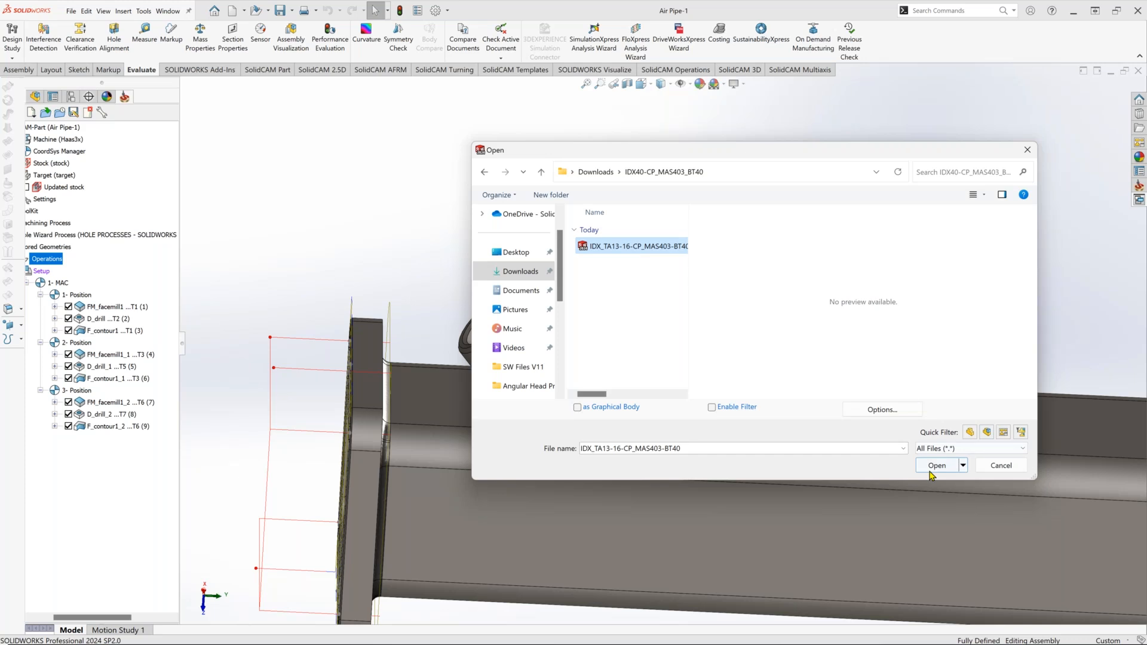
left_click(936, 464)
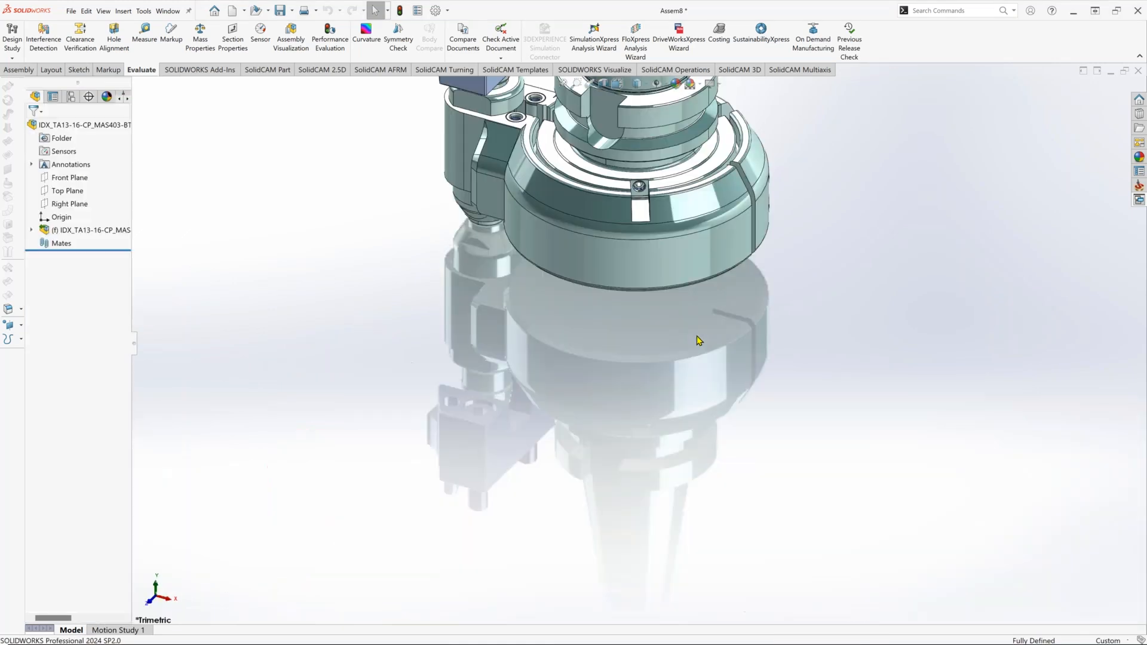
middle_click_drag(735, 333, 645, 310)
scroll(730, 371, "down", 3)
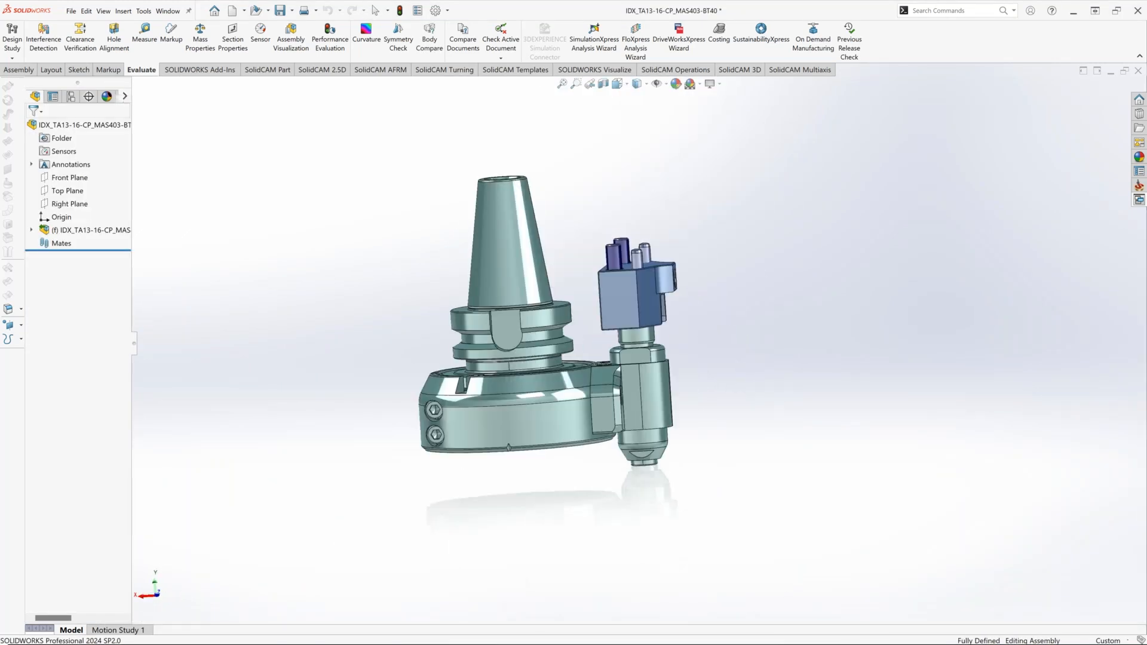
Open the IDX30-40-CP_MAS403_BT40 holder model from its folder in Downloads and view it upright.
left_click(86, 11)
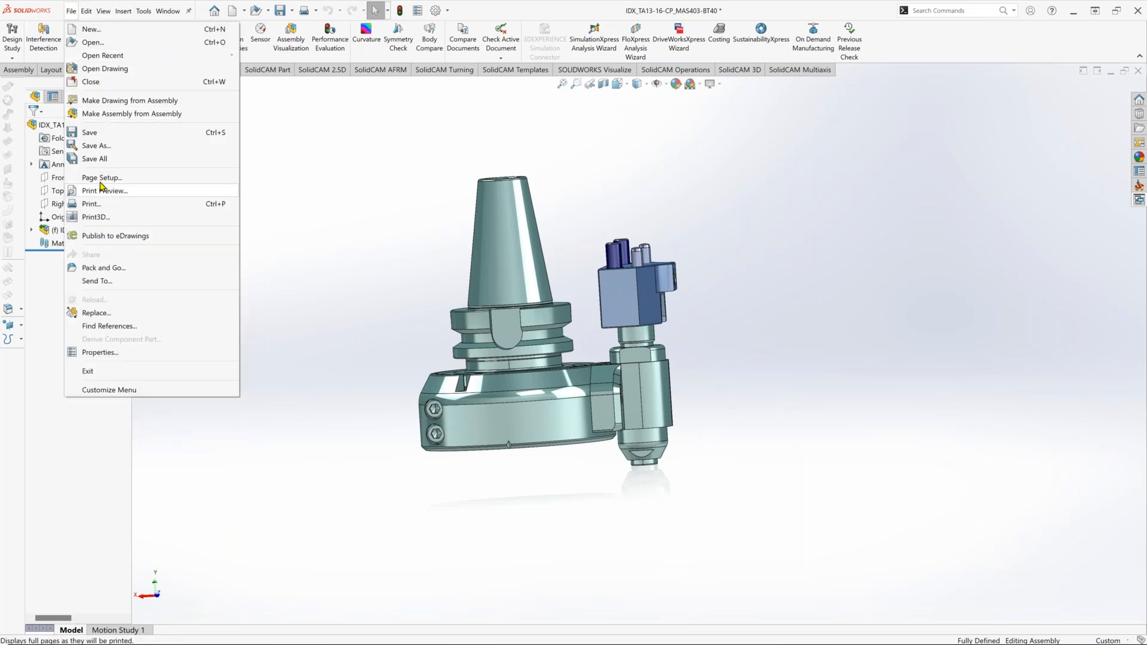
left_click(231, 114)
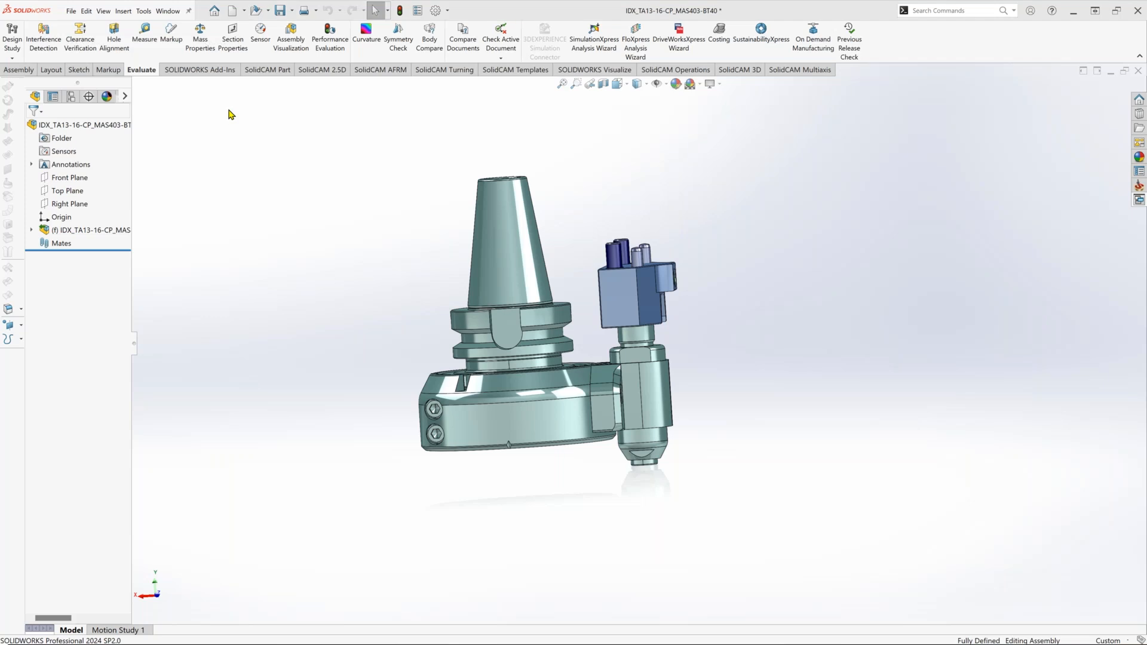
left_click(610, 175)
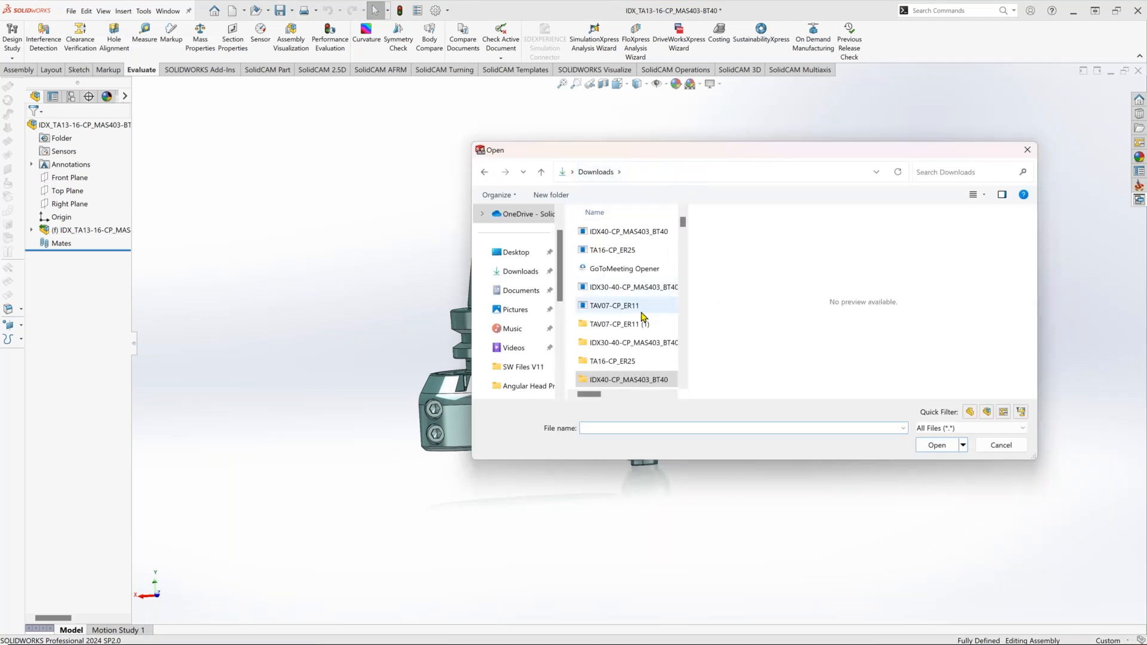
left_click(649, 347)
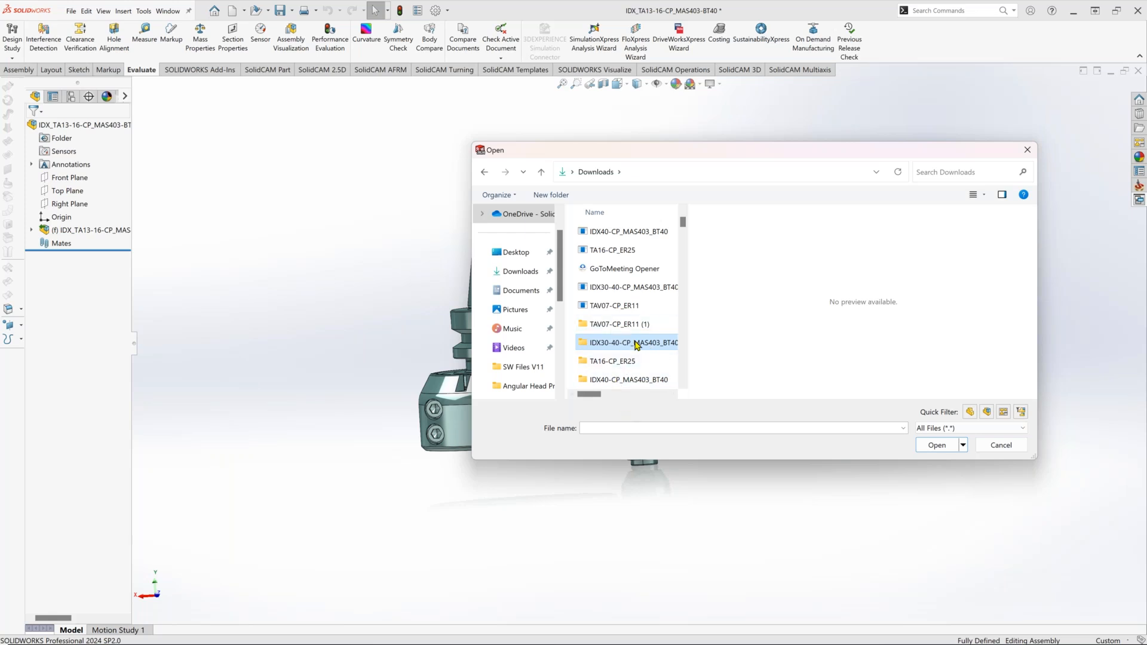
double_click(637, 345)
left_click(595, 247)
left_click(939, 466)
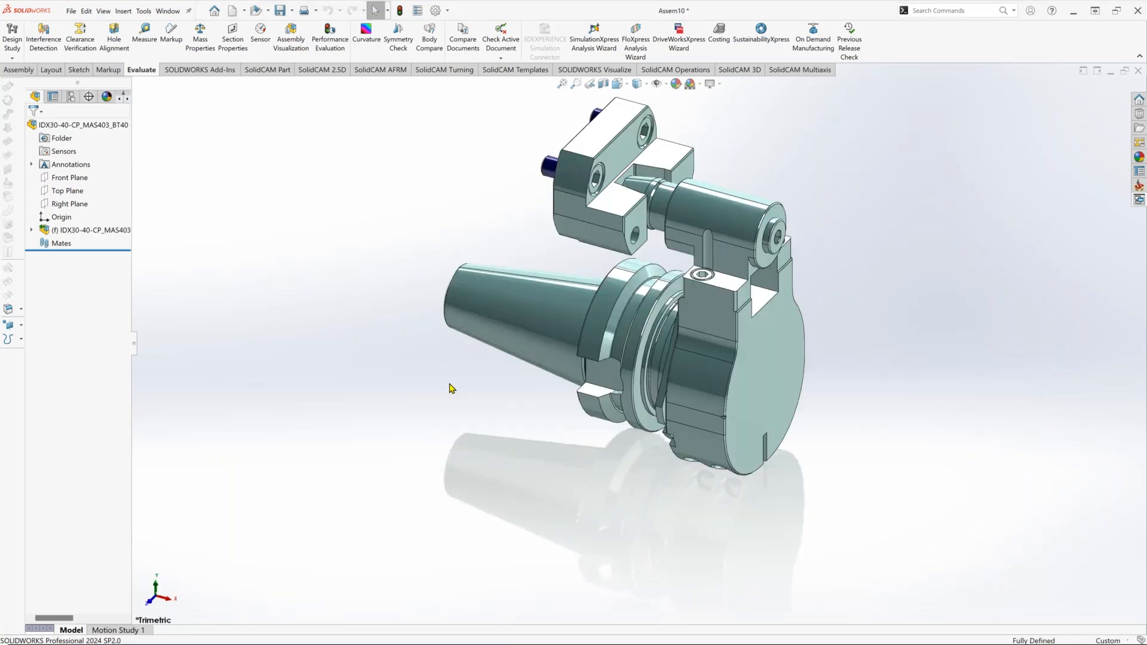
middle_click_drag(449, 388, 531, 257)
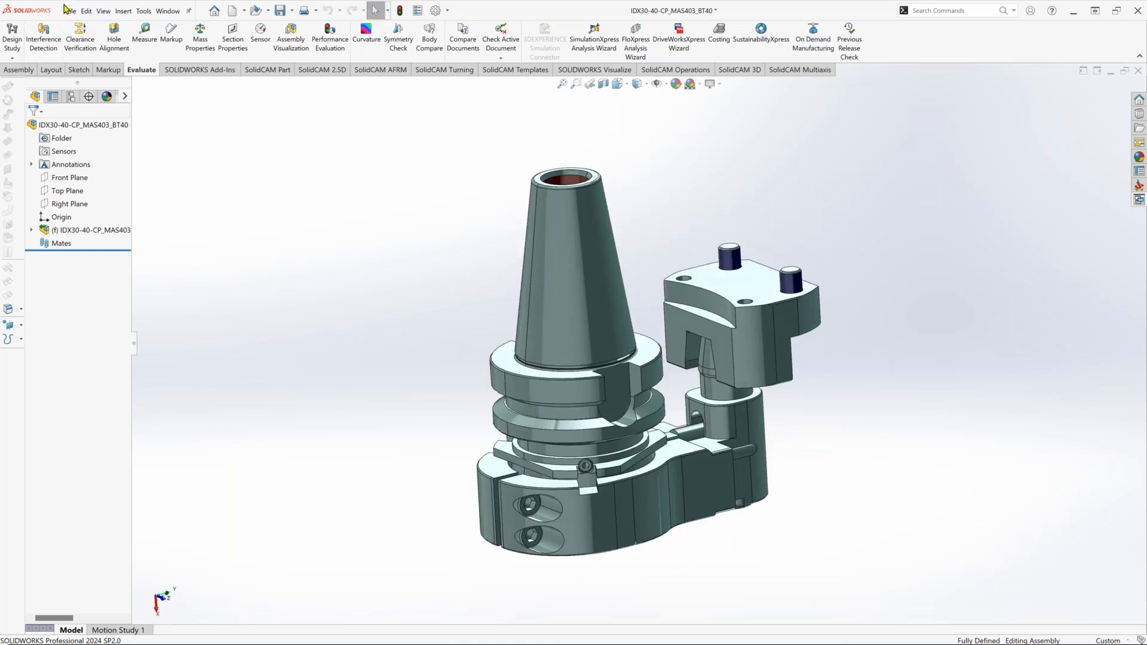
Open the TAV07-CP_ER11 angle head model from the TAV07-CP_ER11 (1) folder in Downloads.
left_click(69, 11)
left_click(71, 11)
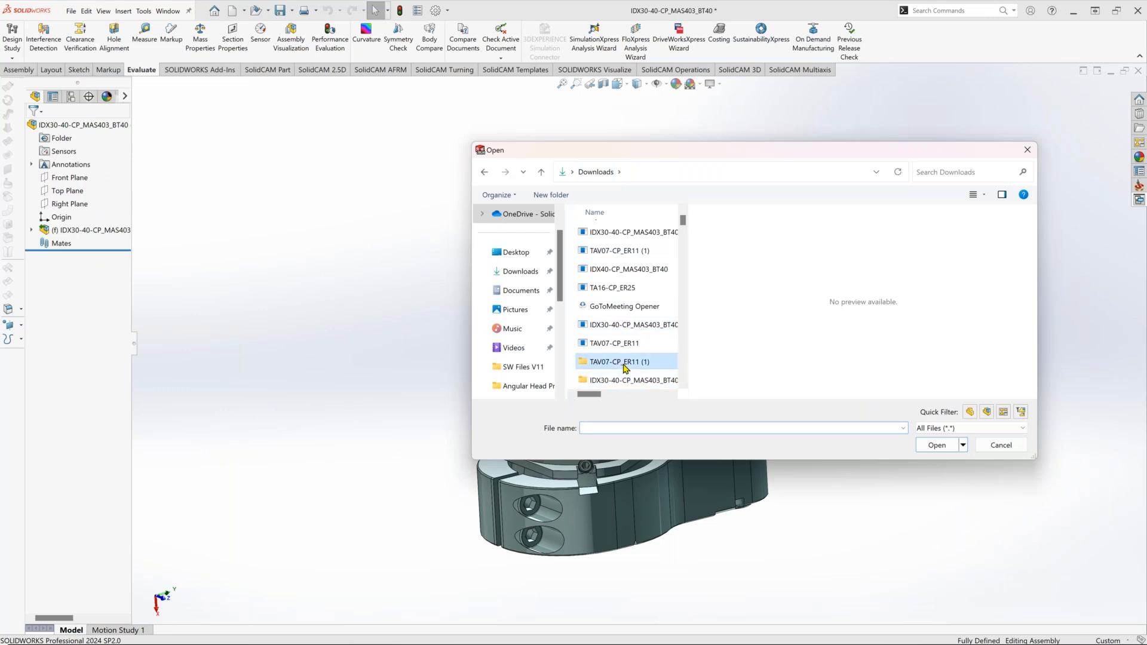
double_click(622, 363)
left_click(622, 249)
left_click(943, 468)
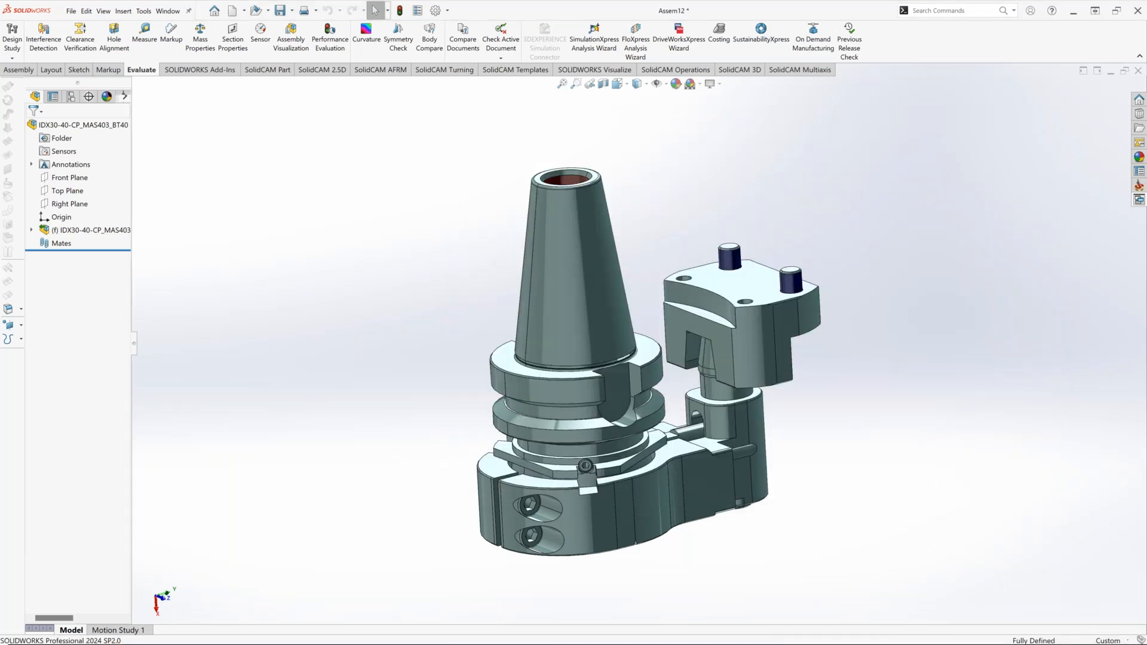
middle_click_drag(507, 354, 657, 335)
Save the IDX30-40-CP_MAS403_BT40 assembly under its own name in the Angulat head folder on the Desktop.
left_click(168, 11)
left_click(224, 200)
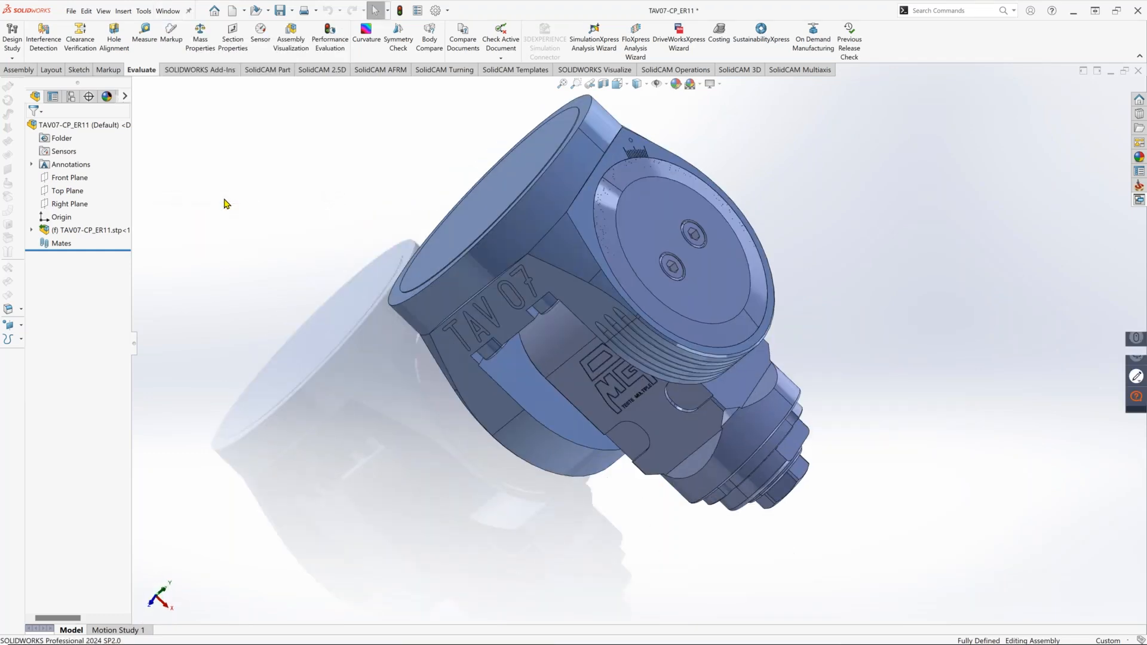
left_click(70, 10)
left_click(145, 145)
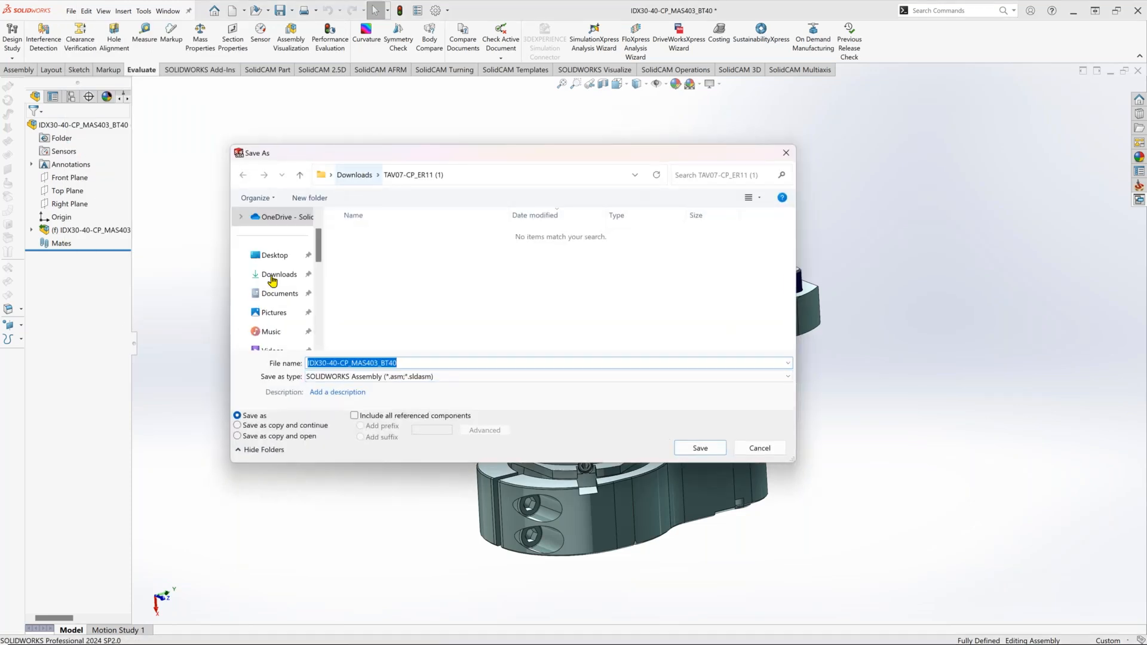
left_click(255, 288)
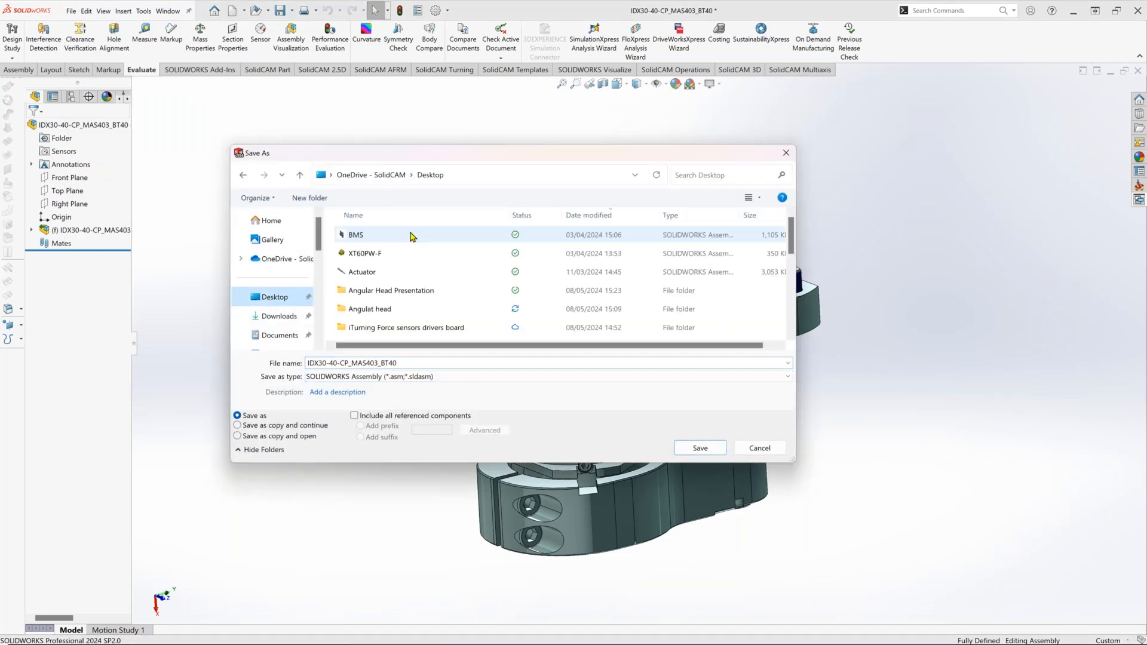
double_click(391, 309)
left_click(700, 448)
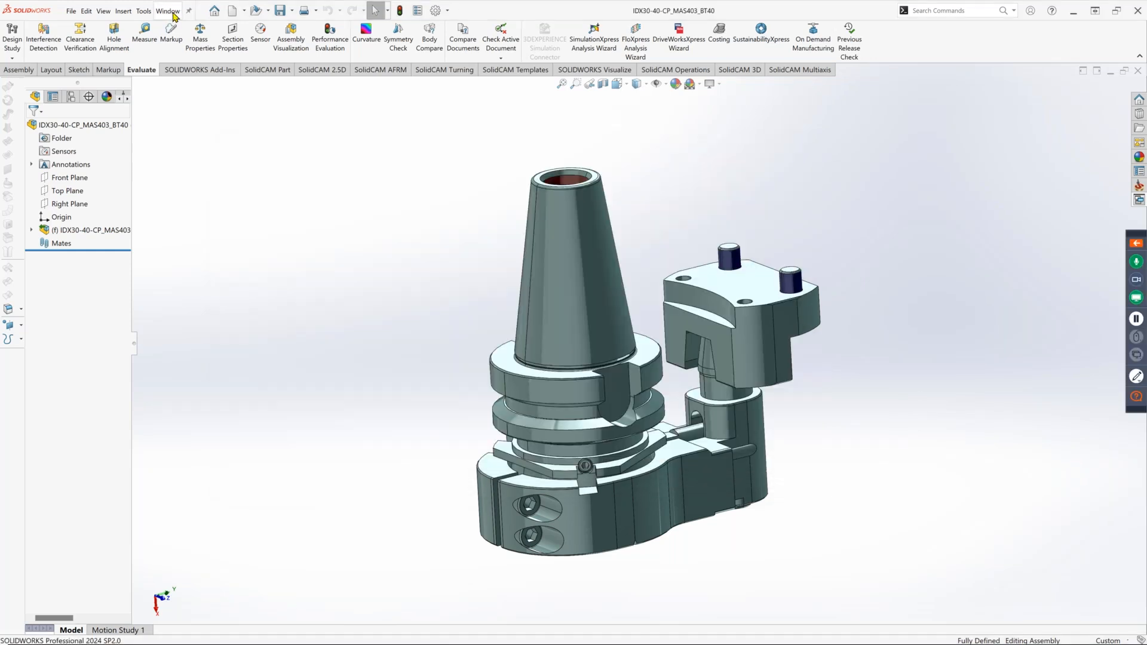
Switch to the TAV07-CP_ER11 assembly and save it under its own name in the Angulat head folder.
left_click(168, 11)
left_click(209, 213)
left_click(71, 11)
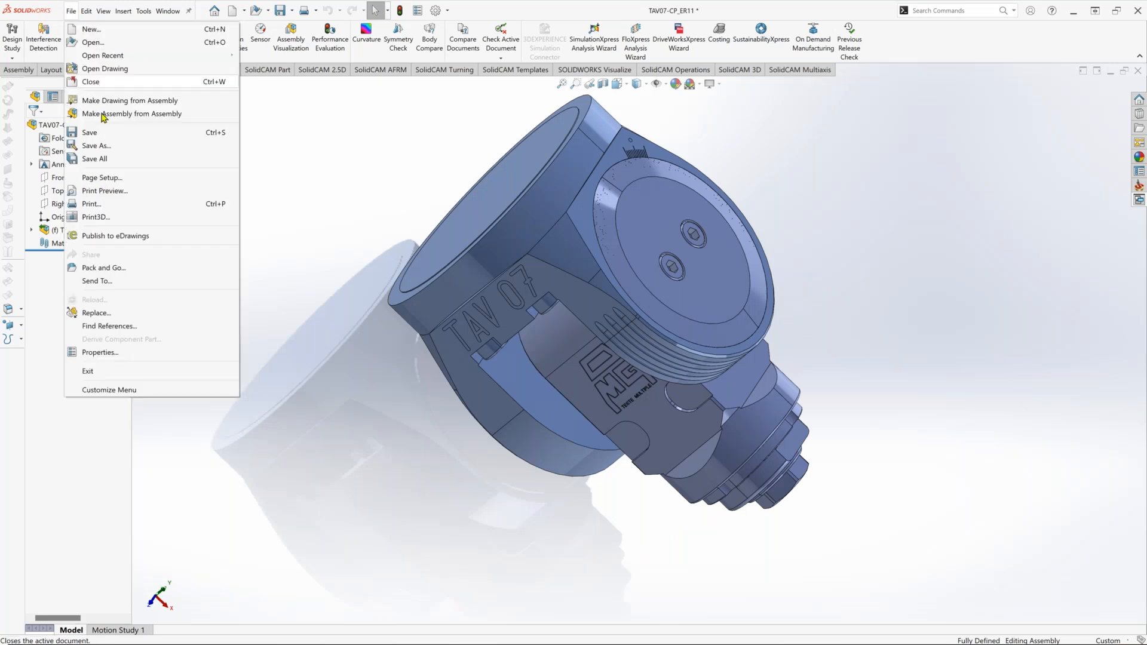
left_click(110, 147)
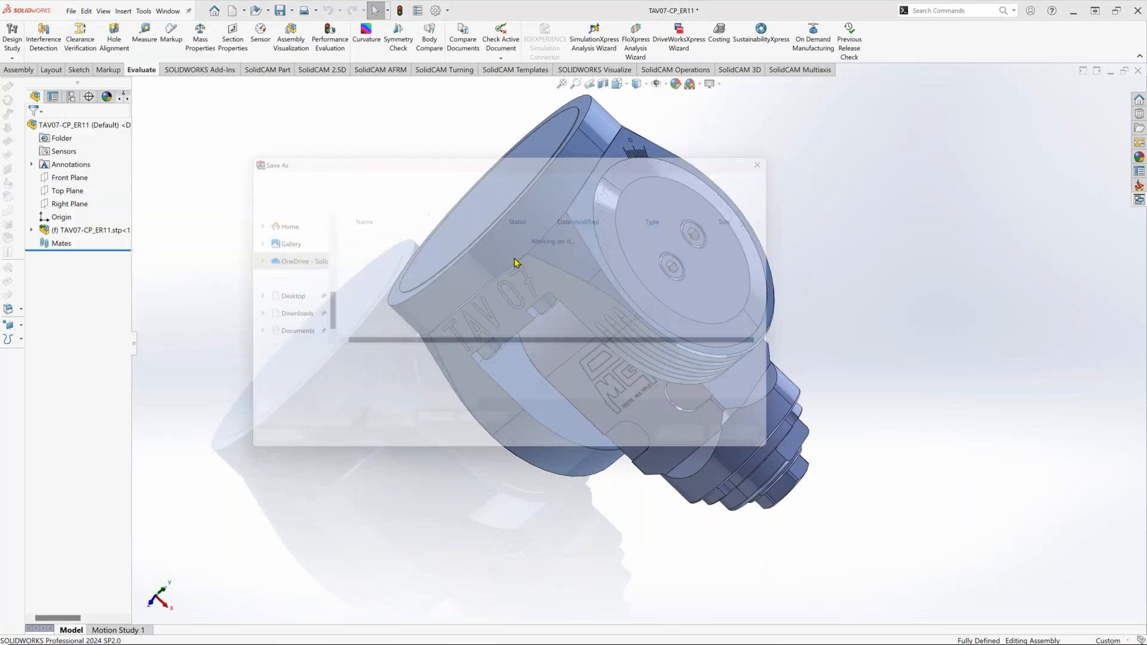
key("Return")
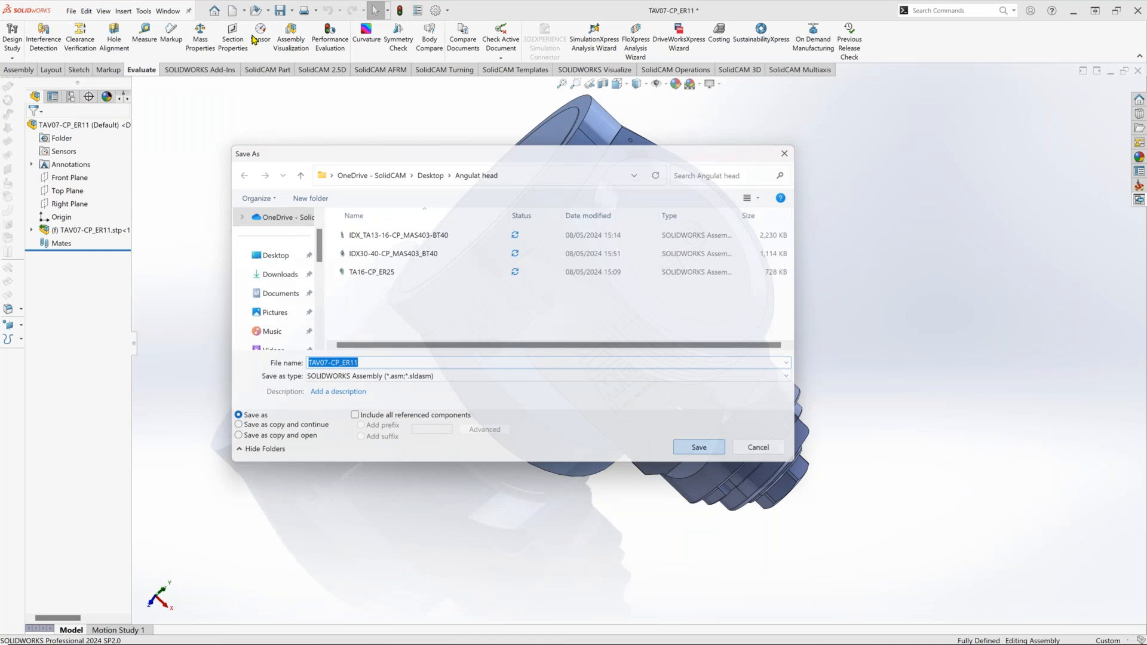
Insert the open TAV07-CP_ER11 assembly into the IDX30-40-CP_MAS403_BT40 assembly, placing it just below the holder.
left_click(168, 11)
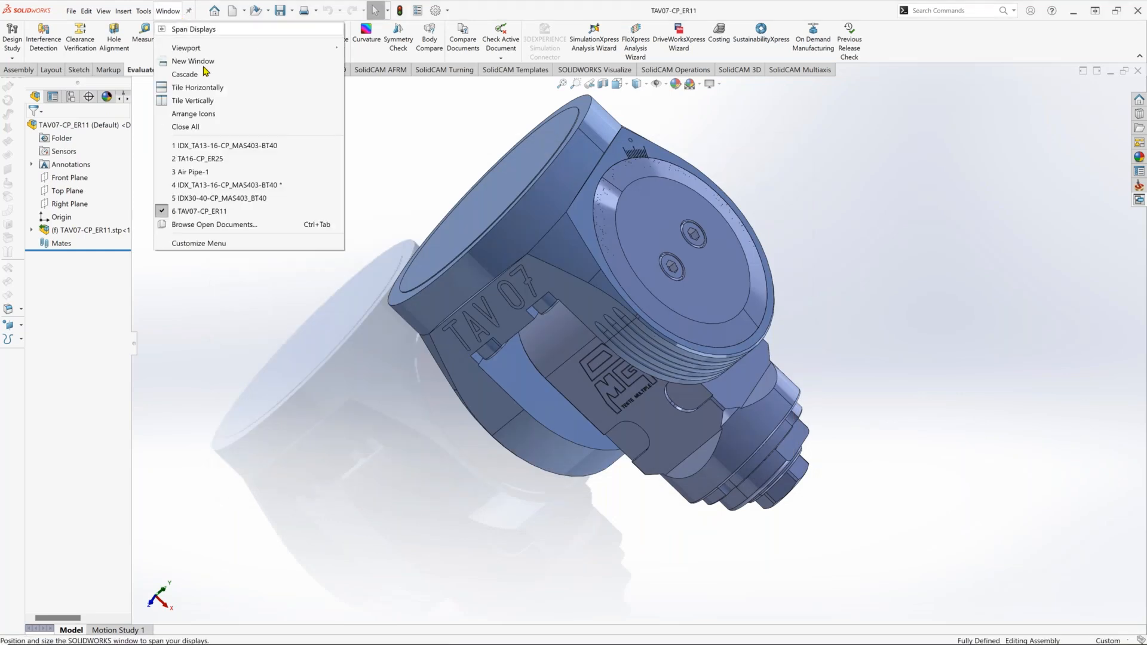
left_click(233, 198)
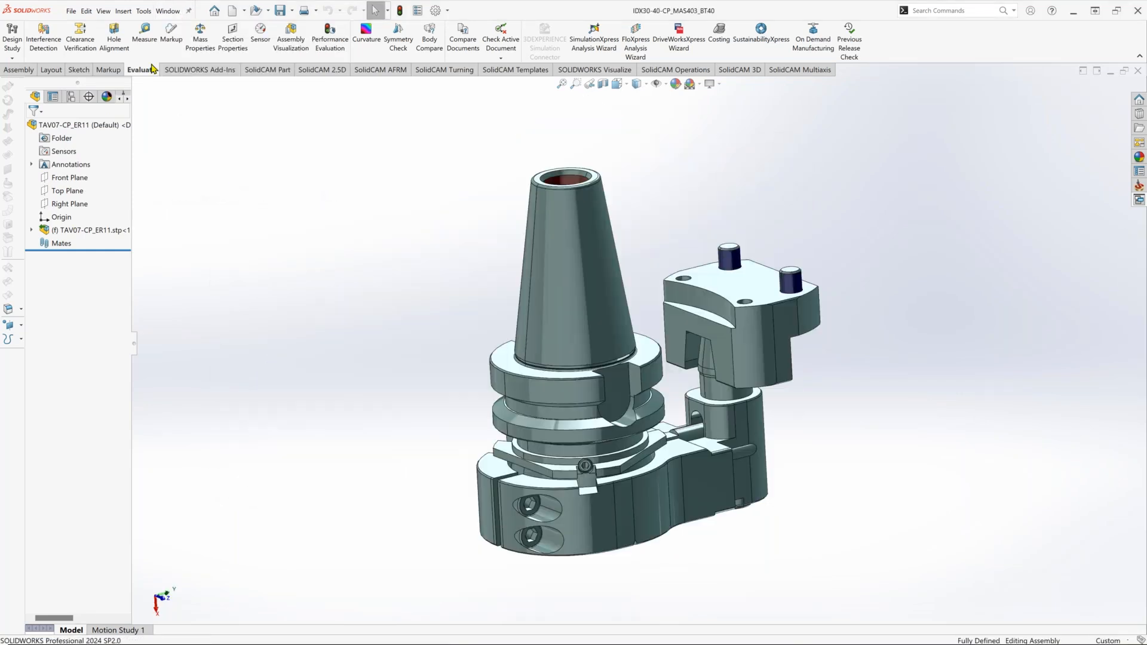
left_click(71, 10)
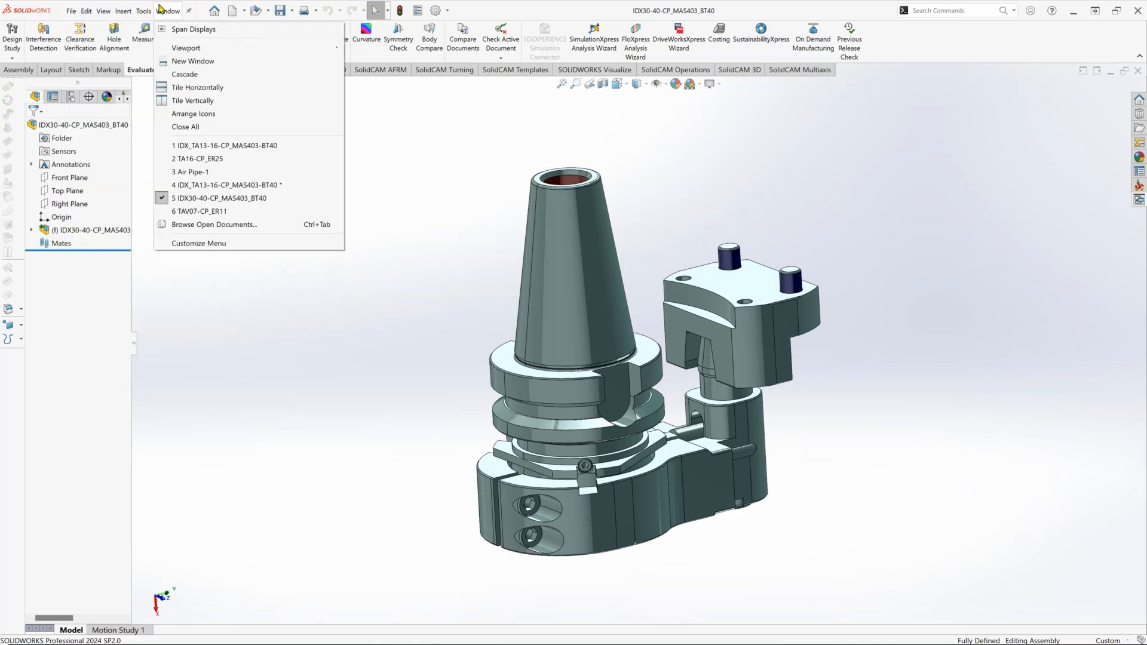
mouse_move(123, 11)
mouse_move(215, 29)
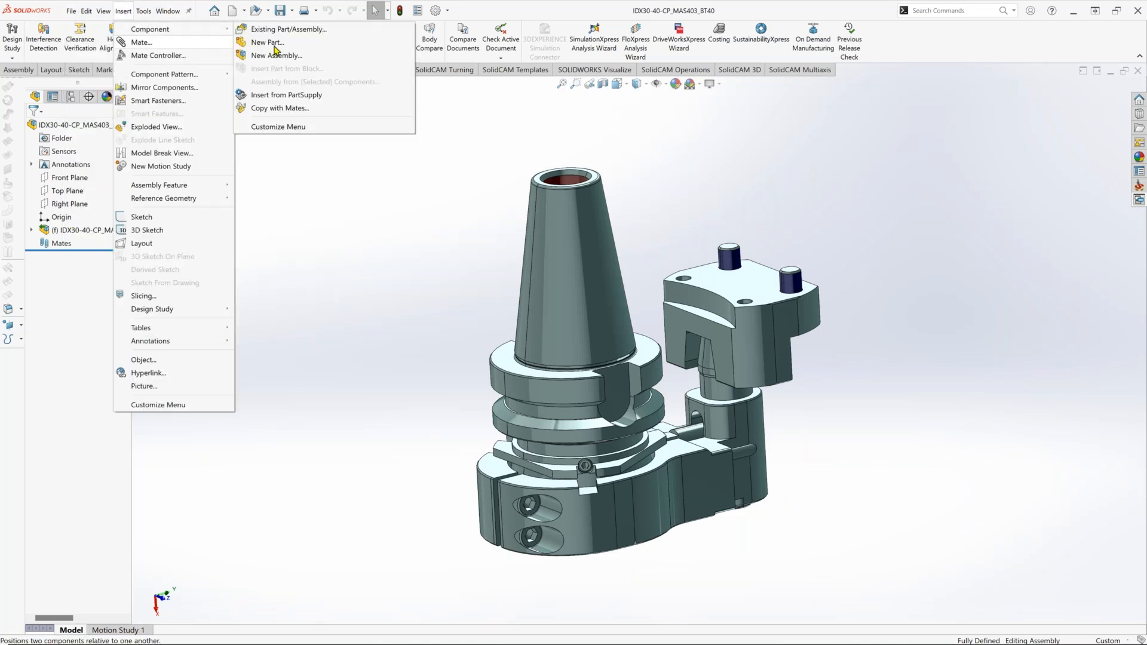
left_click(312, 32)
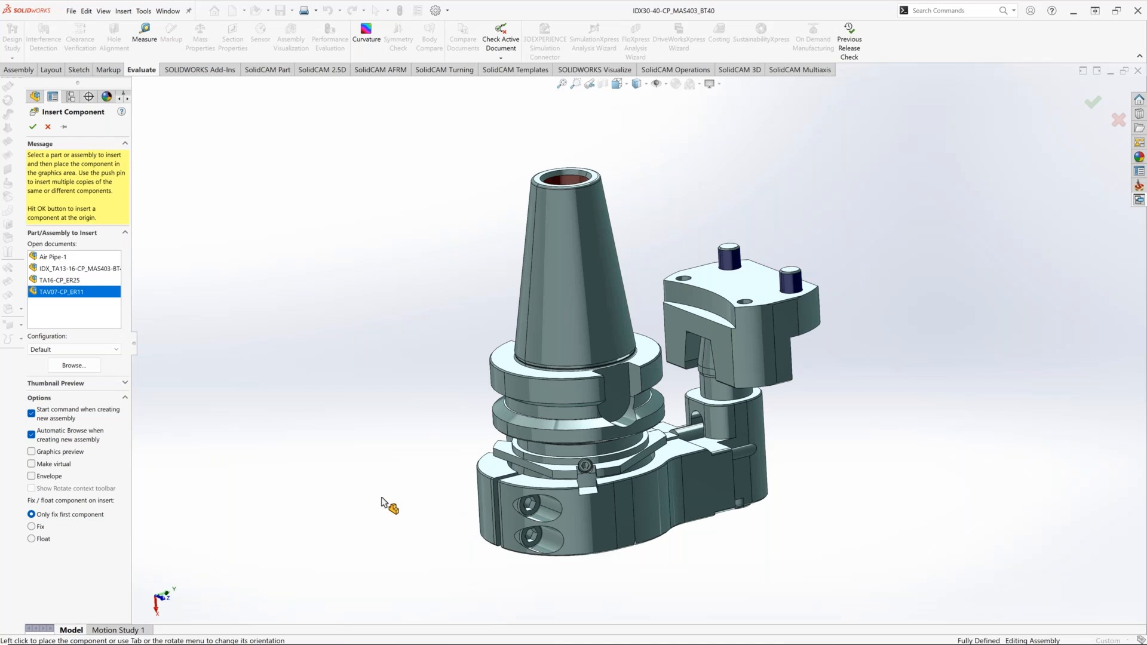
scroll(418, 499, "up", 3)
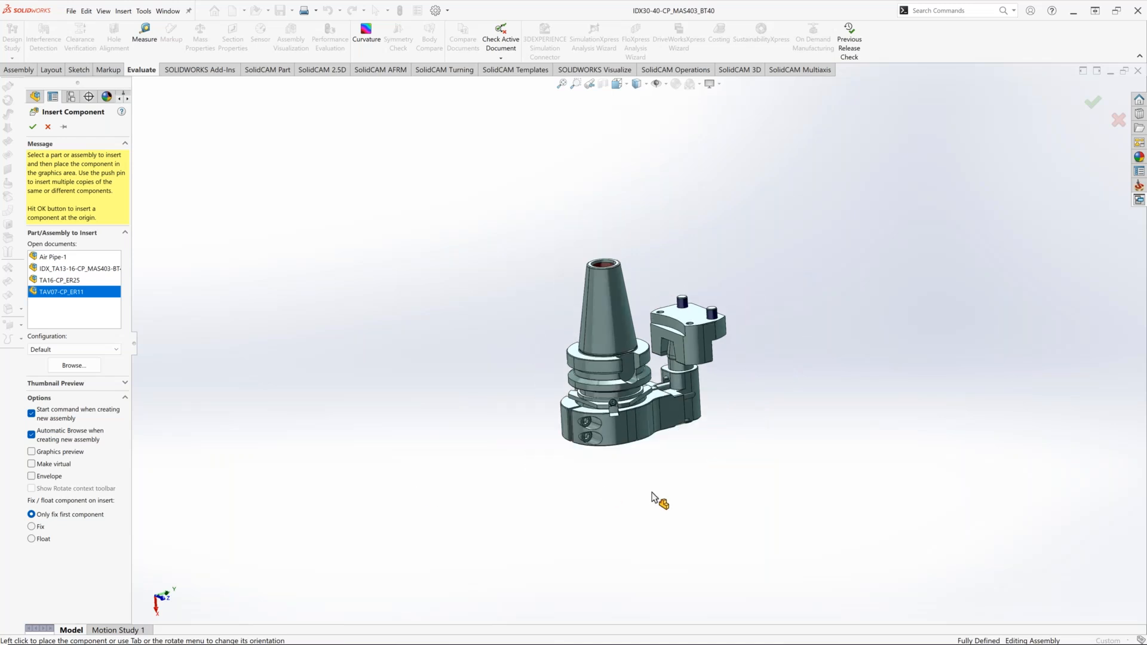
left_click(596, 509)
scroll(542, 430, "down", 5)
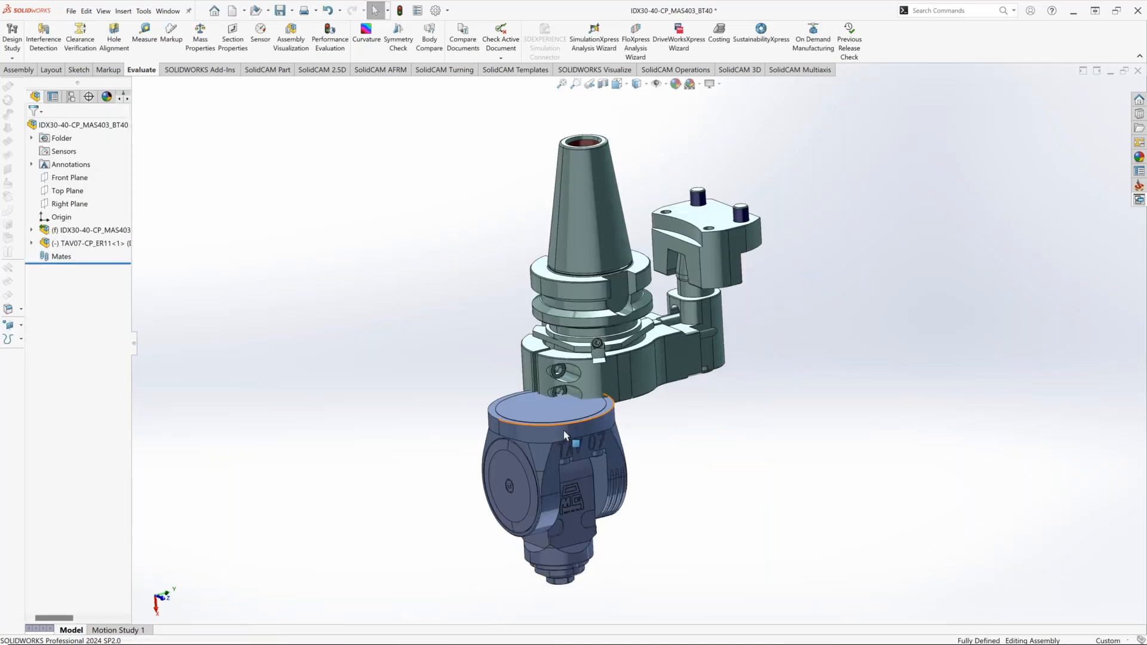
Try to mate the angle head's upper rim concentric with the outer curved face of the holder's clamp body.
left_click(543, 431)
middle_click_drag(543, 430, 570, 433)
left_click(418, 321, "ctrl")
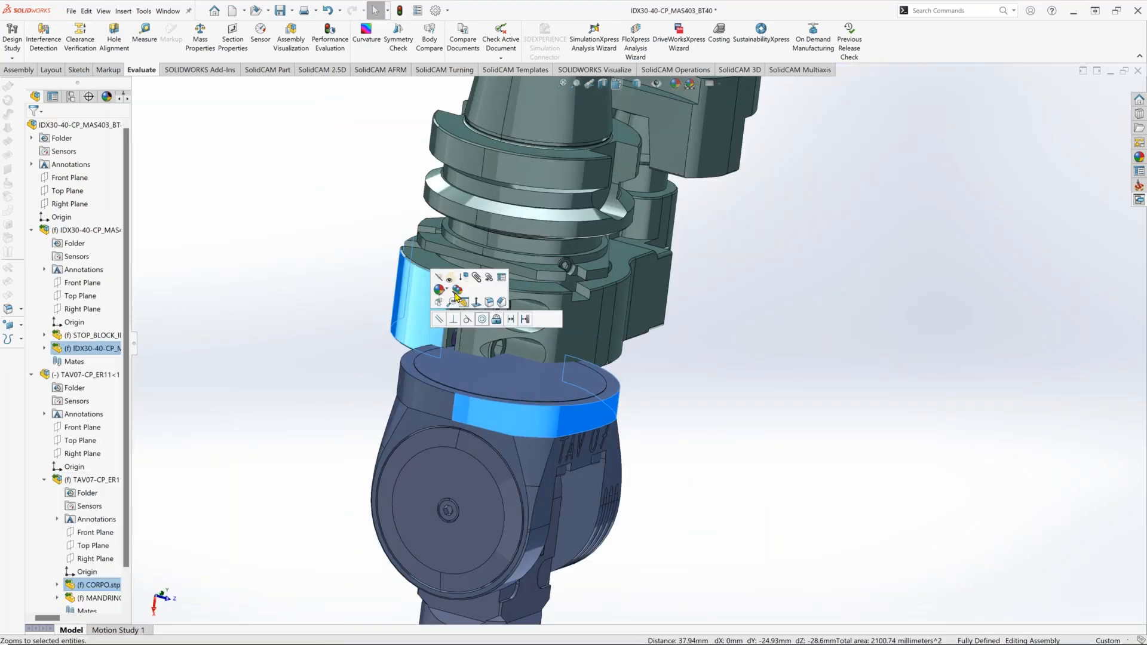
left_click(482, 319)
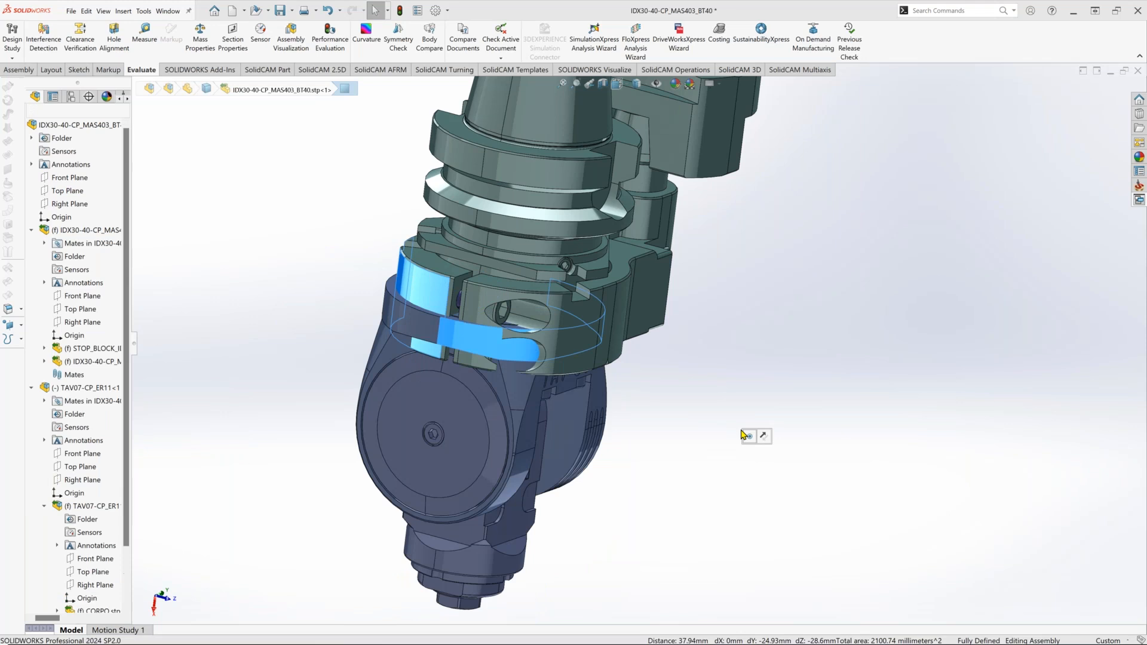
left_click(539, 521)
middle_click_drag(550, 442, 565, 412)
left_click(640, 397)
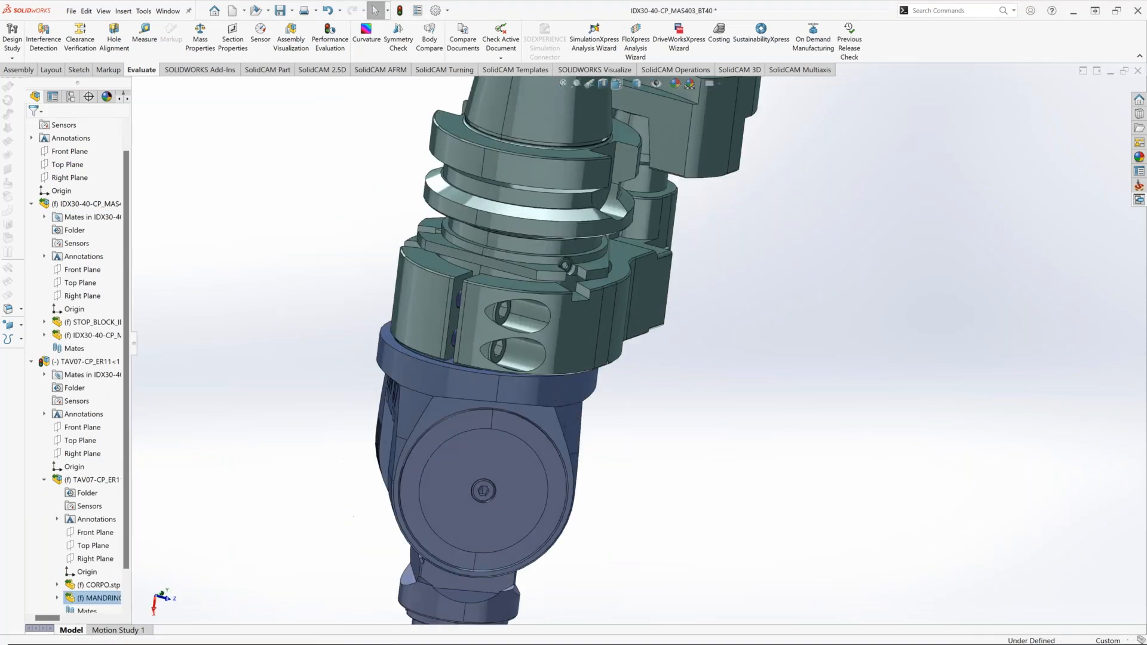
left_click_drag(420, 489, 378, 428)
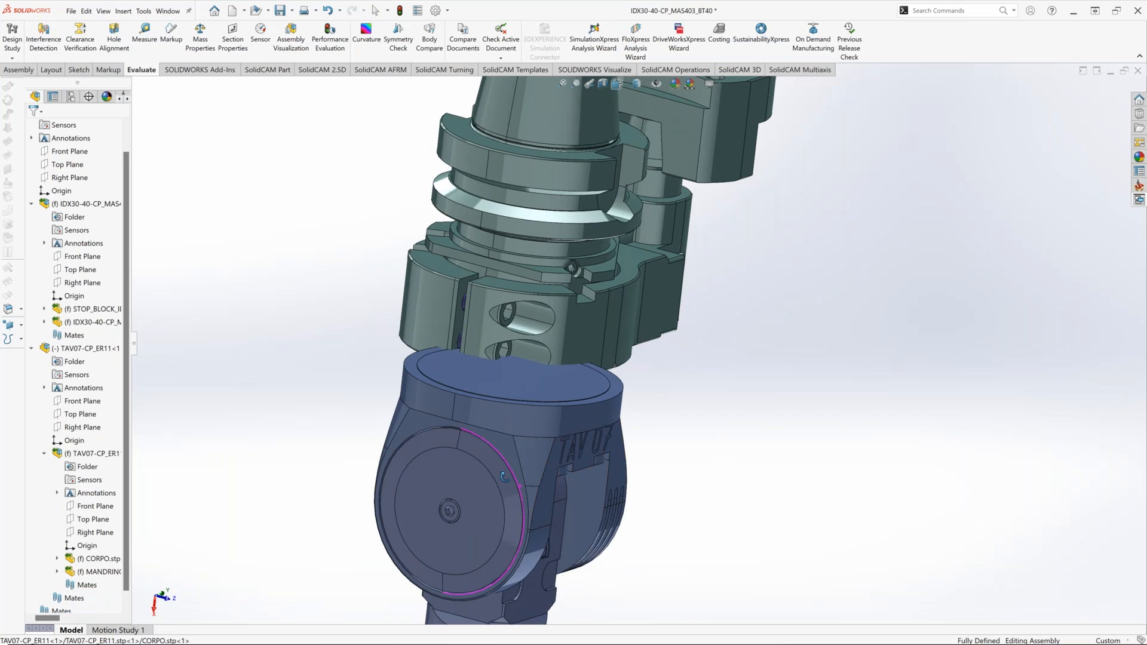
Mate the circular edge on top of the angle head concentric with the cylindrical groove of the holder's flange.
middle_click_drag(504, 477, 486, 460)
scroll(512, 410, "down", 7)
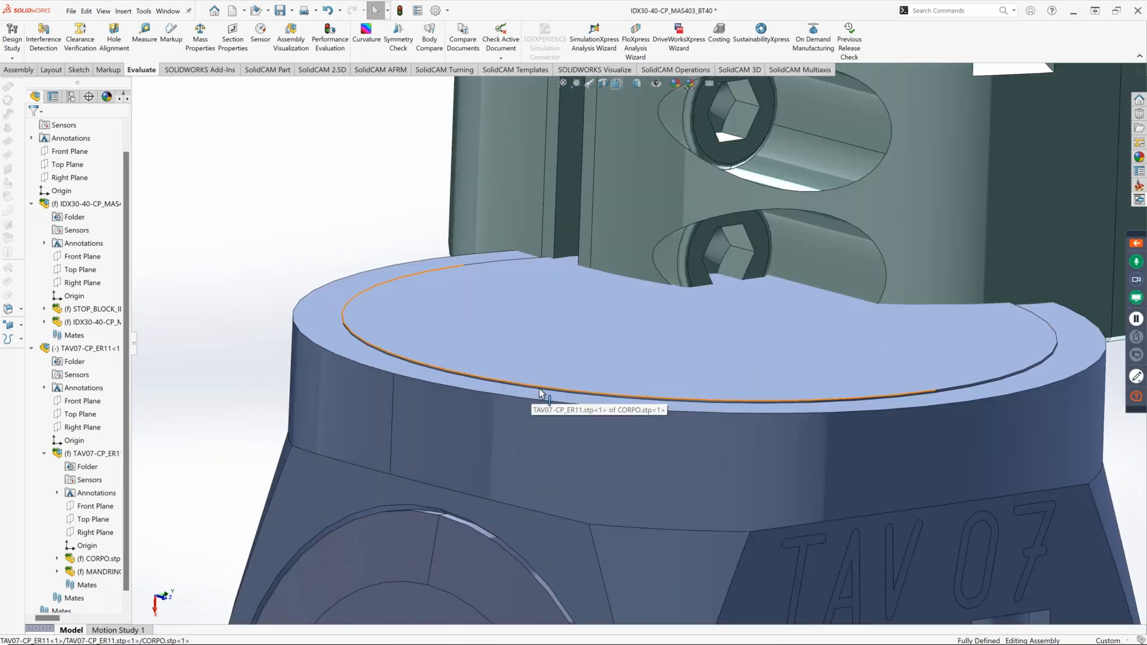
left_click(540, 394)
scroll(540, 393, "up", 6)
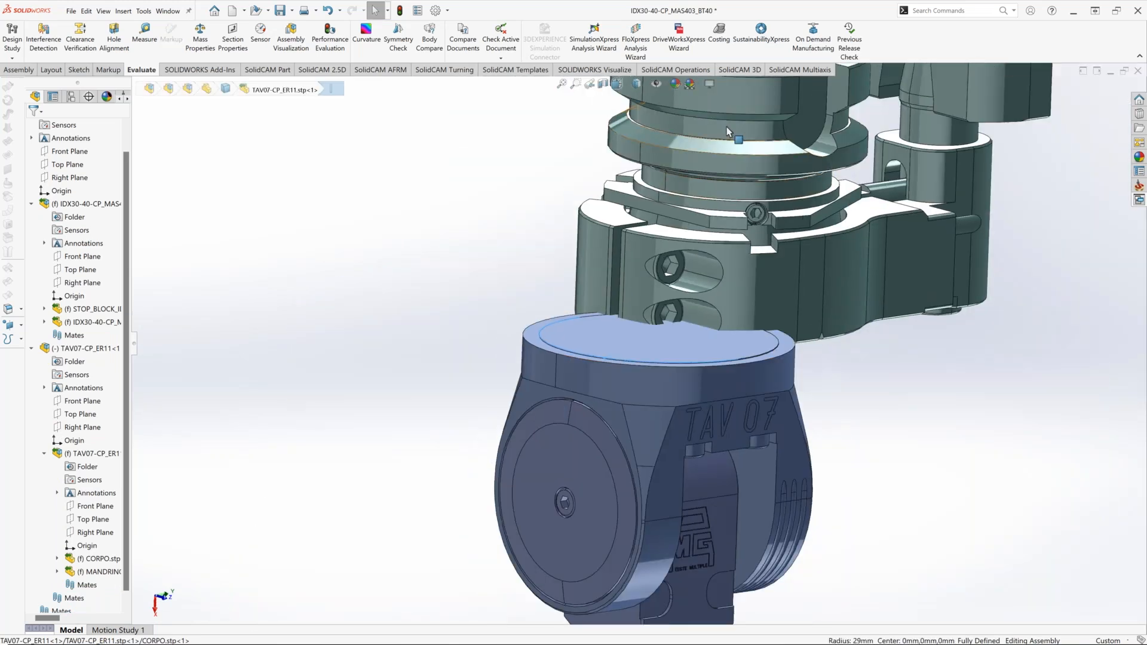
left_click(734, 133)
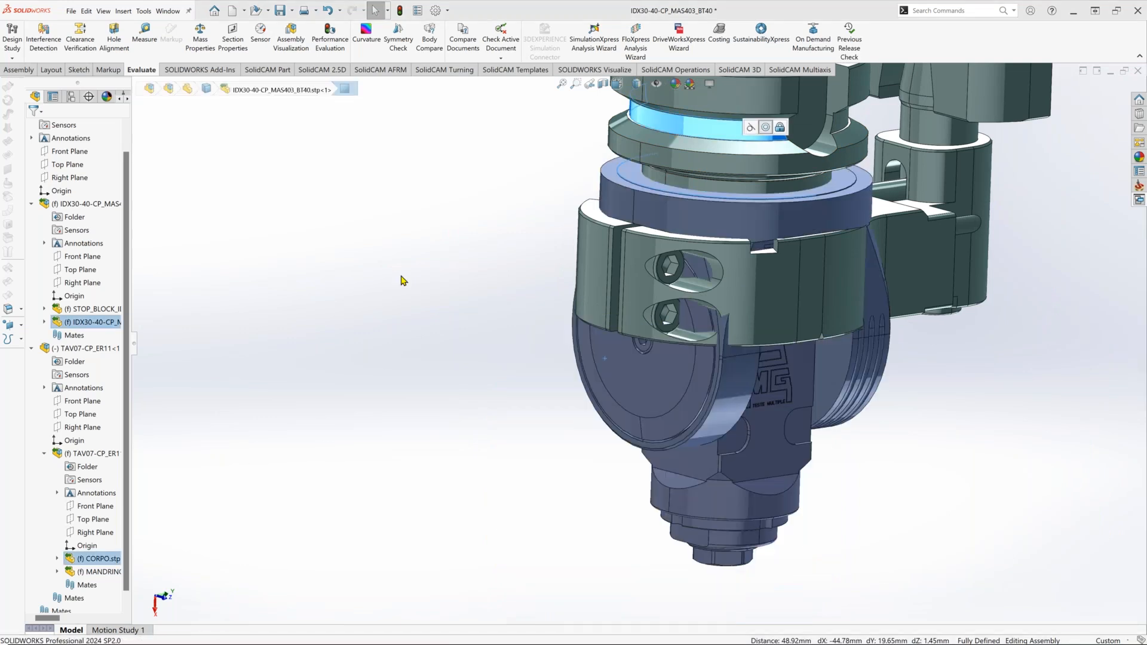
Move the angle head clear of the holder and mate its round top face coincident with the underside of the holder's clamp body.
left_click_drag(726, 370, 685, 530)
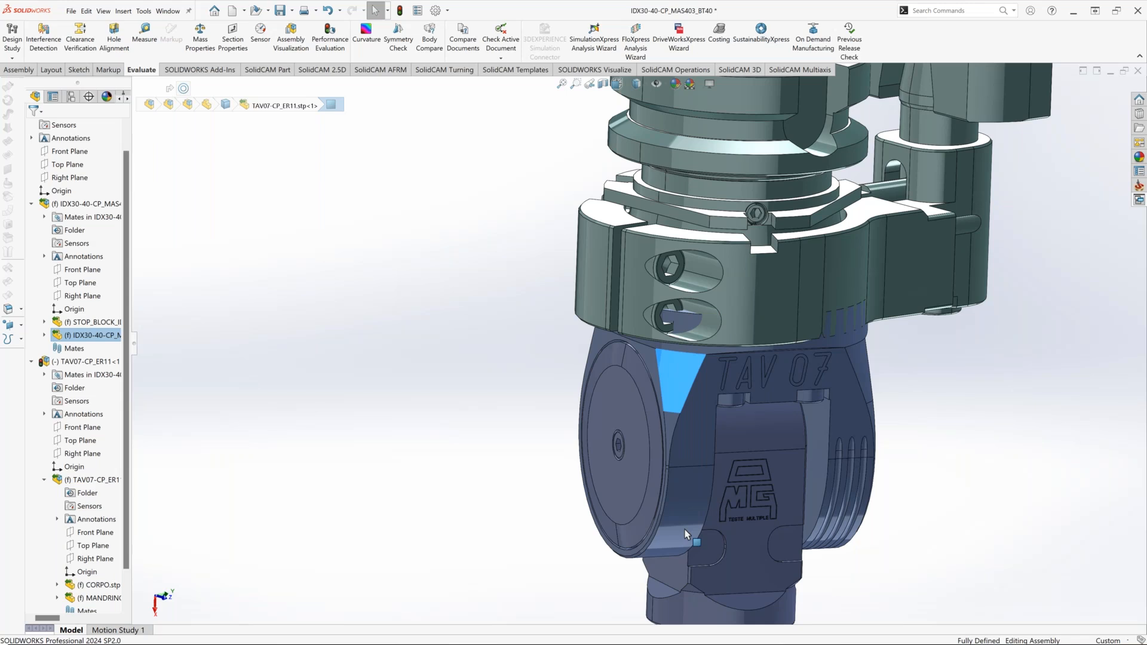
middle_click_drag(687, 533, 636, 442)
left_click(635, 442, "ctrl")
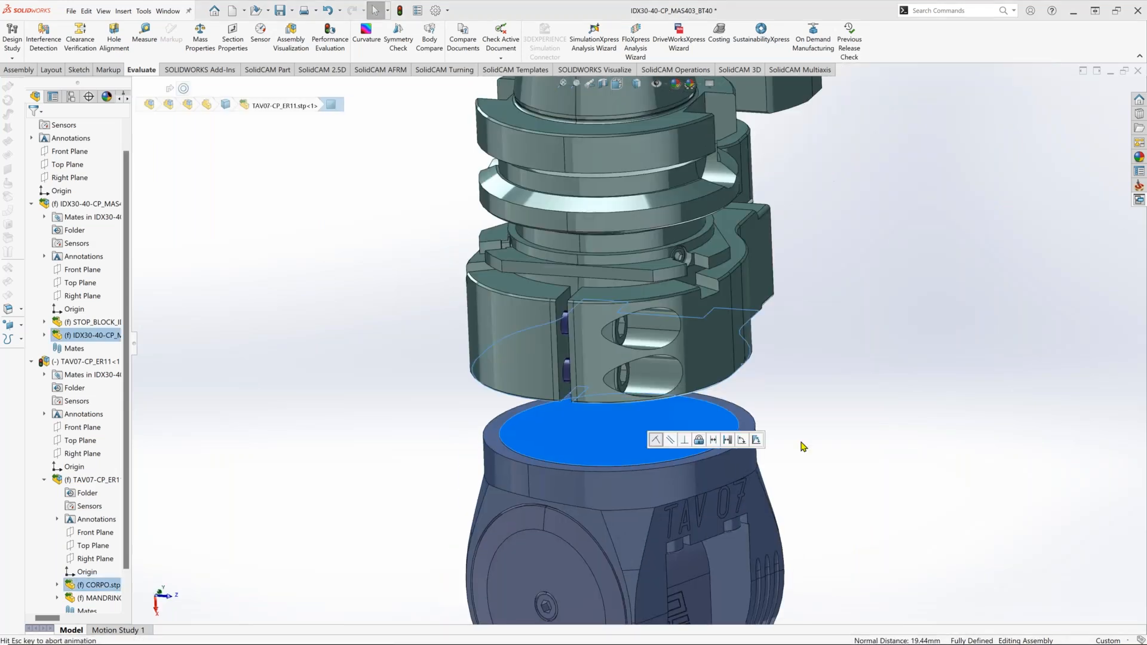
middle_click_drag(847, 446, 716, 436)
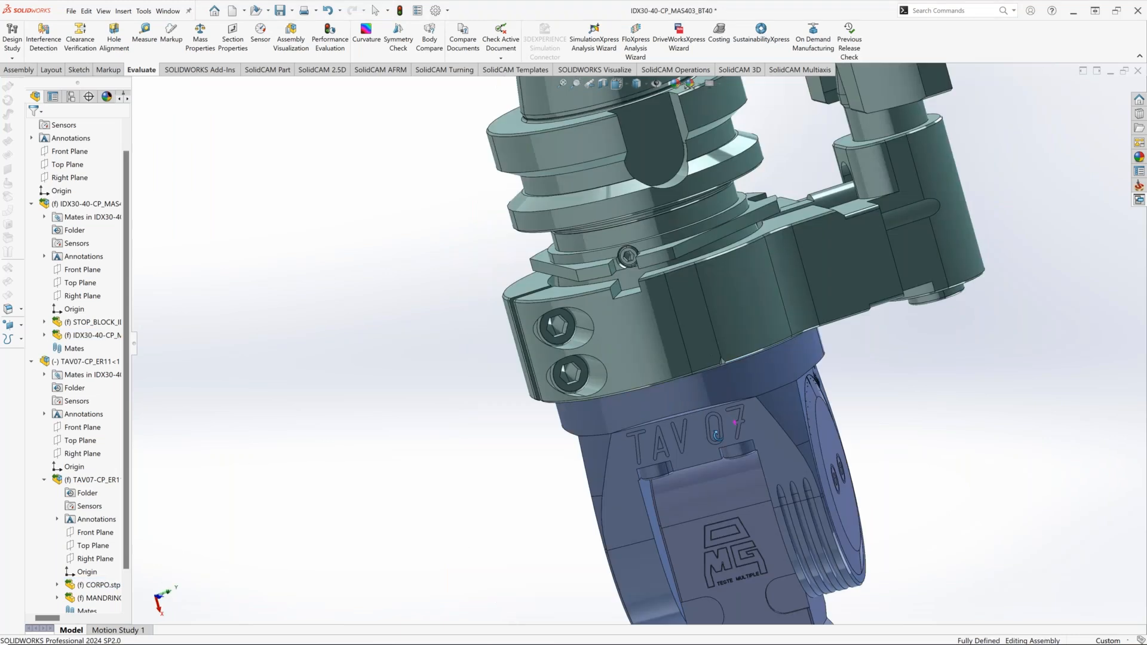
Mate the front edge of the angle head to the flat face of the holder flange's drive slot and save the assembly.
scroll(715, 436, "up", 3)
left_click_drag(681, 425, 701, 422)
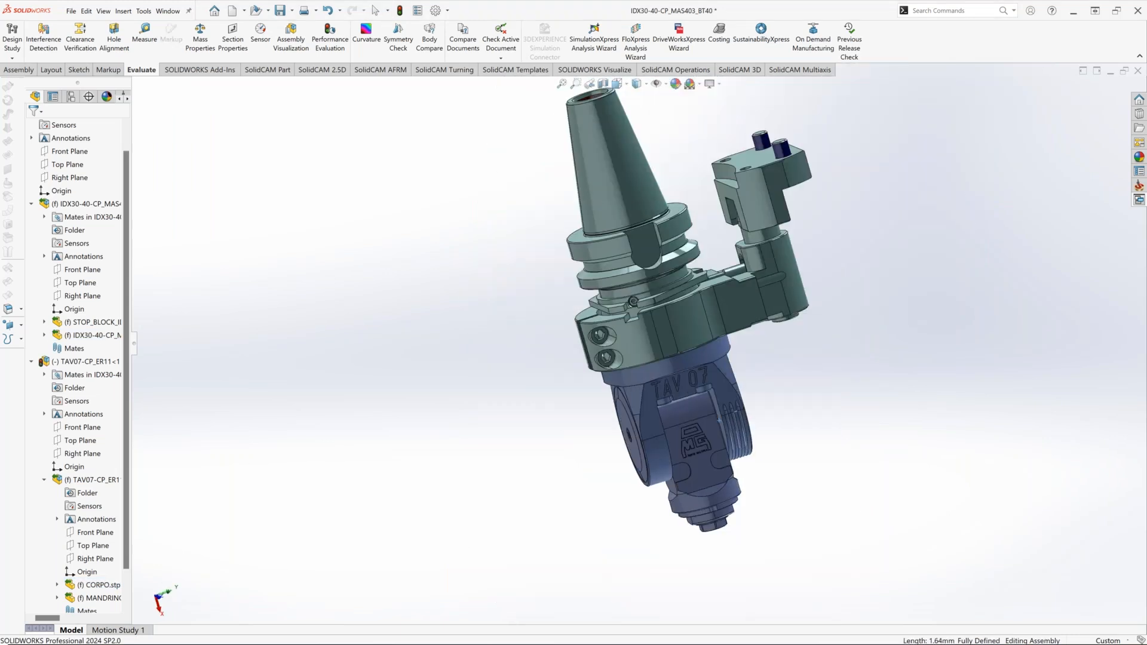
left_click(701, 423)
left_click(649, 251, "ctrl")
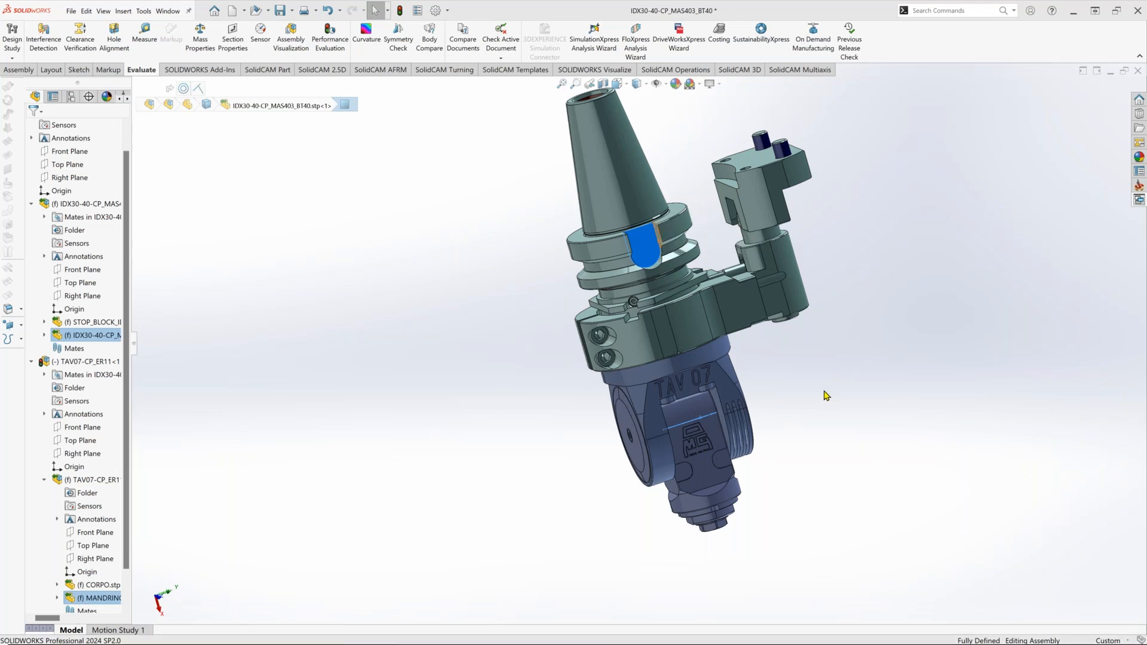
middle_click_drag(828, 394, 753, 335)
scroll(756, 367, "down", 2)
scroll(622, 350, "up", 4)
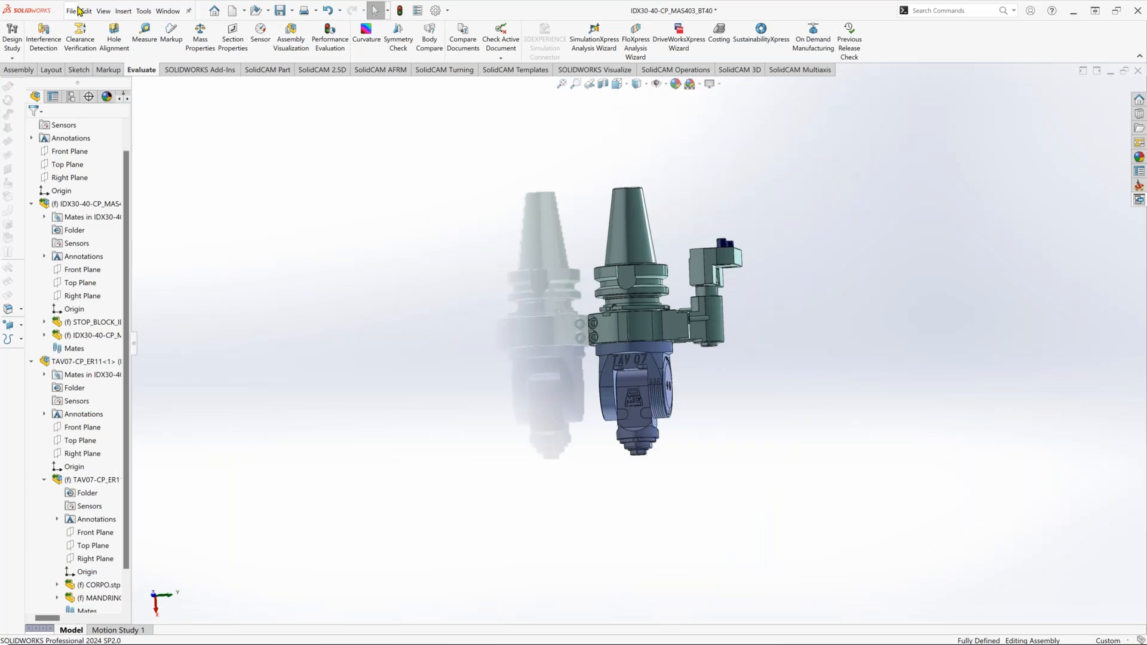
left_click(78, 10)
left_click(109, 134)
Start a new sketch on the upper ring face of the holder's flange, at the base of the taper.
middle_click_drag(526, 292, 727, 385)
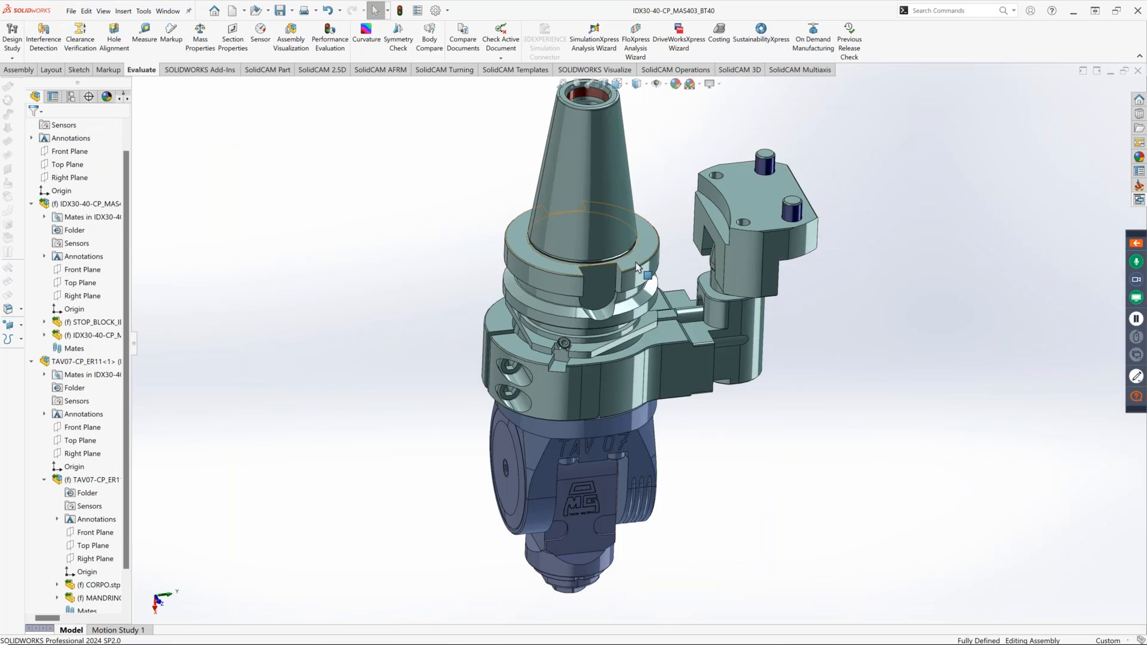
left_click(637, 264)
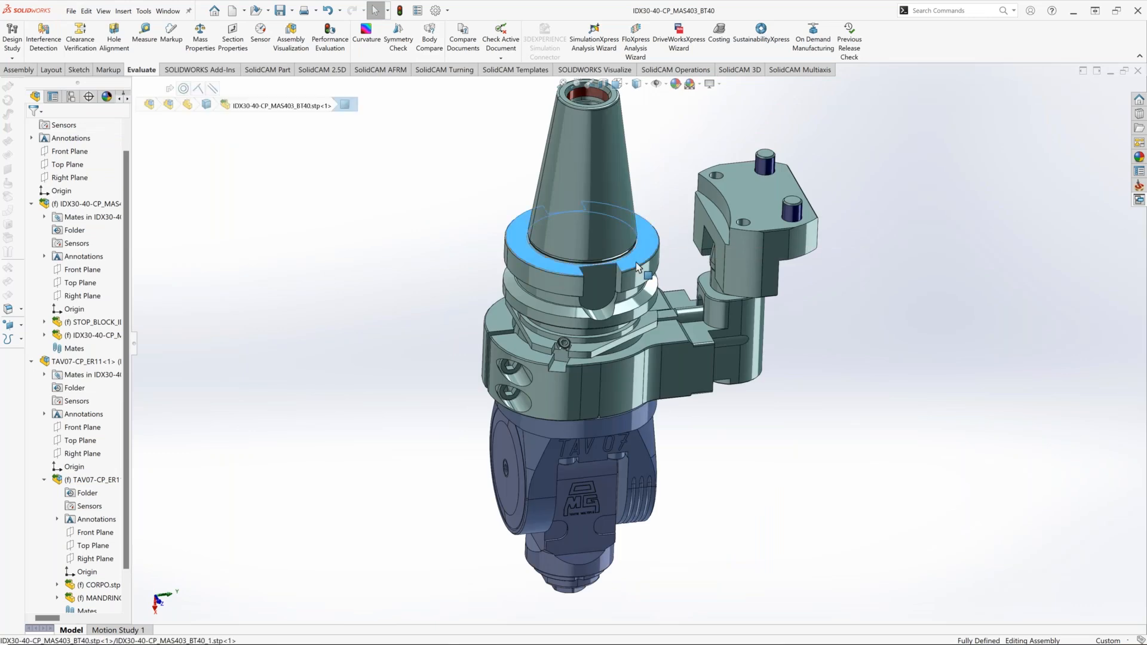
left_click(17, 70)
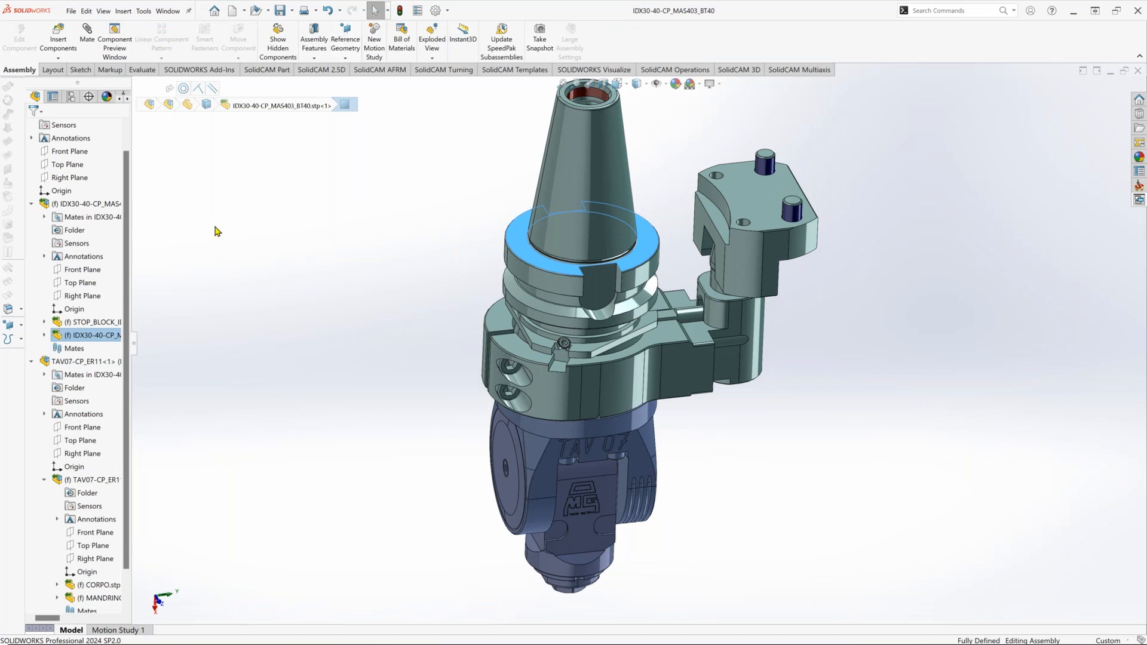
left_click(207, 200)
left_click(80, 70)
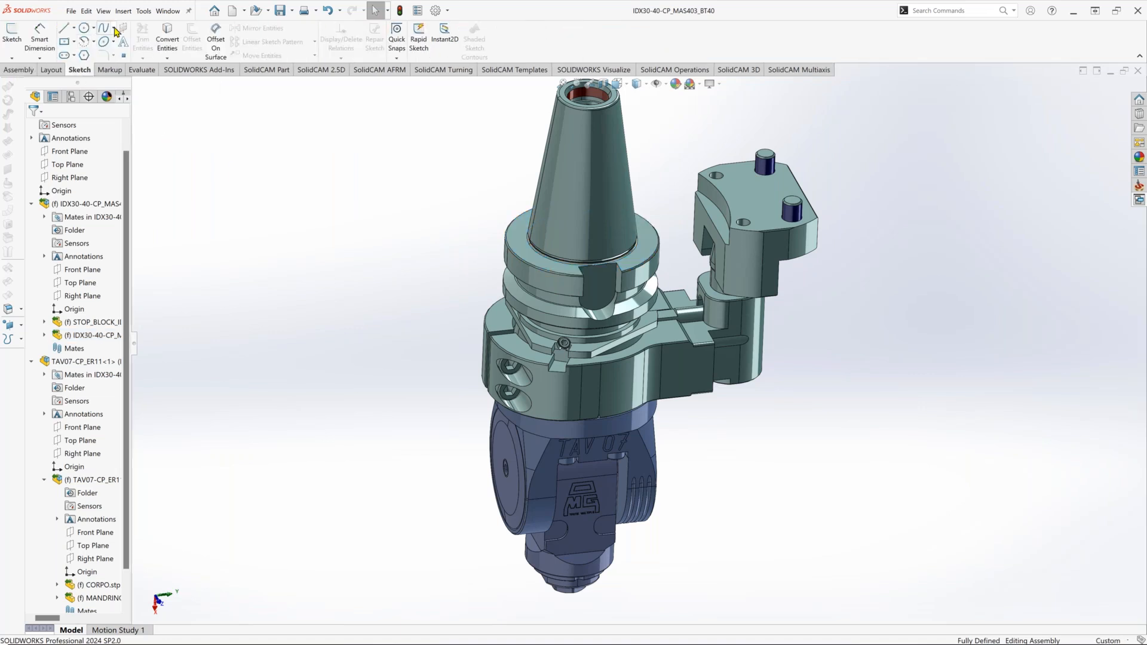
left_click(12, 34)
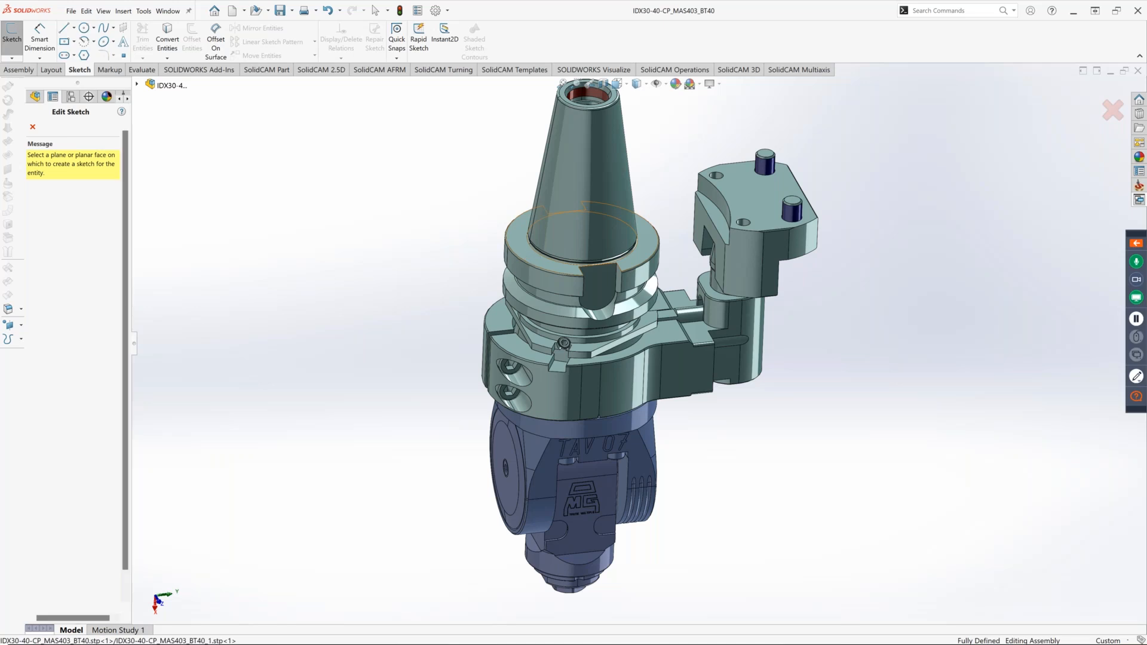
left_click(583, 270)
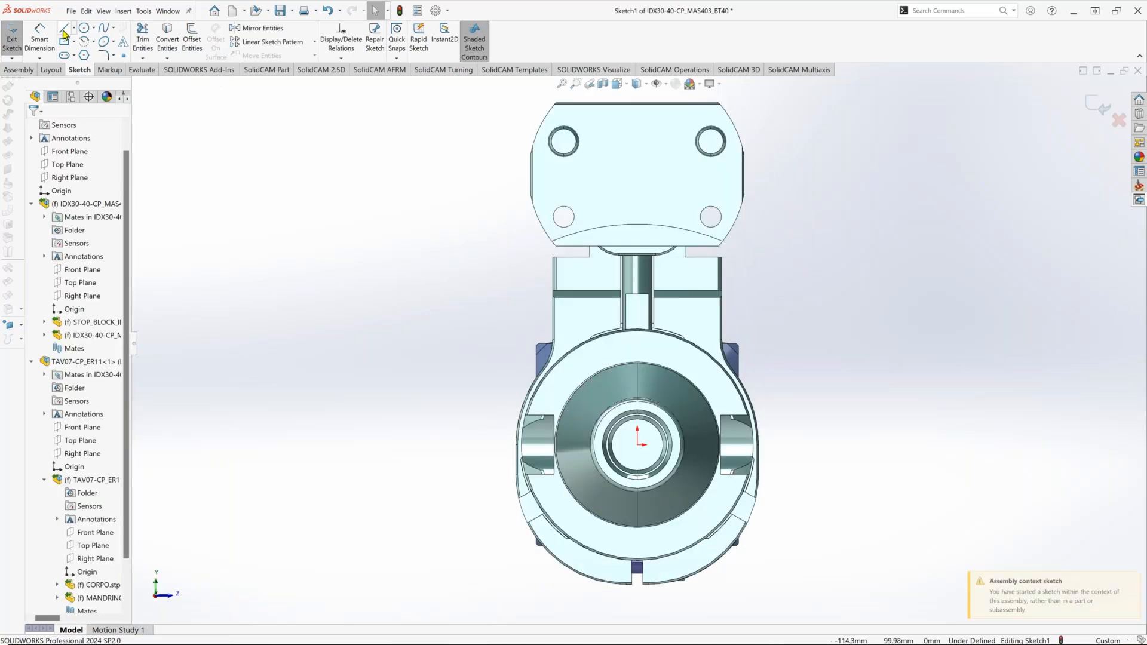
Sketch a horizontal line about 52 mm long and a vertical line about 46 mm long from the origin, and finish the sketch.
left_click(64, 29)
left_click(642, 445)
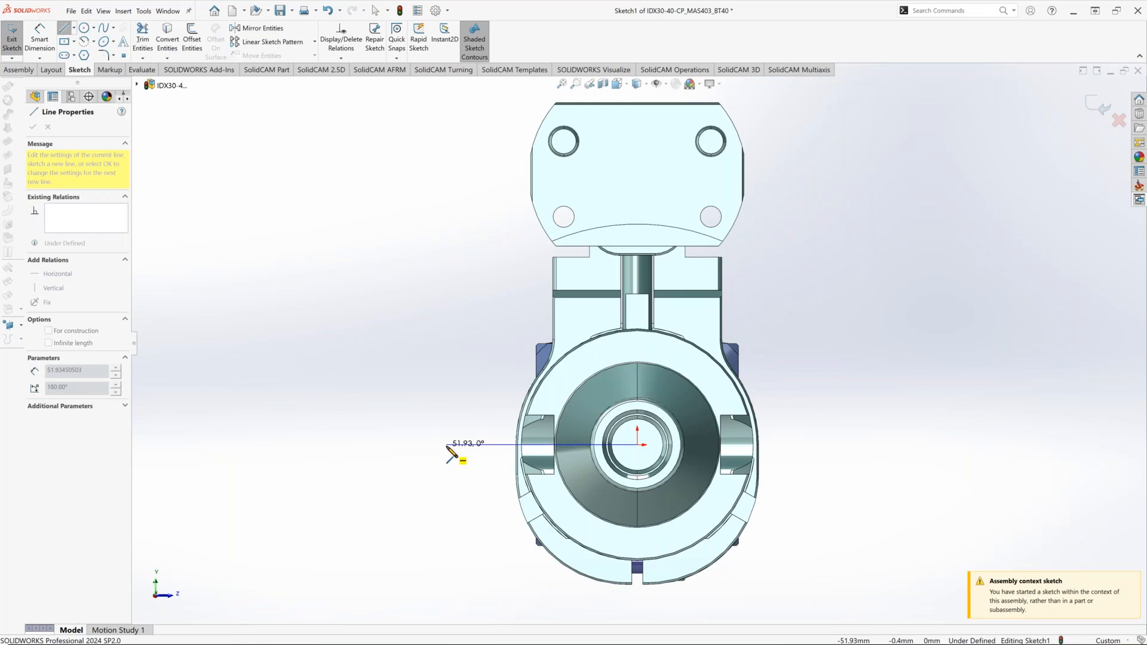
left_click(447, 445)
key("Escape")
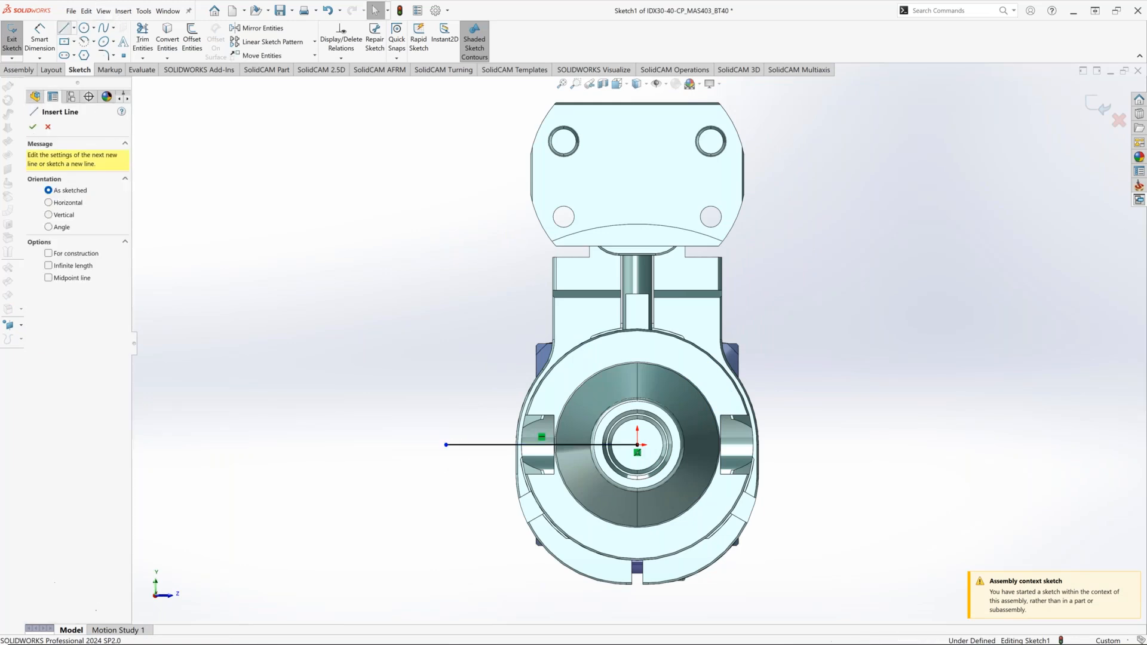
left_click(638, 445)
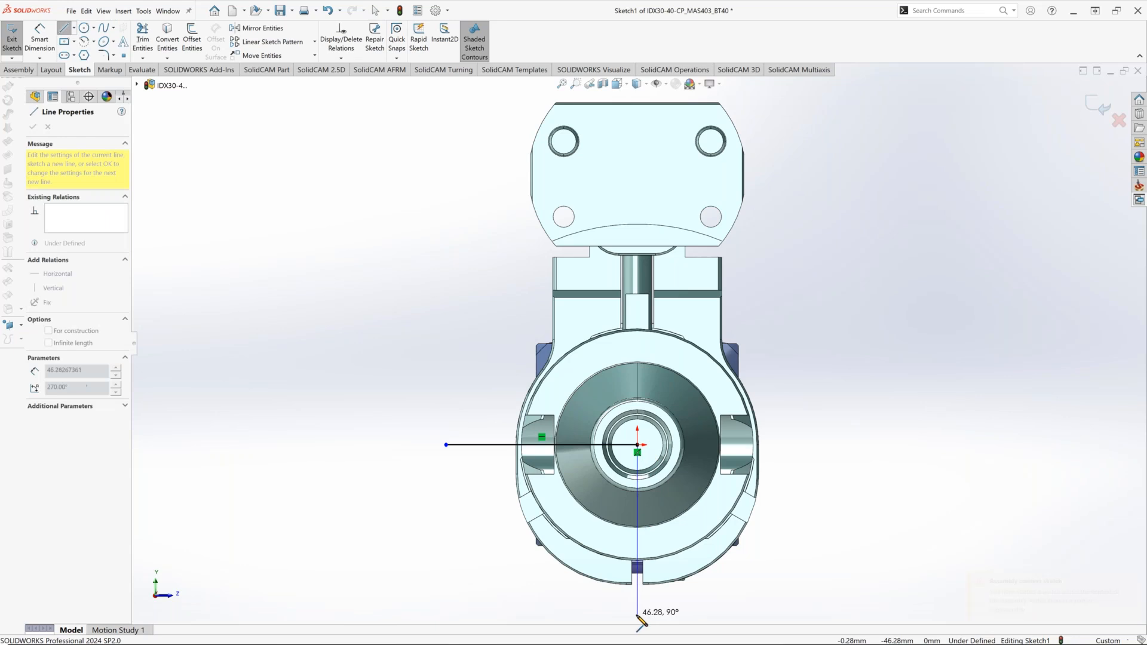
left_click(637, 615)
key("Escape")
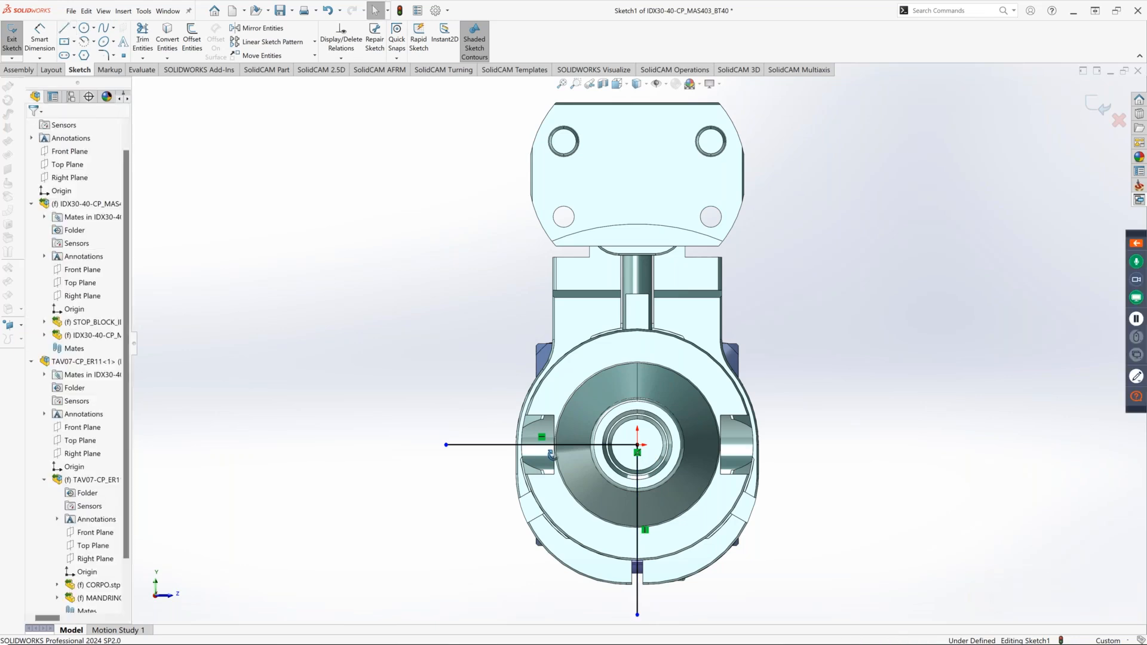
left_click(1098, 105)
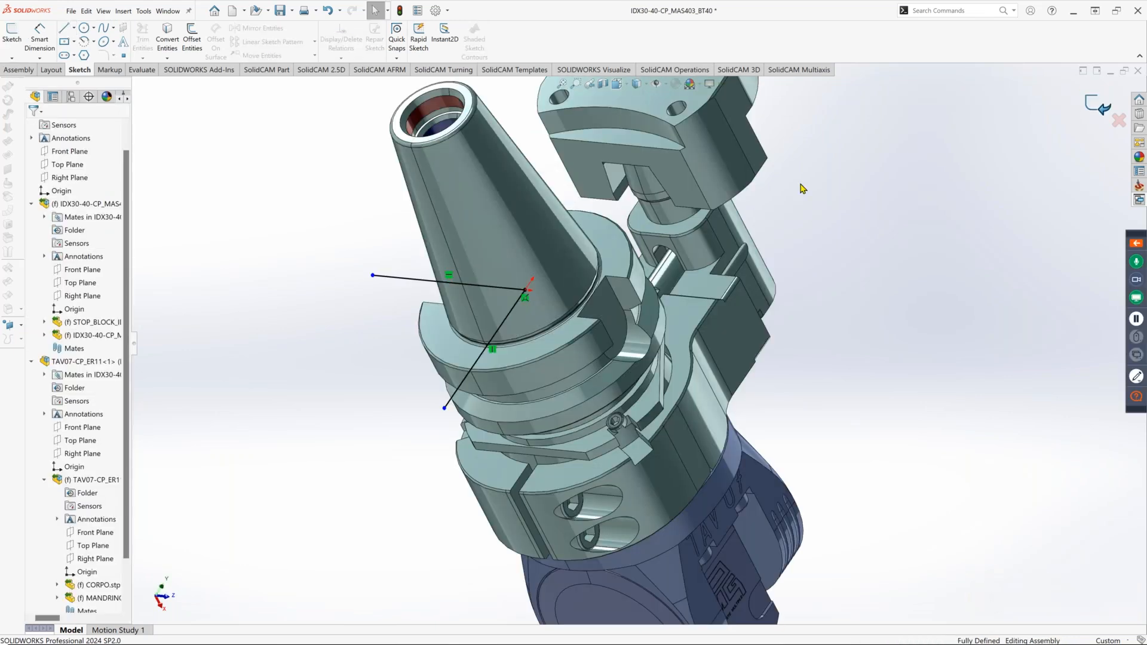
Create a coordinate system at the sketch lines' shared corner, with X towards the horizontal line's end point and Y towards the vertical line's.
left_click(346, 43)
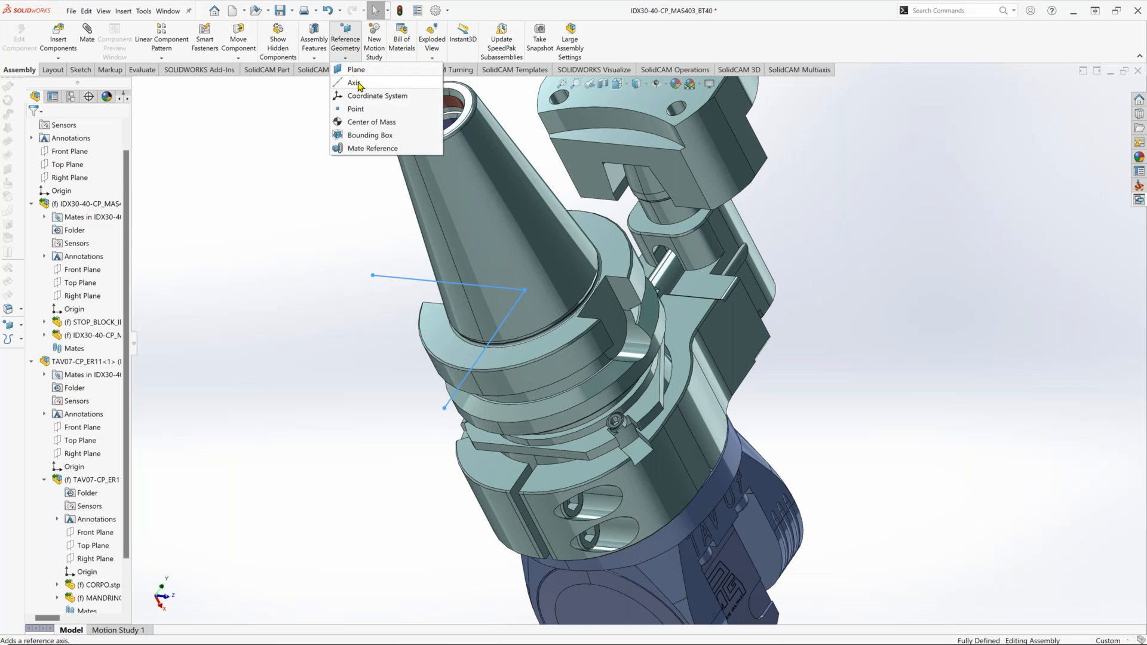
left_click(368, 98)
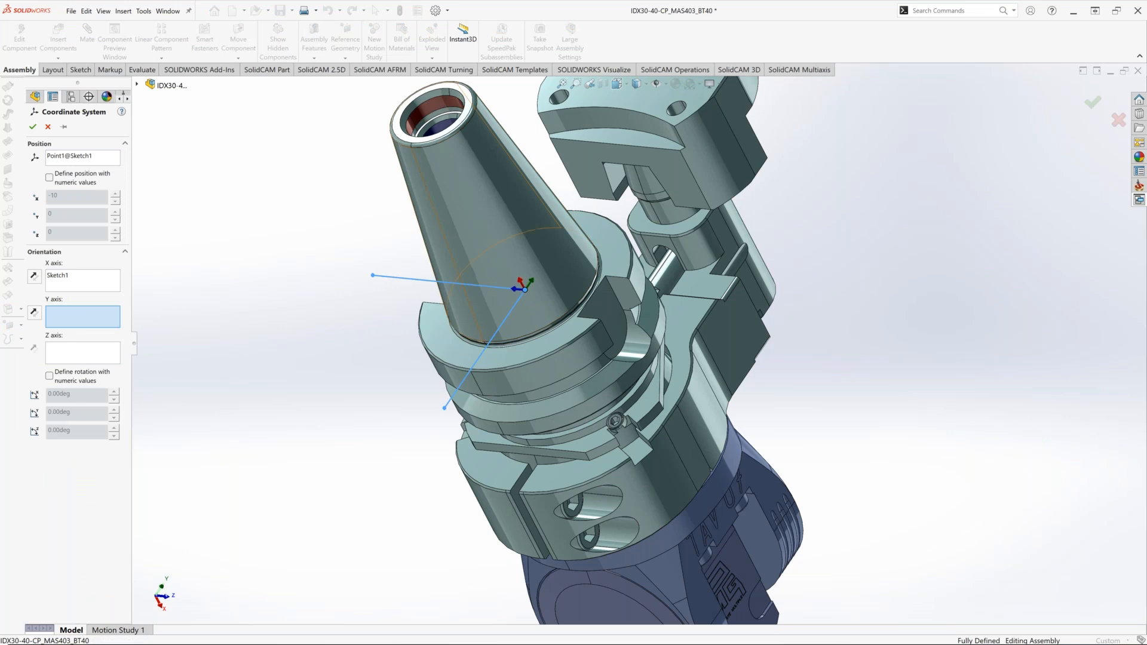
left_click(409, 286)
mouse_move(410, 286)
middle_mouse_down()
mouse_move(431, 246)
mouse_move(366, 284)
middle_mouse_up()
left_click(96, 281)
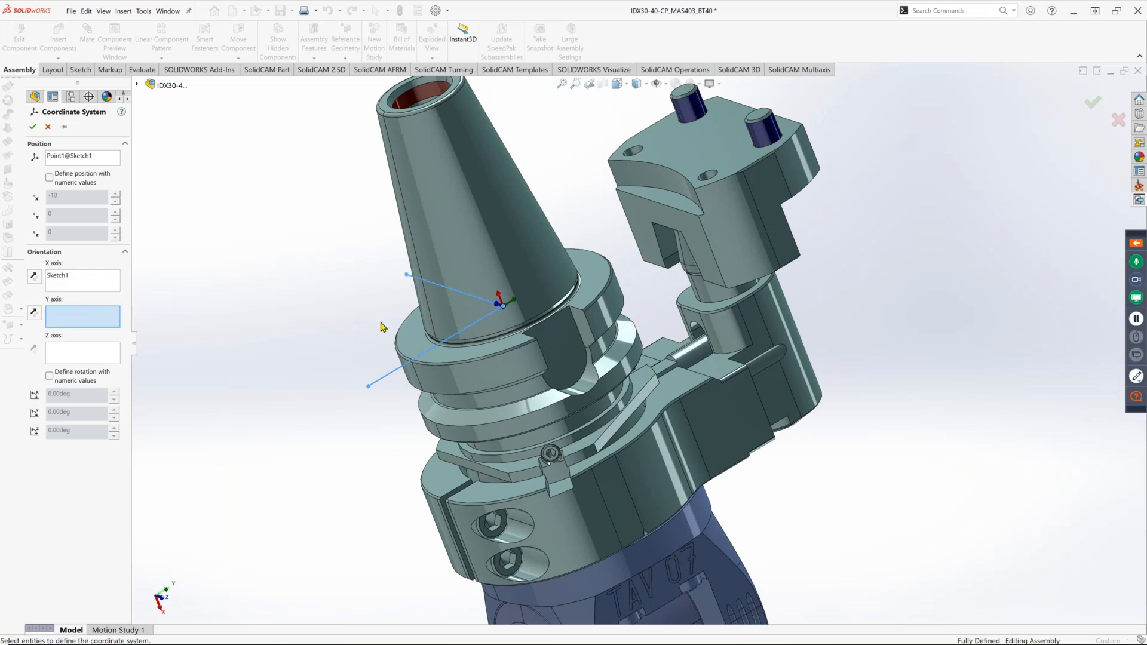
middle_click_drag(381, 324, 382, 323)
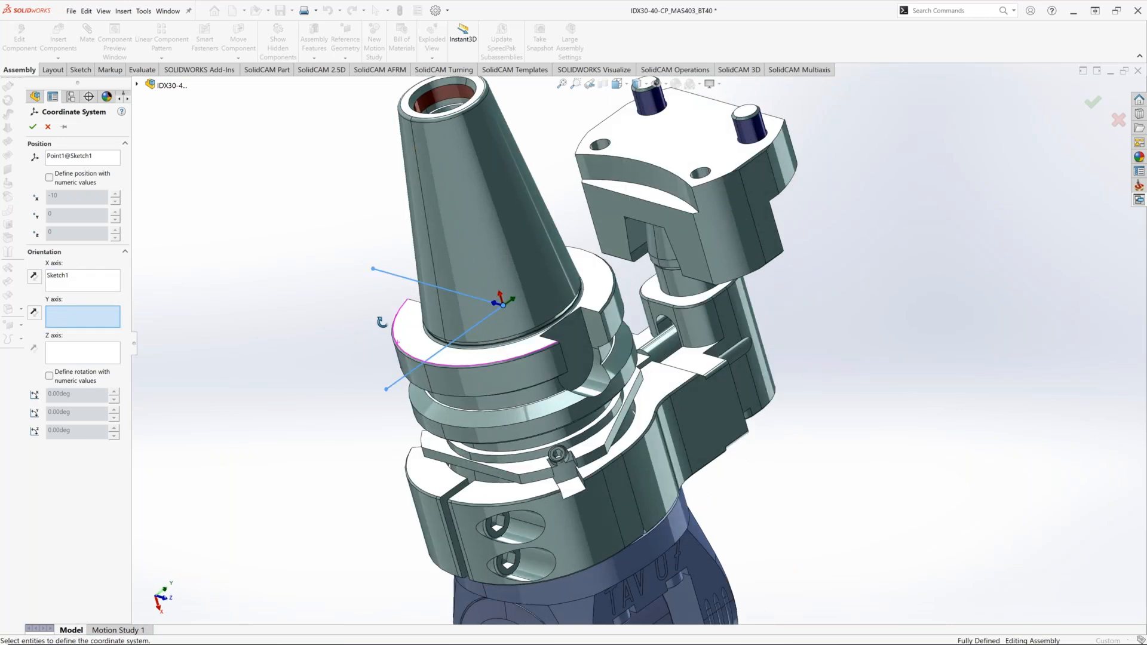
left_click(77, 286)
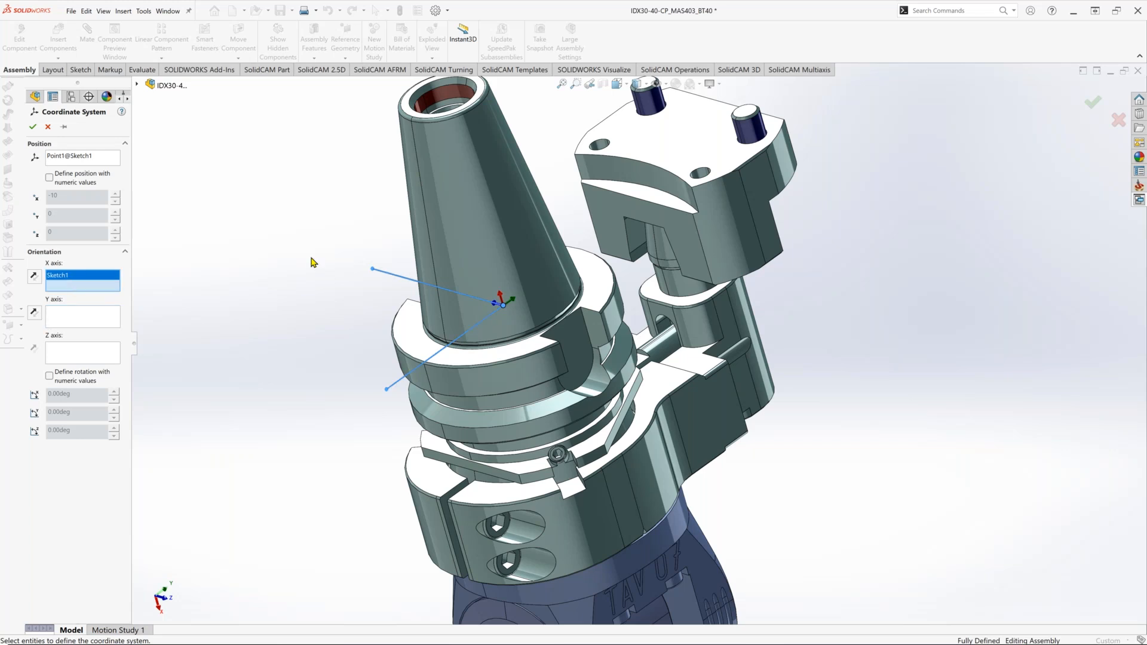
left_click(372, 269)
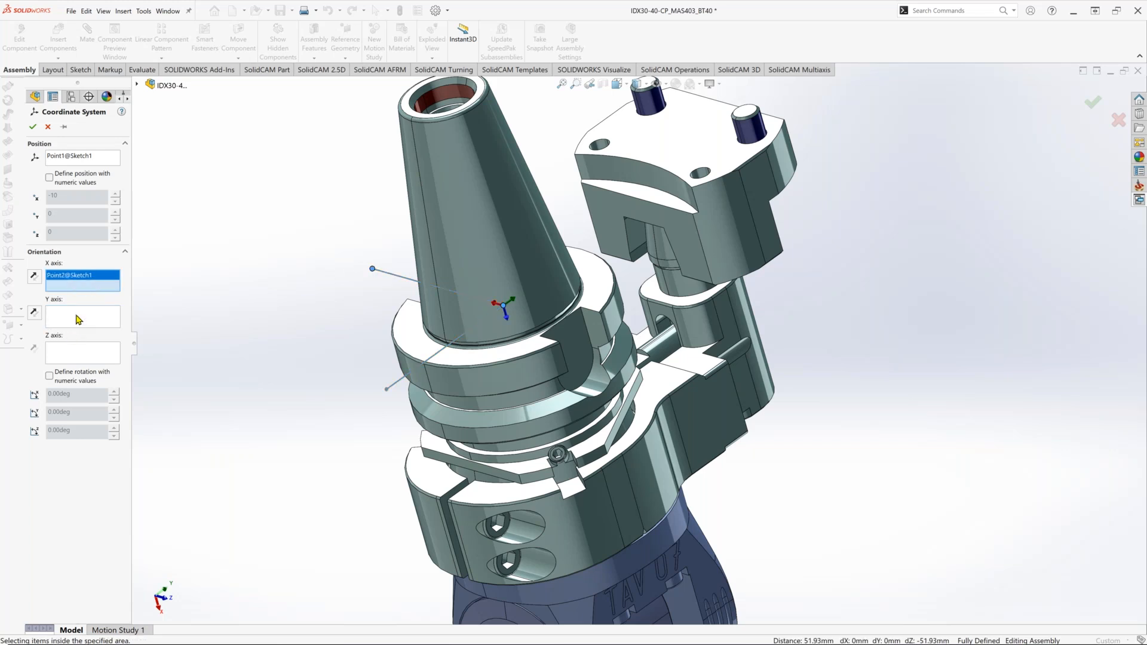
left_click(386, 389)
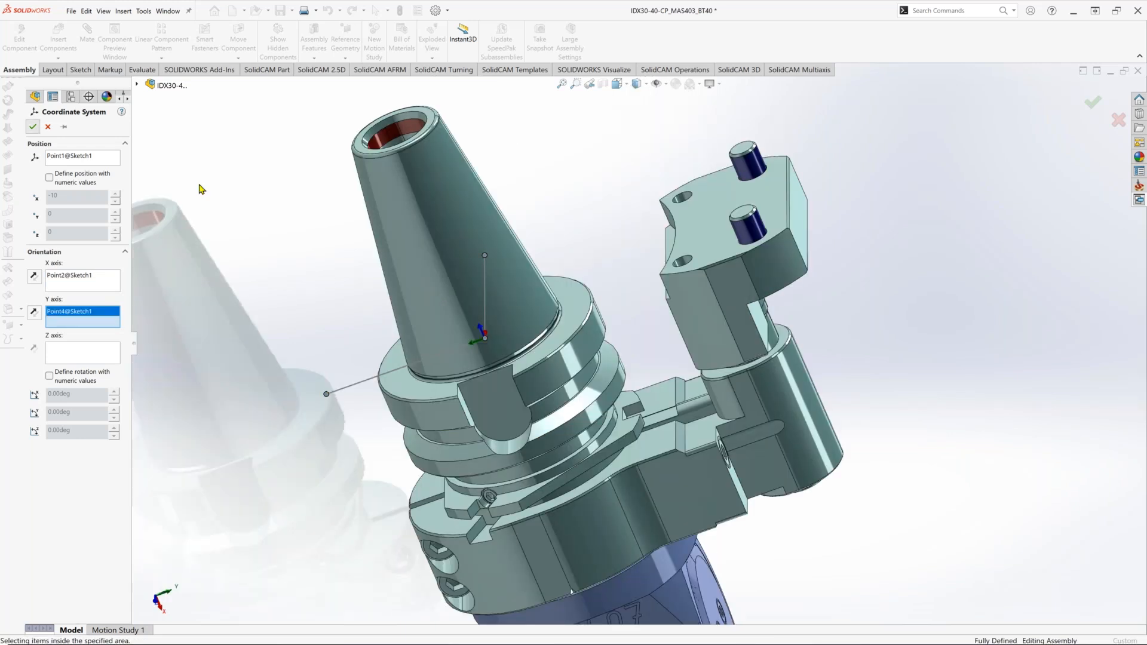
key("Return")
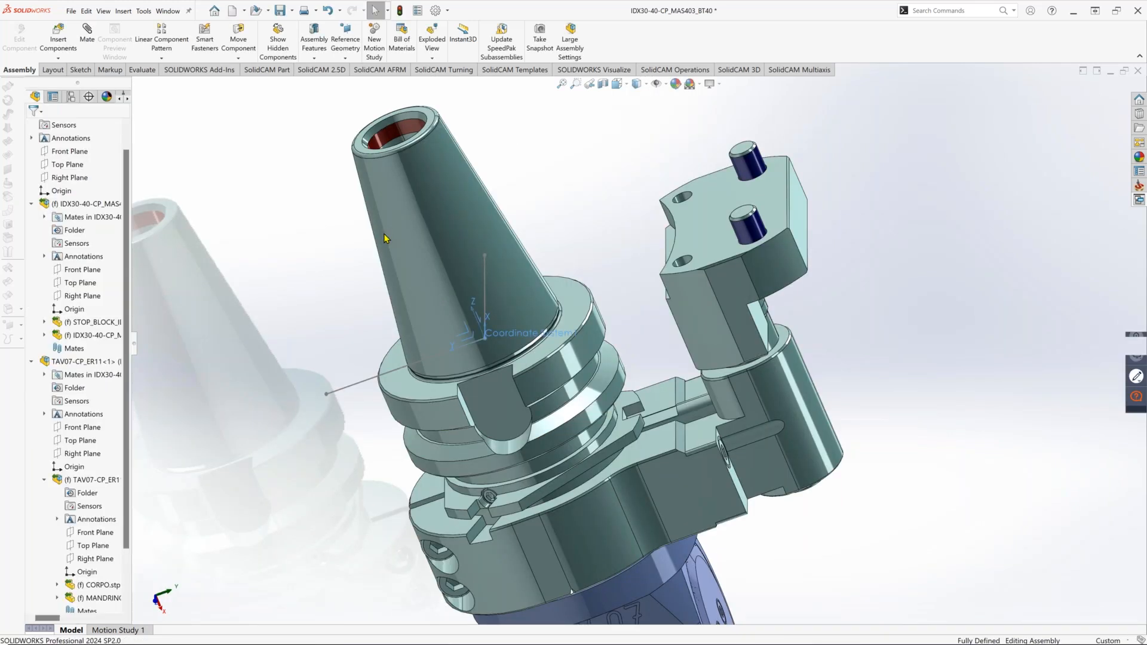
Edit the coordinate system and replace its X axis reference with the free end point of the vertical sketch line.
middle_click_drag(515, 337, 541, 338)
scroll(90, 478, "down", 1)
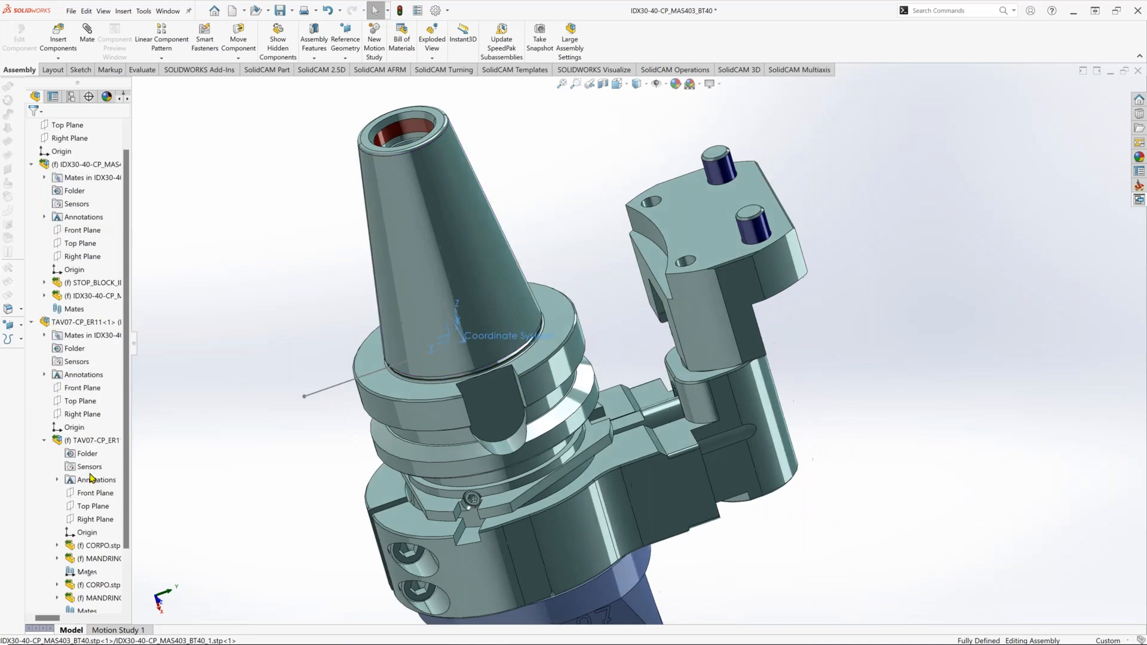
scroll(91, 479, "down", 1)
right_click(84, 598)
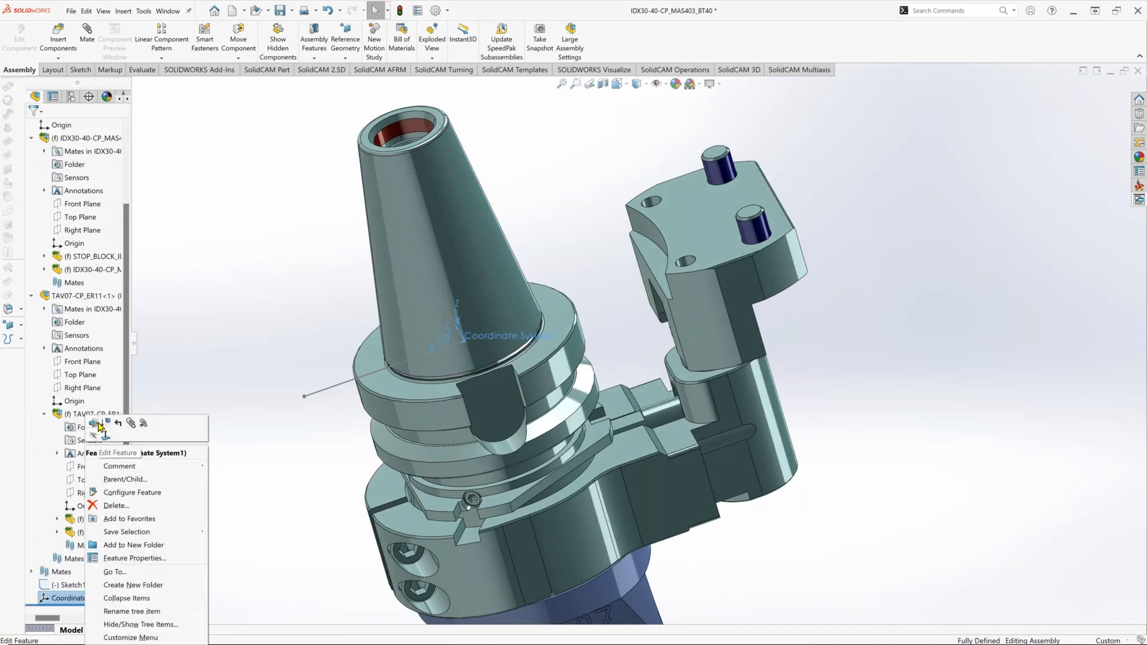
left_click(95, 424)
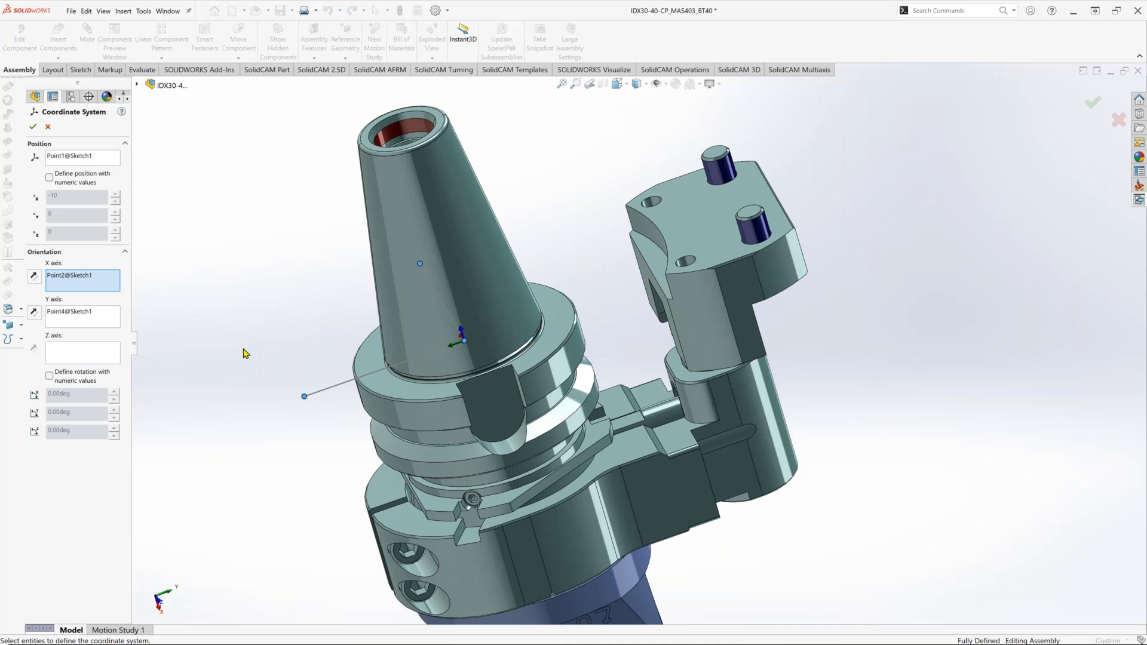
left_click(91, 277)
right_click(91, 279)
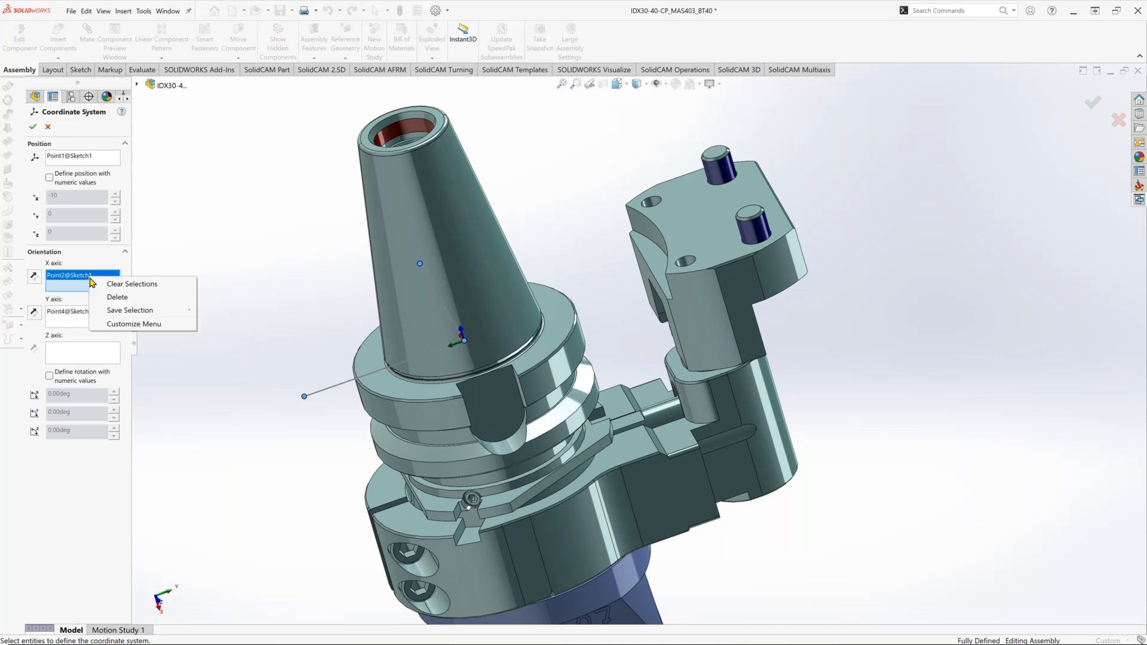
left_click(121, 285)
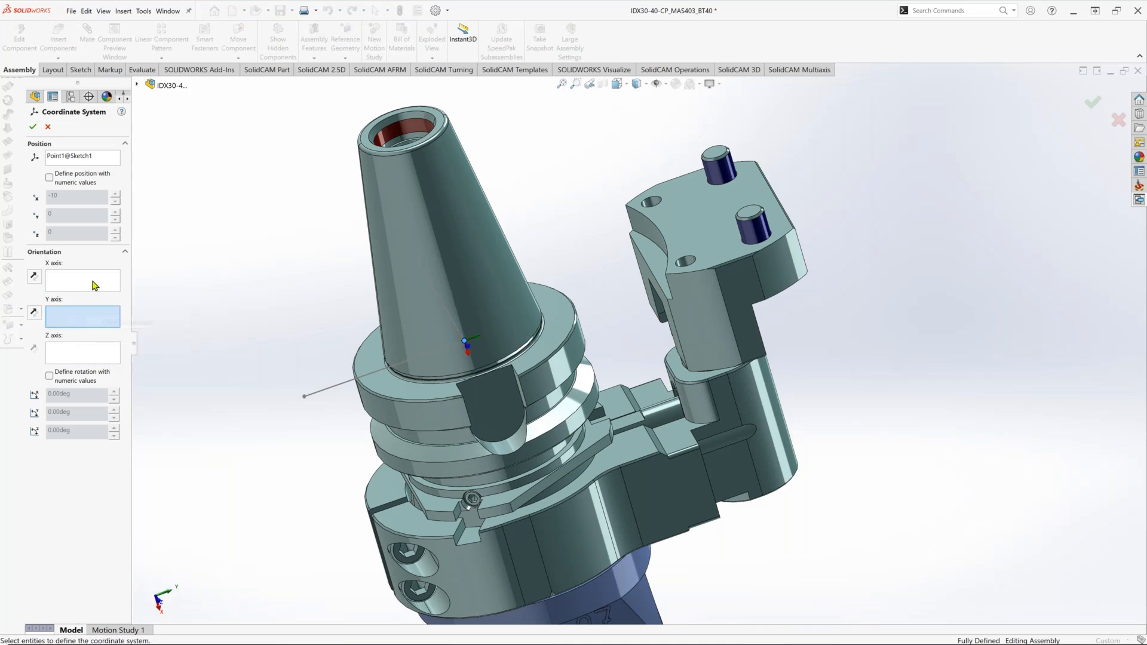
left_click(305, 398)
left_click(76, 316)
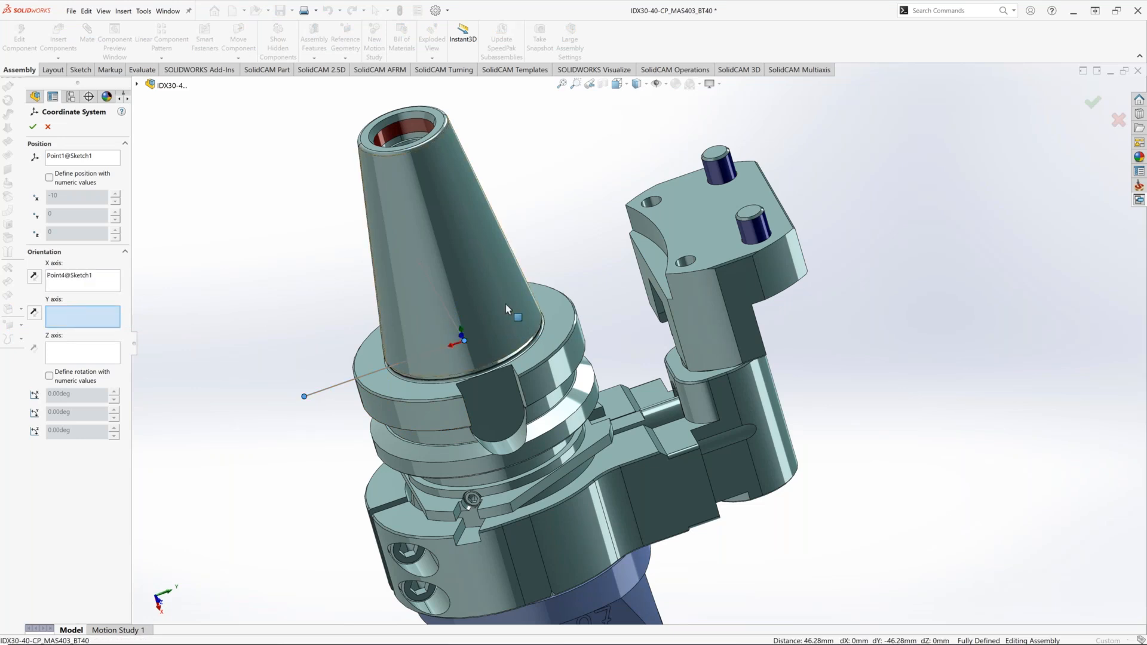
Set the coordinate system's Y axis along the horizontal sketch line, reverse the X axis direction and accept the changes.
middle_click_drag(513, 312, 592, 313)
left_click(256, 269)
scroll(255, 274, "up", 2)
mouse_move(249, 317)
middle_mouse_down()
mouse_move(269, 302)
mouse_move(300, 325)
mouse_move(268, 314)
middle_mouse_up()
left_click(34, 277)
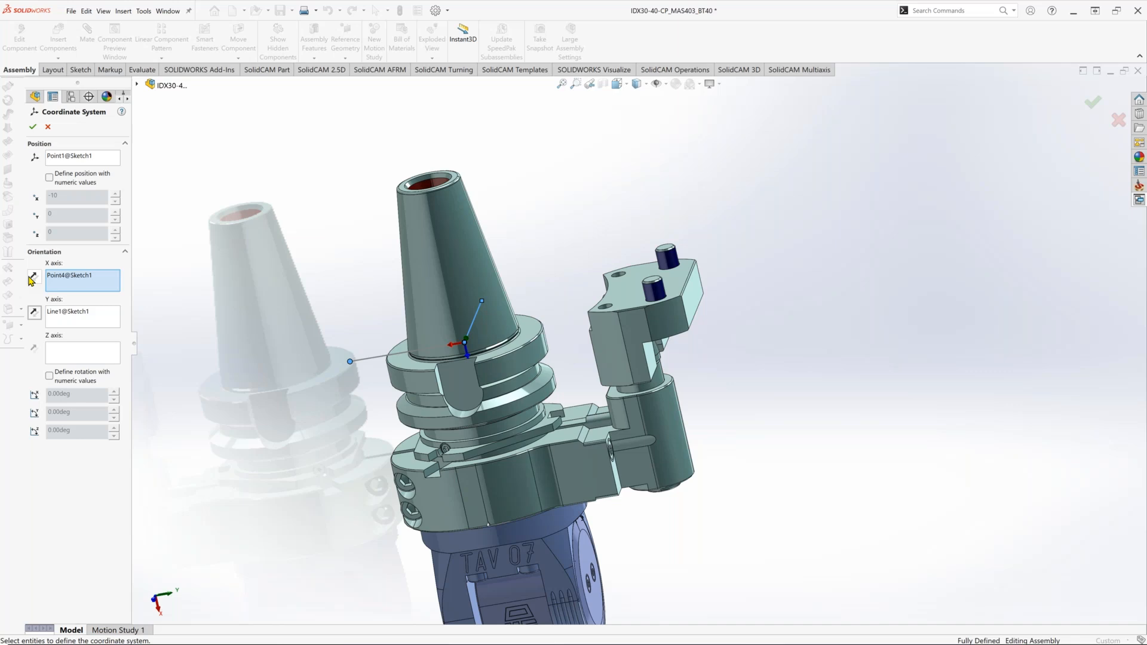
middle_click_drag(390, 295, 287, 245)
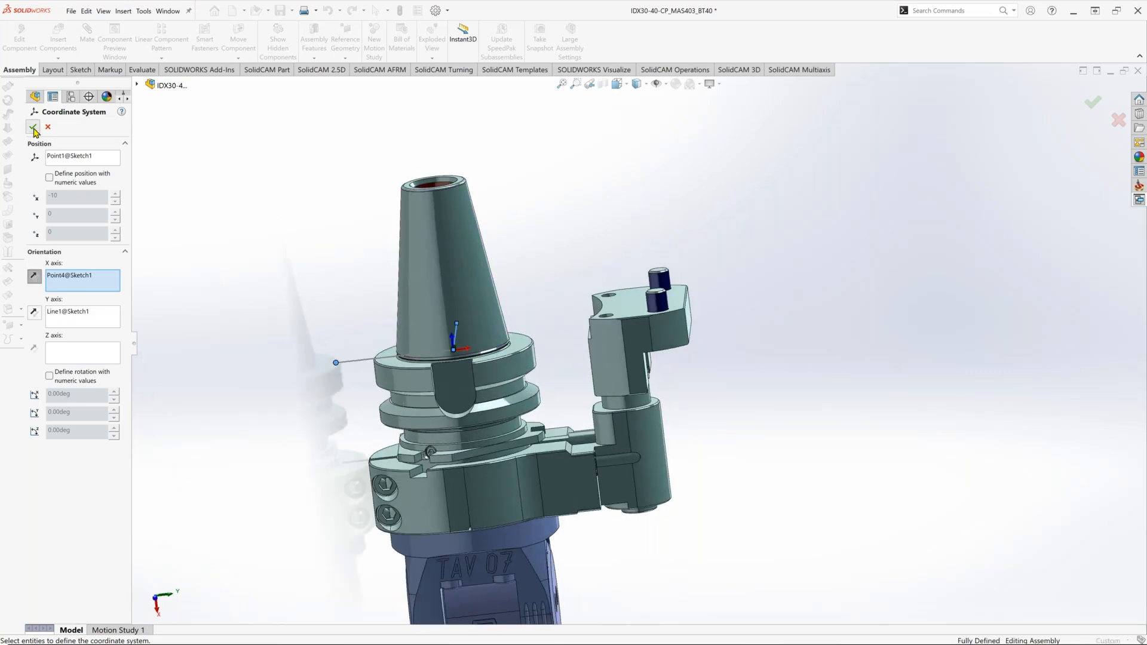
left_click(34, 127)
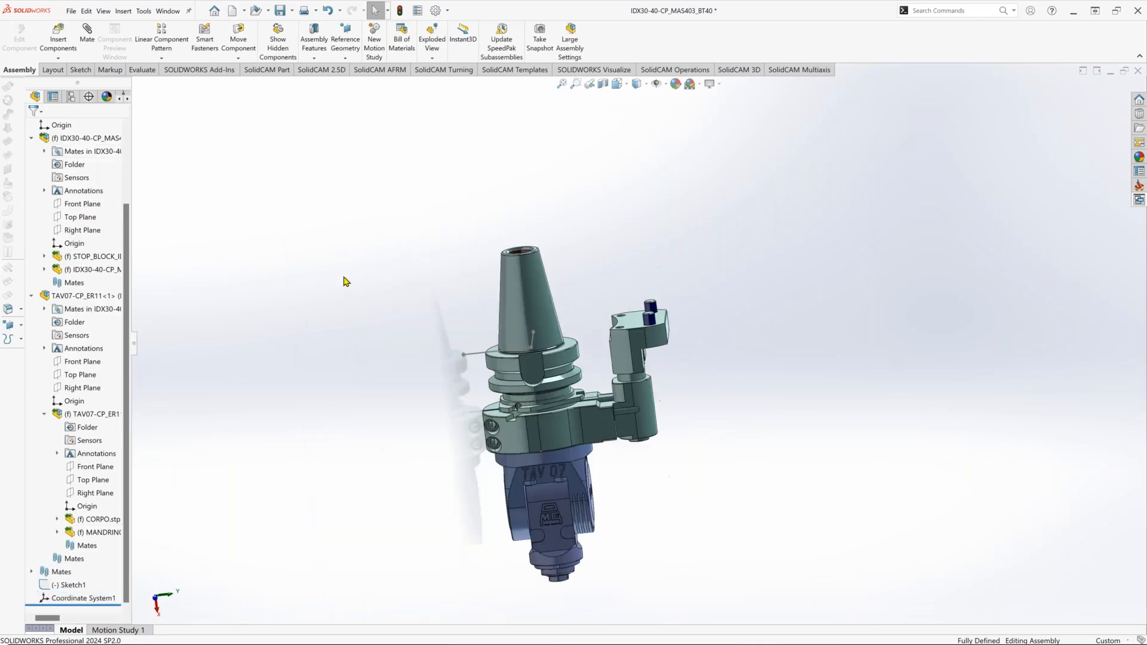
Hide the IDX30-40-CP_MAS403_BT40 holder component to expose the mating face of the TAV07 head.
scroll(647, 386, "down", 3)
right_click(651, 359)
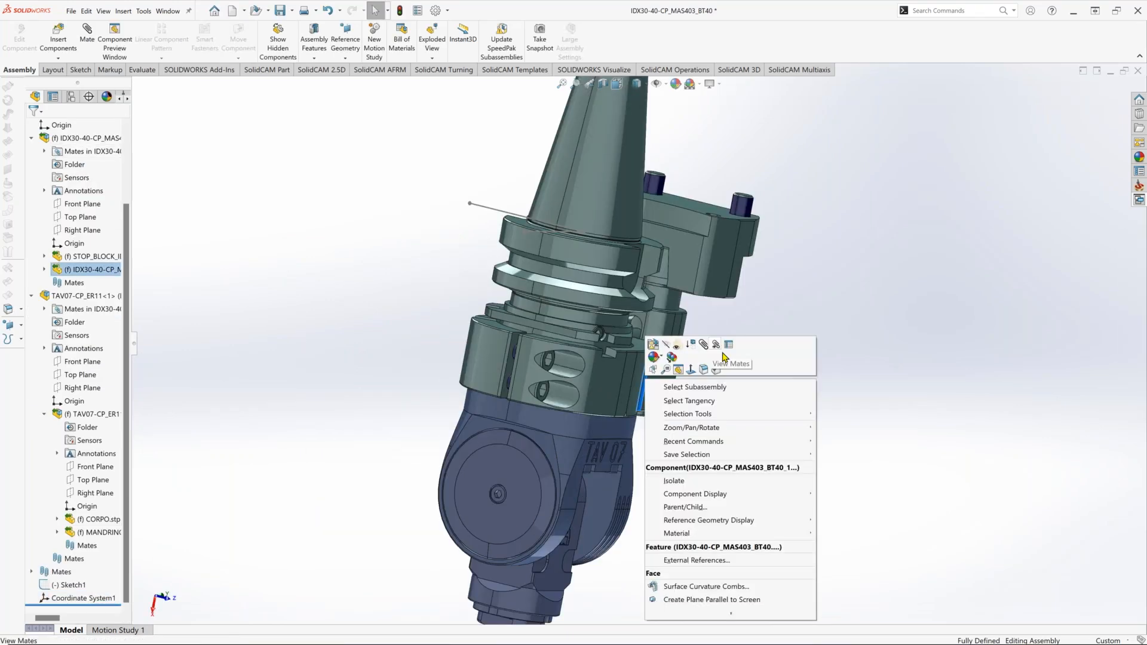
left_click(685, 359)
middle_click_drag(681, 365, 561, 401)
Start a sketch on the TAV07 head's circular mating face, convert both lines of the first sketch onto it, and finish the sketch.
left_click(561, 401)
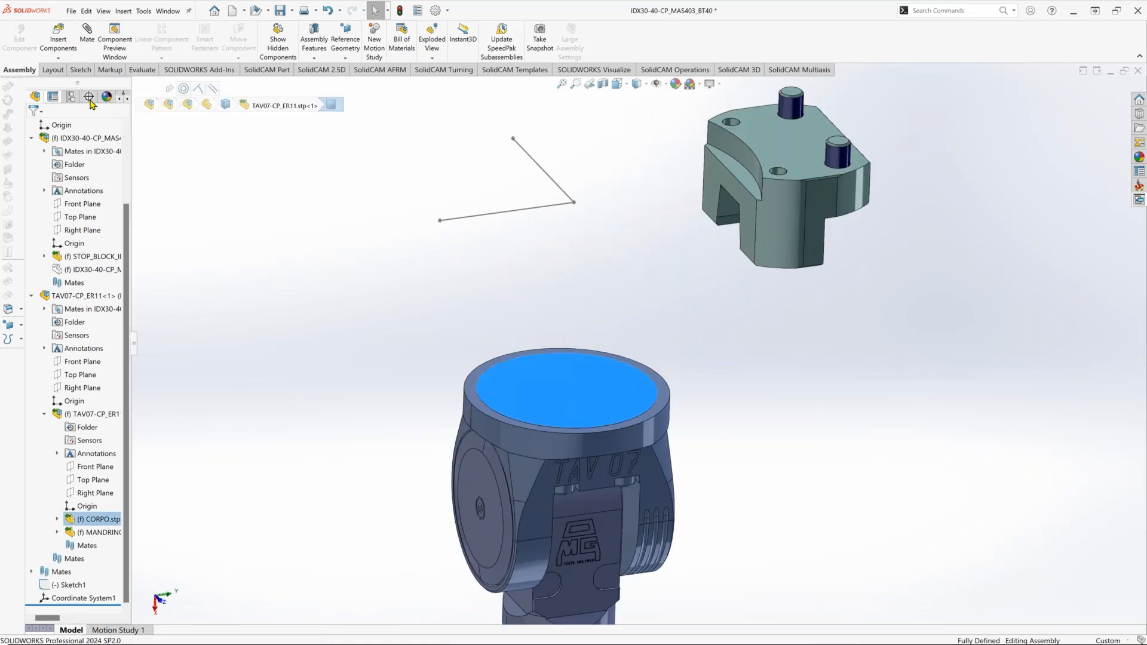
left_click(81, 70)
left_click(11, 36)
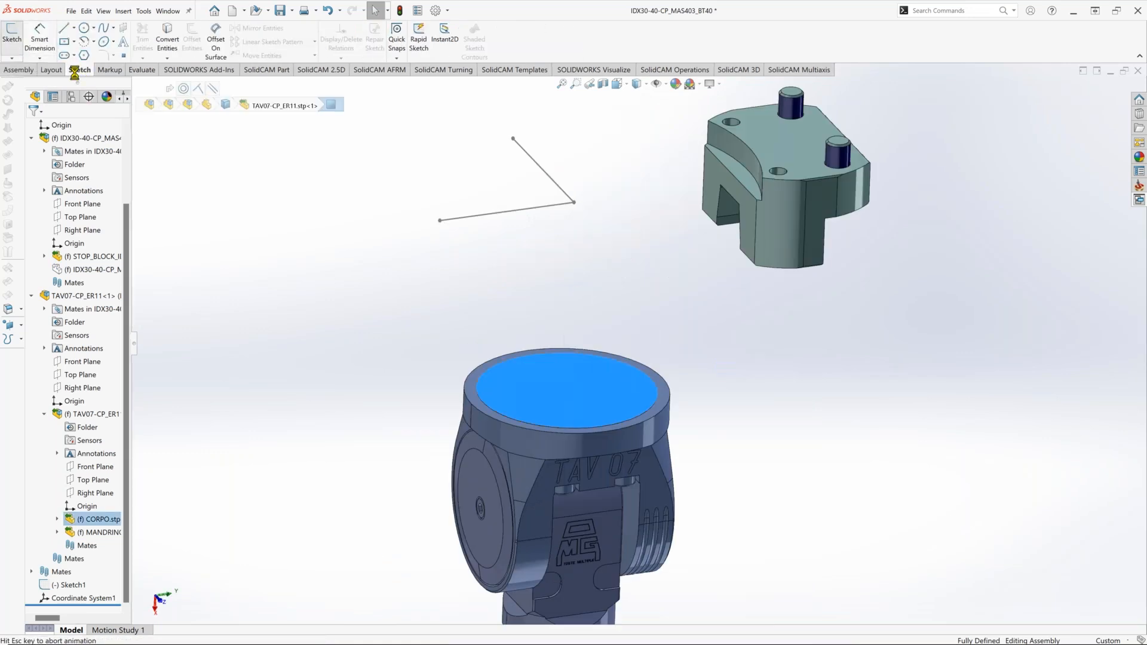
mouse_move(418, 179)
middle_mouse_down()
mouse_move(430, 269)
mouse_move(417, 405)
middle_mouse_up()
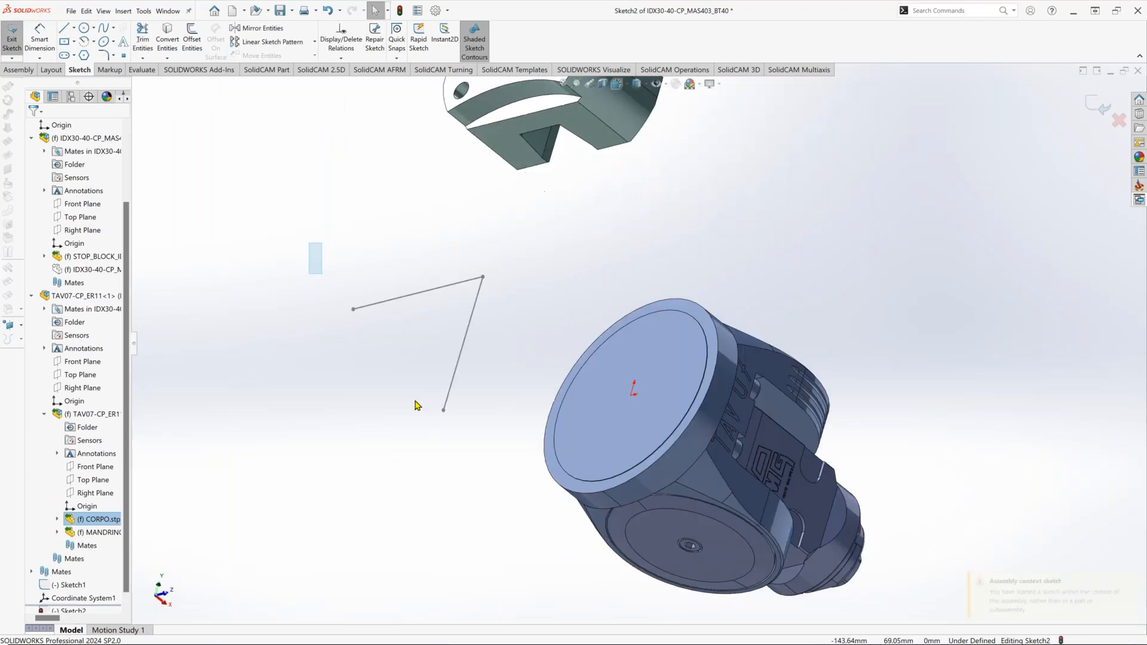
left_click(469, 333)
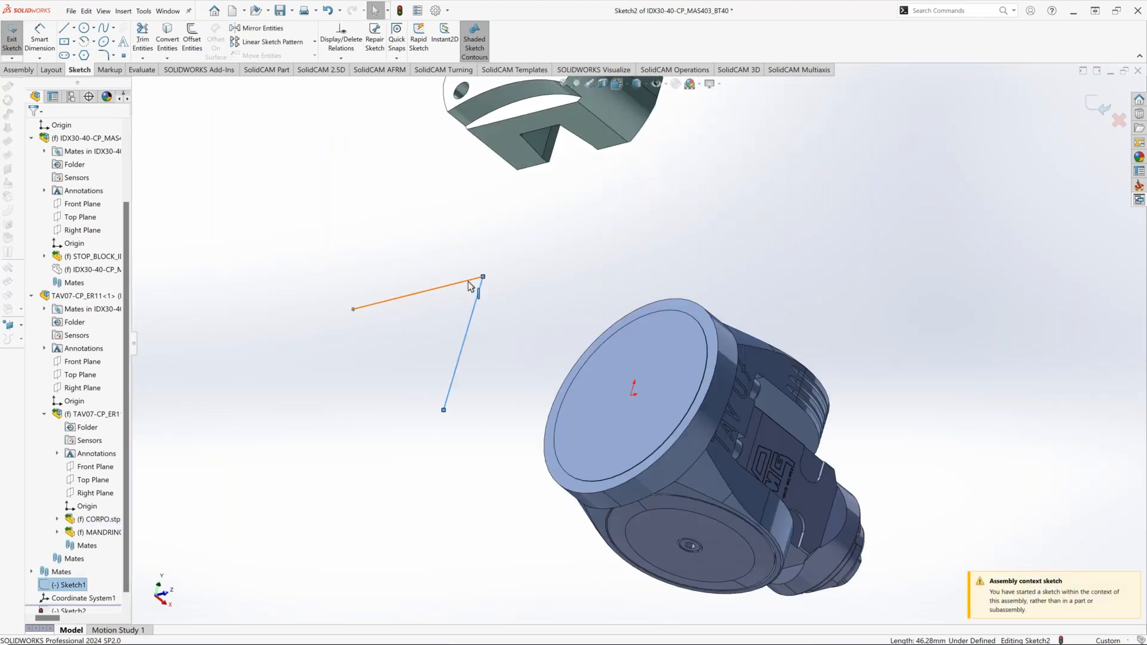
left_click(167, 41)
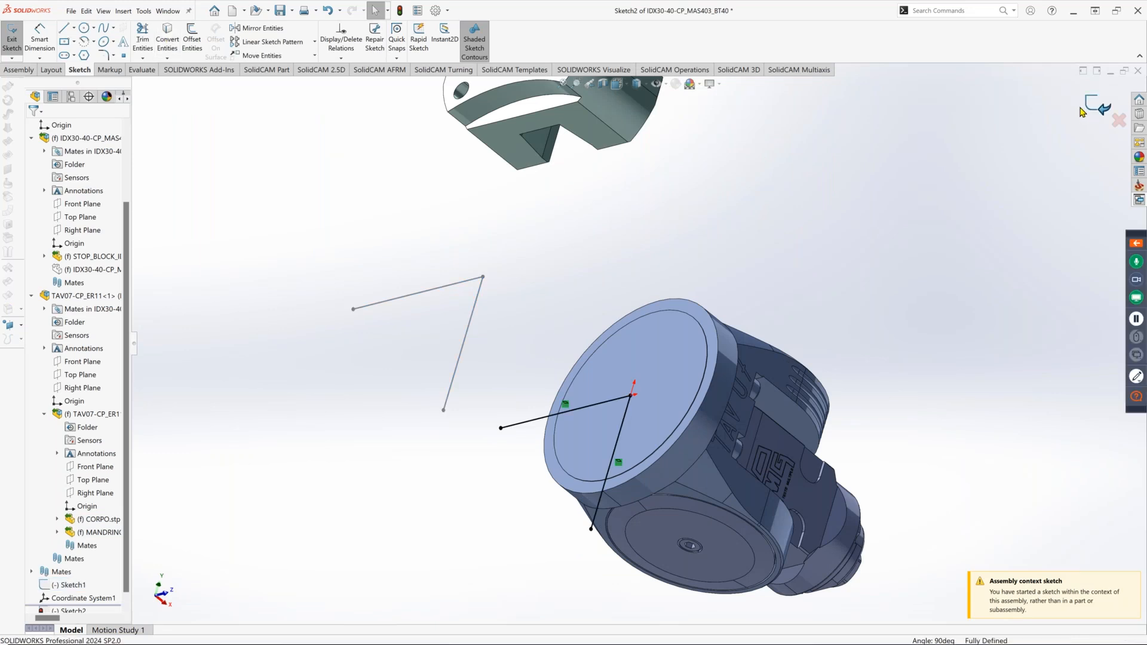
left_click(1098, 107)
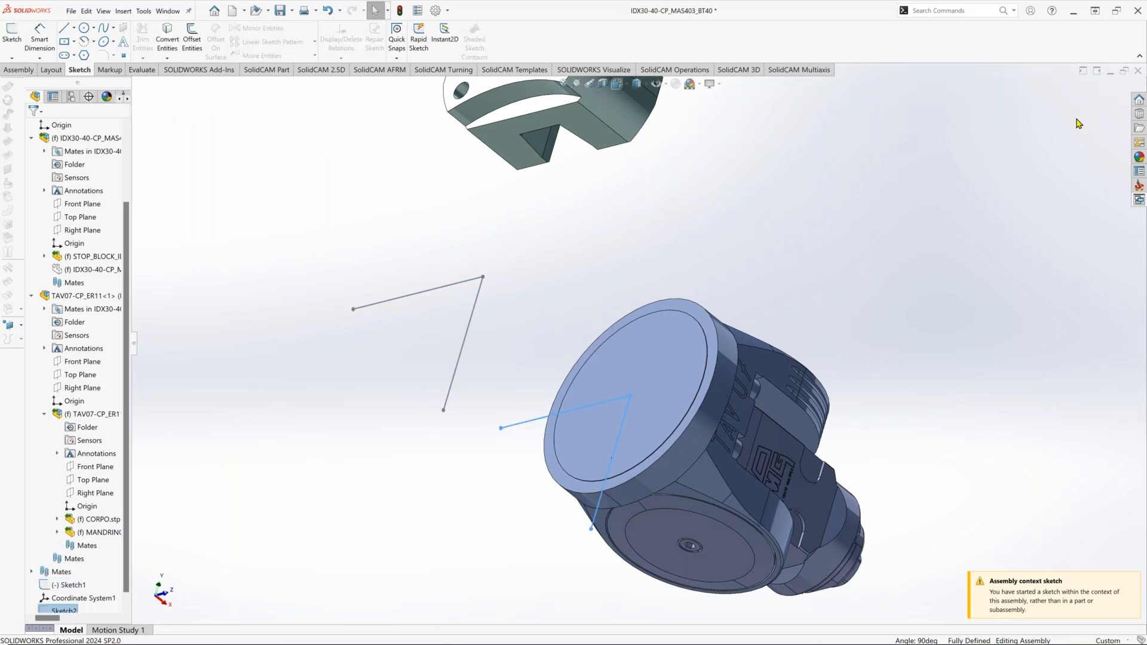
Start a coordinate system at the converted lines' shared corner, with its Y axis towards the free end point of the horizontal line.
left_click(27, 73)
left_click(346, 58)
left_click(383, 95)
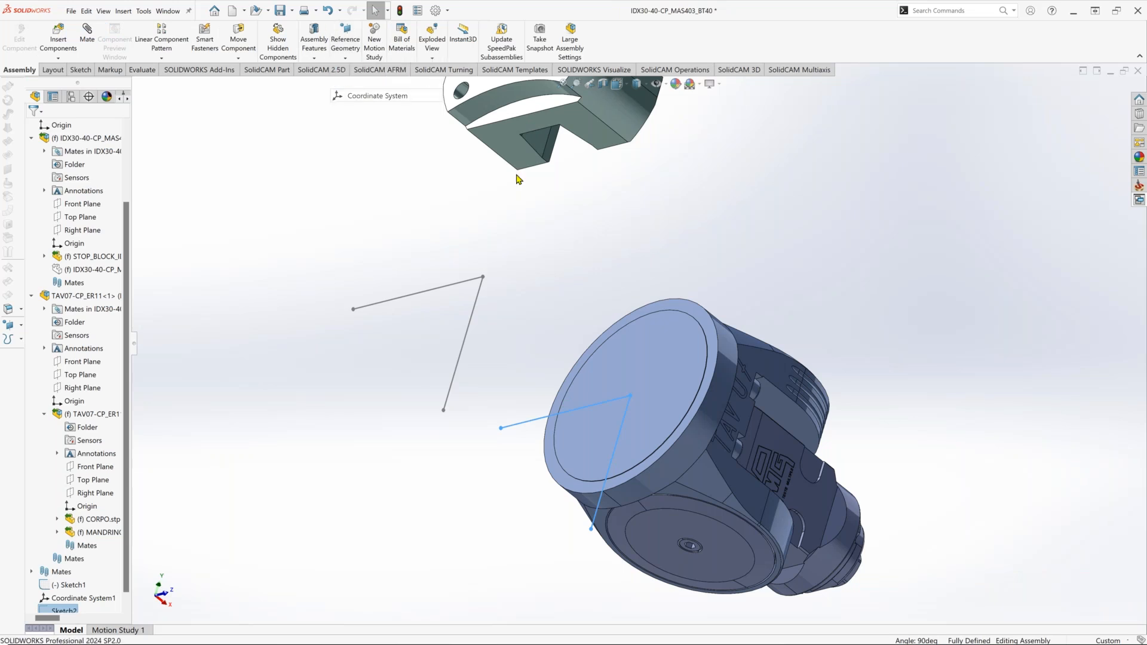
left_click(591, 530)
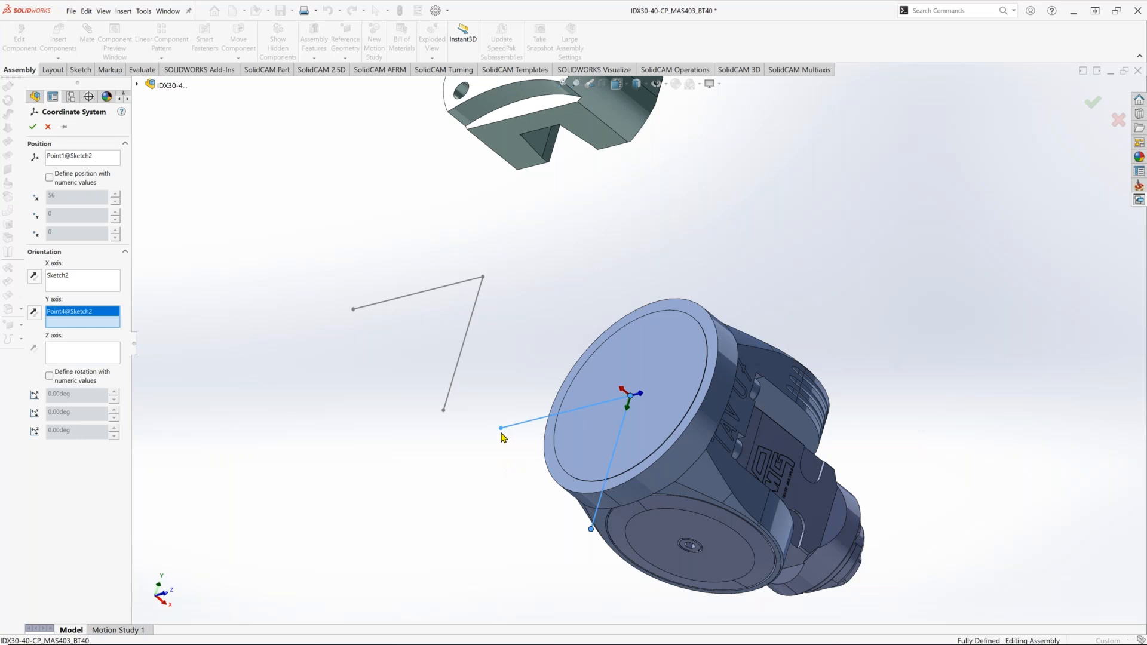
left_click(78, 282)
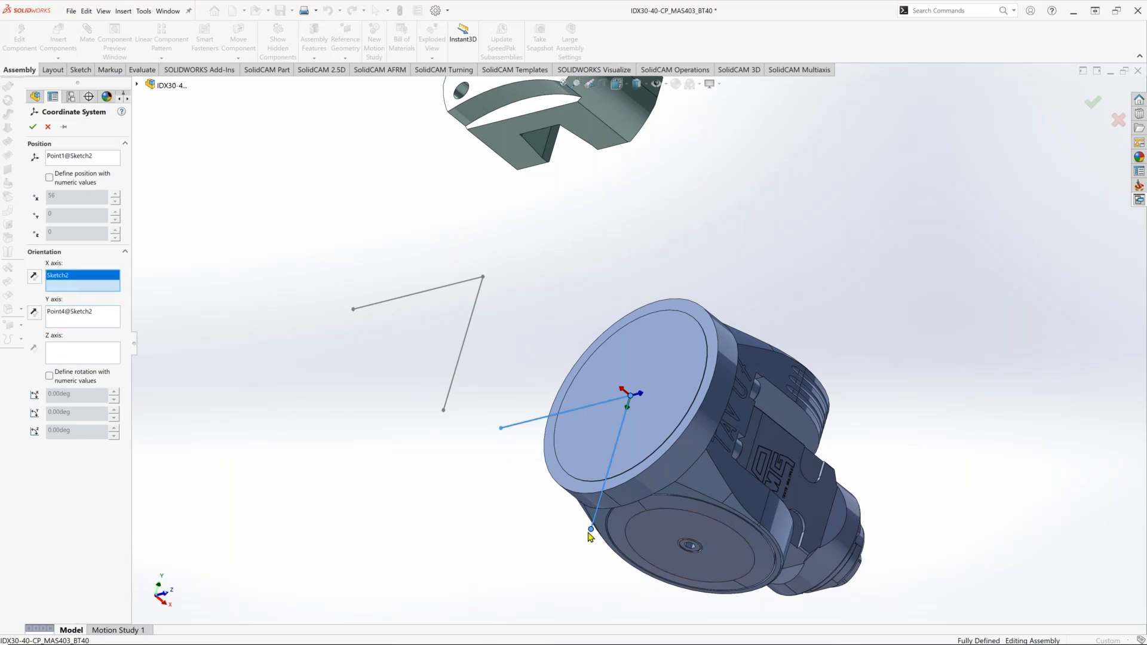
left_click(591, 530)
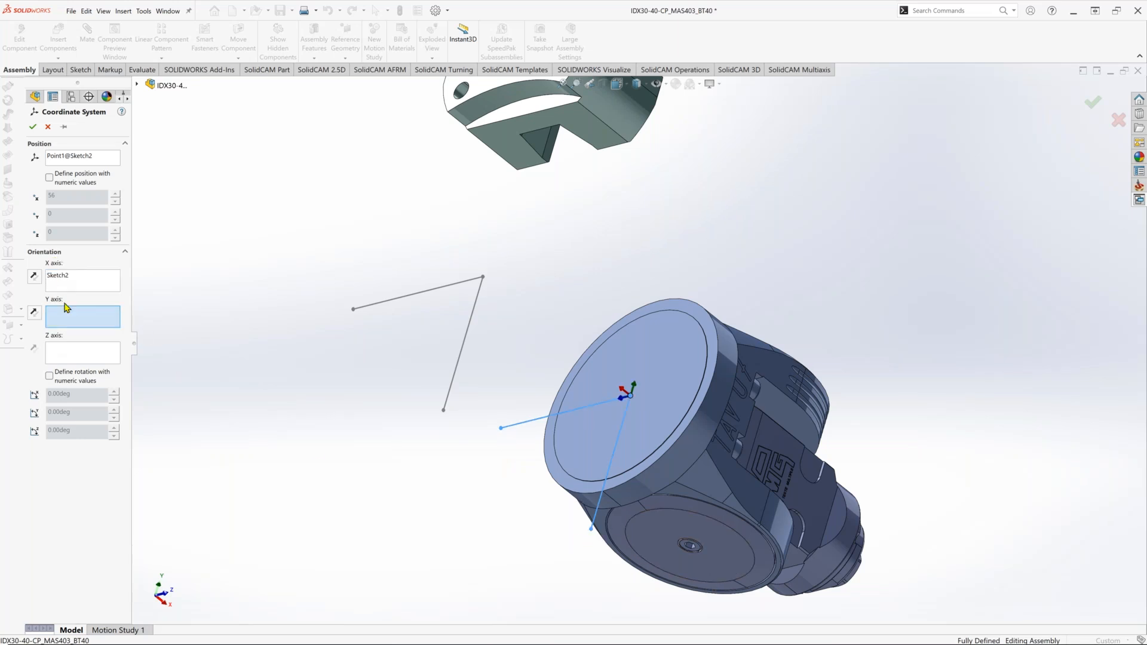
left_click(502, 428)
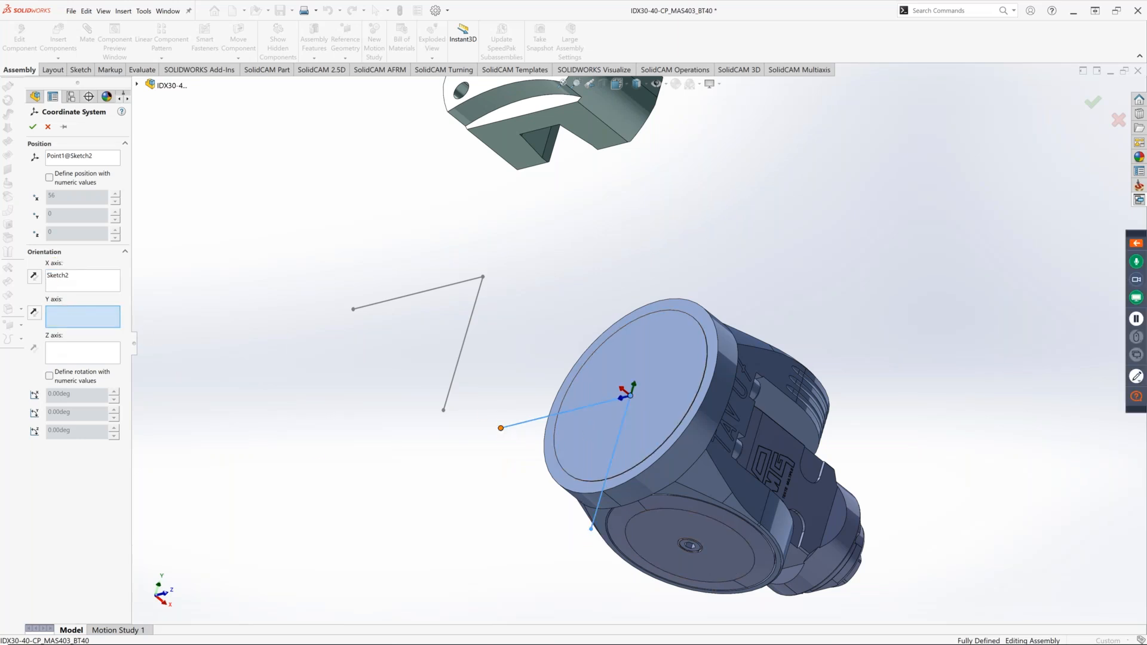
Replace the X axis reference with the free end point of the converted vertical line, reverse the X direction and accept the coordinate system.
left_click(67, 281)
right_click(67, 281)
left_click(88, 290)
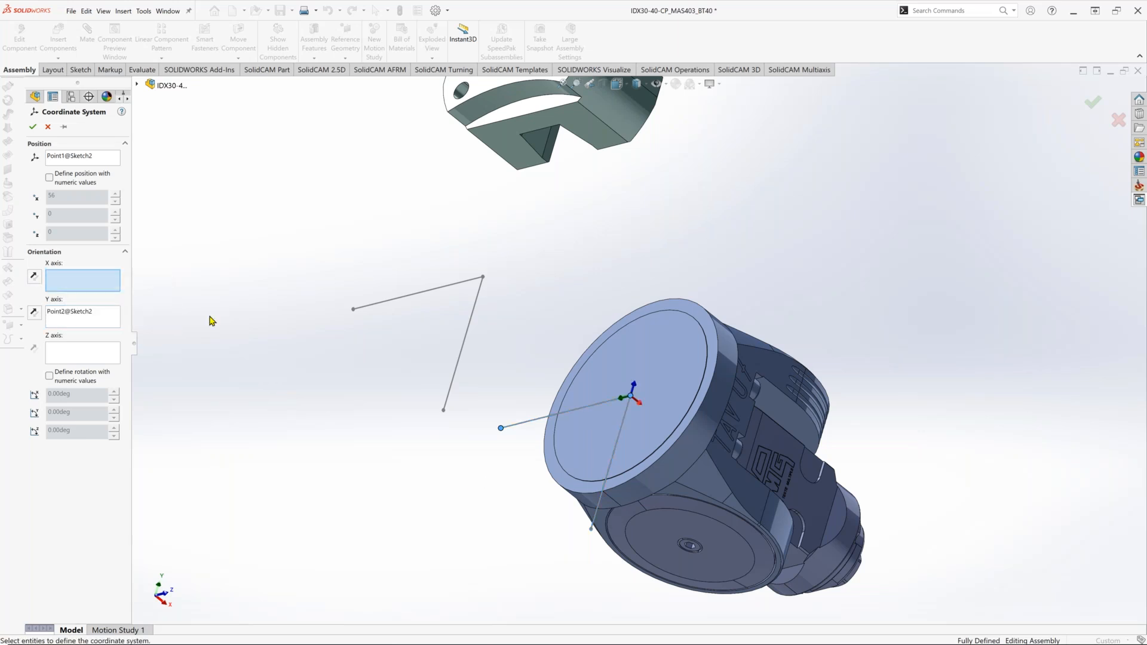
left_click(591, 529)
middle_click_drag(591, 529, 555, 370)
middle_click_drag(544, 420, 592, 353)
left_click(35, 276)
middle_click_drag(515, 333, 478, 263)
key("Return")
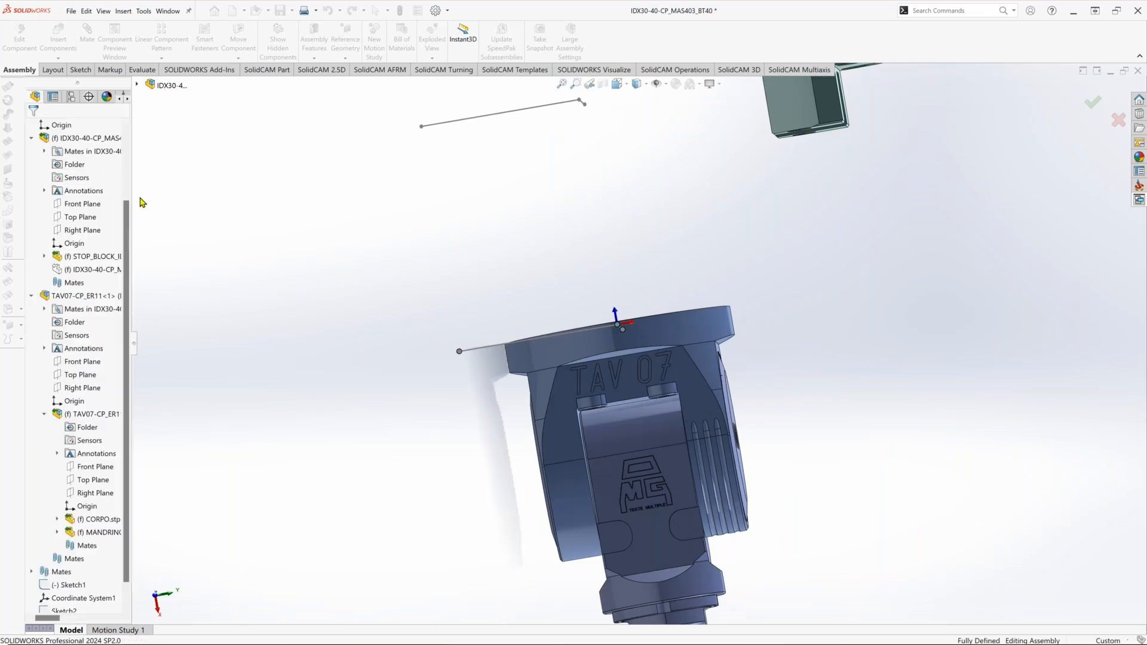
Hide the CORPO body of the TAV07 head to expose the MANDRINO spindle unit.
middle_click_drag(453, 284, 647, 475)
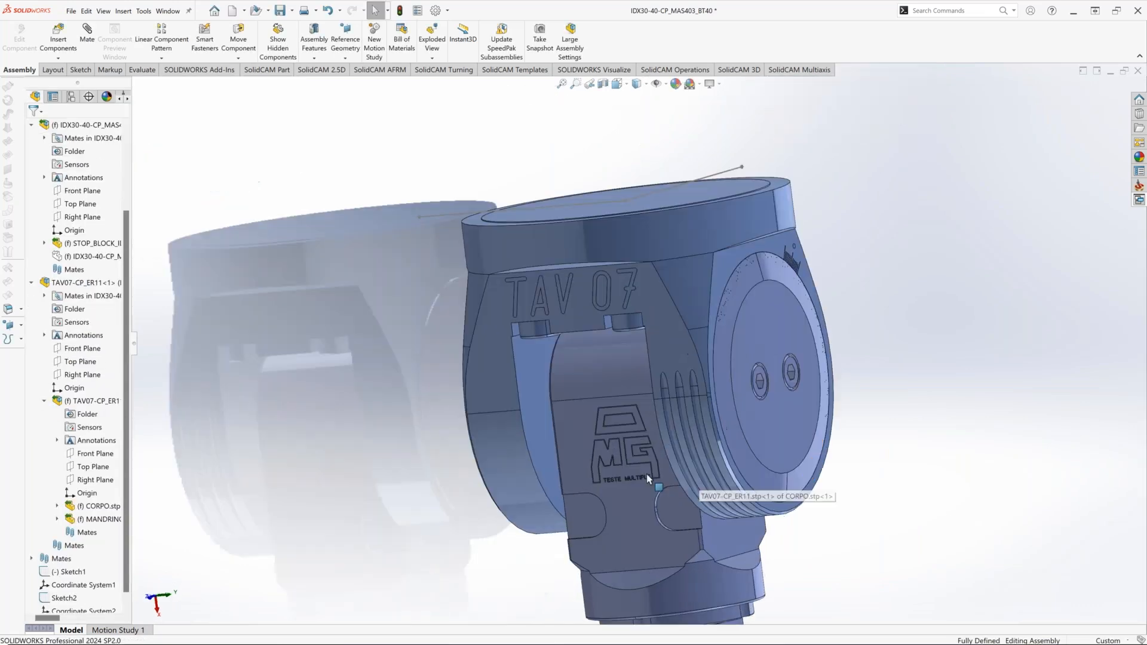
left_click(741, 339)
middle_click_drag(741, 339, 628, 418)
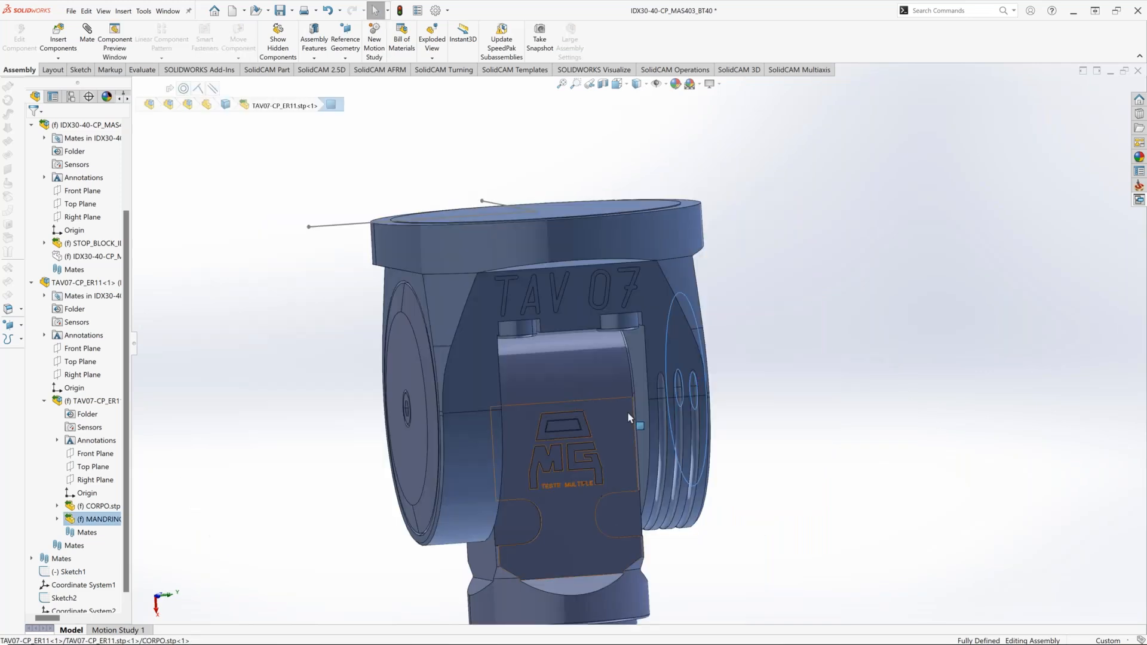
right_click(691, 323)
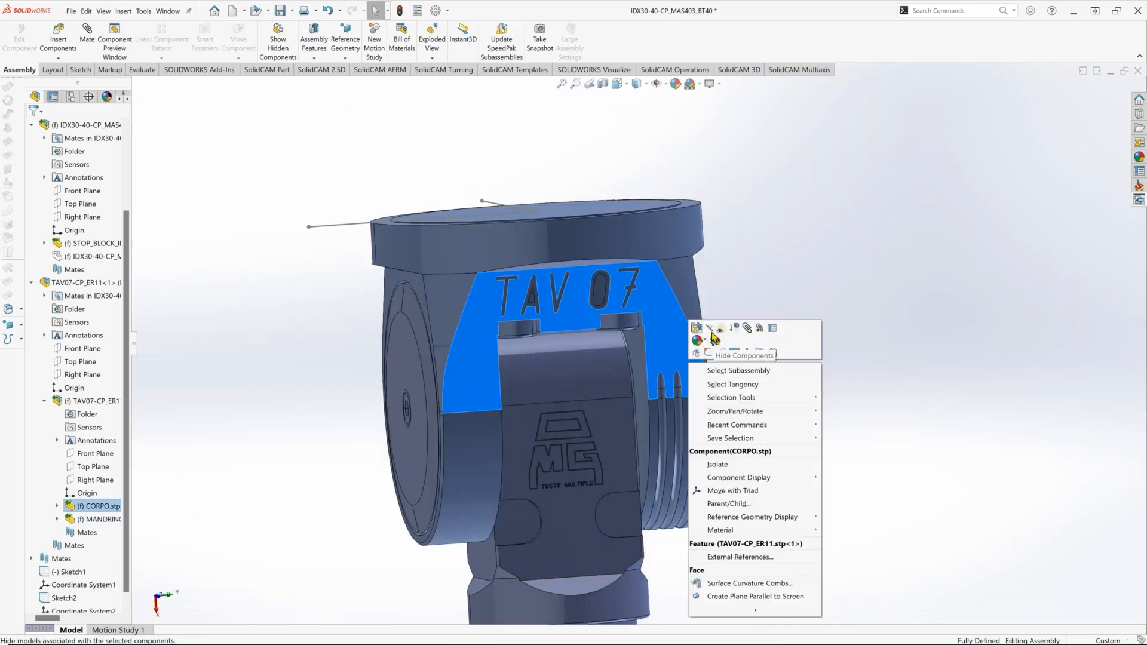
left_click(712, 337)
middle_click_drag(688, 389, 650, 404)
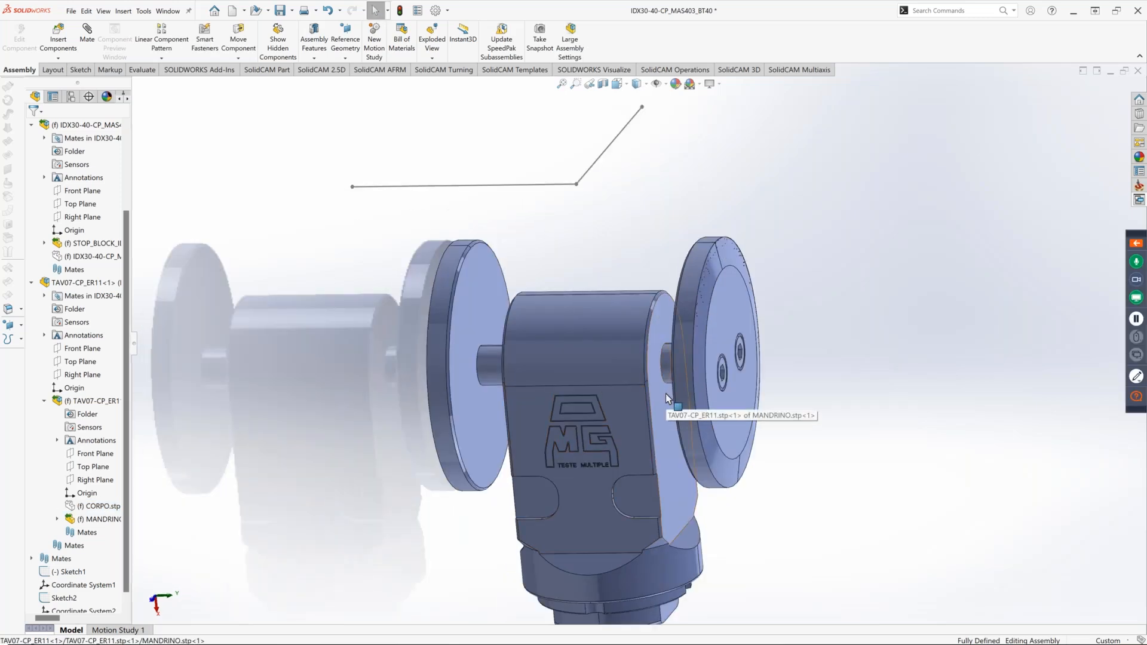
Check the position of the corner point where MANDRINO's rounded end meets its flat logo face, and its adjoining edge.
left_click(666, 393)
key("Escape")
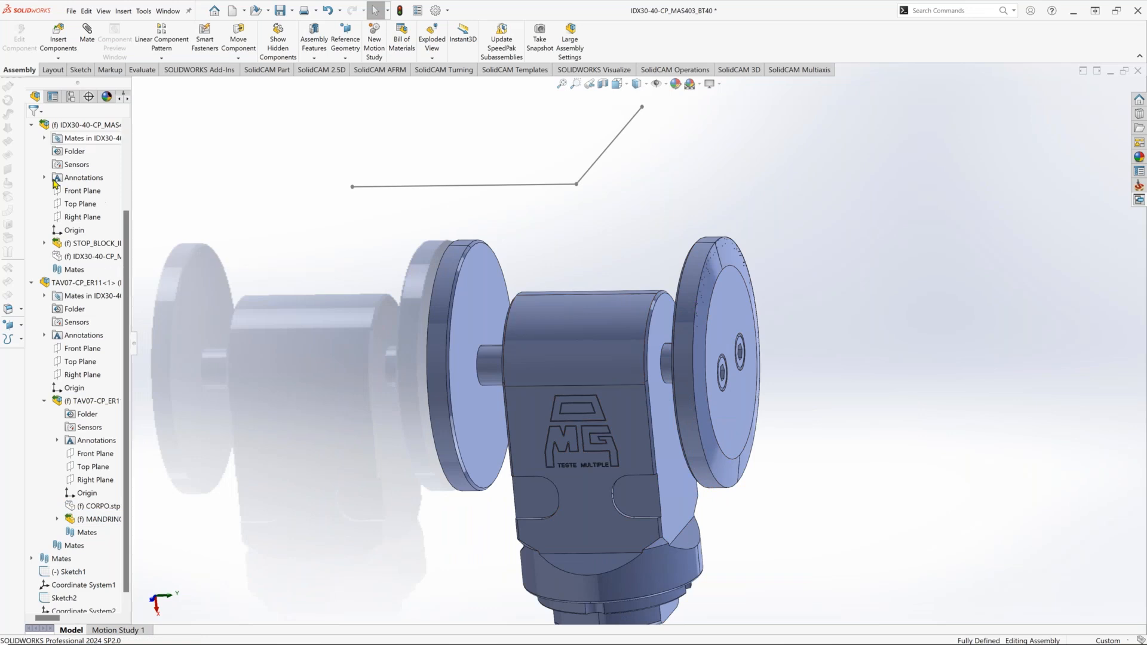
scroll(67, 195, "up", 1)
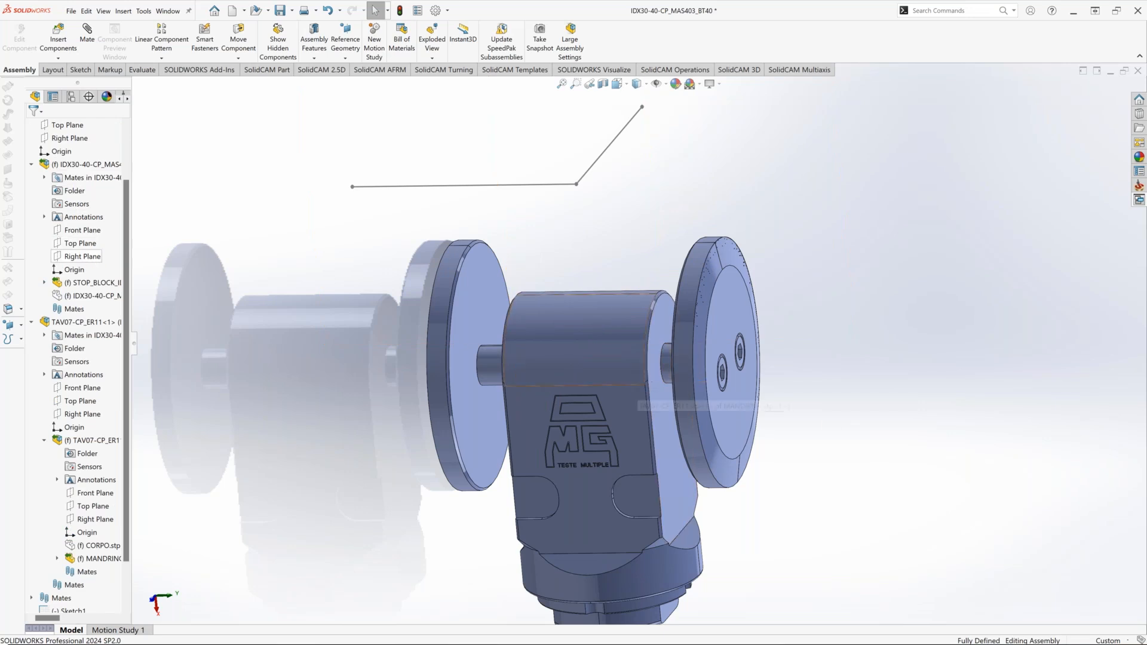
left_click(644, 388)
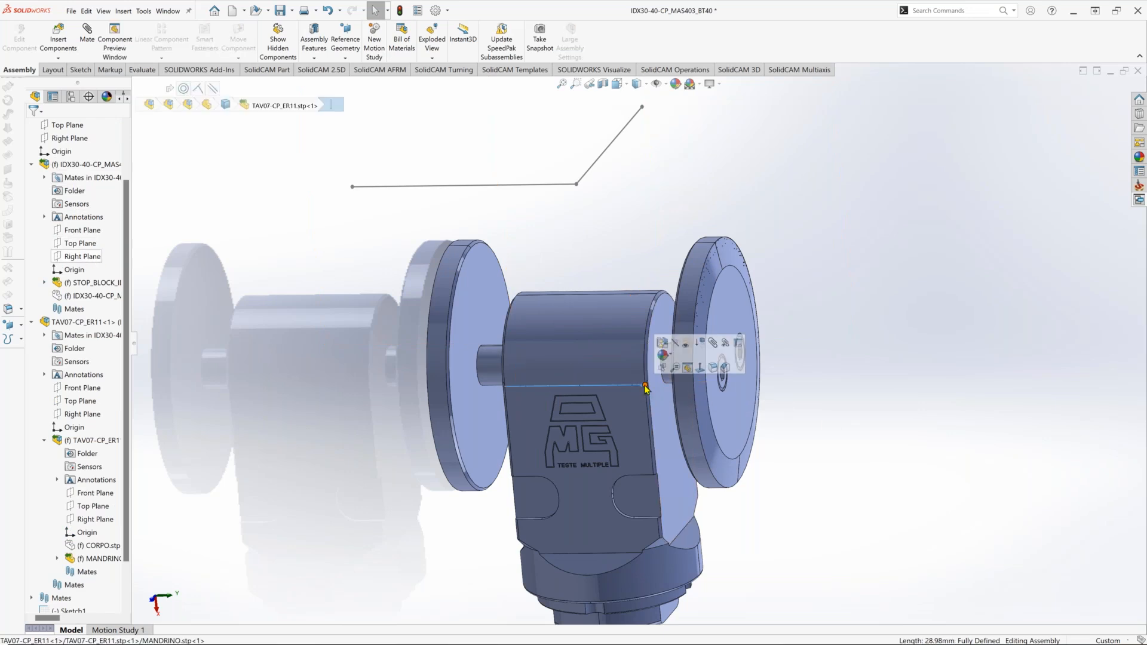
middle_click_drag(644, 389, 1014, 492)
middle_click_drag(771, 388, 665, 362)
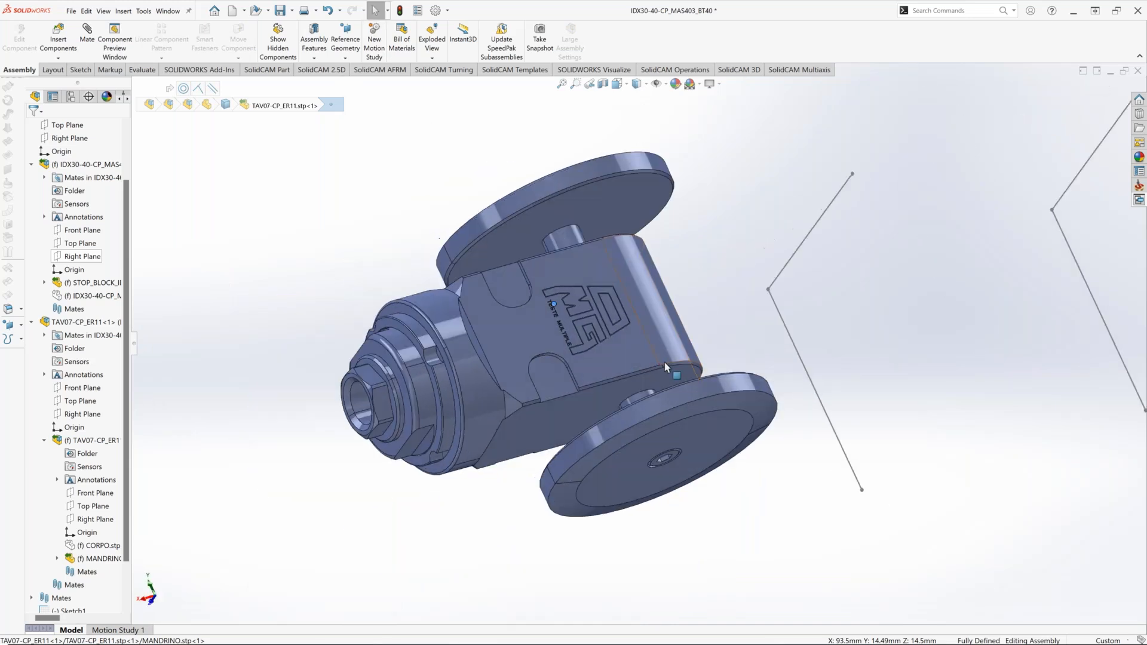
left_click(660, 367)
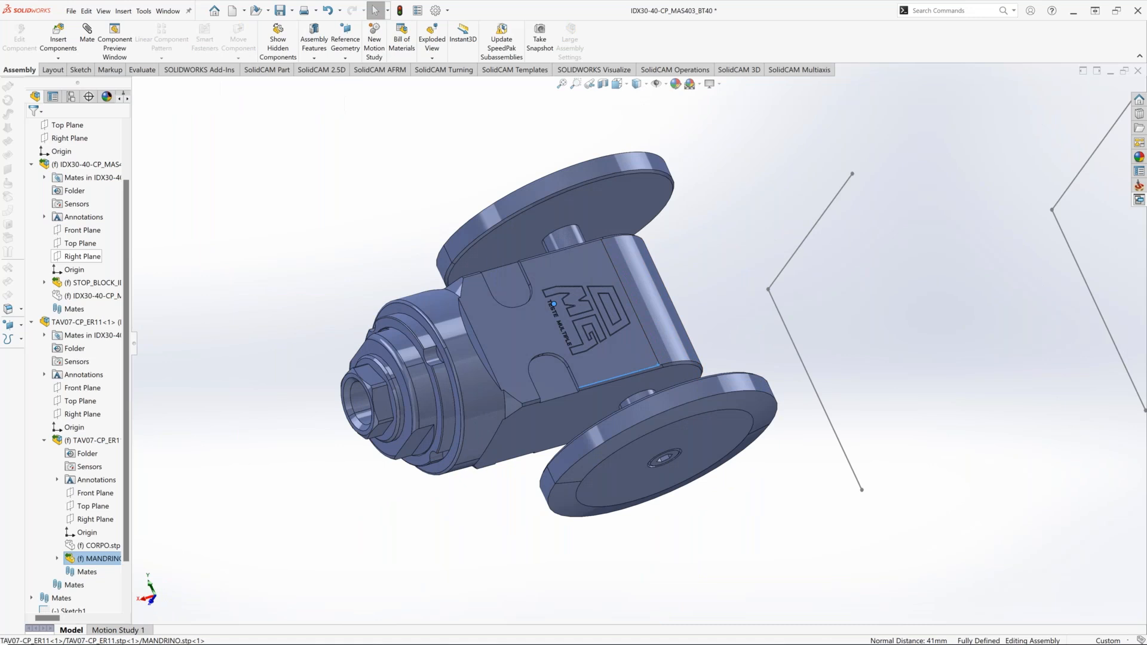
middle_click_drag(707, 336, 672, 329)
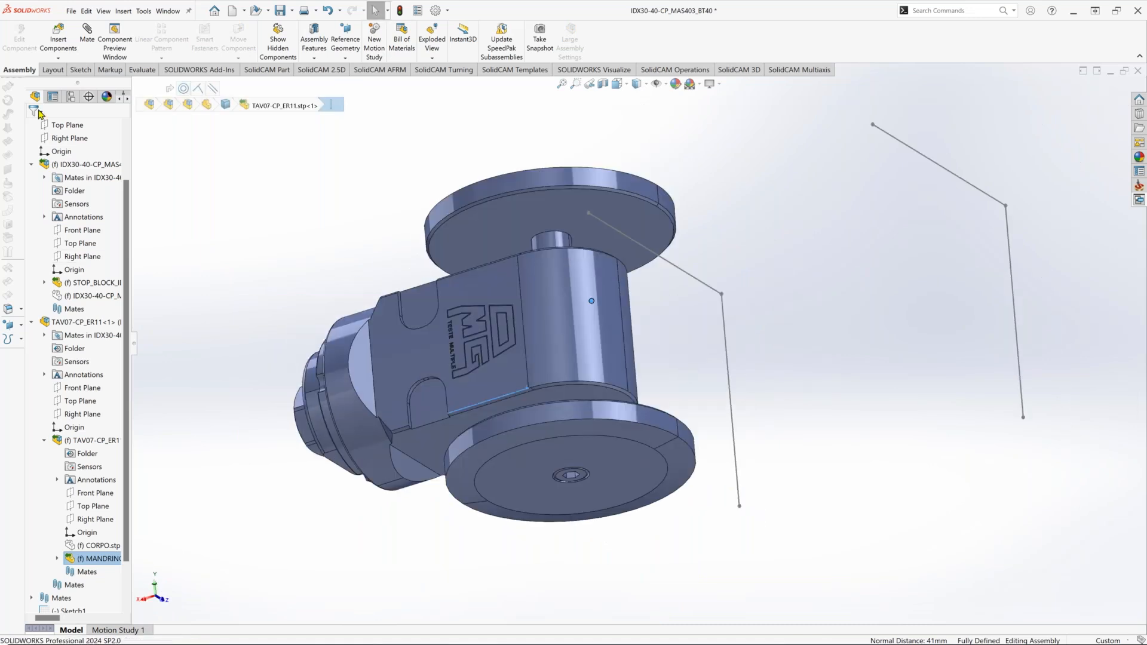
Create a reference plane from the assembly's Right Plane through the corner point where MANDRINO's rounded end meets its flat logo face.
scroll(48, 150, "up", 2)
left_click(67, 208)
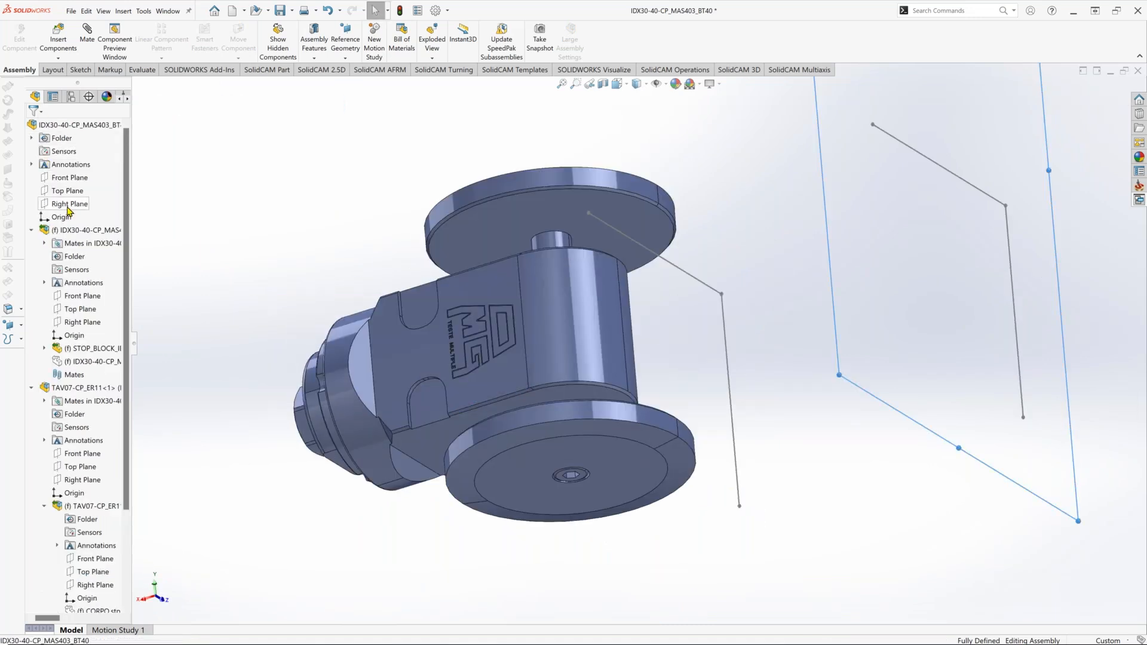
left_click(345, 57)
left_click(357, 73)
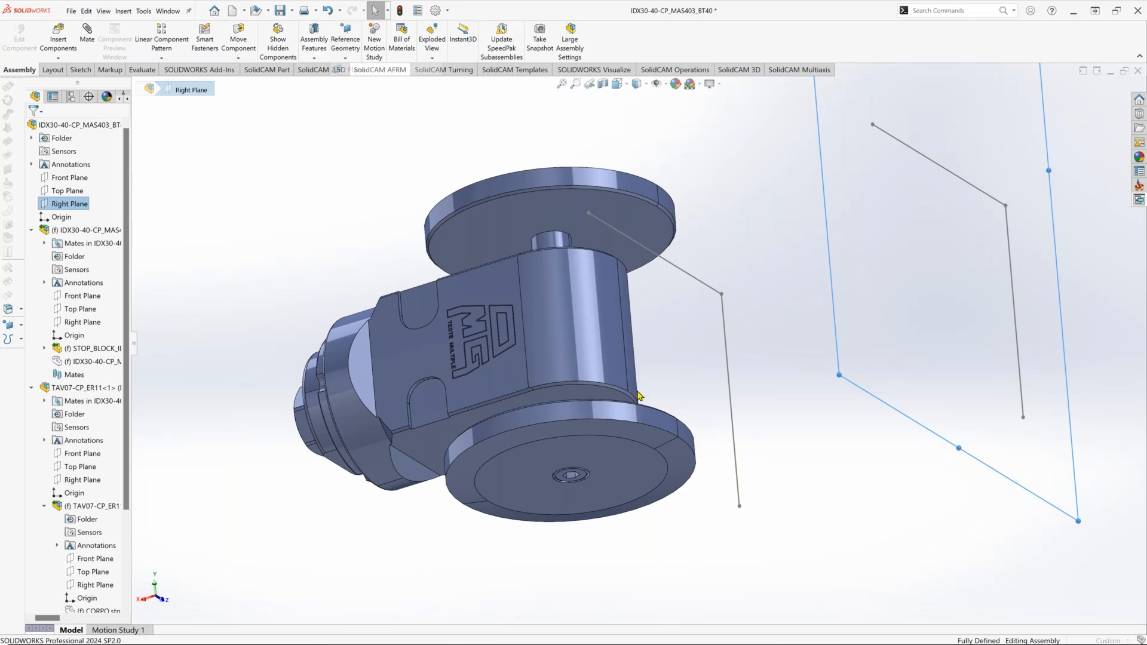
left_click(513, 392)
mouse_move(513, 392)
middle_mouse_down()
mouse_move(611, 429)
mouse_move(735, 407)
mouse_move(577, 372)
mouse_move(676, 341)
middle_mouse_up()
left_click(35, 132)
Start a sketch on the new reference plane, convert the two lines of the first sketch onto it, and finish the sketch.
left_click(81, 70)
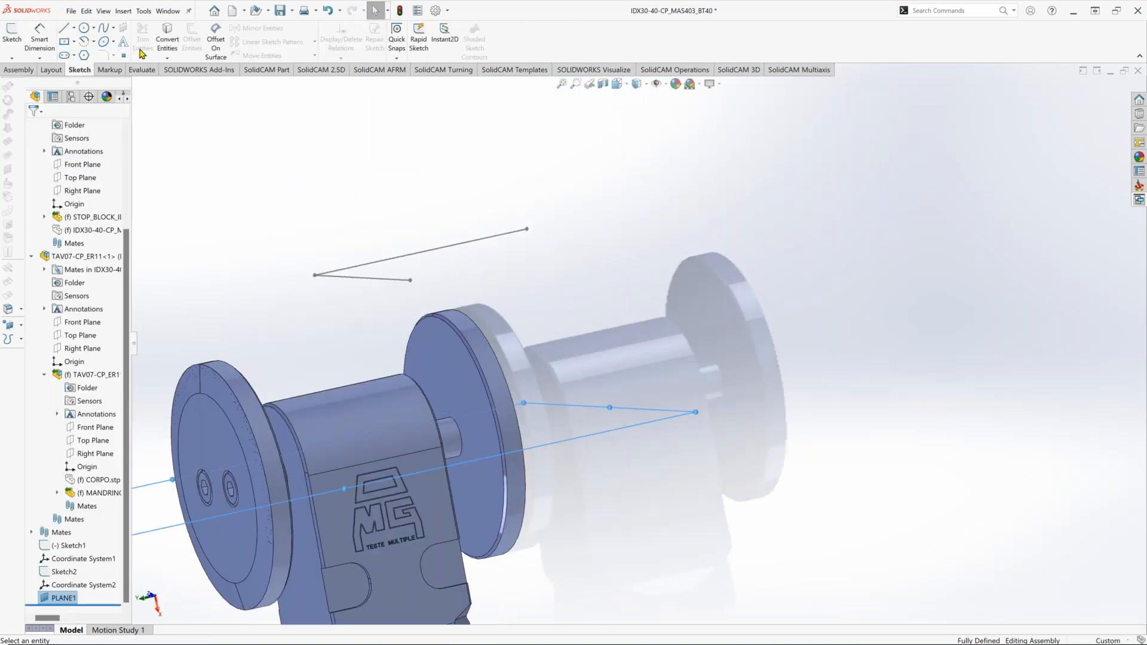
left_click(64, 30)
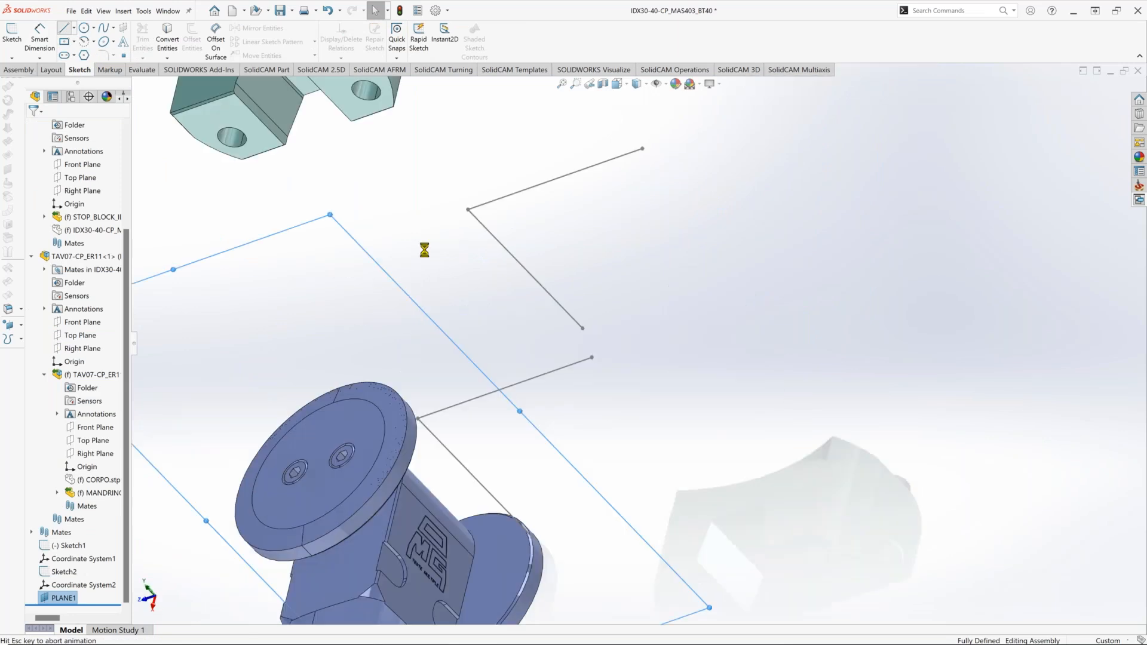
key("Escape")
left_click(600, 540)
left_click(761, 426, "ctrl")
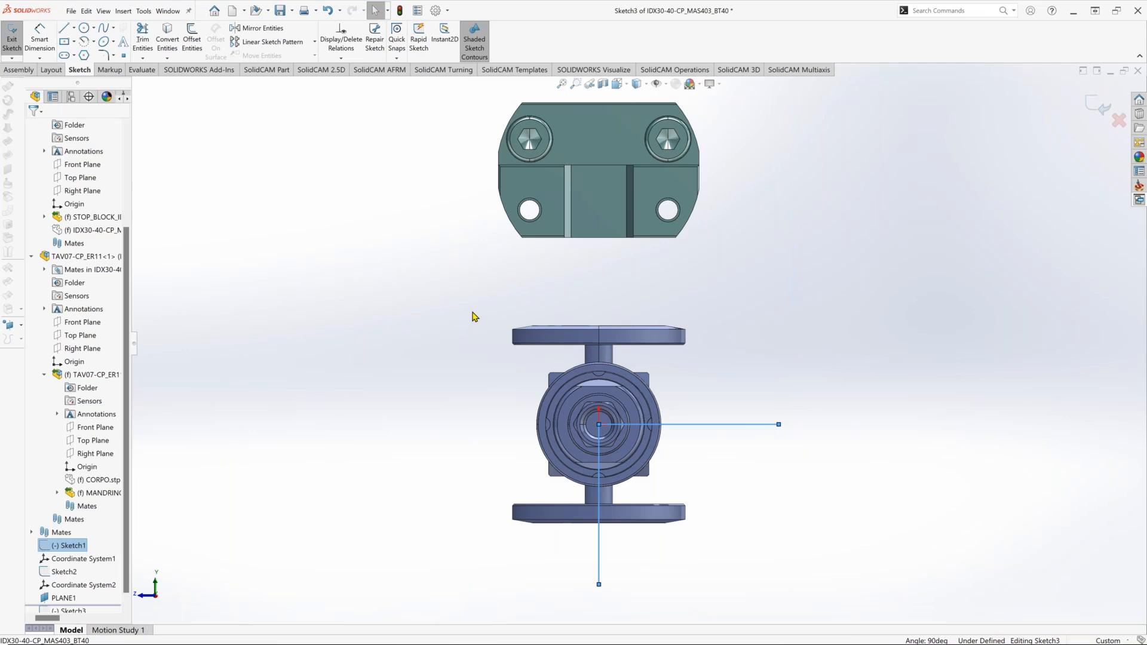
middle_click_drag(474, 317, 651, 382)
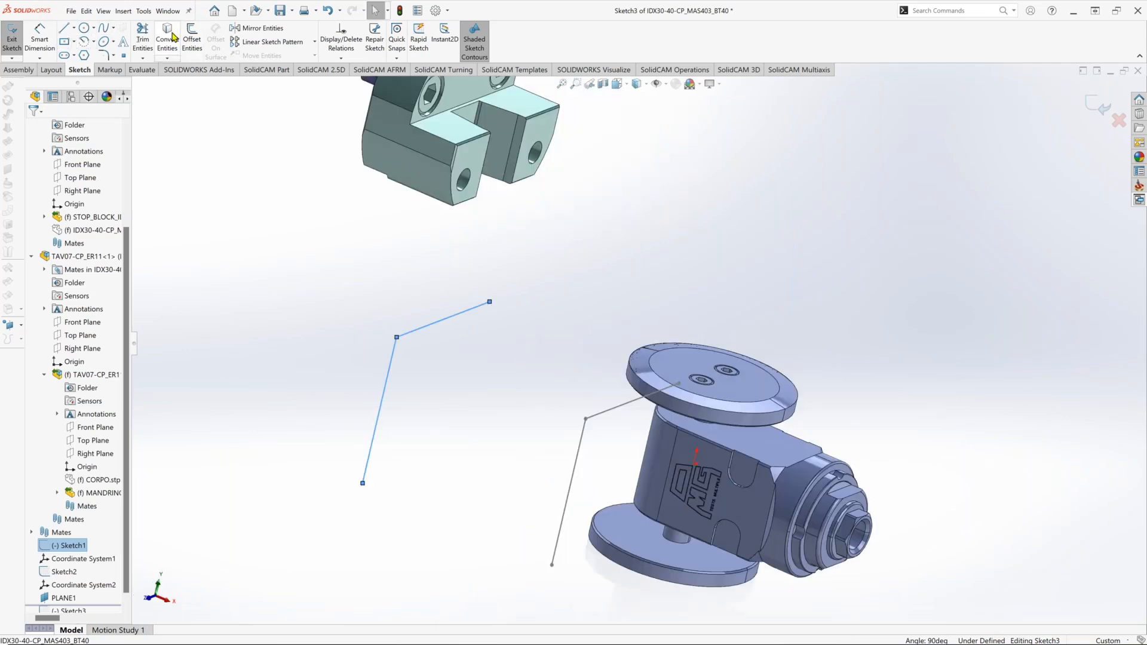
left_click(171, 37)
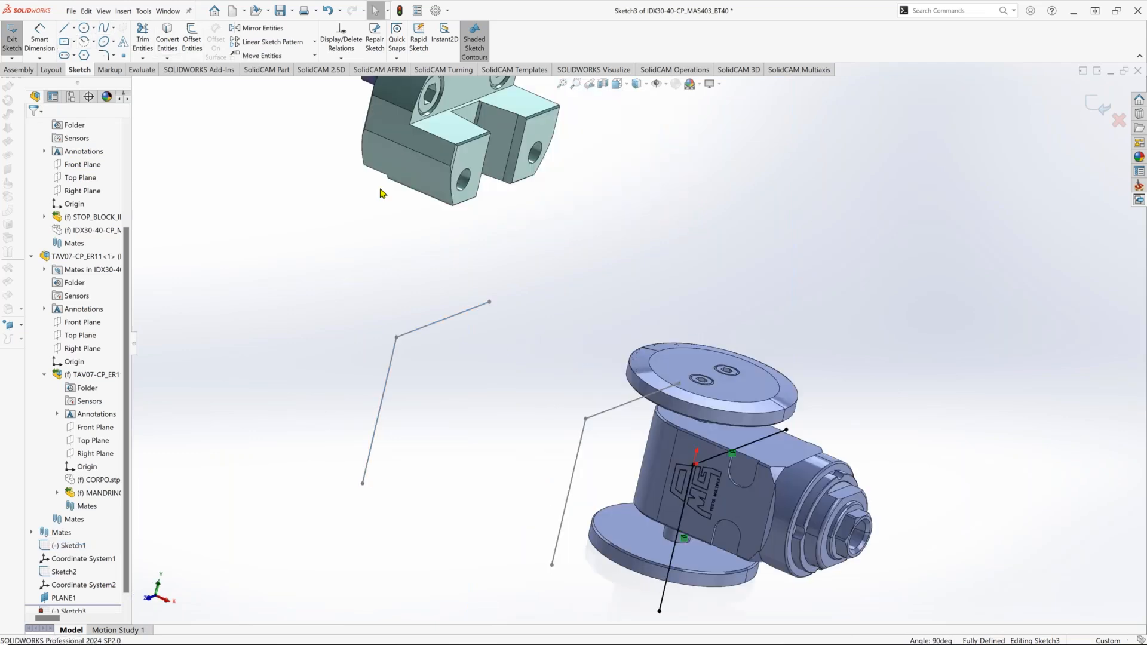
middle_click_drag(383, 194, 1032, 187)
left_click(1099, 106)
Start a new coordinate system with its origin at the corner point where the two lines of the third sketch meet.
middle_click_drag(751, 353, 986, 358)
scroll(661, 513, "down", 4)
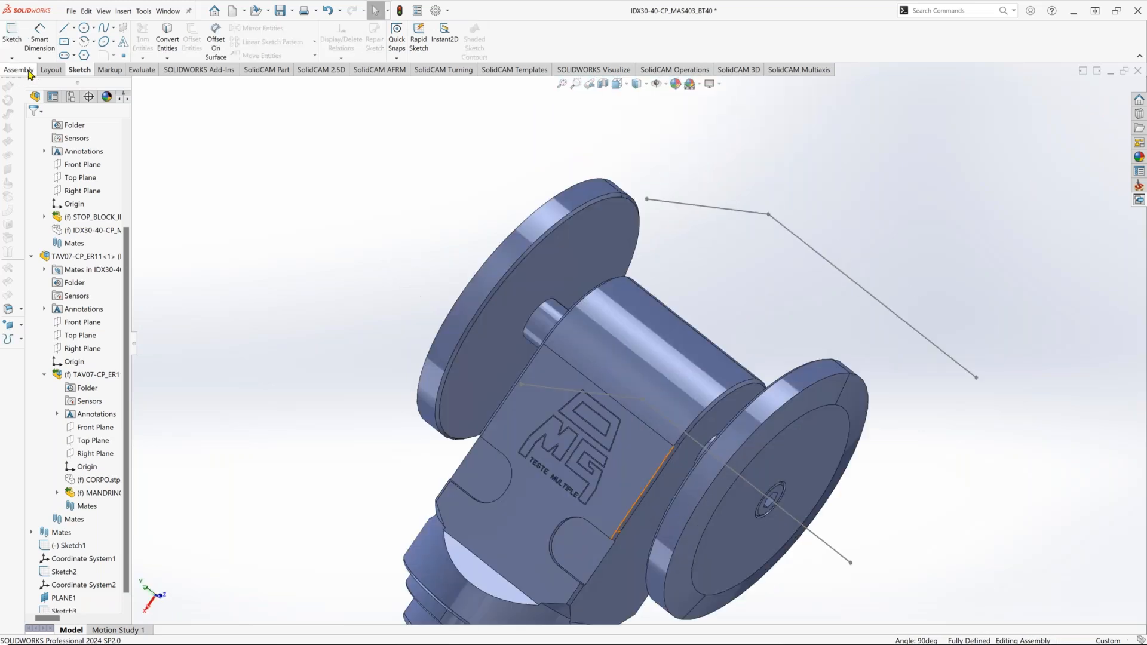
left_click(18, 70)
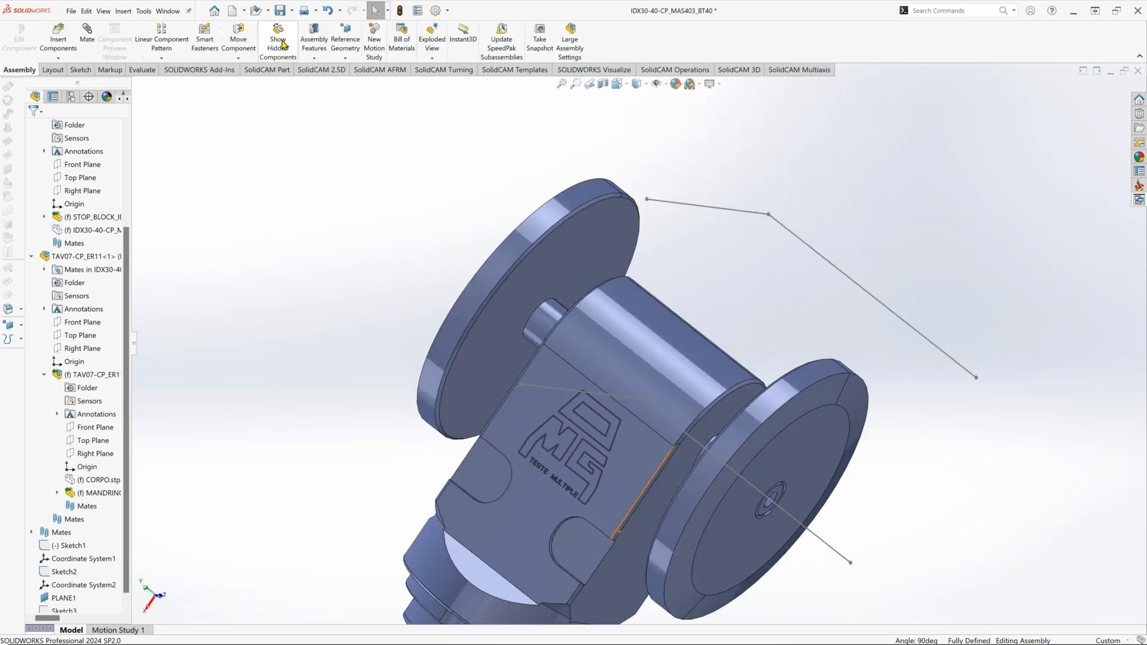
left_click(355, 57)
left_click(371, 96)
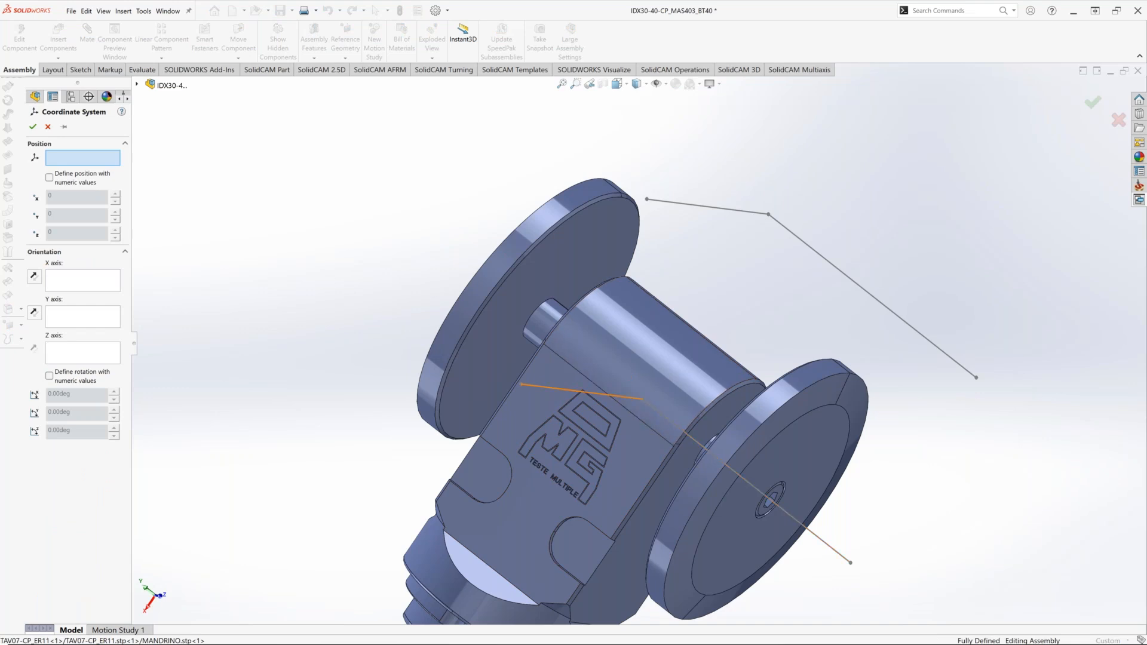
left_click(643, 399)
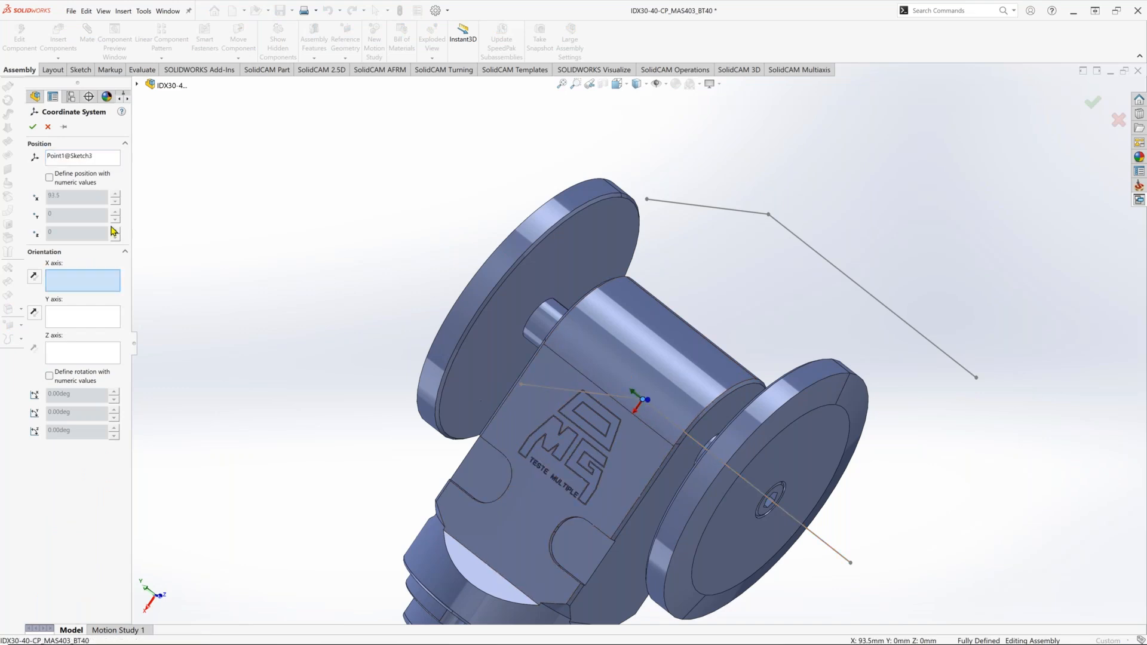
Orient the coordinate system with X along the sketch line through the discs, reversed, and Y toward the other line's end, and accept it.
middle_click_drag(555, 287, 344, 273)
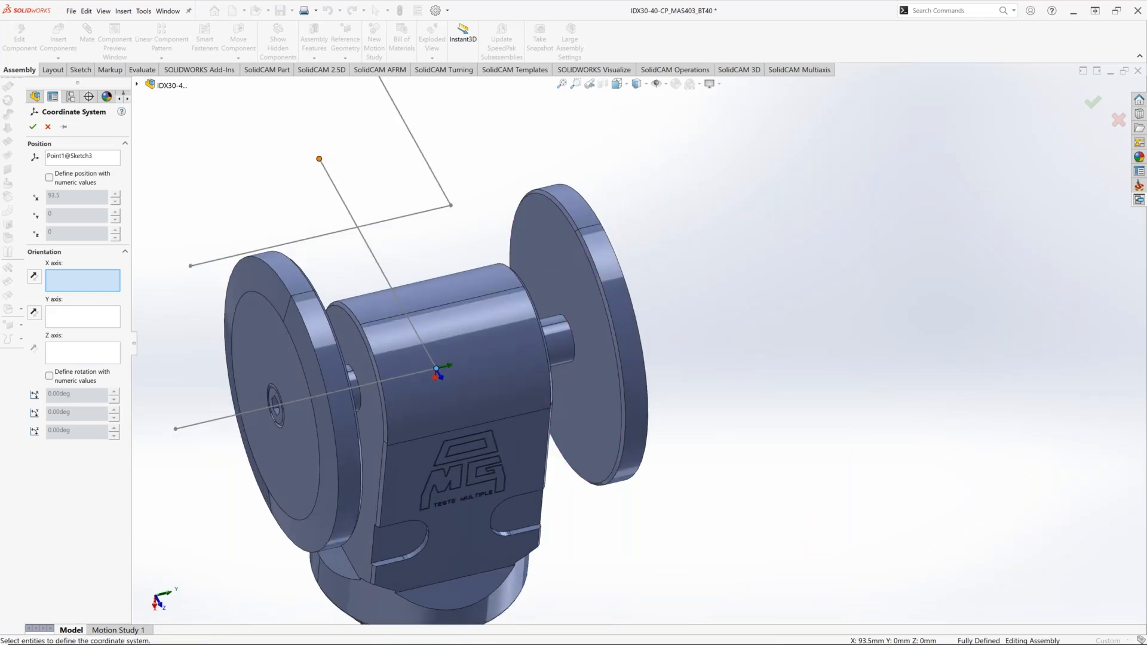
left_click(175, 430)
left_click(64, 322)
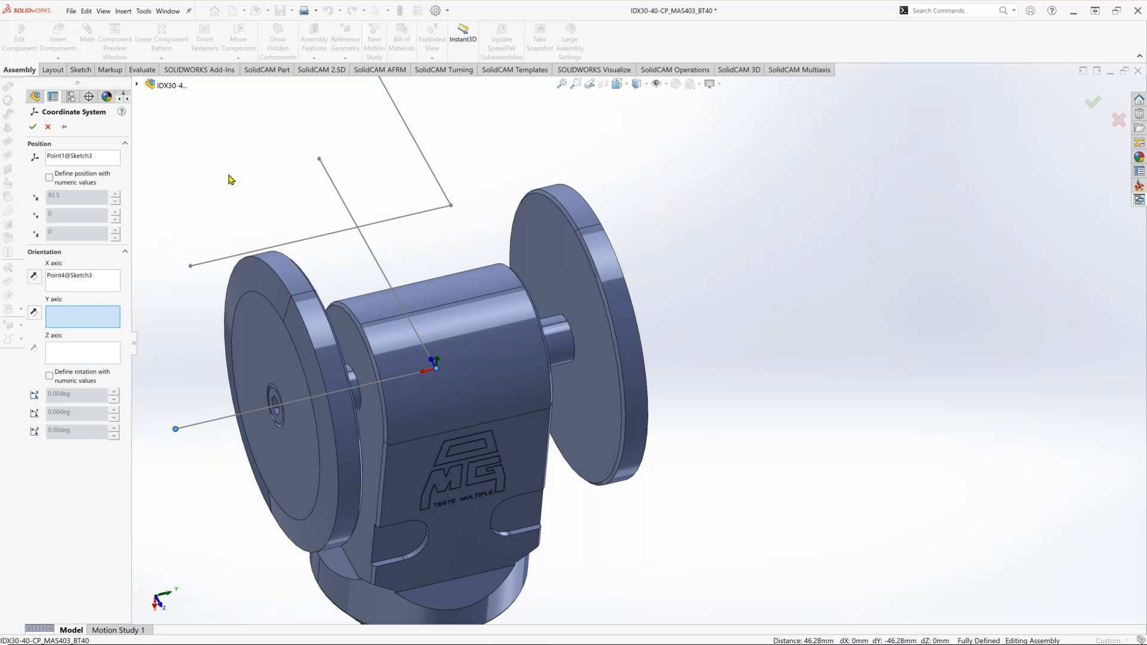
left_click(319, 159)
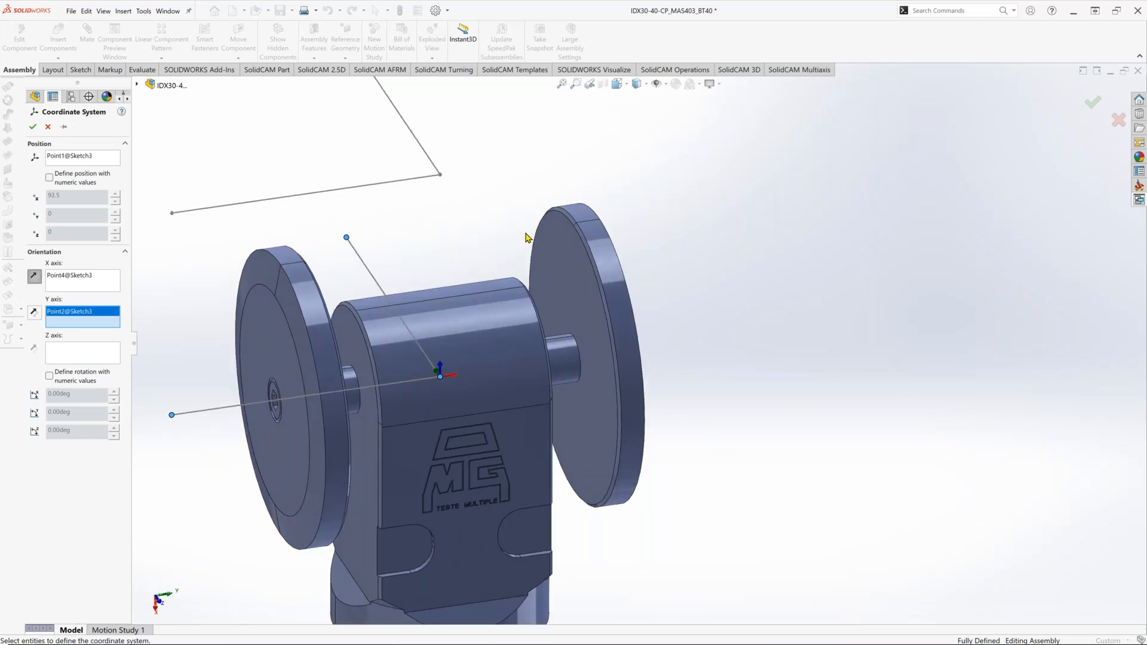
middle_click_drag(526, 238, 406, 382)
scroll(407, 382, "up", 3)
middle_click_drag(546, 254, 404, 253)
key("Return")
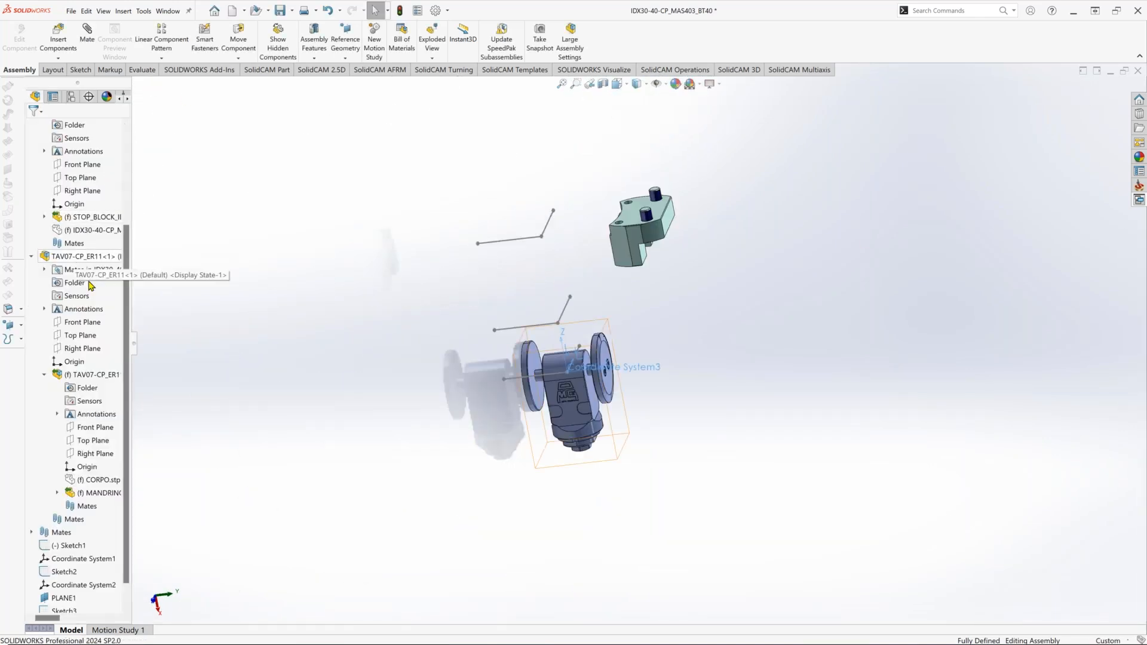
Try to unhide all hidden bodies at once through the top-level assembly.
scroll(91, 286, "up", 3)
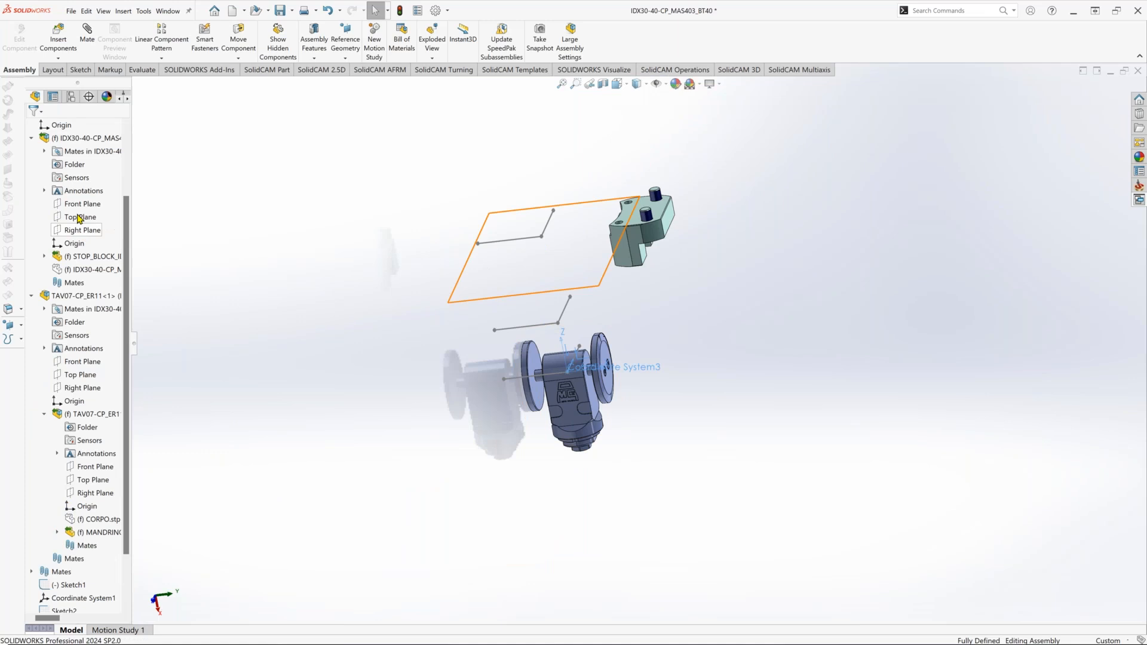
right_click(60, 142)
scroll(58, 140, "up", 3)
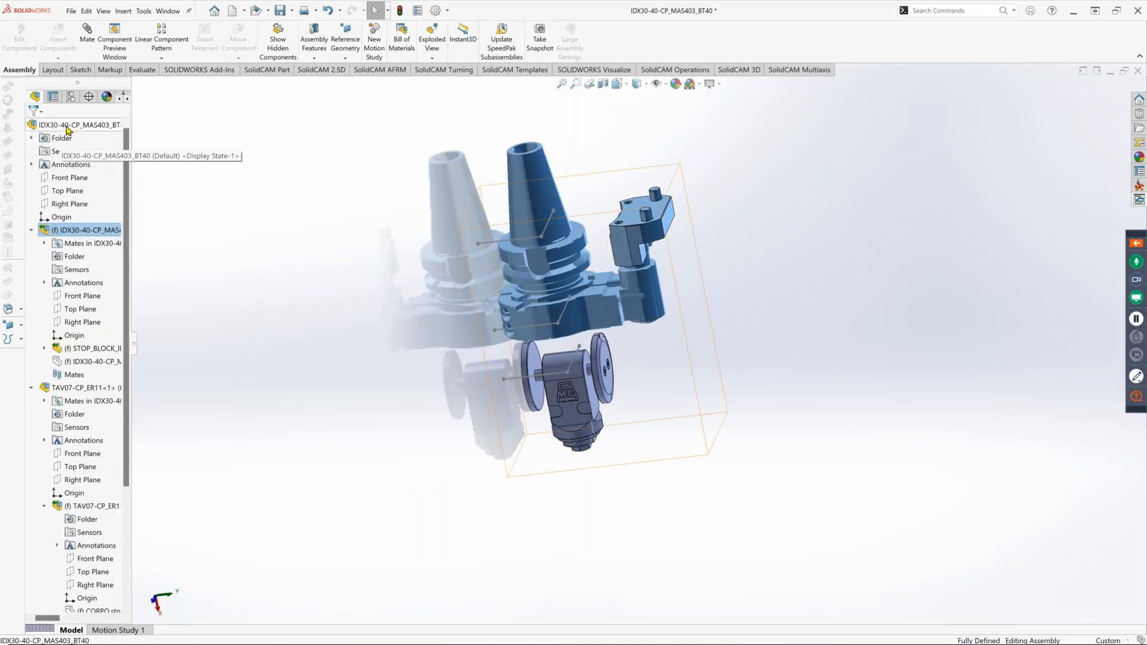
right_click(66, 125)
left_click(86, 101)
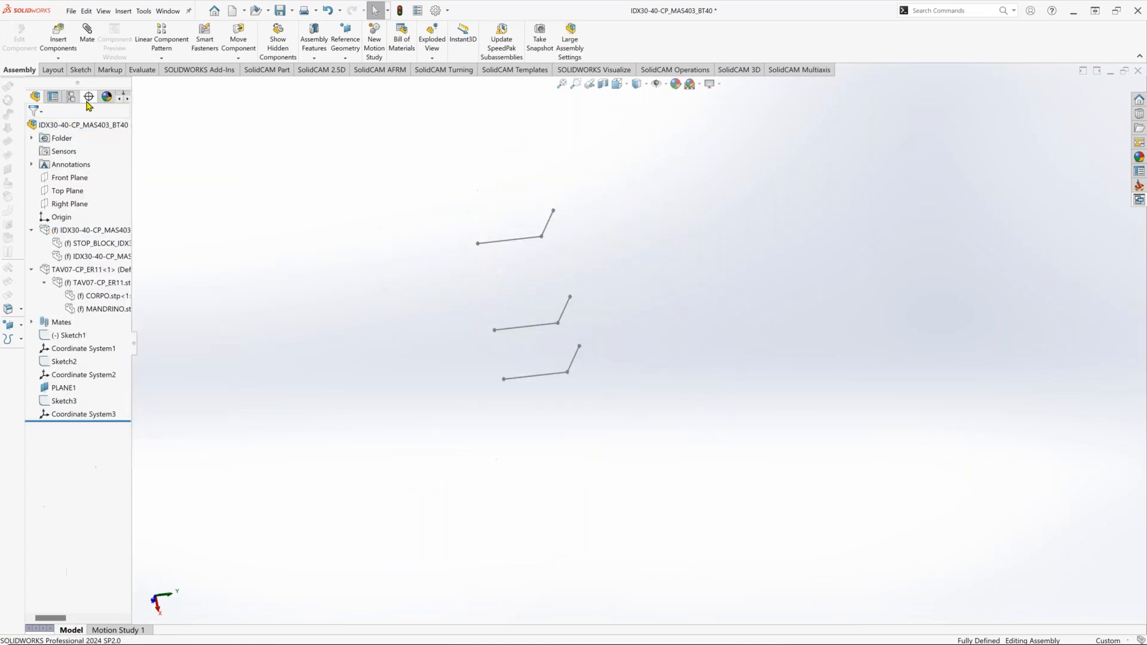
right_click(67, 126)
left_click(86, 101)
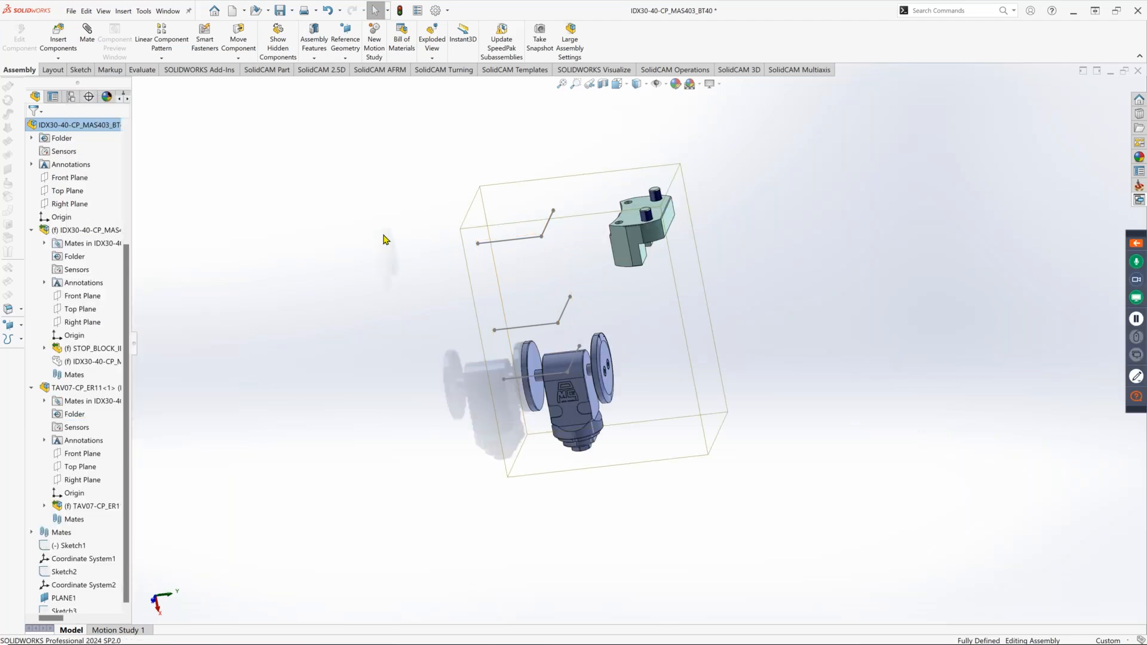
left_click(380, 239)
Show the hidden IDX30-40-CP_MAS403_BT40 holder body and the CORPO body of the TAV07 head.
scroll(75, 322, "down", 1)
right_click(75, 322)
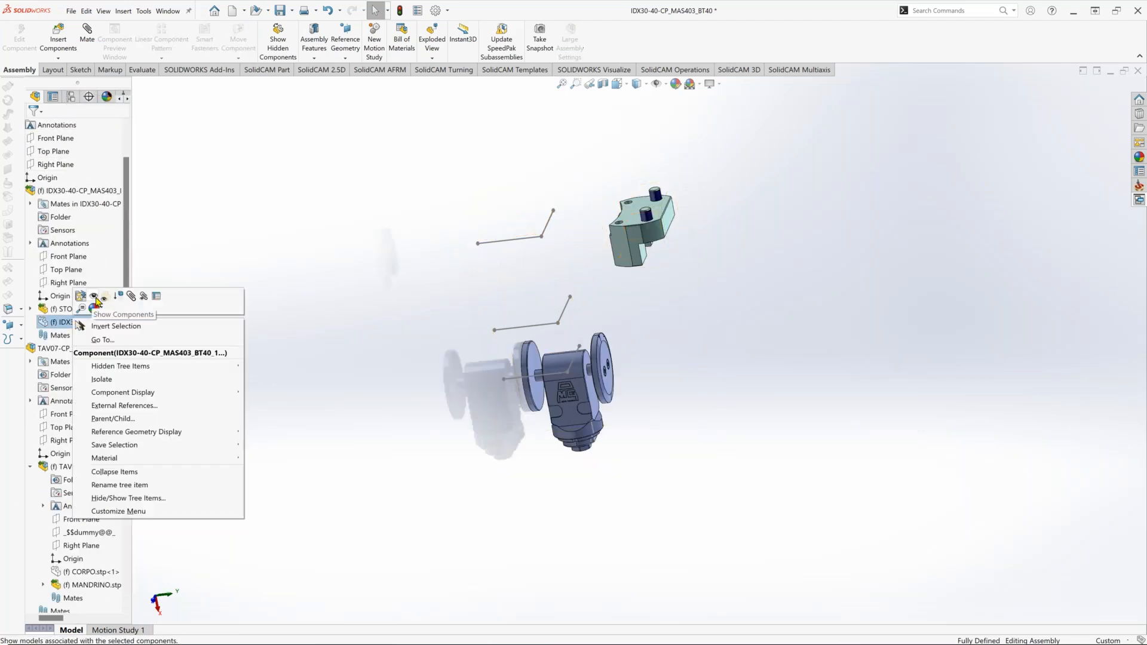
left_click(87, 298)
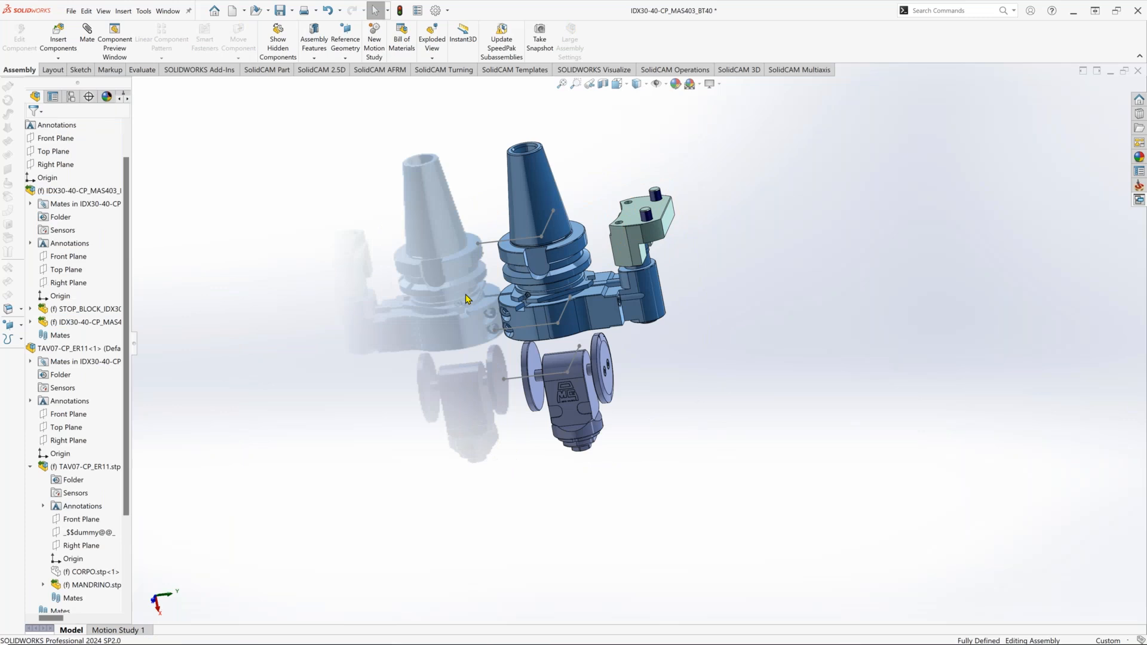
left_click(467, 299)
scroll(78, 442, "down", 3)
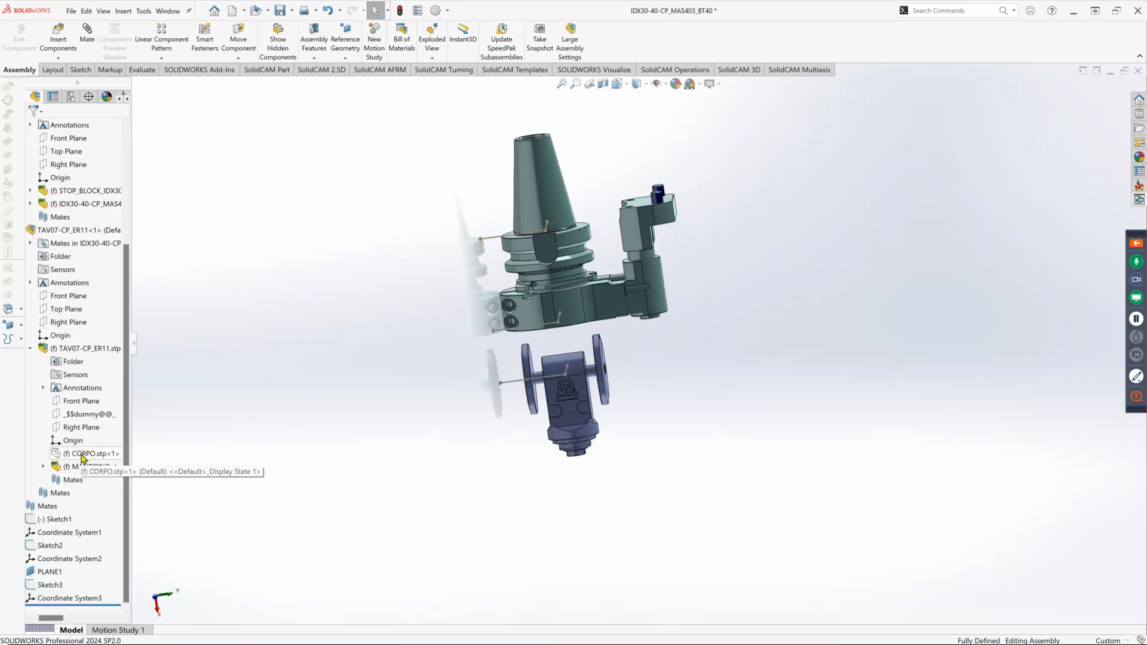
right_click(82, 456)
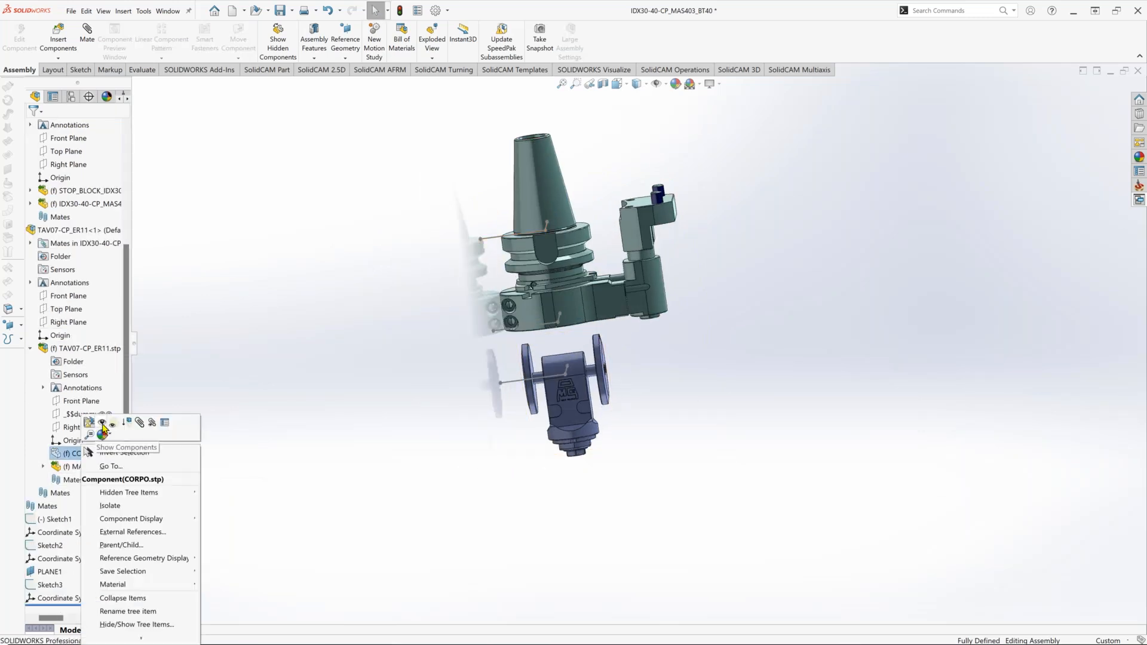
left_click(103, 427)
left_click(423, 364)
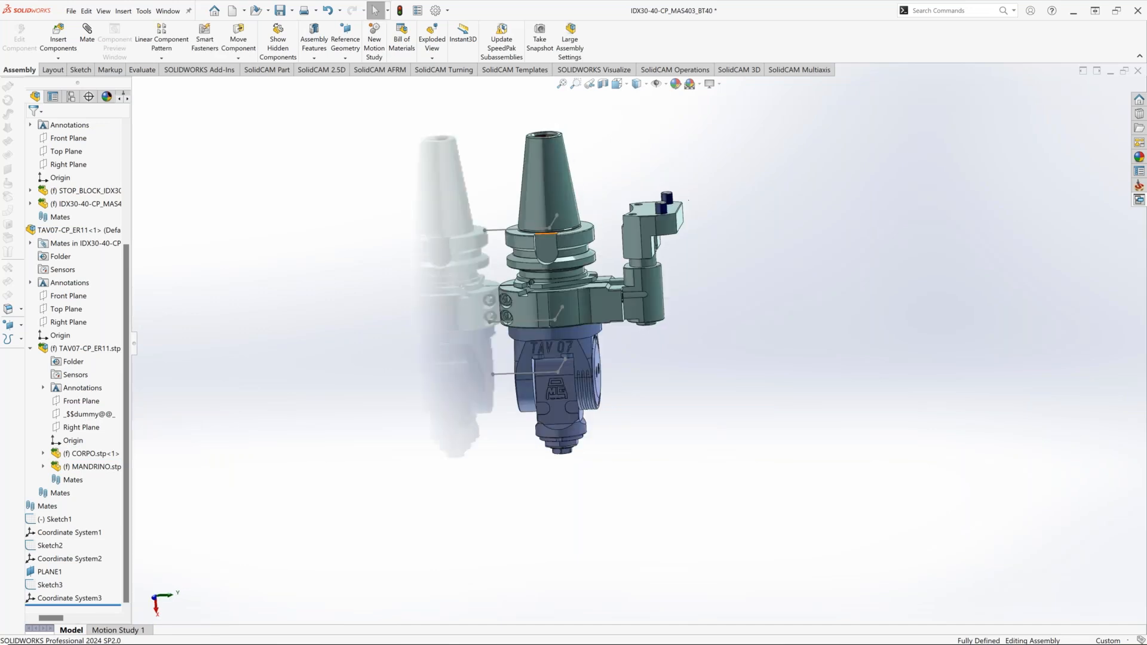
Save the completed angular head assembly.
scroll(532, 194, "down", 2)
middle_click_drag(687, 461, 711, 446)
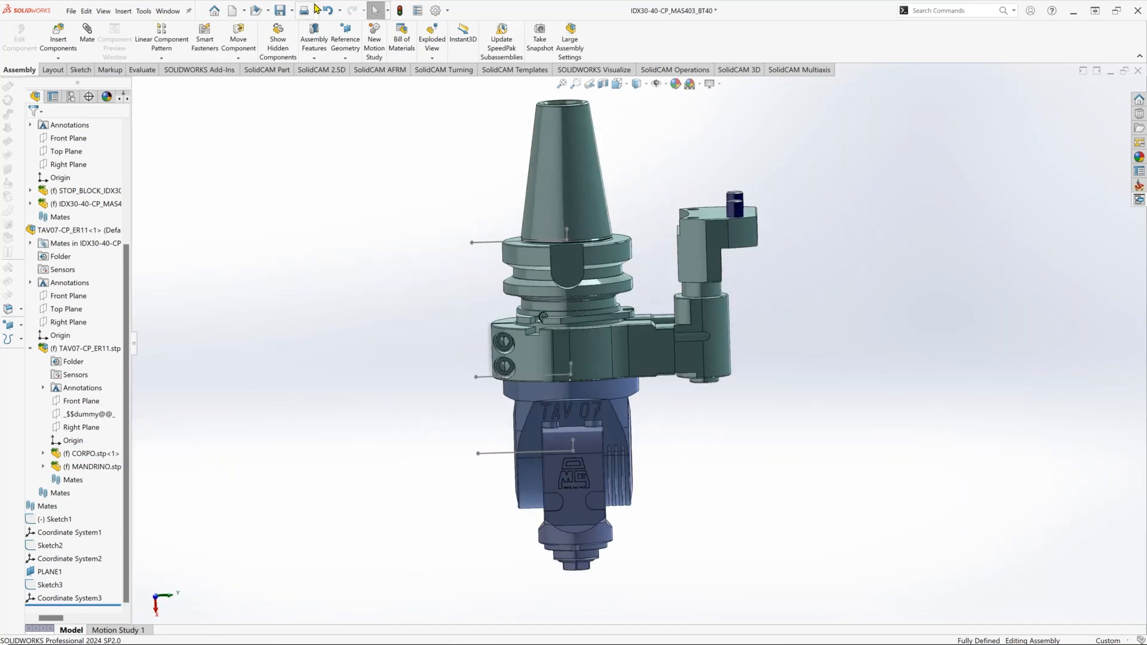
left_click(282, 14)
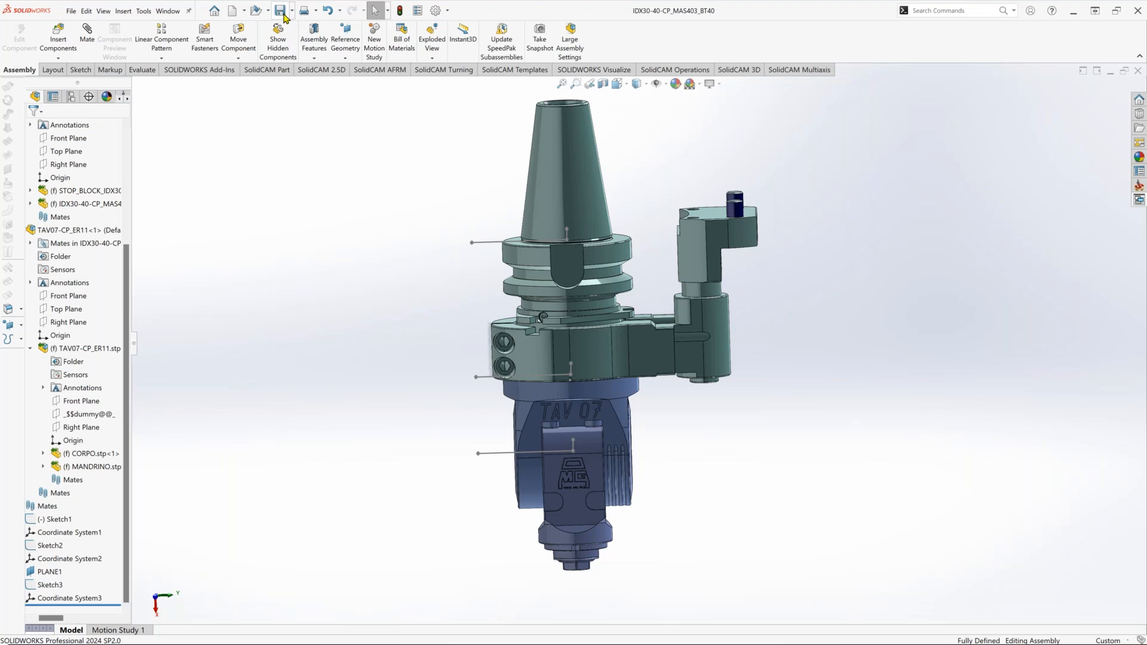
Open the OMG Attachmens tool assemblies library for editing in the SolidCAM ToolKit.
left_click(143, 11)
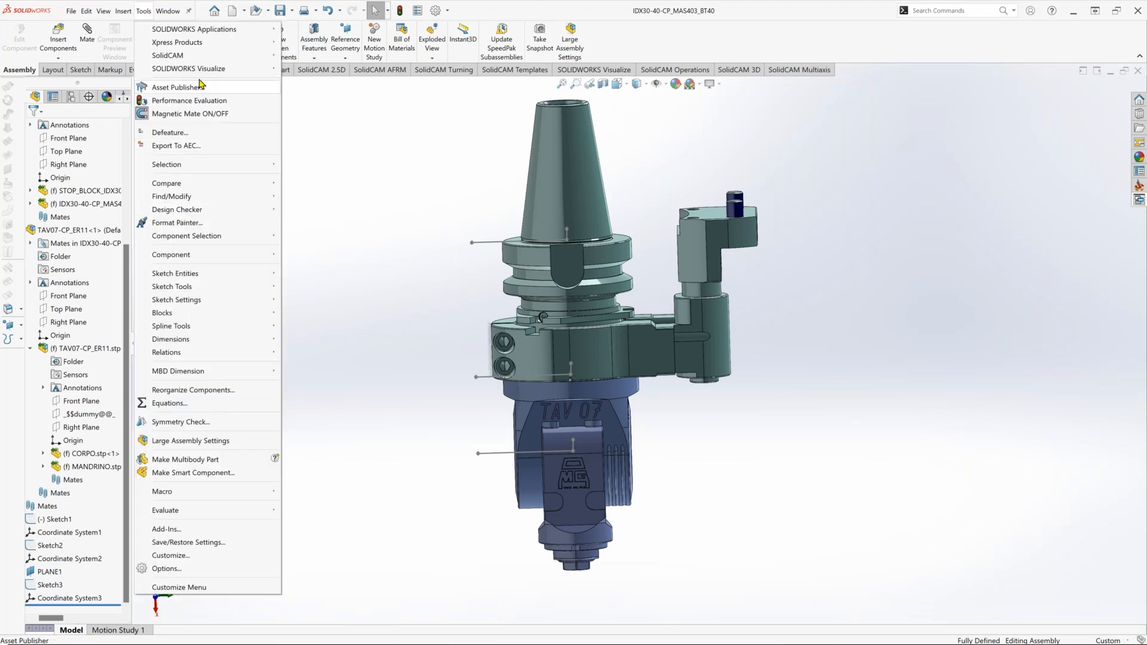
left_click(143, 10)
left_click(144, 10)
mouse_move(191, 56)
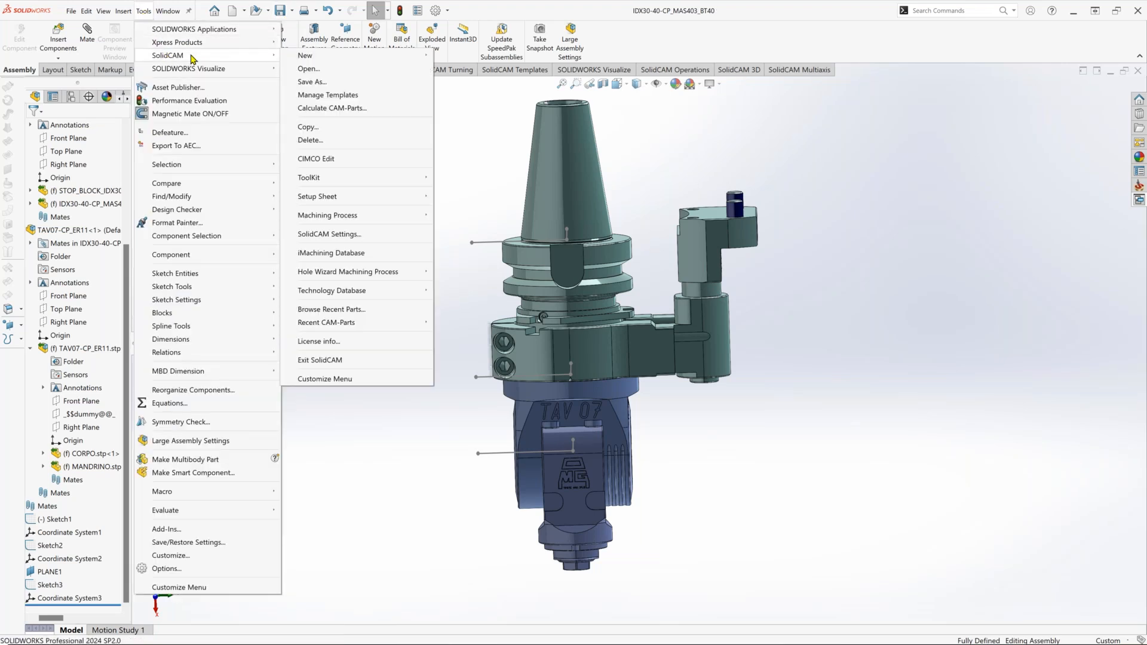
mouse_move(355, 181)
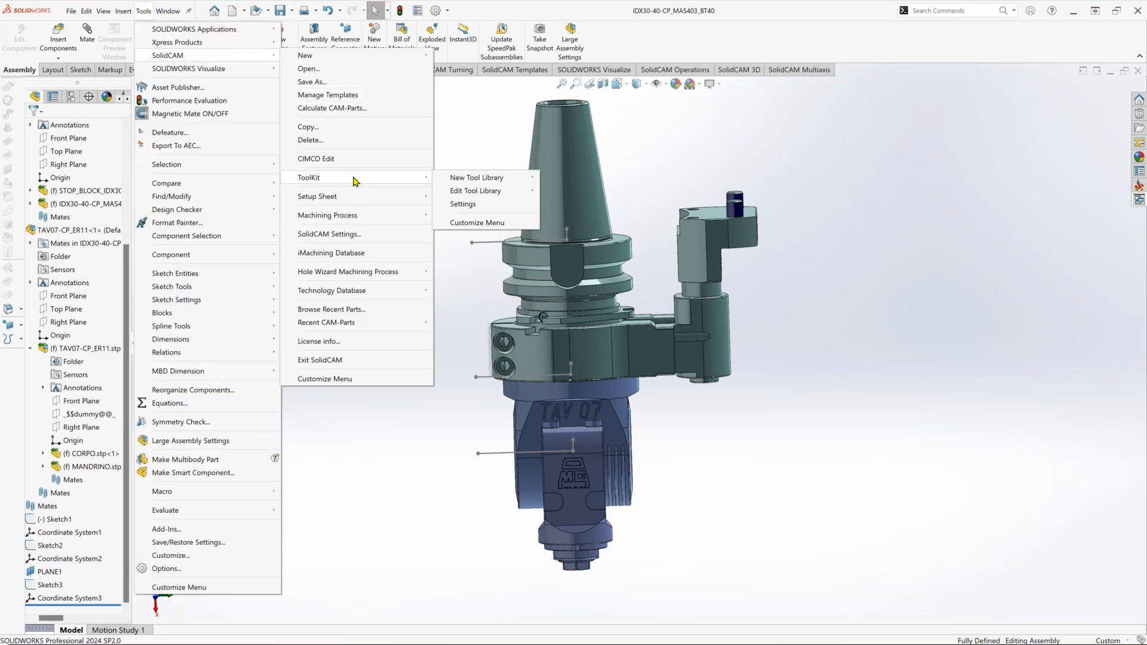
mouse_move(479, 191)
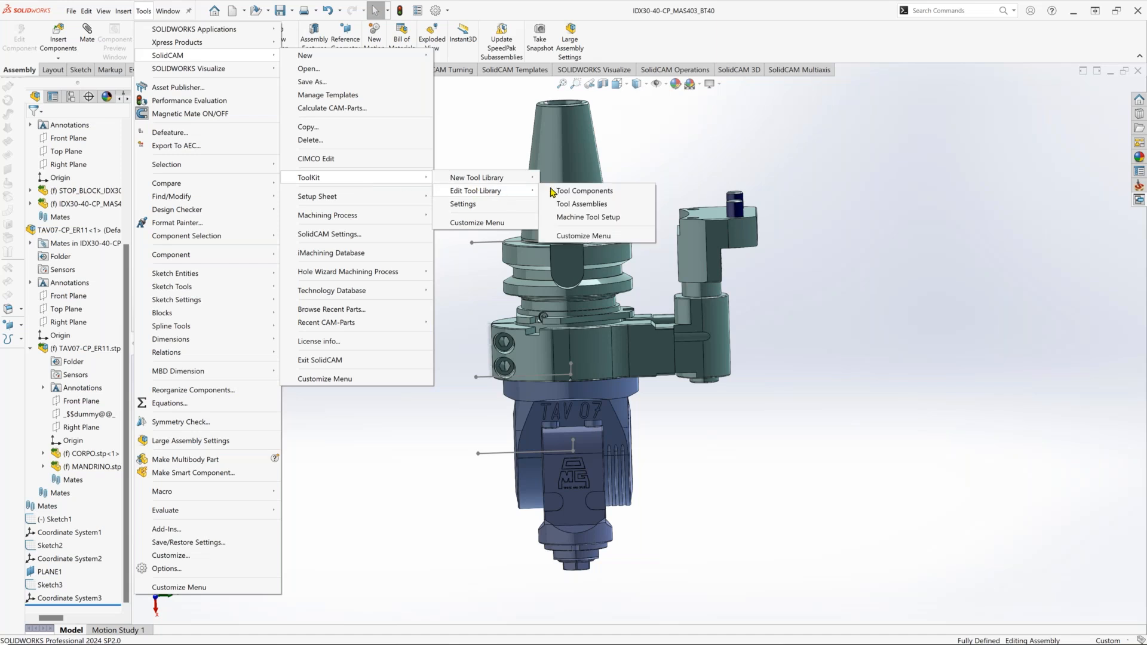
left_click(595, 204)
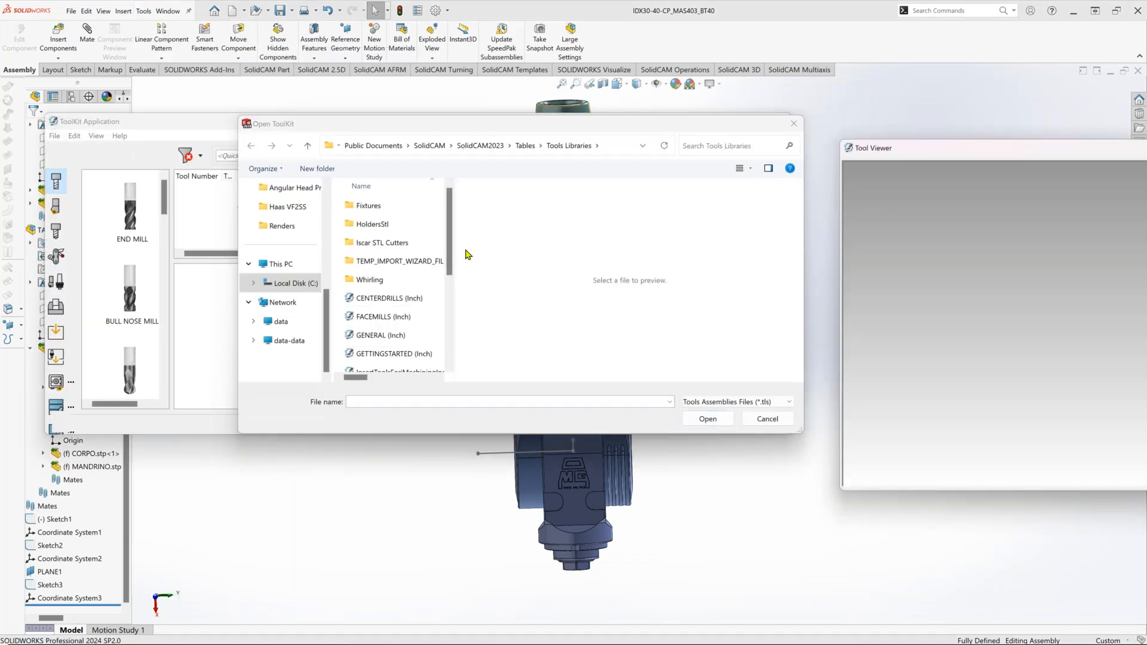
scroll(400, 289, "down", 3)
left_click(394, 308)
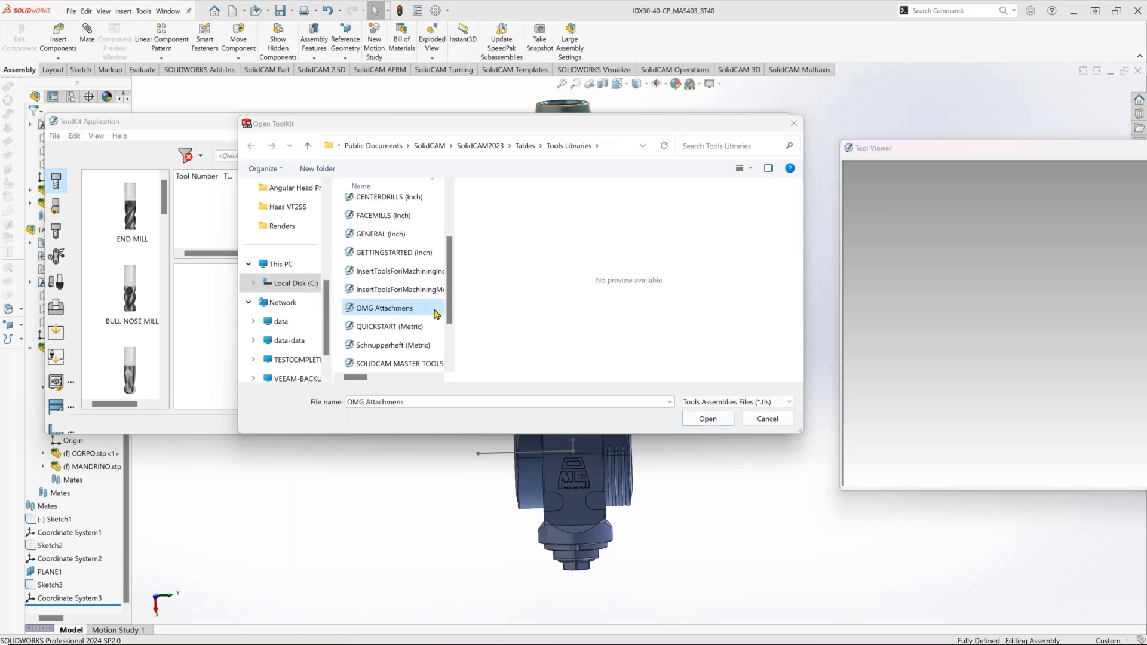
left_click(708, 418)
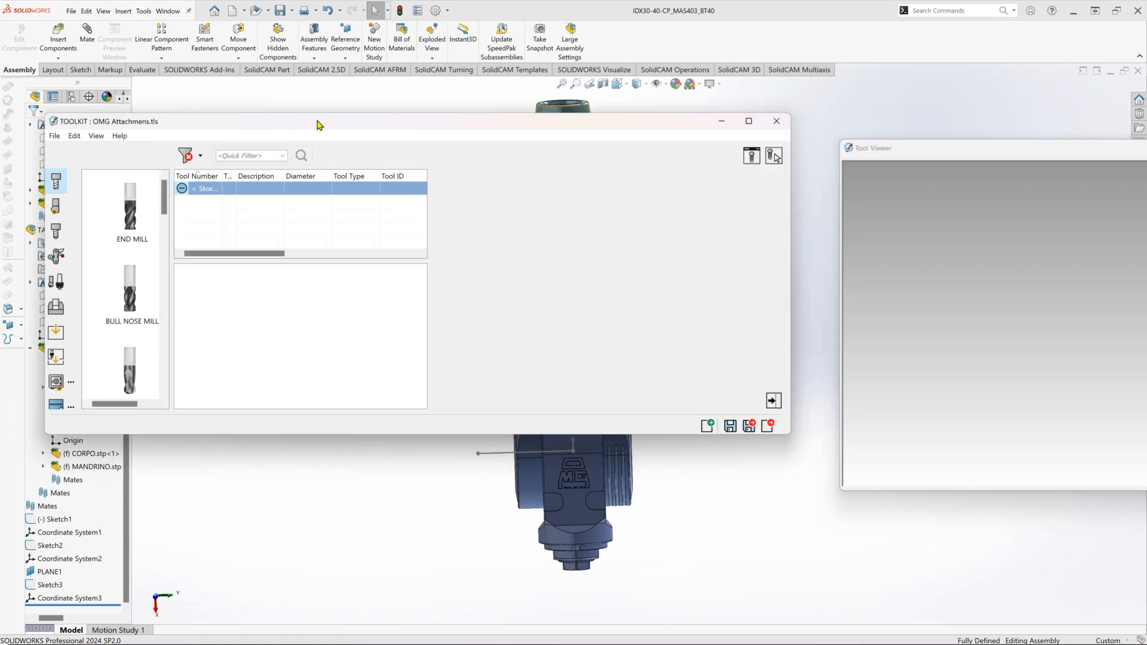
Switch the tool library to the advanced view and expand station [1] under Storage.
left_click_drag(375, 127, 376, 152)
left_click(96, 161)
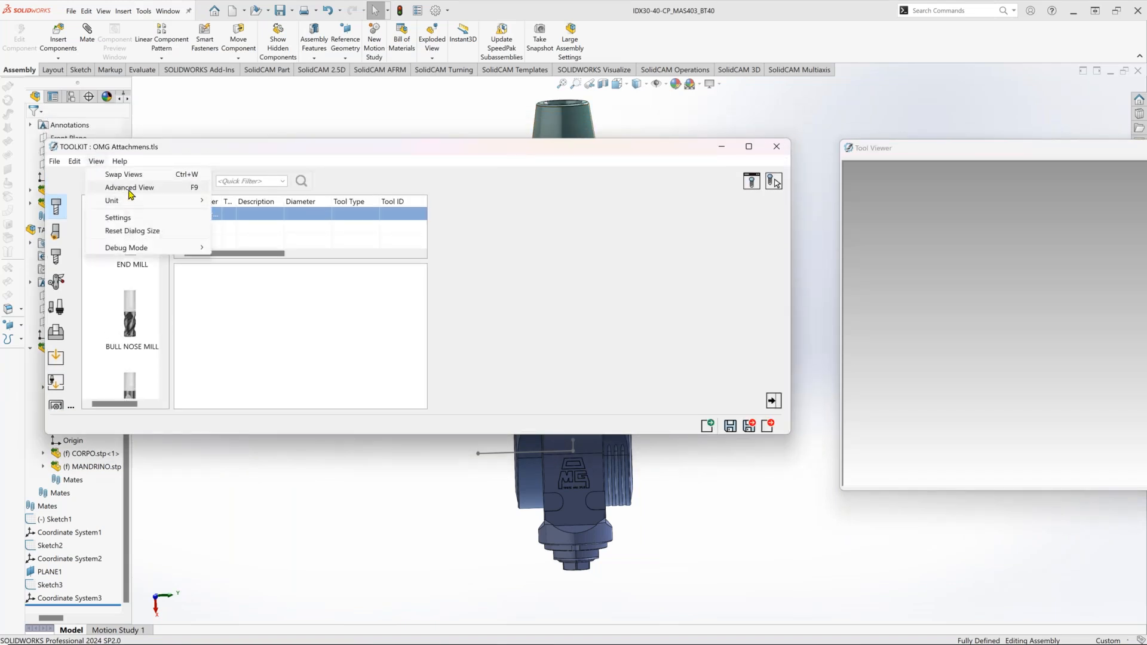
left_click(128, 187)
left_click(195, 215)
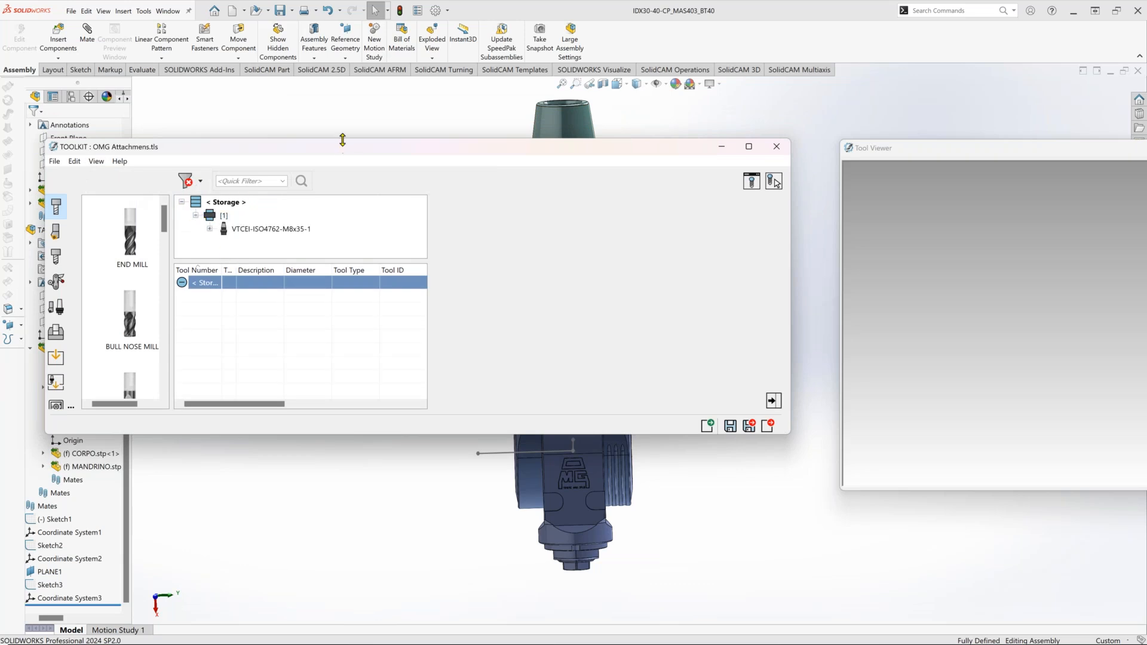
left_click_drag(369, 150, 447, 140)
Start importing a tool assembly from CAD into the library's storage and generate the open model as a milling tool.
right_click(321, 192)
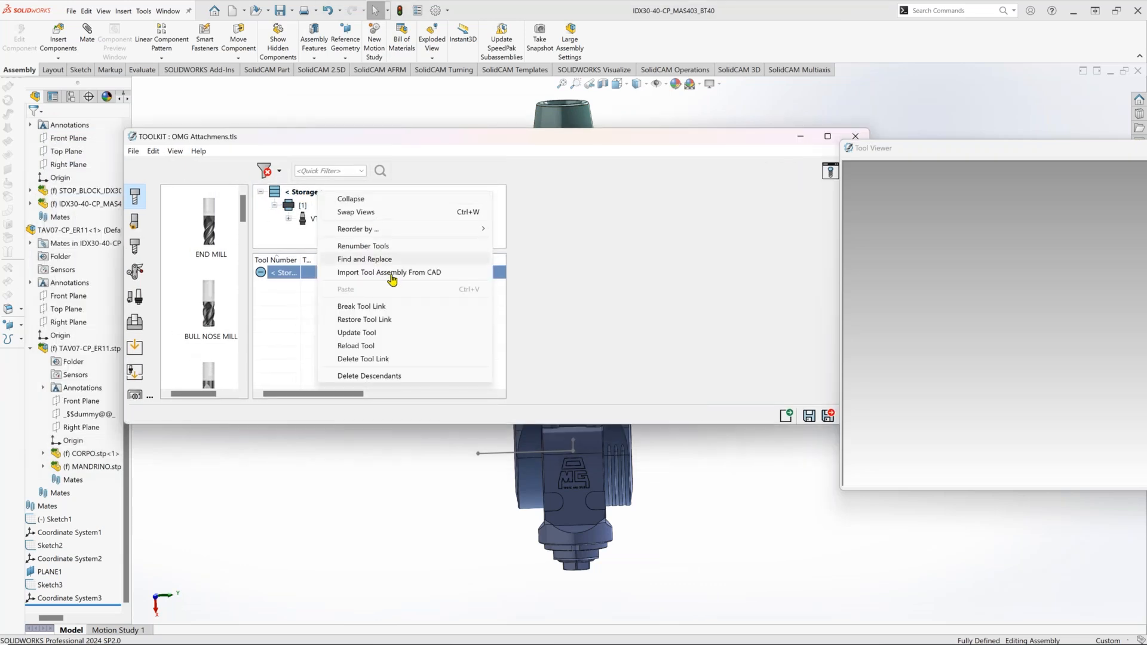
left_click(403, 273)
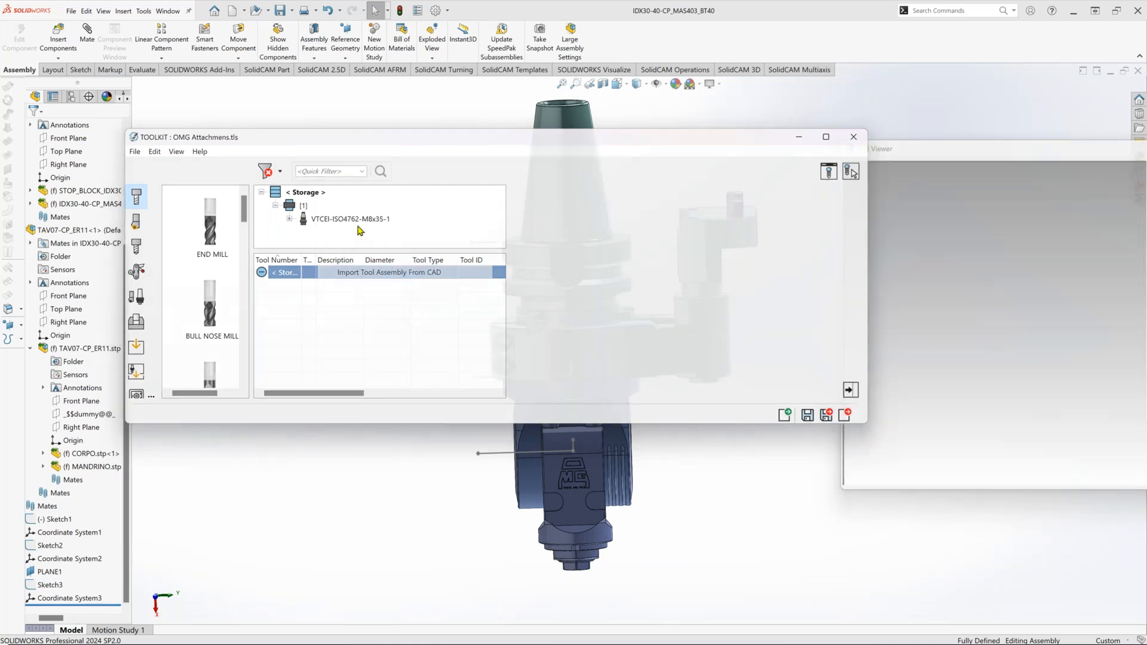
left_click_drag(478, 292, 918, 249)
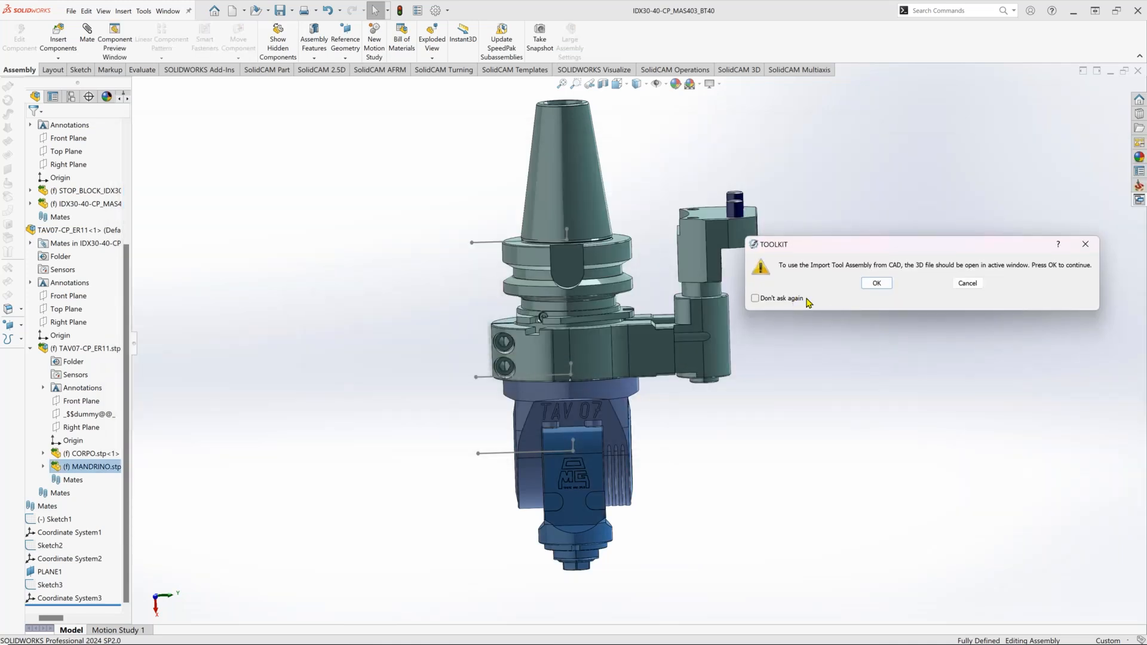
left_click(877, 283)
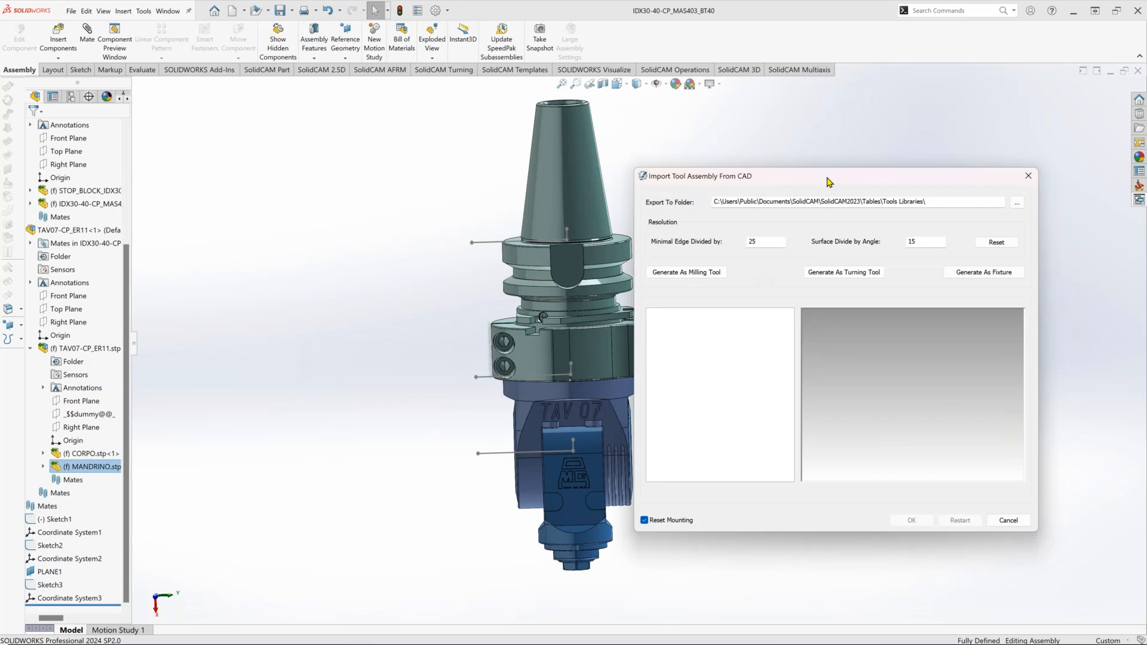
left_click_drag(849, 175, 948, 110)
left_click(811, 209)
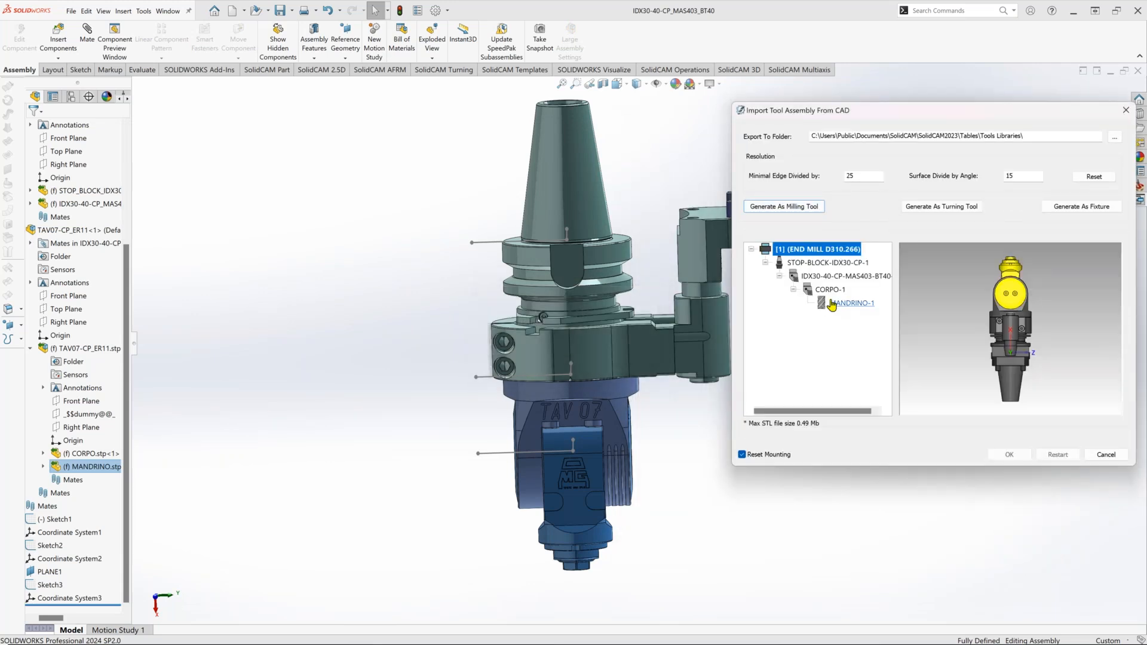
Union STOP-BLOCK-IDX30-CP-1 and IDX30-40-CP-MAS403-BT40-1-1 into a single holder in the tool assembly being imported.
left_click(787, 265)
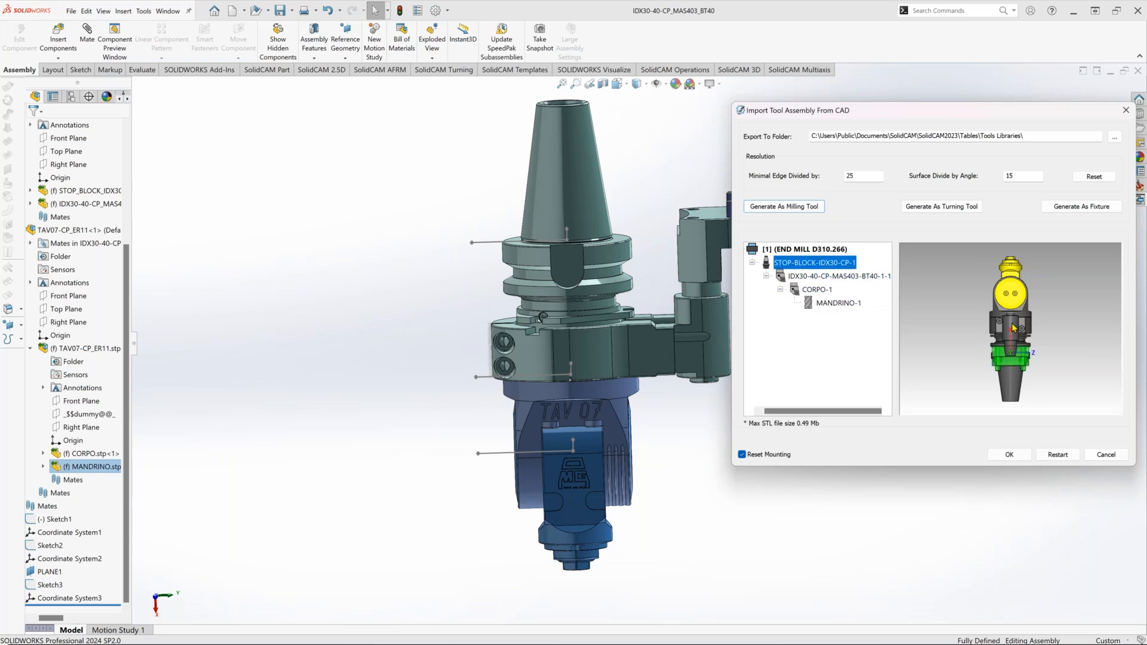
left_click_drag(1014, 327, 1056, 317)
left_click(839, 277)
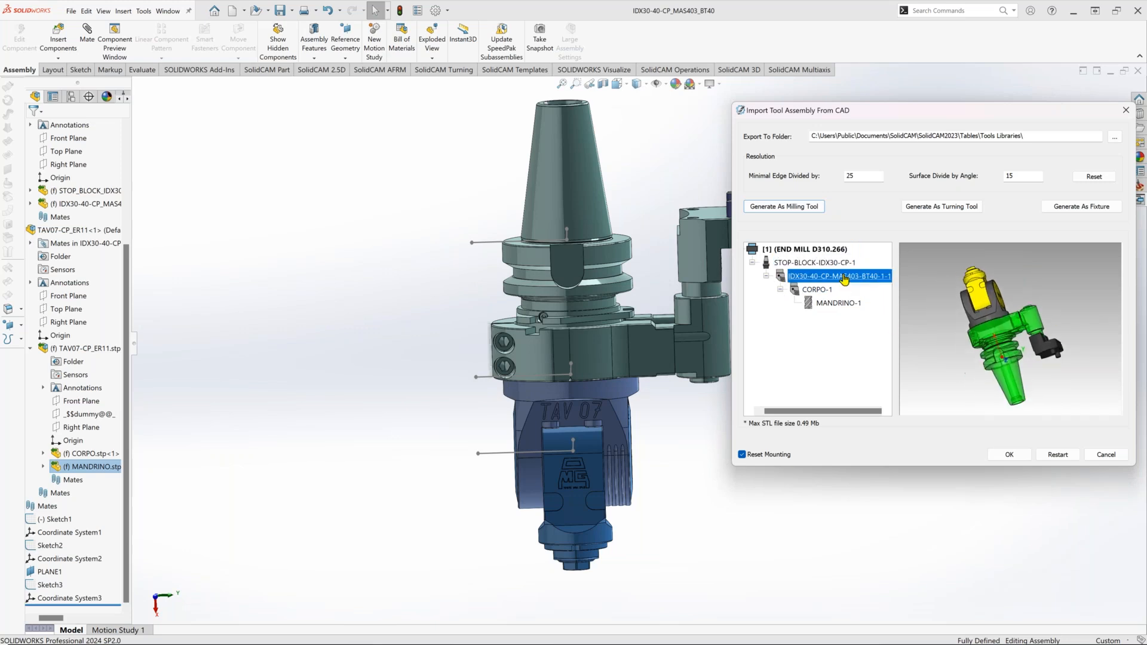
left_click(822, 291)
mouse_move(999, 292)
left_mouse_down()
mouse_move(1009, 306)
mouse_move(997, 310)
left_mouse_up()
left_click(849, 302)
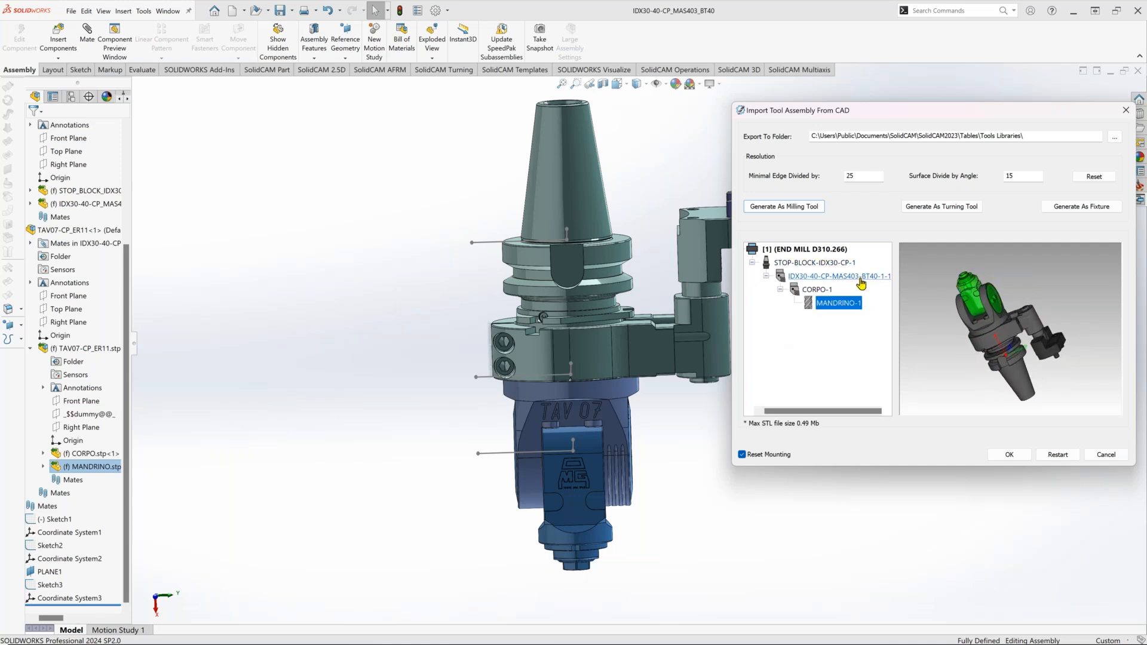
left_click(815, 264)
left_click(825, 276, "ctrl")
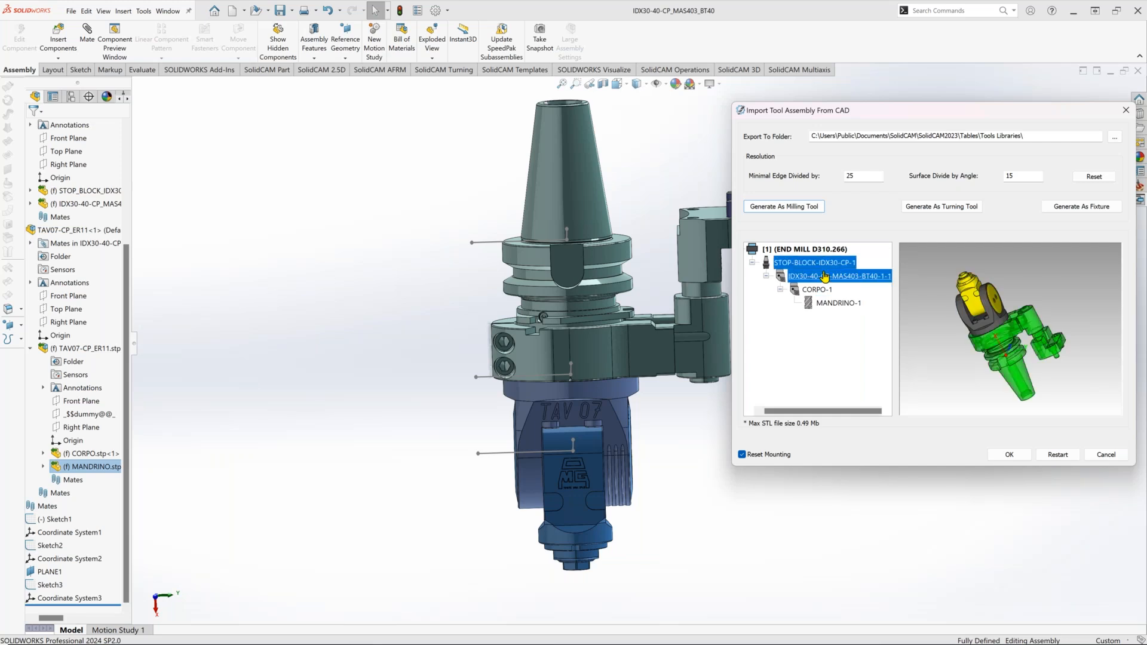
right_click(825, 276)
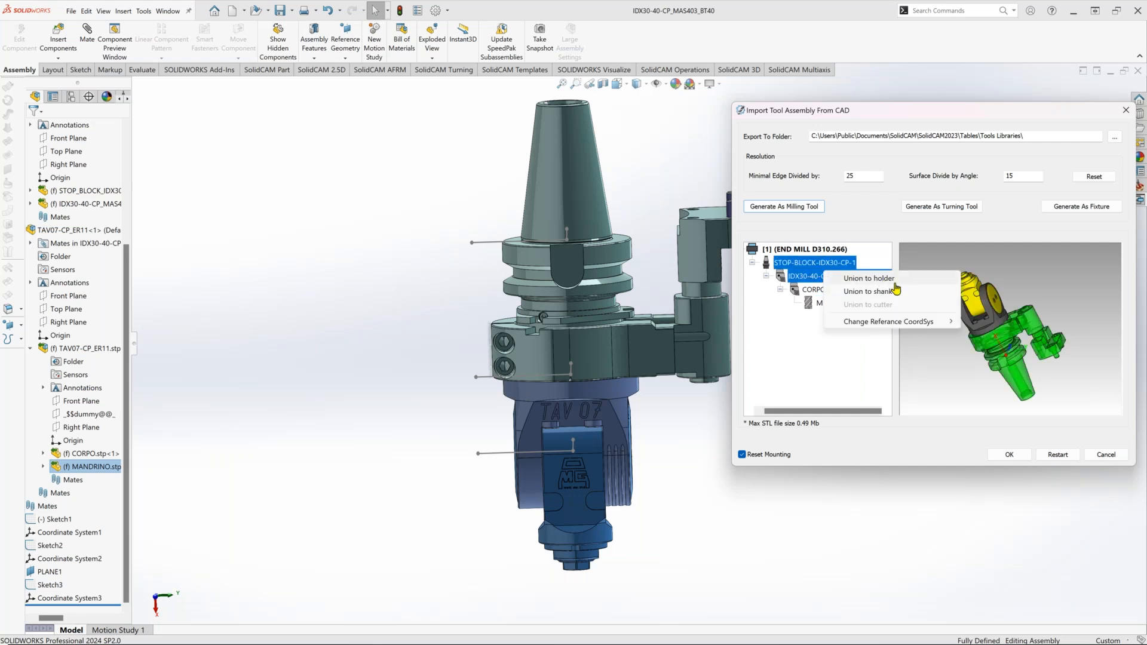
left_click(910, 279)
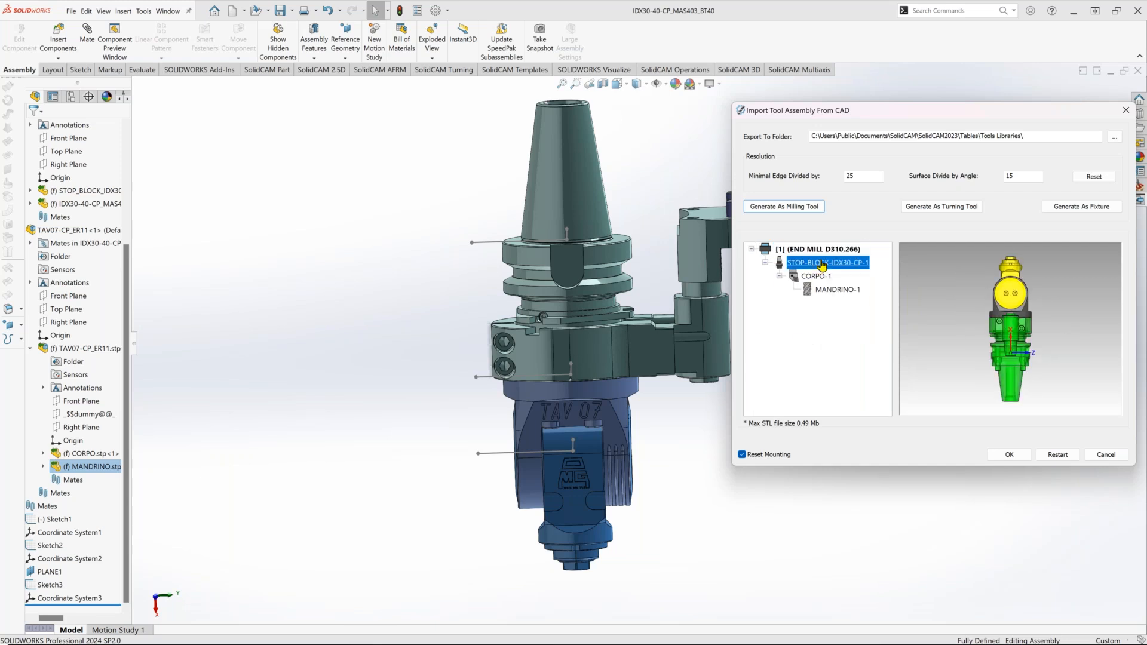
left_click_drag(938, 302, 959, 317)
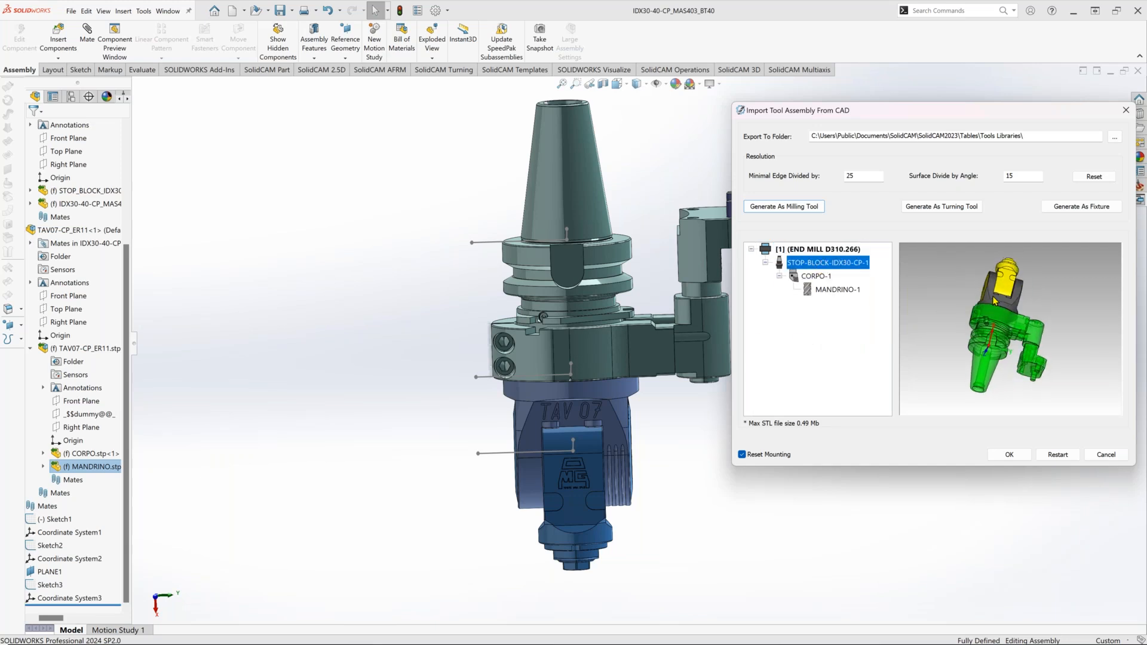
Change the MANDRINO-1 component below CORPO-1 from a cutter to a holder.
left_click(815, 276)
left_click_drag(943, 297, 908, 334)
left_click_drag(985, 358, 960, 341)
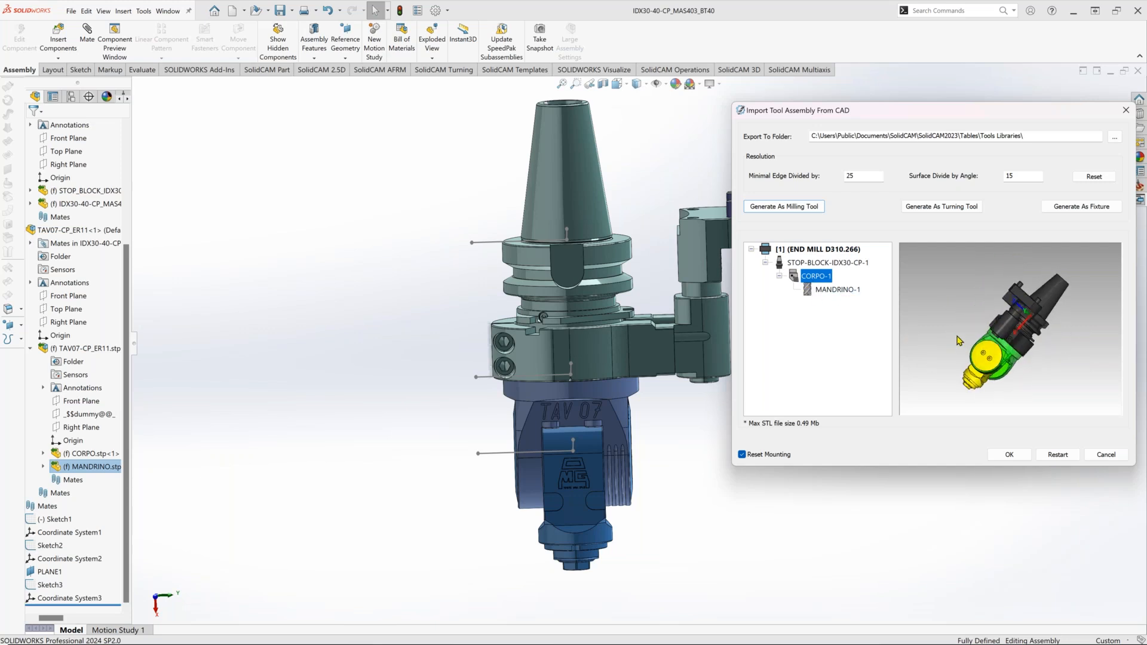
right_click(839, 292)
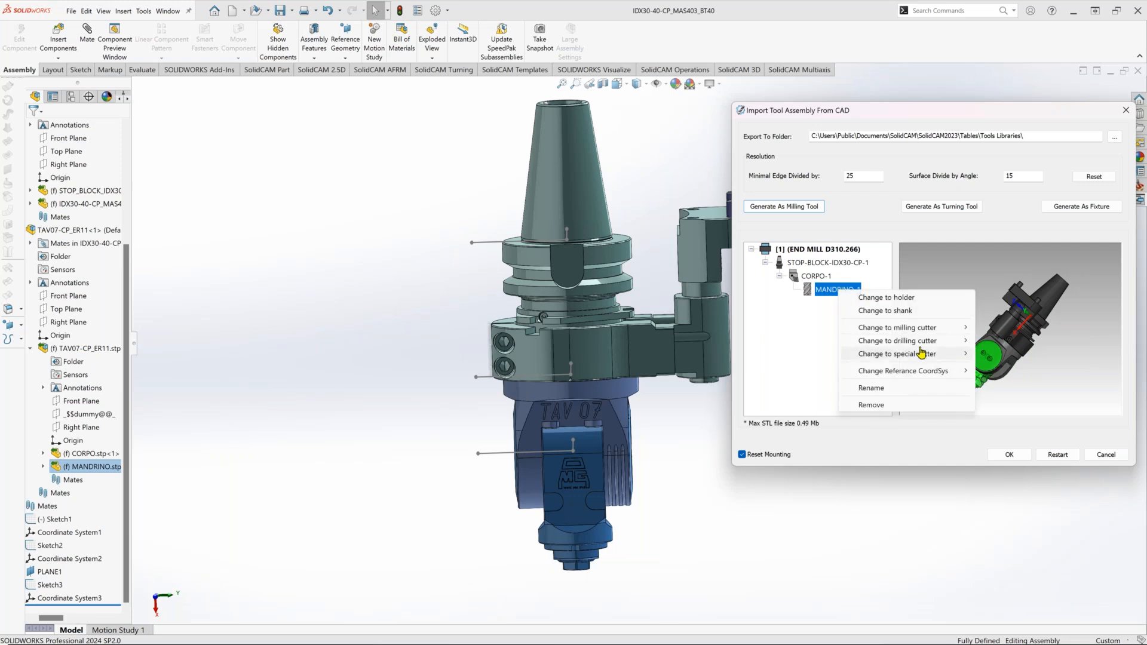
left_click(884, 297)
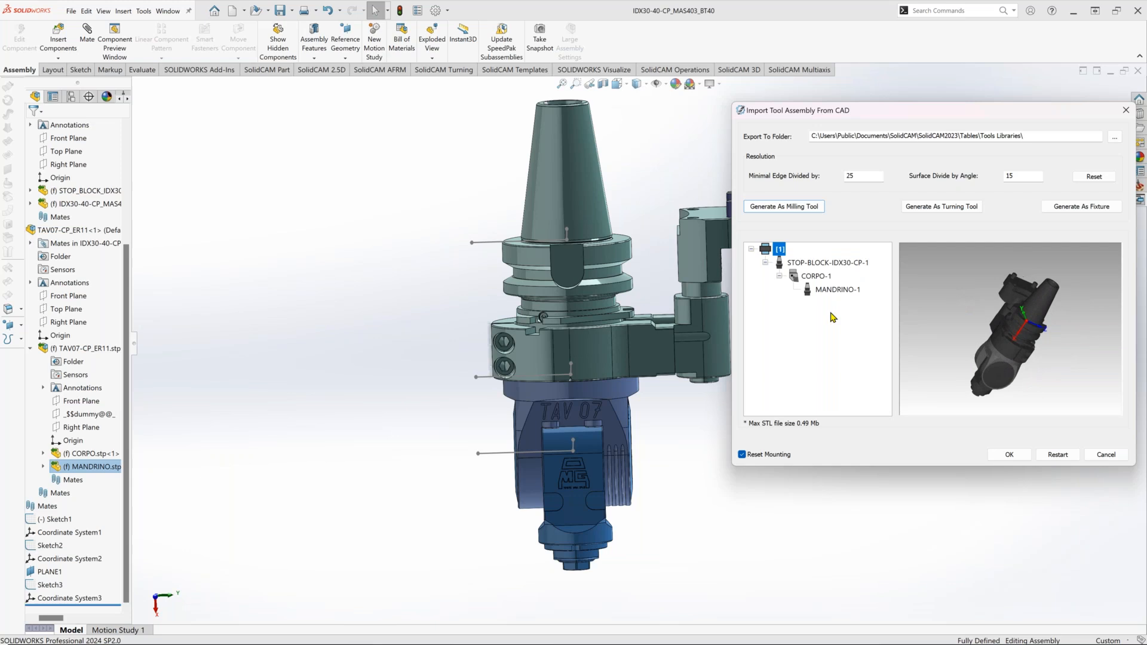
left_click_drag(1018, 335, 941, 317)
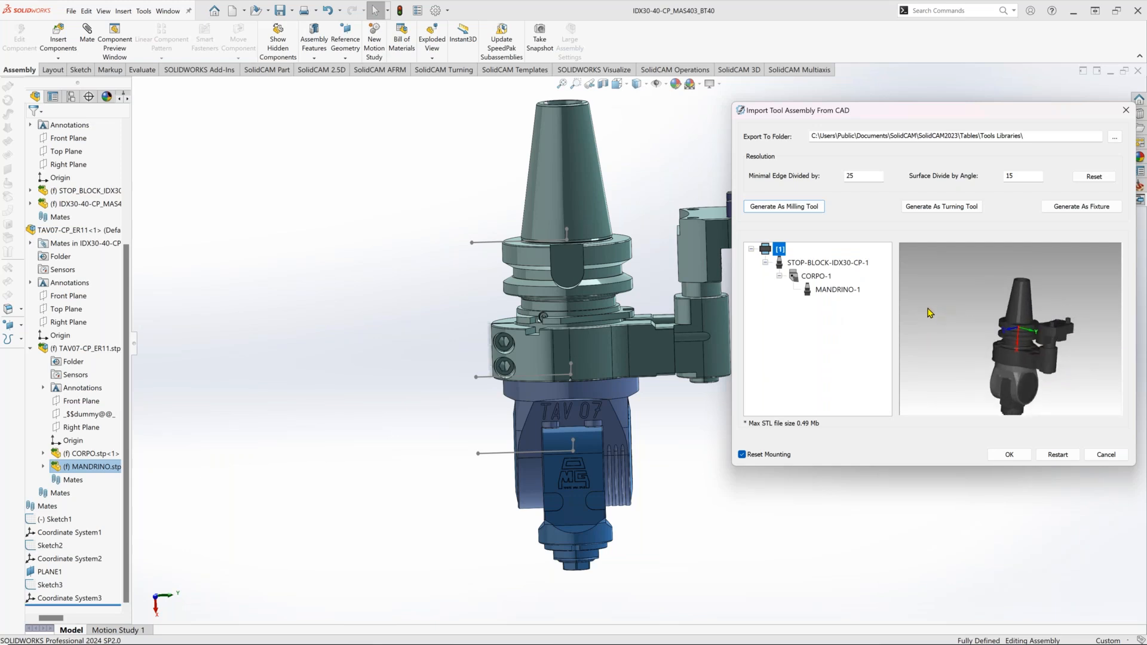
Set Coordinate System1 as the reference coordinate system of the STOP-BLOCK-IDX30-CP-1 holder.
left_click_drag(789, 110, 471, 171)
left_click(513, 325)
right_click(513, 325)
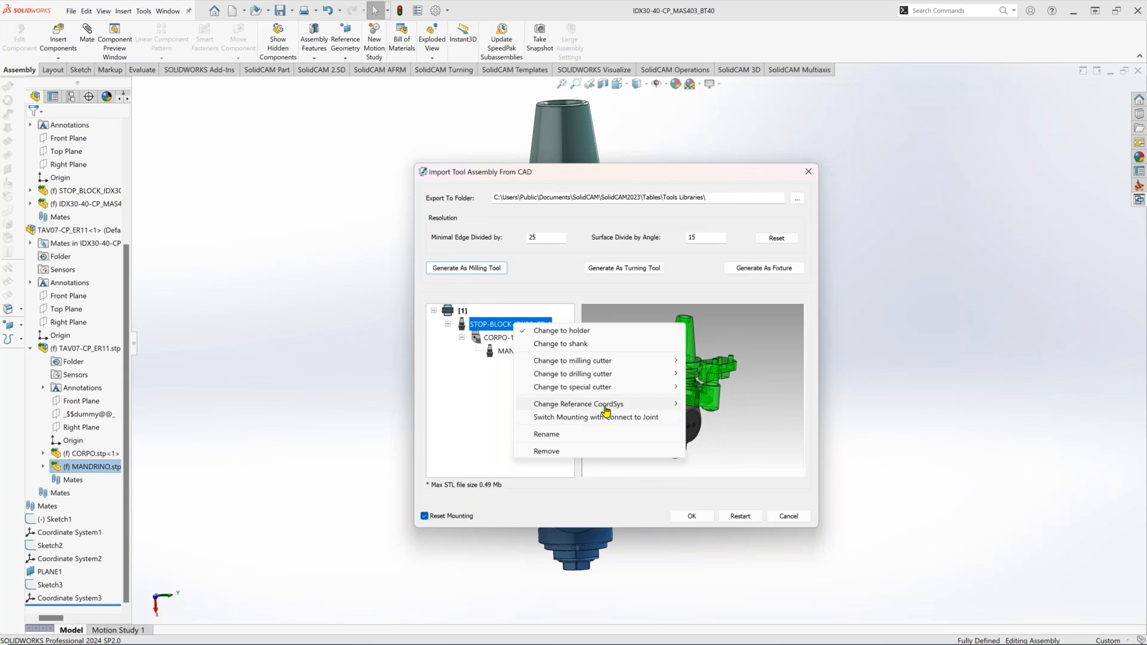
mouse_move(604, 405)
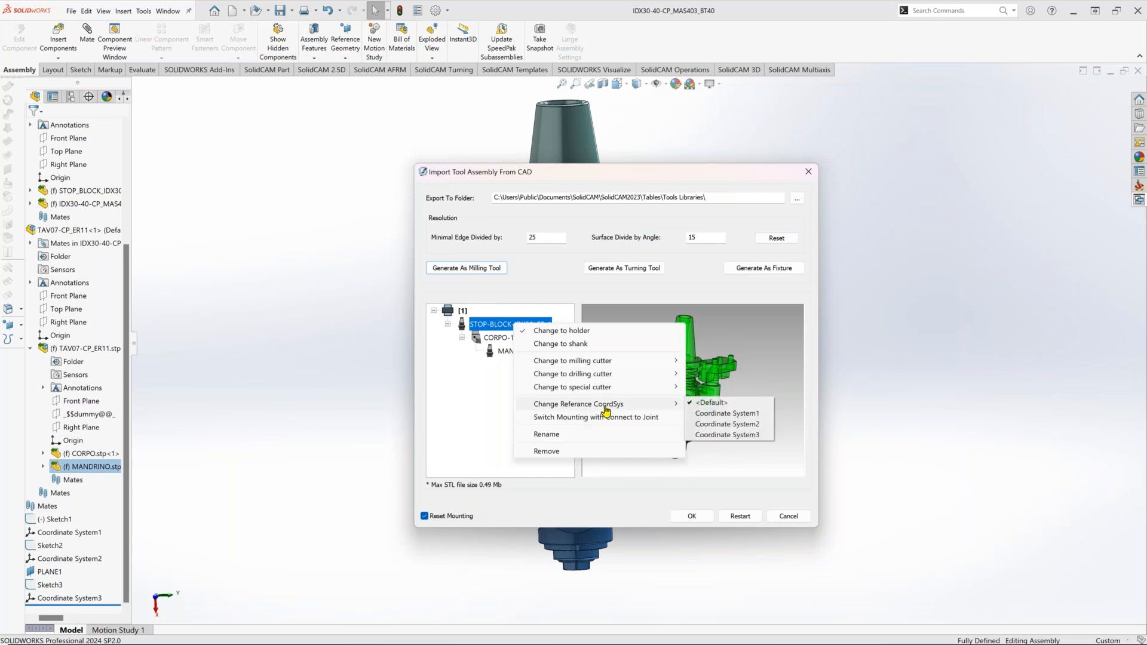
left_click(717, 416)
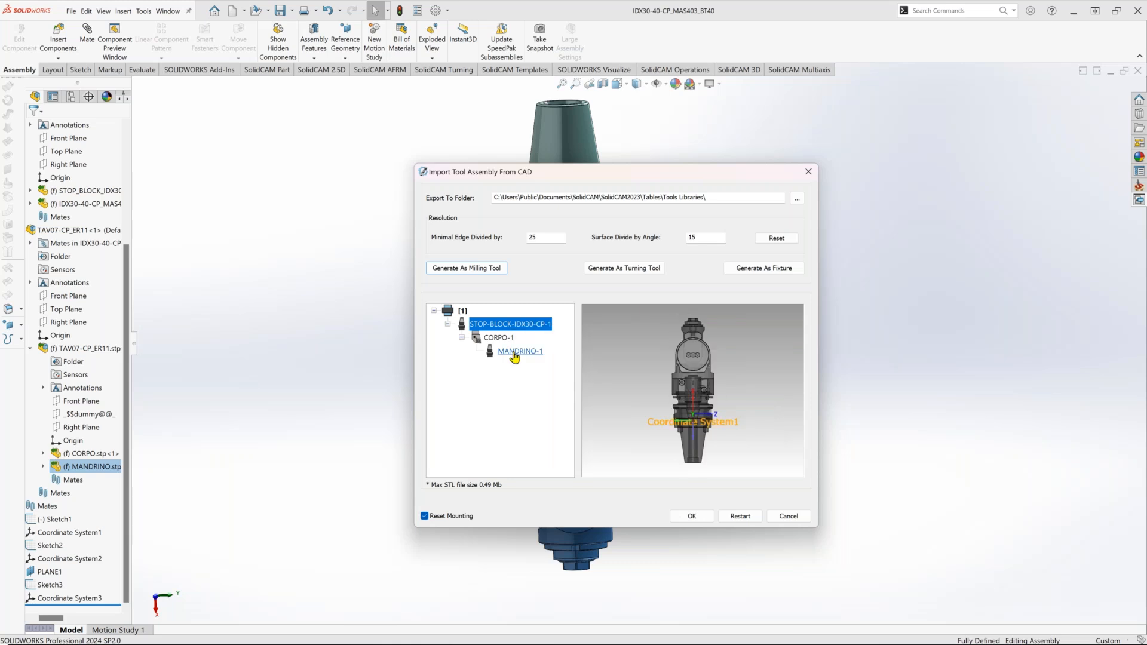
Set Coordinate System2 as the reference coordinate system of the CORPO-1 component.
left_click(500, 340)
right_click(500, 340)
mouse_move(613, 413)
left_click(712, 440)
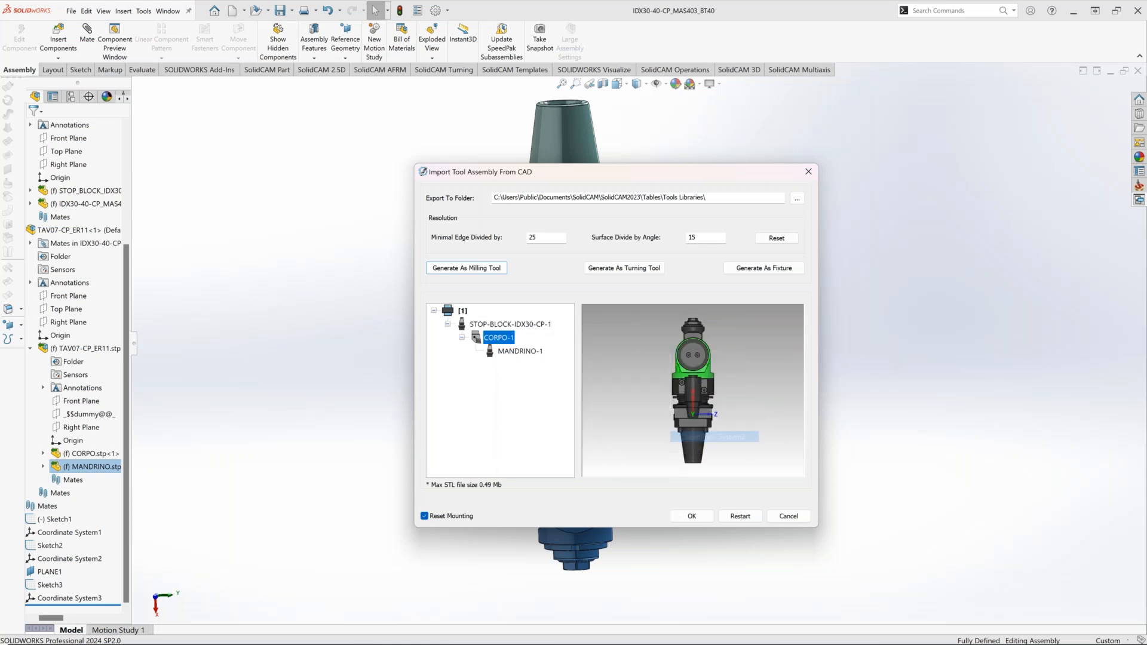
Set Coordinate System3 as the reference coordinate system of MANDRINO-1 and complete the import into the tool library.
left_click(514, 351)
right_click(514, 351)
mouse_move(606, 438)
left_click(715, 465)
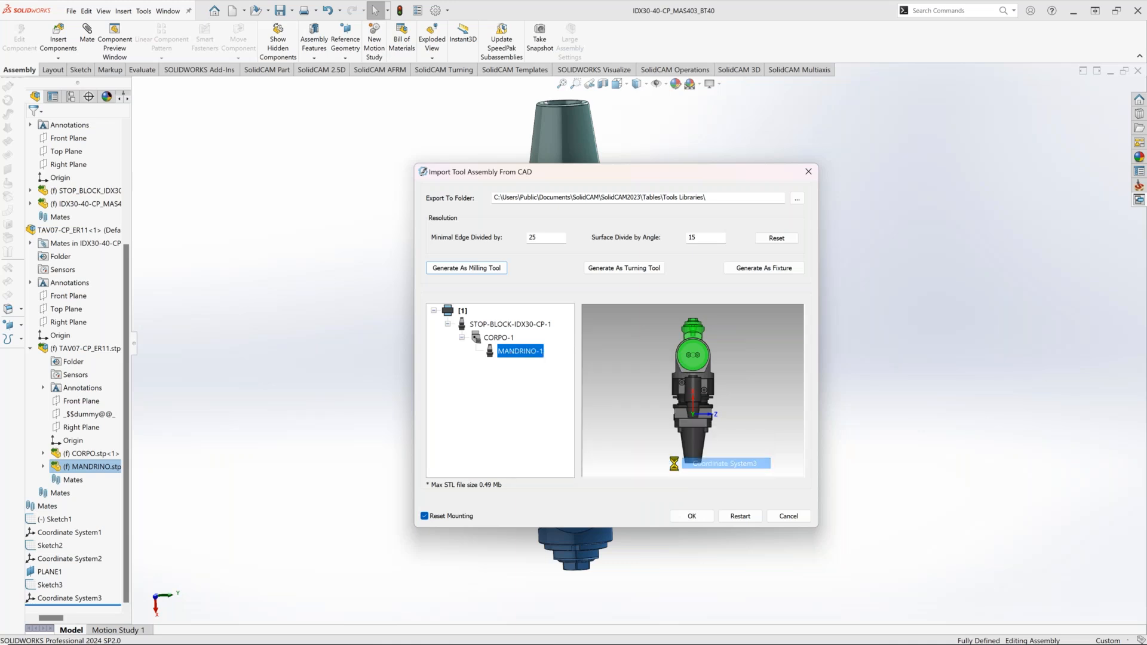
left_click(694, 519)
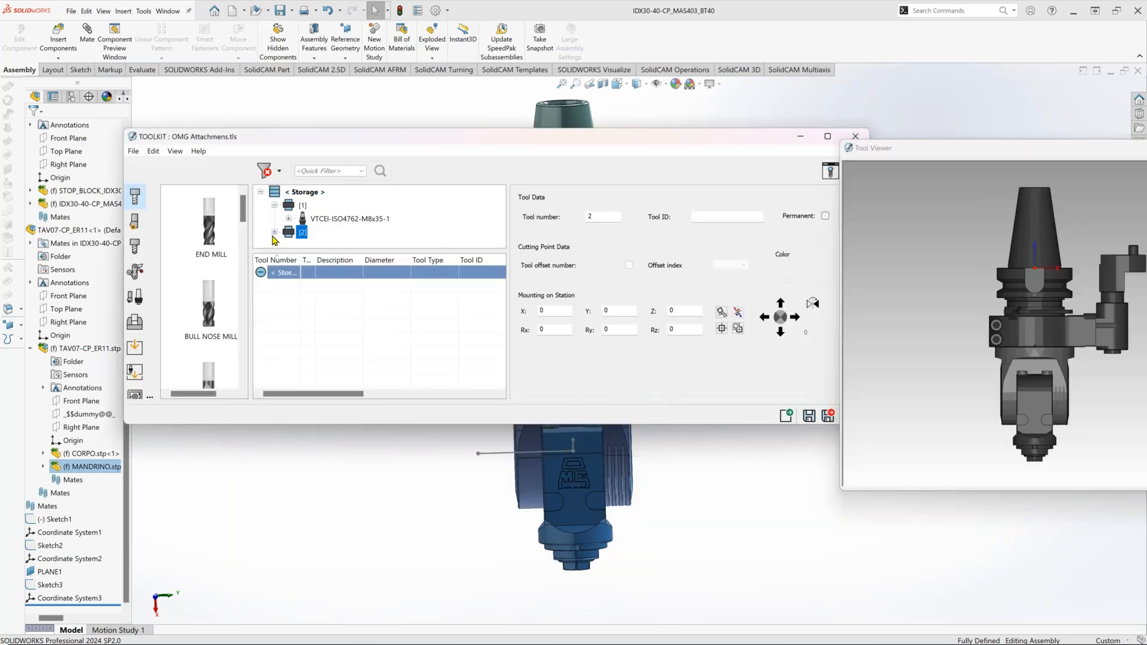
Expand the imported tool [2] down to MANDRINO-1 and maximize the ToolKit window.
left_click(275, 232)
left_click(290, 232)
left_click(303, 233)
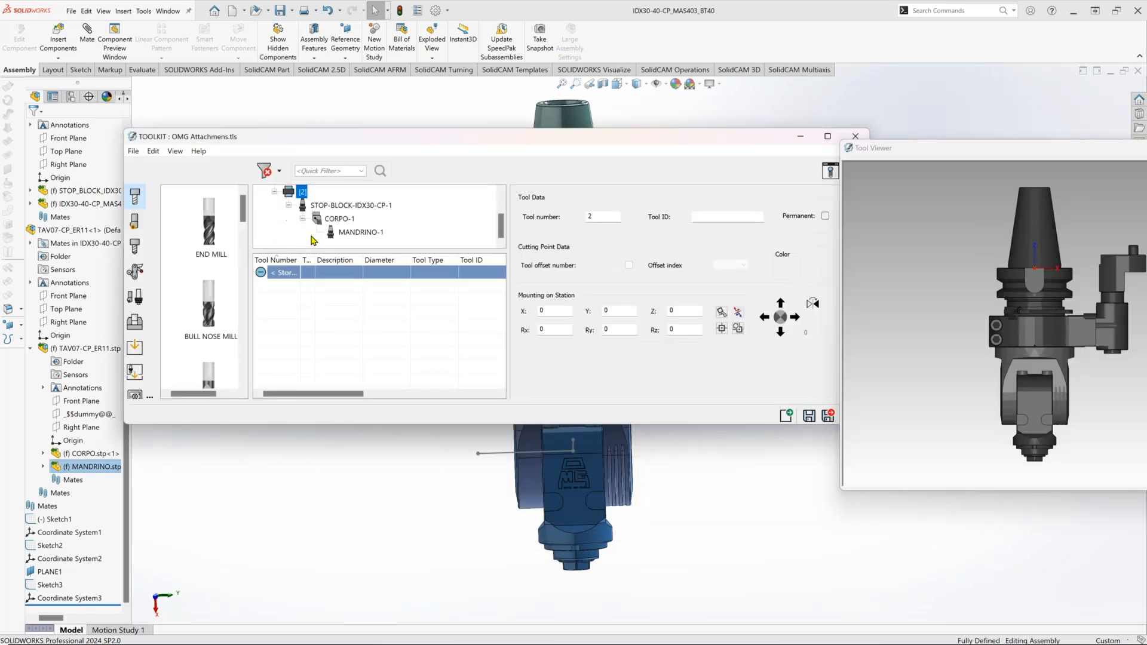
left_click(880, 294)
middle_click_drag(879, 294, 963, 307)
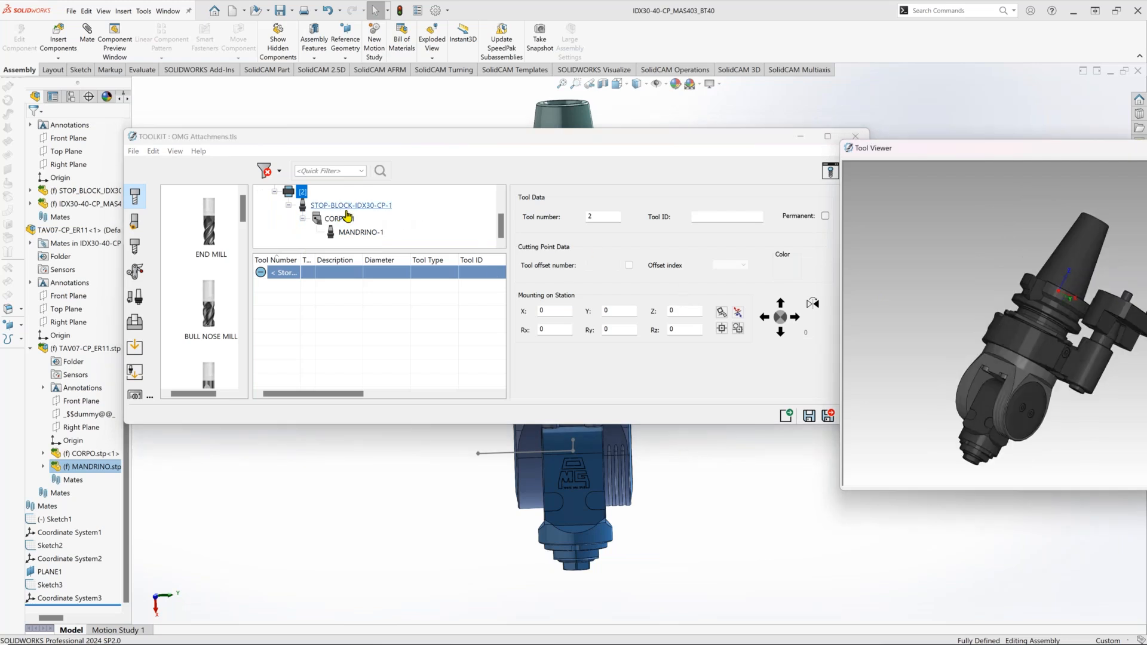
left_click_drag(505, 143, 476, 254)
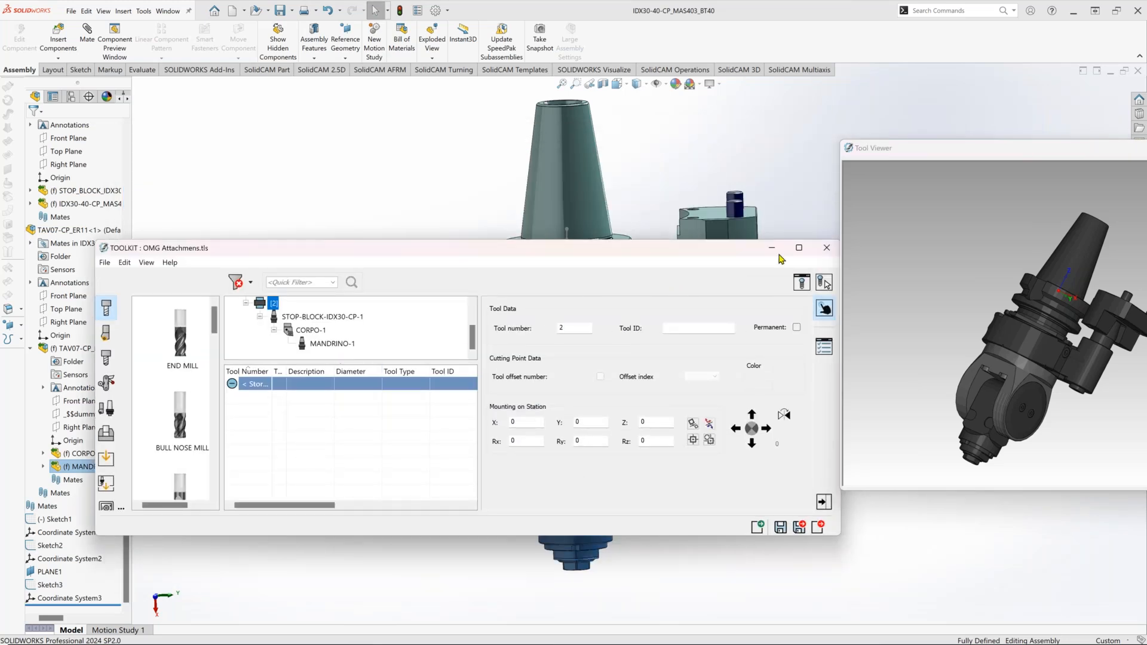
left_click(799, 247)
Set the component color of STOP-BLOCK-IDX30-CP-1 in tool [2] to teal.
left_click(227, 113)
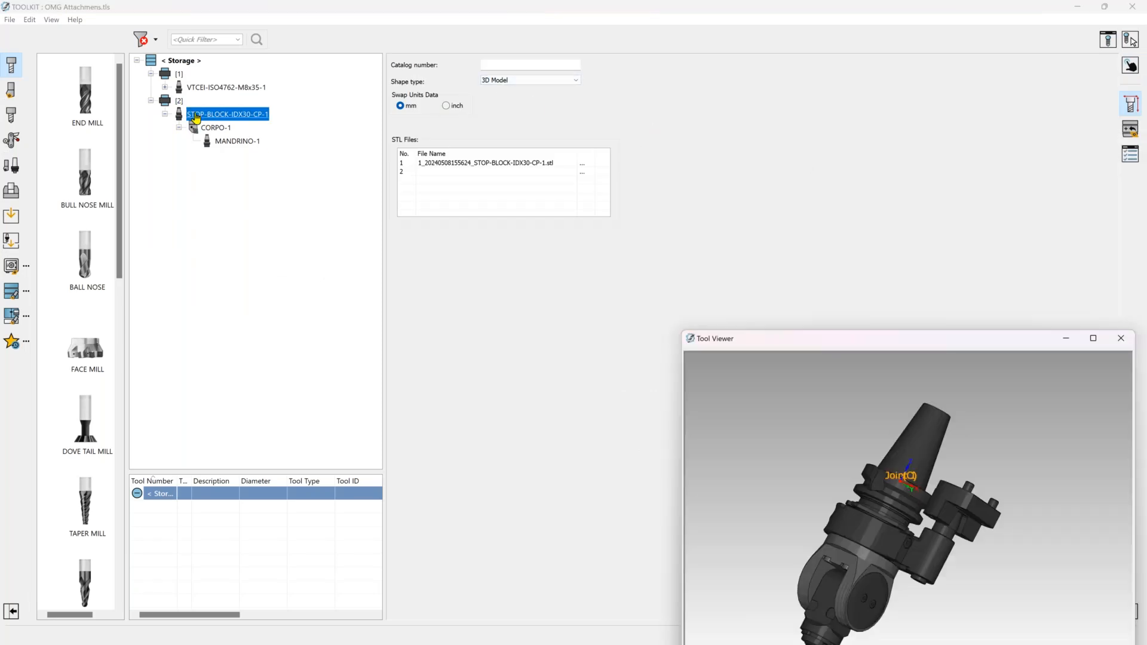
left_click(1130, 129)
left_click(1131, 154)
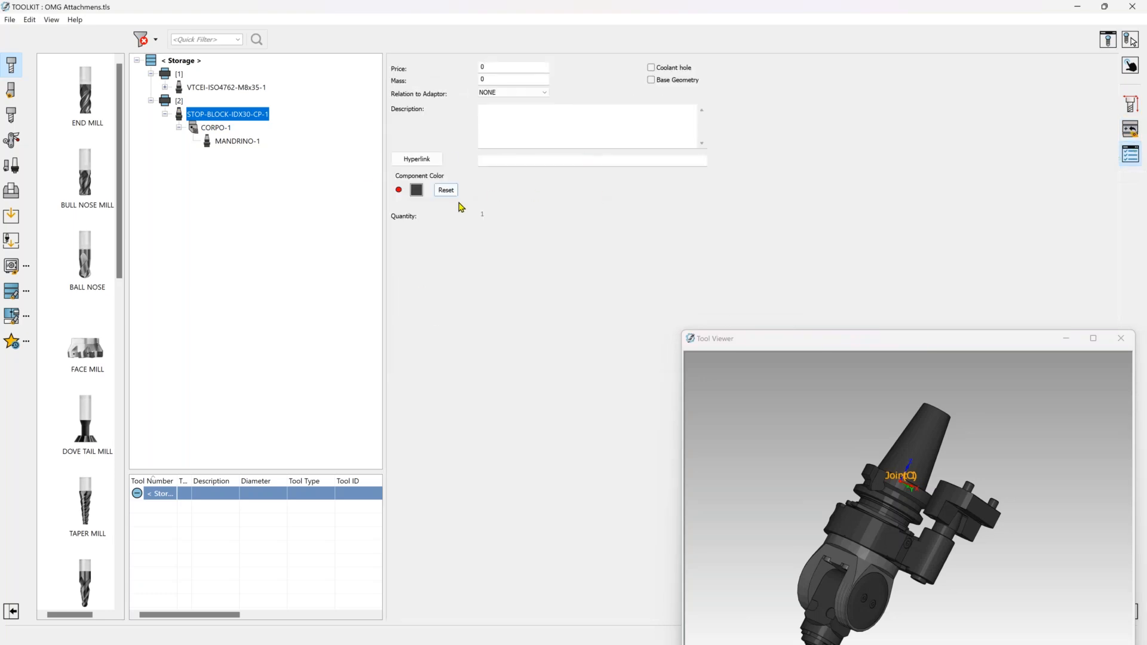
left_click(417, 191)
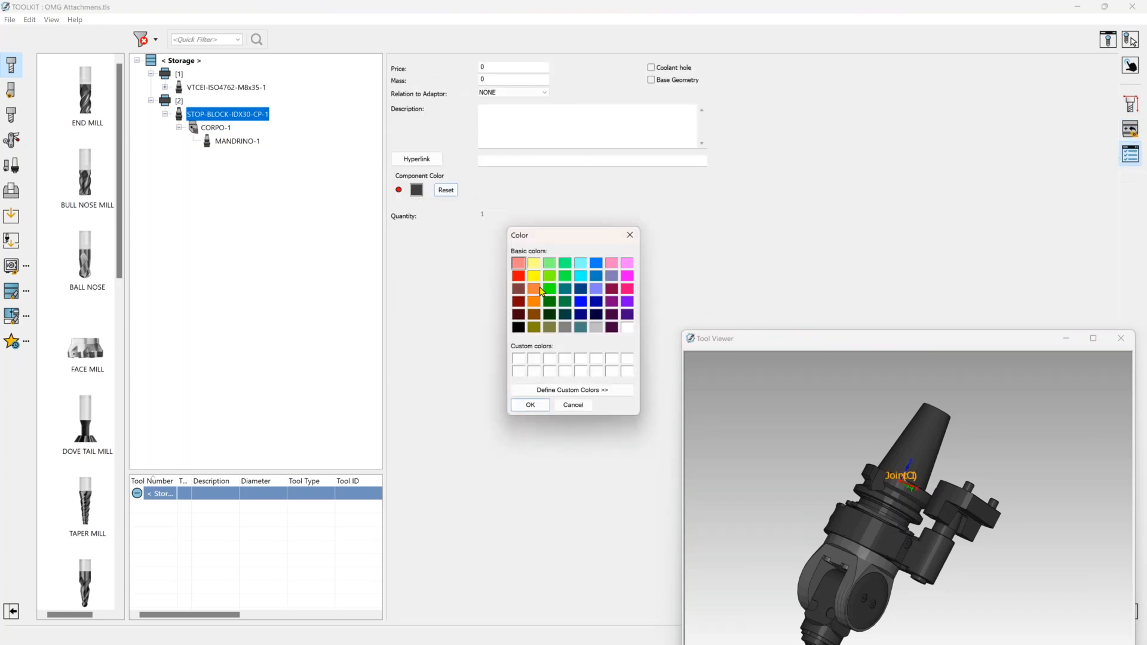
left_click(581, 329)
left_click(530, 405)
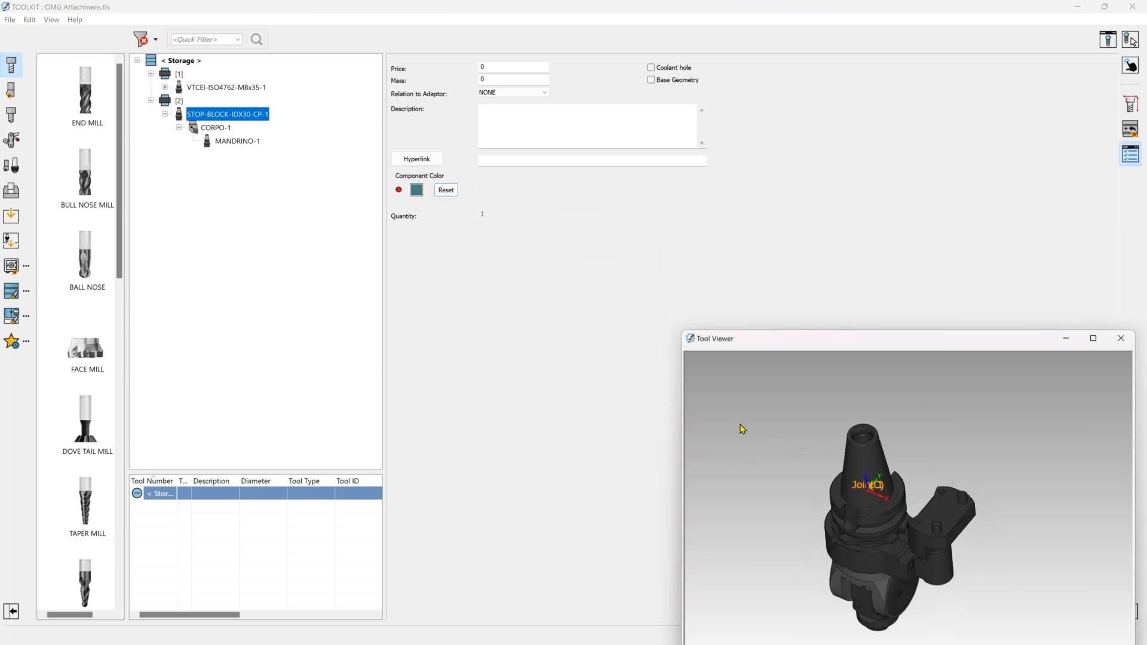
Review the shape, joint and station mounting data of STOP-BLOCK-IDX30-CP-1 in tool [2].
left_click(203, 130)
left_click(218, 115)
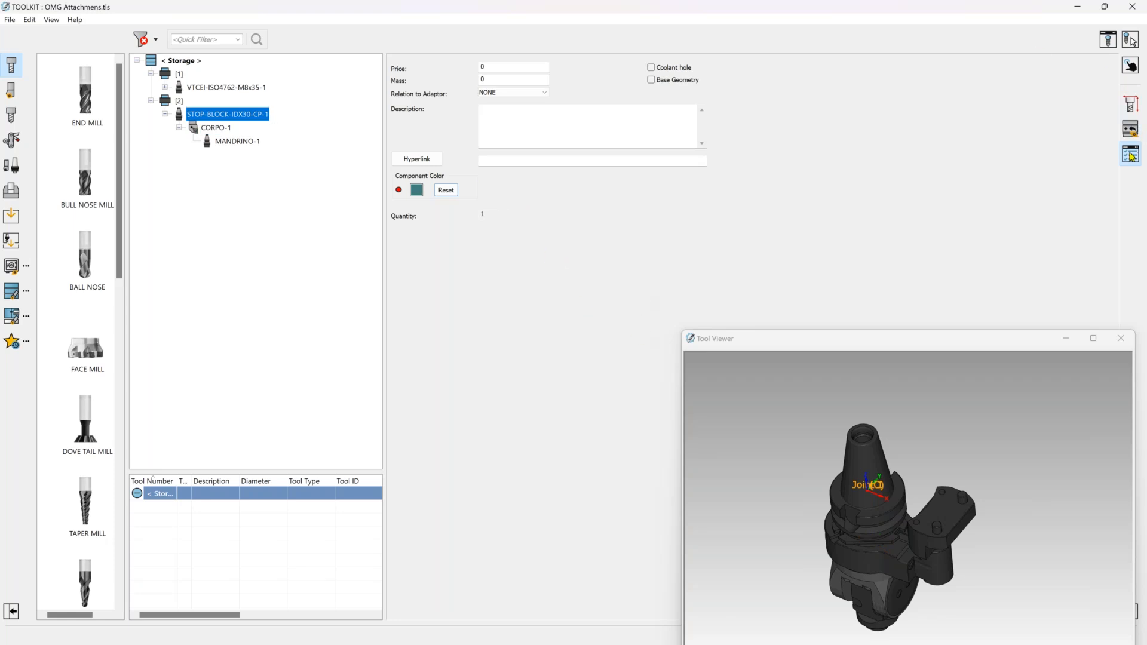
left_click(1131, 129)
left_click(1131, 104)
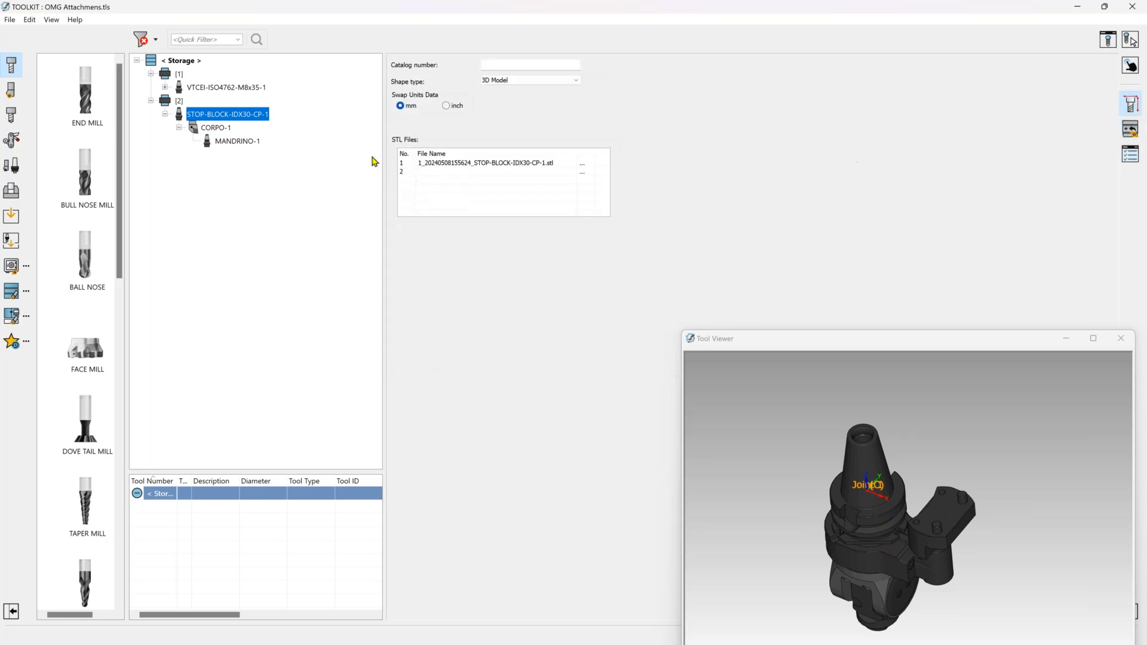
left_click(1131, 67)
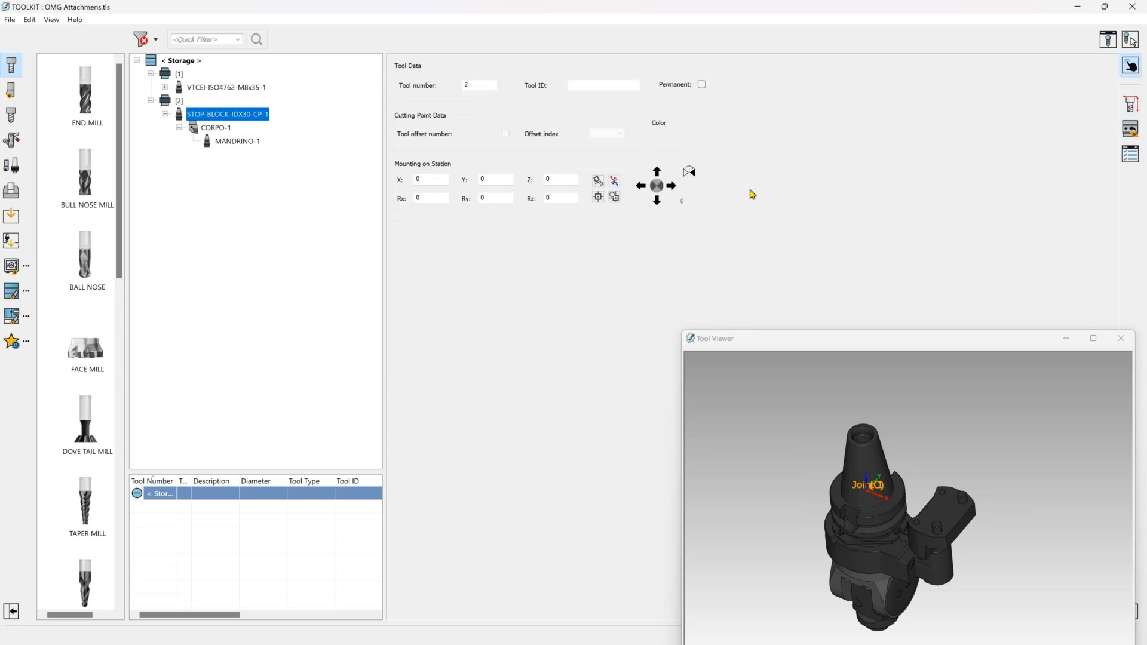
middle_click_drag(826, 507, 798, 397)
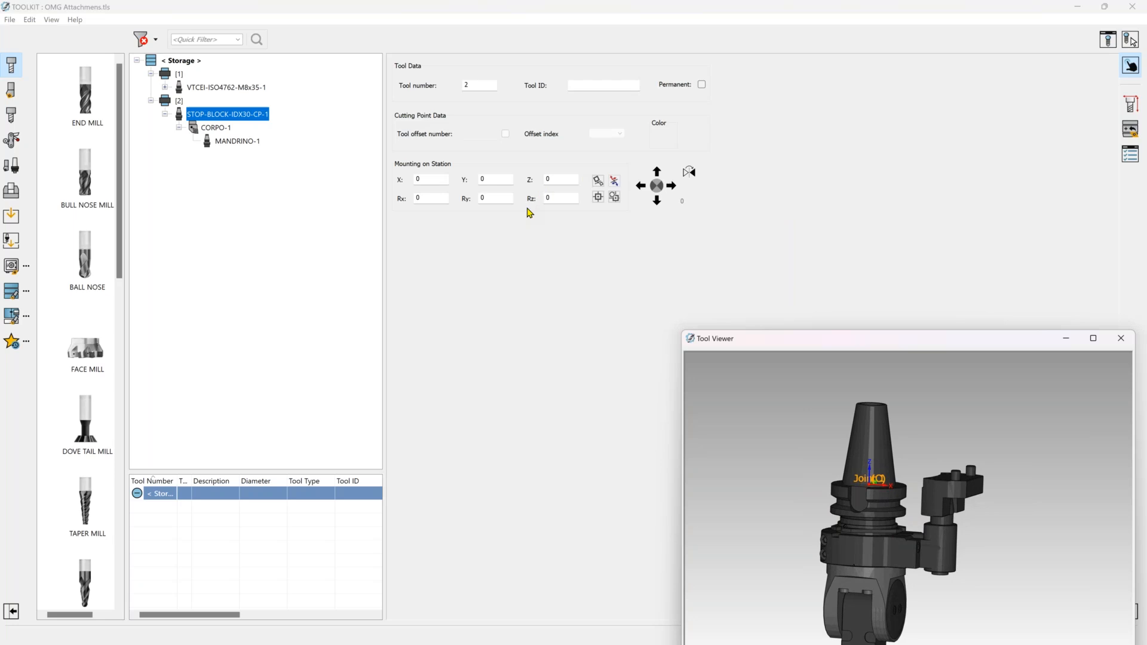
left_click(205, 129)
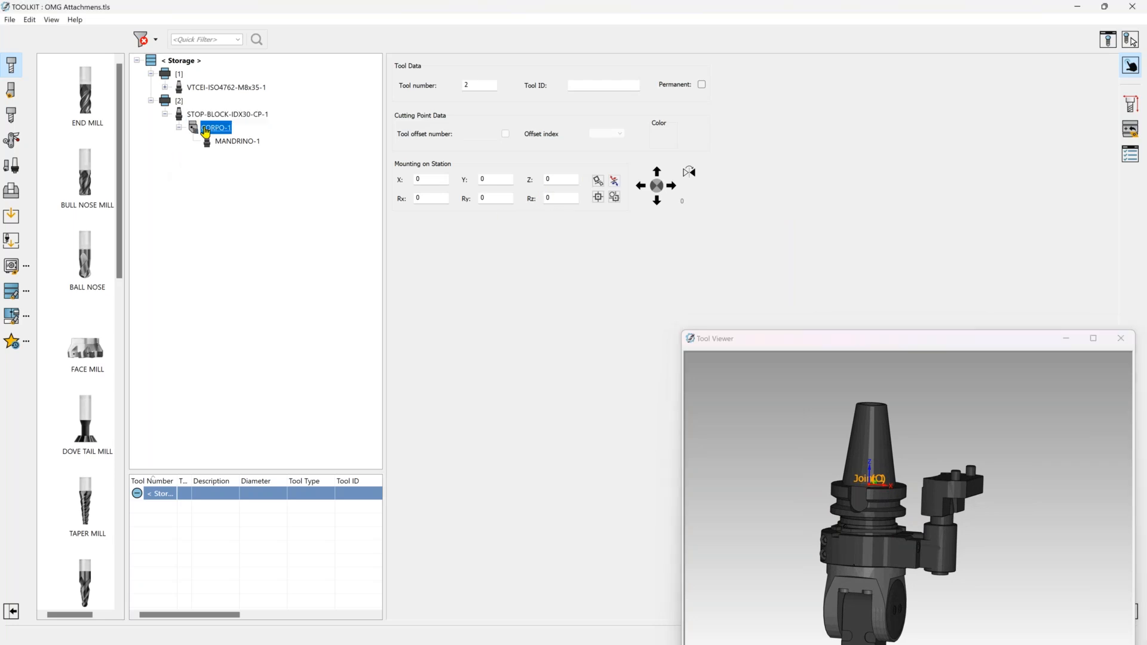
Set Joint 1 of STOP-BLOCK-IDX30-CP-1 as a joint with a rotary axis.
left_click(201, 116)
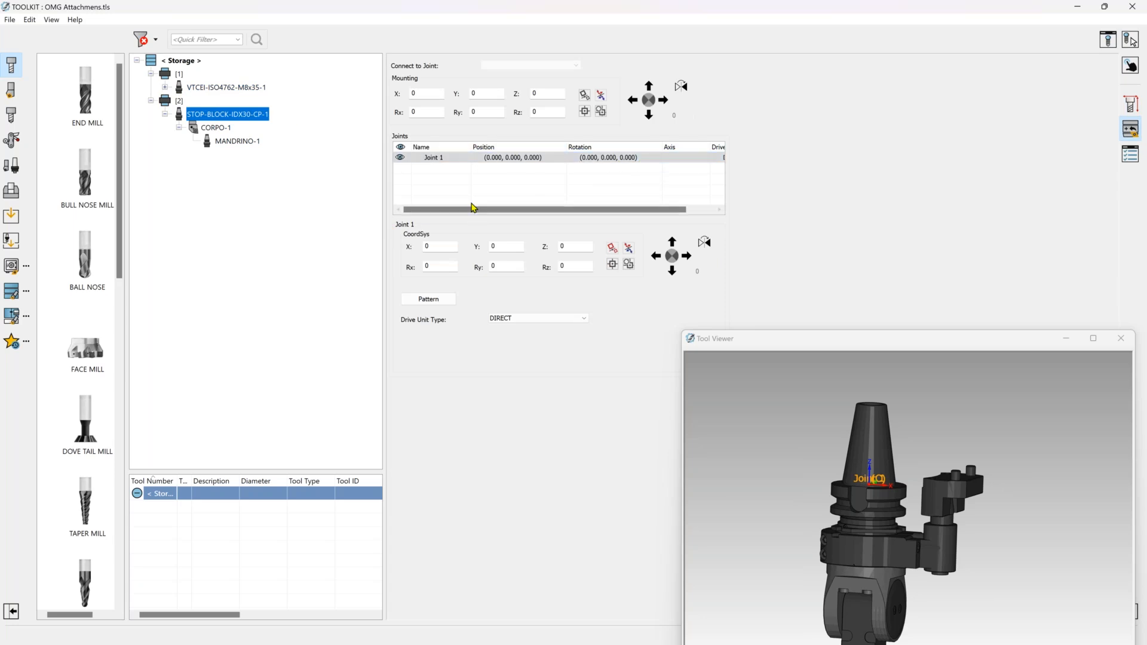
right_click(659, 162)
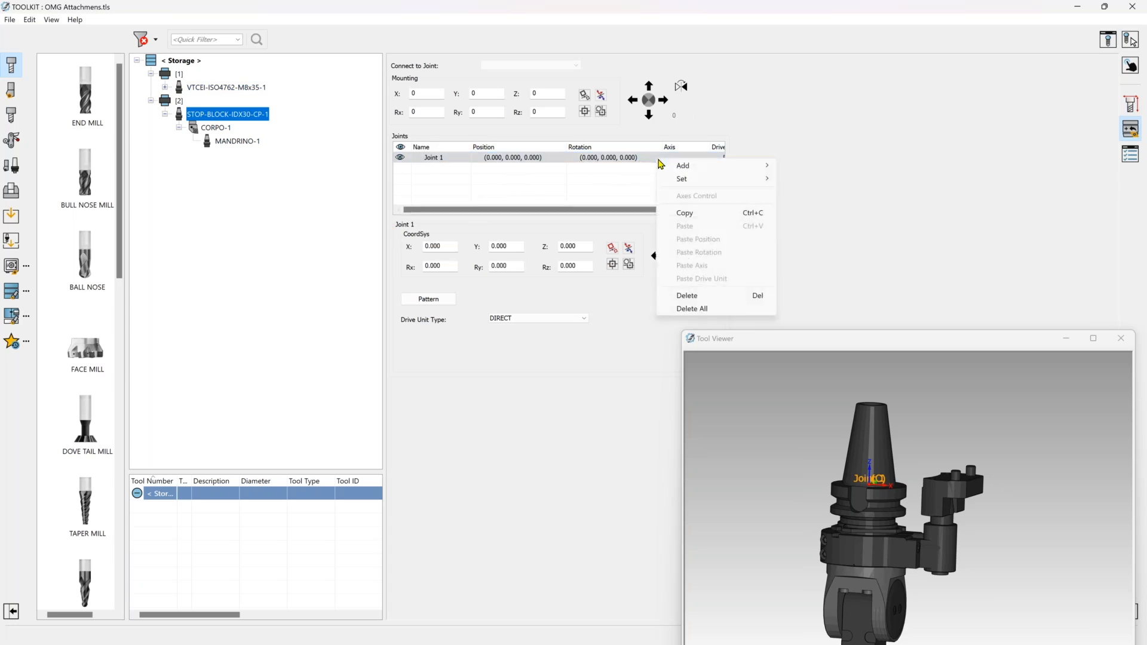
mouse_move(697, 185)
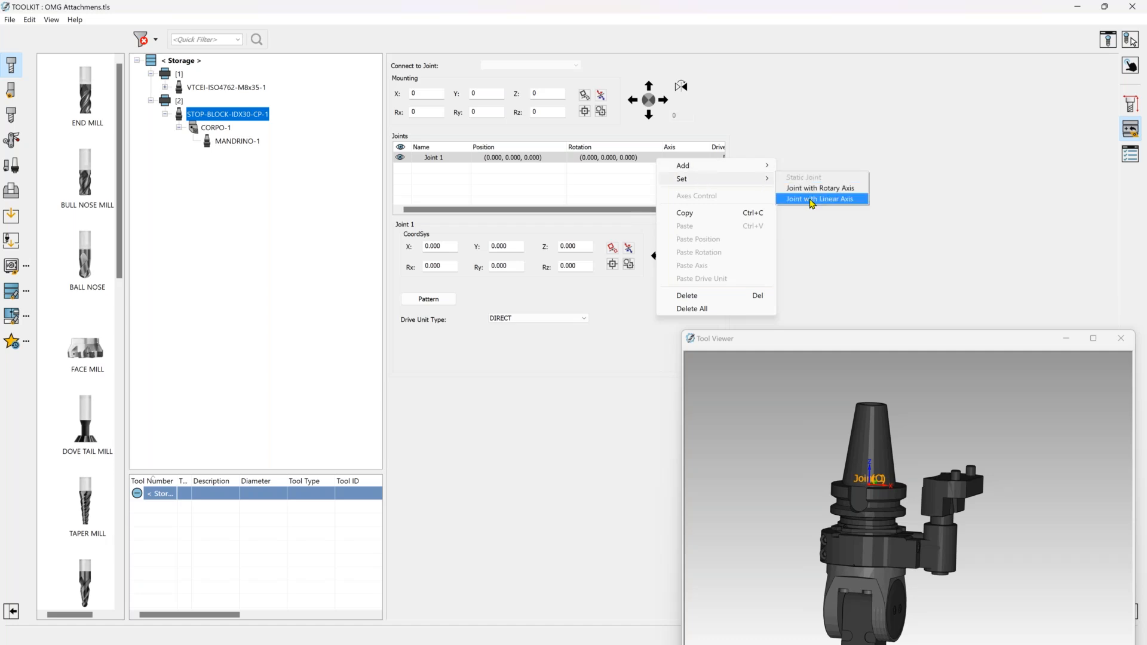
left_click(851, 191)
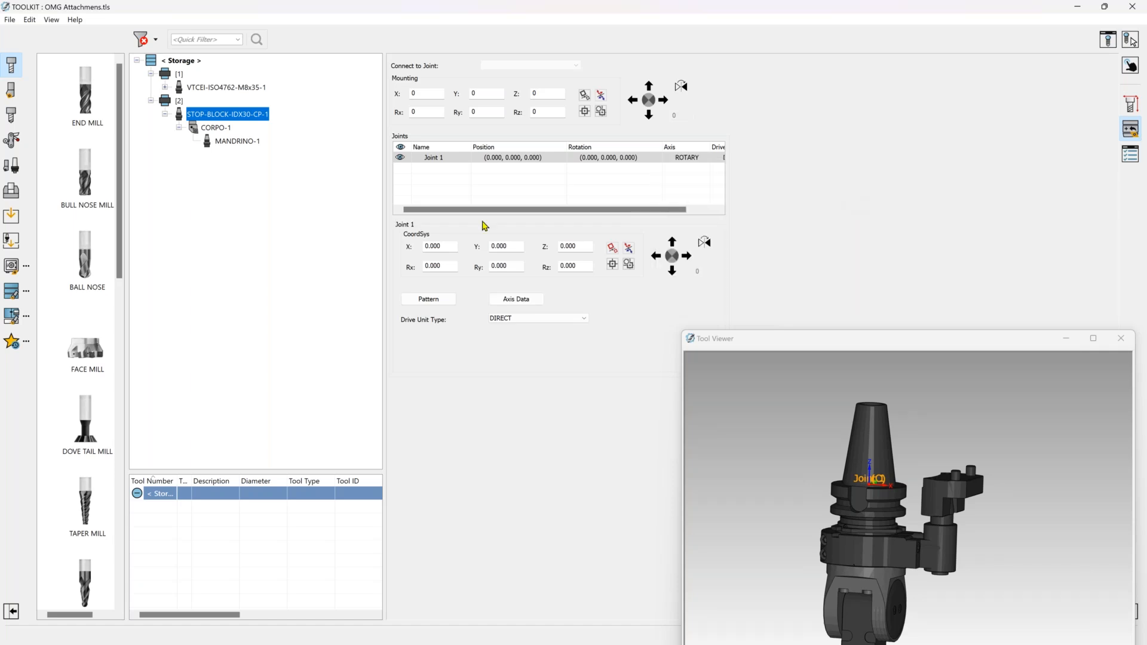
Set the axis vector of the STOP-BLOCK-IDX30-CP-1 rotary joint to (0.000, 0.000, 1.000) in its axis data.
left_click(517, 300)
left_click(635, 261)
left_click(642, 261)
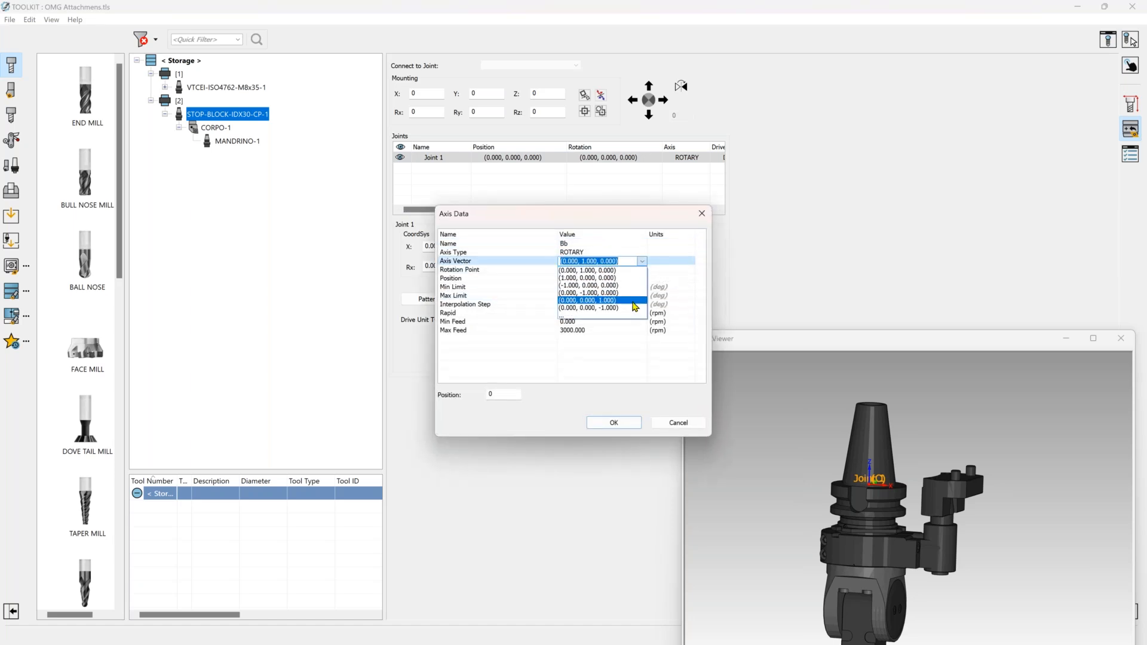
left_click(635, 306)
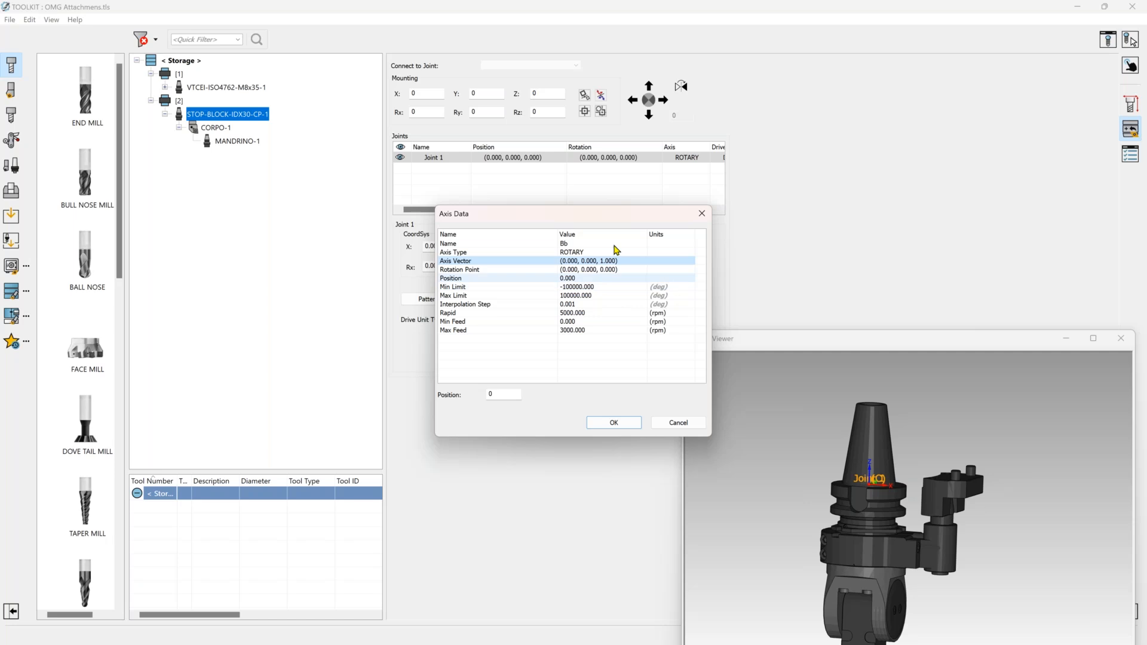
left_click(615, 423)
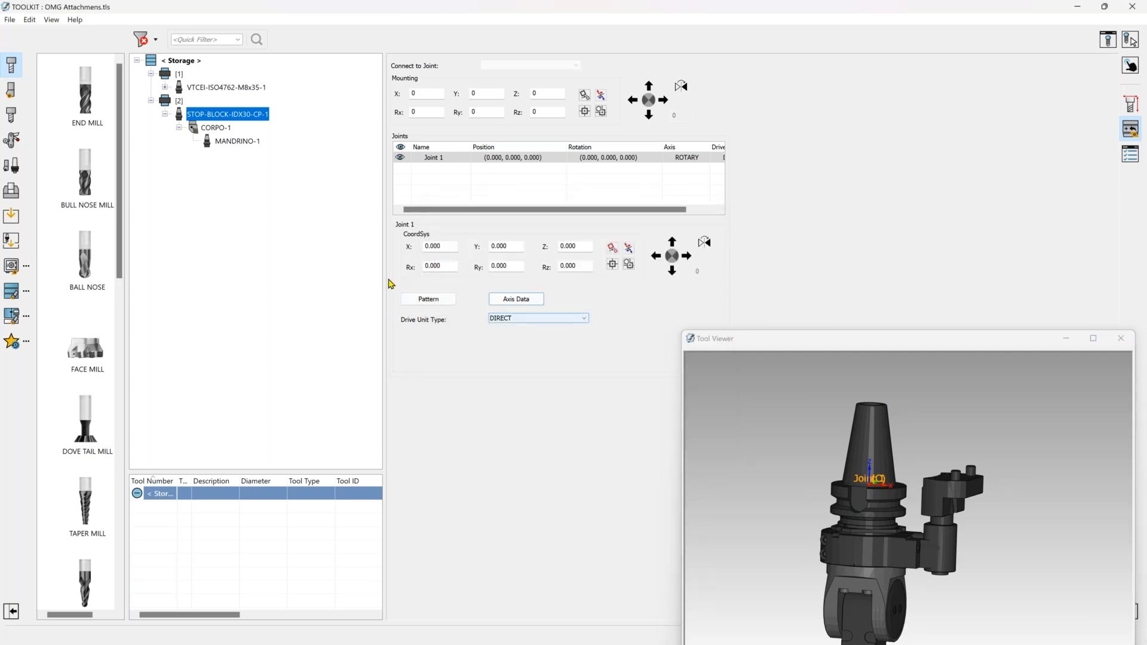
Rotate the head about its vertical axis by setting the Bb component axis in the station data to 50.
left_click(211, 128)
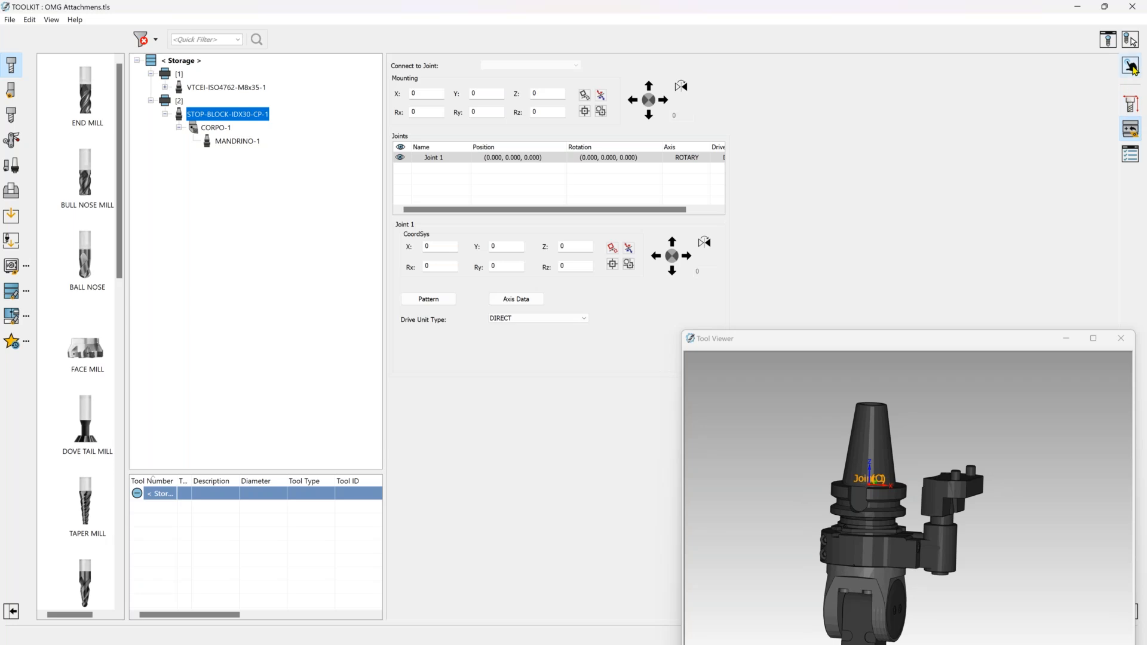
left_click(1131, 65)
left_click(432, 237)
scroll(432, 238, "down", 10)
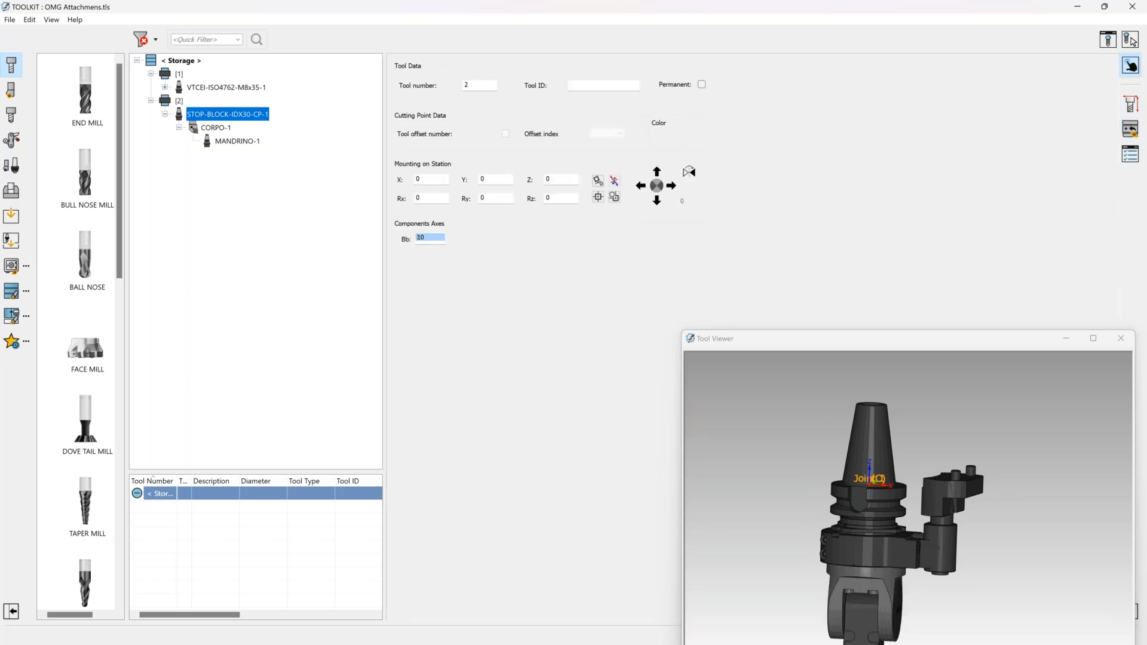
scroll(432, 237, "down", 1)
left_click_drag(917, 344, 895, 158)
left_click(443, 241)
scroll(443, 241, "up", 20)
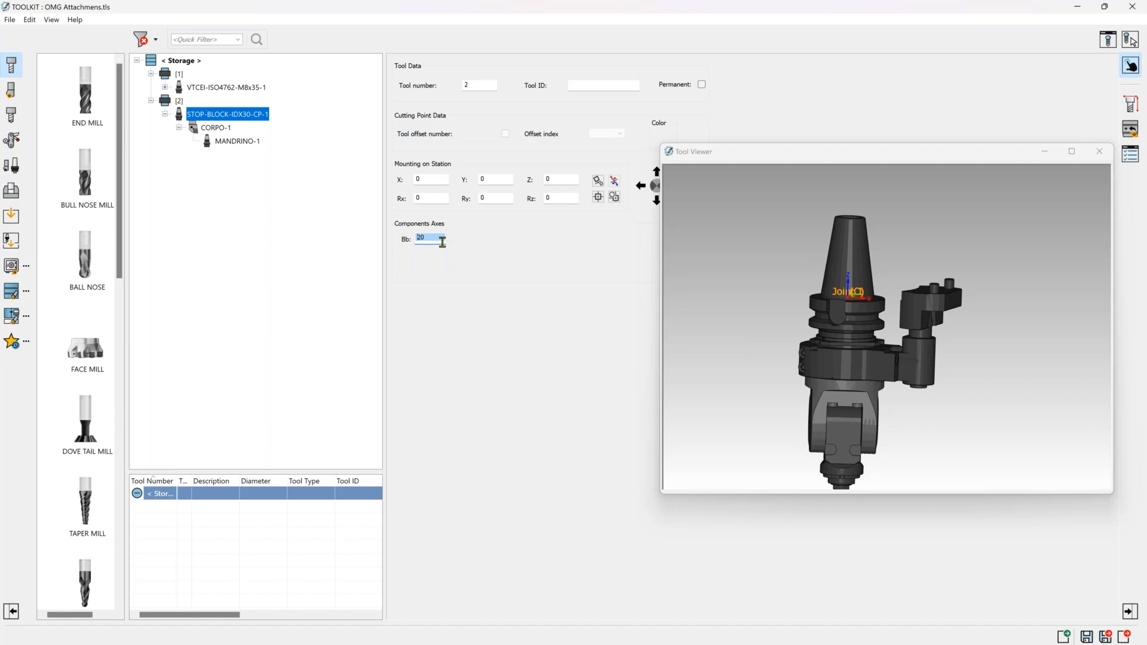
scroll(443, 242, "up", 20)
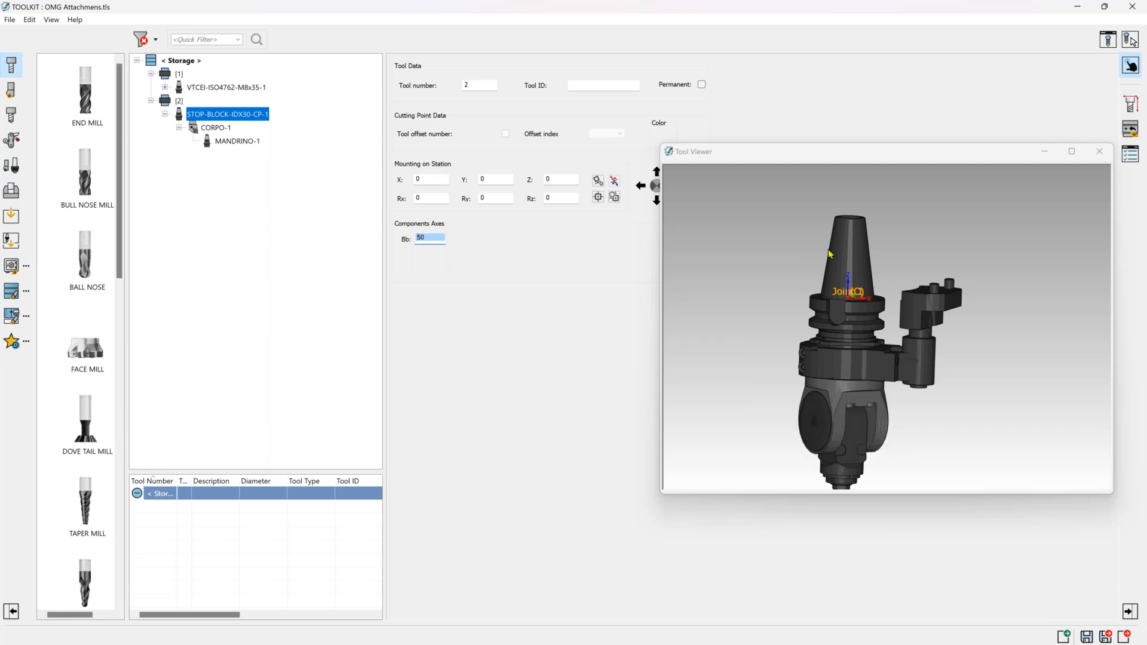
left_click_drag(988, 158, 1028, 310)
Set Joint 1 of CORPO-1 in tool [2] as a joint with a rotary axis.
left_click(216, 127)
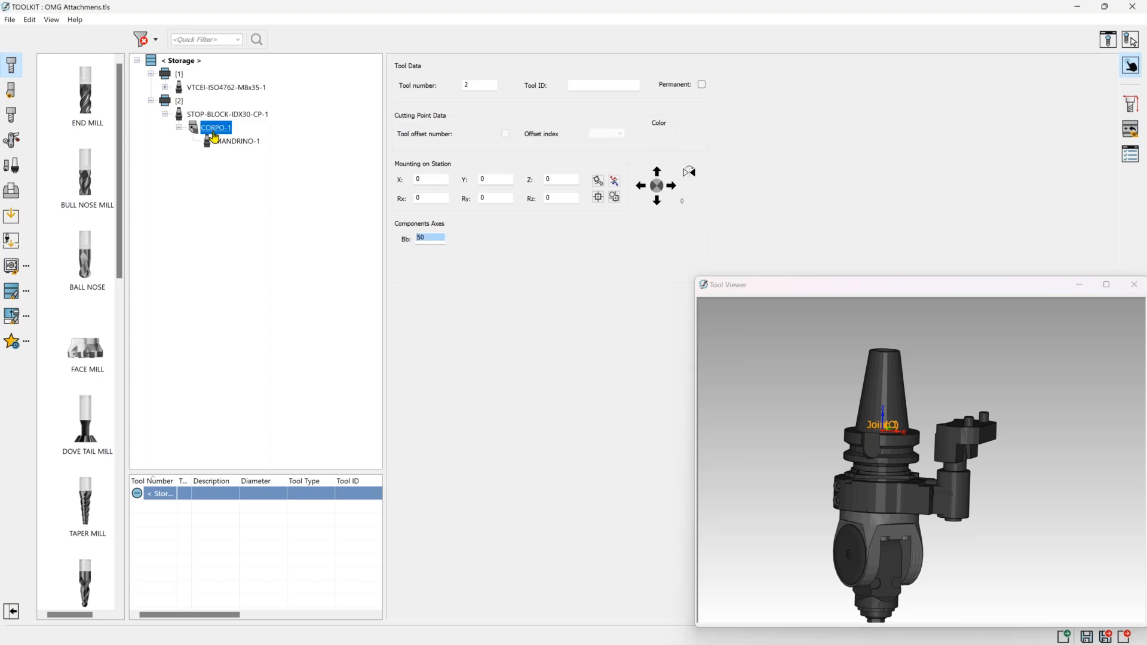
left_click(1135, 134)
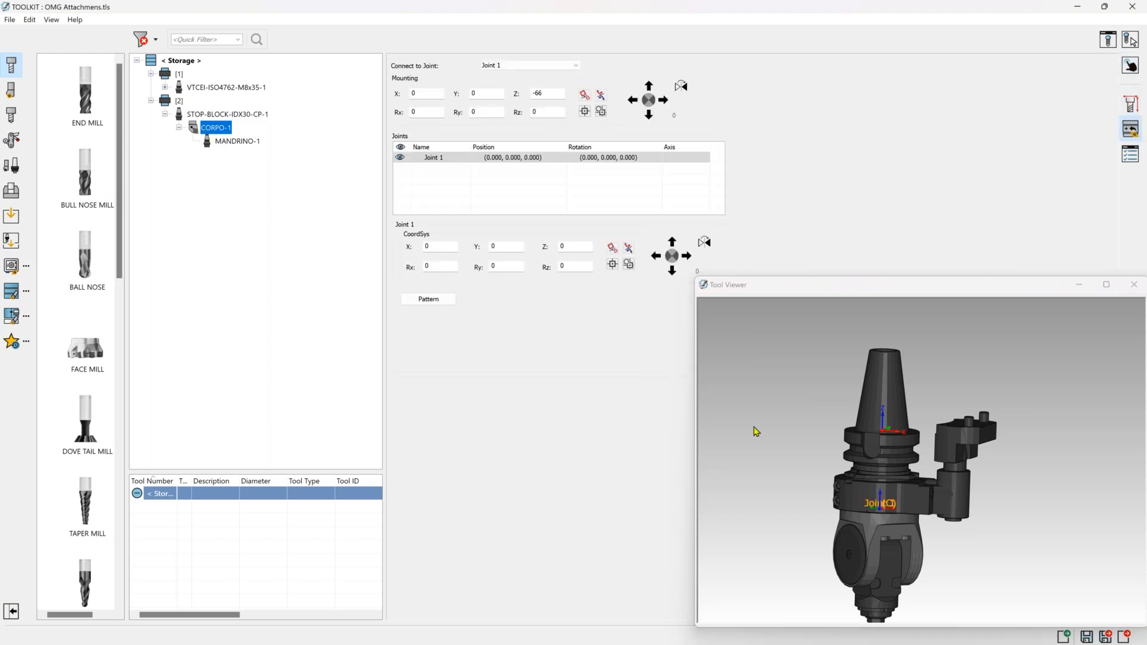
middle_click_drag(824, 471, 741, 466)
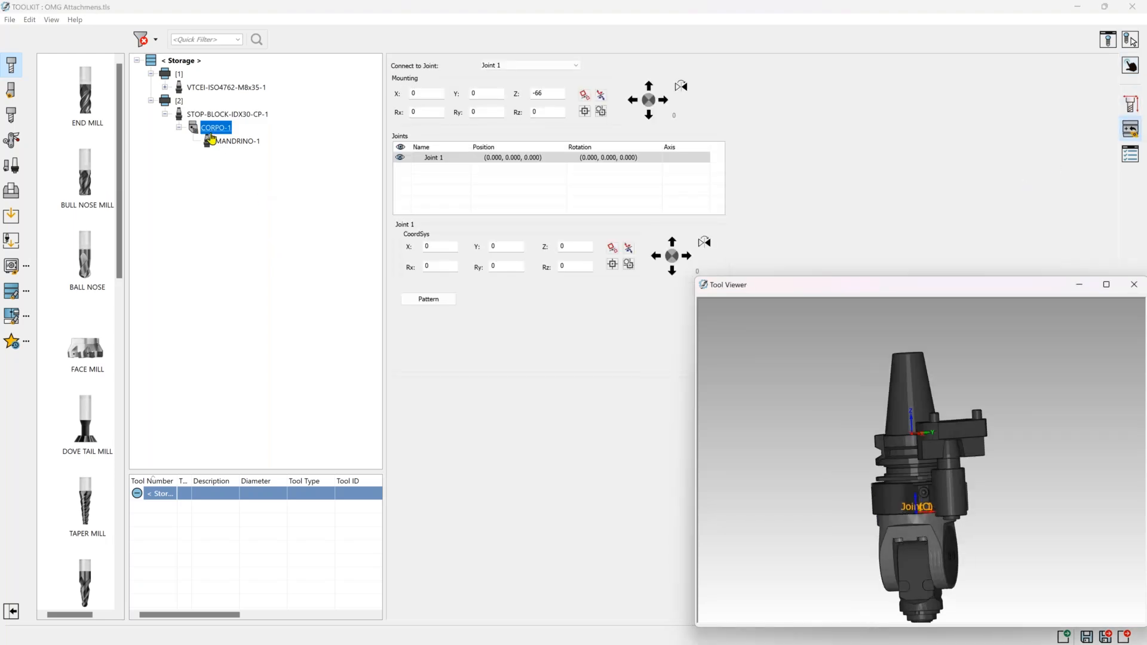
right_click(654, 159)
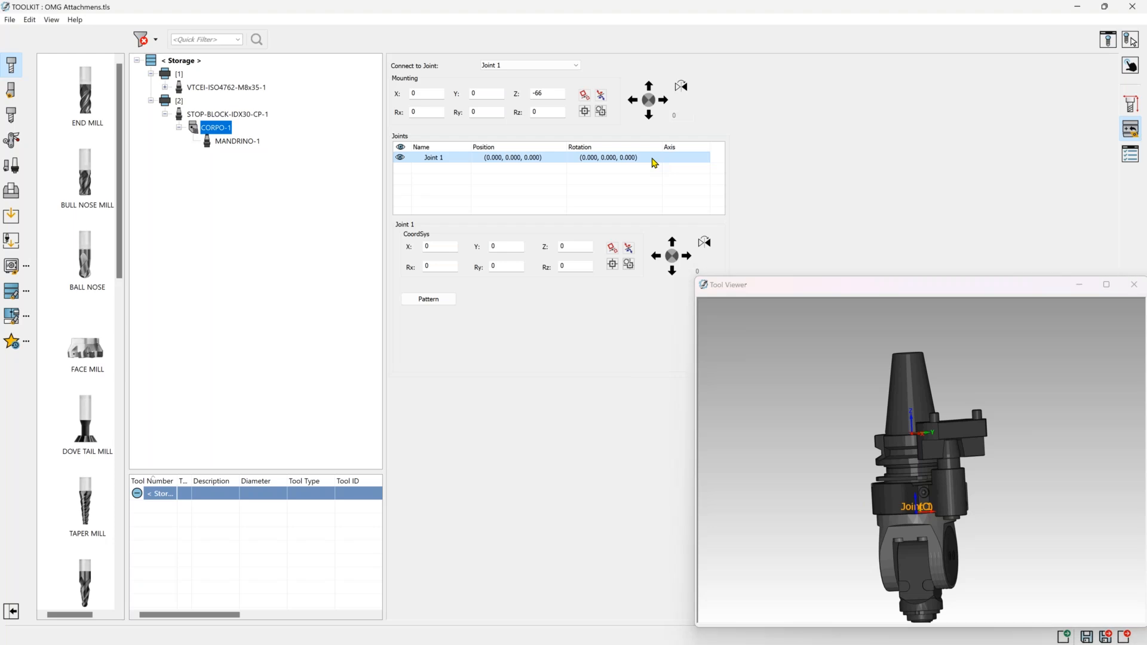
mouse_move(718, 181)
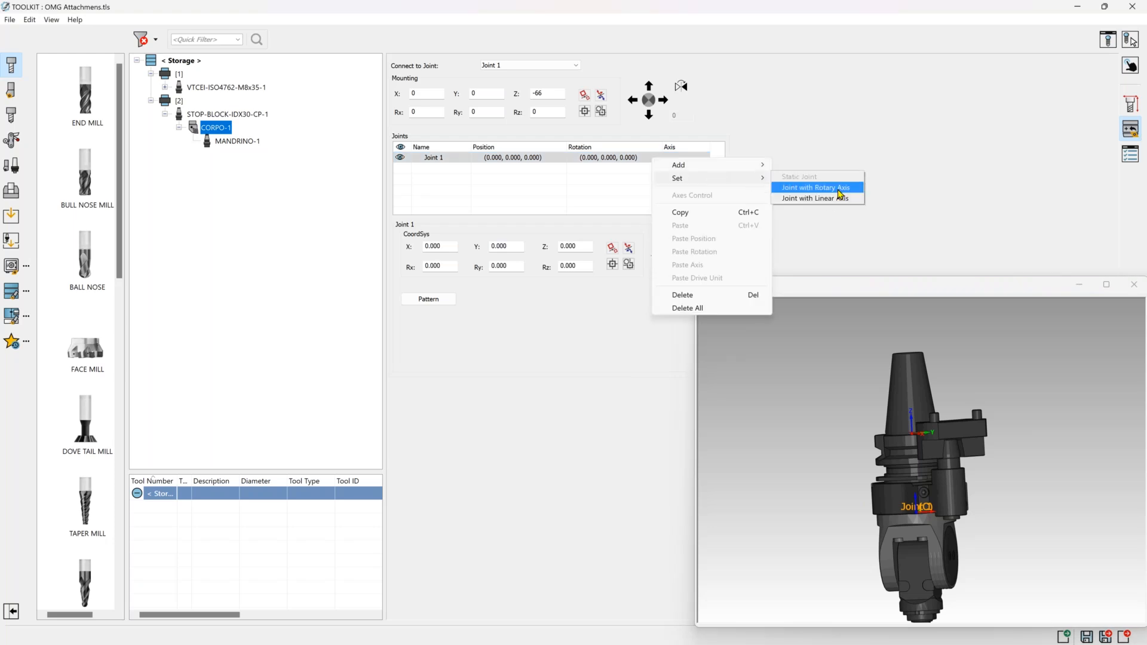
left_click(840, 188)
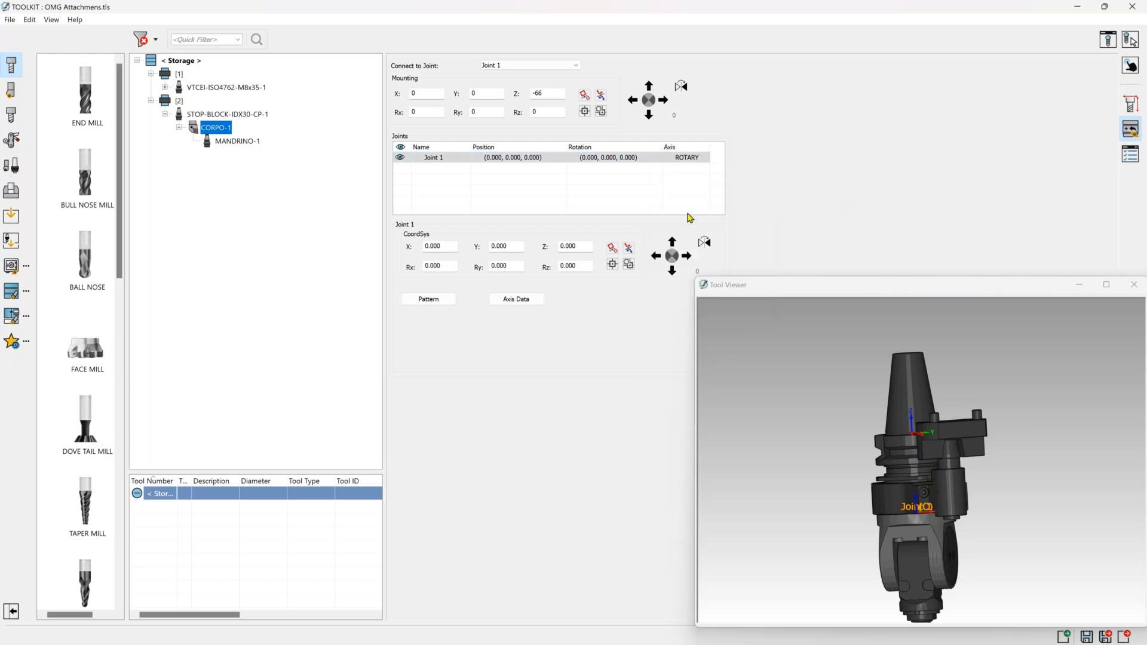
Set the axis vector of the CORPO-1 rotary joint to (1.000, 0.000, 0.000) in its axis data.
left_click(491, 303)
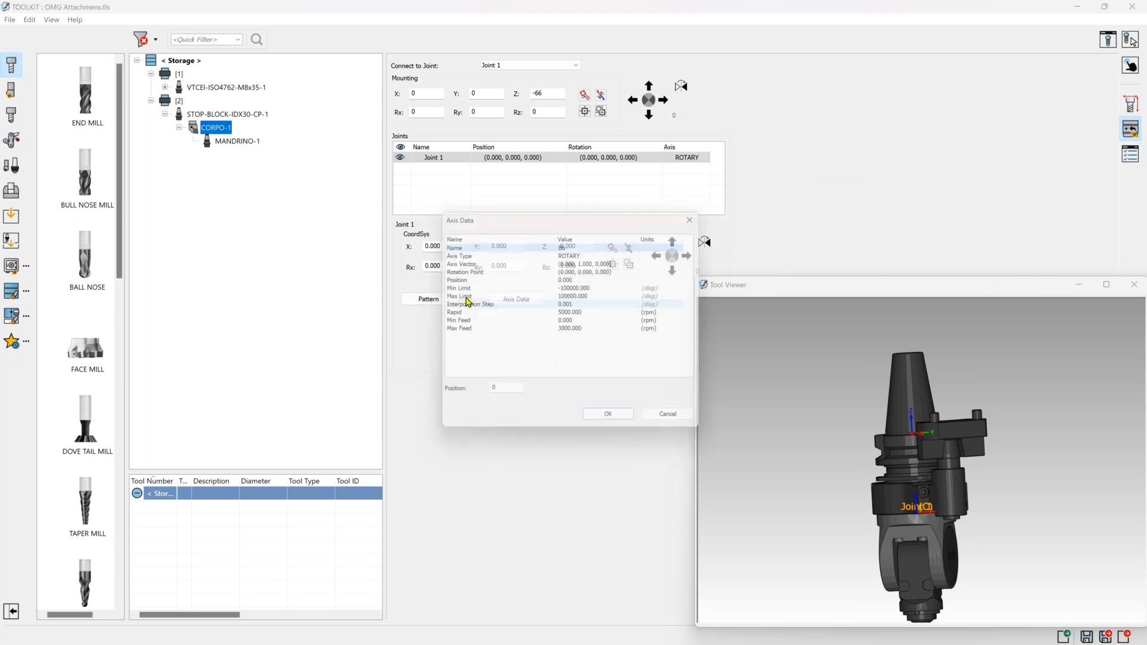
left_click_drag(604, 219, 684, 211)
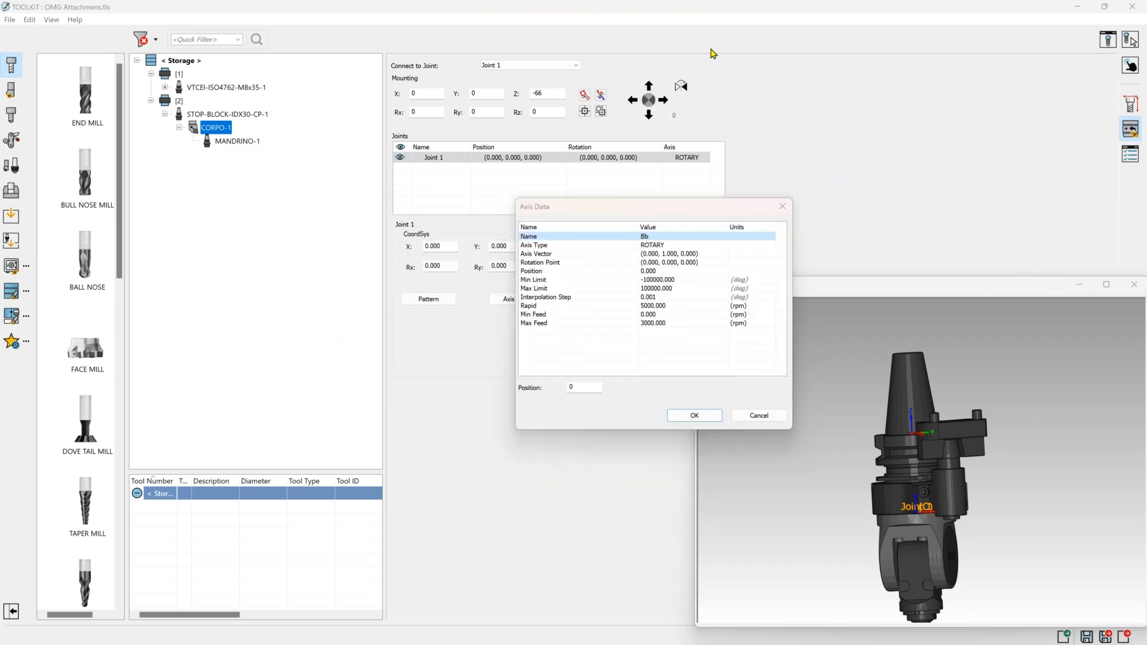
double_click(718, 256)
left_click(722, 256)
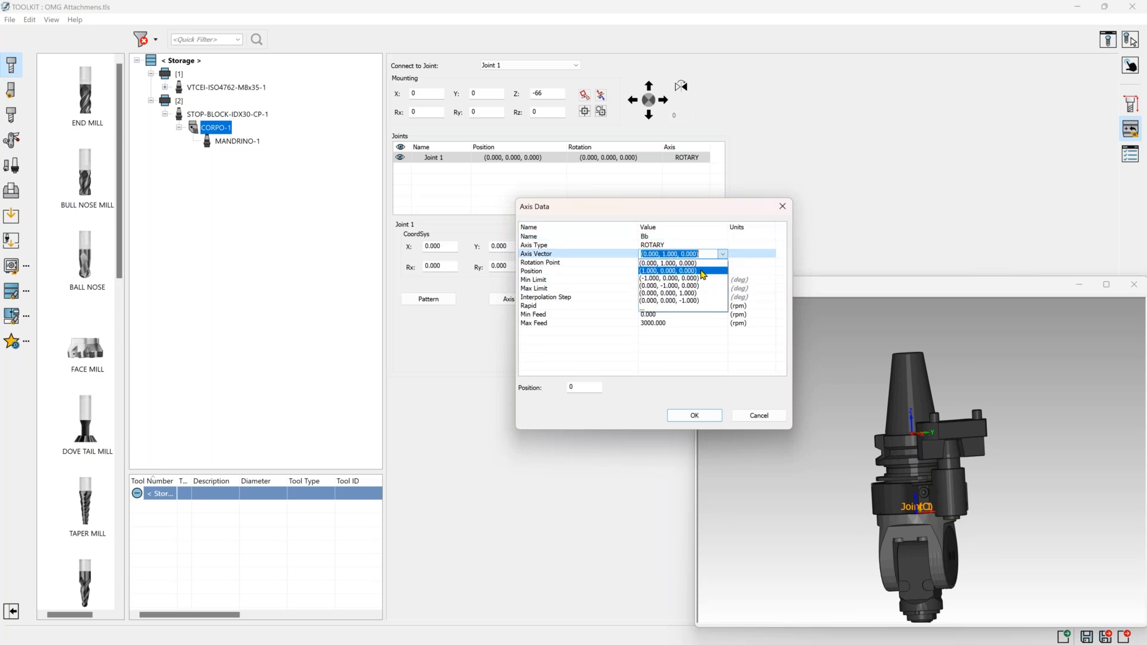
left_click(700, 270)
left_click(693, 417)
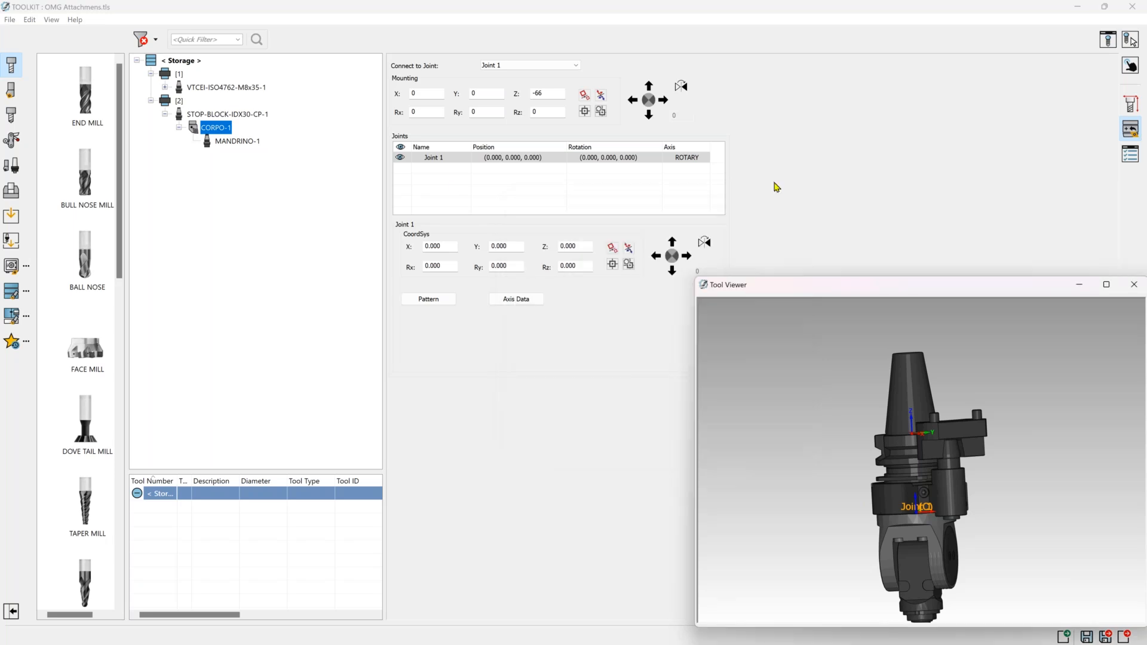
Tilt the spindle by setting the second Bb component axis in the station data to -50.
left_click(1131, 66)
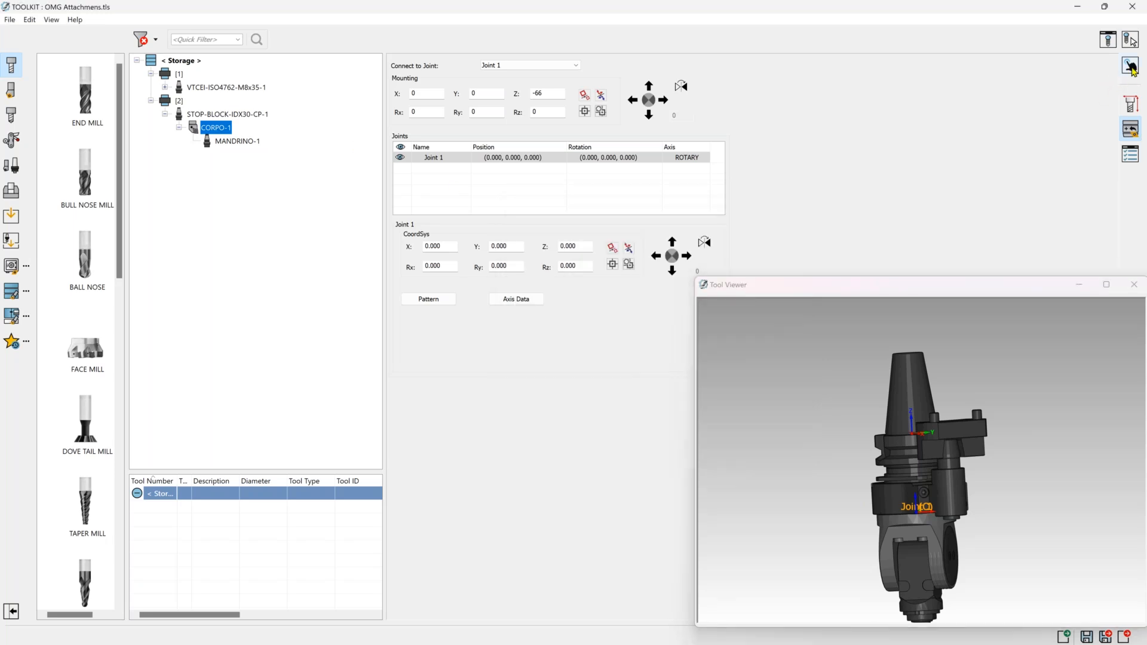
double_click(425, 257)
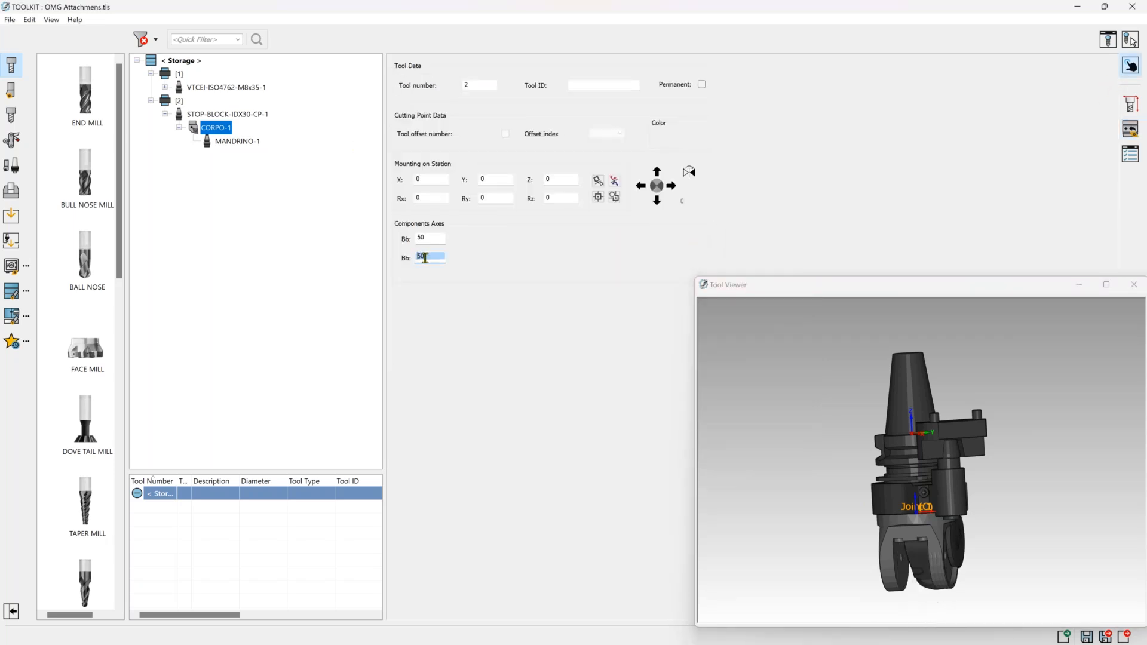
type("-50")
key("Return")
left_click(918, 518)
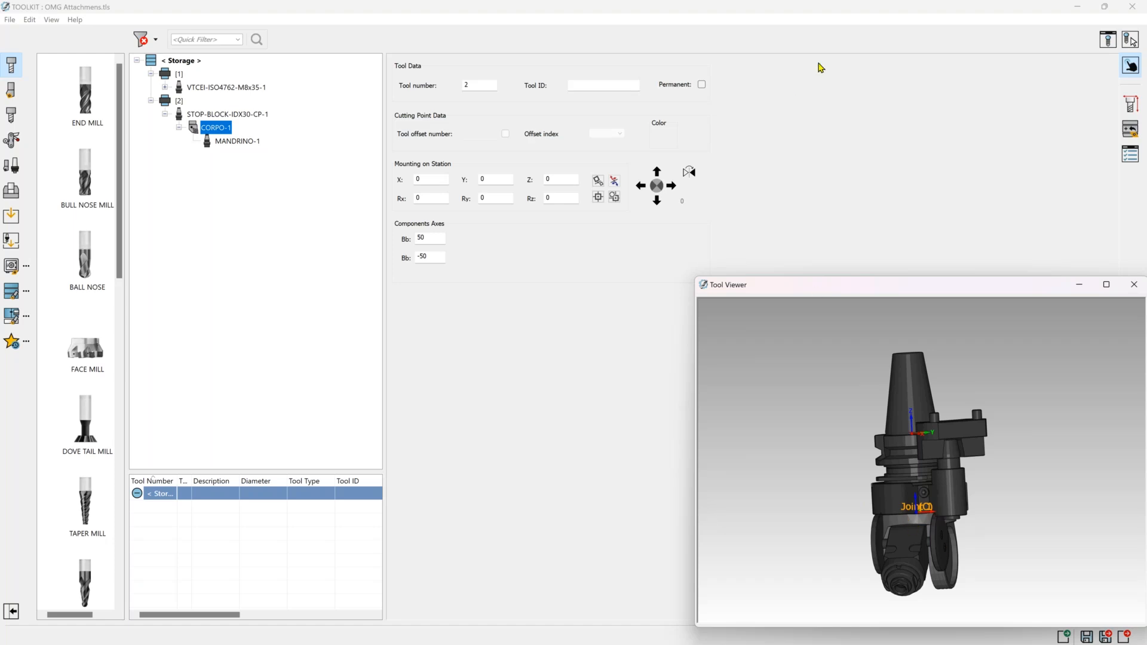
Restore the ToolKit window to a smaller size, switch to the SOLIDWORKS assembly and start the Measure tool.
double_click(982, 15)
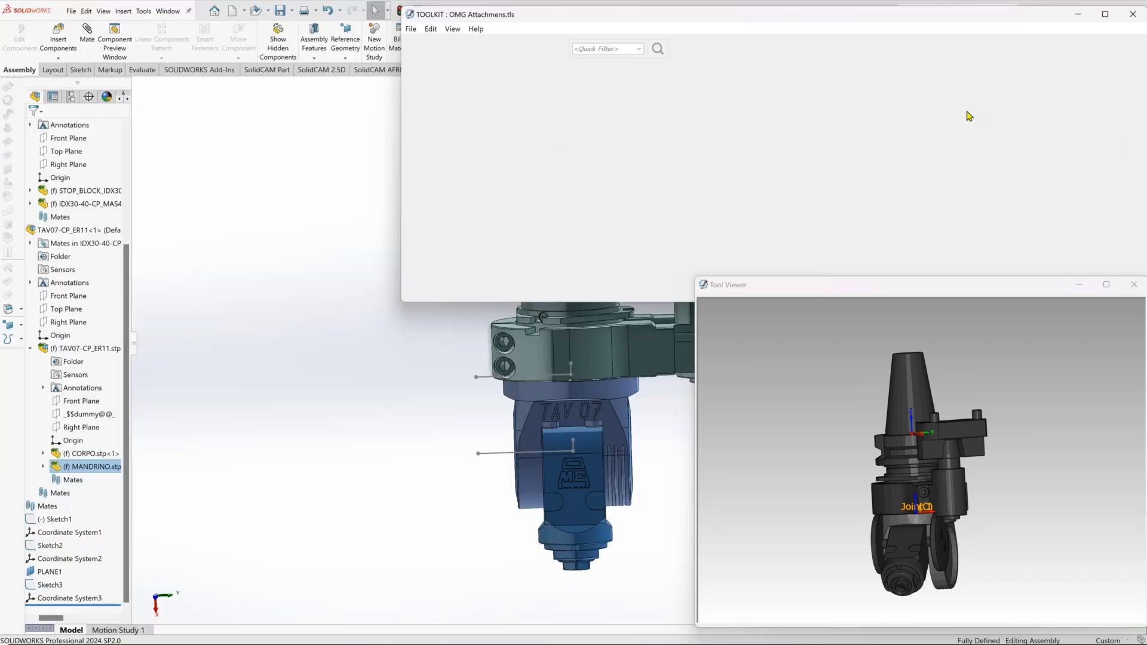
left_click_drag(969, 116, 717, 472)
middle_click_drag(538, 383, 574, 386)
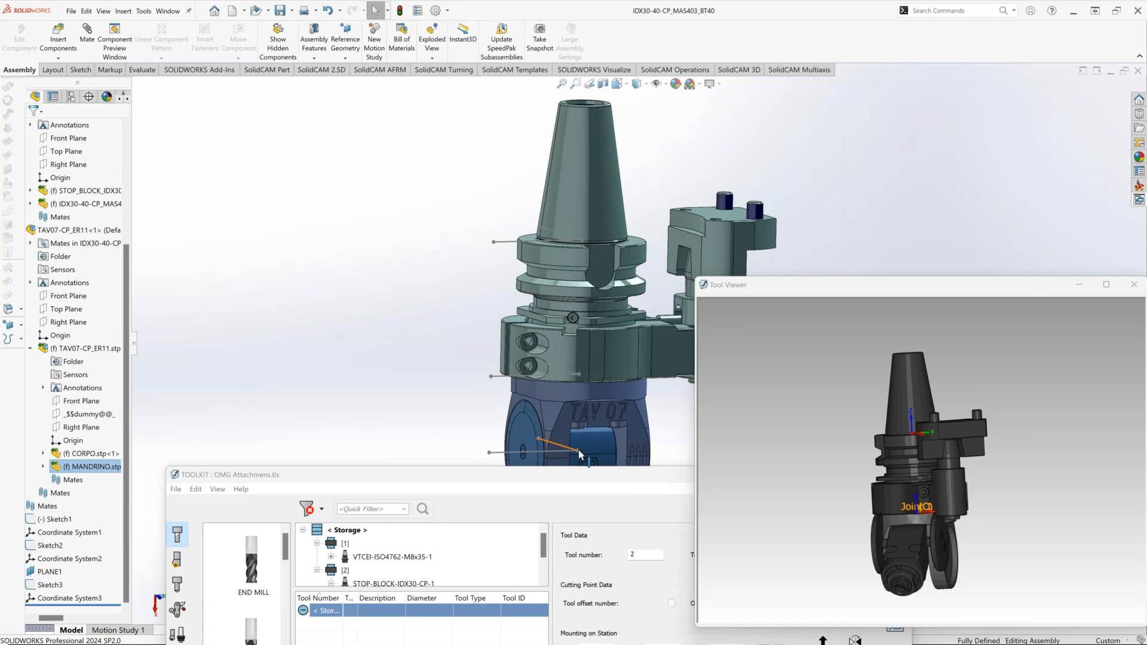
scroll(622, 442, "up", 3)
scroll(616, 441, "down", 4)
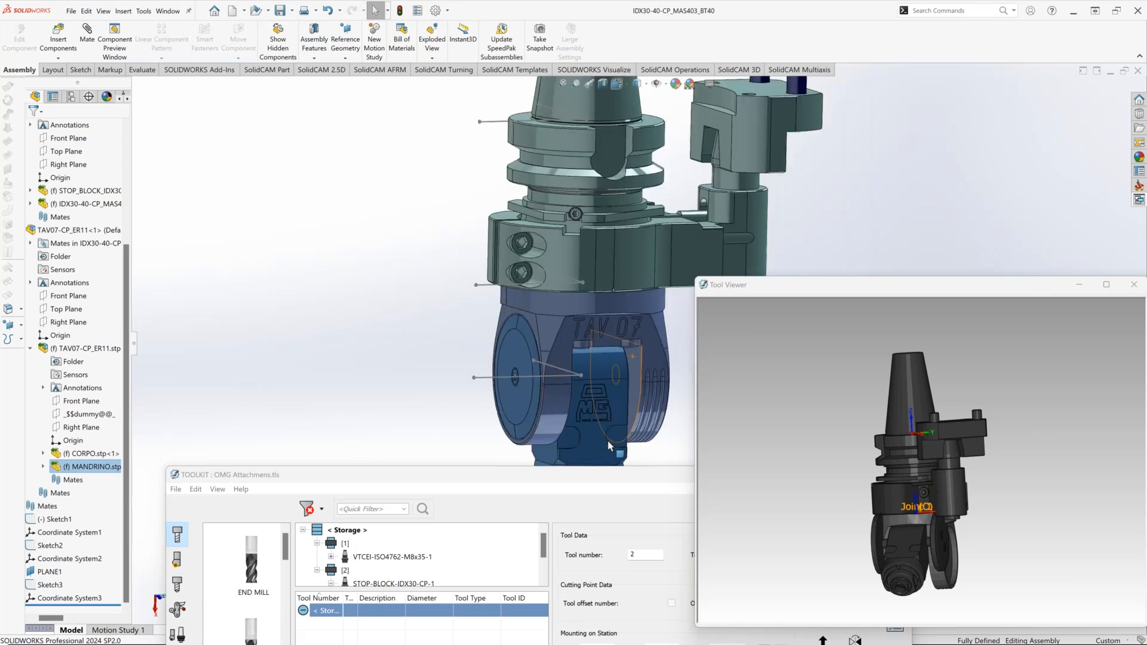
scroll(610, 446, "down", 1)
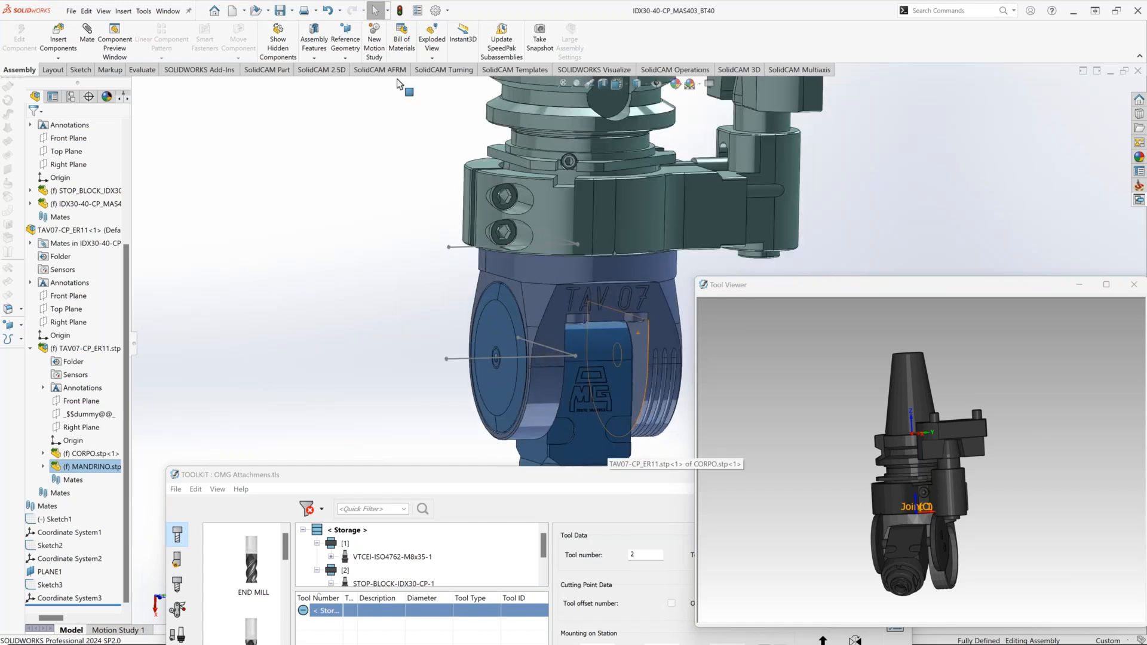
left_click(141, 70)
left_click(144, 33)
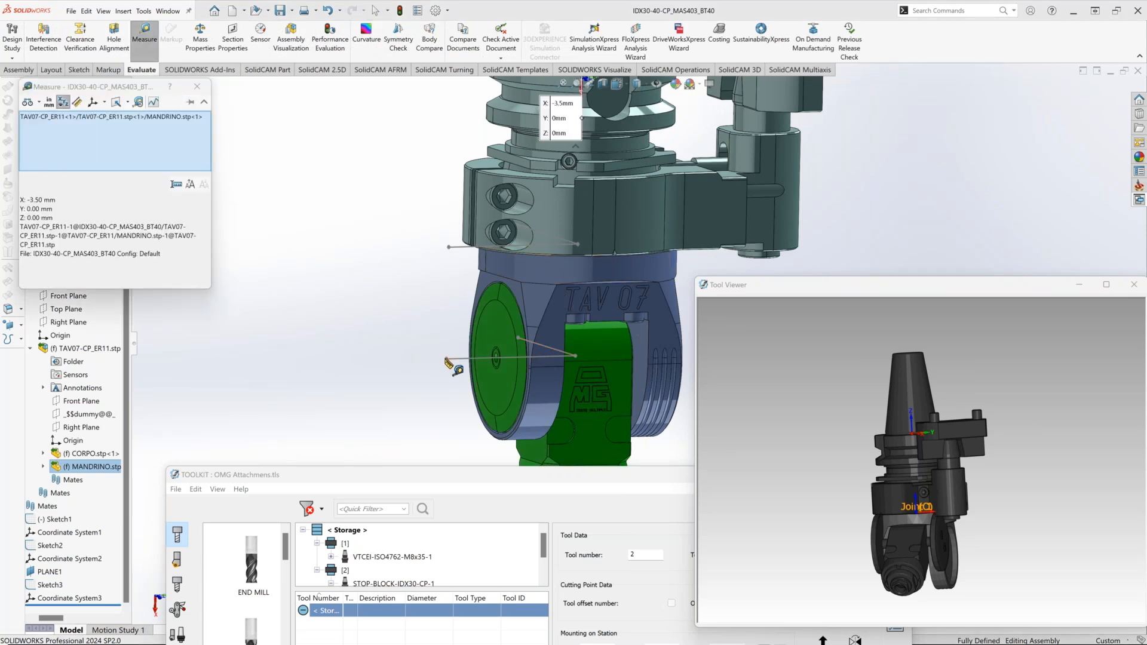
Measure the Sketch3 line ending at the MANDRINO pivot, and clear the measured selection.
scroll(622, 375, "down", 8)
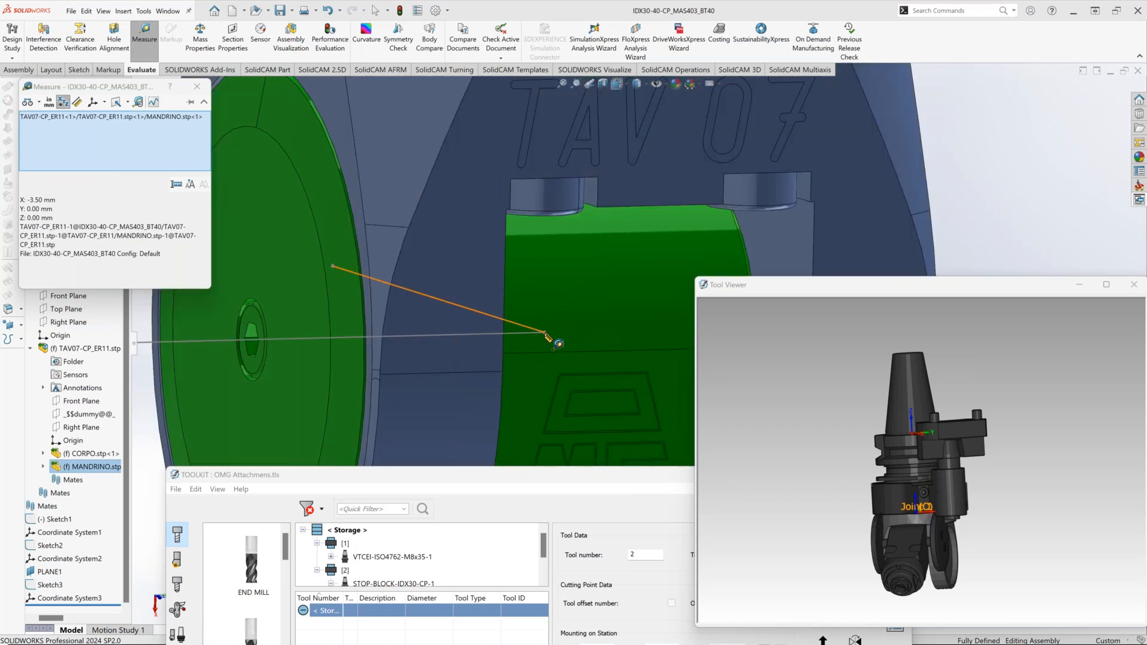
left_click(545, 334)
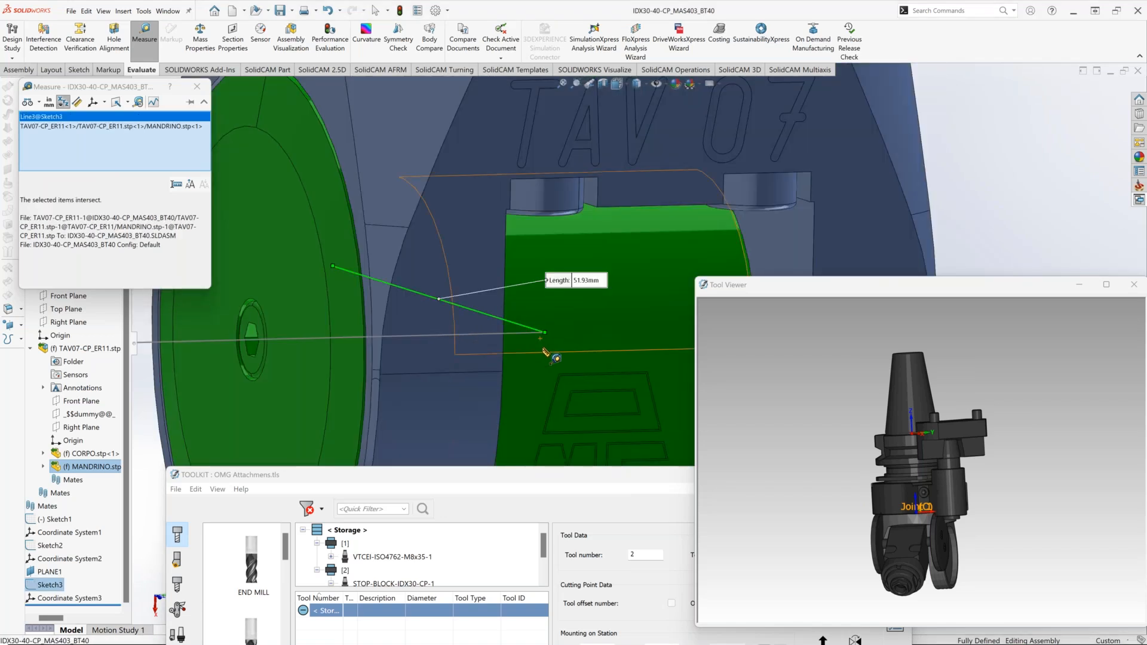
scroll(598, 340, "down", 2)
left_click(132, 127)
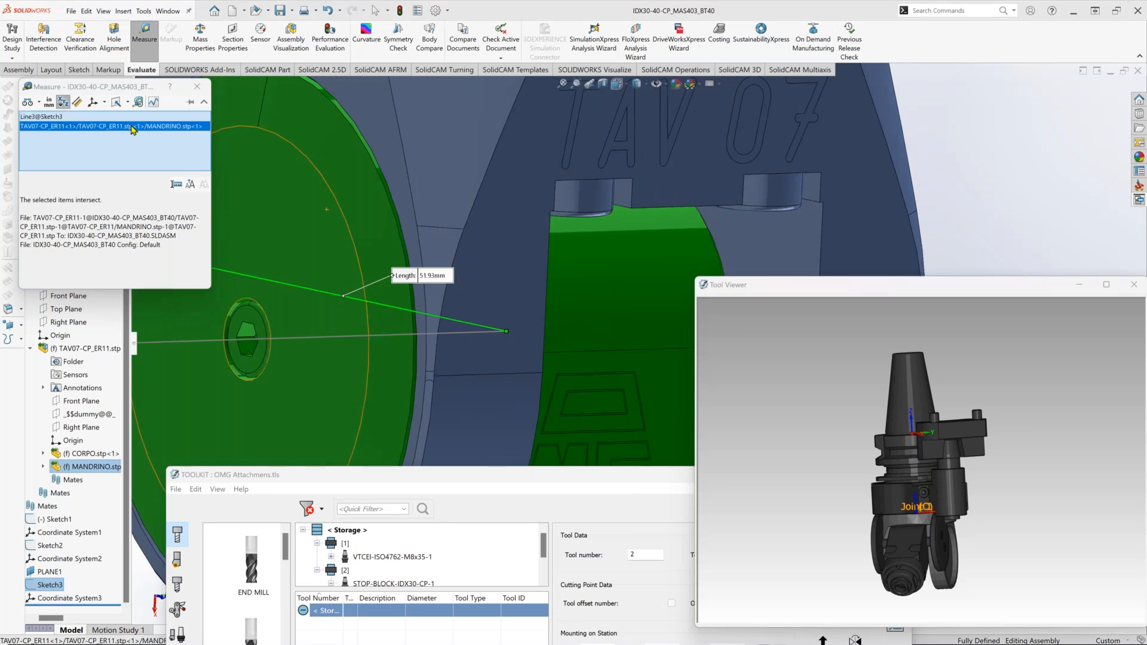
key("Escape")
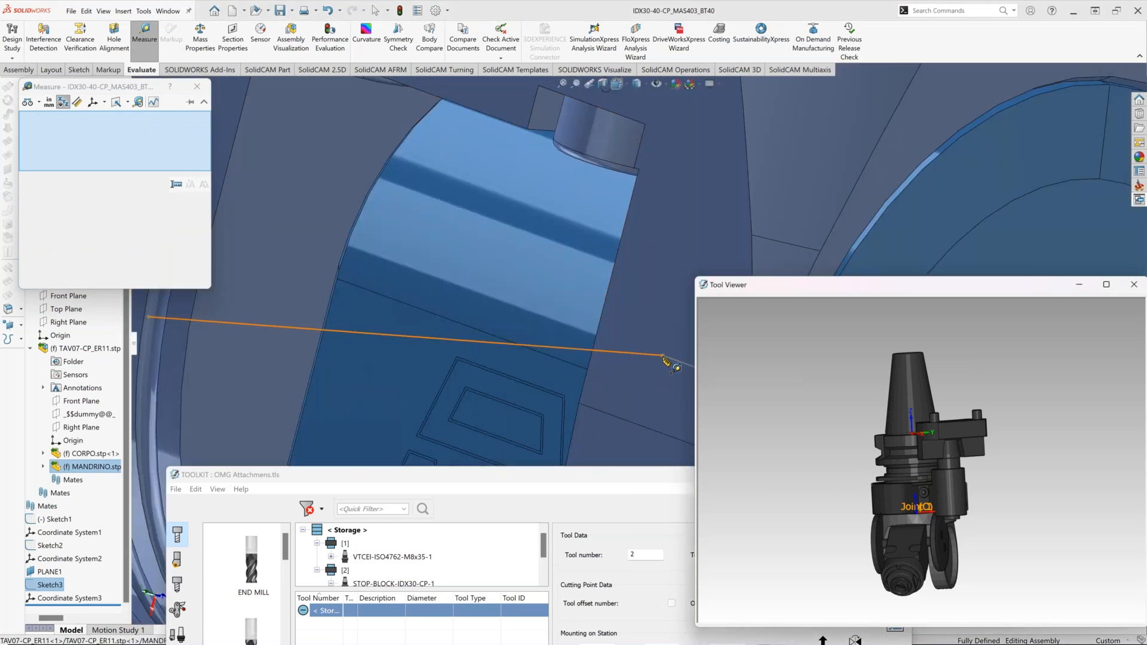
Measure the outer endpoint in Sketch3 relative to the coordinate system at the spindle pivot and the one at the top of CORPO.
scroll(651, 352, "up", 5)
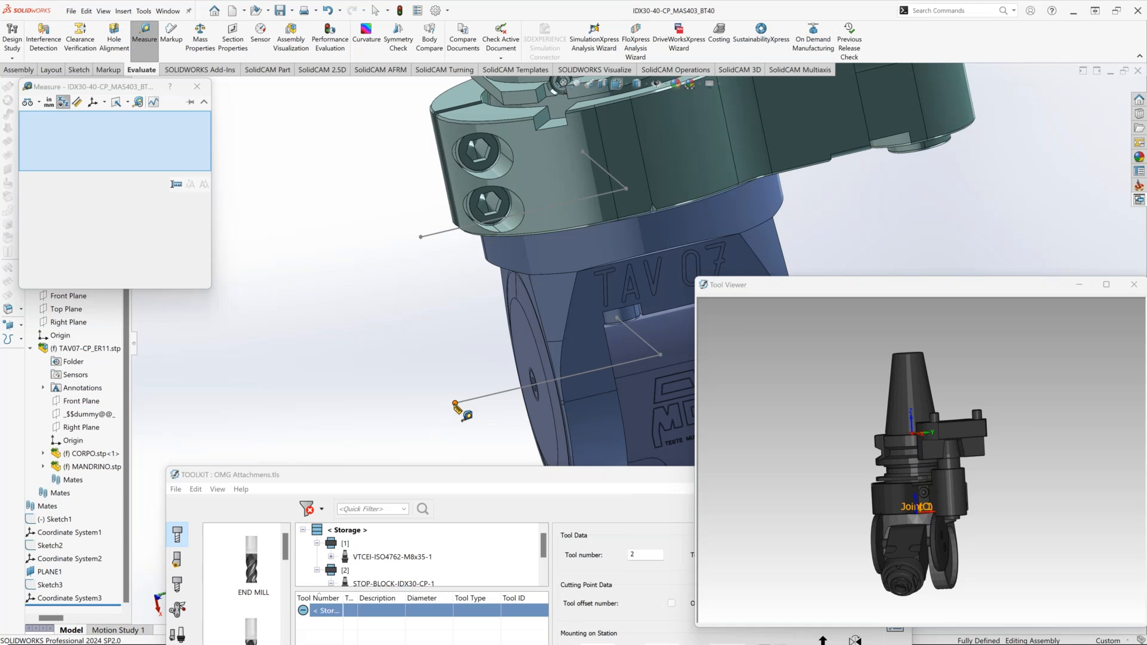
left_click(455, 403)
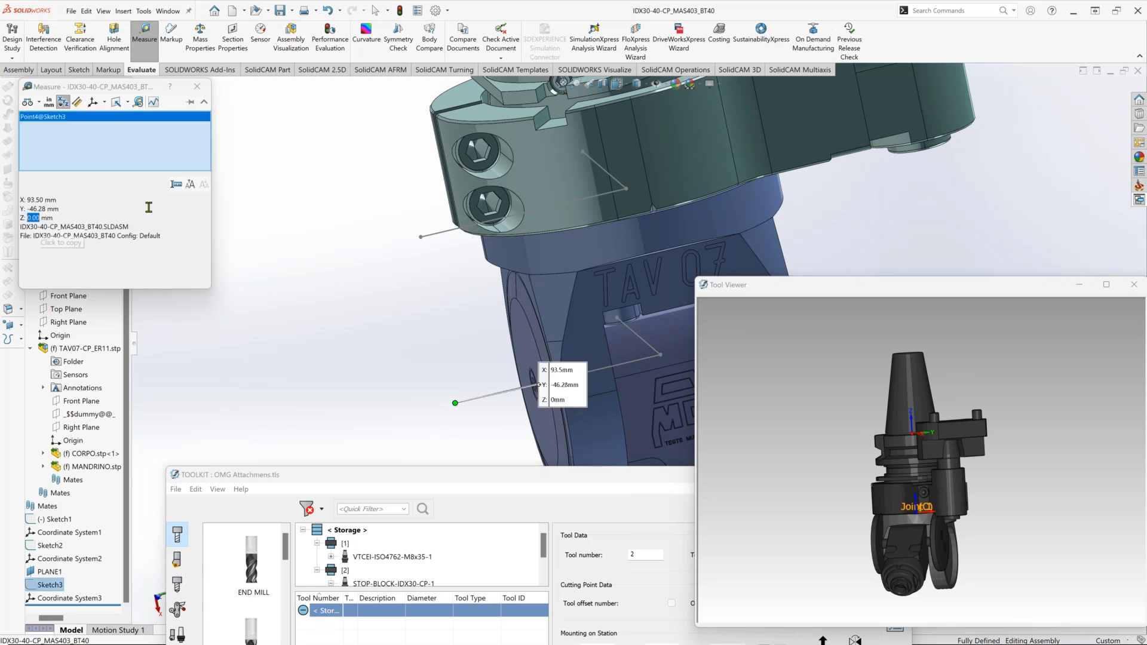
left_click(113, 103)
left_click(119, 151)
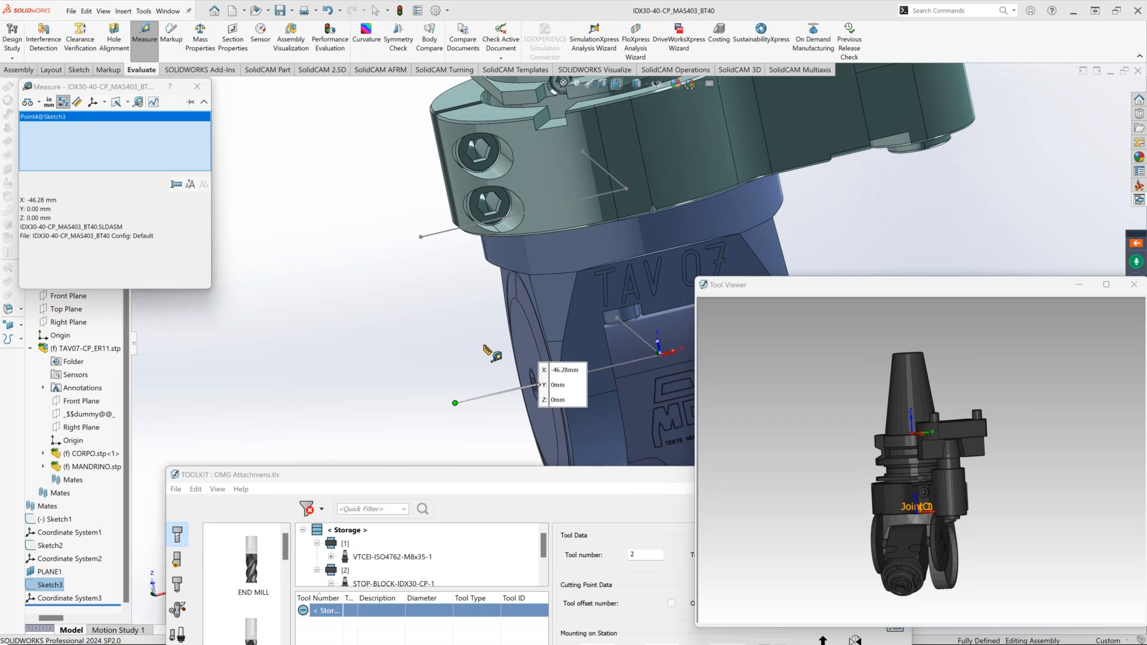
middle_click_drag(488, 350, 441, 335)
left_click(112, 103)
left_click(118, 139)
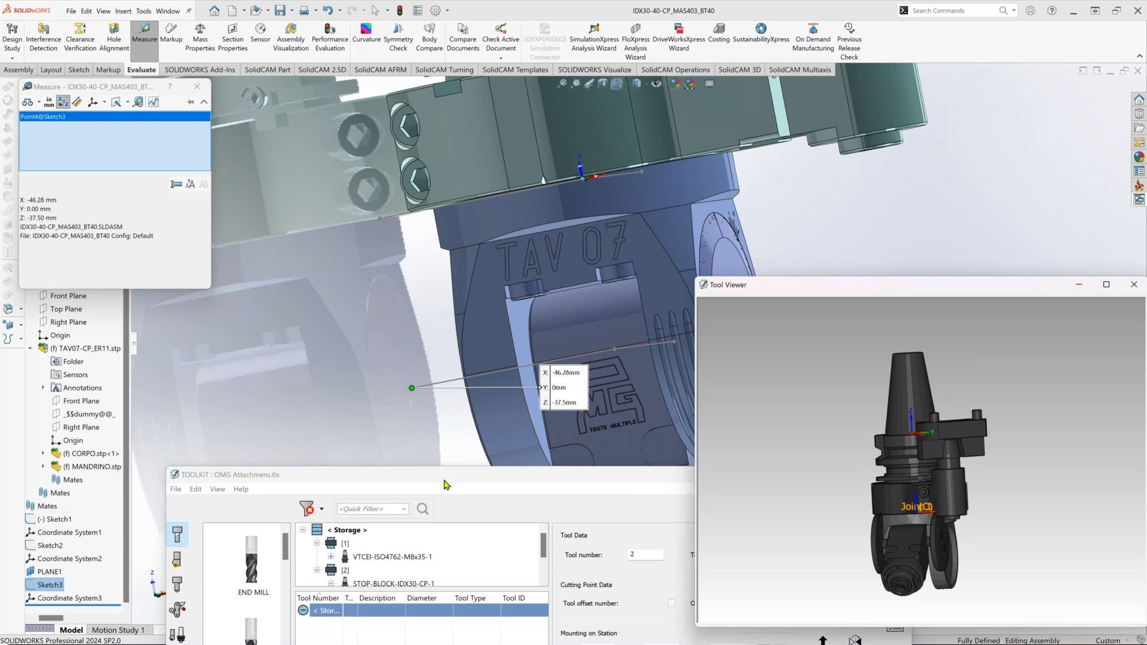
Switch to the ToolKit window, open the joint data of STOP-BLOCK-IDX30-CP-1, and enlarge the window so Joint 1's settings are accessible.
left_click_drag(446, 485, 446, 468)
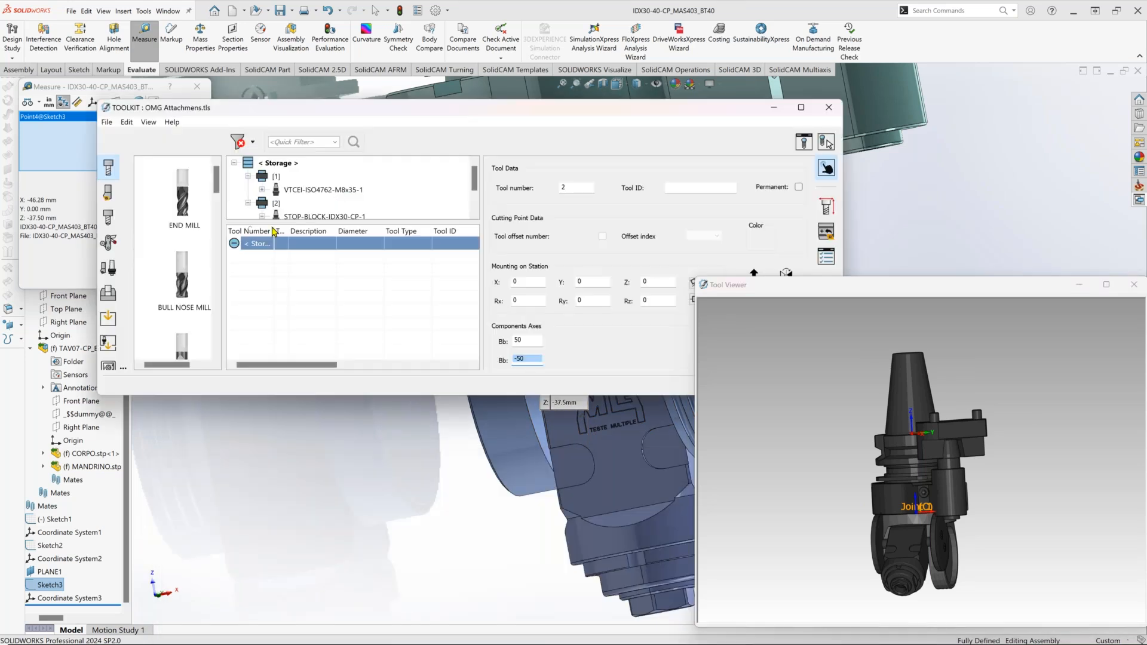
scroll(392, 203, "down", 1)
left_click(359, 176)
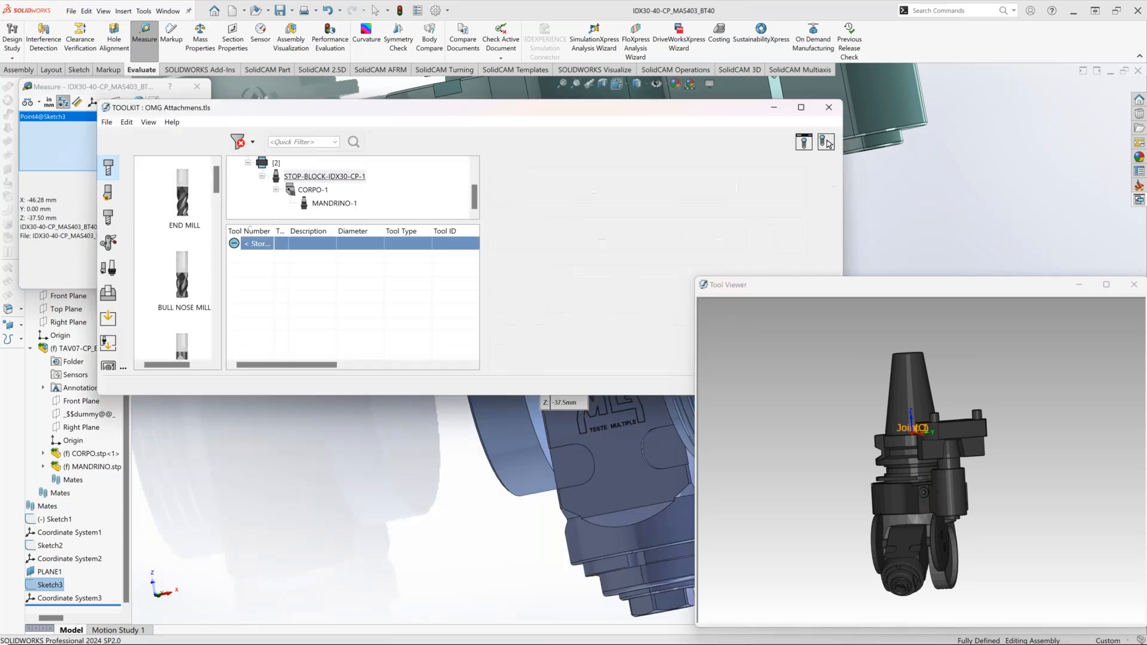
left_click(827, 256)
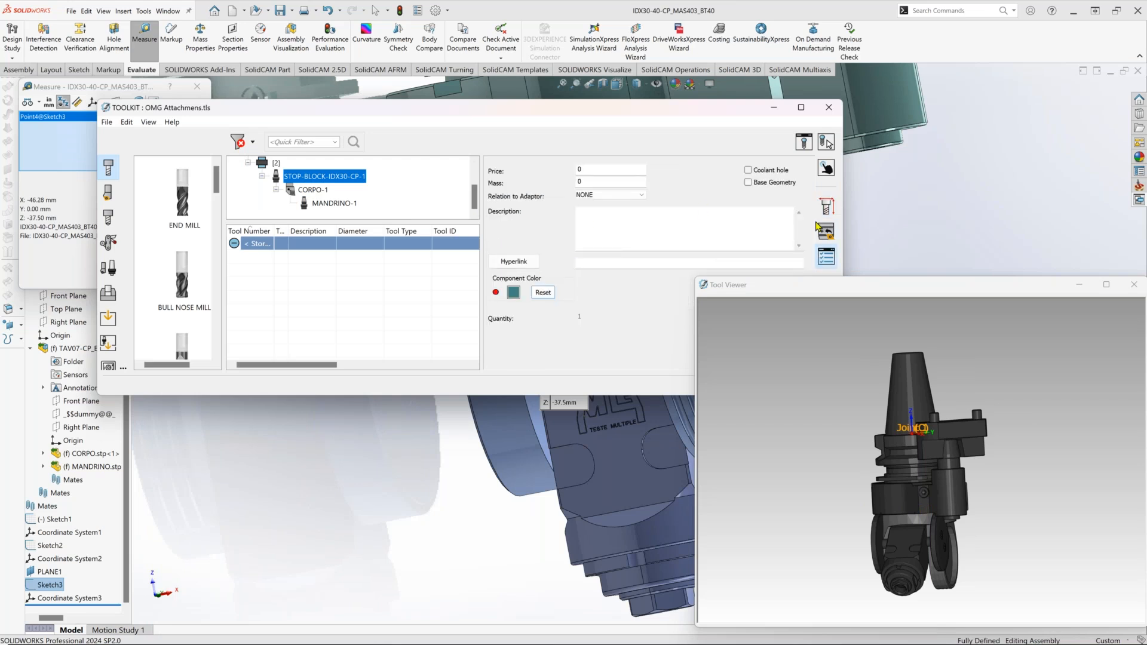
left_click(827, 232)
right_click(595, 259)
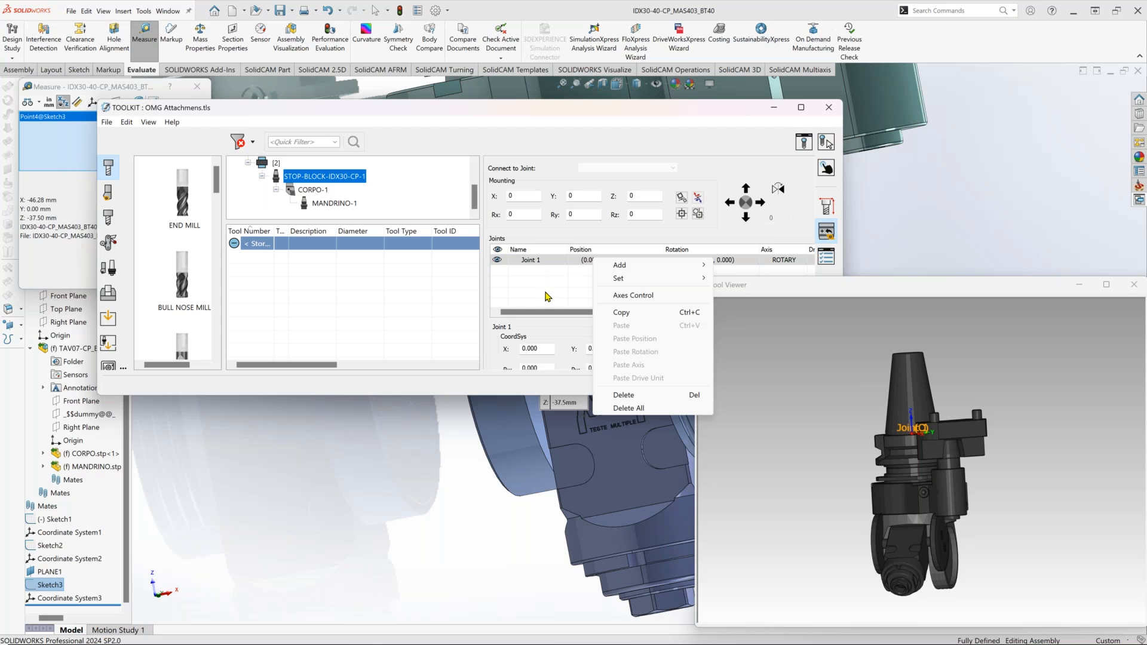
left_click(544, 294)
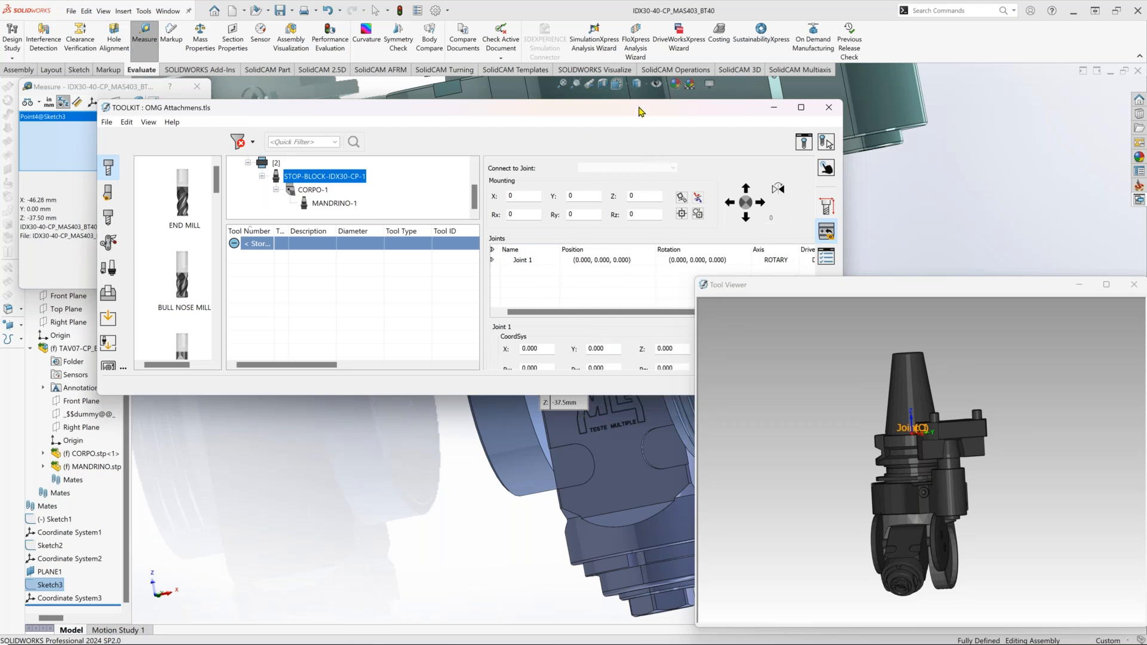
left_click_drag(458, 398, 458, 540)
Set the rotation point of STOP-BLOCK-IDX30-CP-1's Joint 1 axis to Z -37.5 and accept the axis data.
left_click(613, 405)
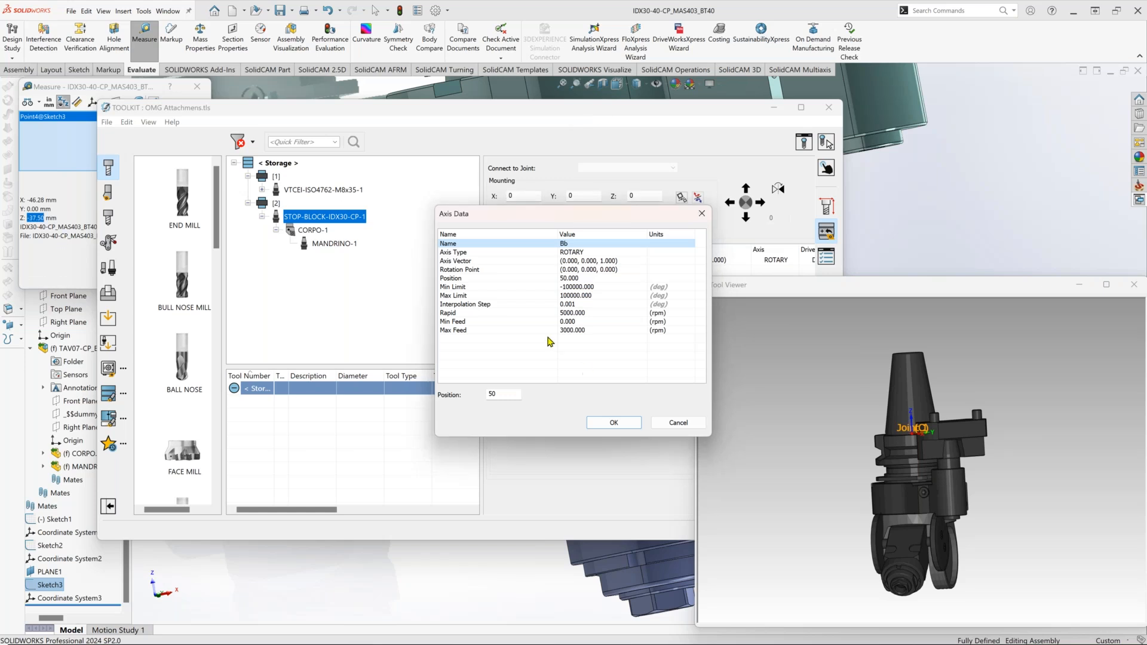
left_click(601, 269)
left_click(641, 270)
left_click(630, 287)
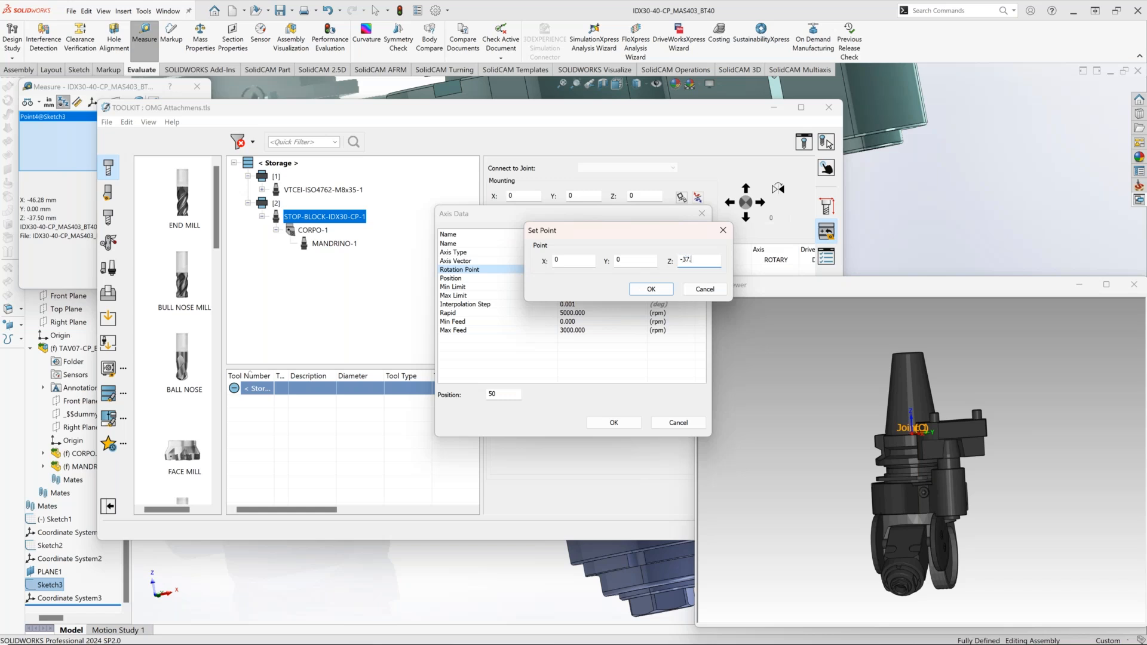
left_click(649, 289)
left_click(615, 423)
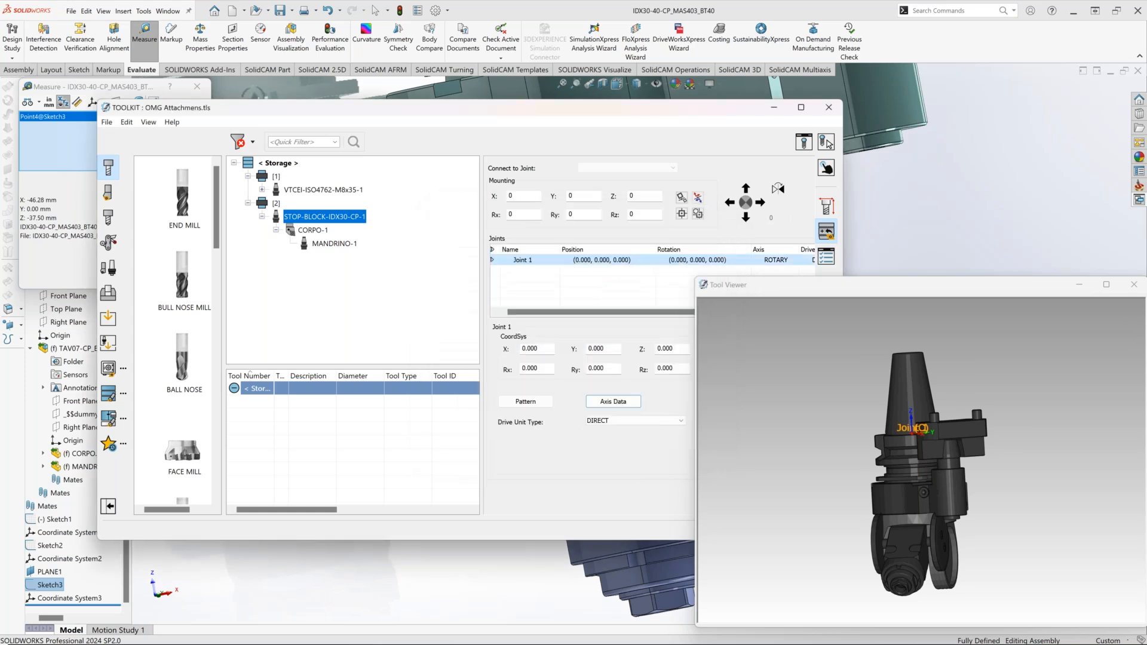
Test the head's rotation from the station data by jogging both Bb component axes, ending at -20 and 10.
left_click(830, 176)
scroll(530, 361, "up", 4)
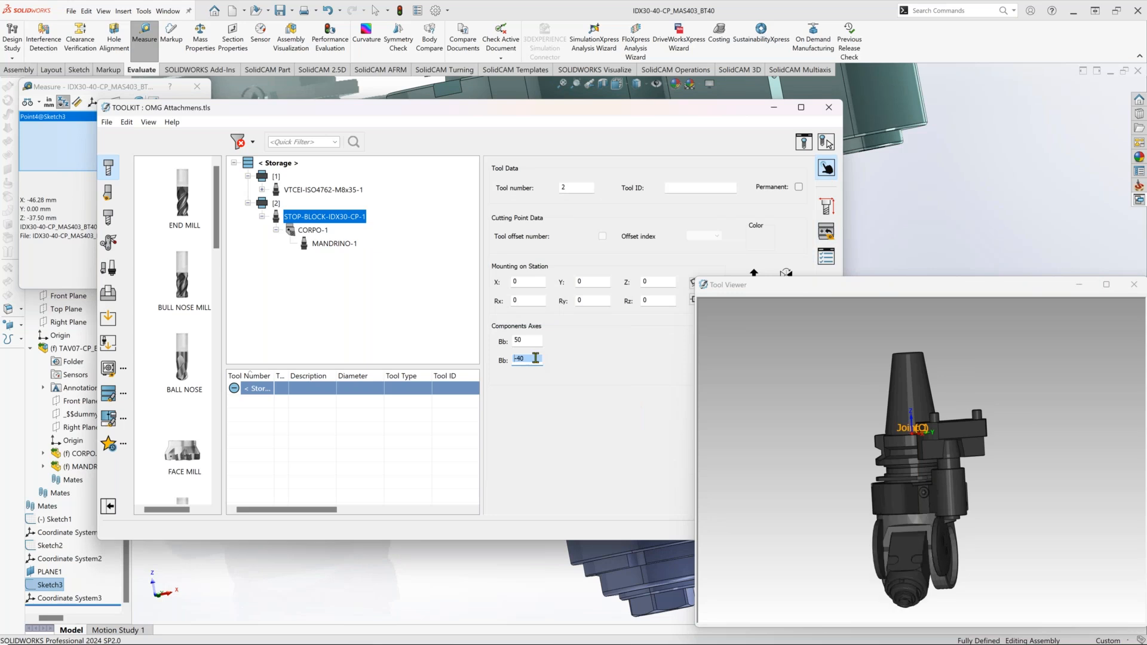
left_click(532, 345)
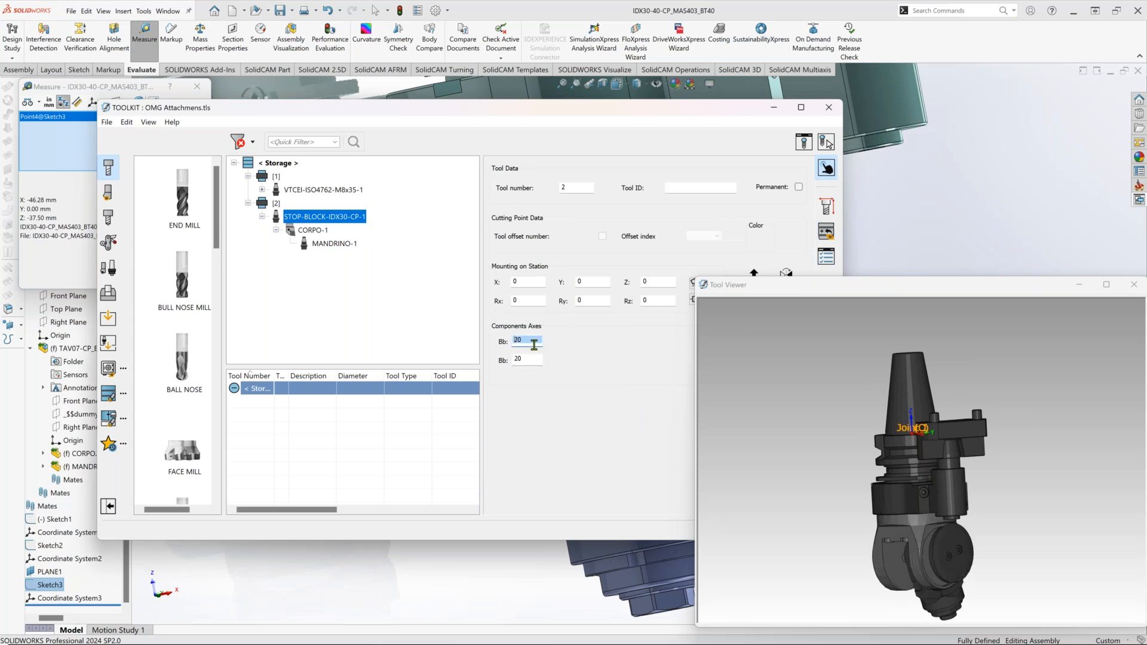
left_click(528, 359)
scroll(528, 359, "up", 6)
scroll(528, 358, "down", 7)
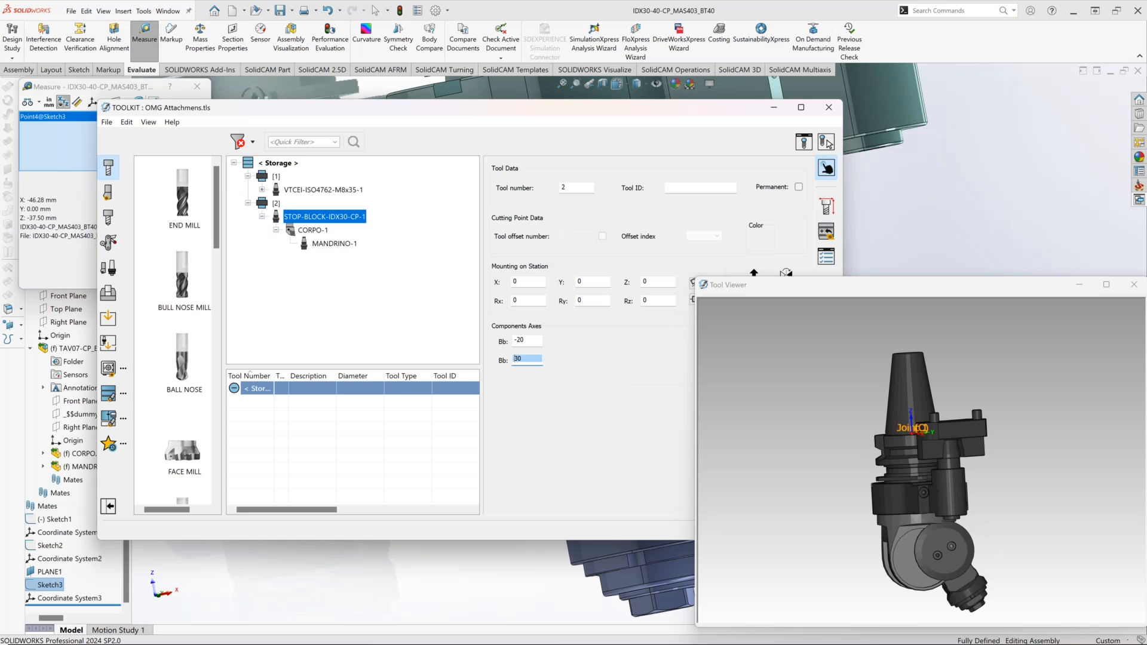
Set the rotation point of CORPO-1's Joint 1 axis to Z -37.5.
left_click(313, 230)
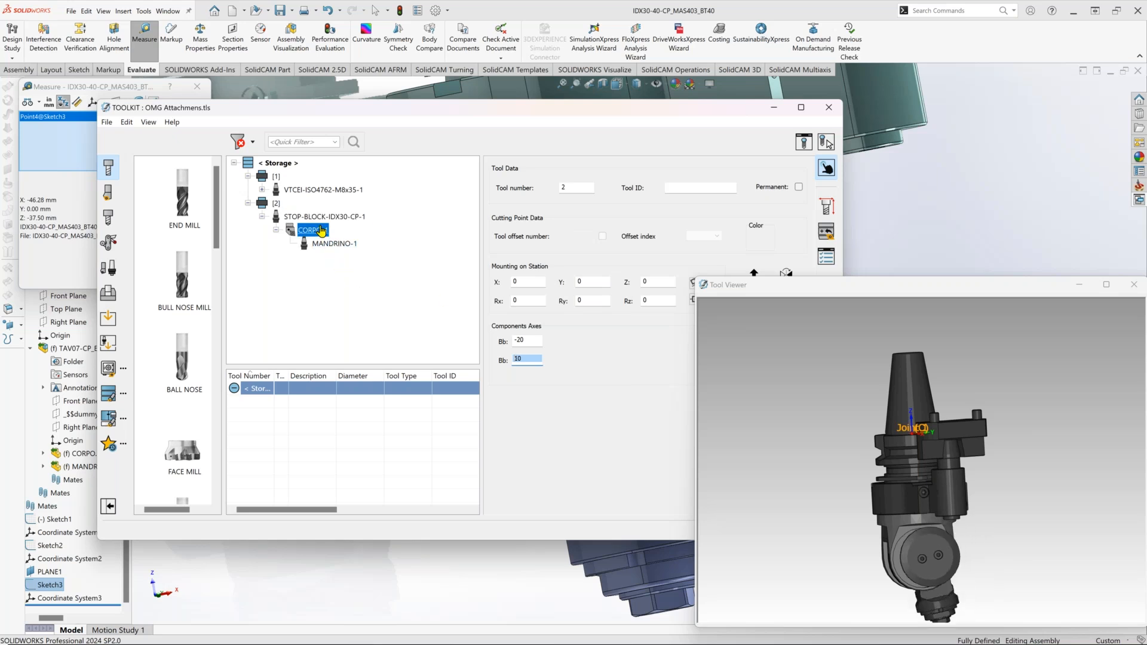
left_click(827, 234)
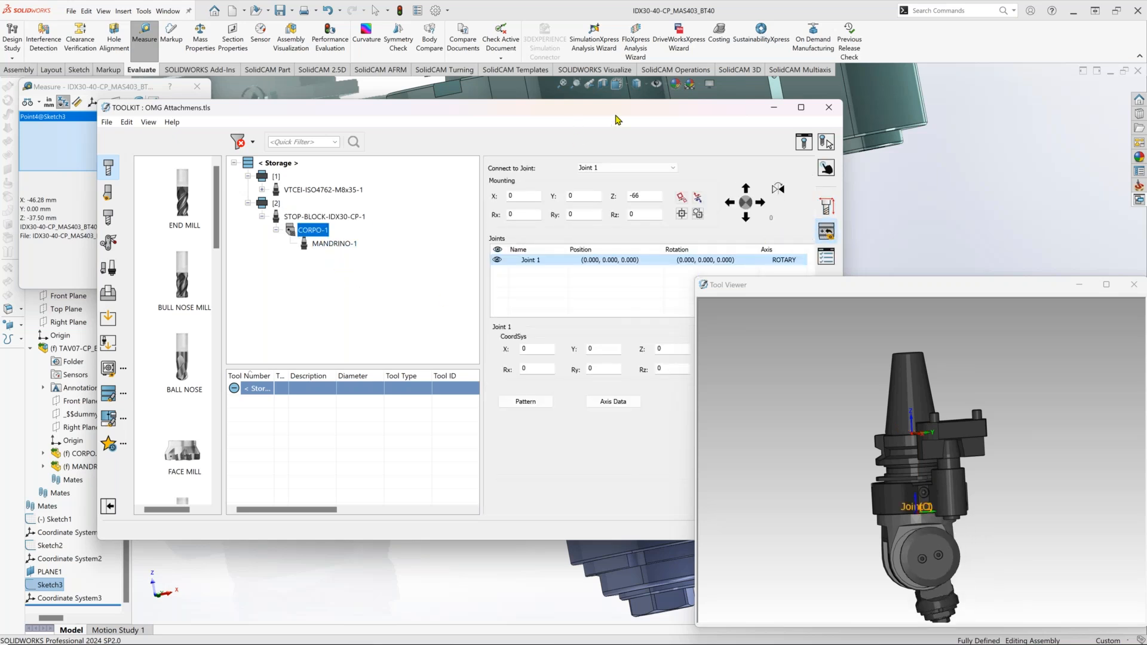
left_click_drag(612, 113, 511, 101)
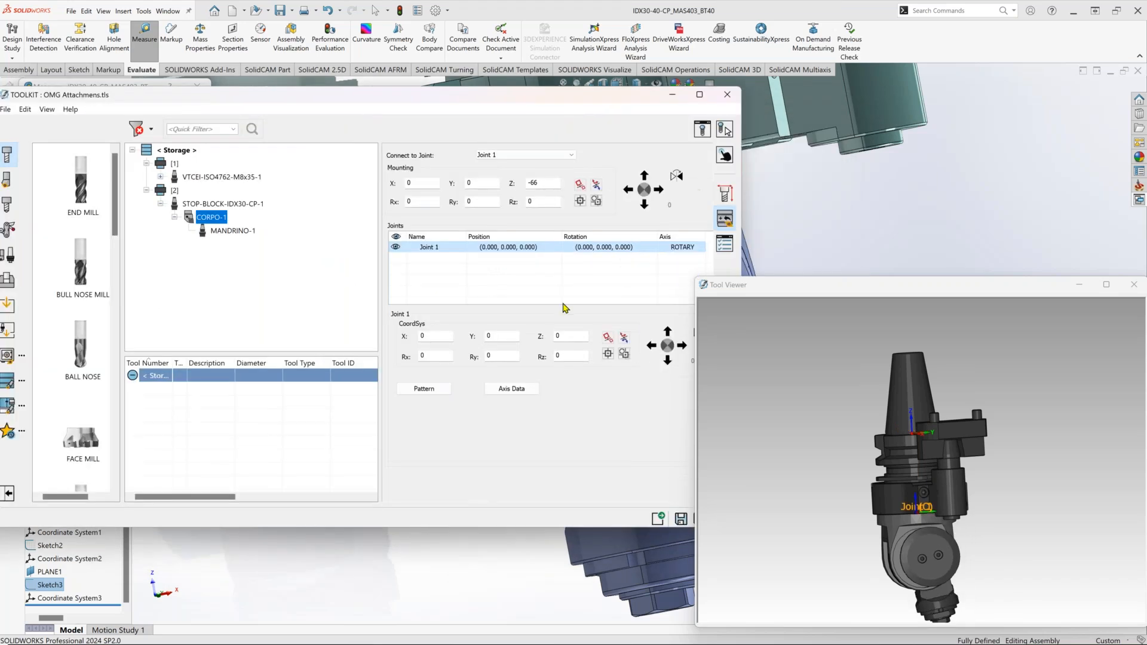
left_click(516, 389)
left_click(623, 270)
left_click(627, 270)
left_click(628, 284)
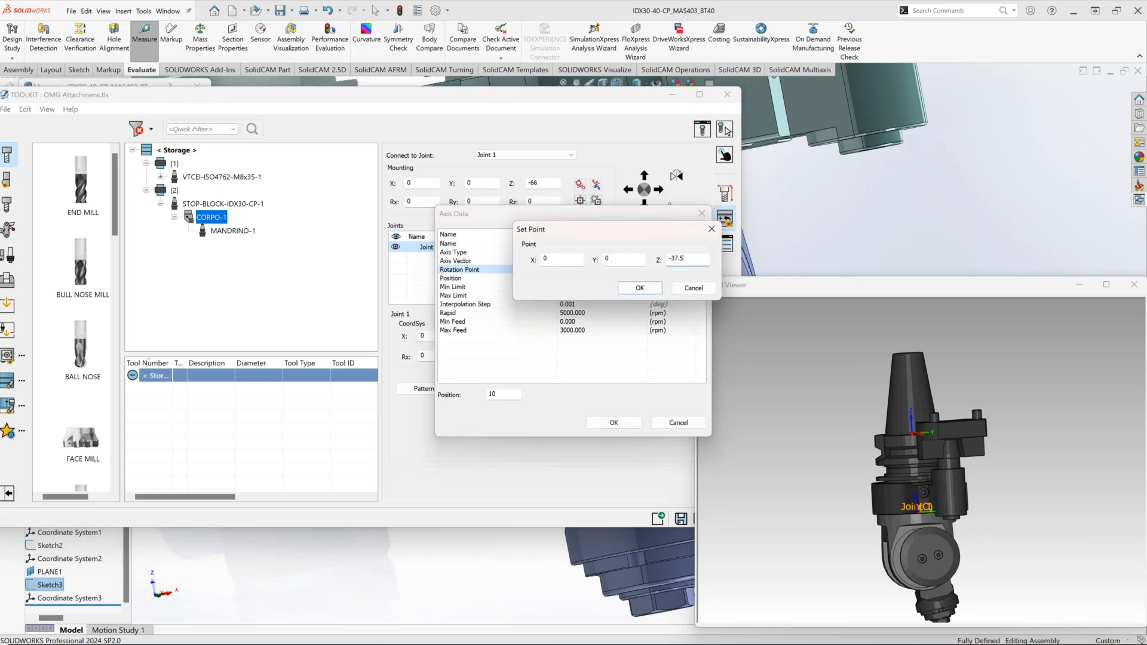
key("Return")
Test the CORPO-1 axis position at positive and negative angles, return it to 0, and accept the axis data.
left_click(507, 395)
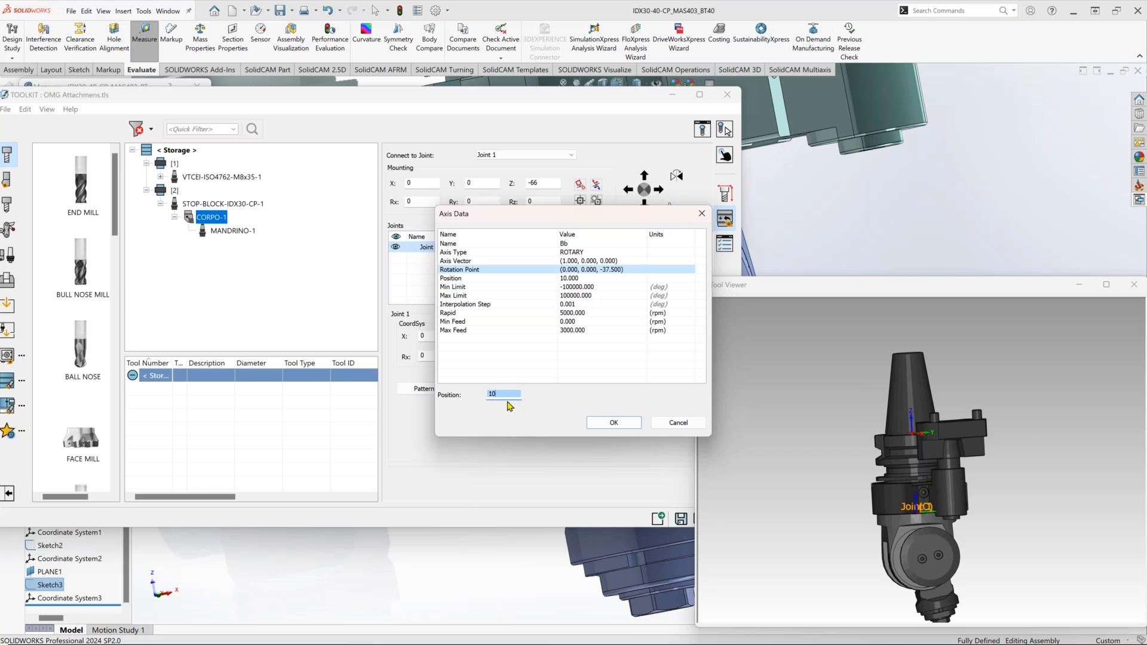
scroll(508, 403, "up", 1)
scroll(508, 405, "down", 3)
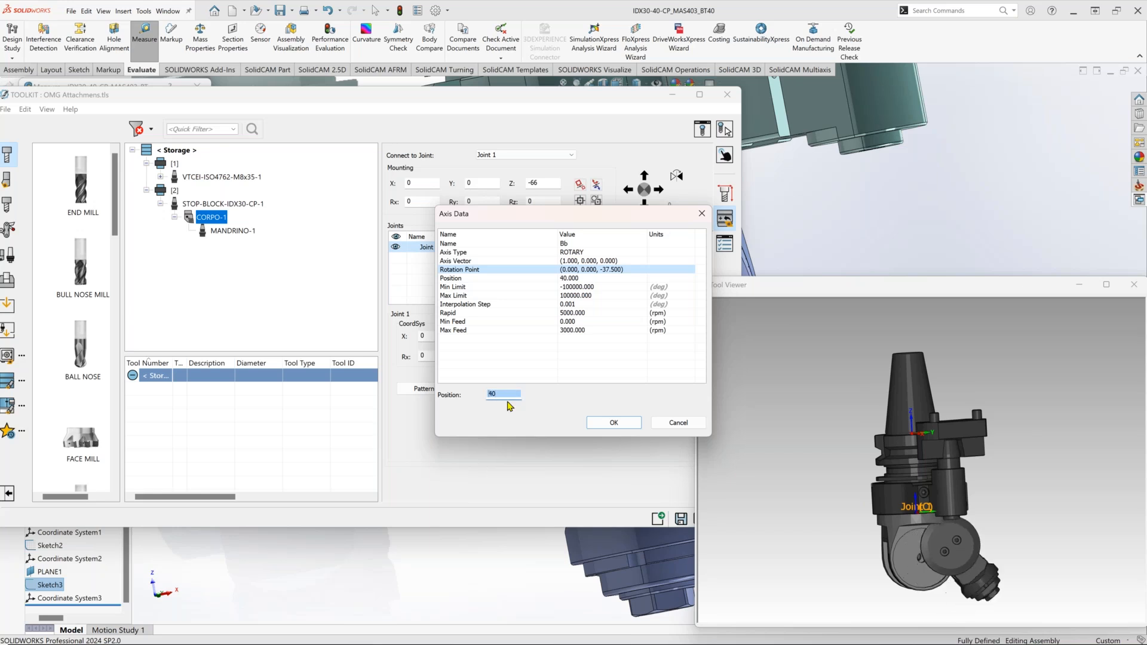
left_click(581, 287)
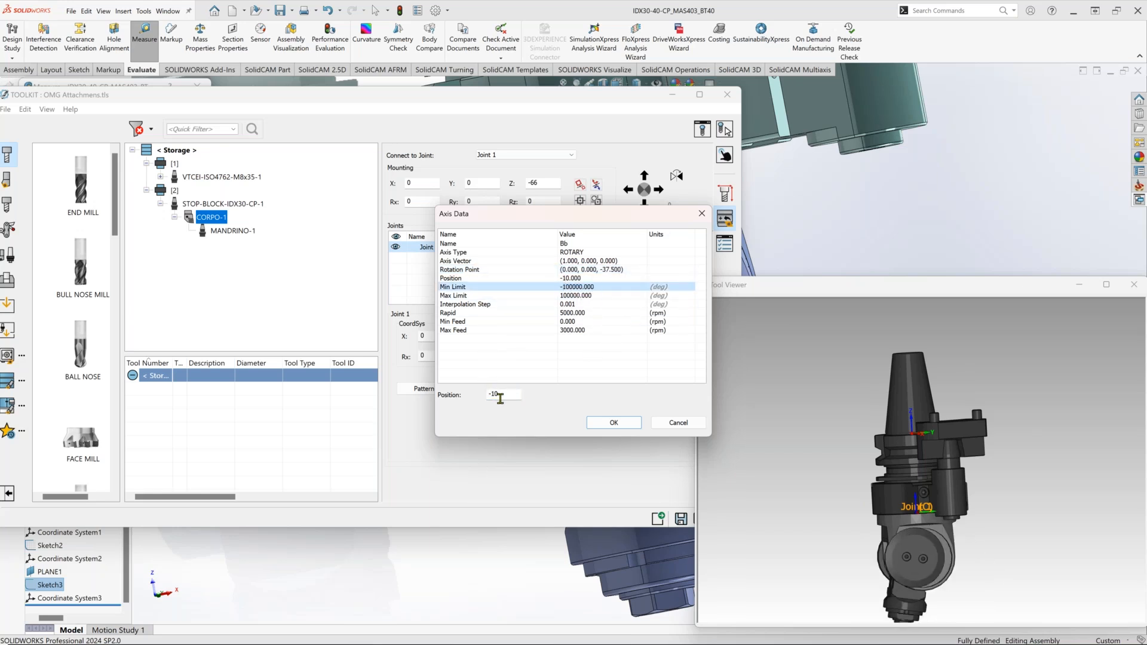
scroll(509, 394, "down", 2)
scroll(513, 395, "down", 1)
scroll(512, 395, "up", 4)
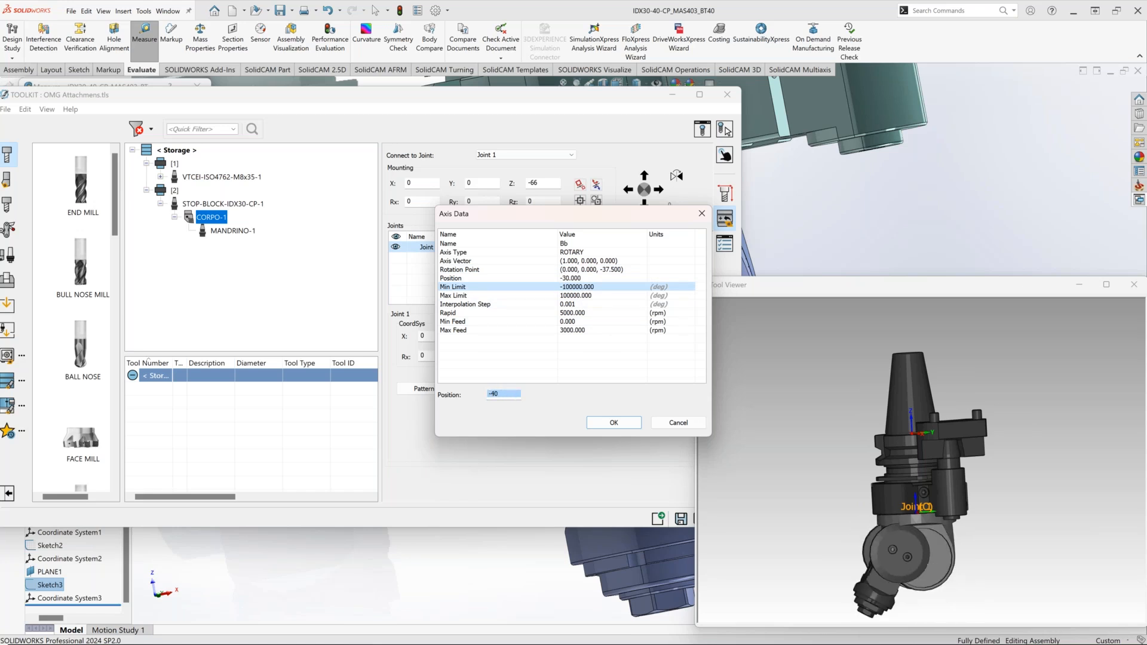
left_click(595, 270)
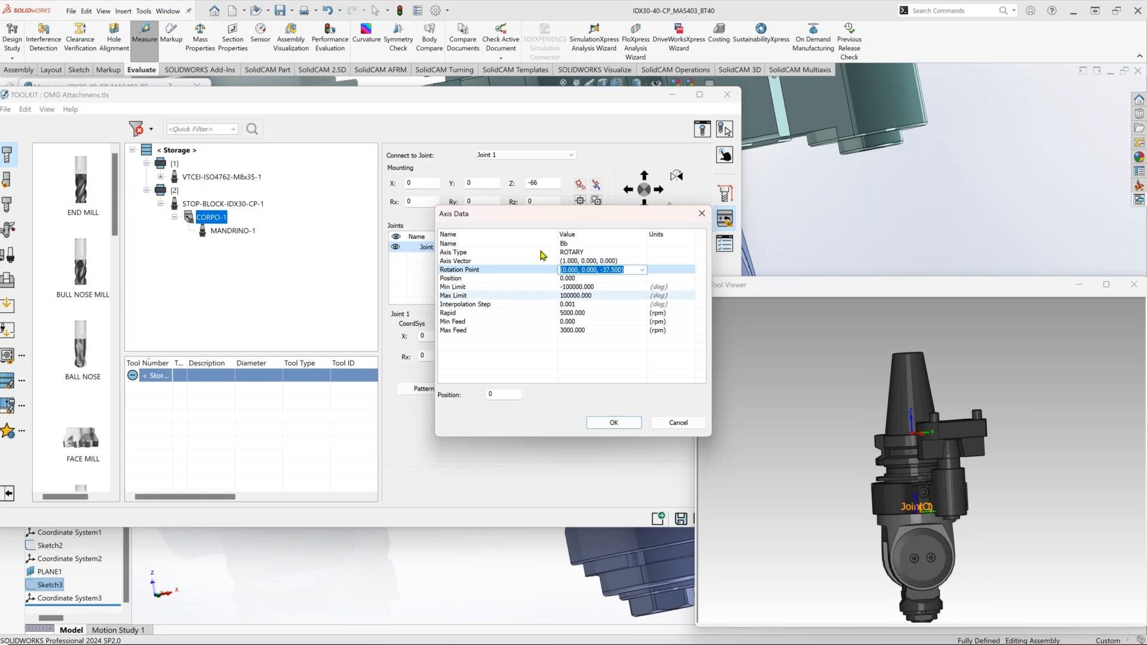
left_click_drag(594, 217, 246, 228)
left_click(270, 435)
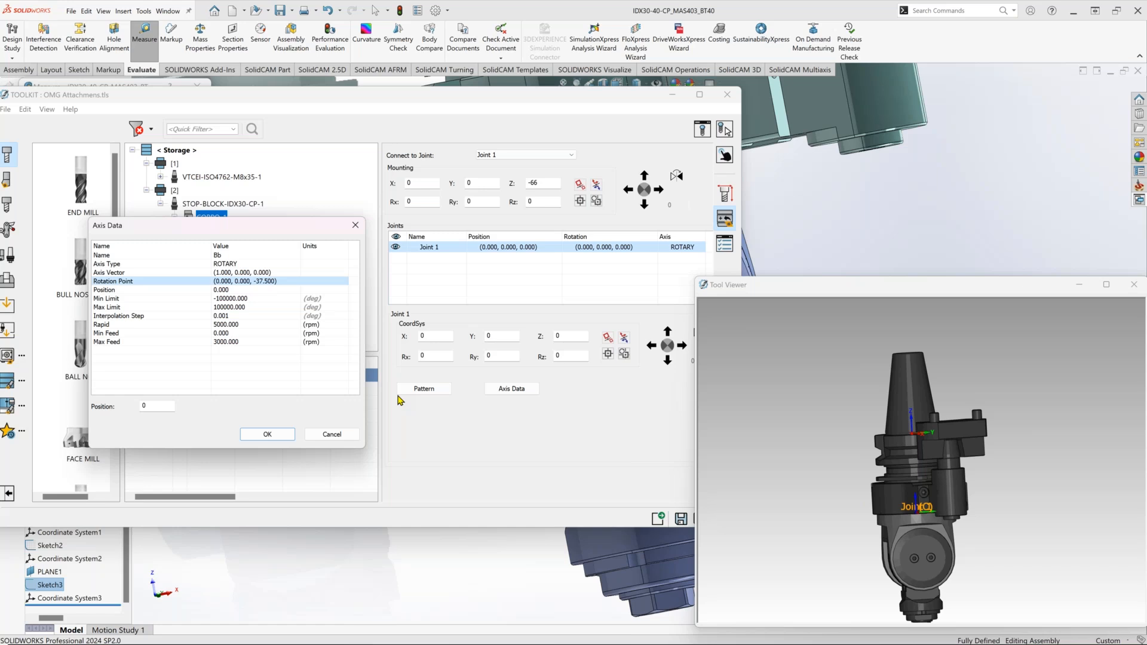
left_click(267, 435)
Jog both Bb component axes in the station data, leaving the second one at -30.
left_click(725, 157)
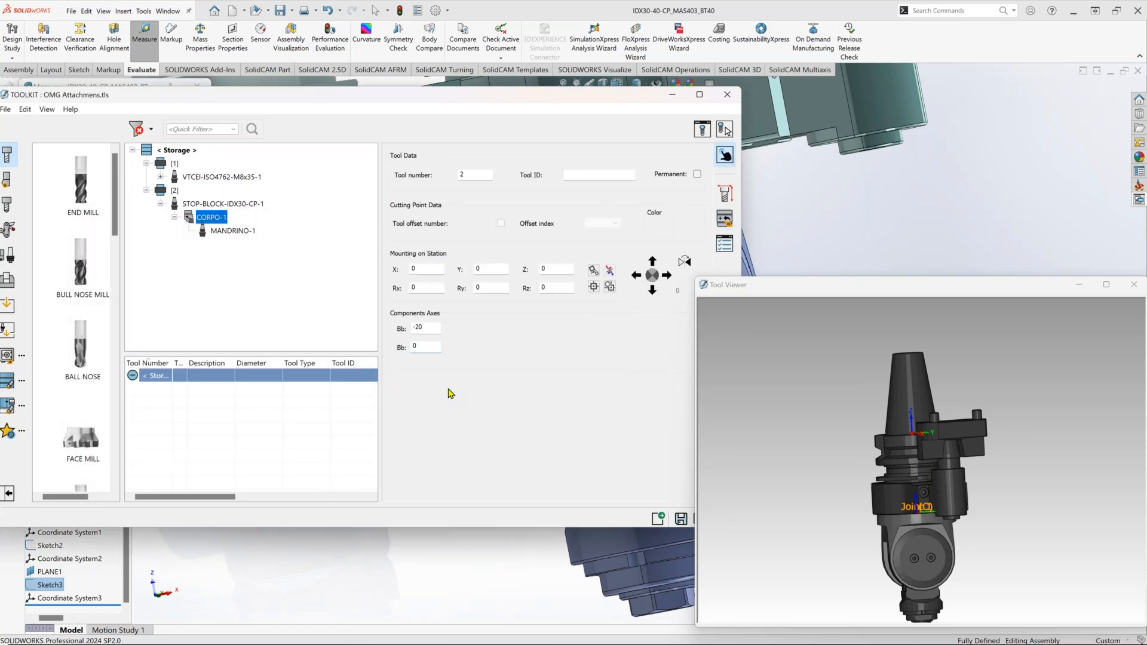
left_click(426, 345)
scroll(426, 345, "up", 3)
scroll(428, 345, "down", 3)
left_click(427, 327)
scroll(437, 330, "up", 5)
left_click(426, 347)
scroll(426, 346, "down", 3)
Set the mounting Z offset of MANDRINO-1 to 0.
left_click_drag(601, 91, 633, 51)
left_click(263, 191)
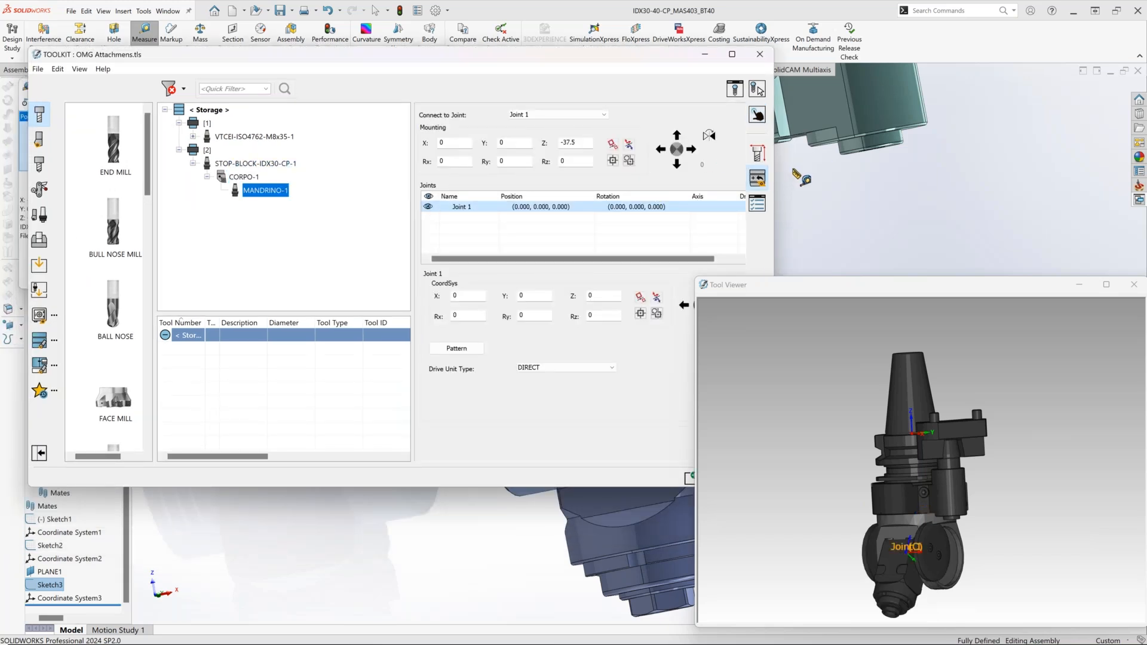
double_click(574, 141)
type("0")
key("Tab")
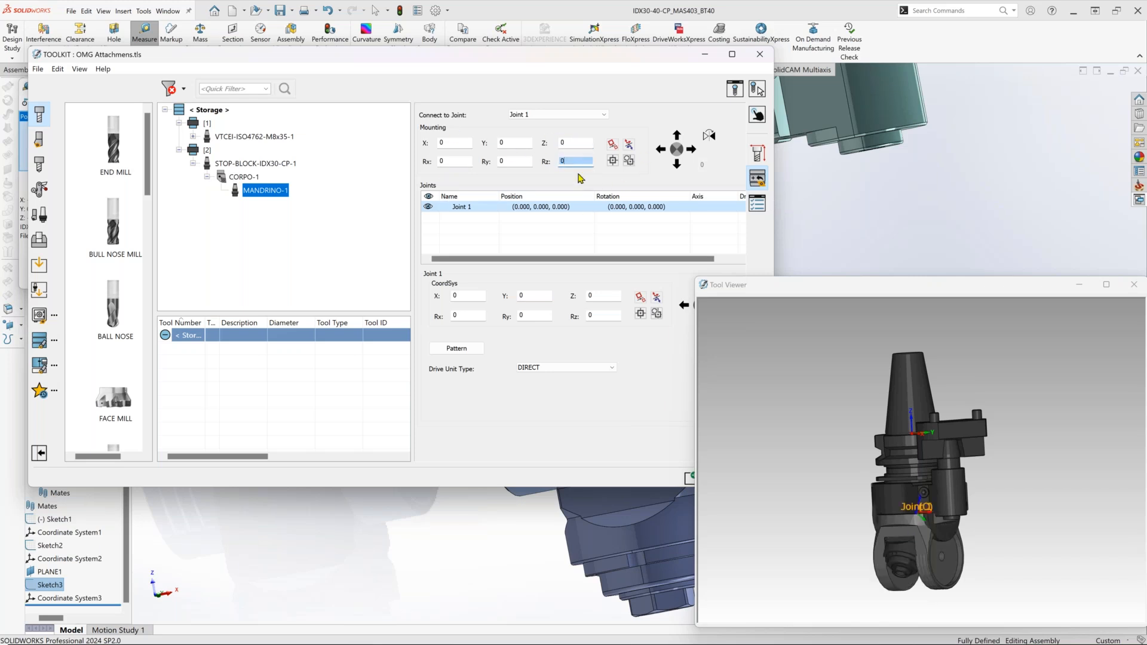
Try offsetting MANDRINO-1's Joint 1 to Z -37.5, and reset it to 0.
double_click(601, 296)
type("-37.5")
key("Return")
double_click(607, 316)
key("Return")
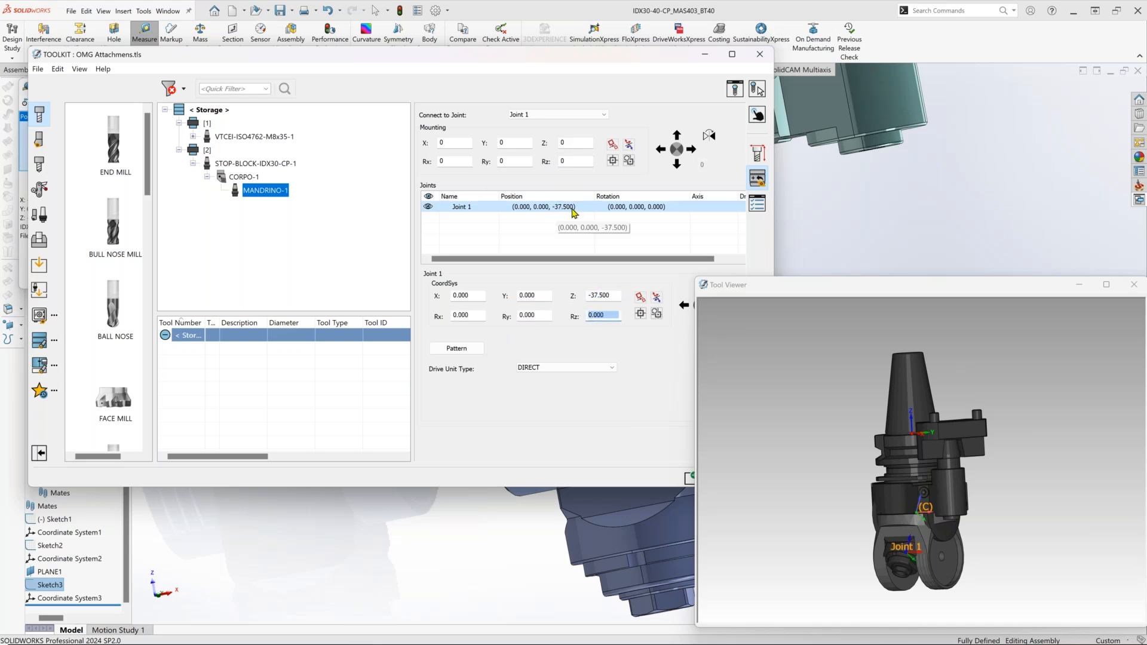
left_click_drag(615, 295, 571, 315)
type("0")
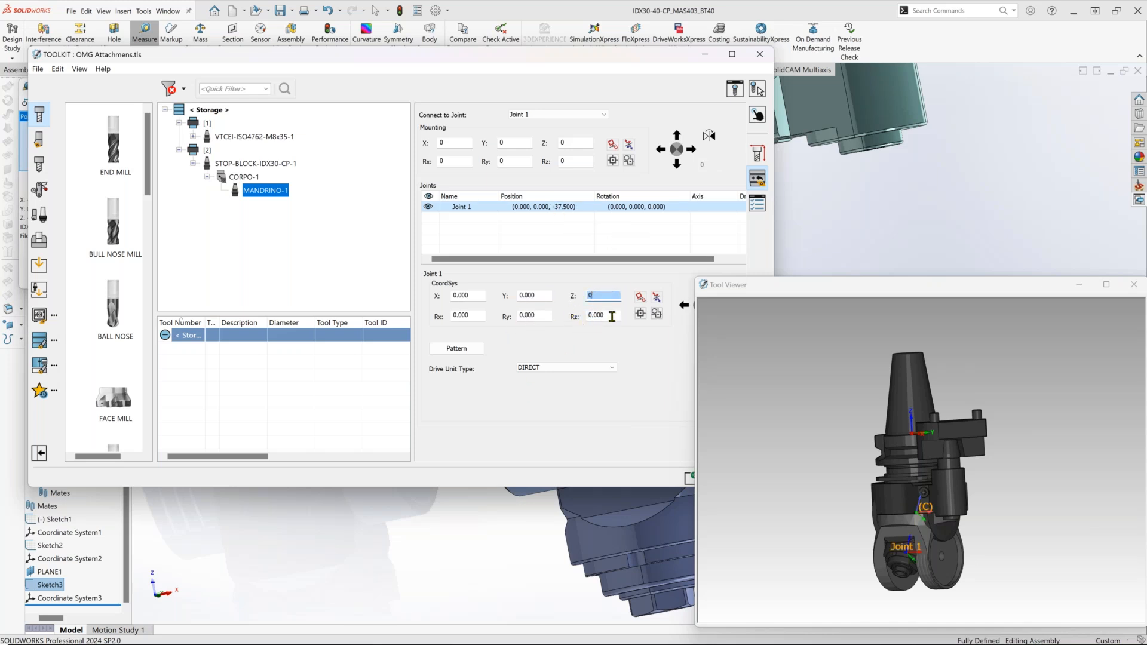
left_click(612, 316)
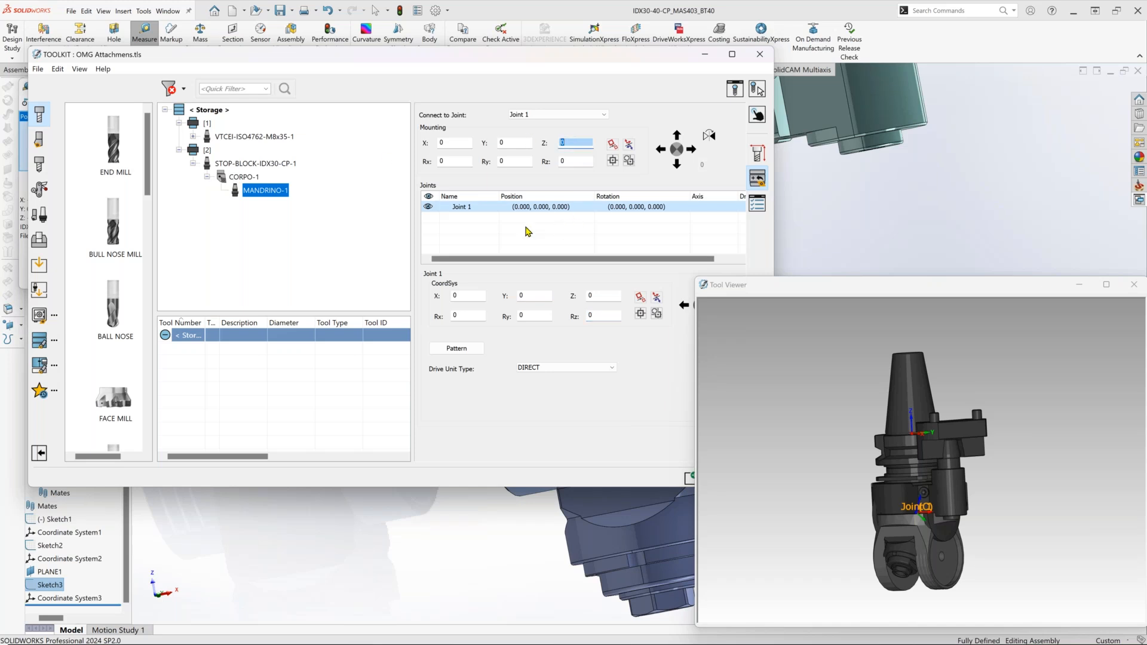
Try shifting CORPO-1 along Z with its mounting offset, and return the offset to -66.
left_click(236, 177)
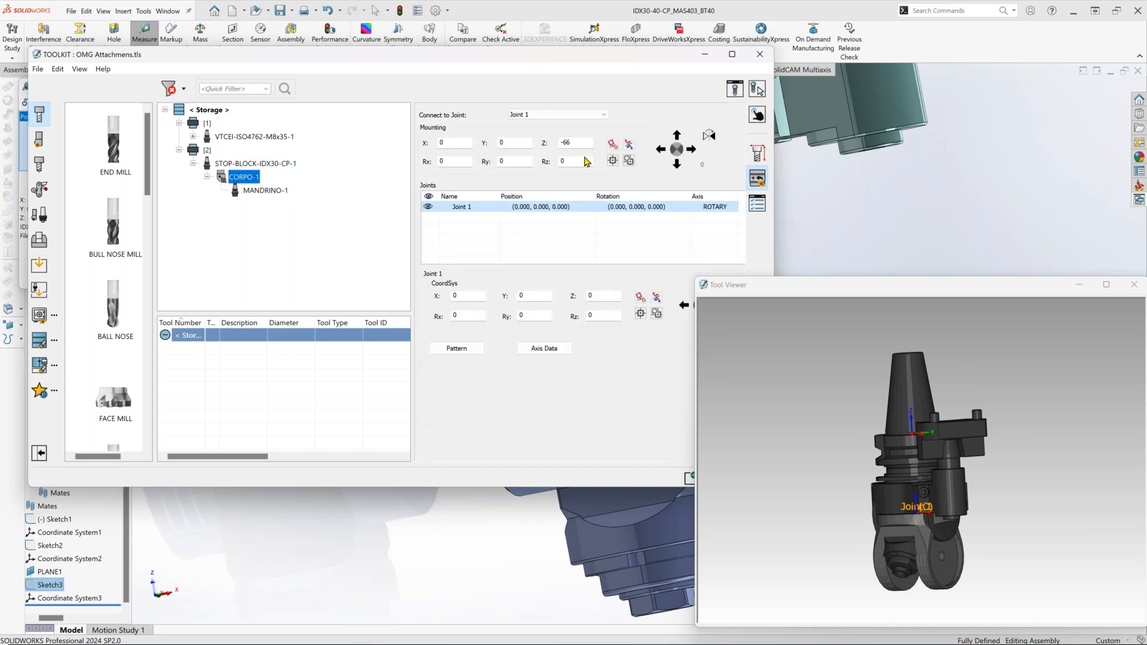
double_click(580, 141)
scroll(576, 143, "down", 2)
scroll(576, 143, "up", 5)
scroll(576, 142, "down", 3)
left_click(589, 161)
left_click(581, 257)
Set the Z position of CORPO-1's Joint 1 to -37.5 after trying -20 and -30.
left_click(607, 297)
type("-20")
key("Return")
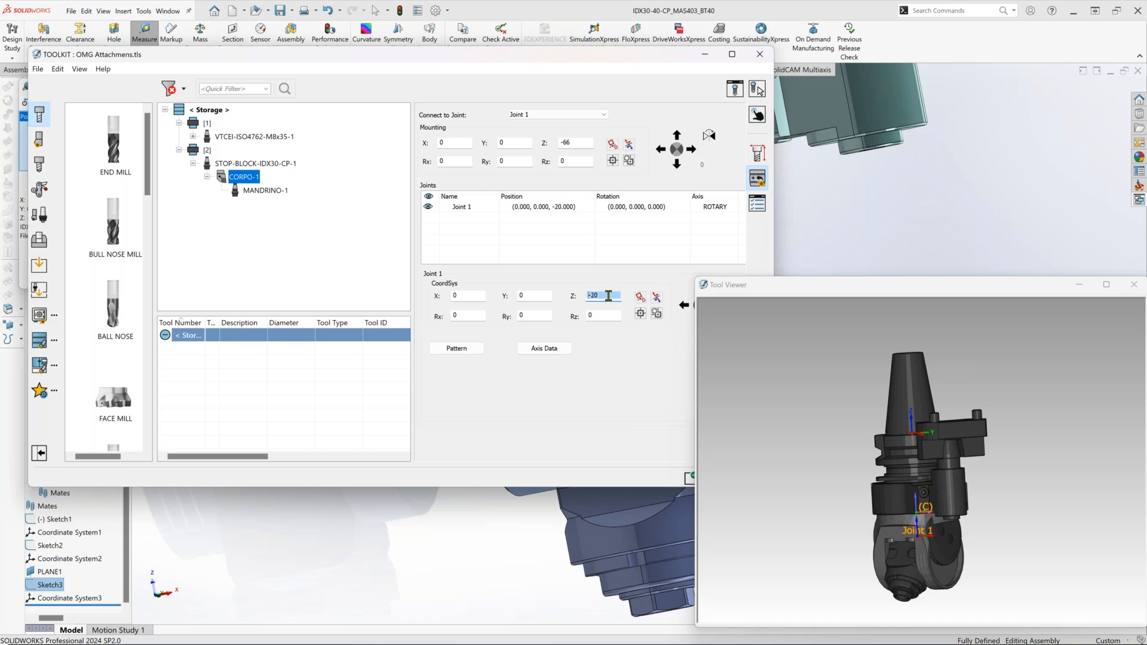
type("-30")
key("Return")
scroll(608, 296, "down", 1)
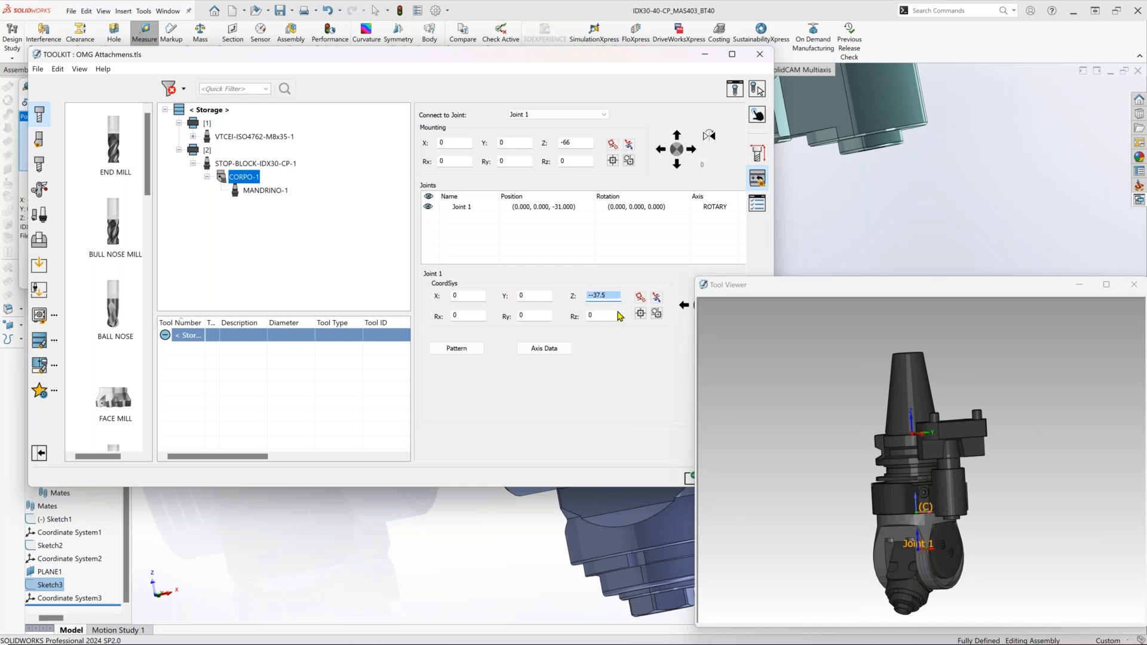
left_click(601, 315)
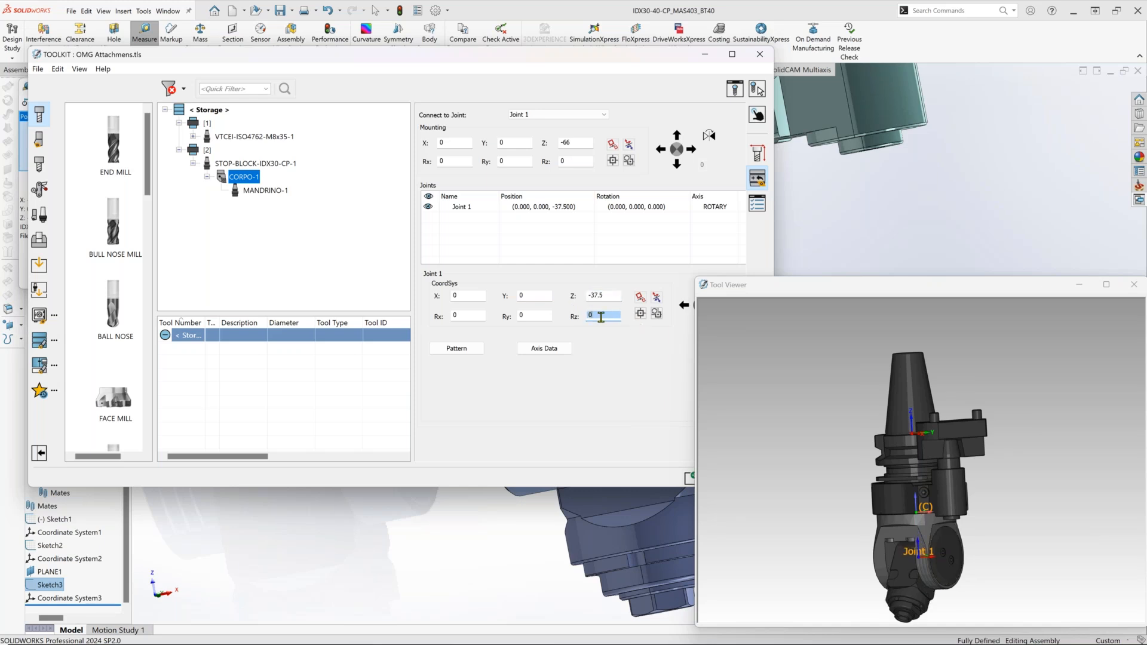
Review the rotation point in CORPO-1's axis data and its general component data, and return to the joint settings.
left_click(545, 349)
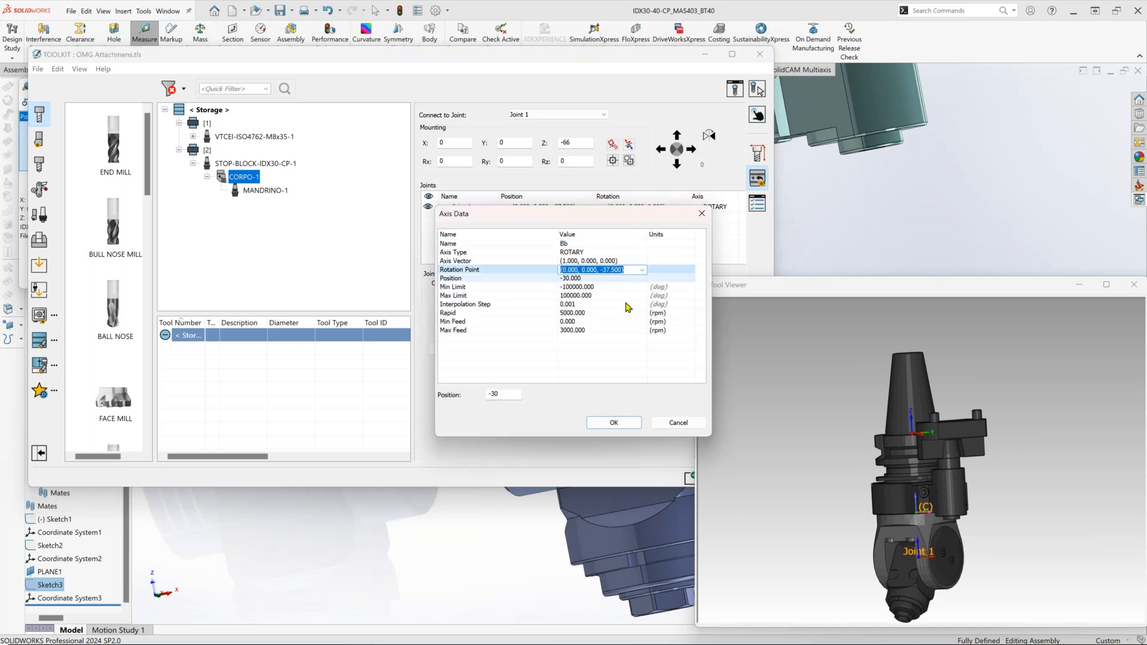
left_click(625, 423)
left_click(615, 424)
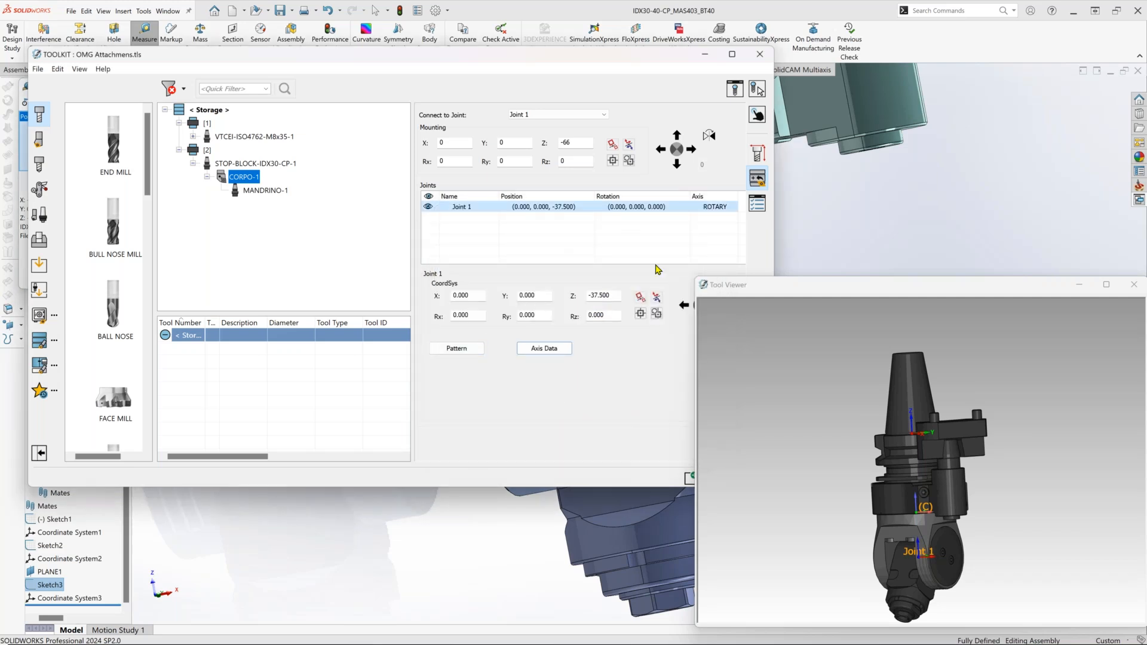
left_click(761, 208)
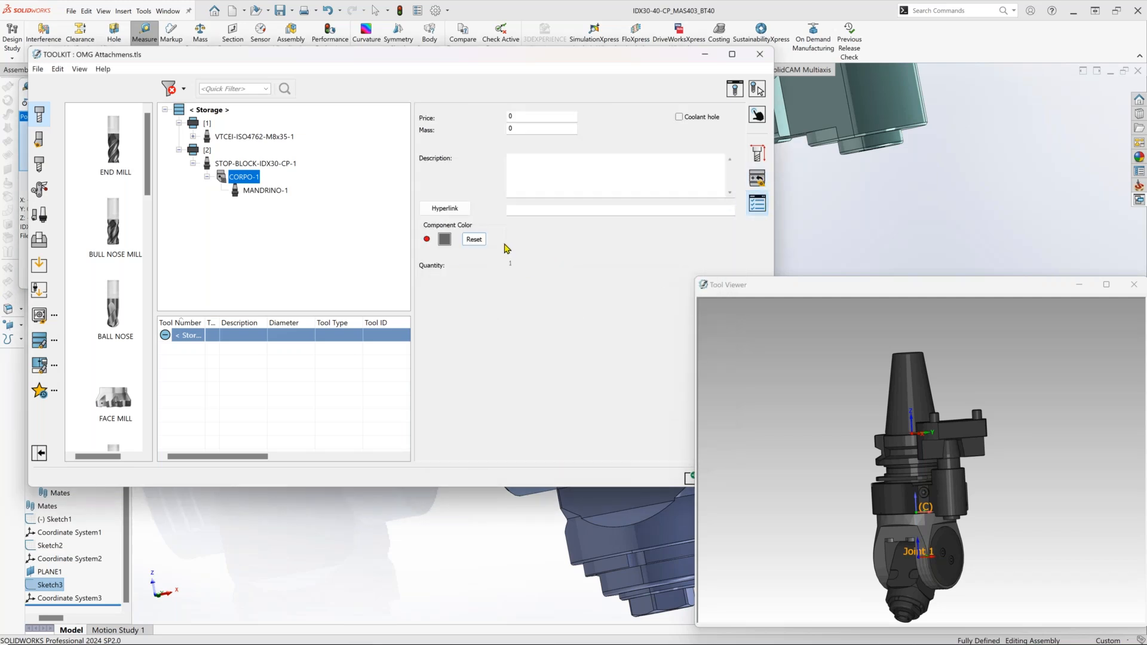
left_click(764, 180)
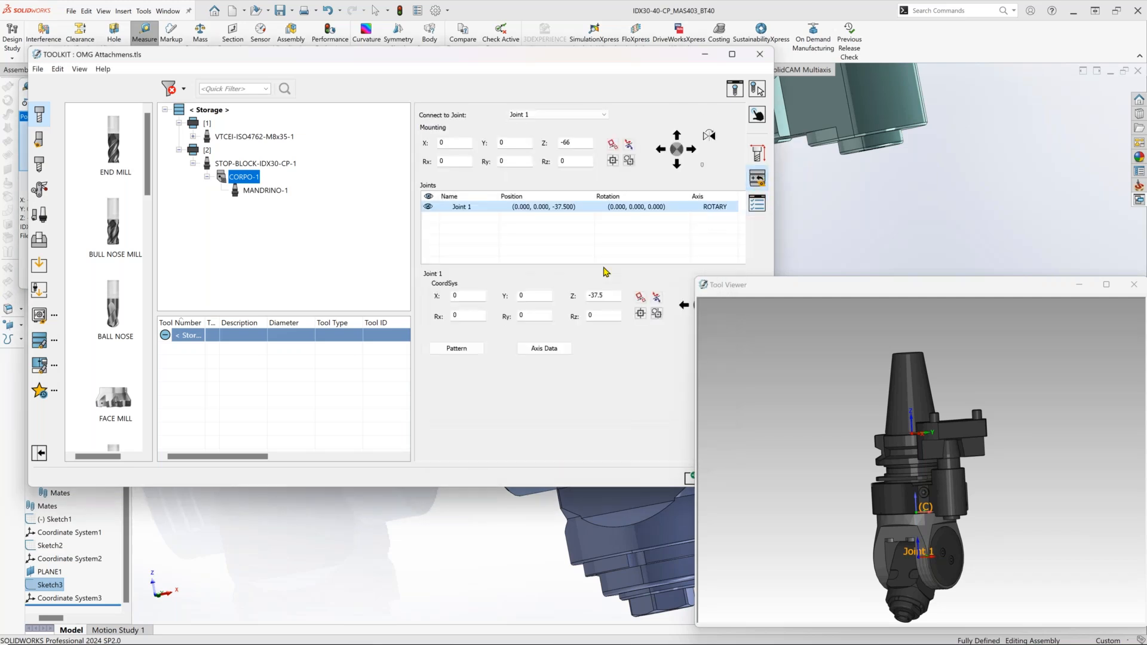
Set the second Bb component axis of CORPO-1's tool data to -60 and inspect the head's tilt in the viewer.
left_click(762, 154)
left_click(757, 115)
double_click(463, 306)
type("-60")
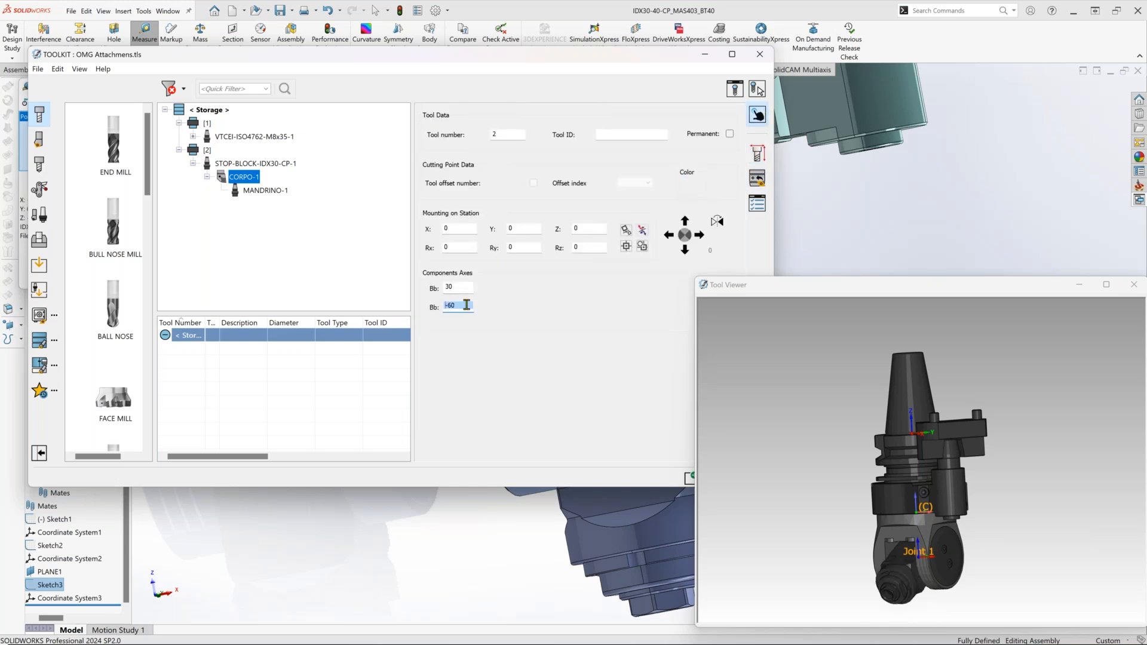
middle_click_drag(1054, 438, 860, 439)
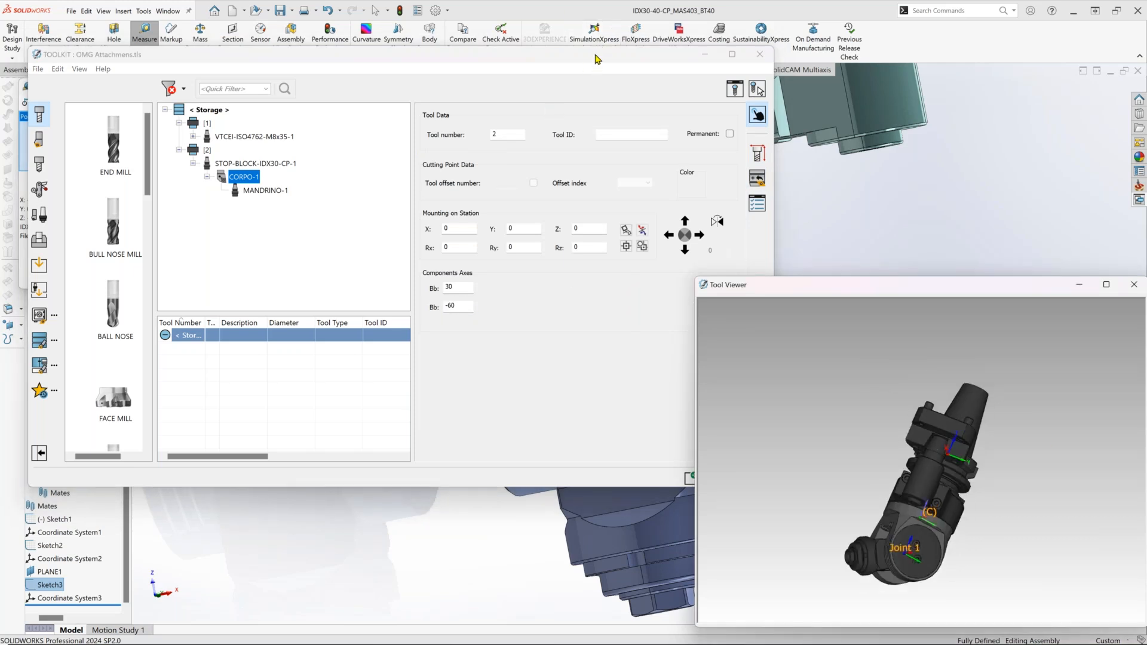
left_click_drag(596, 58, 539, 64)
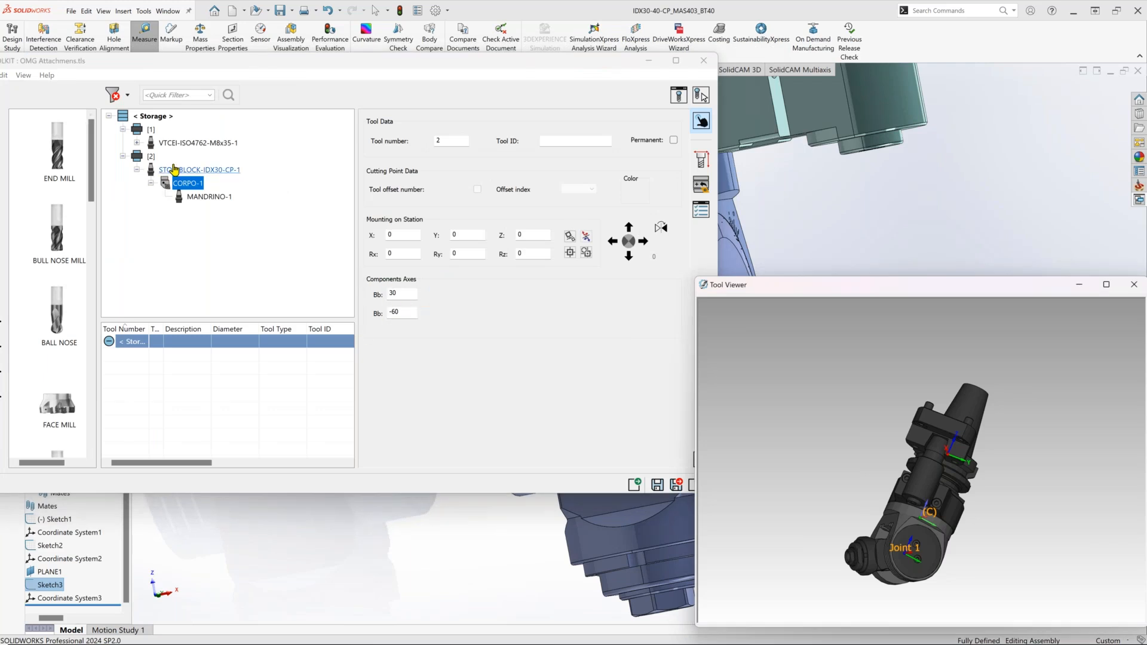
Rename the rotary axis of STOP-BLOCK-IDX30-CP-1's Joint 1 to C in its axis data.
left_click(174, 169)
left_click(701, 184)
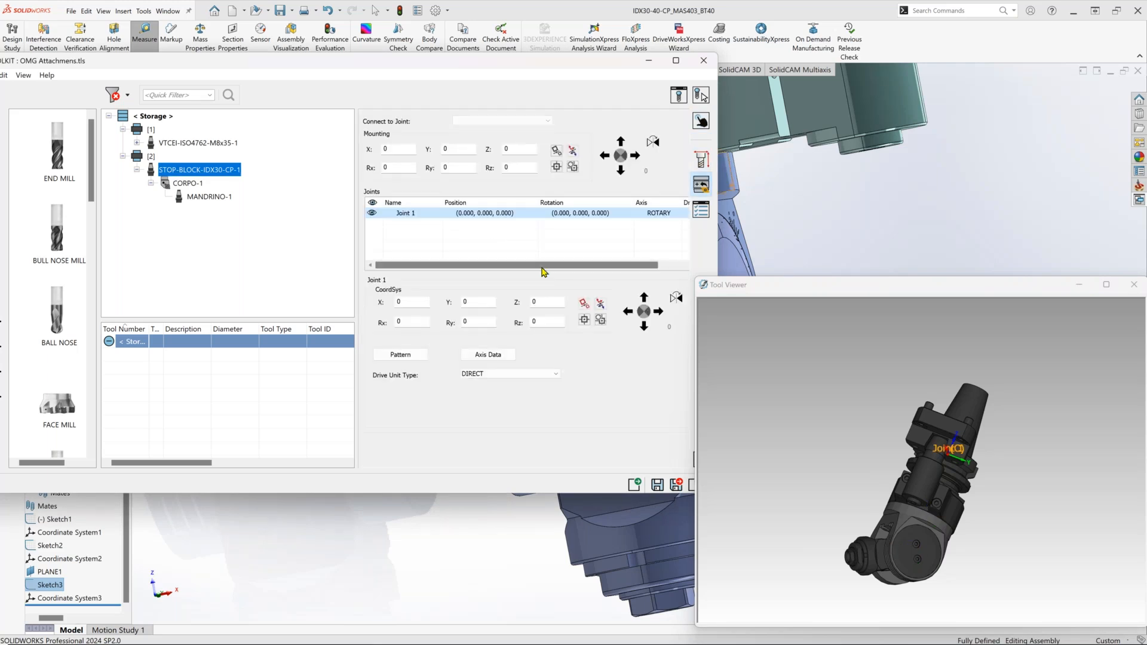
left_click(482, 352)
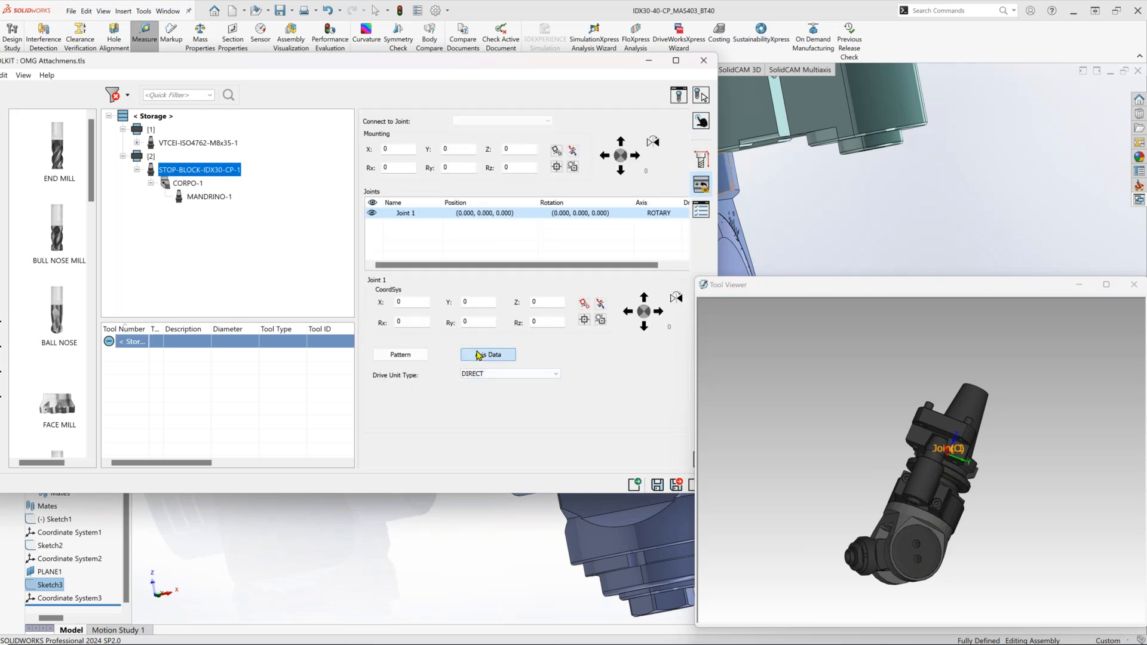
left_click(589, 243)
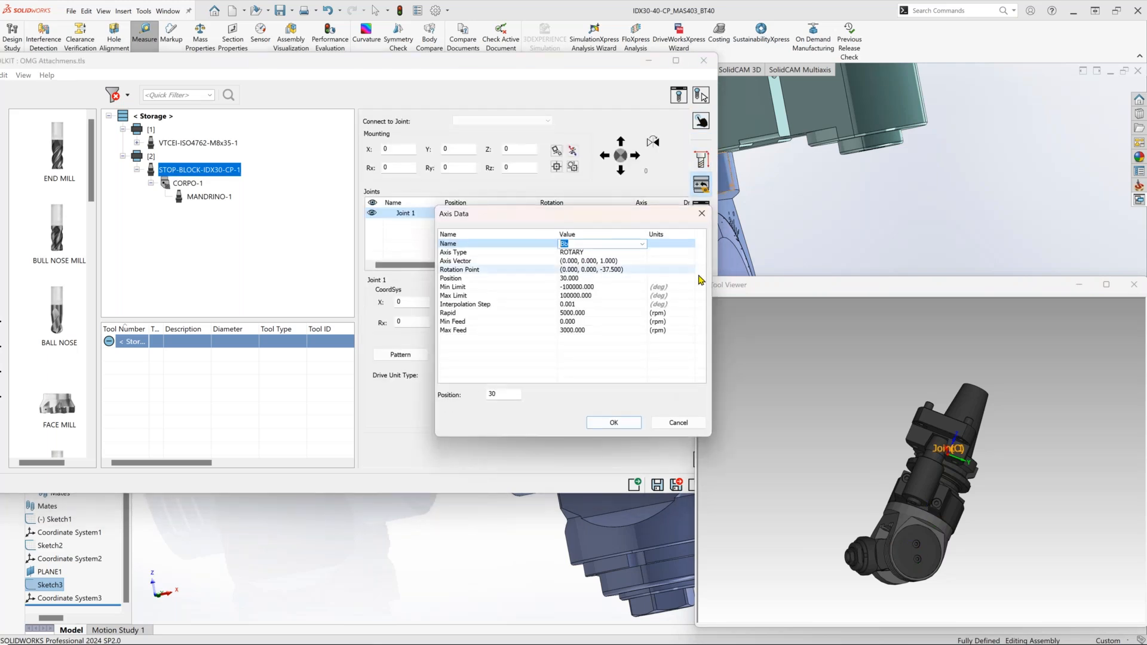
left_click(679, 423)
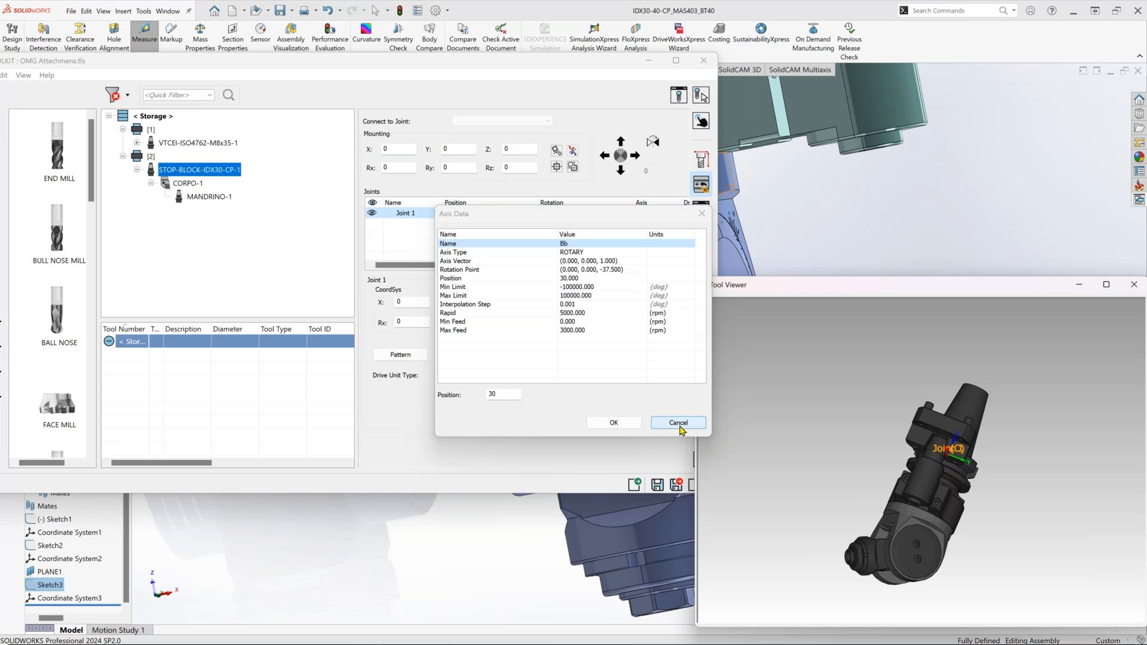
left_click(579, 246)
left_click(578, 245)
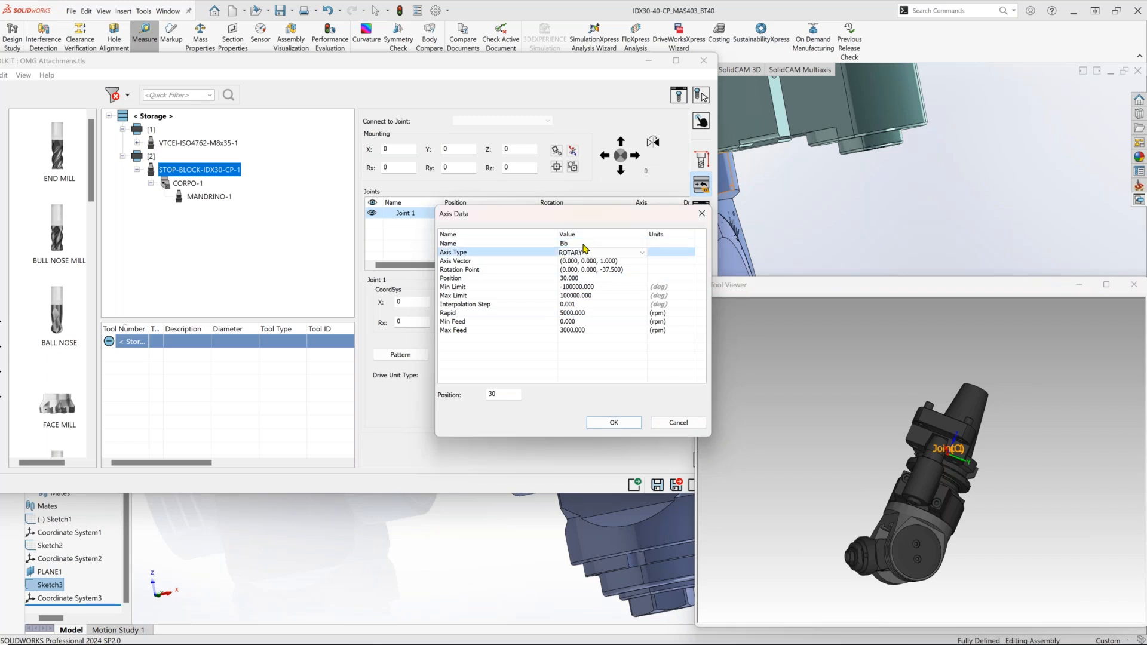
key("Return")
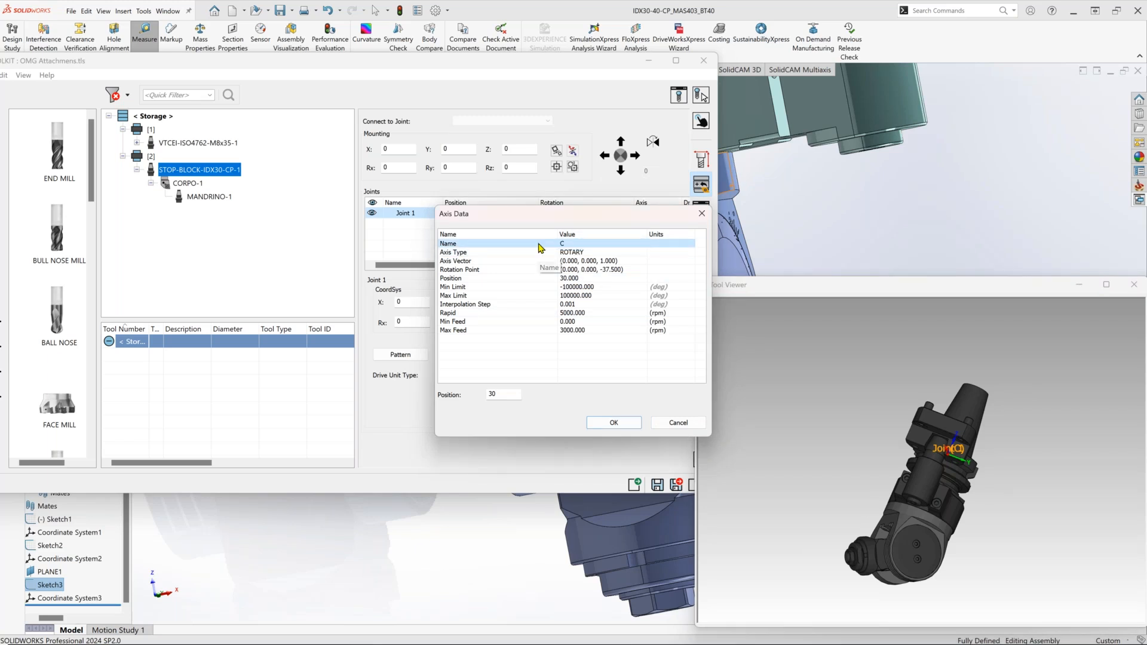
left_click(617, 430)
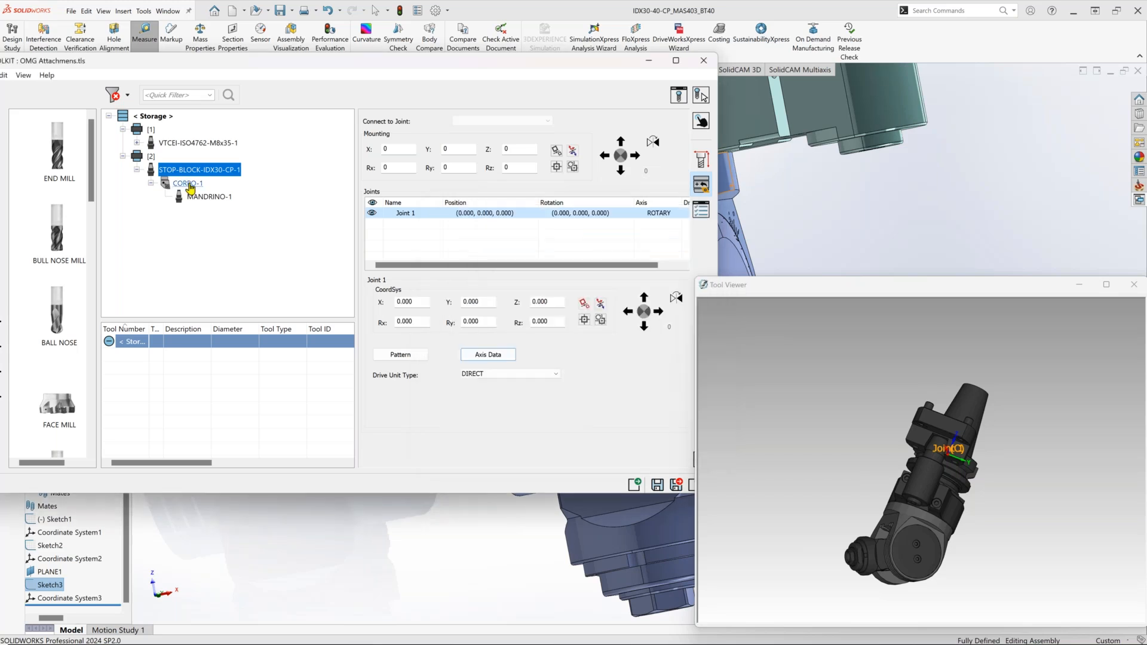
Name the rotary axis of CORPO-1's Joint 1 A, and save and close the ToolKit library.
left_click(489, 354)
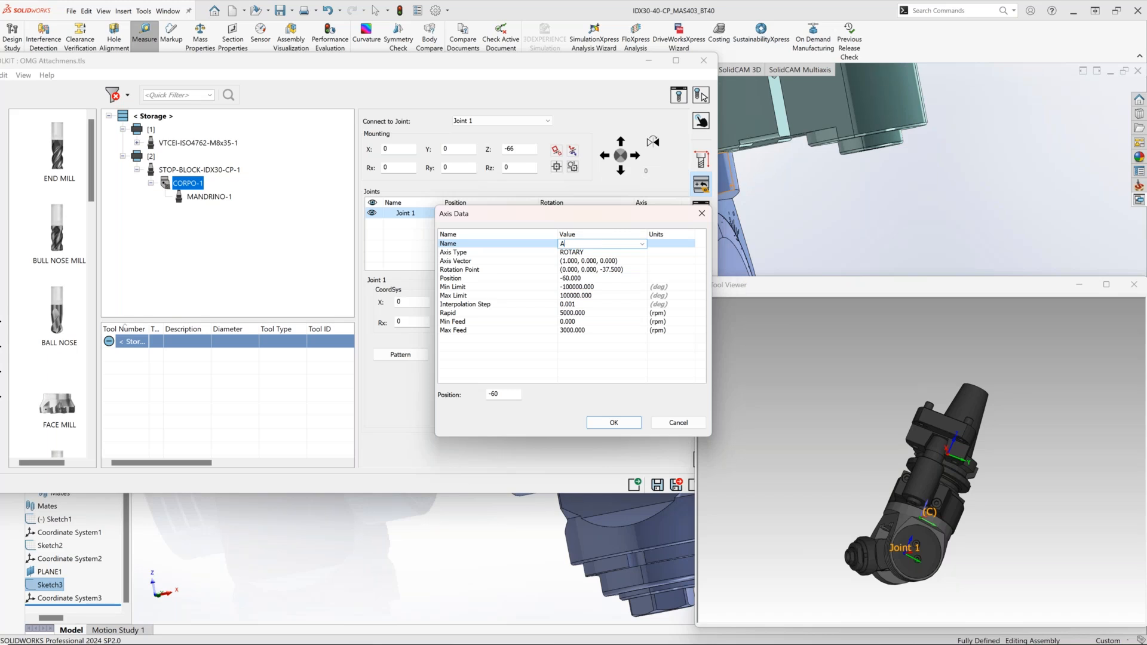
left_click(567, 347)
left_click(632, 422)
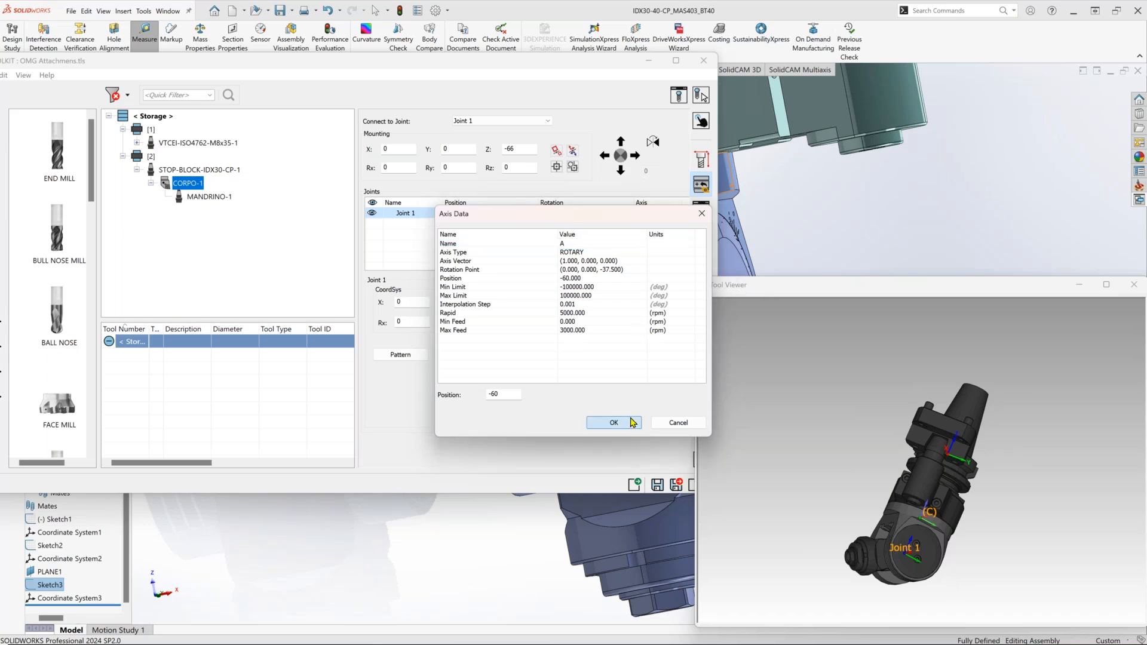
left_click(680, 486)
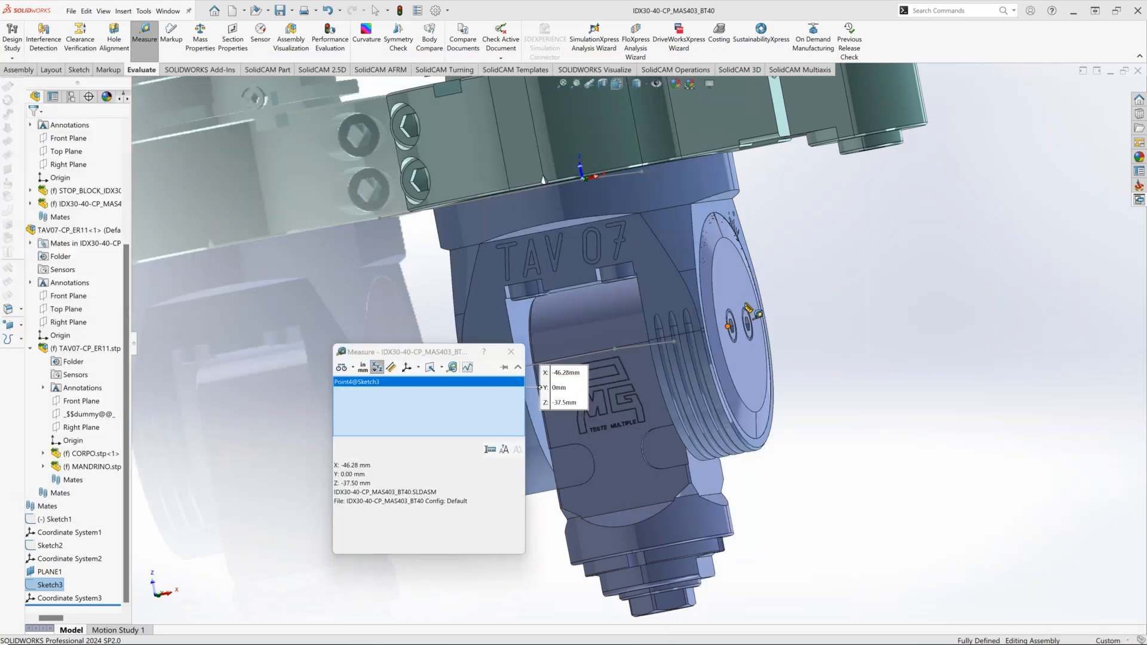
Switch to the Air Pipe-1 CAM part and close its measuring window.
left_click(173, 12)
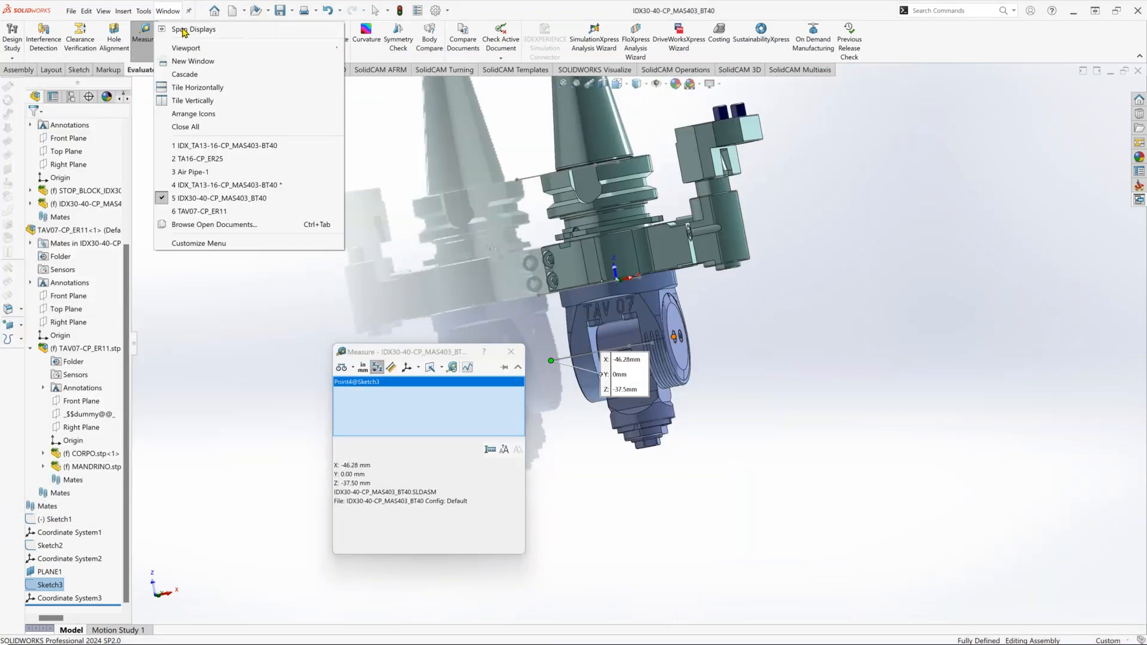
left_click(238, 179)
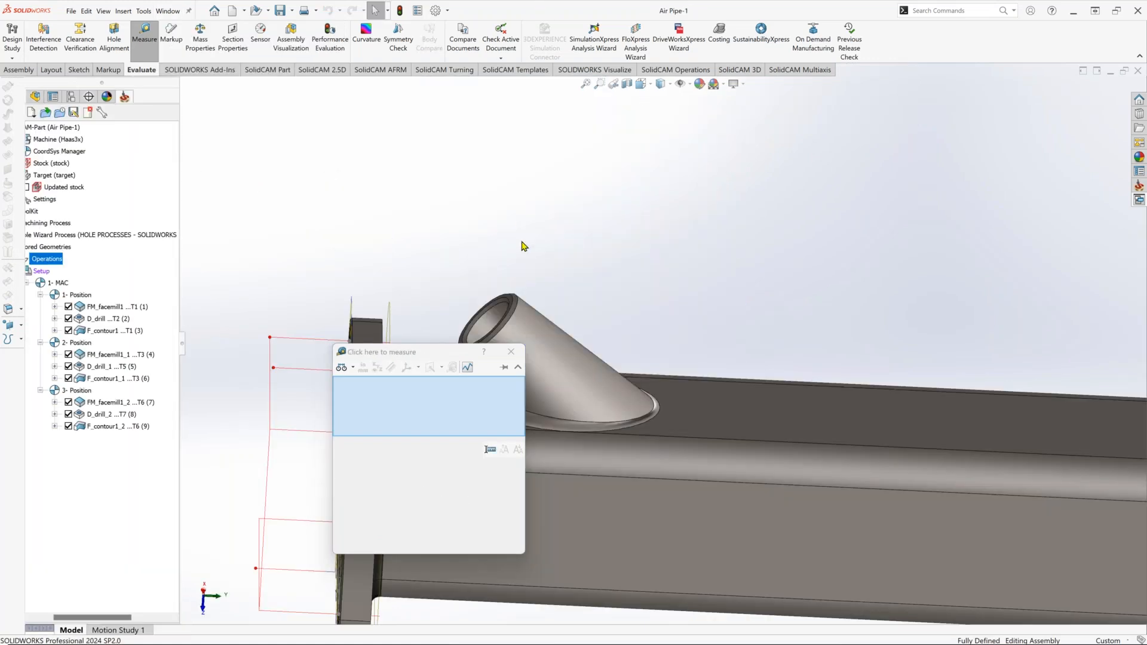
scroll(522, 242, "up", 4)
left_click(510, 352)
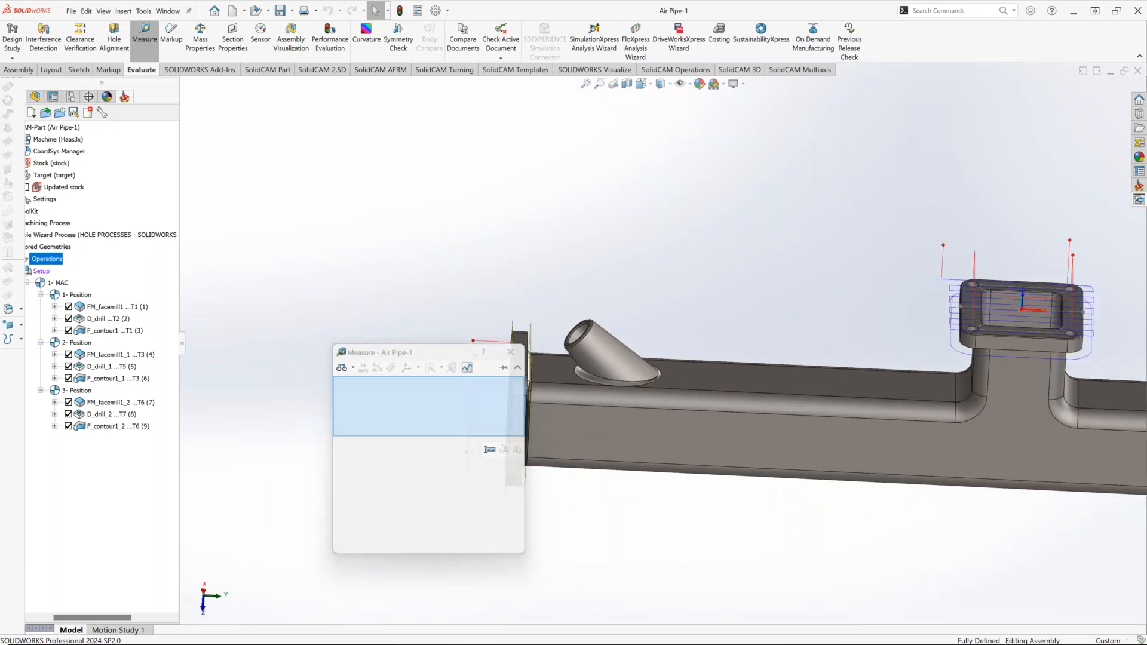
Add a new position in the CoordSys Manager and pick the inner bore face of the angled pipe stub.
right_click(53, 153)
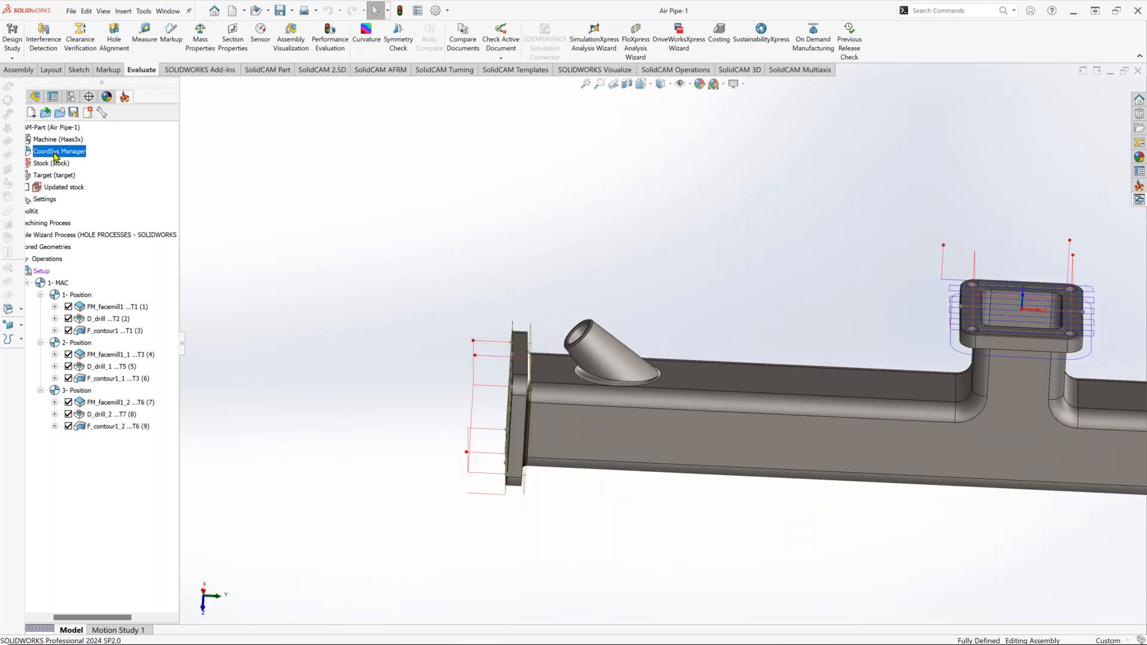
left_click(74, 160)
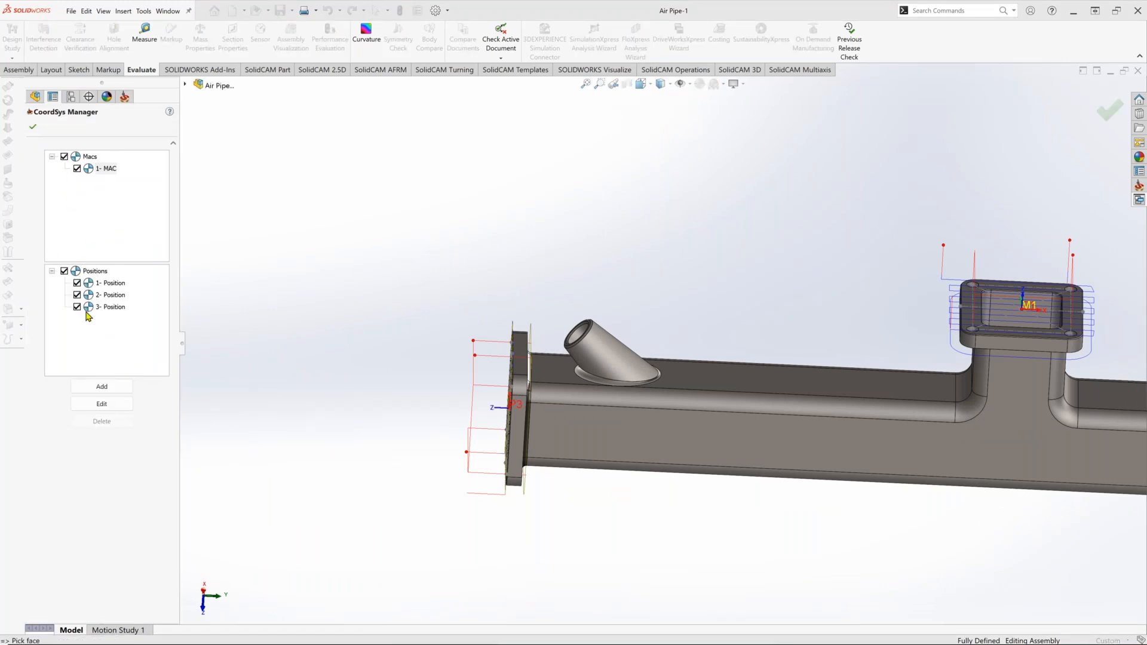
right_click(105, 308)
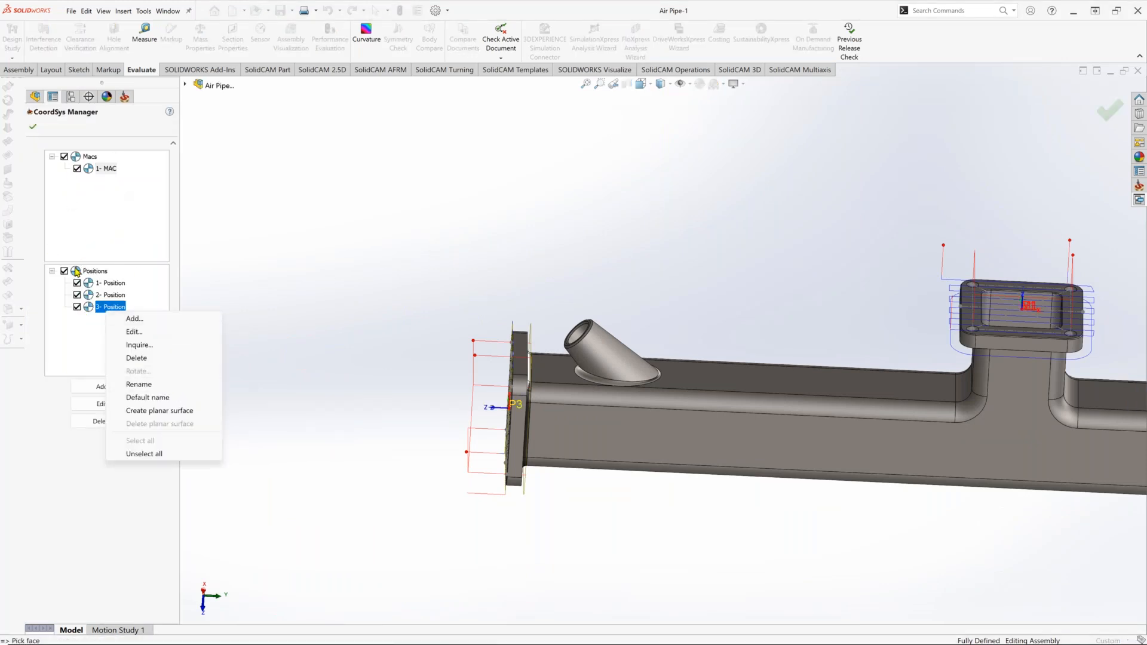
left_click(148, 323)
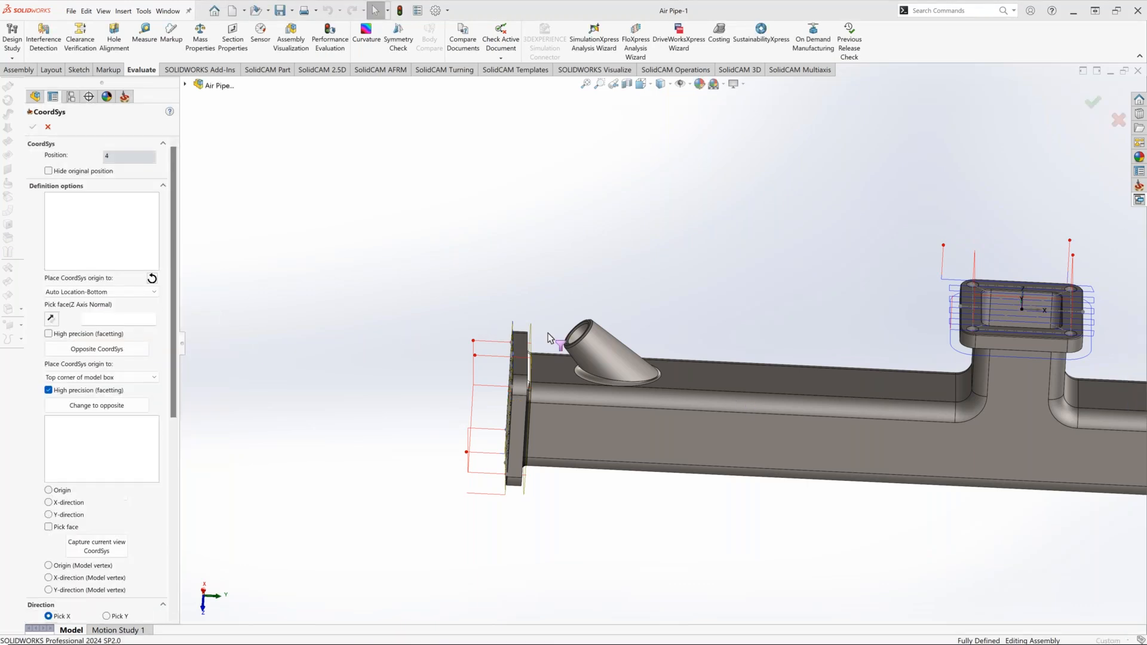
scroll(596, 334, "down", 2)
middle_click_drag(594, 337, 612, 350)
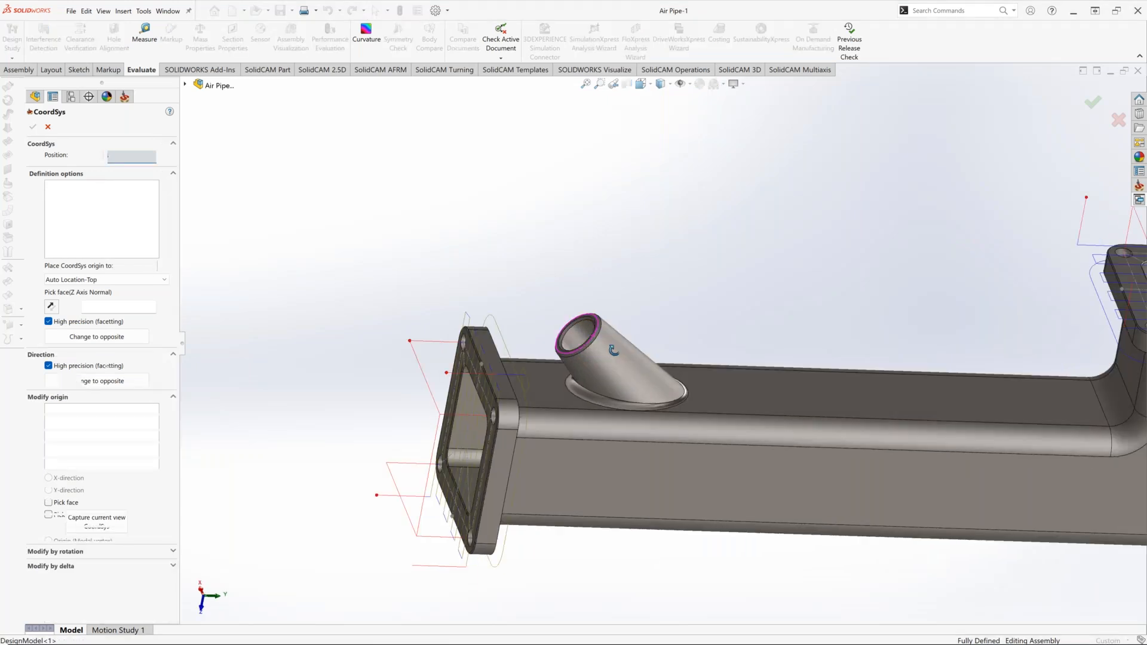
scroll(604, 342, "down", 3)
left_click(572, 338)
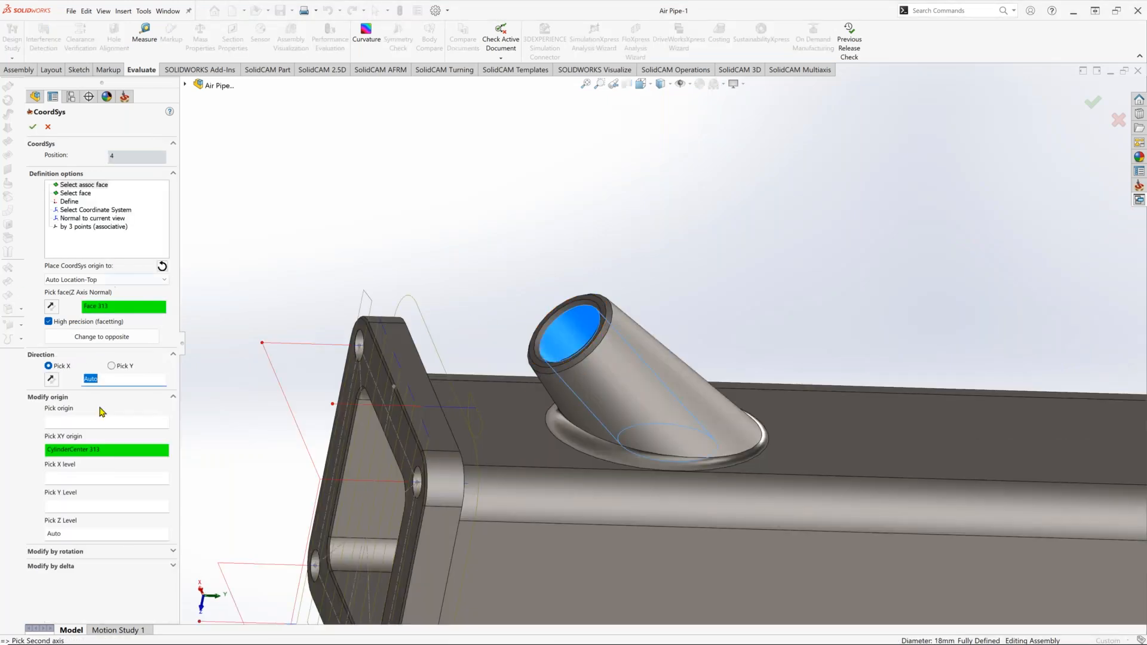
Define position 4 with Select face and its origin at the center of revolution face, and accept the coordinate system.
left_click(73, 195)
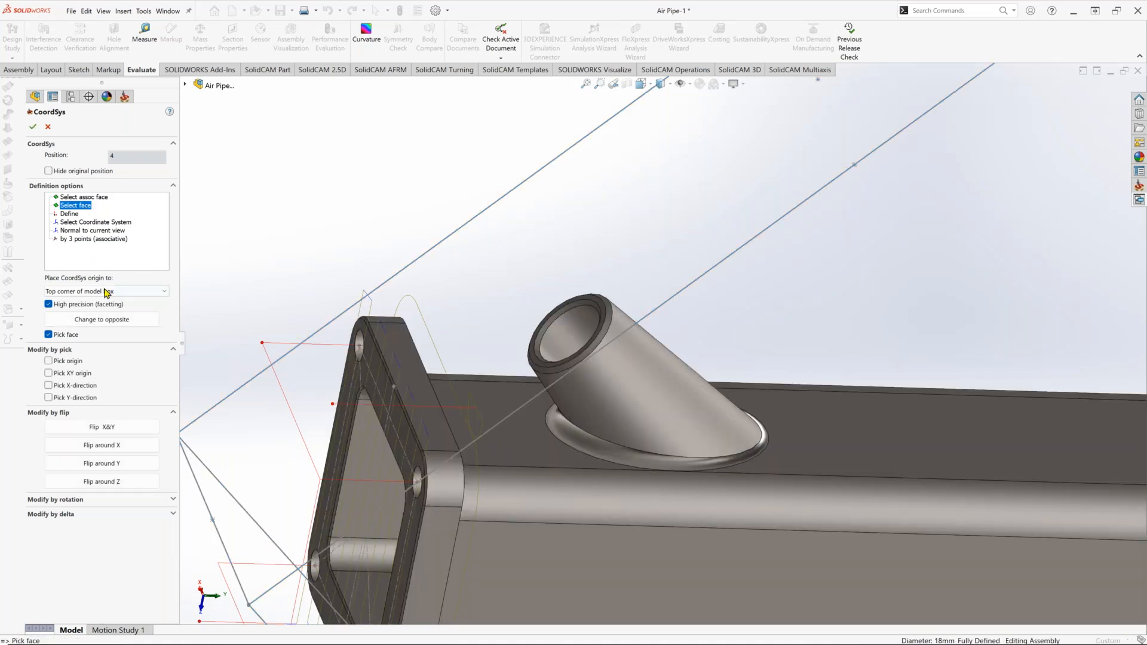
left_click(108, 293)
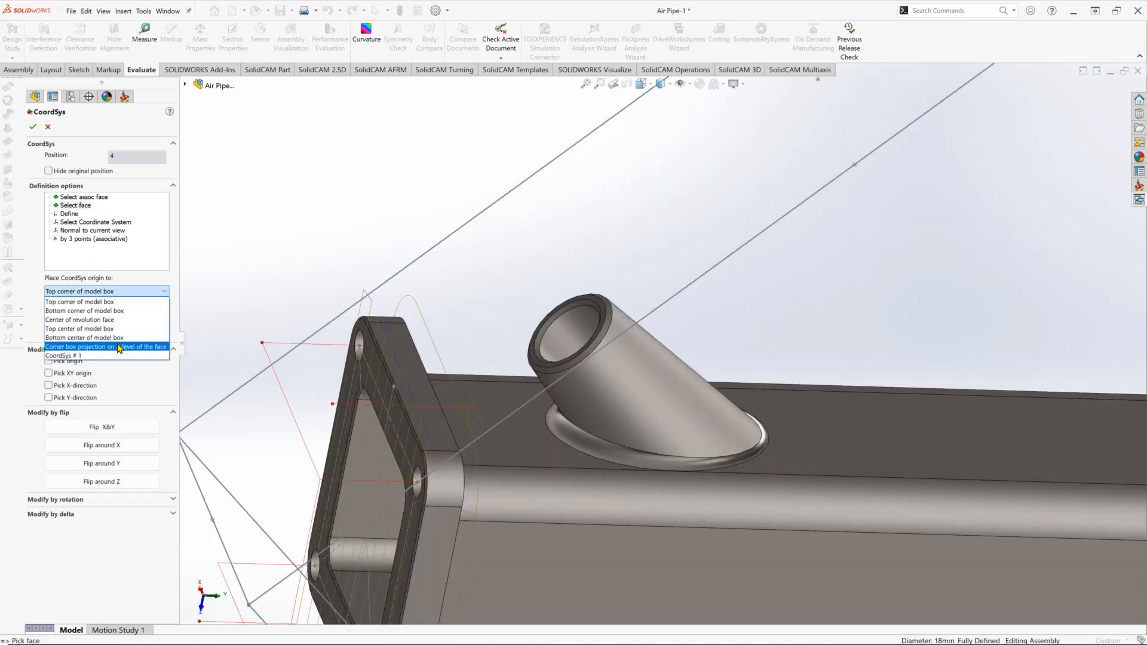
left_click(134, 321)
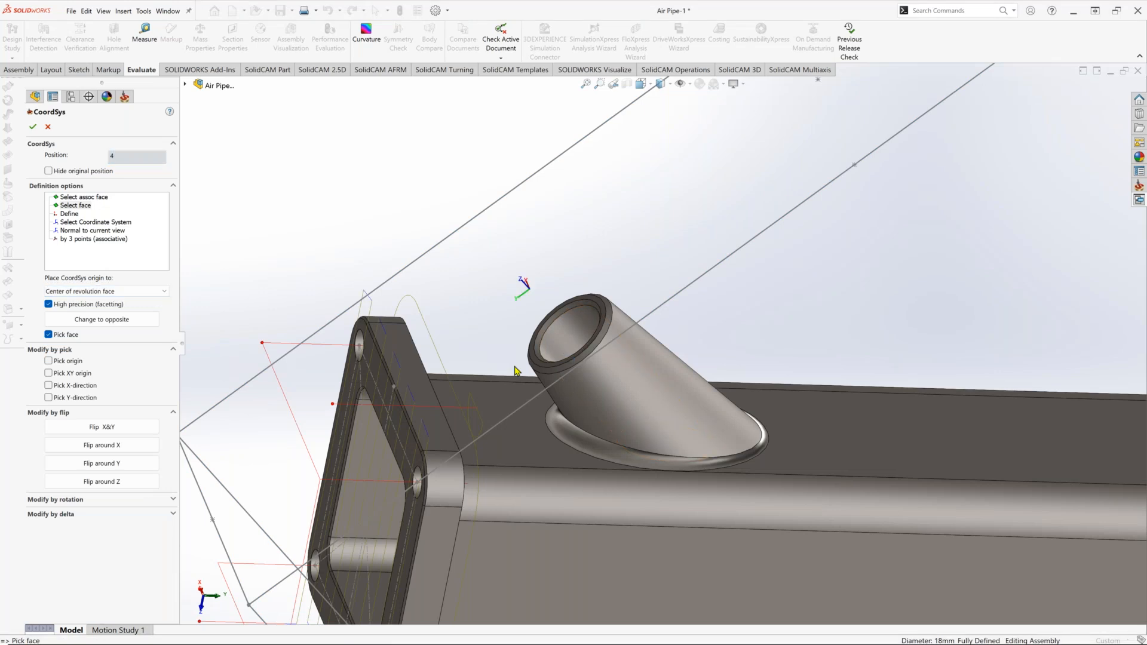
scroll(560, 346, "up", 3)
middle_click_drag(561, 346, 496, 310)
left_click(33, 127)
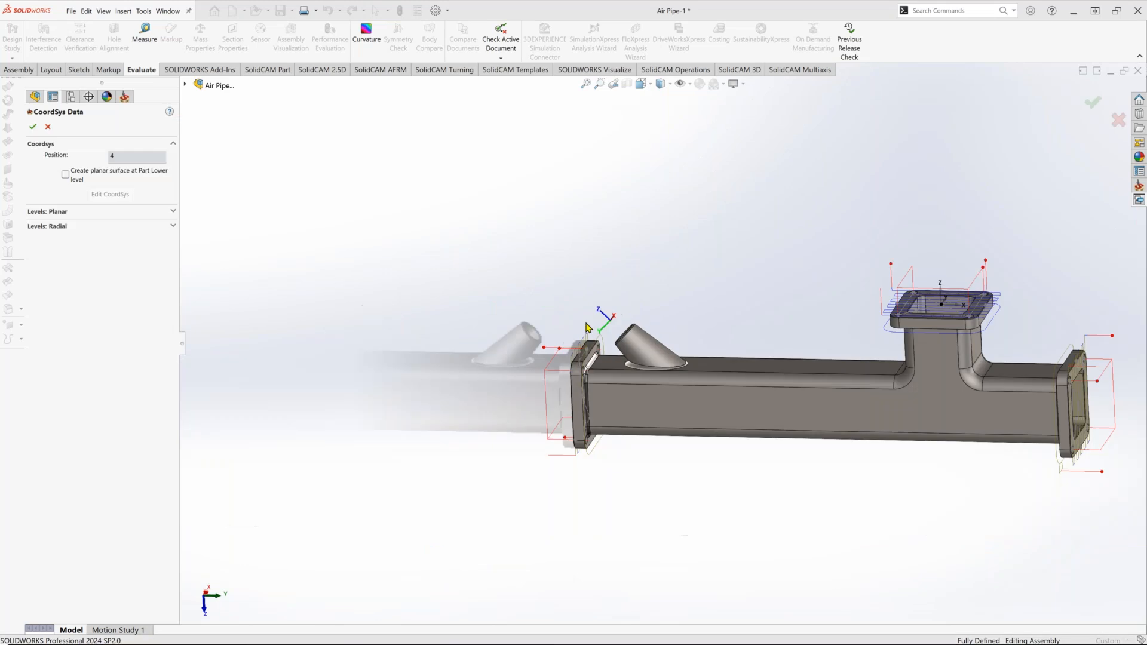
left_click(30, 126)
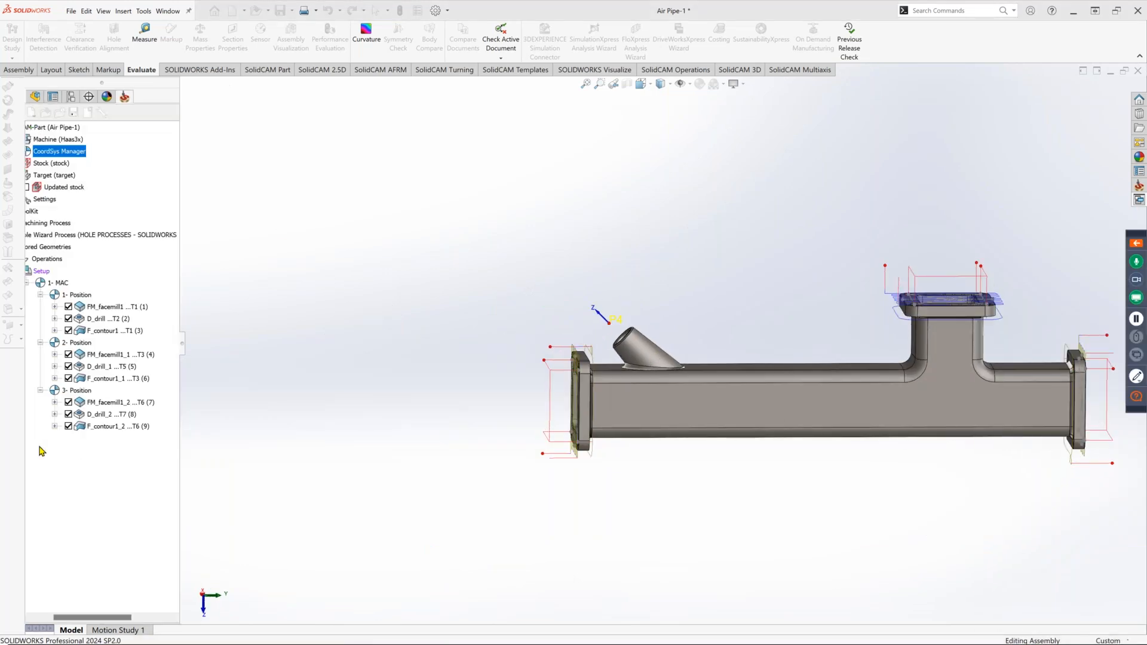
left_click(33, 129)
right_click(111, 426)
mouse_move(181, 47)
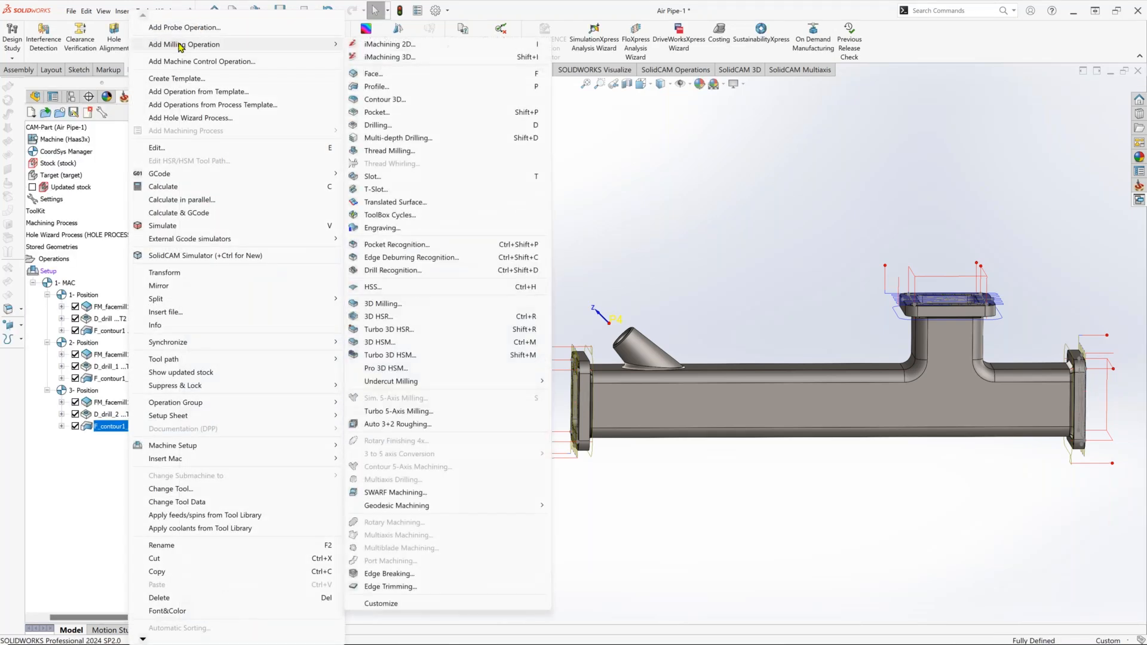
left_click(695, 508)
Measure the angle between the angled pipe stub's end face and the adjacent square flange's outer face.
middle_click_drag(695, 508, 610, 368)
scroll(609, 368, "up", 5)
scroll(603, 358, "up", 2)
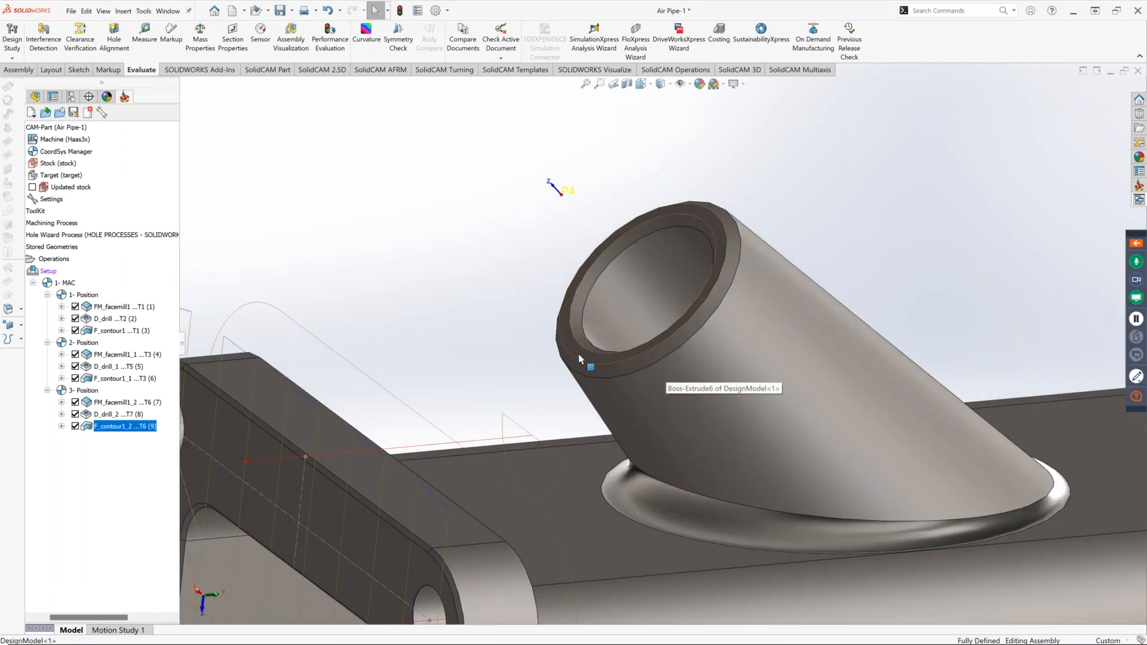
left_click(579, 354)
scroll(642, 343, "down", 5)
scroll(645, 334, "down", 1)
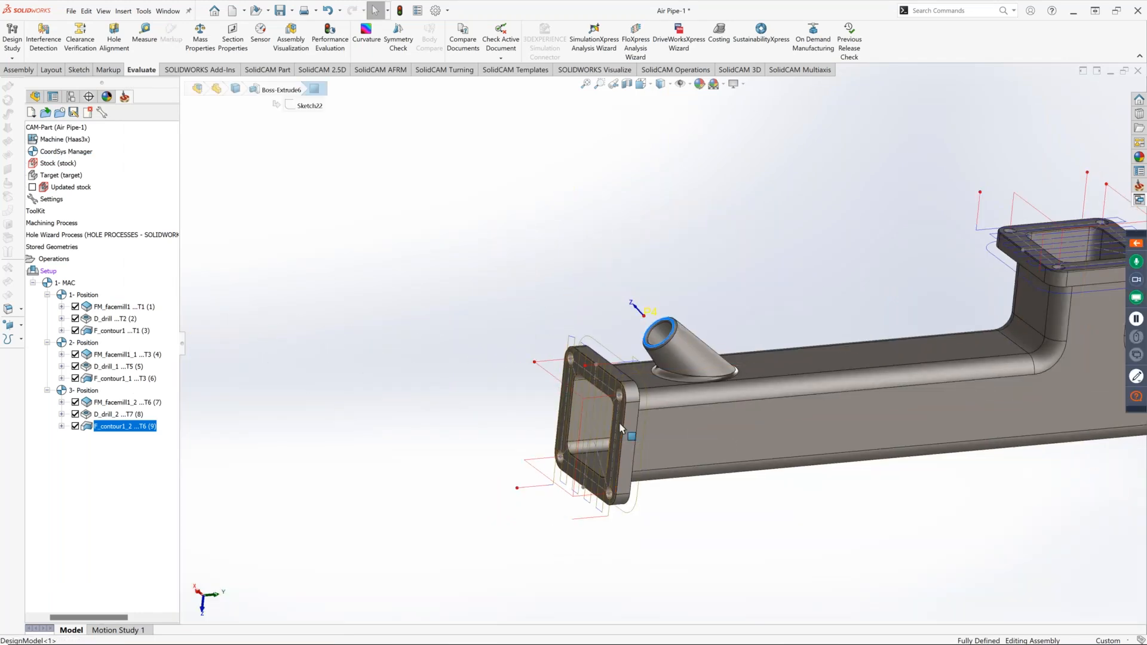
left_click(617, 436)
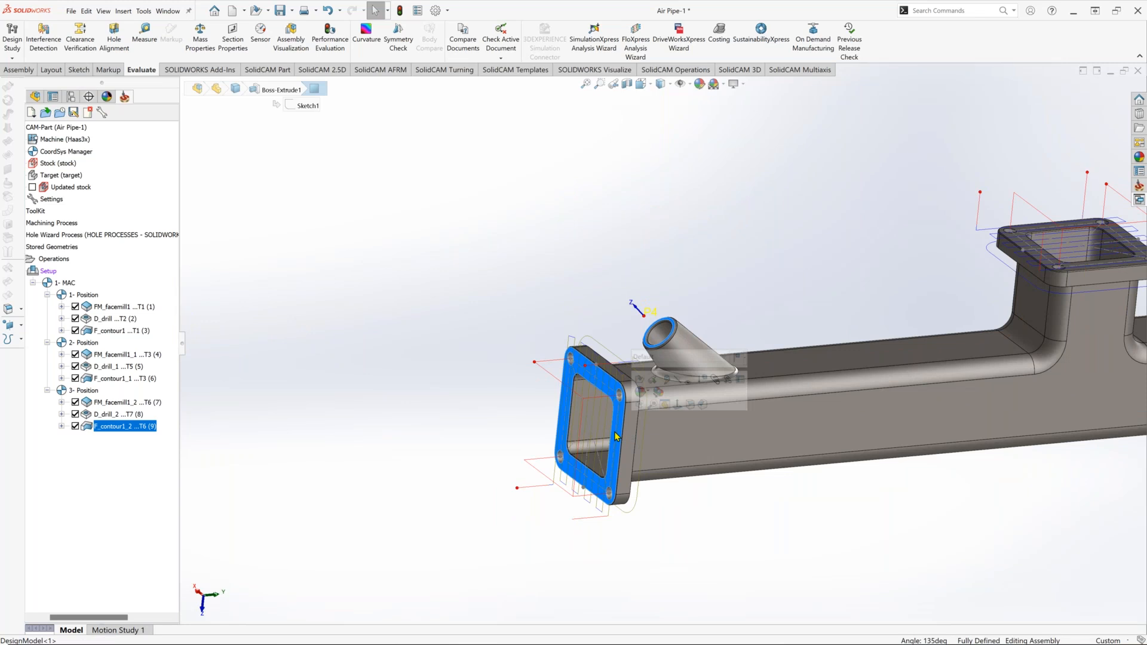
left_click(144, 40)
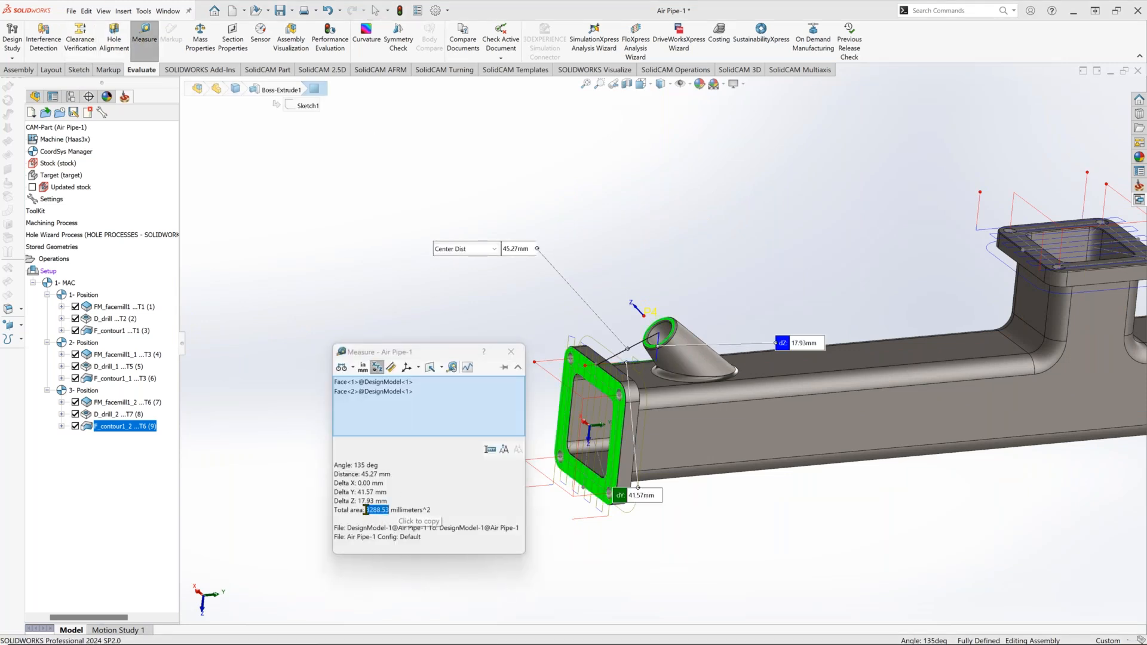
left_click(360, 466)
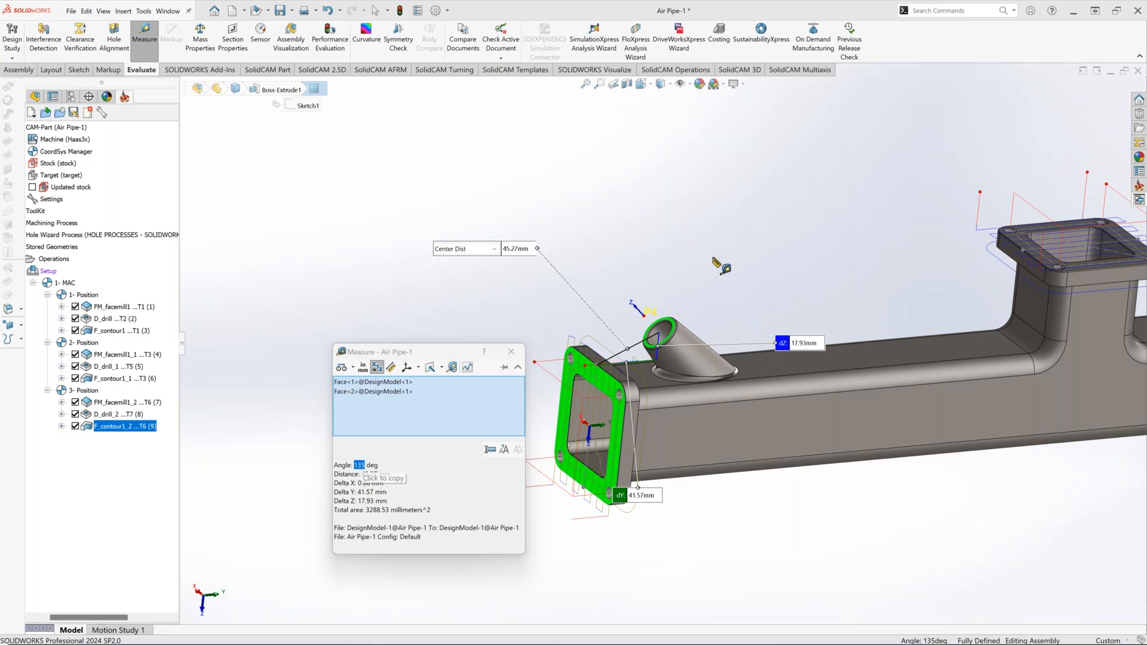
left_click(511, 351)
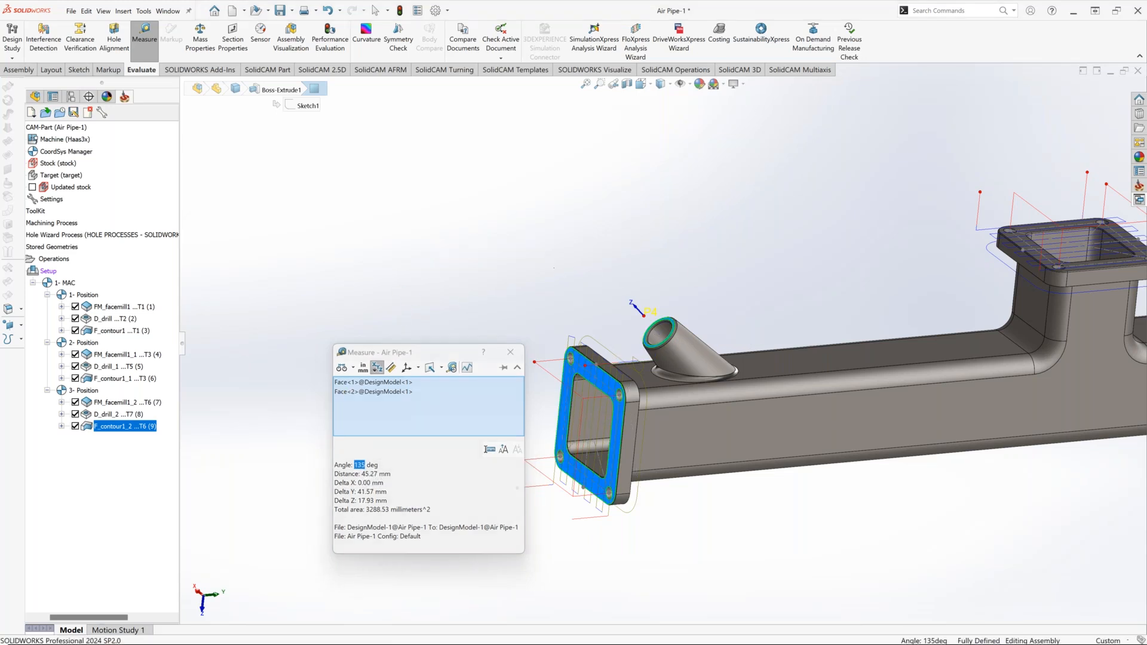
Add a Profile milling operation after F_contour1_2 and assign it to coordinate system 4- Position.
right_click(144, 429)
mouse_move(257, 44)
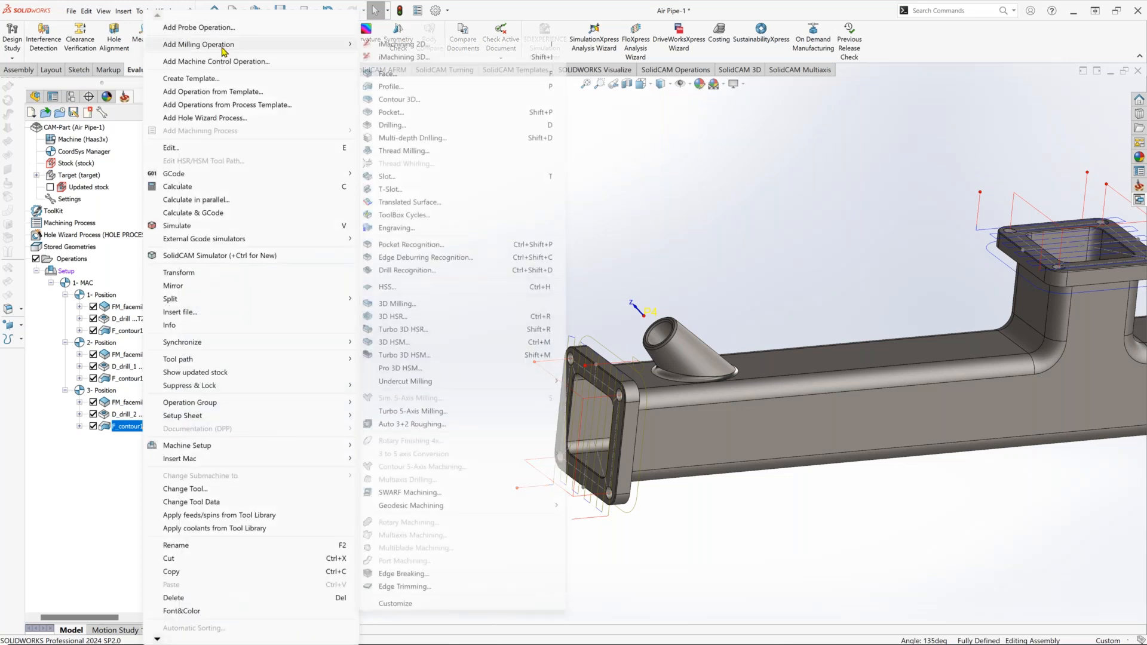
left_click(475, 86)
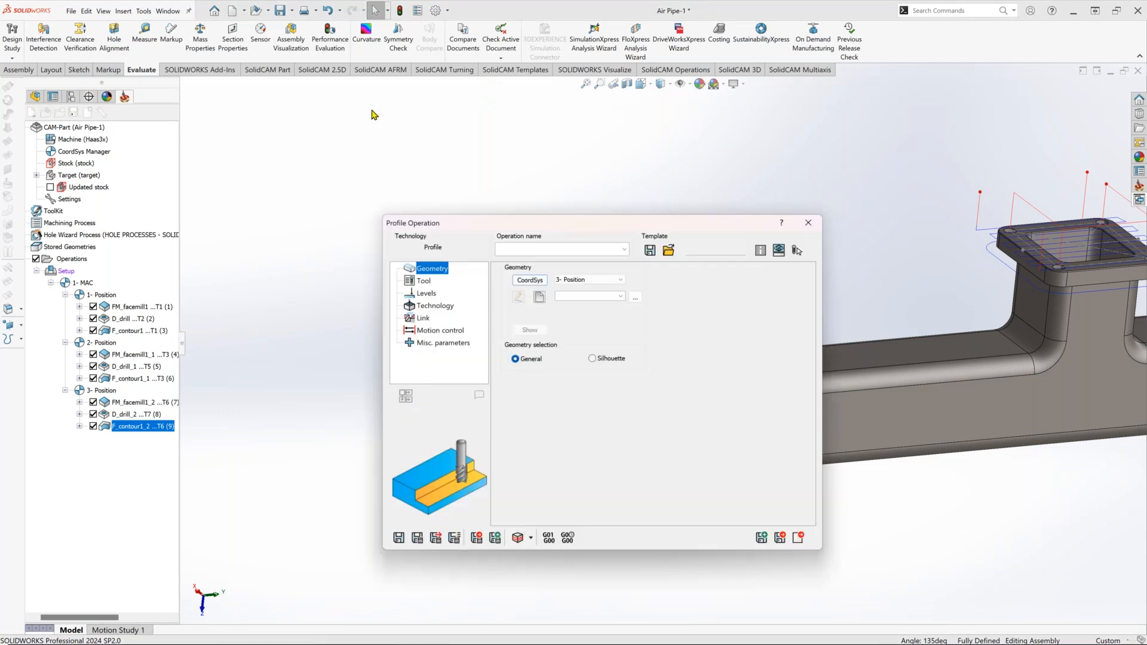
left_click(607, 279)
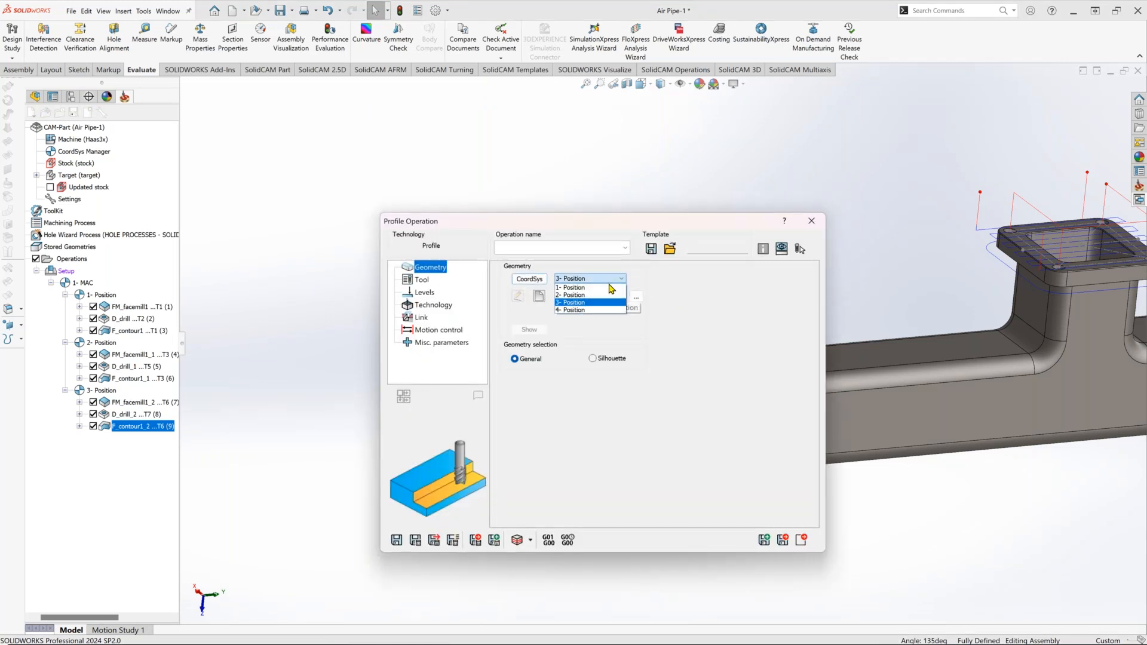
left_click(601, 310)
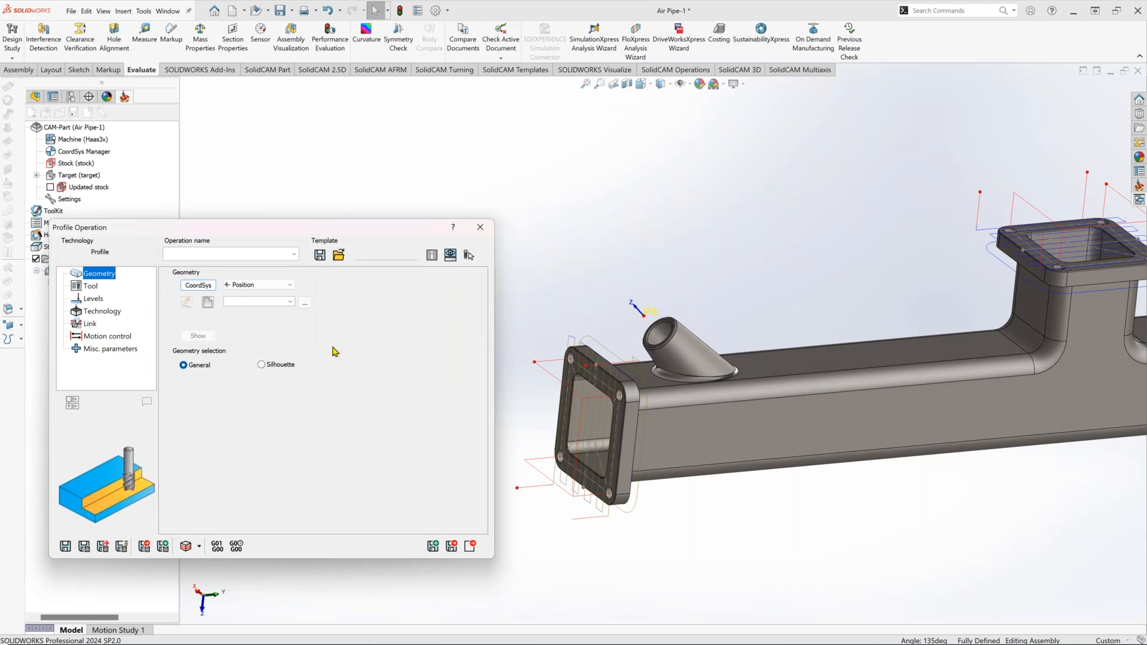
Define the profile geometry as a chain along the angled pipe stub's inner bore edge, reverse its direction and accept it.
left_click(210, 303)
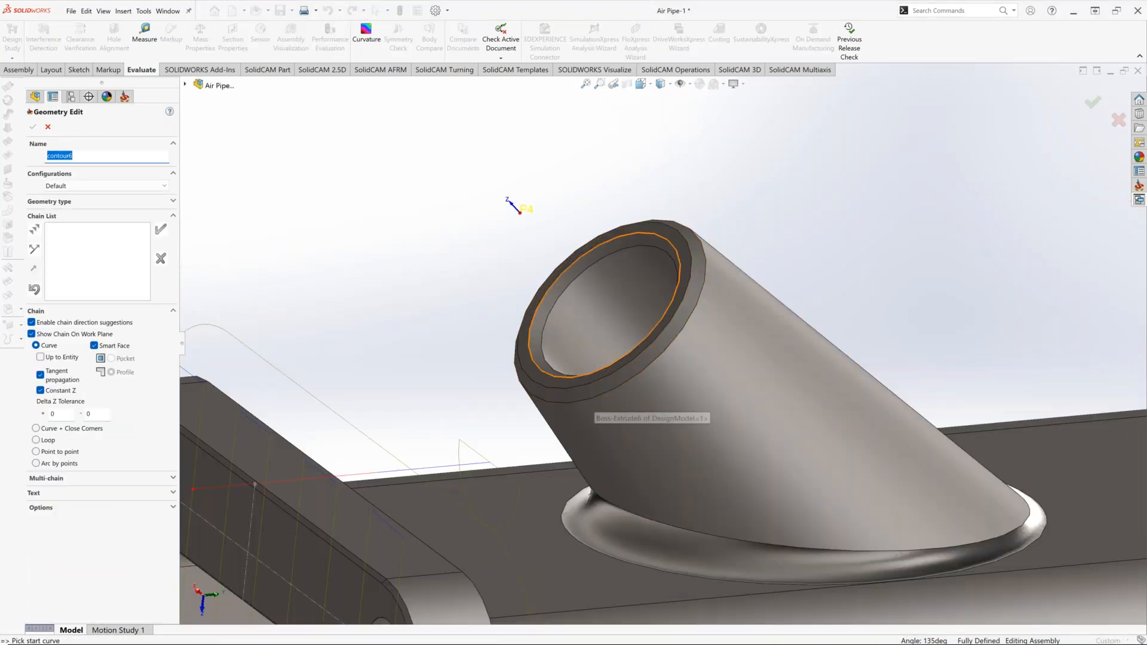
left_click(676, 268)
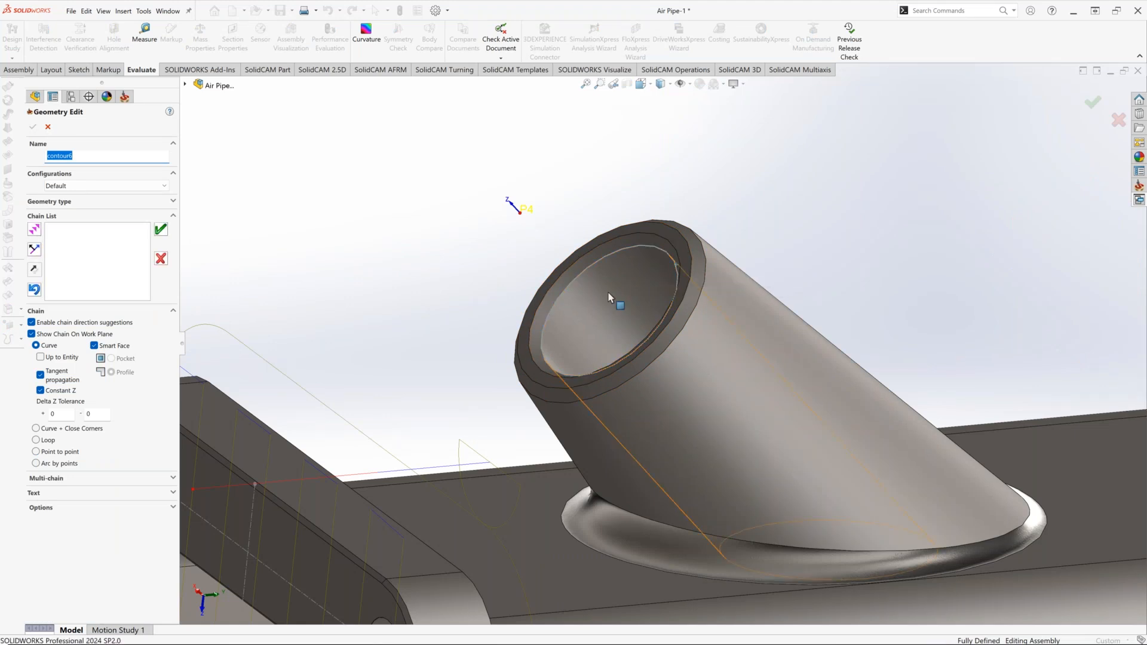
left_click(772, 283)
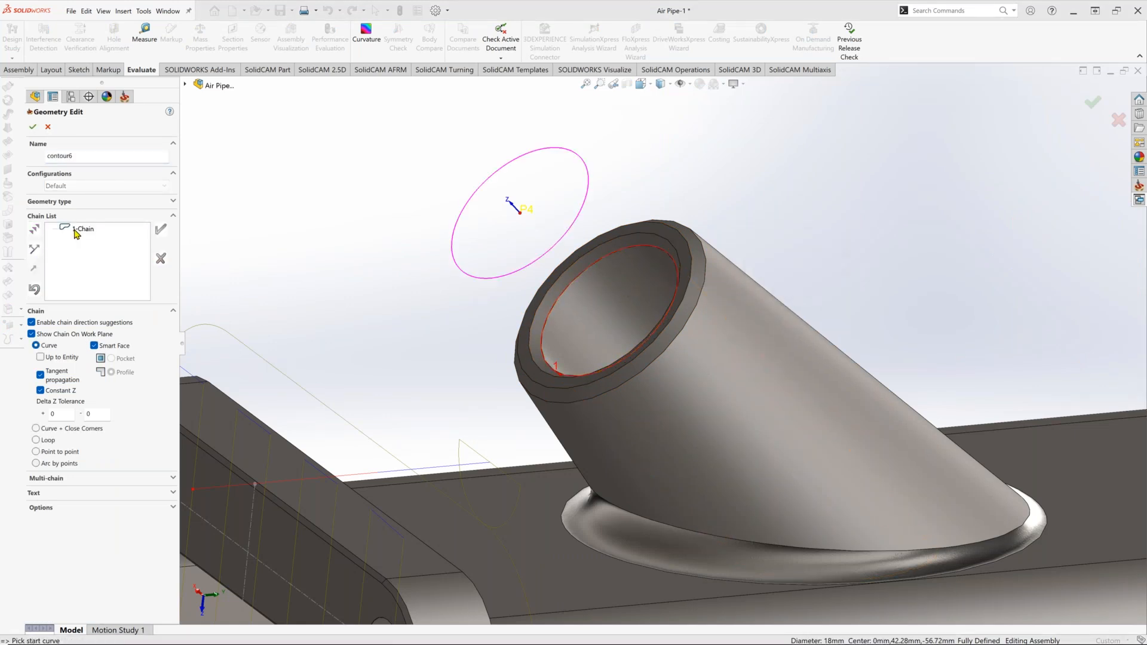
right_click(77, 232)
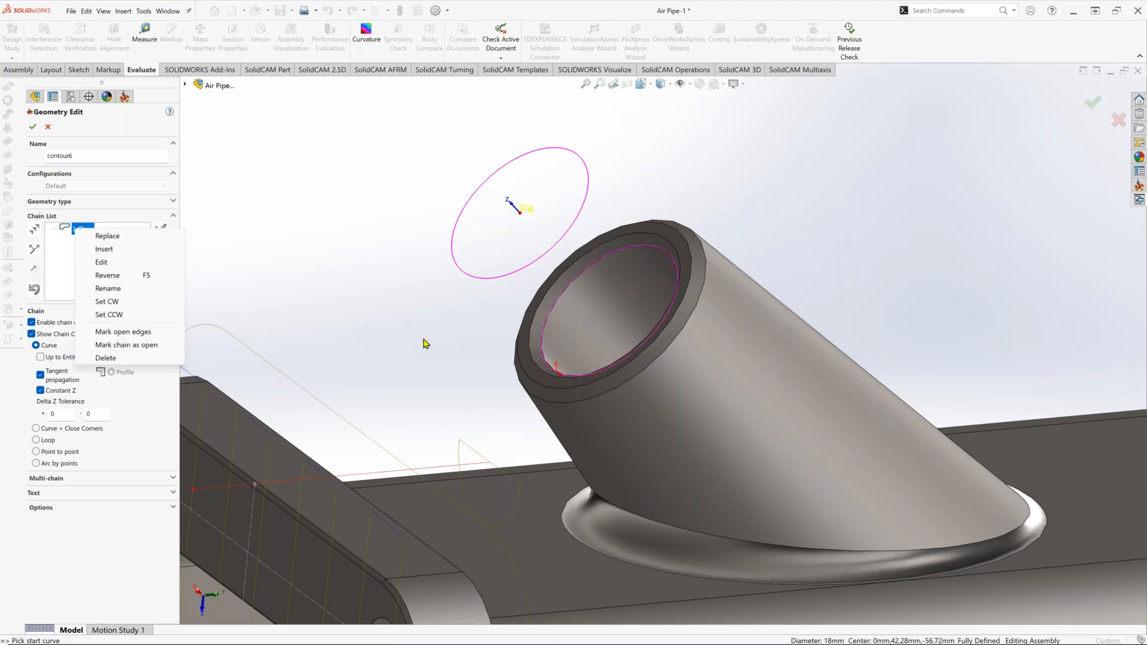
left_click(107, 275)
middle_click_drag(413, 365, 421, 423)
left_click(34, 127)
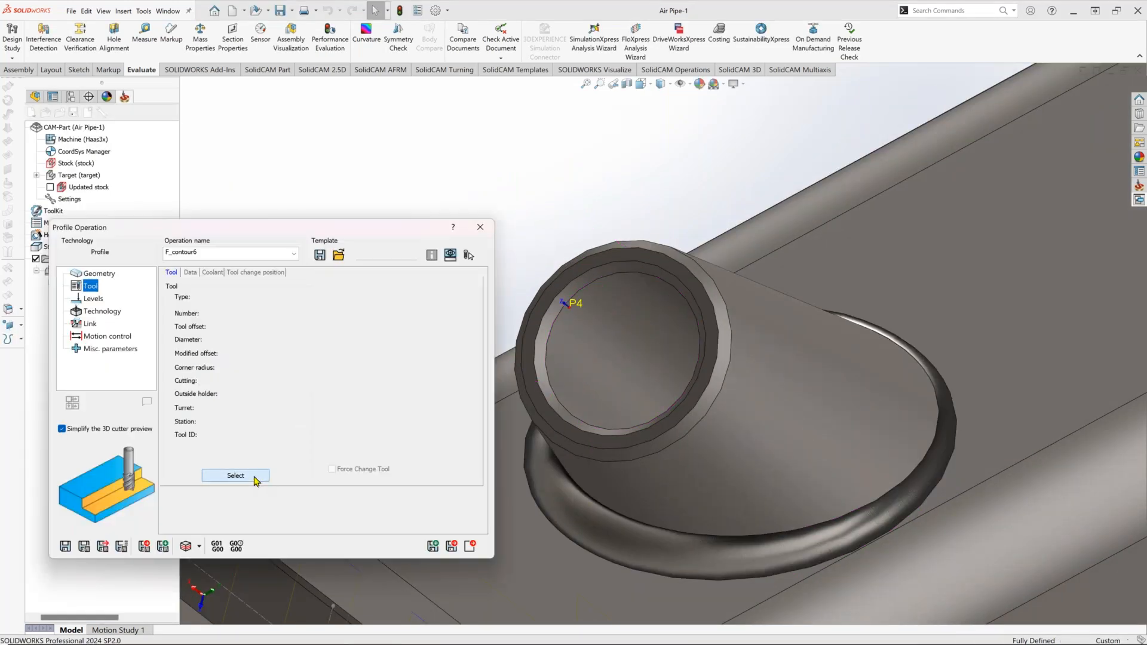
Open tool selection for the profile operation and expand assembly [2] of the OMG Attachmens library through STOP-BLOCK and CORPO-1.
left_click(236, 475)
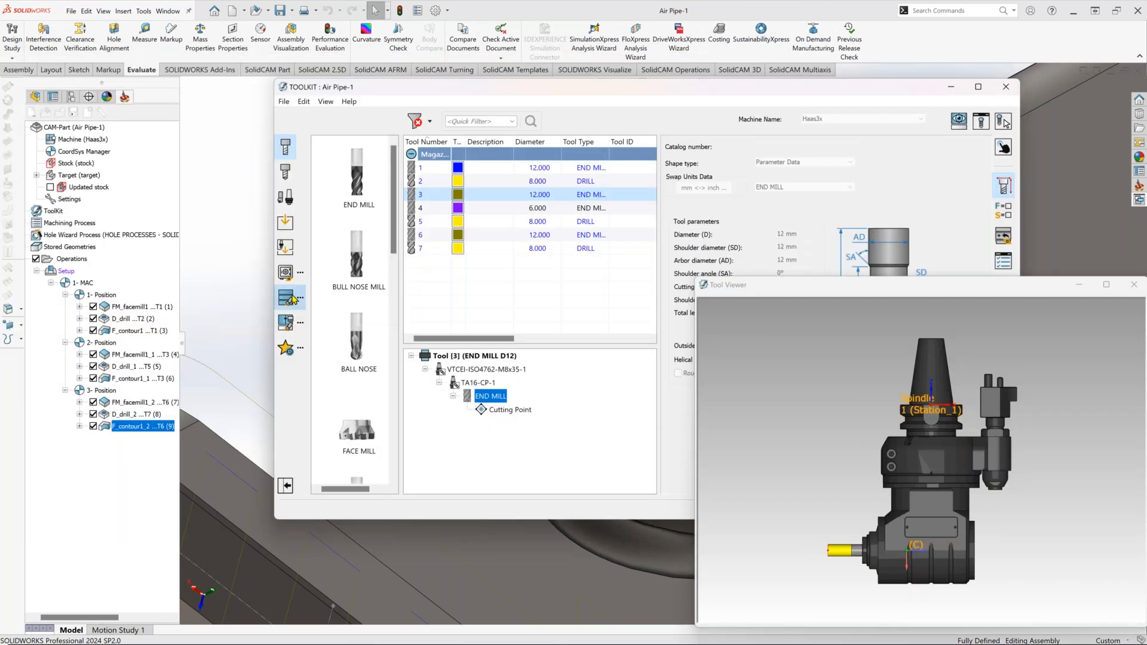
left_click(286, 298)
double_click(359, 223)
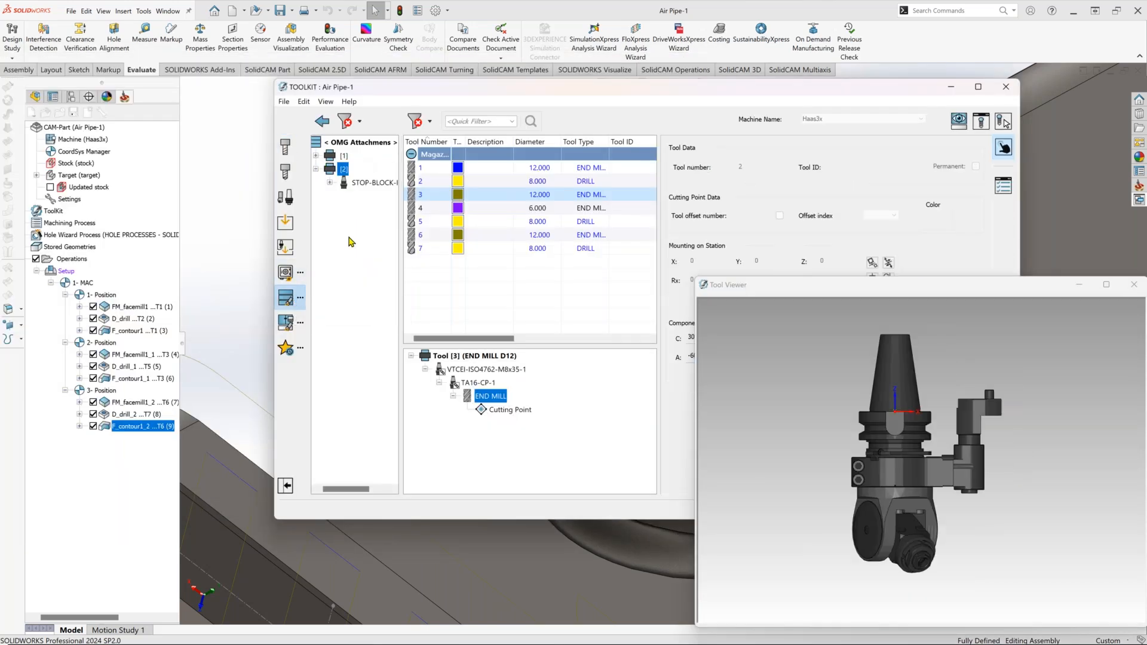
left_click_drag(344, 169, 410, 250)
left_click(326, 103)
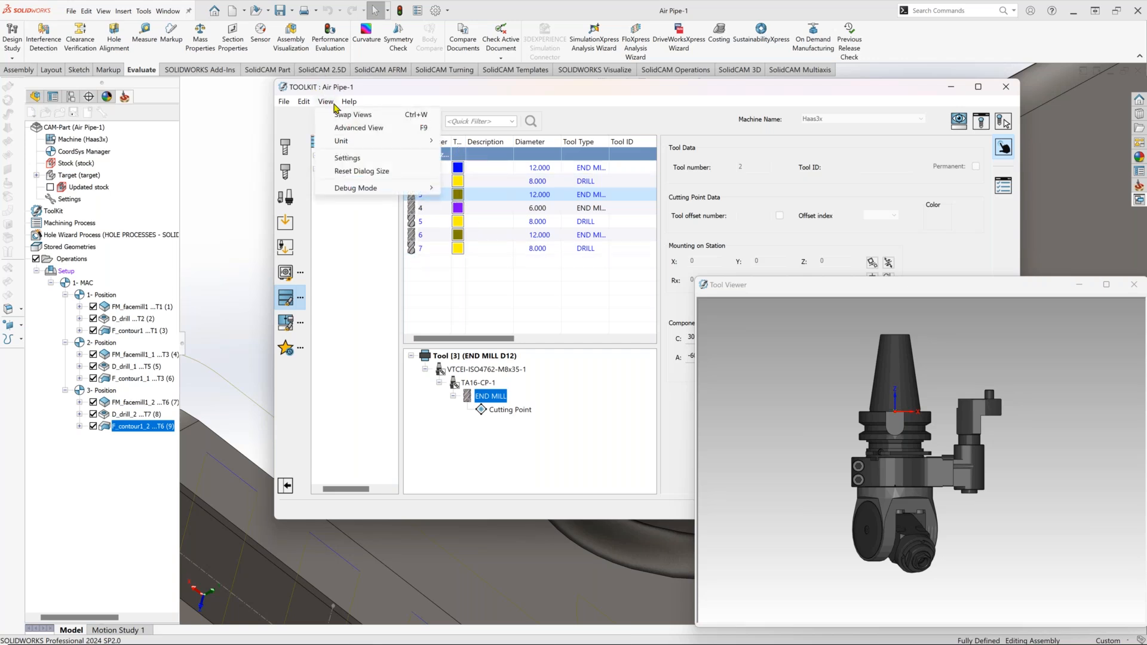
left_click(333, 241)
left_click(331, 183)
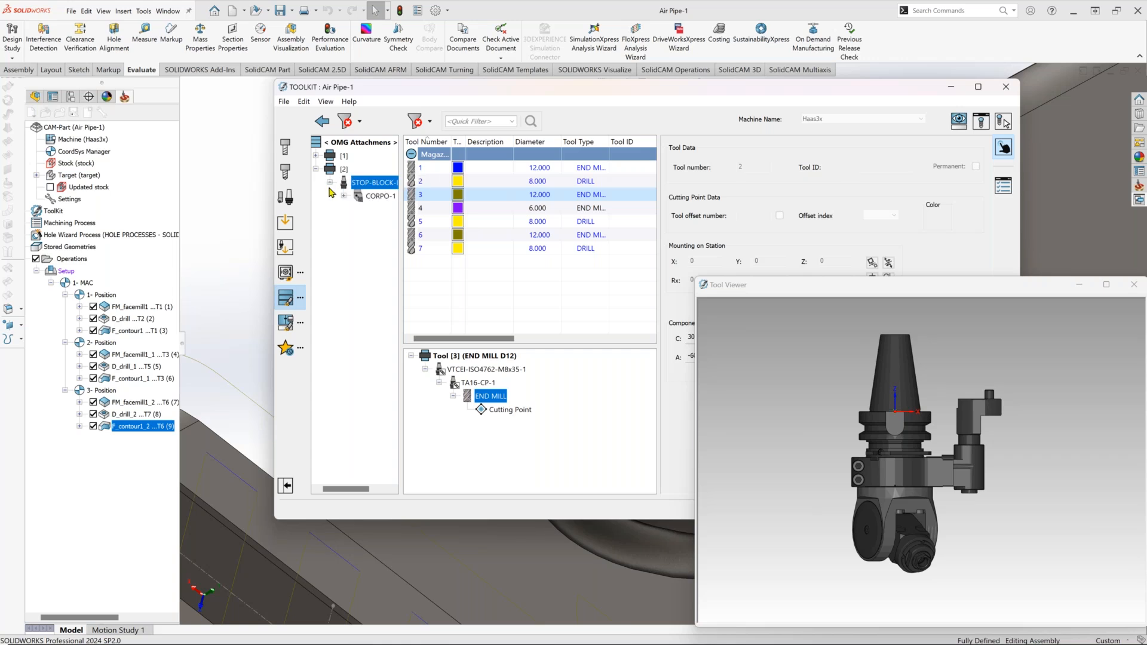
left_click(345, 196)
Switch the ToolKit to Advanced View and add the STOP-BLOCK-IDX30-CP-1 head assembly from the OMG Attachmens library to the Magazine.
left_click(330, 104)
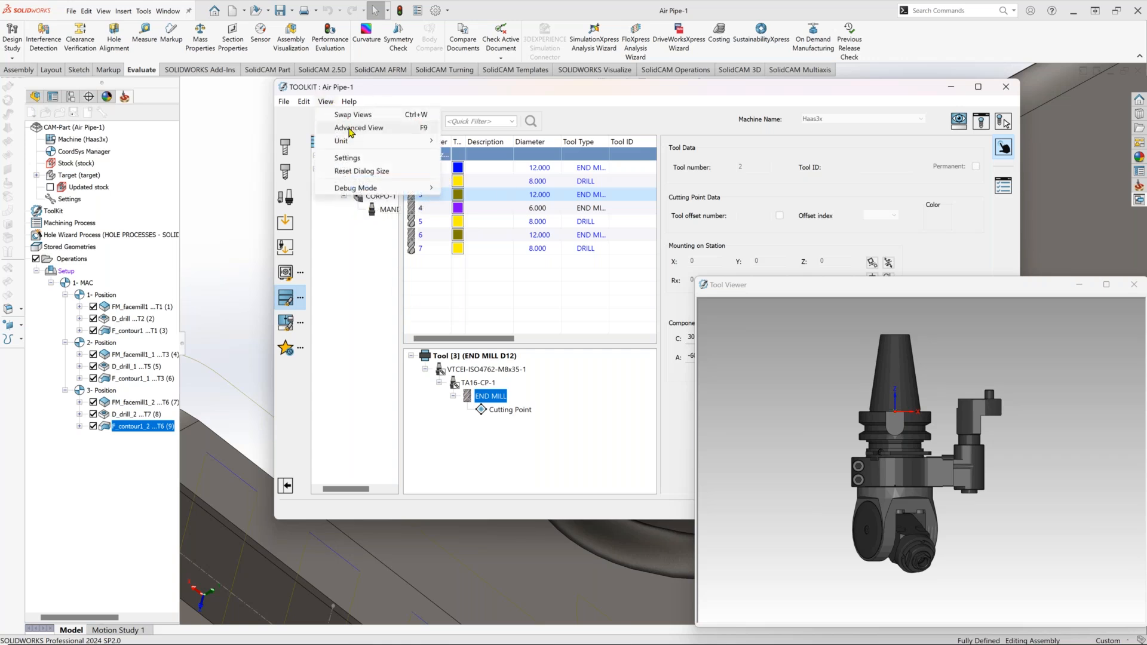
left_click(350, 129)
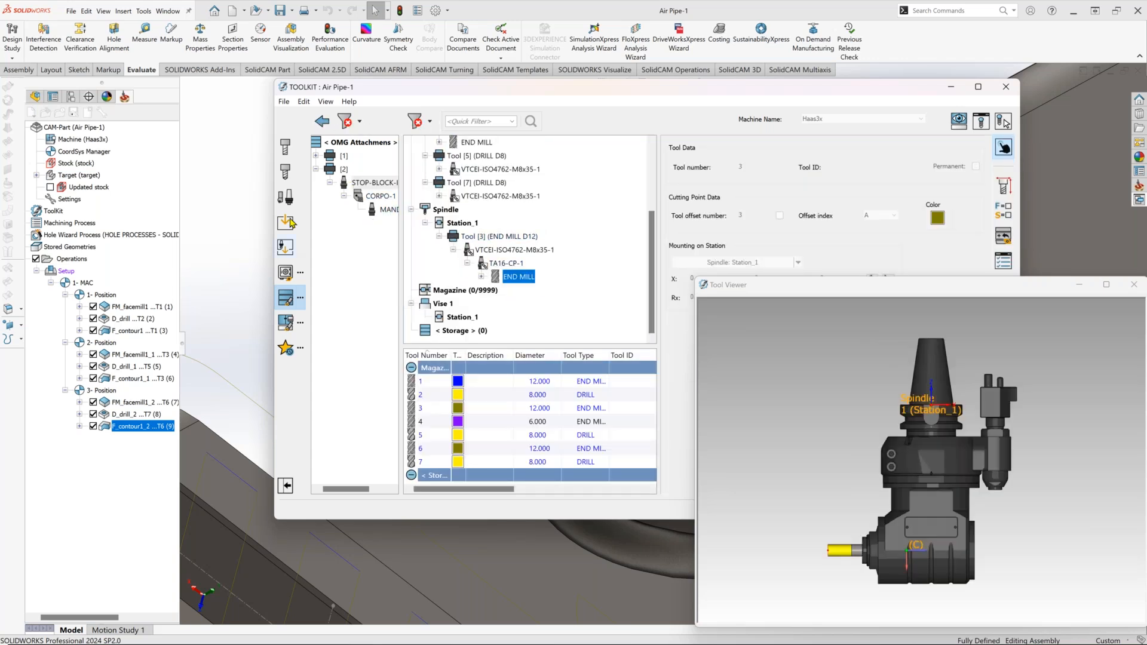
left_click_drag(347, 185, 449, 210)
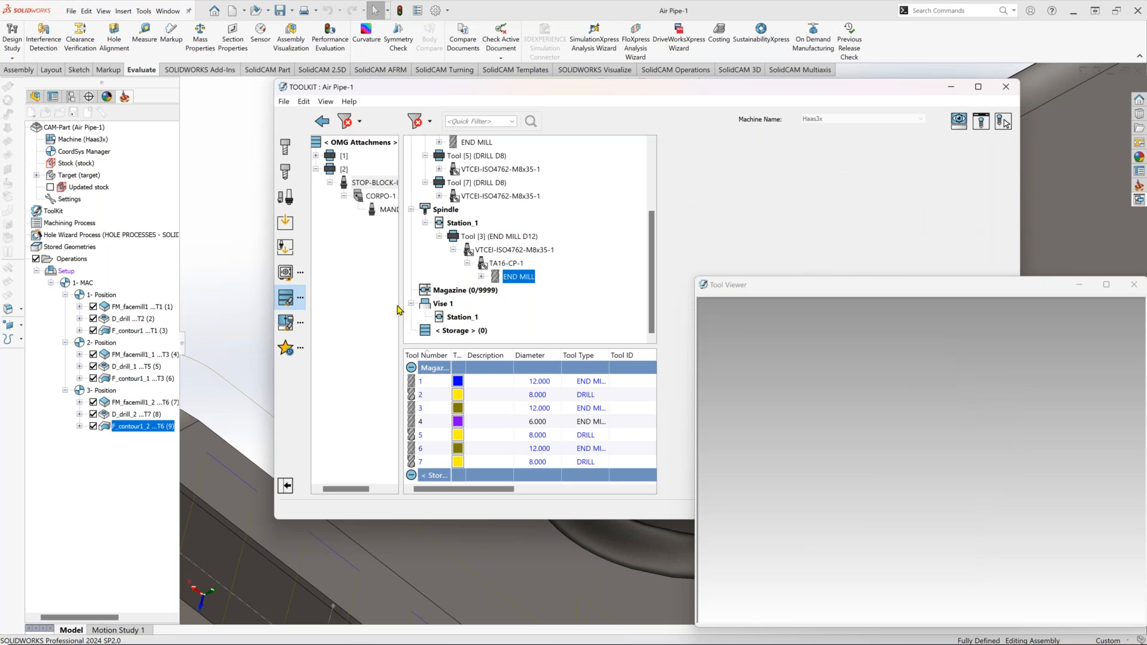
left_click(502, 237)
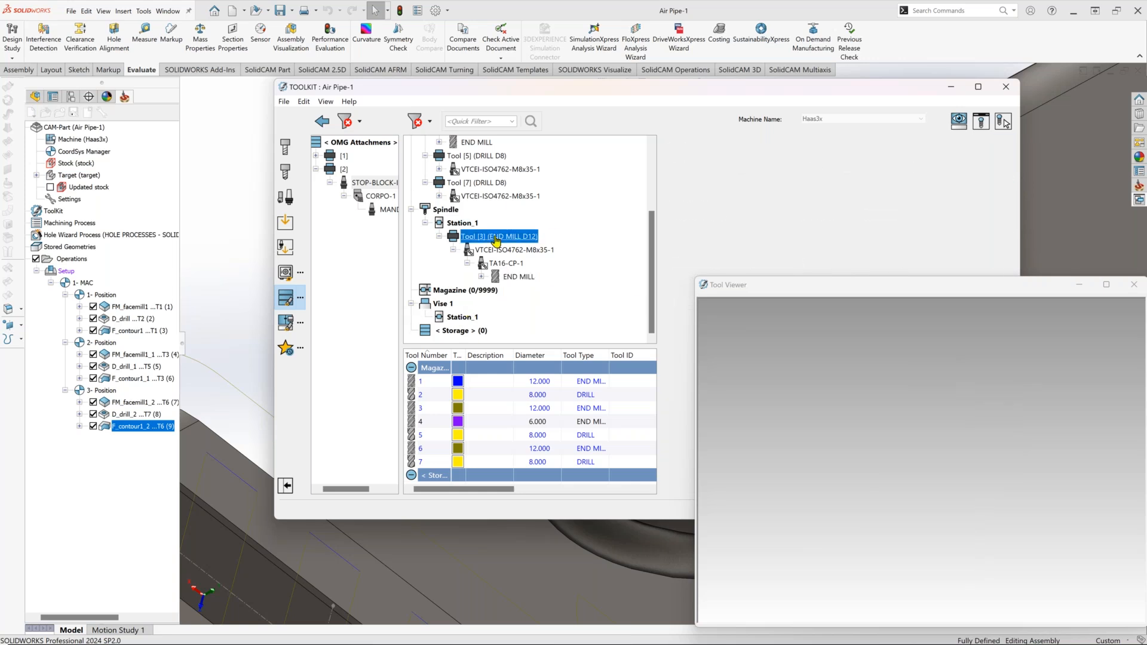
left_click(478, 251)
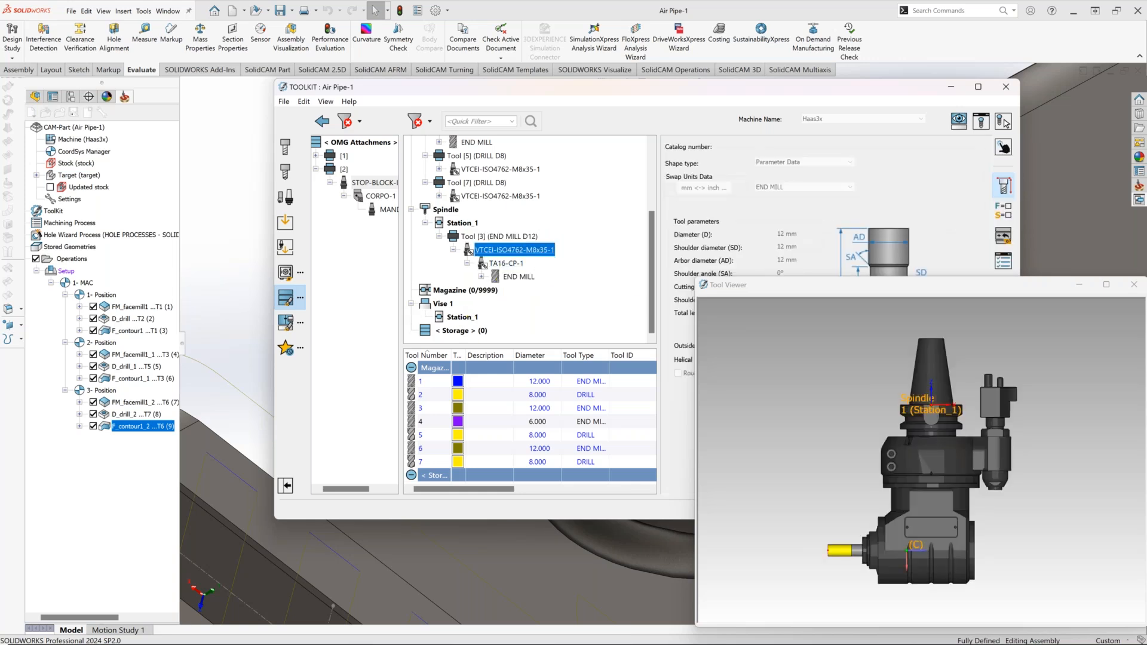
left_click(455, 250)
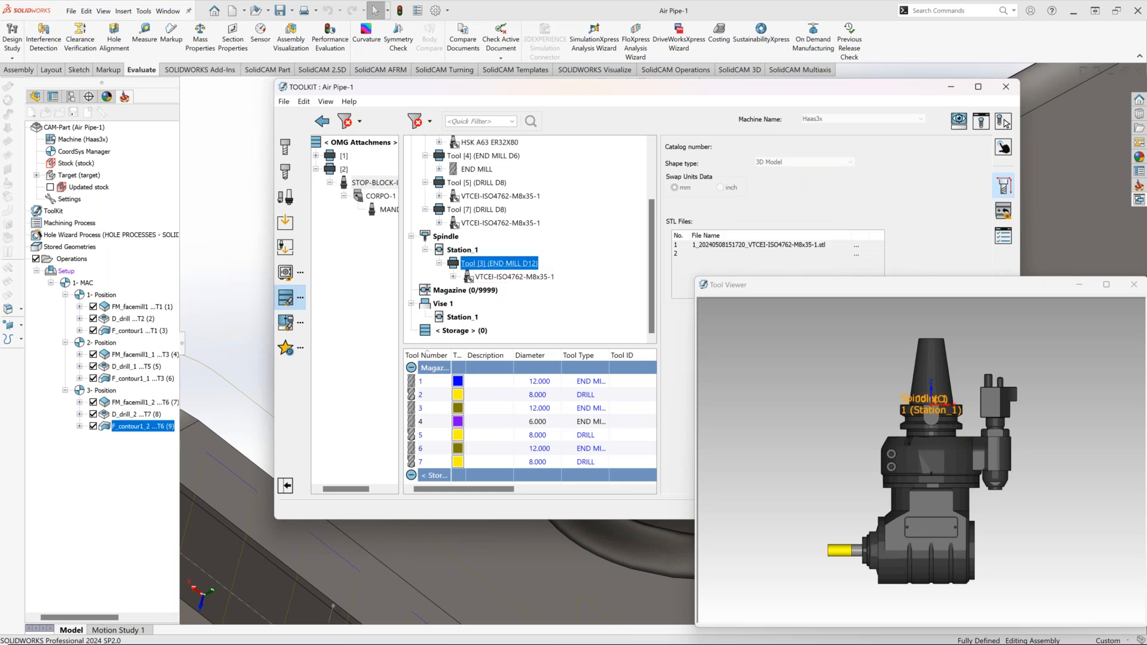
left_click(500, 263)
scroll(519, 282, "up", 2)
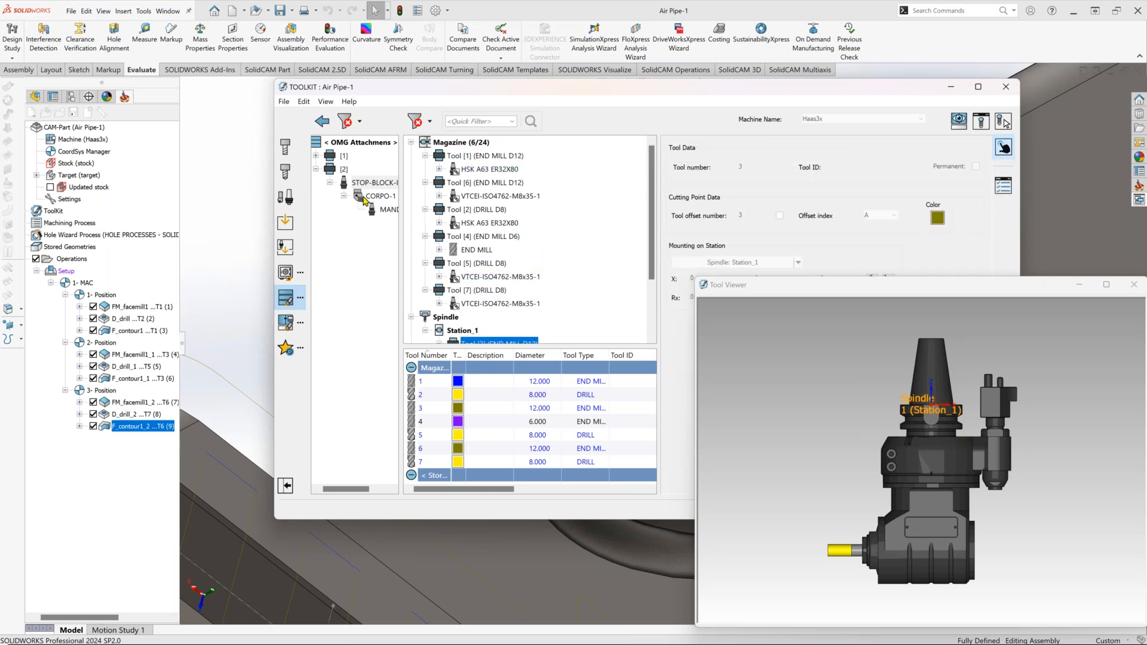
left_click_drag(370, 184, 478, 144)
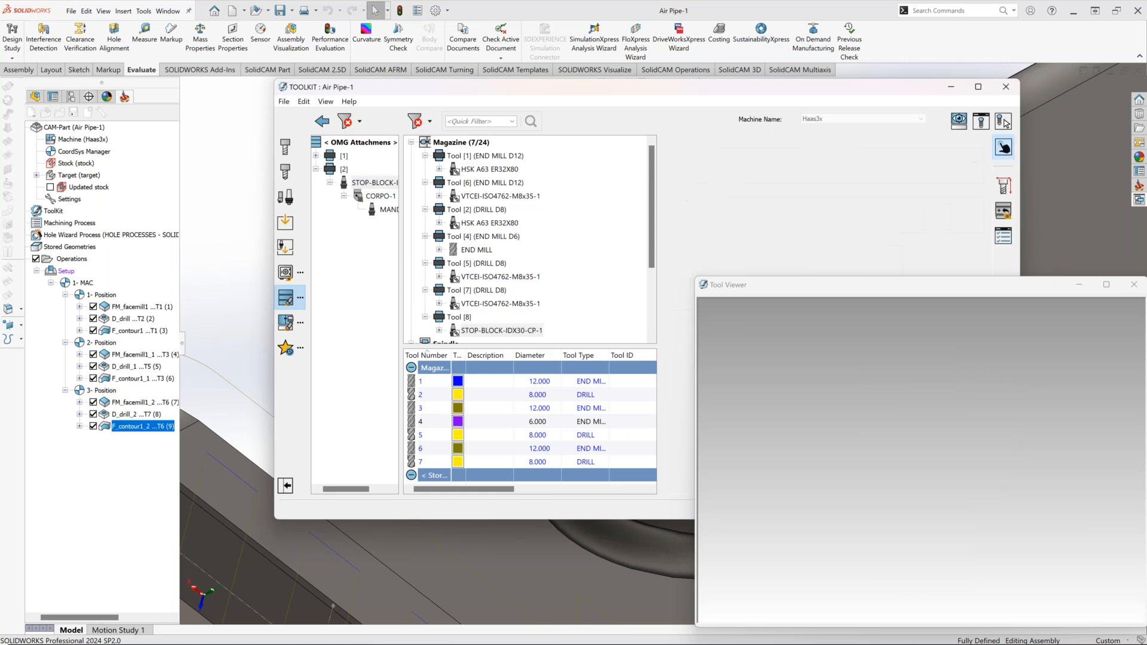
Reset the STOP-BLOCK-IDX30-CP-1 head's C and A component axes to 0.
left_click(722, 343)
scroll(703, 317, "up", 3)
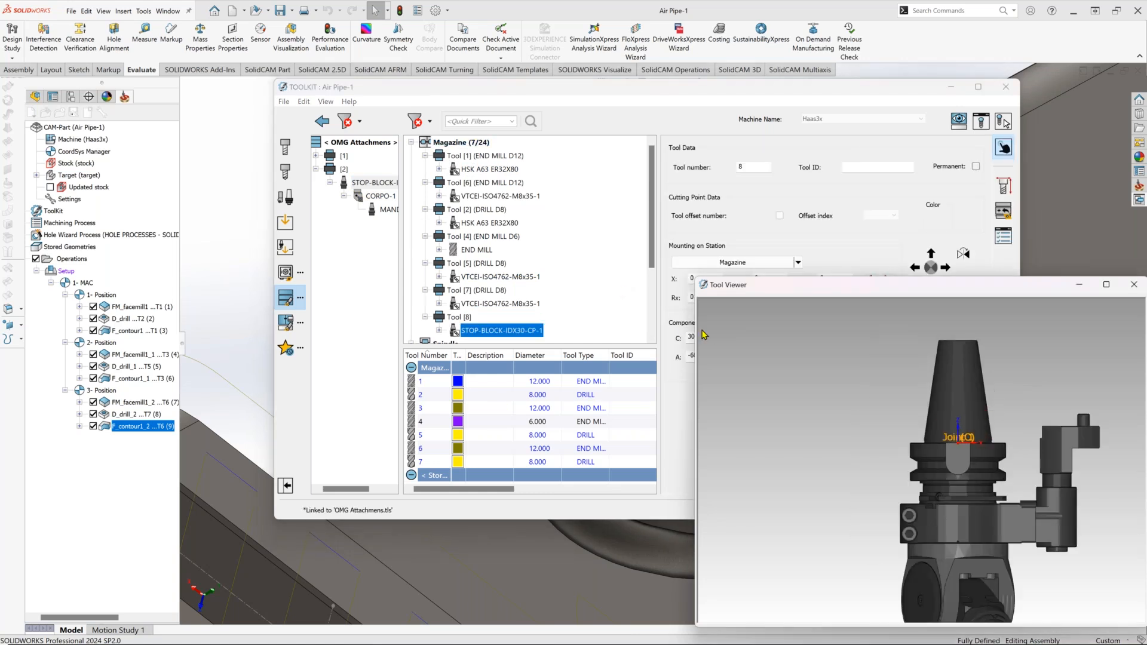
left_click_drag(762, 293, 846, 264)
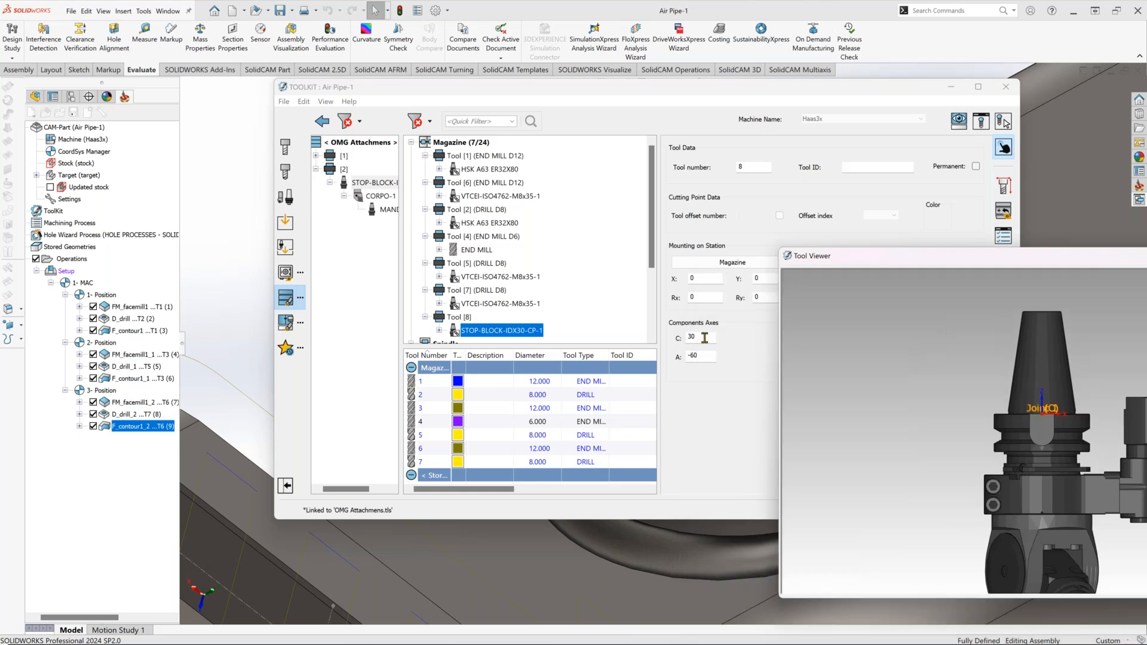
double_click(695, 337)
type("0")
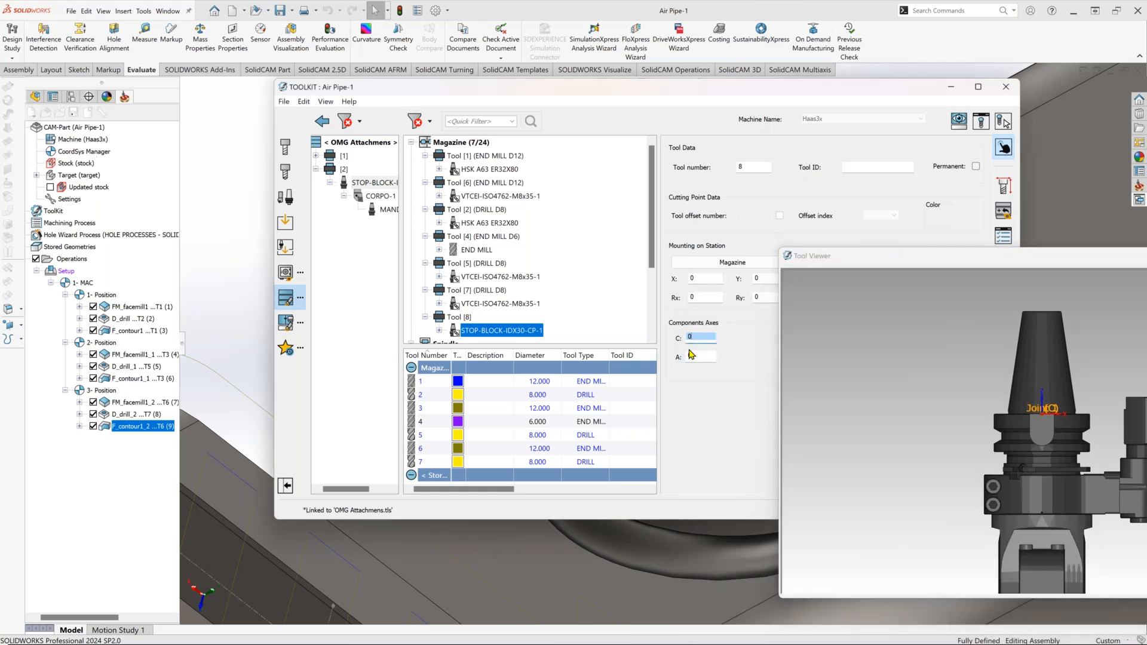
left_click(853, 258)
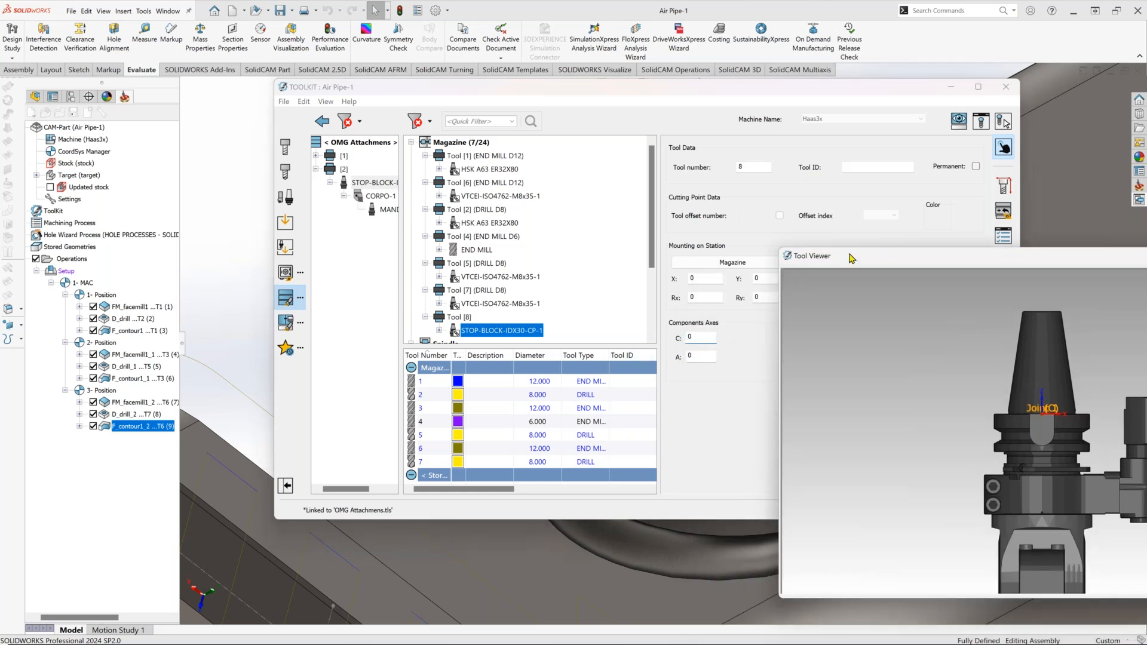
Set the C component axis of the STOP-BLOCK-IDX30-CP-1 head to 90.
left_click(897, 87)
left_click_drag(898, 87, 378, 88)
scroll(676, 351, "up", 3)
scroll(962, 422, "up", 3)
middle_click_drag(961, 422, 926, 418)
double_click(175, 338)
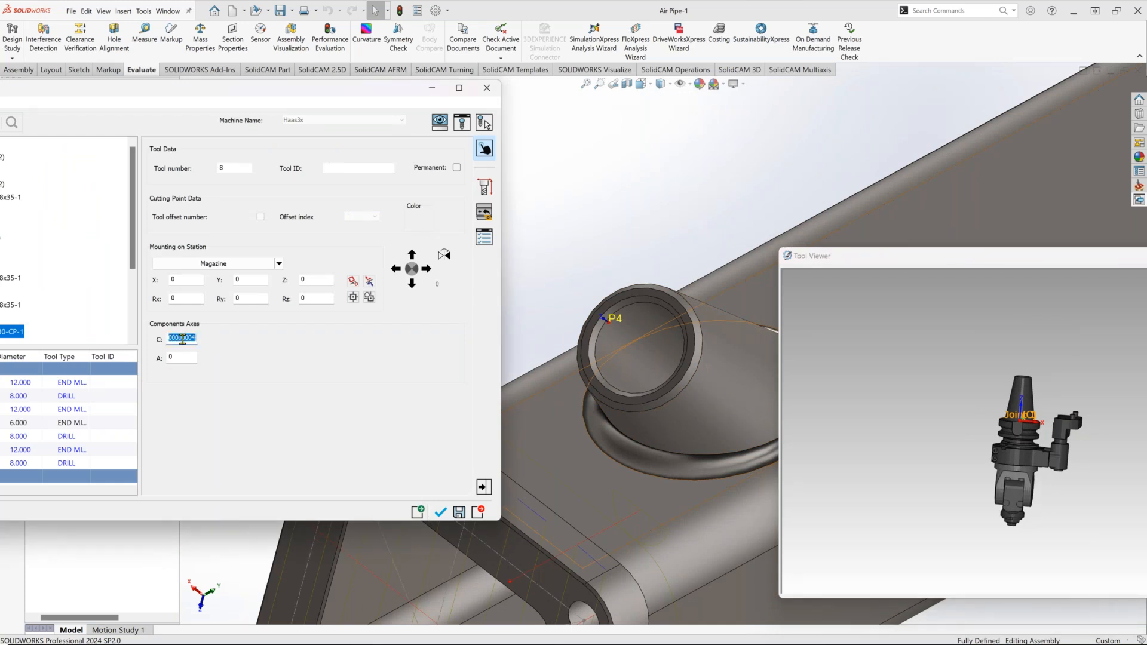
type("90")
key("Tab")
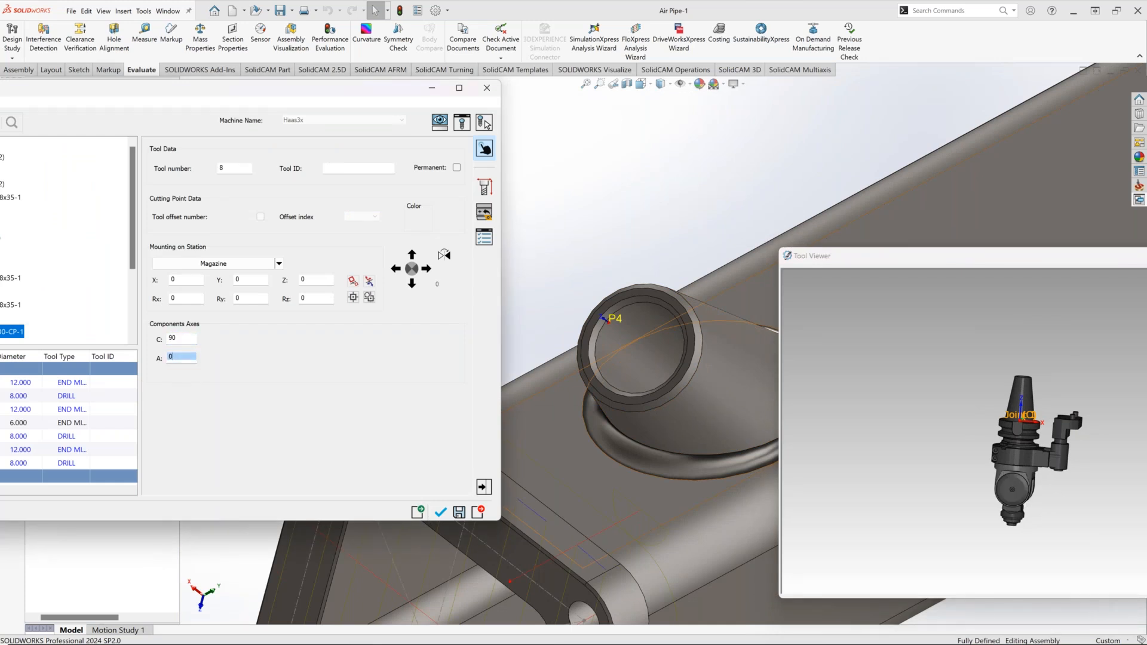
Set the A component axis of the STOP-BLOCK-IDX30-CP-1 head to -45.
middle_click_drag(936, 499, 933, 496)
double_click(180, 358)
type("1")
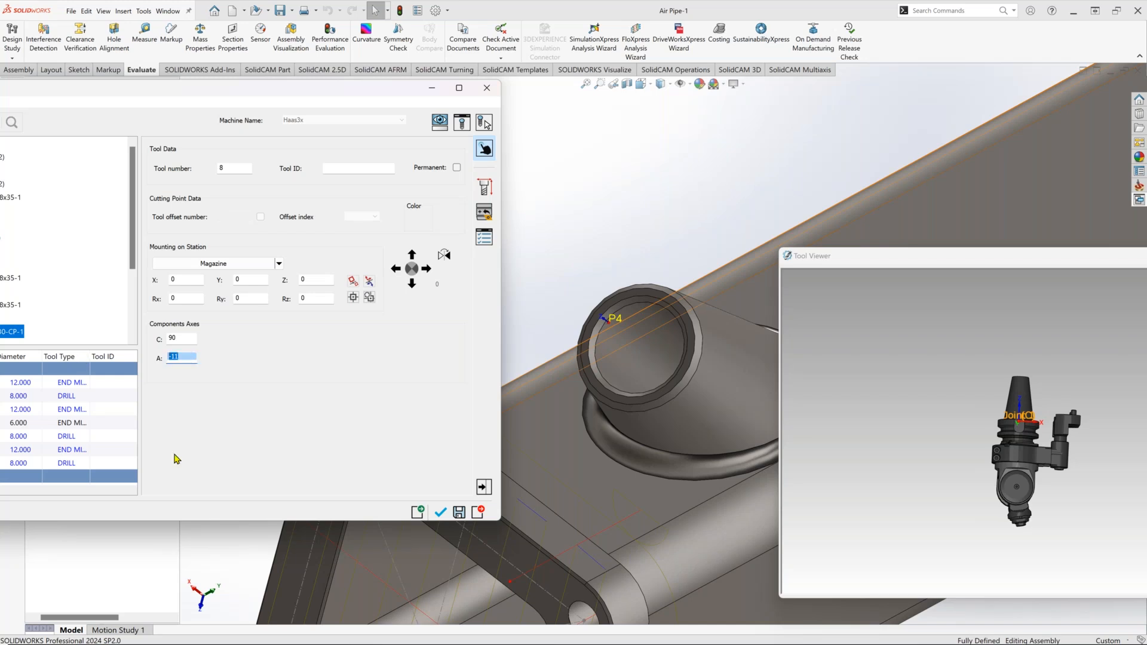
type("-11-45")
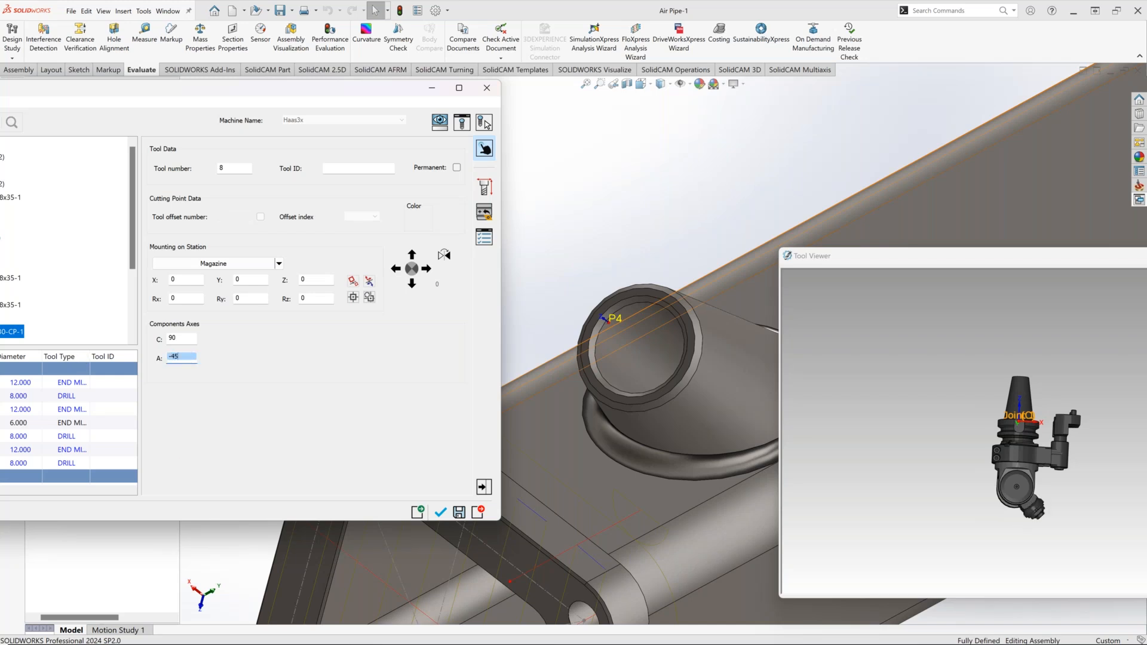
Compare the head's orientation with the angled pipe stub and inspect its mounting in the Machine Preview.
middle_click_drag(815, 478, 836, 466)
scroll(670, 413, "up", 2)
scroll(671, 417, "up", 2)
middle_click_drag(672, 416, 606, 285)
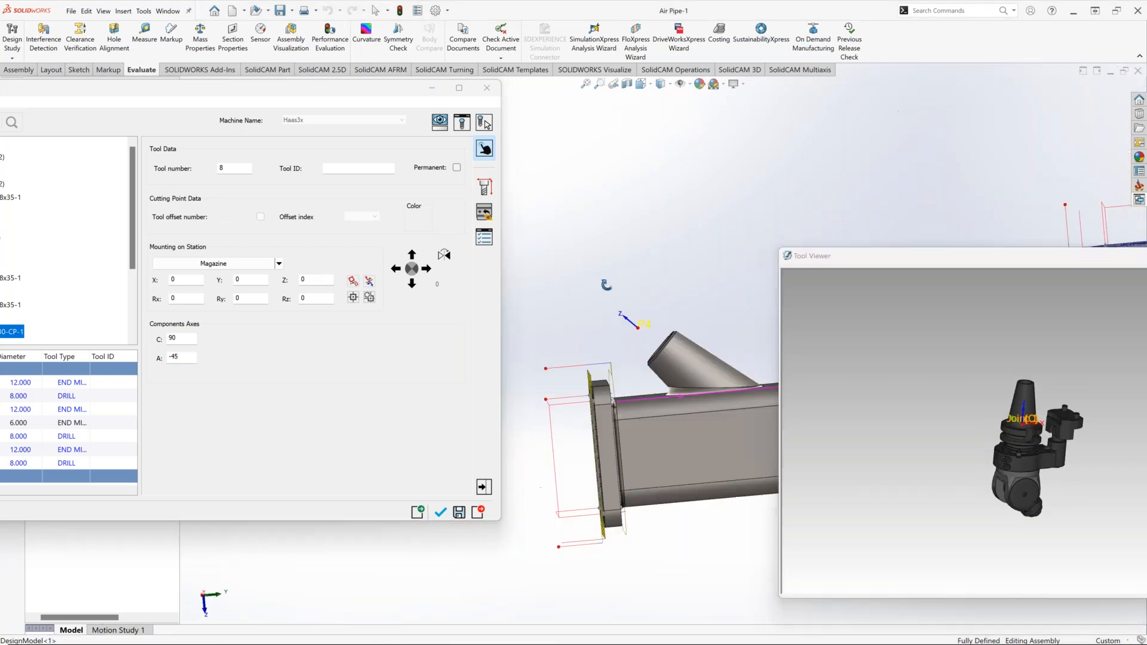
mouse_move(956, 430)
middle_mouse_down()
mouse_move(992, 436)
mouse_move(974, 426)
middle_mouse_up()
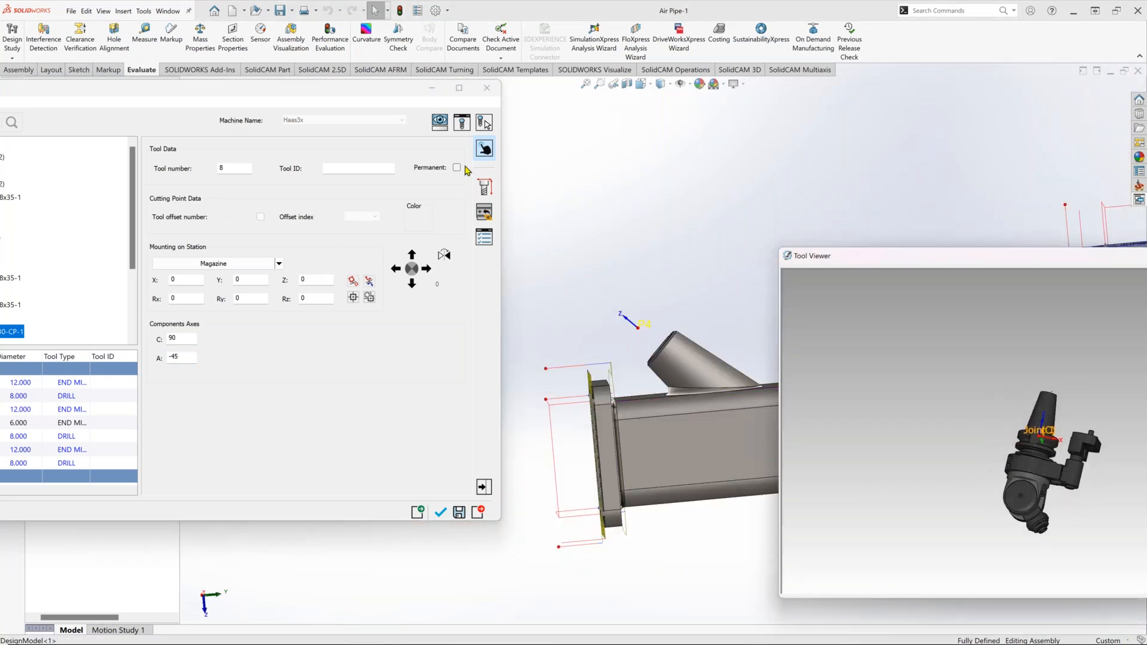
left_click(439, 123)
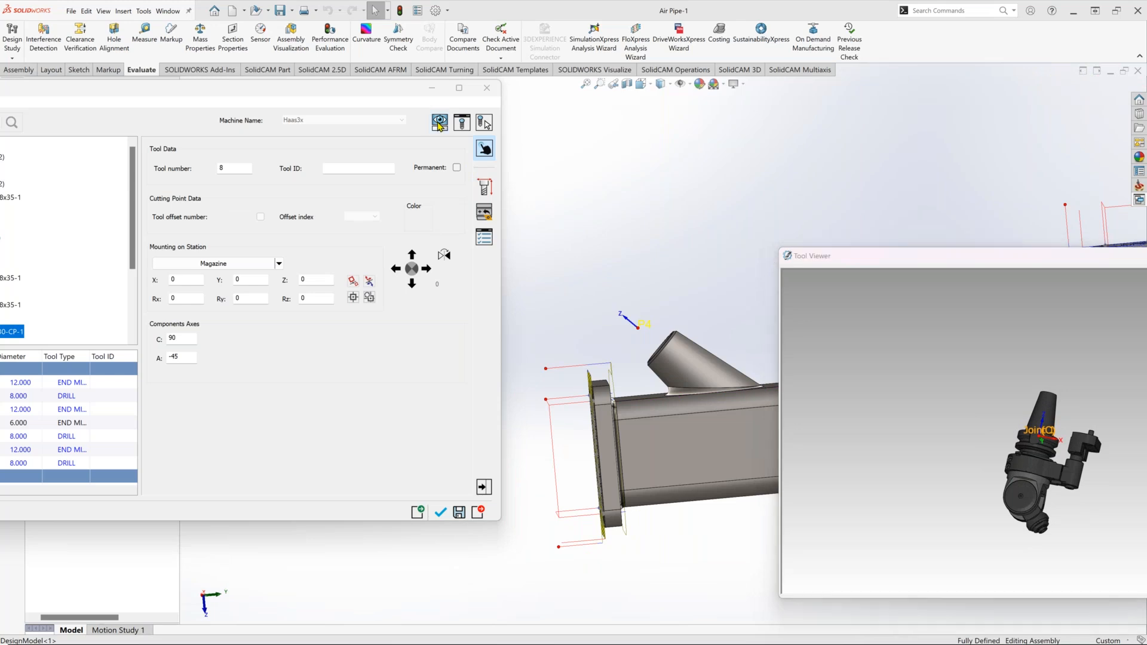
left_click_drag(298, 123, 1009, 236)
scroll(1000, 422, "up", 3)
middle_click_drag(1000, 422, 974, 476)
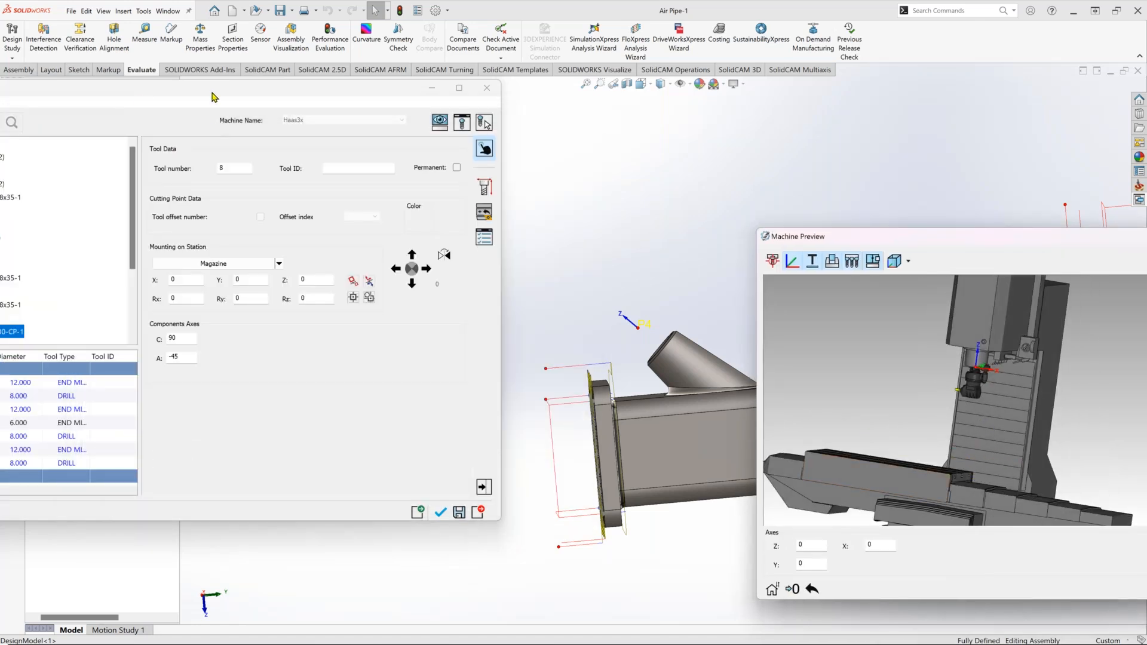
mouse_move(933, 389)
middle_mouse_down()
mouse_move(942, 397)
mouse_move(932, 402)
middle_mouse_up()
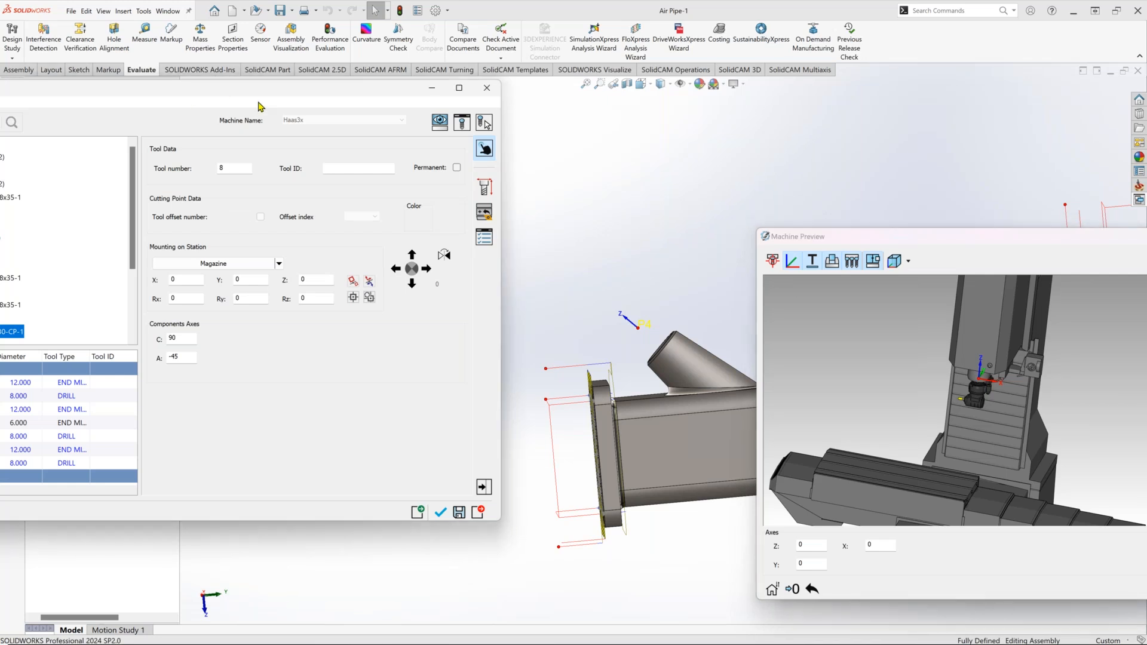
Switch Tool 8 with the STOP-BLOCK-IDX30-CP-1 head from the magazine into Spindle Station_1.
left_click_drag(226, 92, 637, 106)
right_click(351, 332)
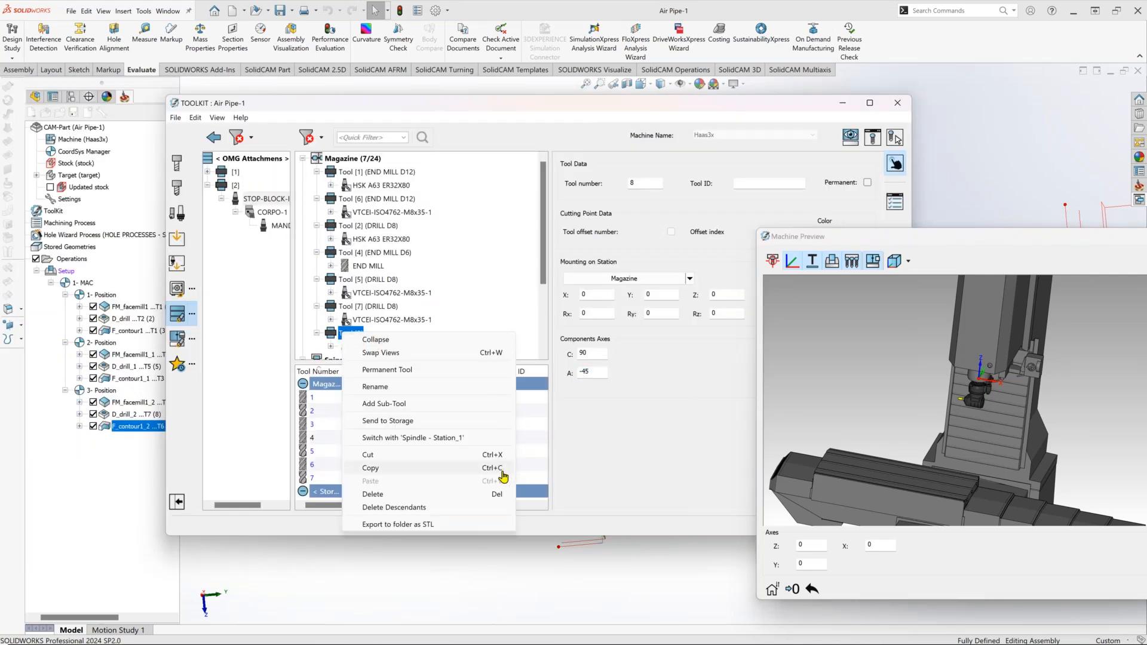
left_click(690, 279)
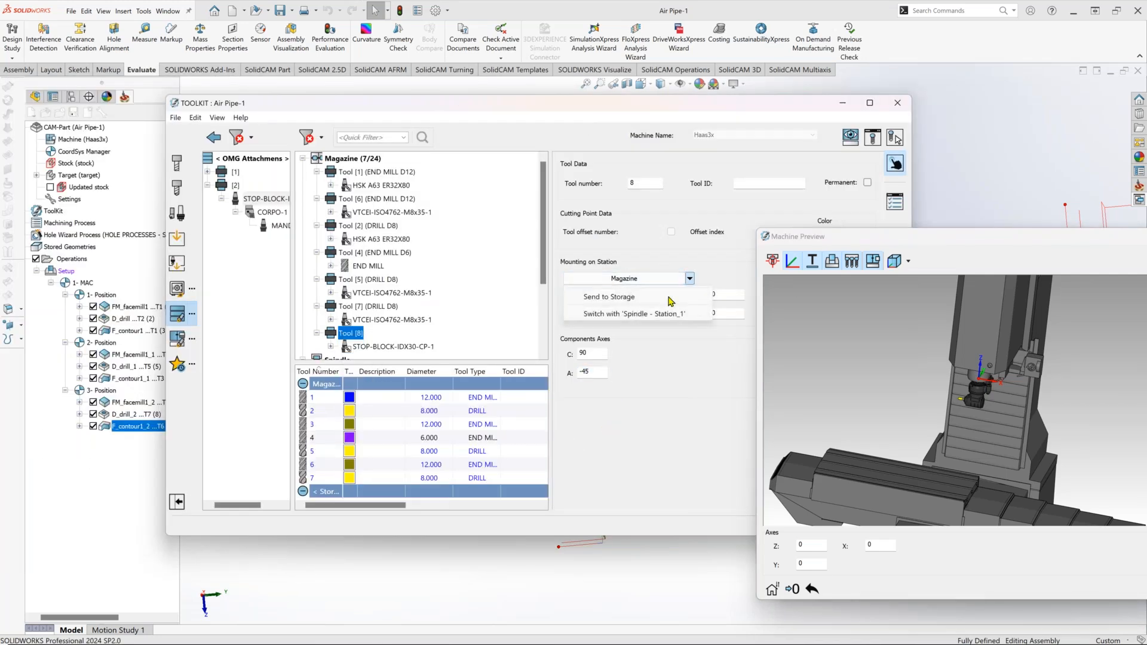
left_click(335, 334)
scroll(338, 339, "down", 1)
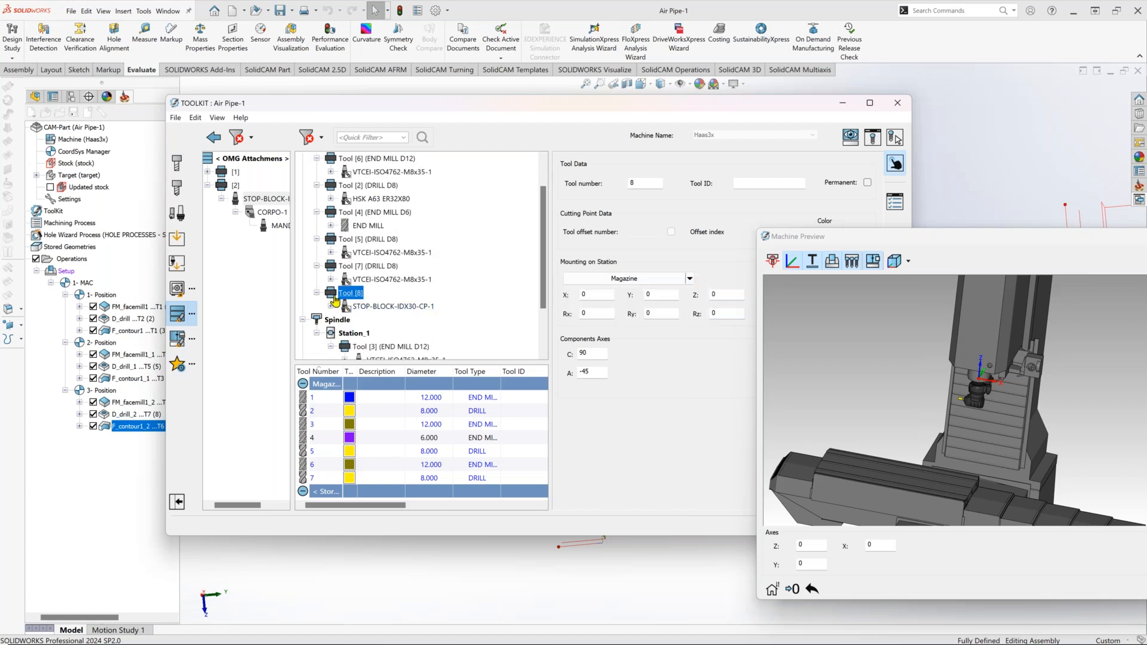
right_click(333, 296)
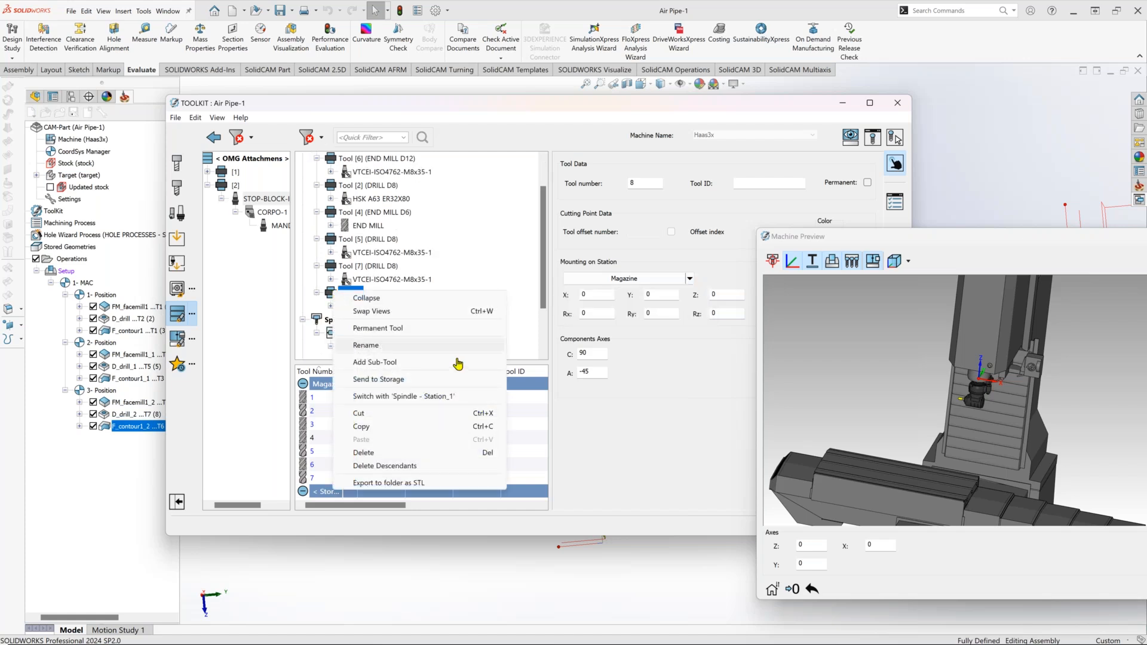
left_click(385, 398)
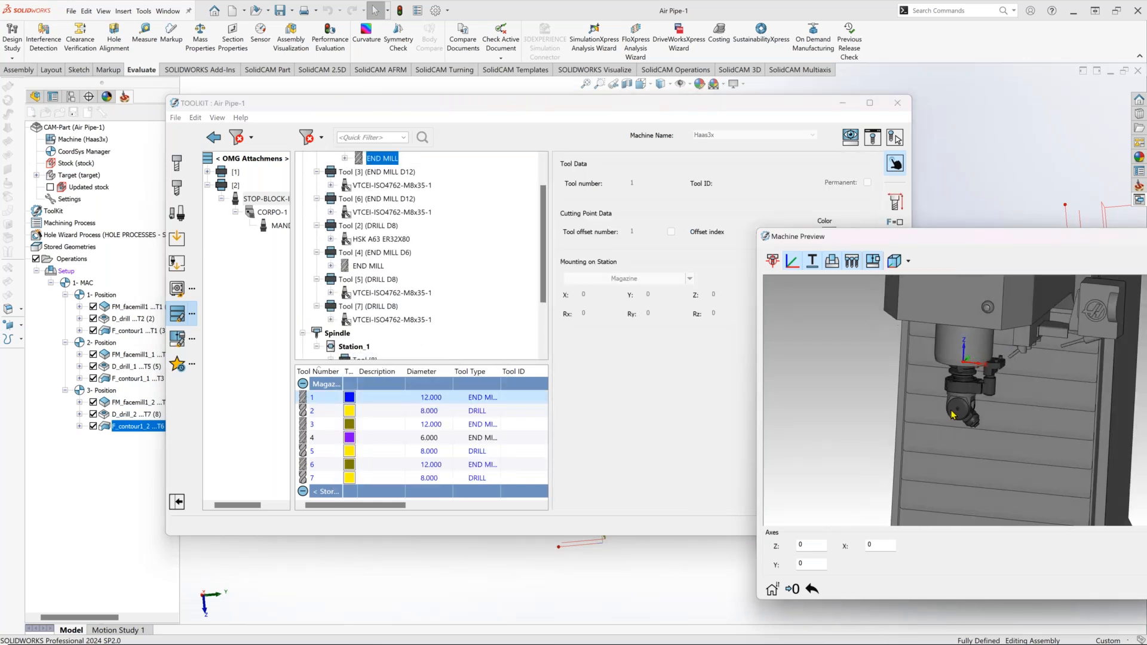
Mount an END MILL on the MANDRINO-1 component of the STOP-BLOCK-IDX30-CP-1 head in the spindle station.
scroll(959, 408, "up", 4)
middle_click_drag(975, 420, 1029, 389)
scroll(1037, 377, "down", 3)
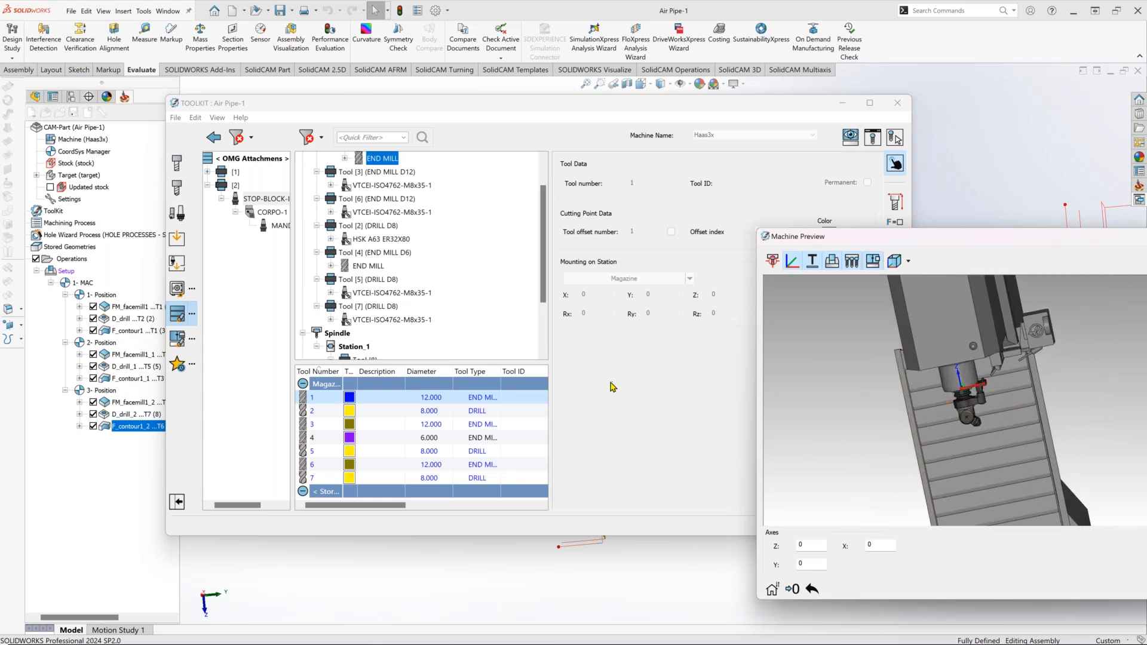
scroll(334, 317, "down", 2)
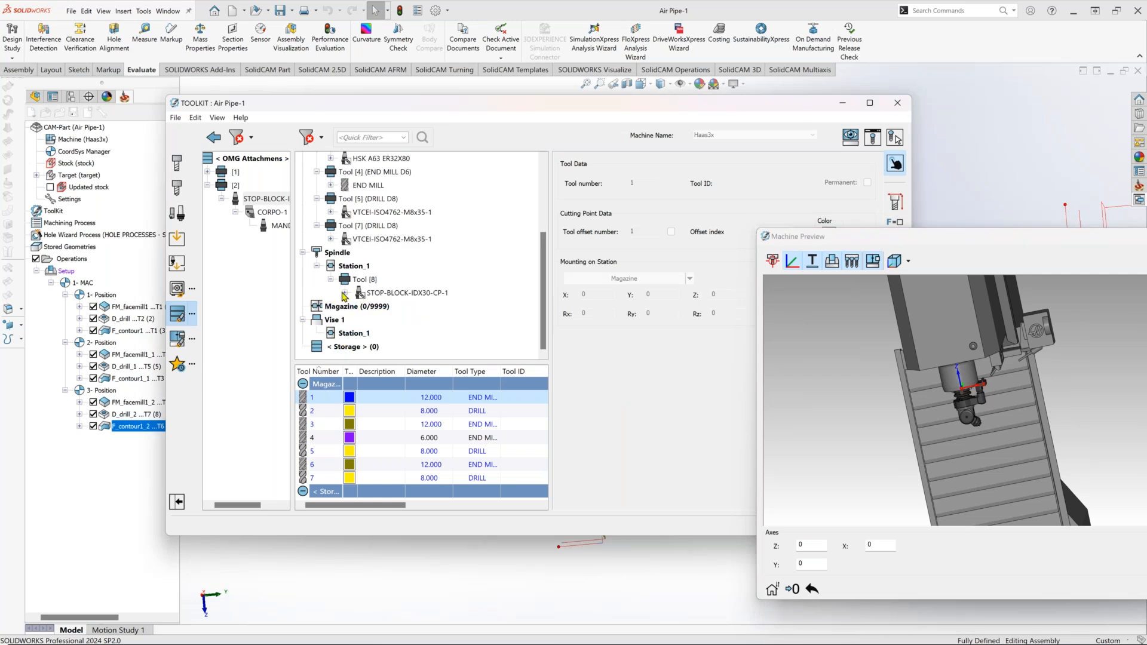
left_click(413, 321)
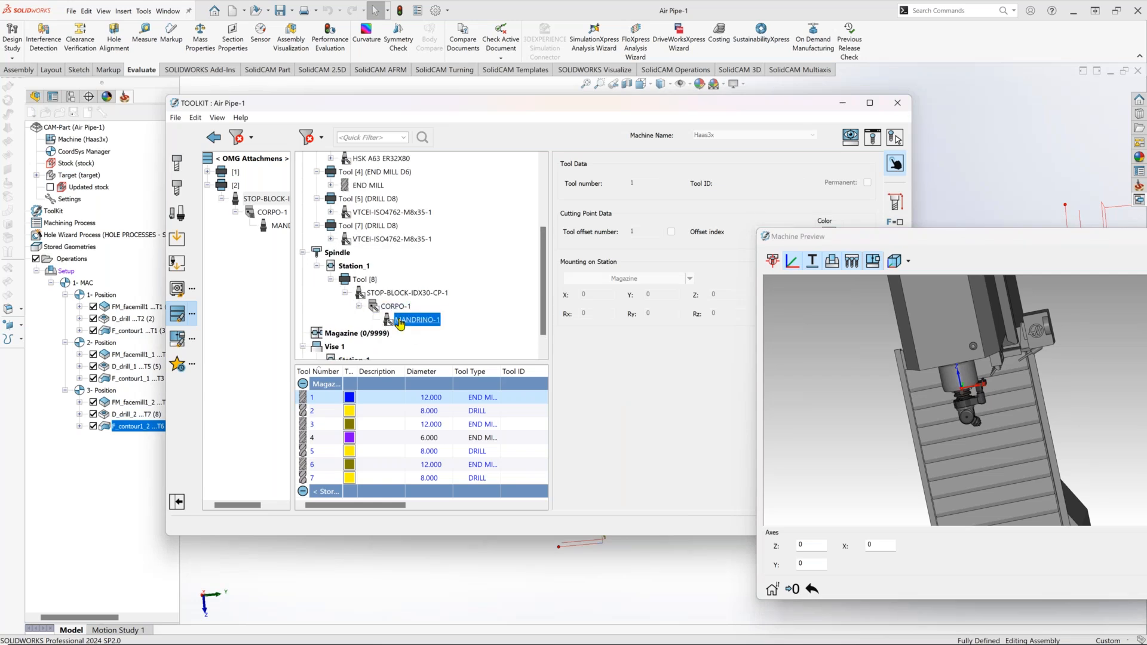
left_click_drag(245, 194, 417, 320)
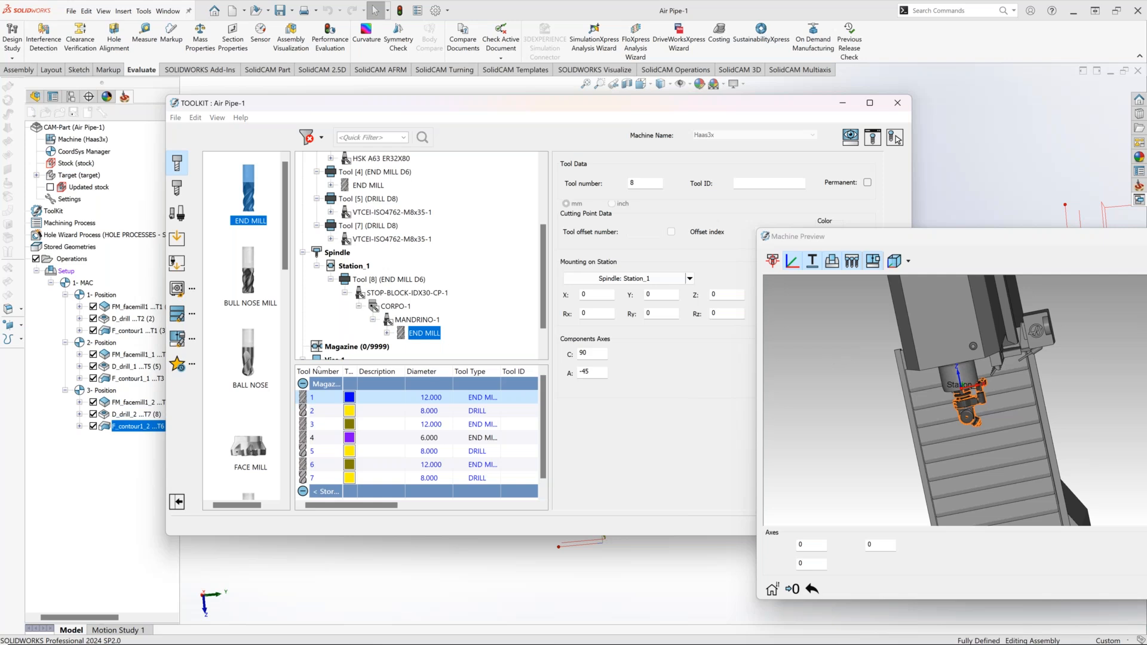
Set the outside holder length of the end mill mounted in the angular head to 80 mm.
scroll(974, 431, "down", 5)
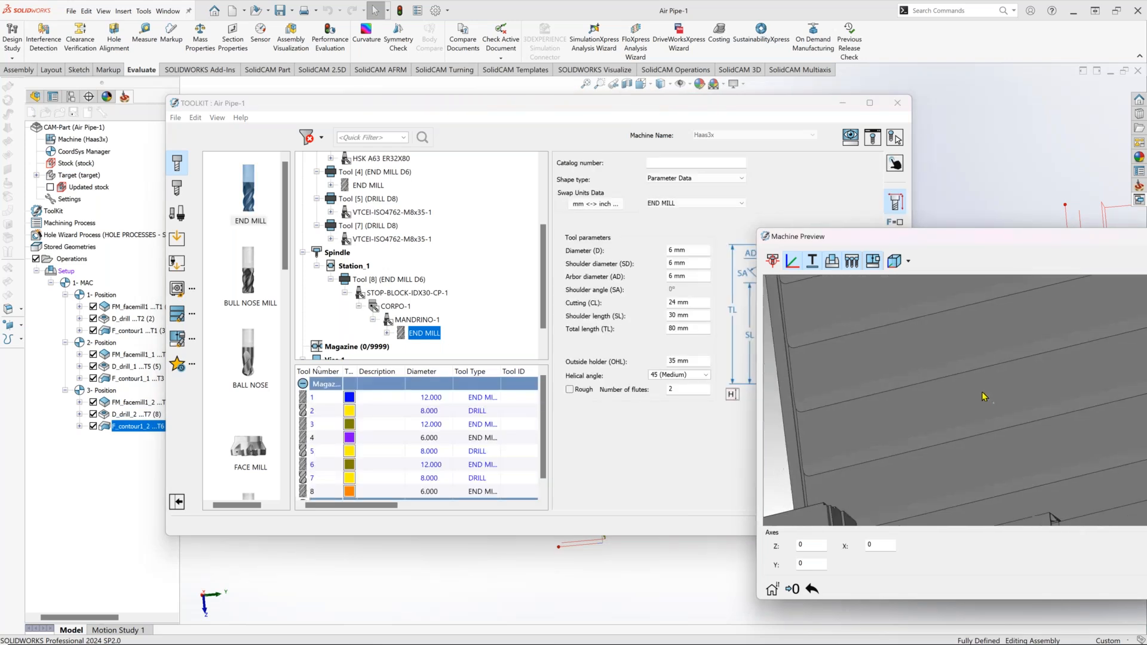
scroll(982, 393, "up", 5)
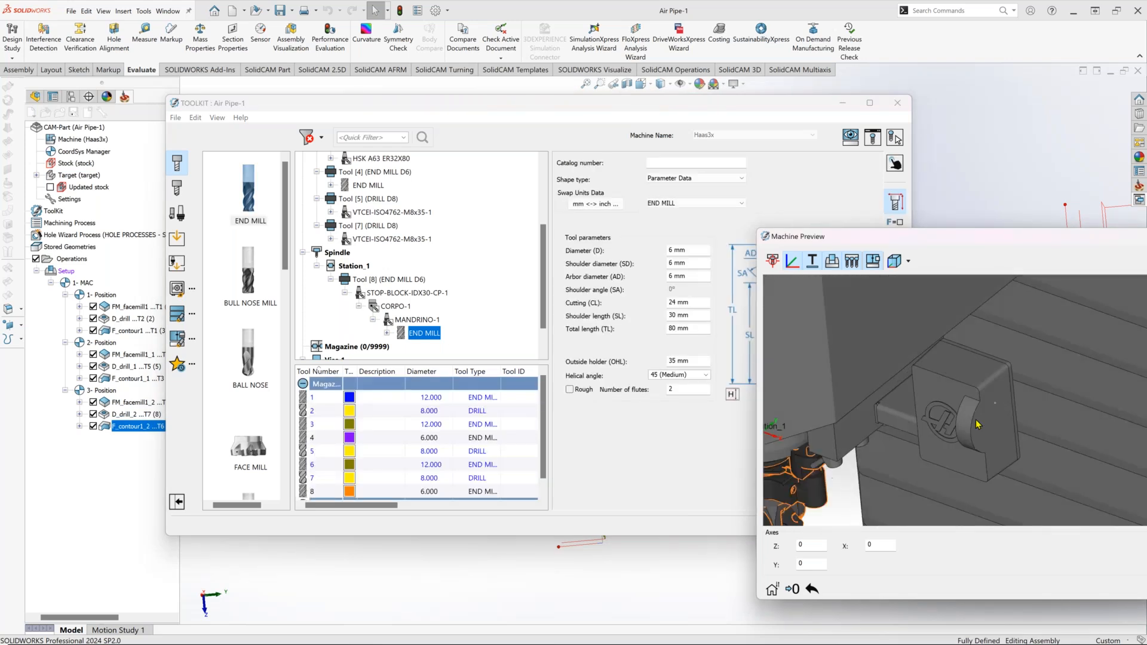
left_click(388, 333)
left_click(683, 360)
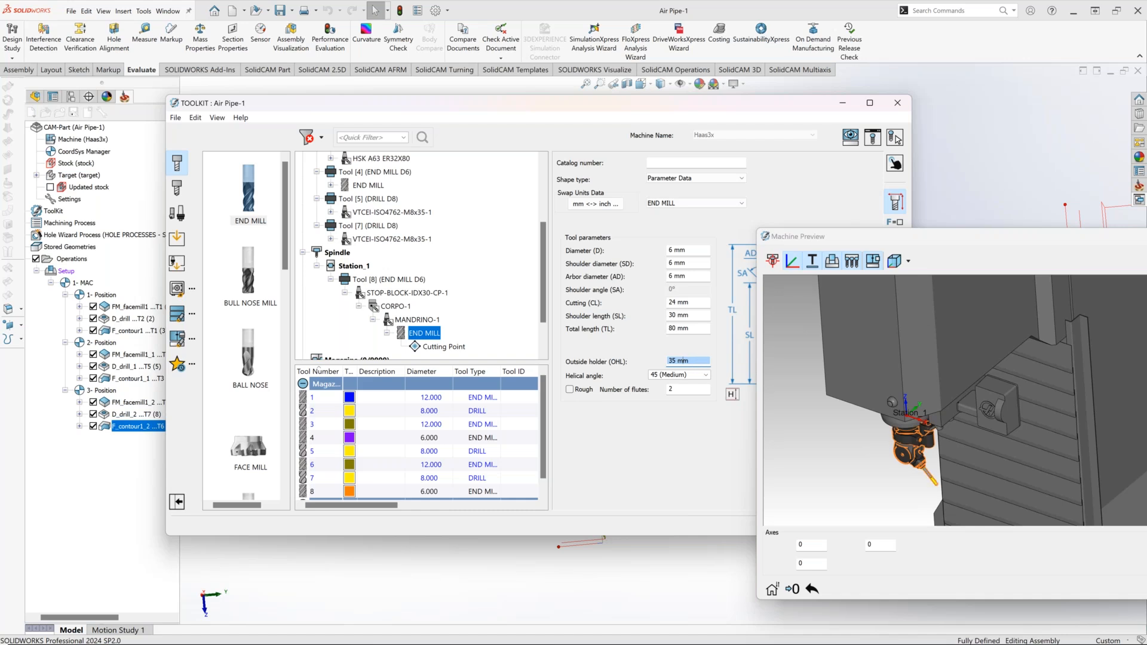
type("115")
key("Return")
type("80")
left_click(690, 331)
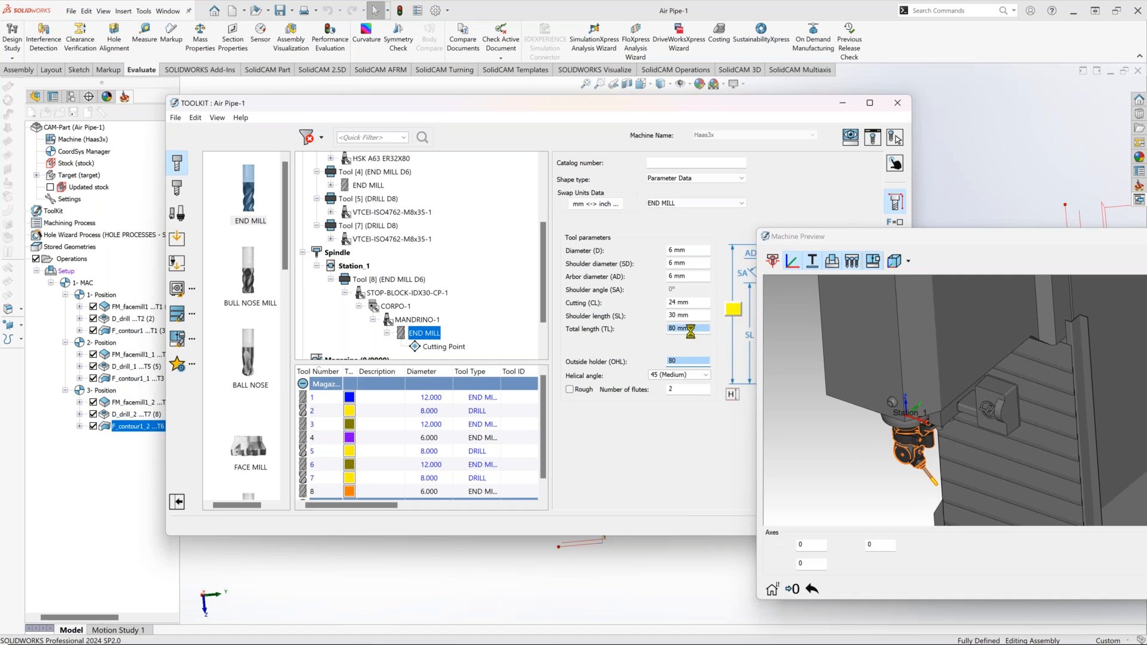
Inspect the end mill on the head in the Machine Preview and accept Tool 8 for the F_contour6 operation.
left_click(873, 430)
scroll(873, 430, "up", 2)
left_click_drag(965, 238, 796, 215)
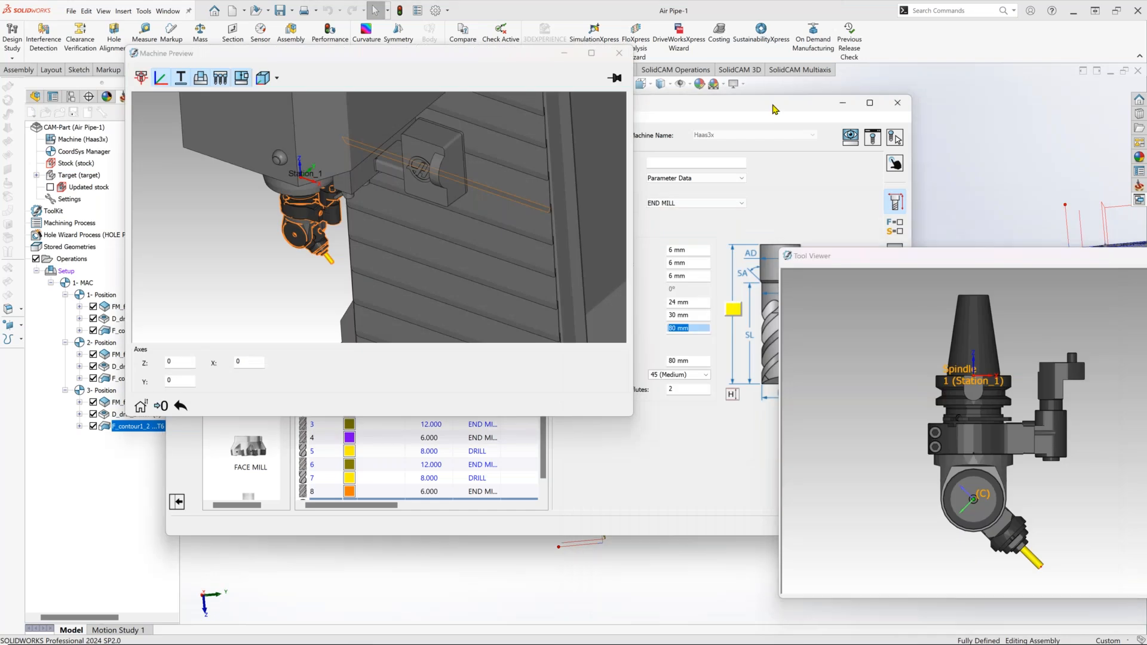
left_click_drag(775, 110, 548, 101)
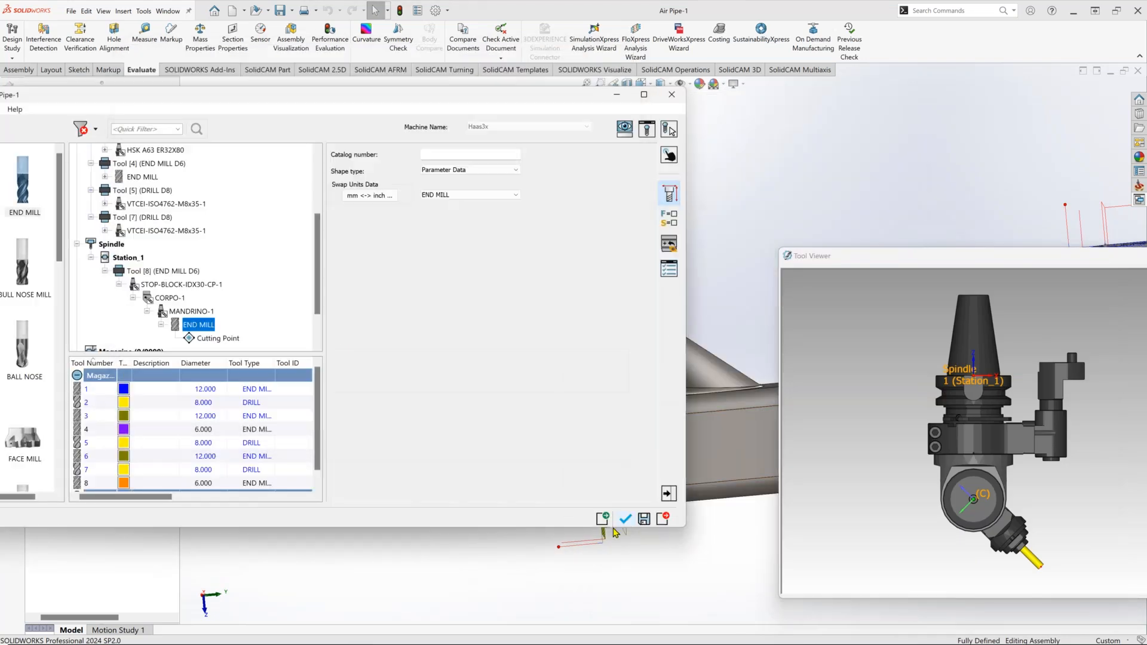
left_click(625, 518)
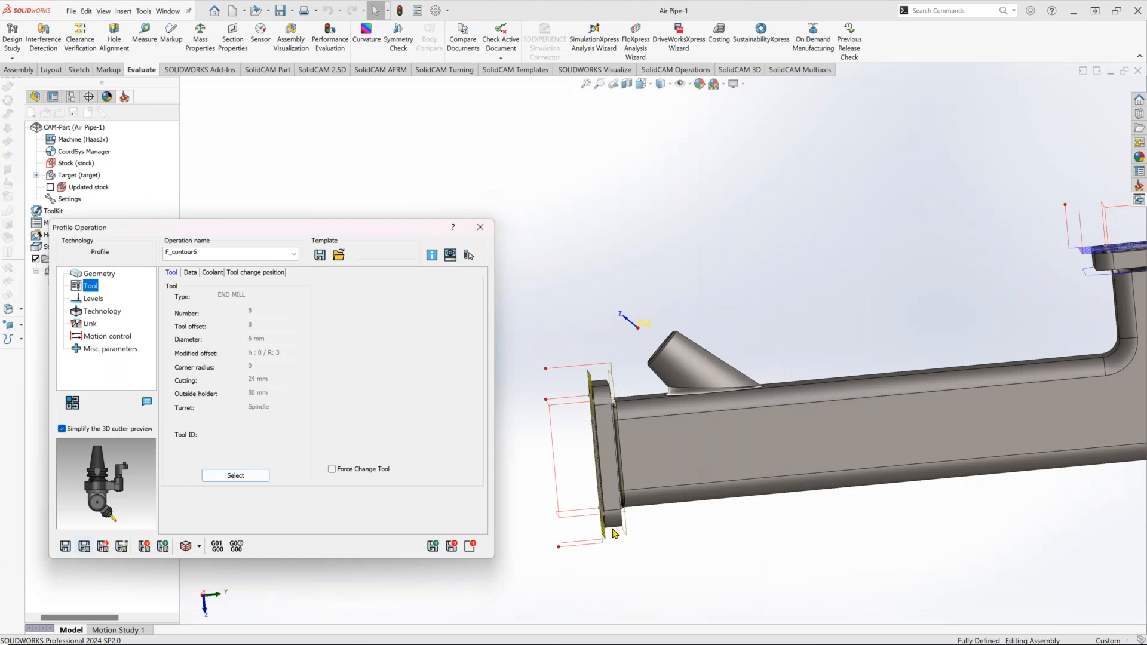
Compare the mounted end mill's angle with the pipe stub in the operation's Machine Preview.
middle_click_drag(669, 375, 696, 451)
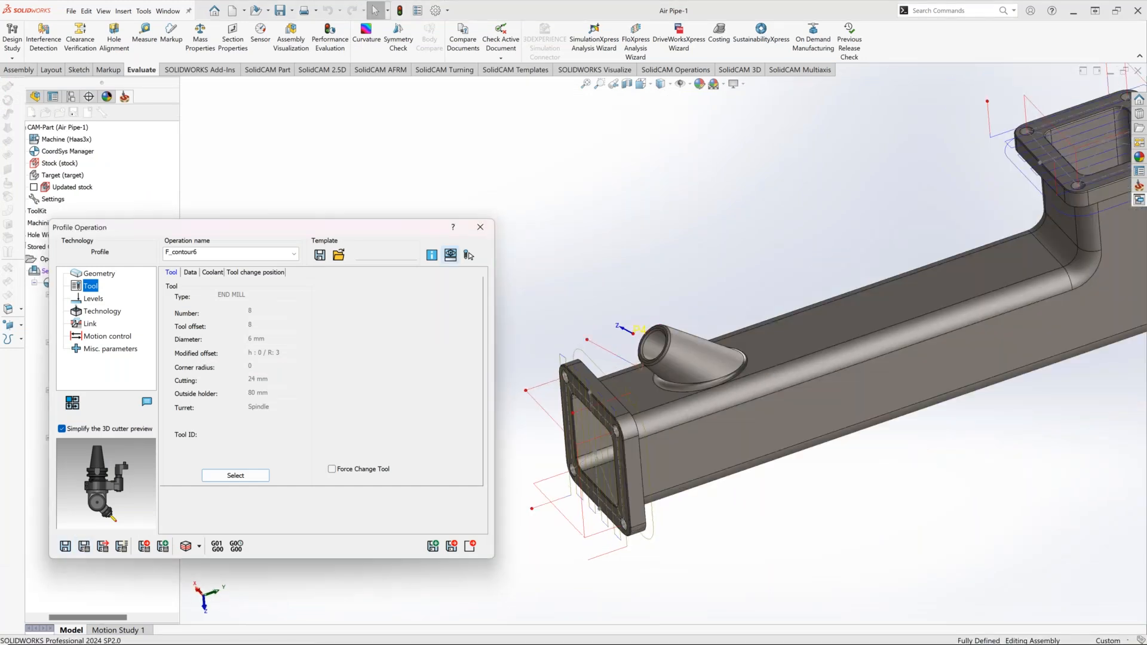
left_click(470, 256)
scroll(375, 306, "up", 4)
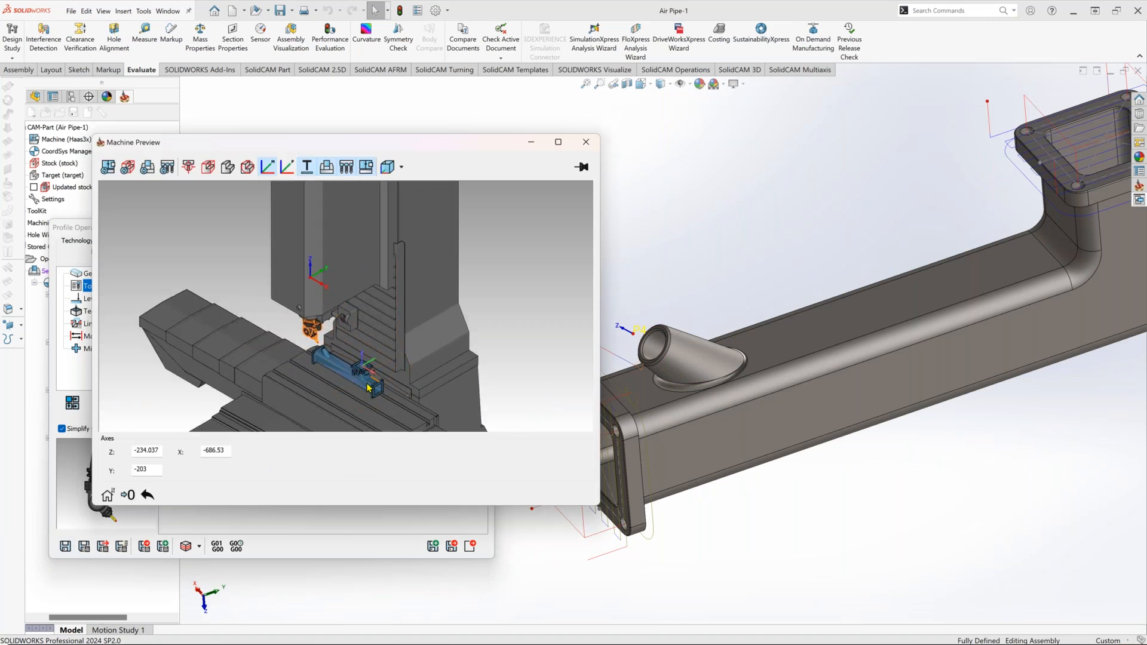
left_click_drag(364, 383, 377, 383)
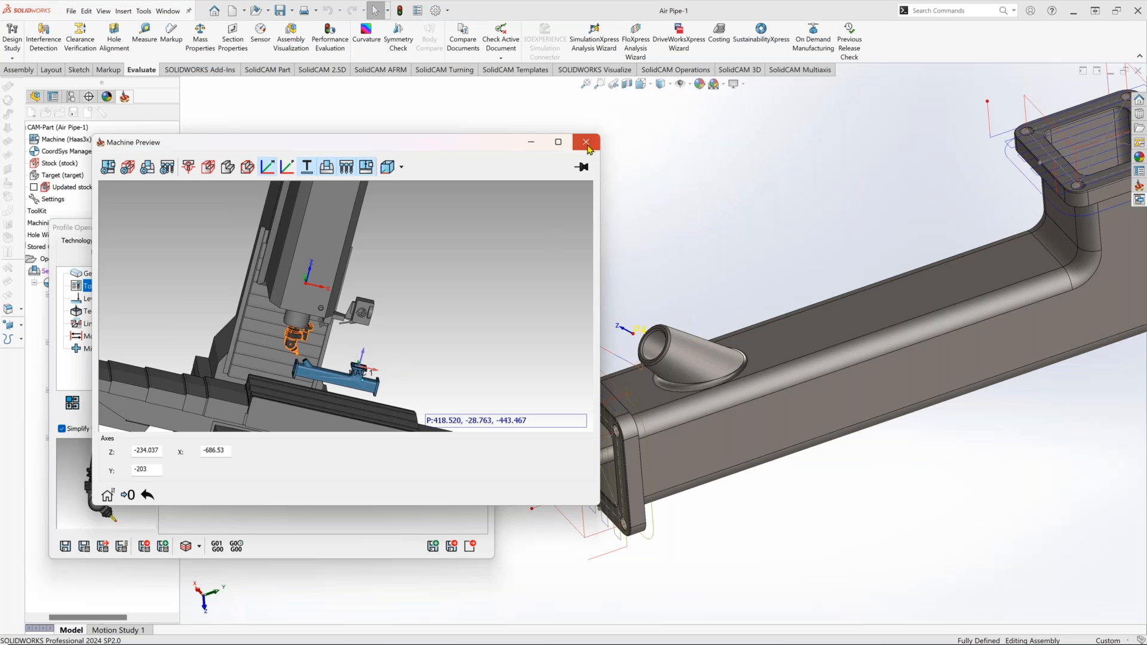
left_click(587, 144)
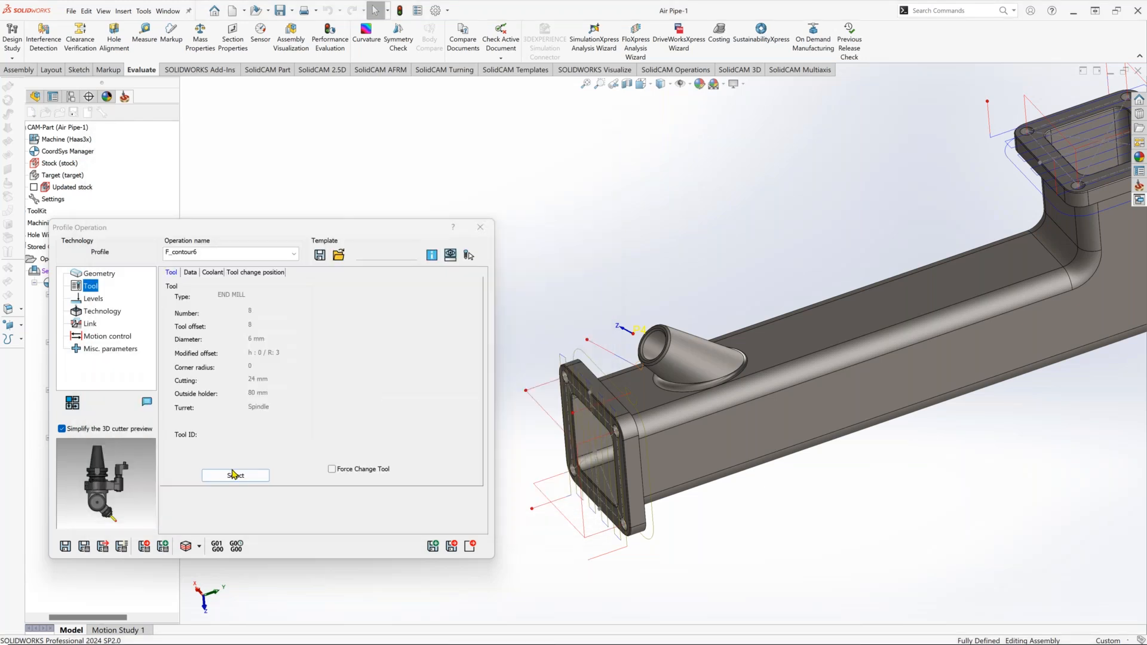
Set the A component axis of Tool 8's angular head to -44 and accept the tool.
left_click(234, 476)
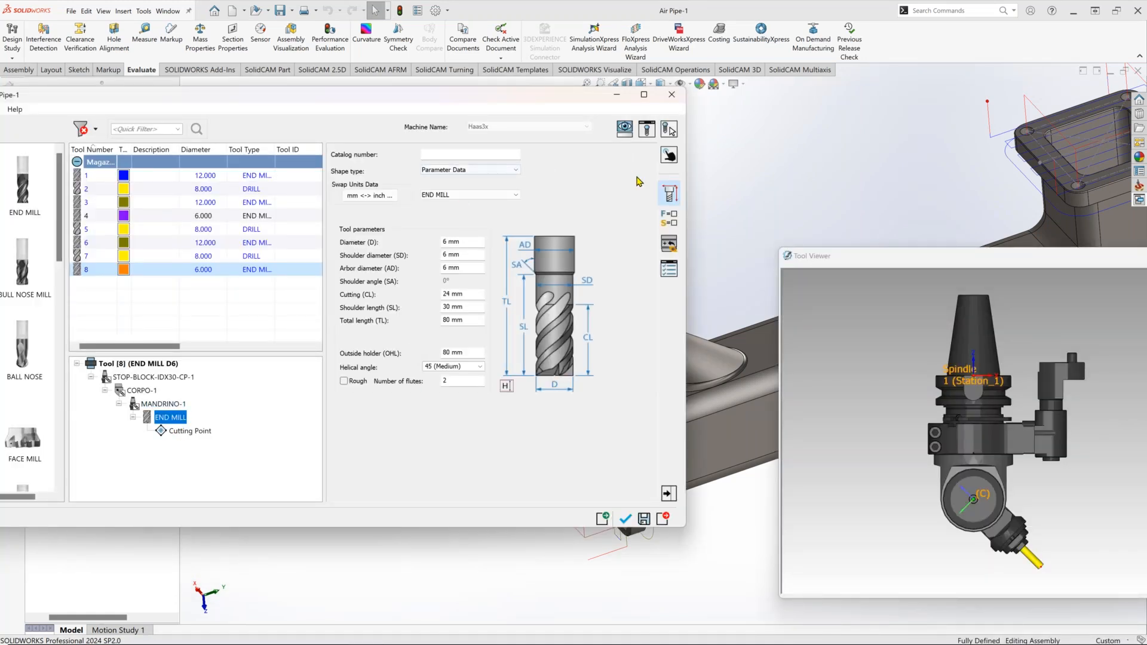
left_click(670, 156)
left_click(369, 366)
scroll(369, 366, "up", 1)
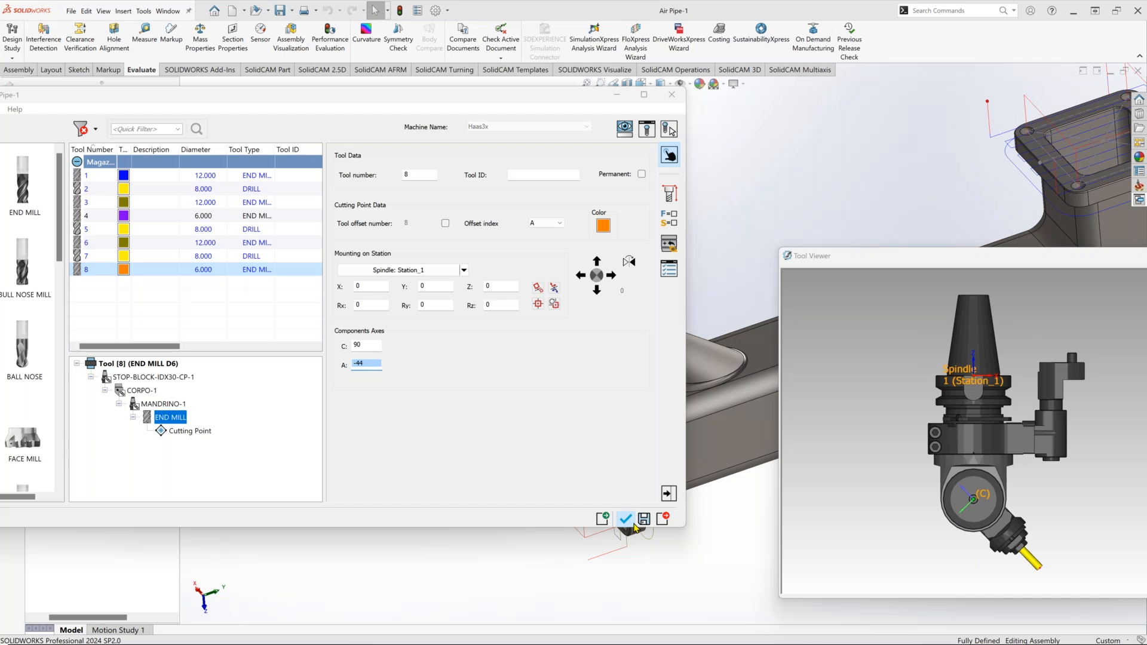
left_click(633, 525)
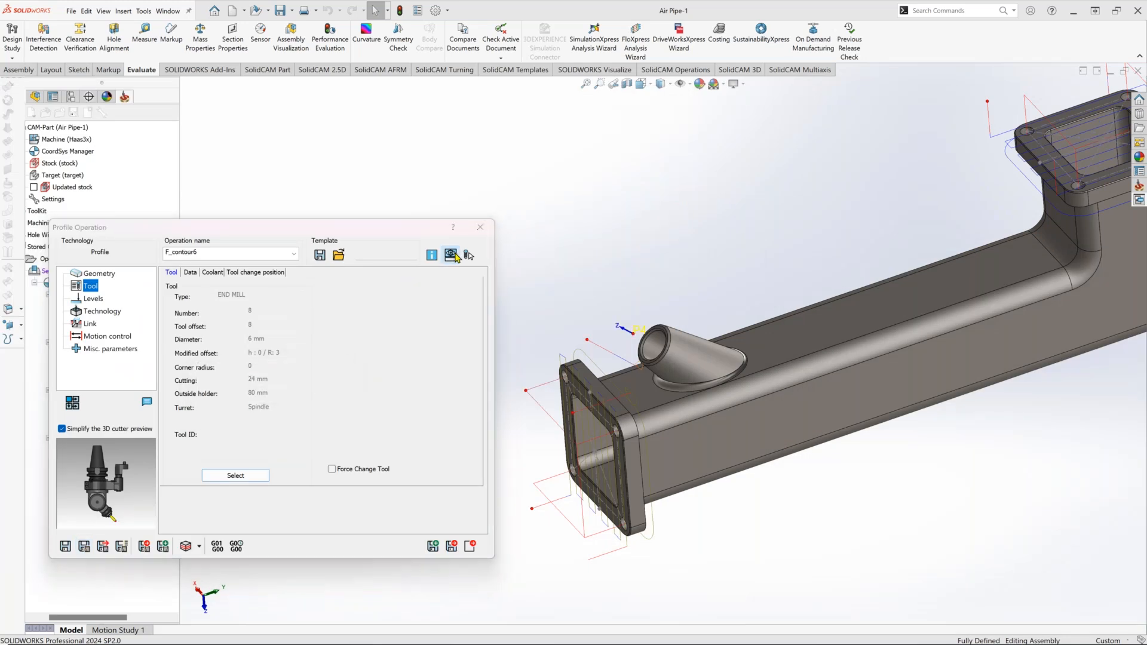
Recalculate the F_contour6 operation and check the head against the stub in the Machine Preview.
left_click(452, 255)
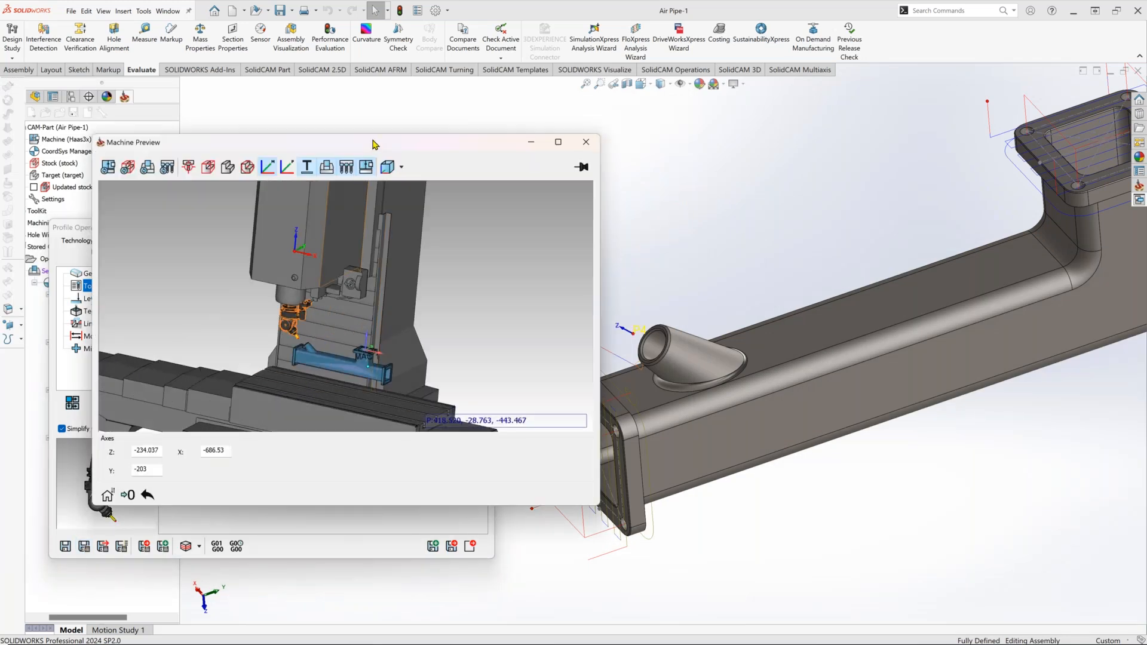
left_click_drag(383, 147, 684, 158)
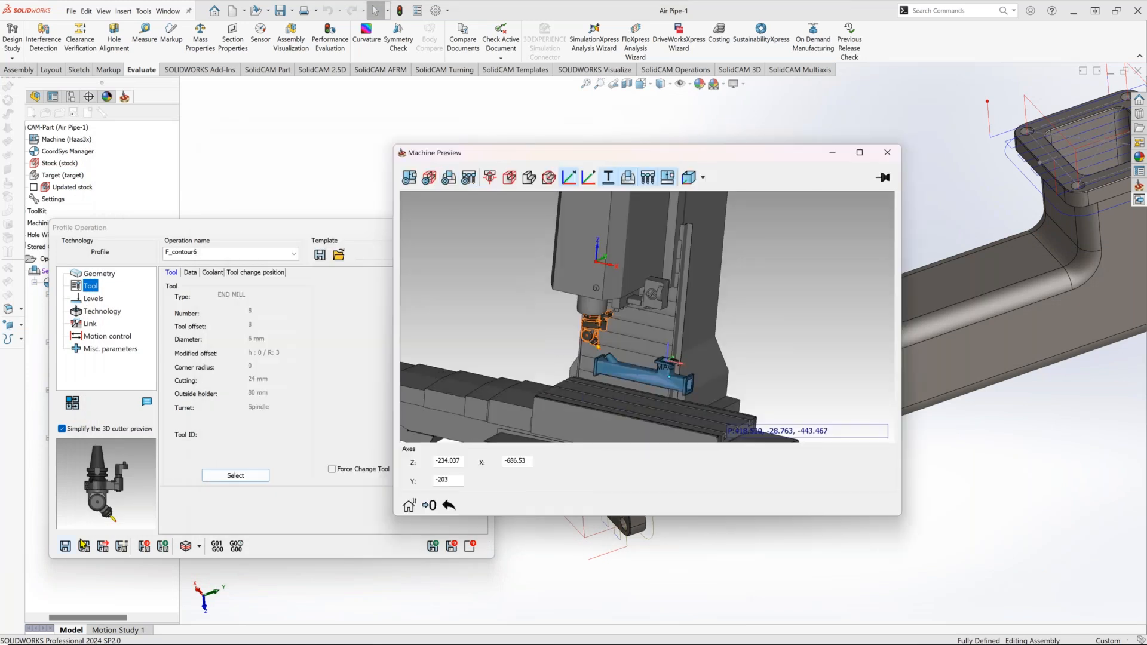
left_click(84, 548)
left_click(908, 296)
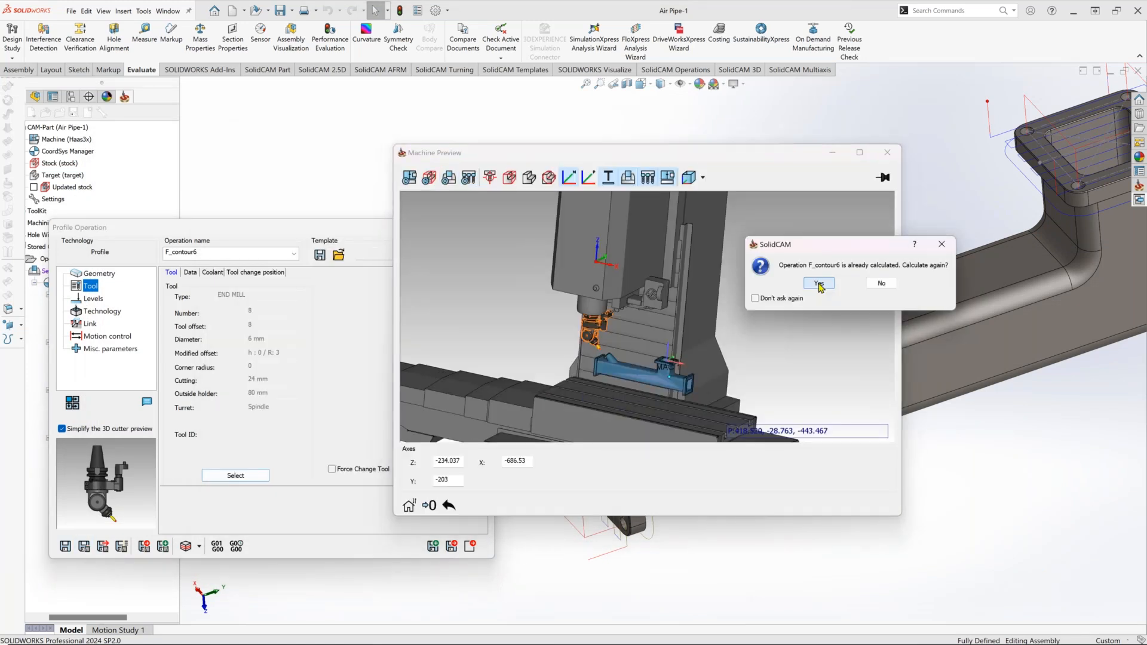
left_click(820, 283)
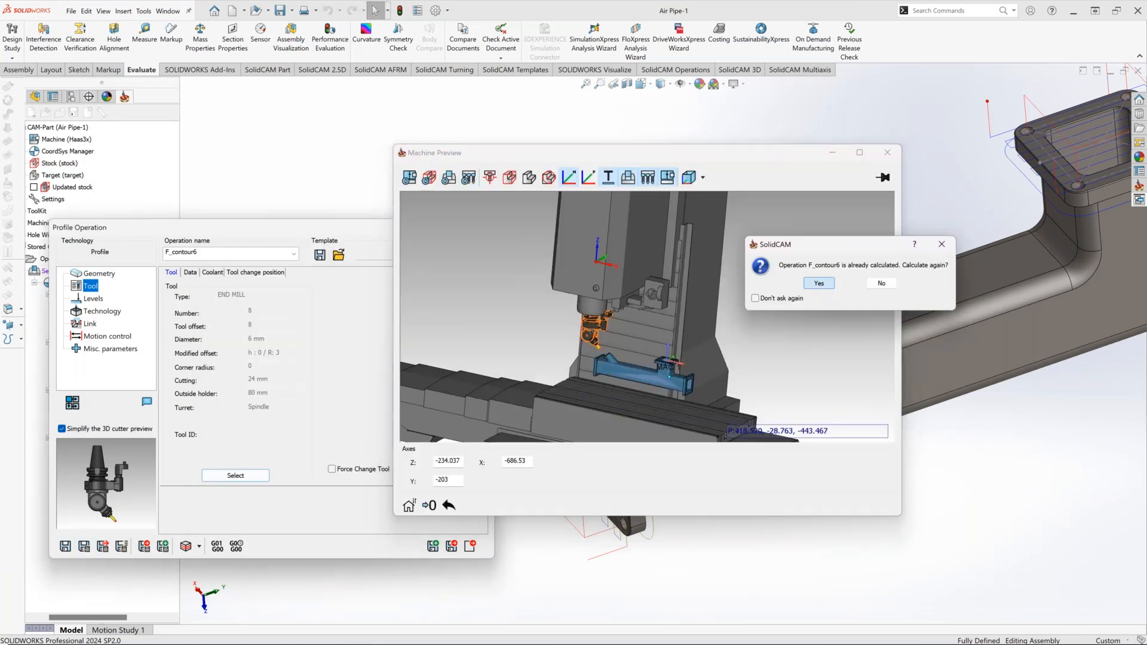
left_click(569, 177)
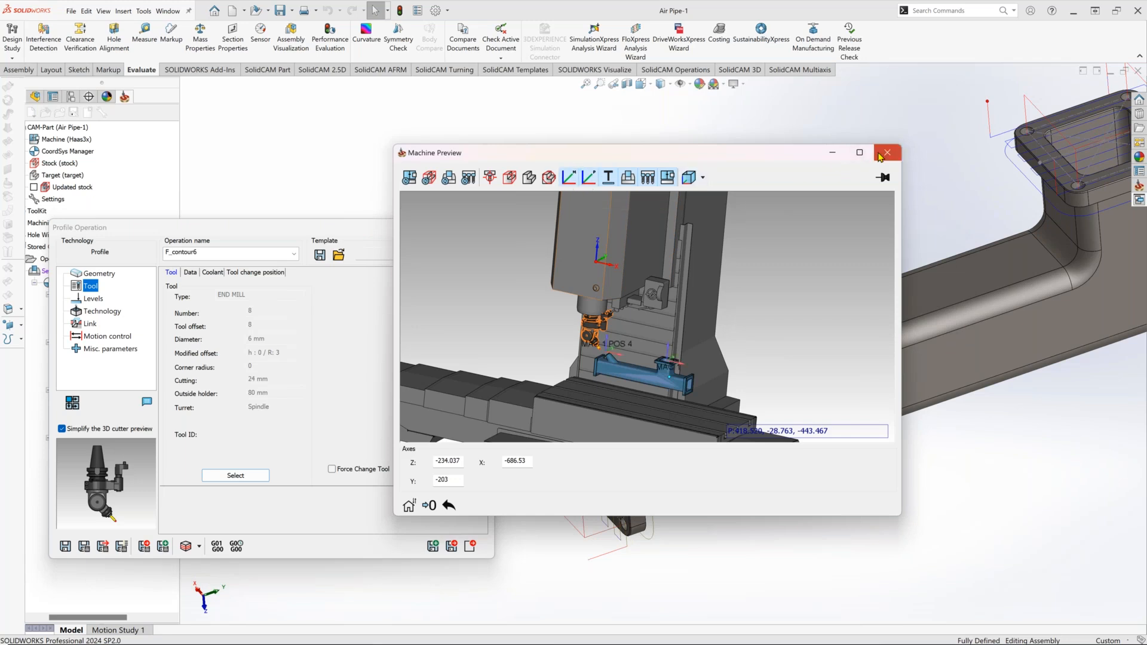
left_click(882, 155)
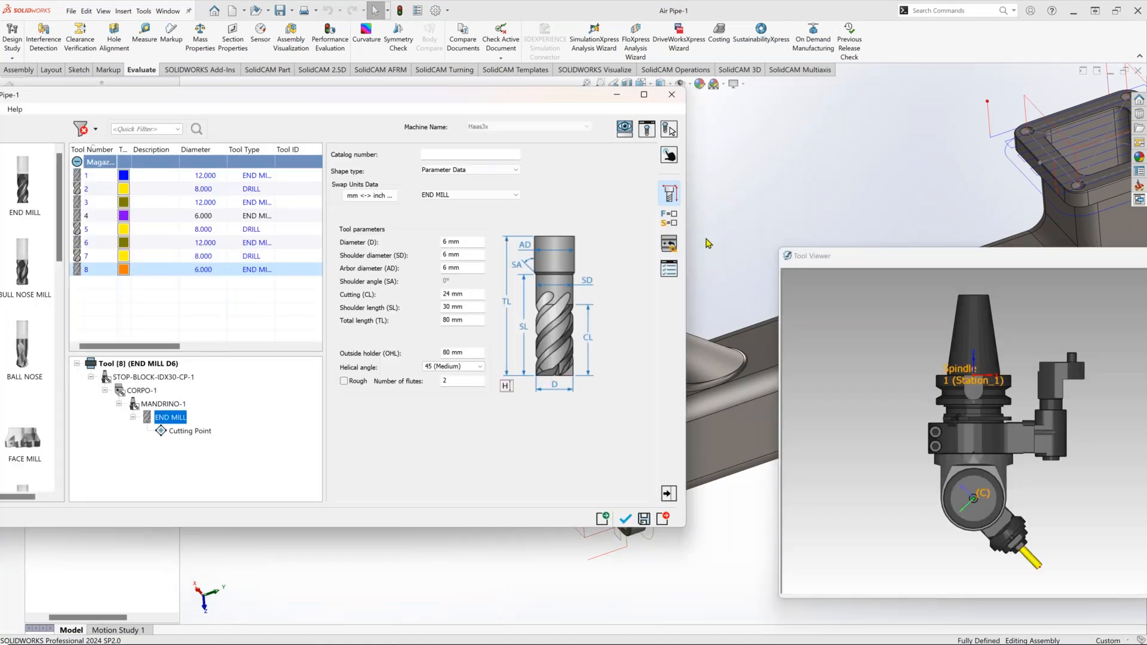
Set the A component axis of Tool 8's angular head to -38 and accept the tool.
left_click(671, 154)
double_click(369, 363)
scroll(370, 363, "up", 6)
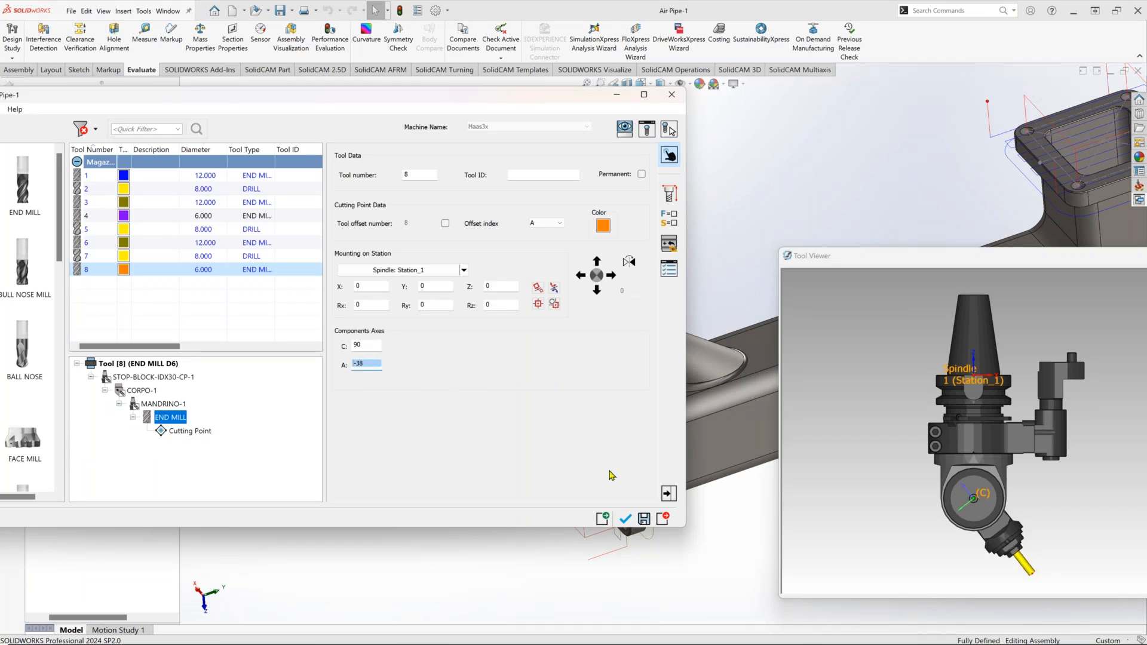
left_click(625, 521)
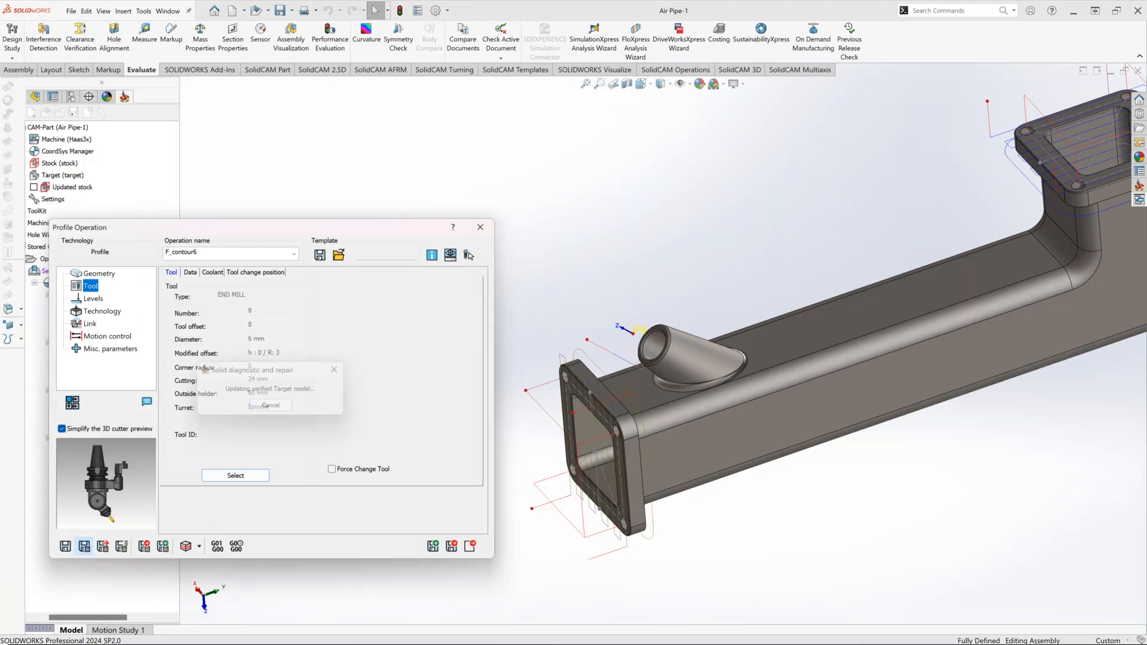
Save and recalculate F_contour6 with the adjusted head, and examine the cutter's angle against the pipe stub in the Machine Preview.
left_click(450, 255)
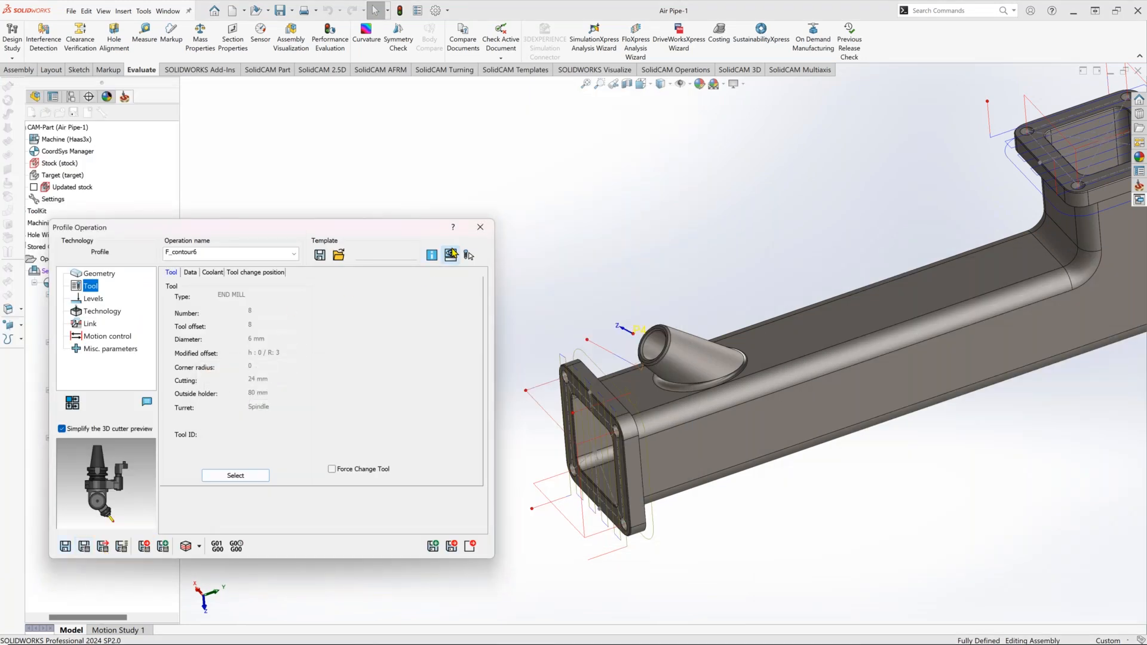
left_click(86, 547)
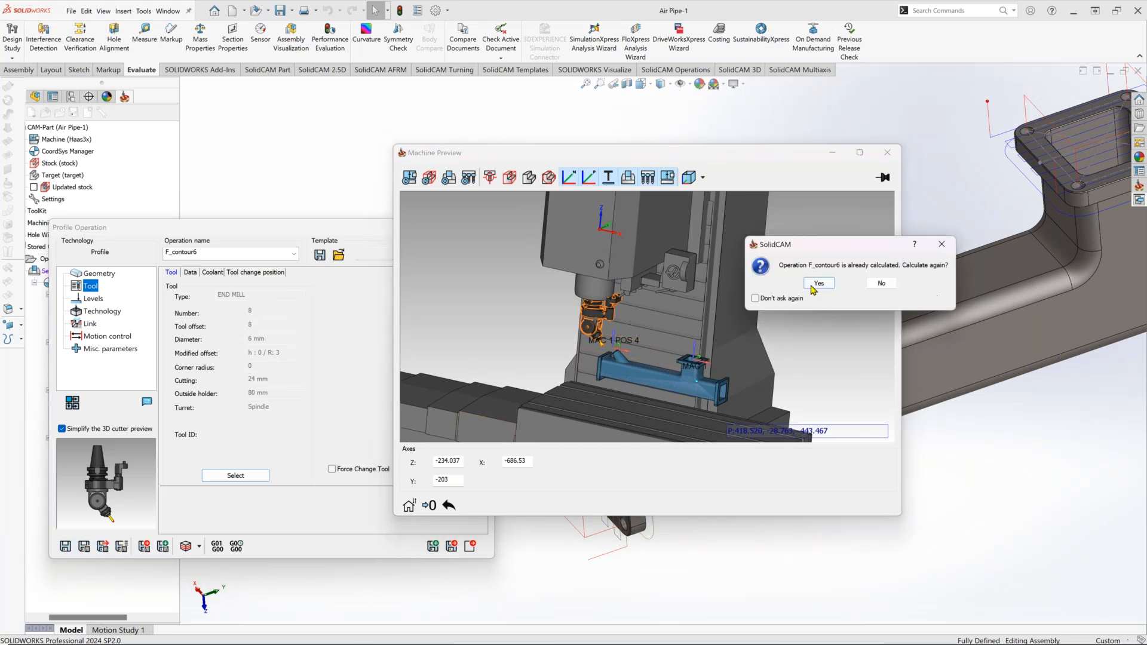
left_click(819, 284)
scroll(622, 342, "up", 3)
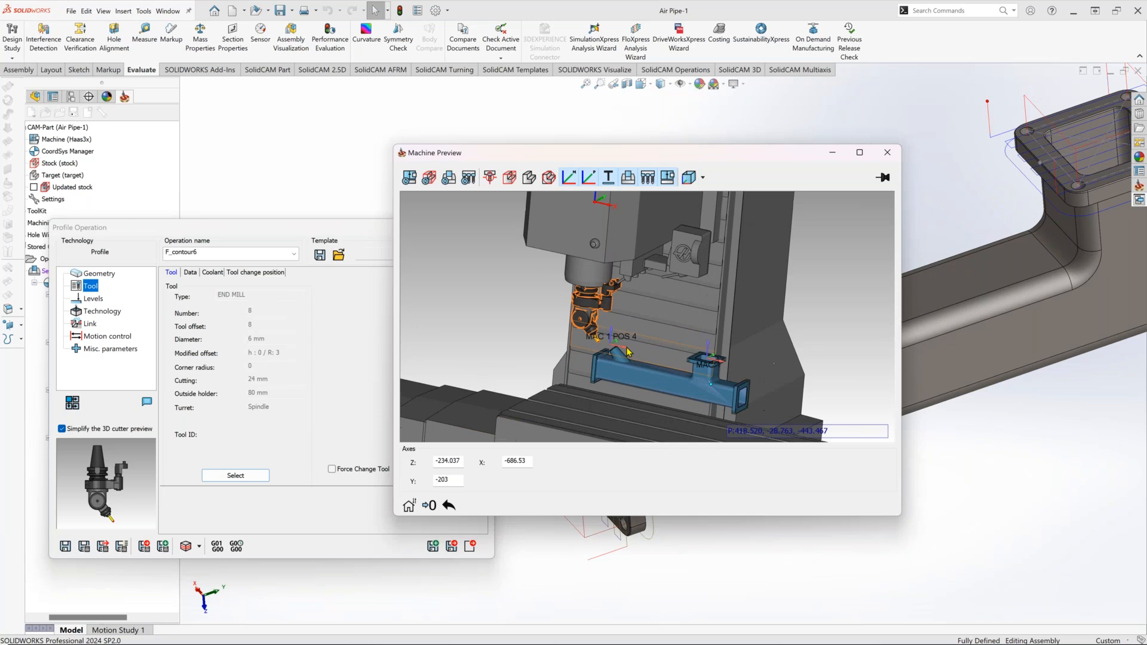
middle_click_drag(621, 342, 702, 223)
left_click(636, 348)
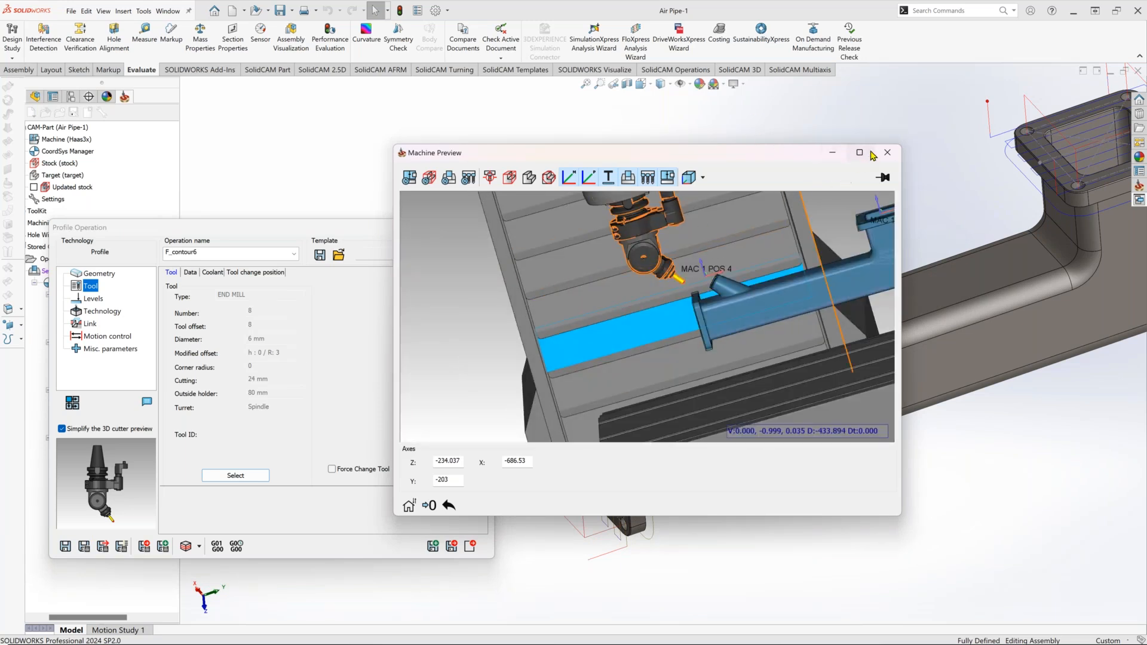
Set the A component axis of Tool 8's angular head to -45 and accept the tool.
left_click(889, 151)
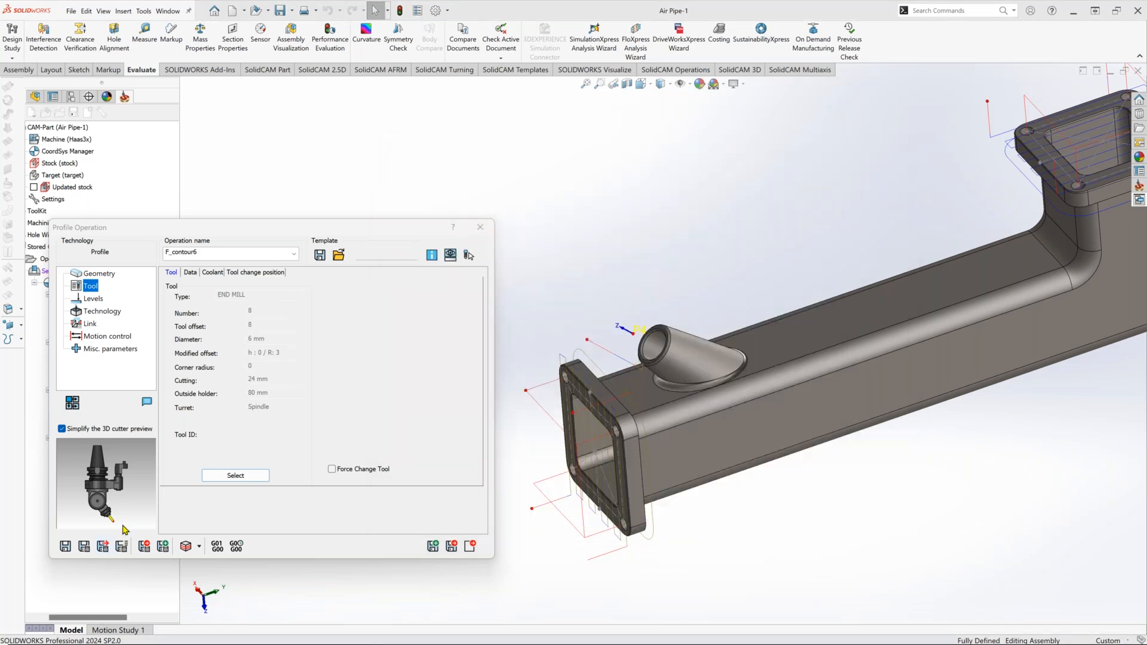
left_click(217, 475)
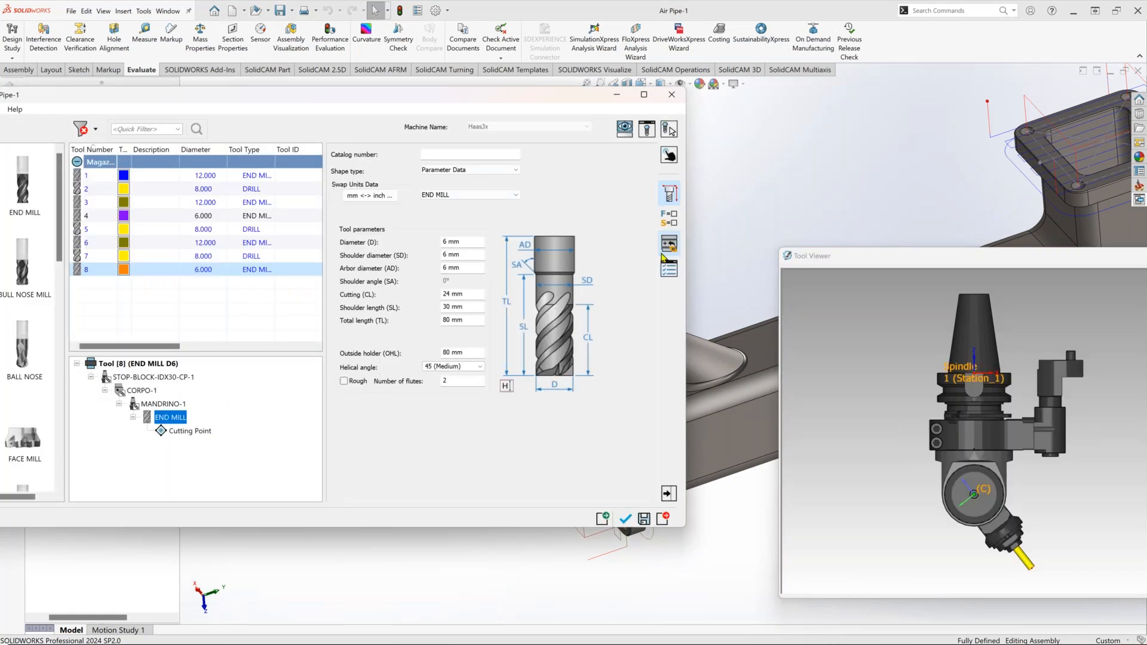
left_click(669, 243)
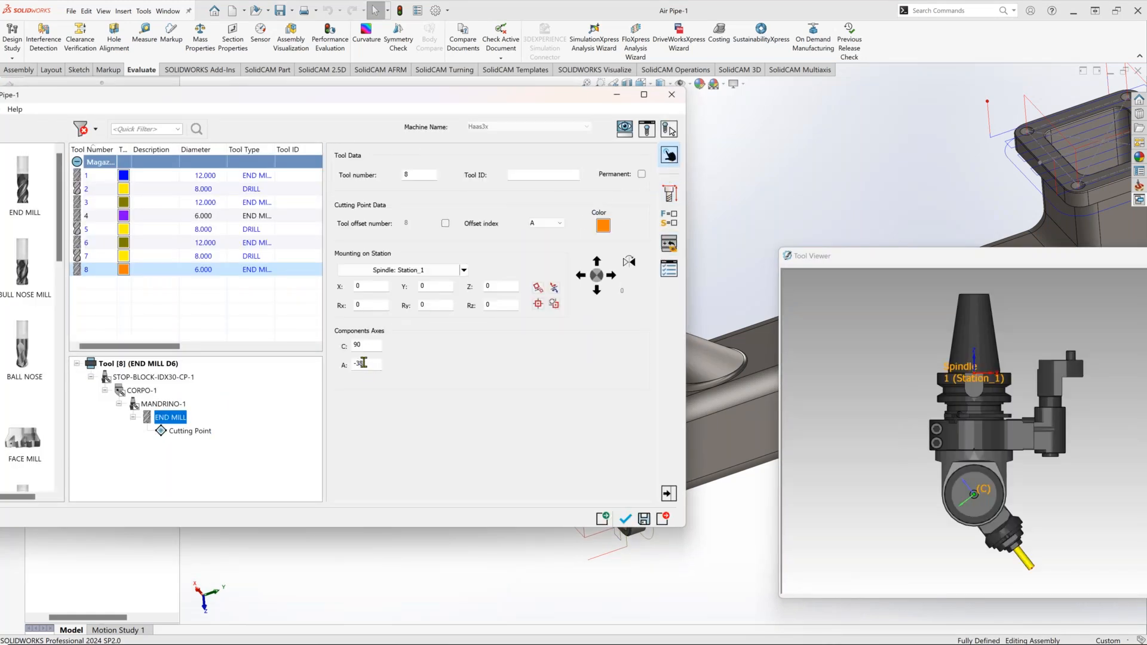
left_click_drag(354, 363, 395, 361)
type("-45")
key("Return")
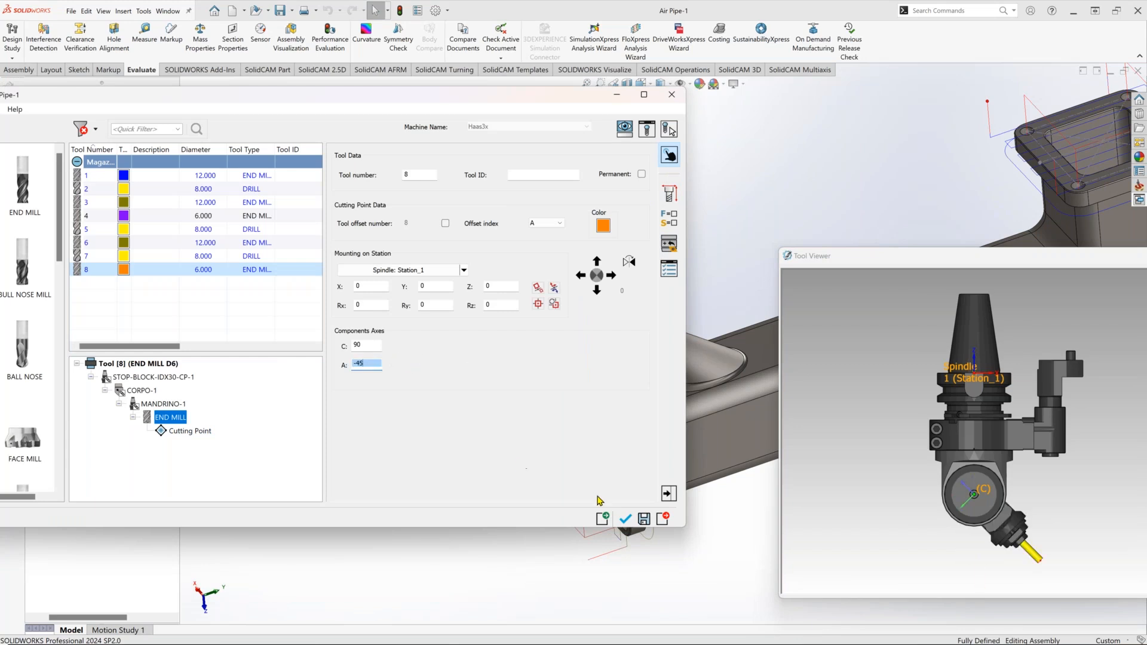
left_click(626, 521)
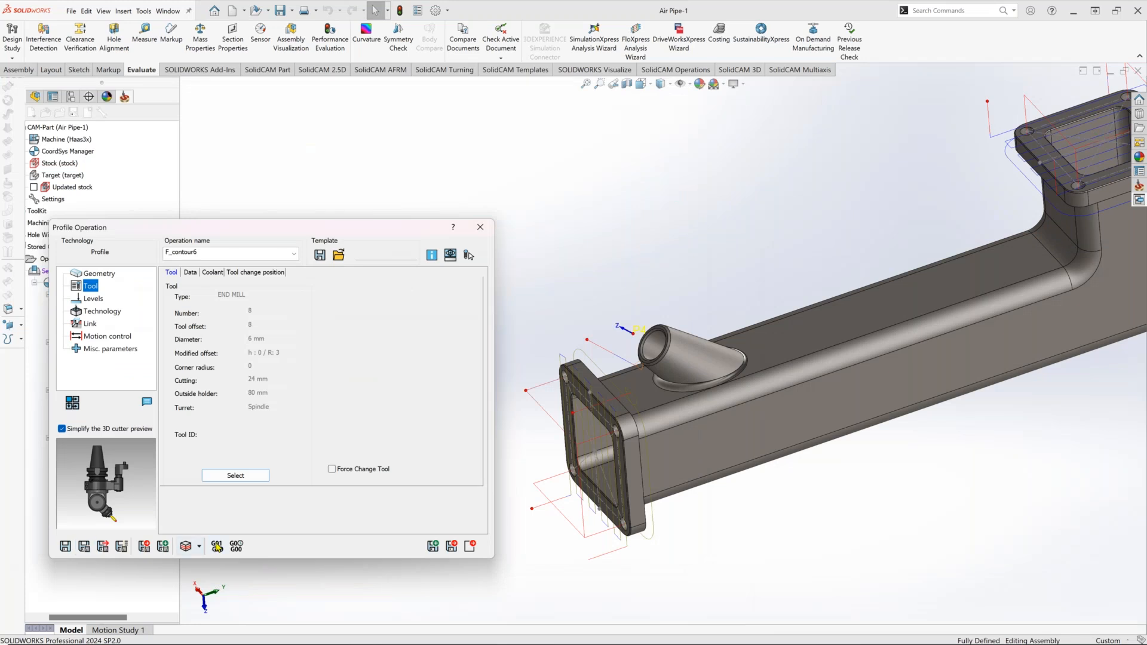
Generate the G-code for F_contour6 with the reoriented head and inspect the program before closing it.
left_click(217, 547)
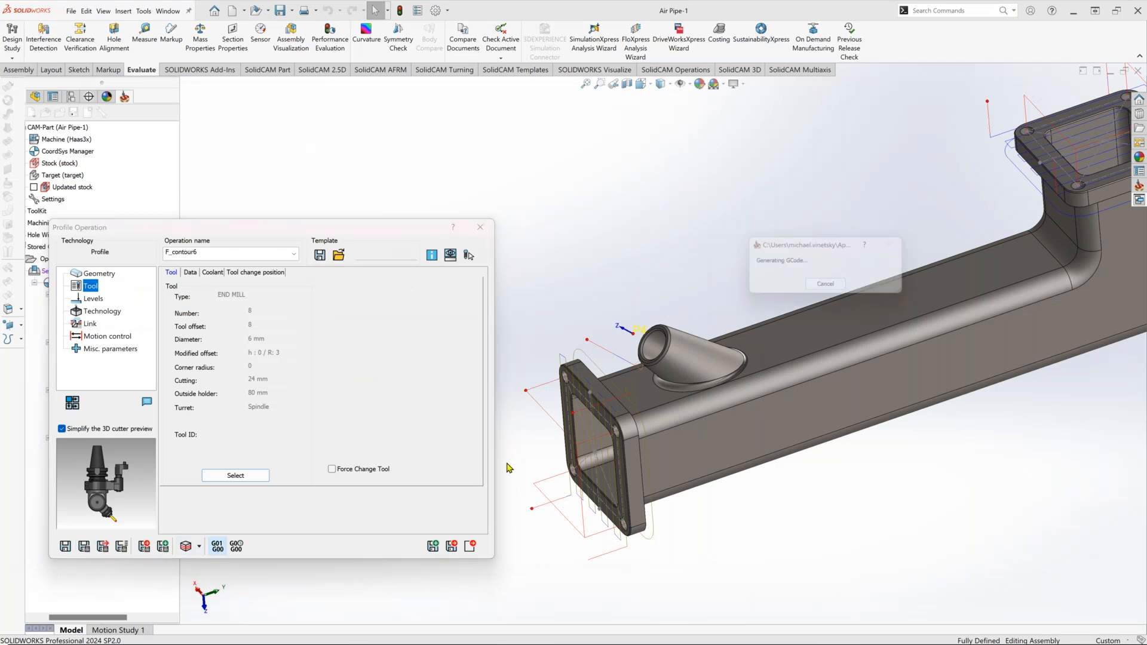
left_click(786, 287)
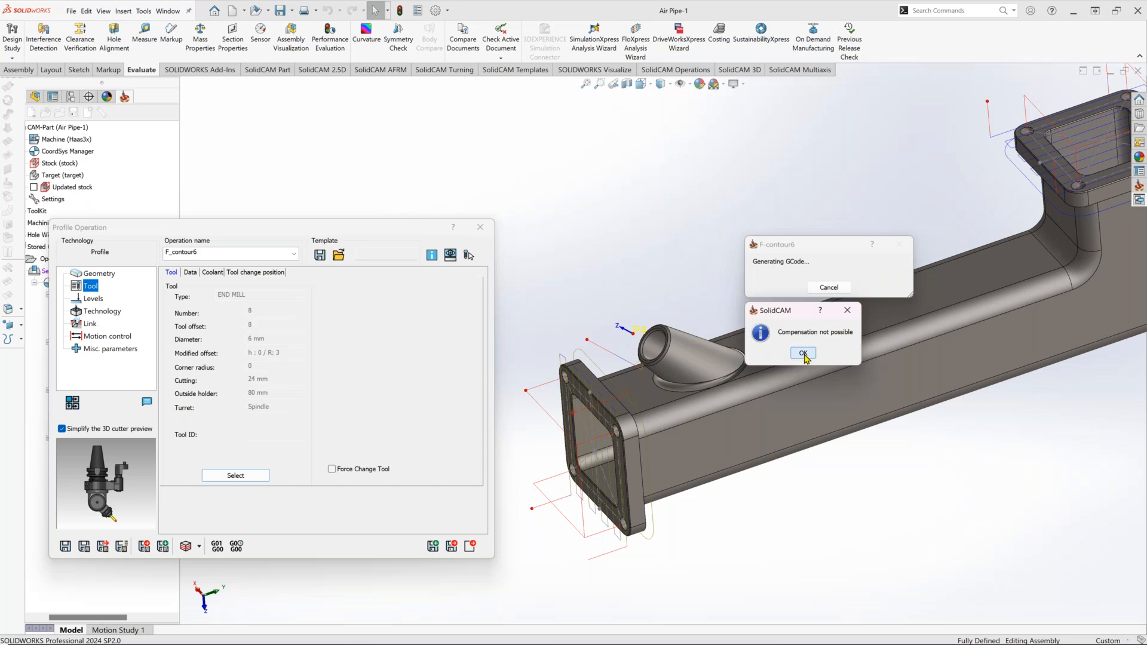
left_click(831, 290)
left_click(804, 354)
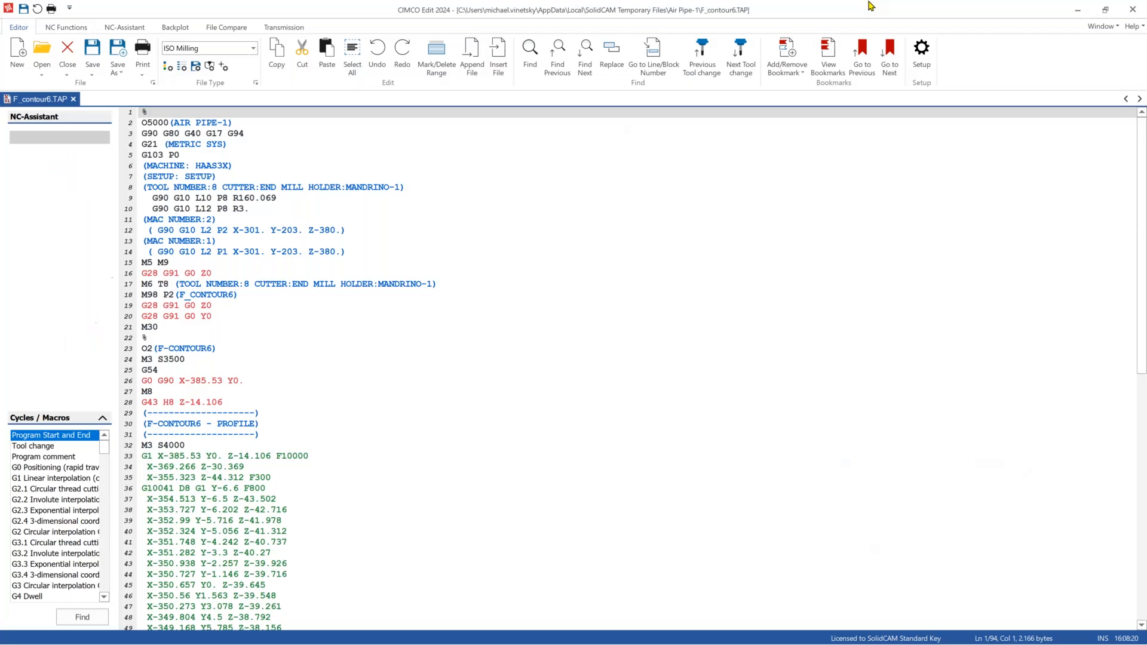
left_click(1134, 10)
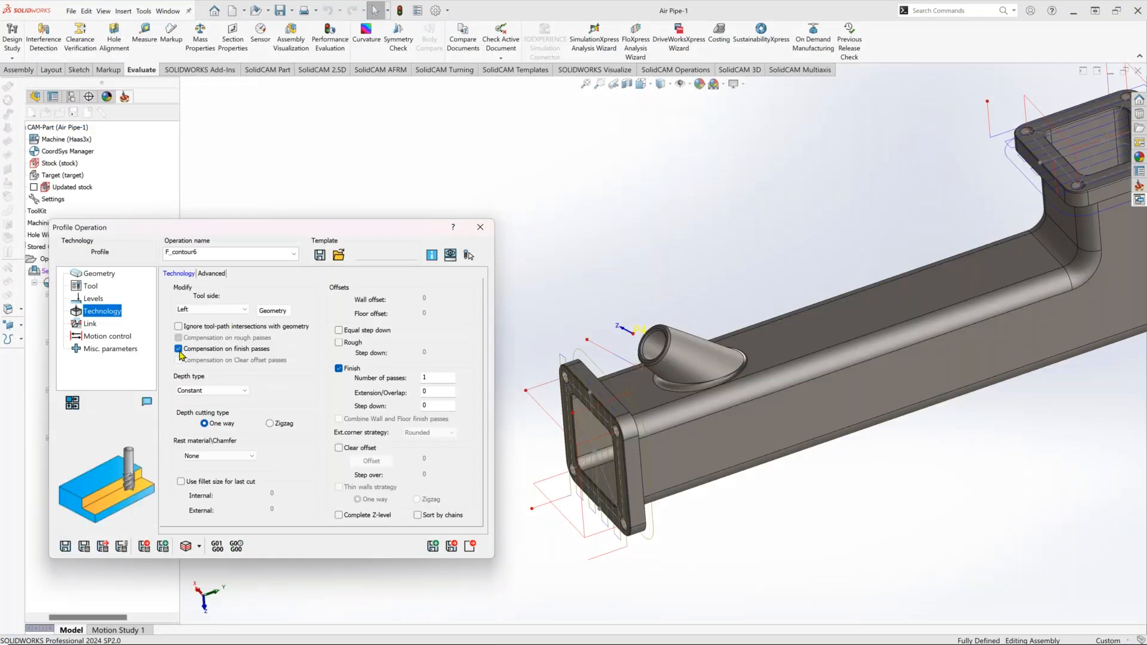
Turn off compensation on finish passes in F_contour6, regenerate its G-code with trace level 0, and review the toolpath lines.
left_click(178, 349)
left_click(217, 547)
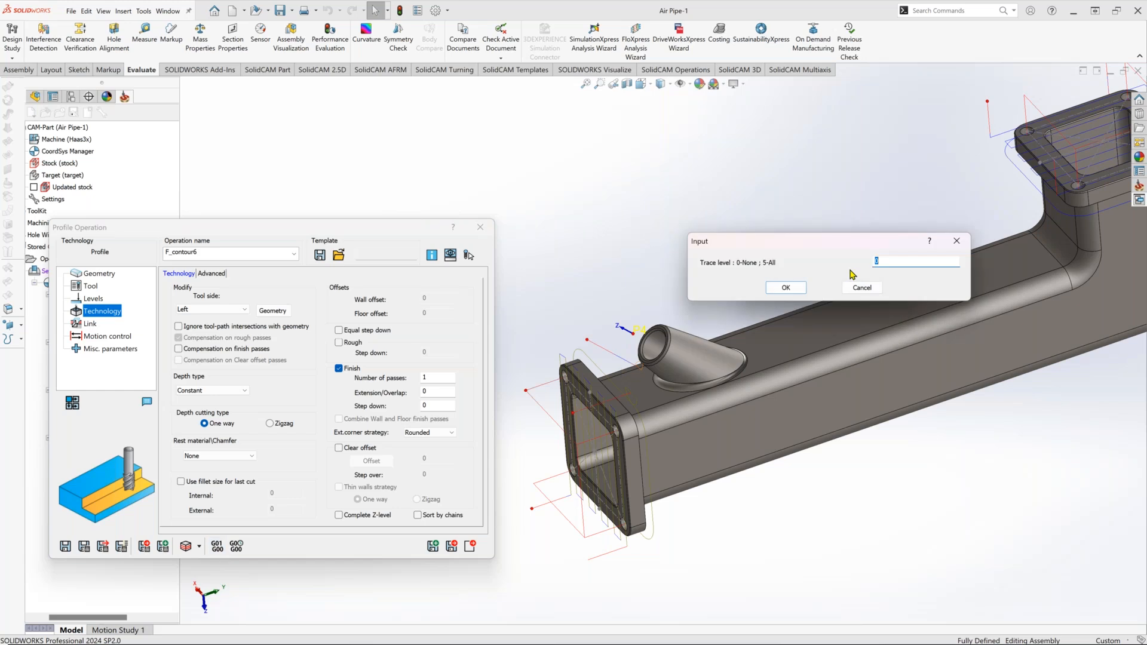
left_click(786, 287)
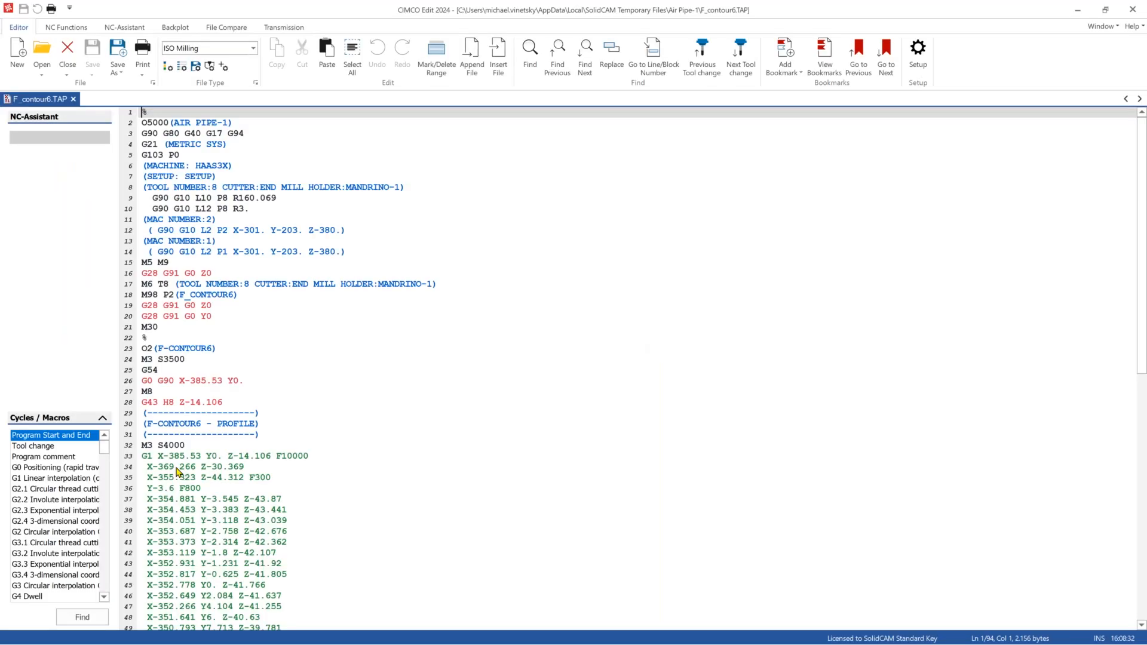
scroll(223, 258, "down", 10)
scroll(223, 258, "up", 9)
left_click(1138, 15)
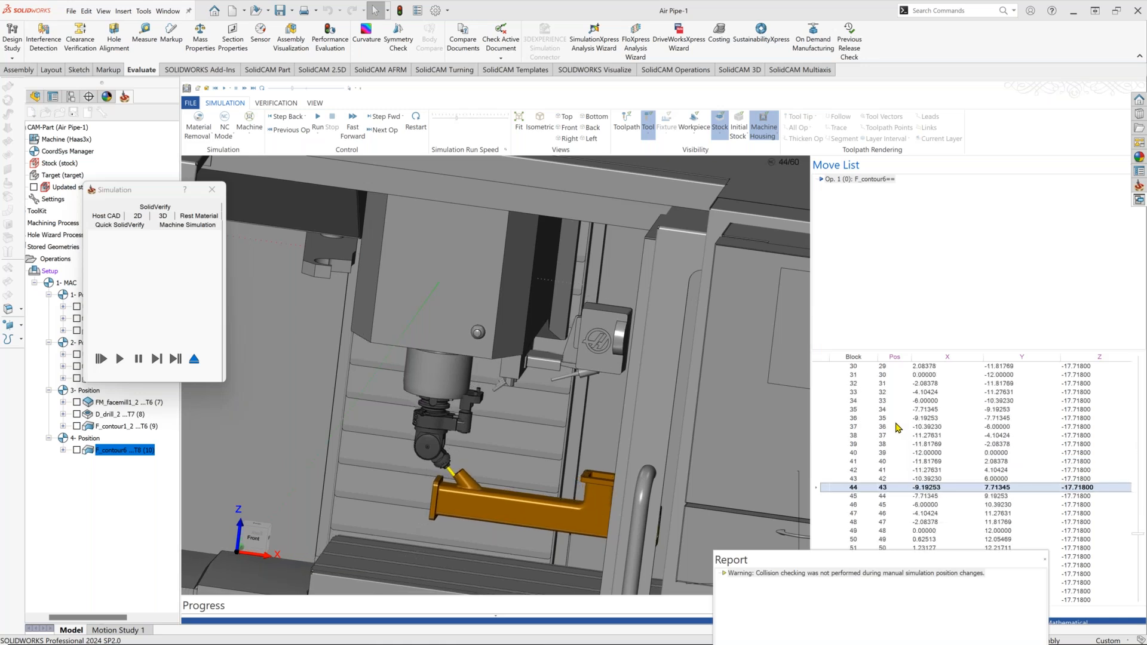
Examine the cutter's angle against the pipe stub in the F_contour6 machine simulation and exit the simulation.
scroll(448, 499, "up", 5)
middle_click_drag(517, 429, 515, 430)
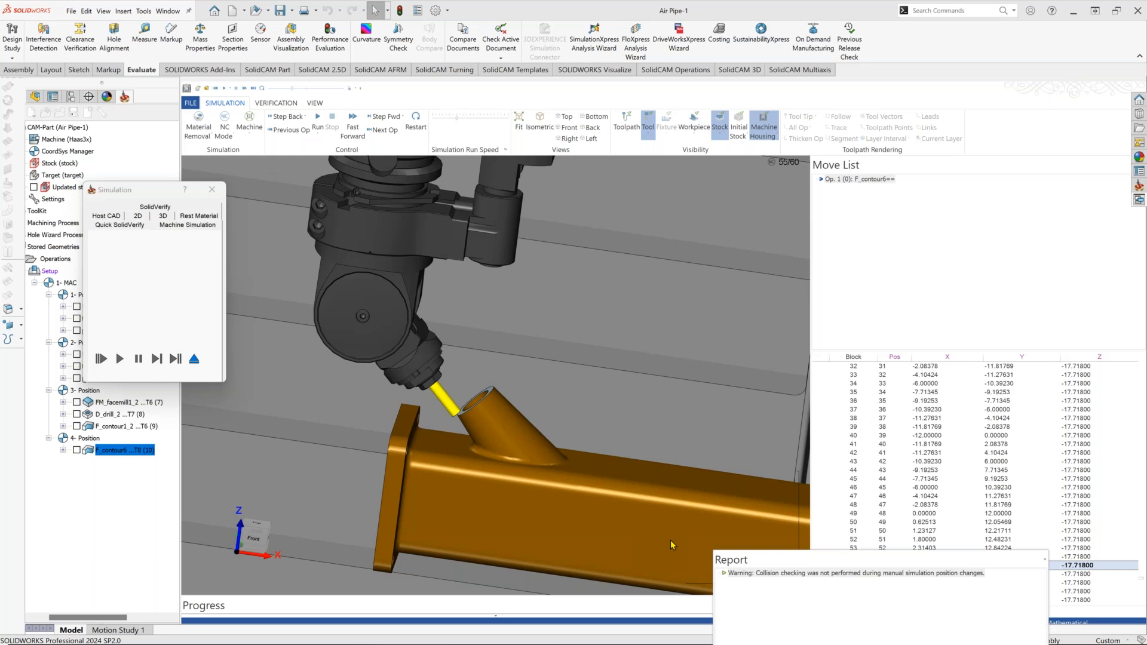
left_click(194, 359)
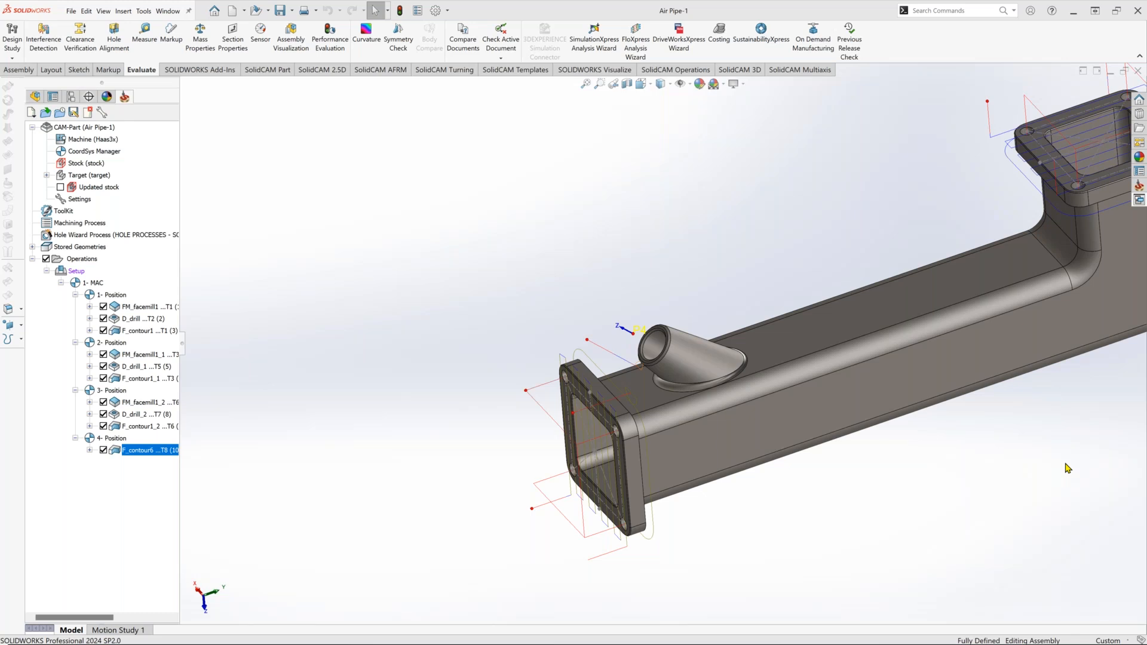
Open the Haas3x machine definition and display the controller's Tilting Plane and TCP Definition.
left_click(102, 141)
double_click(101, 139)
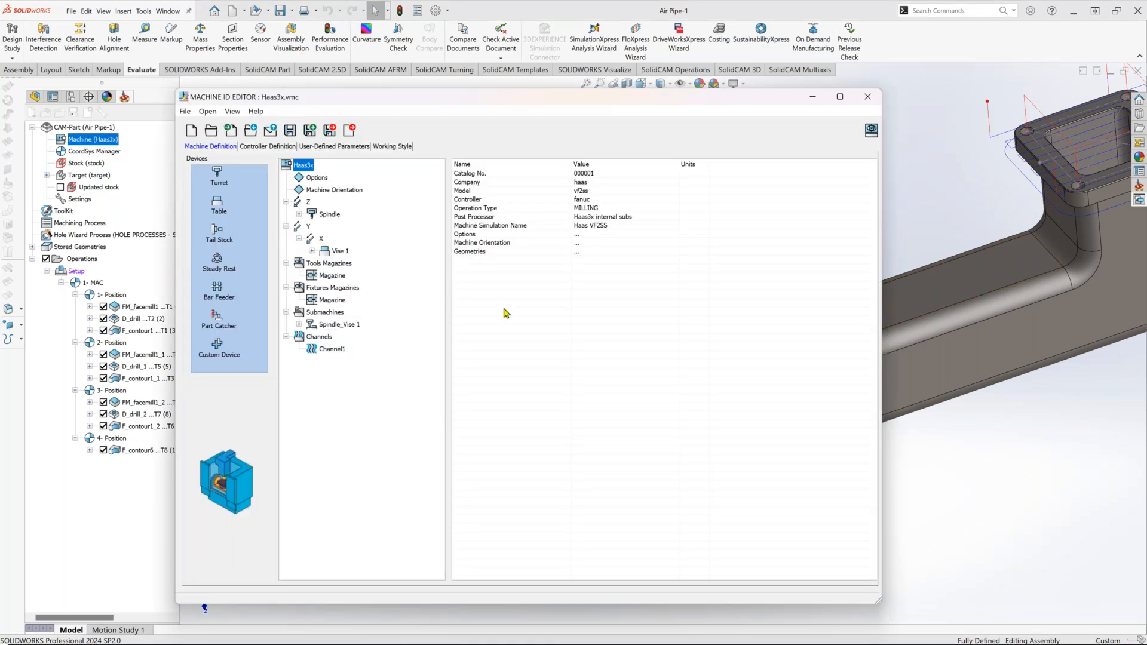
left_click(269, 148)
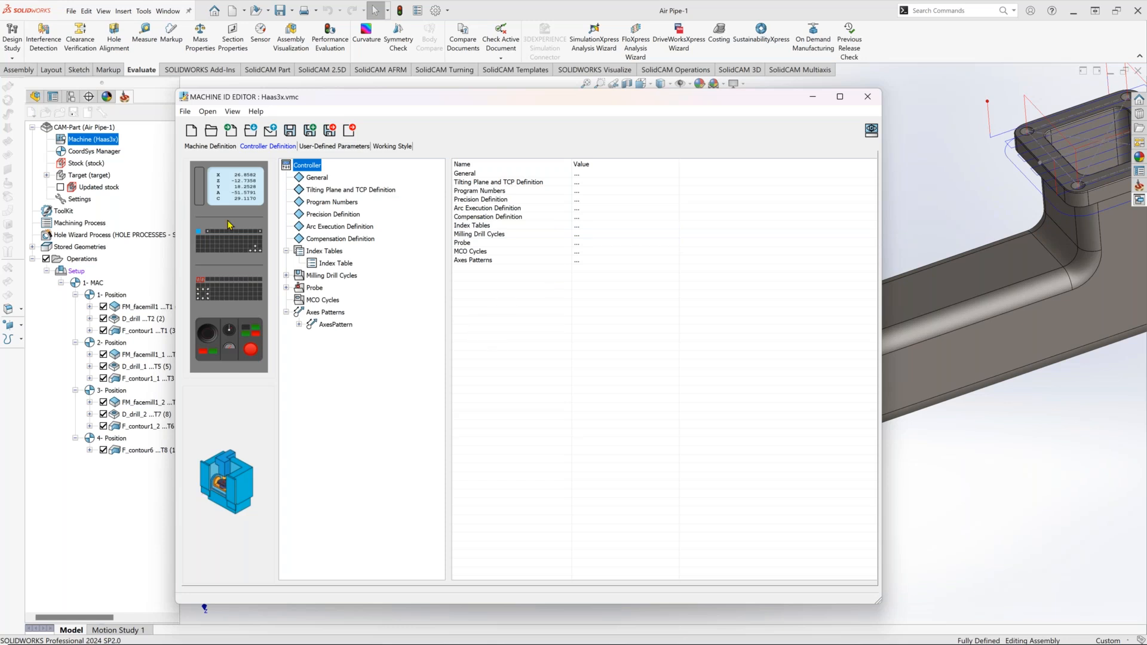
left_click(323, 190)
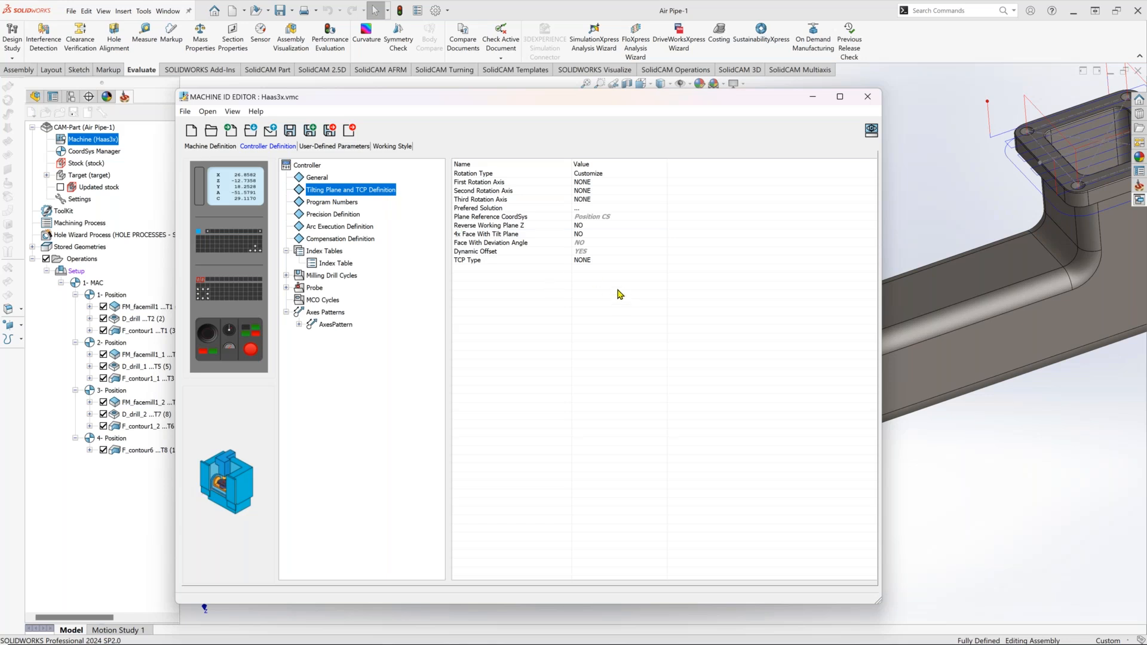
left_click(598, 186)
left_click(599, 184)
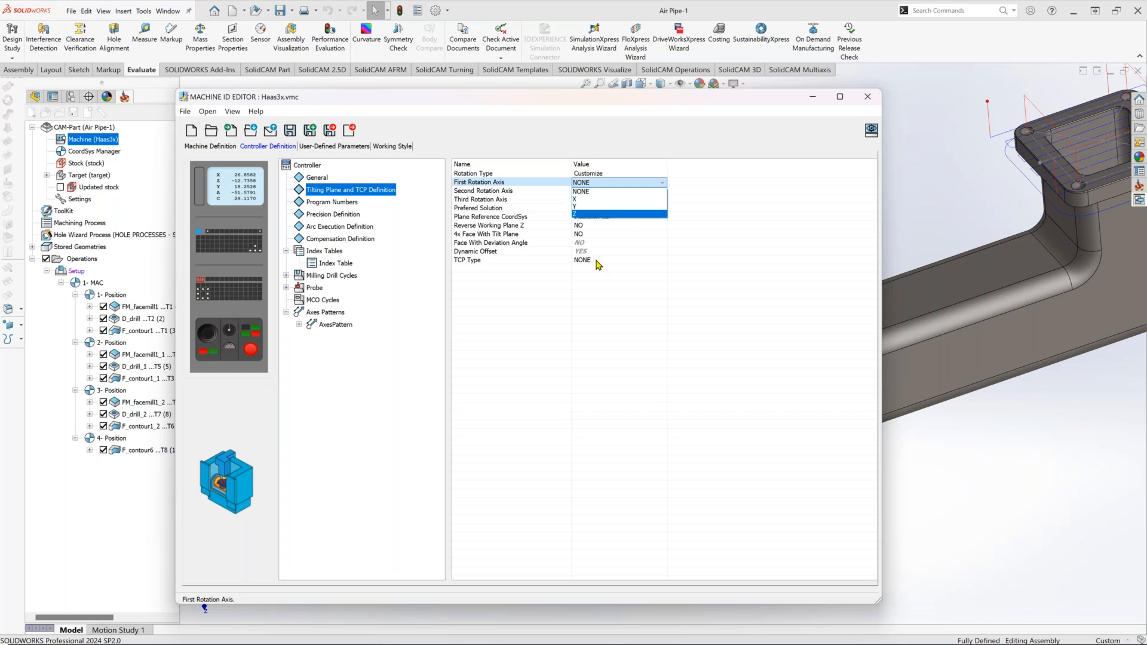
left_click(588, 325)
With Rotation Type on Customize, set the first rotation axis to Z, the second to X' and the third to Z''.
left_click(629, 177)
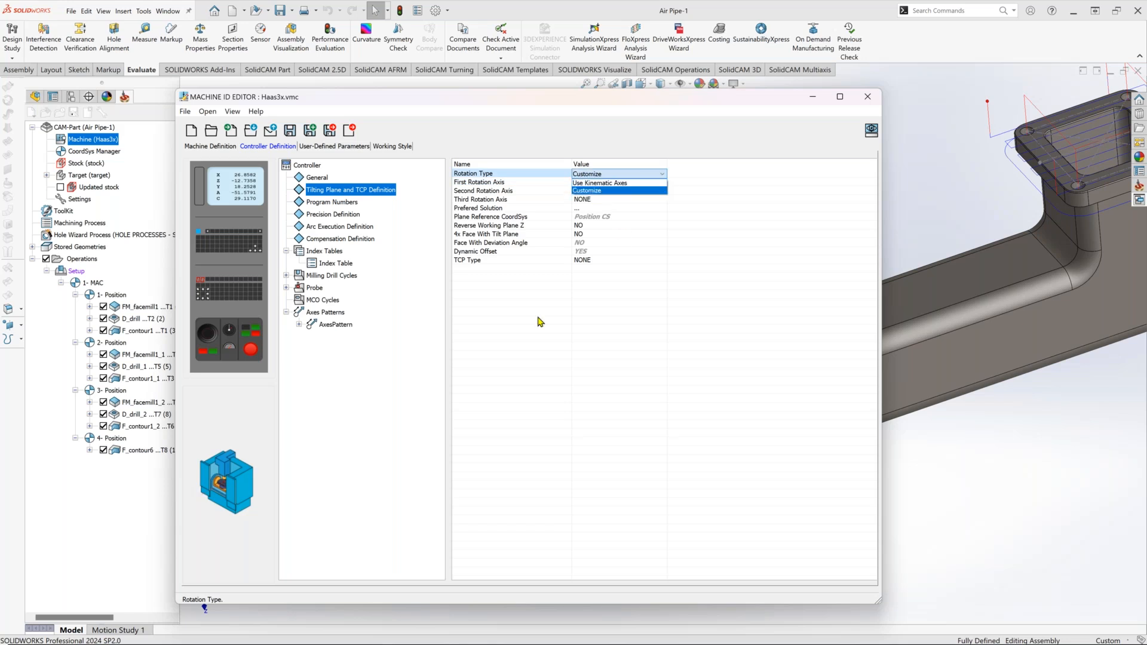
left_click(618, 190)
left_click(621, 182)
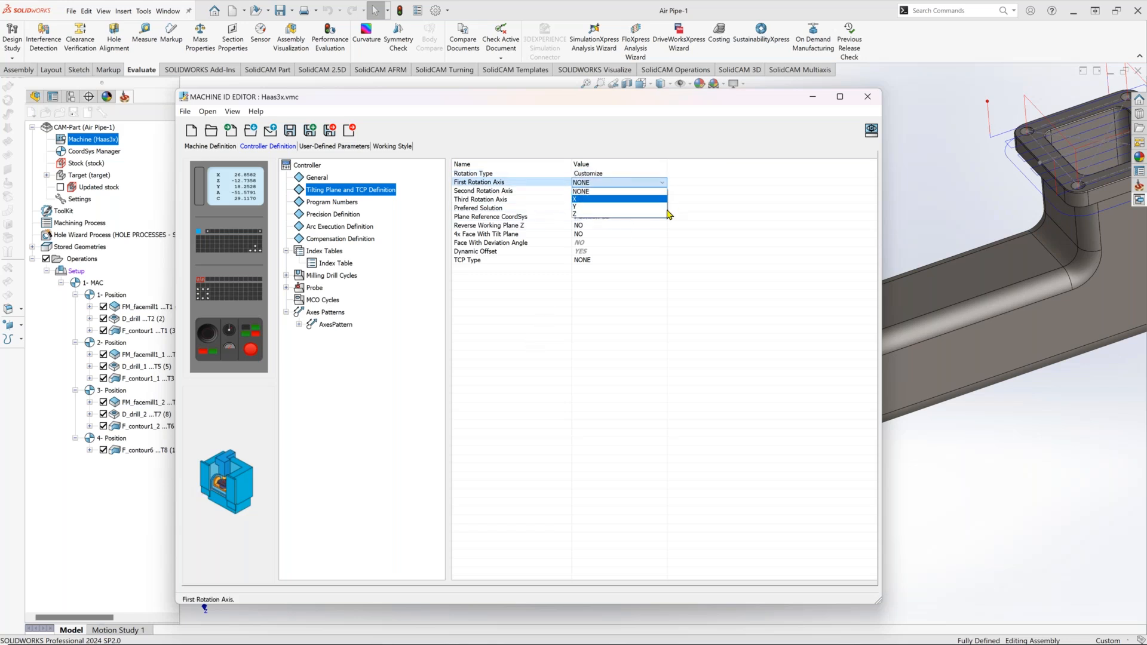
left_click(602, 214)
left_click(619, 191)
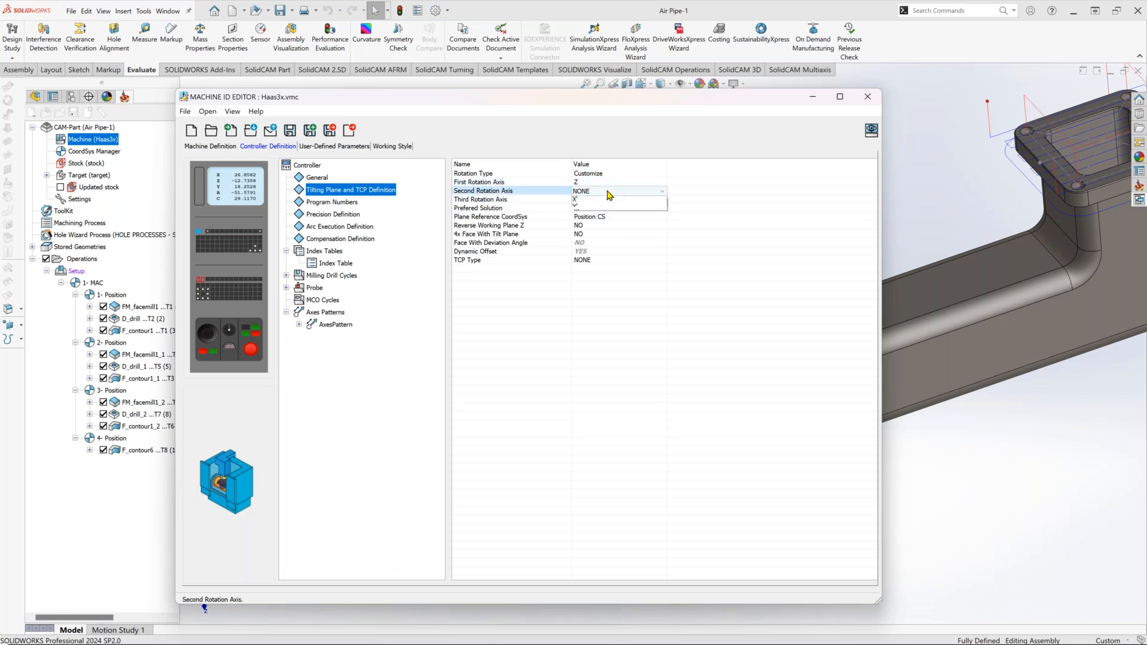
left_click(596, 223)
left_click(603, 199)
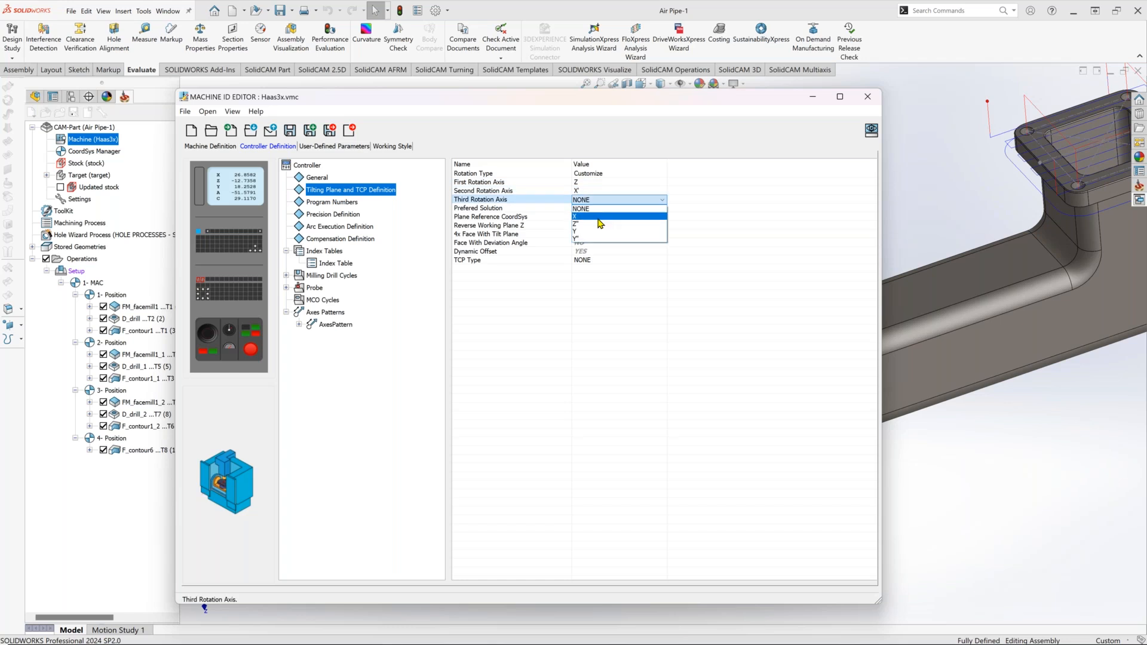
left_click(600, 224)
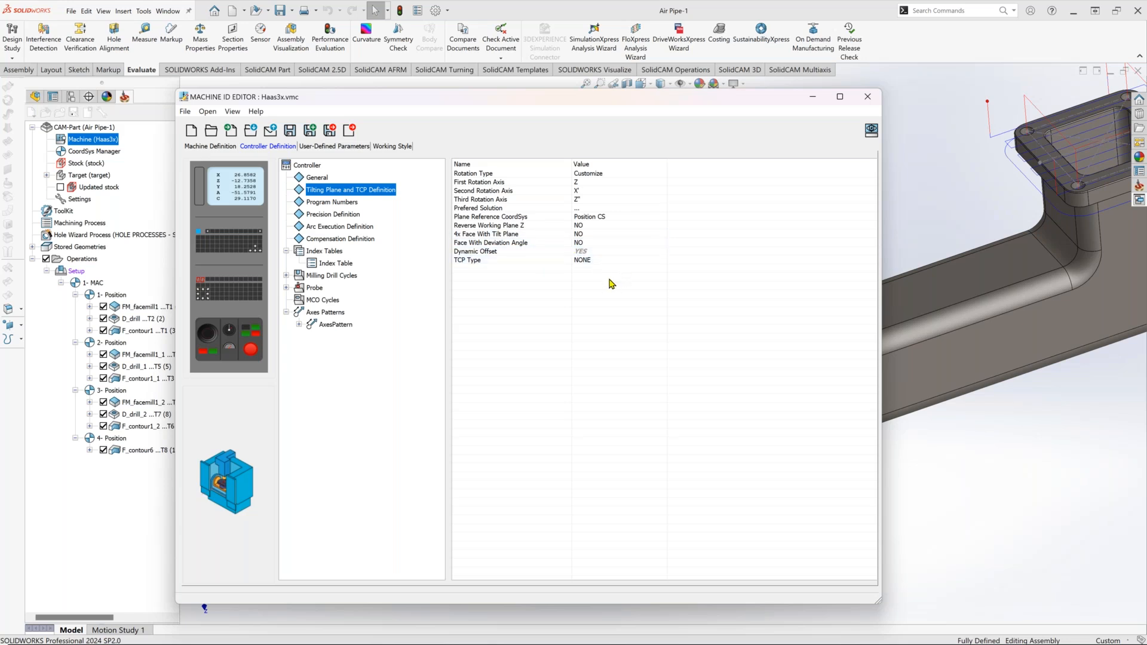
Set the Rotation Type in the tilting plane definition to Use Kinematic Axes.
left_click(609, 174)
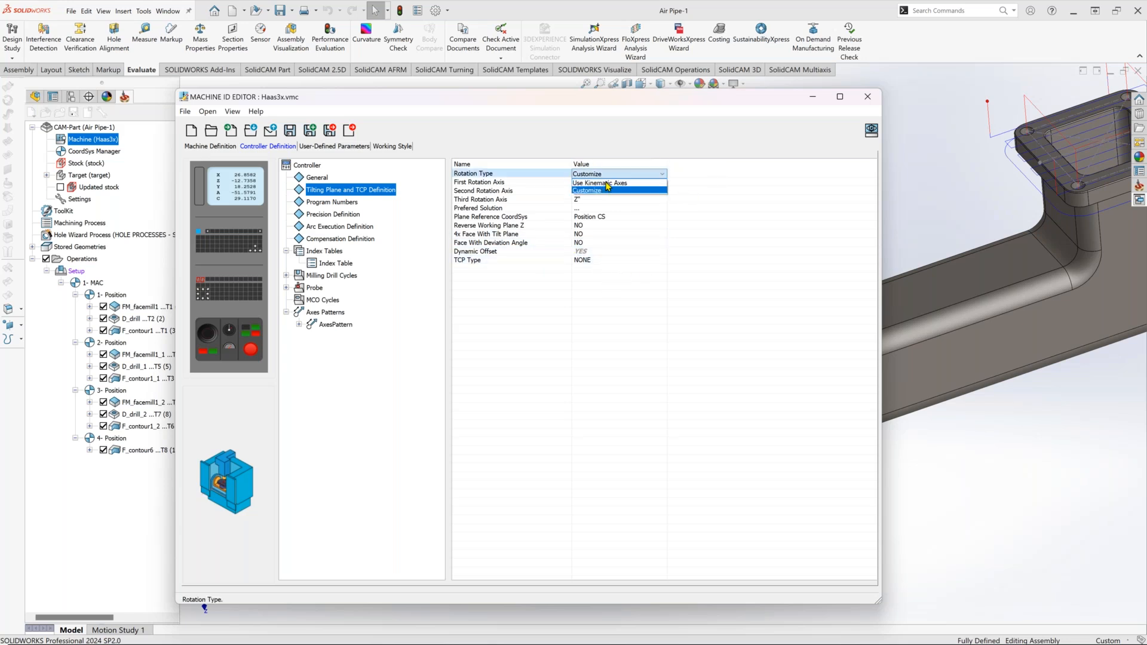
left_click(607, 184)
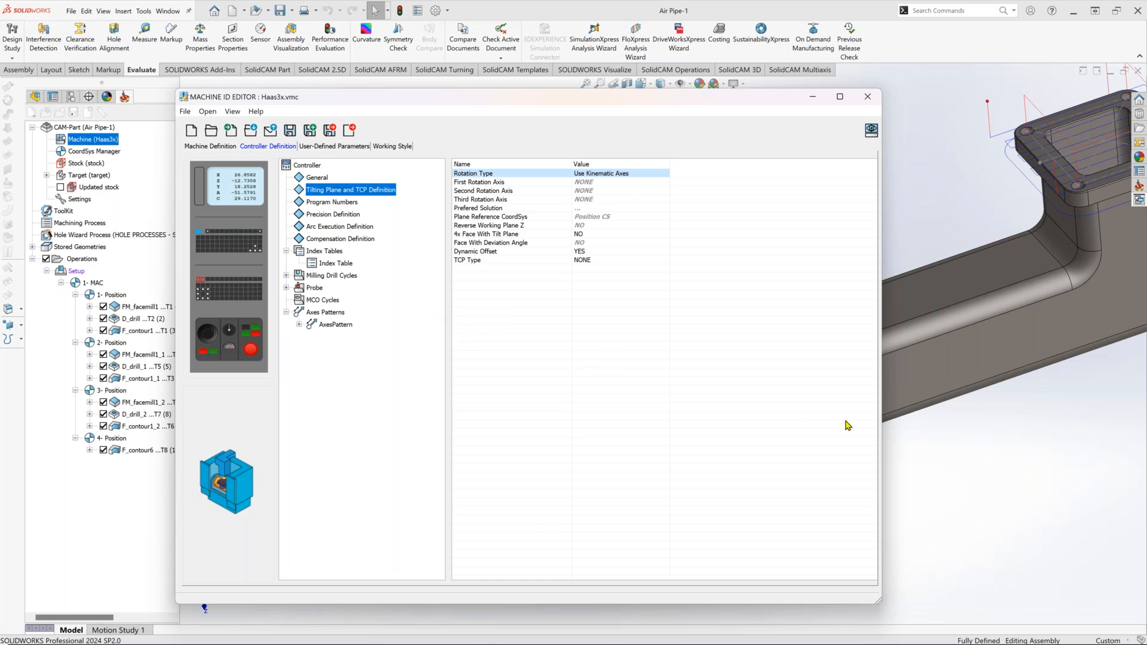
left_click(1049, 411)
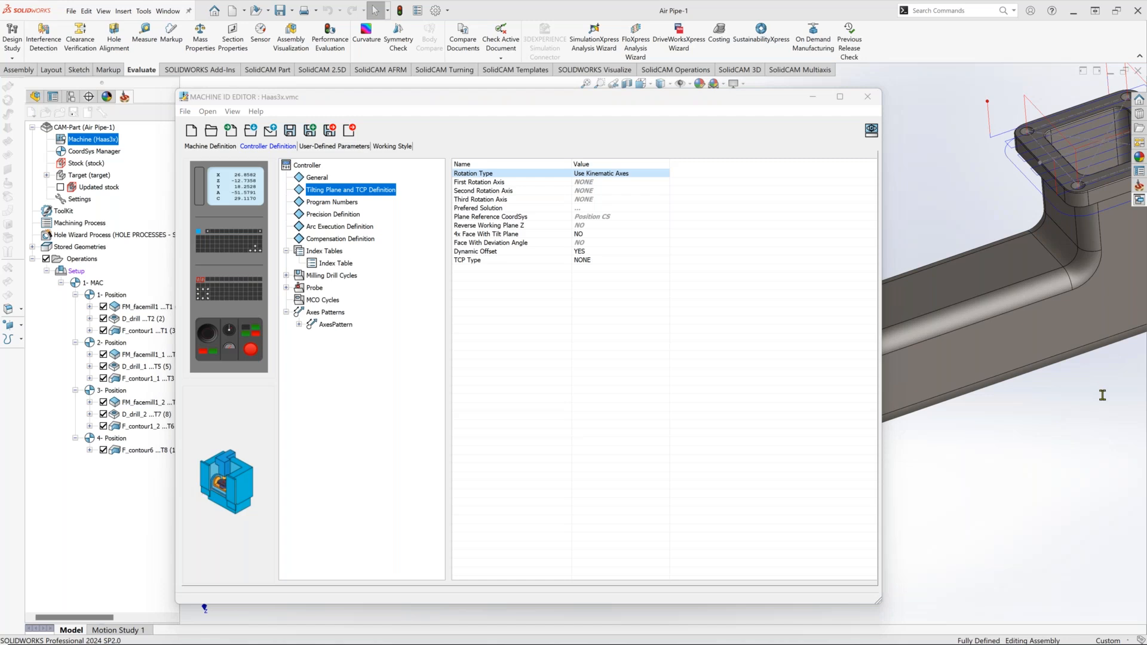